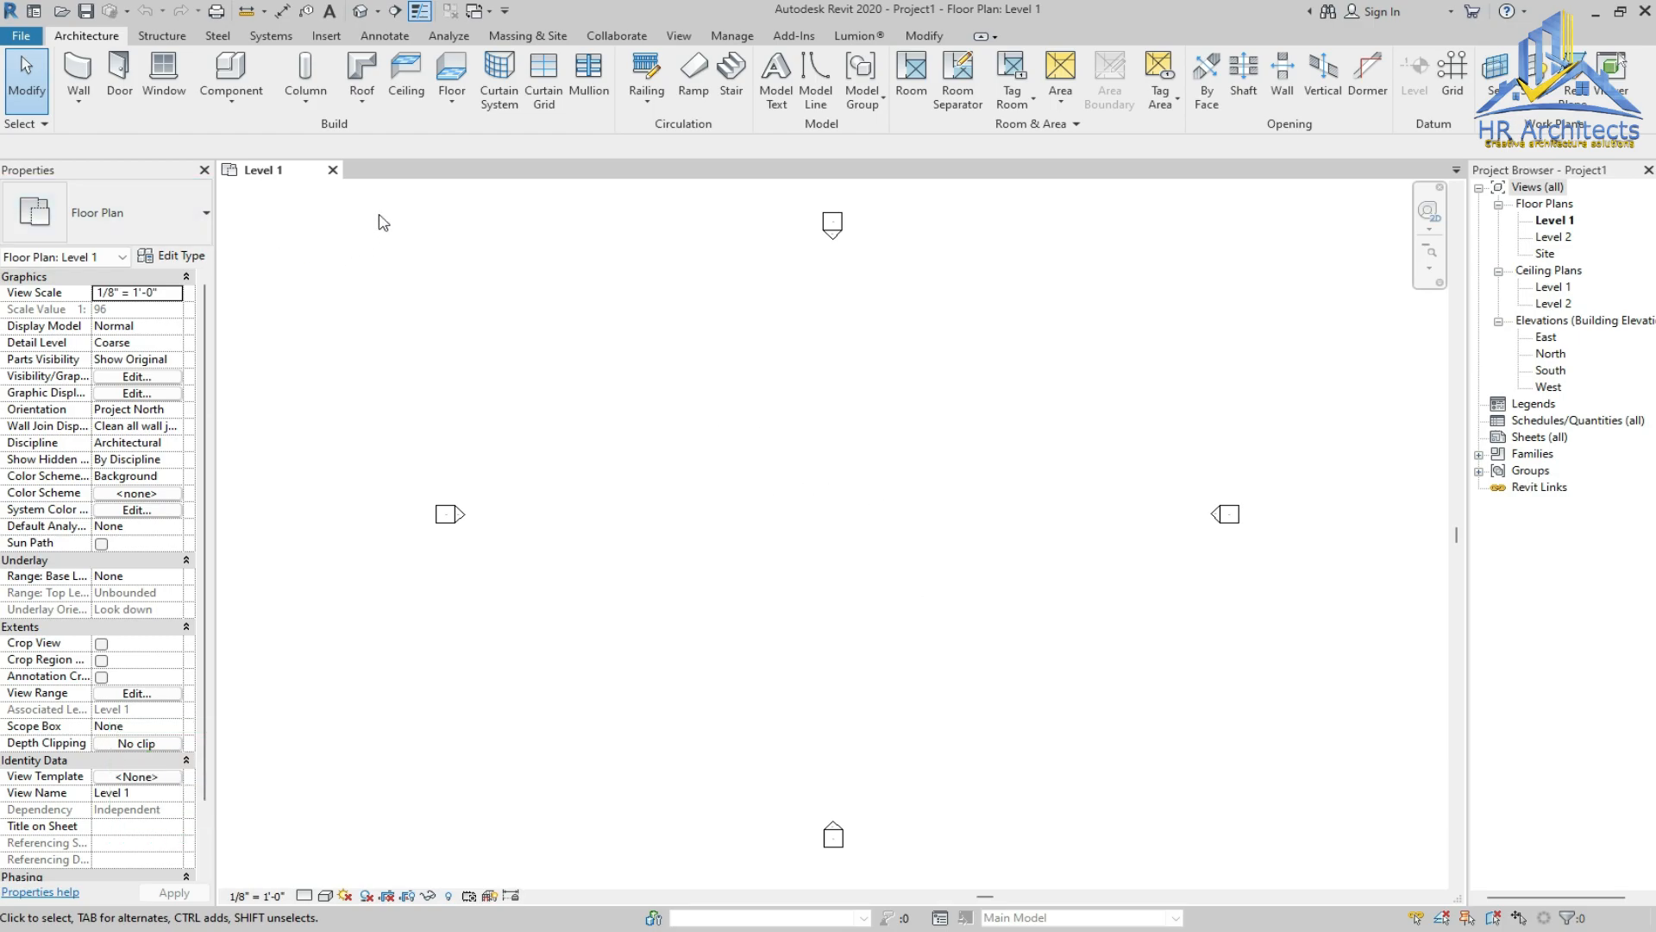
# Start the Wall tool and duplicate the Generic - 8" wall type under the name 9" wall
pyautogui.click(91, 84)
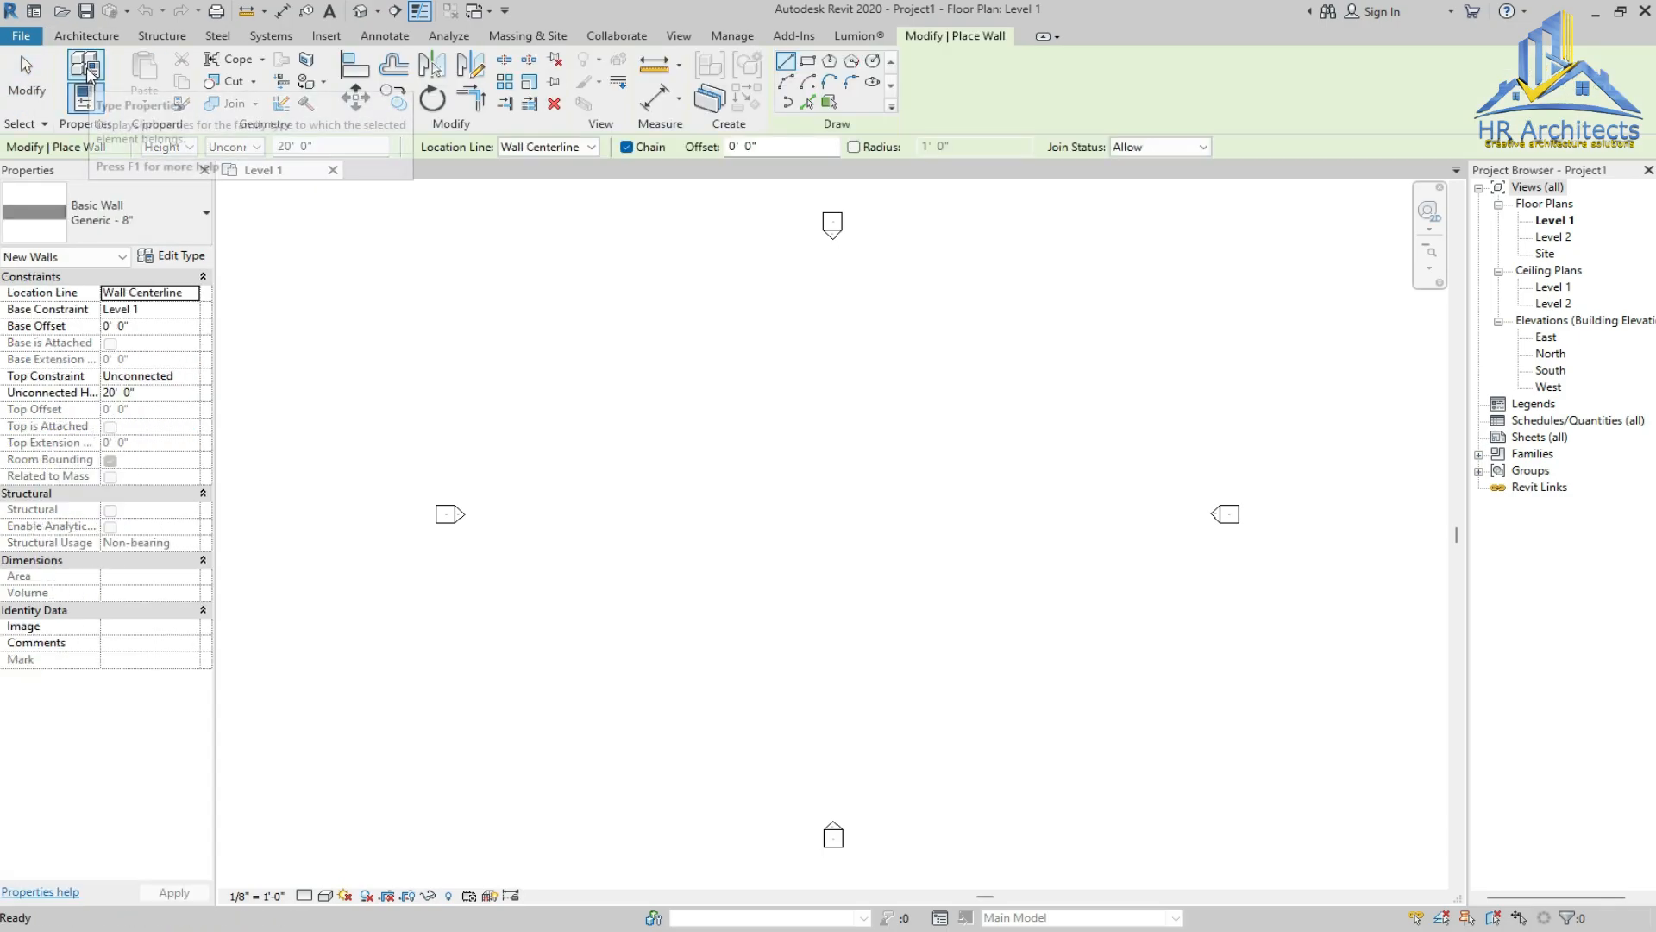
pyautogui.click(173, 255)
pyautogui.click(1501, 252)
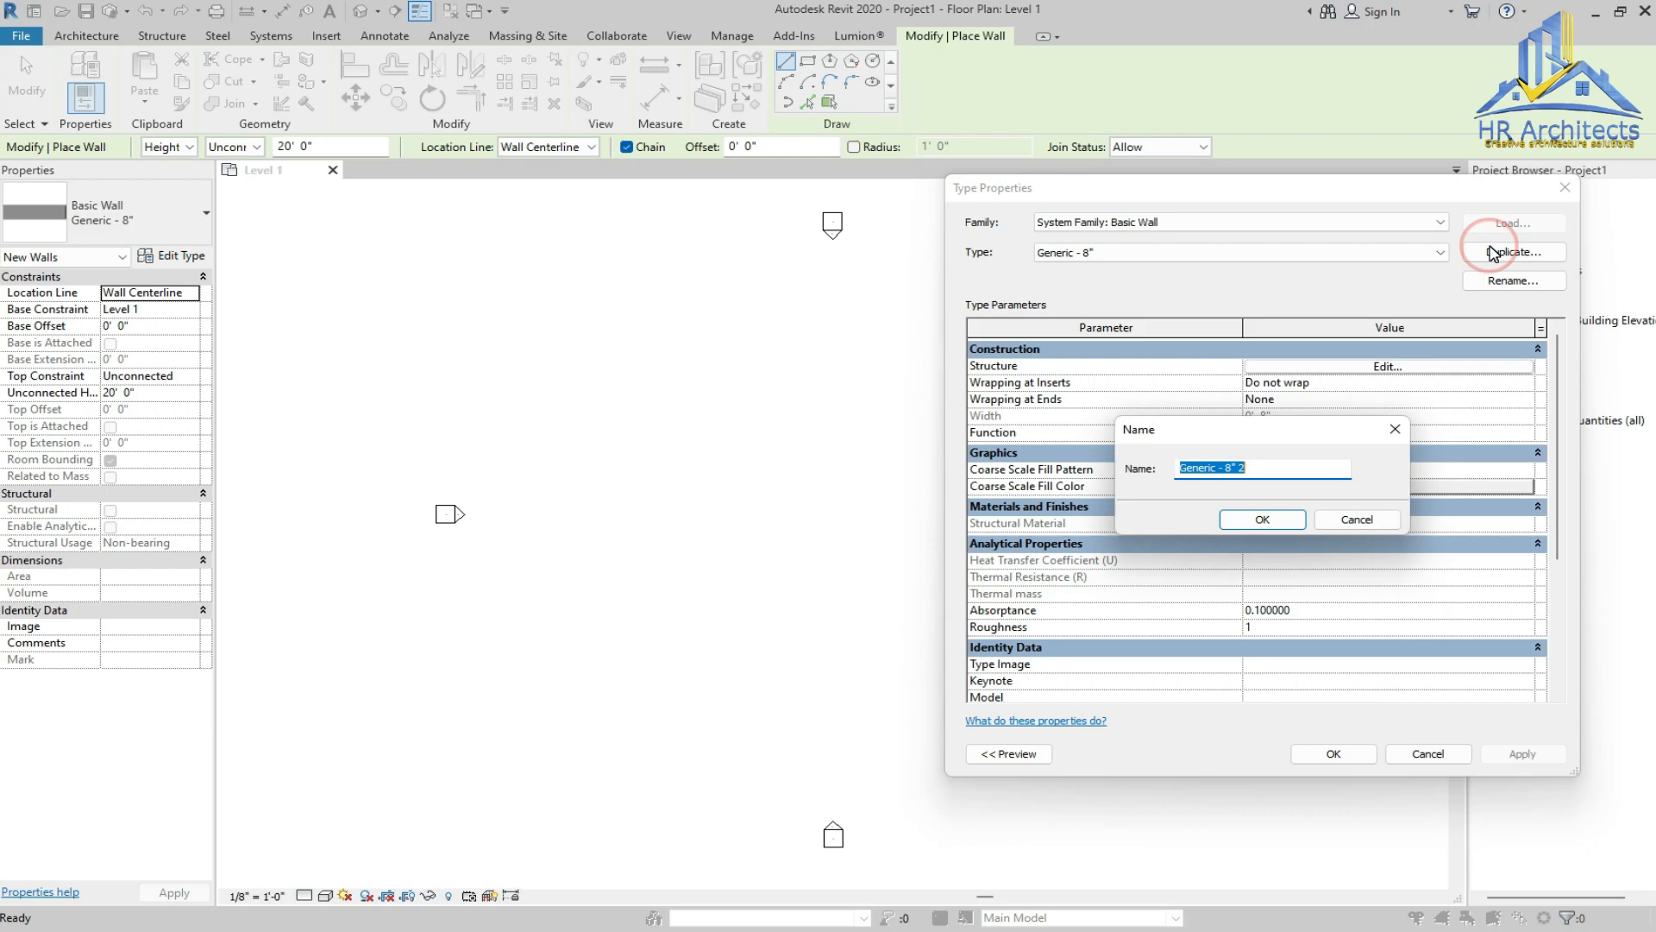
pyautogui.write("9' wall")
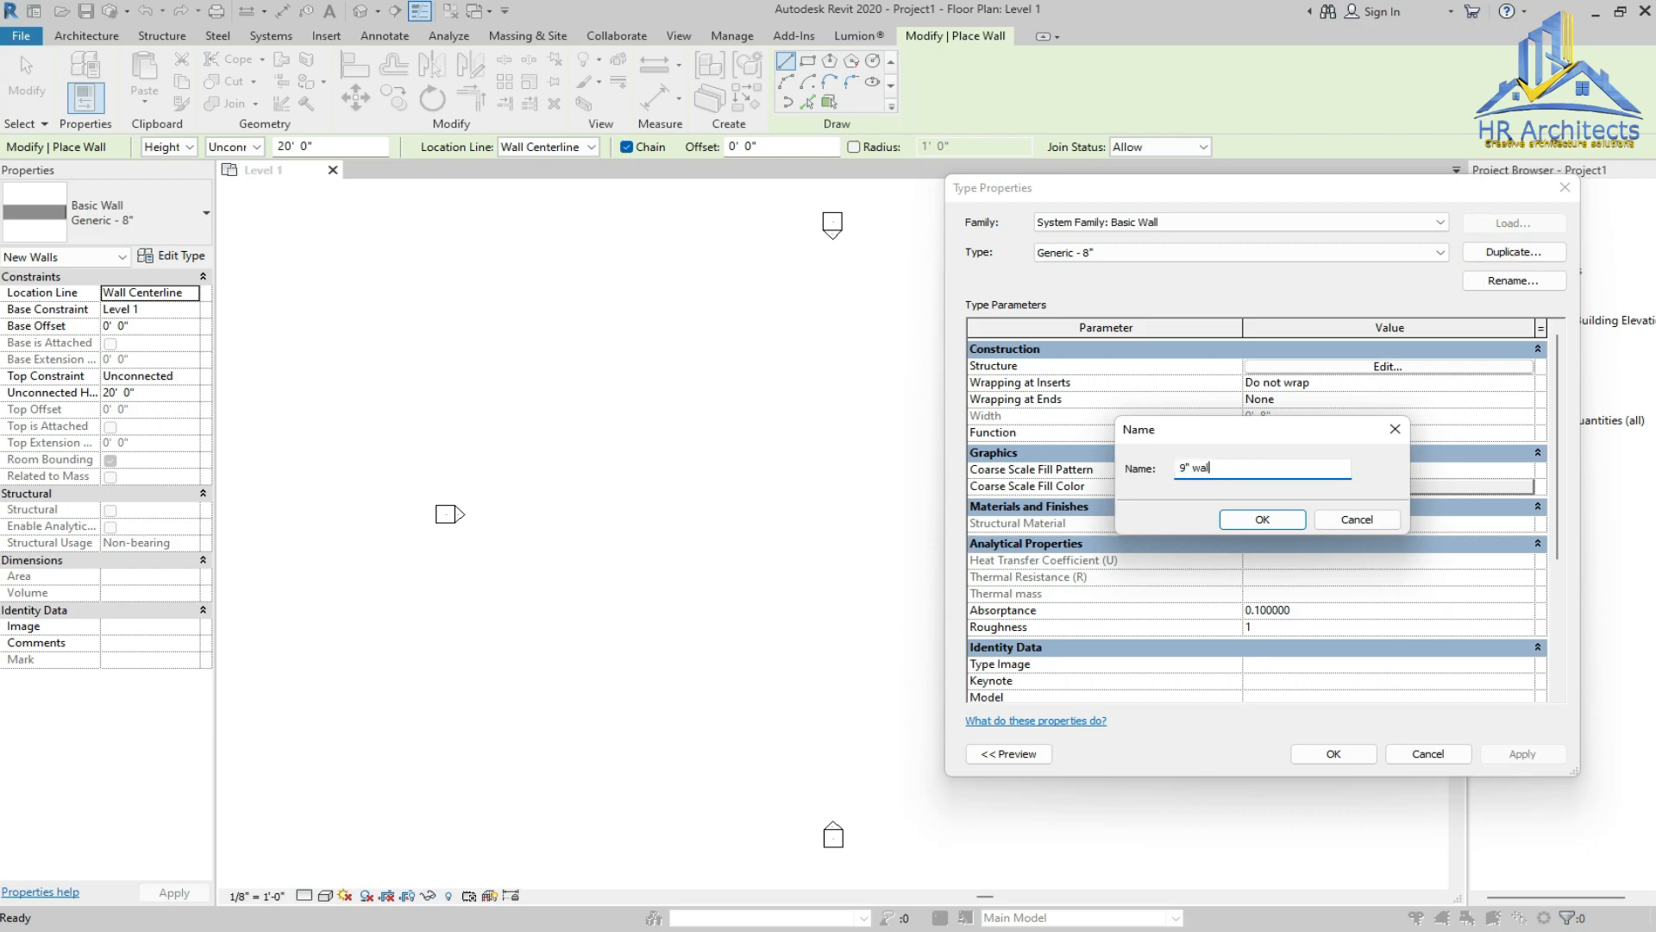
pyautogui.click(1262, 518)
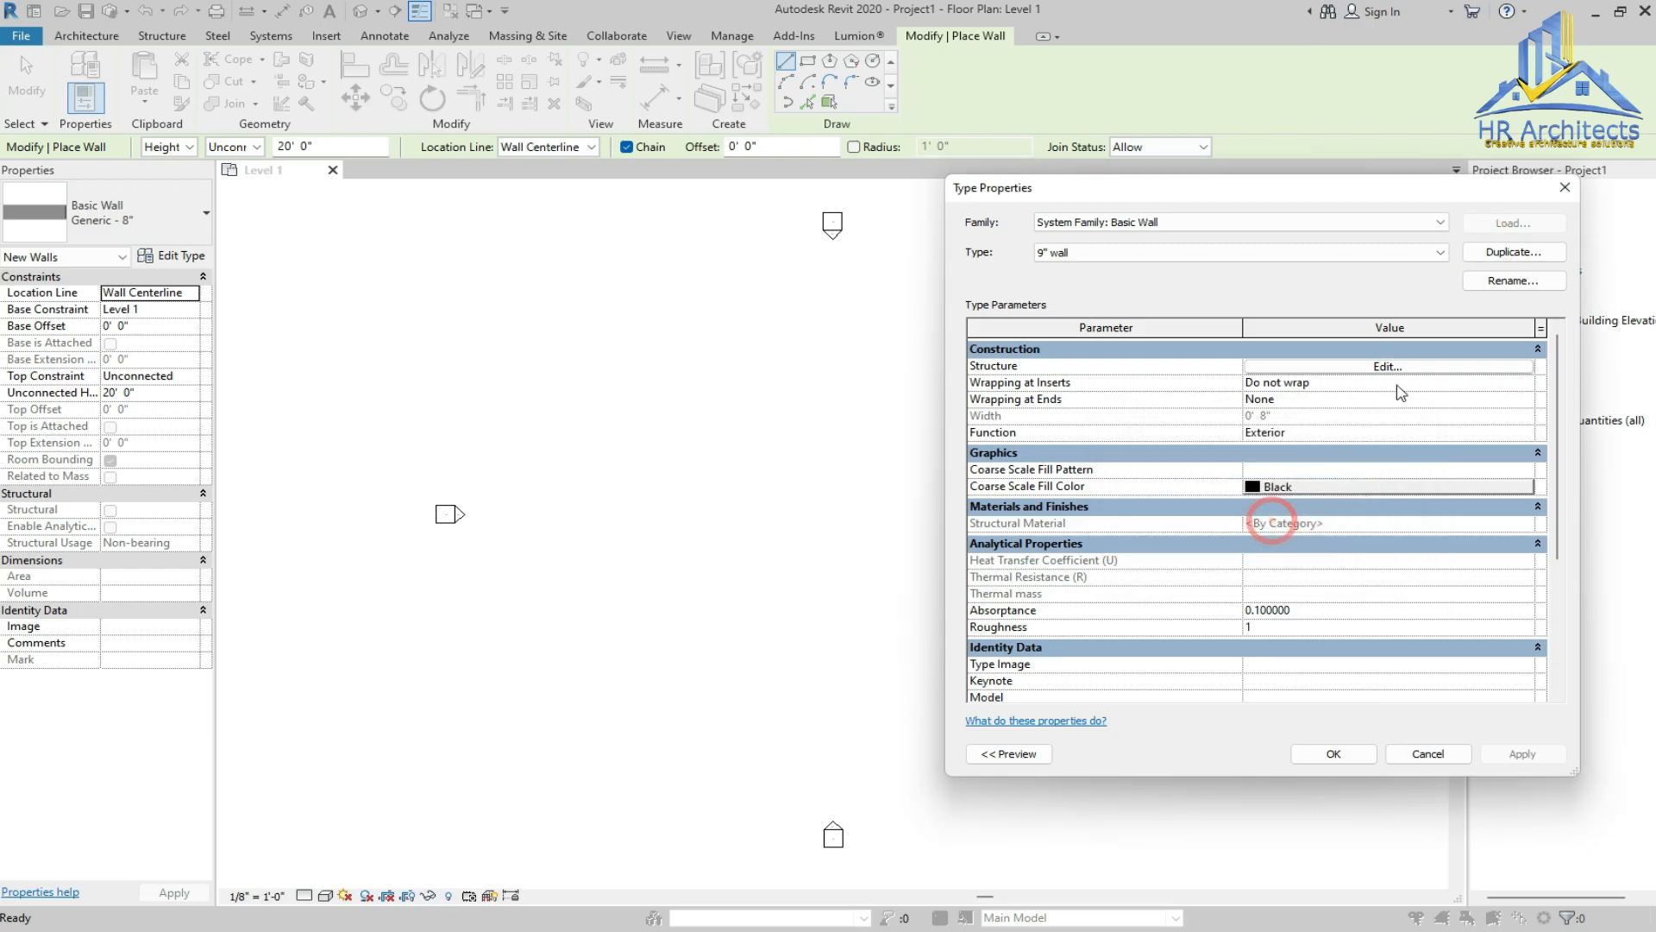
# Set the structure layer thickness of the 9" wall type to 9" in its assembly
pyautogui.click(1381, 367)
pyautogui.click(1277, 380)
pyautogui.doubleClick(1278, 379)
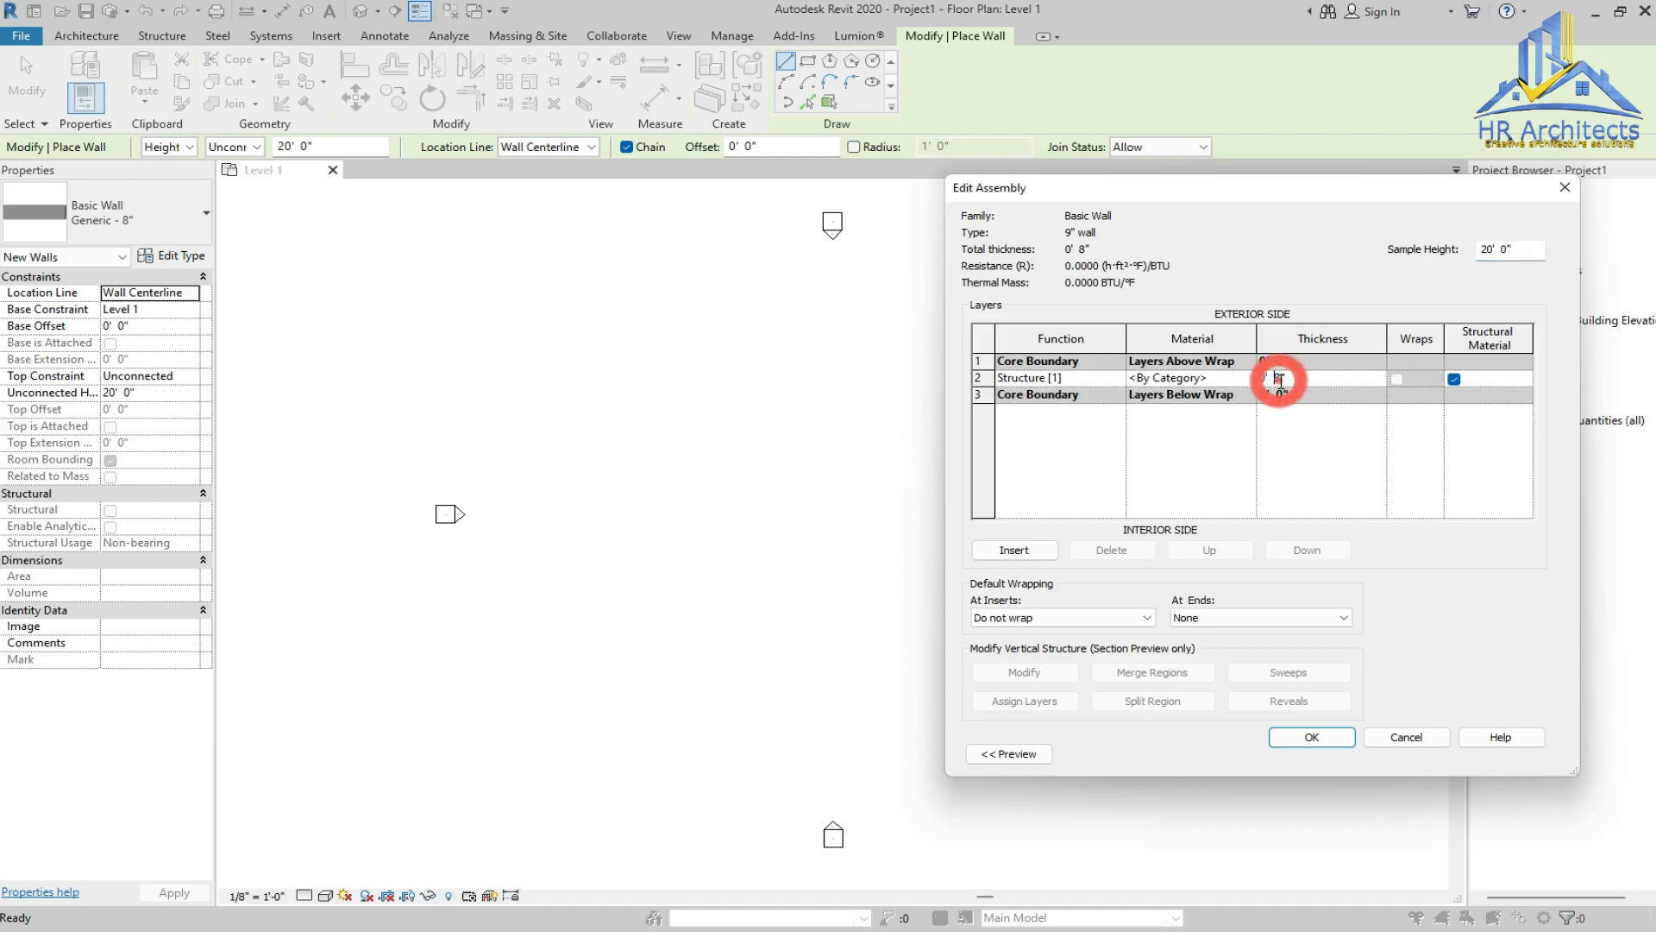
pyautogui.write('9')
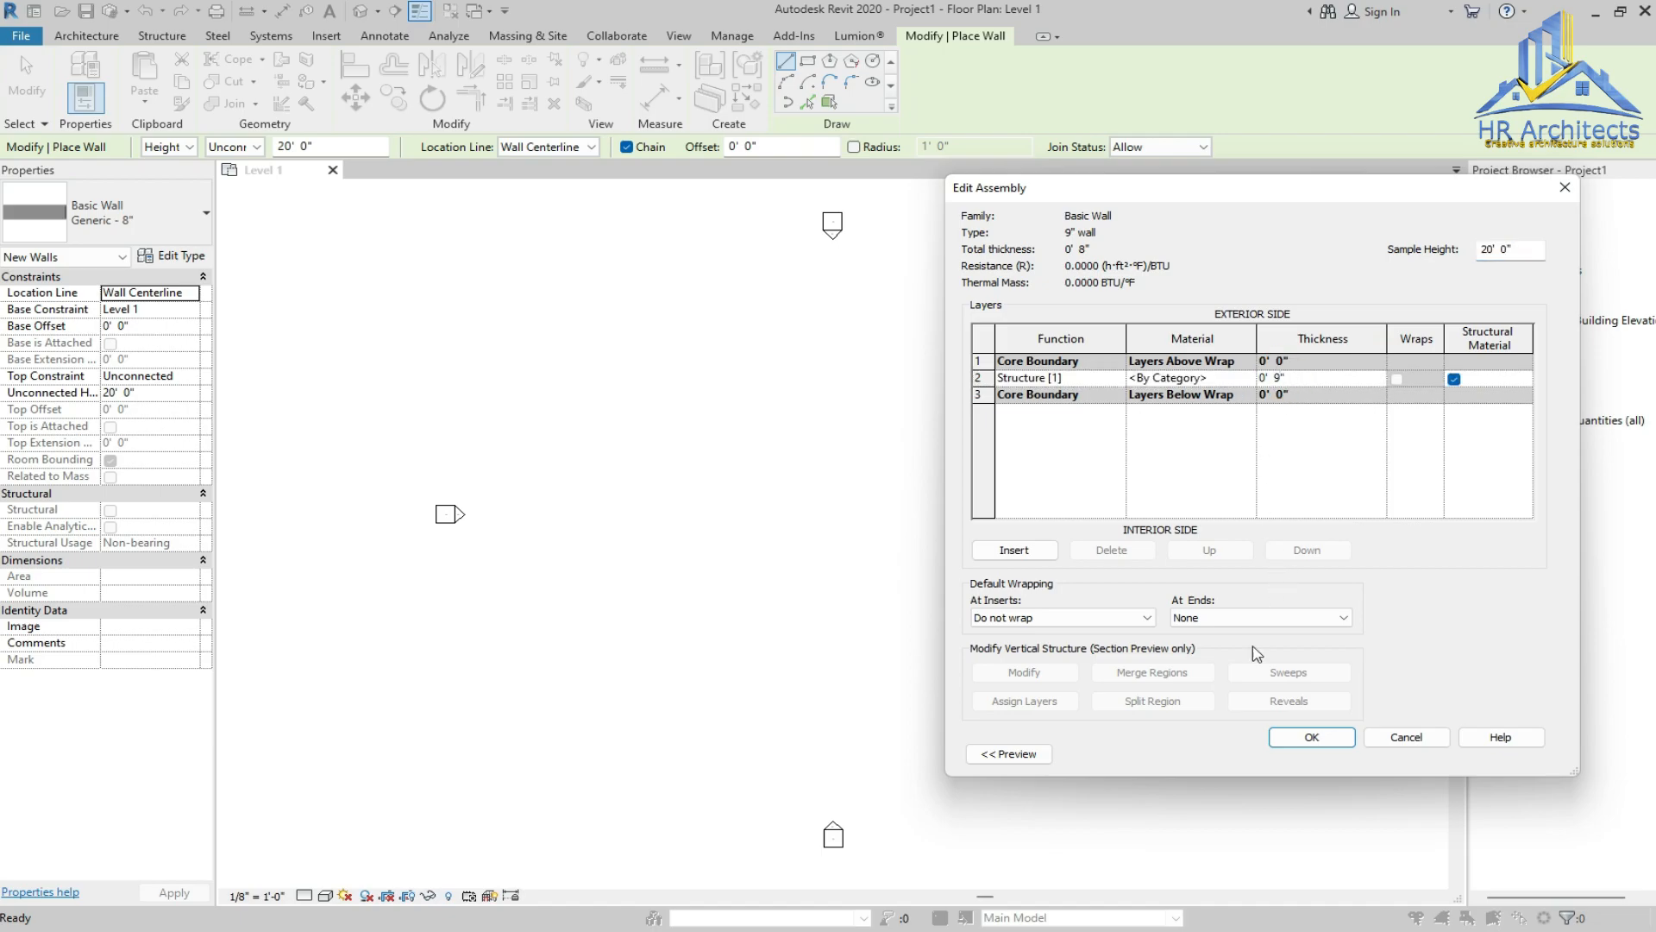
pyautogui.click(1310, 738)
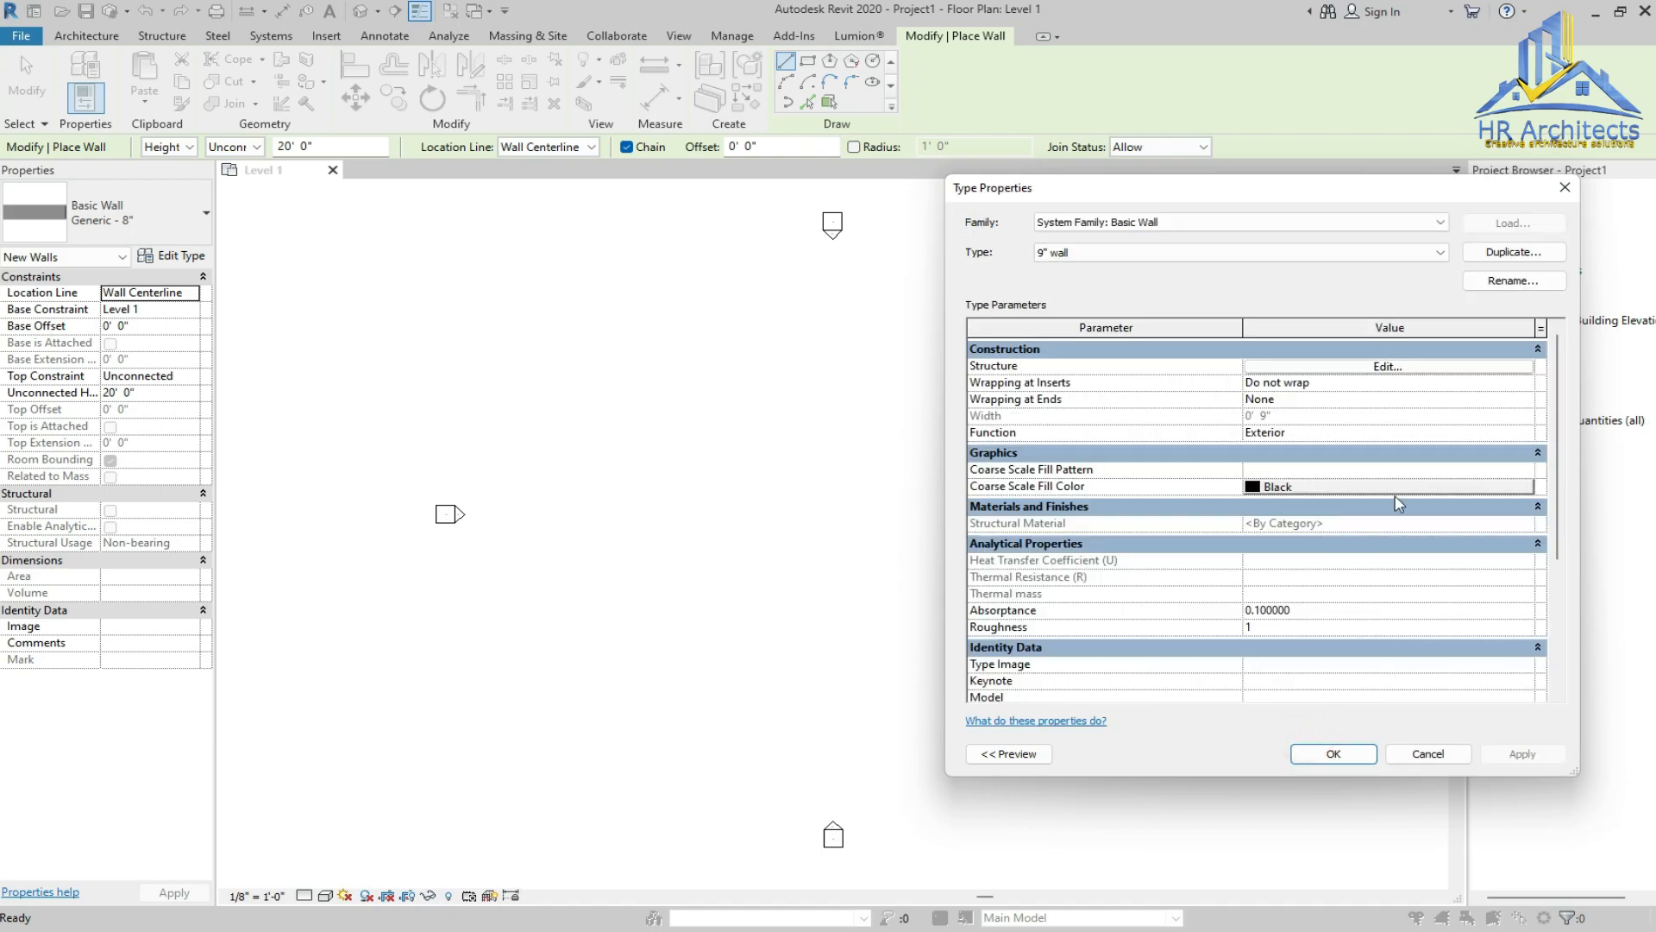
# Duplicate the 9" wall type under the name 4.5" wall
pyautogui.click(1495, 263)
pyautogui.write('4.5" wall')
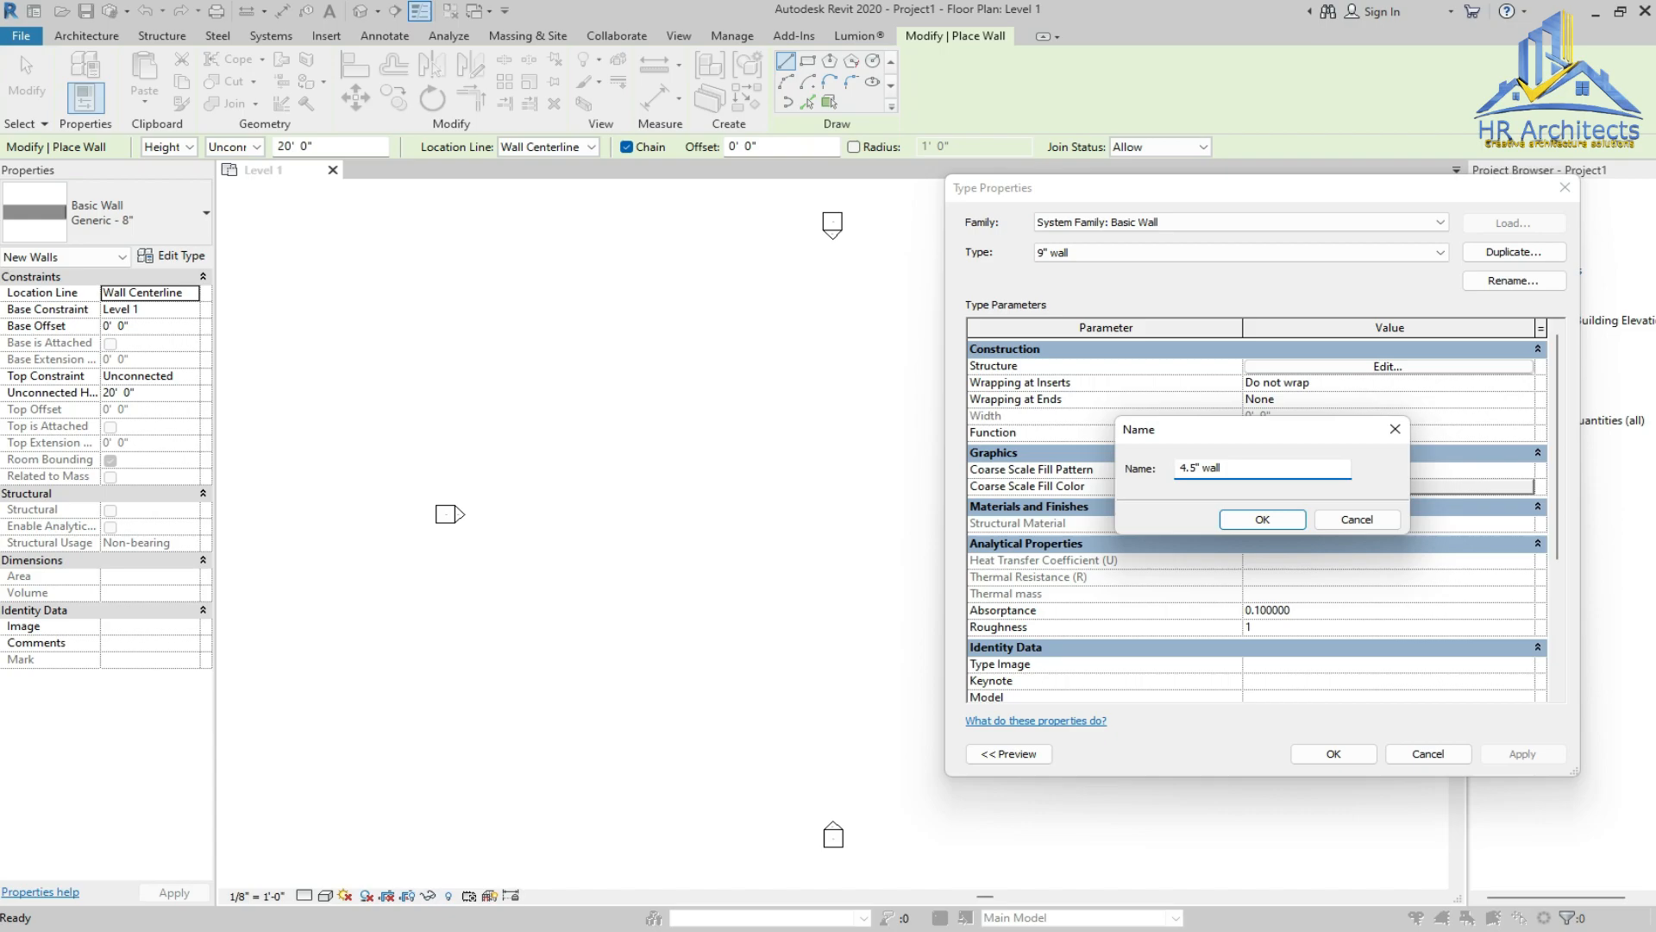
pyautogui.press('Return')
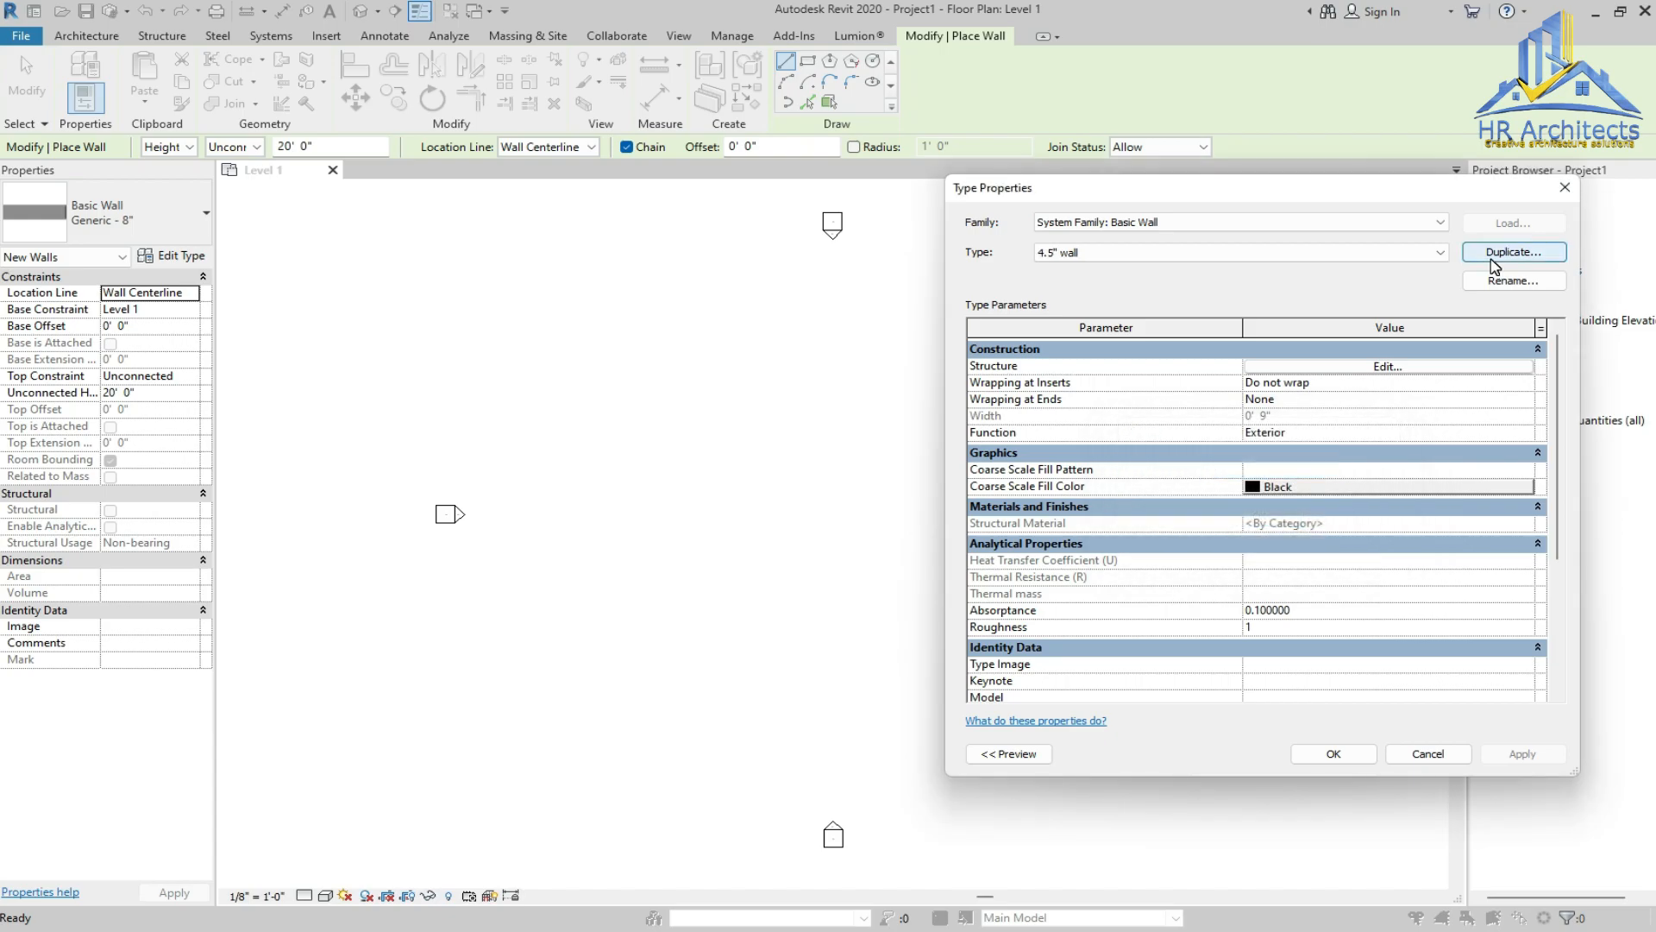
# Set the structure layer thickness of the 4.5" wall type to 4.5" and accept the type properties
pyautogui.click(1388, 366)
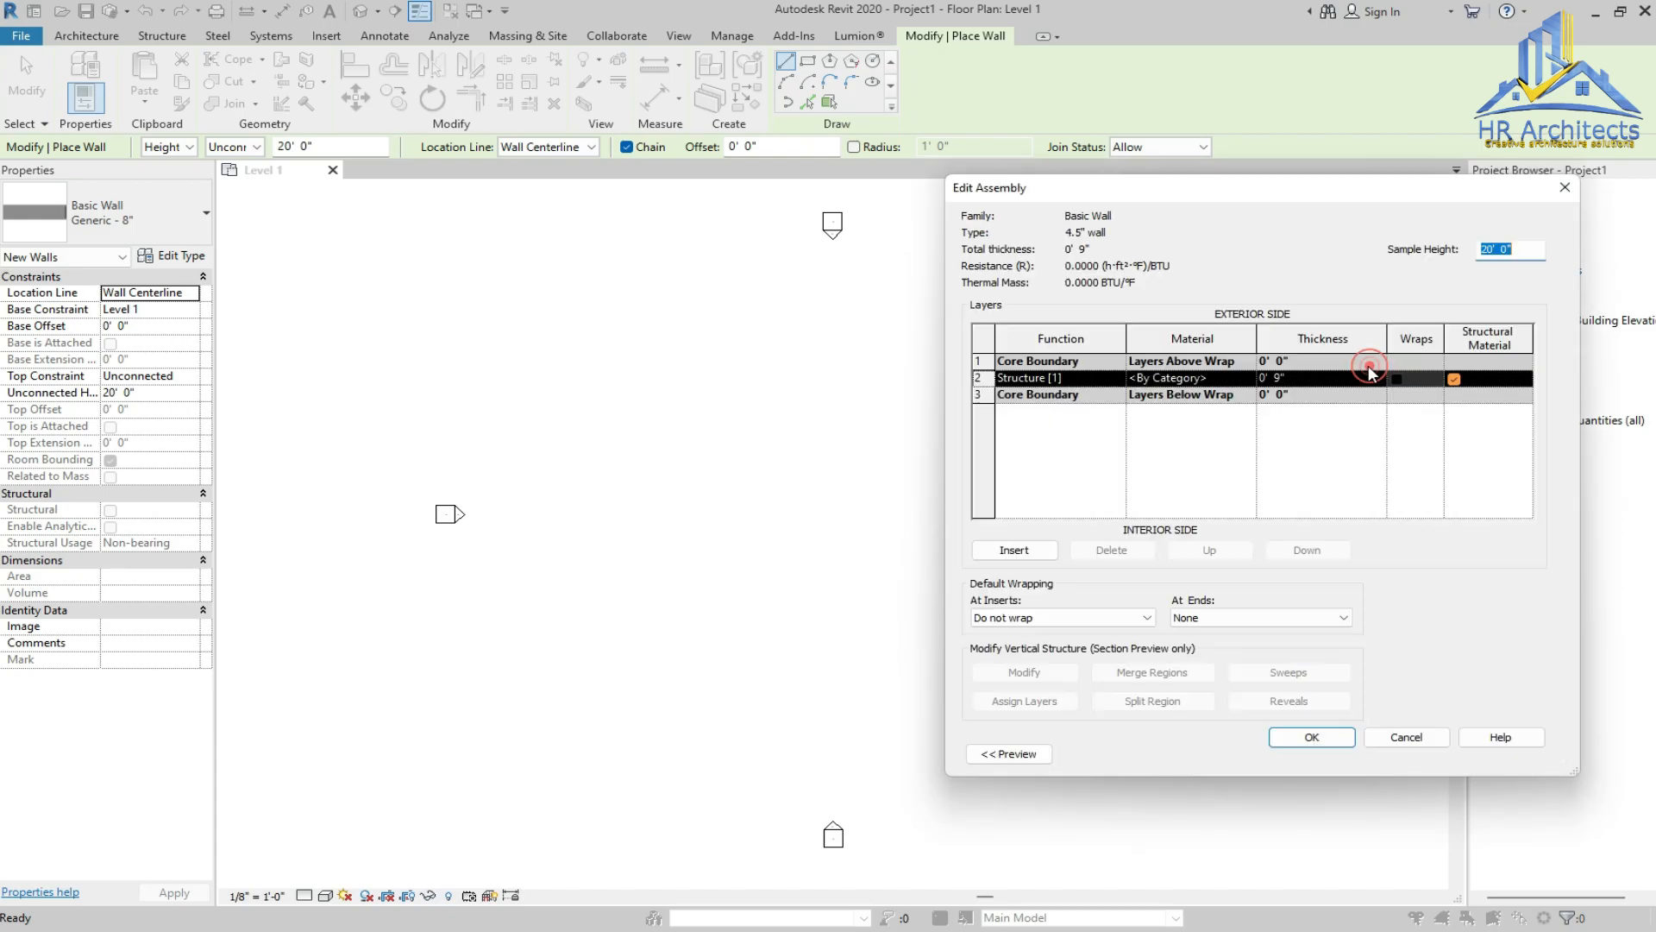
pyautogui.click(1294, 378)
pyautogui.write('4.5"')
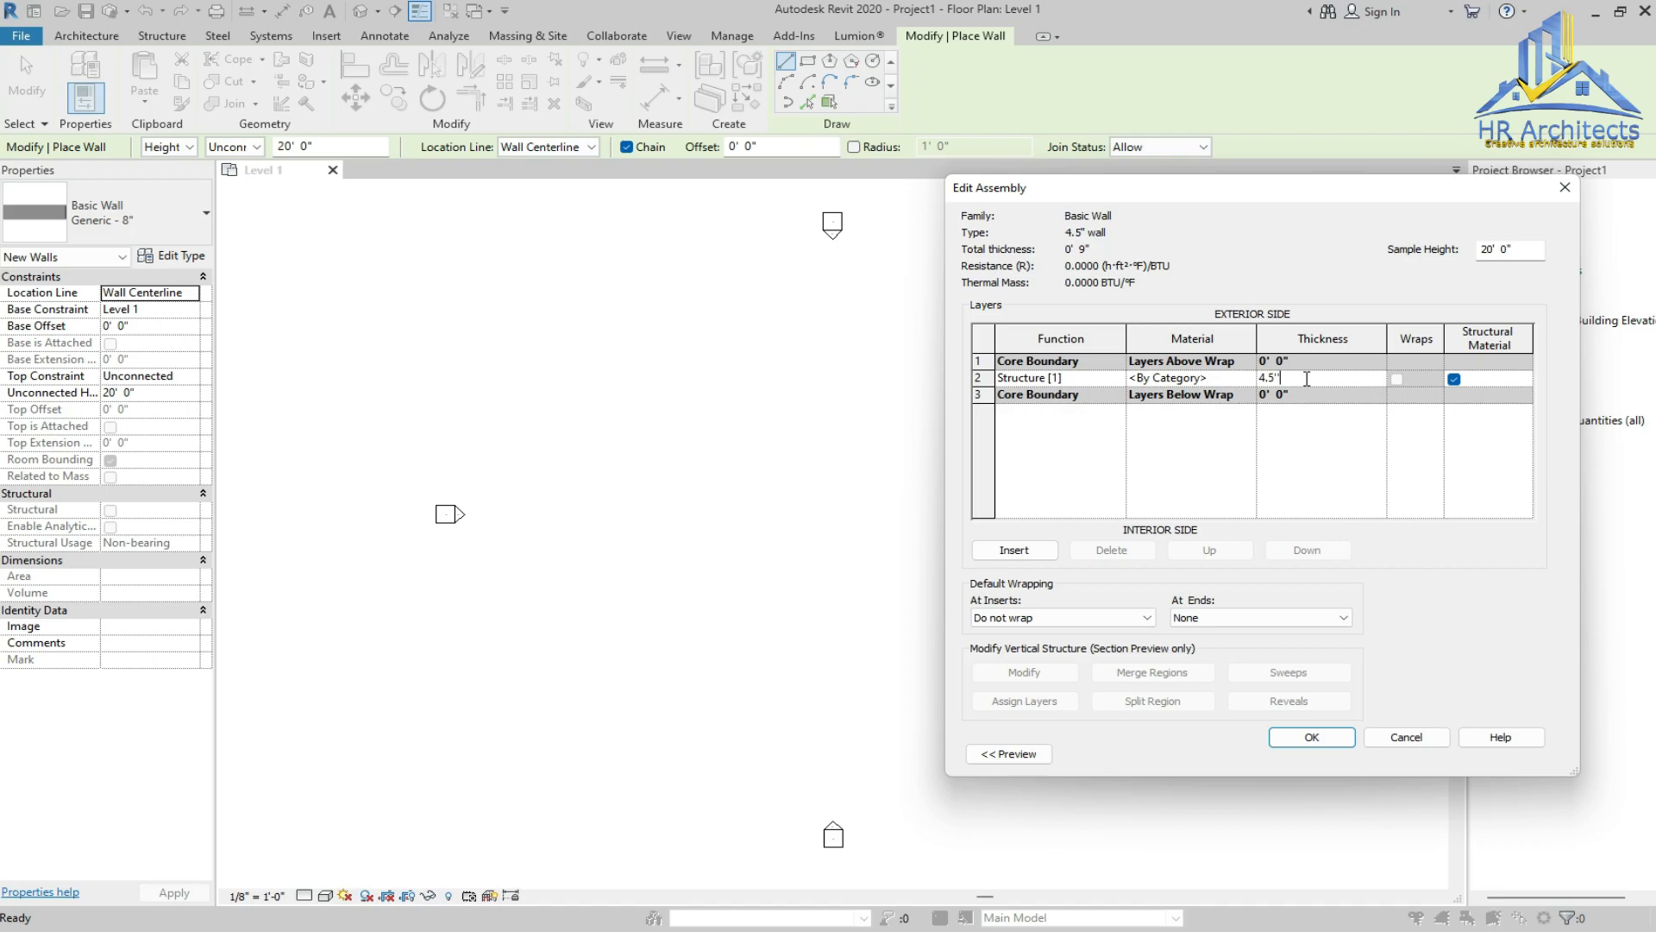
pyautogui.click(1325, 739)
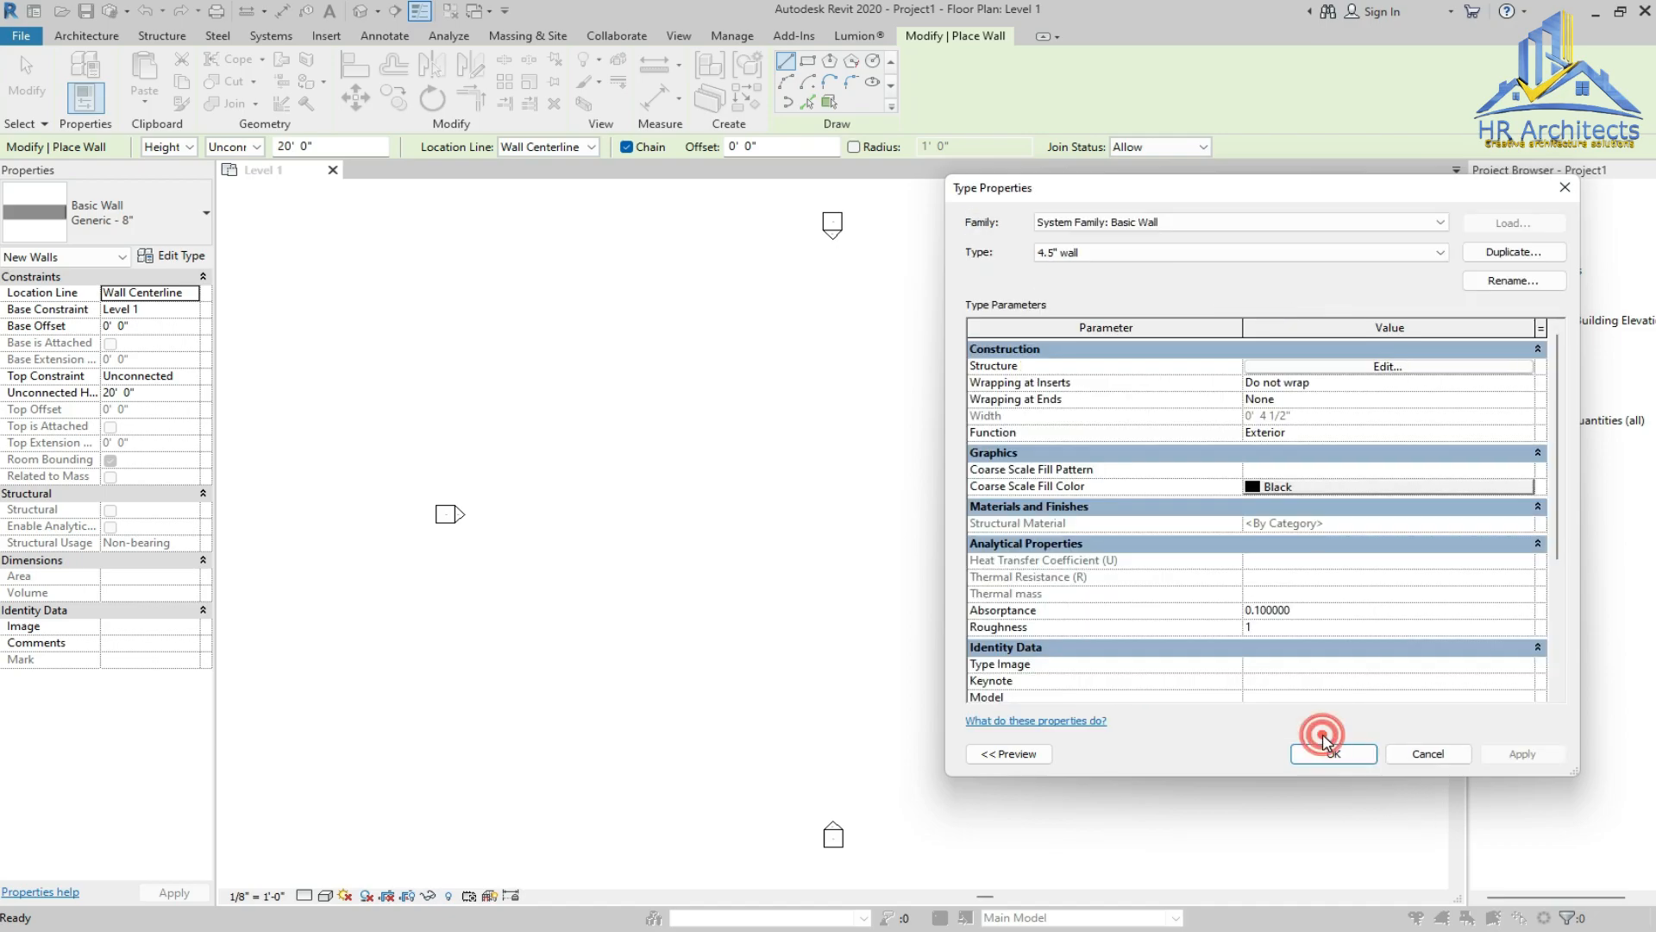
pyautogui.click(1334, 754)
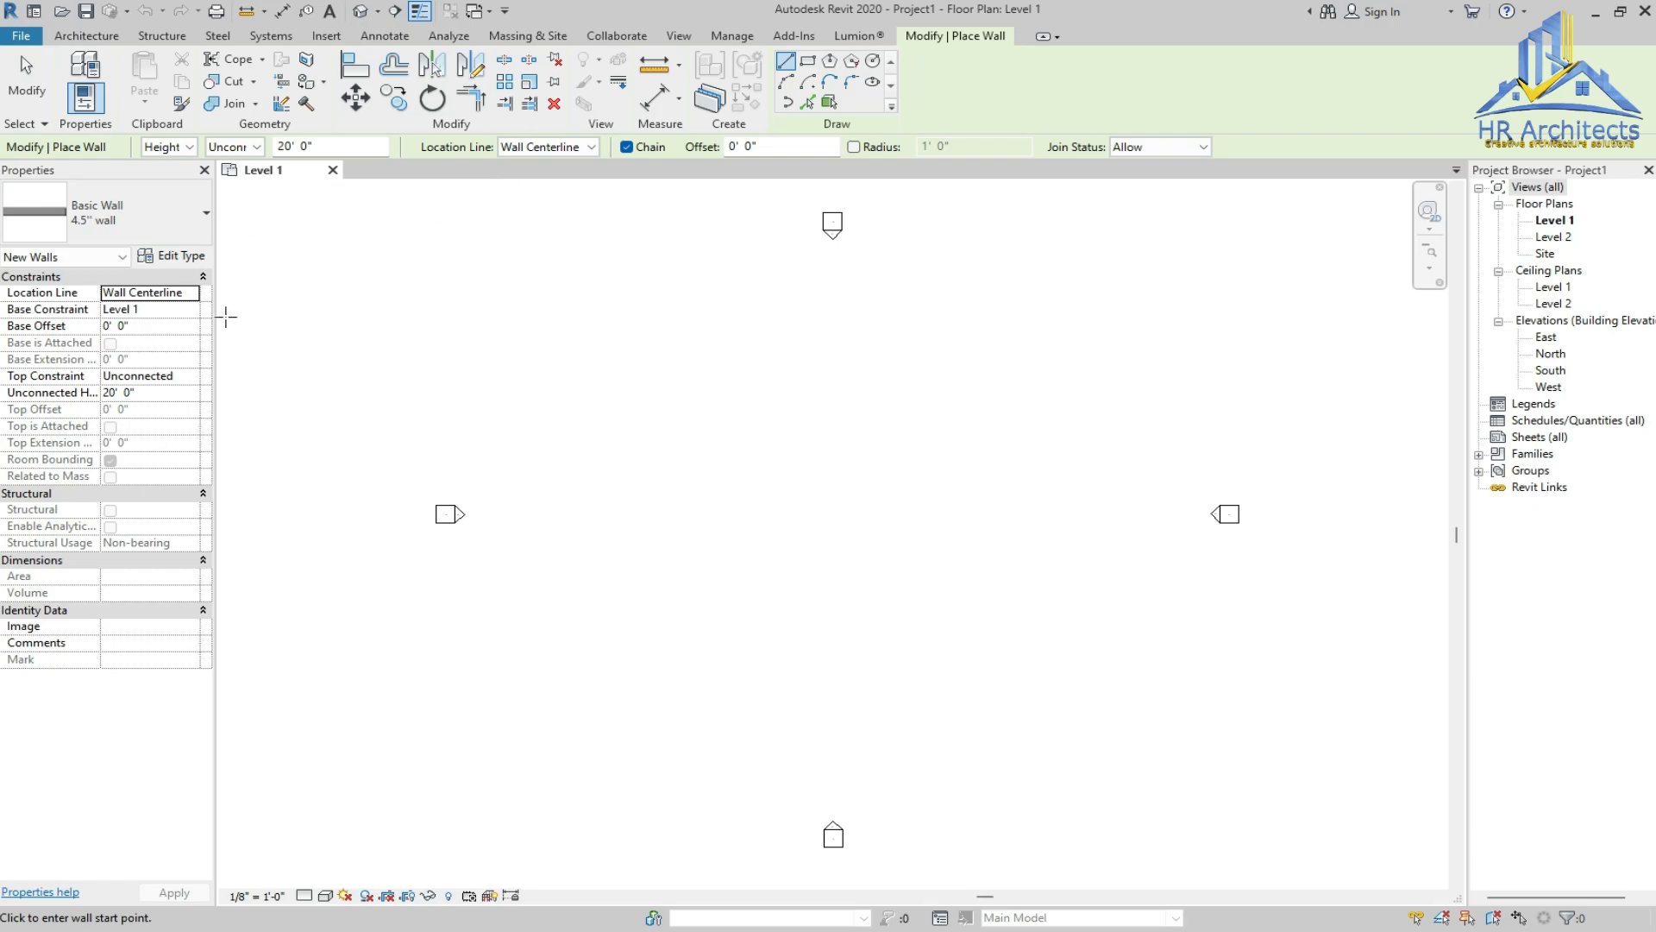
# Set the top constraint for new walls to Up to level: Level 2
pyautogui.click(187, 377)
pyautogui.click(190, 376)
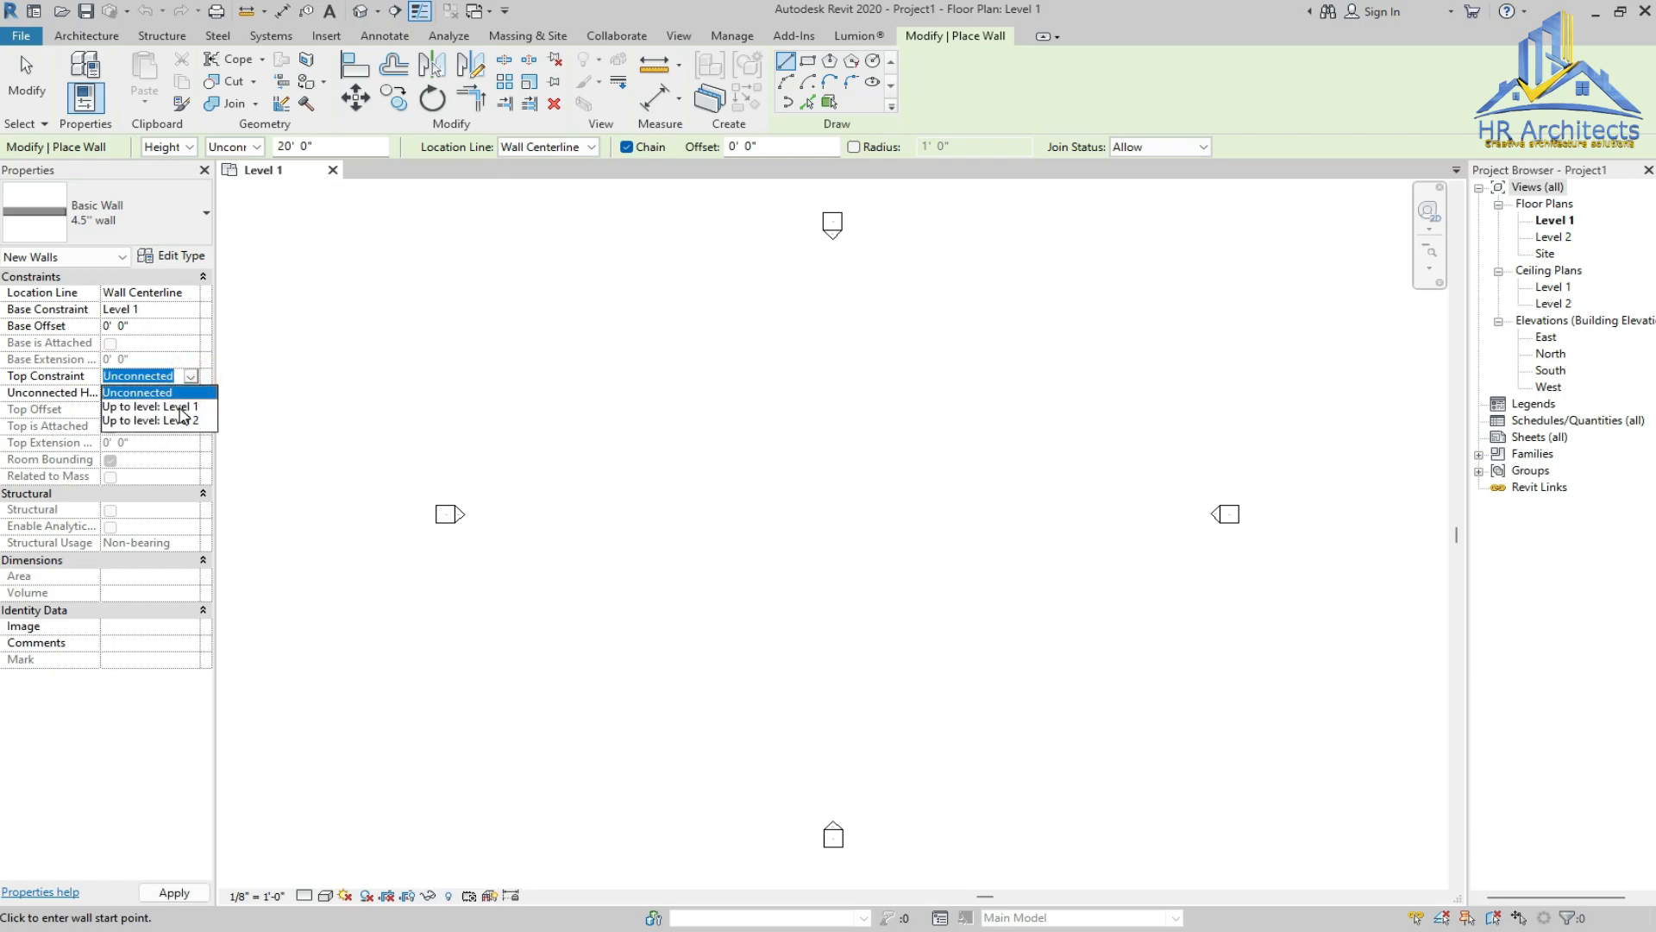
pyautogui.click(183, 422)
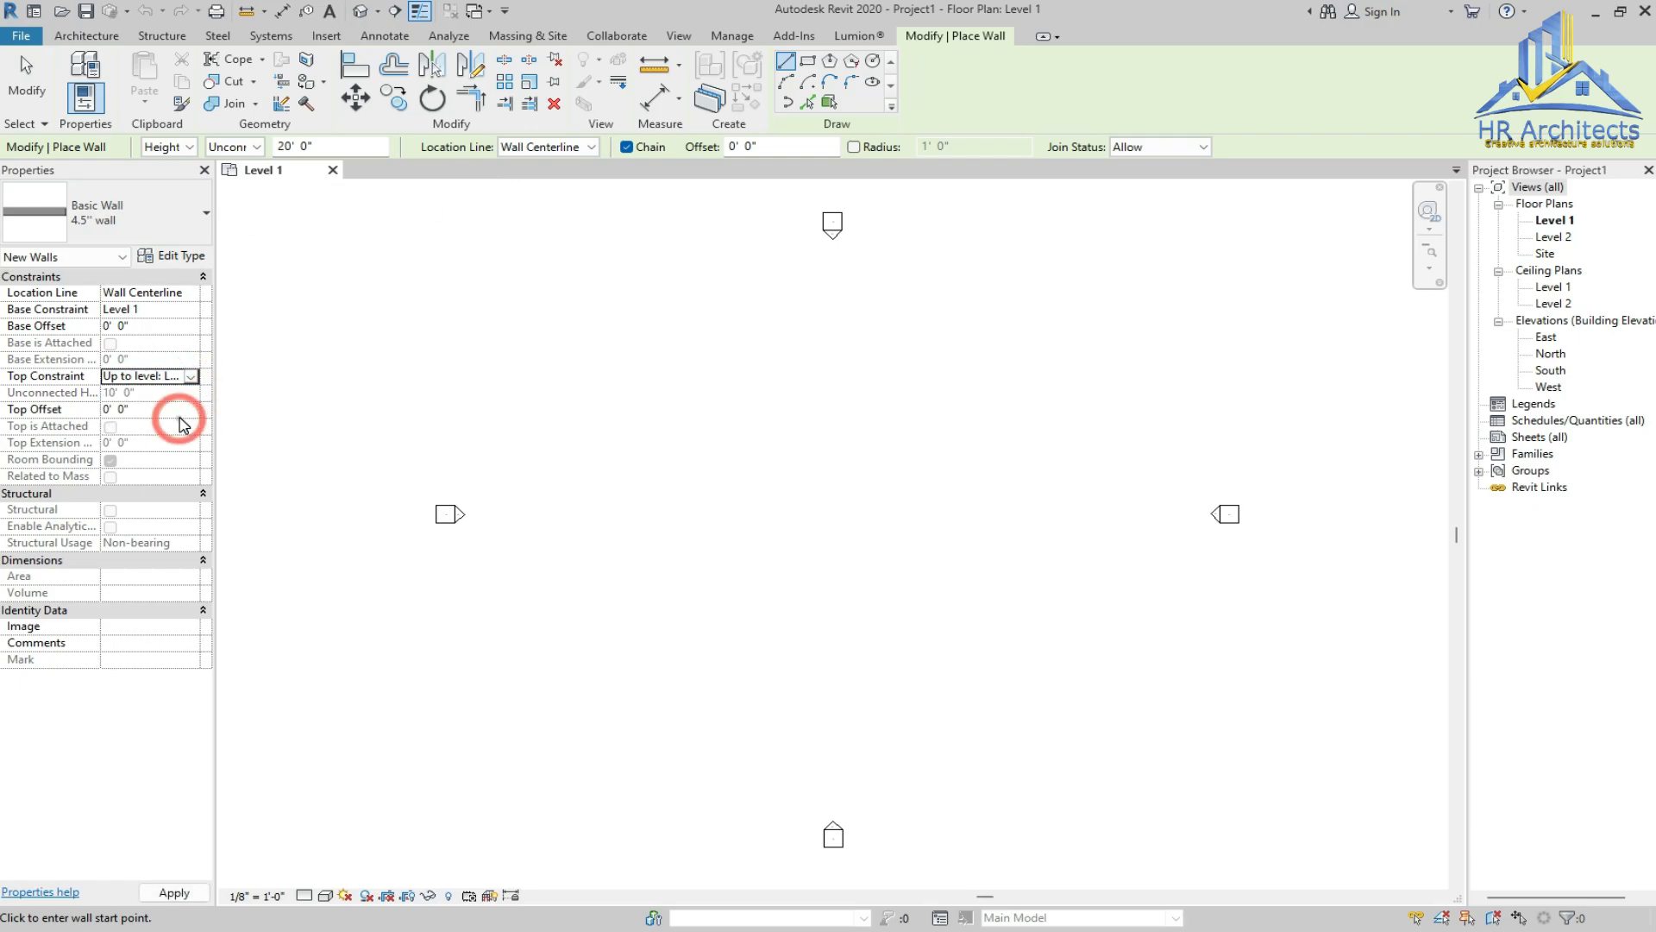
# Choose the 9" wall type for the new walls and set their location line to Finish Face: Exterior
pyautogui.click(172, 217)
pyautogui.click(86, 340)
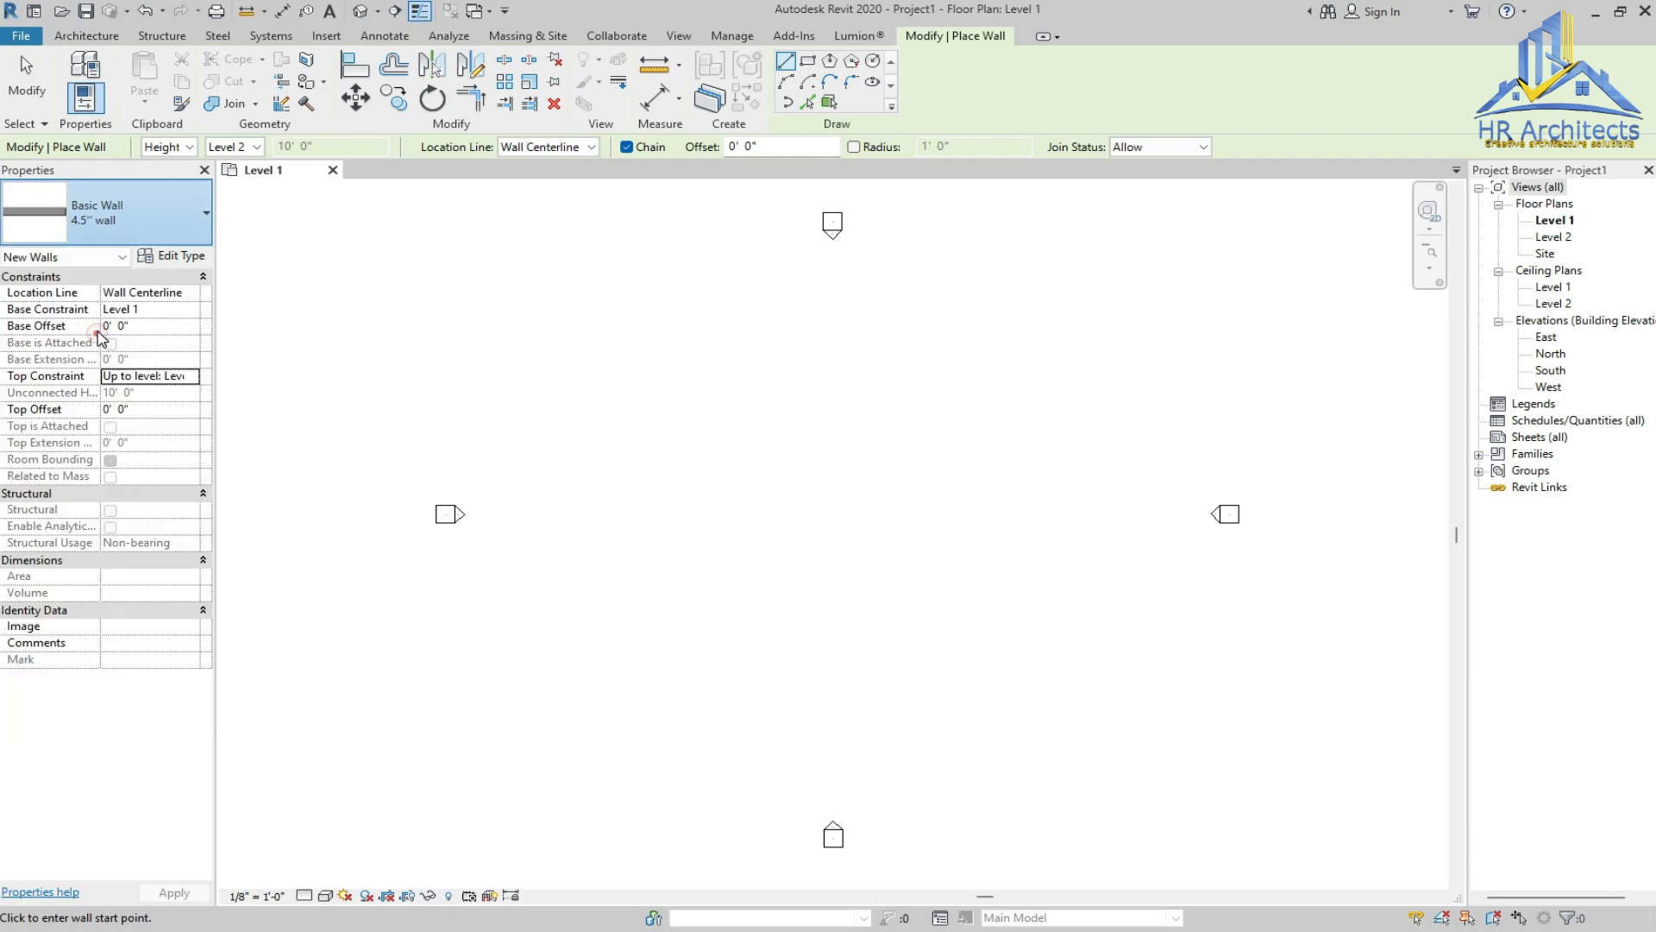
pyautogui.click(570, 147)
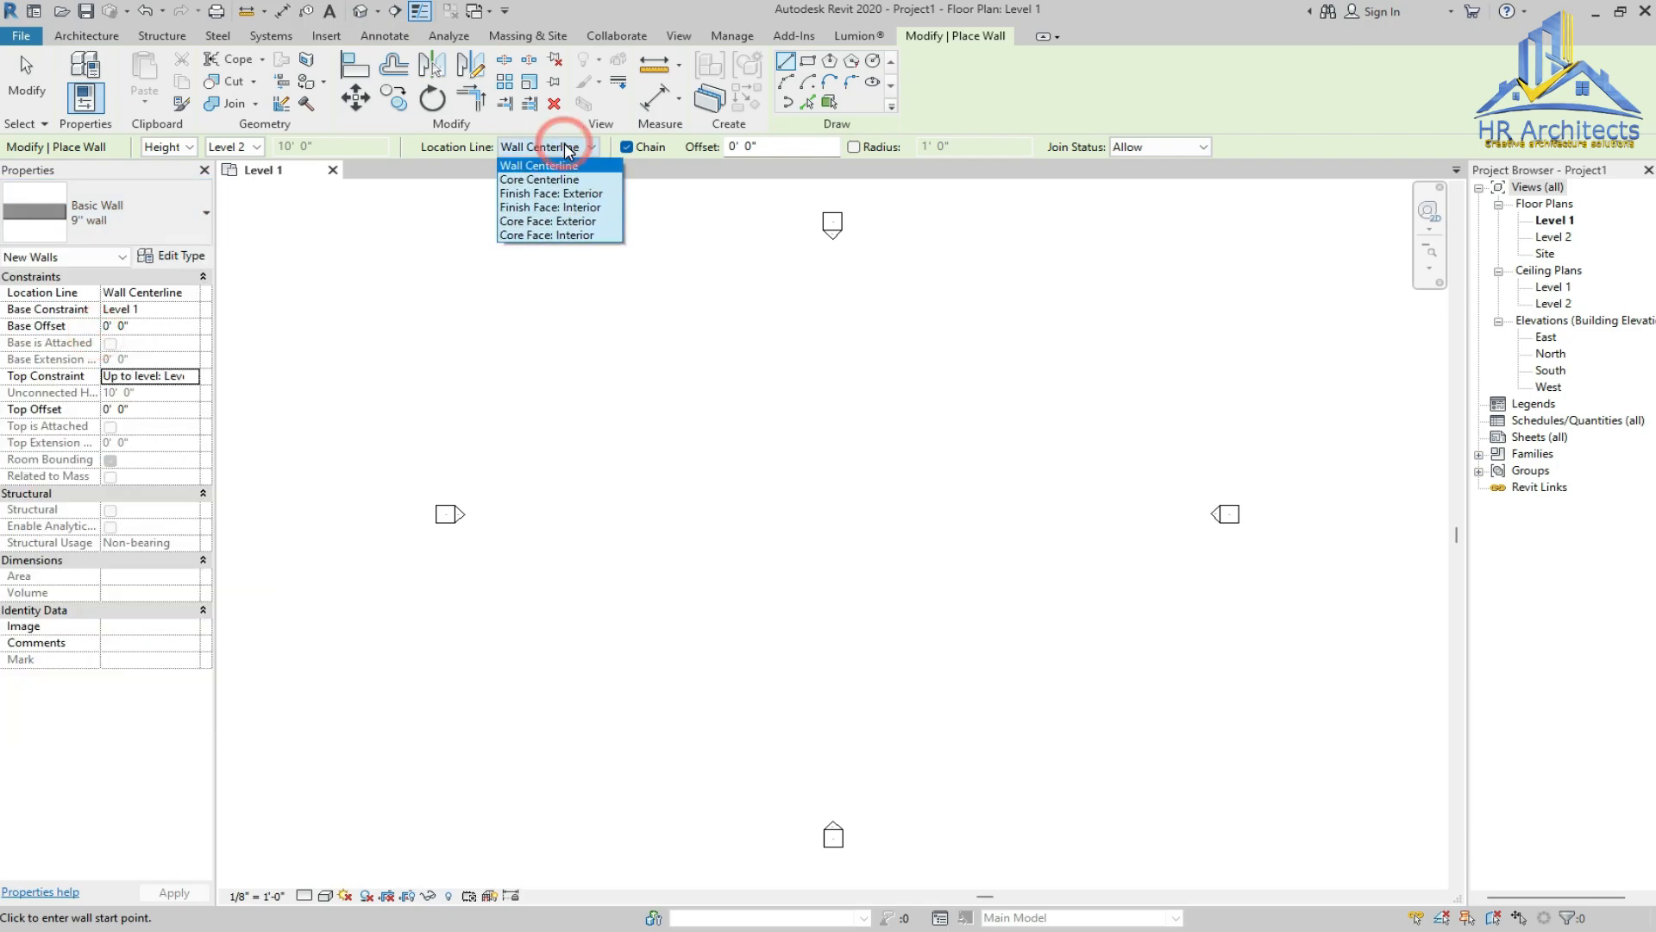
pyautogui.click(567, 193)
# Draw the bottom exterior wall horizontally between the elevation markers with a length of 32'
pyautogui.scroll(2, 808, 379)
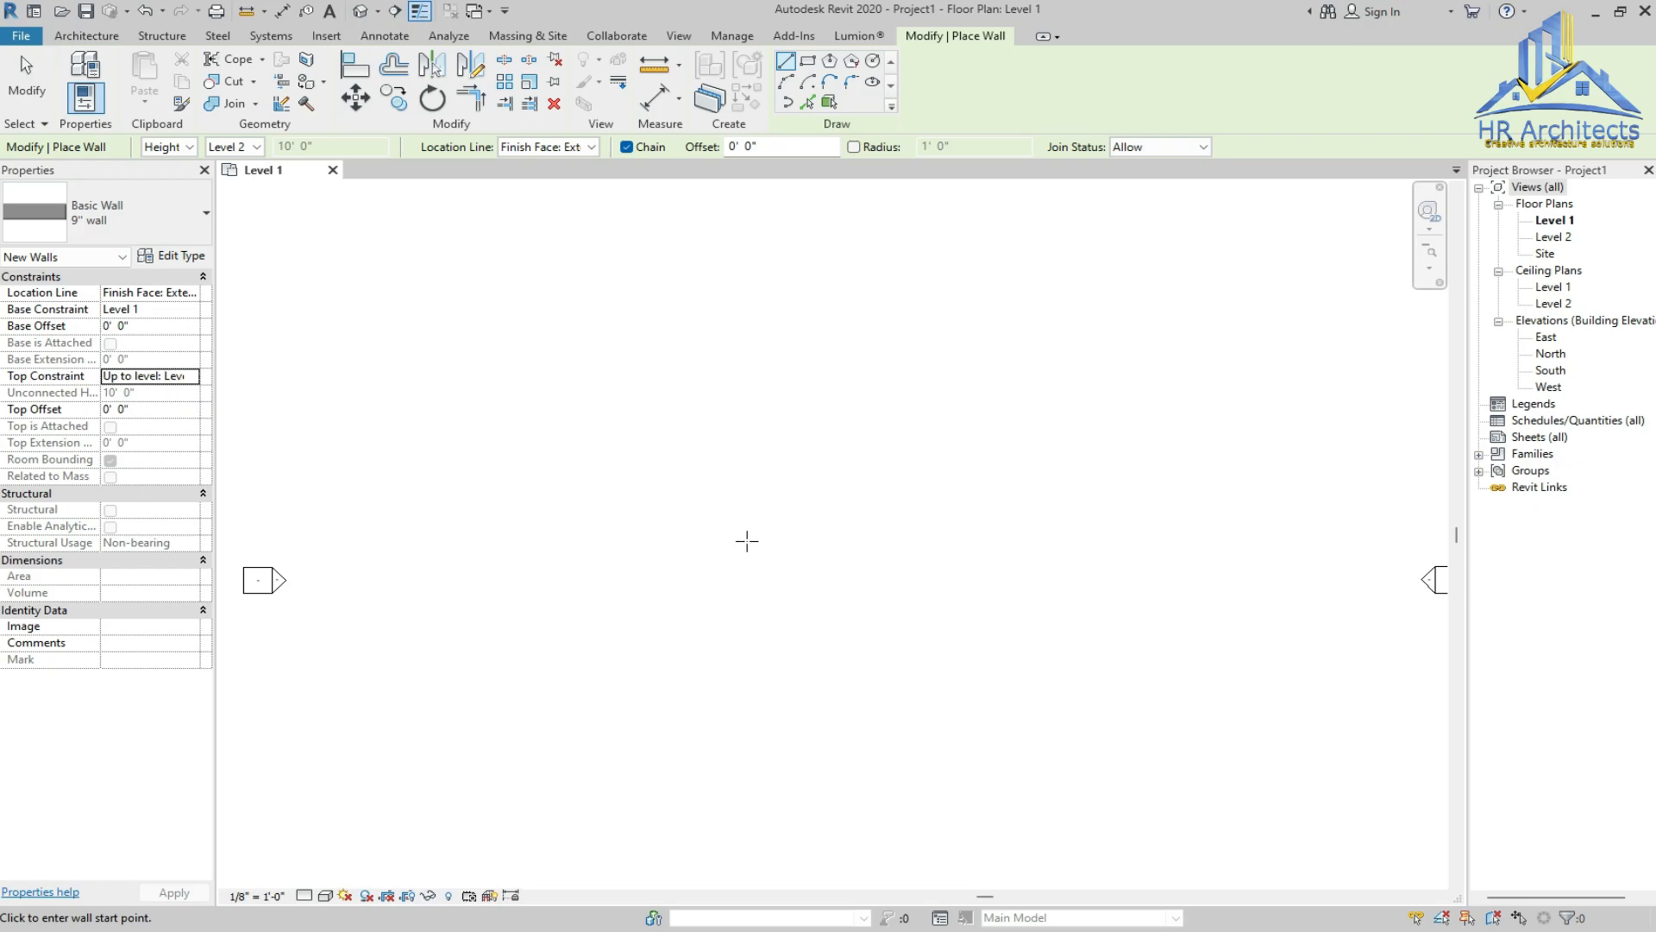
pyautogui.click(641, 680)
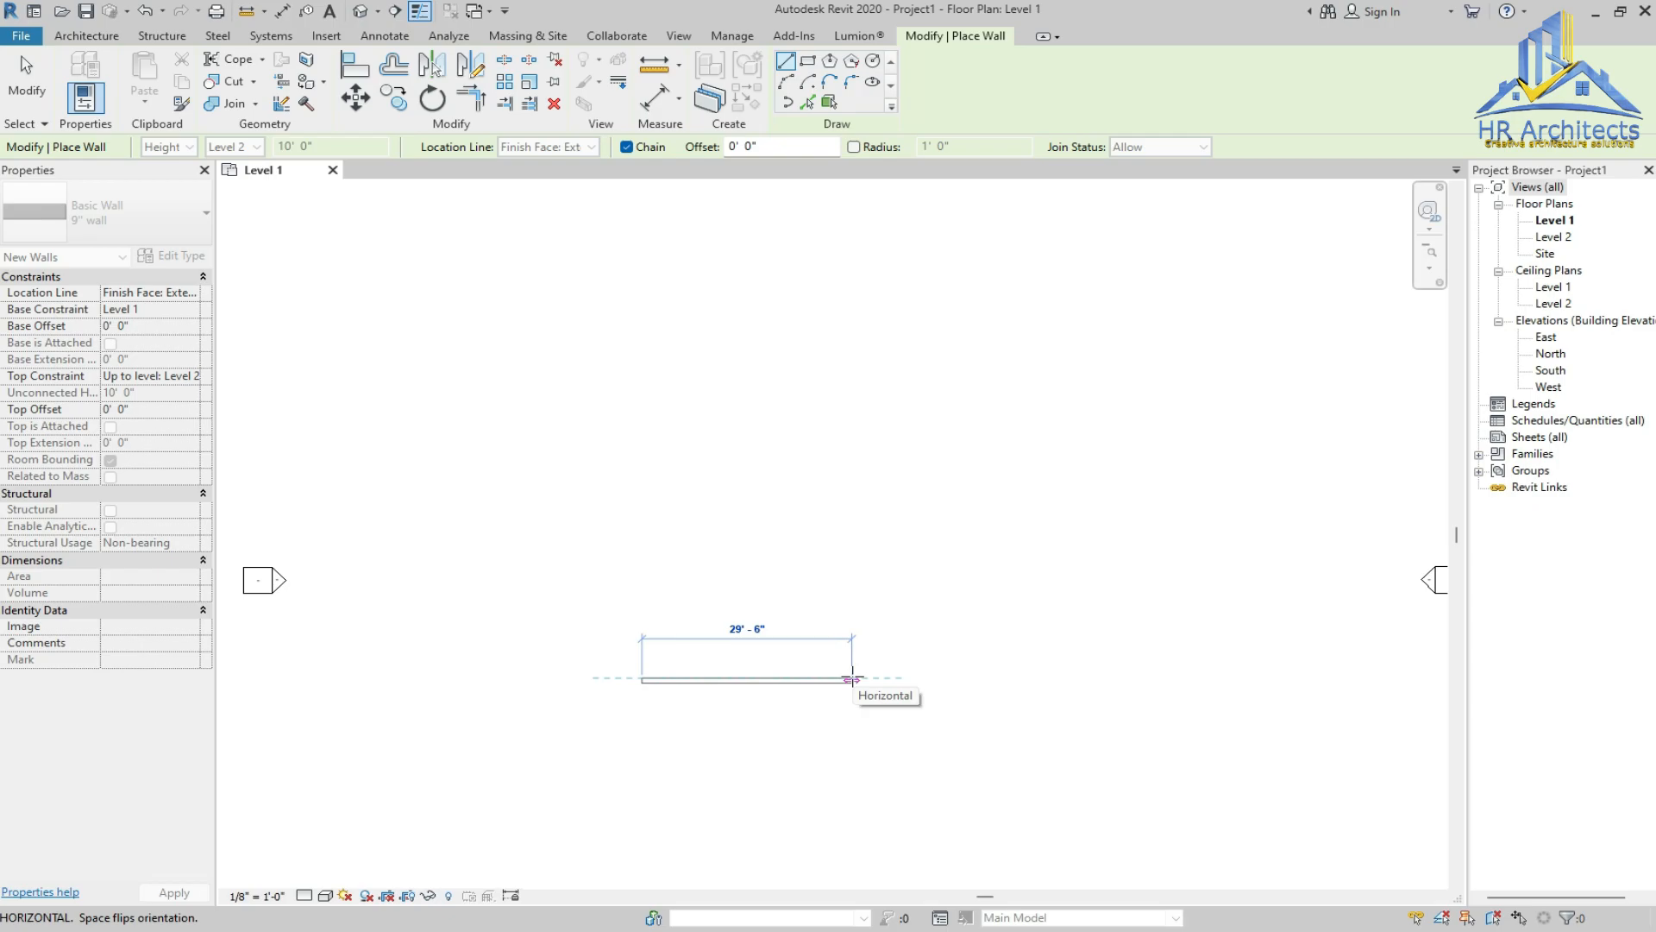
pyautogui.write('32')
pyautogui.press('Return')
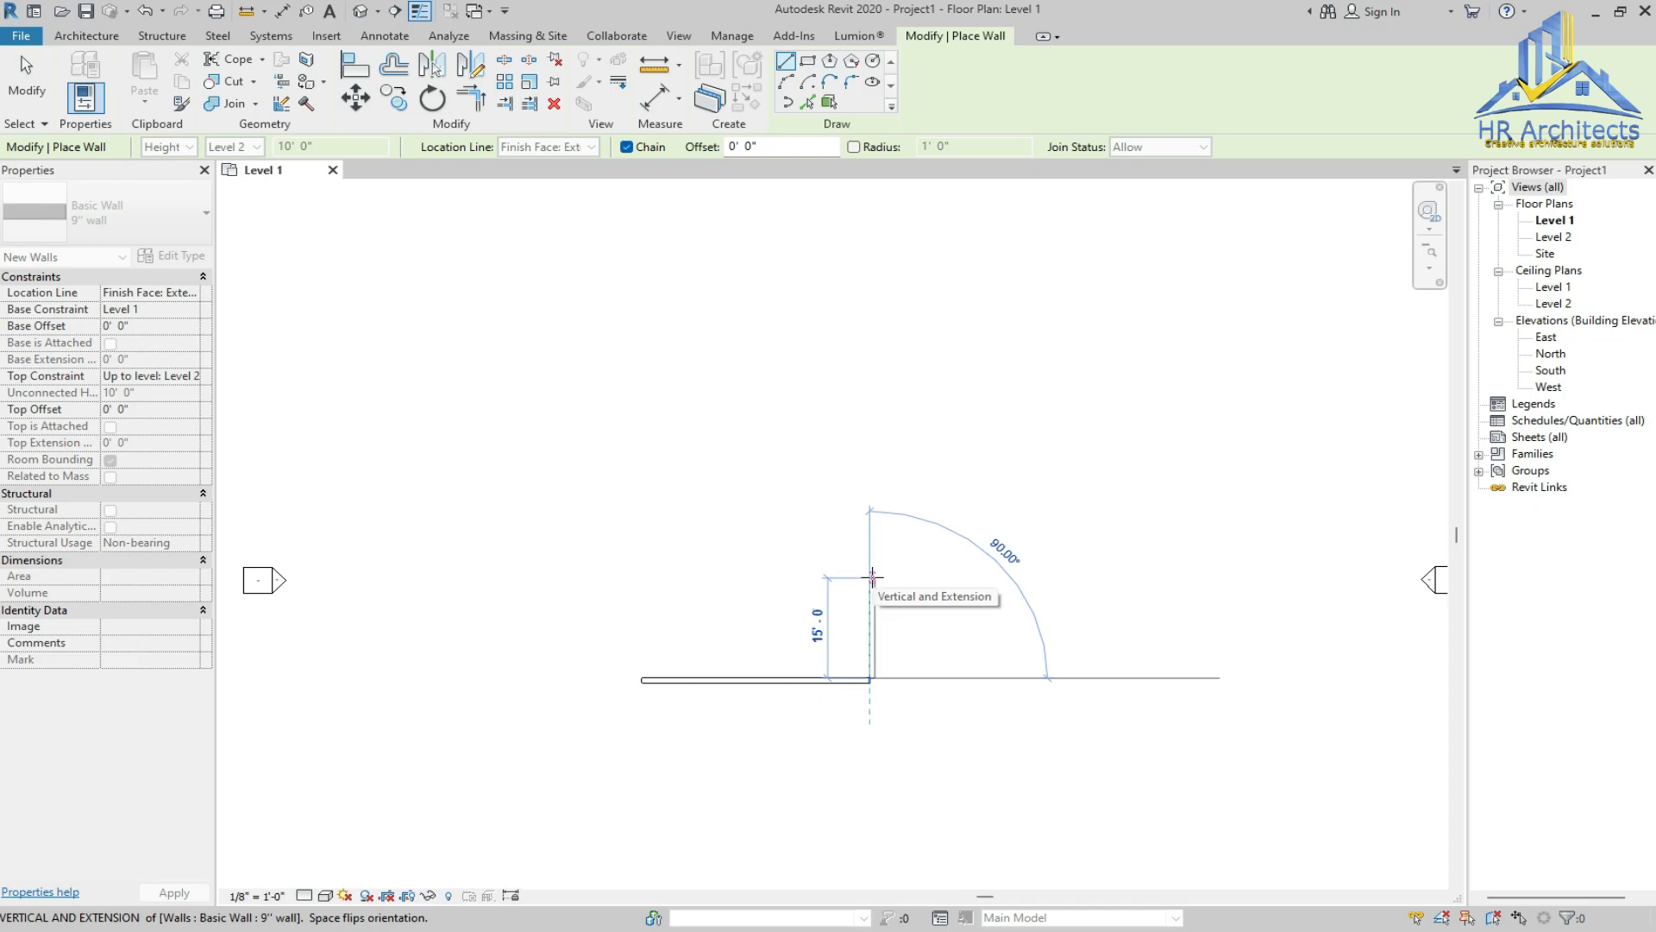
# Draw the right exterior wall 64' upward from the bottom wall's end, flipped to the inner side
pyautogui.press('space')
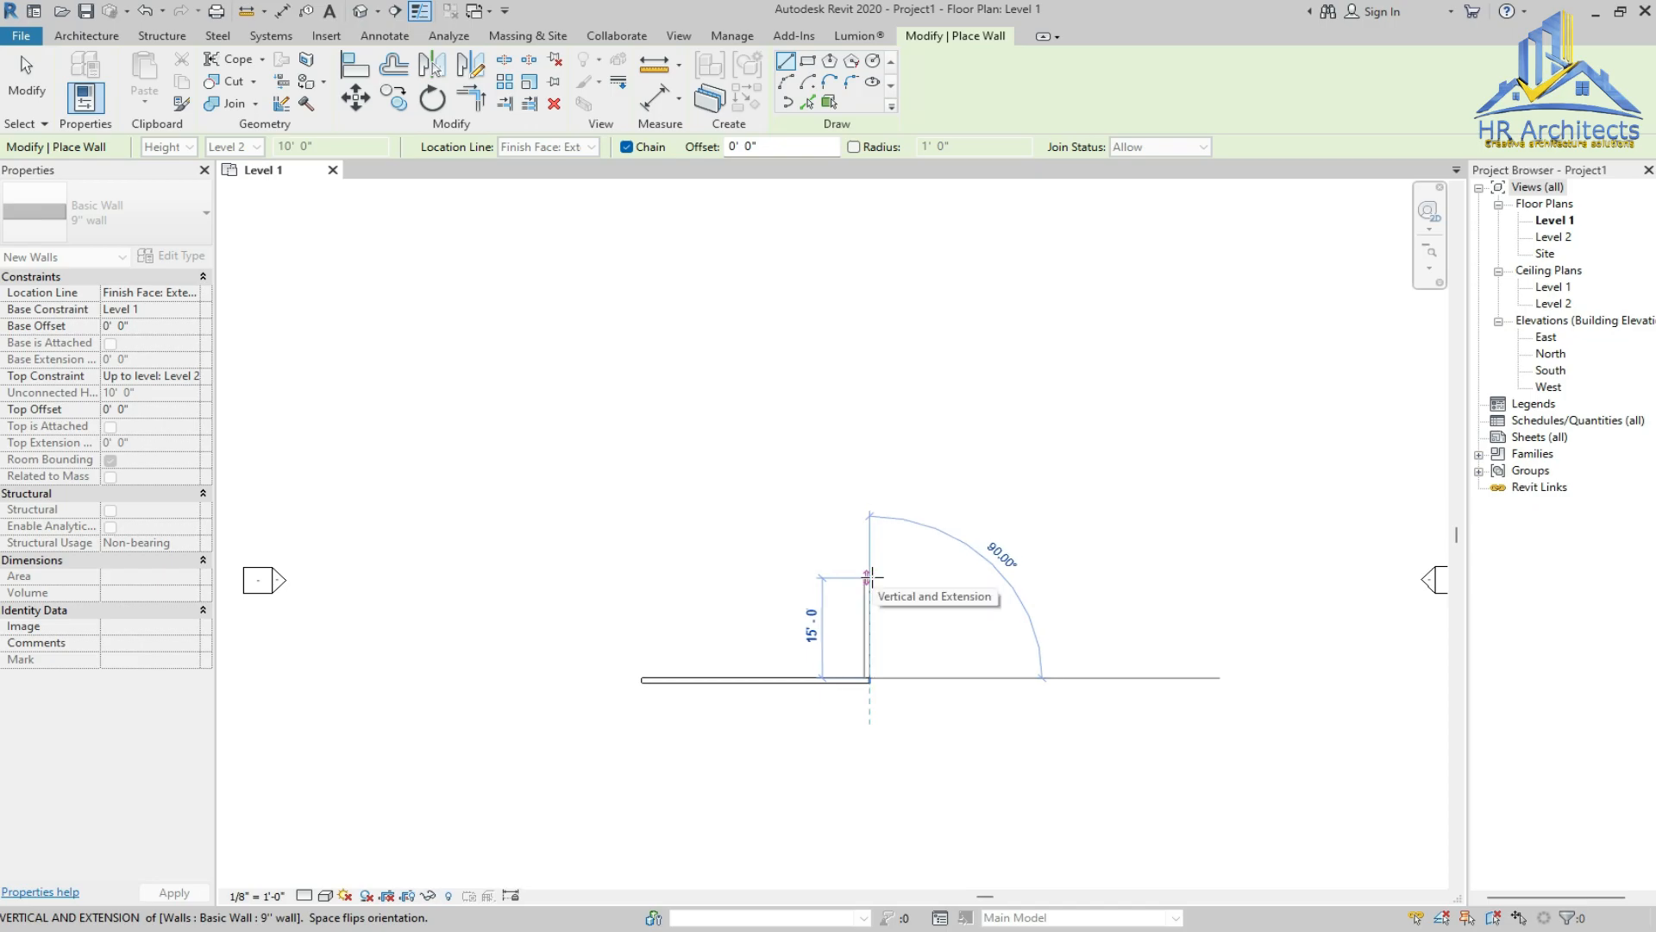
pyautogui.write("64'")
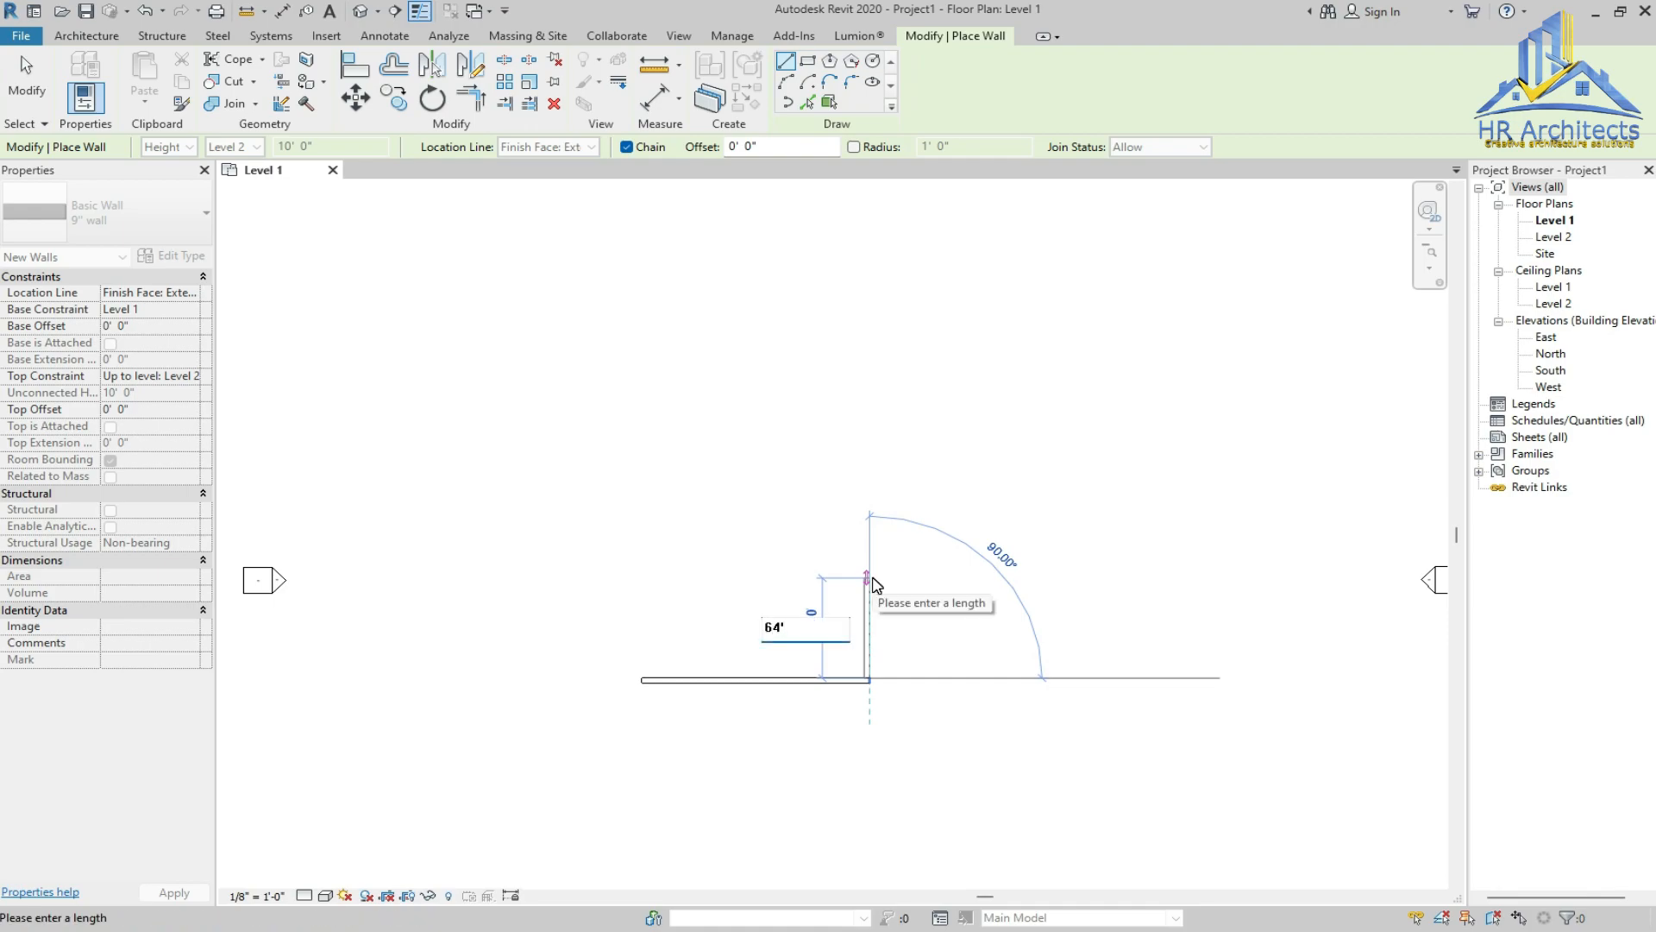
pyautogui.press('Return')
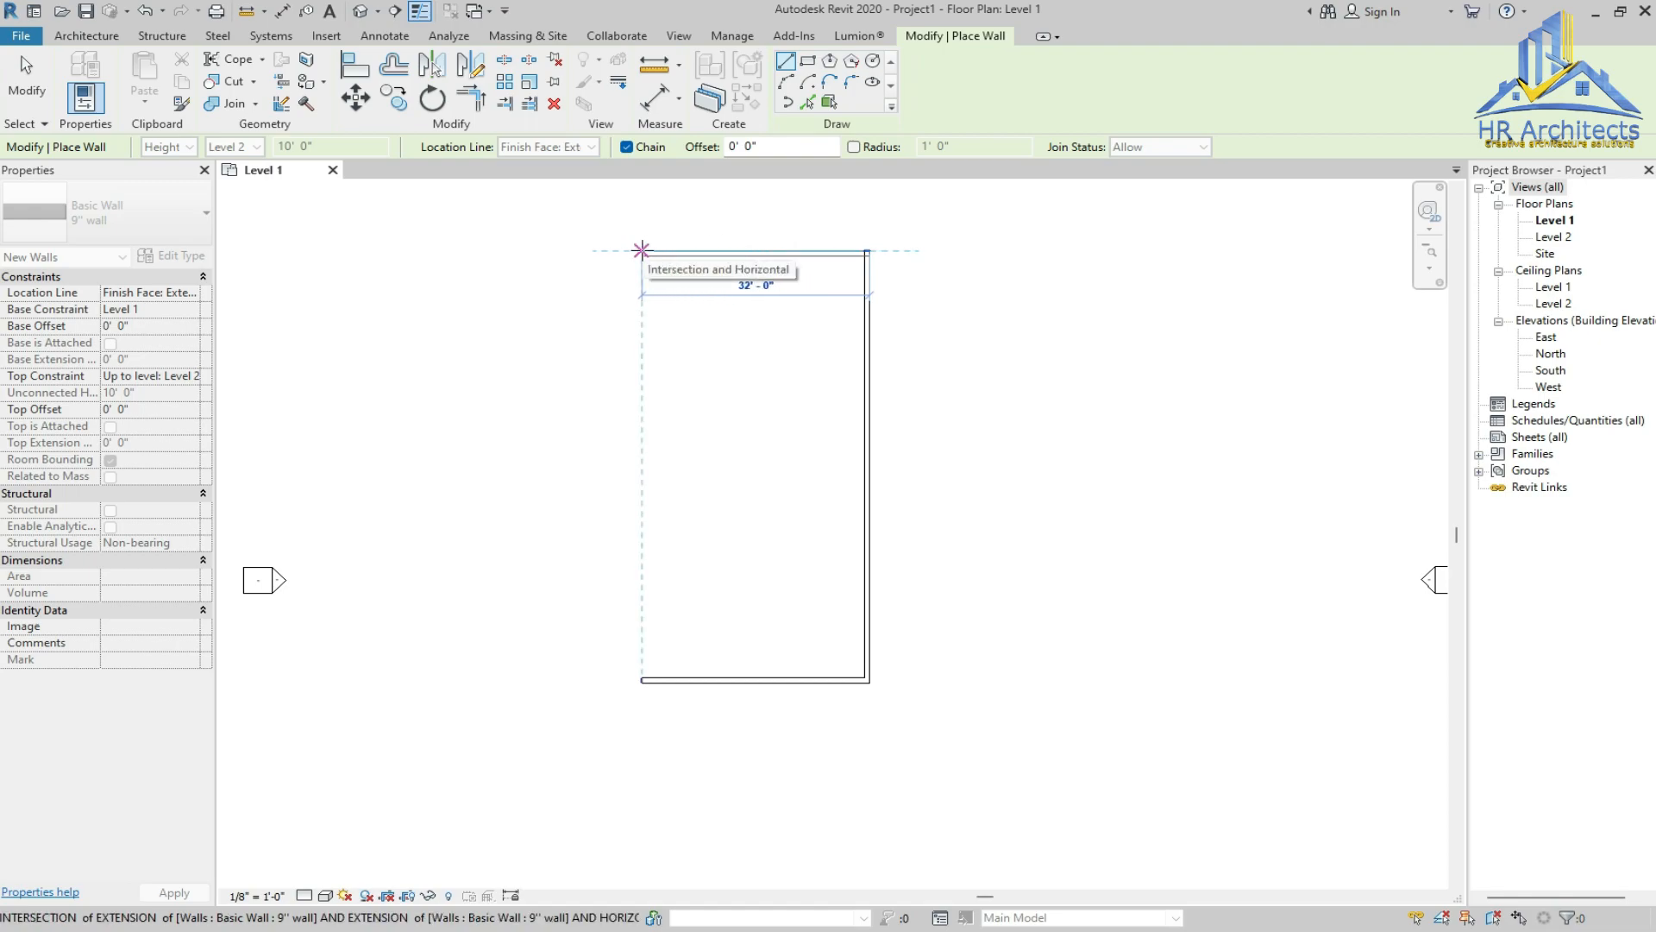
# Close the rectangular outline with a 32' top wall and a left wall back to the starting point
pyautogui.click(640, 250)
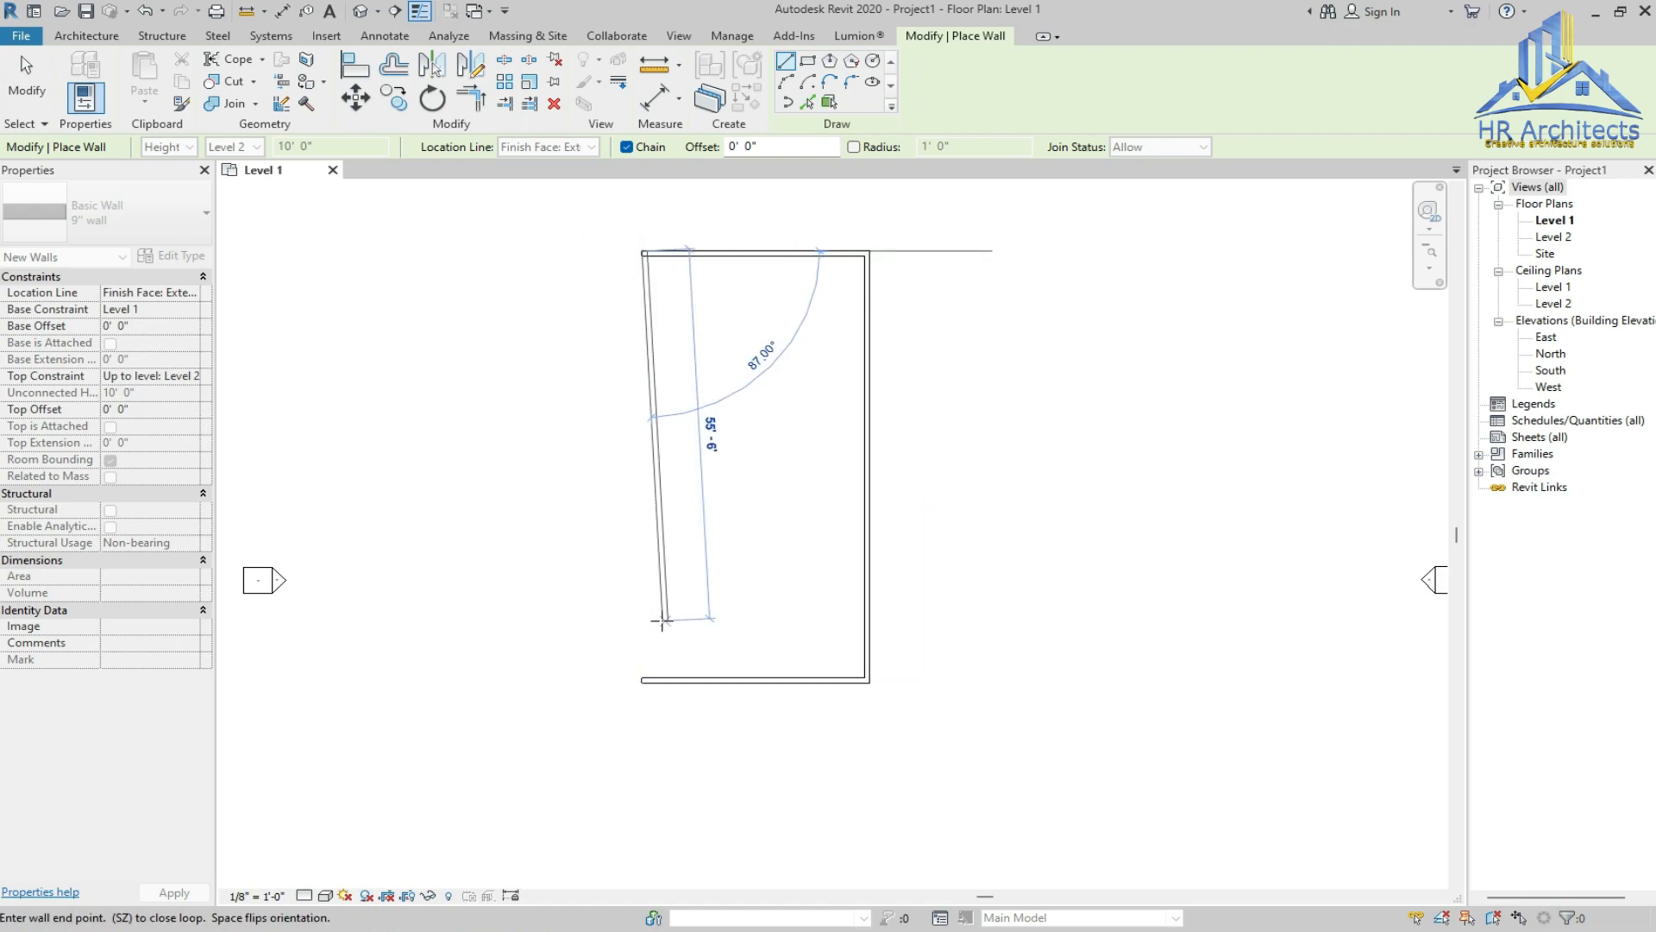
pyautogui.click(643, 678)
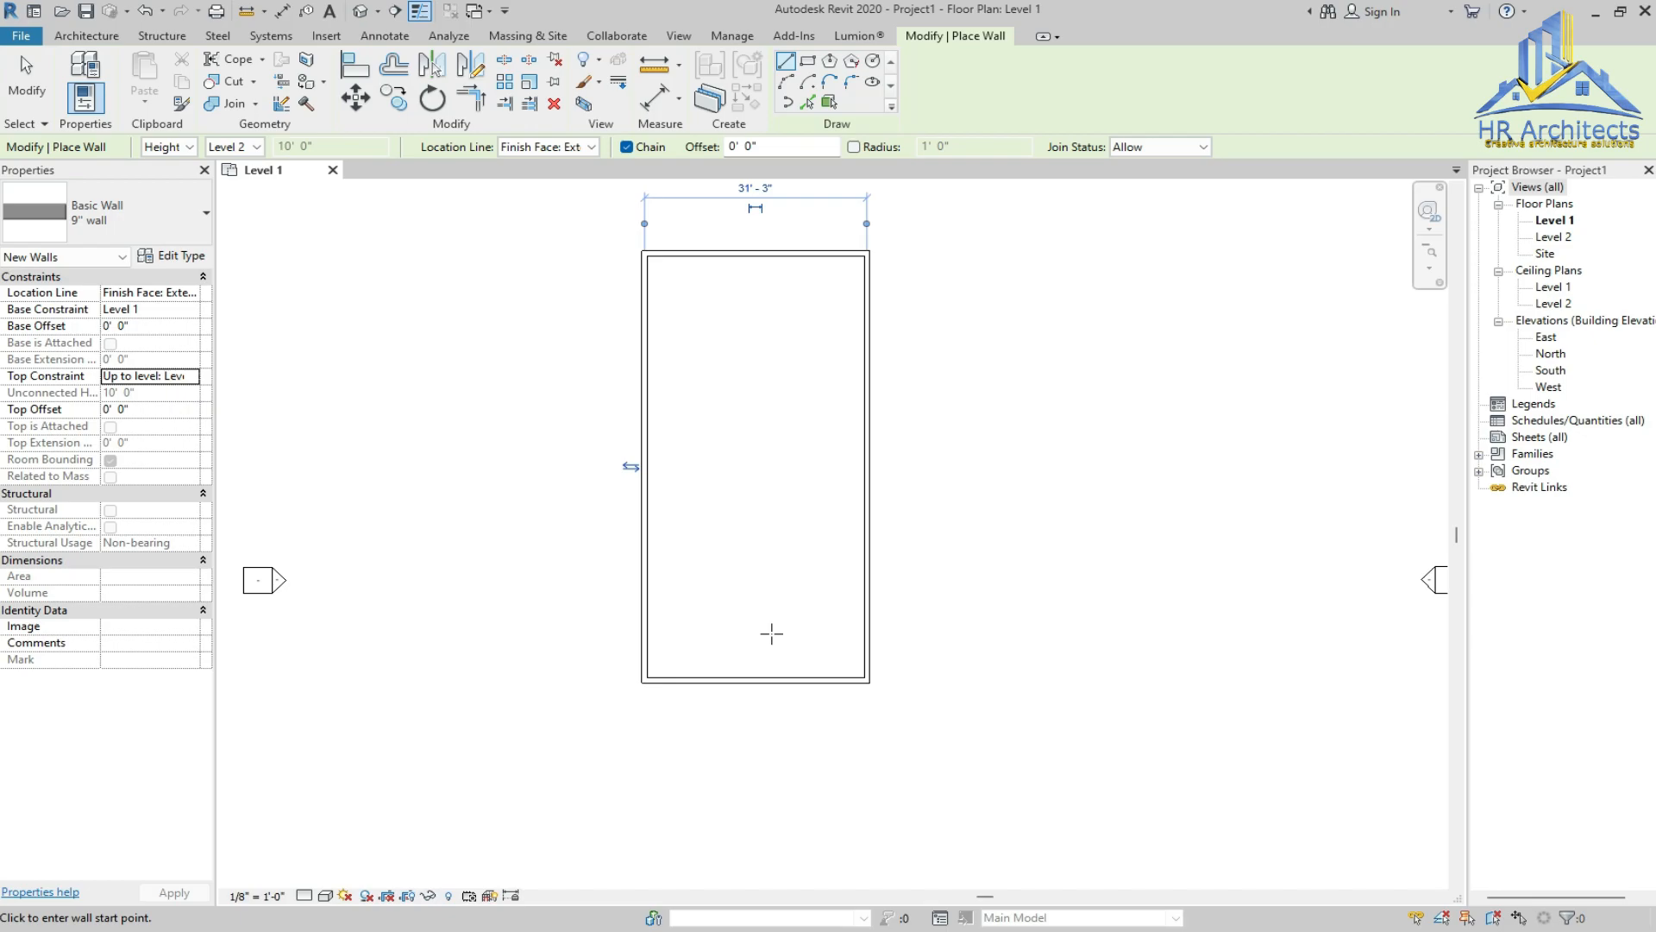
pyautogui.scroll(1, 766, 286)
pyautogui.scroll(-1, 766, 288)
pyautogui.scroll(1, 801, 241)
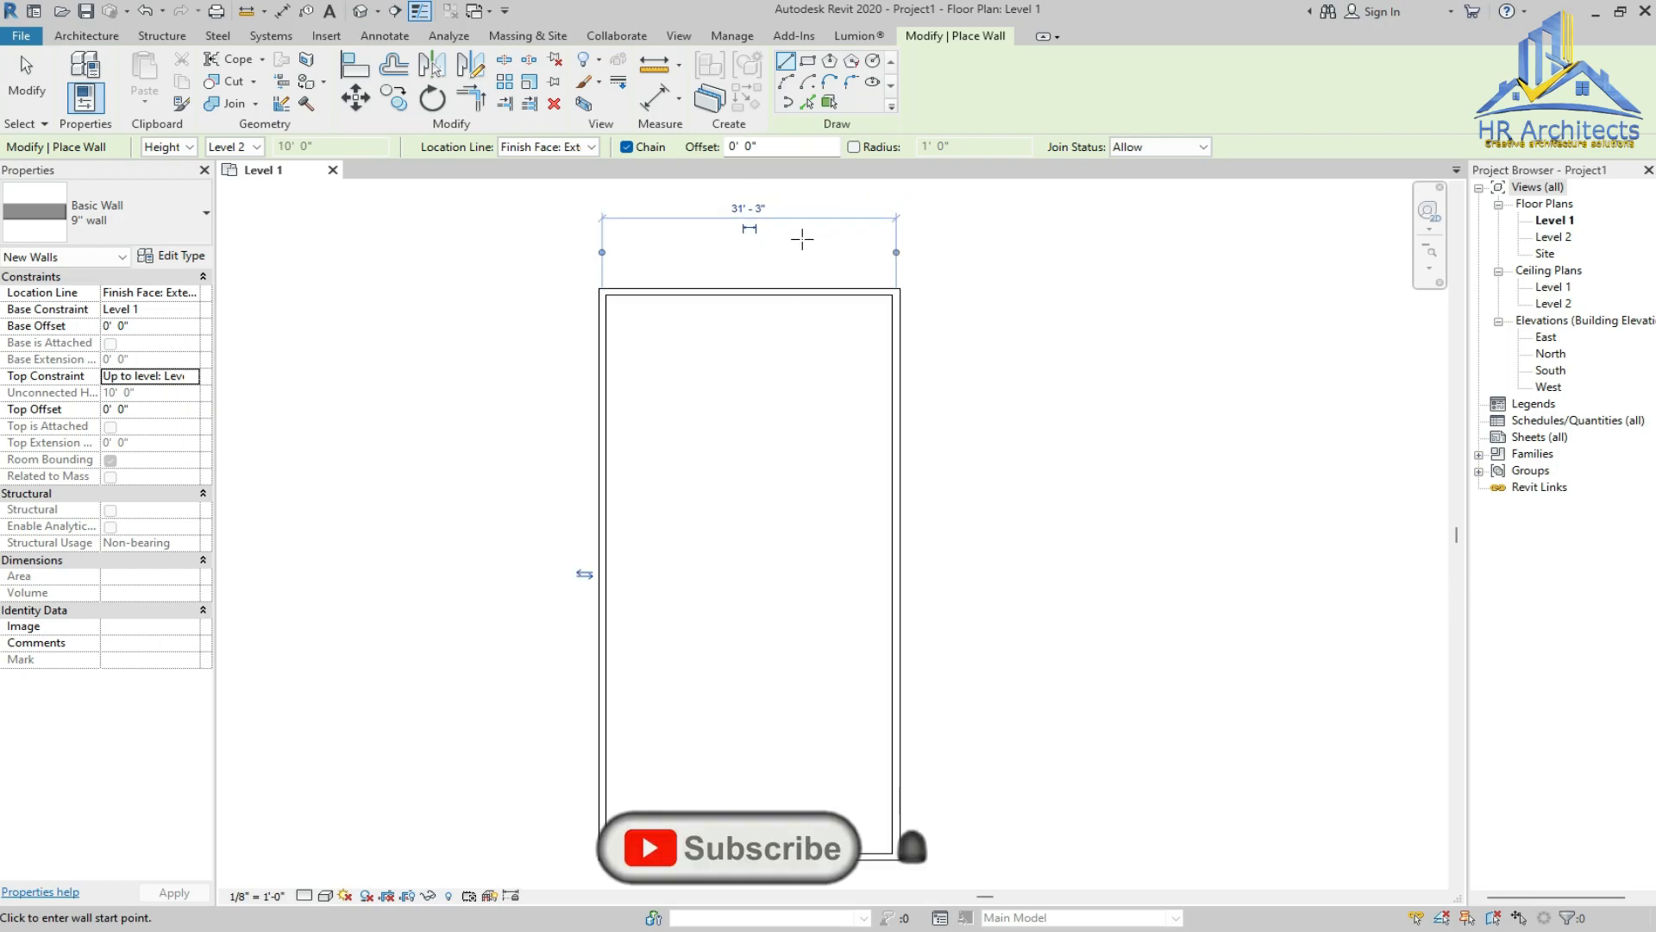
pyautogui.press('Escape')
pyautogui.press('Escape')
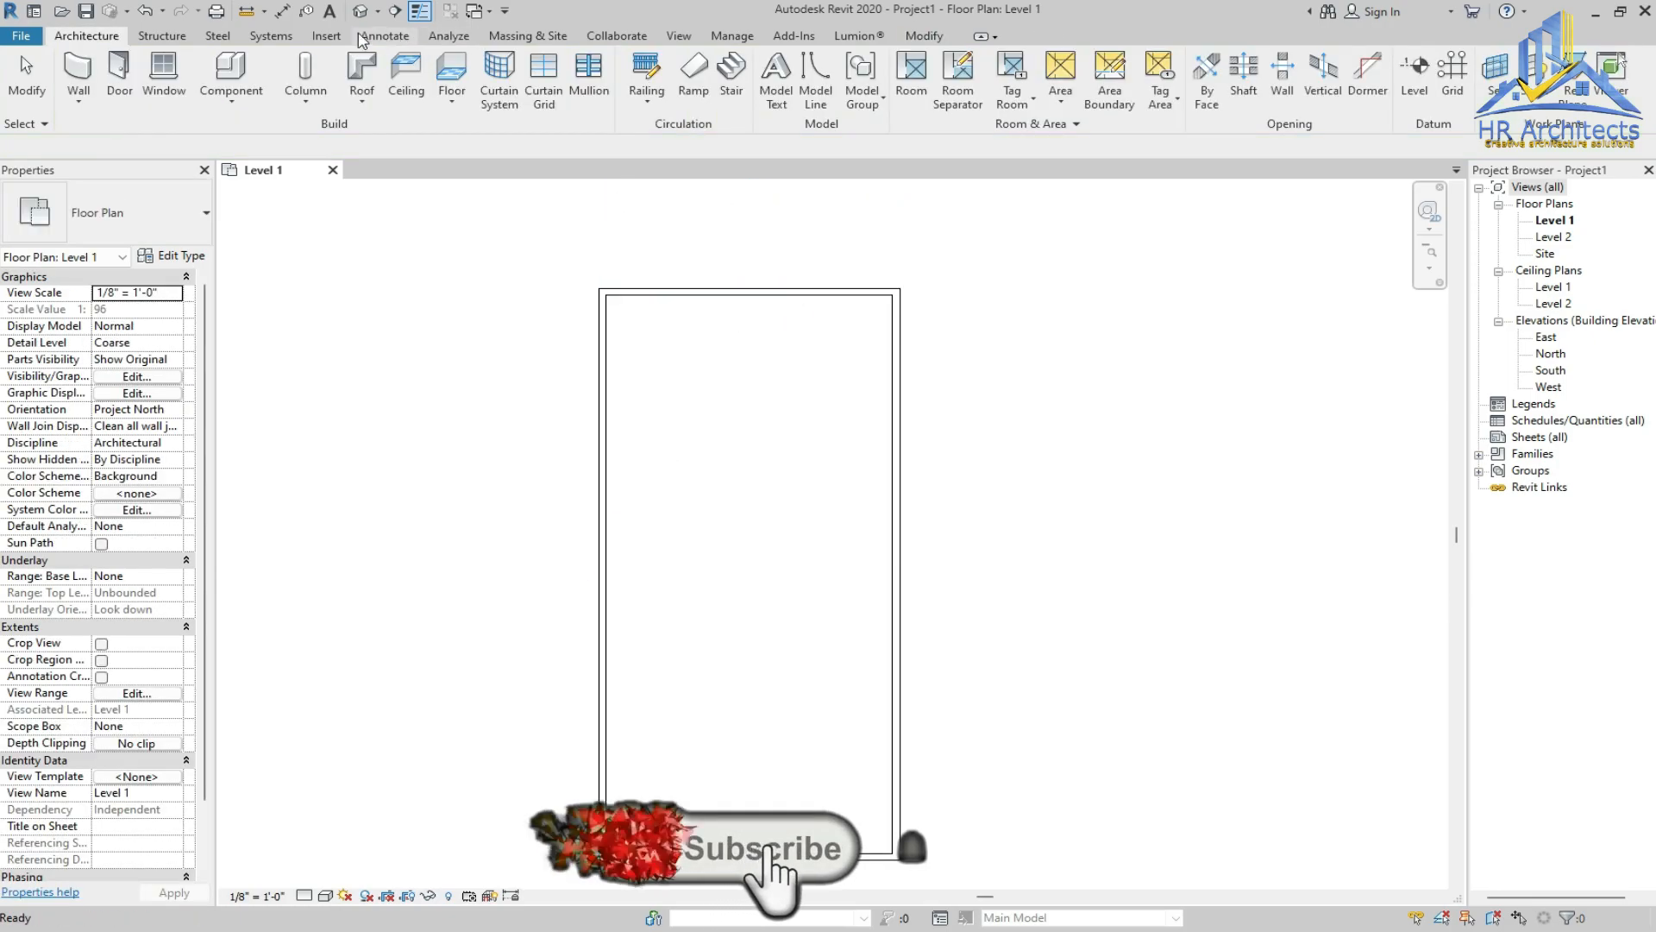
# Place an aligned dimension above the building between the outer faces of the left and right walls, using Wall faces as reference
pyautogui.click(281, 10)
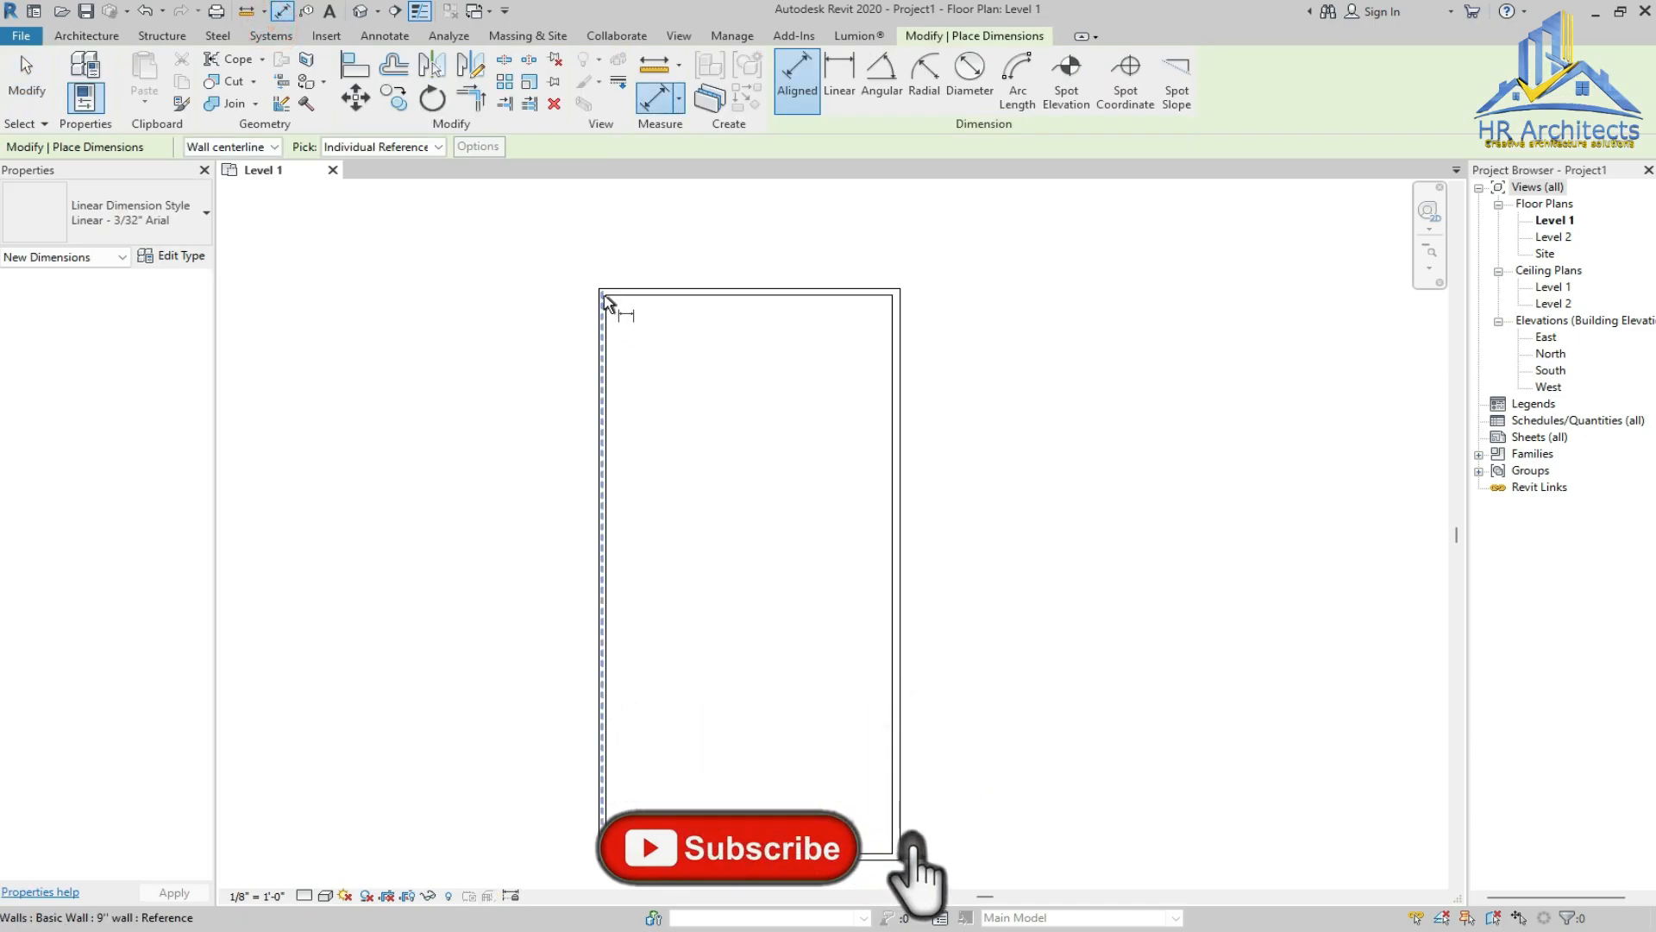
pyautogui.click(266, 148)
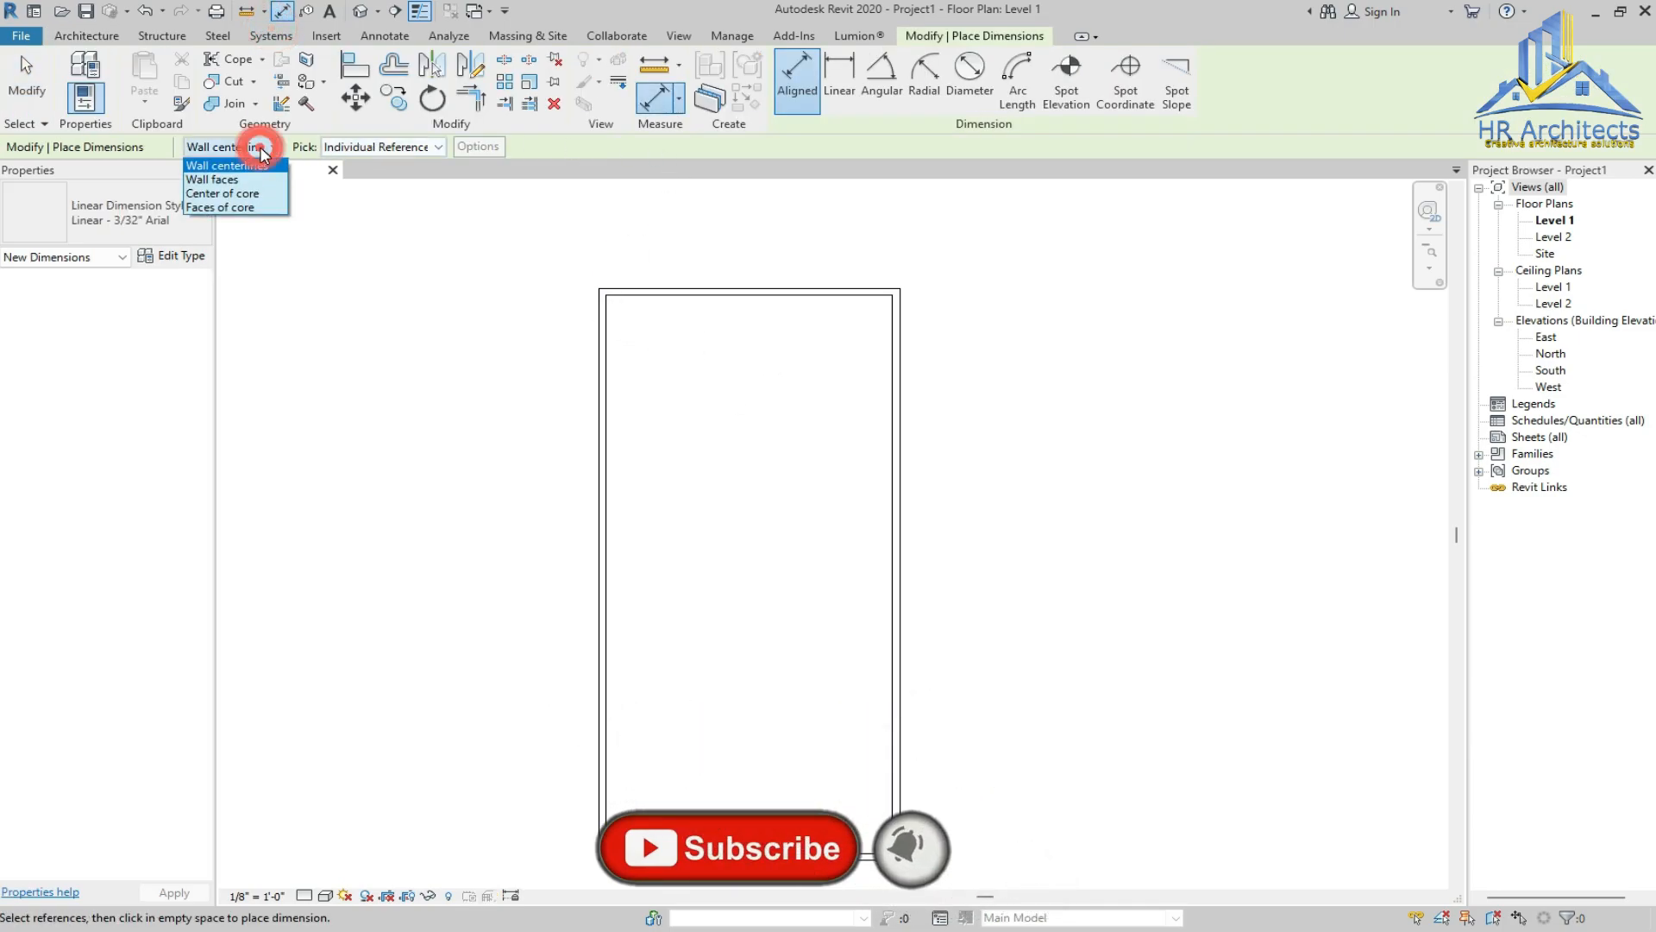
pyautogui.click(235, 178)
pyautogui.click(599, 299)
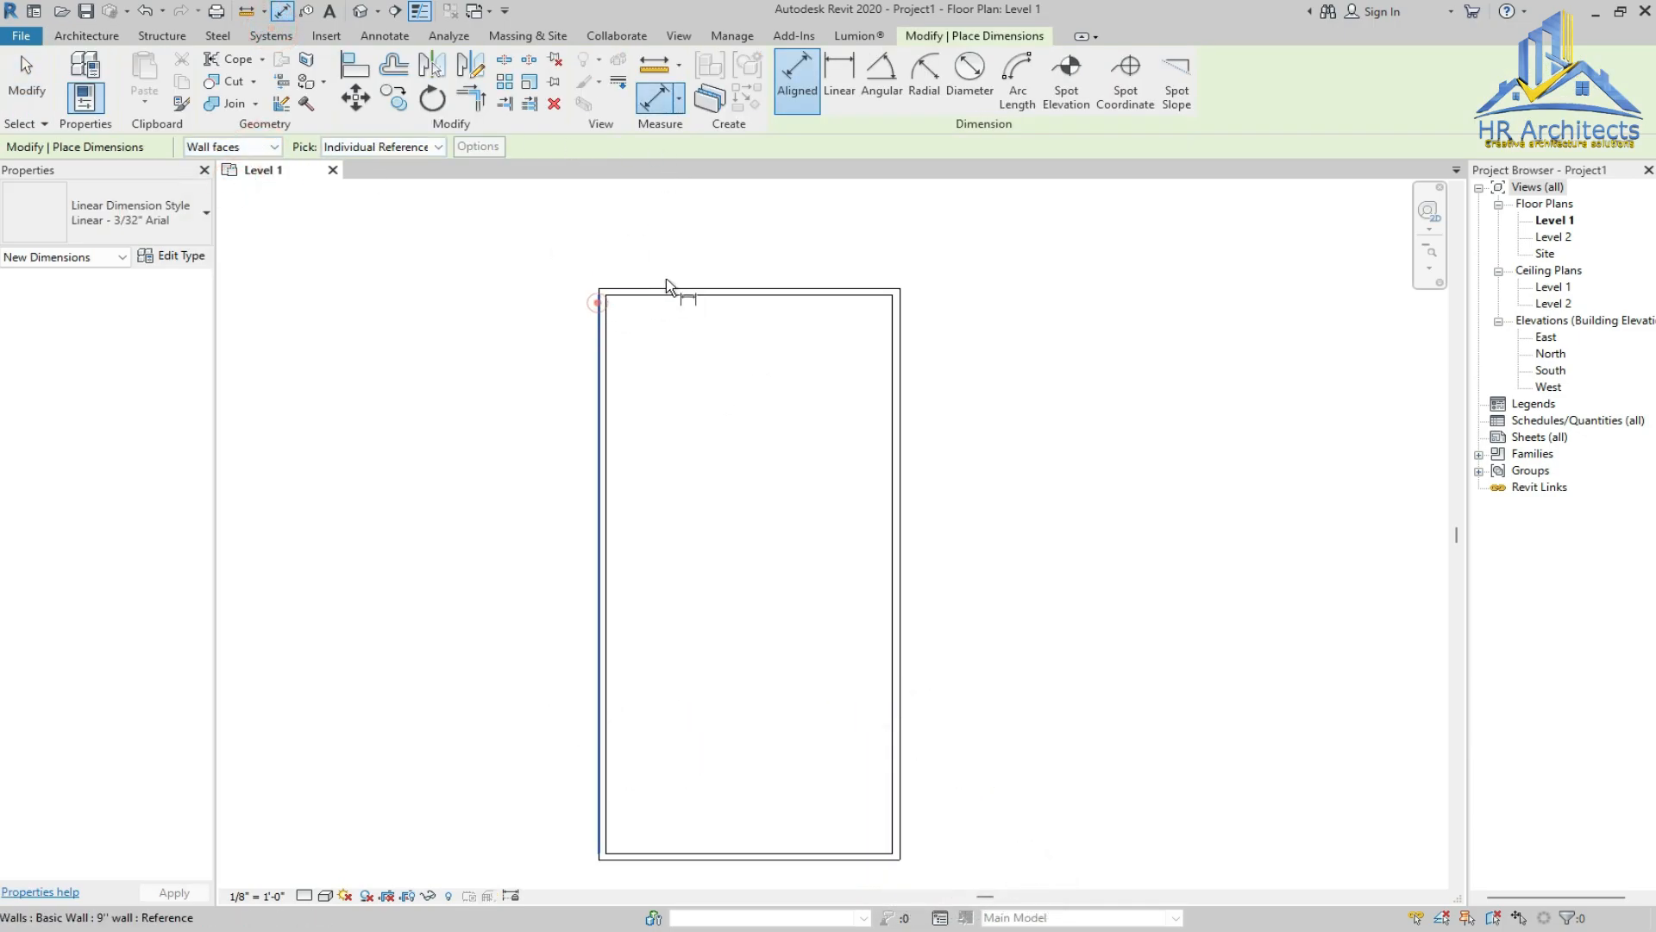
pyautogui.click(901, 321)
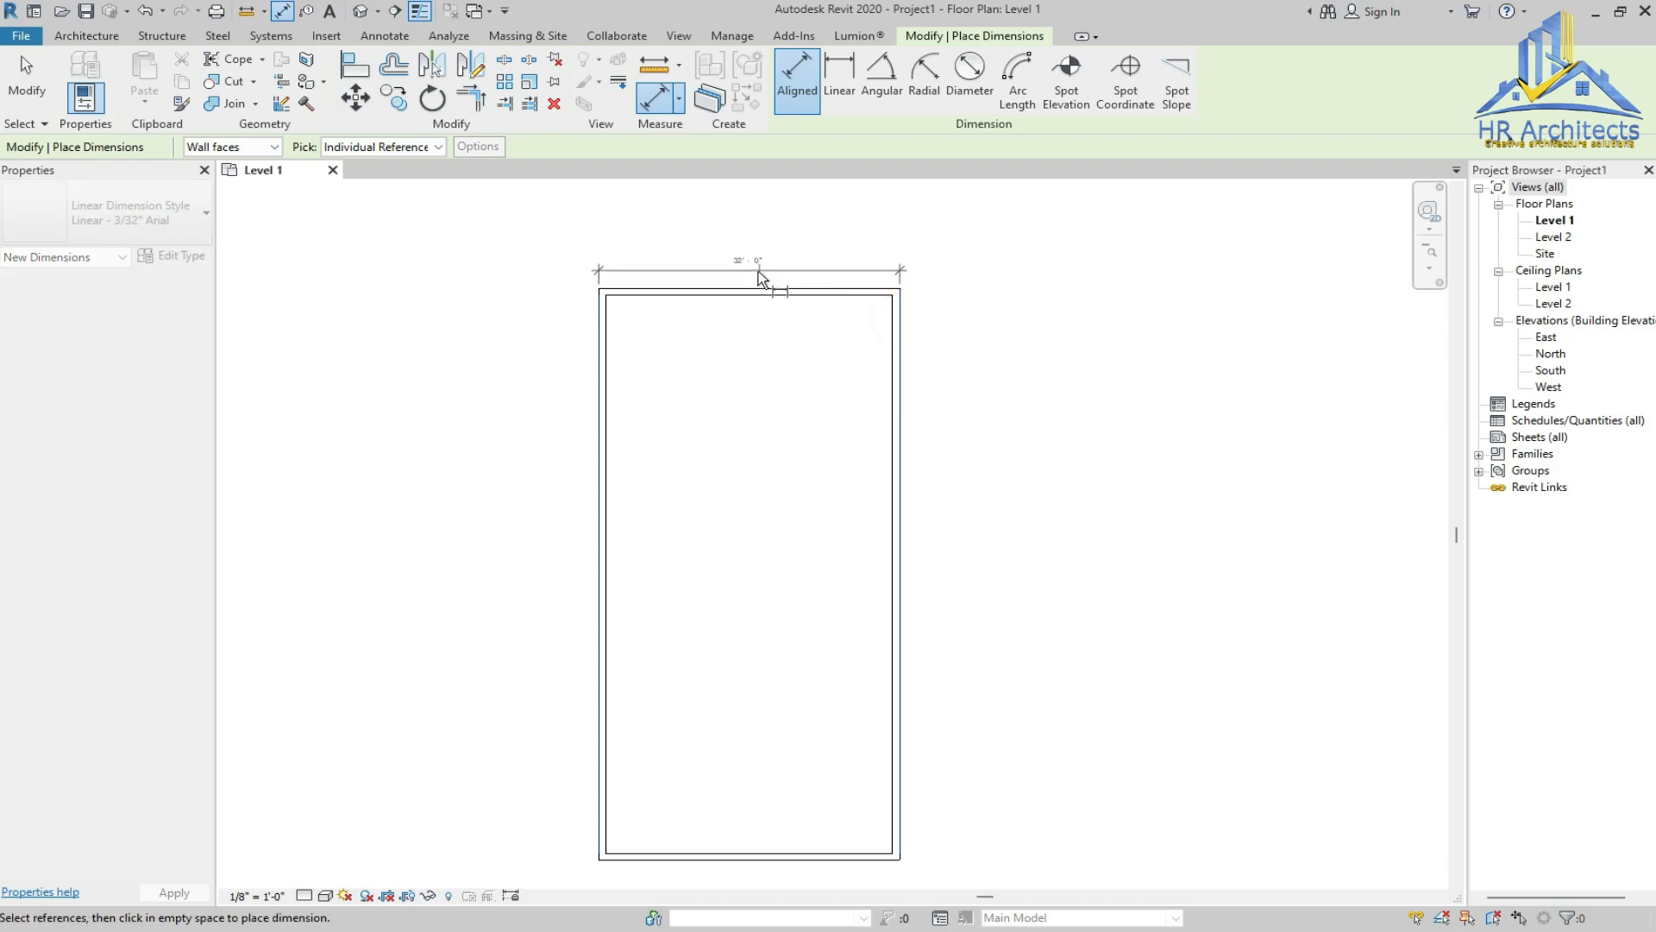
pyautogui.click(754, 276)
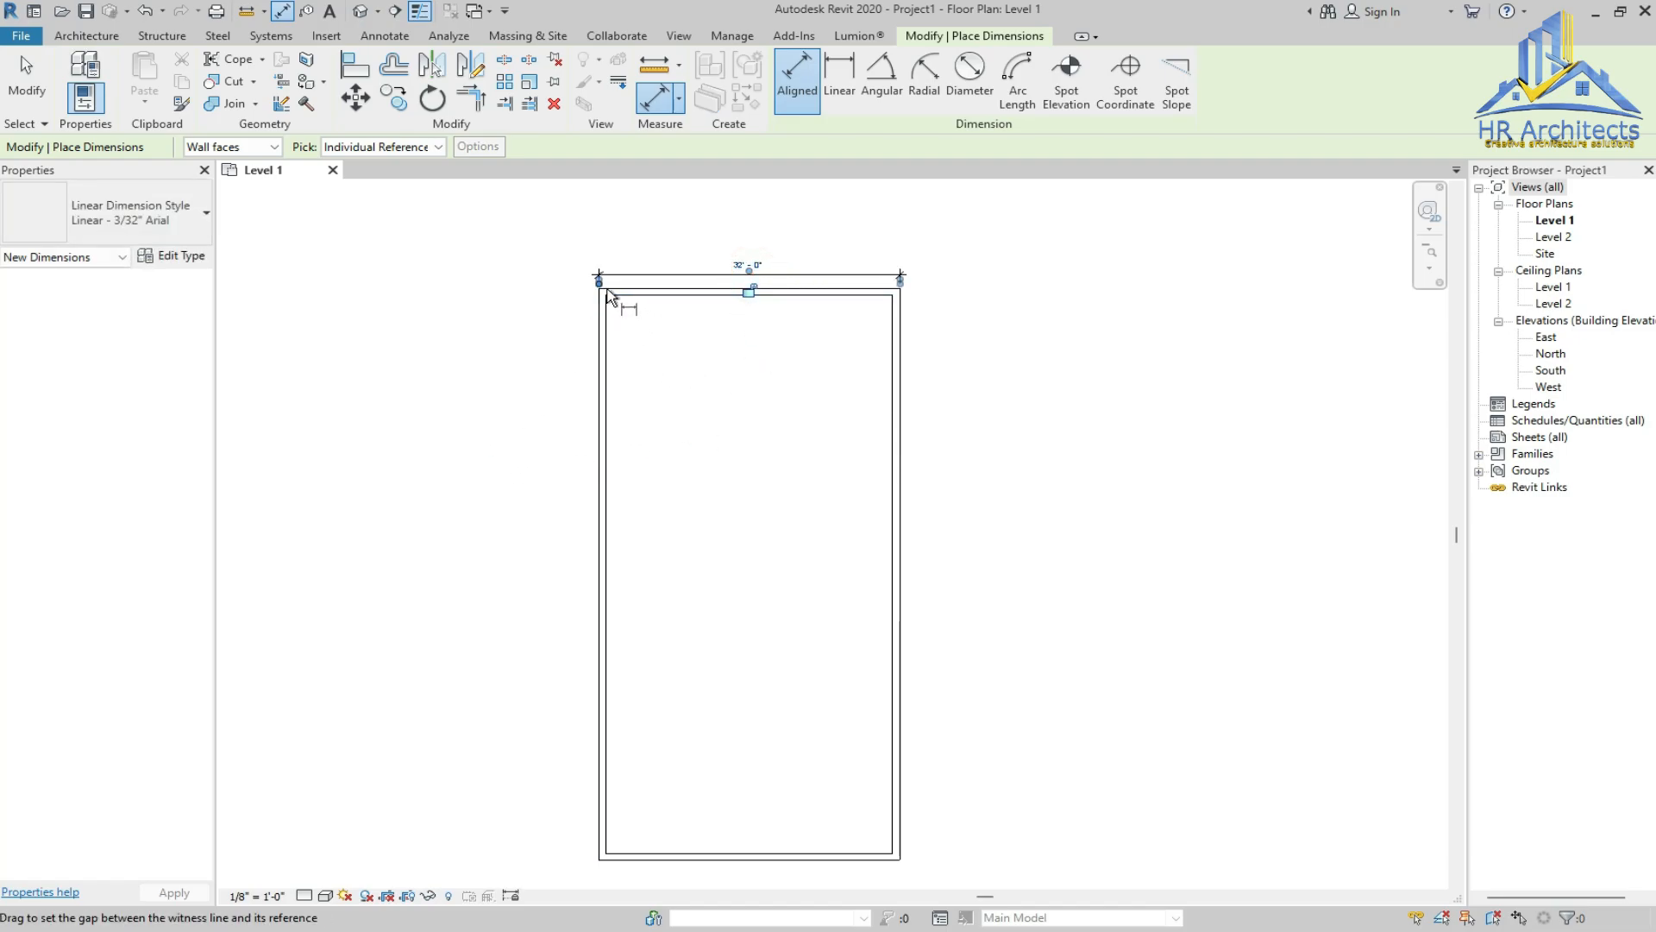
# Place an aligned dimension beside the left wall between the outer faces of the top and bottom walls
pyautogui.click(609, 293)
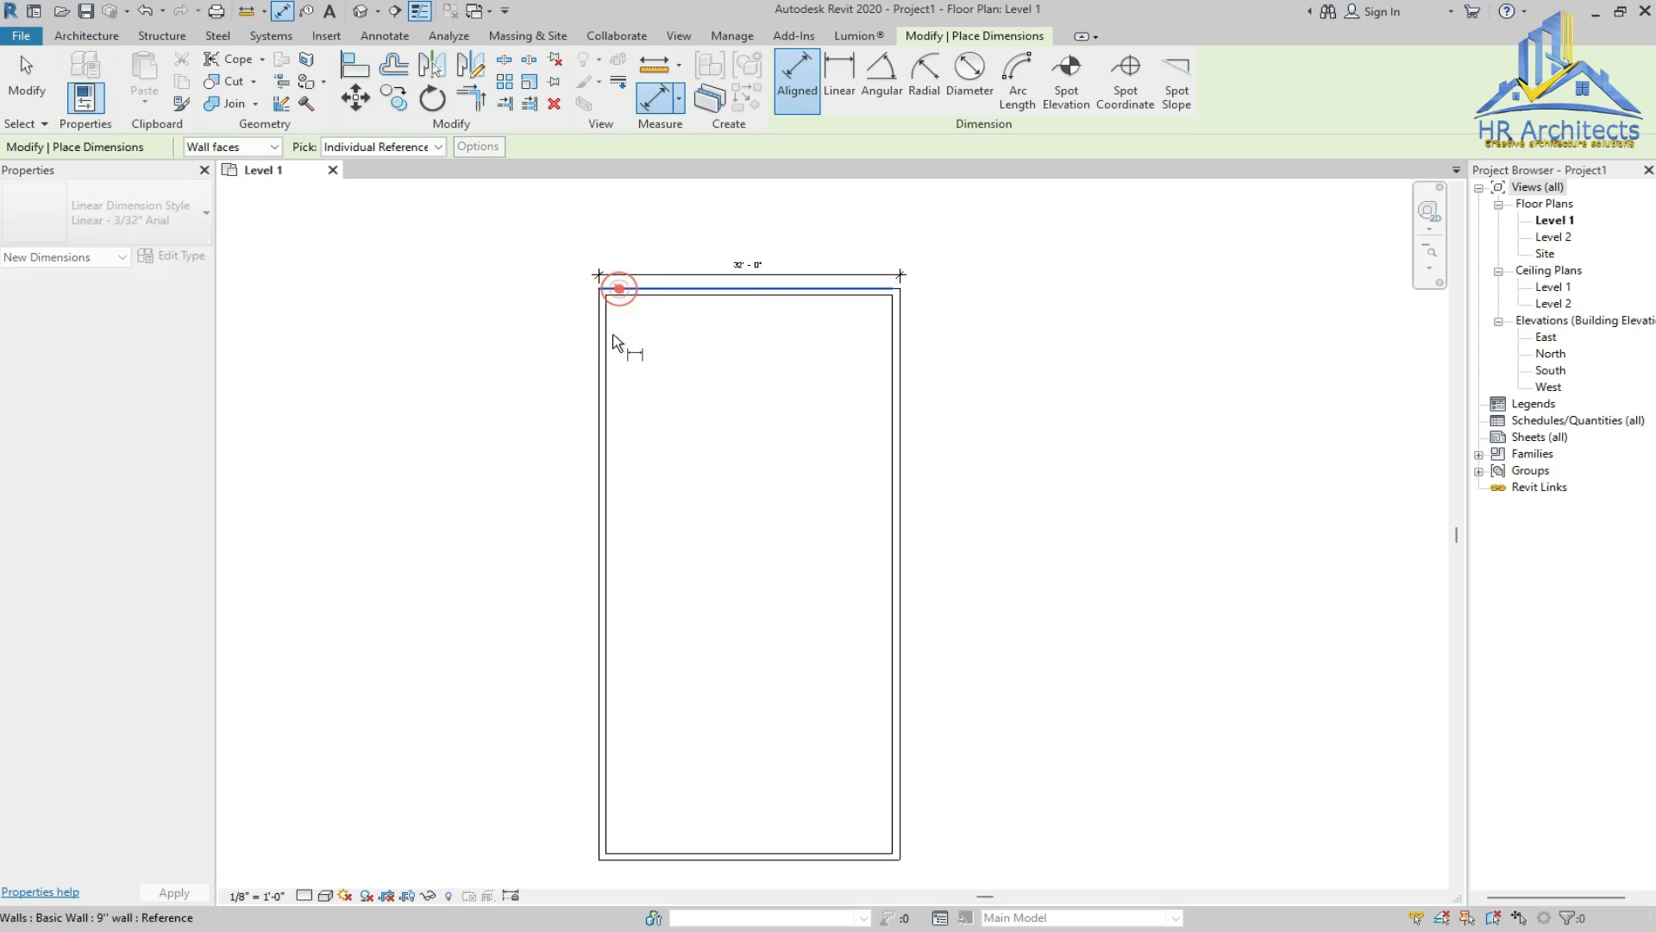
pyautogui.click(611, 860)
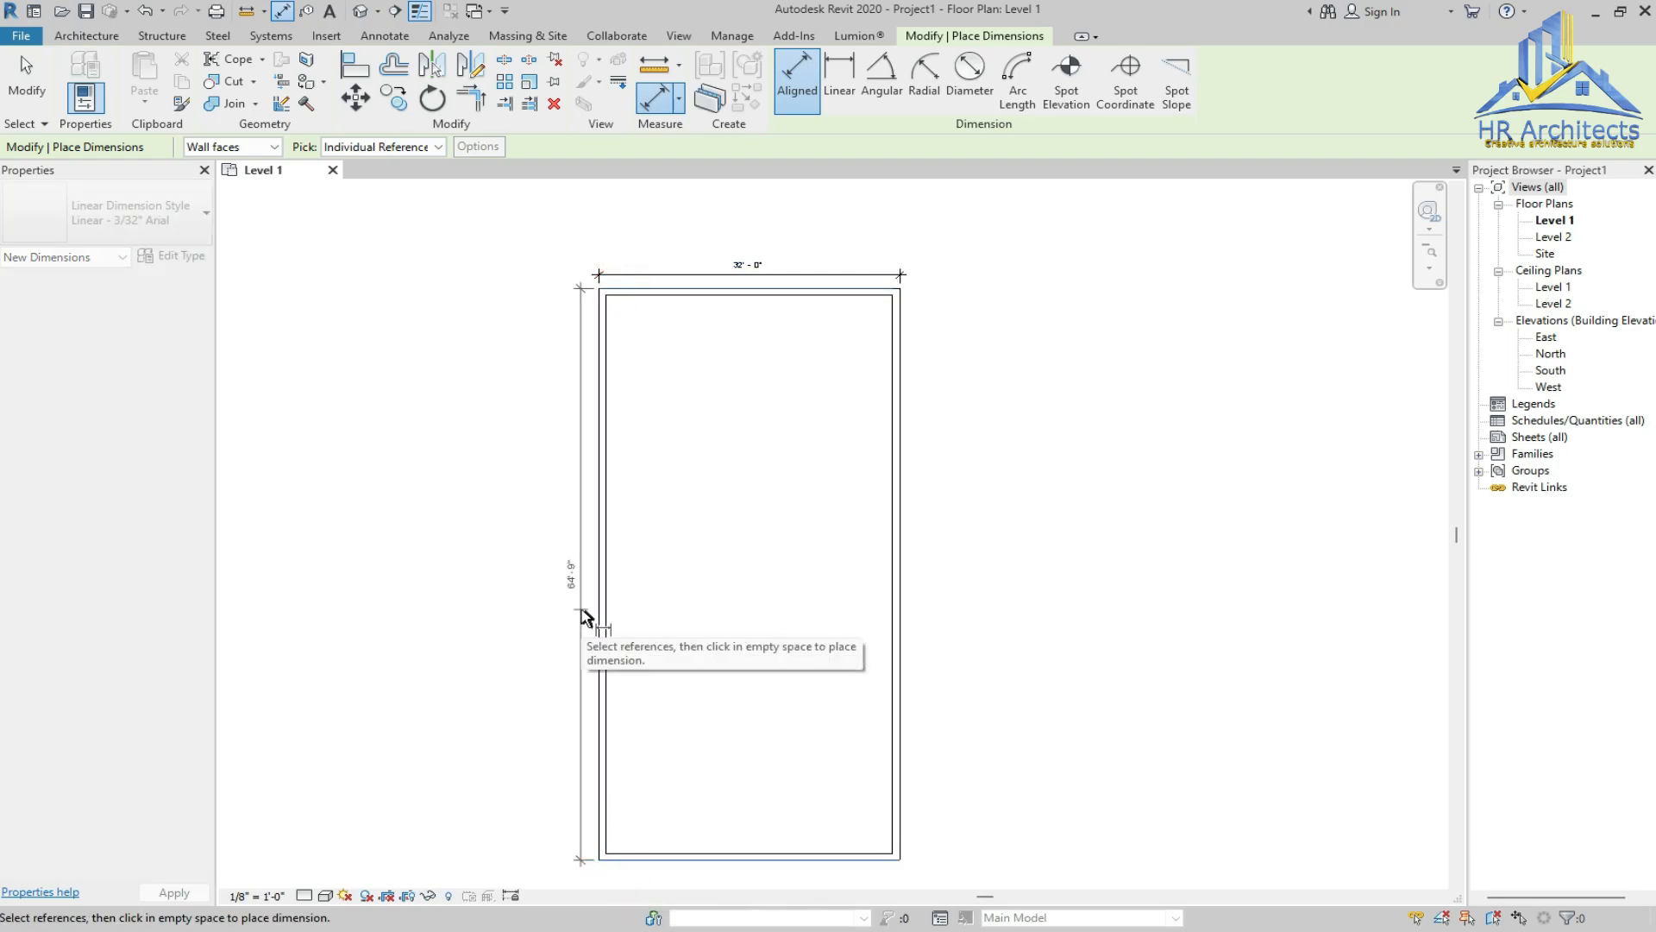
pyautogui.click(585, 616)
pyautogui.press('Escape')
pyautogui.press('Escape')
pyautogui.scroll(5, 593, 604)
pyautogui.scroll(1, 594, 604)
pyautogui.scroll(-3, 585, 618)
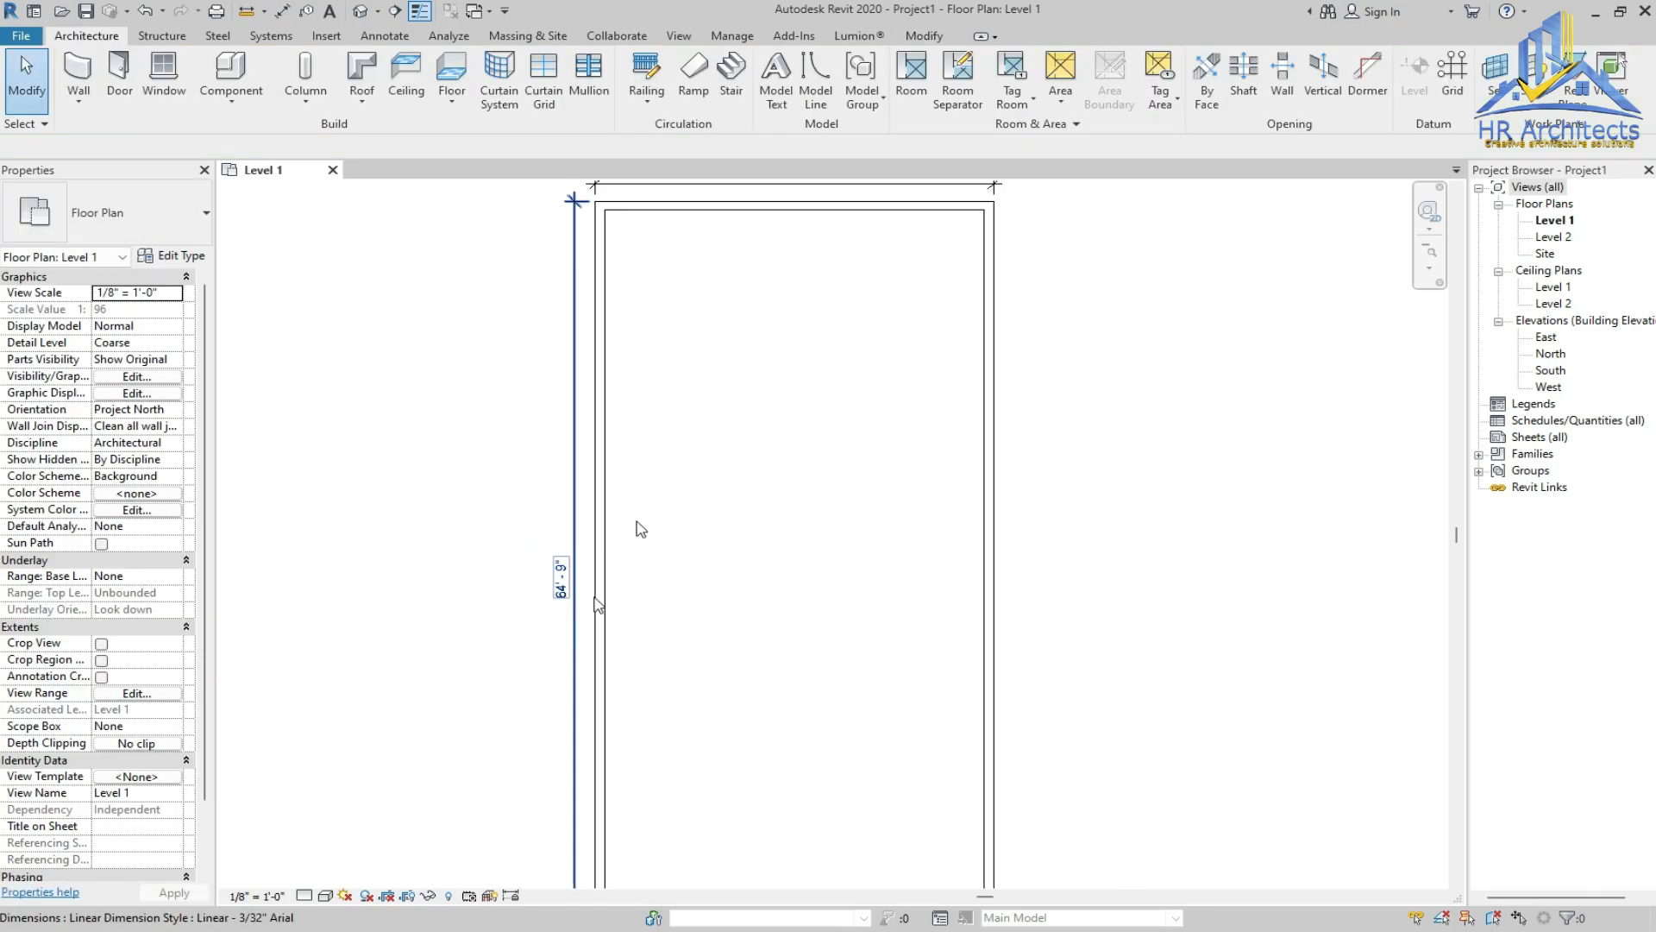
# Move the top wall so the distance between the outer faces of the top and bottom walls is 64'
pyautogui.click(784, 210)
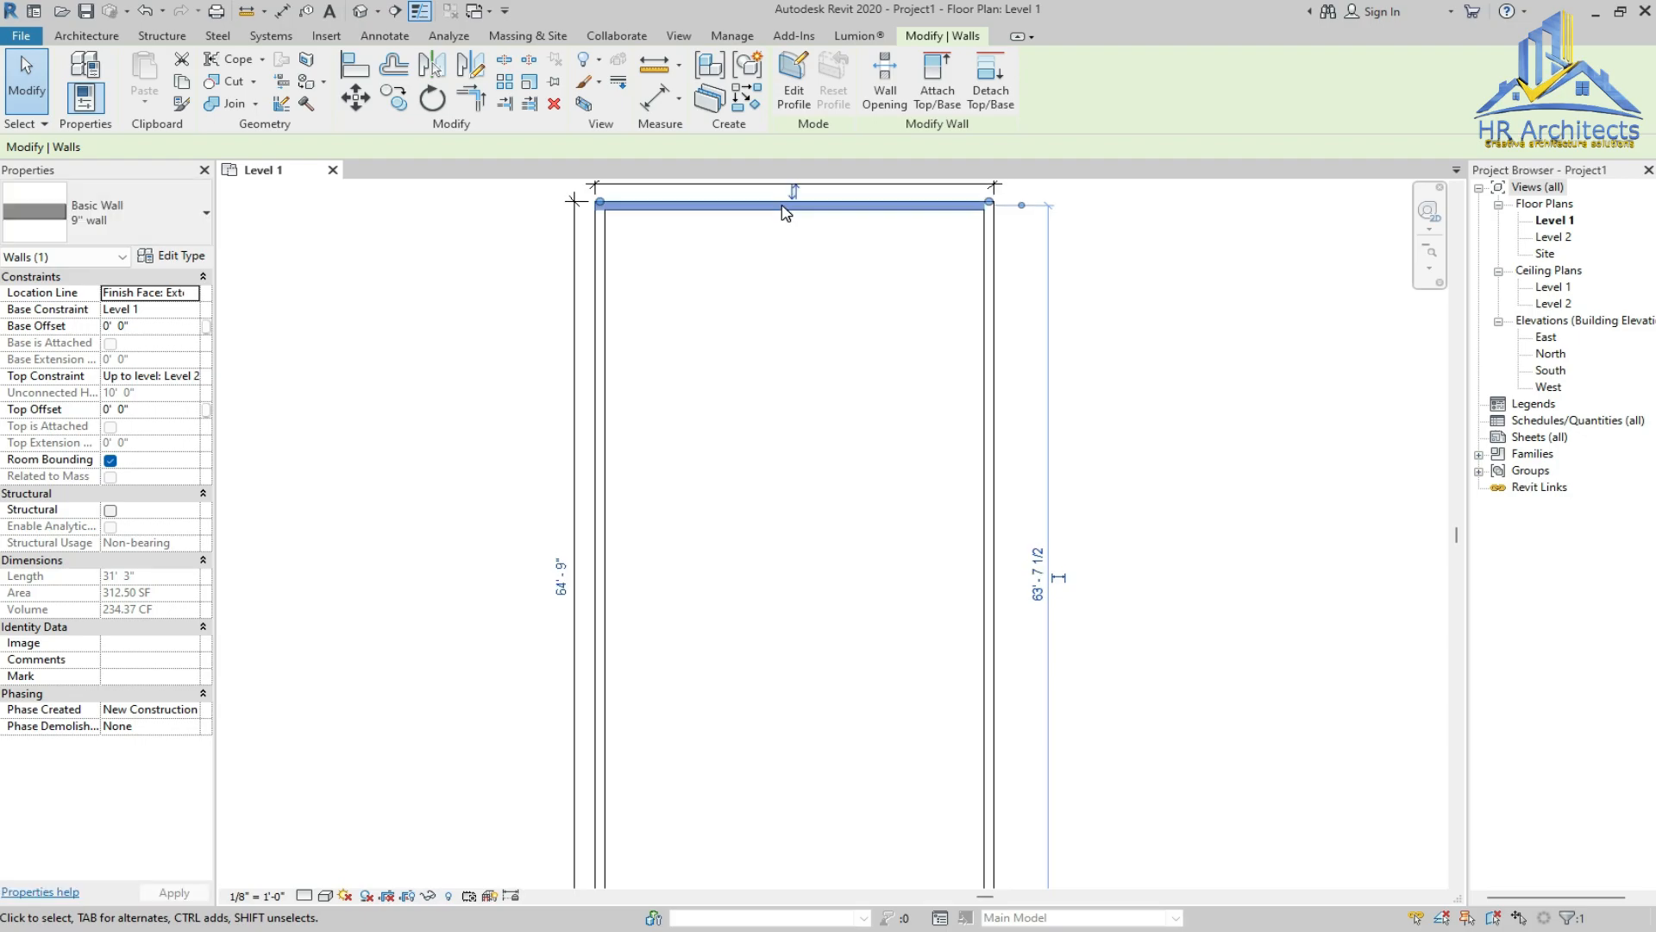
pyautogui.scroll(-2, 691, 404)
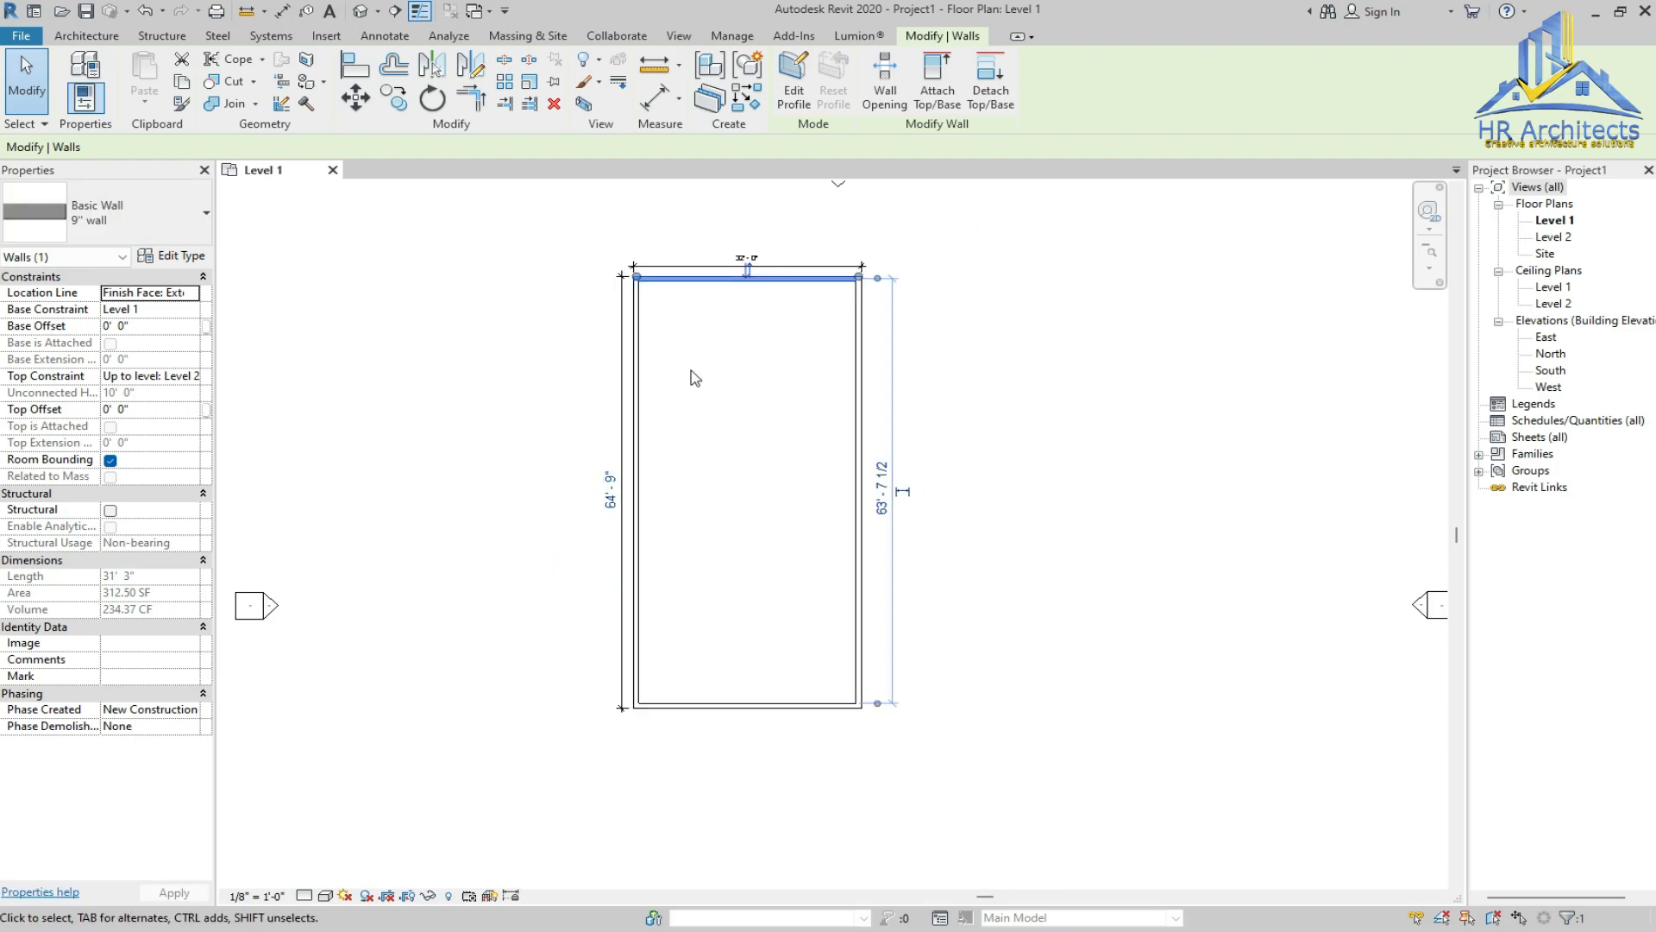
pyautogui.click(702, 328)
pyautogui.click(689, 276)
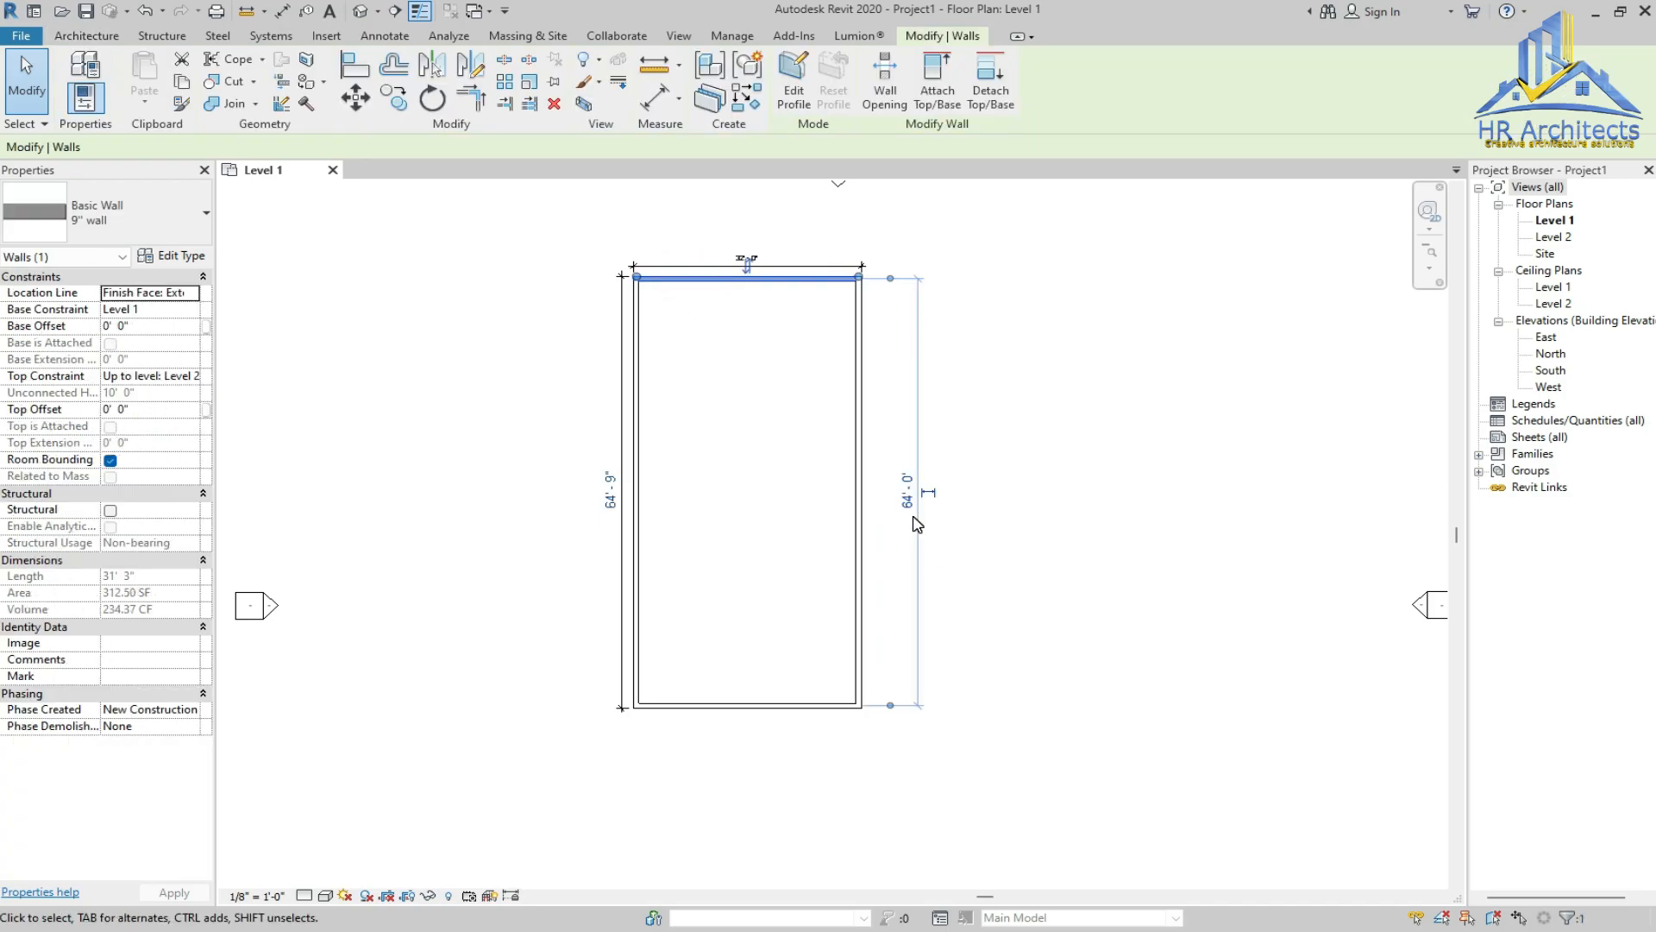
pyautogui.click(890, 709)
pyautogui.click(890, 278)
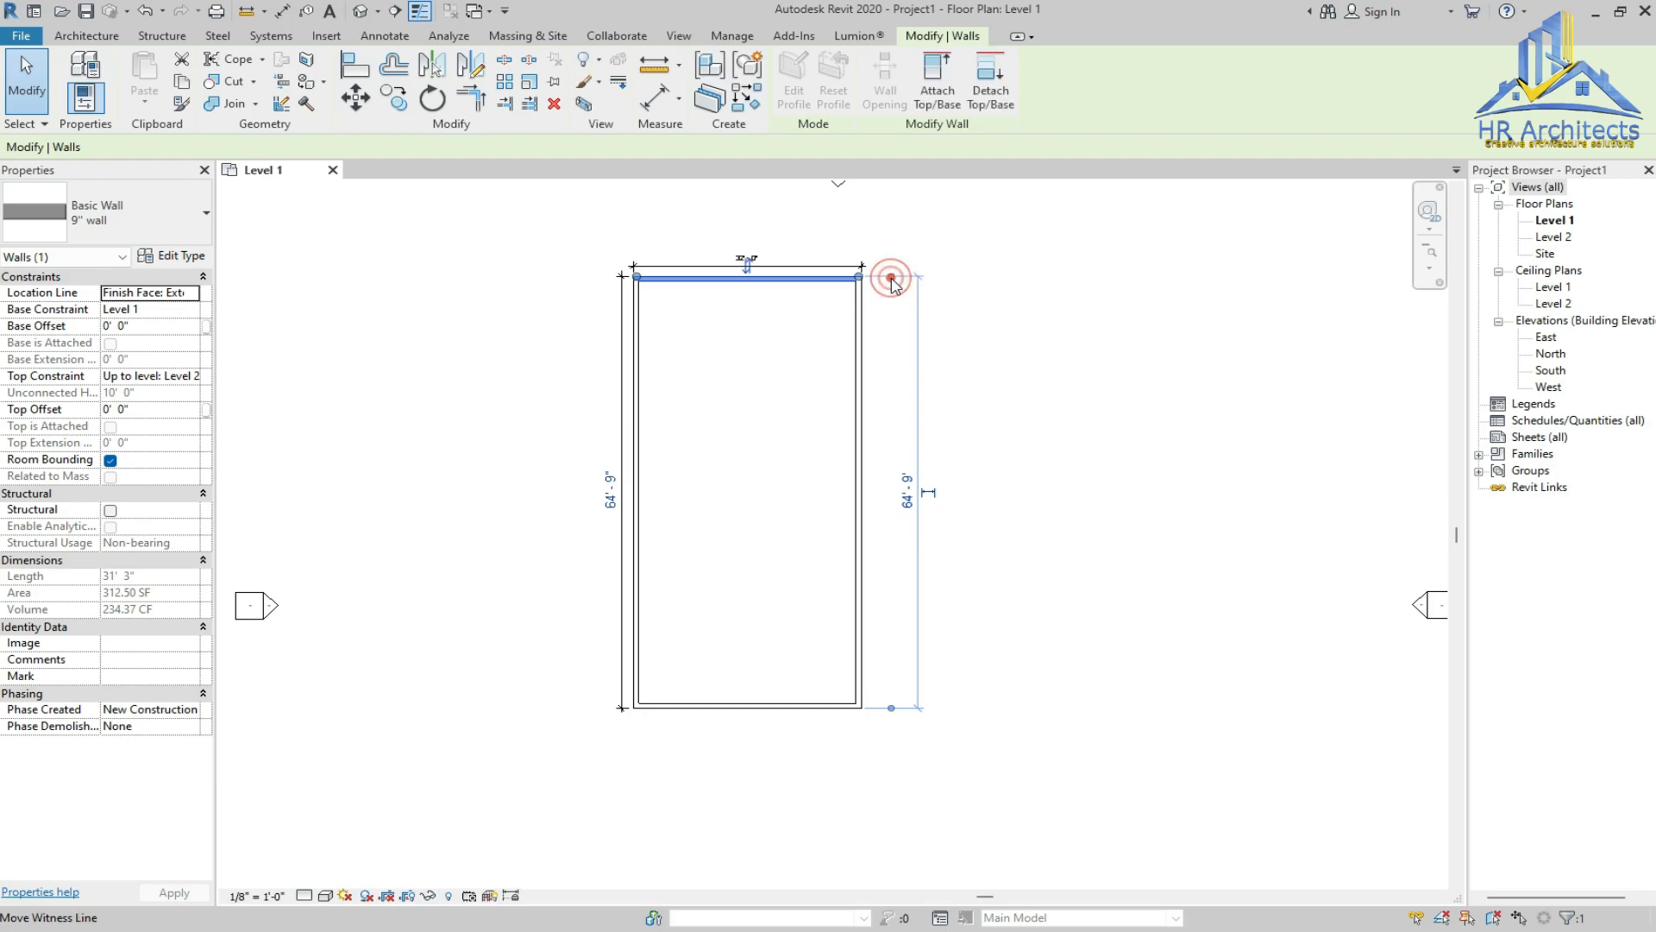
pyautogui.click(904, 494)
pyautogui.write('64')
pyautogui.press('Return')
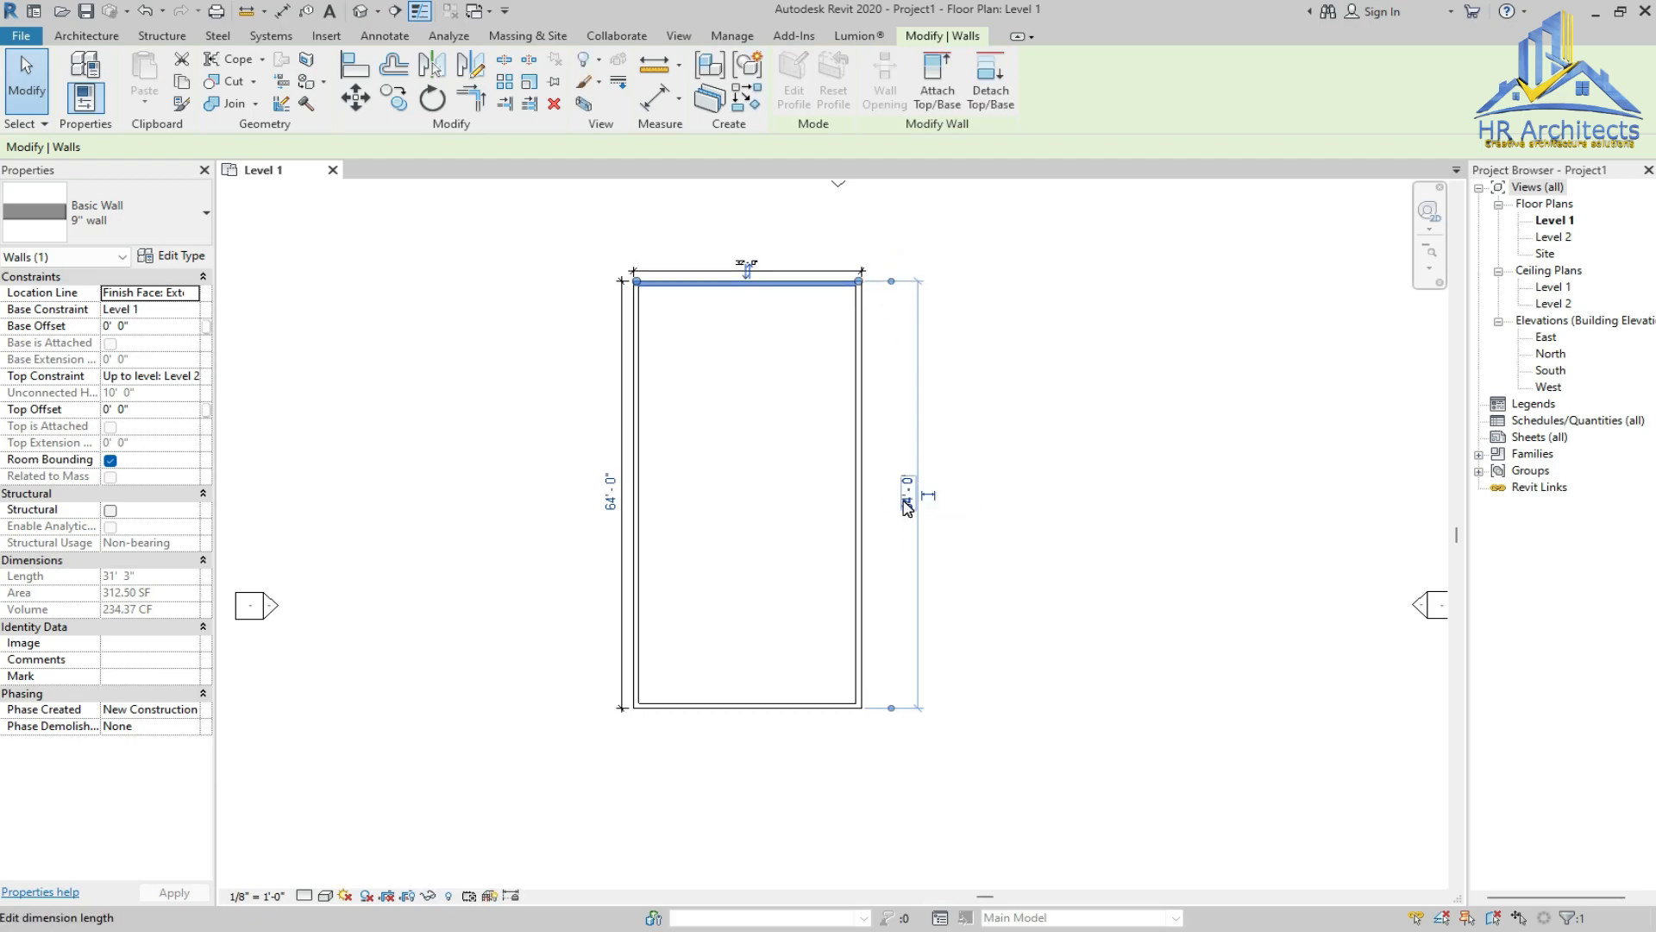
pyautogui.click(474, 655)
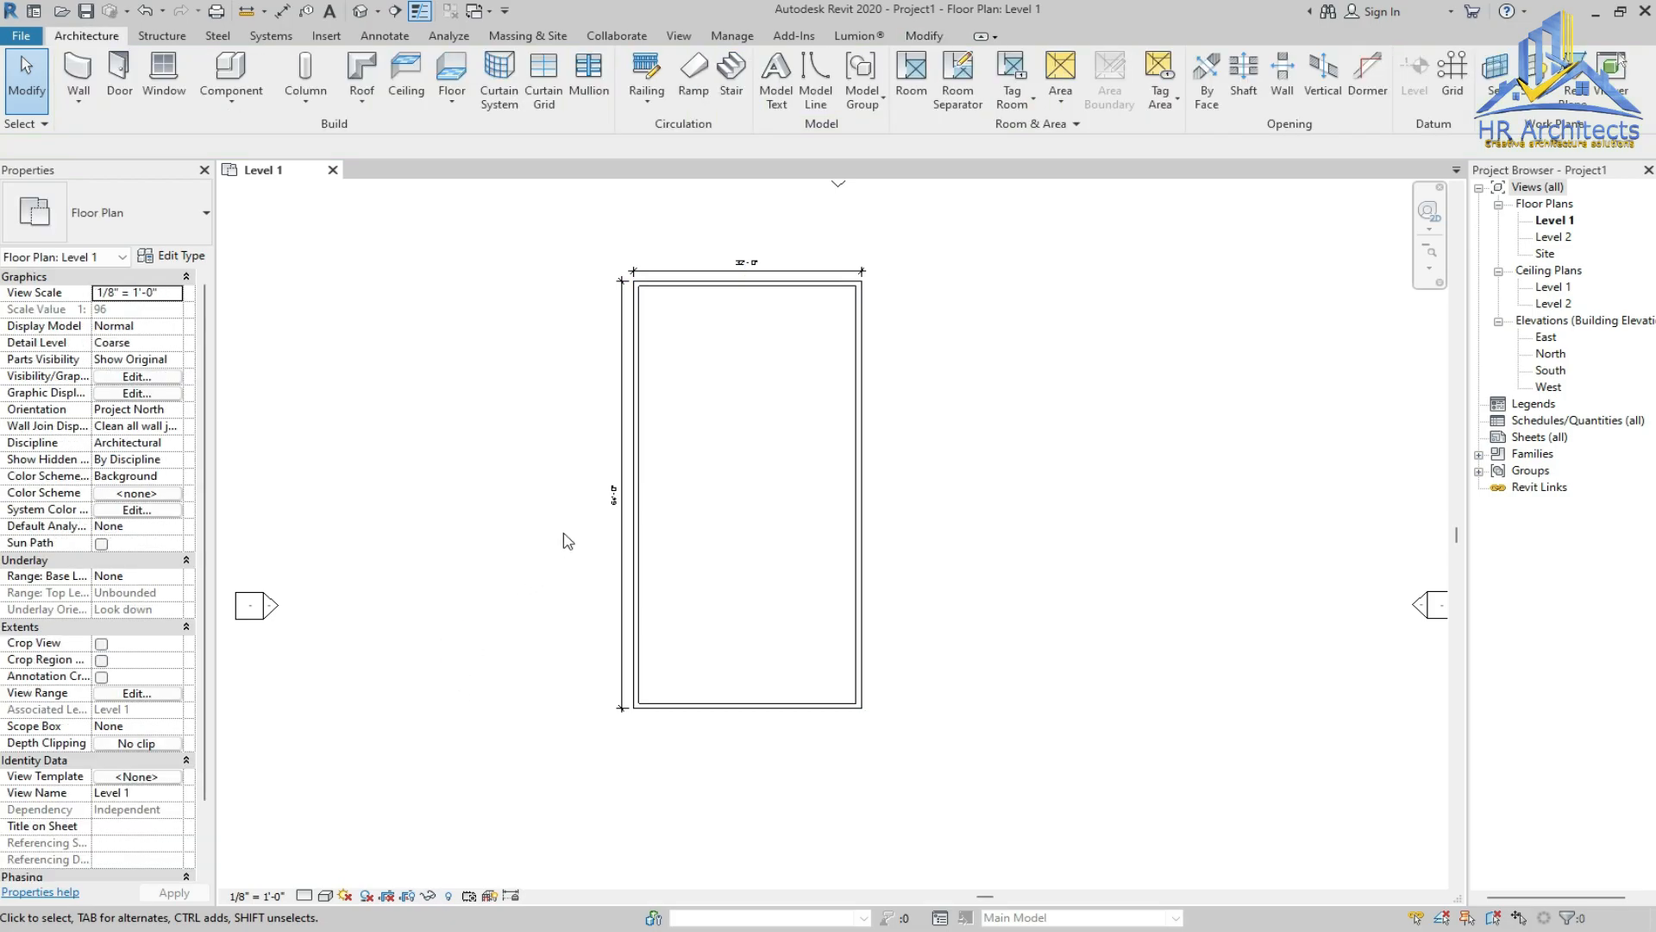
# Edit the type of the dimension beside the left wall and set its text size to 21/256"
pyautogui.click(621, 509)
pyautogui.click(175, 226)
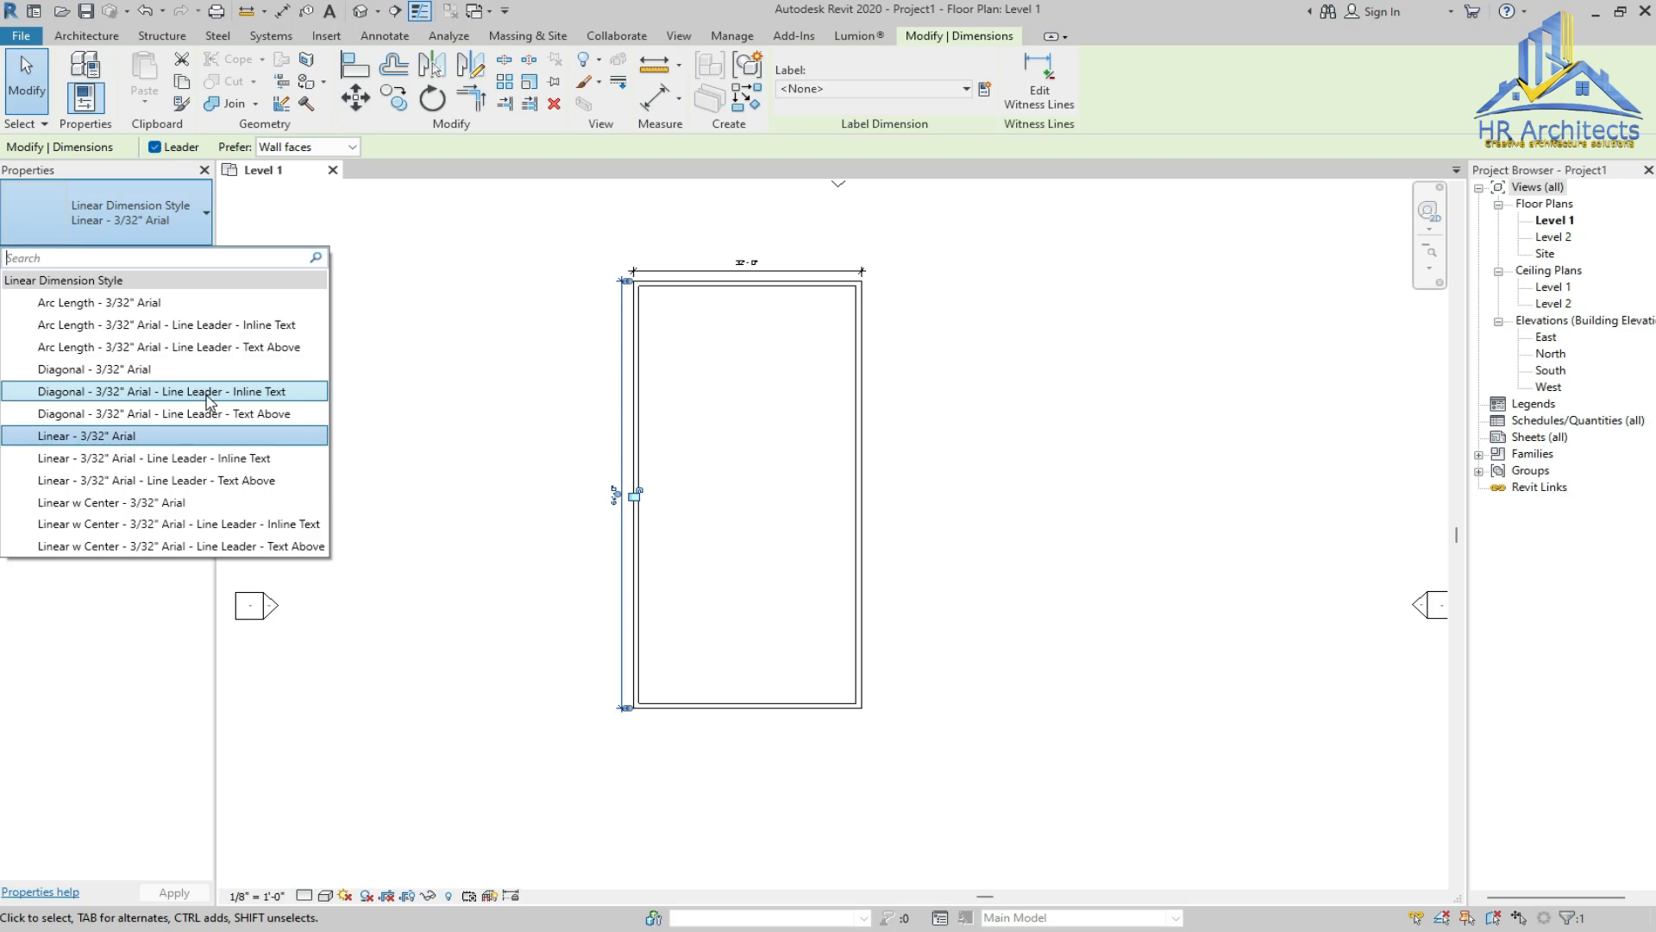
pyautogui.click(197, 226)
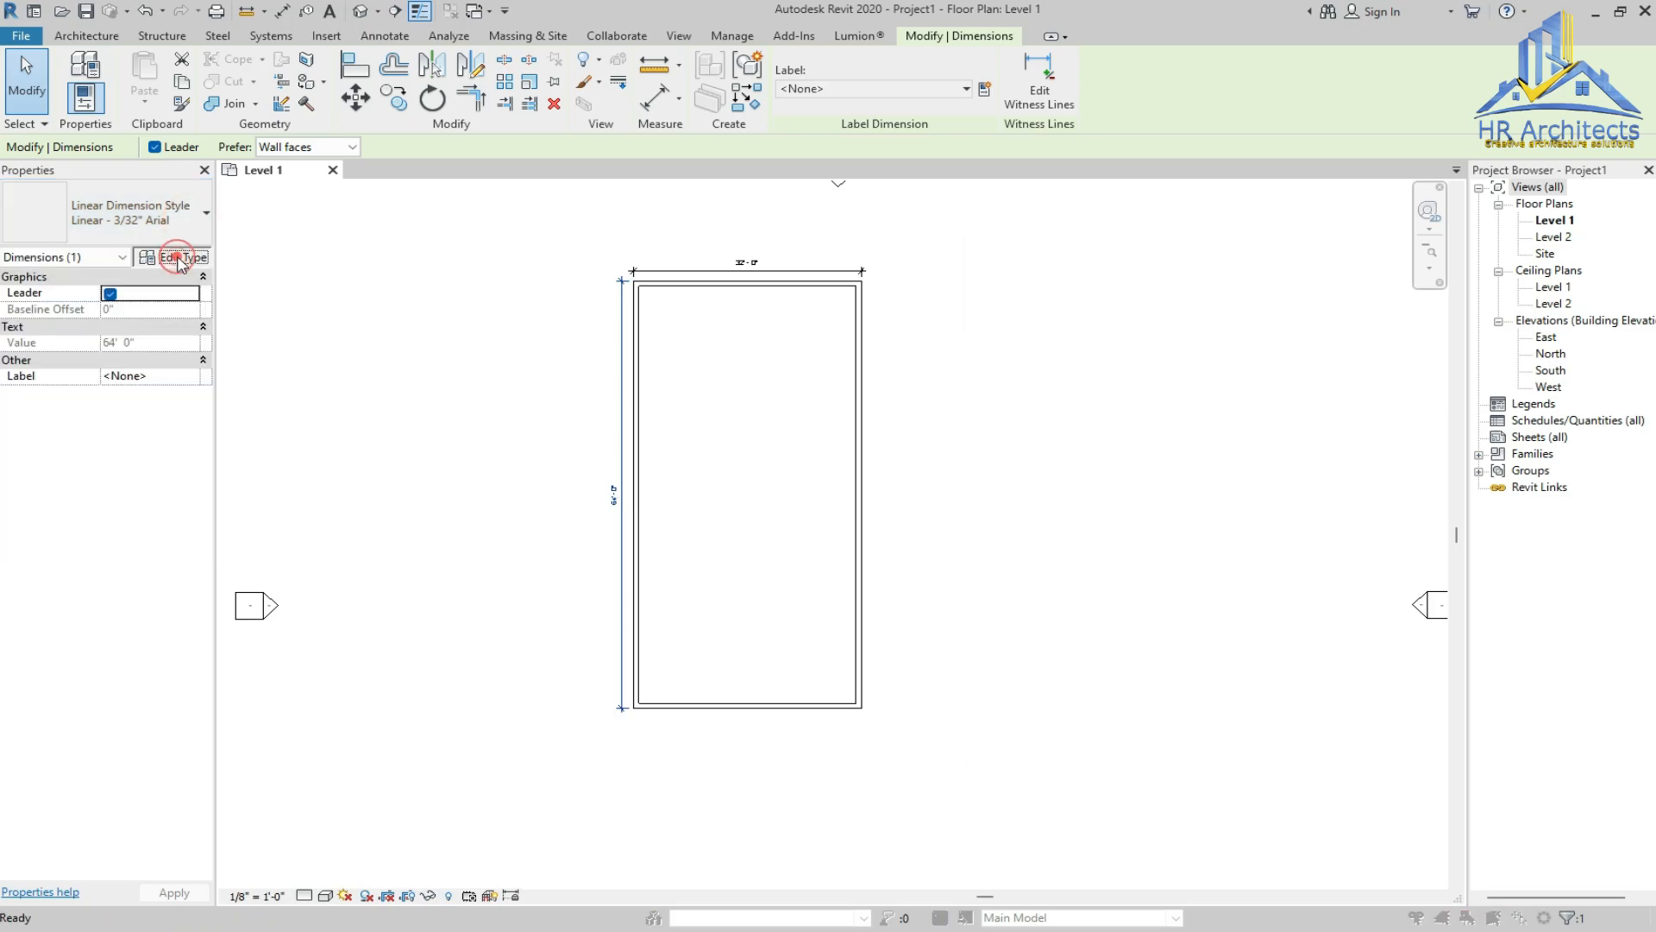
pyautogui.click(172, 255)
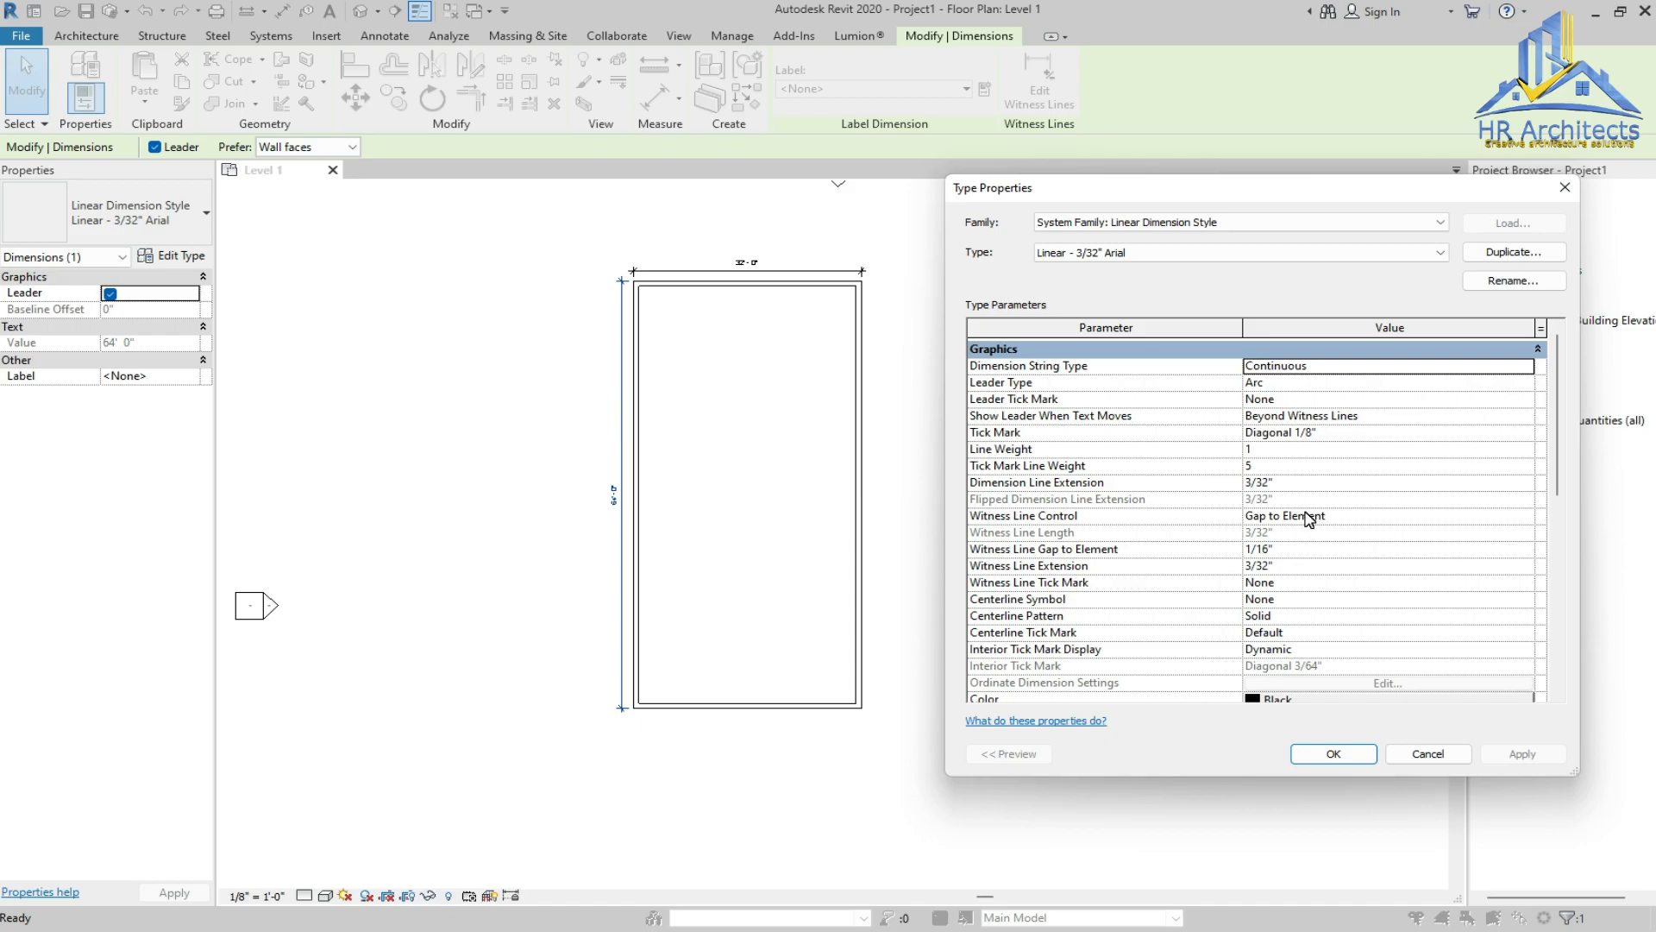
pyautogui.scroll(-5, 1309, 518)
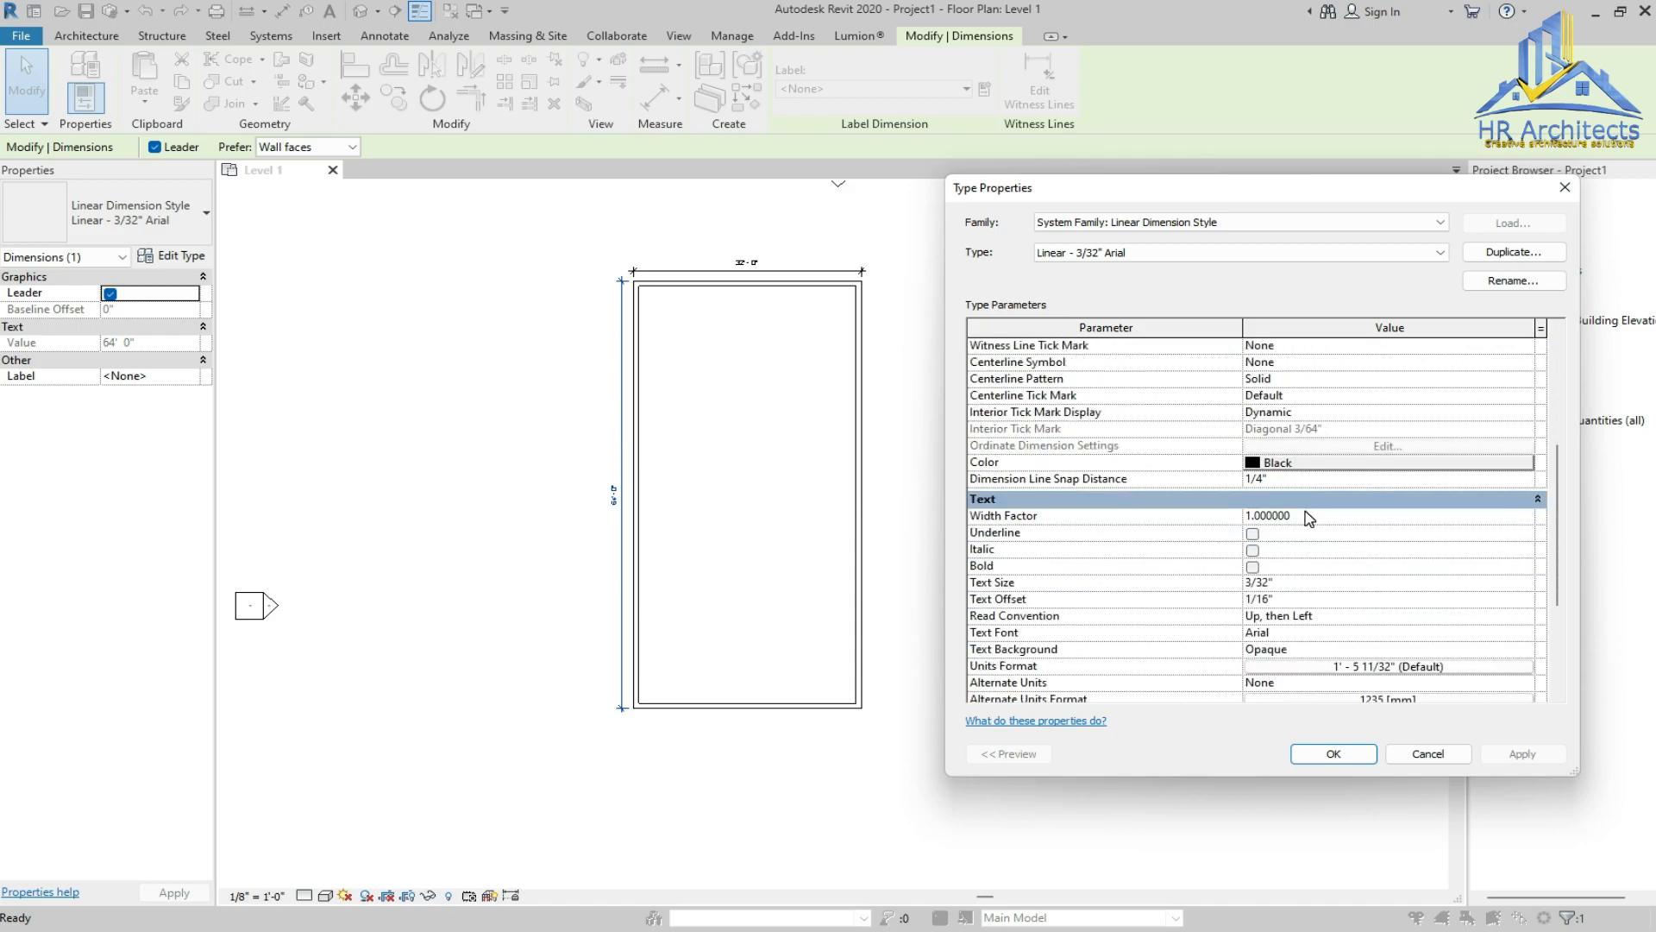
pyautogui.click(1294, 587)
pyautogui.write('1')
pyautogui.click(1523, 753)
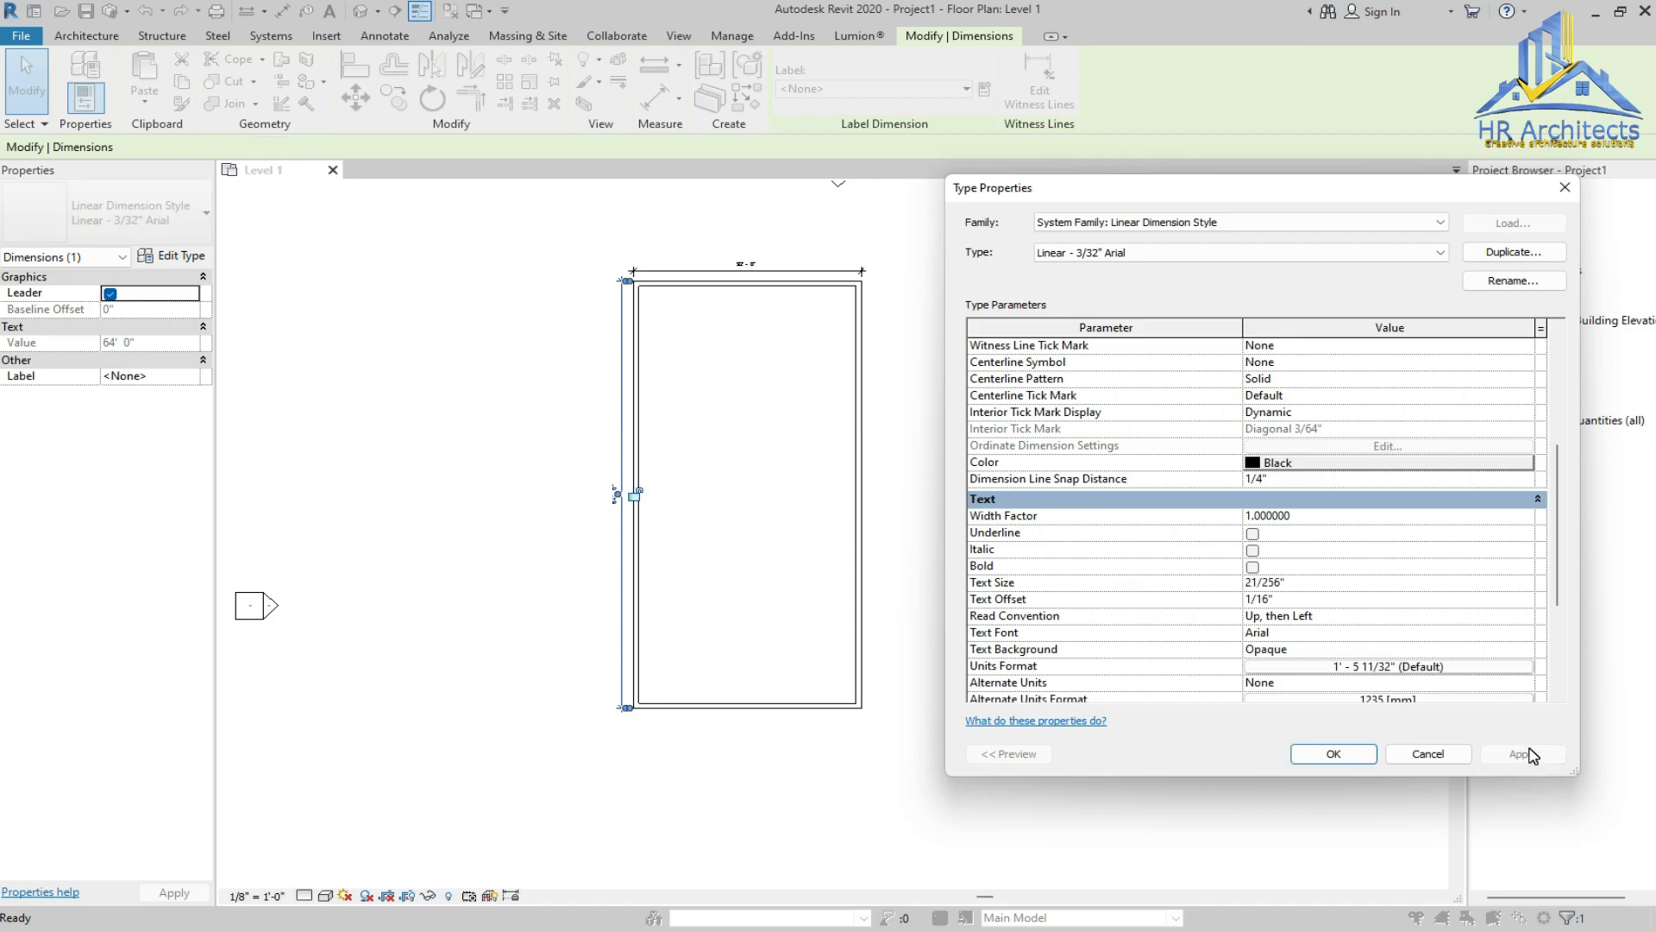
# Try text sizes of 1/2" and 1/8" for the linear dimension style
pyautogui.click(1314, 587)
pyautogui.write('1/')
pyautogui.click(1523, 754)
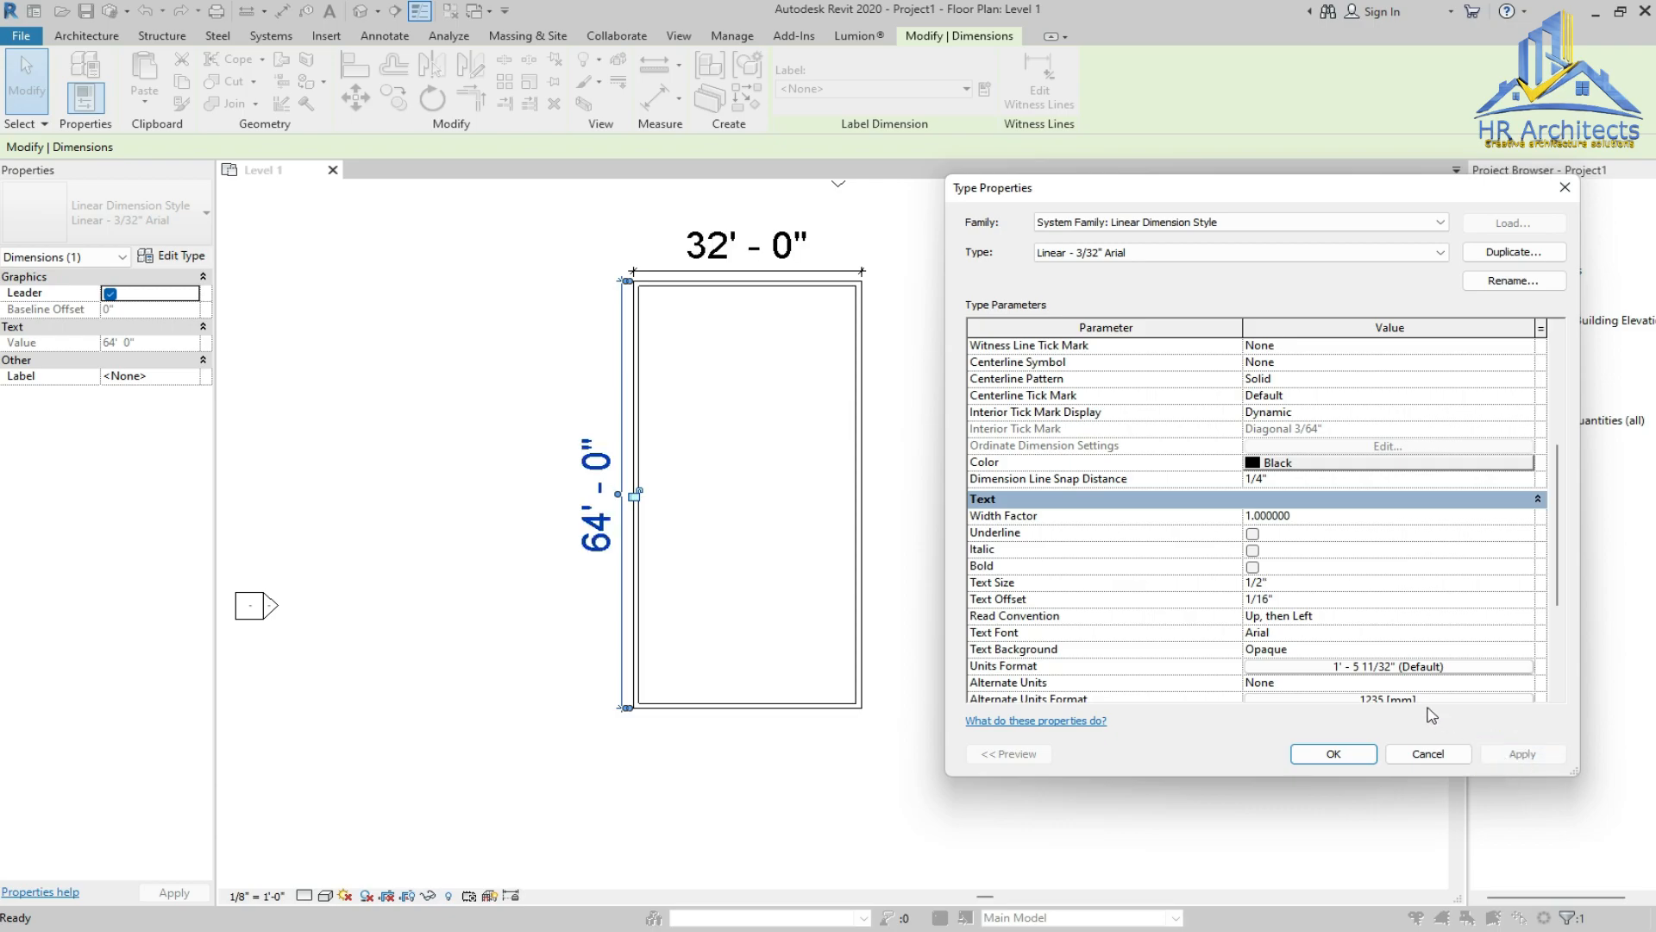
pyautogui.click(1285, 585)
pyautogui.write('1/8"')
pyautogui.click(1523, 753)
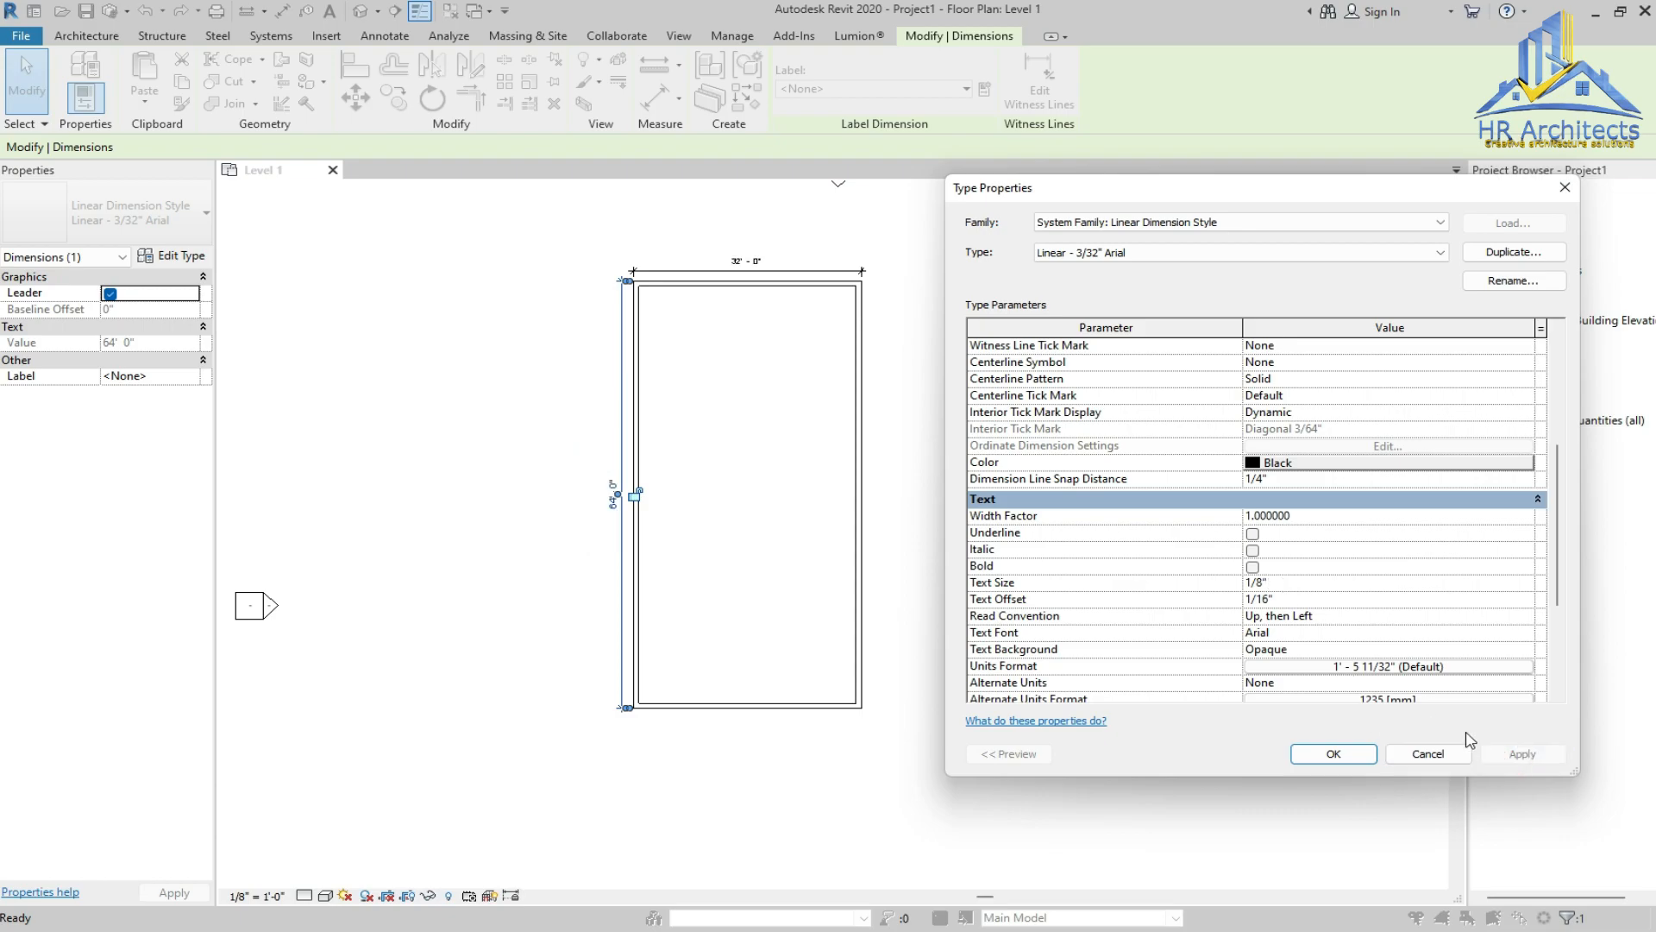
# Apply a text size larger than 1/8" to the linear dimension style and accept the type properties
pyautogui.click(1294, 585)
pyautogui.click(1523, 753)
pyautogui.click(1334, 753)
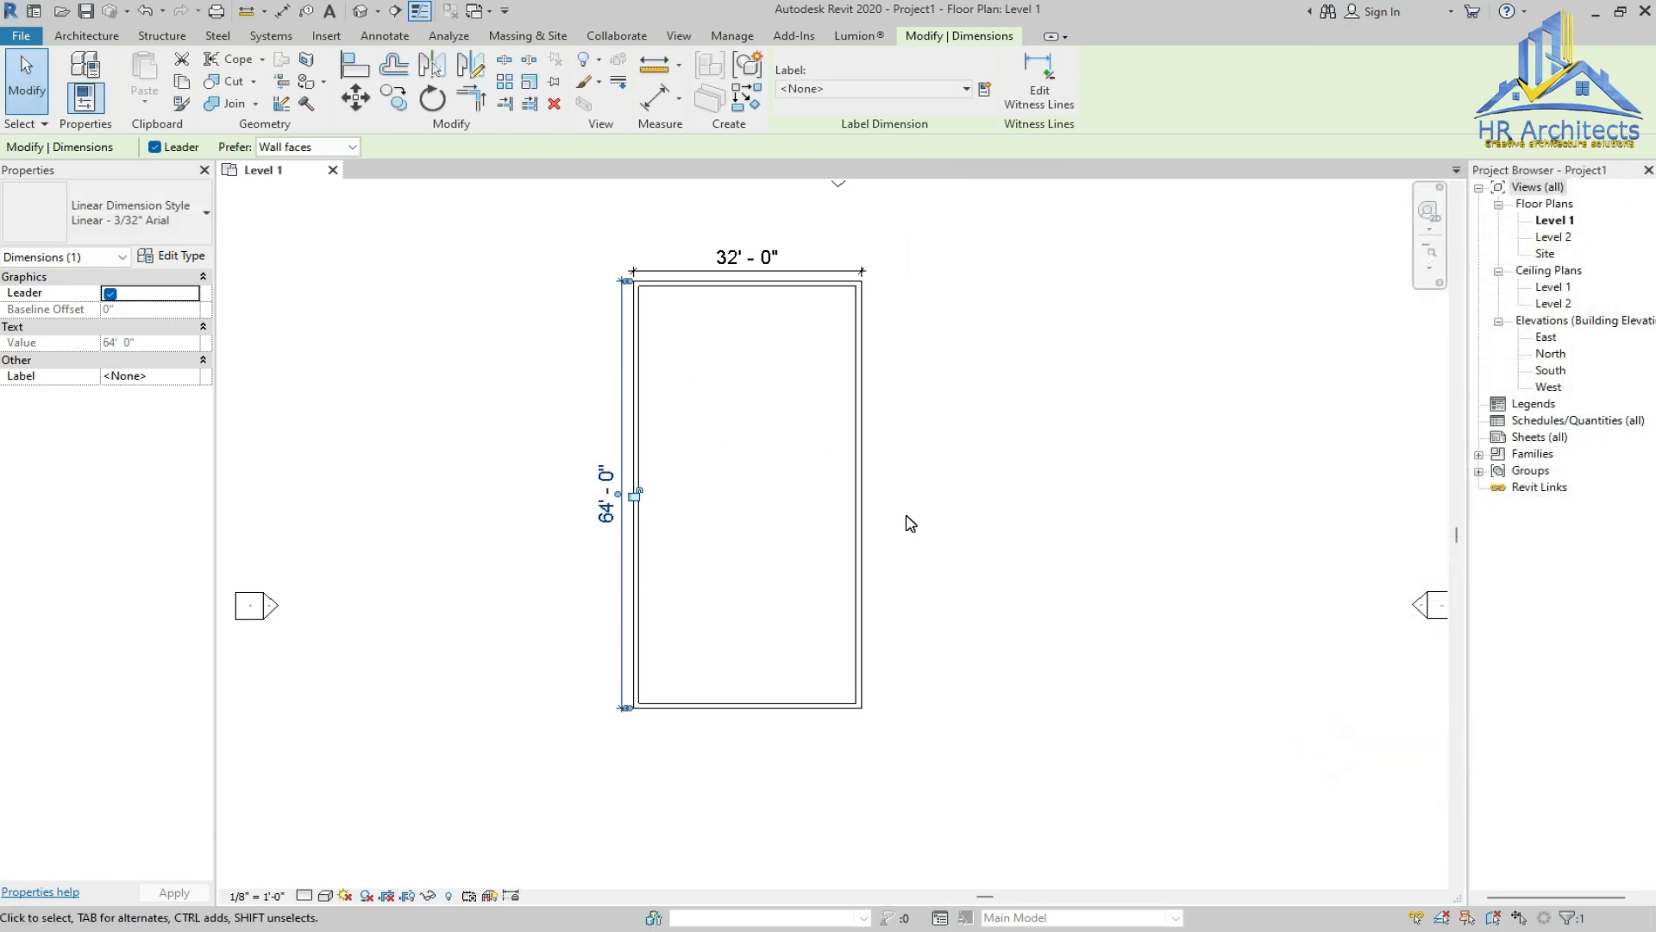
pyautogui.click(655, 339)
pyautogui.scroll(1, 655, 341)
pyautogui.scroll(1, 716, 353)
pyautogui.scroll(-1, 737, 414)
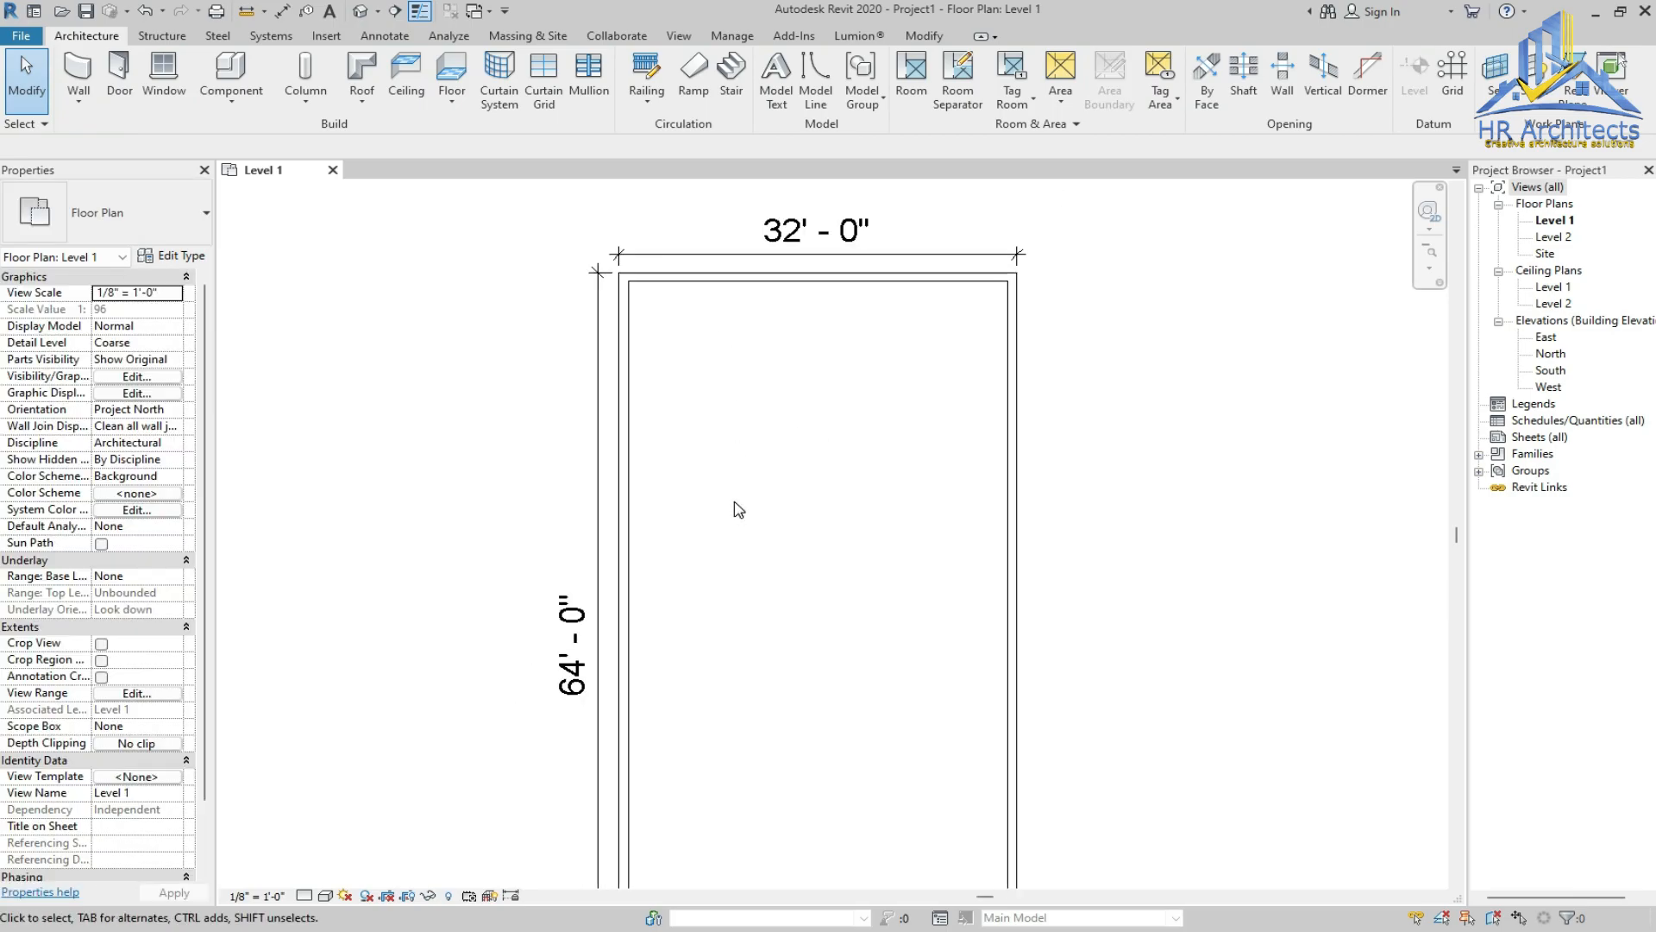
pyautogui.scroll(2, 789, 229)
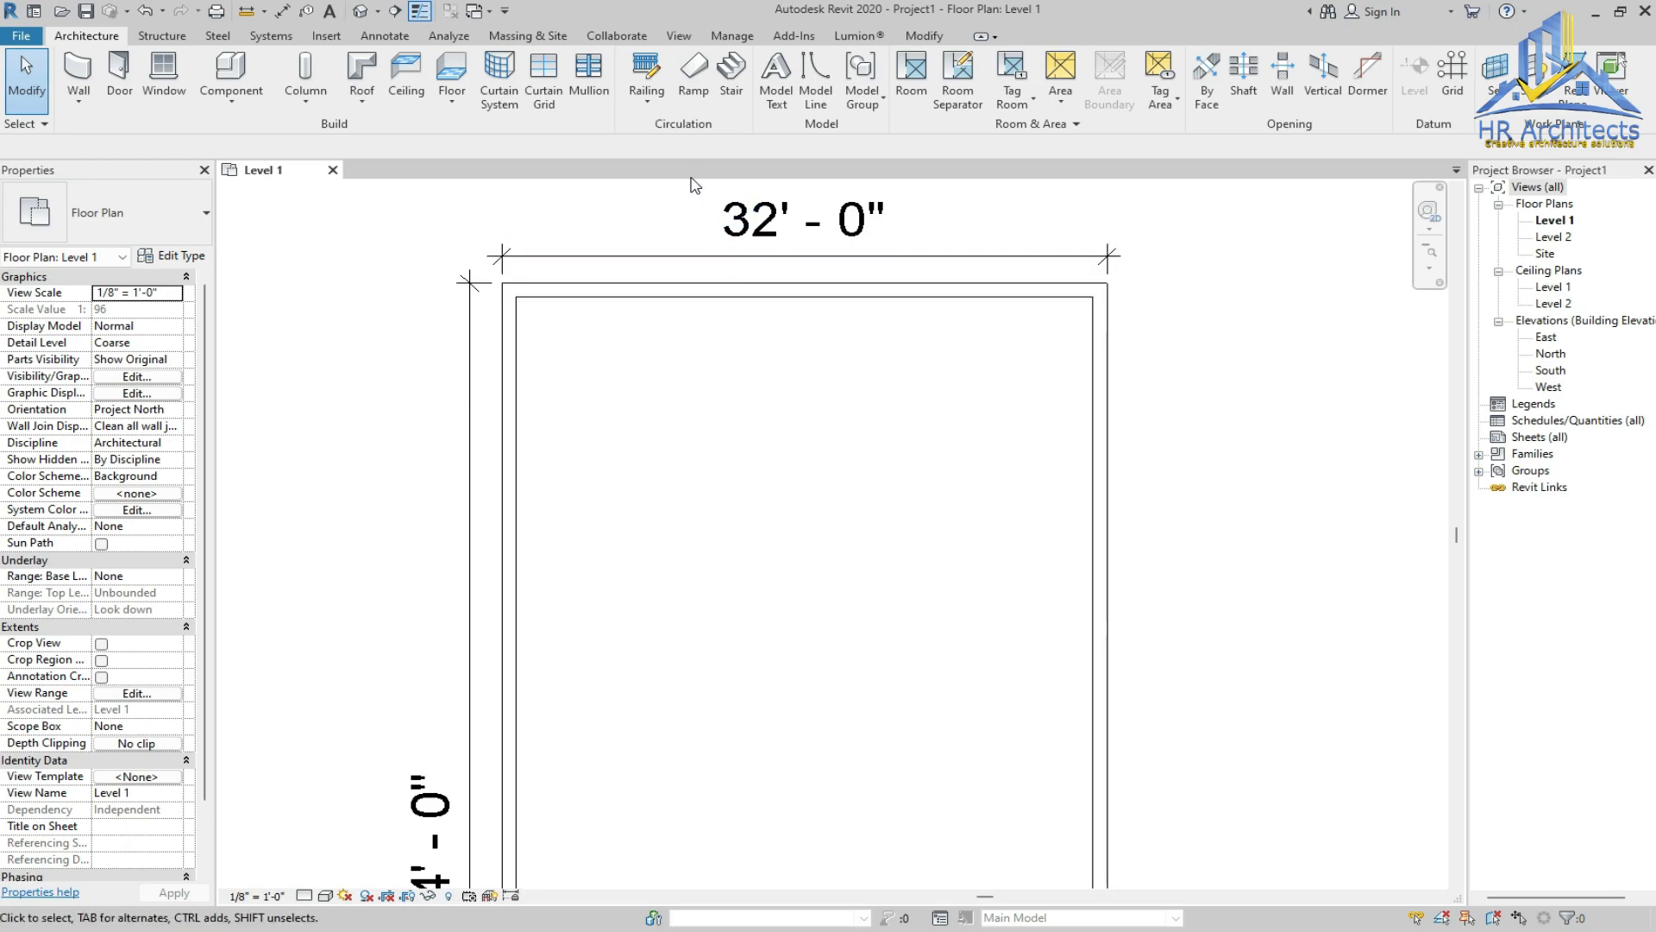
pyautogui.scroll(-2, 697, 256)
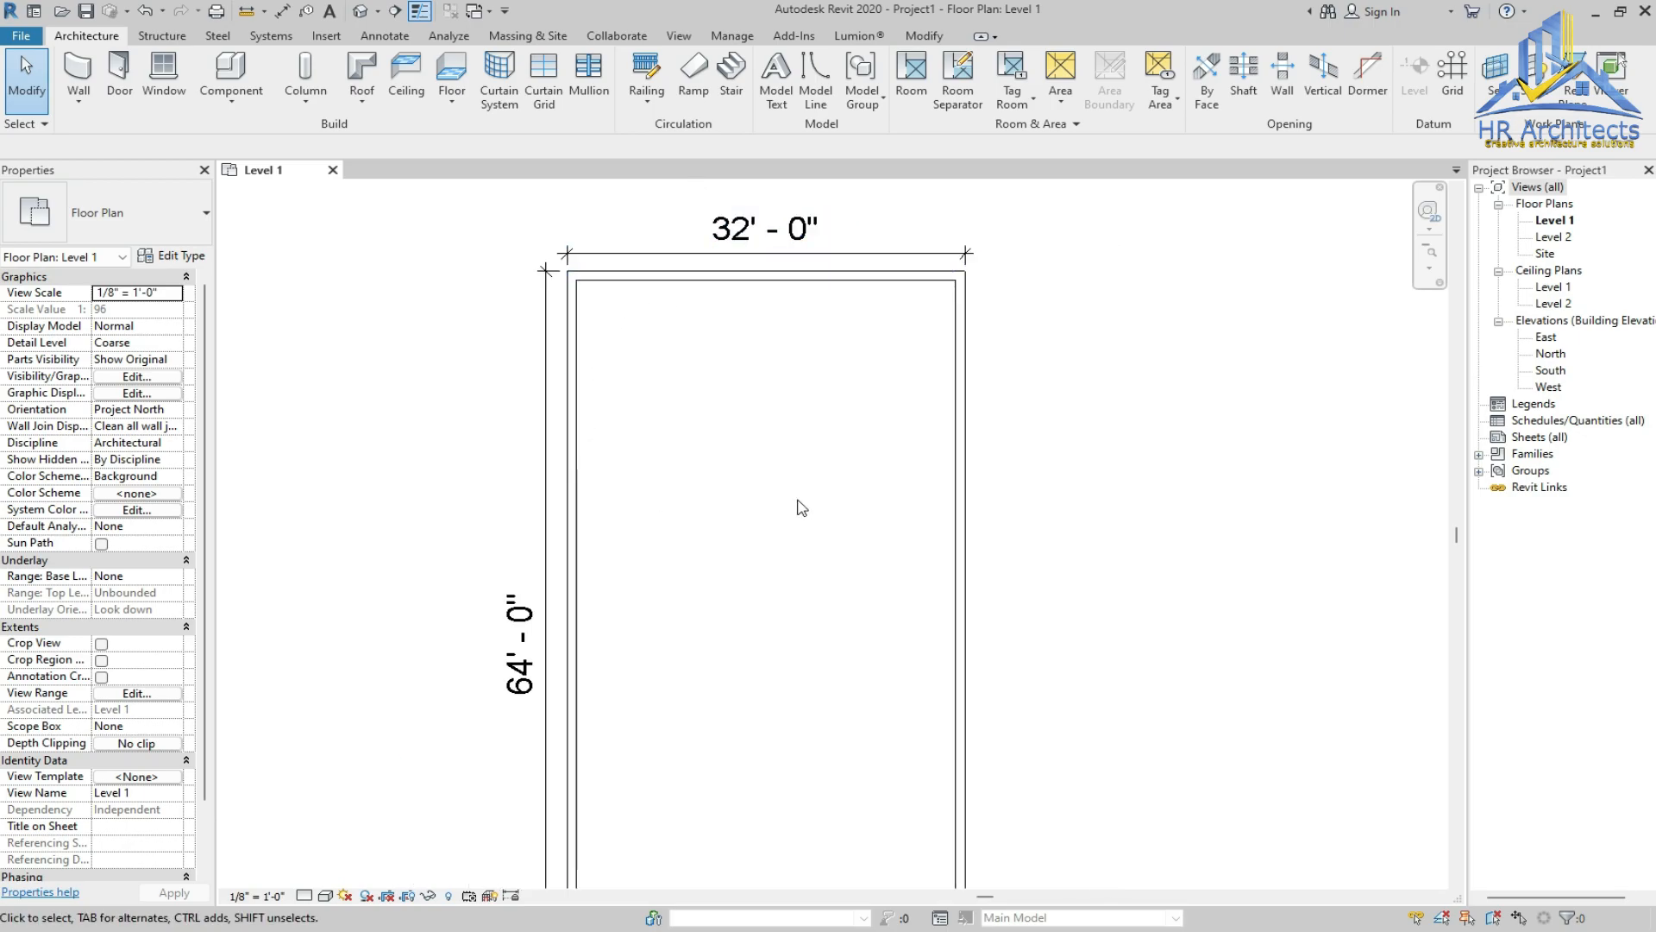
pyautogui.scroll(-2, 792, 431)
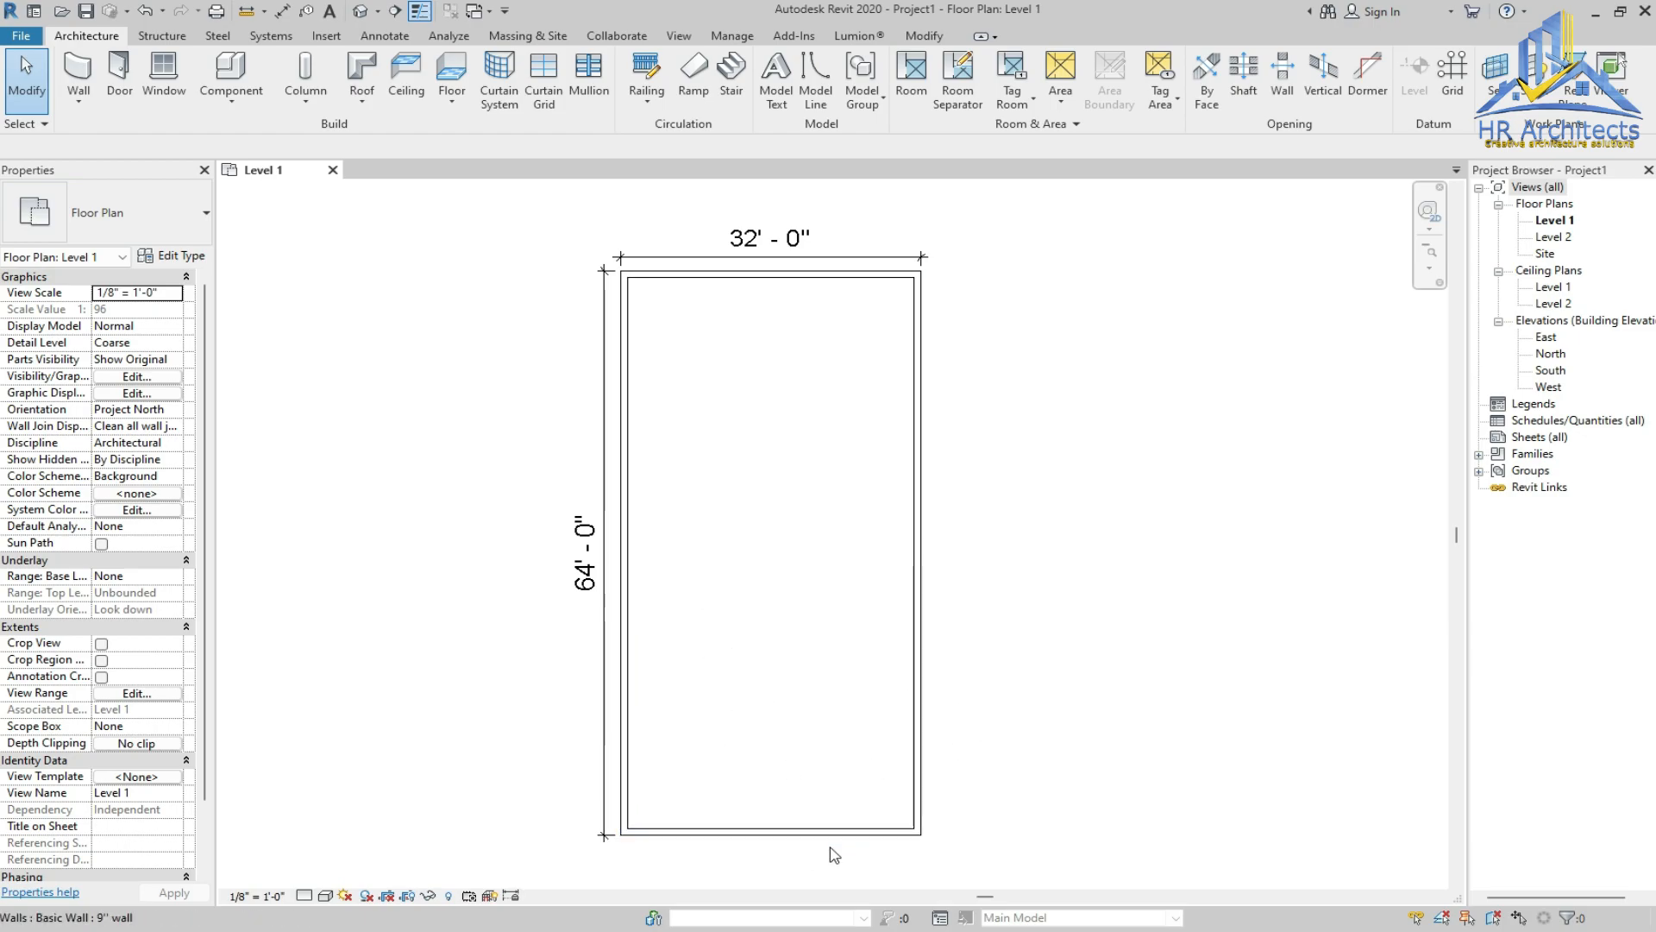
# Draw a horizontal 9" wall between the inner faces of the side walls, about 5' below the top wall's centerline
pyautogui.scroll(3, 735, 276)
pyautogui.scroll(1, 735, 276)
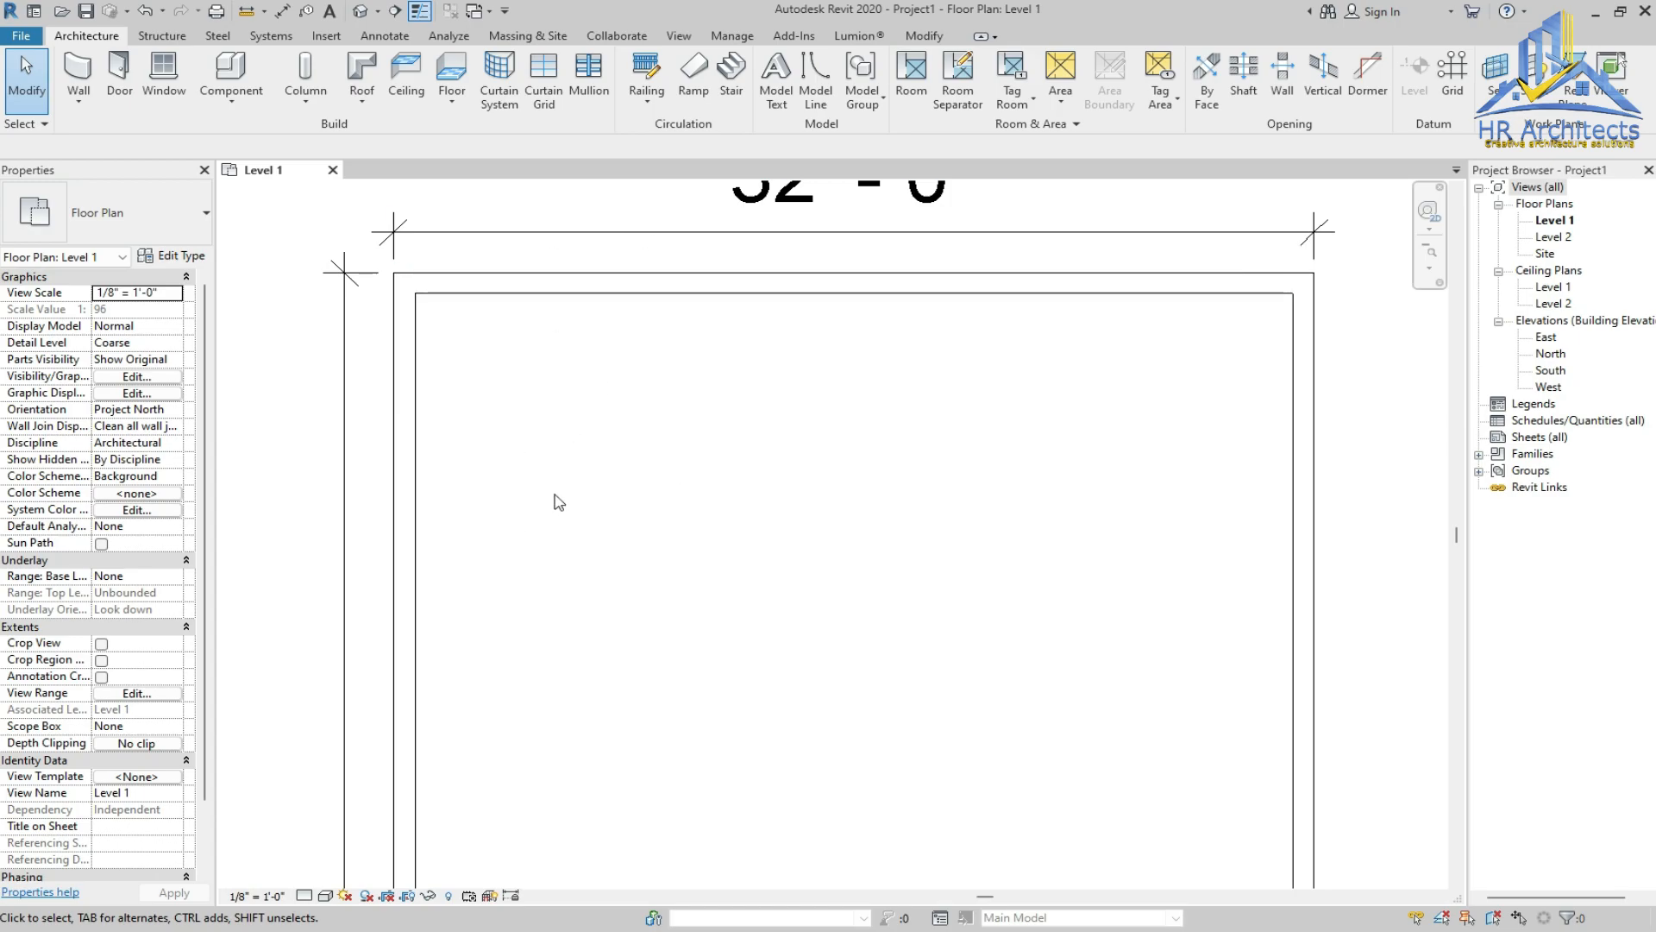
pyautogui.click(79, 73)
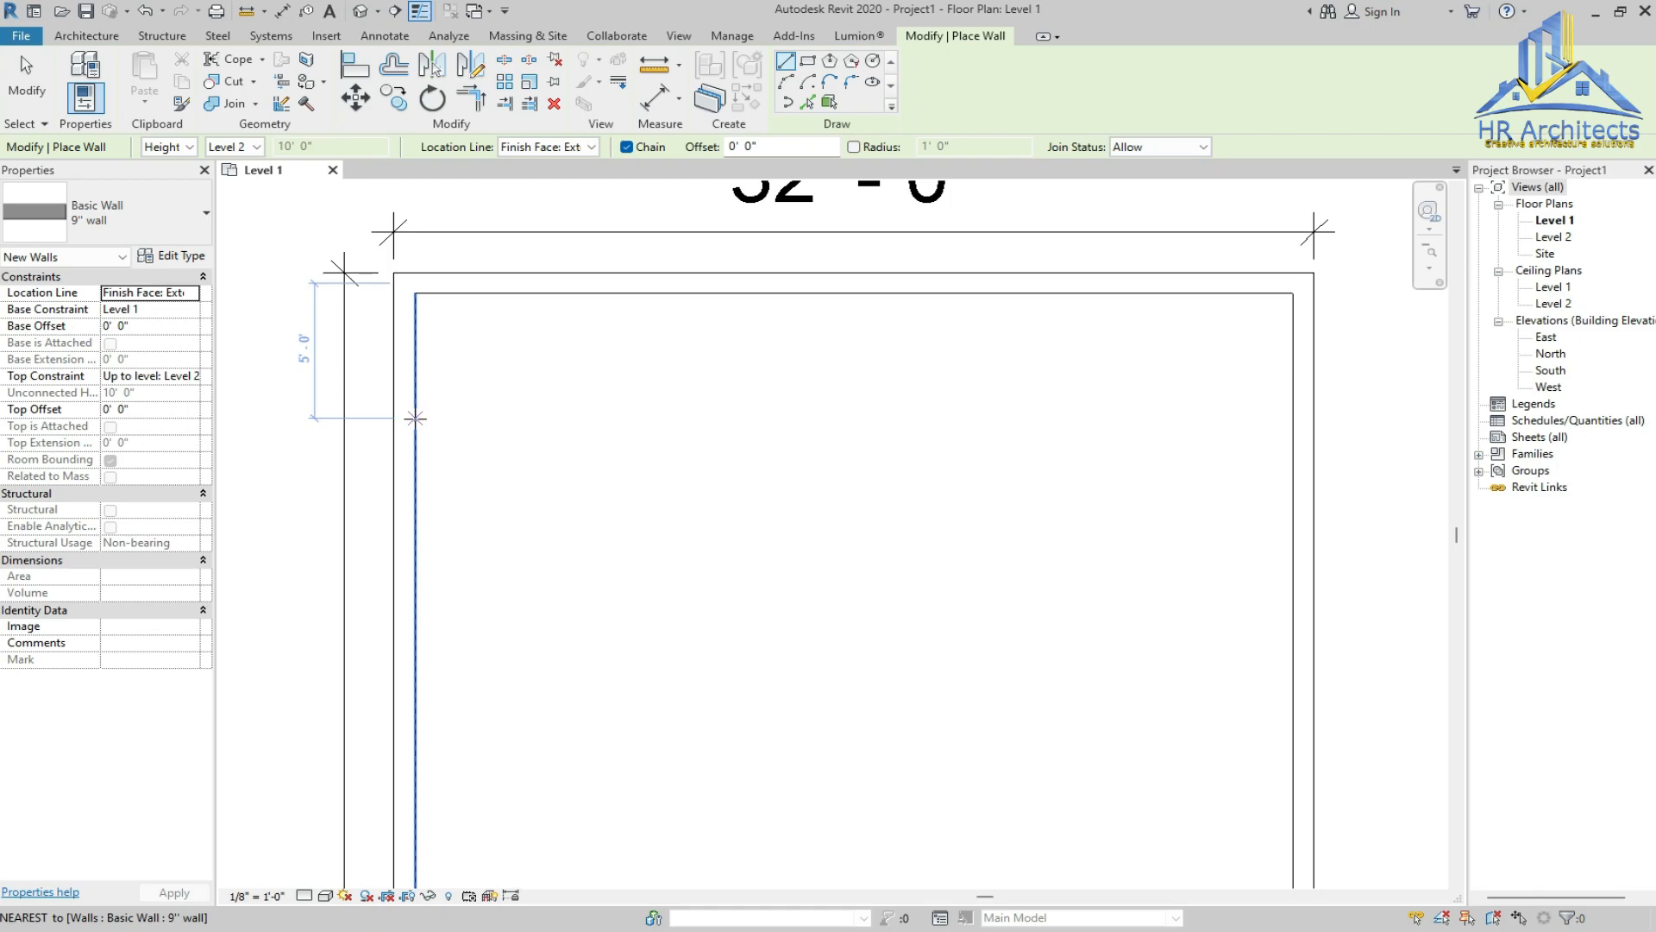
pyautogui.click(415, 418)
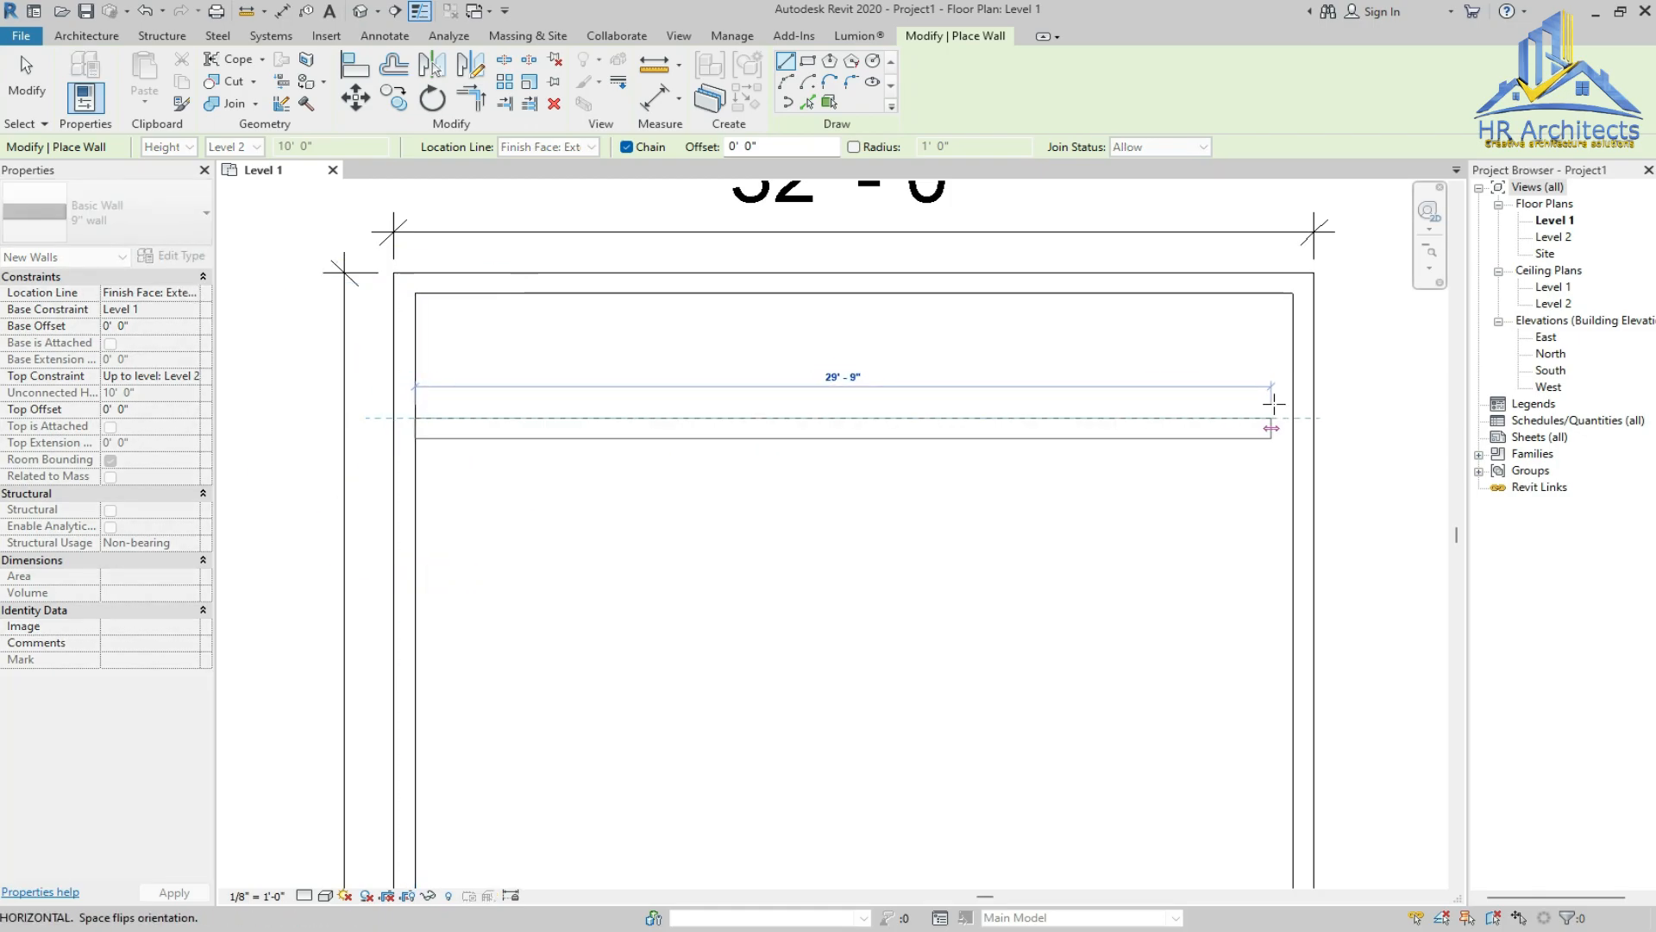
pyautogui.click(1294, 413)
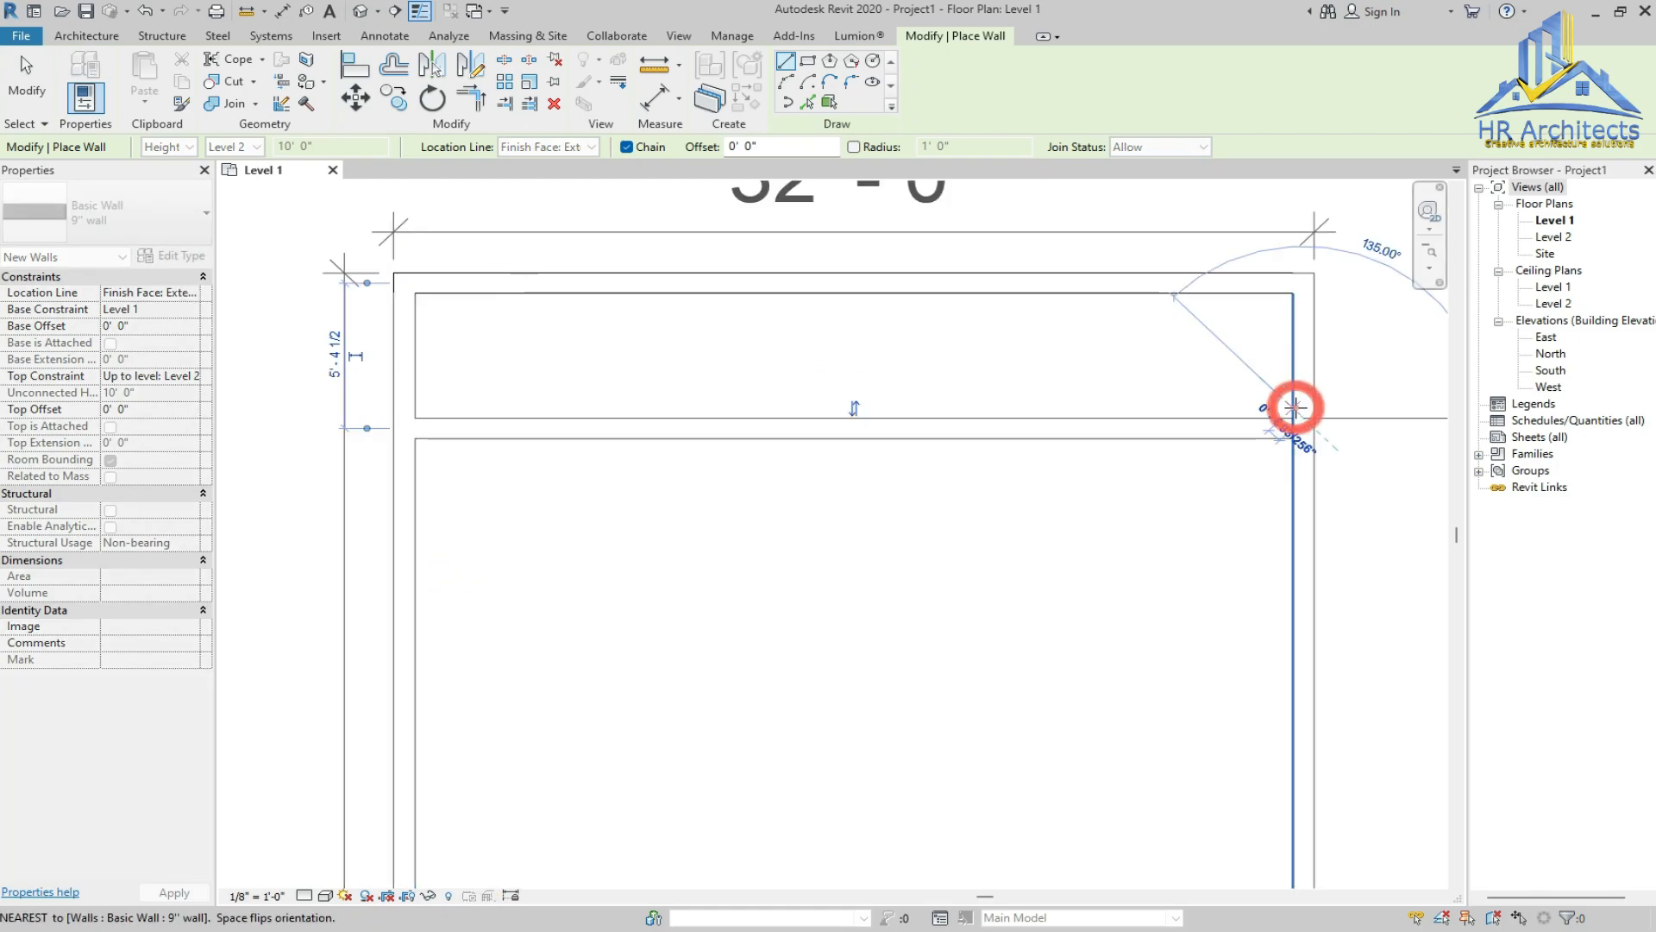
pyautogui.press('Escape')
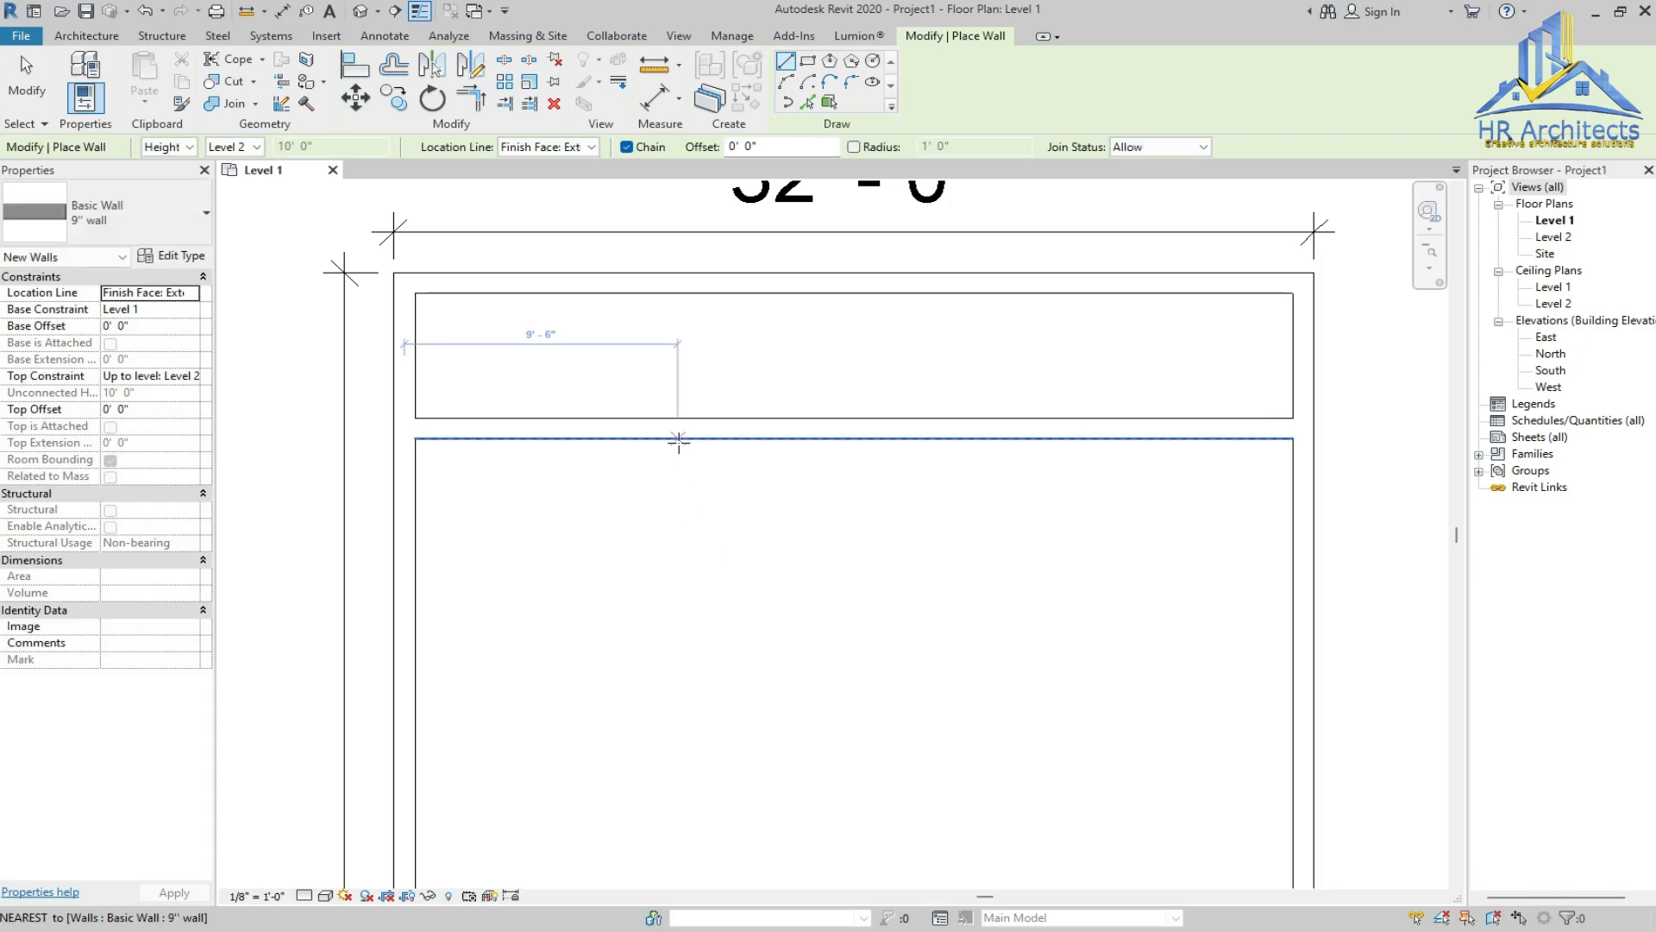
pyautogui.press('Escape')
# Set the clear distance between the top wall's inner face and the new horizontal wall's upper face to 6'
pyautogui.click(681, 438)
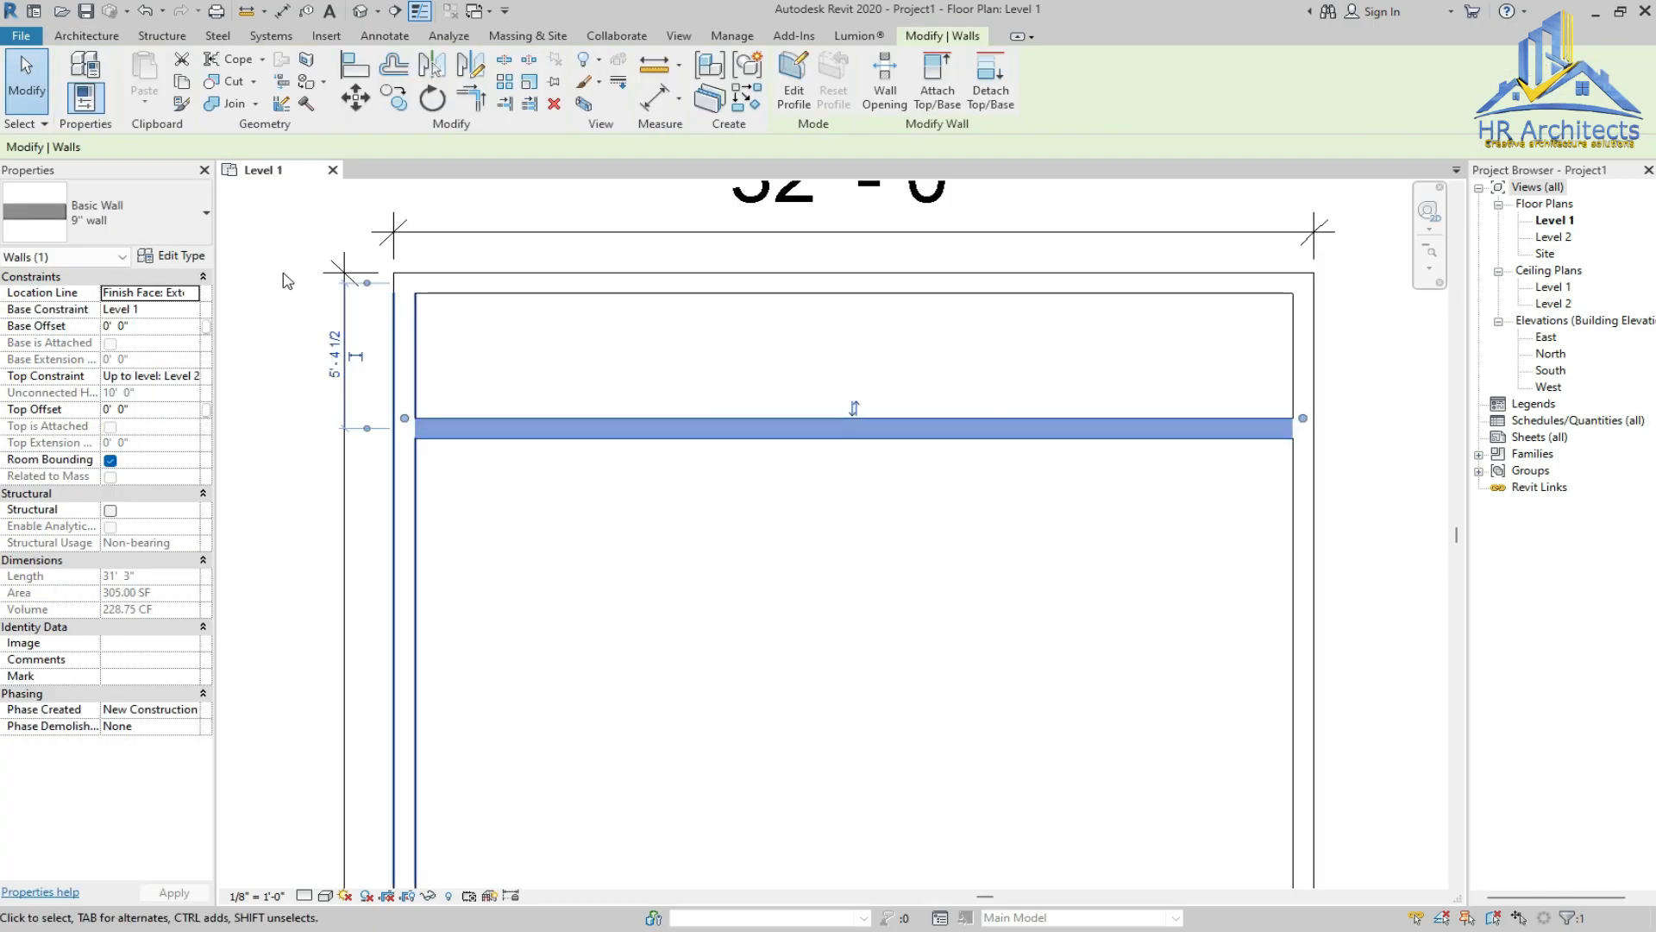
pyautogui.click(368, 284)
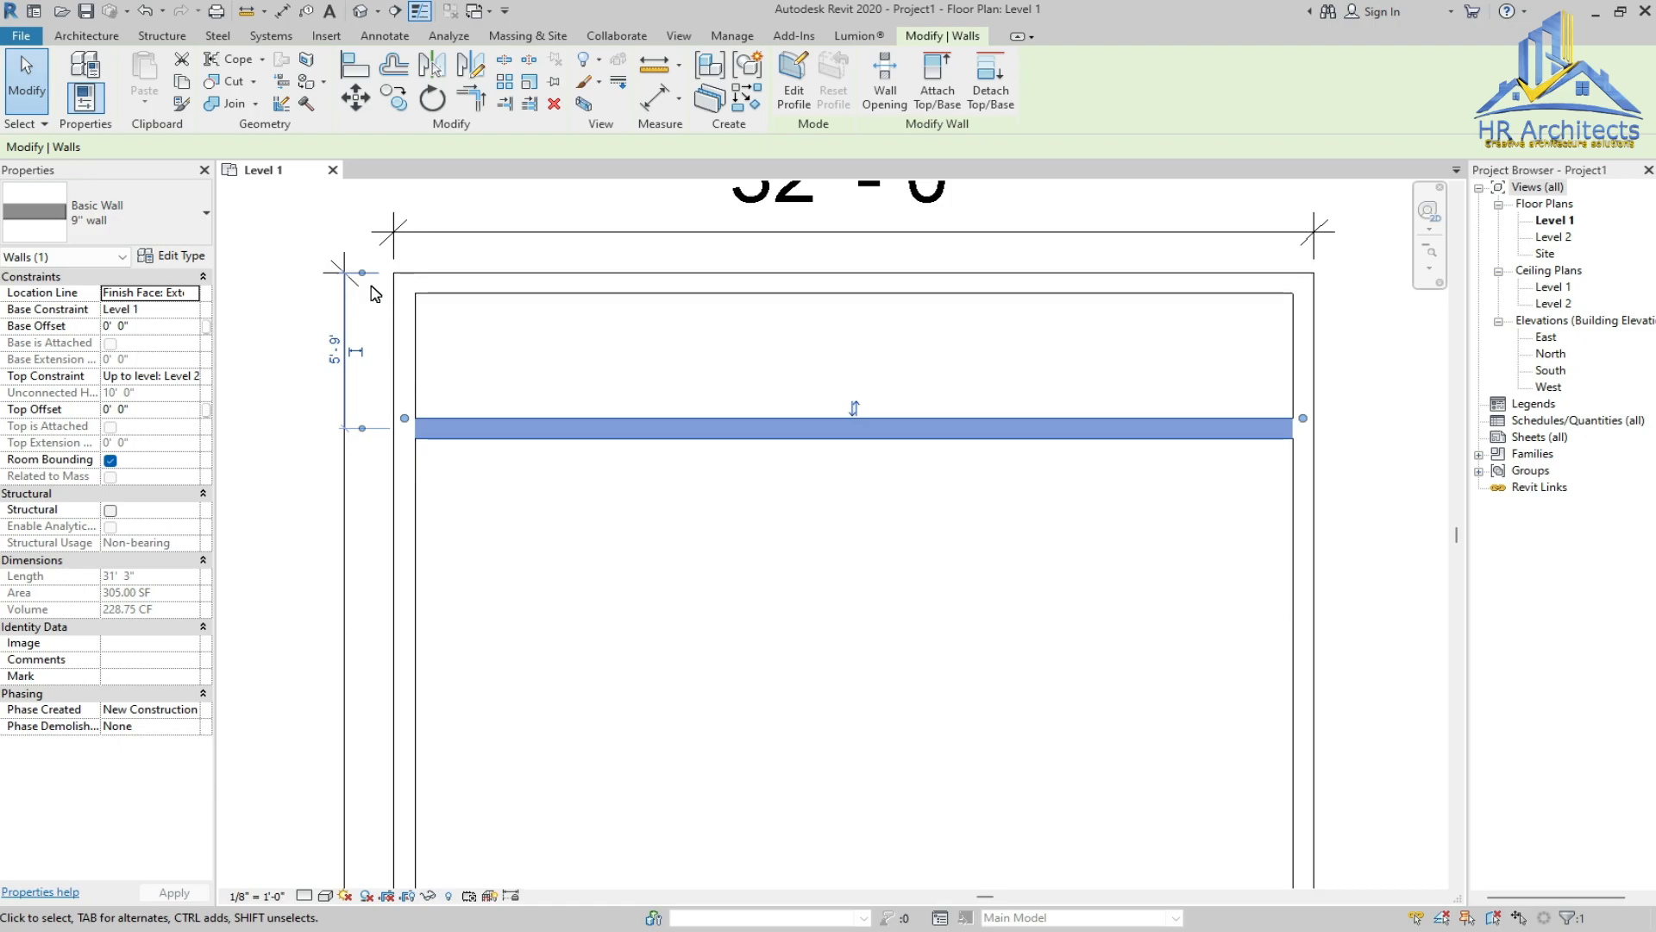
pyautogui.click(368, 278)
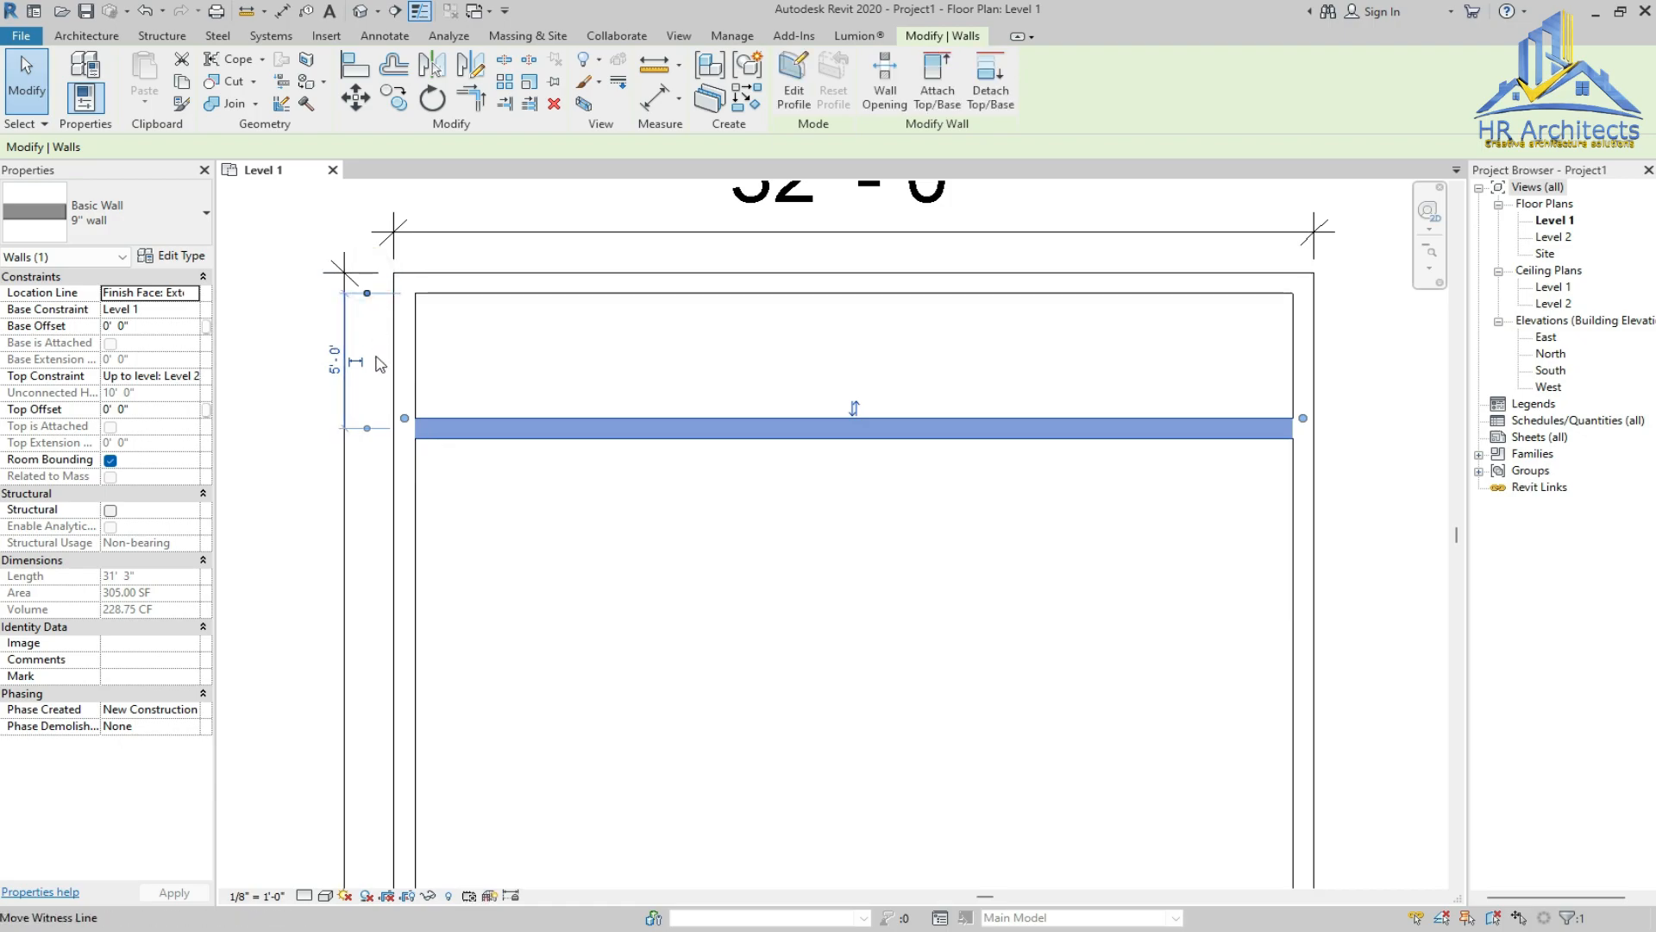
pyautogui.click(366, 430)
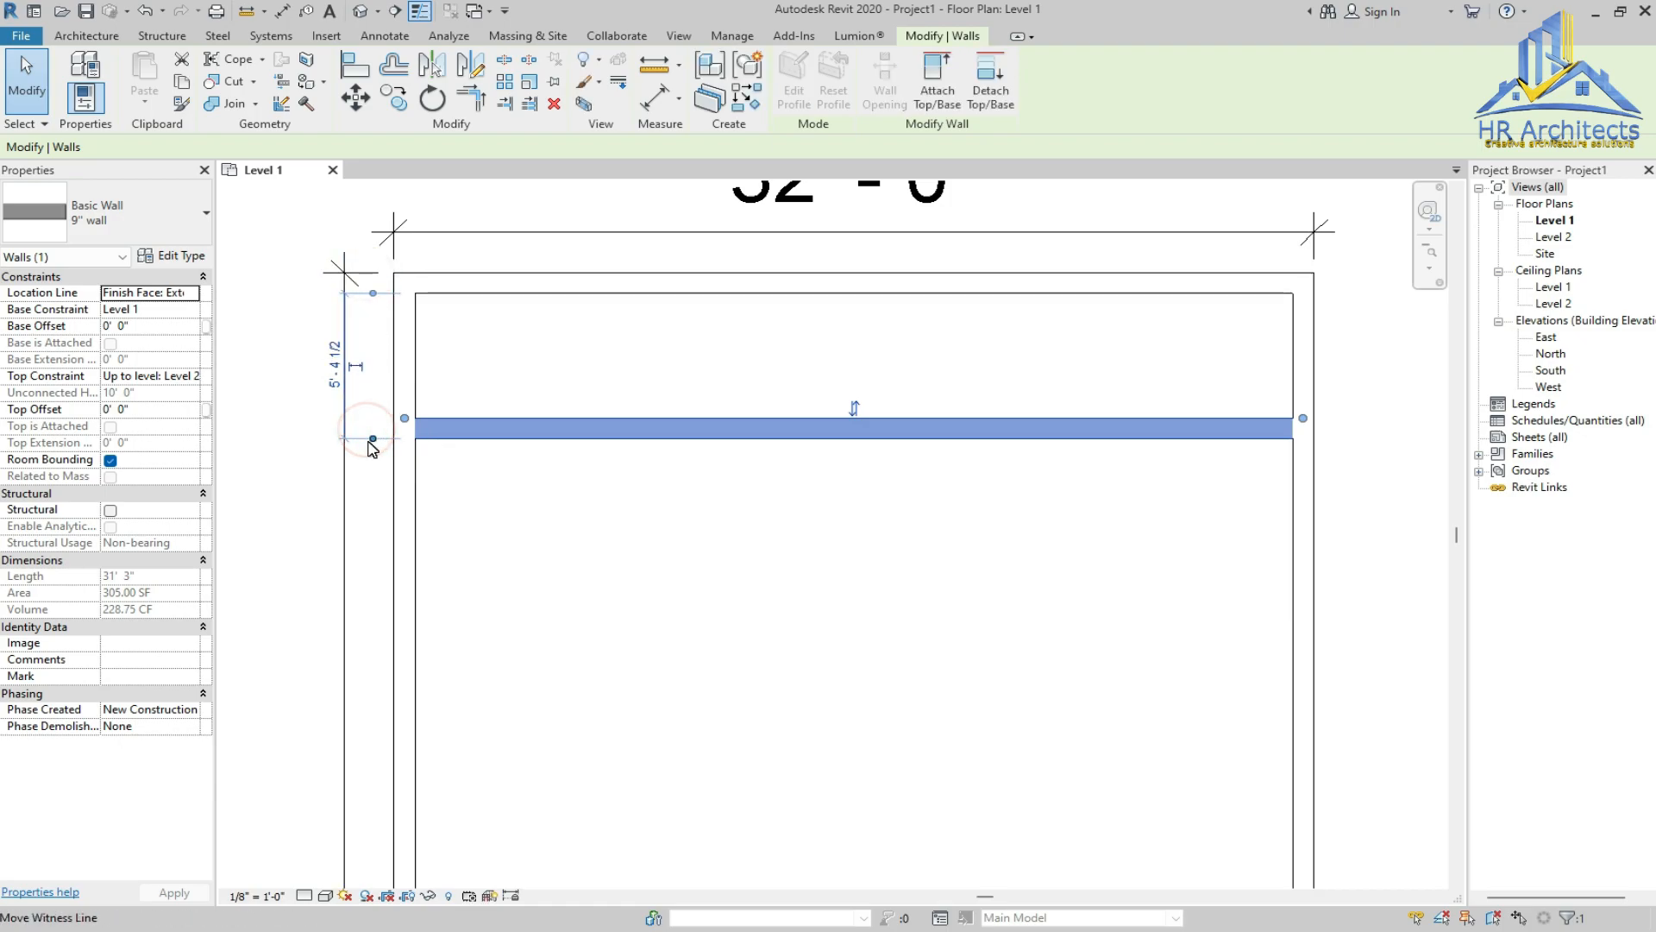
pyautogui.click(367, 431)
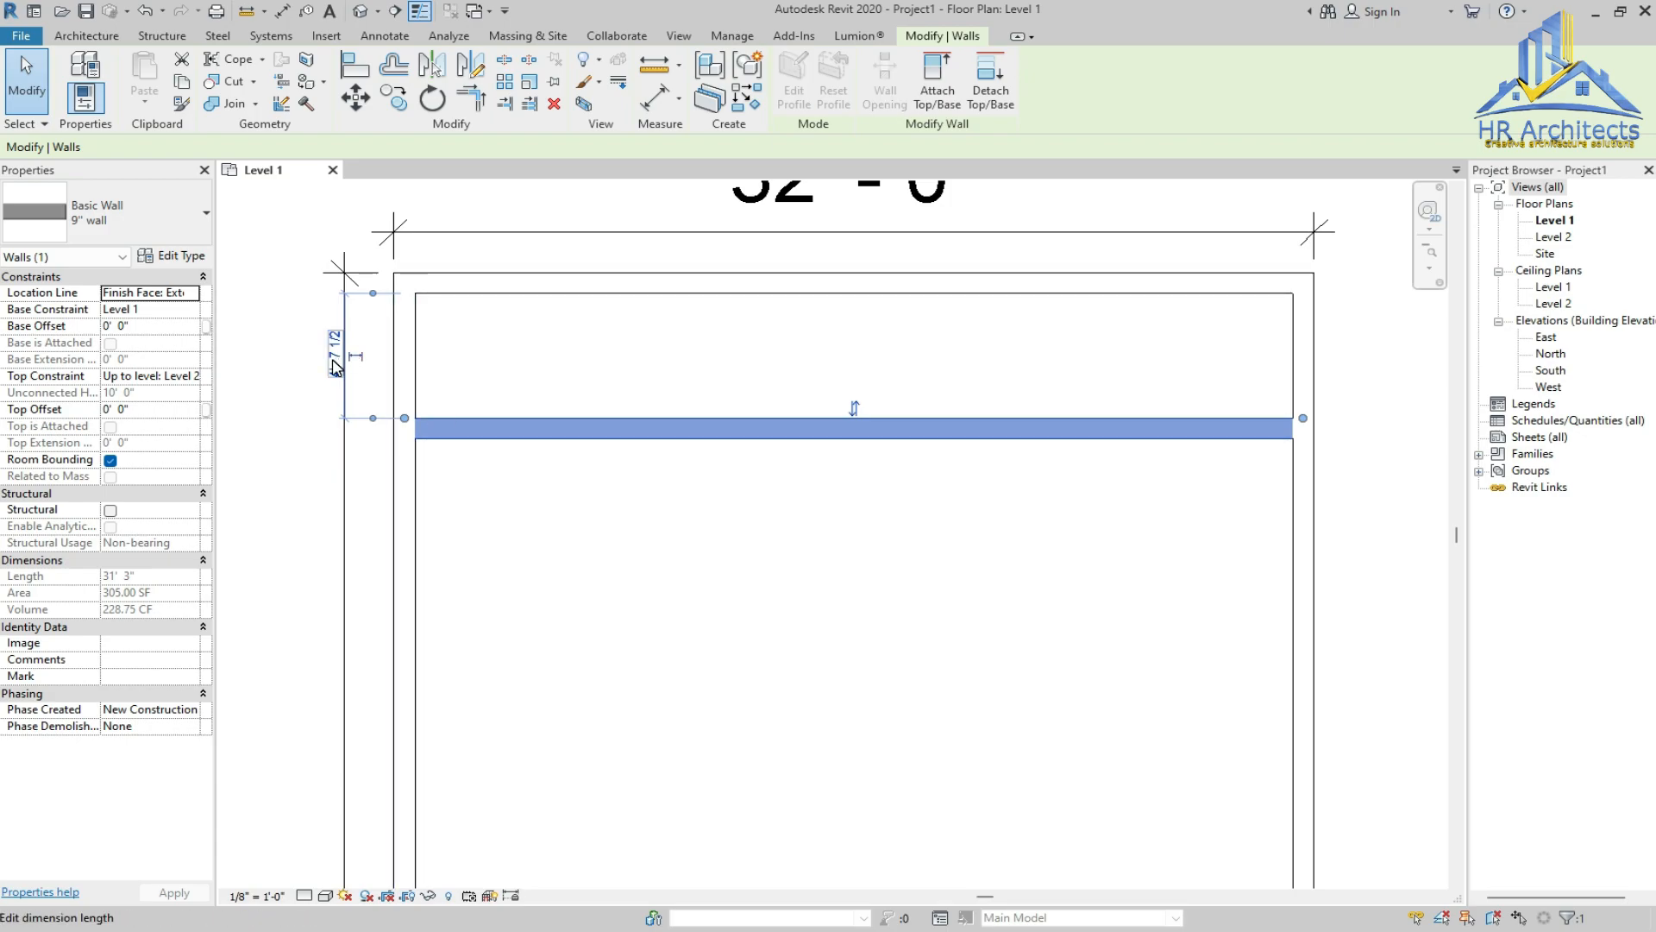
pyautogui.click(339, 357)
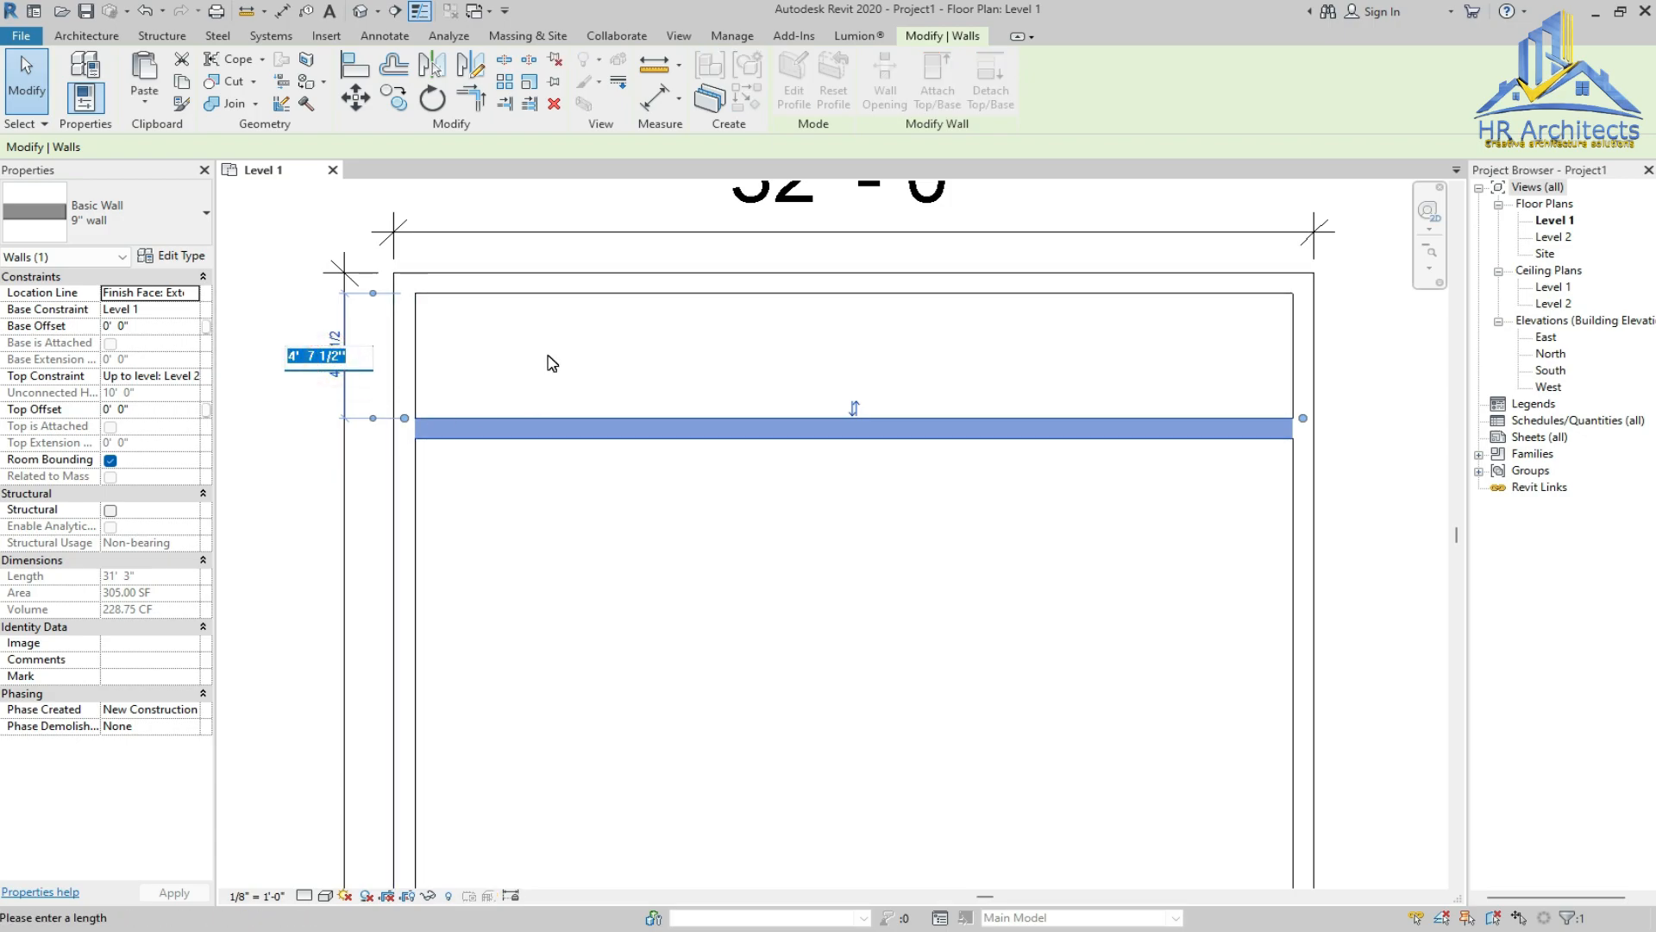
pyautogui.write("6'")
pyautogui.press('Return')
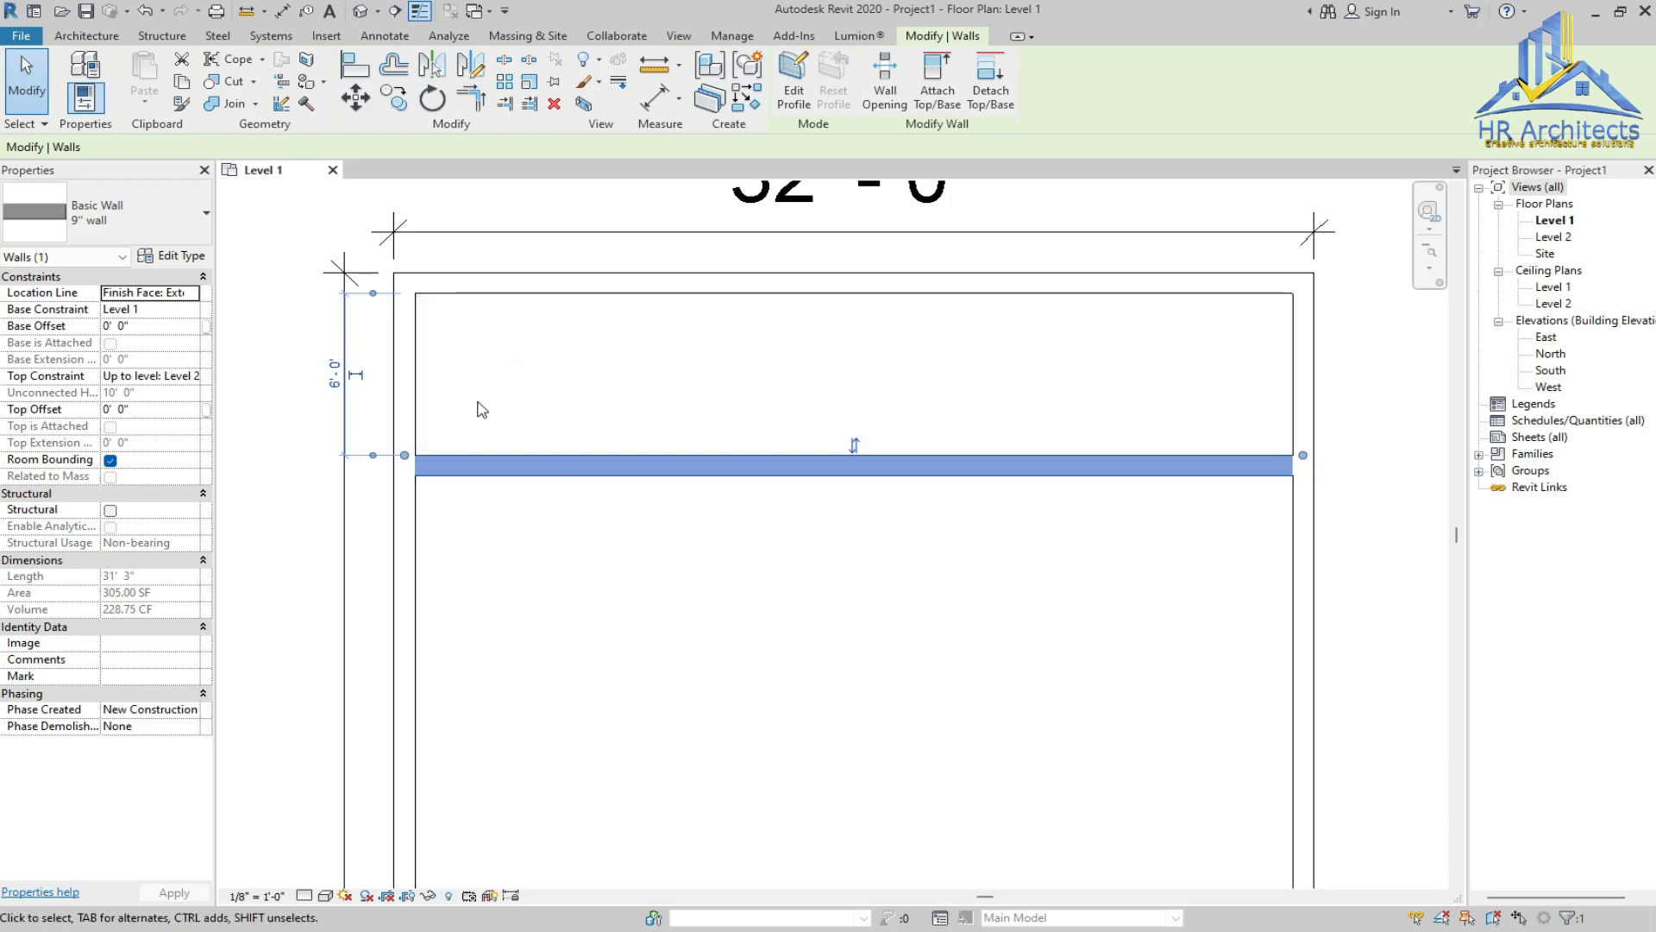
pyautogui.click(587, 669)
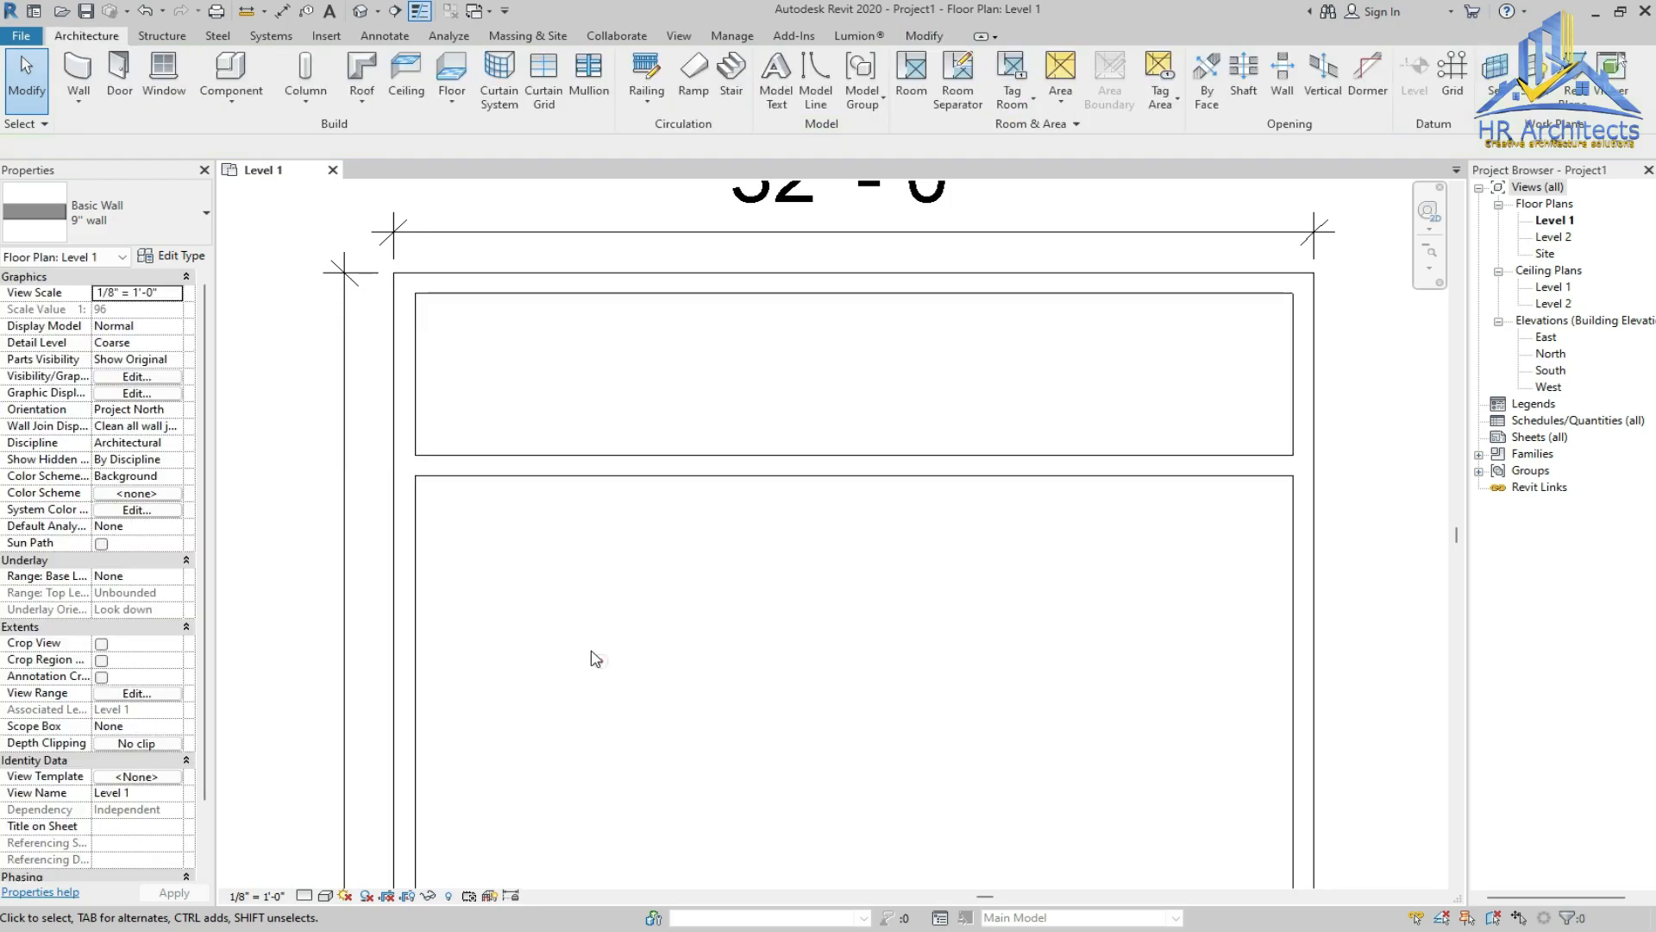
# Draw a vertical 4.5" wall across the top strip, about 8' 6" from the left exterior wall's inner face
pyautogui.click(76, 69)
pyautogui.click(132, 198)
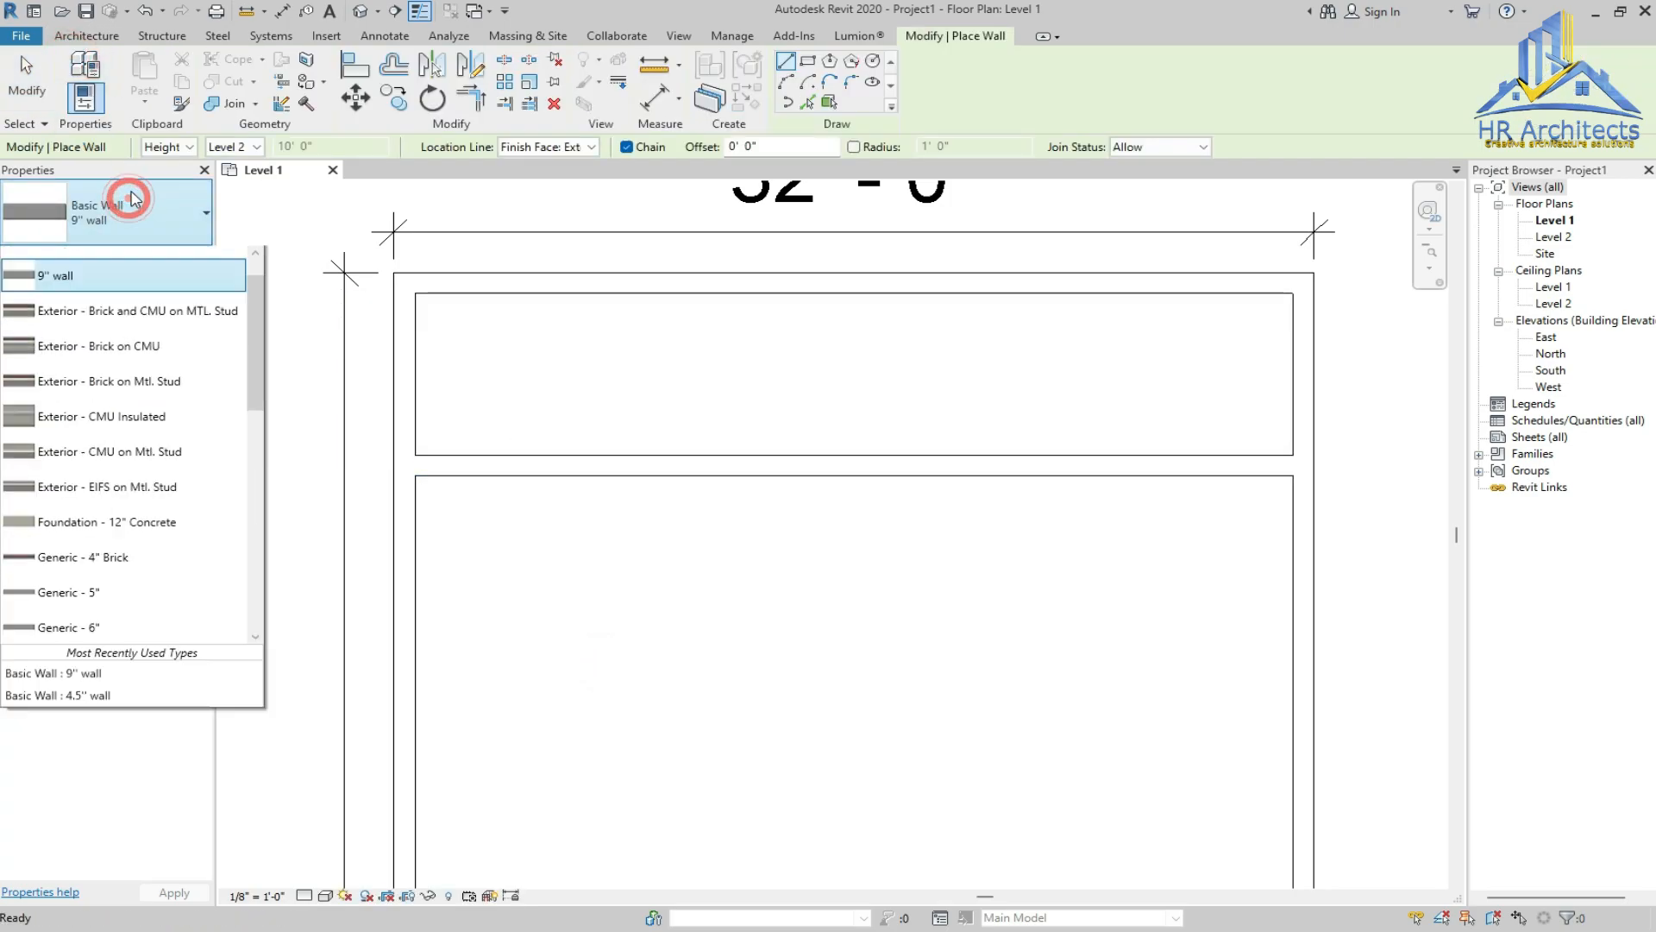
pyautogui.scroll(1, 144, 416)
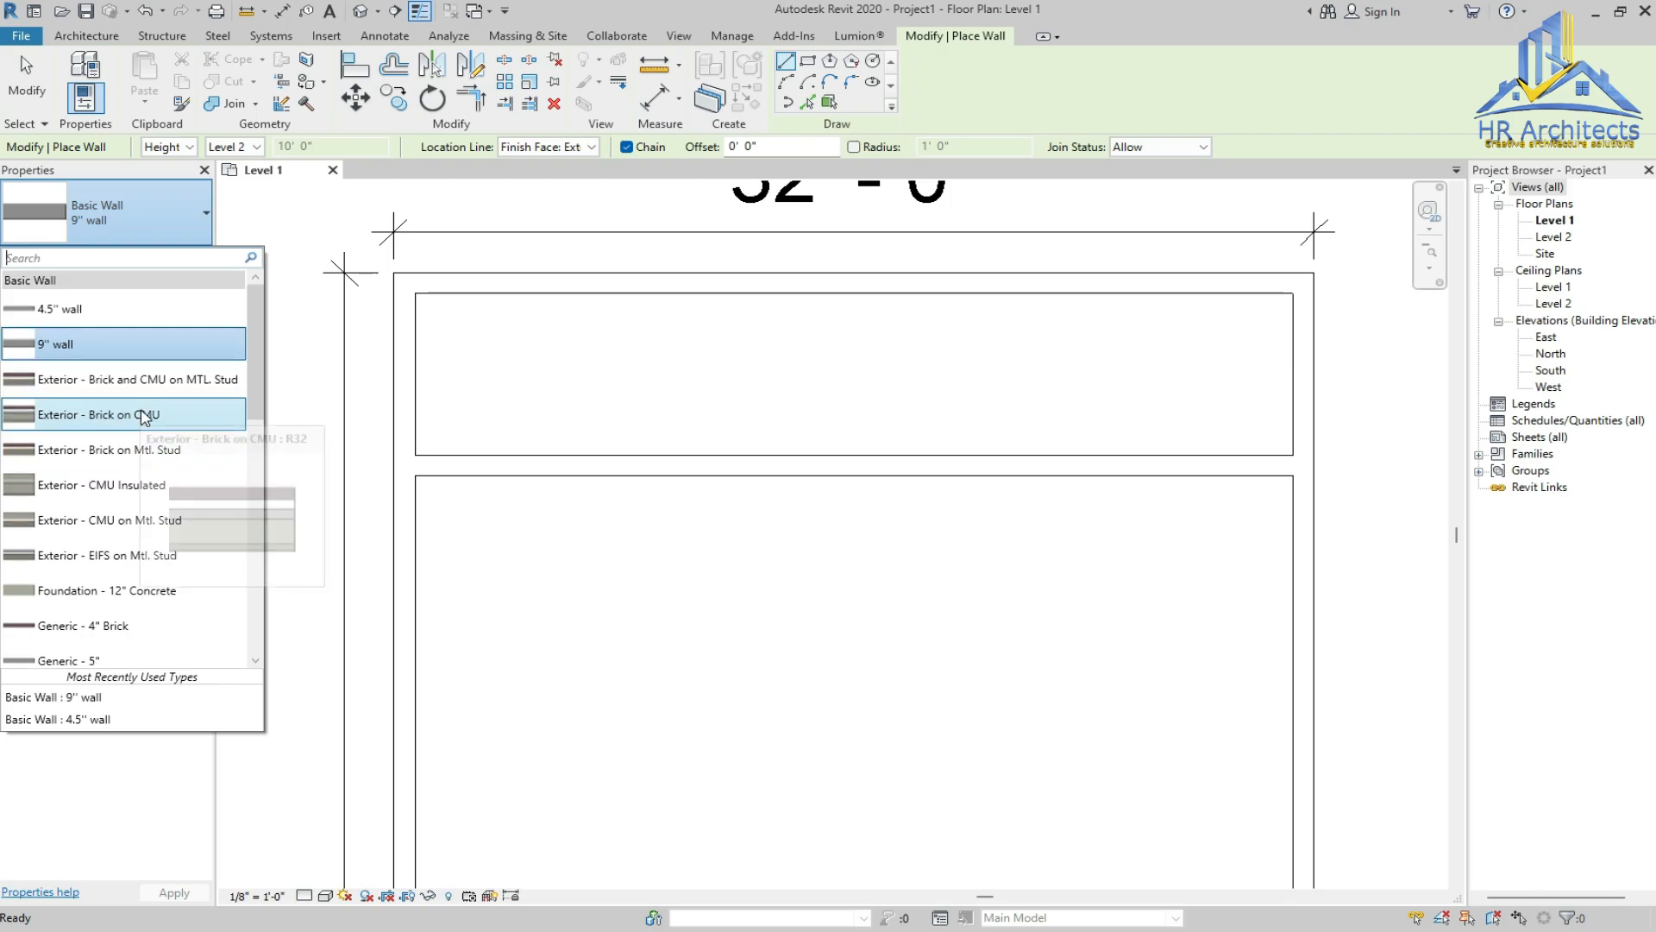
pyautogui.click(119, 306)
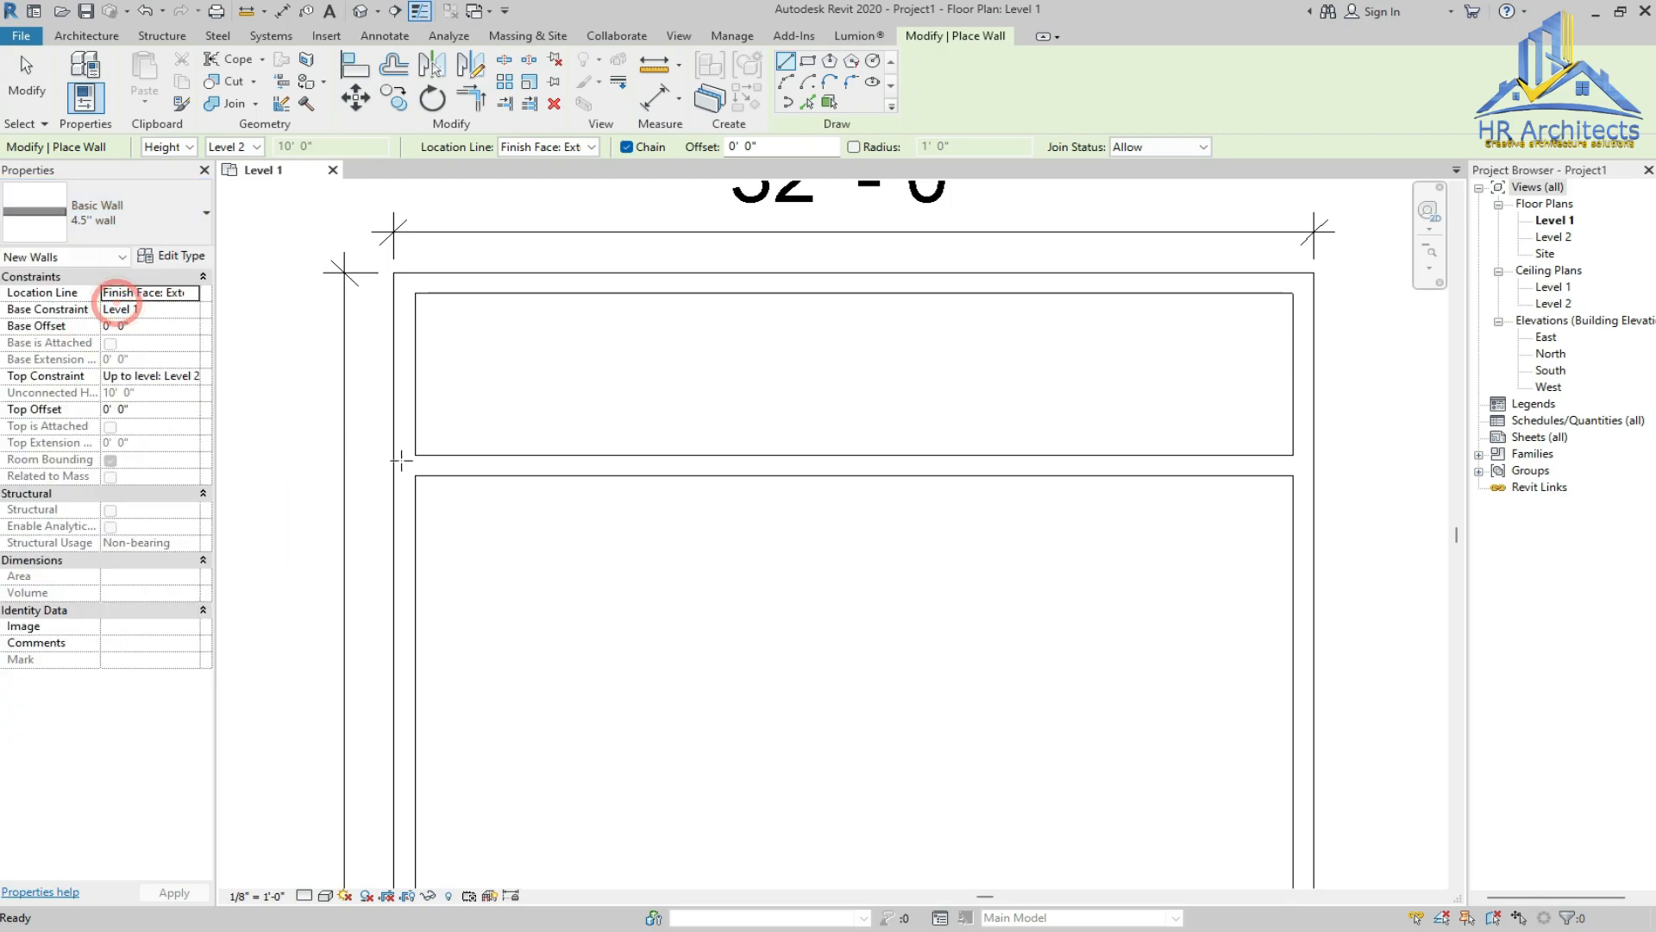
pyautogui.click(660, 455)
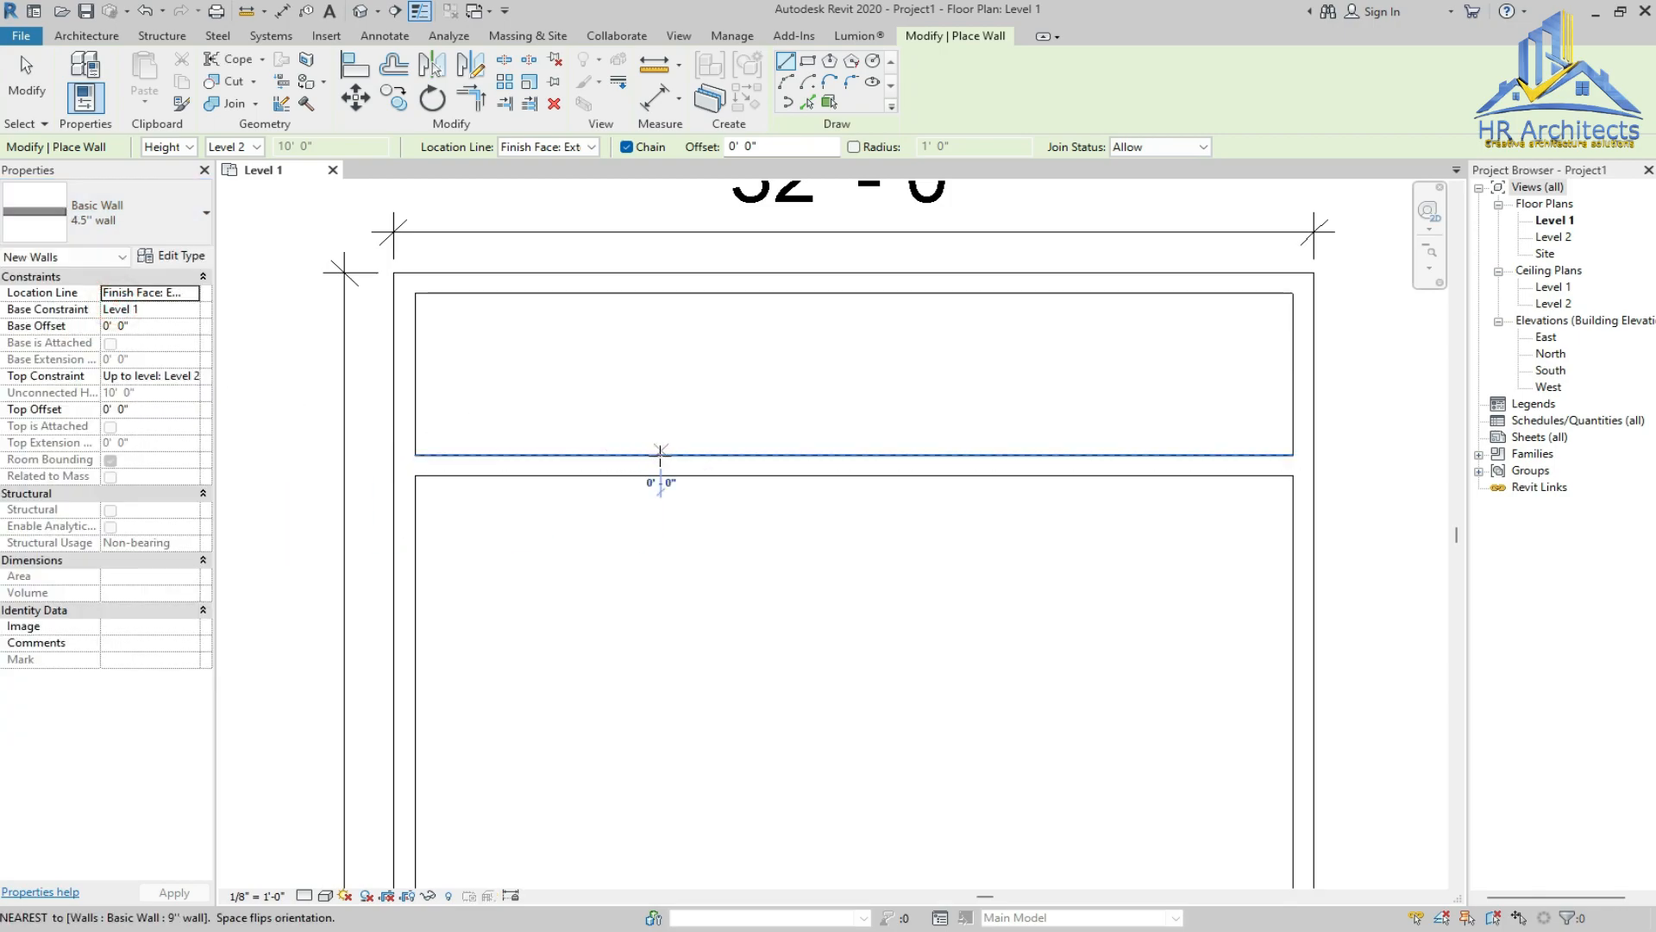
pyautogui.click(661, 292)
pyautogui.press('Escape')
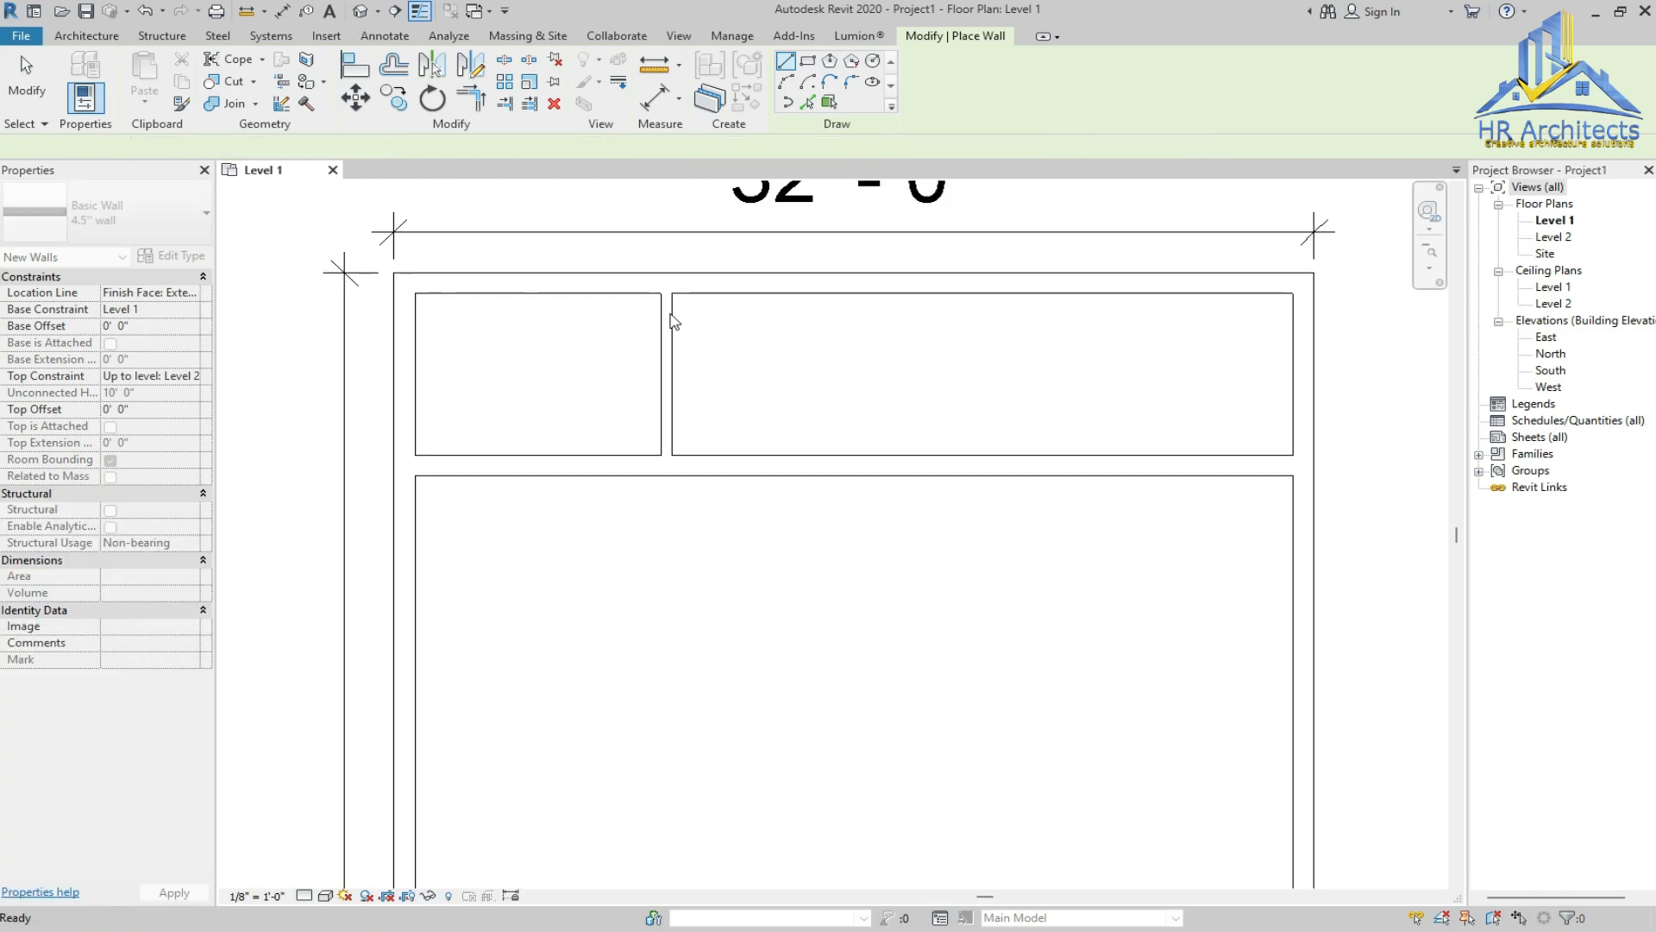
# Draw a second vertical 4.5" wall across the top strip, centred about 8' 6" from the right exterior wall's centerline
pyautogui.click(1053, 455)
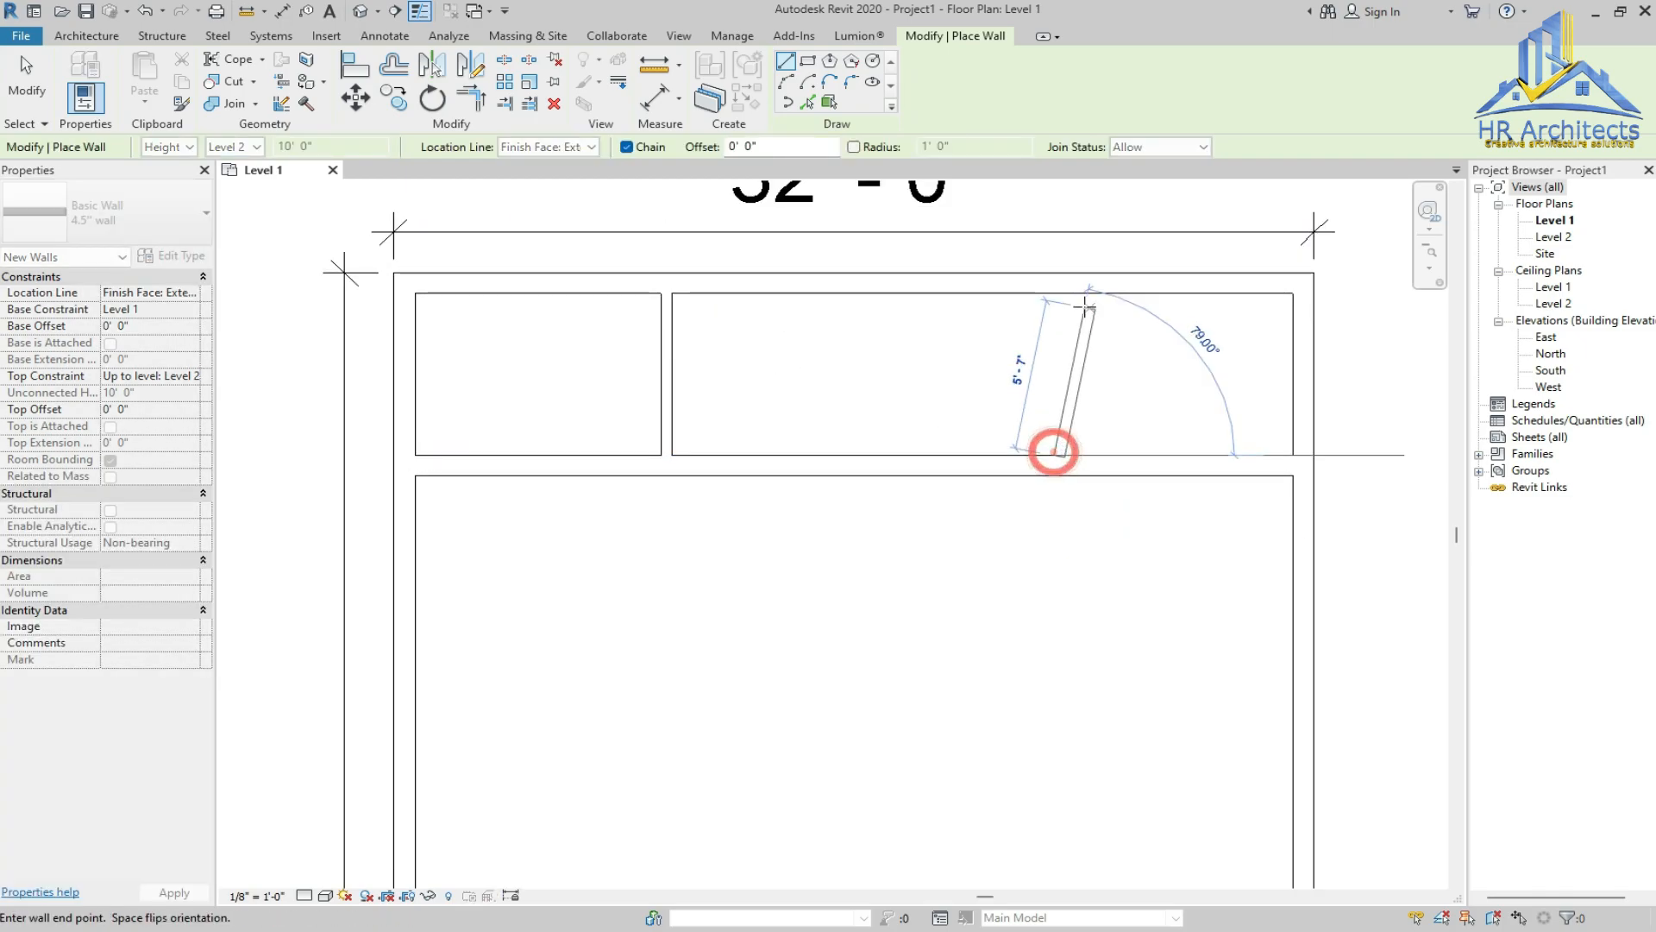
pyautogui.click(1056, 292)
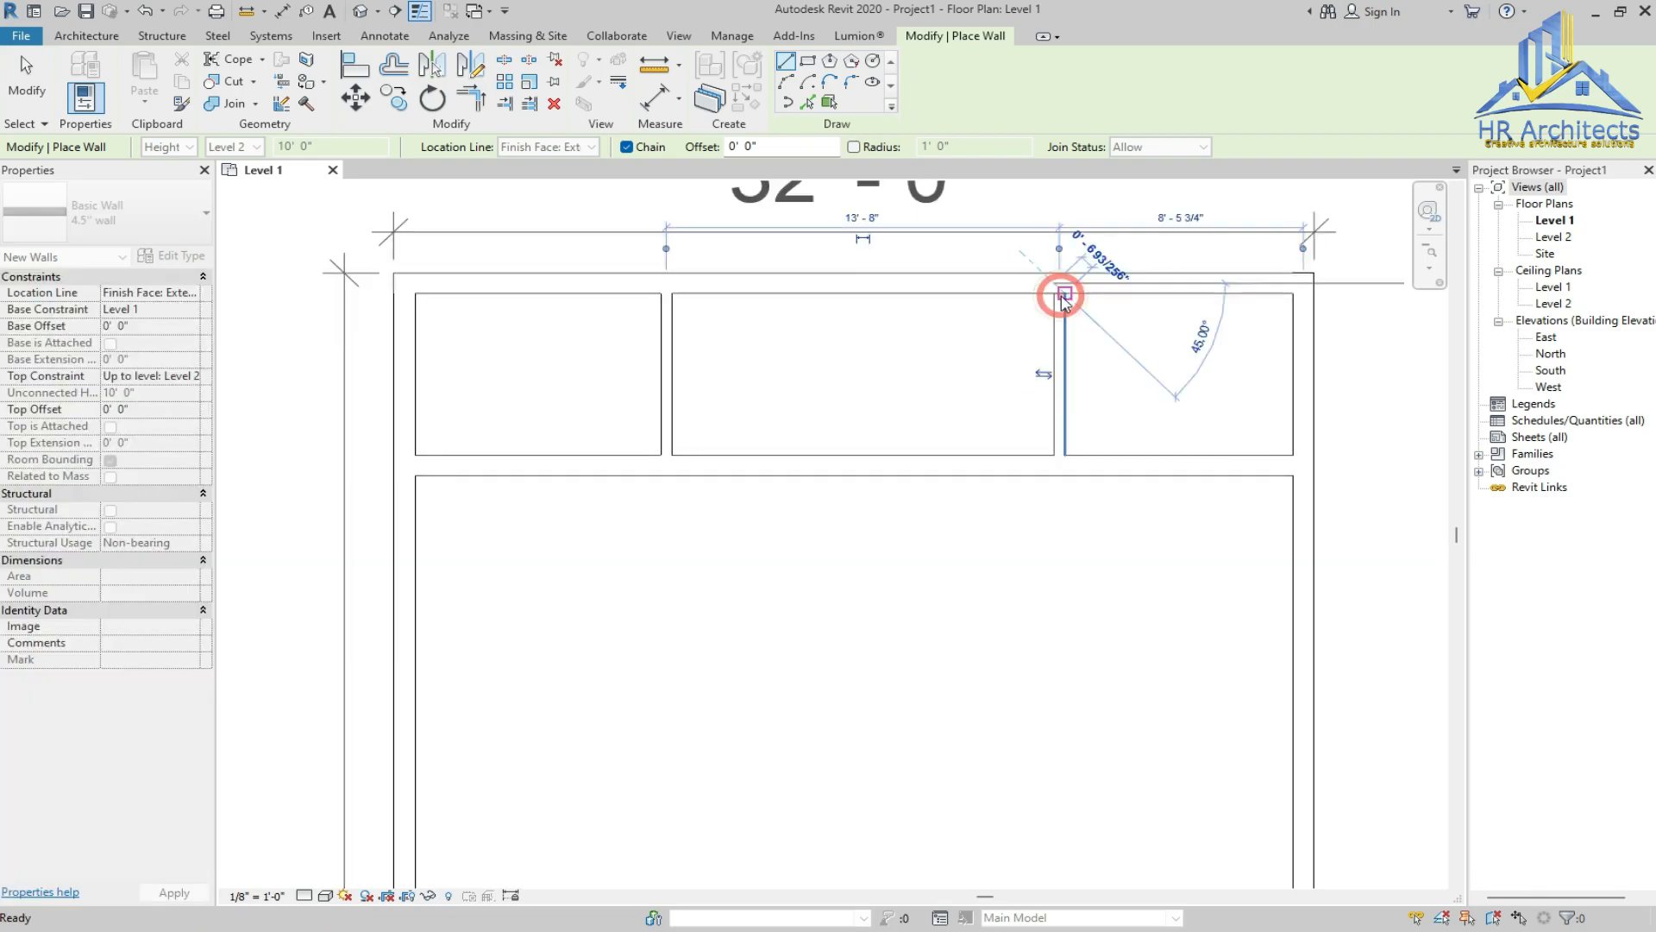
pyautogui.press('Escape')
pyautogui.press('Escape')
# Set the clear distance between the left exterior wall's inner face and the first 4.5" partition's near face to 10'
pyautogui.click(674, 376)
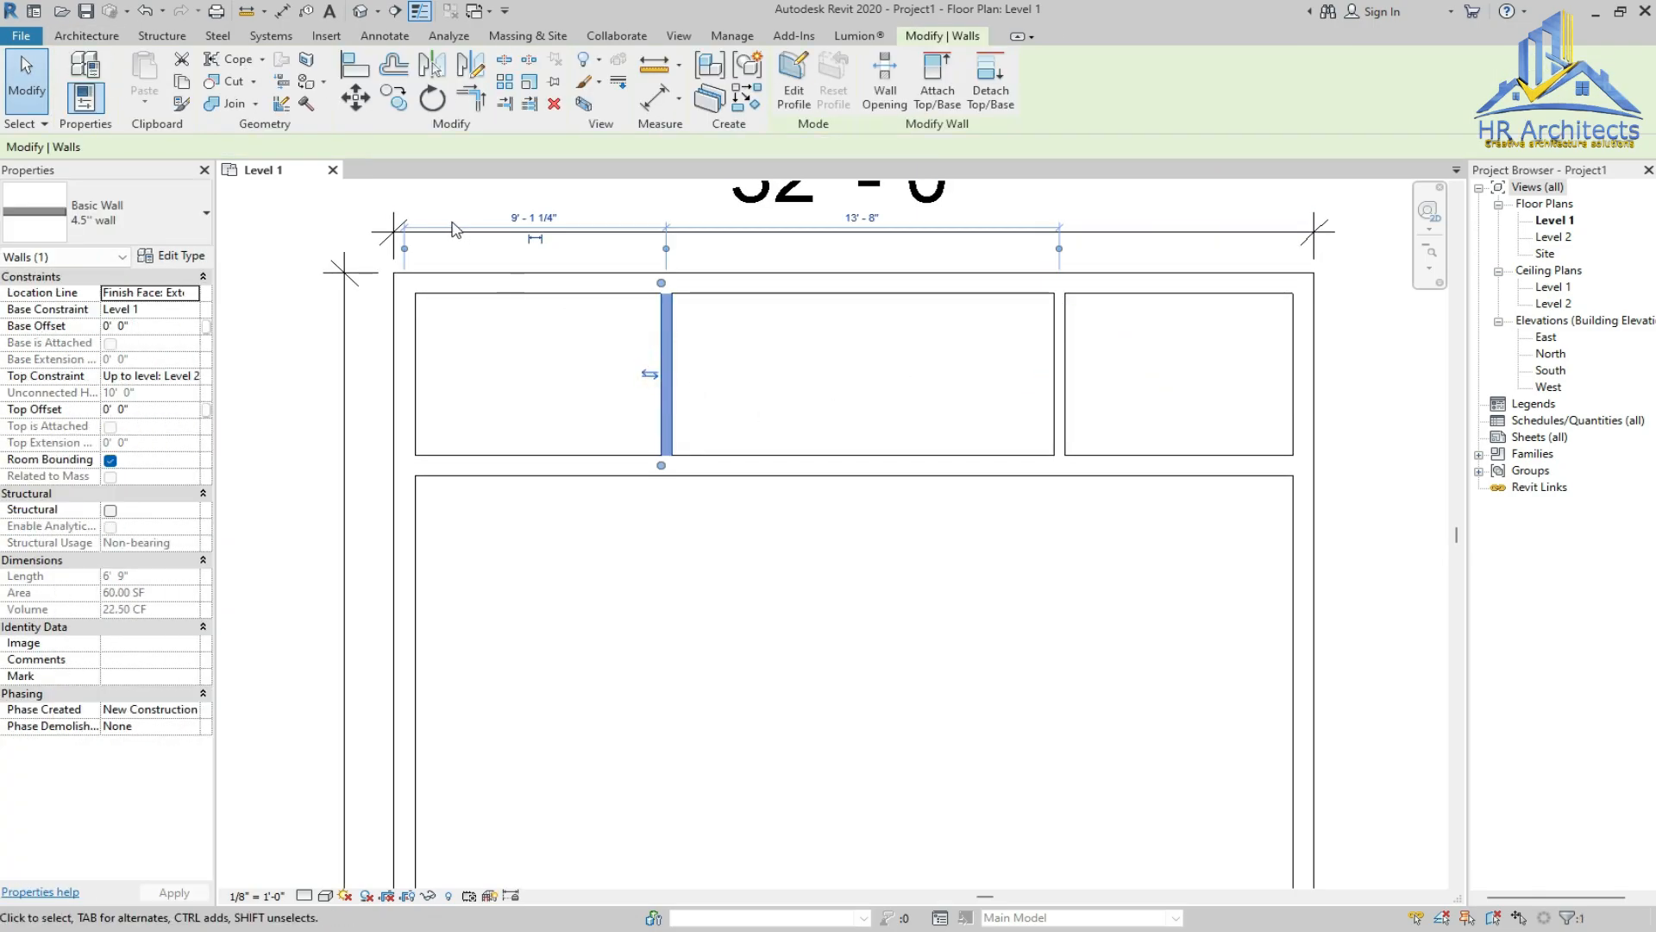
pyautogui.click(406, 244)
pyautogui.click(394, 245)
pyautogui.click(665, 247)
pyautogui.click(669, 249)
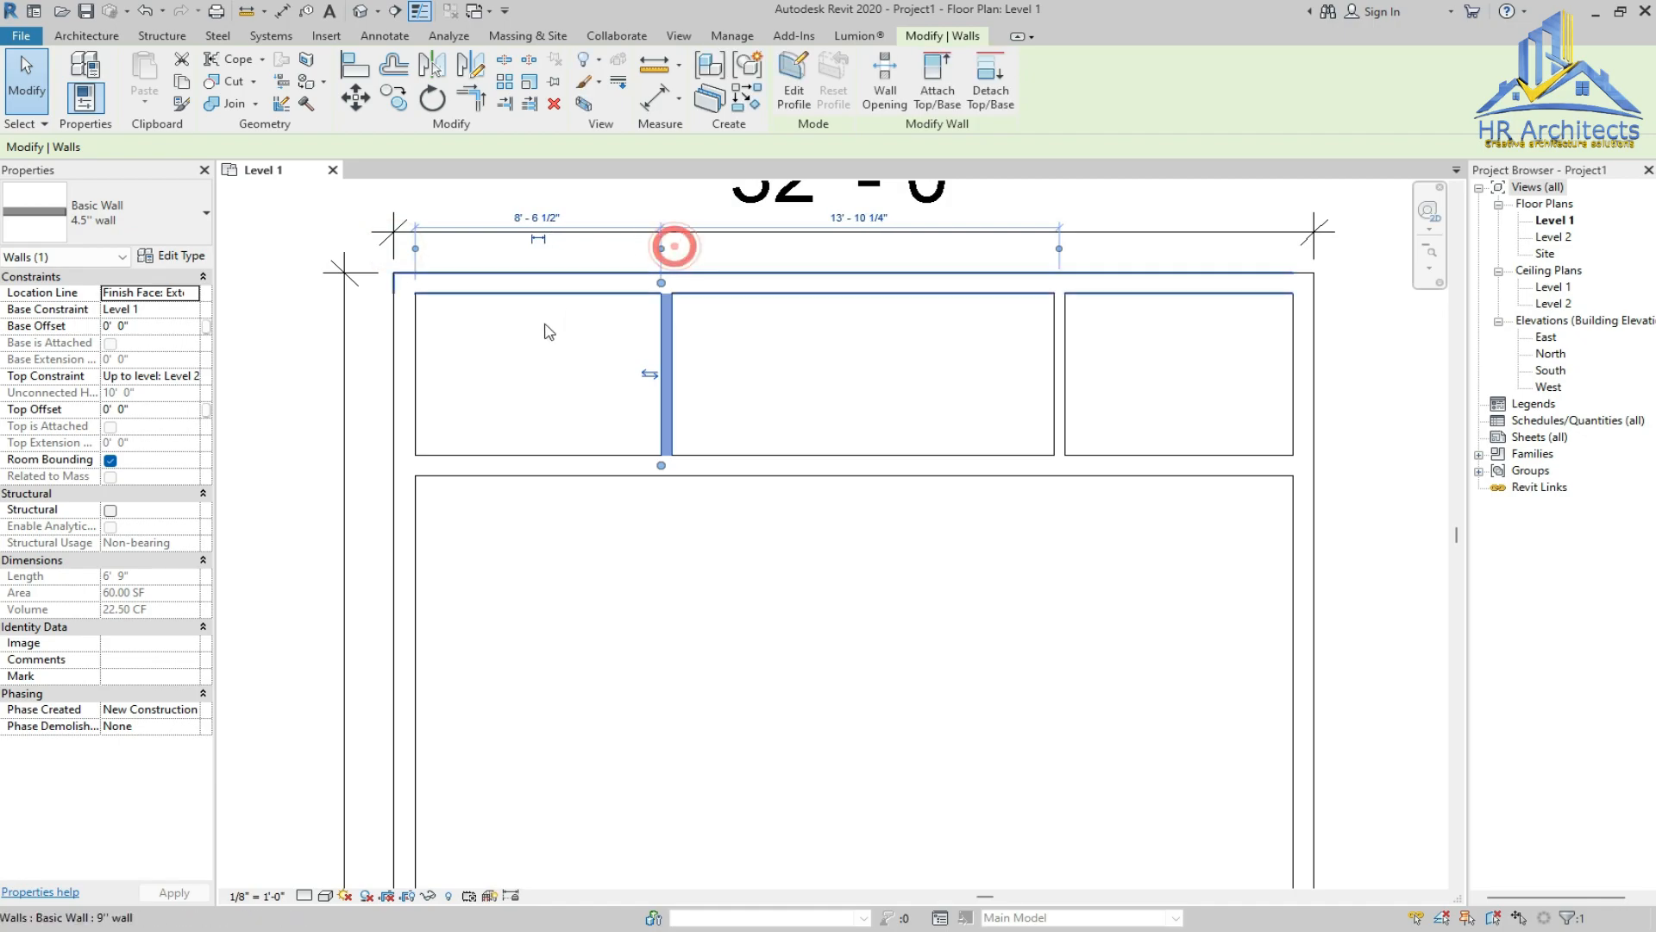
pyautogui.click(532, 219)
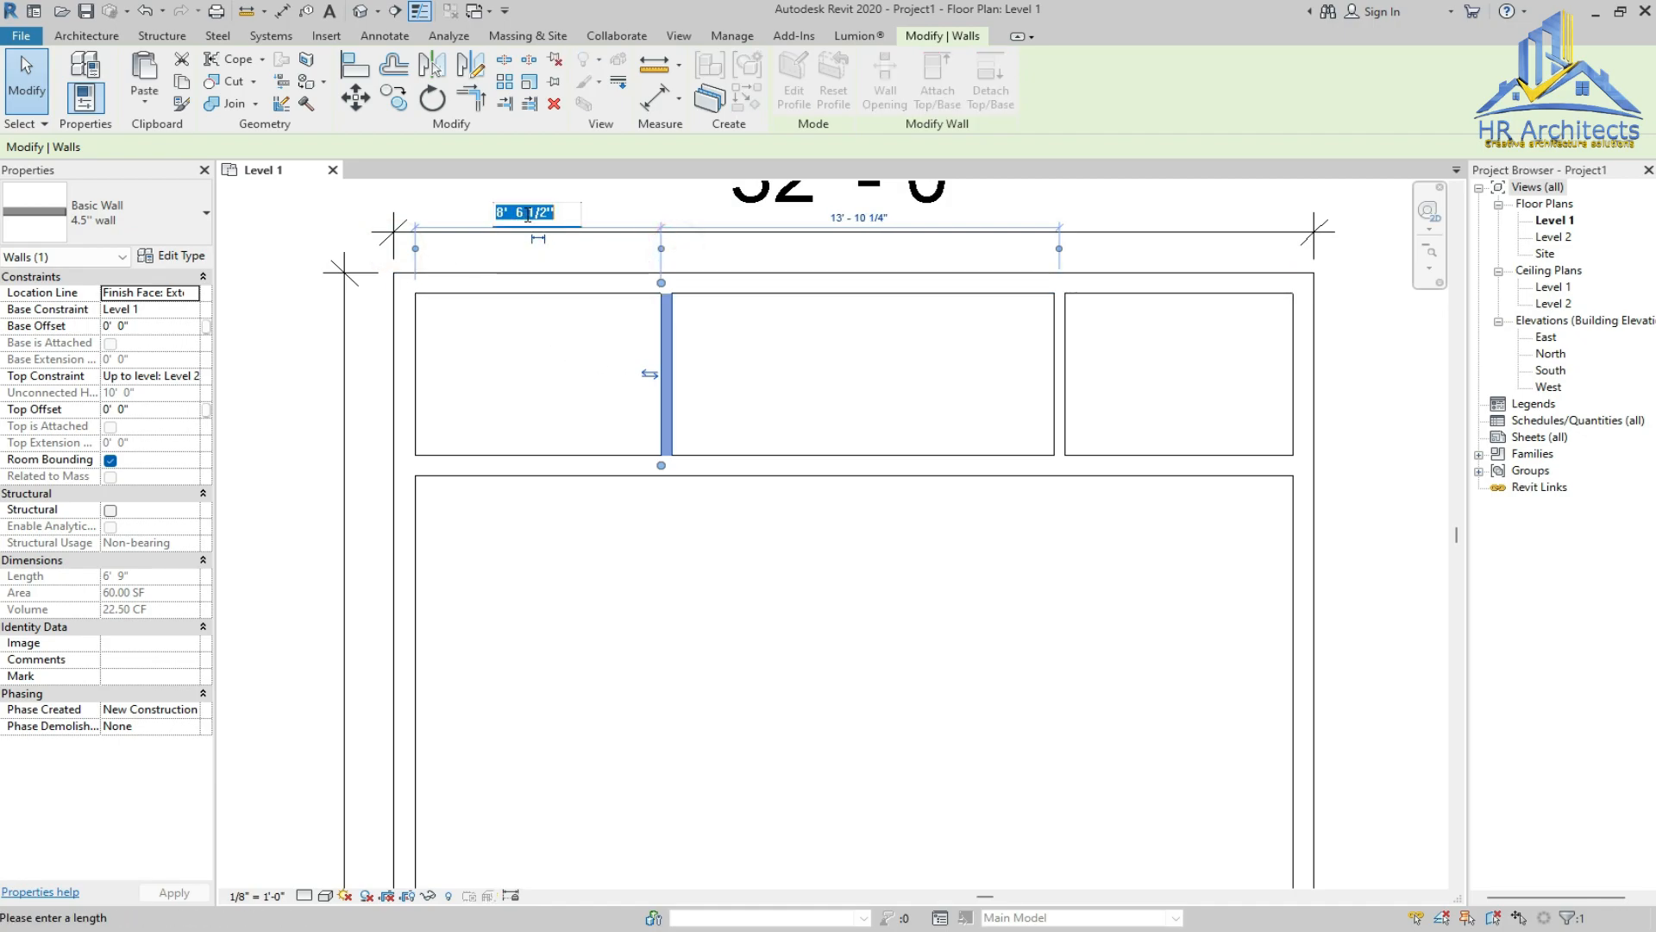
pyautogui.write("10'")
pyautogui.press('Return')
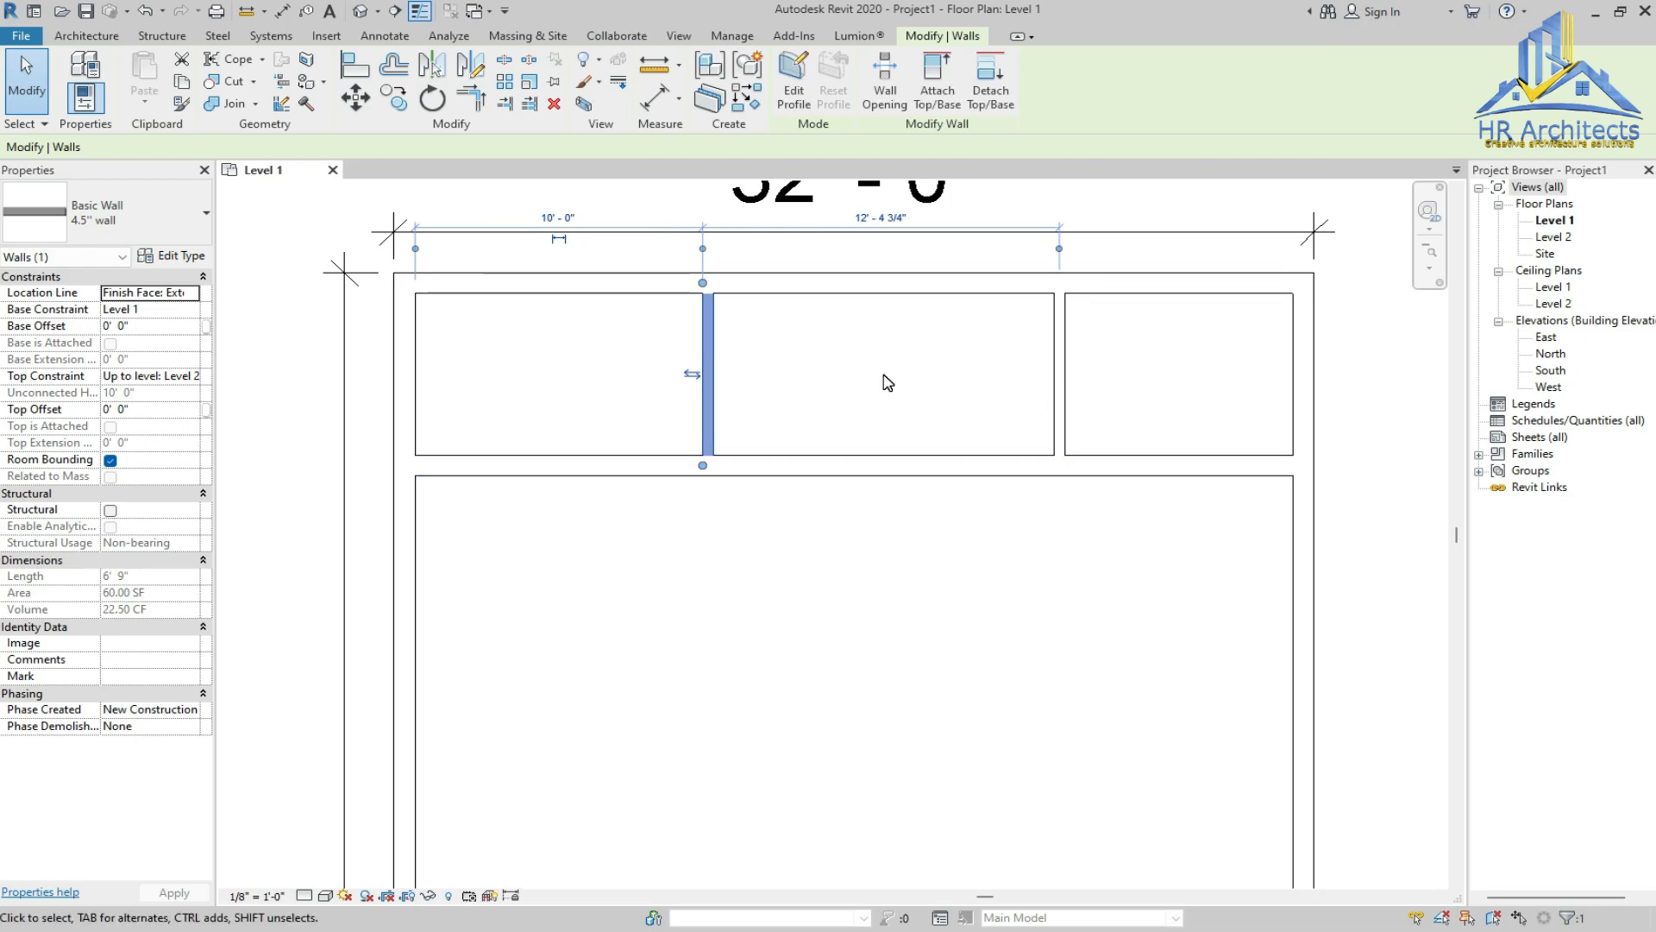
# Set the clear distance between the second 4.5" partition's near face and the right exterior wall's inner face to 10'
pyautogui.click(1061, 391)
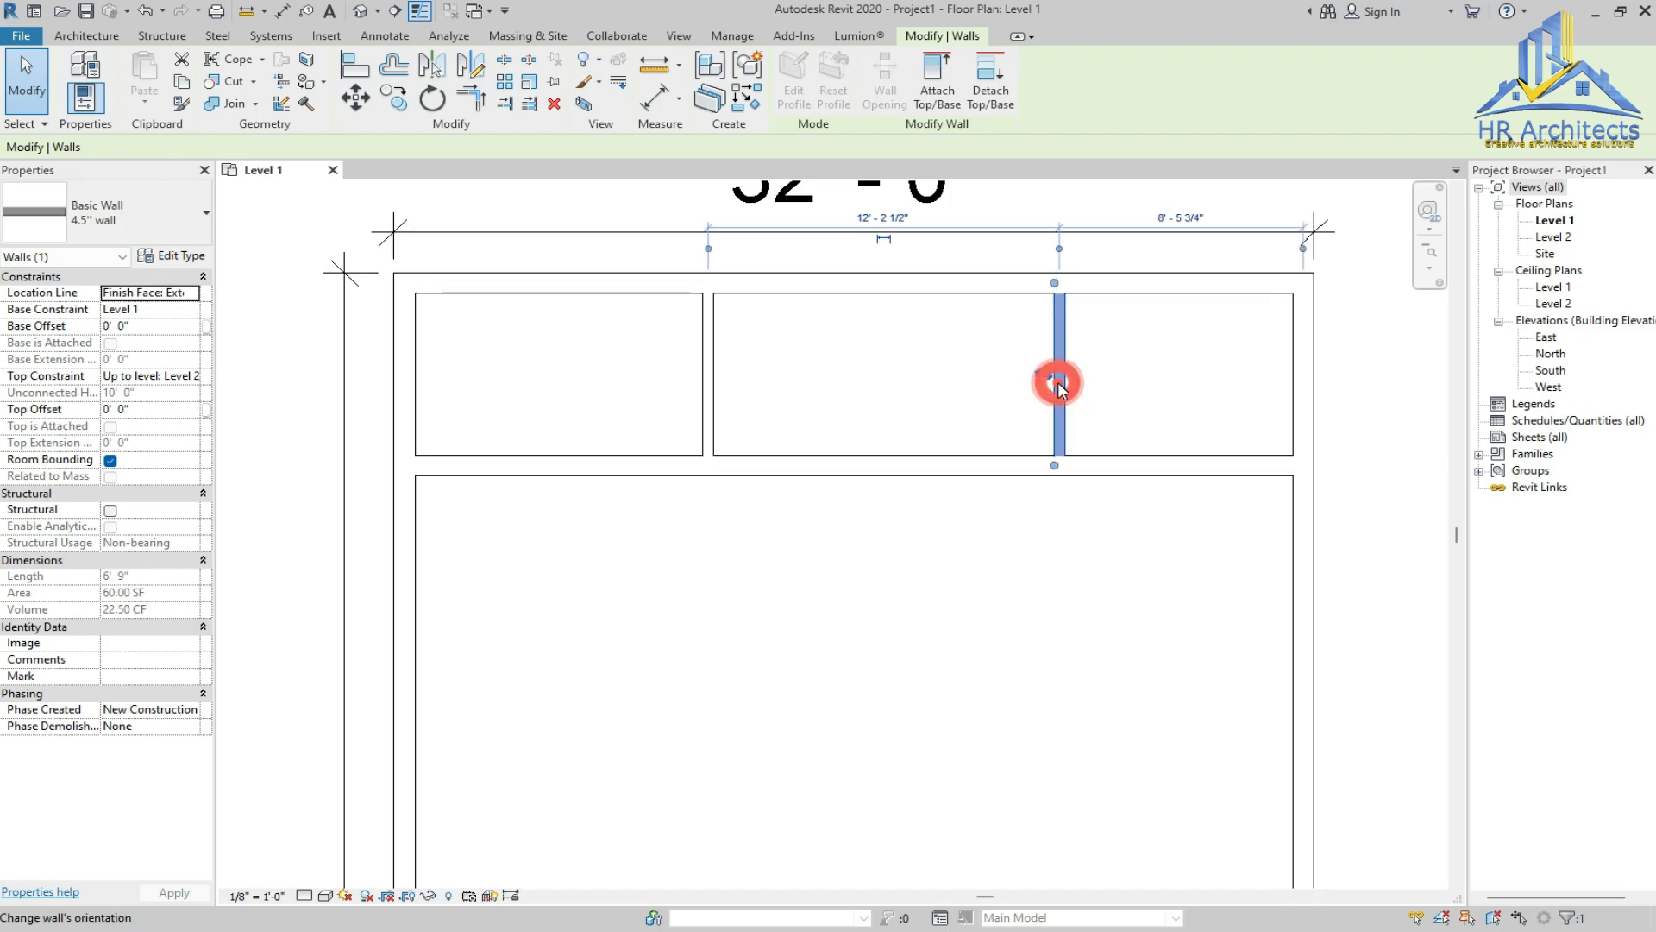
pyautogui.click(1303, 250)
pyautogui.click(1059, 249)
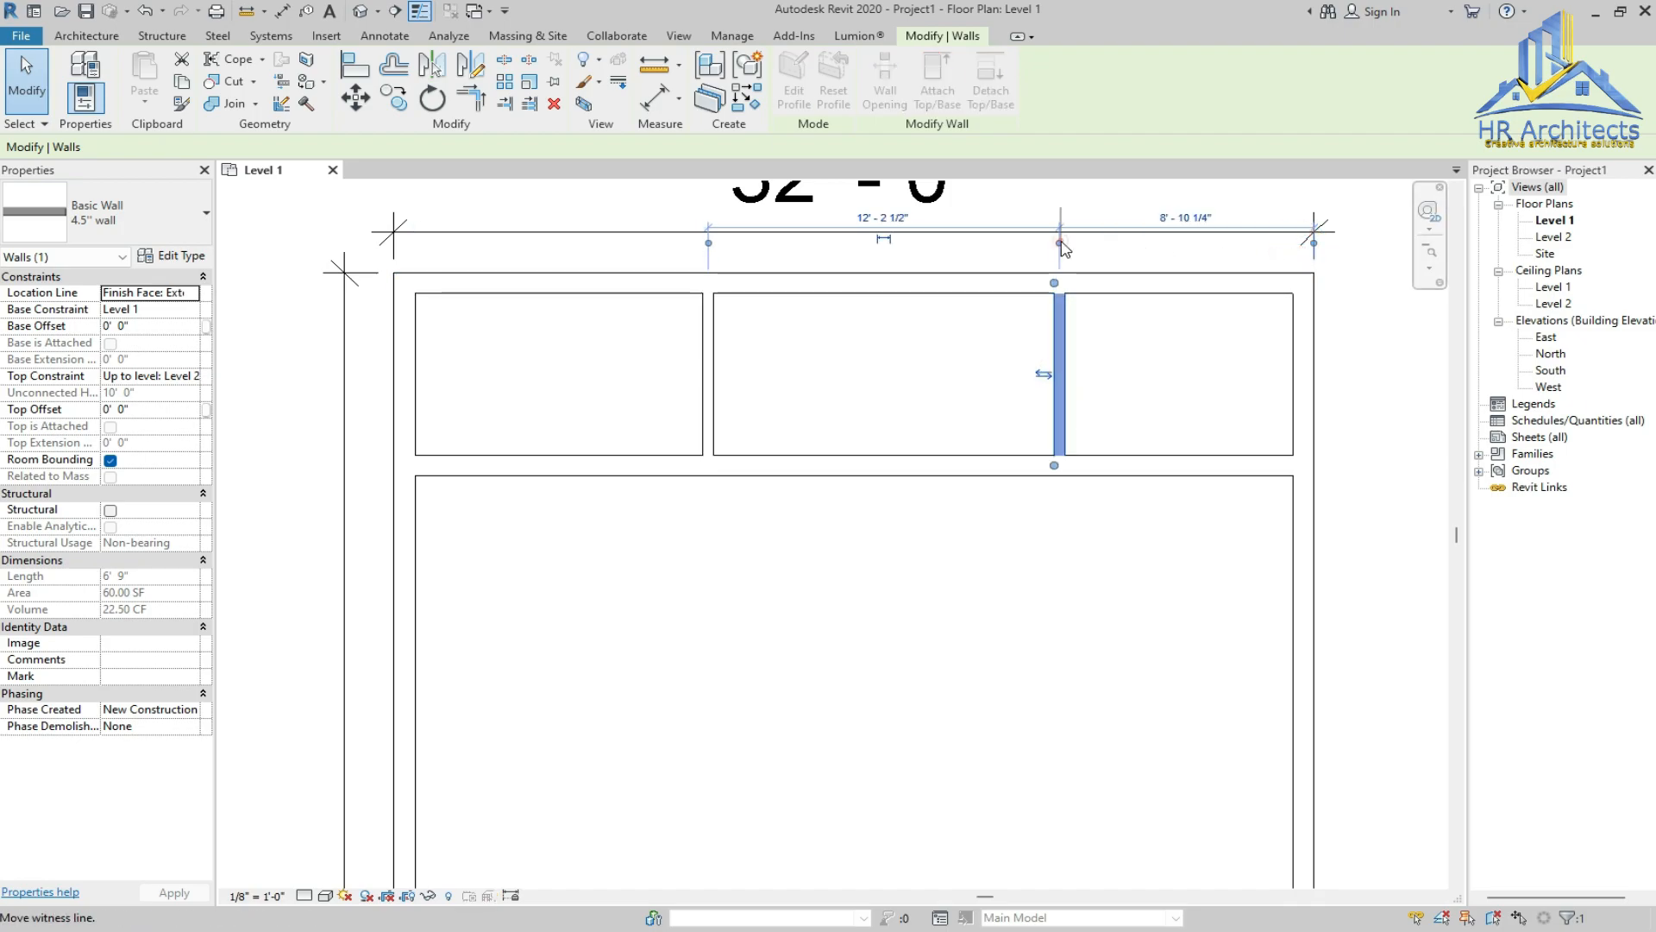
pyautogui.click(1313, 242)
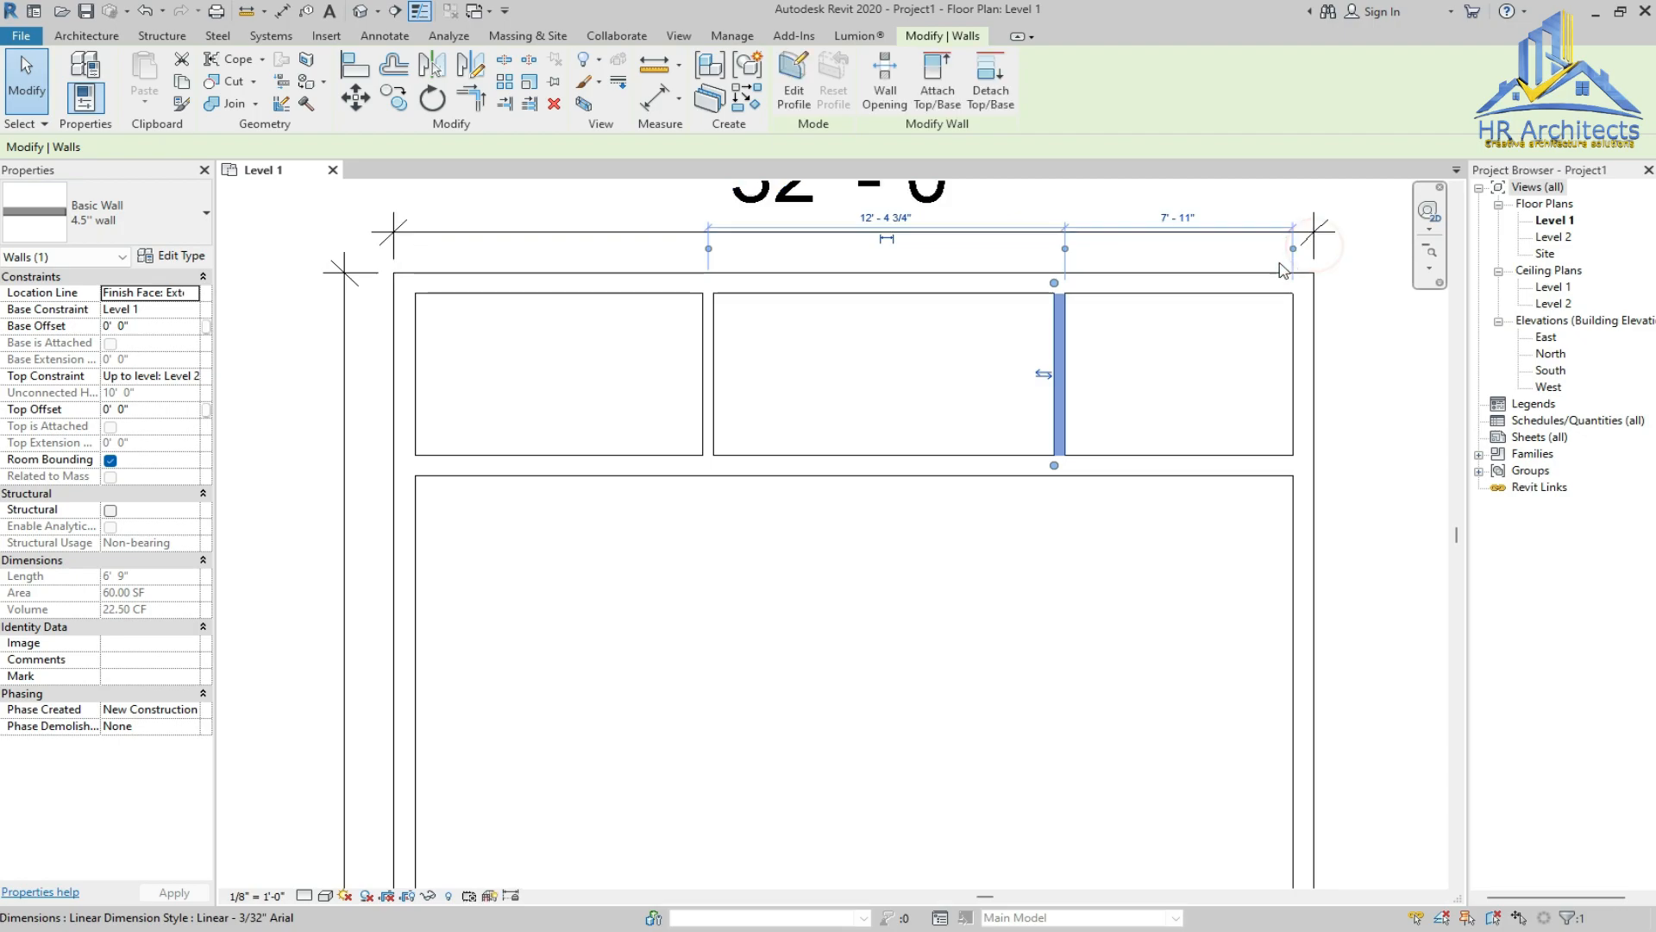
pyautogui.click(1177, 218)
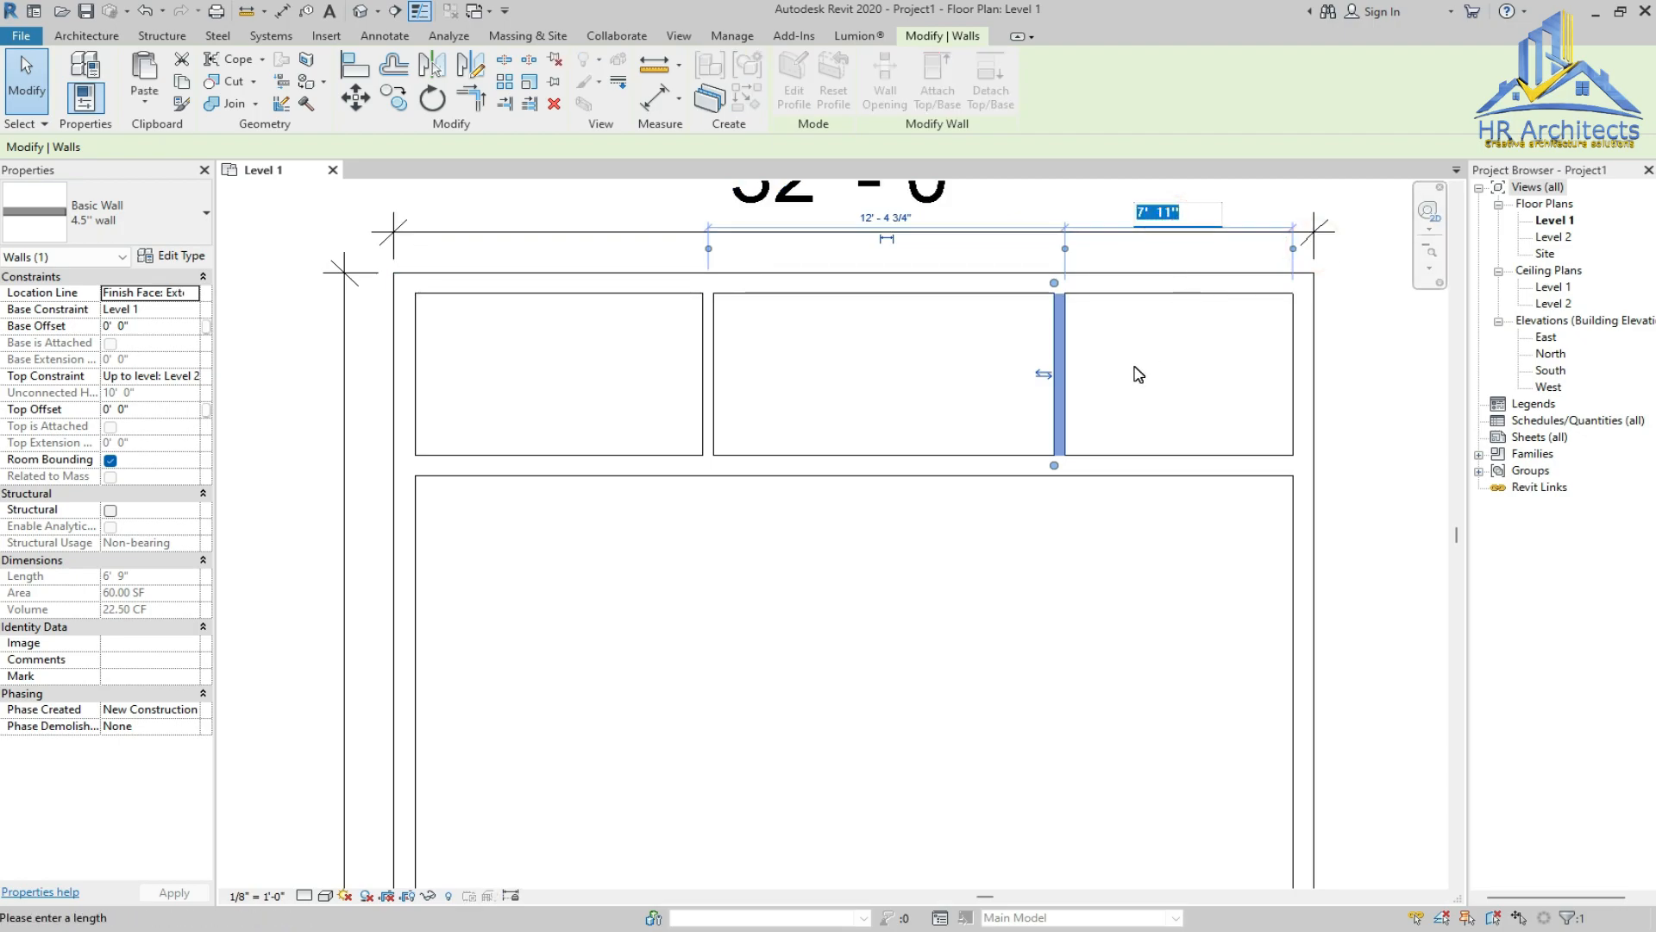
pyautogui.write('10')
pyautogui.press('Return')
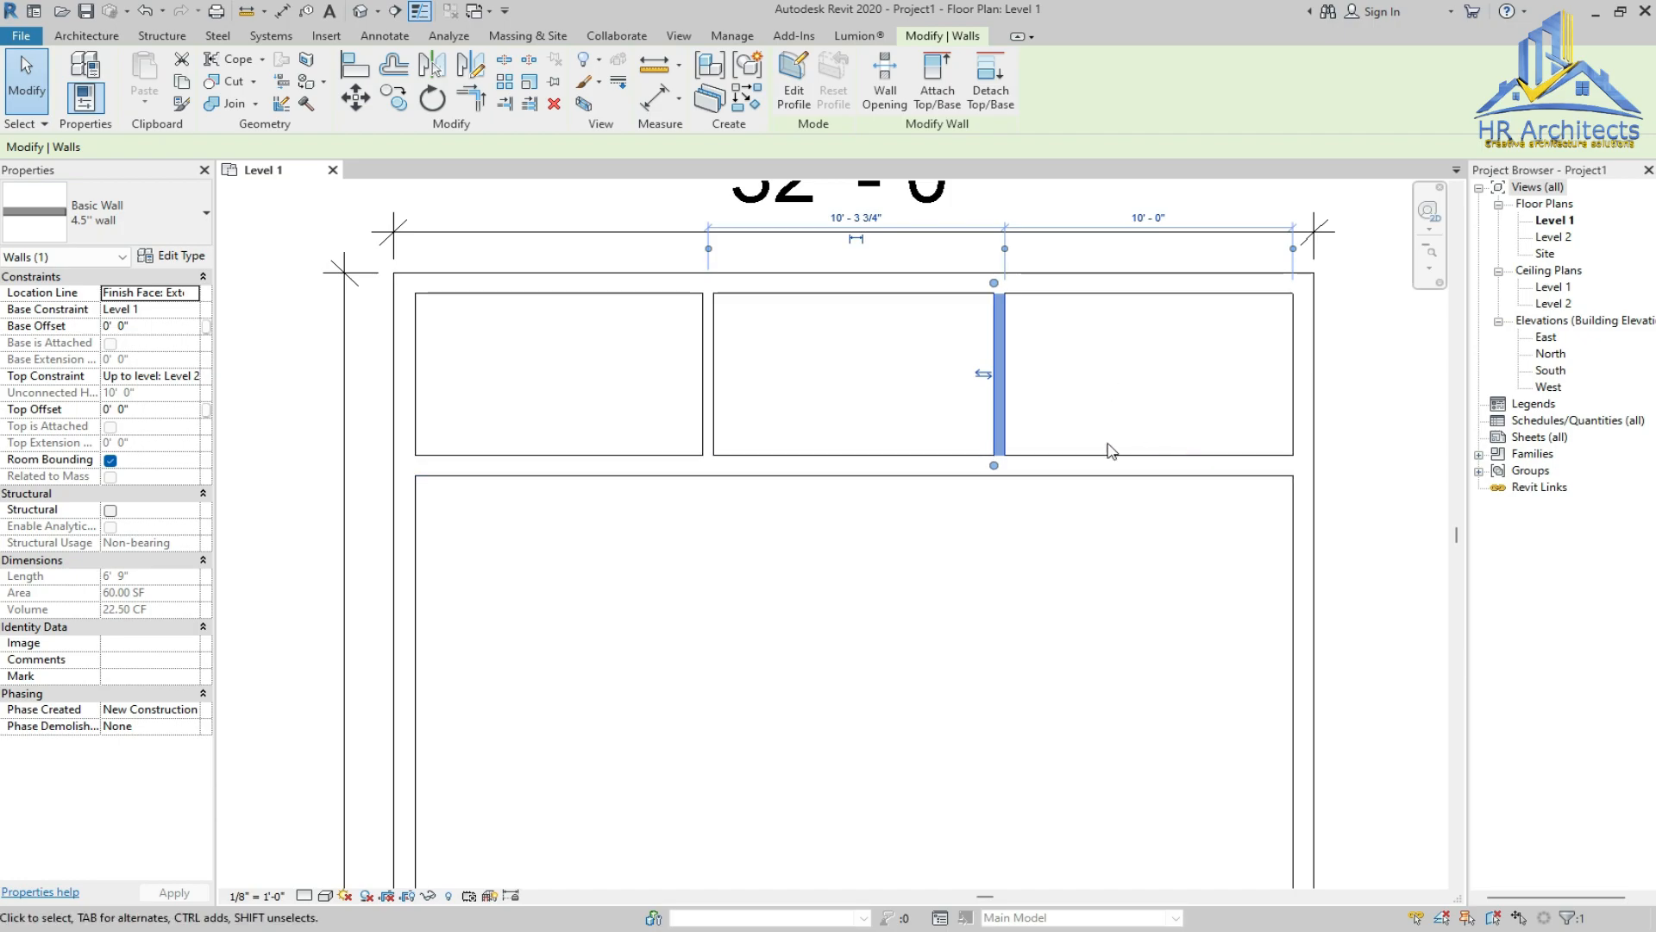
pyautogui.click(1039, 558)
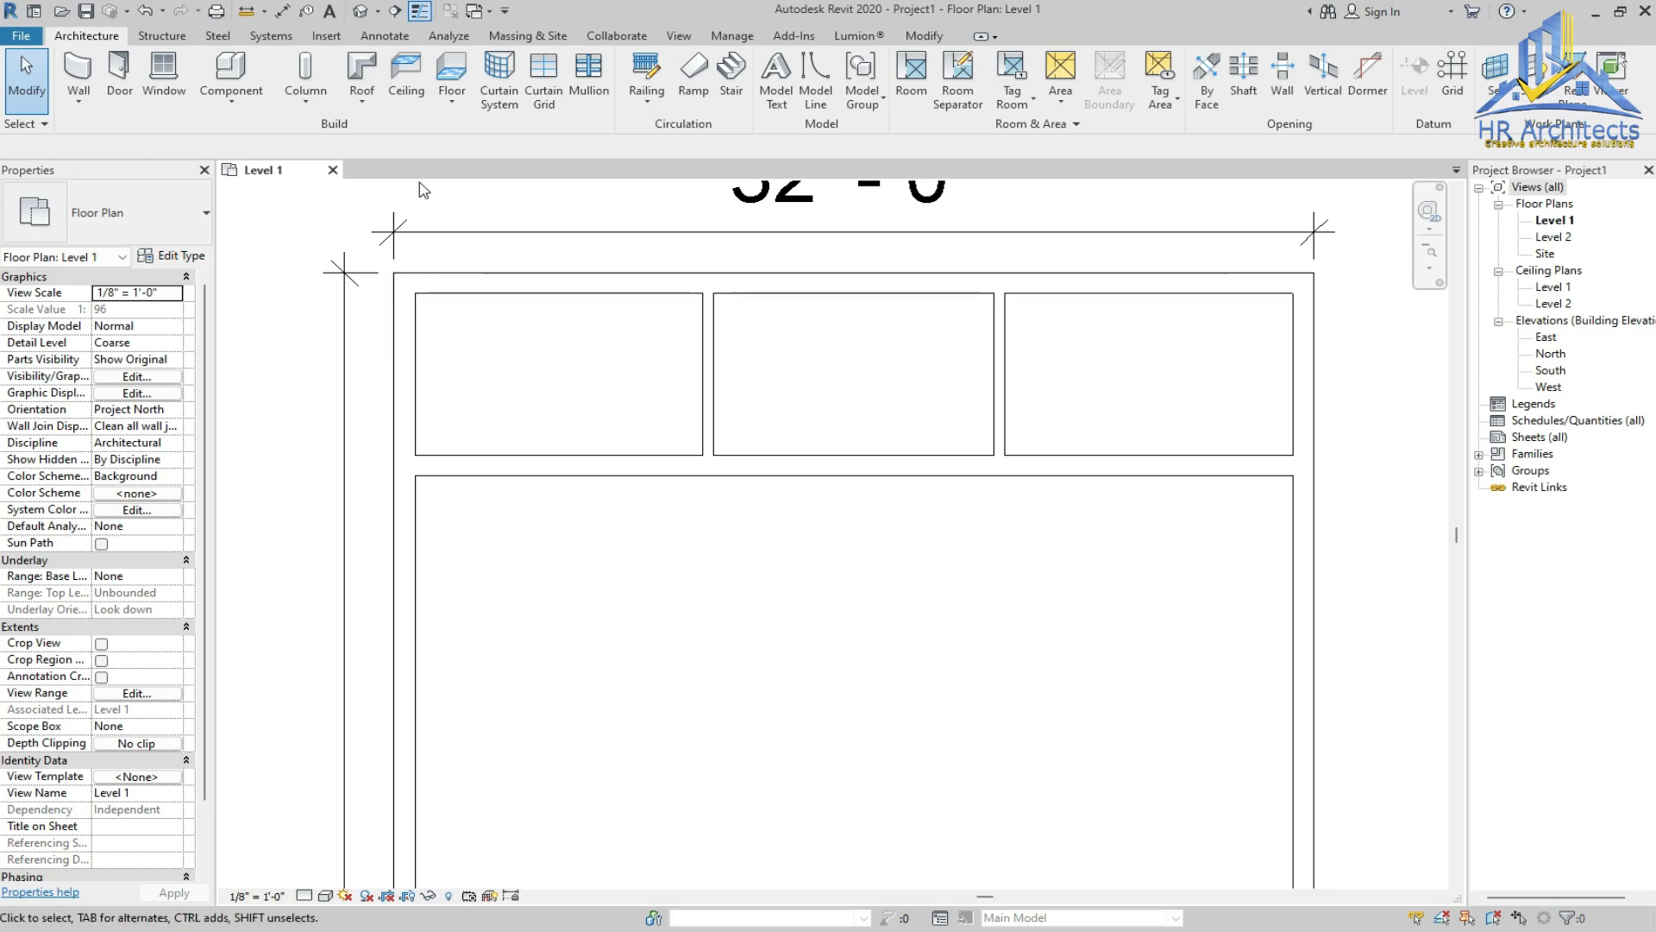
# Place an aligned dimension of the top-left room's clear width, between the top wall and the overall width dimension
pyautogui.click(282, 10)
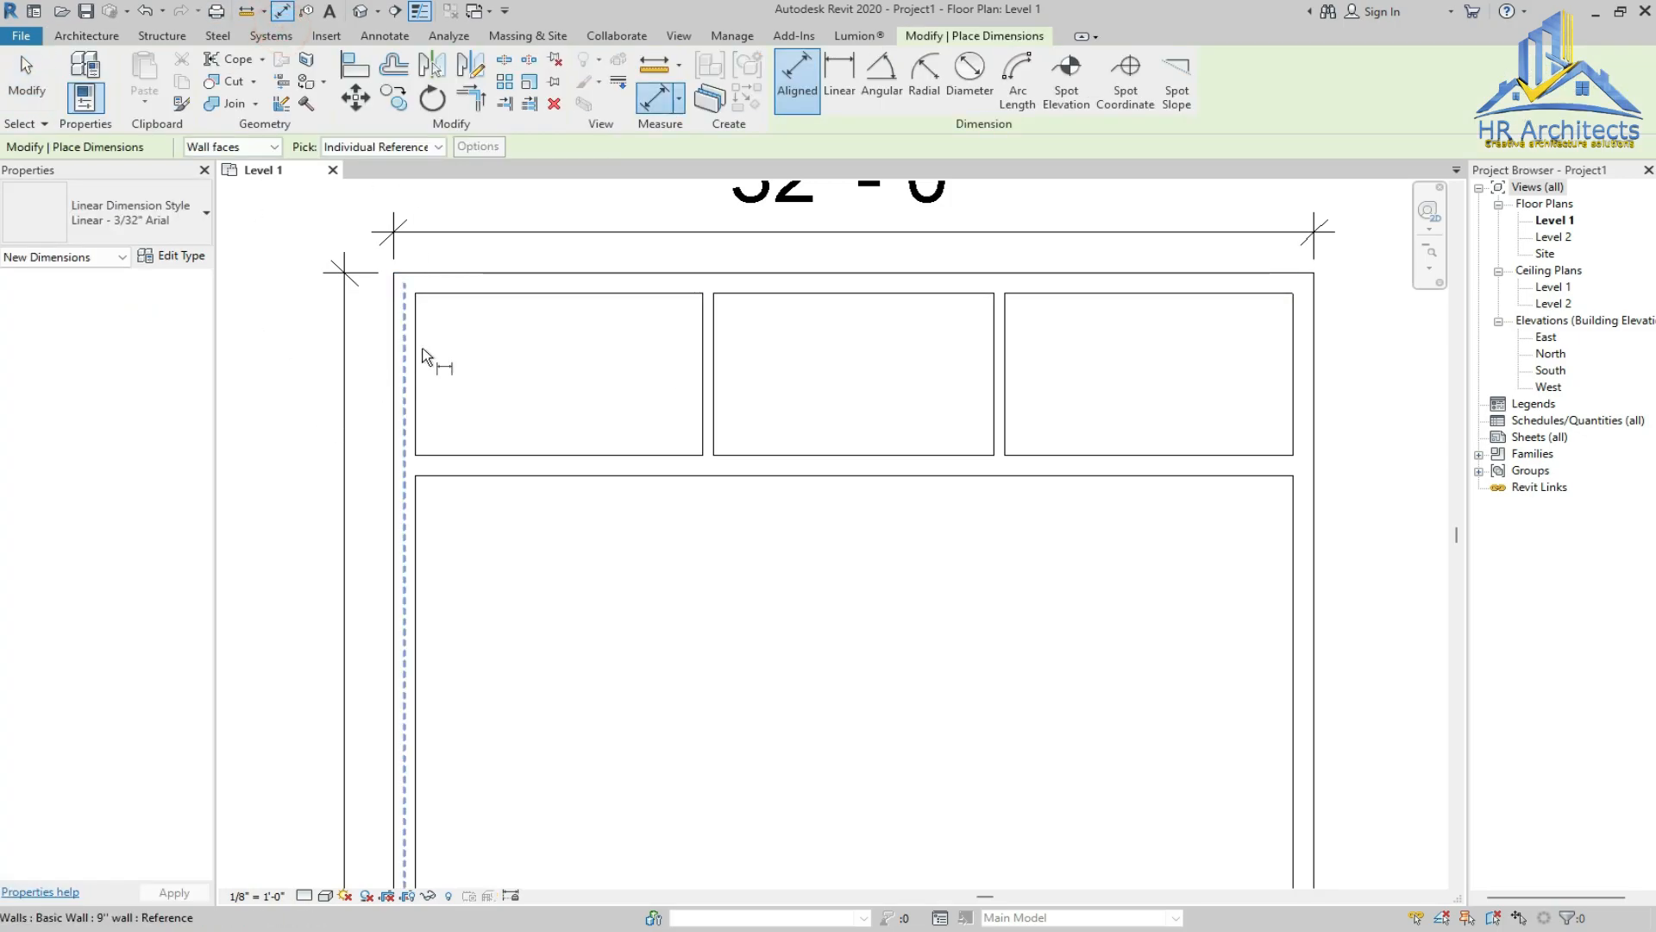
pyautogui.click(419, 323)
pyautogui.click(704, 338)
pyautogui.scroll(-1, 589, 342)
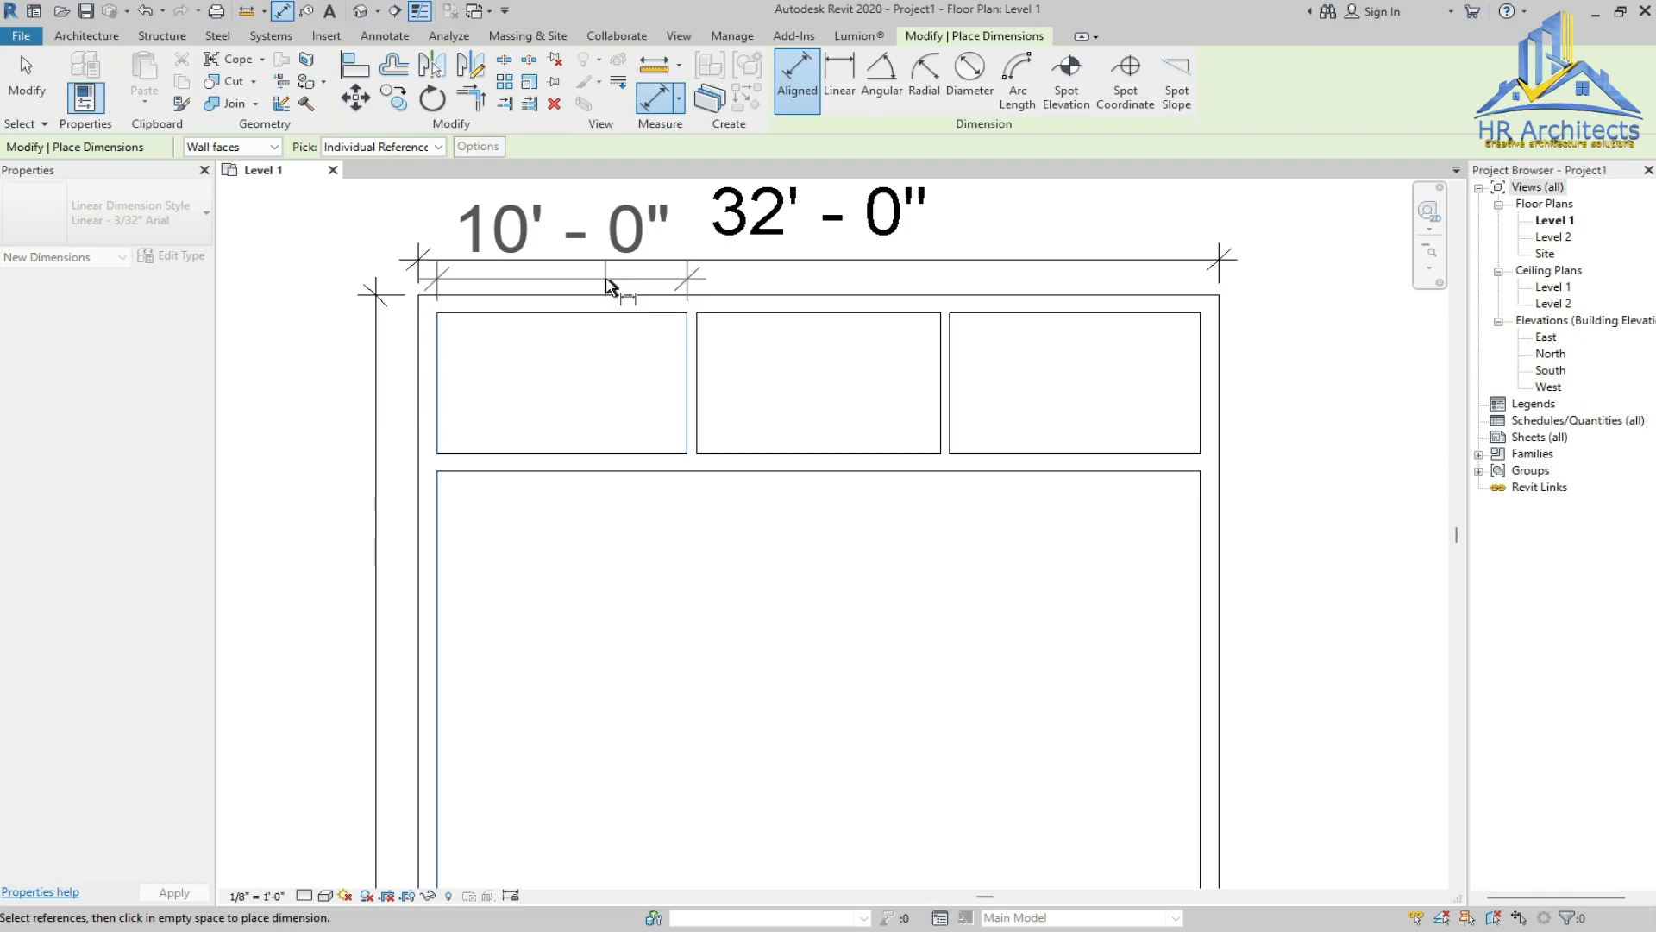
pyautogui.click(571, 282)
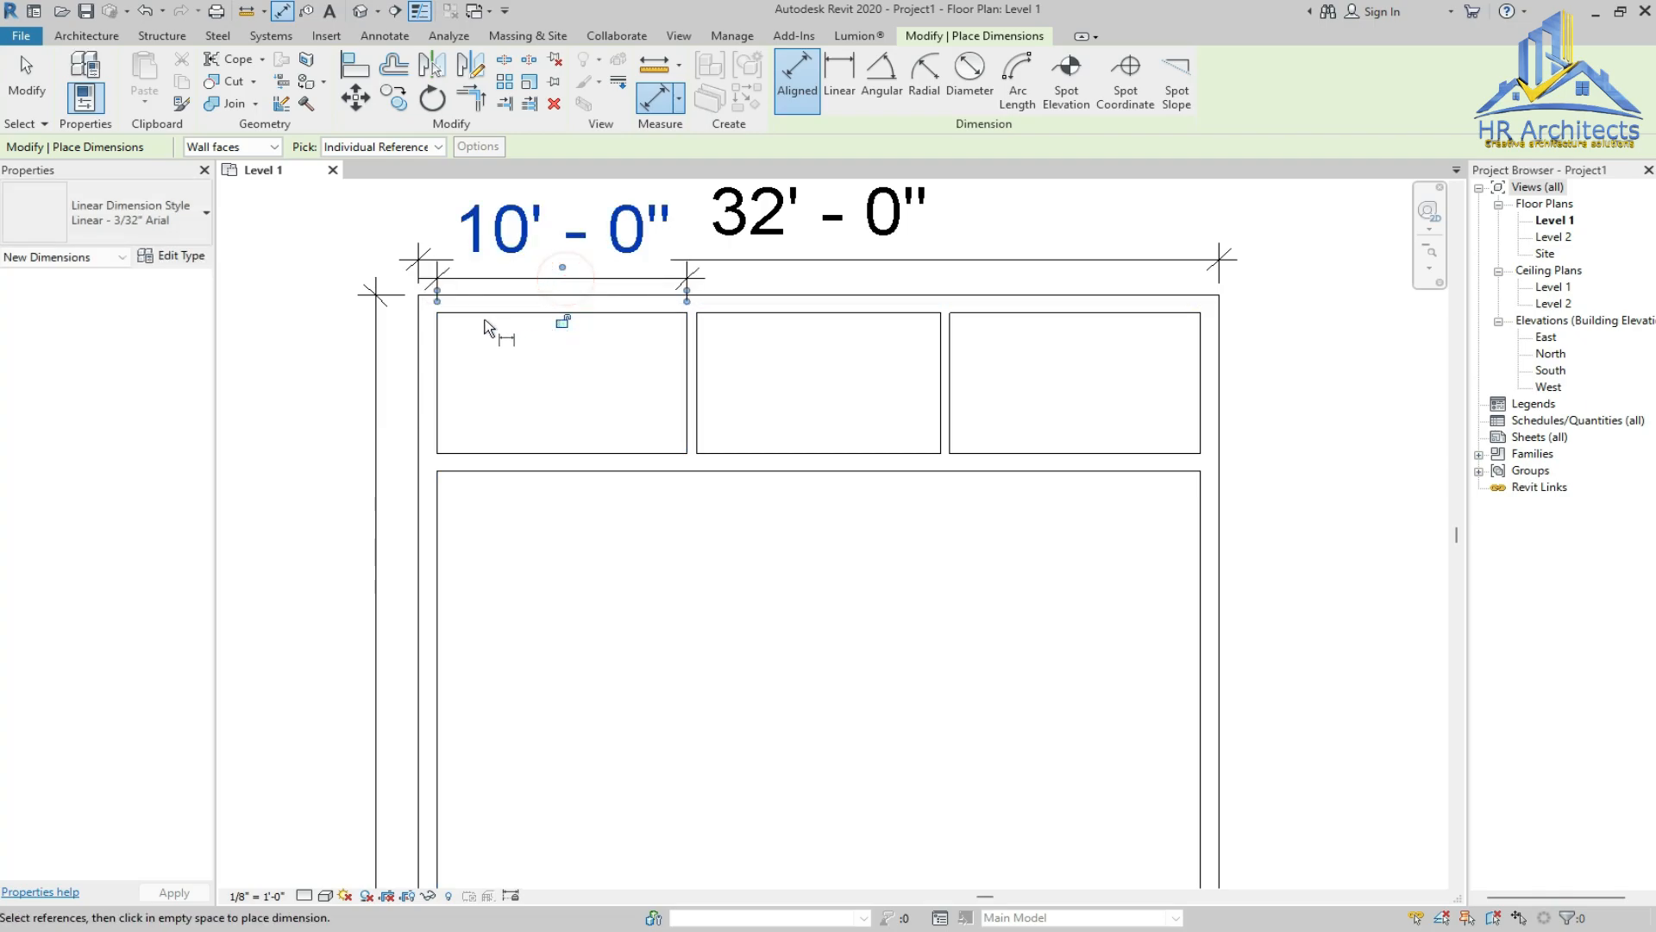
# Dimension the top-left room's clear depth between its horizontal wall faces, placing the dimension just outside the left exterior wall
pyautogui.click(463, 455)
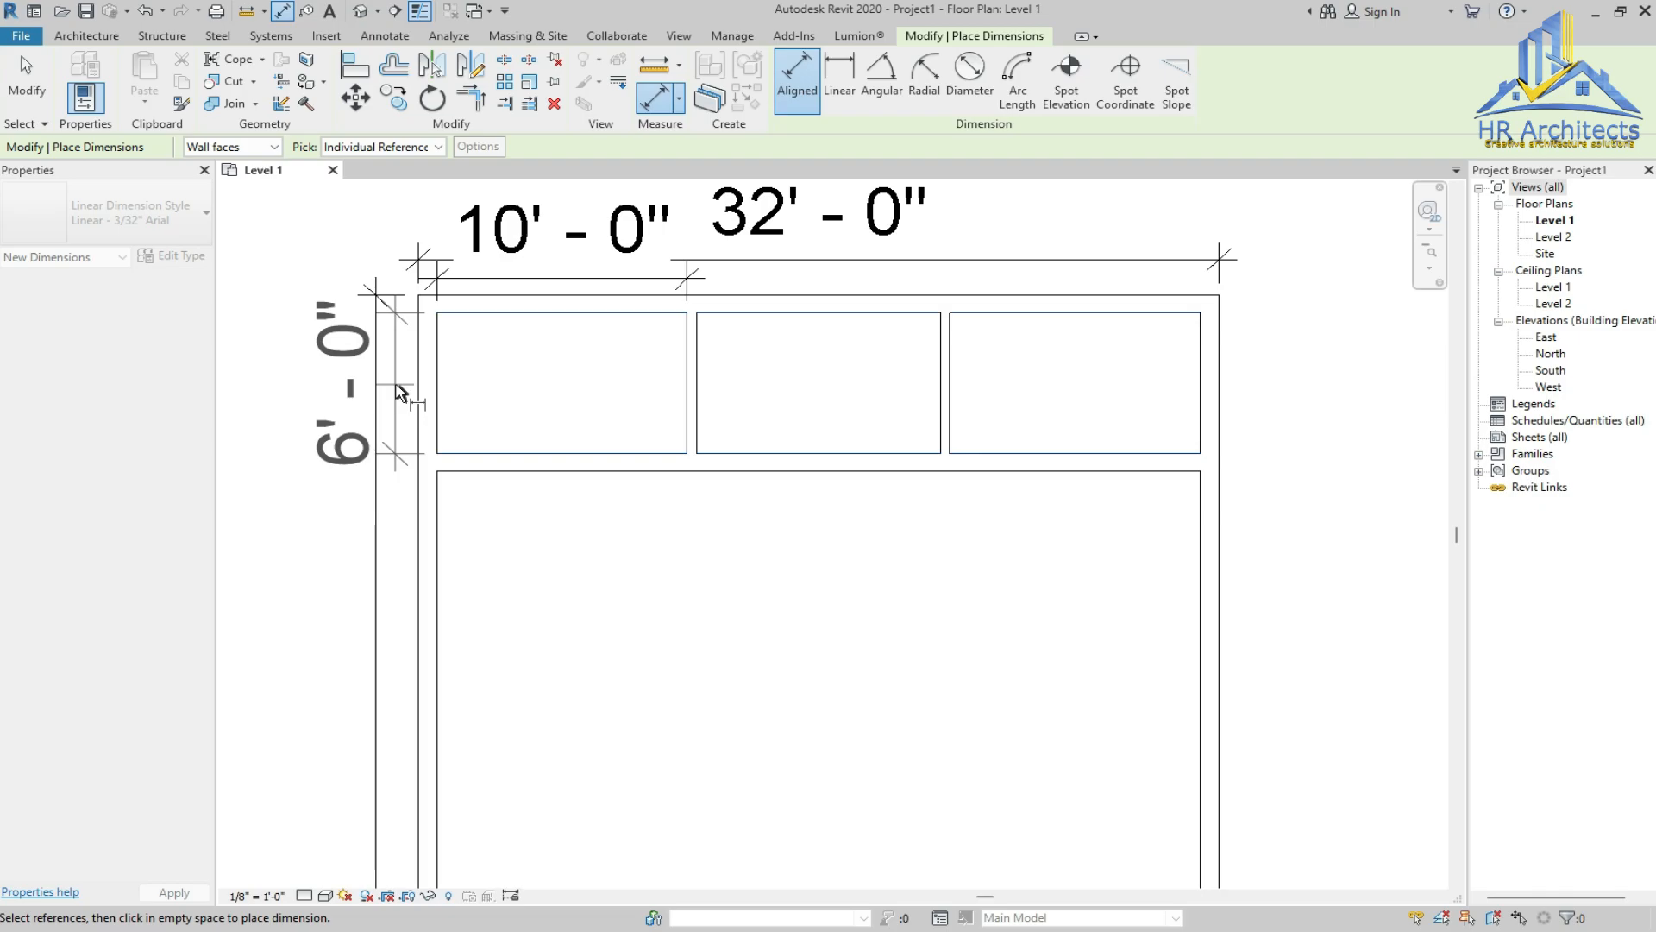
pyautogui.click(397, 392)
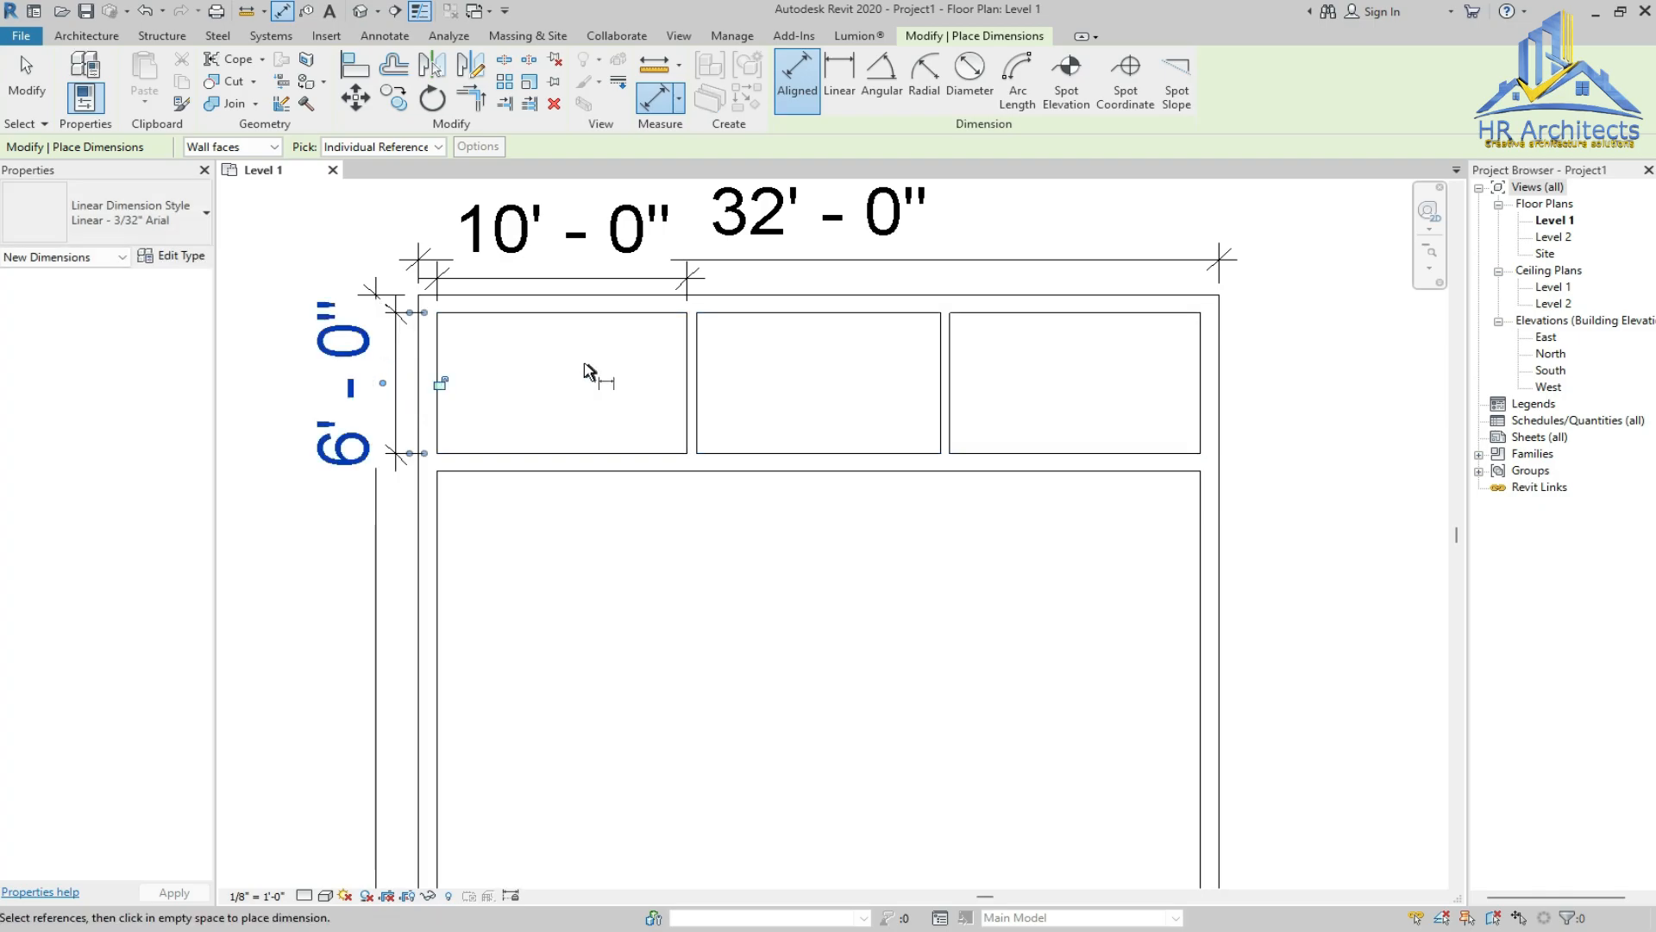
pyautogui.press('Escape')
pyautogui.press('Escape')
# Set the linear dimension style's text size to 1/6" and accept the type properties
pyautogui.click(530, 282)
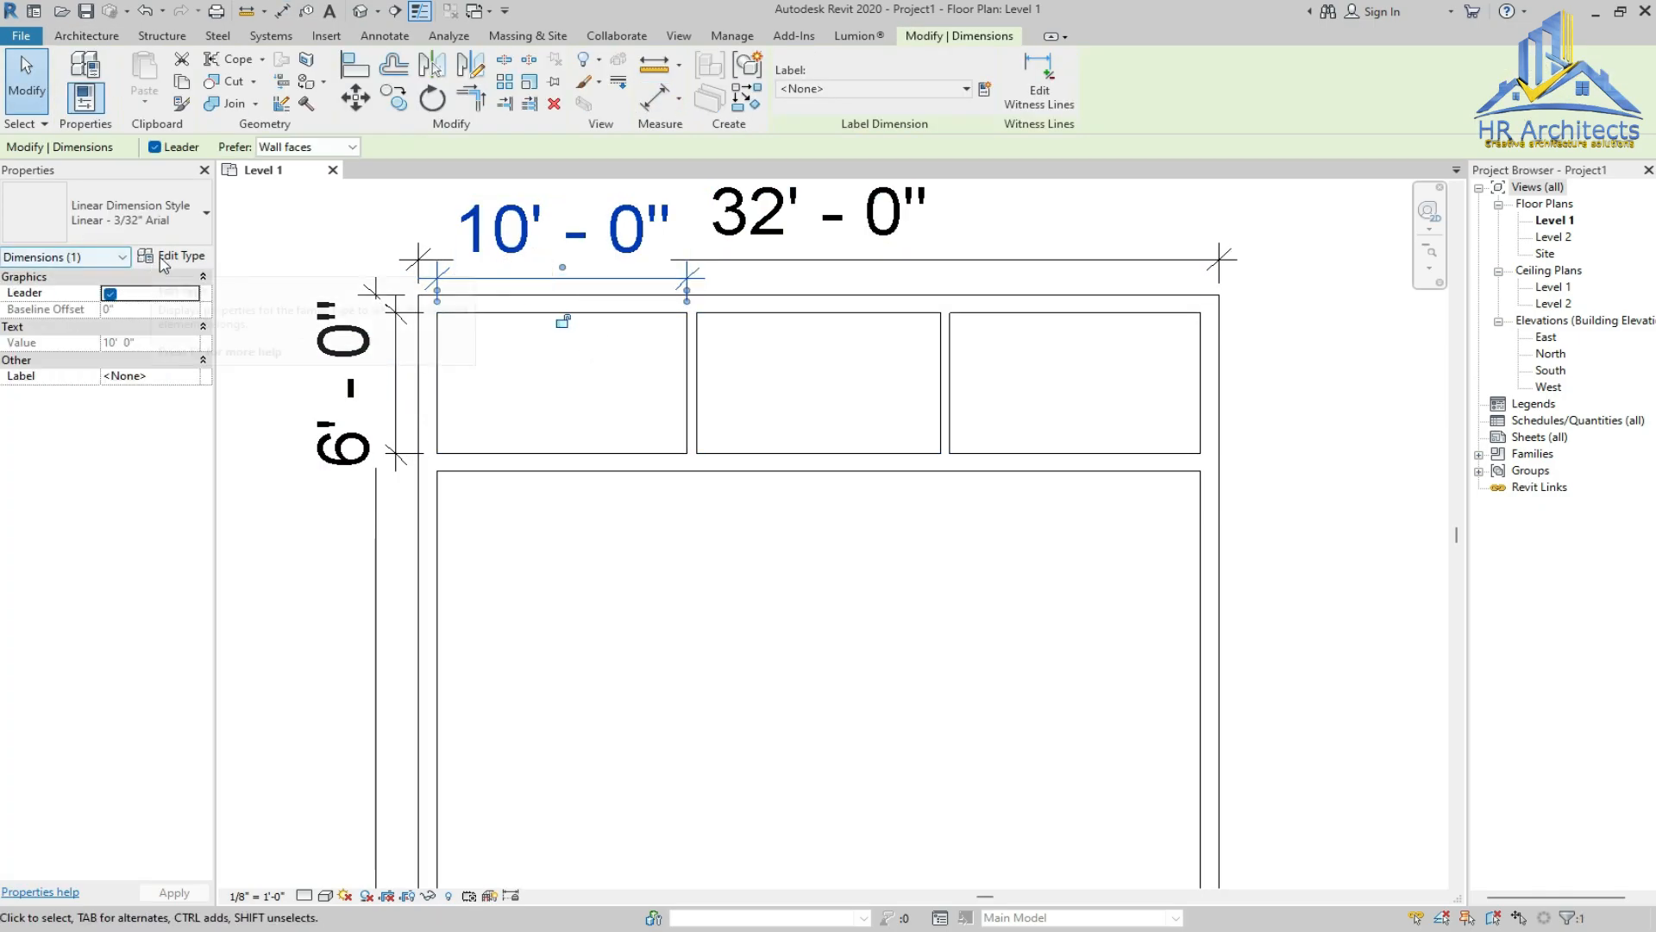
pyautogui.click(171, 255)
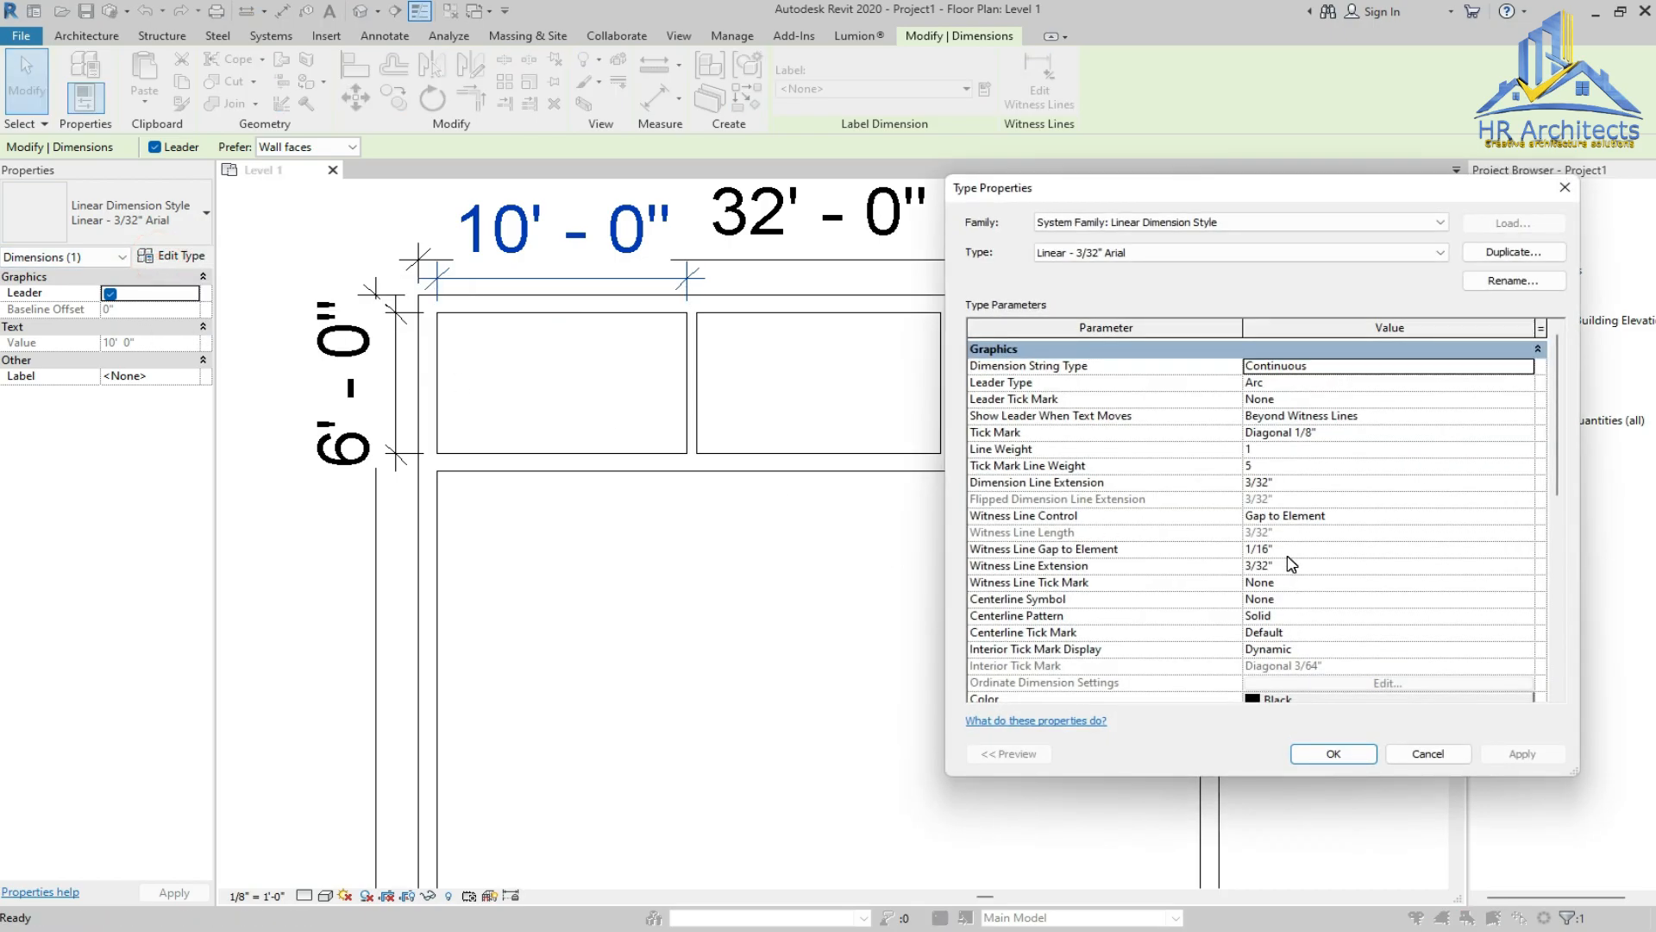
pyautogui.scroll(-5, 1294, 558)
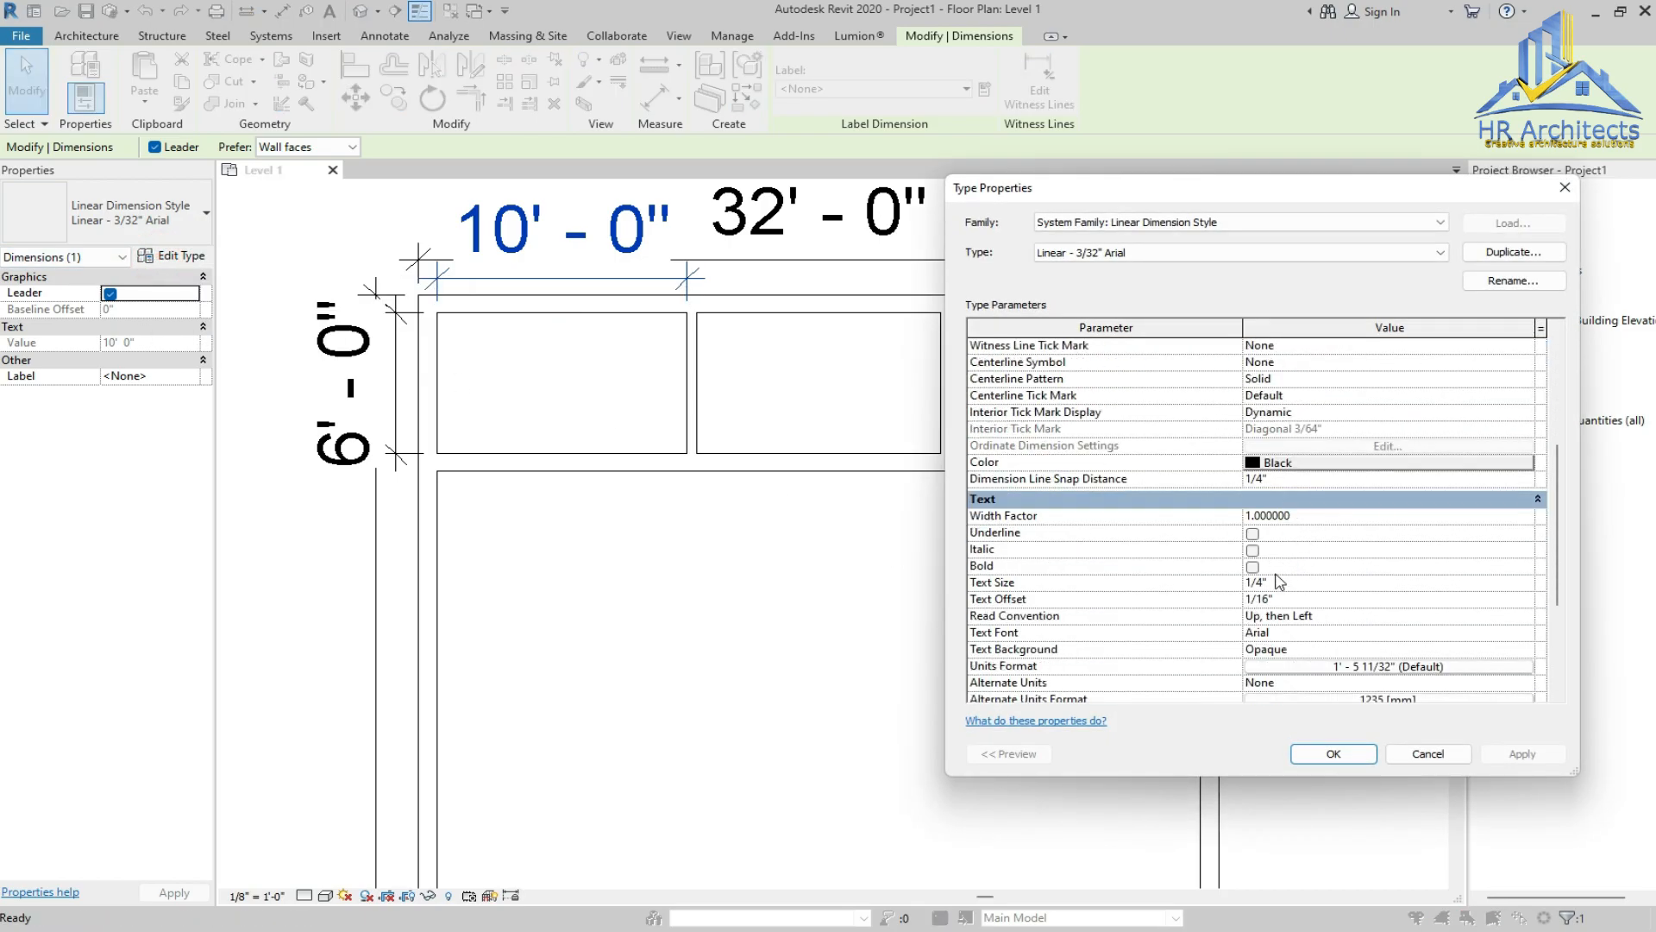
pyautogui.click(1285, 584)
pyautogui.write('1/6"')
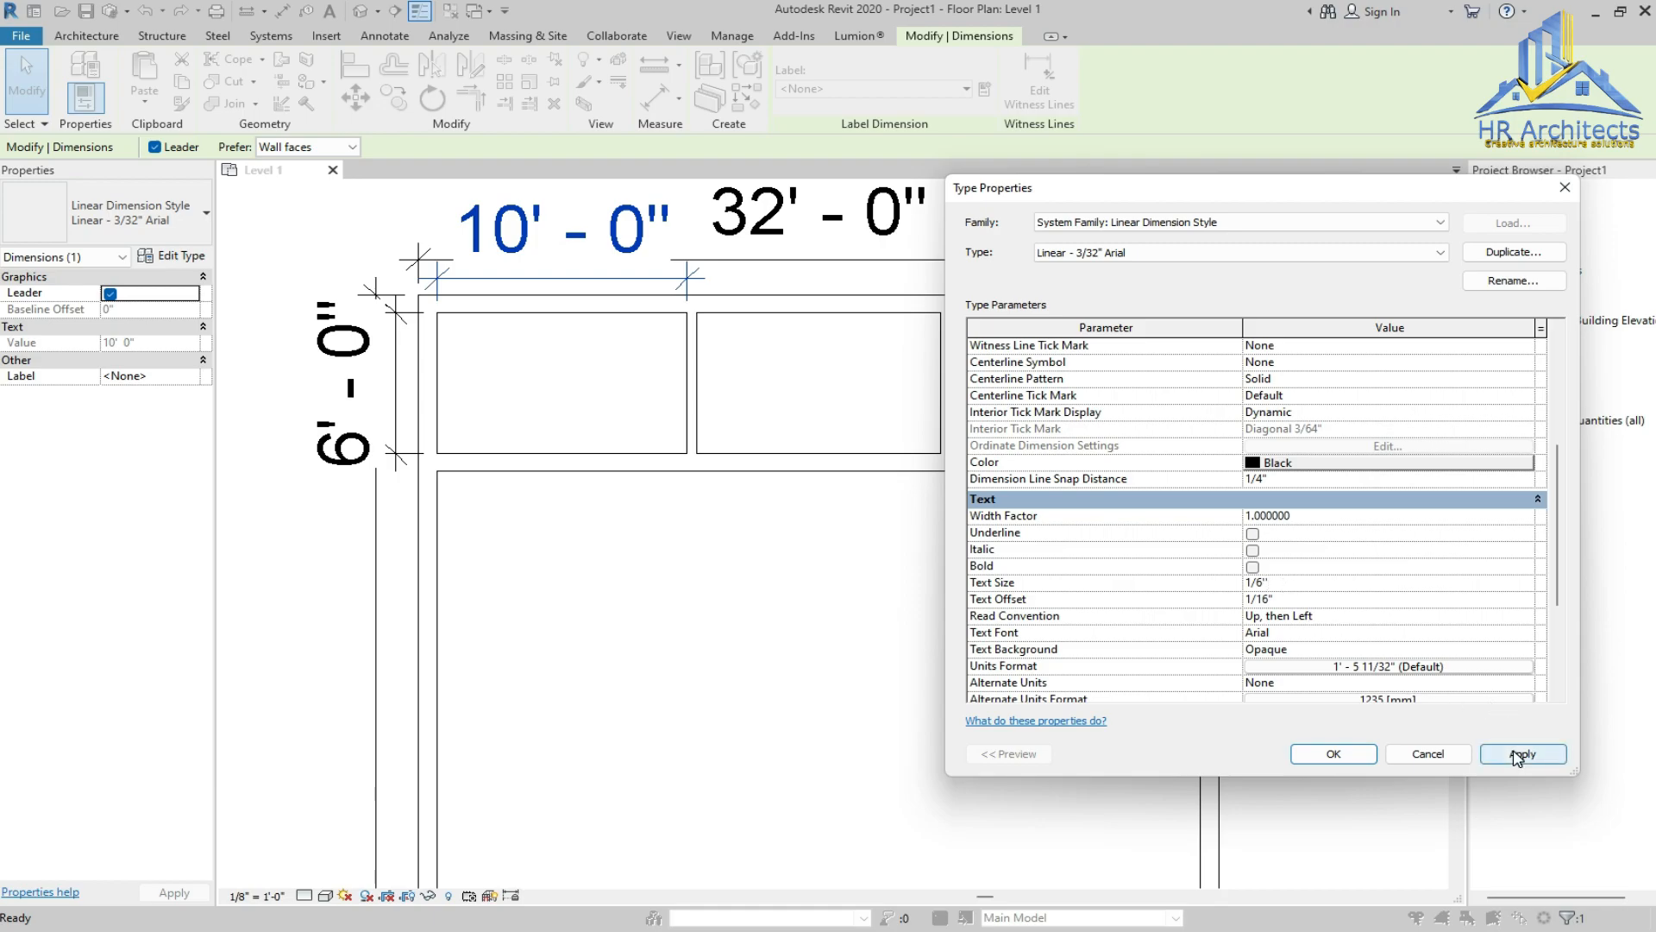
pyautogui.click(1518, 755)
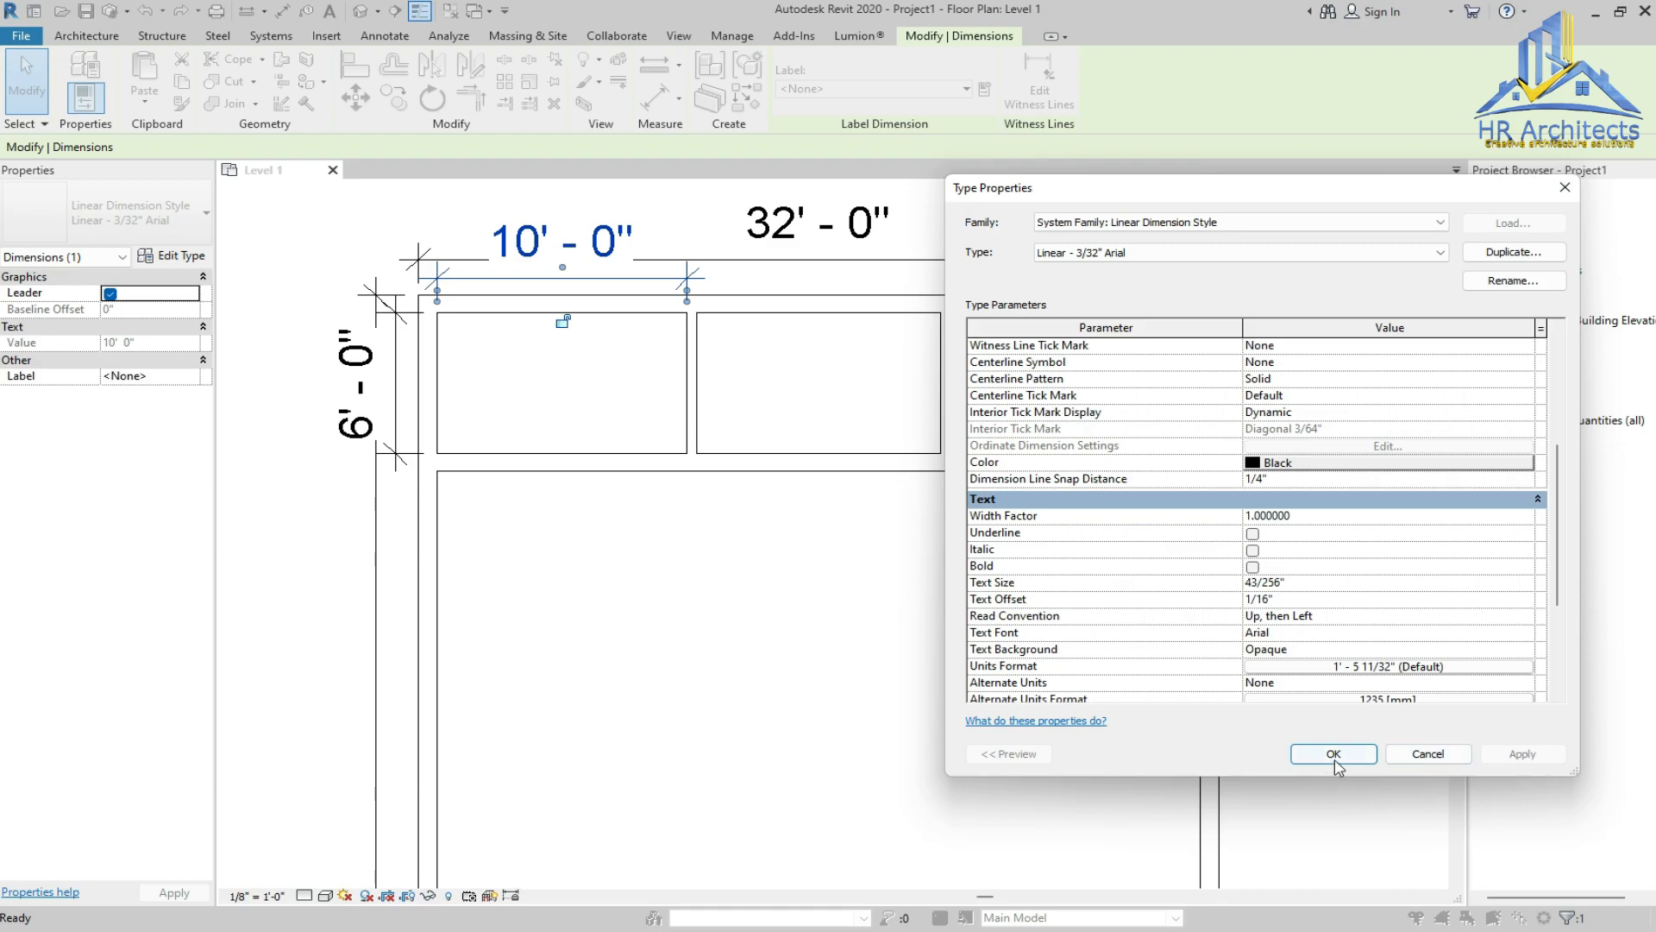
pyautogui.click(1334, 753)
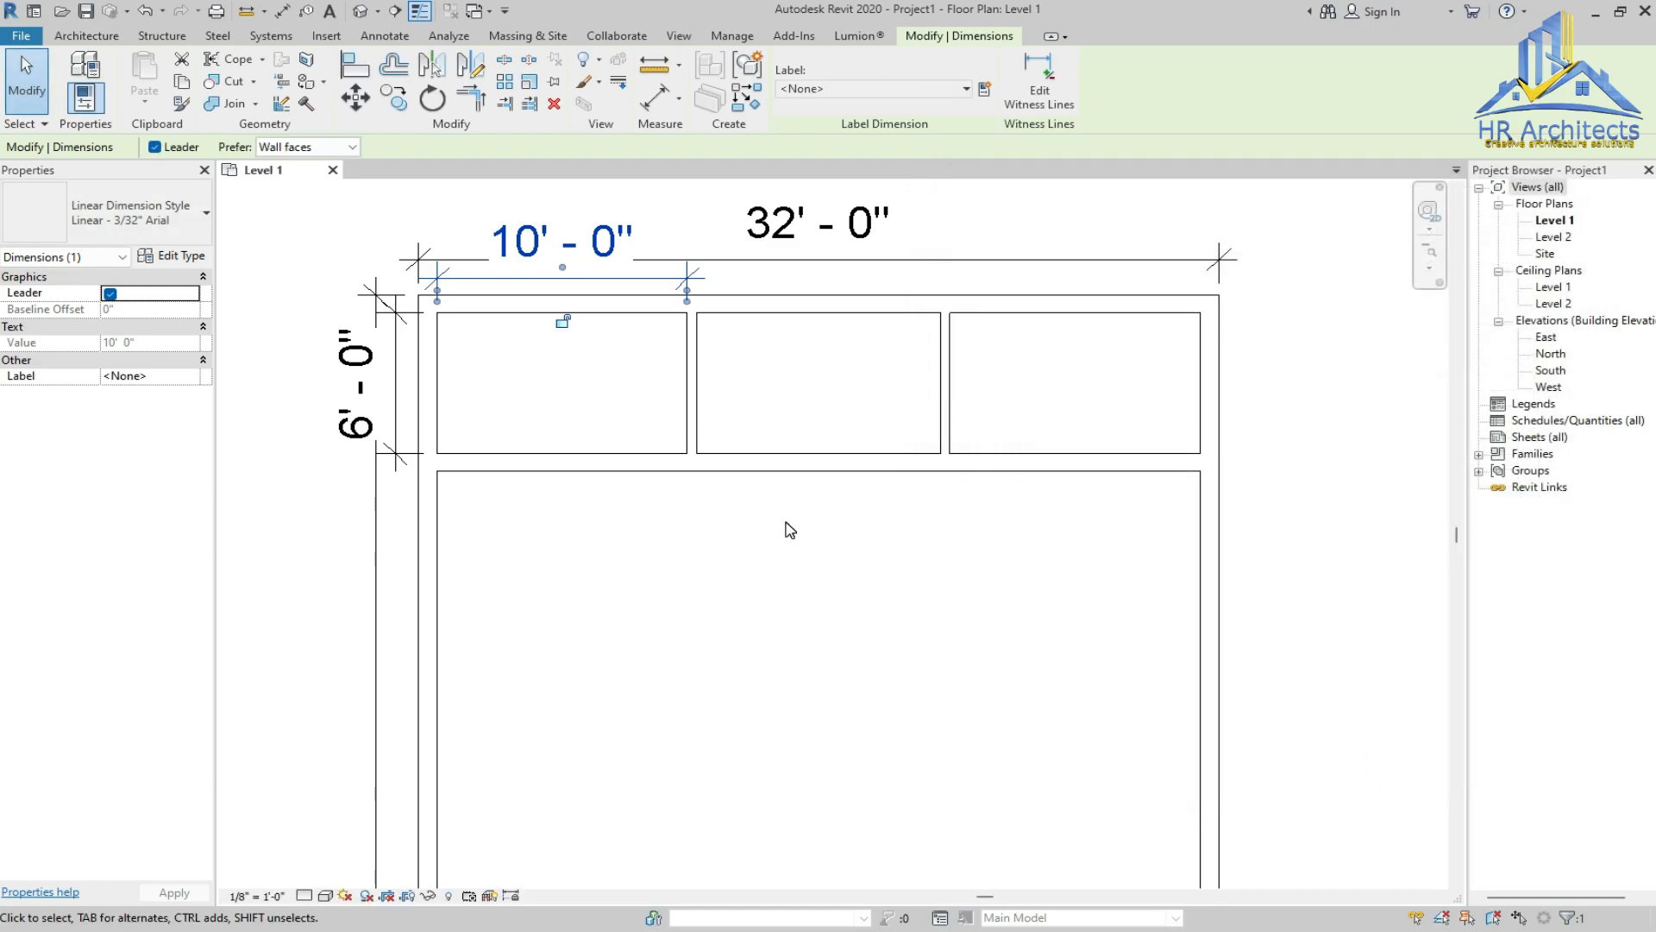
pyautogui.click(790, 530)
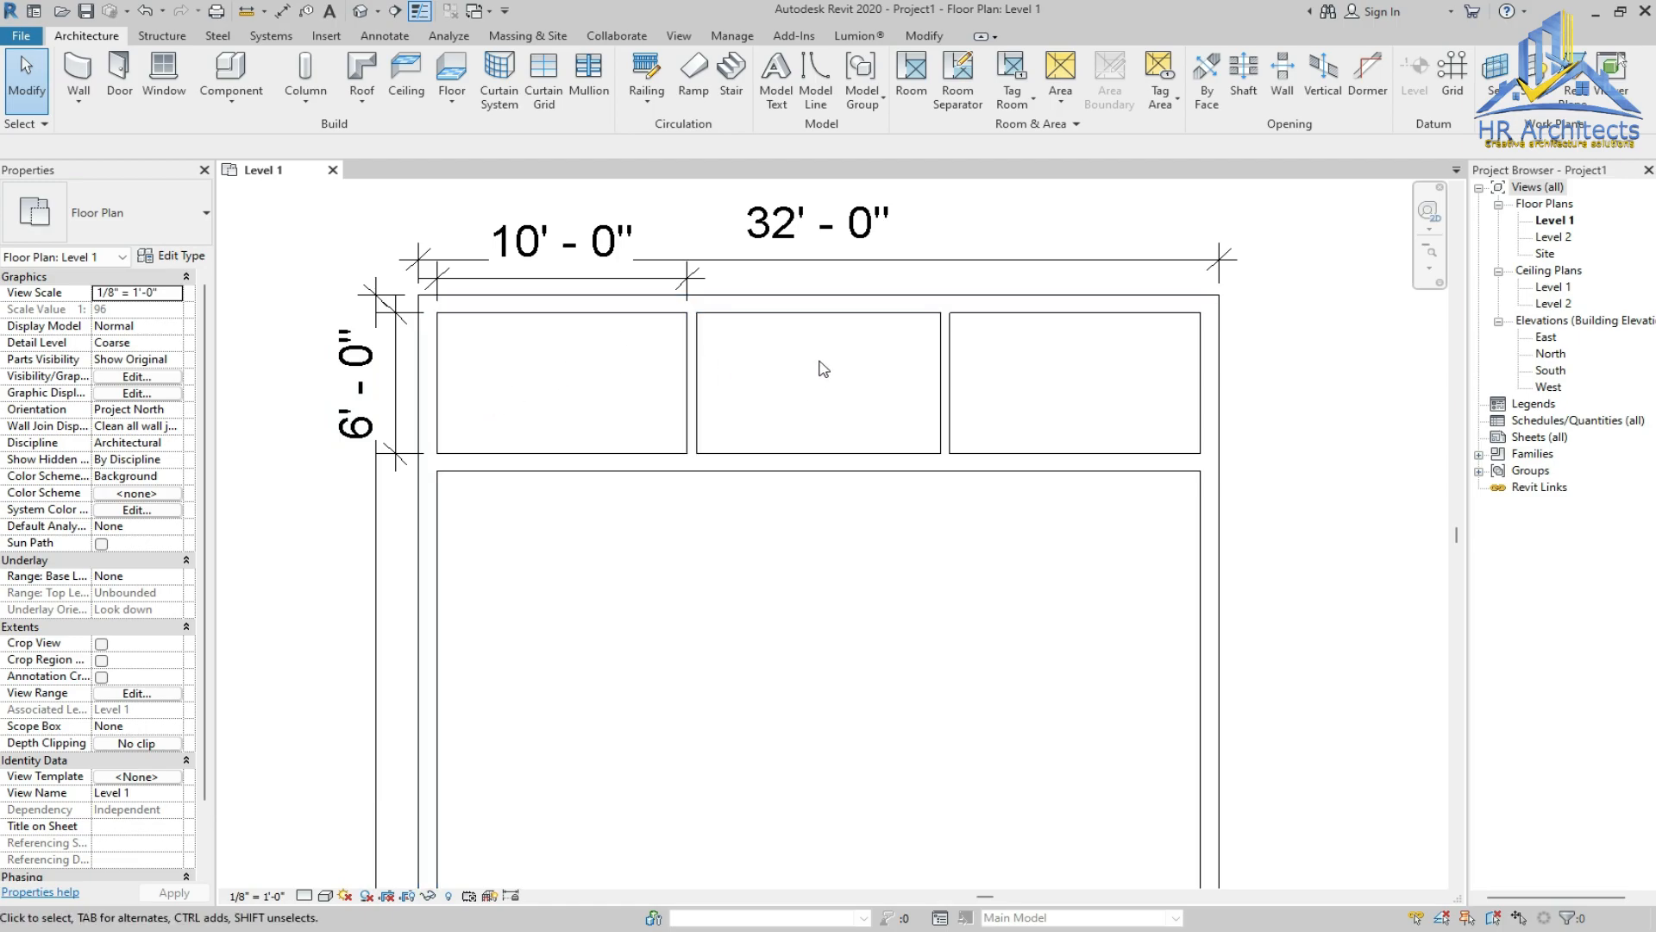
# Dimension the top-right room's clear width in line with the top-left room's width dimension, using the same dimension style
pyautogui.click(398, 380)
pyautogui.click(739, 100)
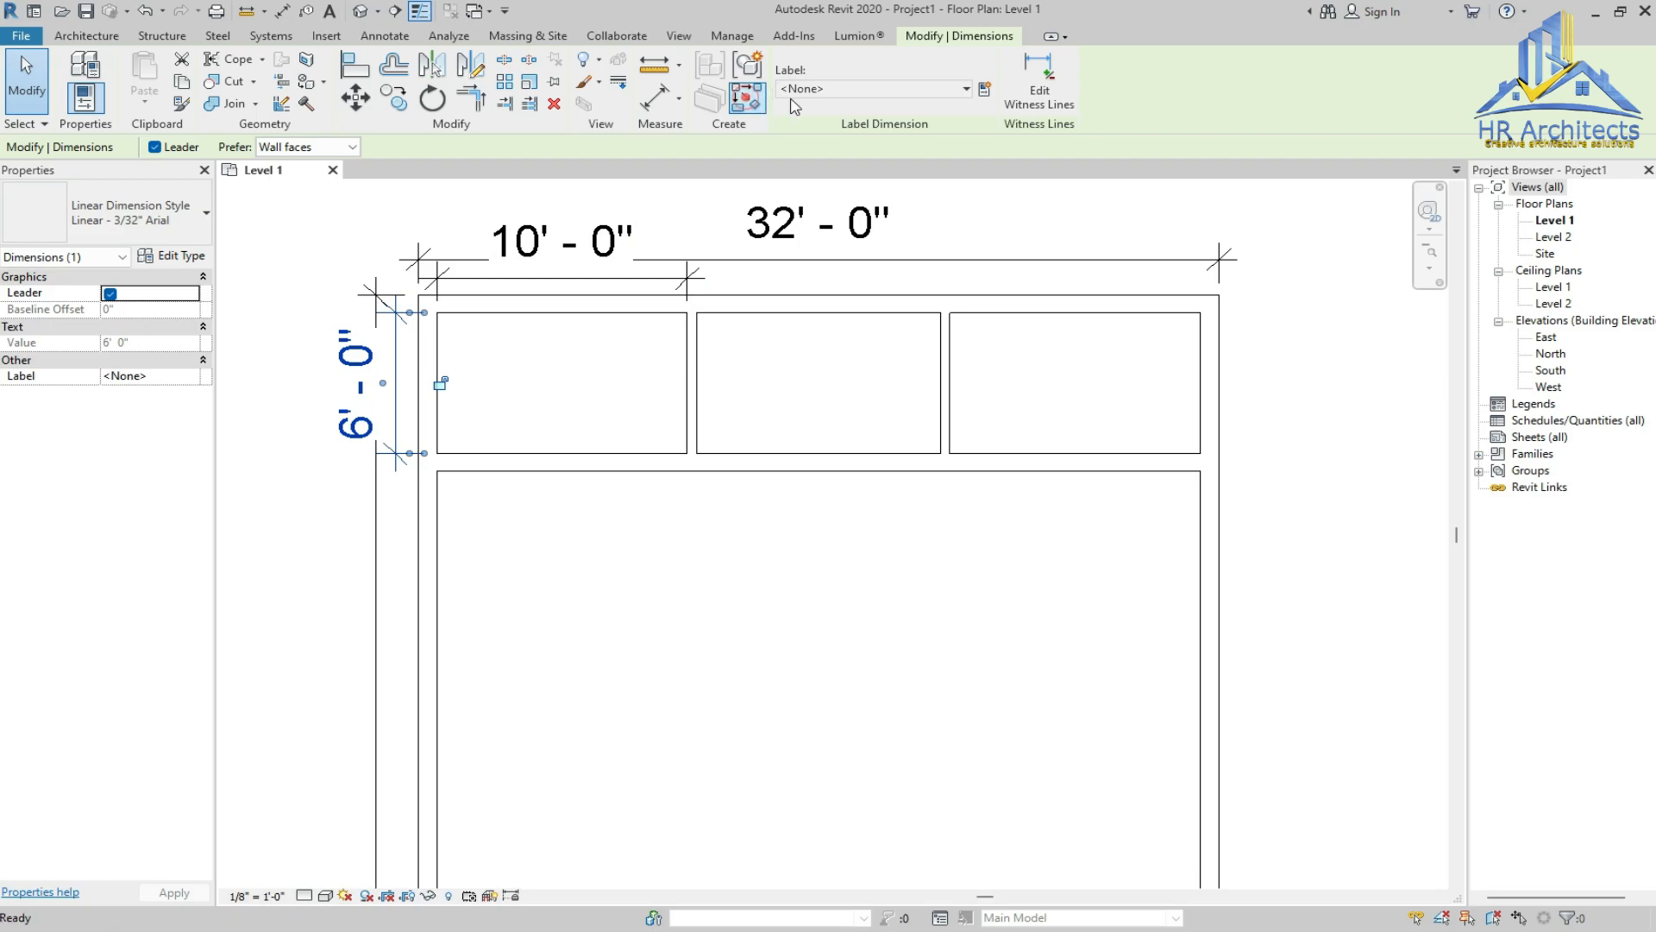
pyautogui.click(1200, 344)
pyautogui.click(952, 369)
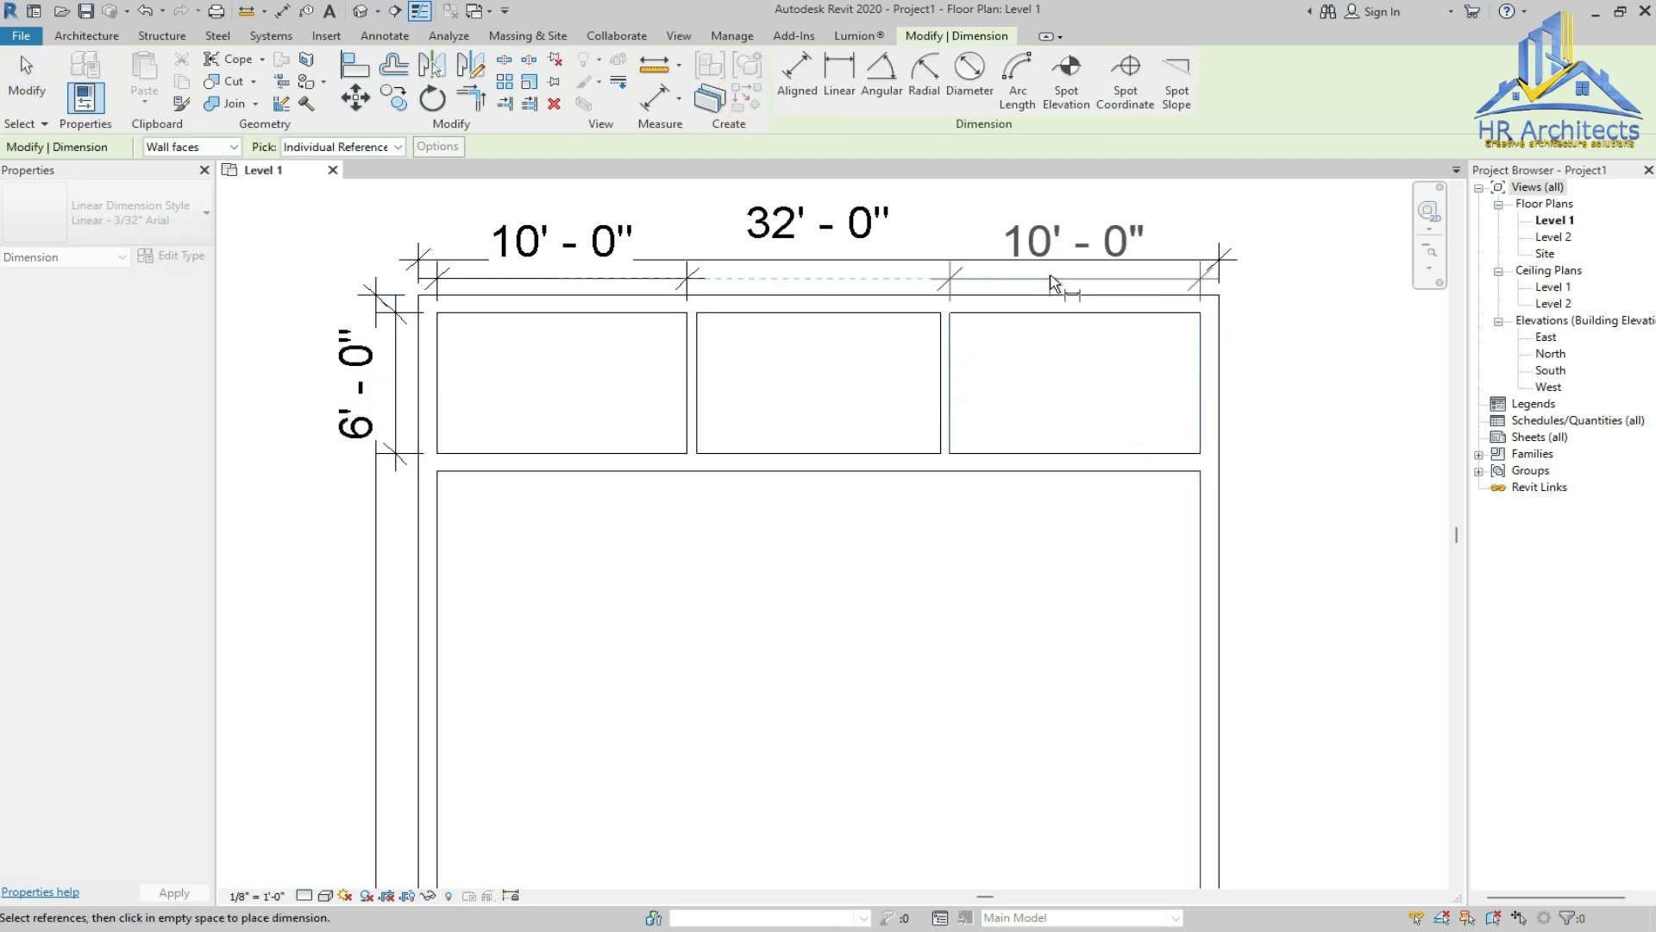
pyautogui.click(1051, 282)
# Dimension the top-right room's clear depth between its horizontal wall faces, placing the dimension outside the right exterior wall
pyautogui.click(1128, 308)
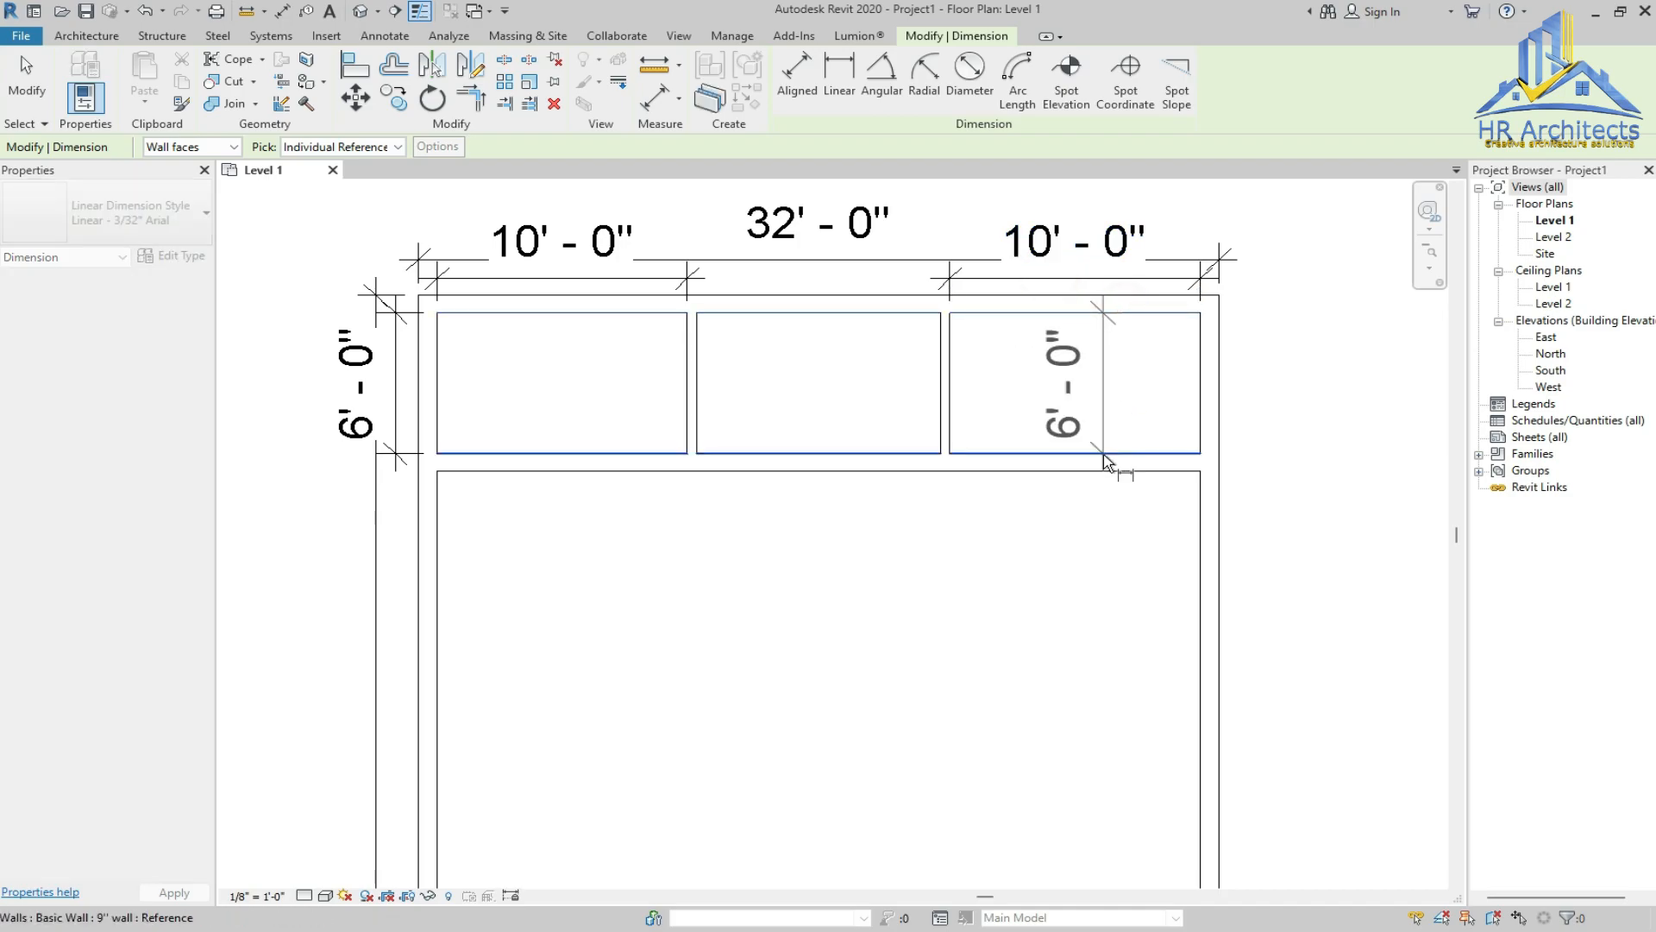
pyautogui.click(1285, 379)
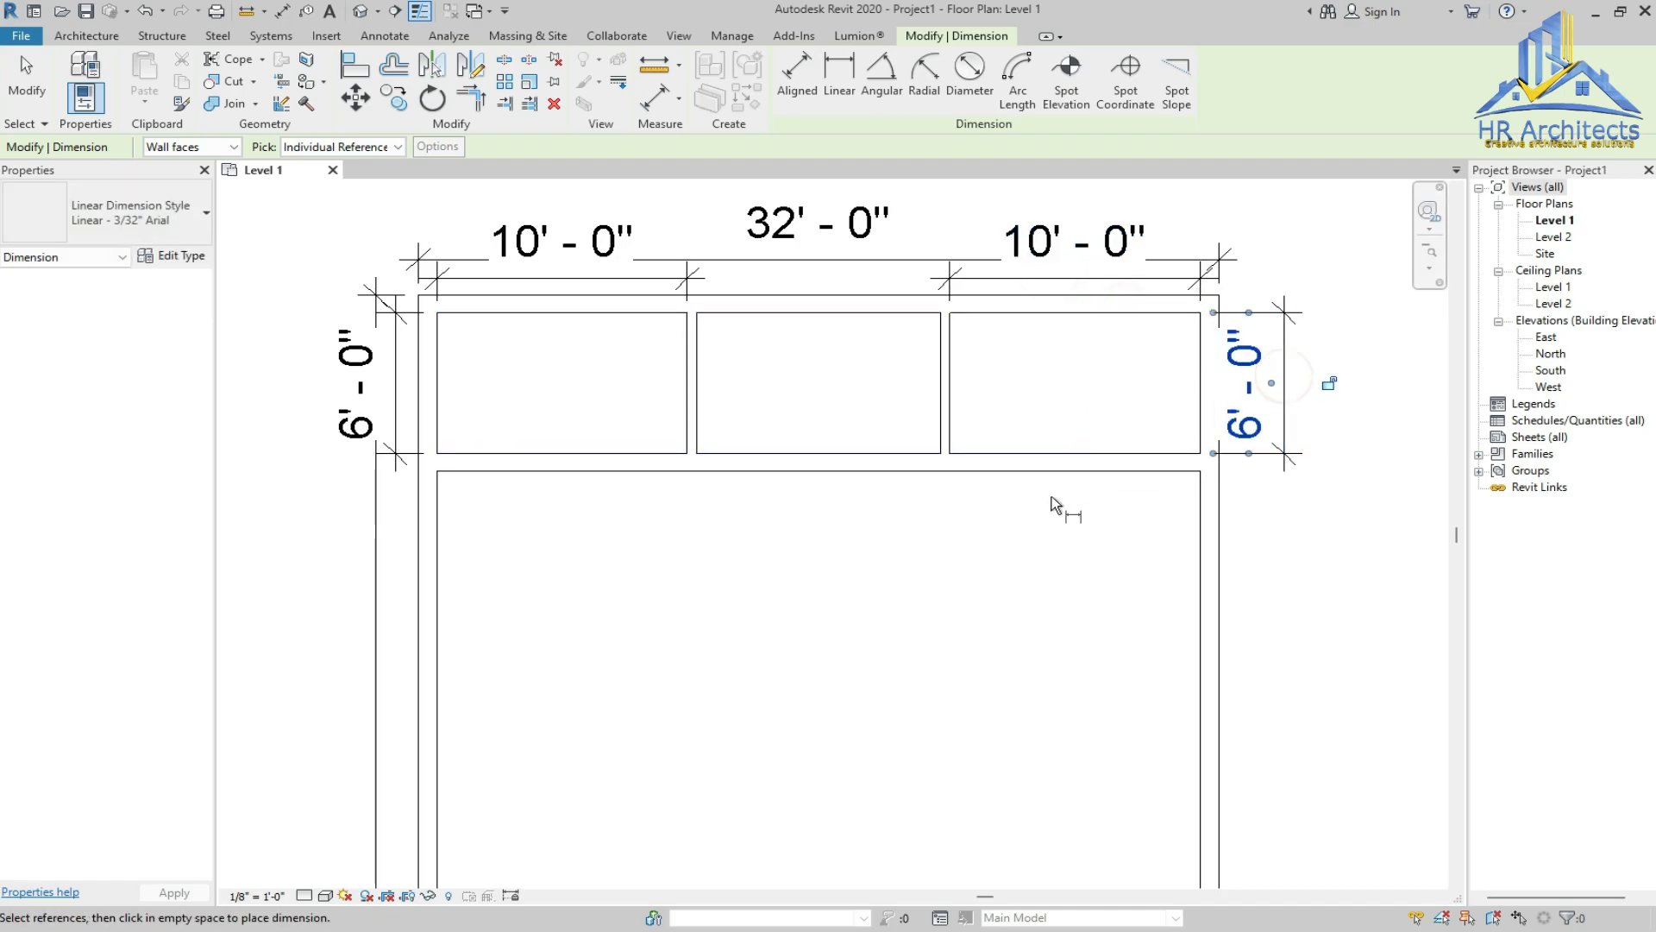
pyautogui.press('Escape')
pyautogui.press('Escape')
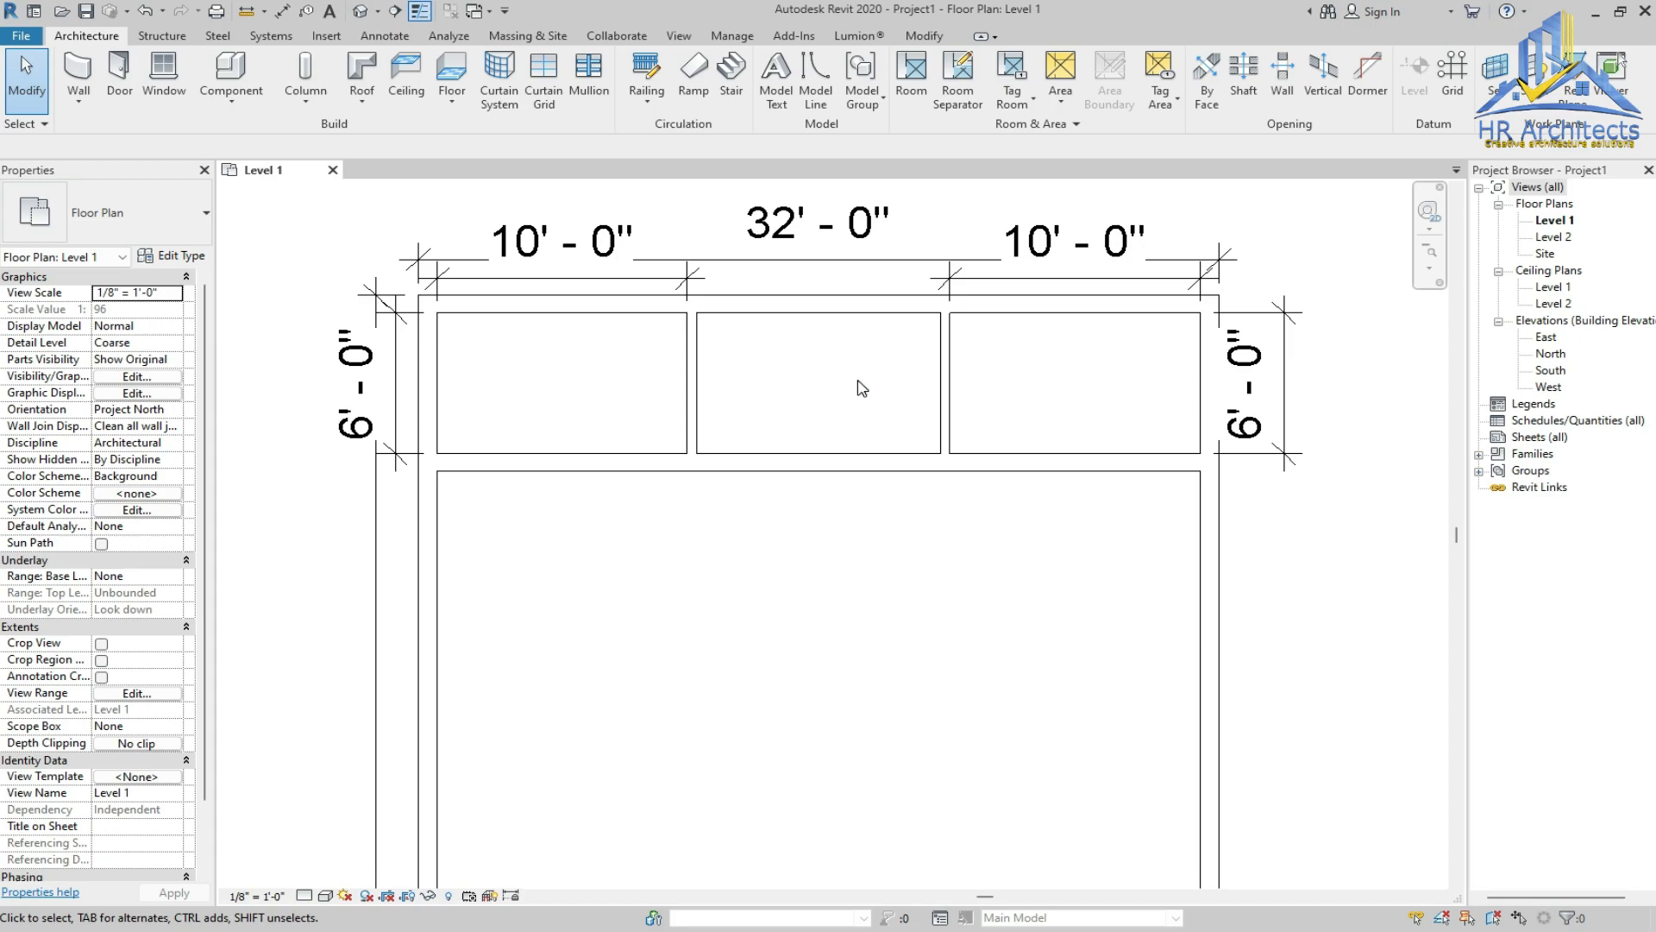
pyautogui.scroll(-2, 743, 359)
pyautogui.scroll(1, 768, 552)
pyautogui.scroll(-1, 734, 546)
pyautogui.scroll(2, 734, 553)
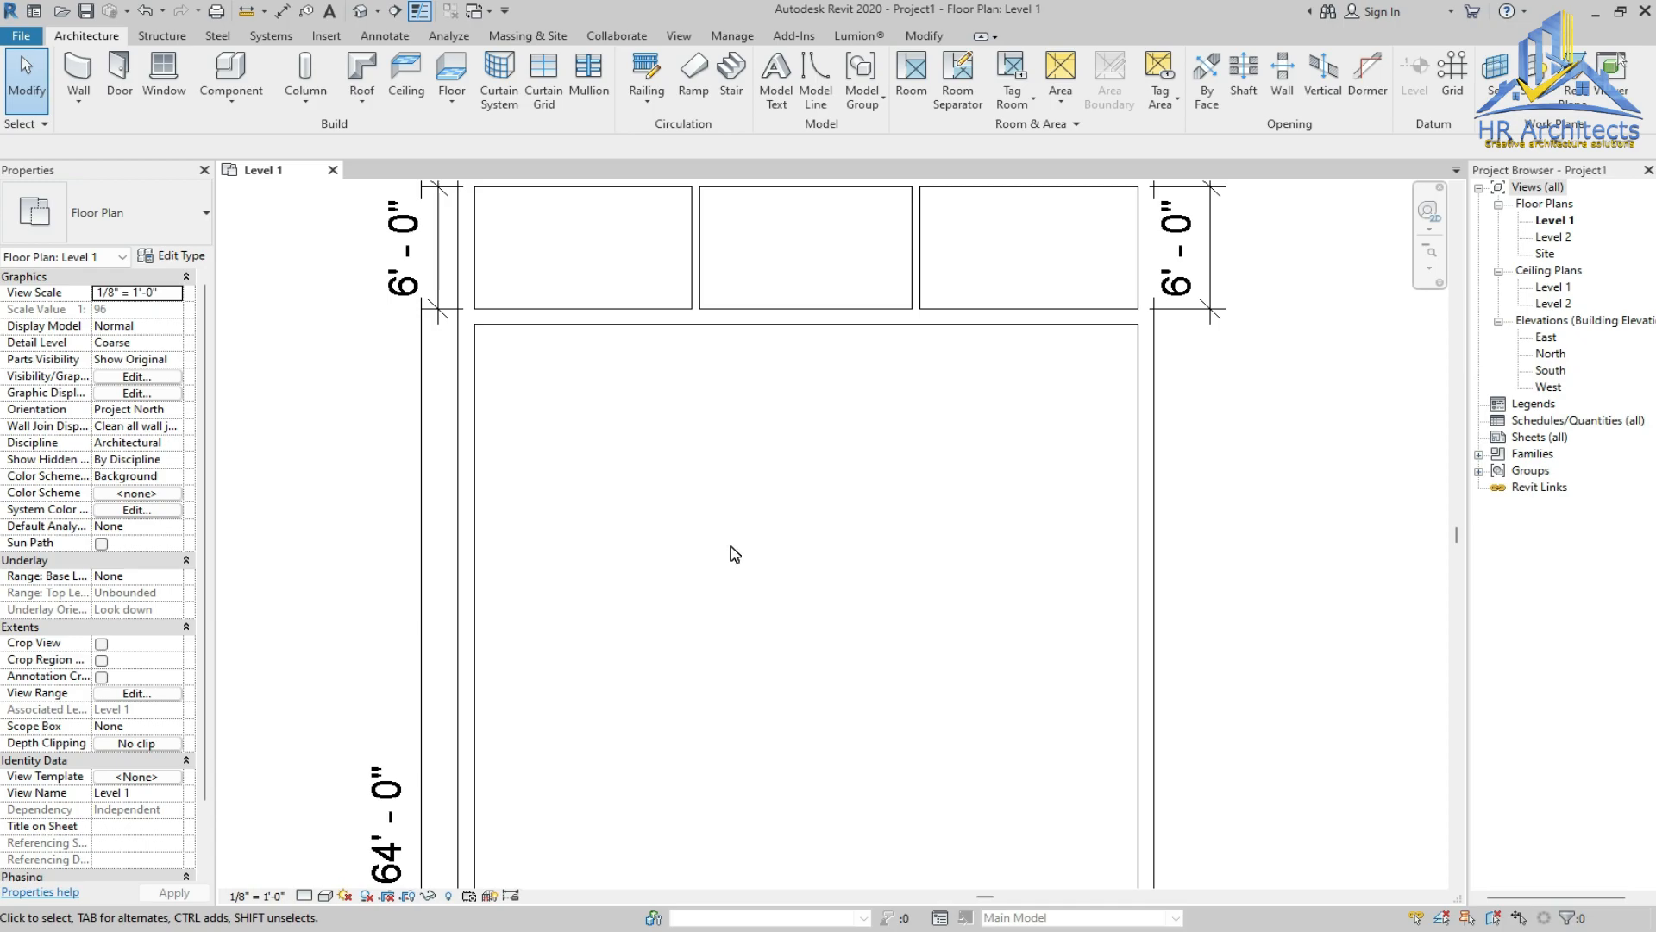
# Save the project to the Desktop as a Revit project file named Project1
pyautogui.hotkey('ctrl', 's')
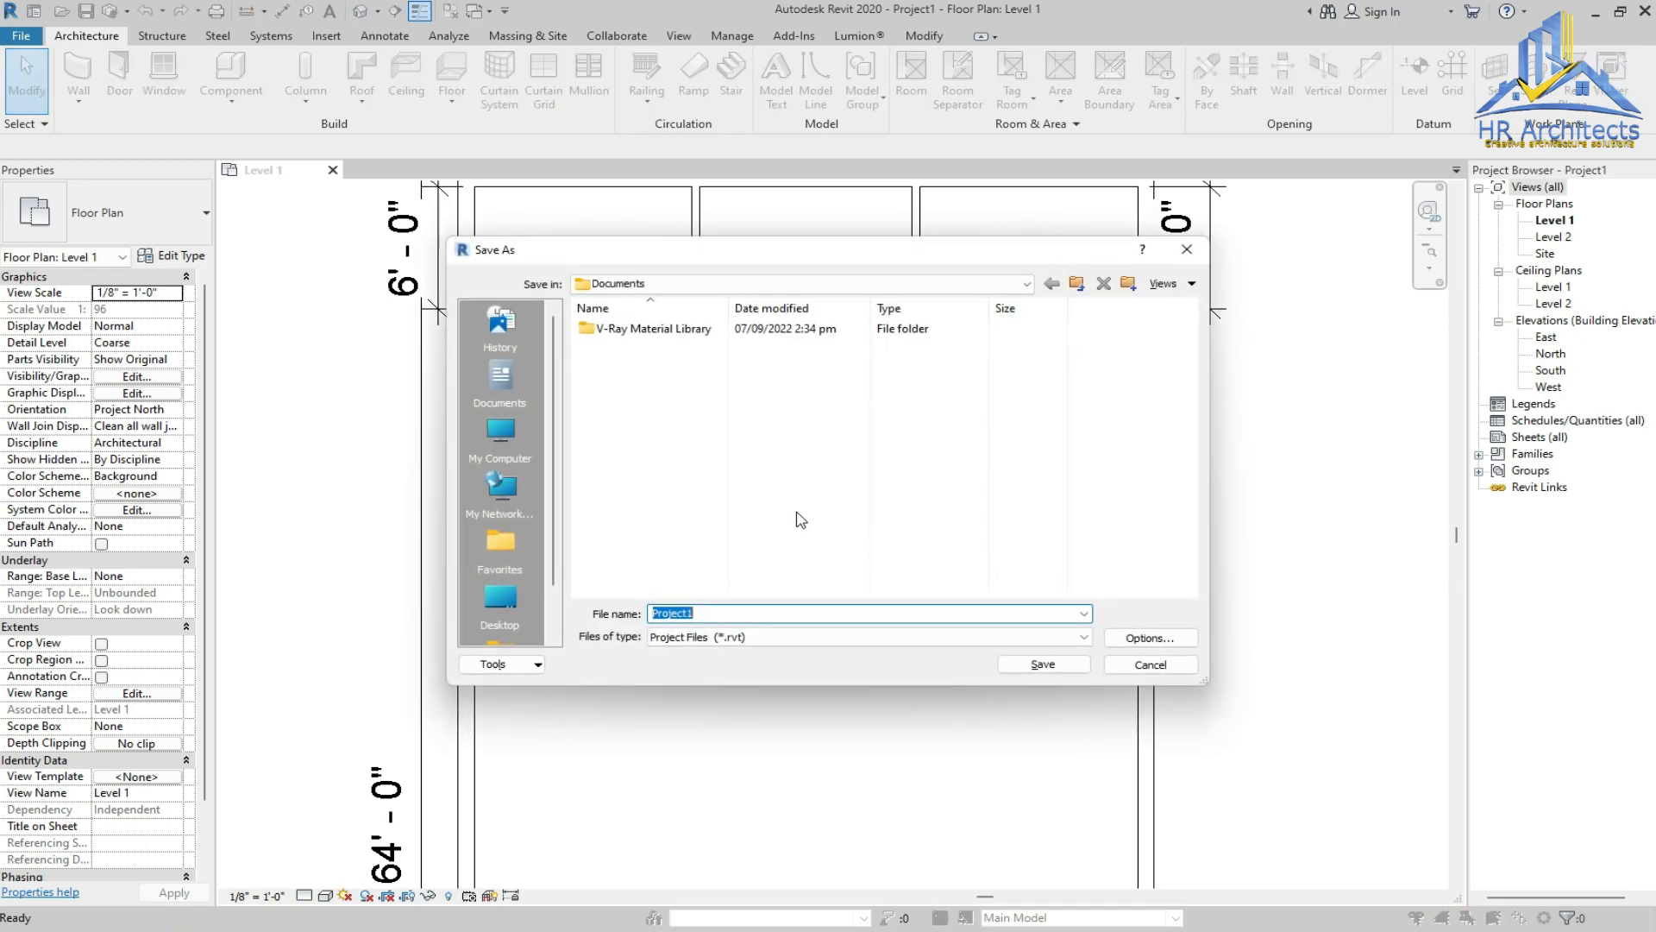
pyautogui.click(501, 602)
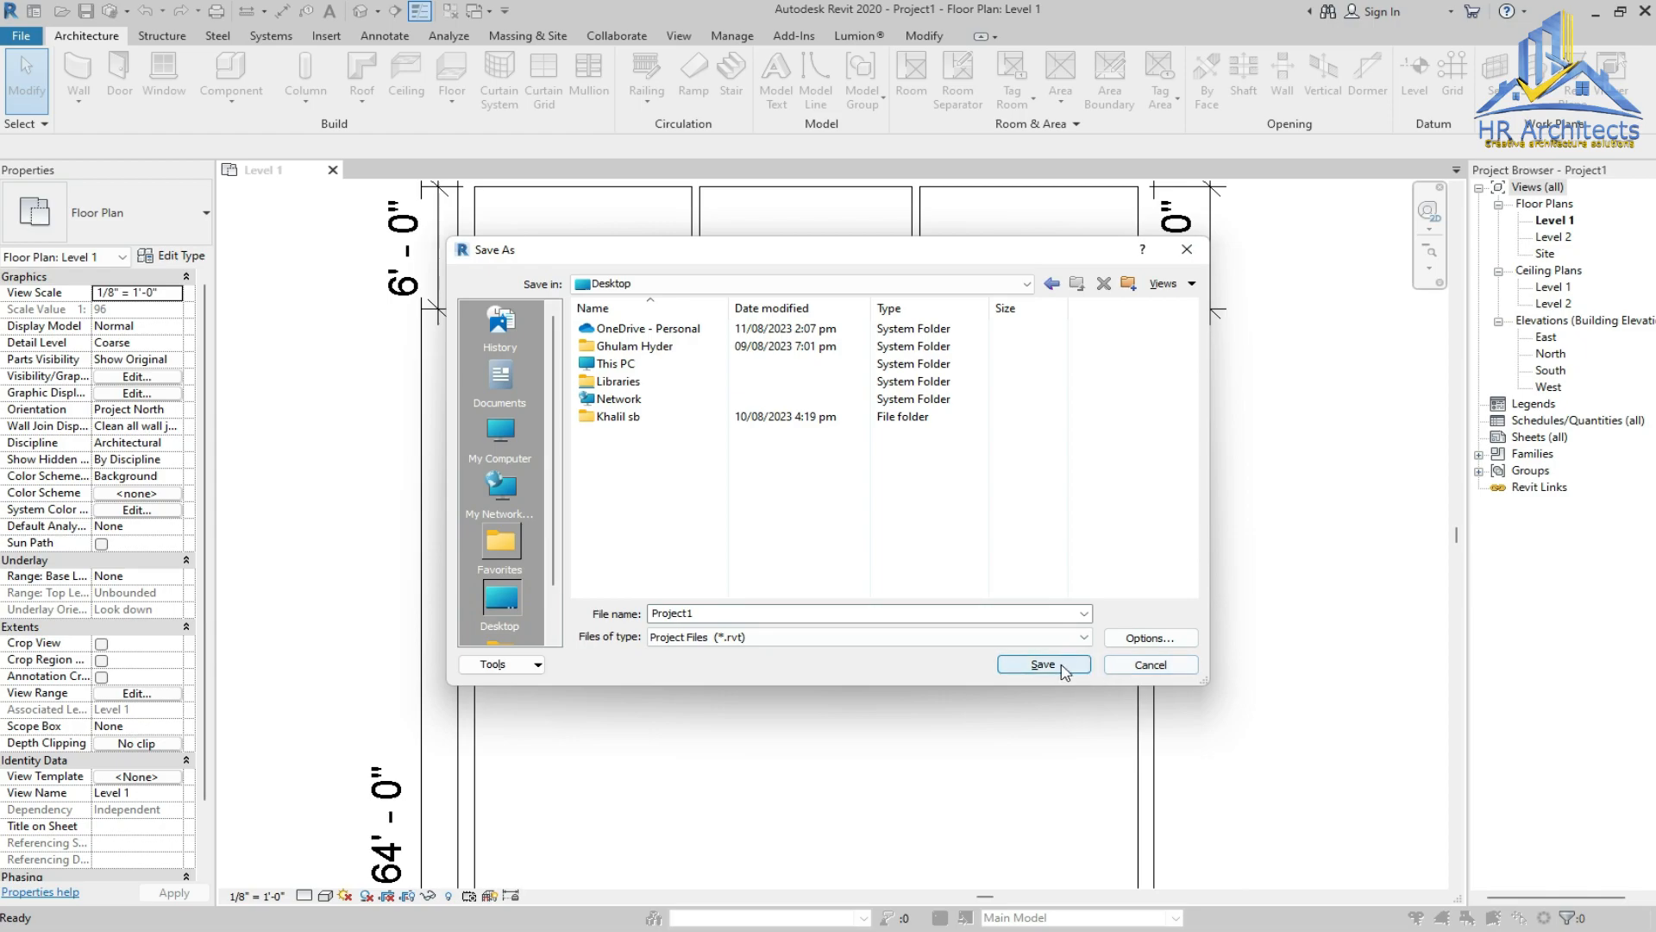
pyautogui.click(1060, 666)
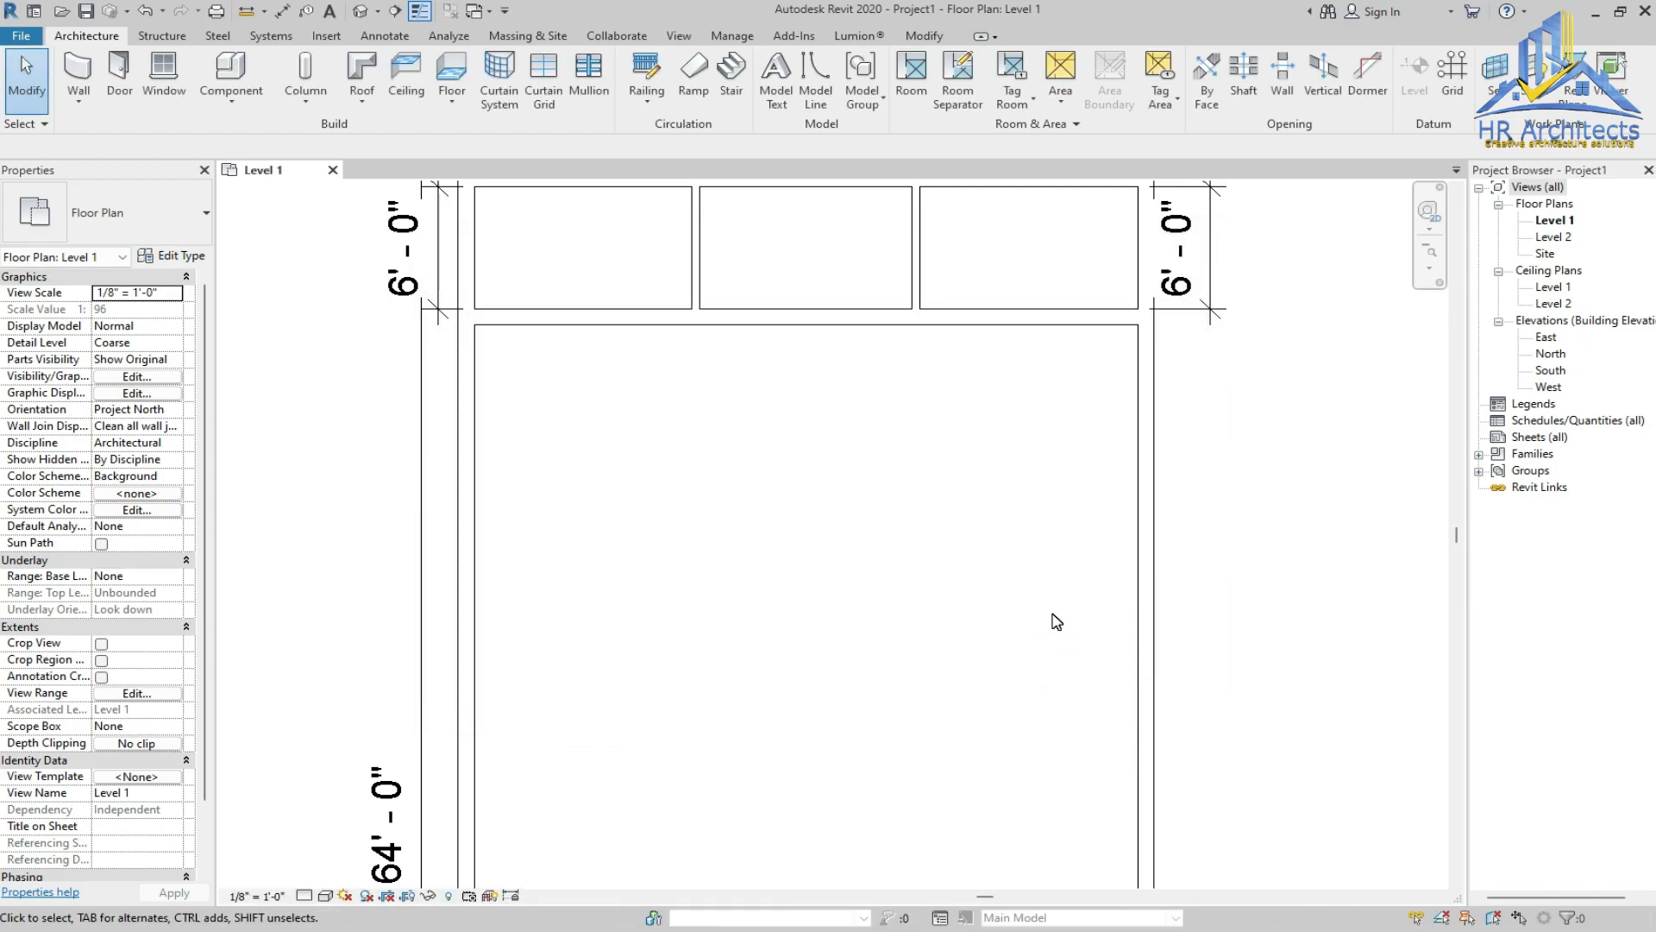
# Draw a 4.5" wall 12' straight down from the midpoint of the 9" wall below the three top rooms, using Wall Centerline as location line
pyautogui.scroll(-1, 907, 647)
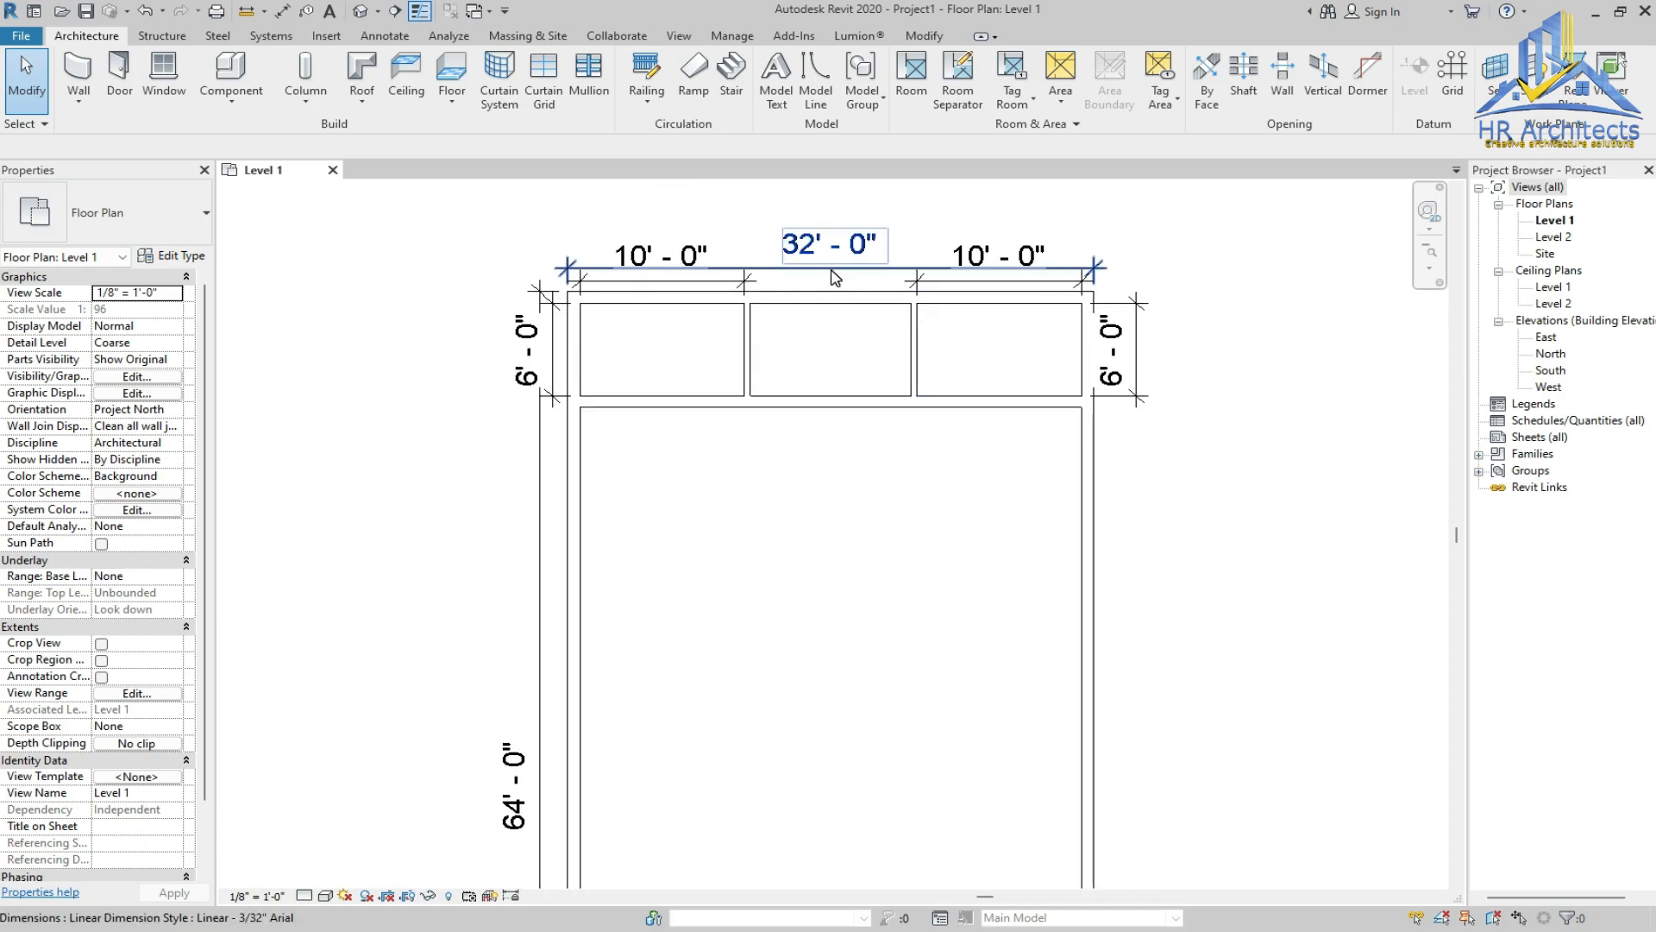
pyautogui.scroll(1, 830, 268)
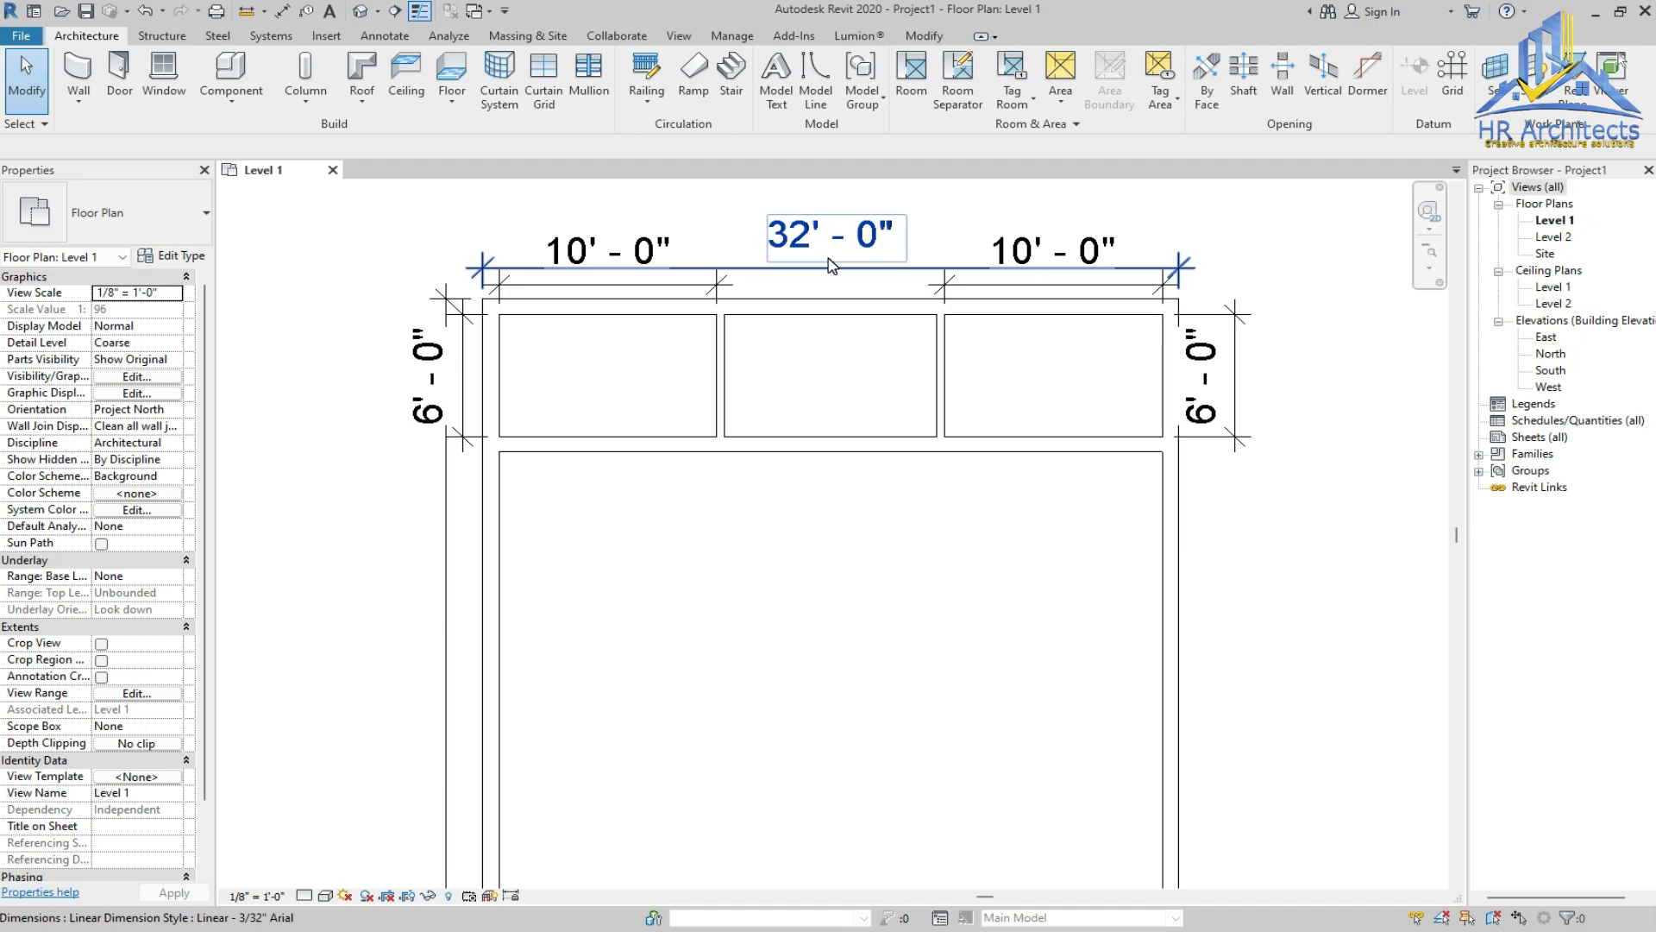
pyautogui.scroll(-4, 729, 297)
pyautogui.scroll(3, 720, 384)
pyautogui.scroll(1, 723, 392)
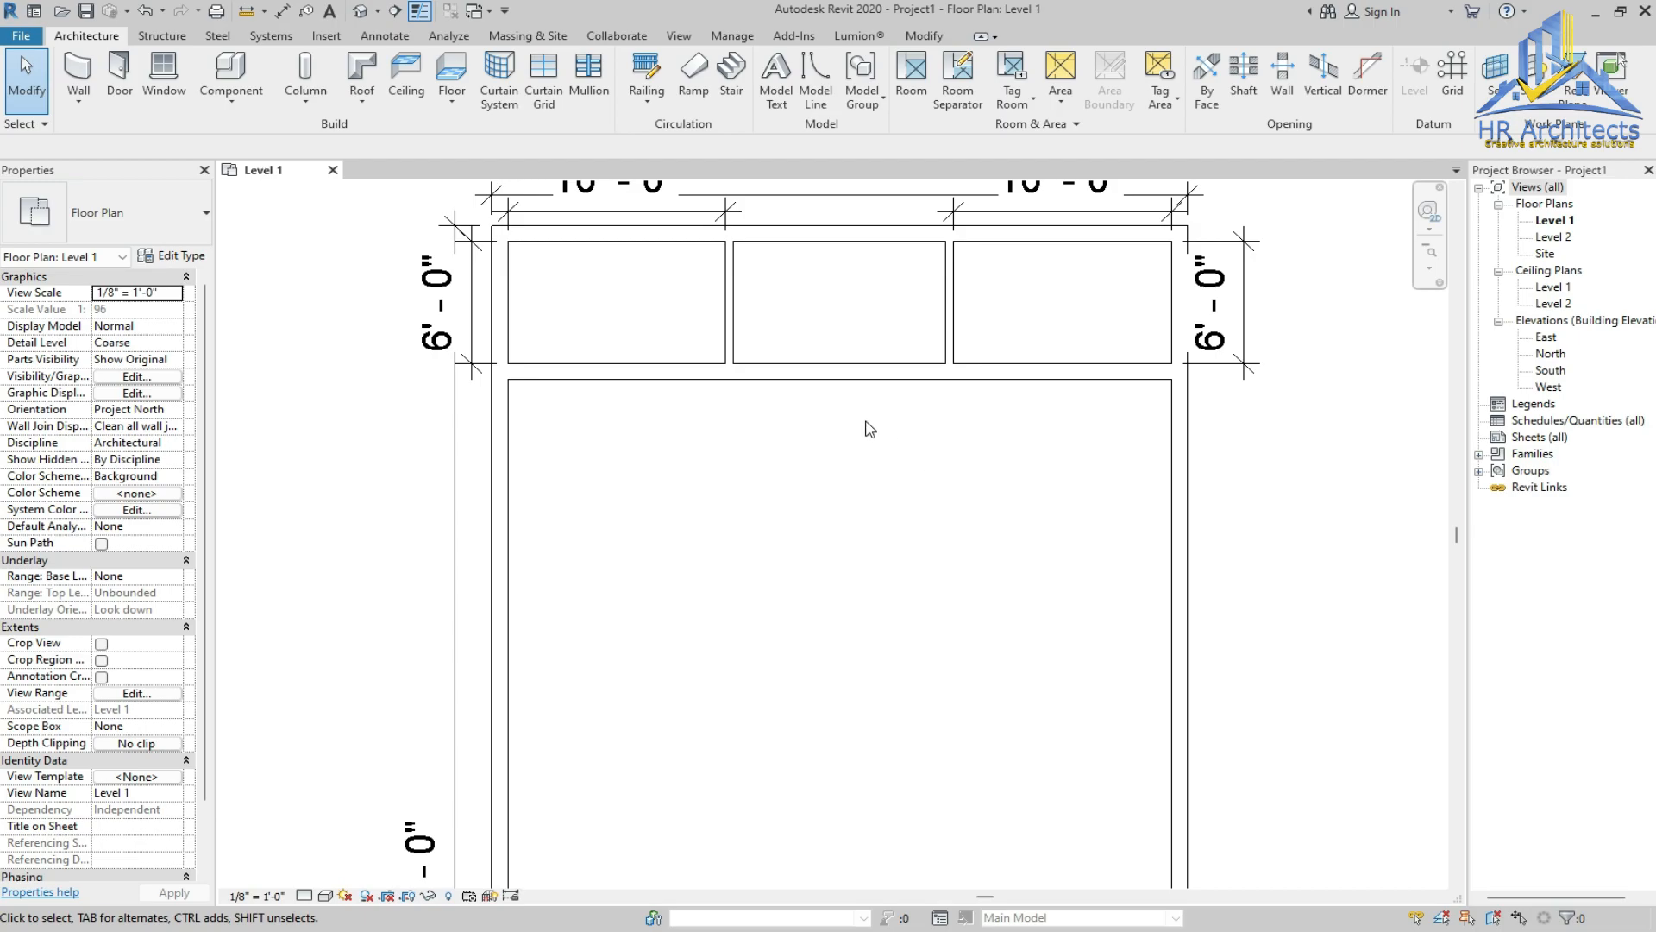
pyautogui.click(86, 74)
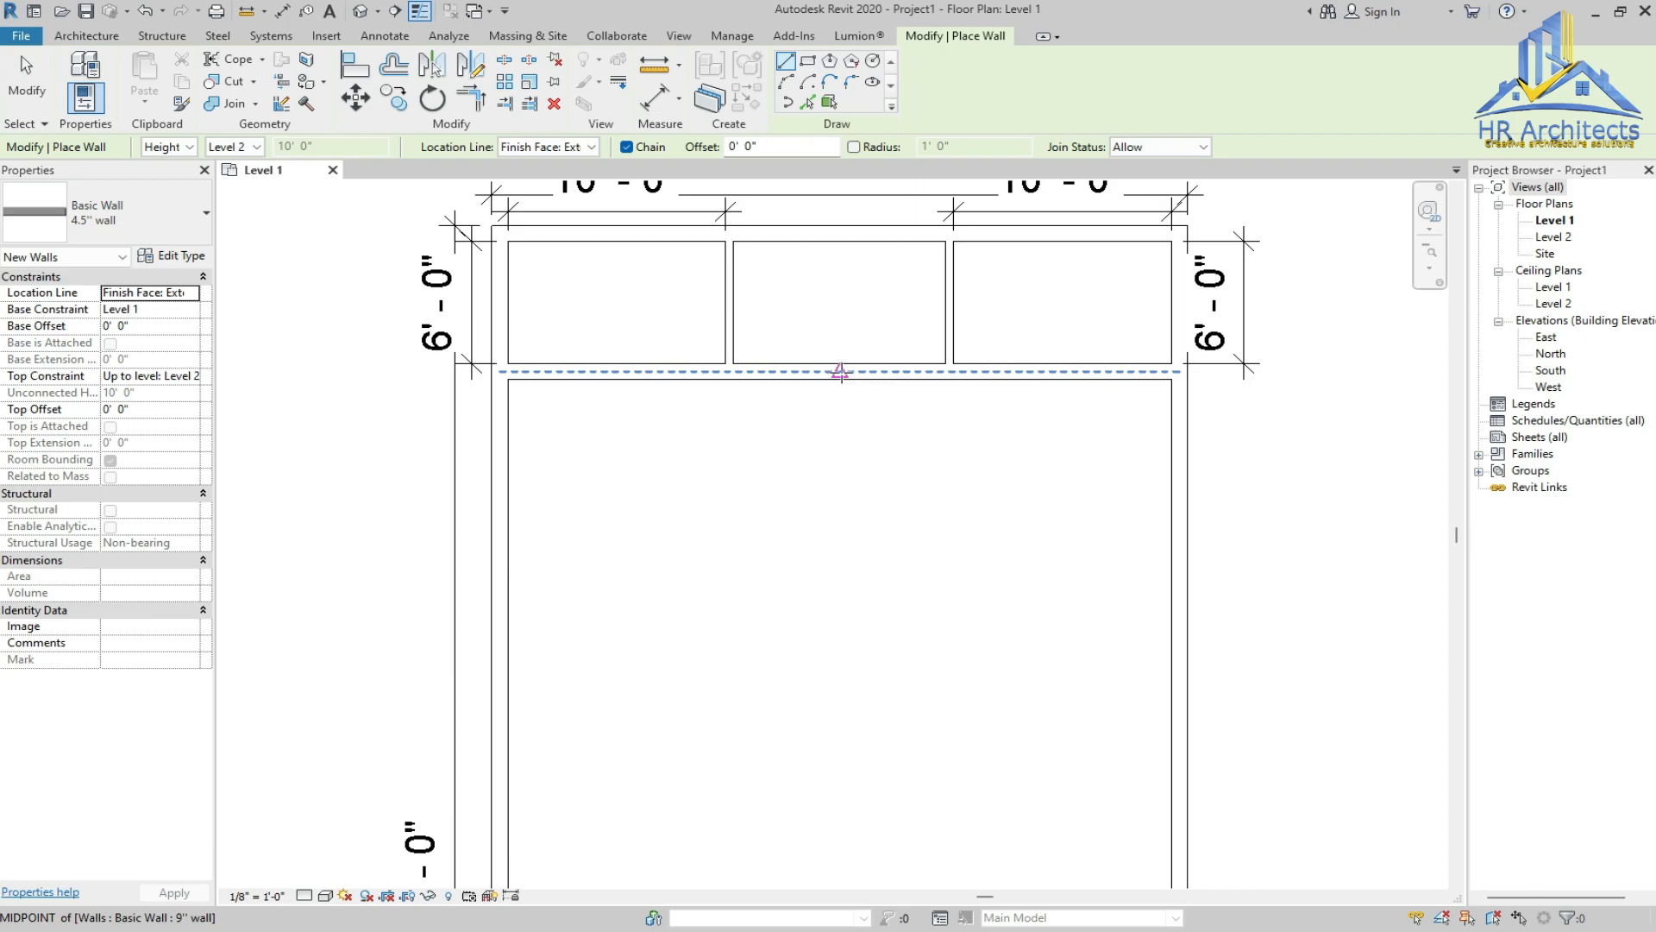
pyautogui.click(543, 146)
pyautogui.click(539, 165)
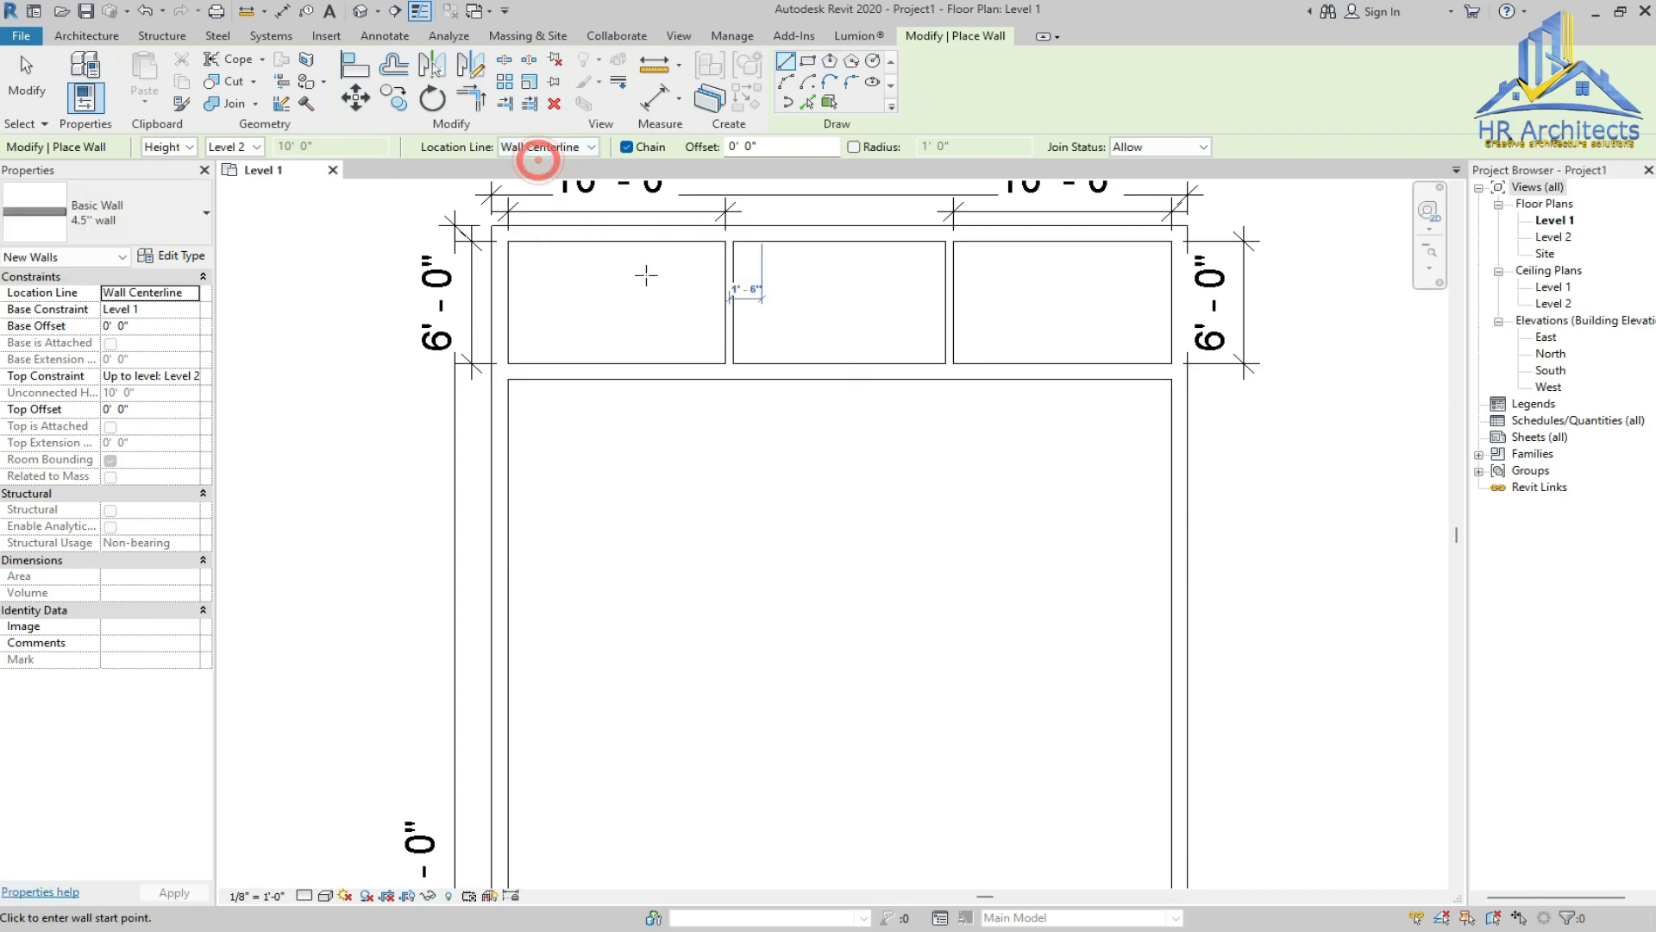
pyautogui.click(839, 373)
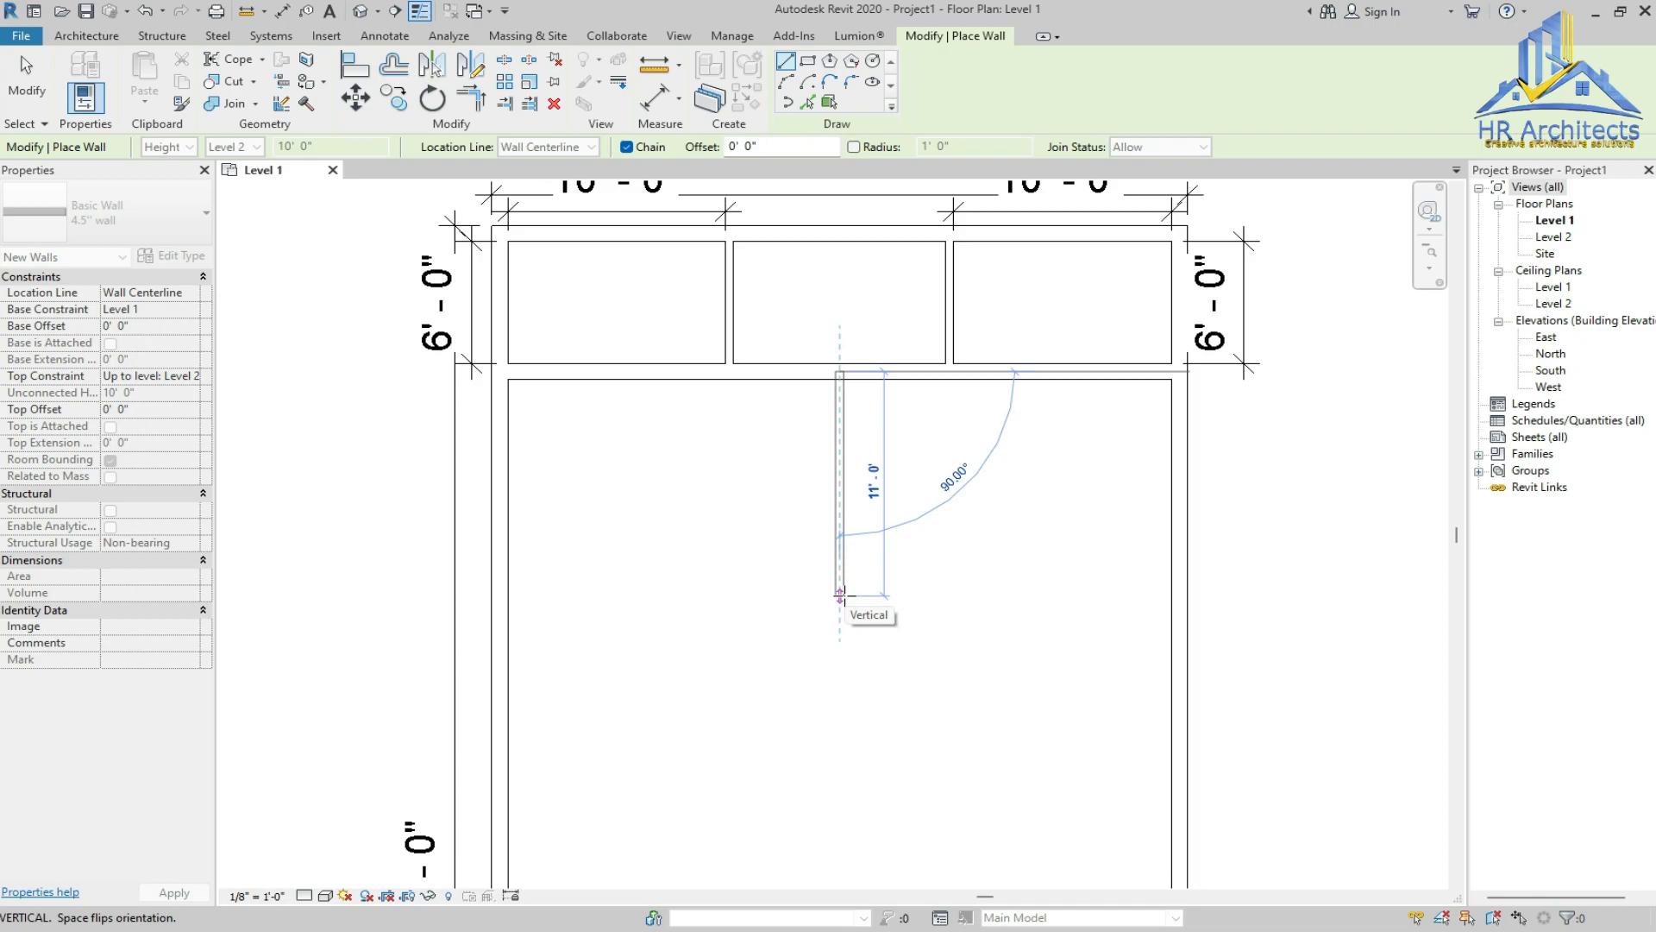
pyautogui.write("12'")
pyautogui.press('Return')
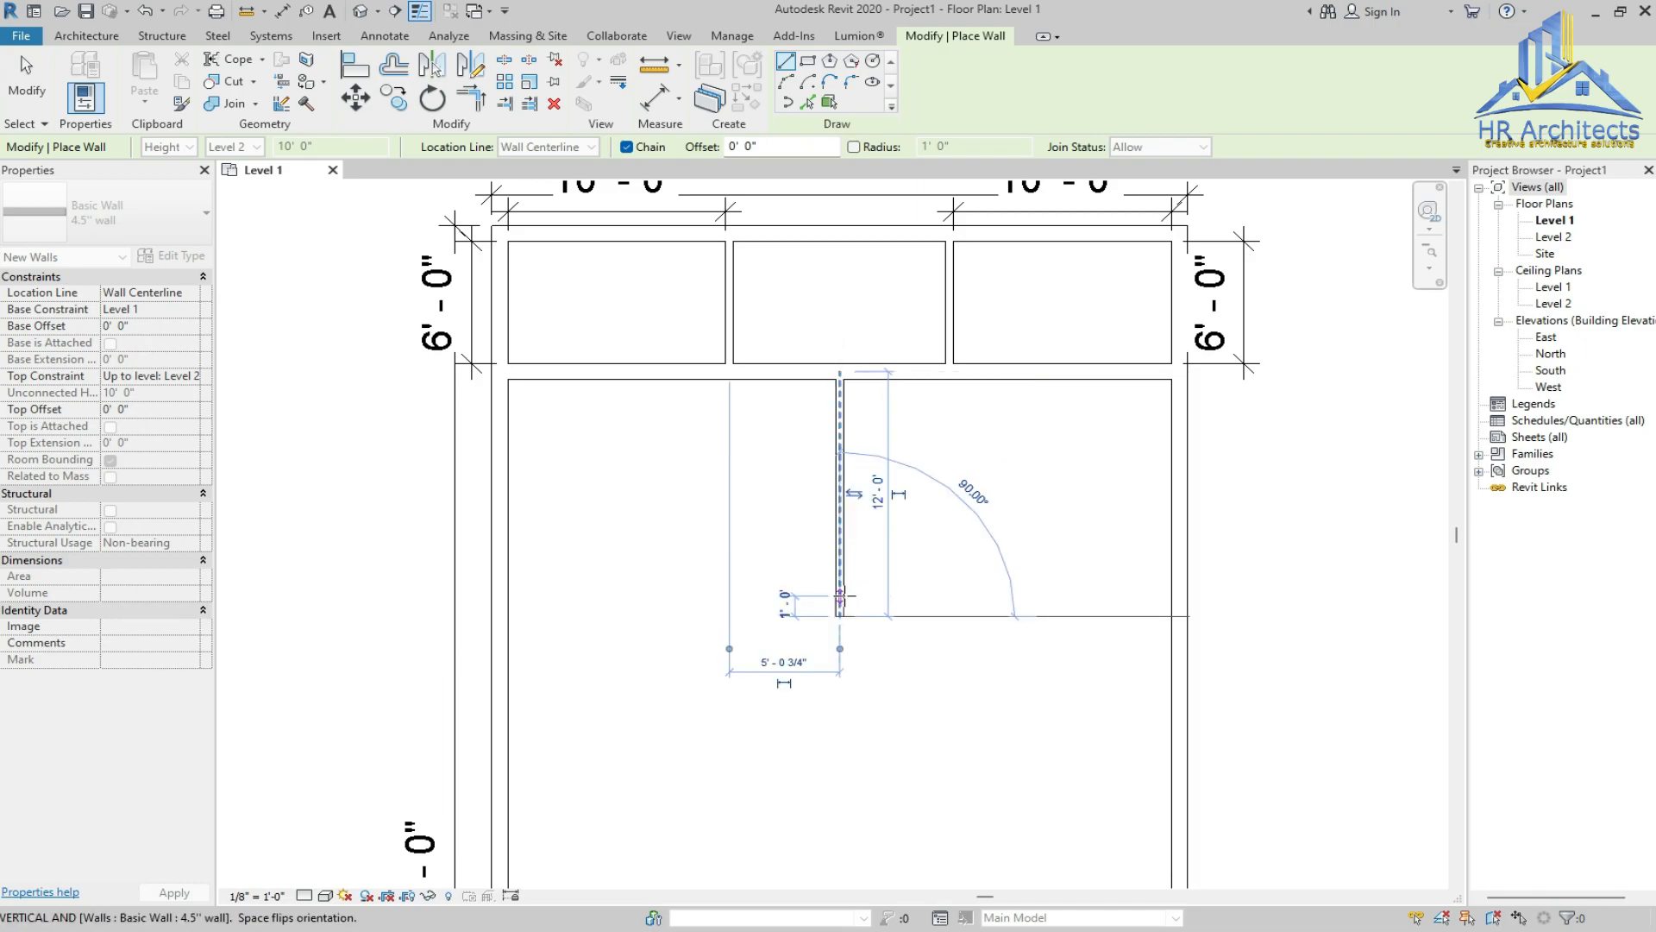
pyautogui.press('Escape')
pyautogui.press('Escape')
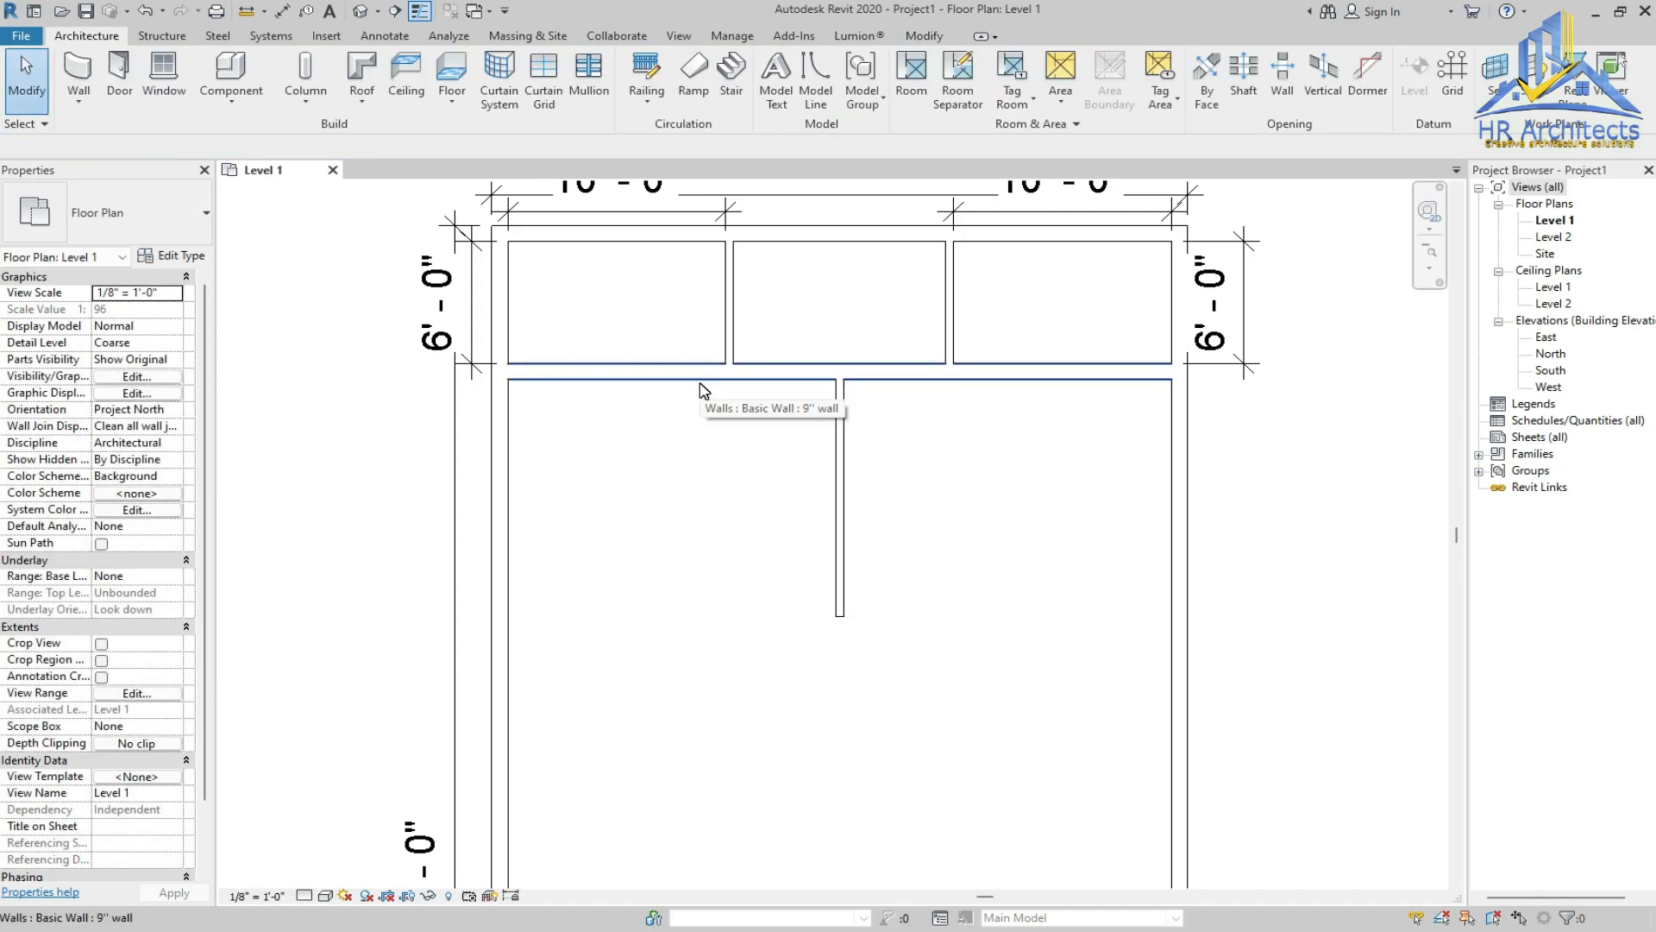
# Offset a copy of the horizontal 9" wall below the three top rooms downward by 12', closing off two rooms
pyautogui.press('o')
pyautogui.press('f')
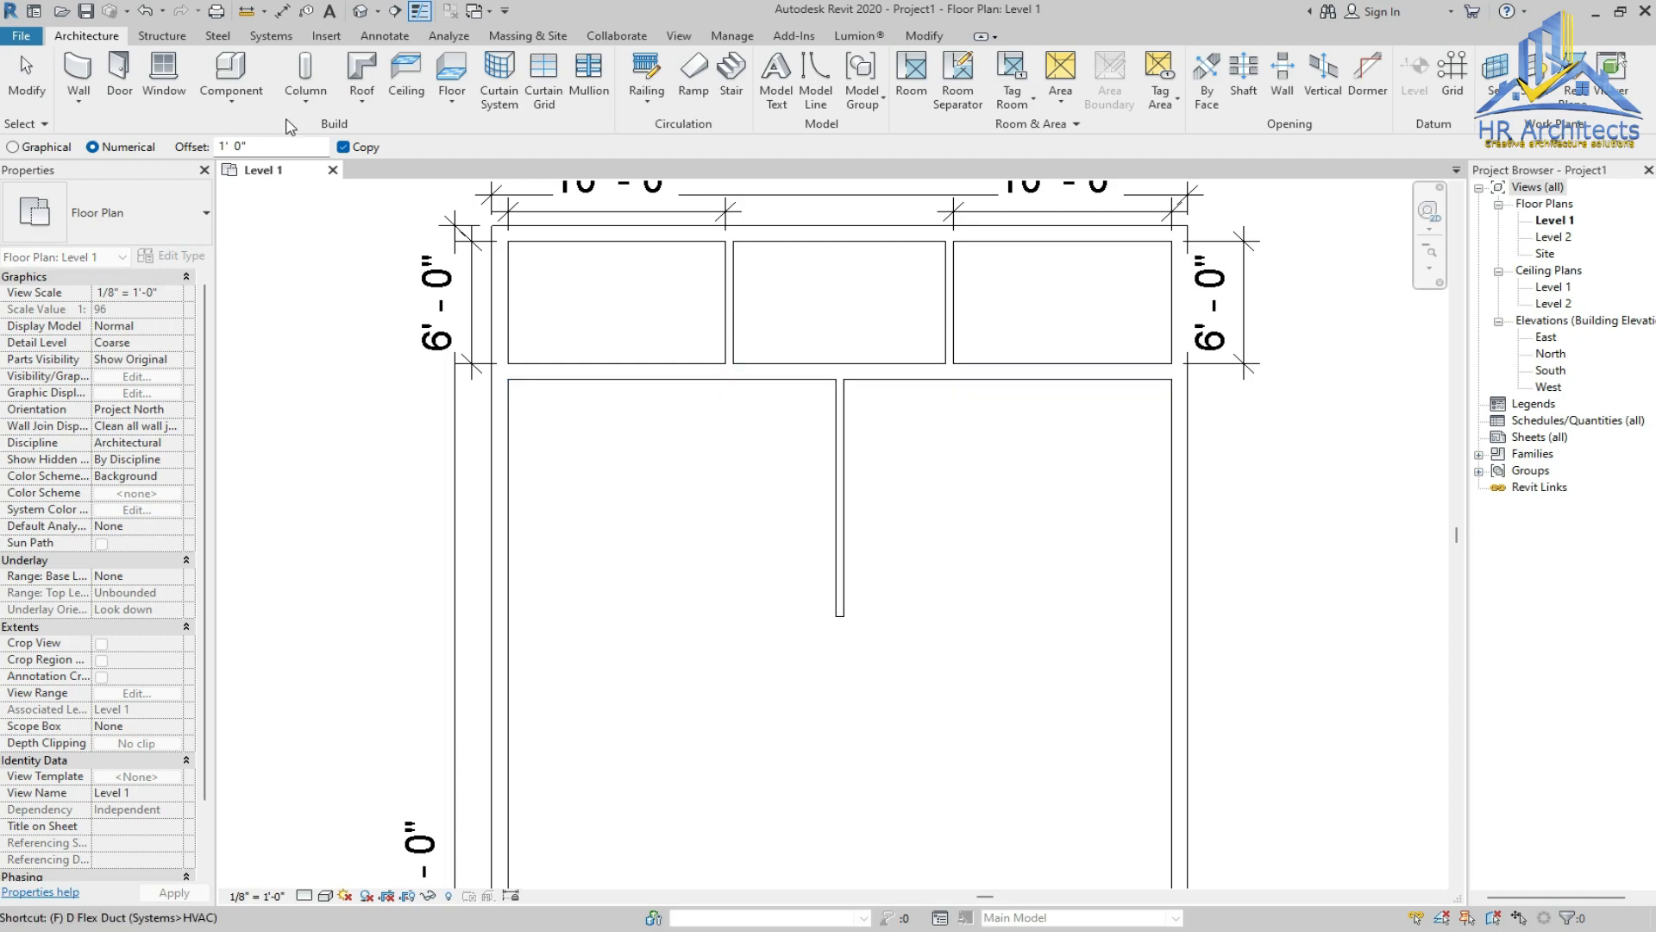
pyautogui.doubleClick(276, 151)
pyautogui.write('12')
pyautogui.click(727, 383)
pyautogui.press('Escape')
pyautogui.press('Escape')
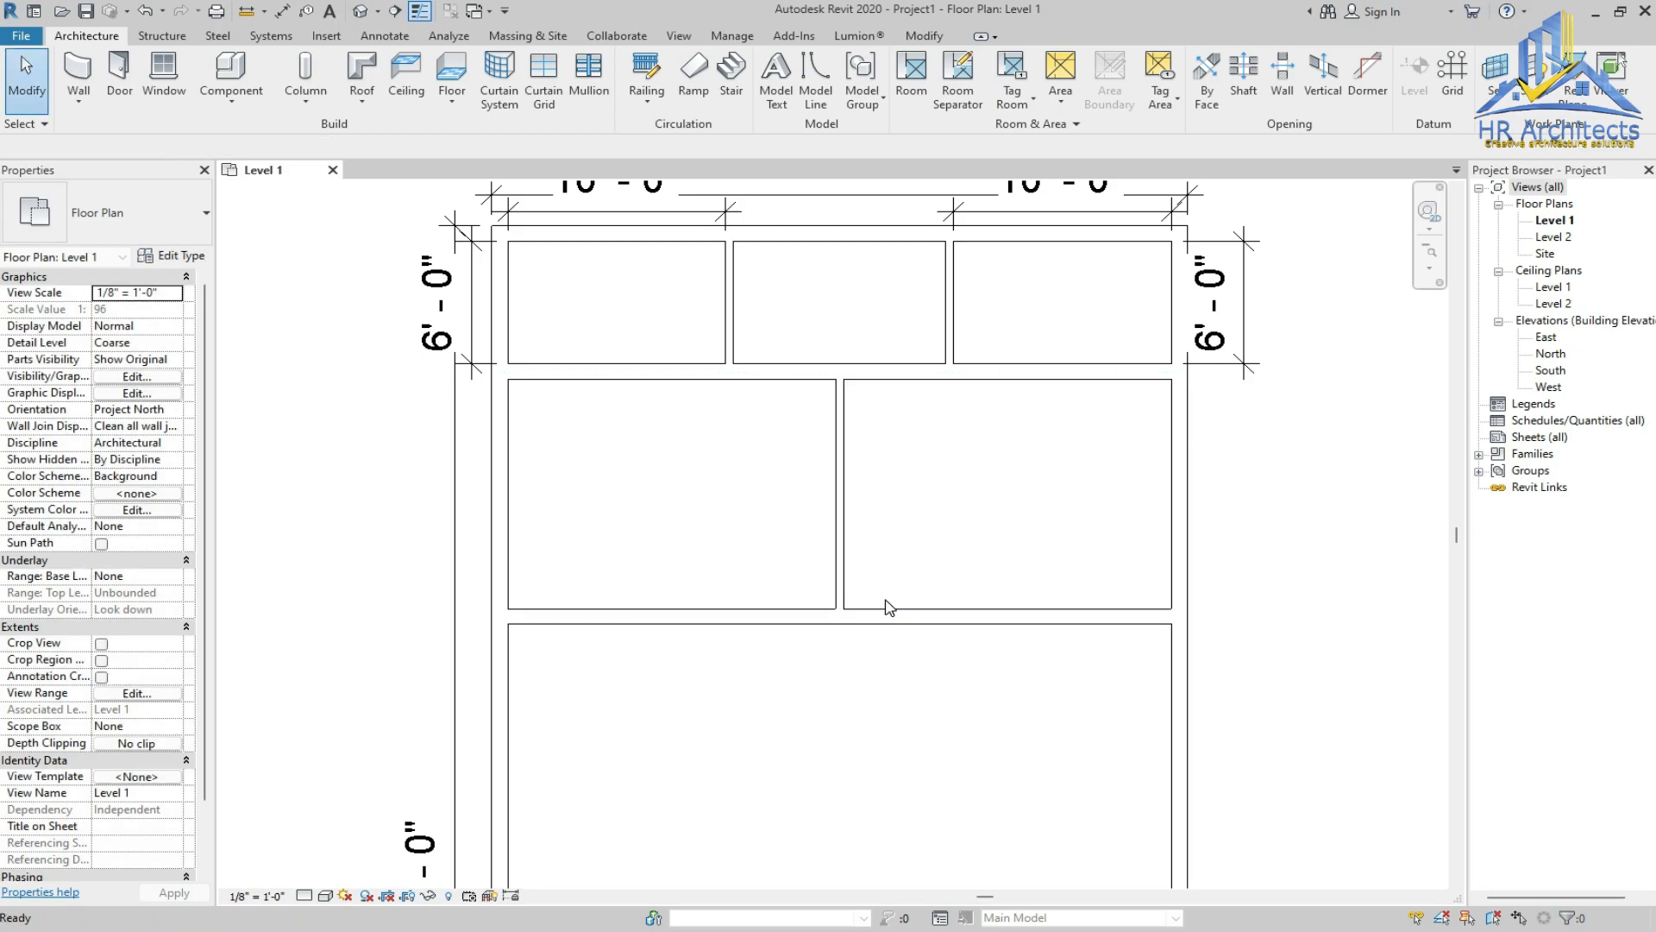
# Measure the new horizontal wall's spacing between the facing wall faces and set that clear distance to 12'
pyautogui.click(717, 623)
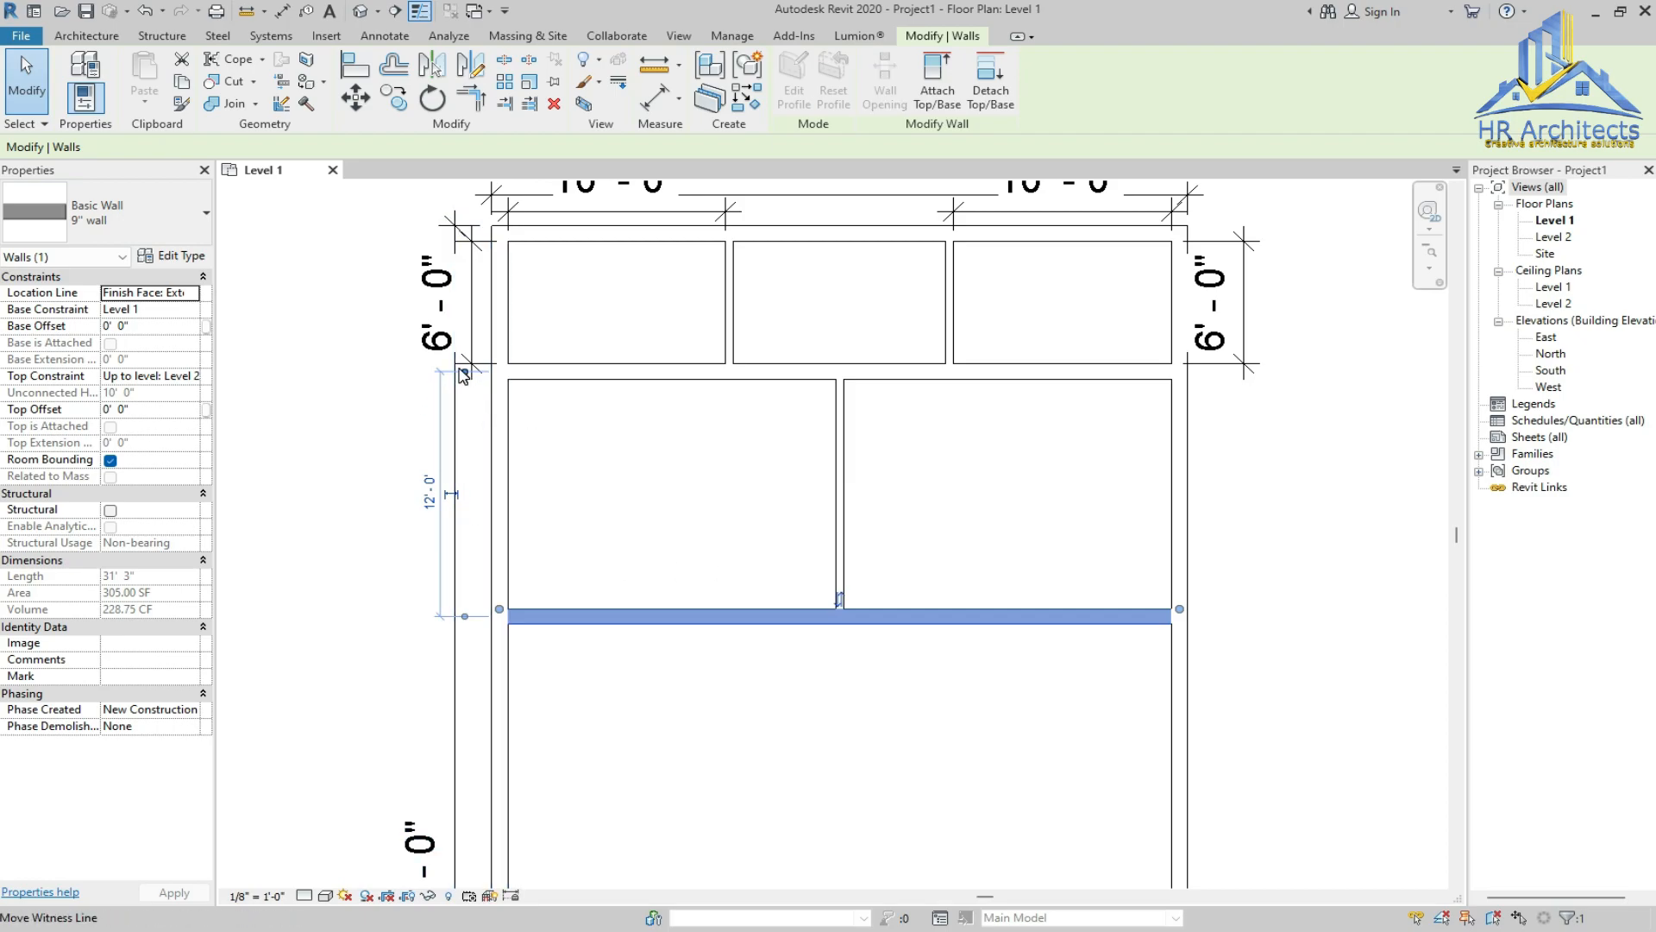
pyautogui.click(464, 372)
pyautogui.click(469, 618)
pyautogui.click(468, 612)
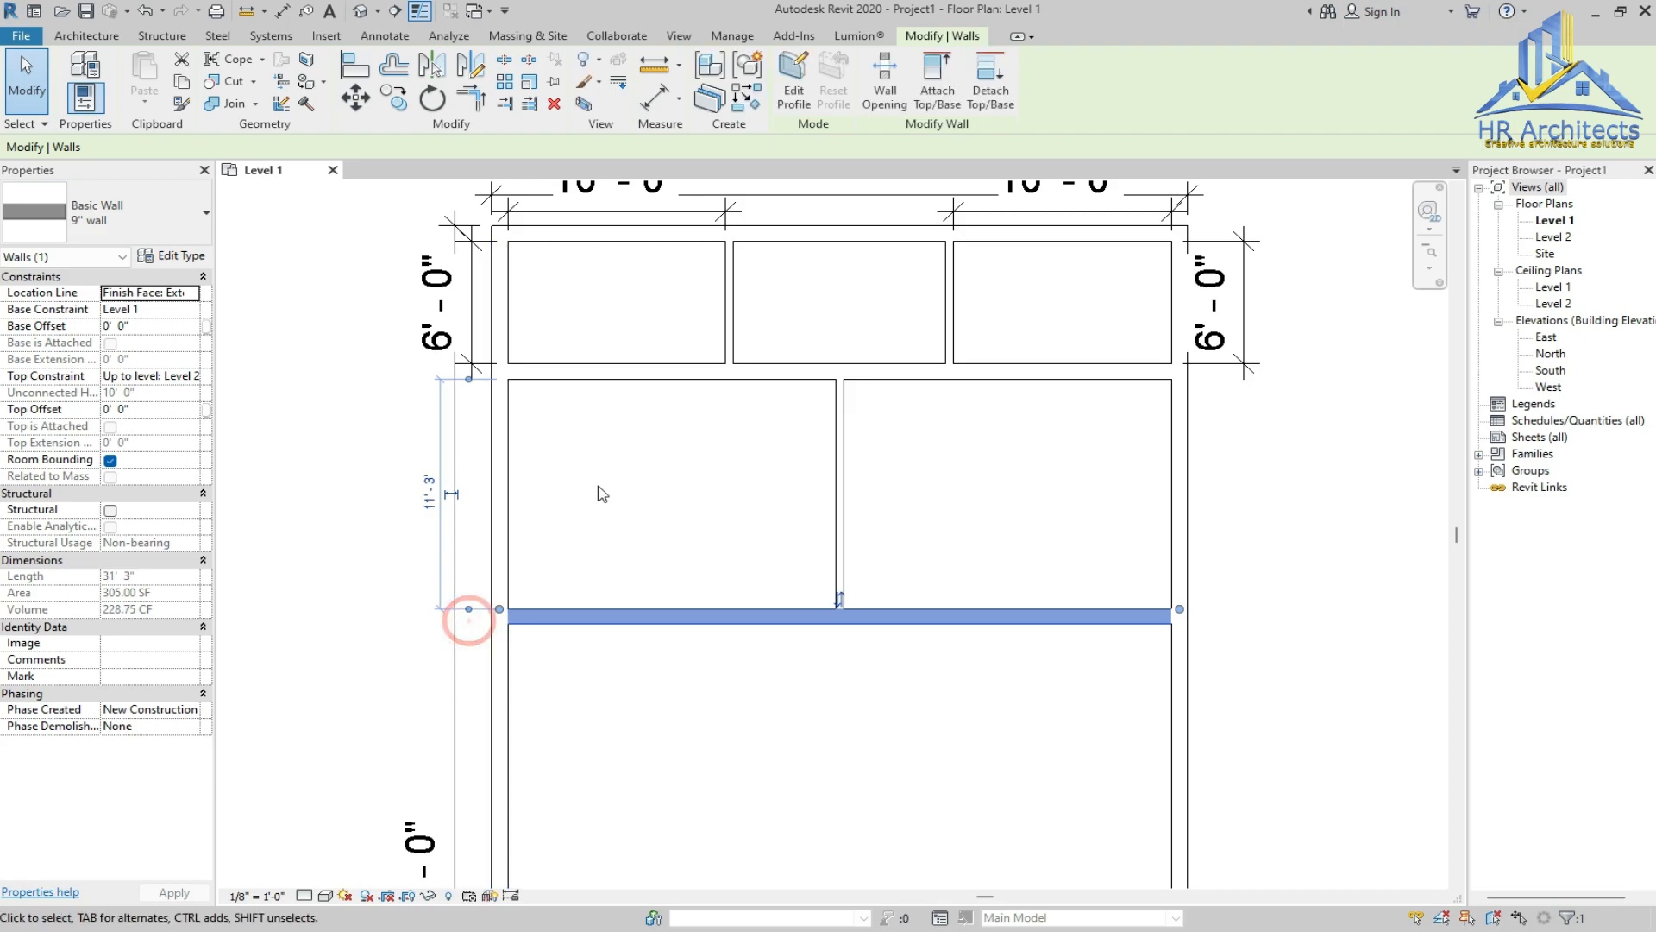
pyautogui.click(432, 501)
pyautogui.write('12')
pyautogui.press('Return')
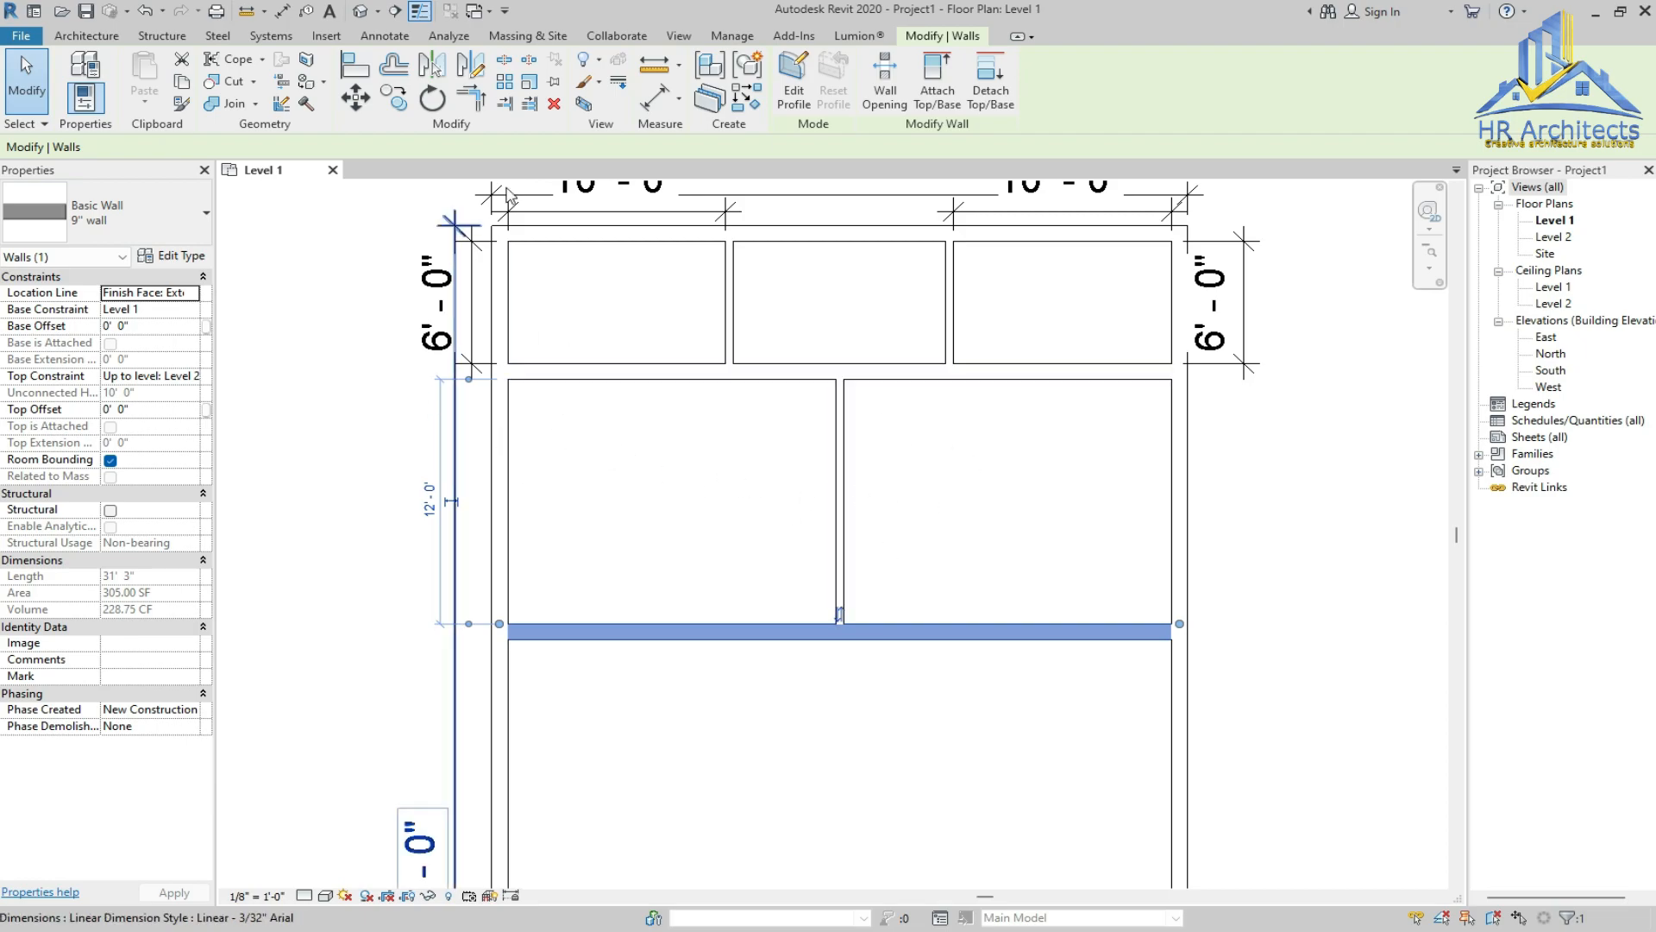
# Dimension the clear widths of both second-row rooms in one line inside the rooms, using the existing 3/32" Arial linear dimension style
pyautogui.click(602, 196)
pyautogui.click(750, 100)
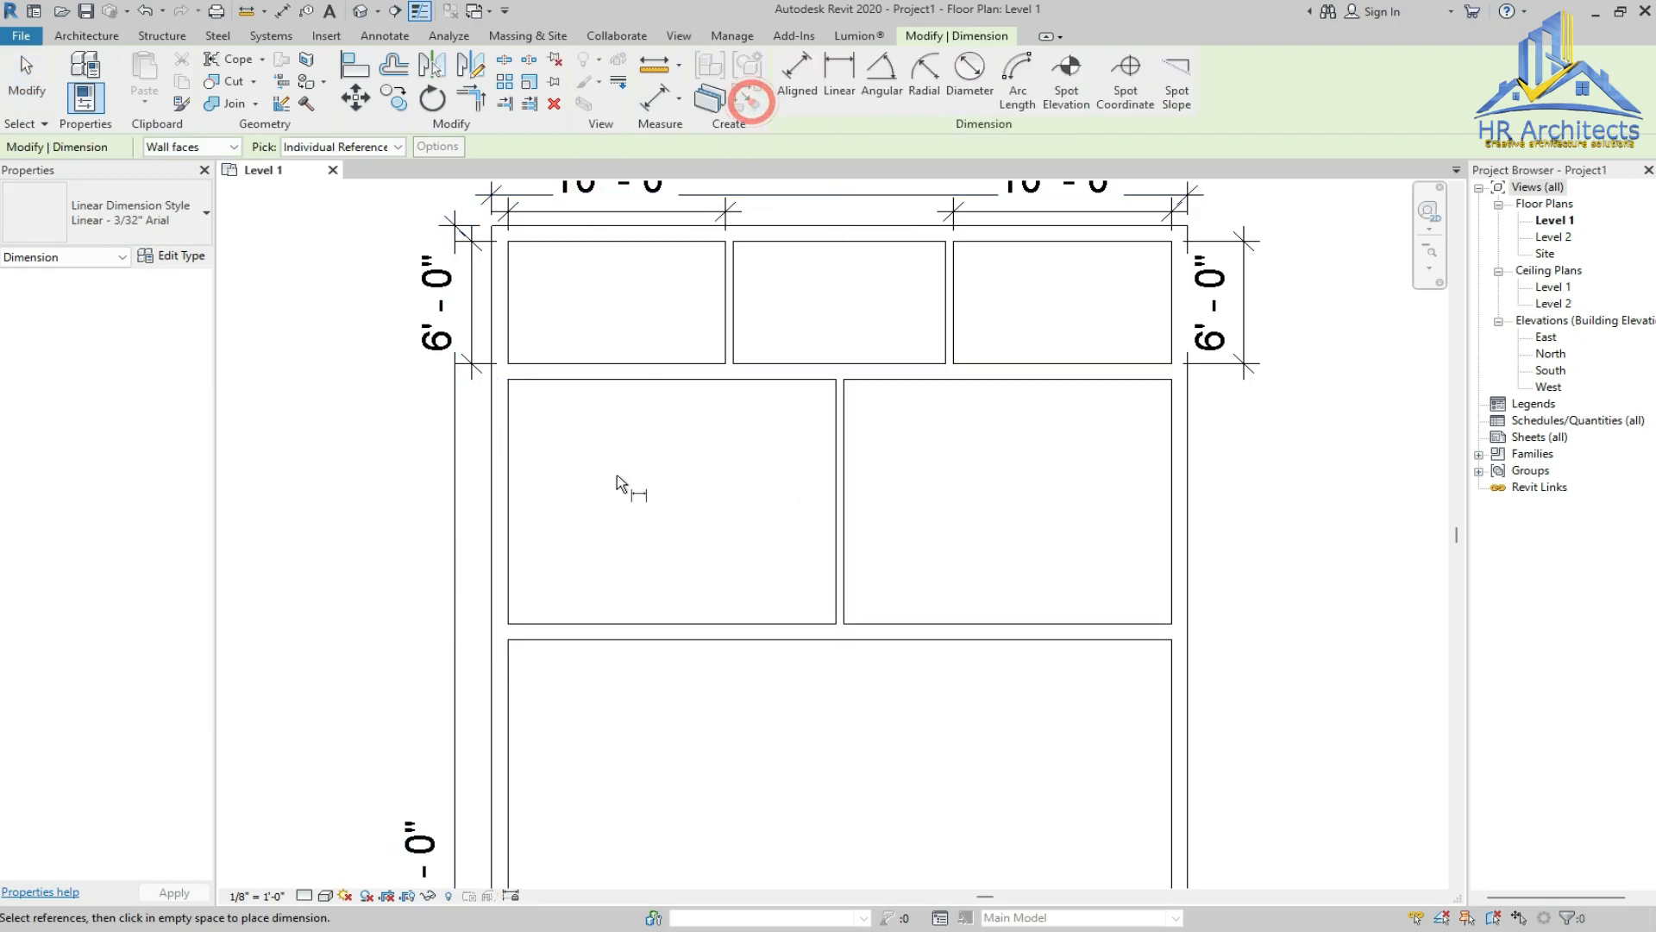
pyautogui.click(508, 466)
pyautogui.click(834, 453)
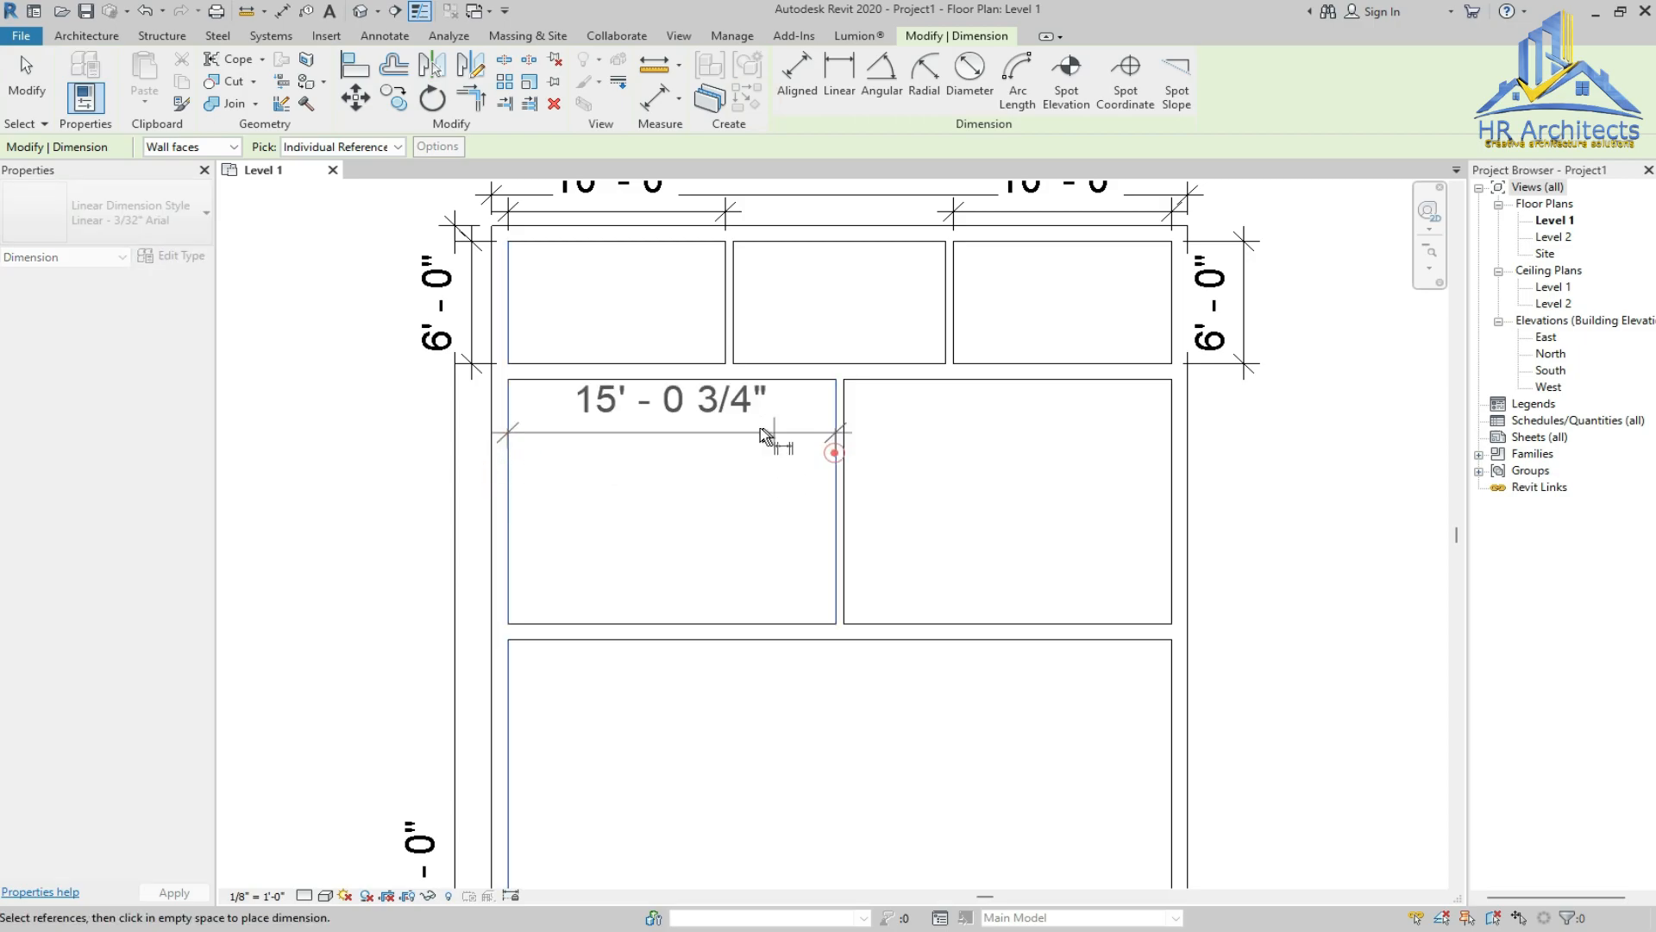
pyautogui.click(725, 445)
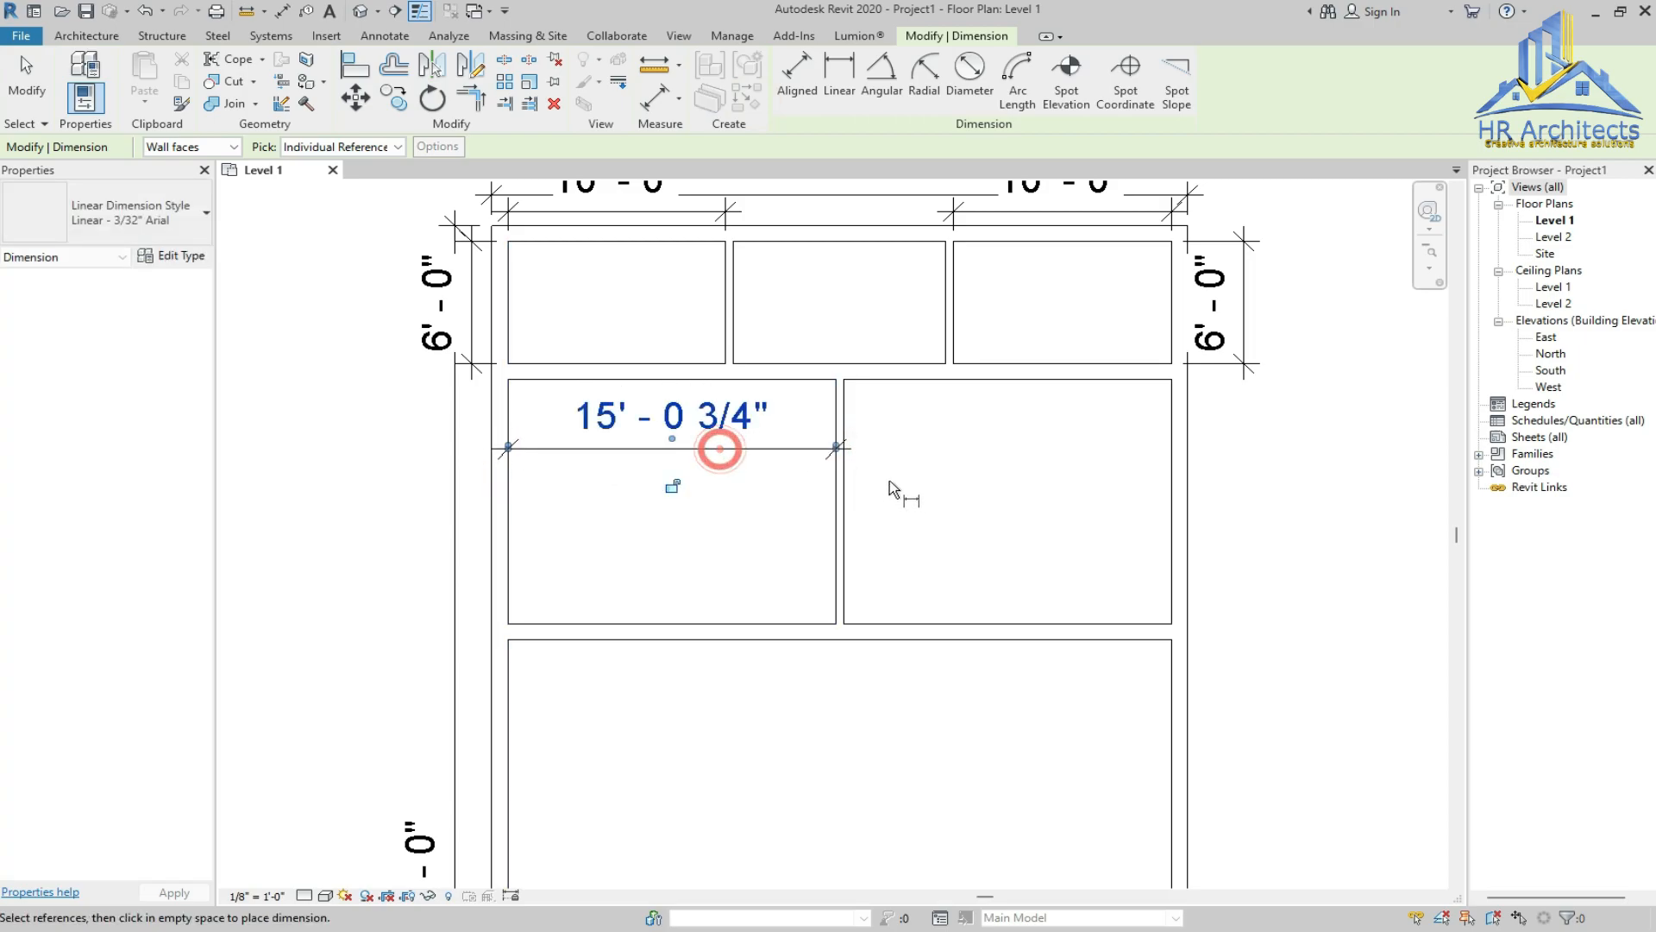
pyautogui.click(846, 481)
pyautogui.click(1169, 466)
pyautogui.click(1140, 453)
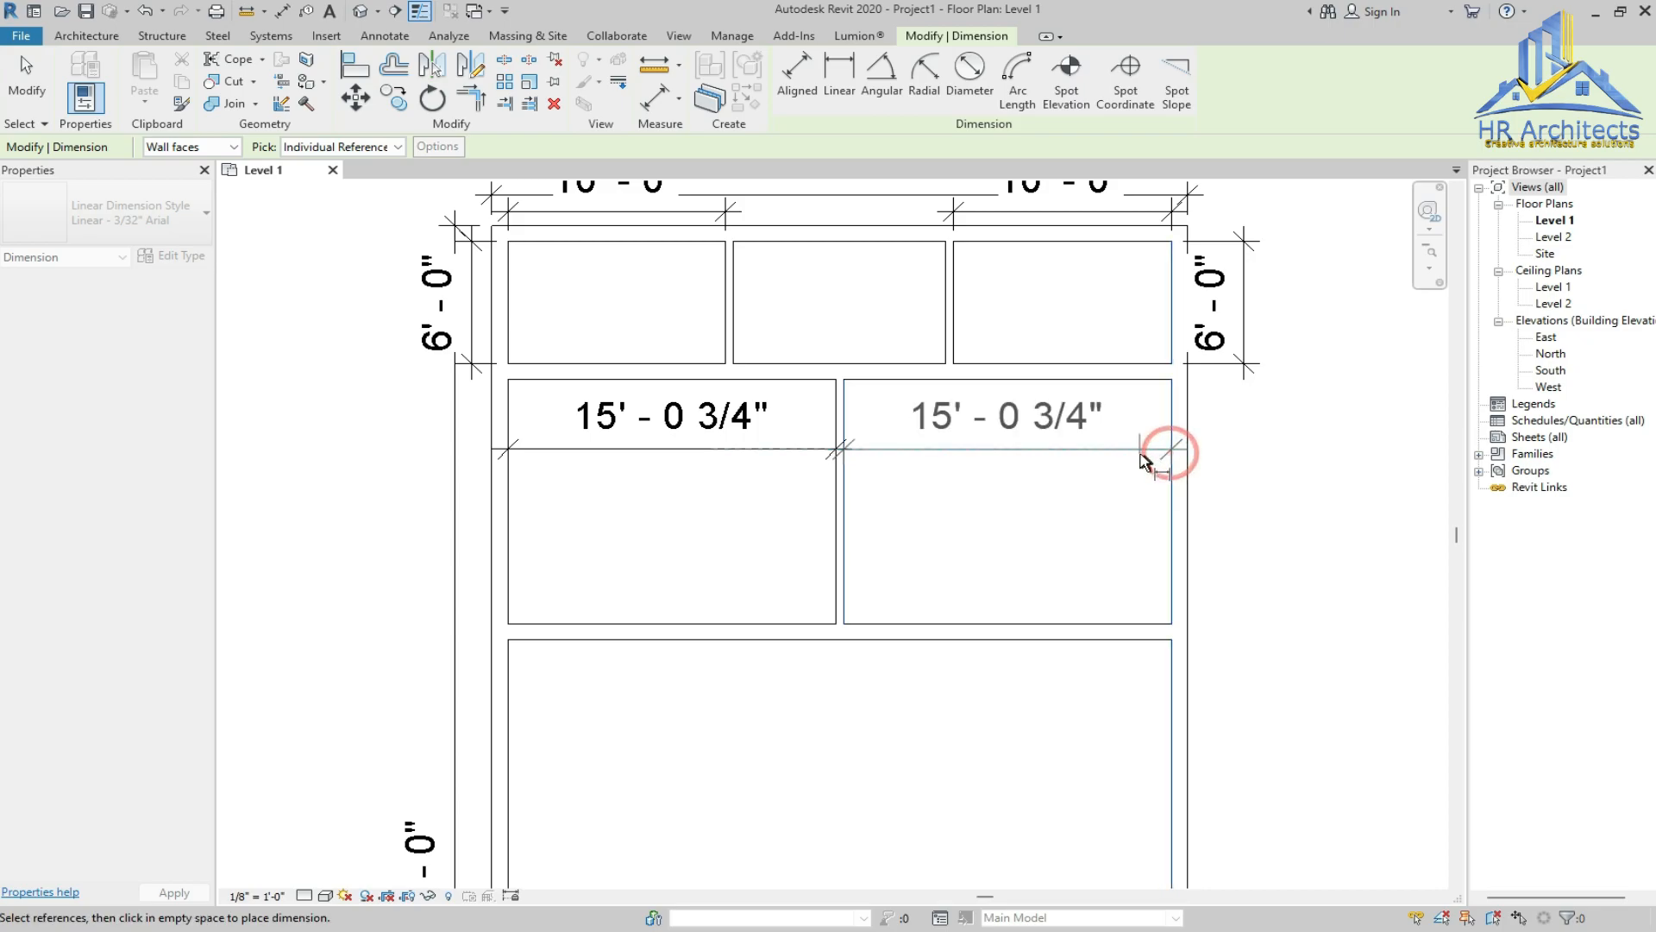
# Dimension the right second-row room's clear depth outside the right exterior wall, in line with the depth dimension above it
pyautogui.click(1137, 382)
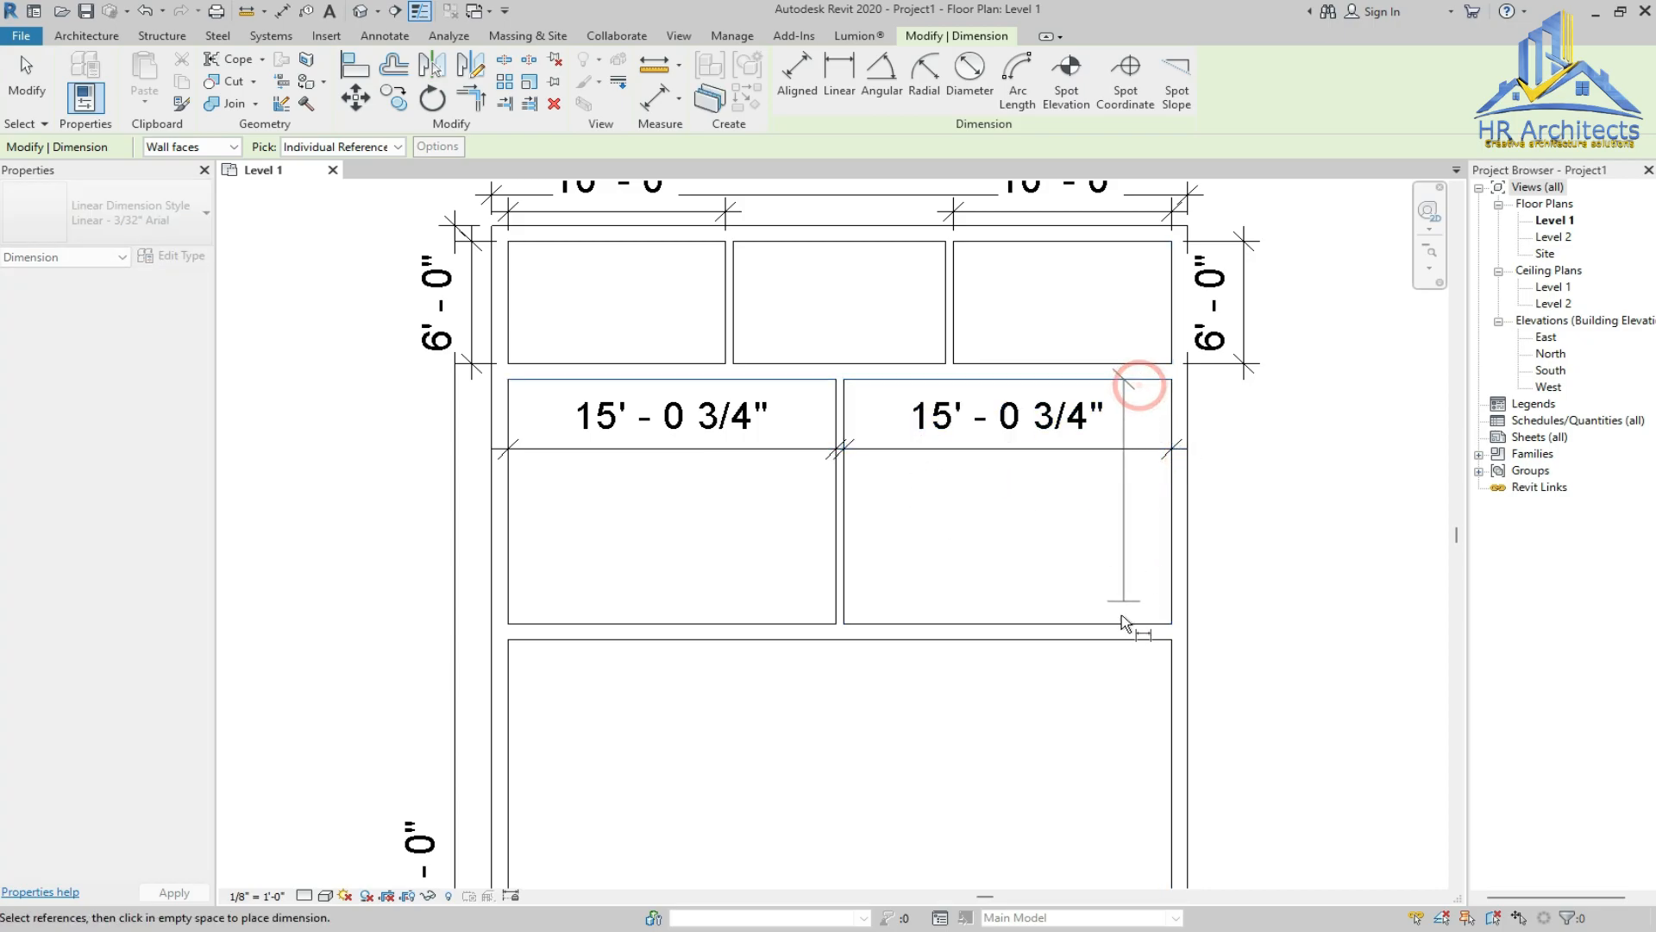
pyautogui.click(1119, 622)
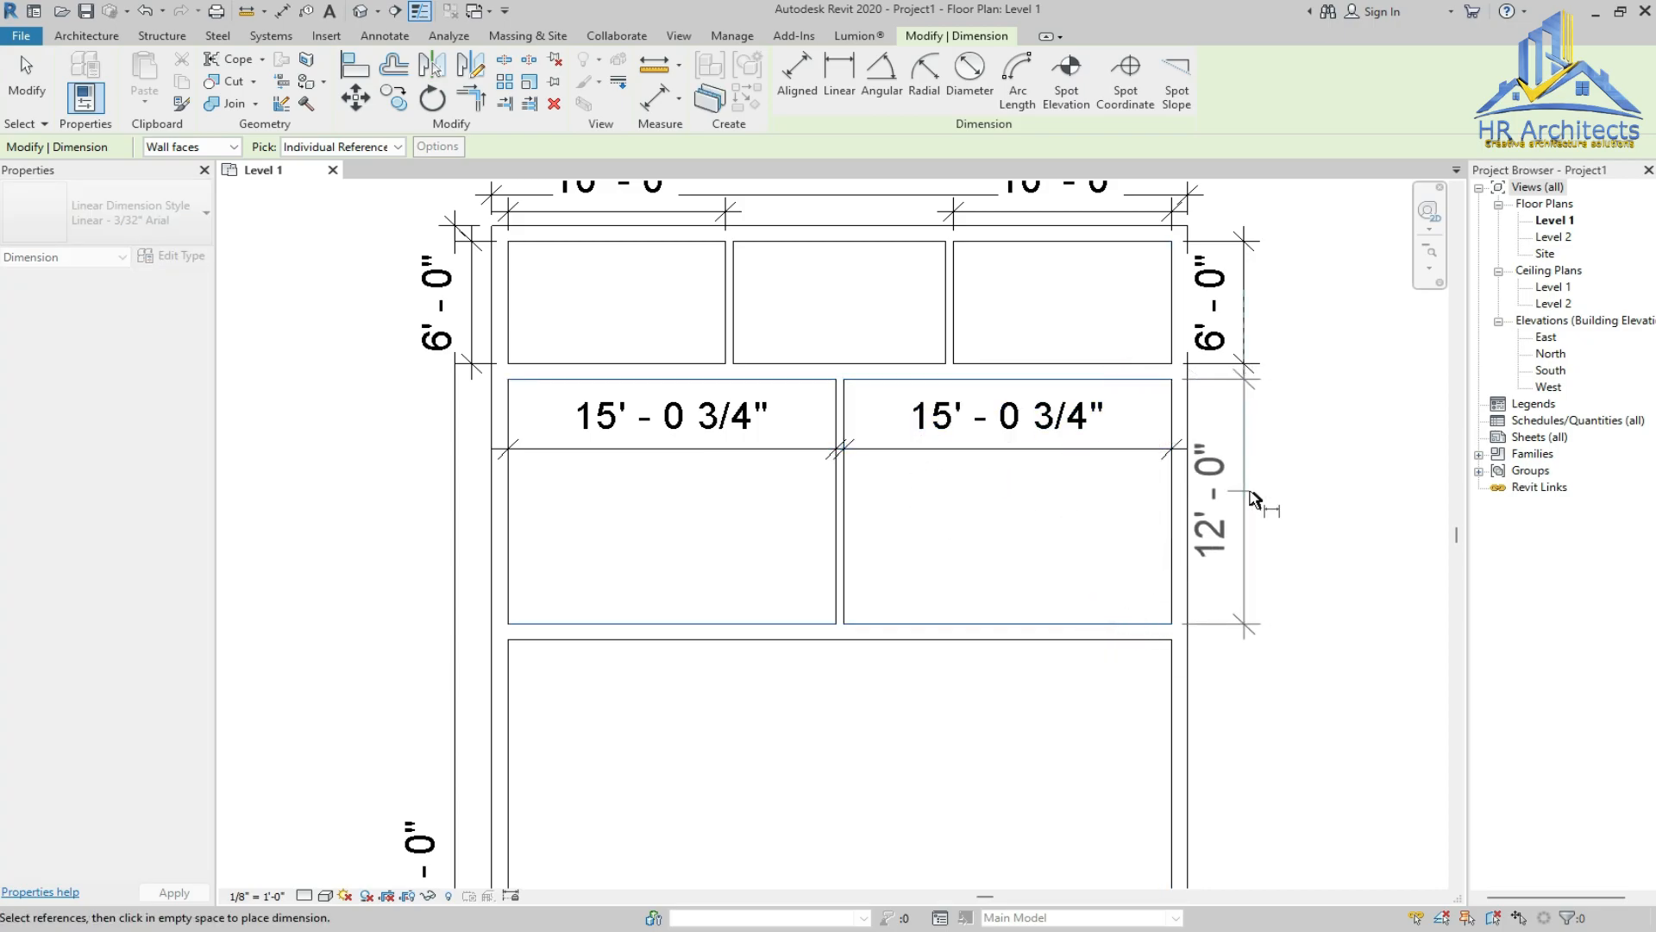
pyautogui.click(1250, 496)
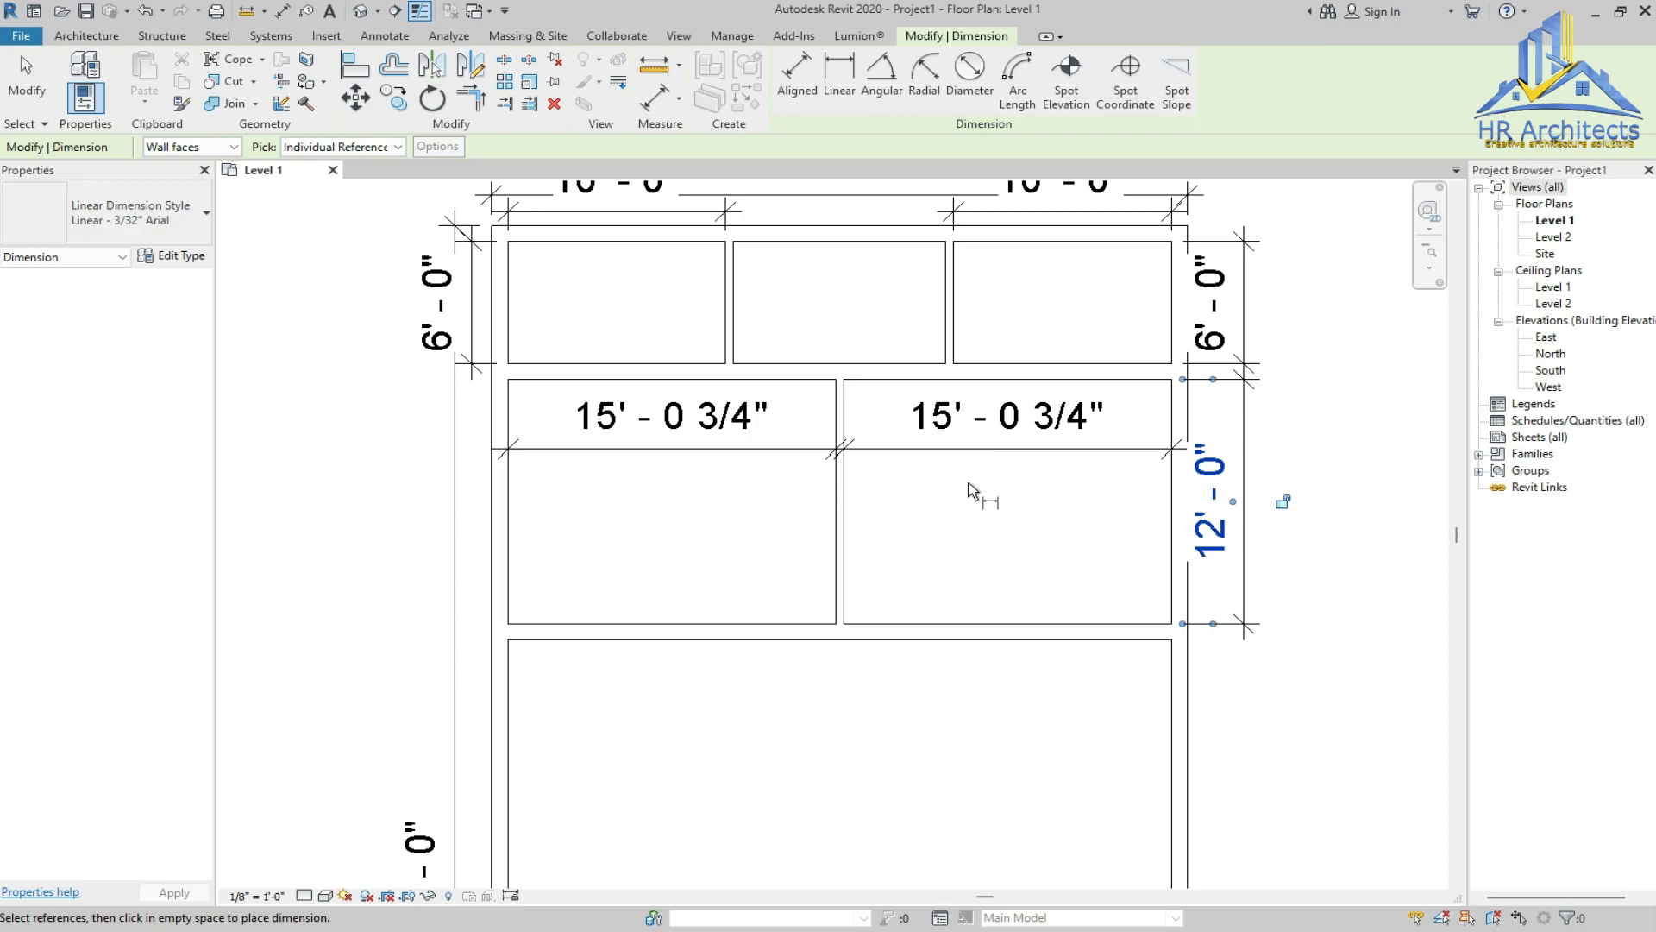
pyautogui.scroll(-5, 975, 491)
pyautogui.scroll(4, 1009, 604)
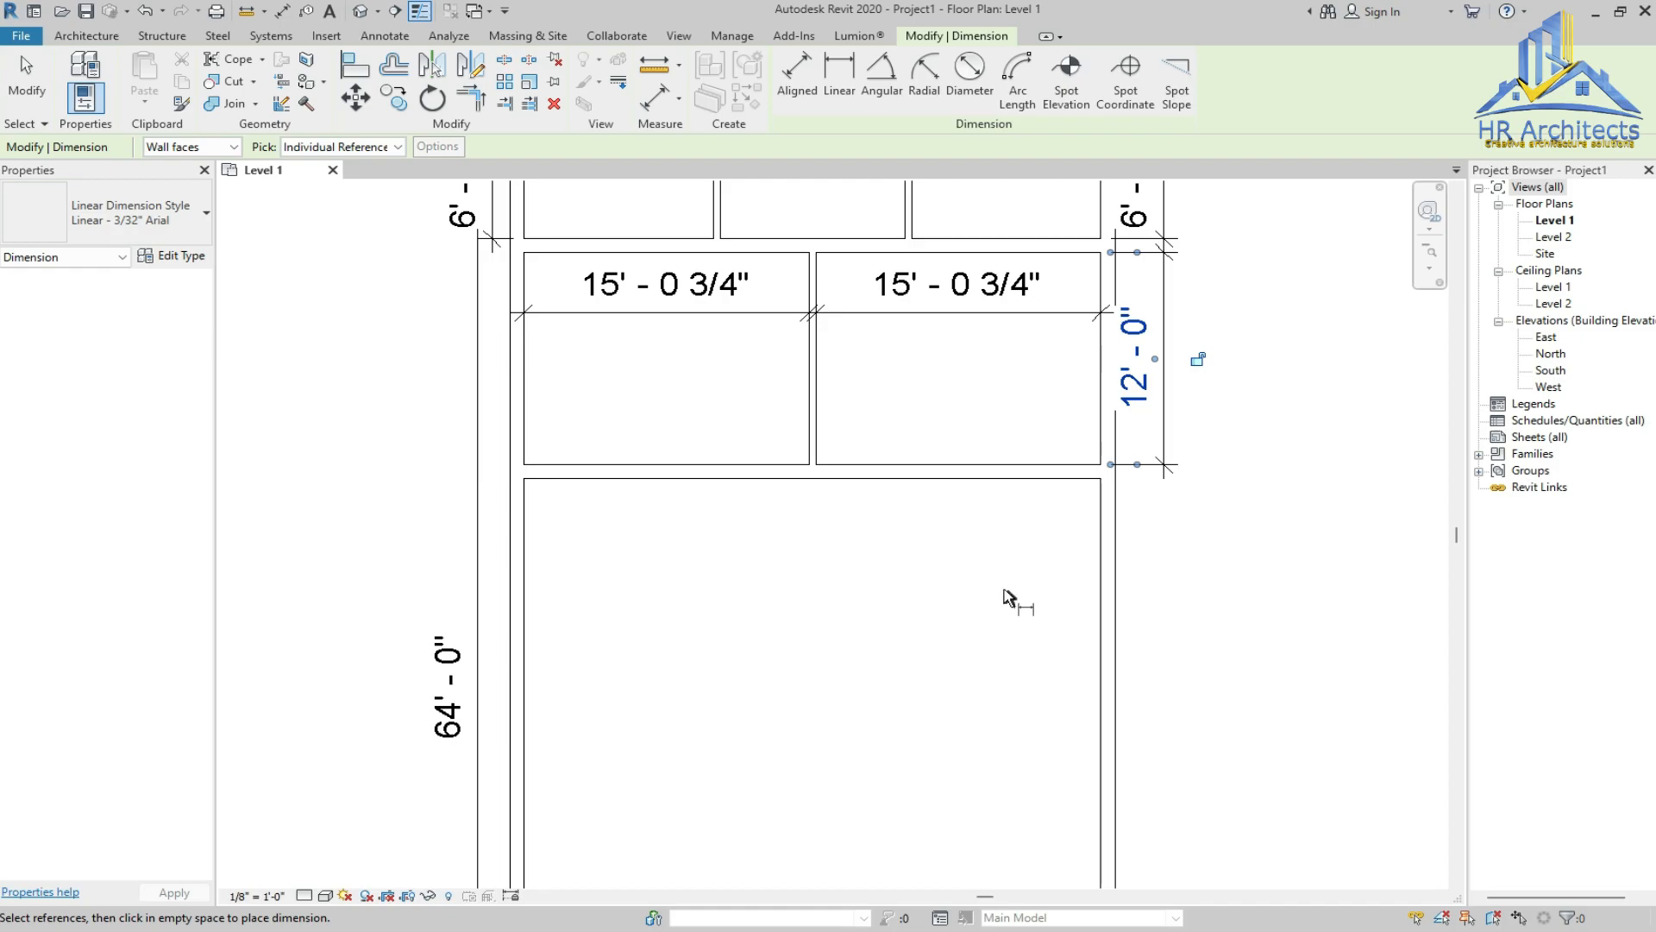
pyautogui.press('Escape')
pyautogui.press('Escape')
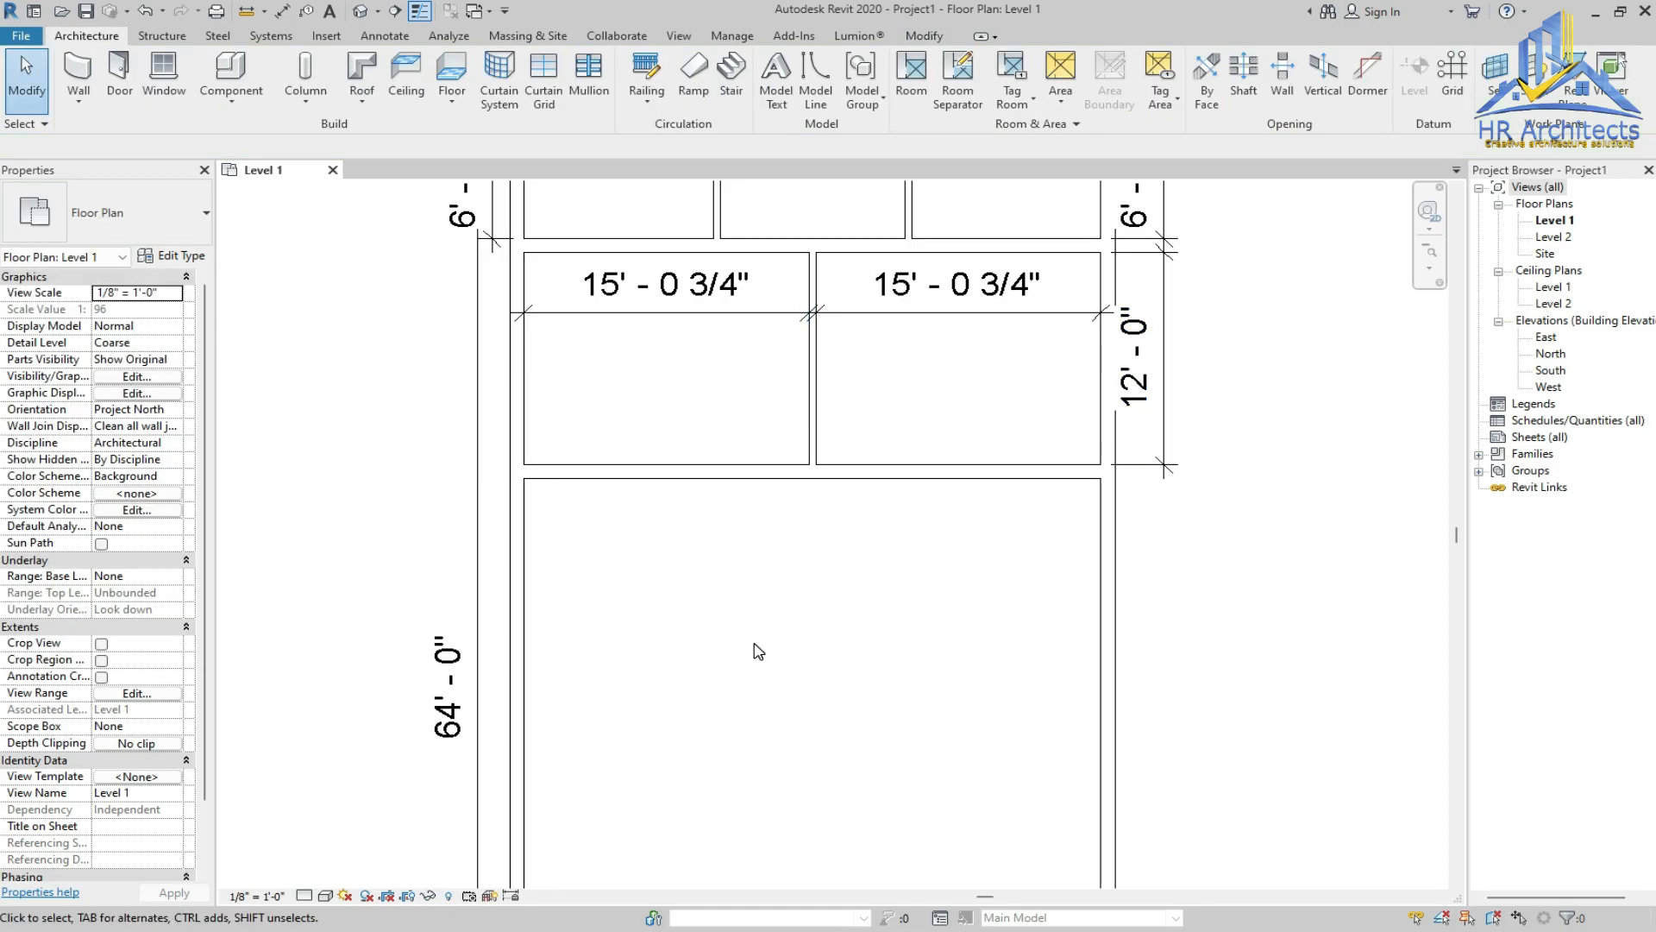
pyautogui.scroll(-1, 758, 651)
pyautogui.click(794, 347)
pyautogui.press('Escape')
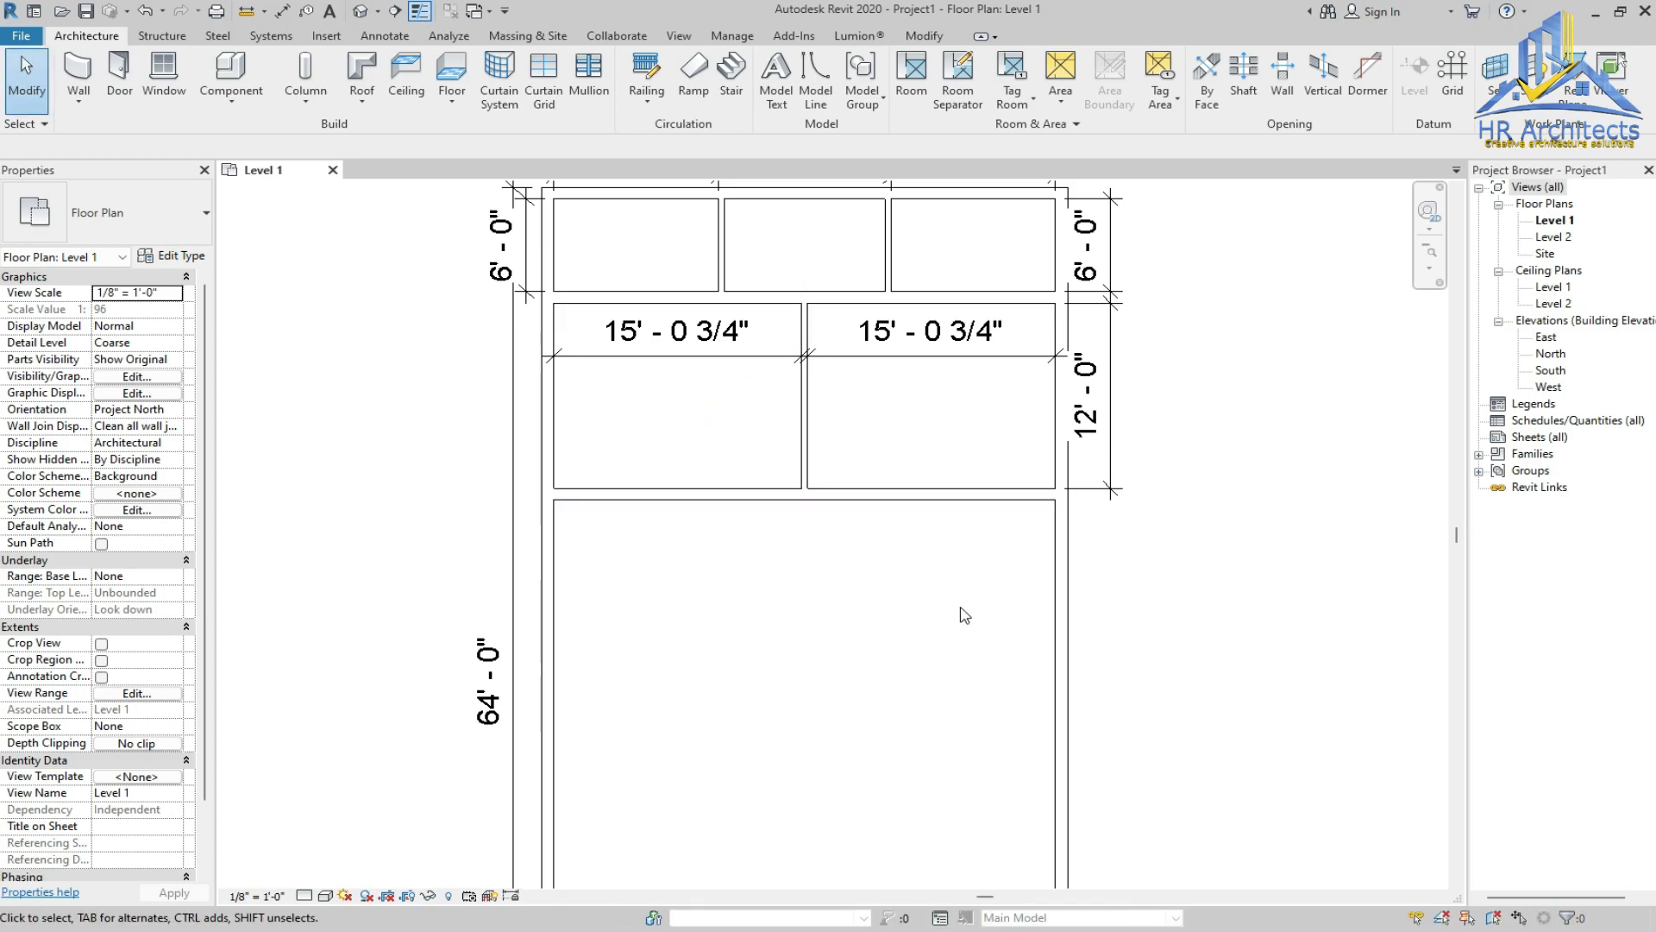
pyautogui.scroll(2, 964, 612)
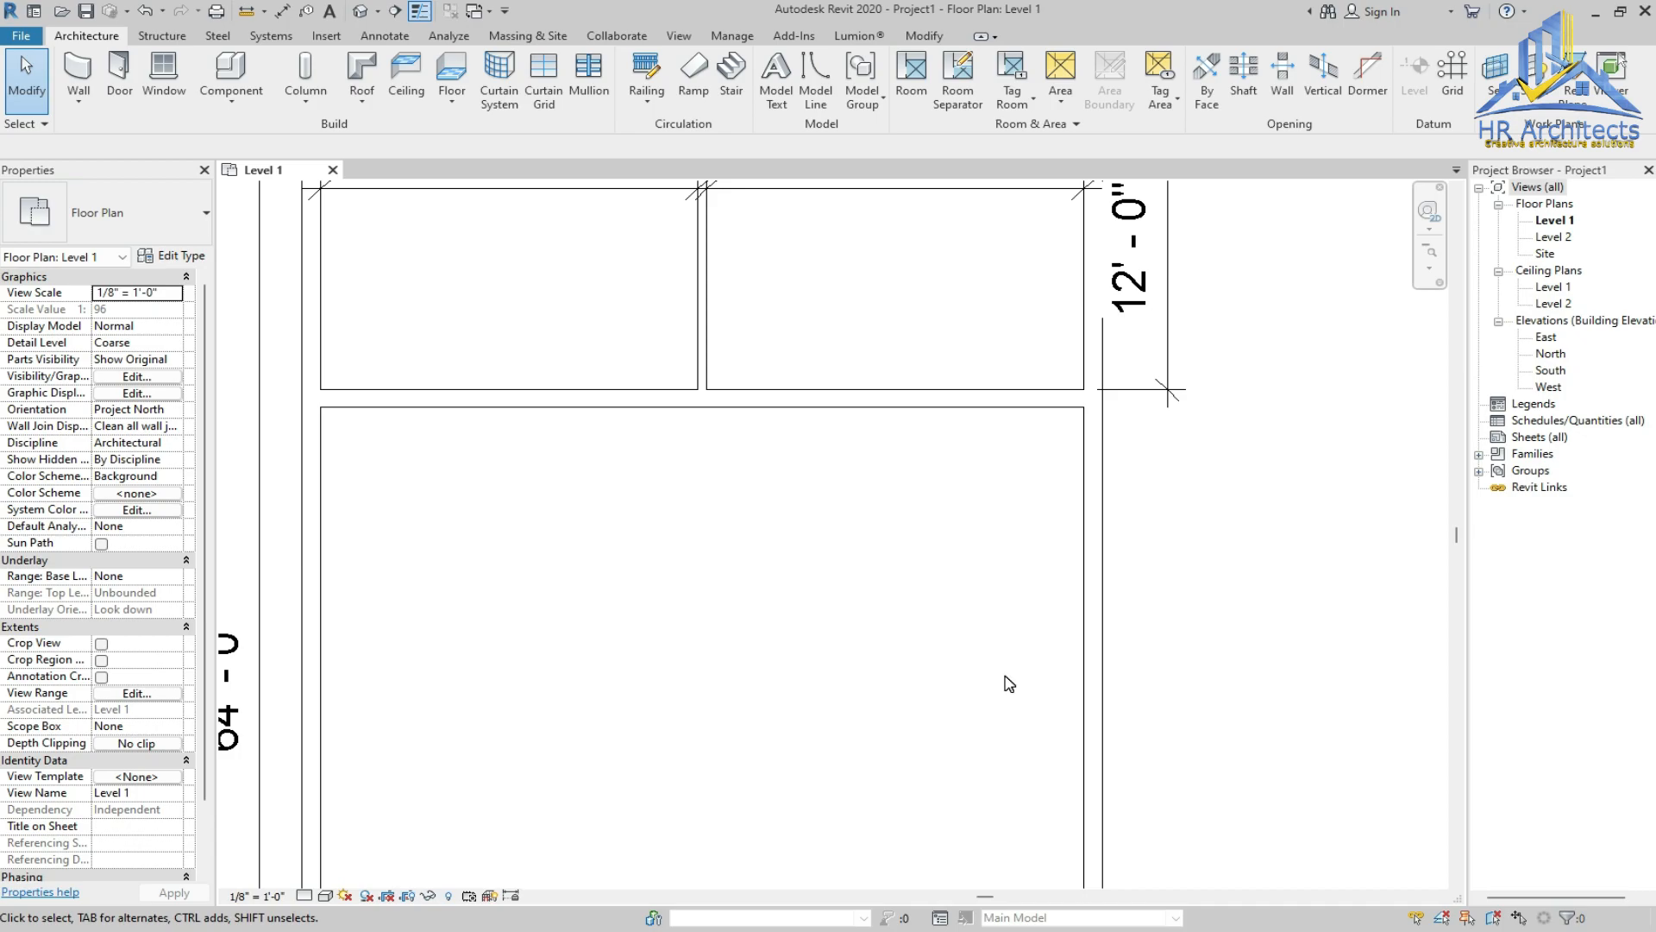
pyautogui.scroll(-2, 904, 454)
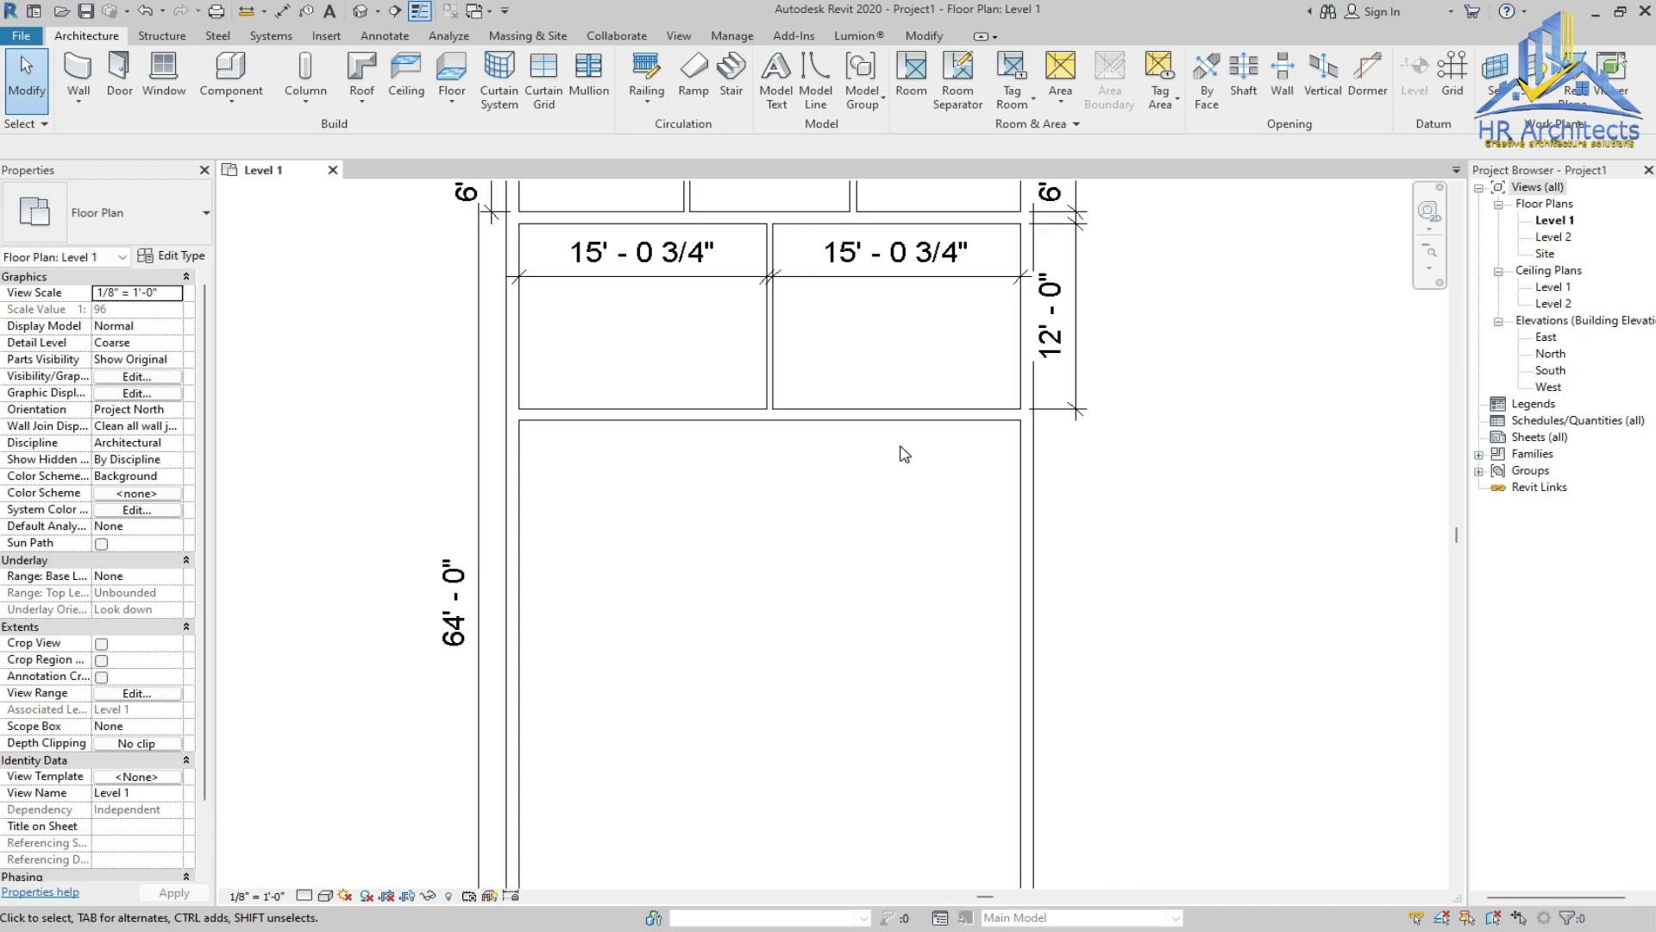
# Draw chained 4.5" walls from the second-row rooms' lower wall, 8' down and across to the right exterior wall, enclosing a small corner room
pyautogui.scroll(1, 932, 579)
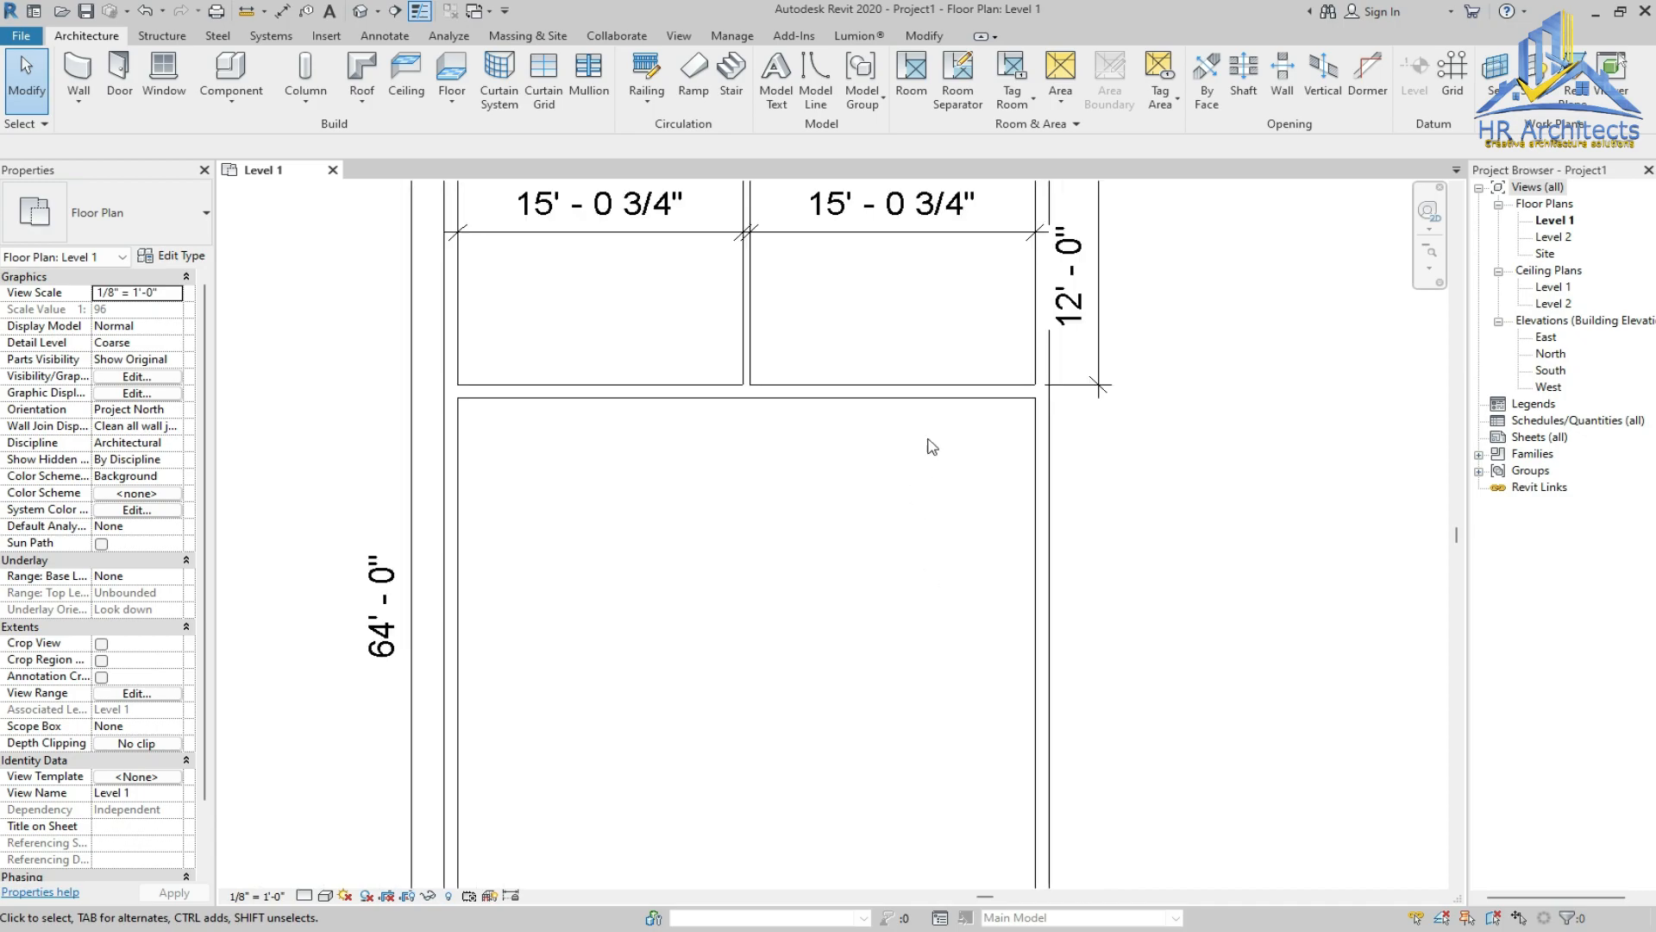
pyautogui.click(747, 347)
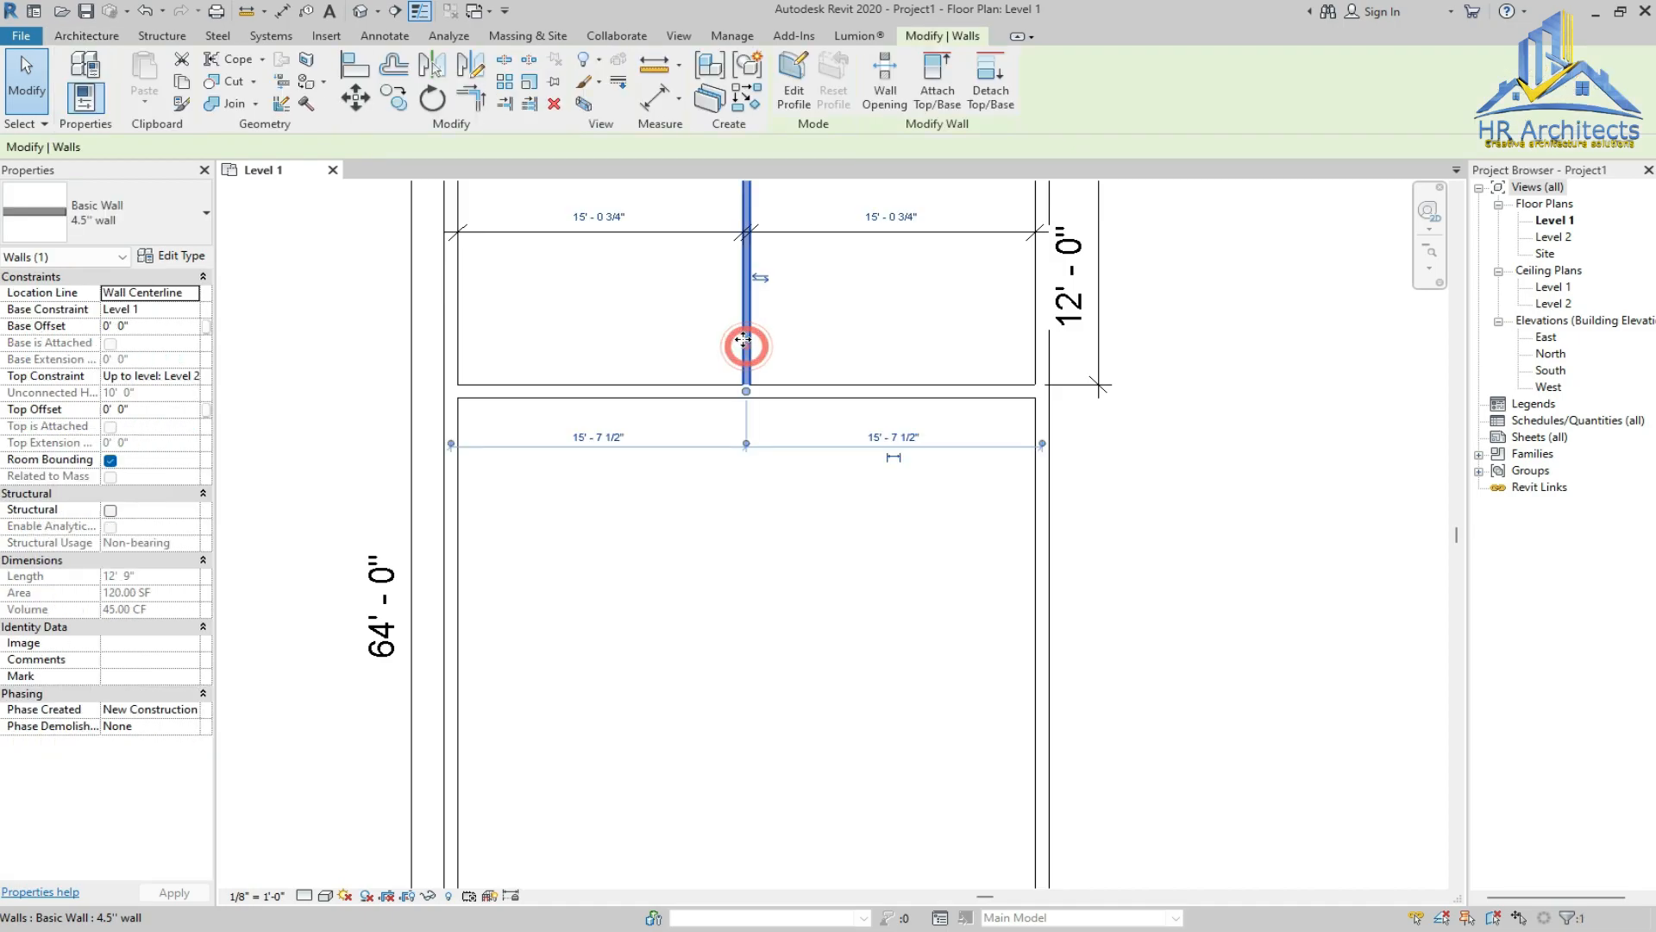
pyautogui.click(755, 110)
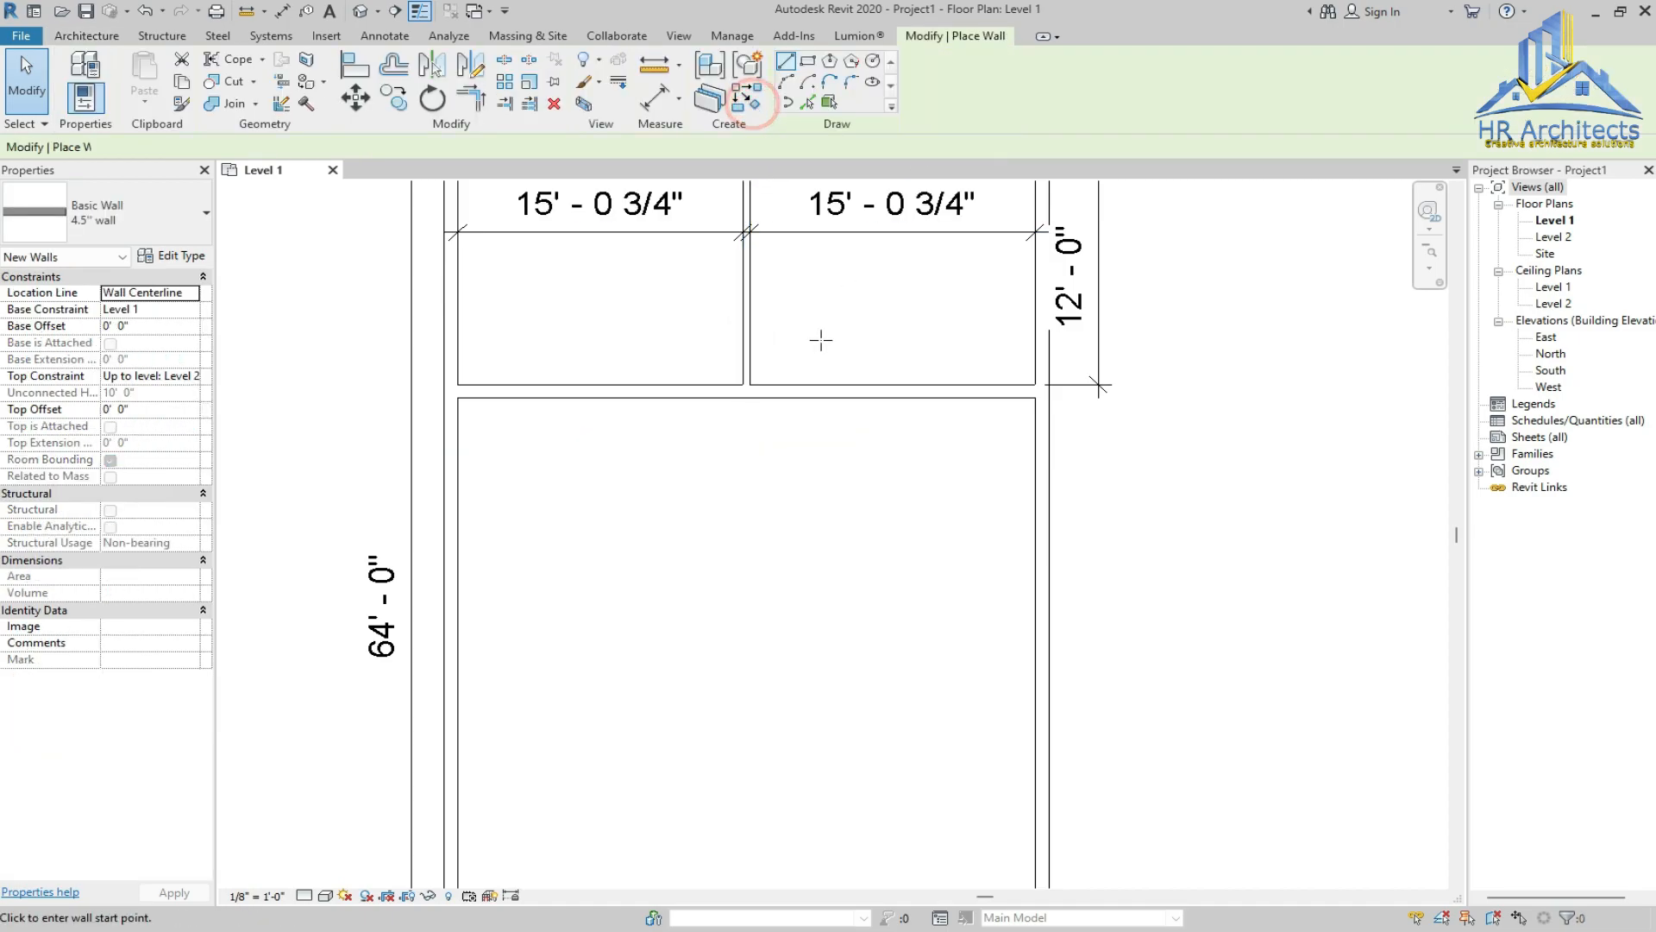
pyautogui.click(870, 398)
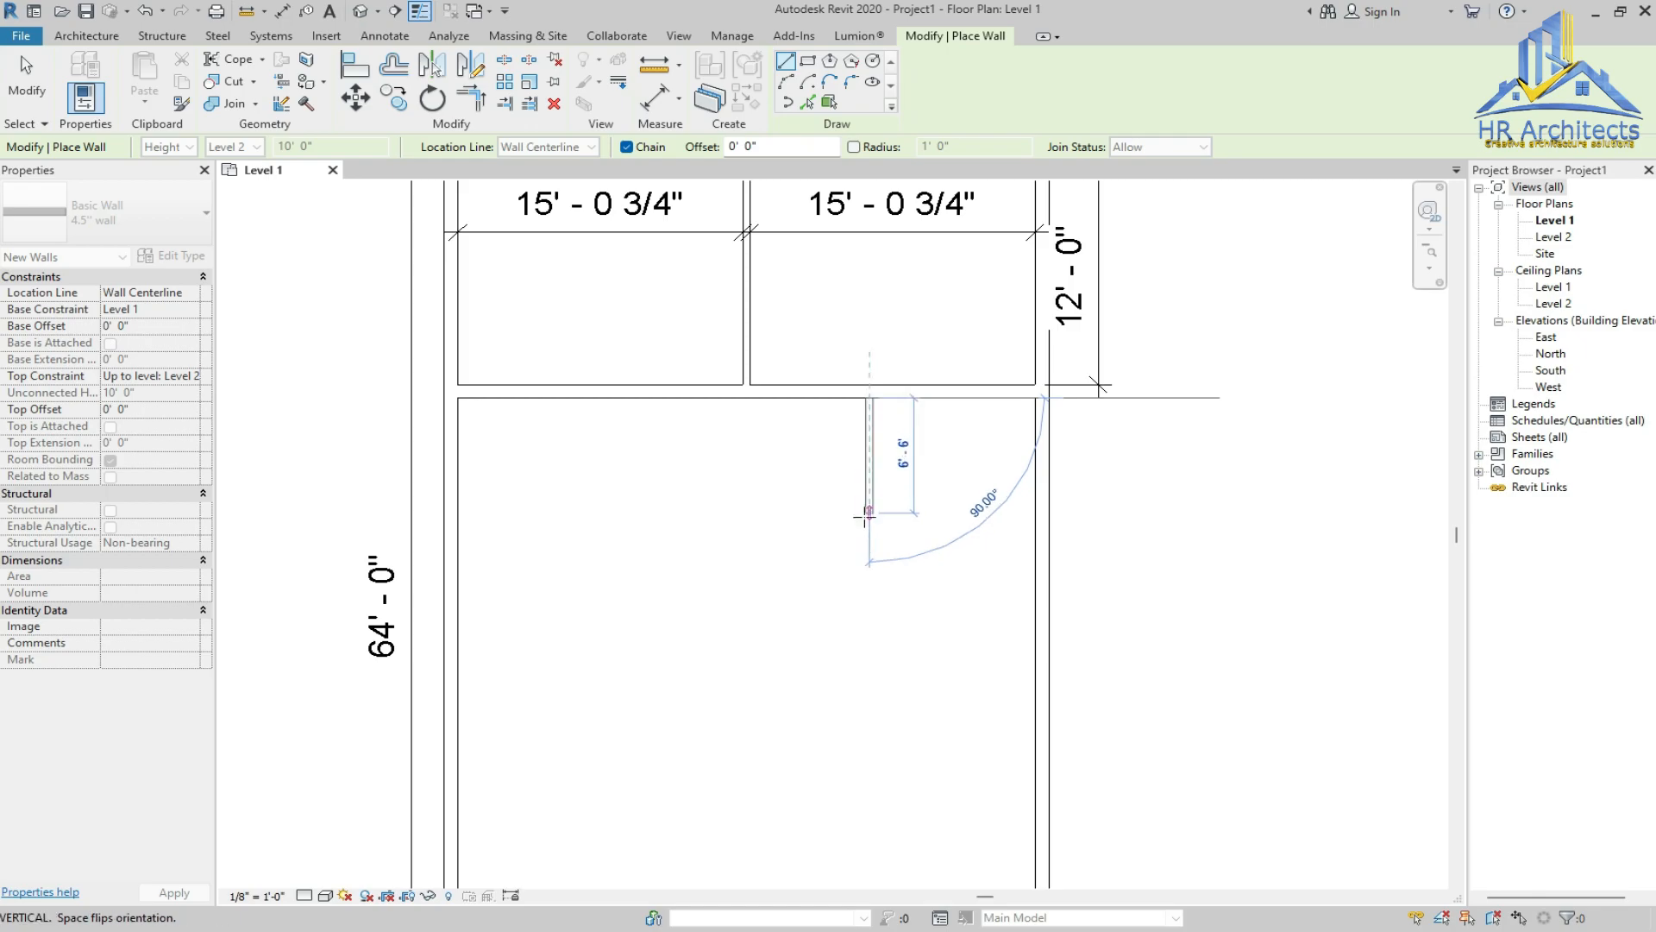
pyautogui.write('8')
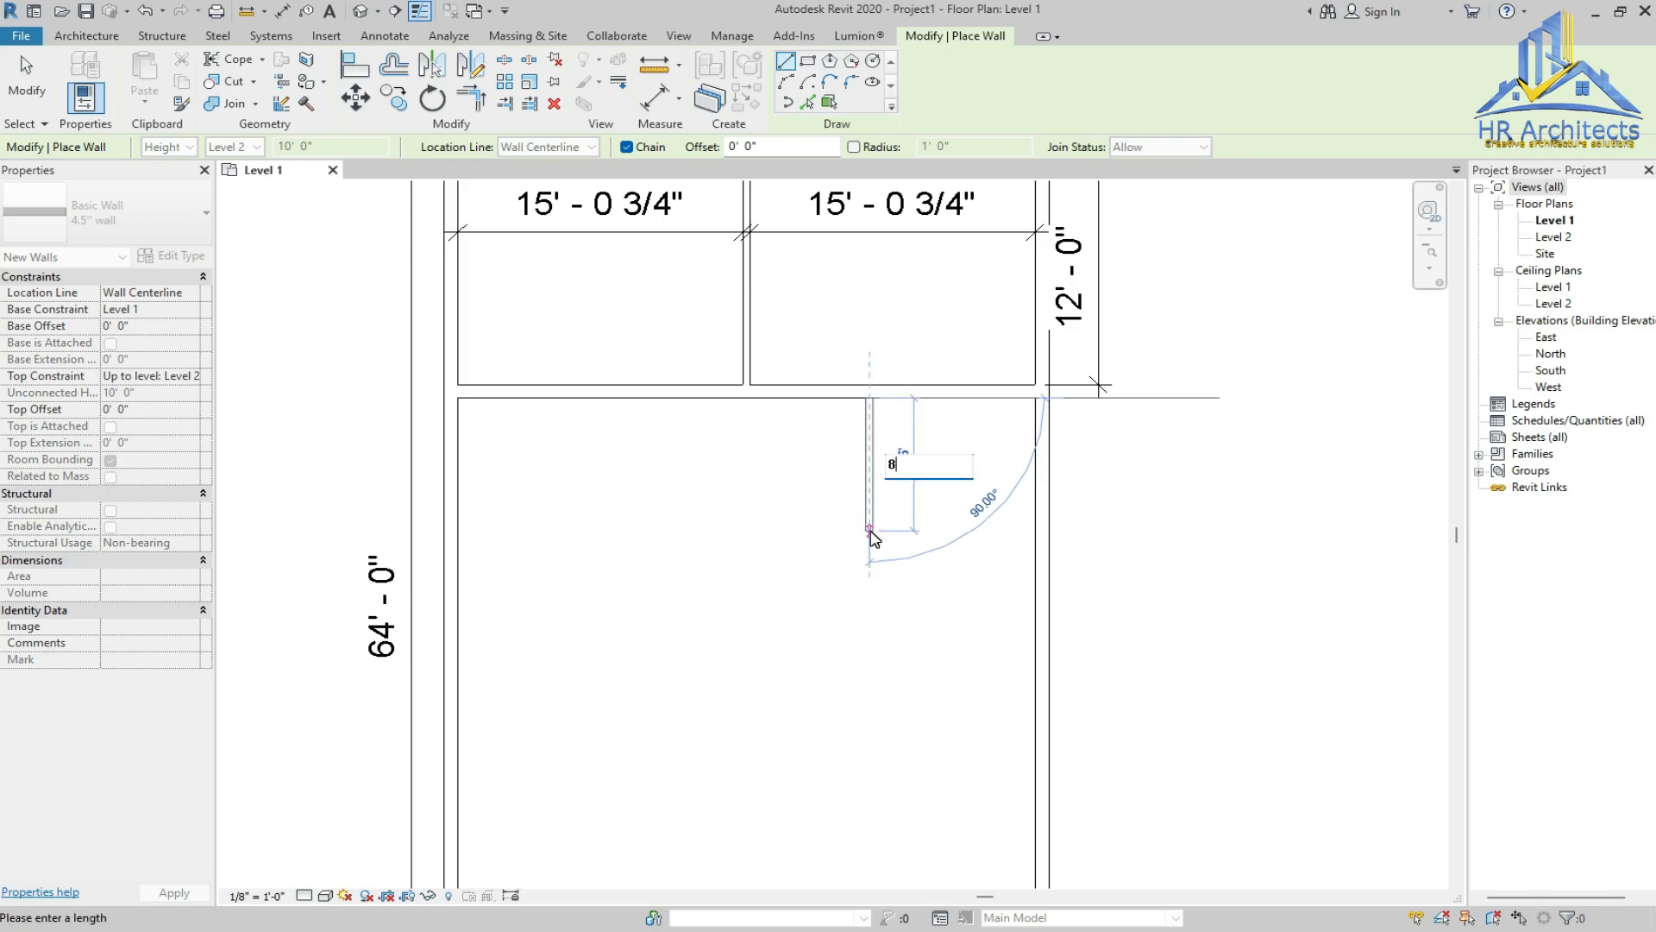
pyautogui.write("'")
pyautogui.press('Return')
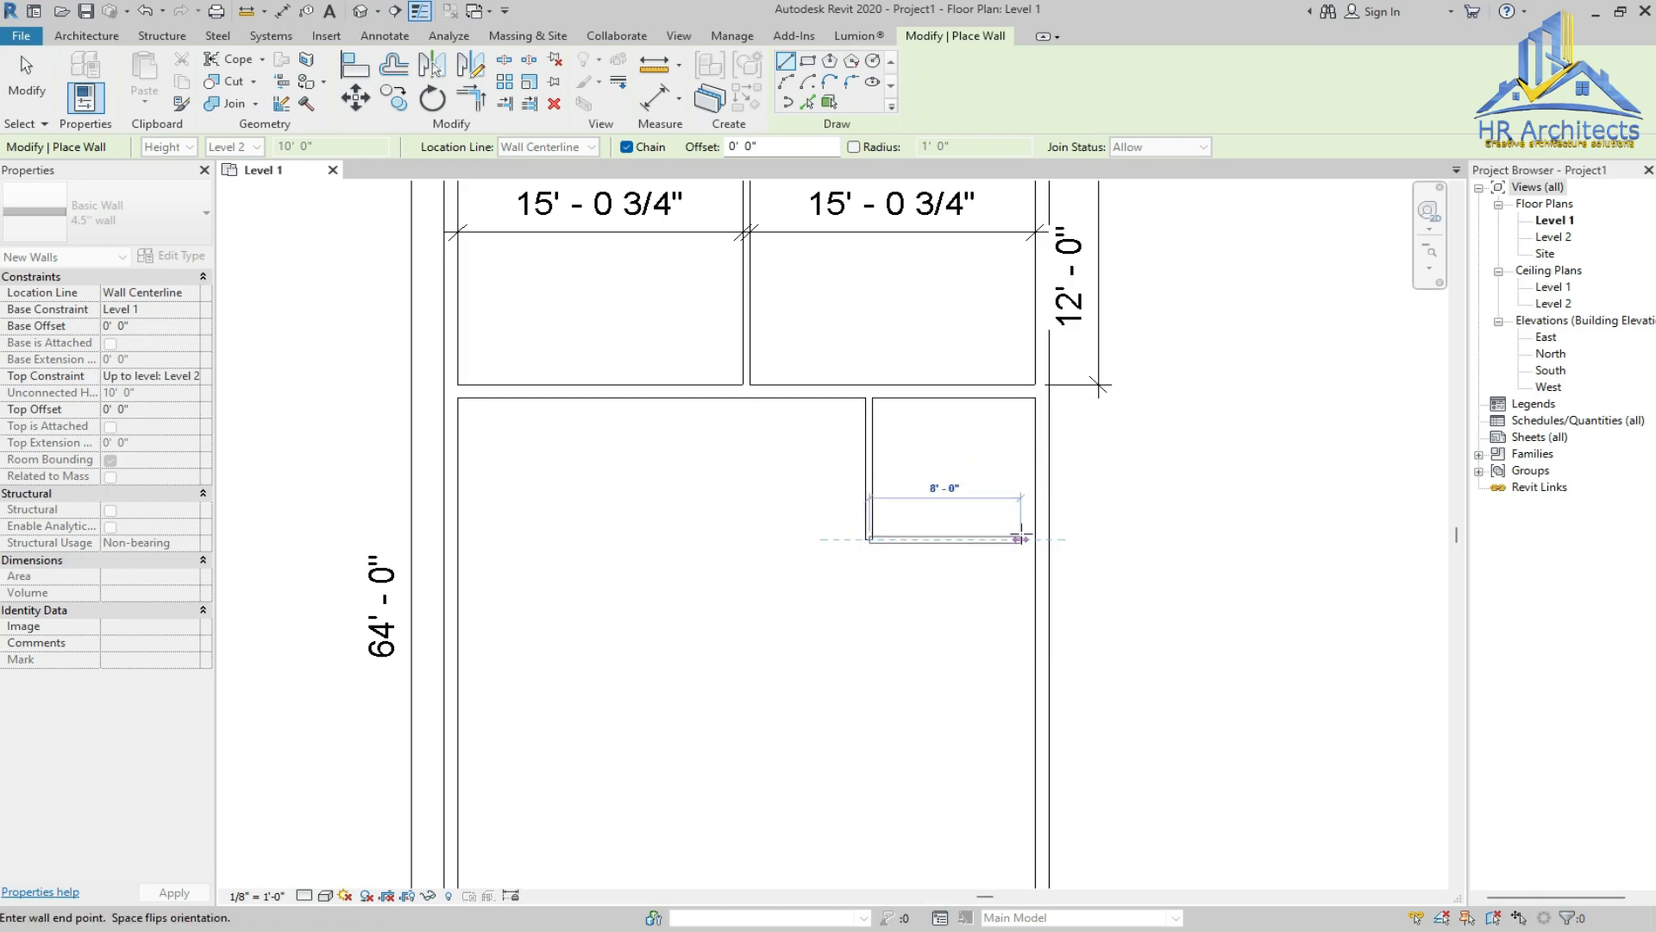
pyautogui.click(1034, 539)
pyautogui.press('Escape')
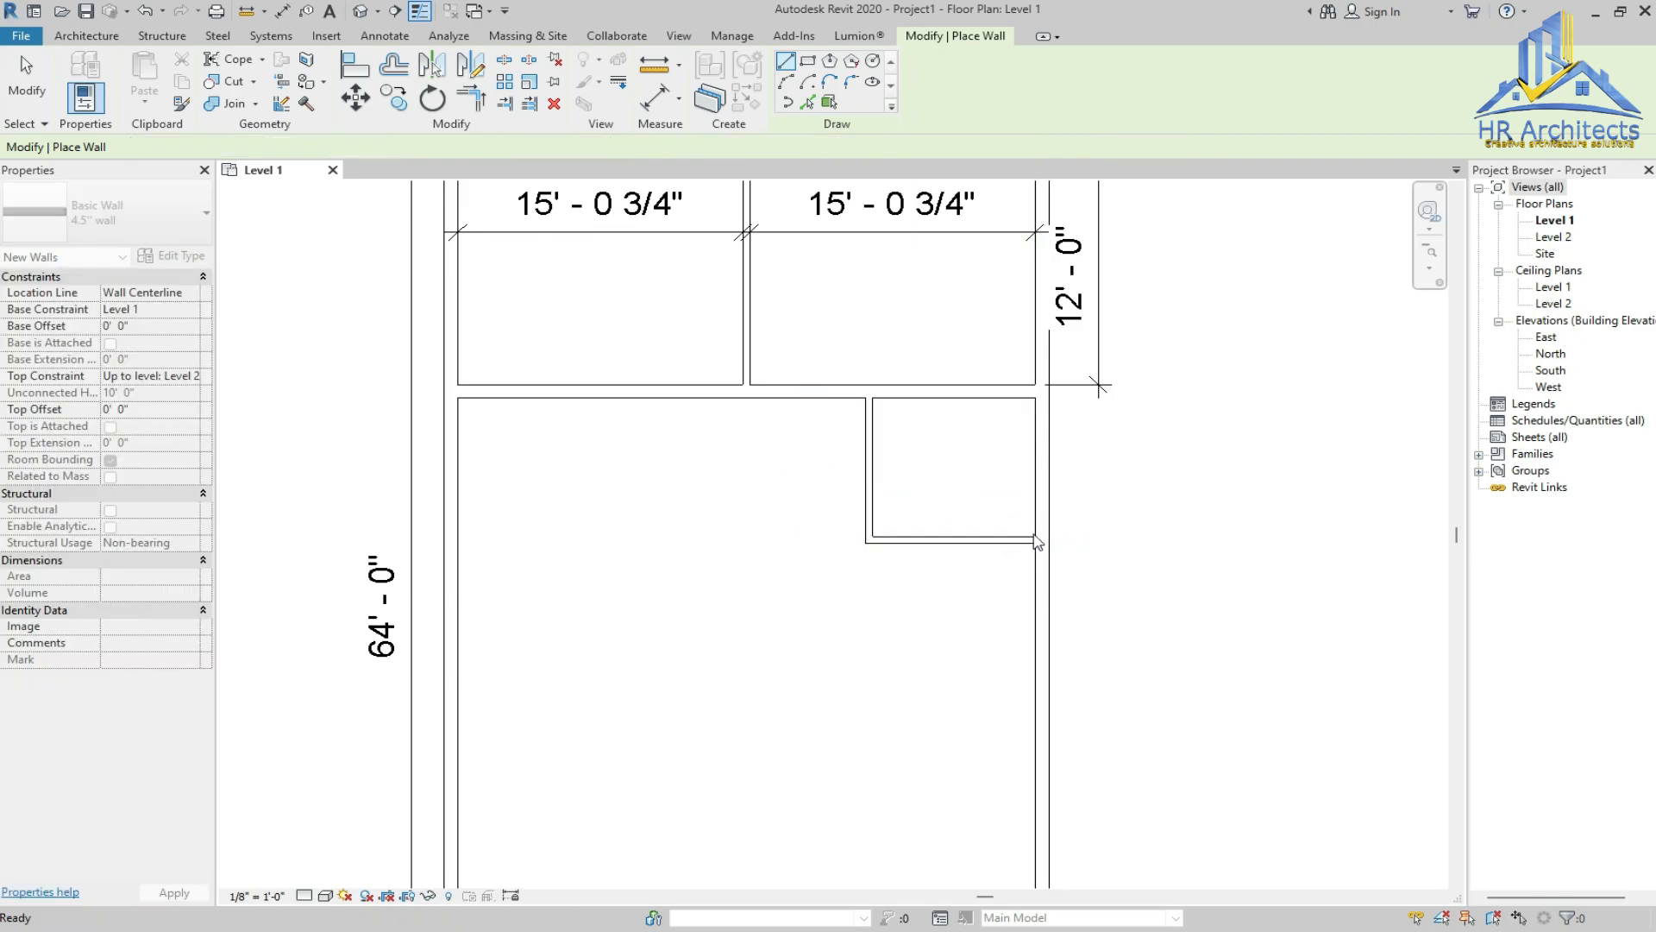
# Measure the small corner room's vertical wall to the right exterior wall's inner face and set that clear width to 8'
pyautogui.press('Escape')
pyautogui.click(870, 480)
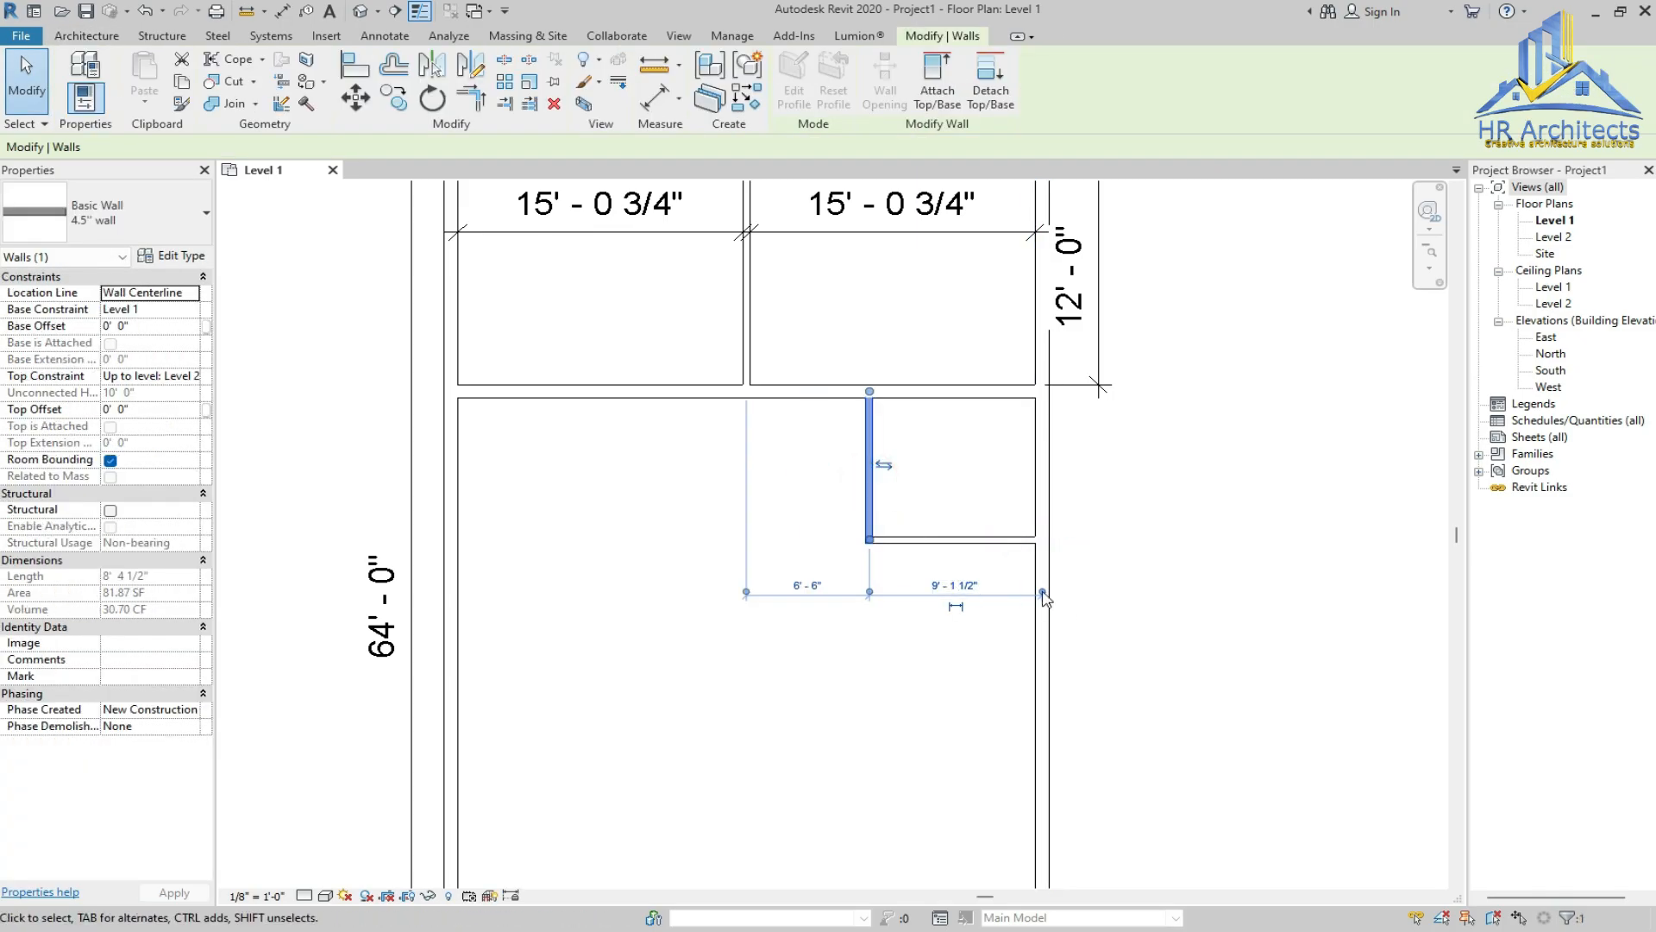
pyautogui.click(1042, 592)
pyautogui.click(869, 591)
pyautogui.click(869, 592)
pyautogui.click(1049, 592)
pyautogui.click(951, 586)
pyautogui.write('8')
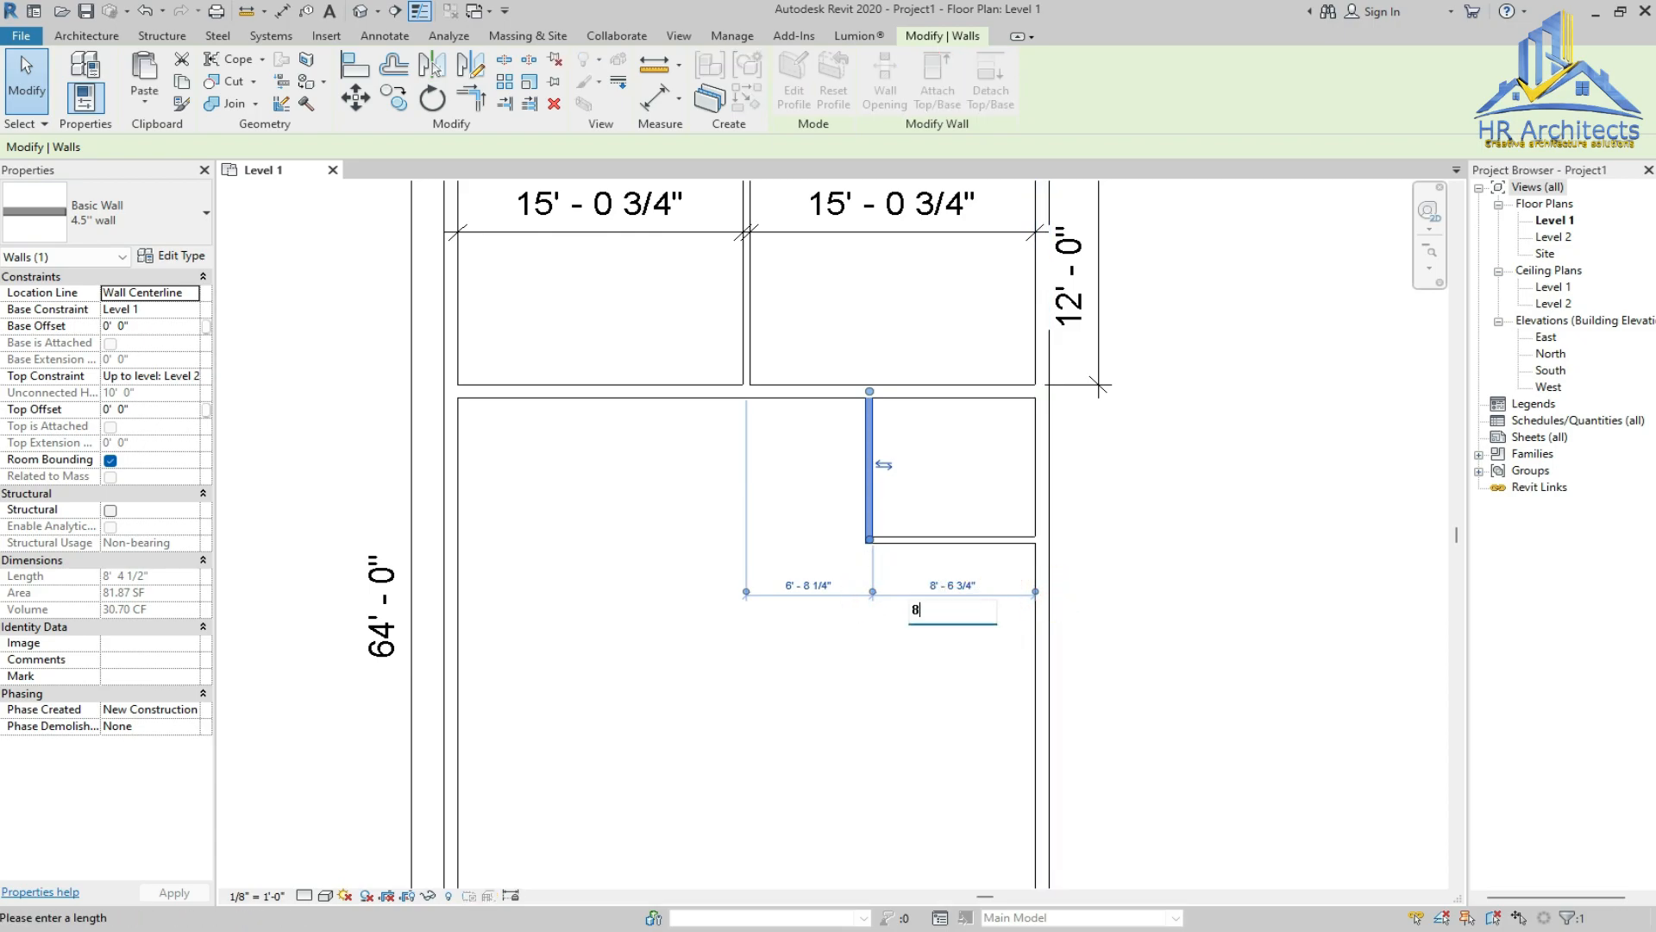
pyautogui.write("'")
pyautogui.press('Return')
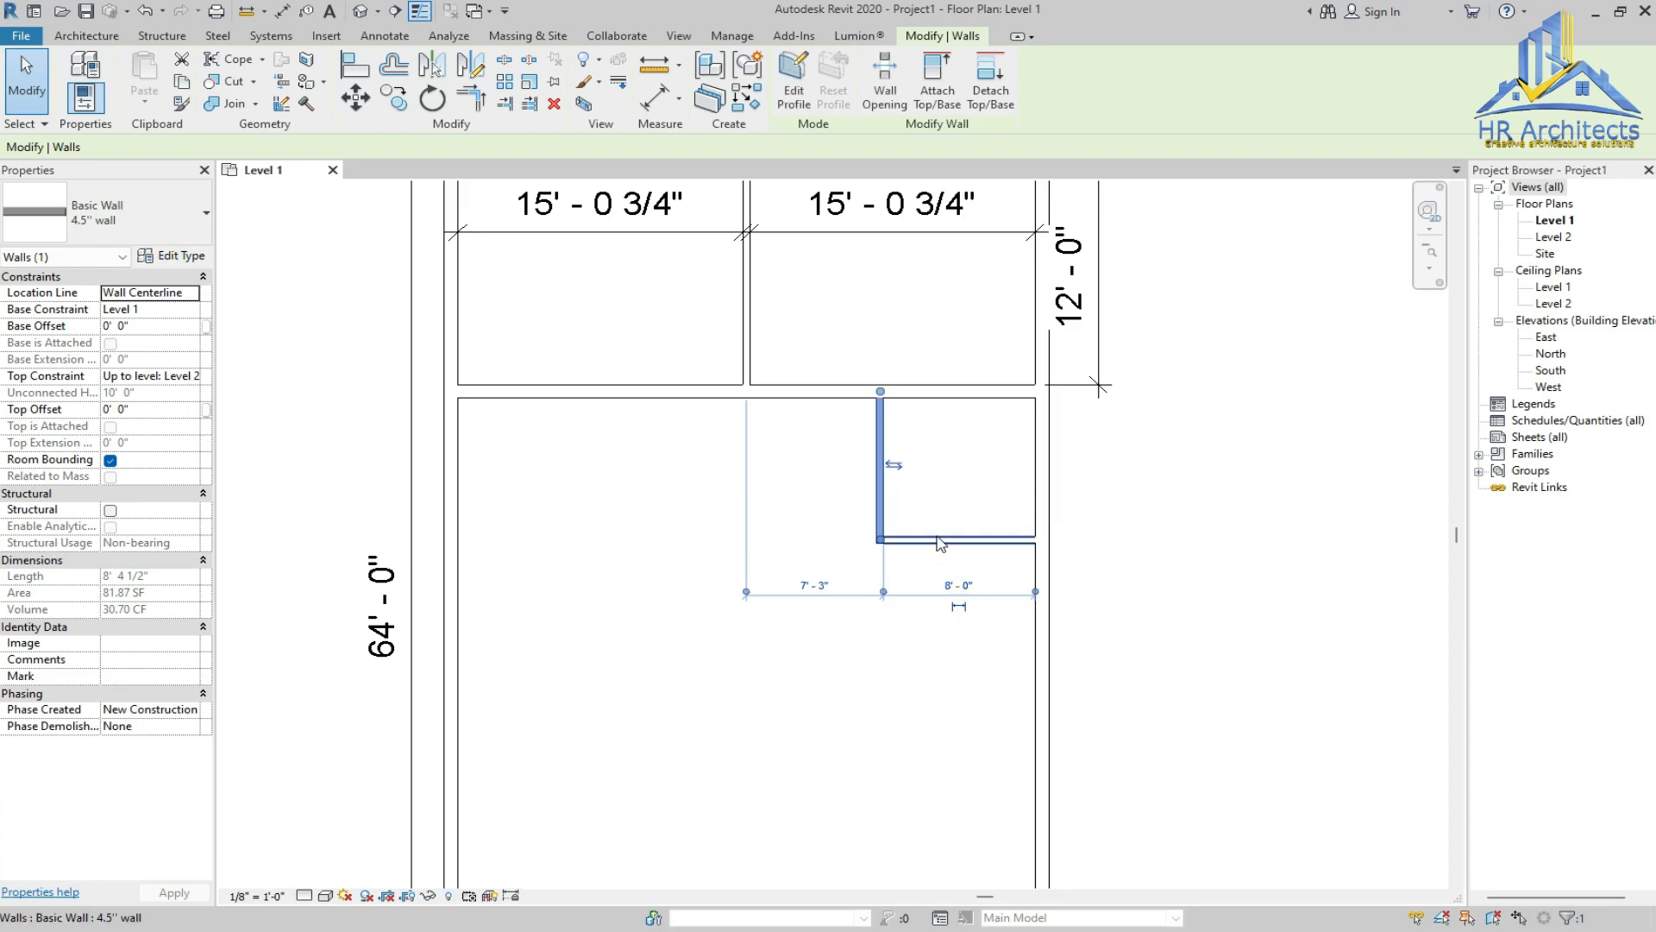
# Measure the corner room's lower wall between the facing wall faces and set that clear depth to 8'
pyautogui.click(946, 539)
pyautogui.click(823, 390)
pyautogui.click(824, 542)
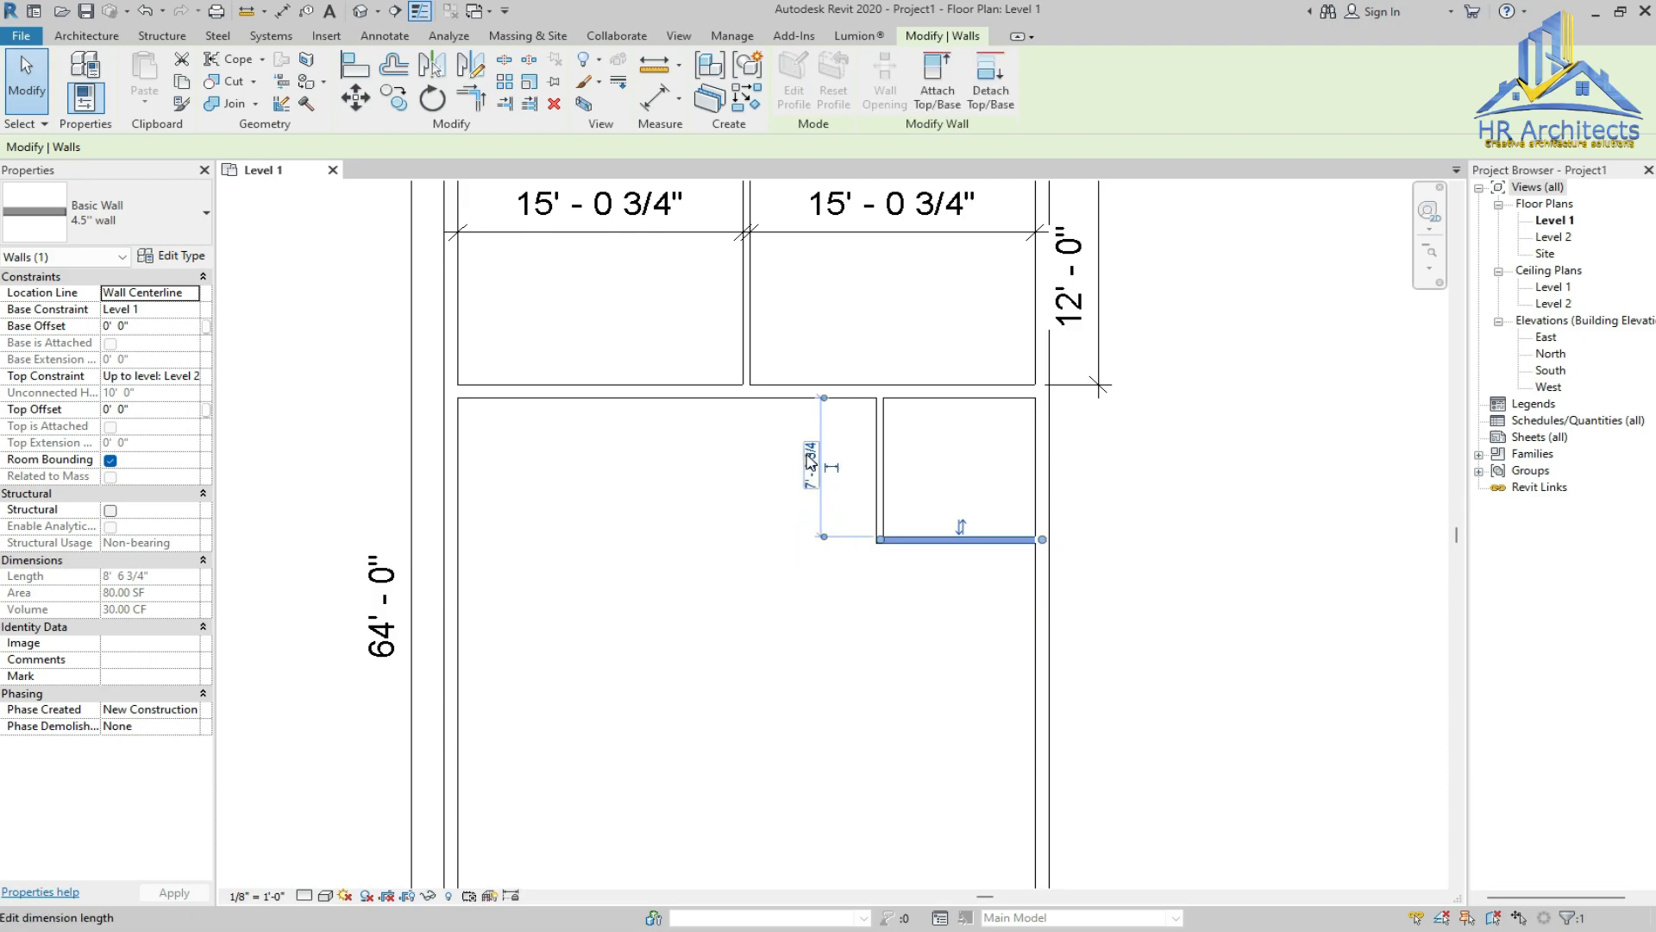
pyautogui.click(815, 466)
pyautogui.write('8')
pyautogui.press('Return')
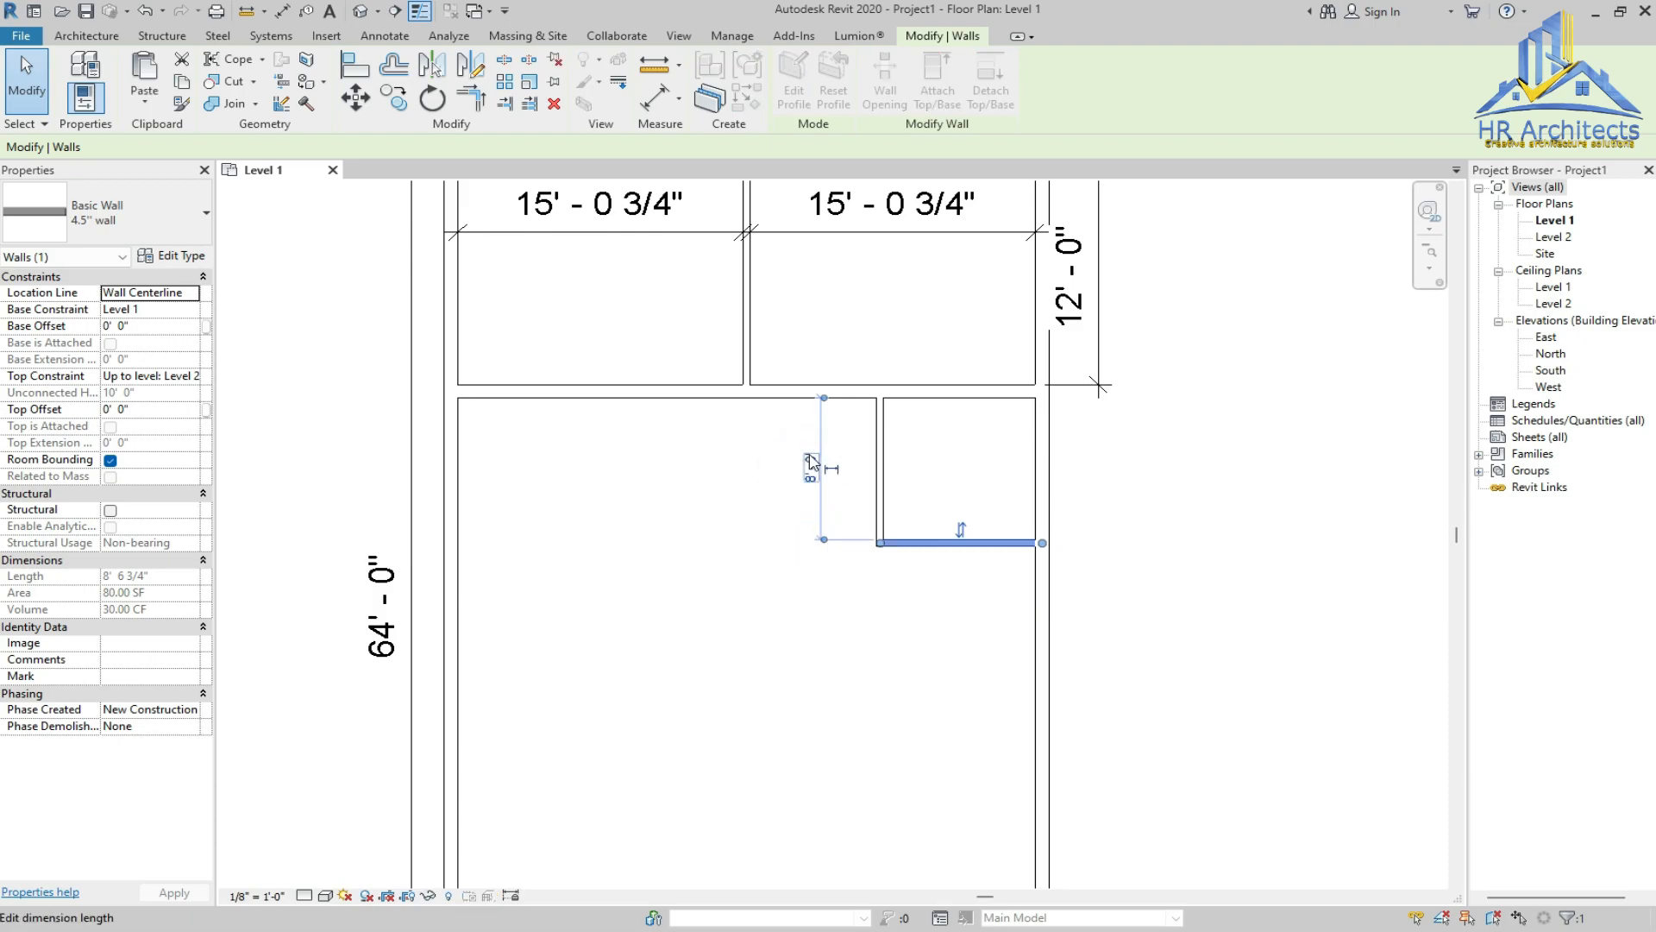
pyautogui.click(925, 635)
# Draw chained 4.5" walls located by Finish Face: Exterior from the corner room's lower outer corner, 10' down and across to the right exterior wall
pyautogui.scroll(-3, 951, 517)
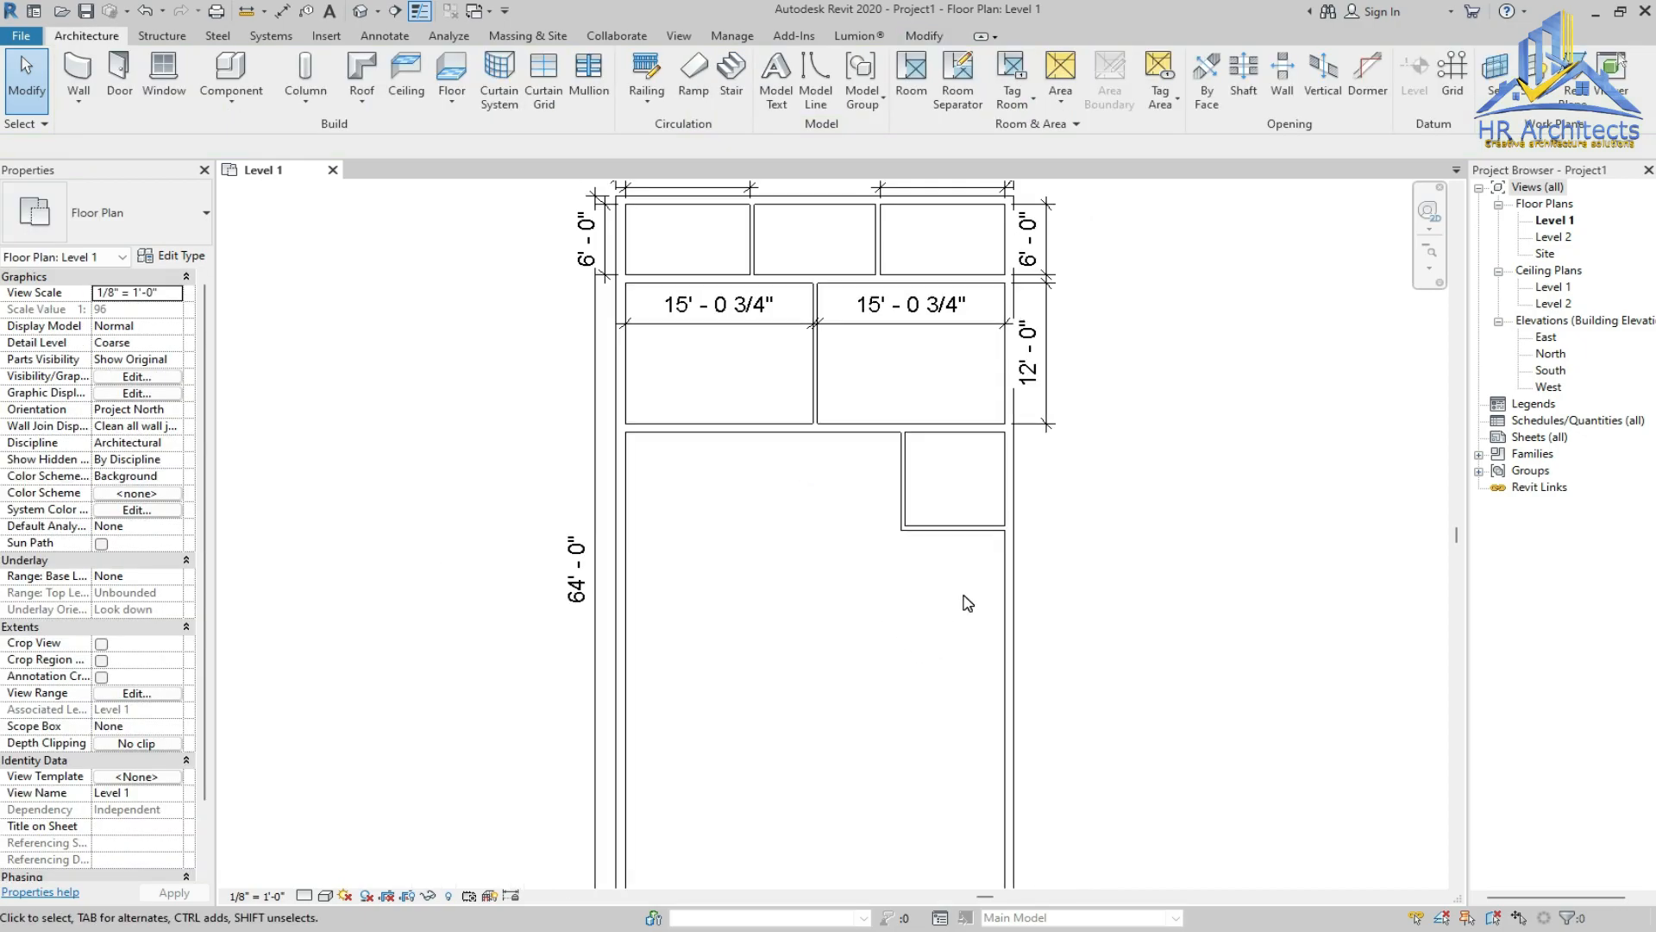
pyautogui.scroll(4, 964, 596)
pyautogui.scroll(-3, 934, 584)
pyautogui.scroll(4, 933, 660)
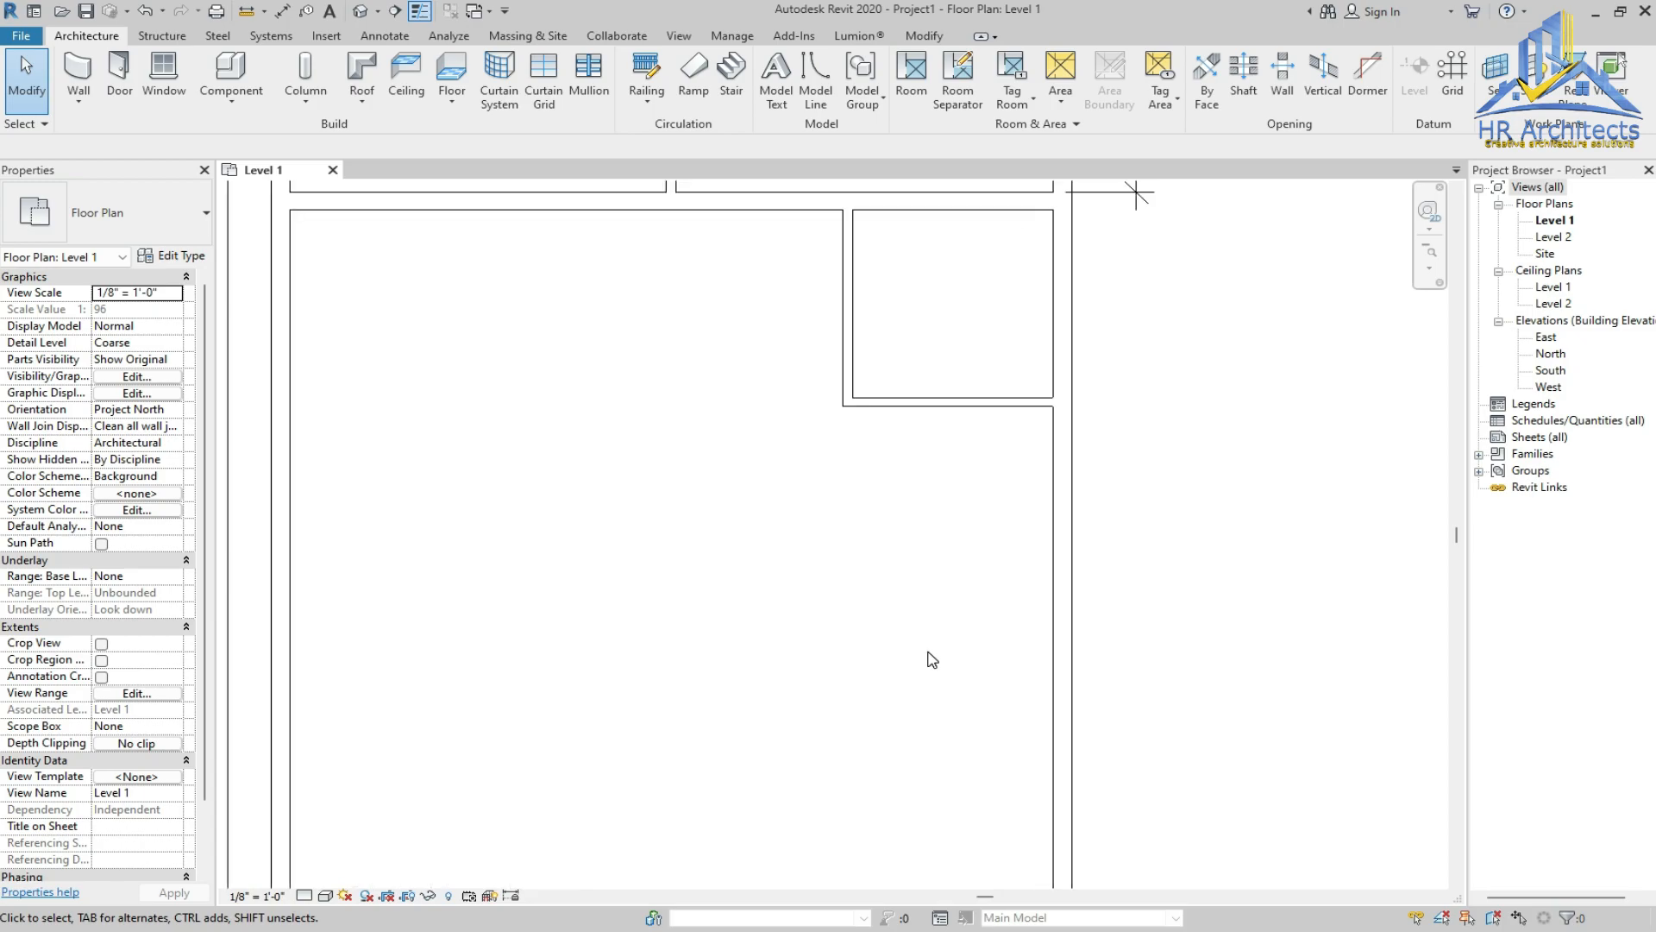
pyautogui.click(953, 402)
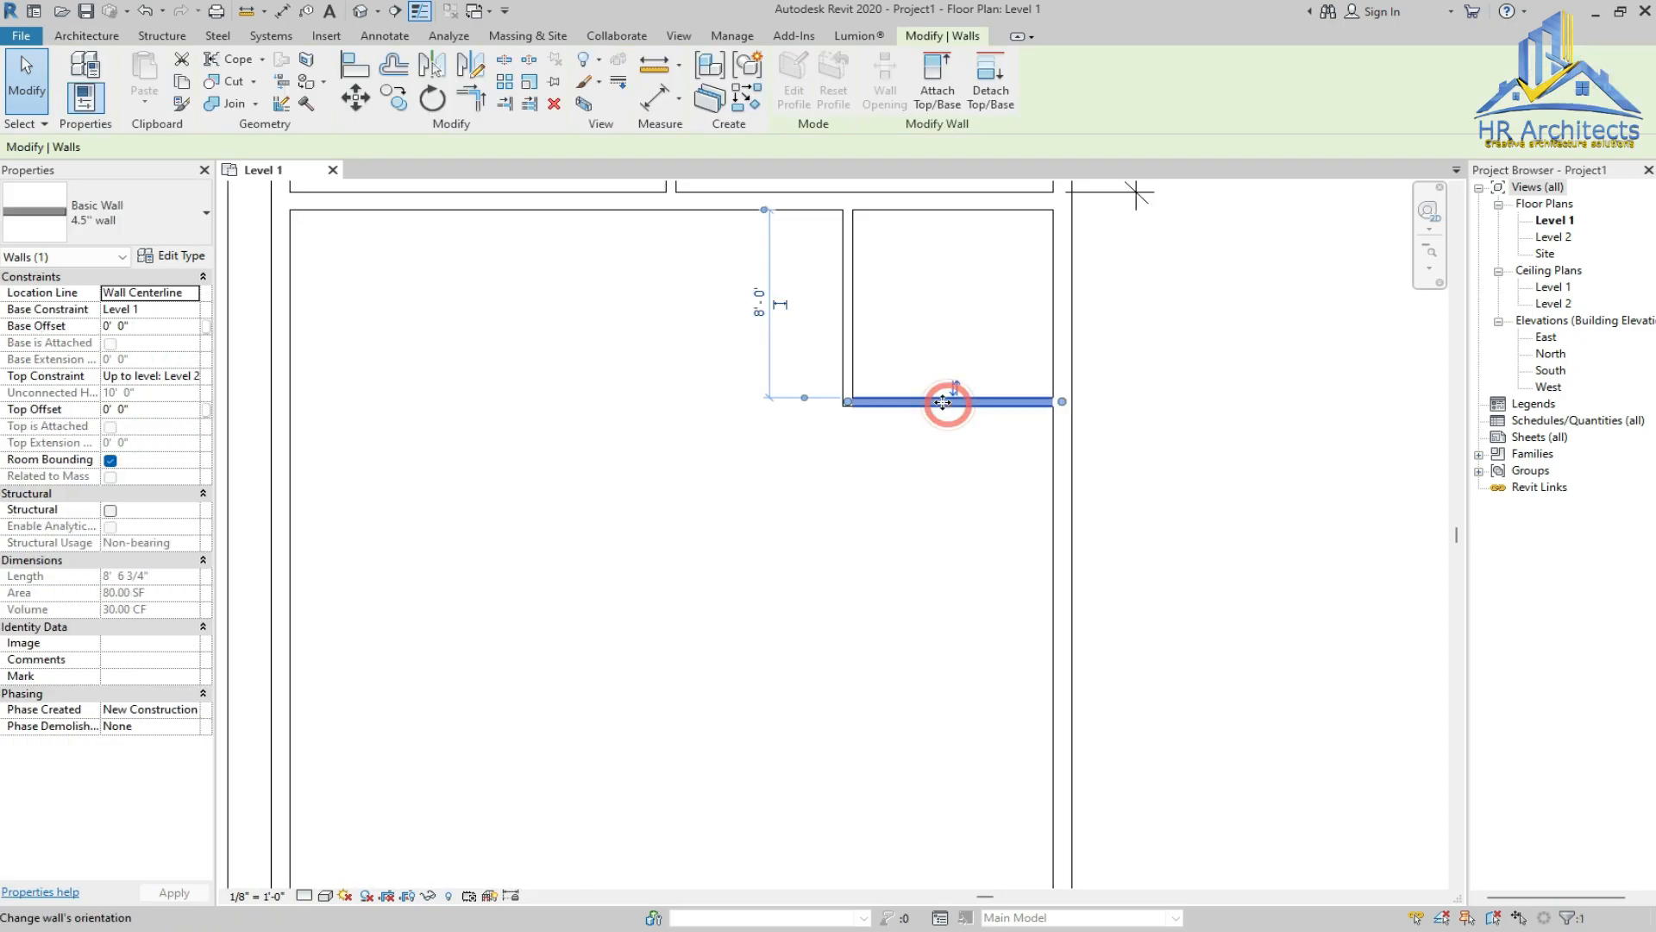
pyautogui.click(747, 97)
pyautogui.click(843, 406)
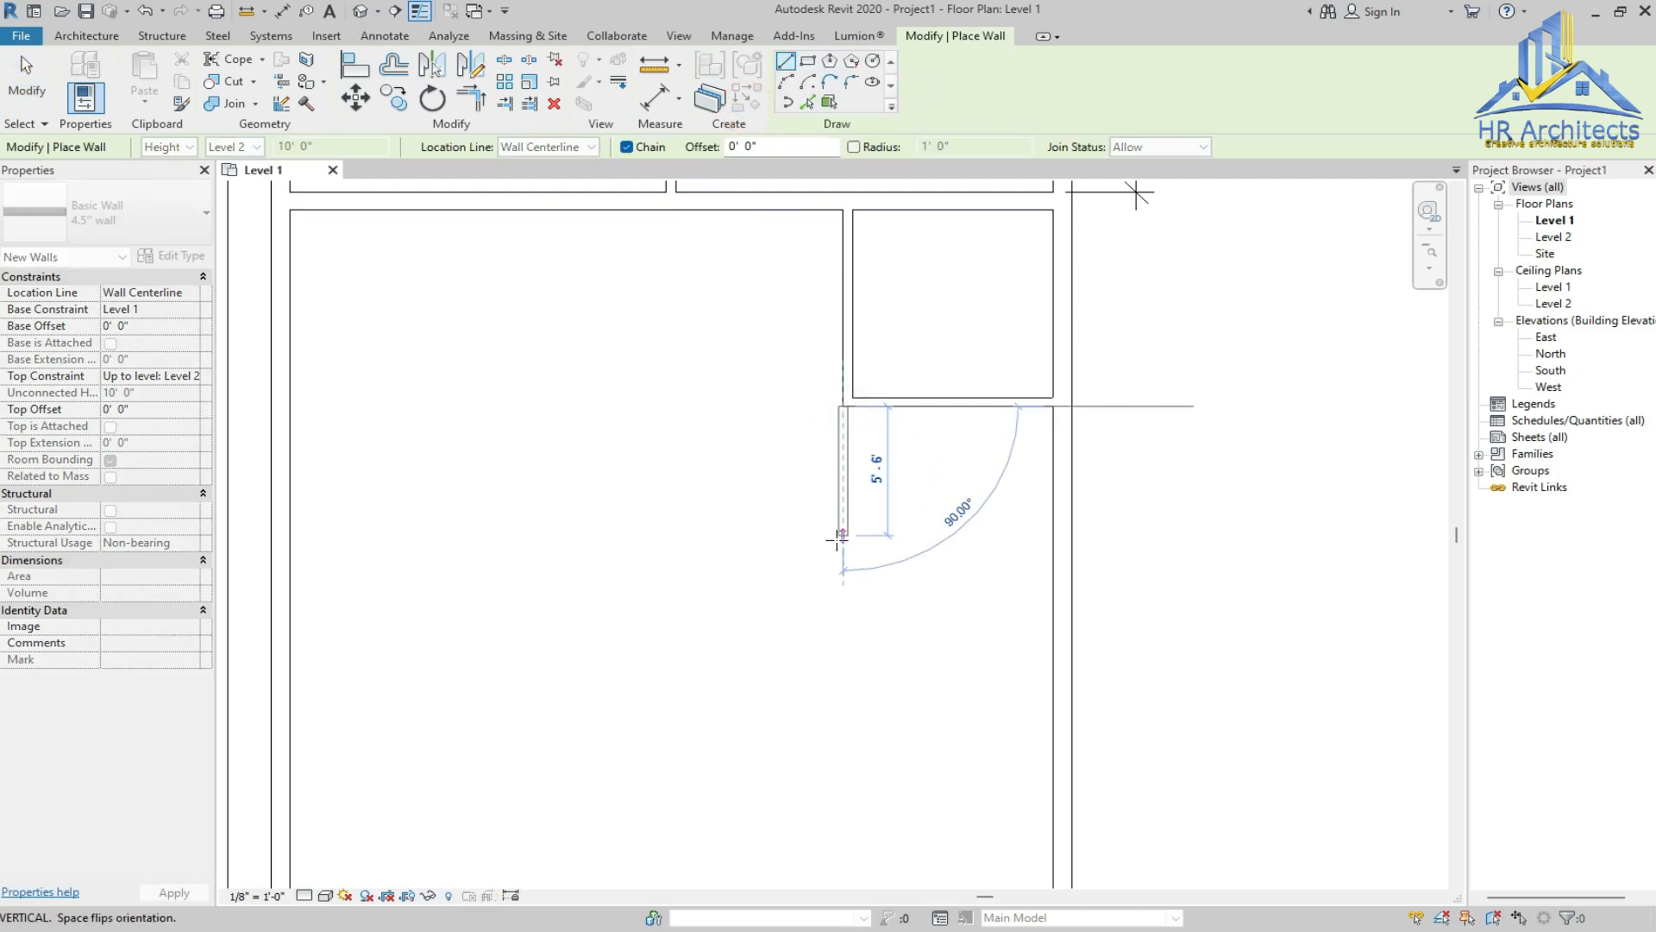
pyautogui.press('Escape')
pyautogui.click(528, 146)
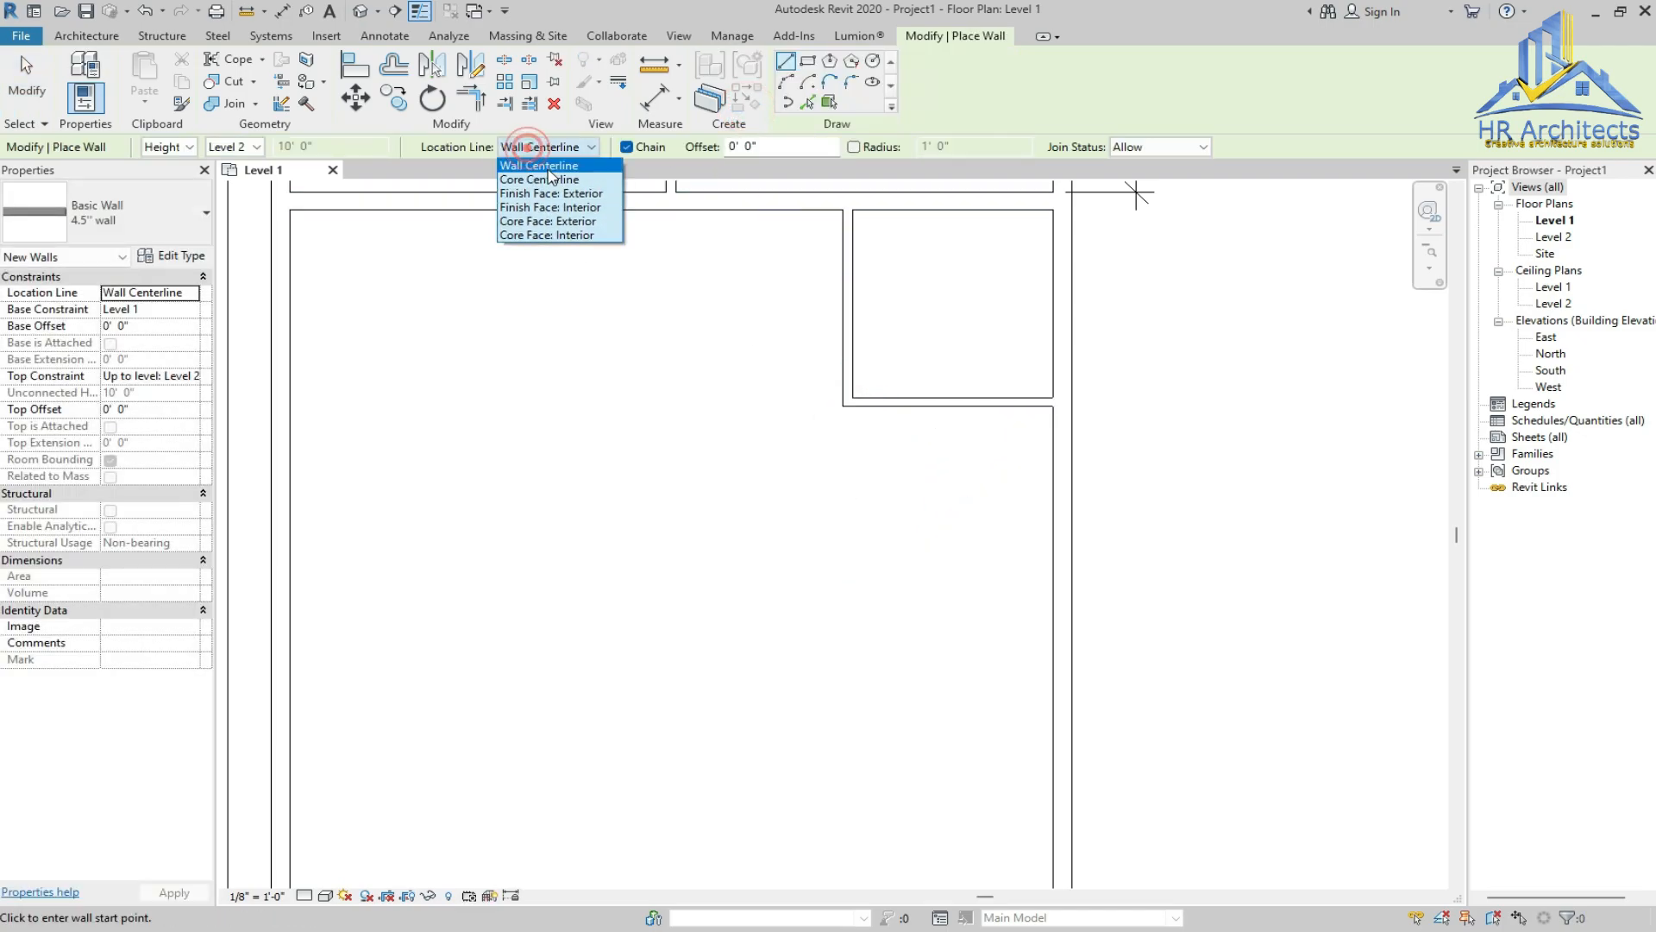
pyautogui.click(550, 193)
pyautogui.click(843, 405)
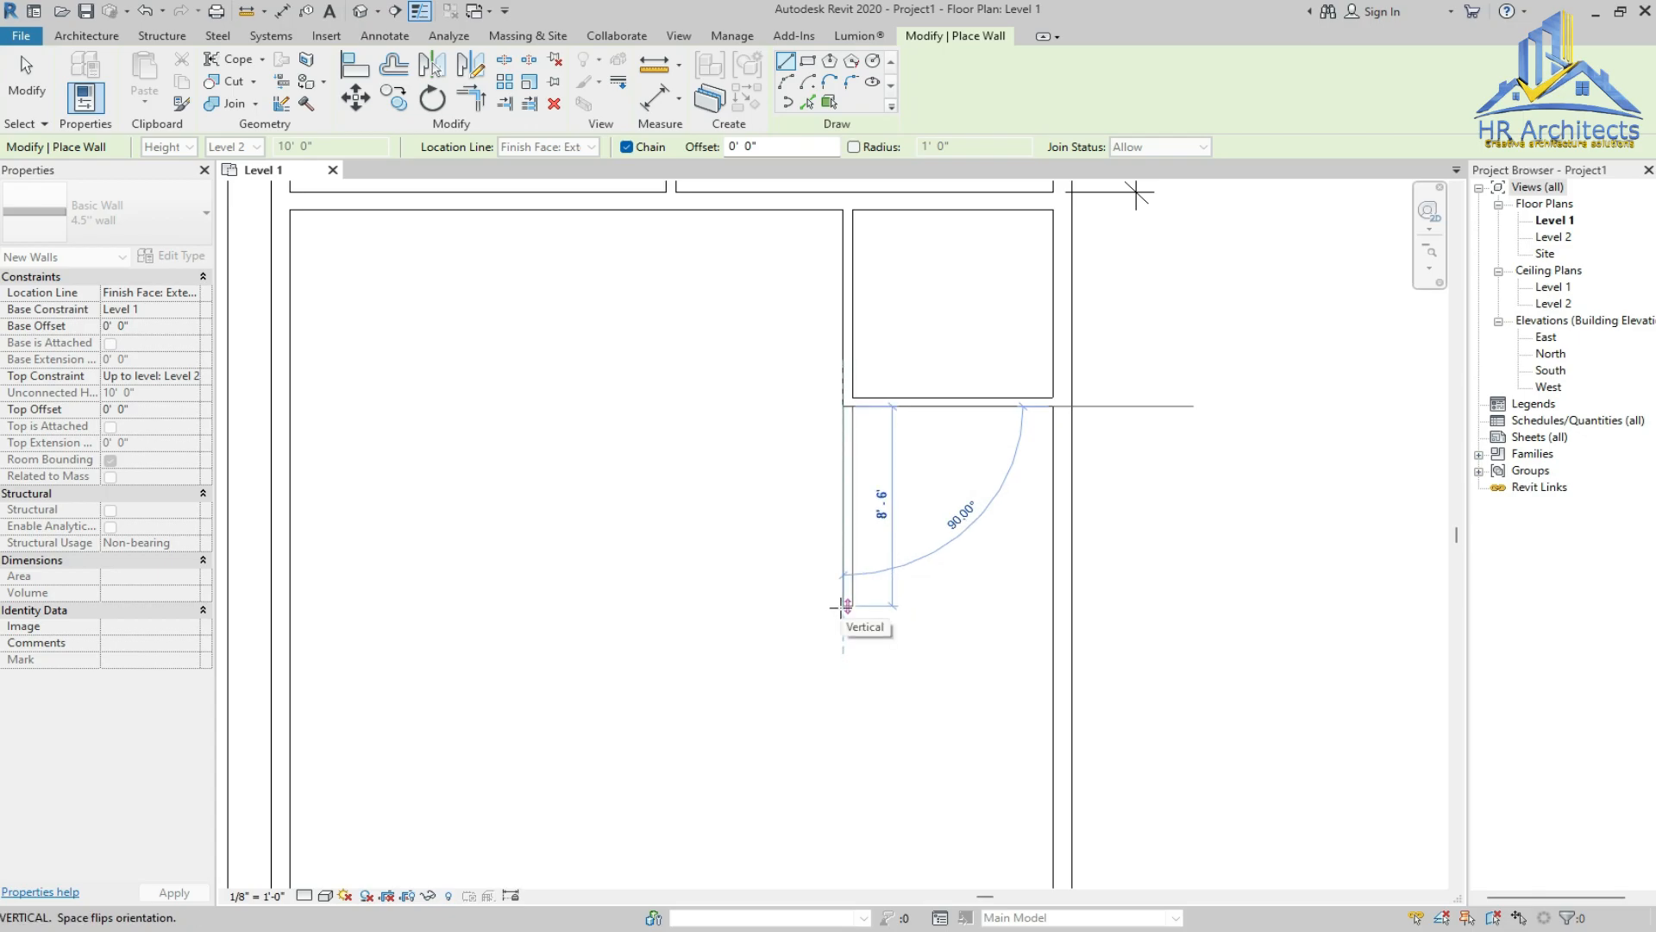
pyautogui.write('10')
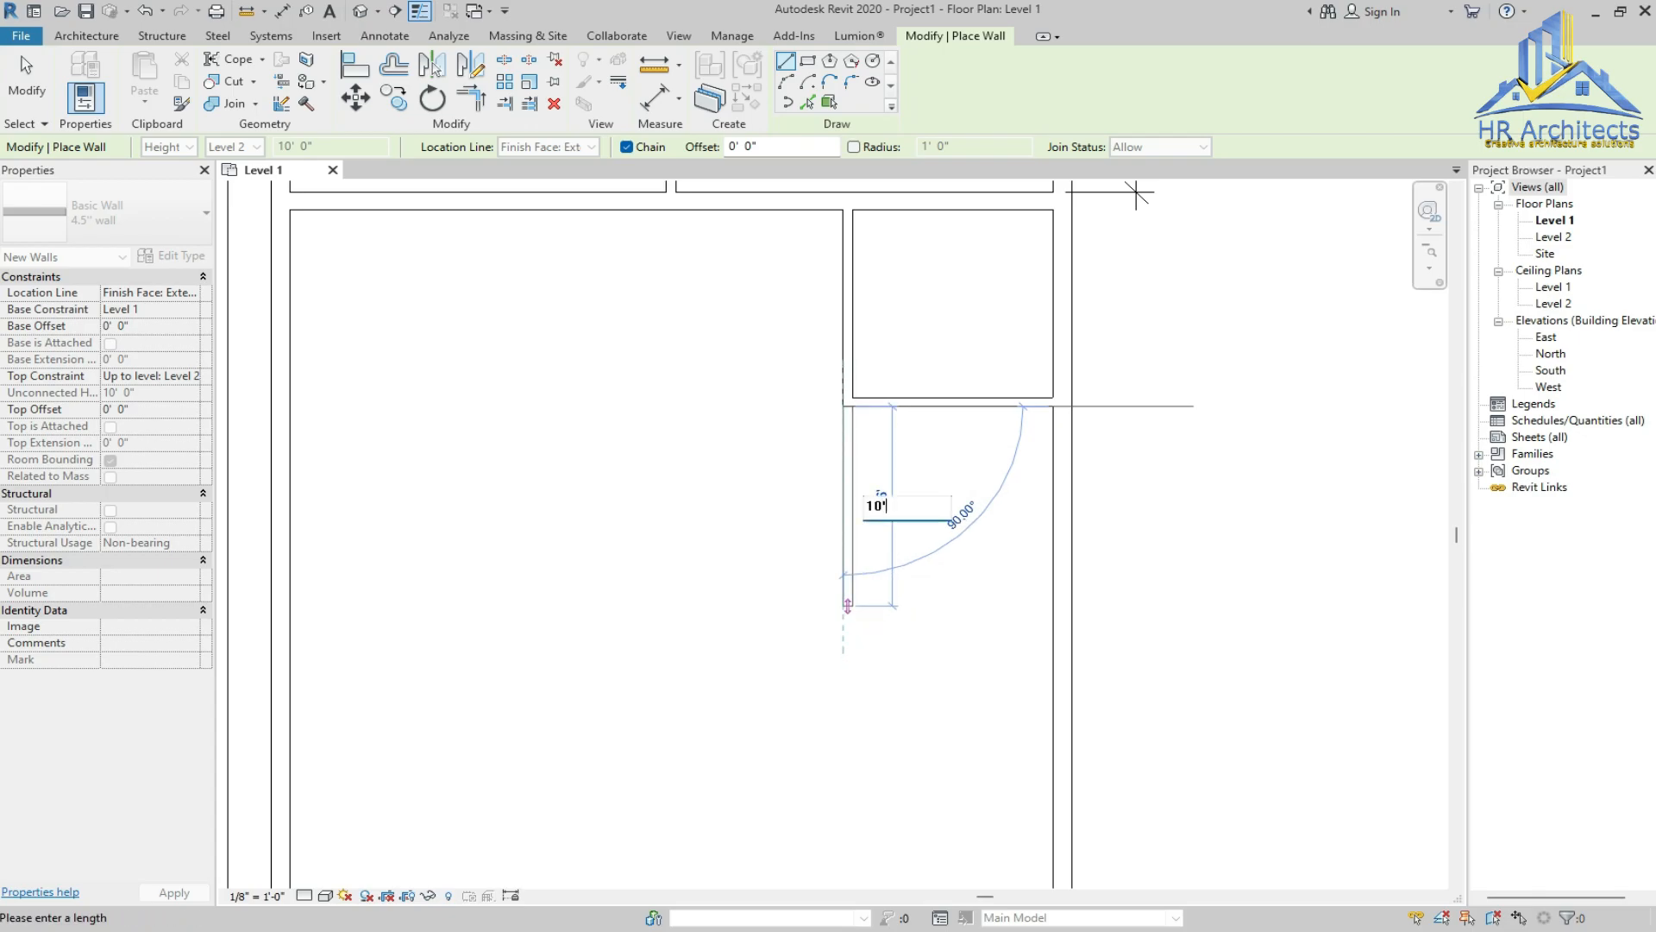
pyautogui.press('Return')
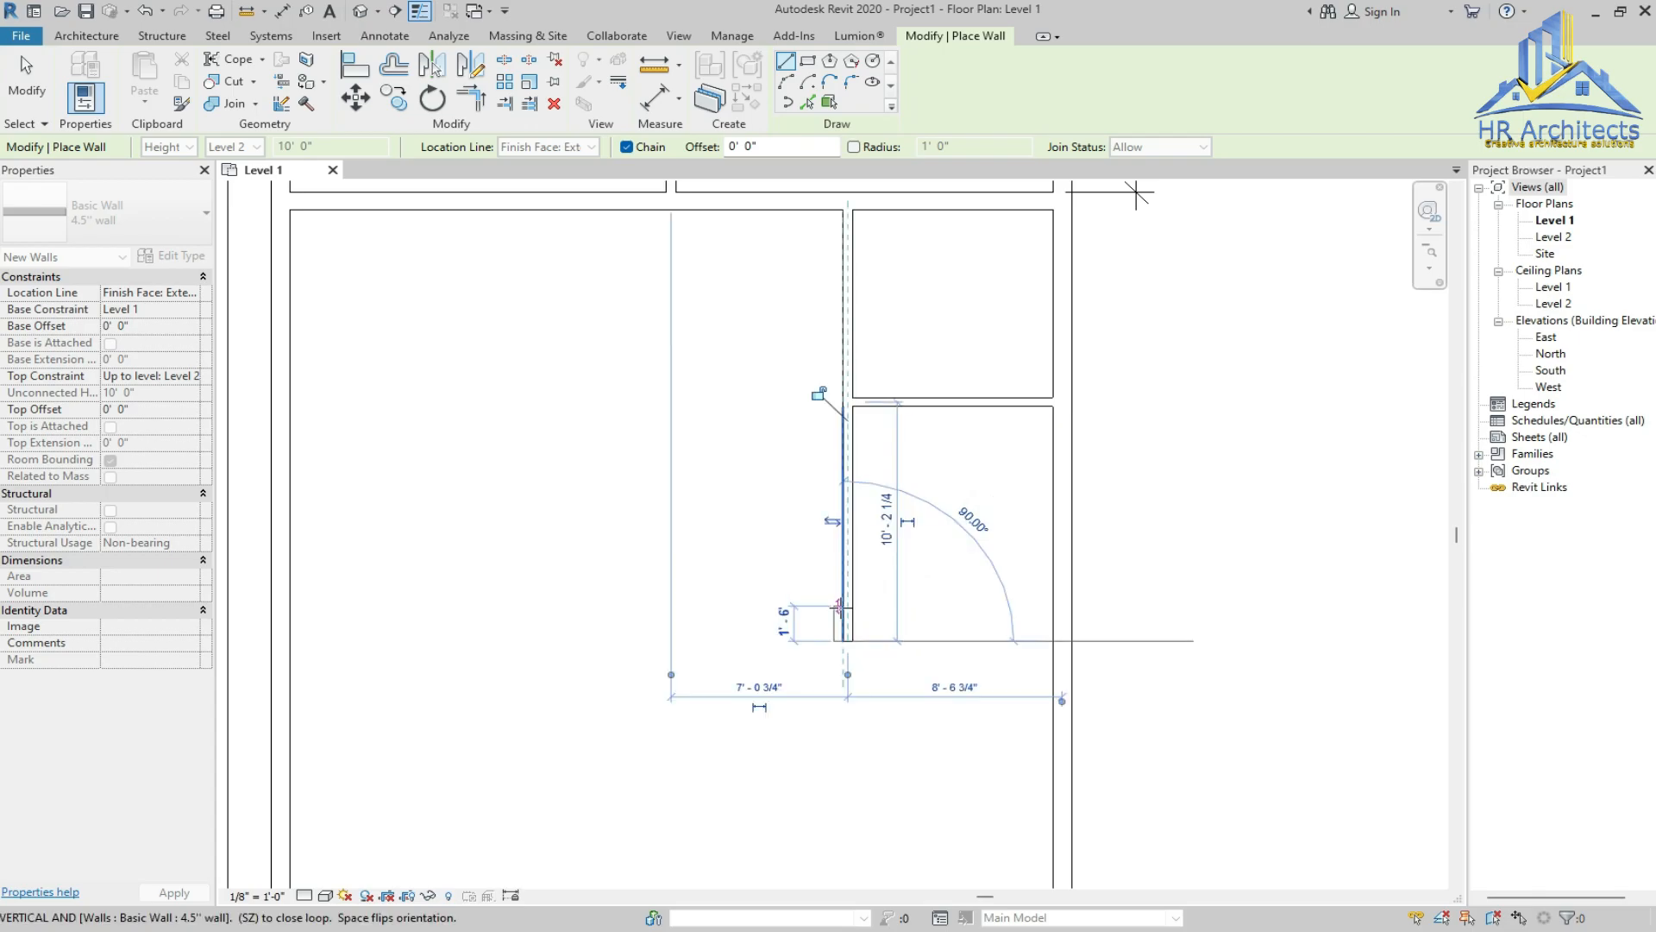
pyautogui.click(1052, 642)
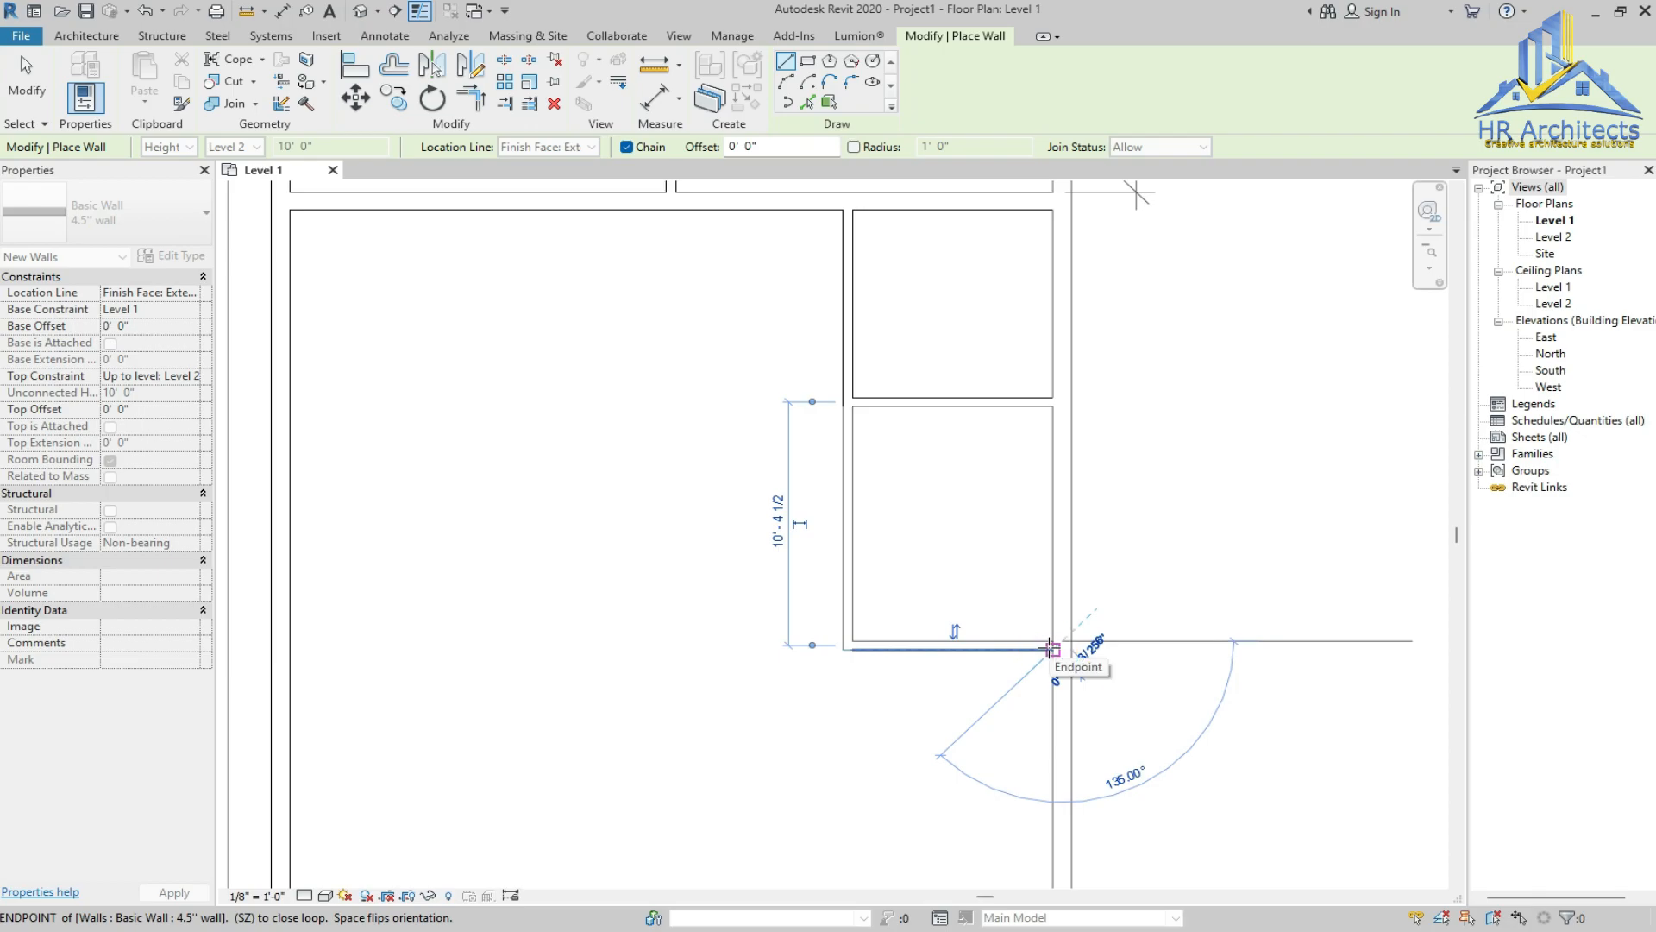
pyautogui.press('Escape')
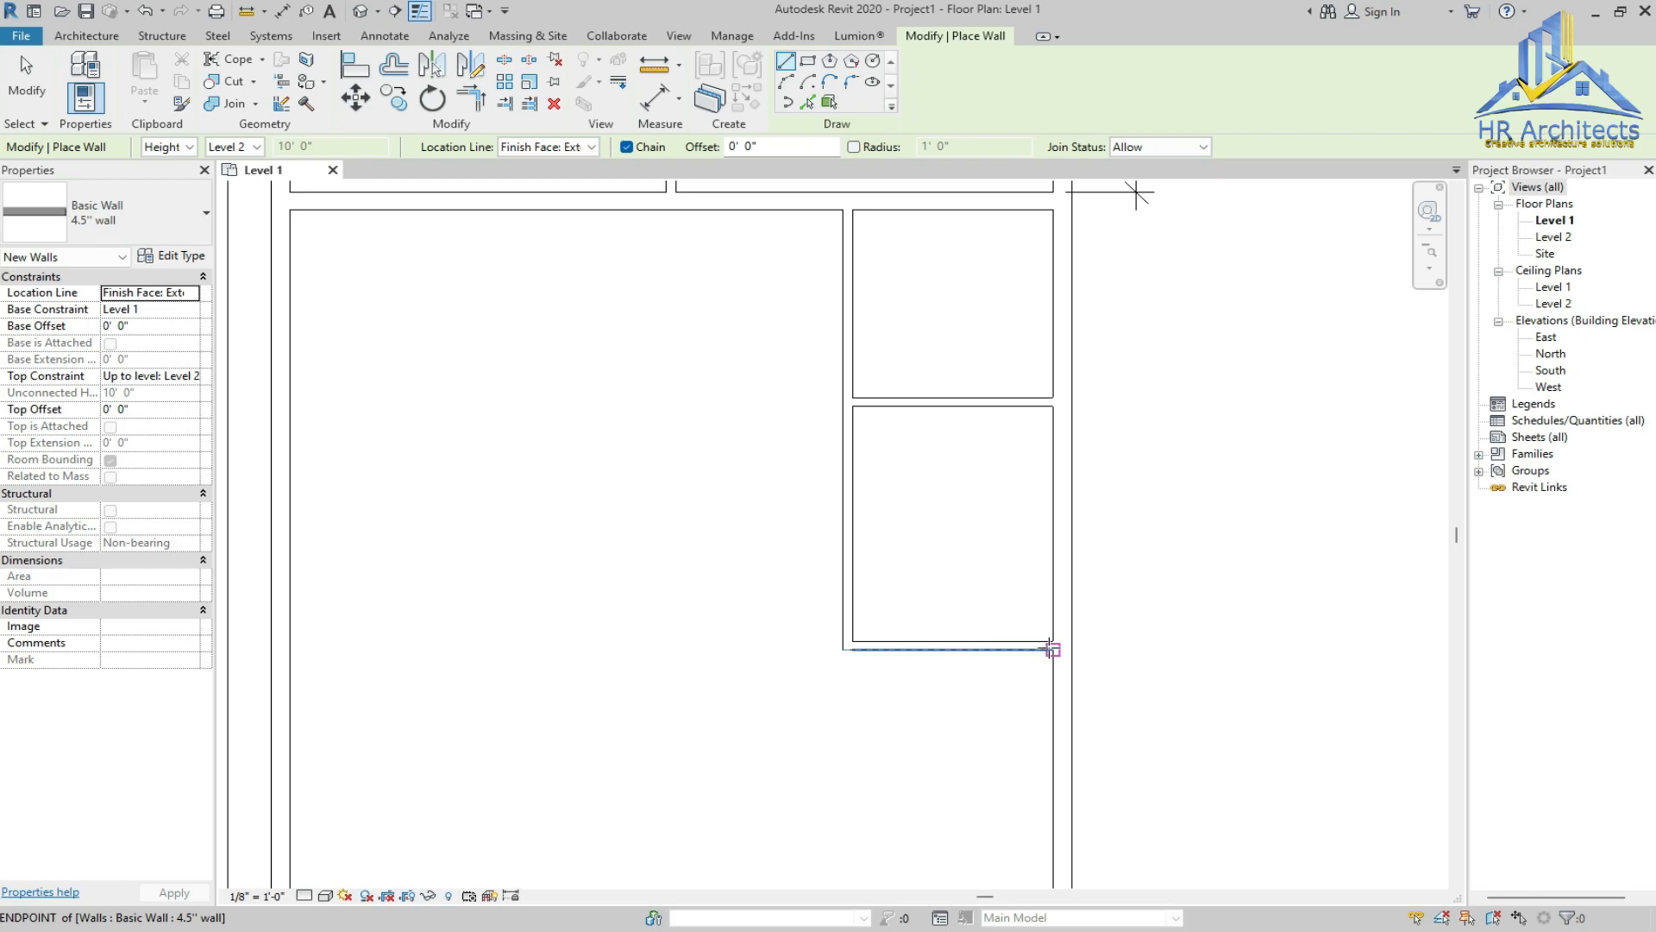
pyautogui.click(1051, 649)
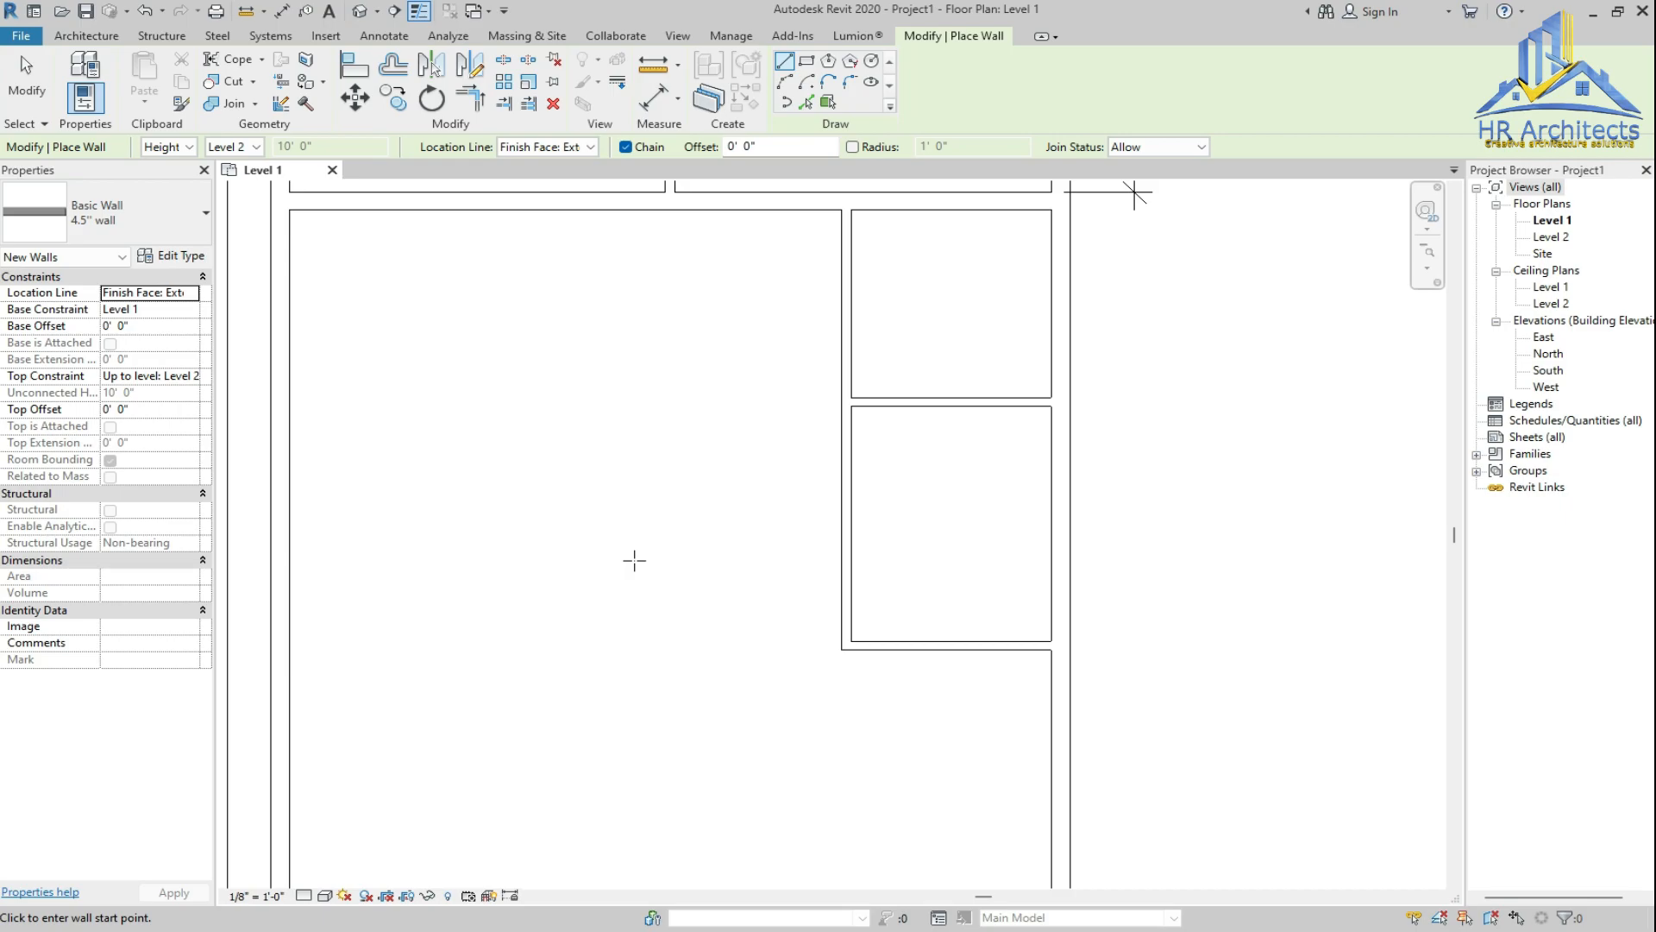
pyautogui.press('Escape')
# Extend the new lower horizontal wall to the left exterior wall and change its type to 9" wall
pyautogui.click(842, 647)
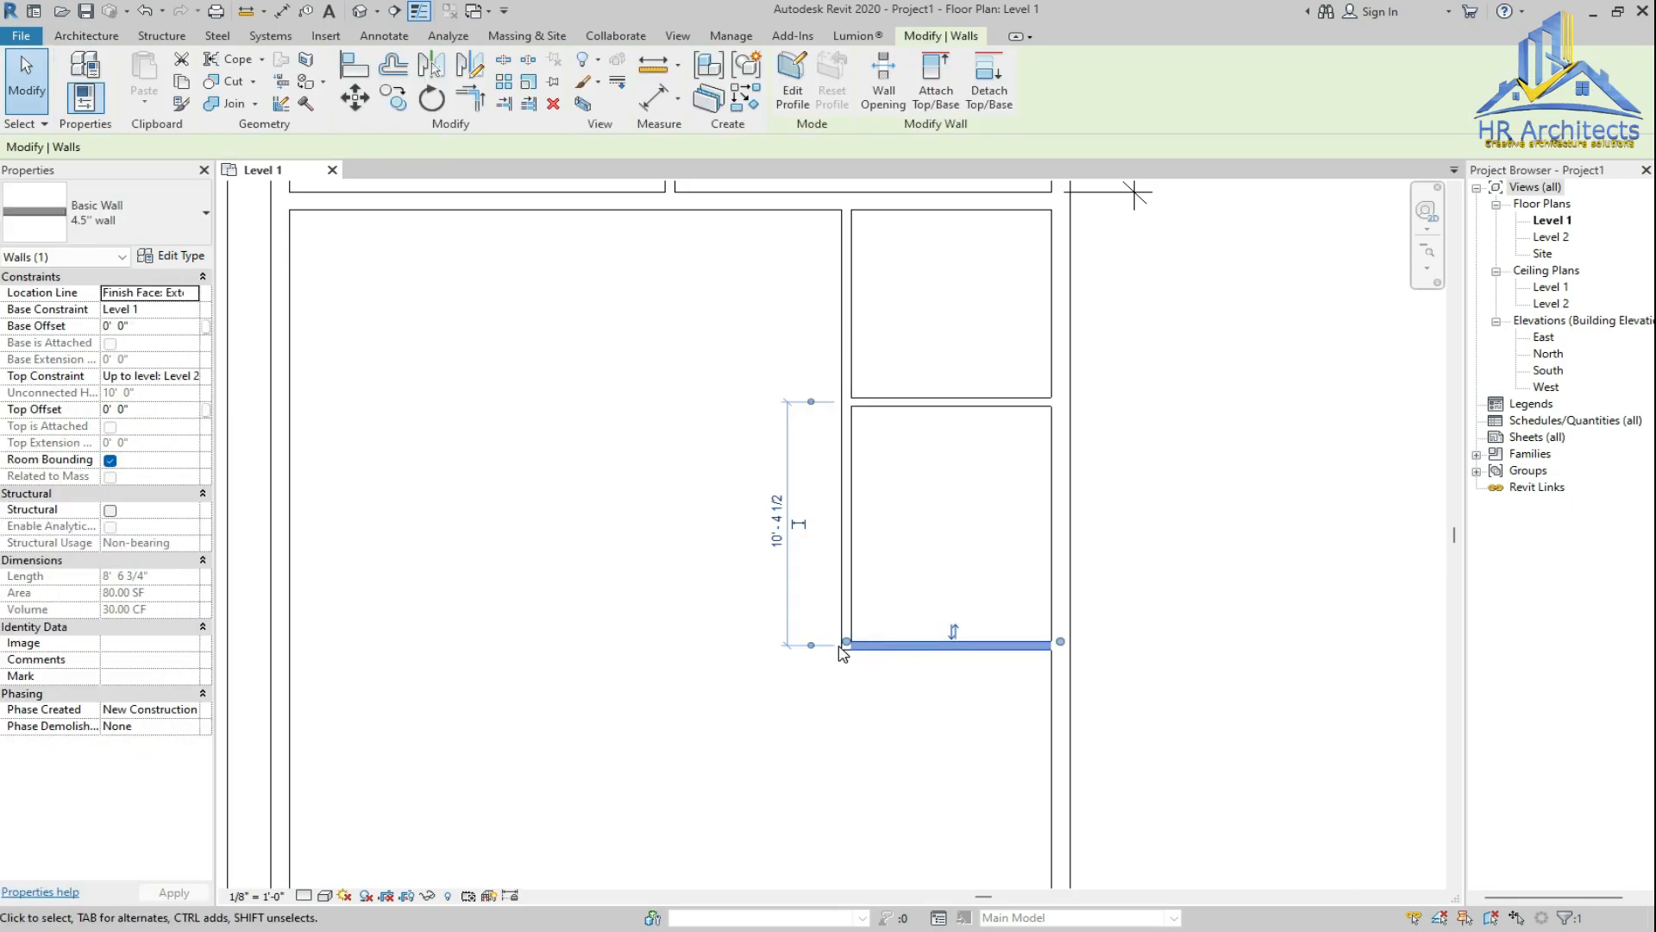
pyautogui.moveTo(846, 641); pyautogui.dragTo(297, 643)
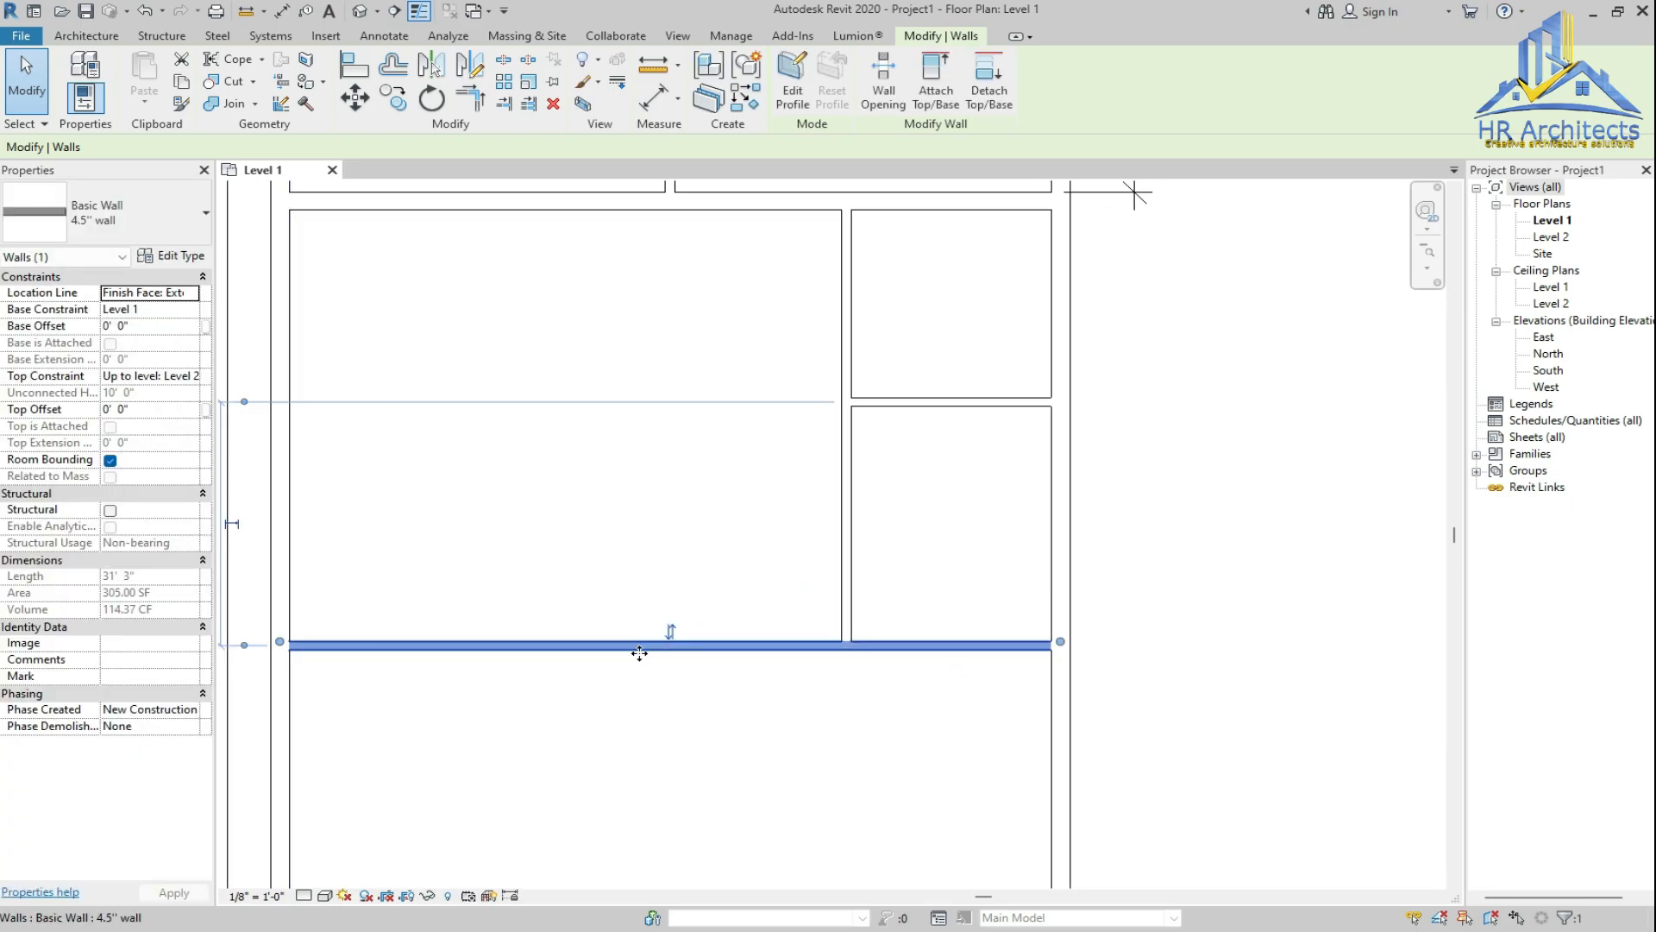
pyautogui.click(160, 229)
pyautogui.click(111, 345)
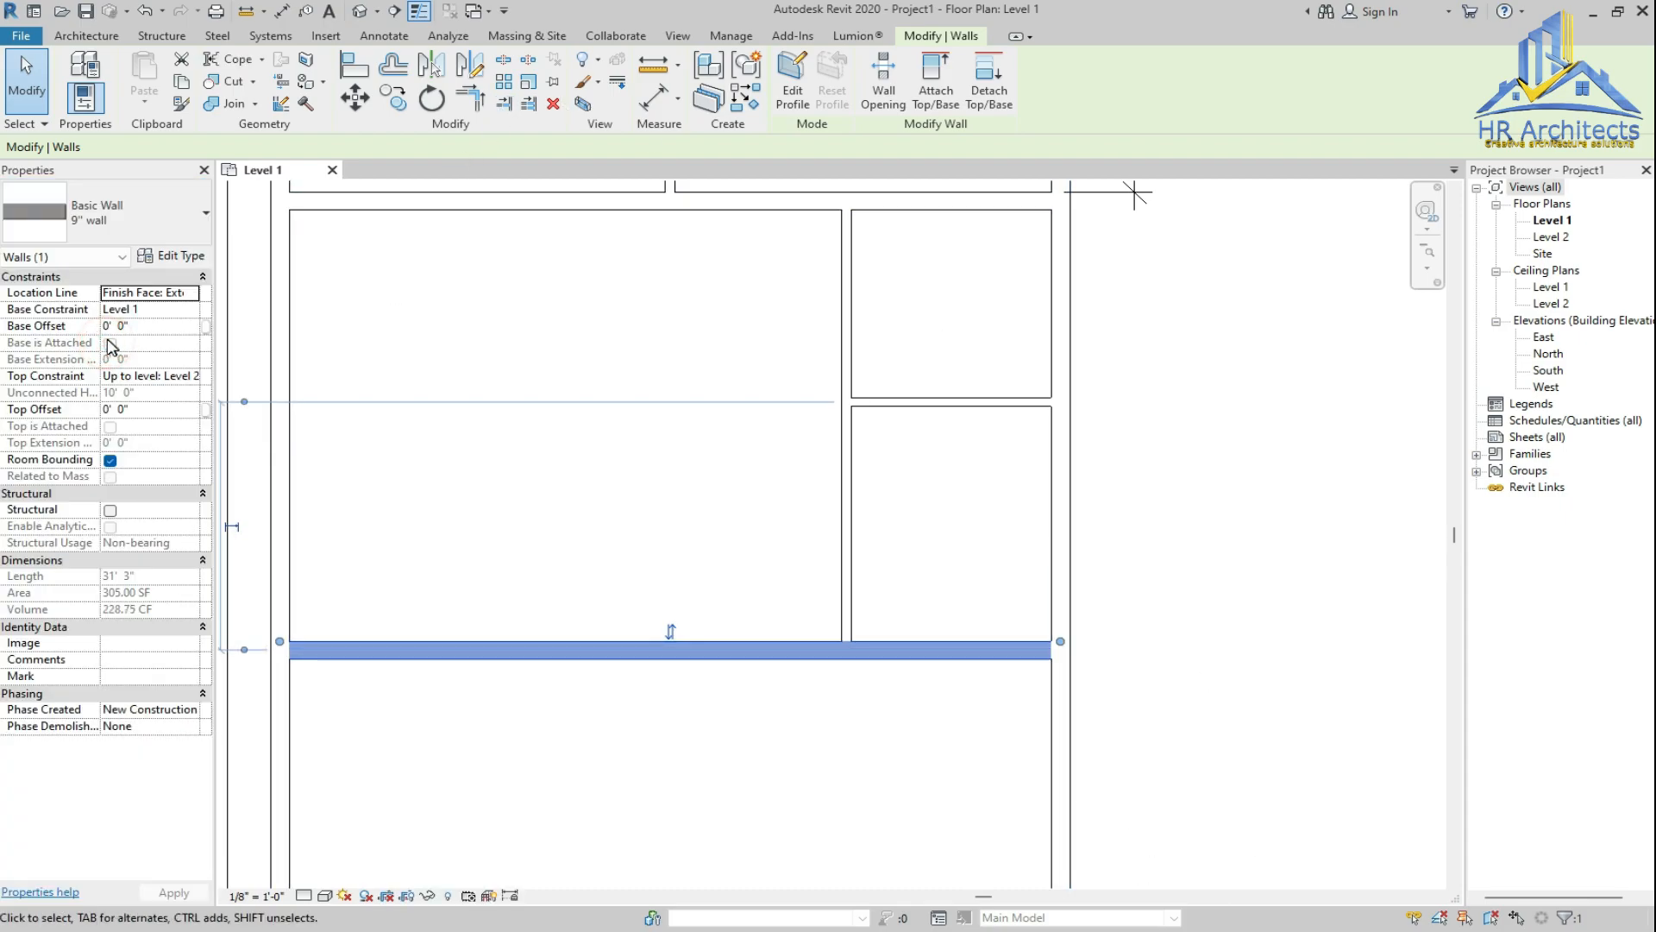
pyautogui.click(639, 666)
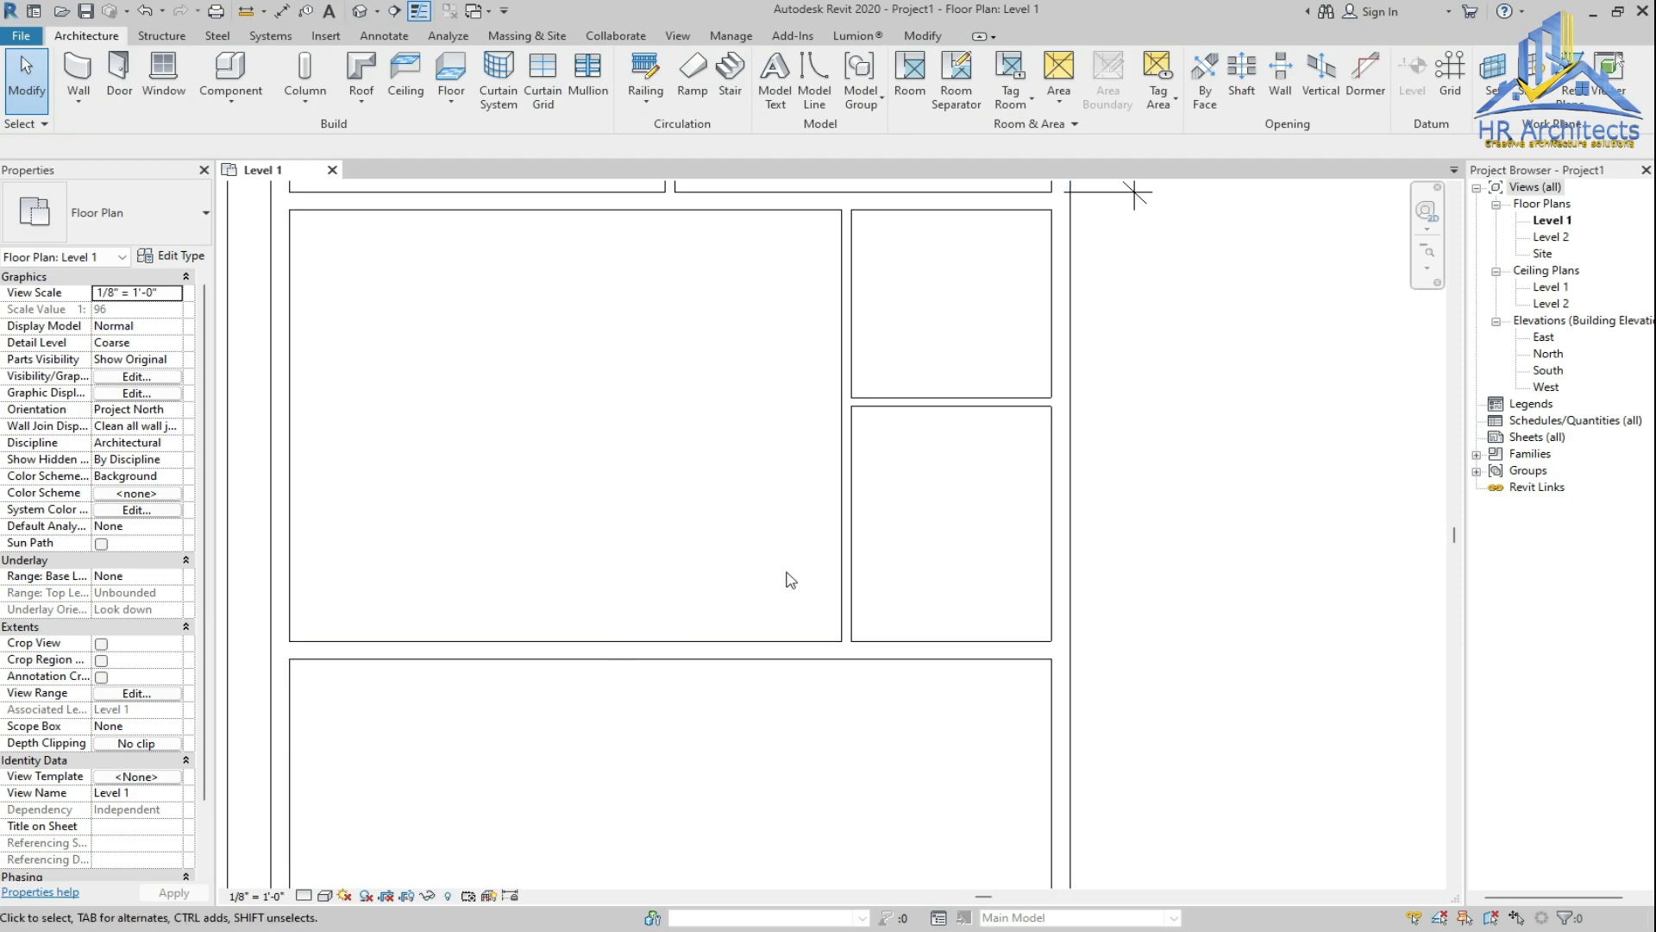
# Dimension the clear depths of the two small stacked rooms outside the right exterior wall, in line with the 12' dimension
pyautogui.click(1107, 206)
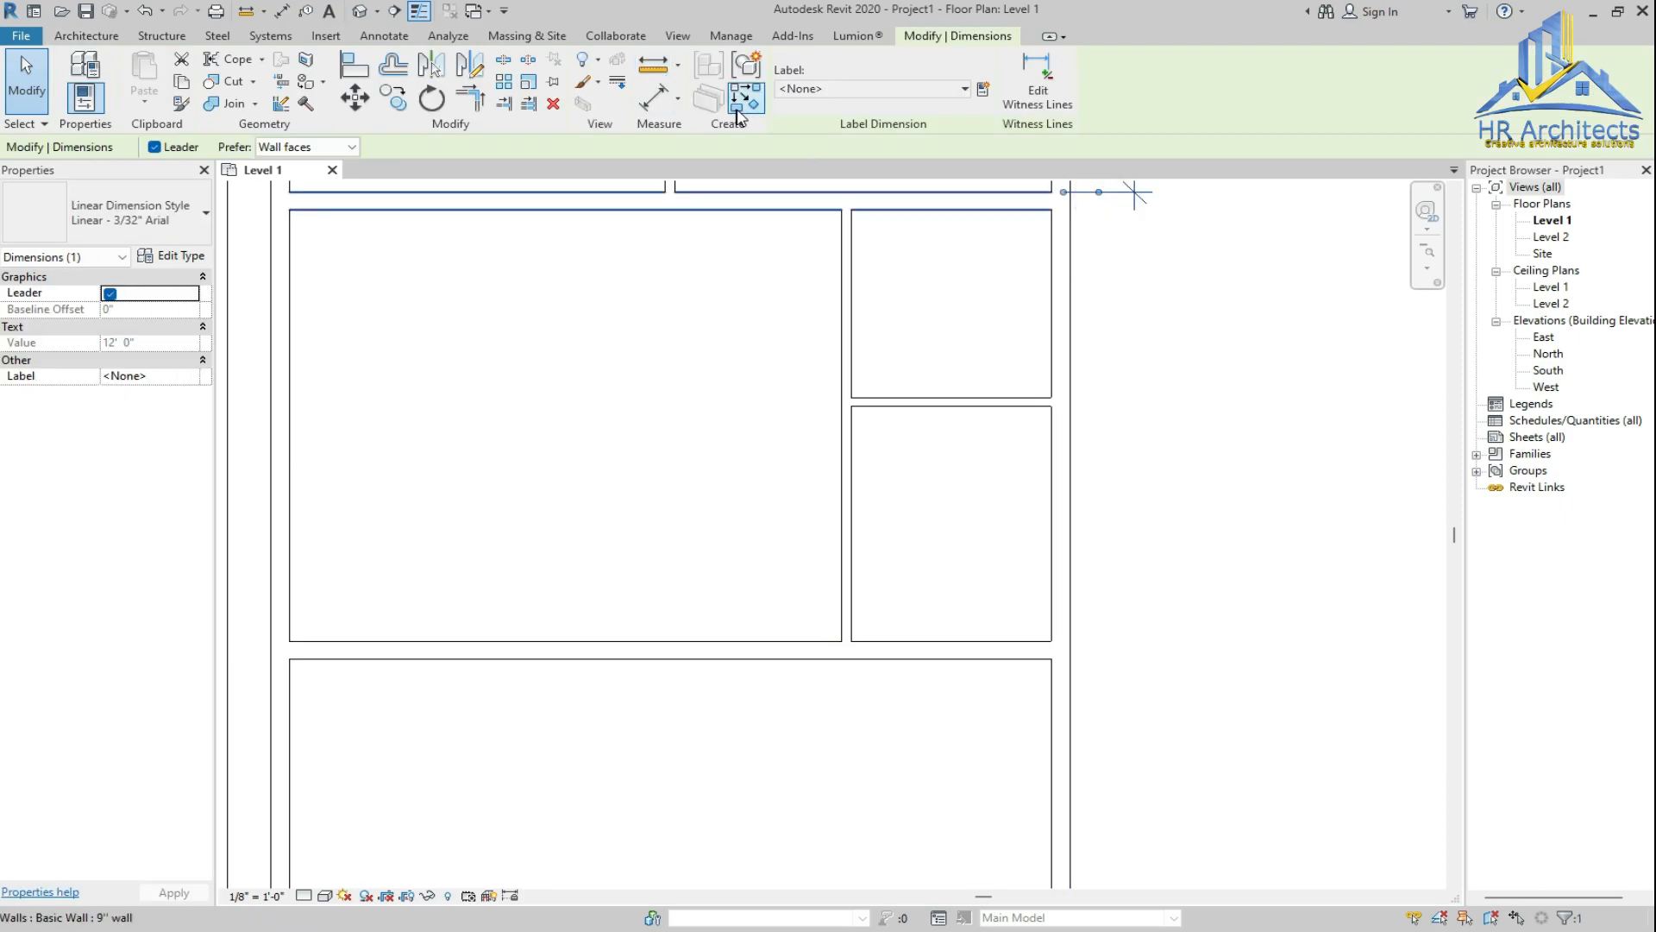
pyautogui.click(731, 99)
pyautogui.click(990, 209)
pyautogui.click(956, 398)
pyautogui.click(1136, 335)
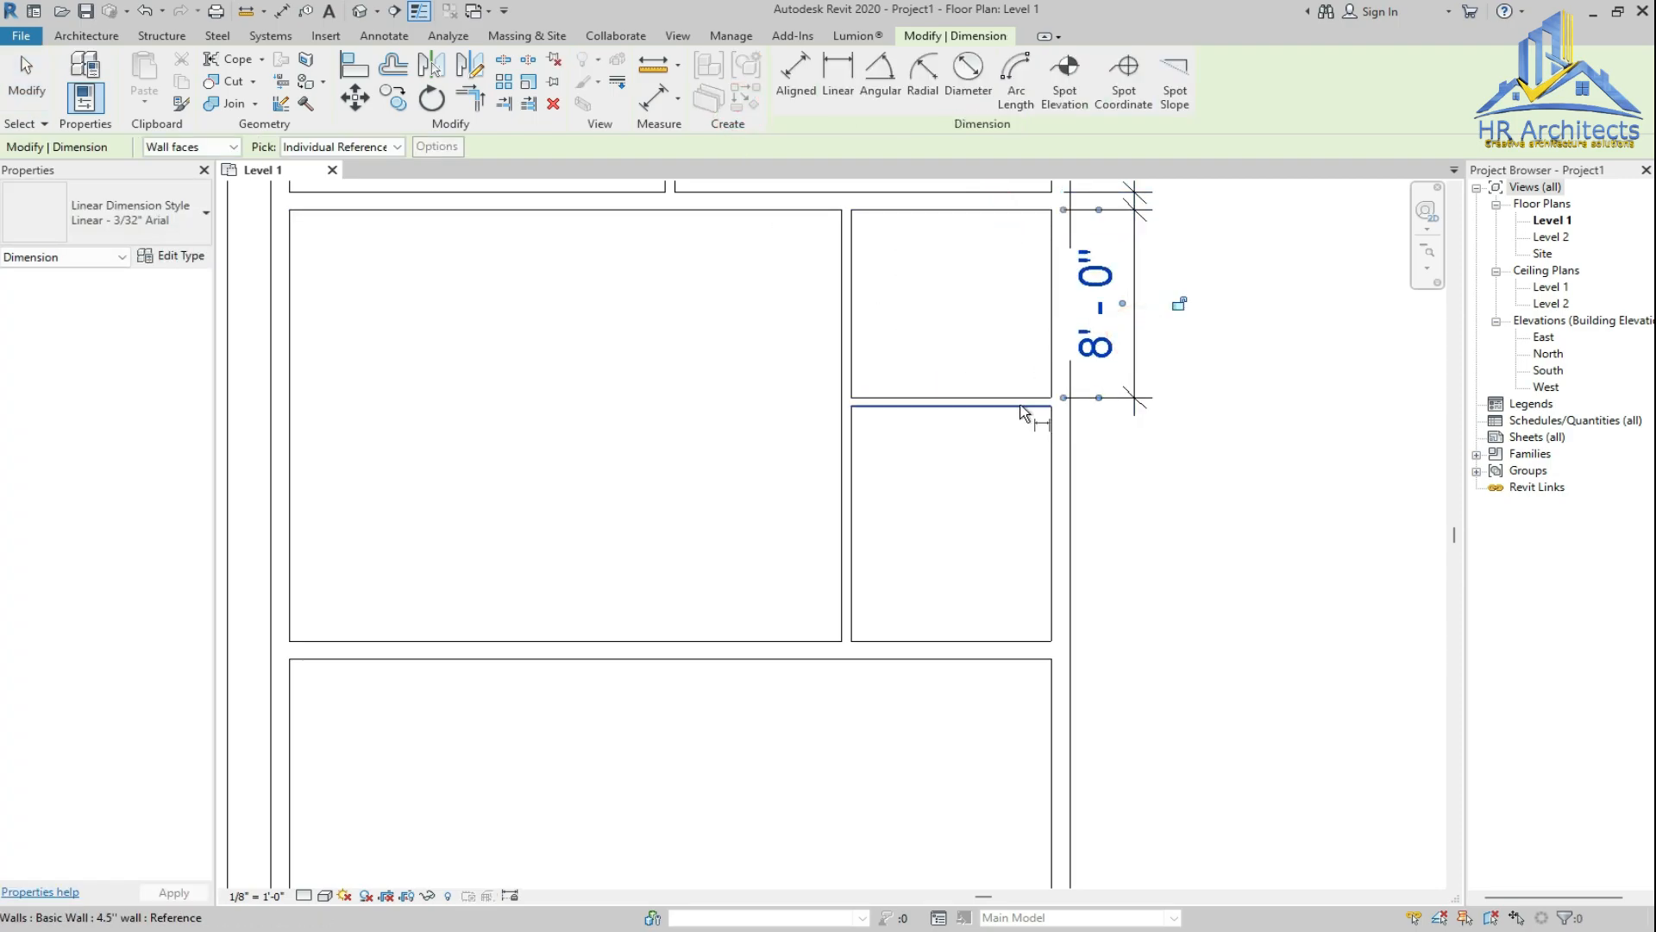
pyautogui.click(1022, 405)
pyautogui.click(986, 643)
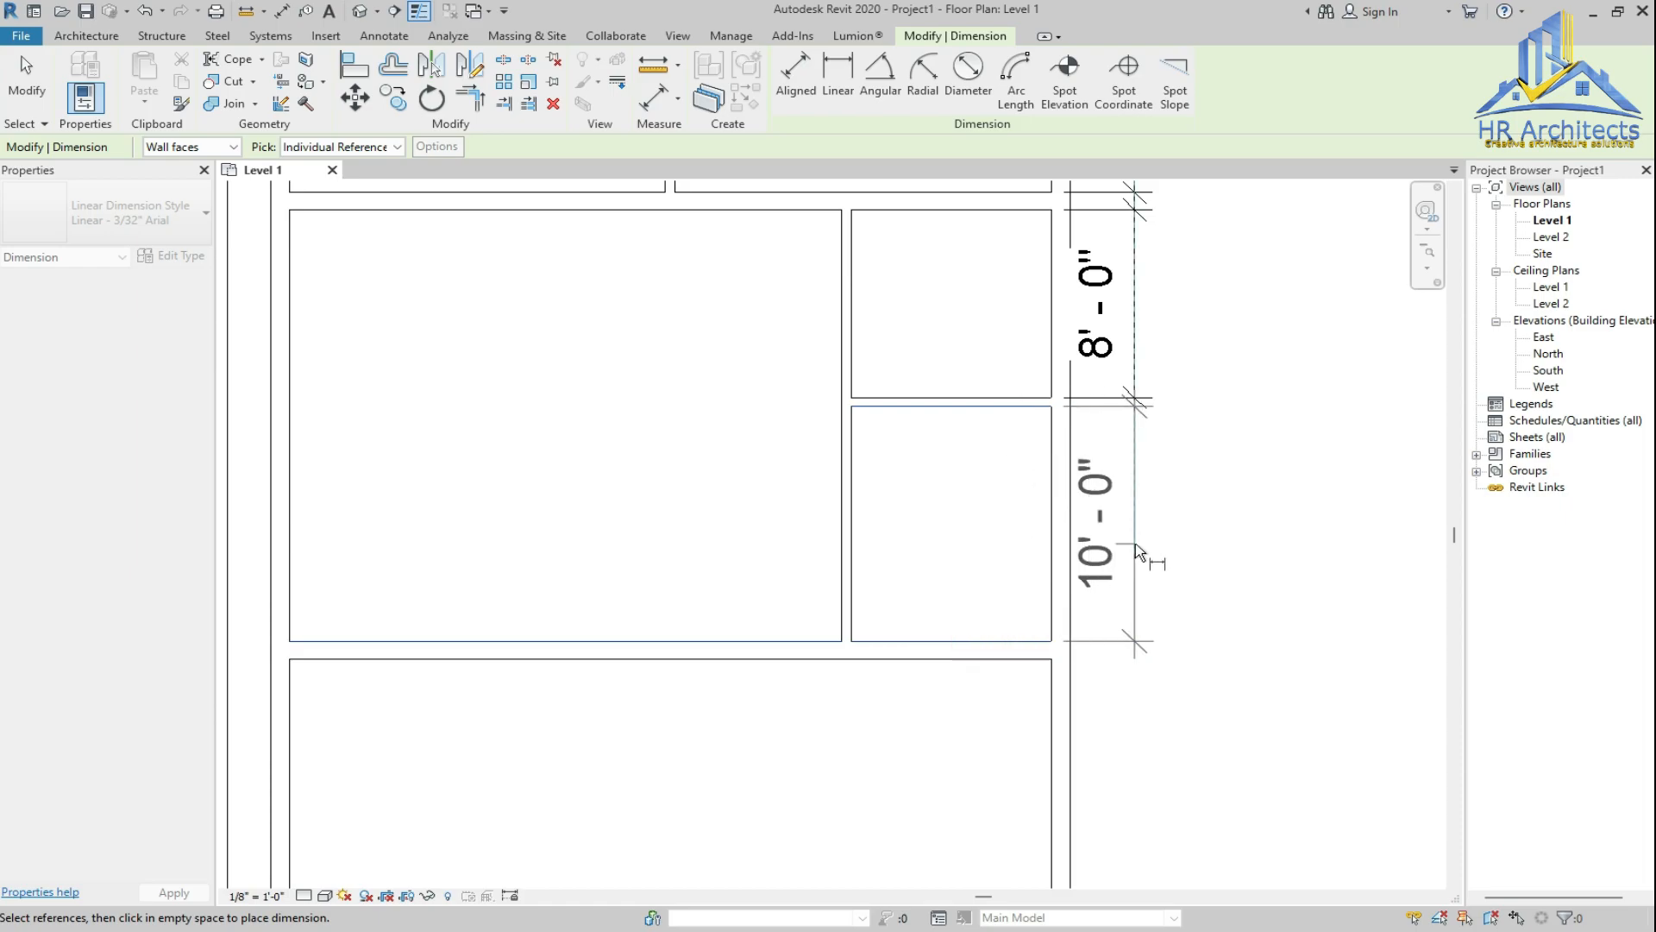
pyautogui.click(1148, 537)
# Dimension the upper small room's clear width inside the room
pyautogui.scroll(-3, 916, 645)
pyautogui.scroll(3, 941, 431)
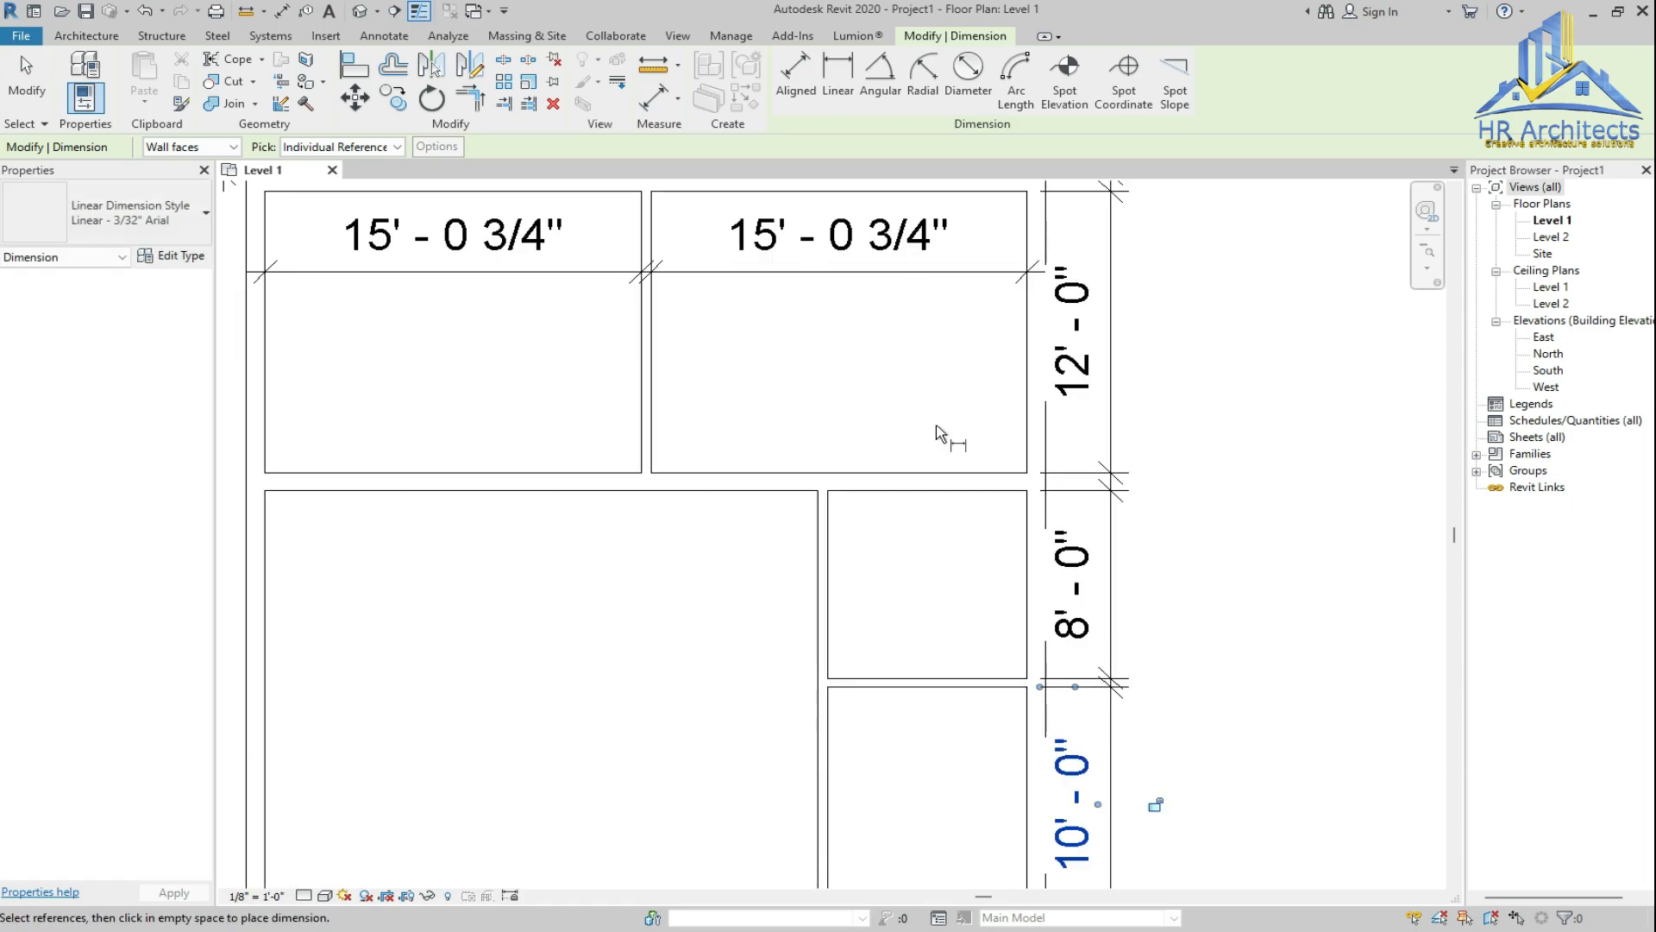
pyautogui.click(841, 563)
pyautogui.click(1022, 532)
pyautogui.click(953, 565)
pyautogui.scroll(-3, 953, 569)
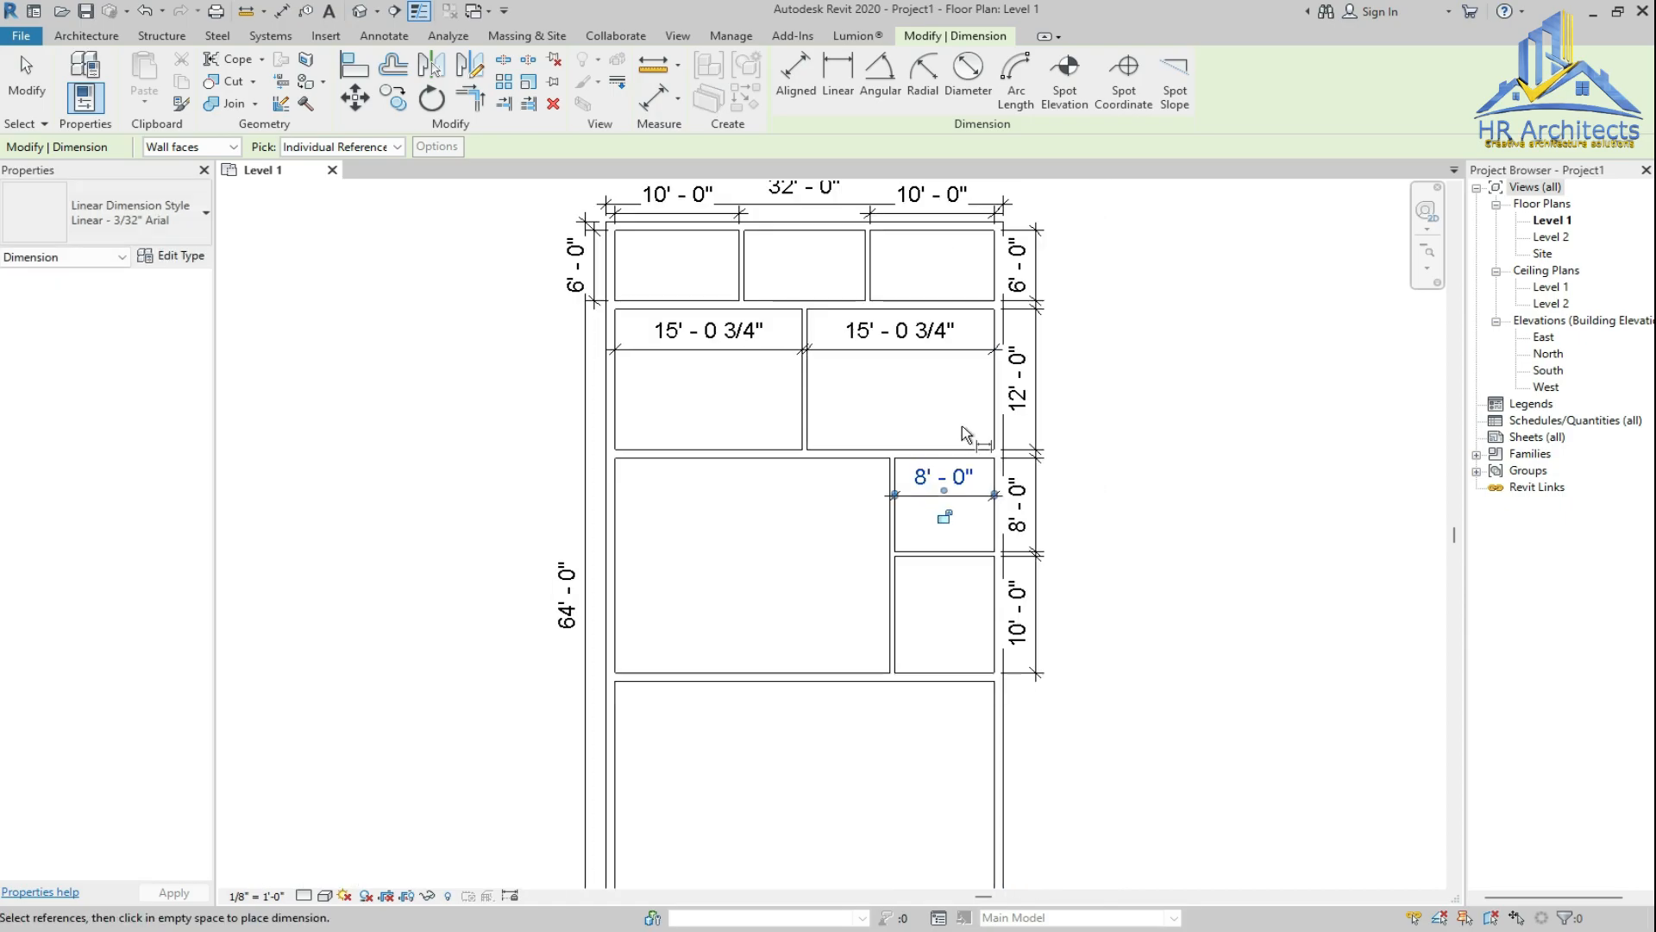
# Examine the dimensioned room layout and the undivided area below the new 9" wall
pyautogui.scroll(3, 965, 656)
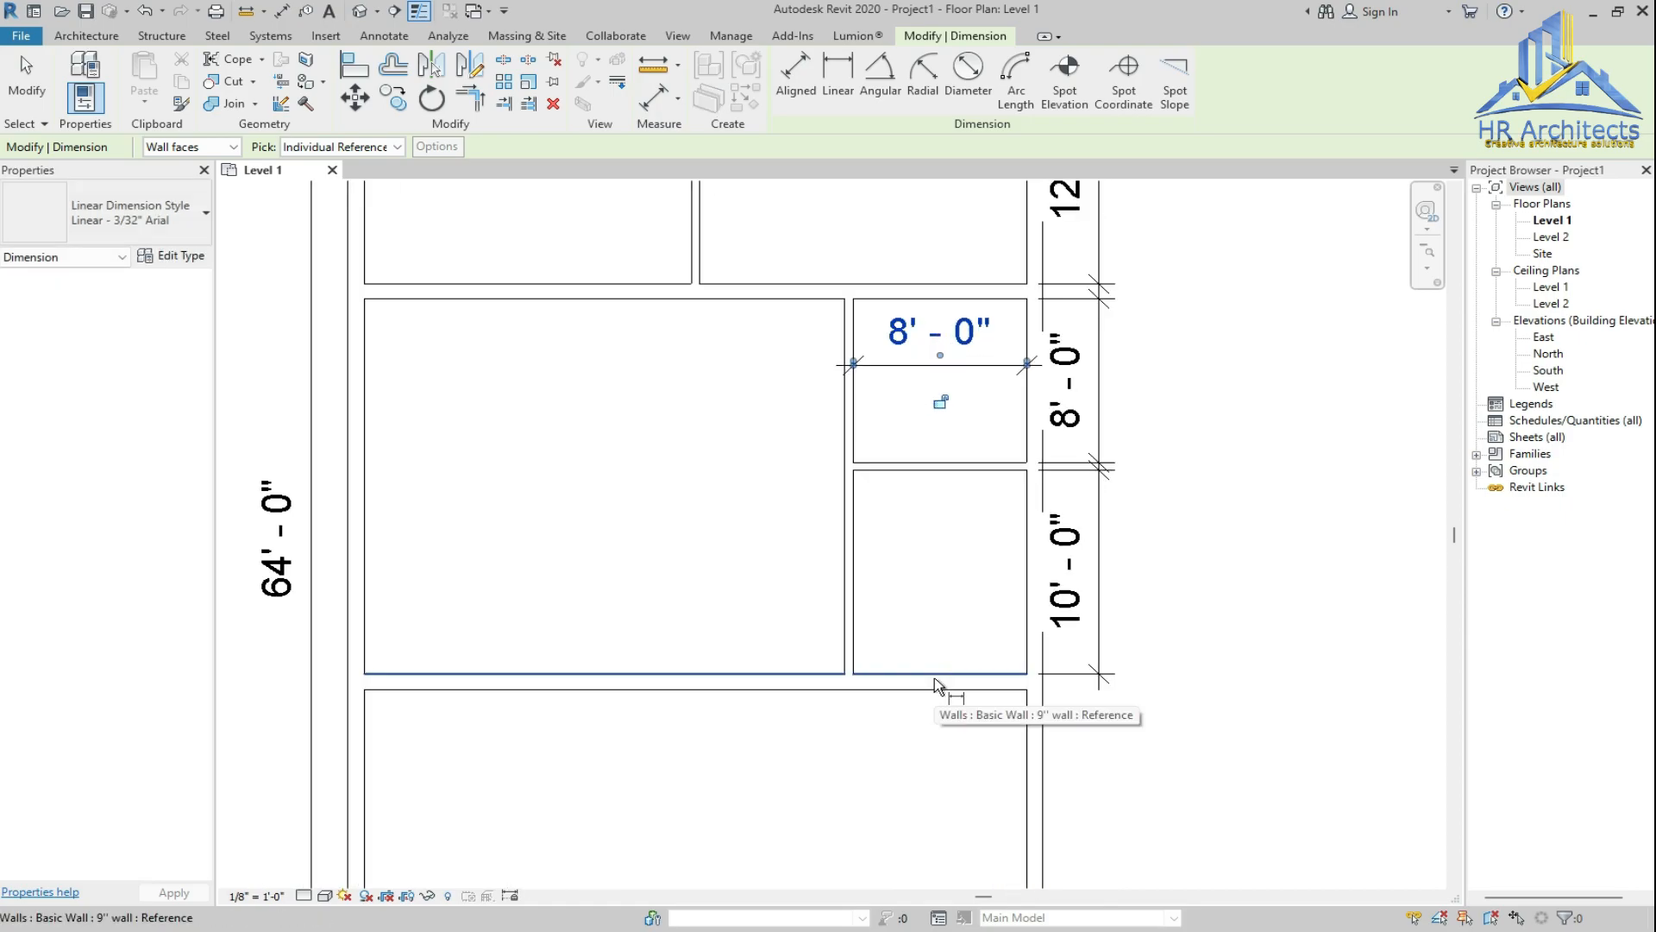
pyautogui.scroll(-1, 820, 740)
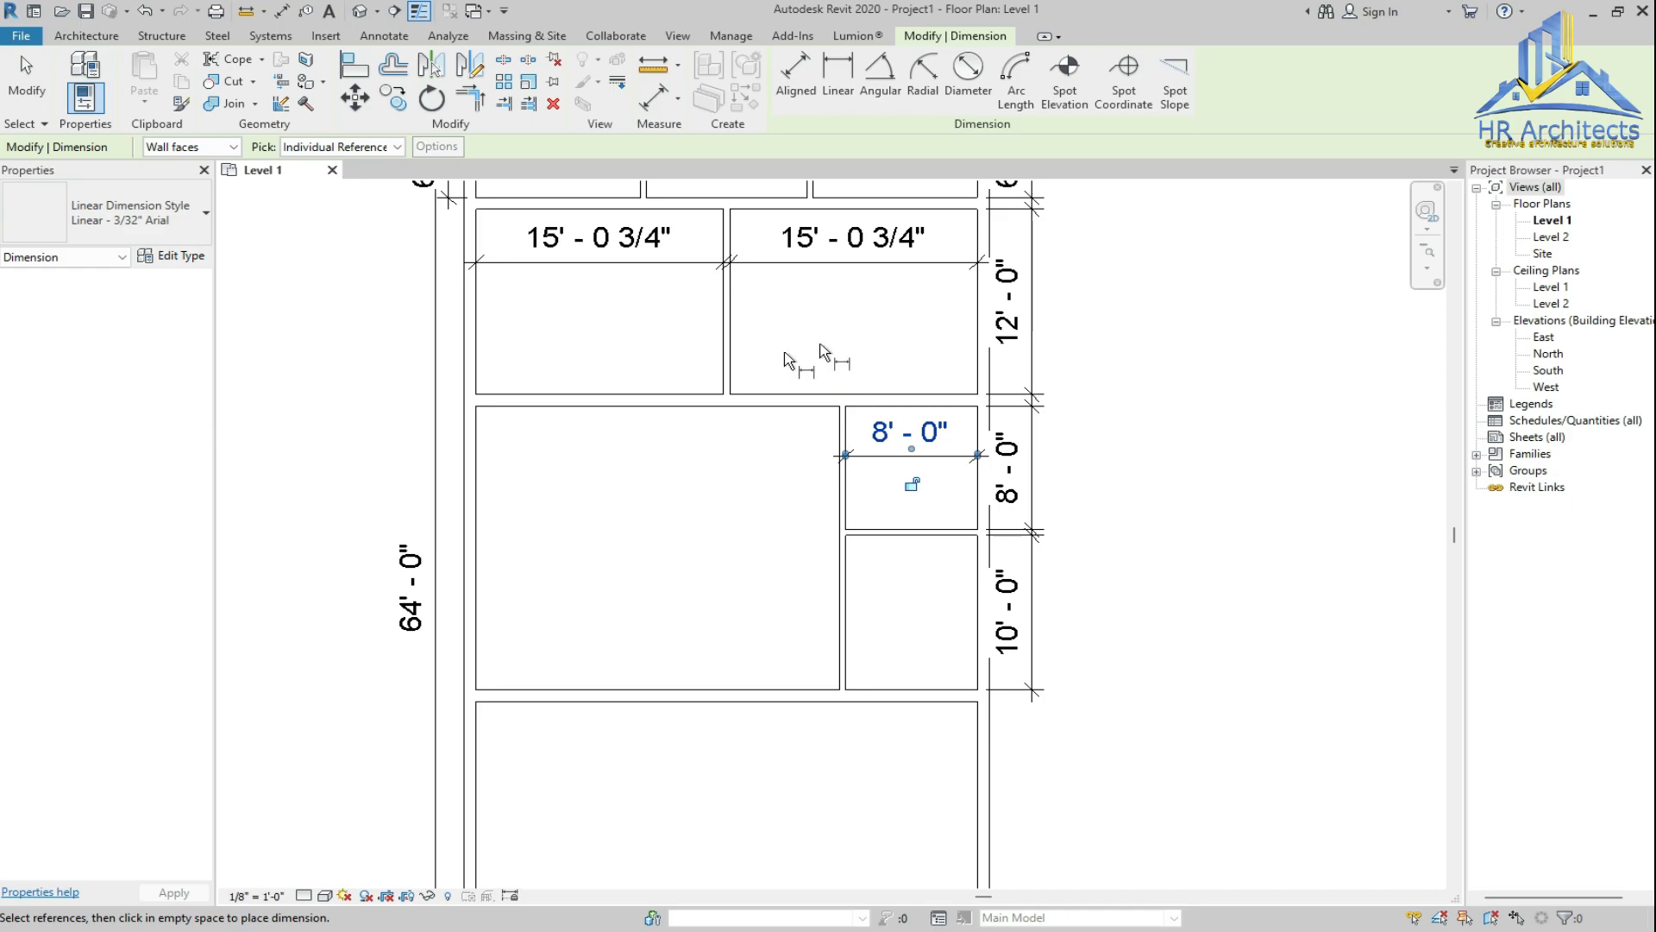
pyautogui.scroll(-1, 747, 559)
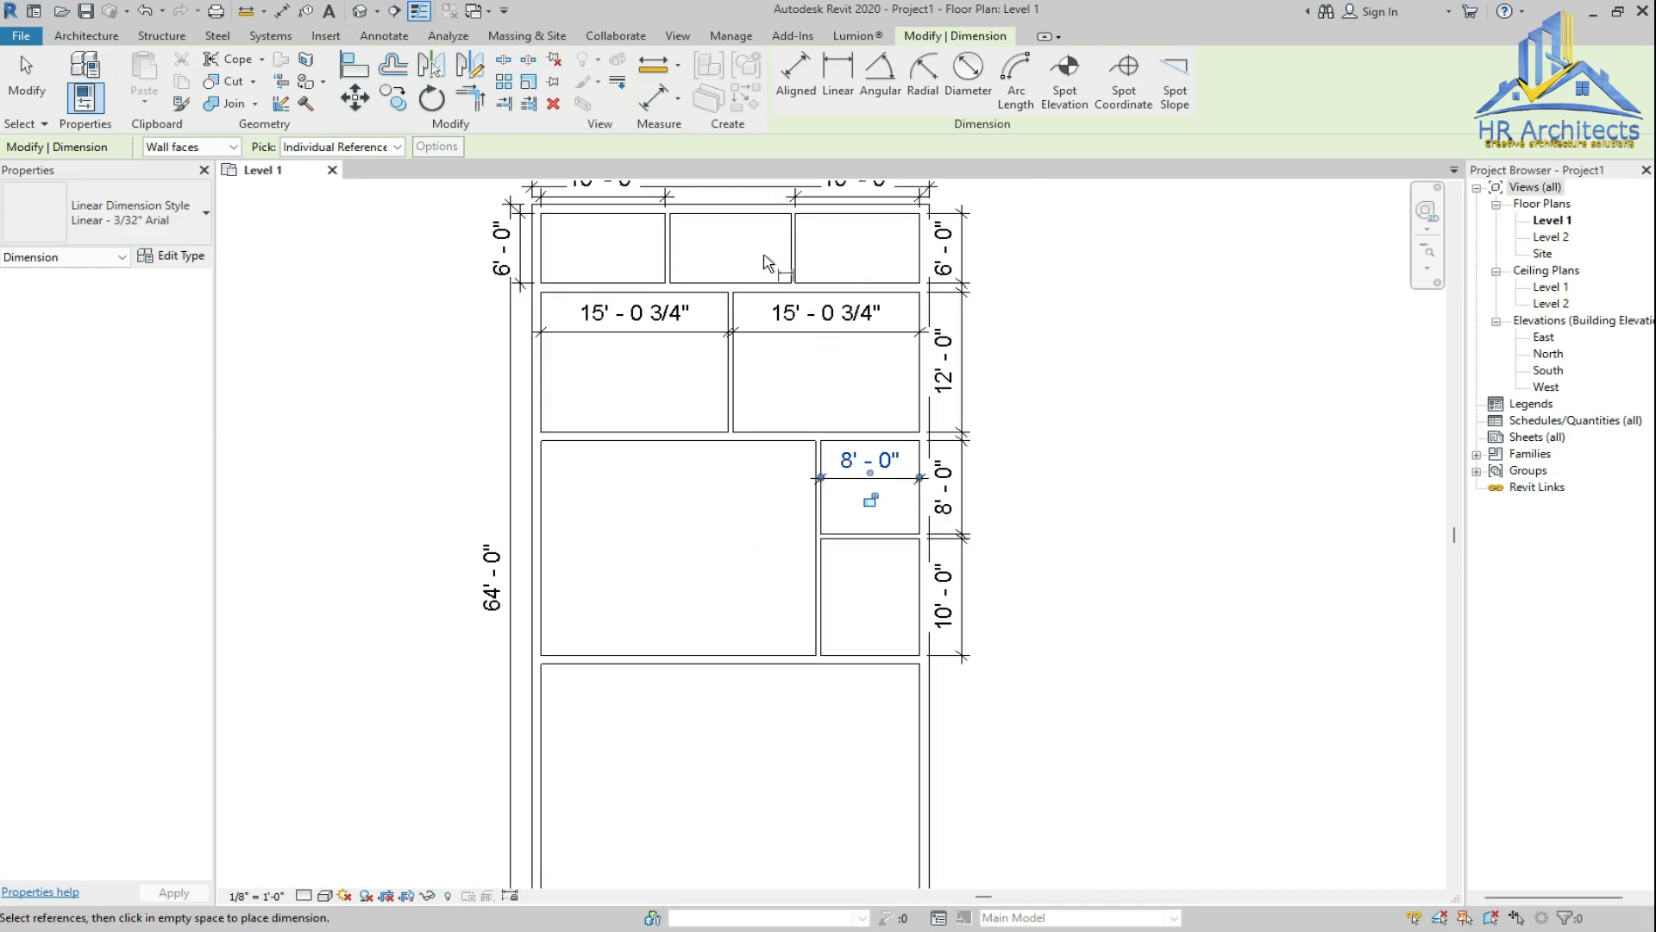
pyautogui.scroll(3, 842, 745)
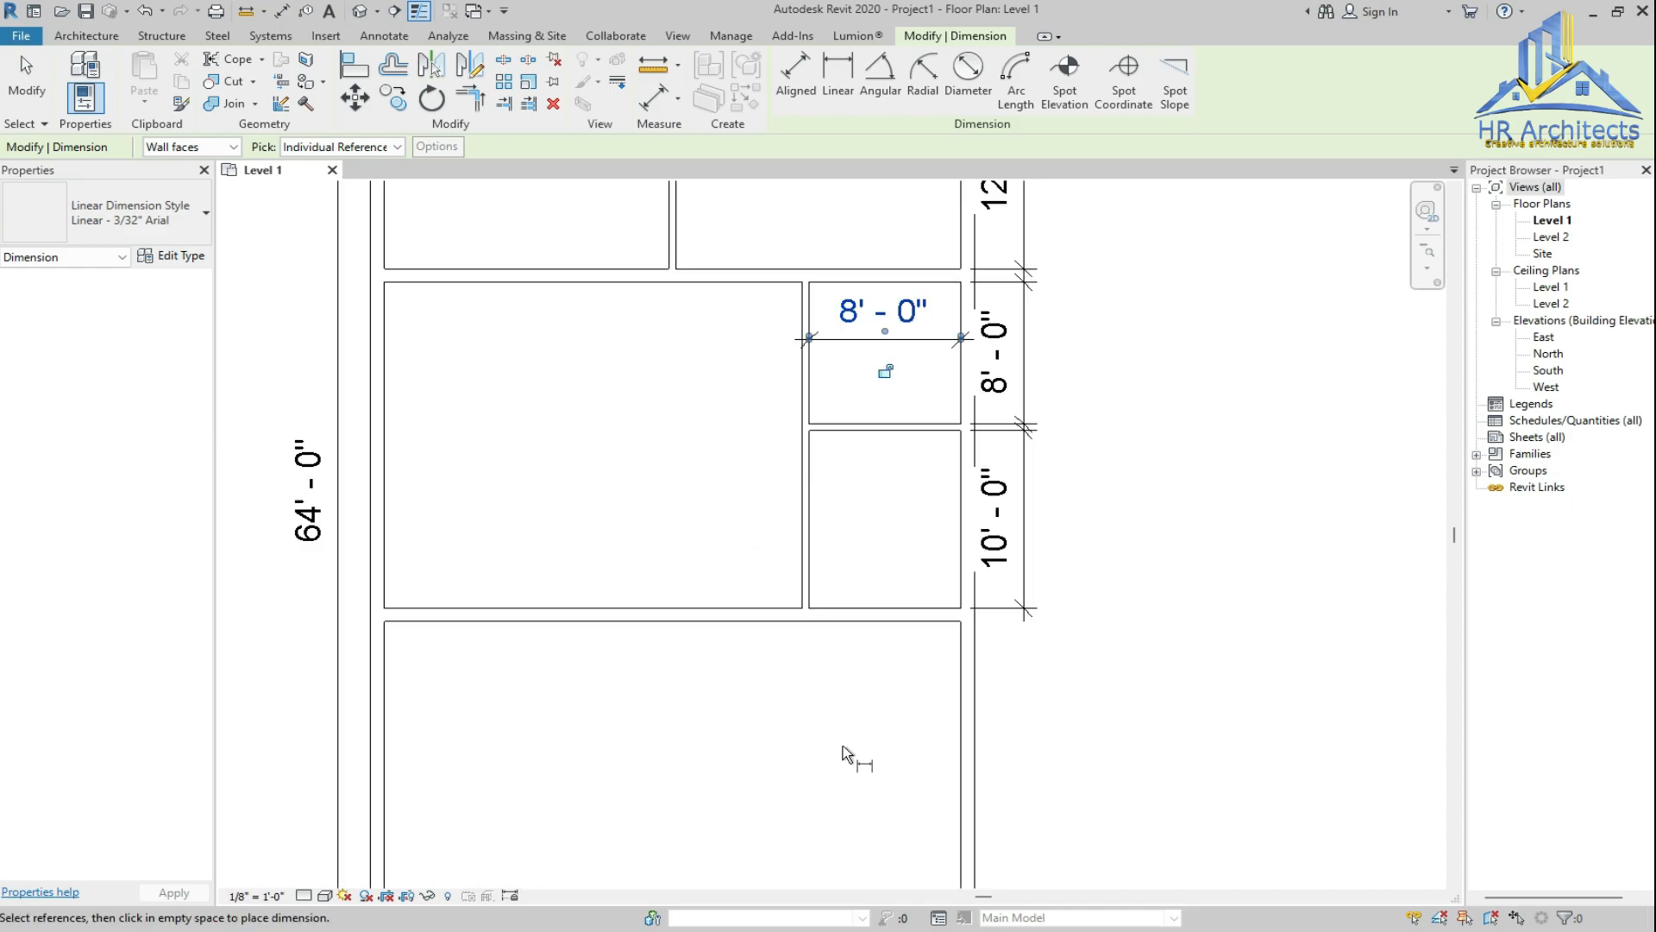
pyautogui.scroll(2, 810, 736)
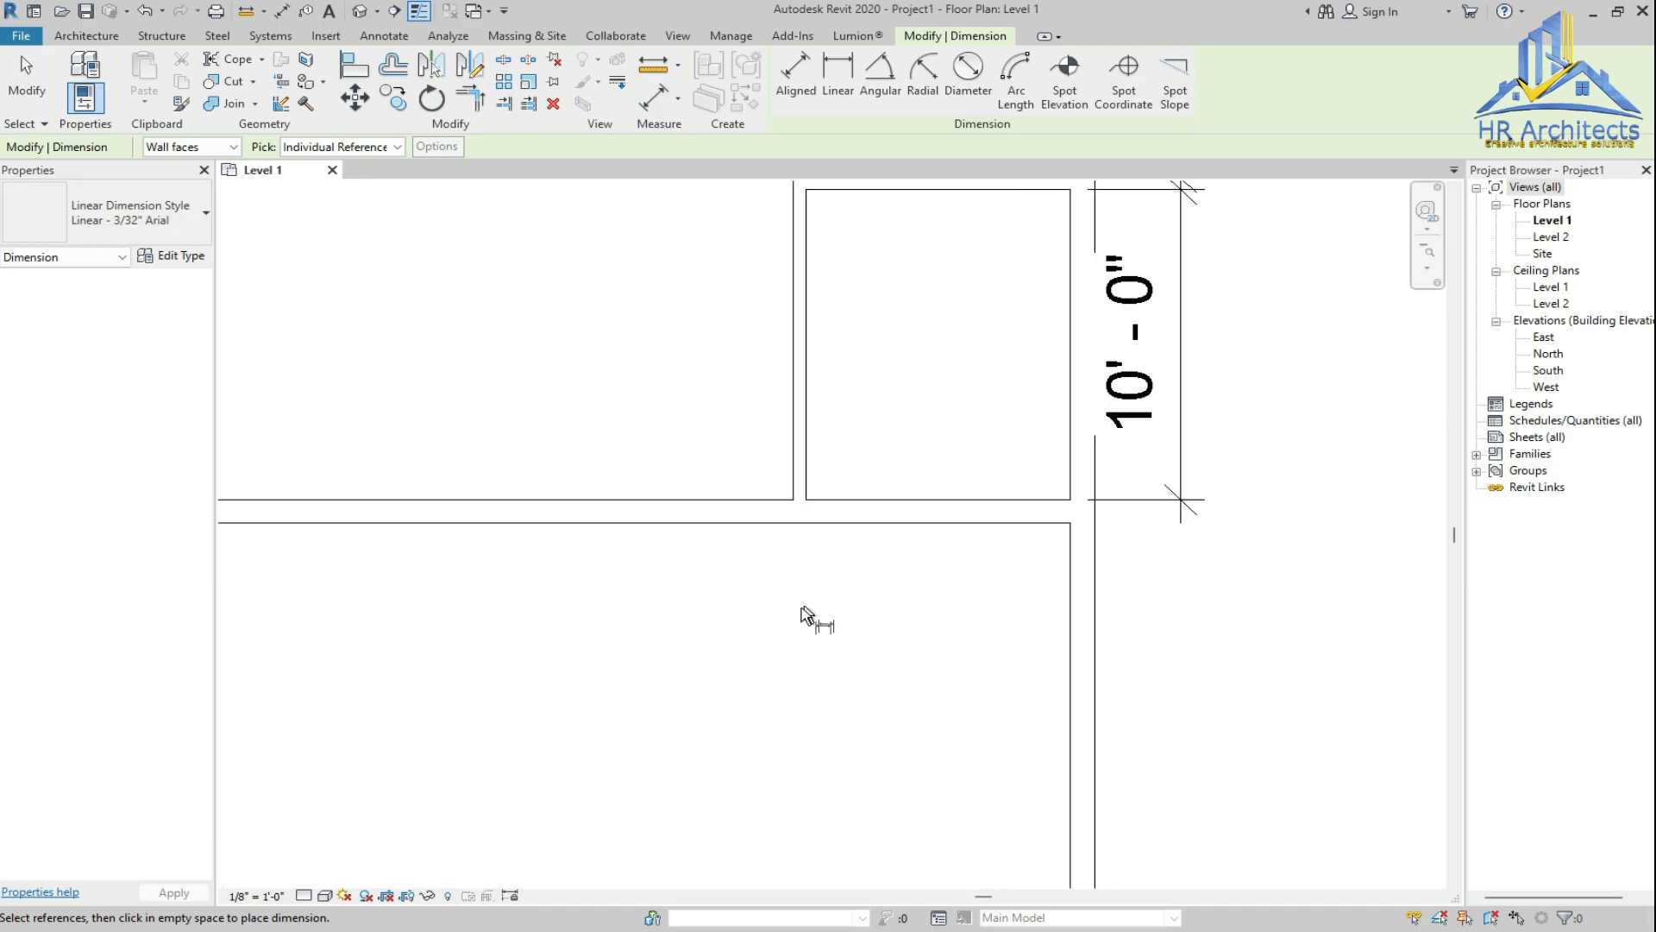
pyautogui.scroll(-1, 809, 577)
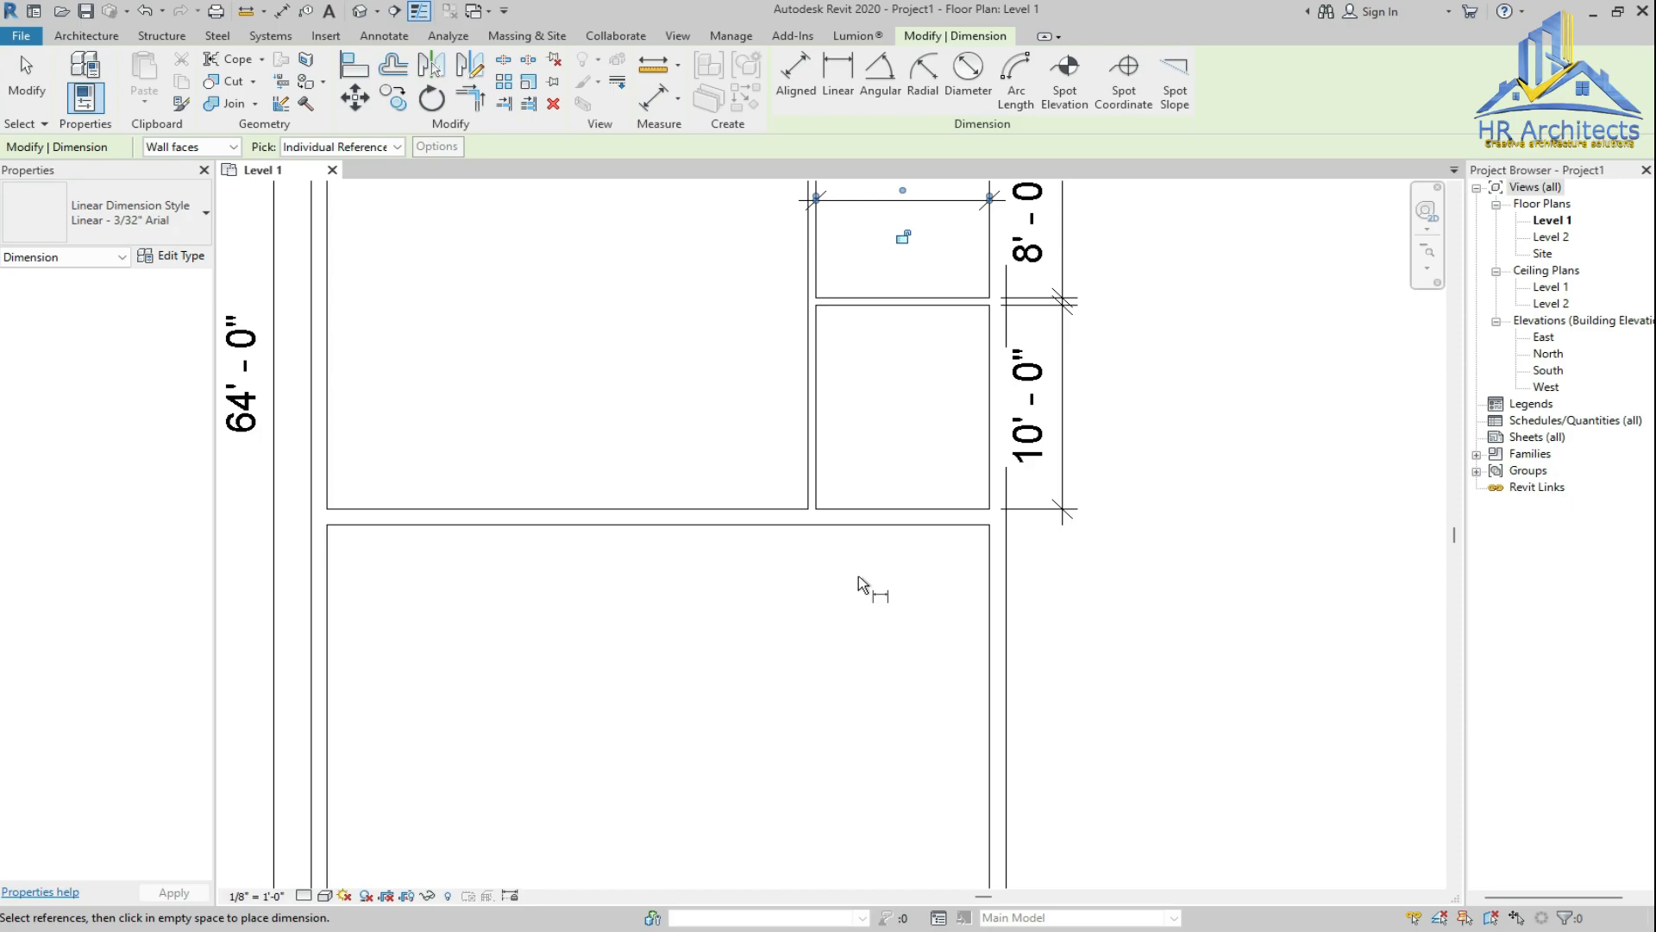
pyautogui.scroll(-2, 855, 438)
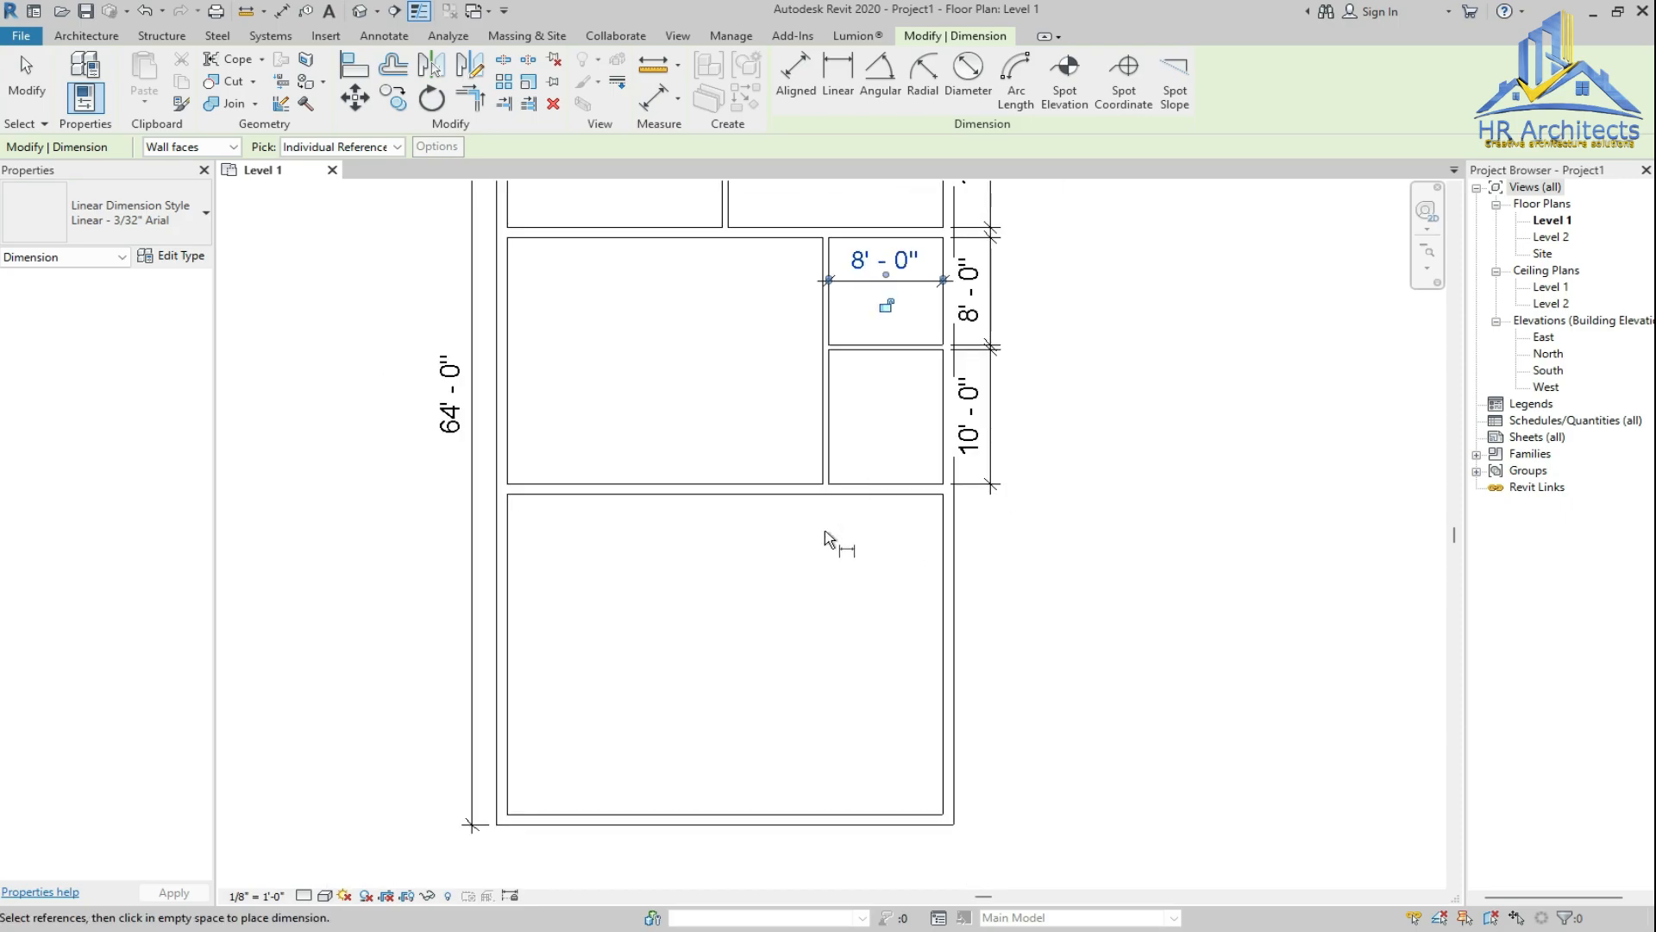
pyautogui.scroll(1, 713, 599)
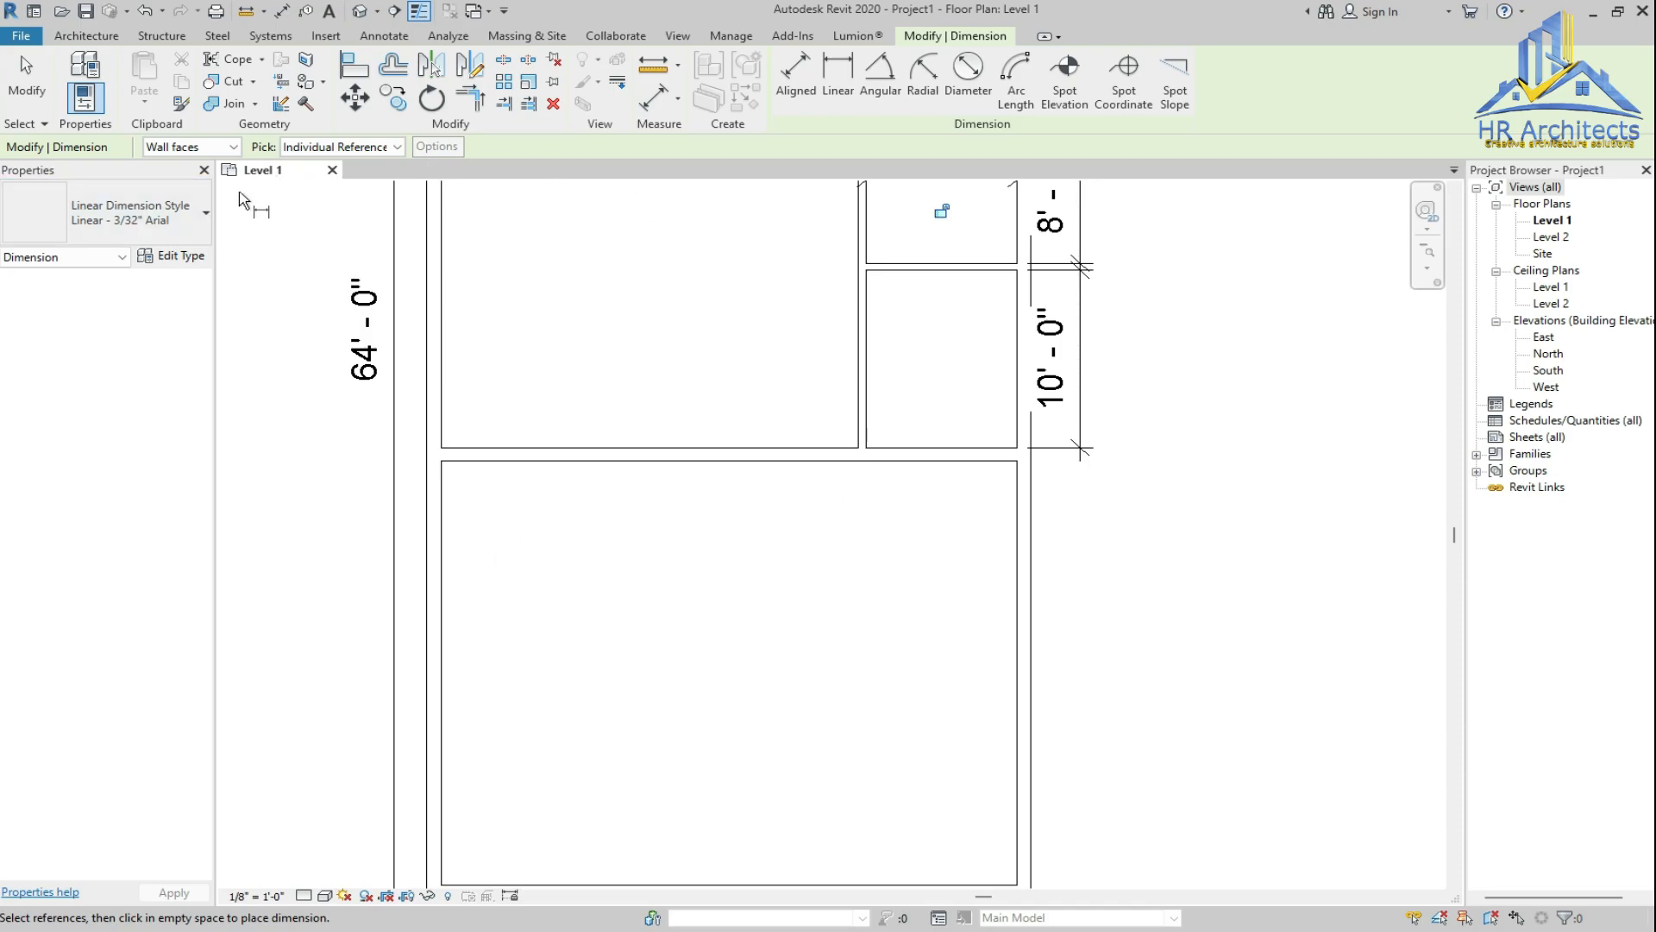
pyautogui.press('Escape')
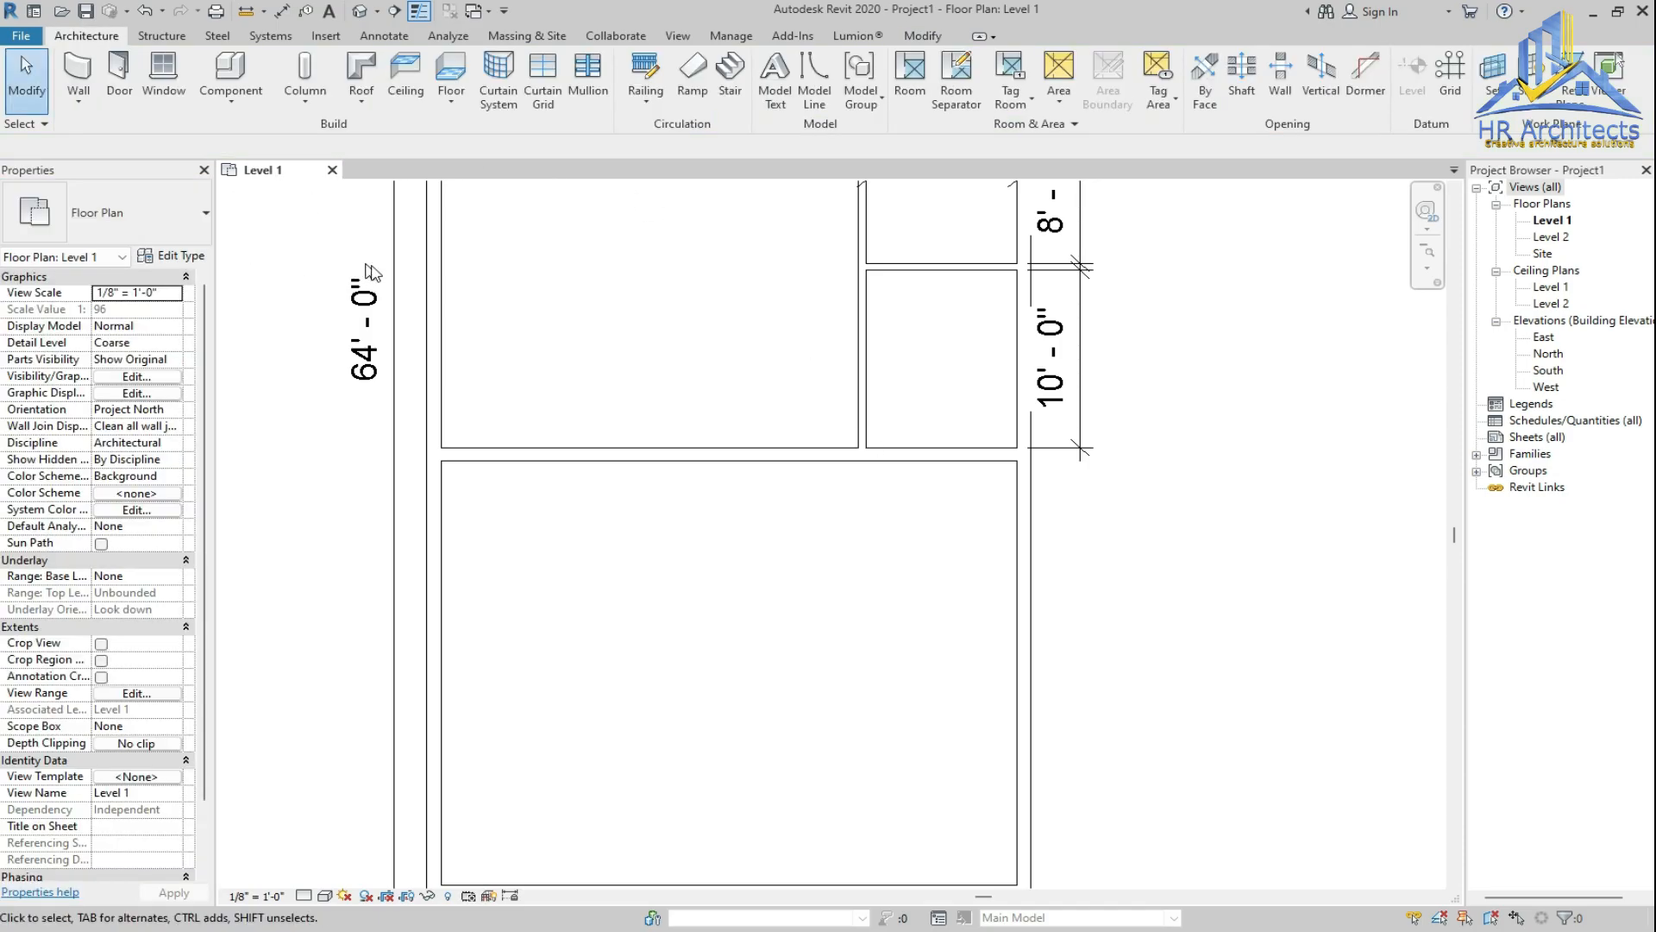
# Offset a copy of the lower horizontal 9" wall 17' downward into the undivided area
pyautogui.press('o')
pyautogui.press('f')
pyautogui.press('f')
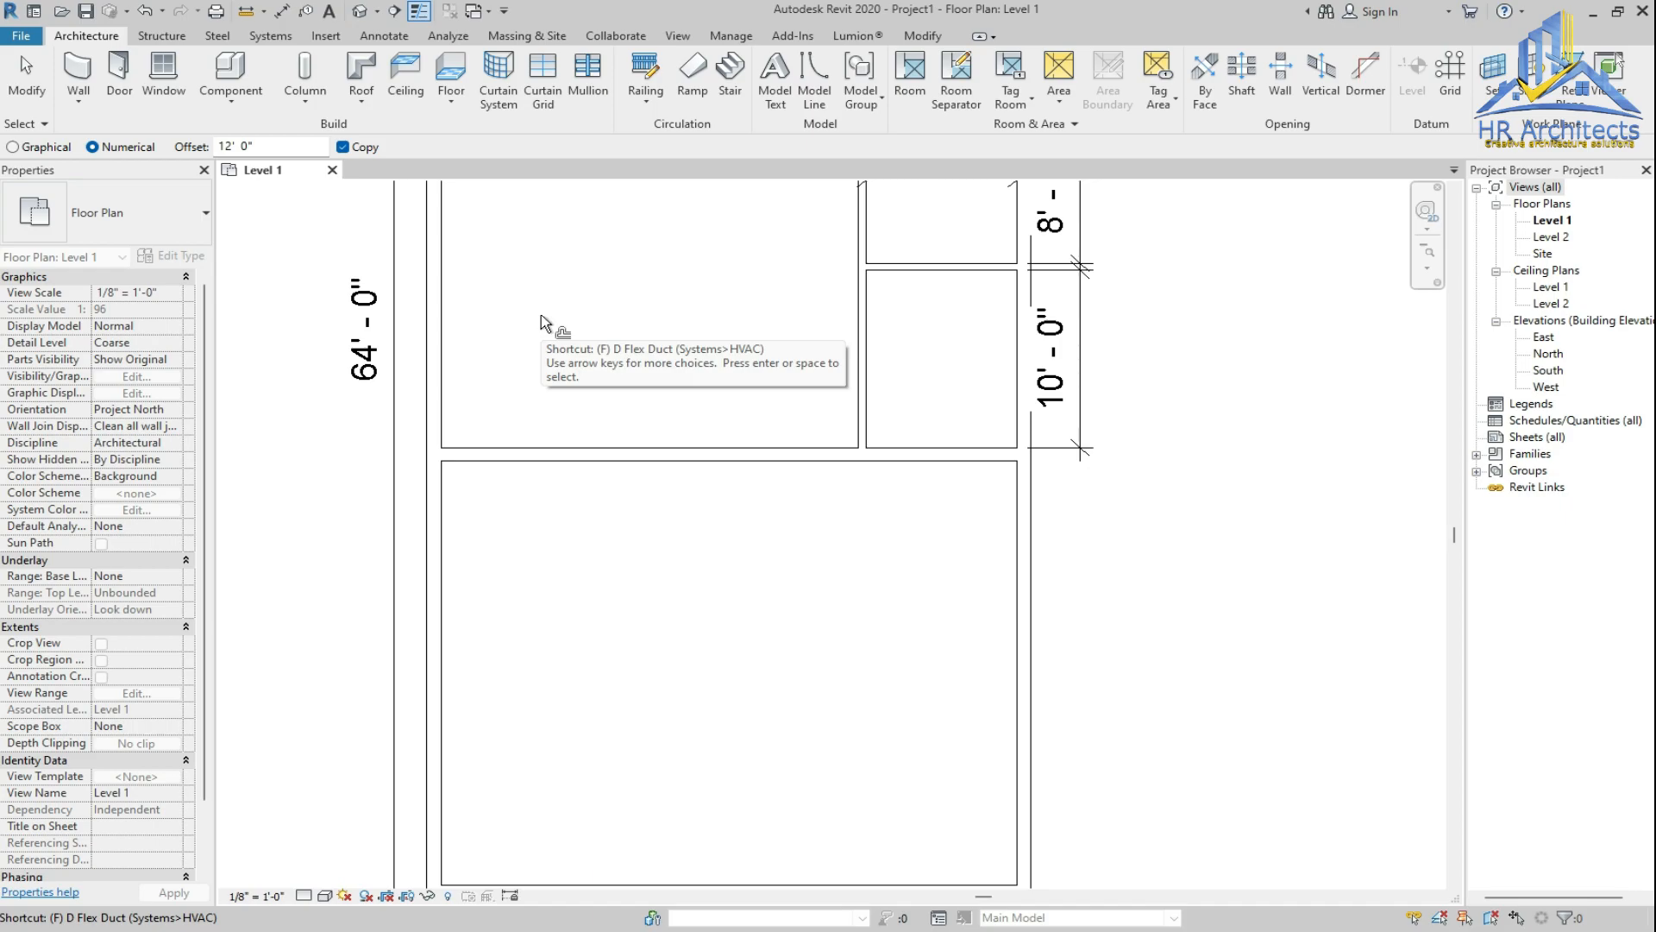
pyautogui.press('Escape')
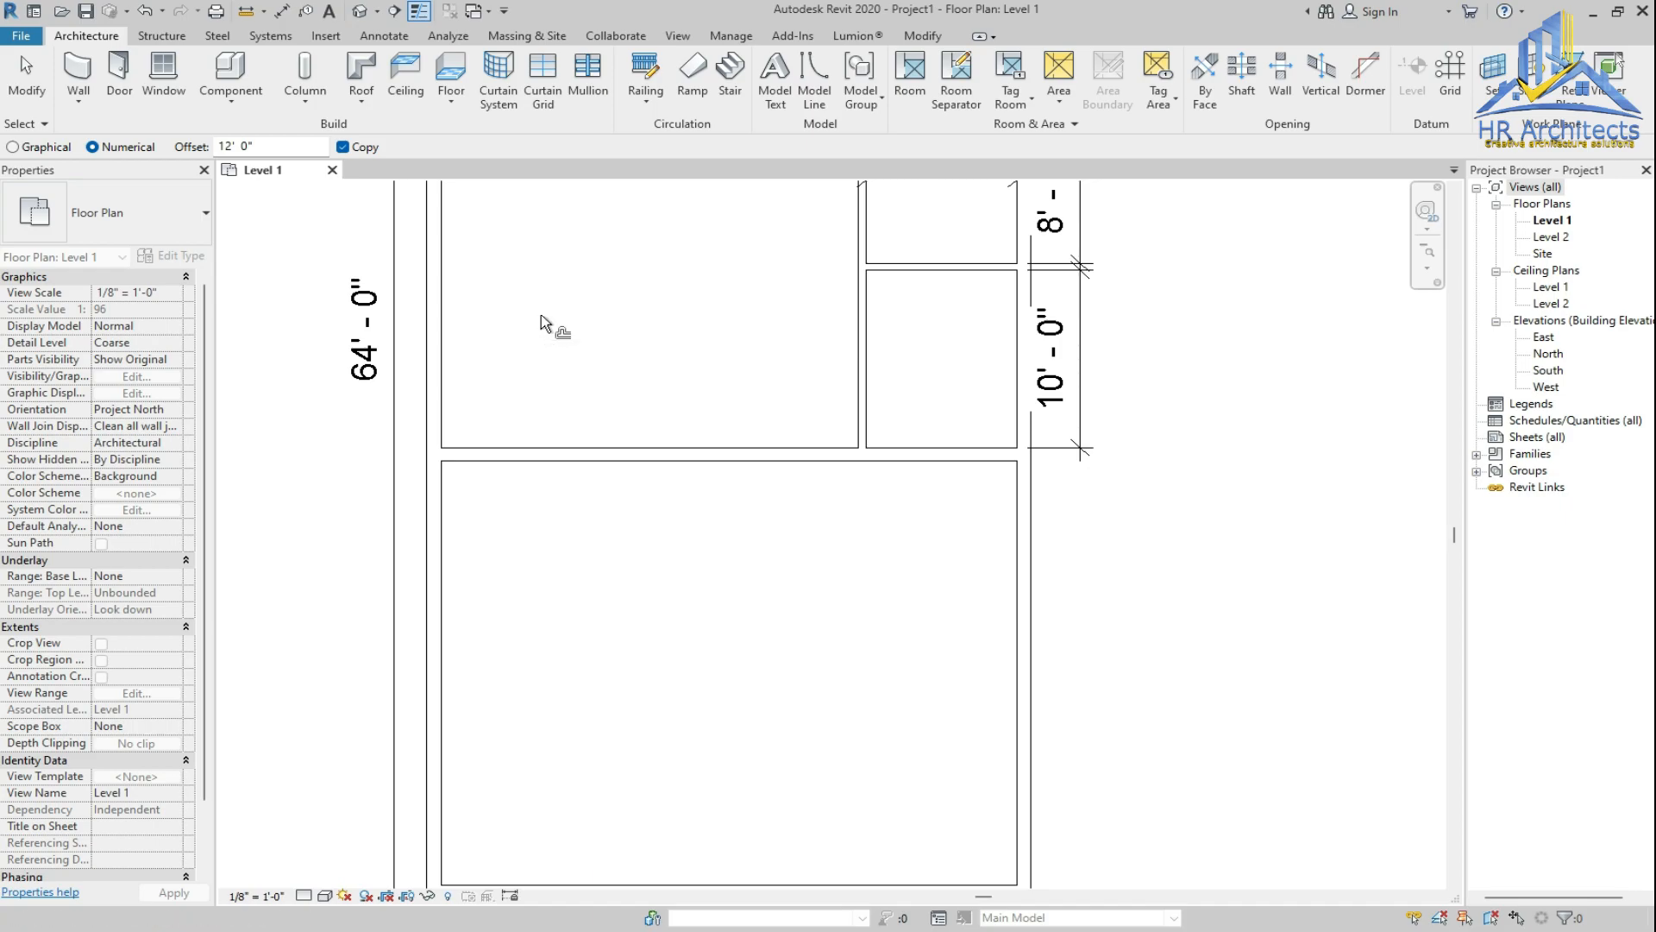
pyautogui.doubleClick(268, 152)
pyautogui.write("17'")
pyautogui.click(527, 468)
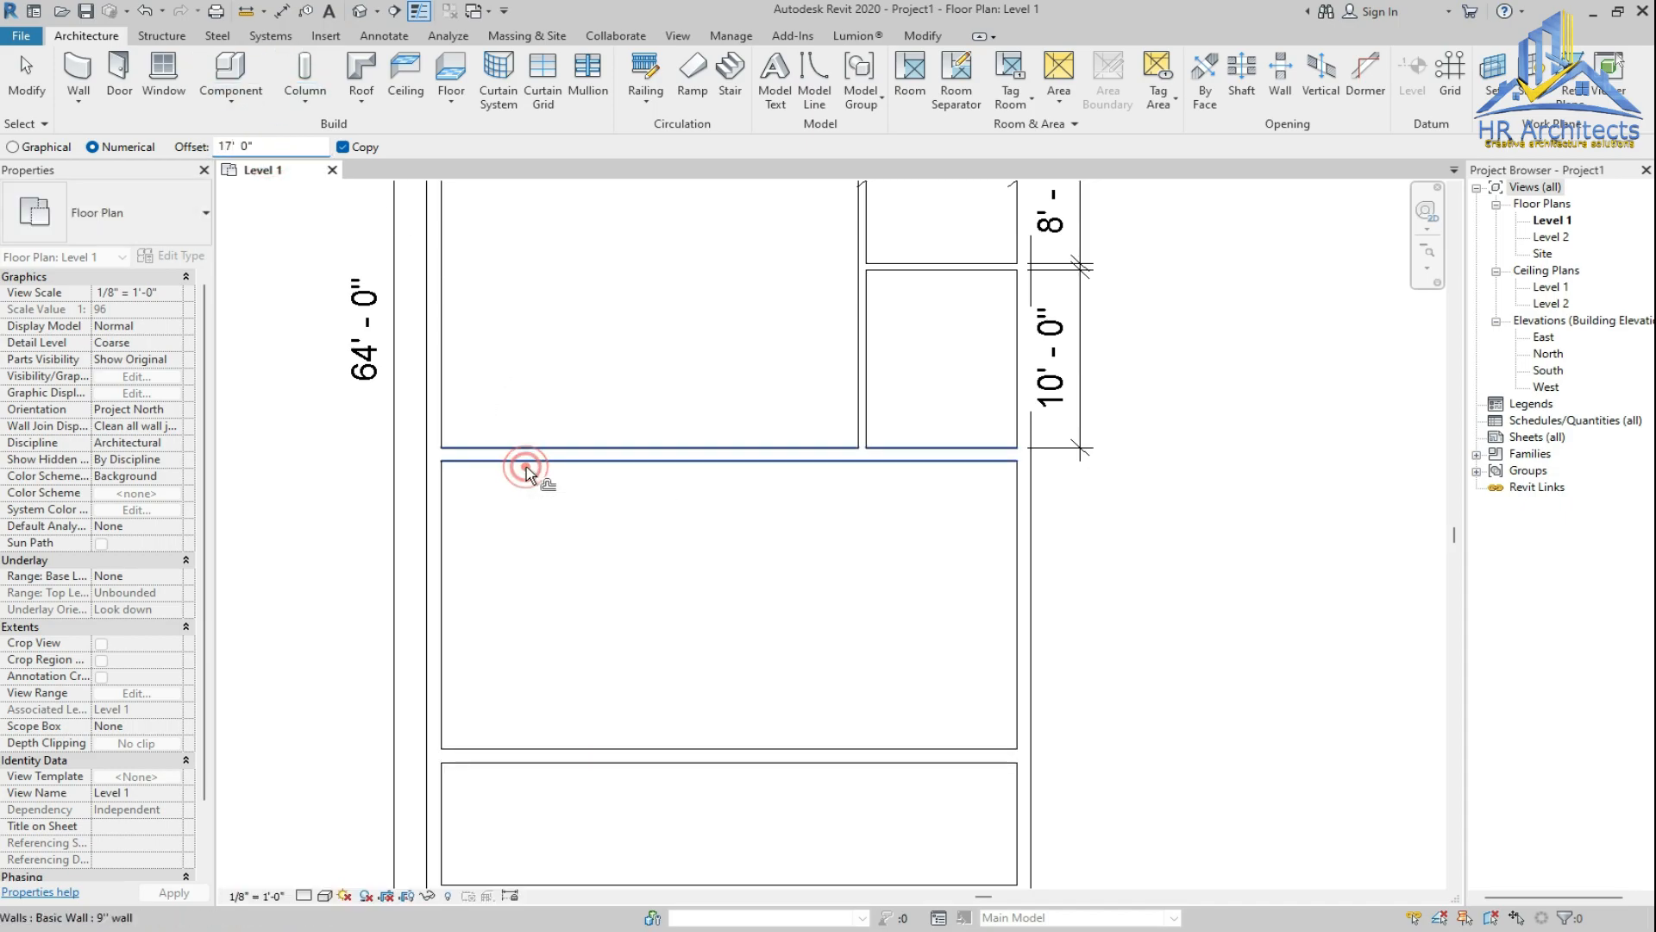
pyautogui.press('Escape')
# Set the clear distance between the facing sides of the two lower horizontal walls to 17'
pyautogui.click(554, 755)
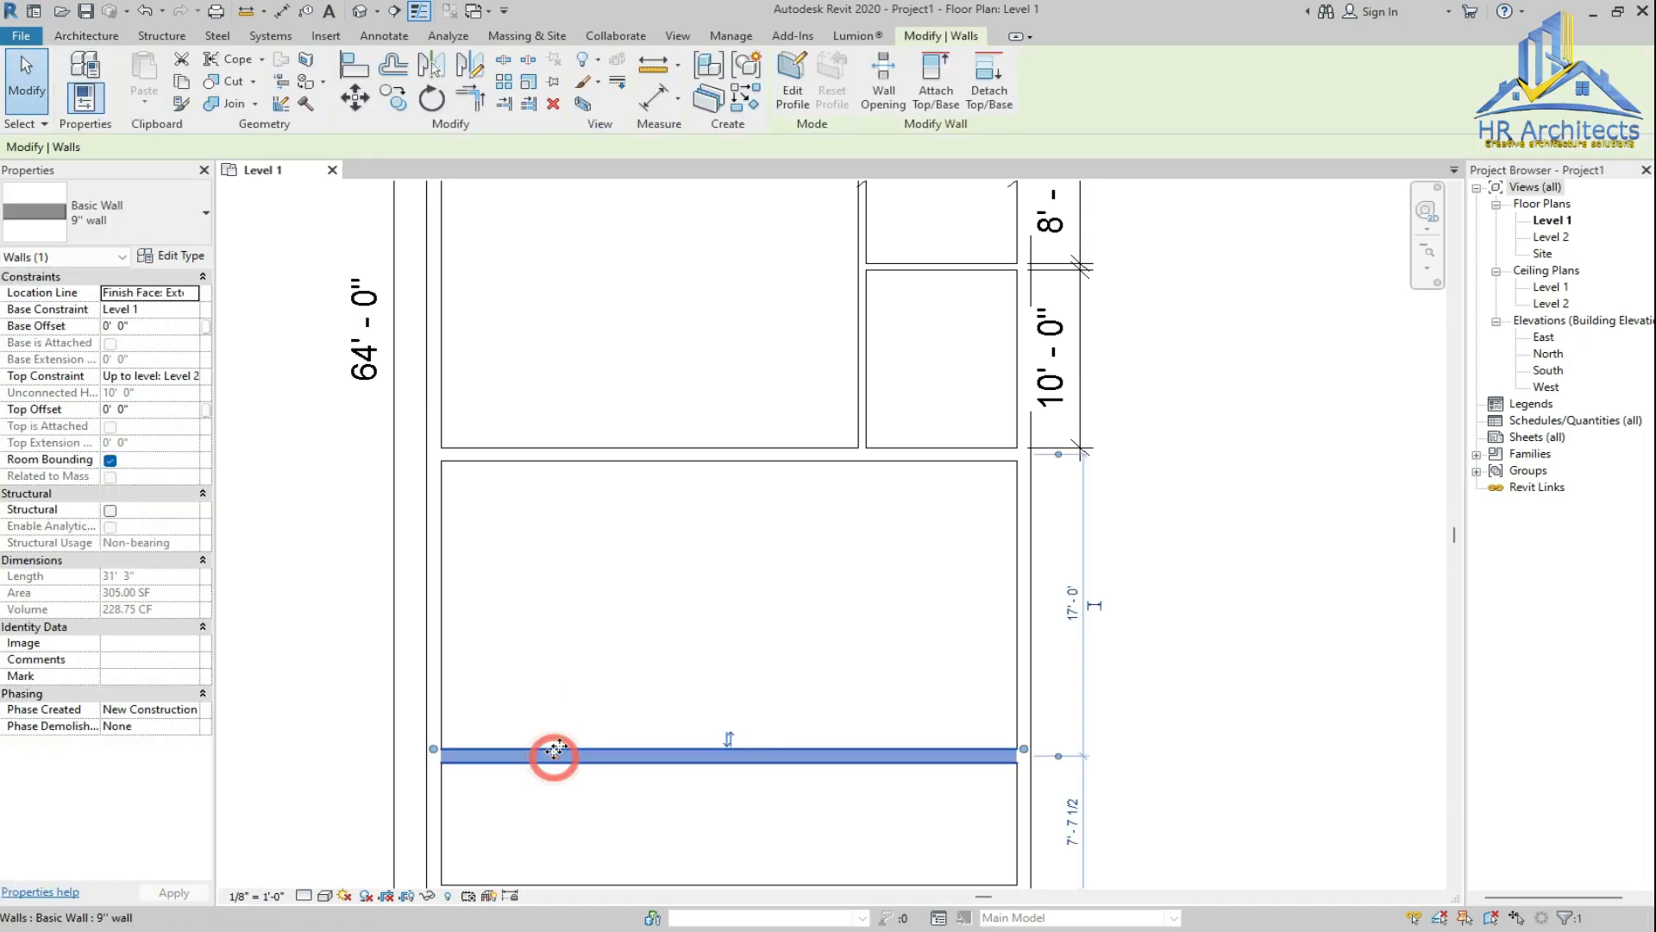
pyautogui.click(1058, 457)
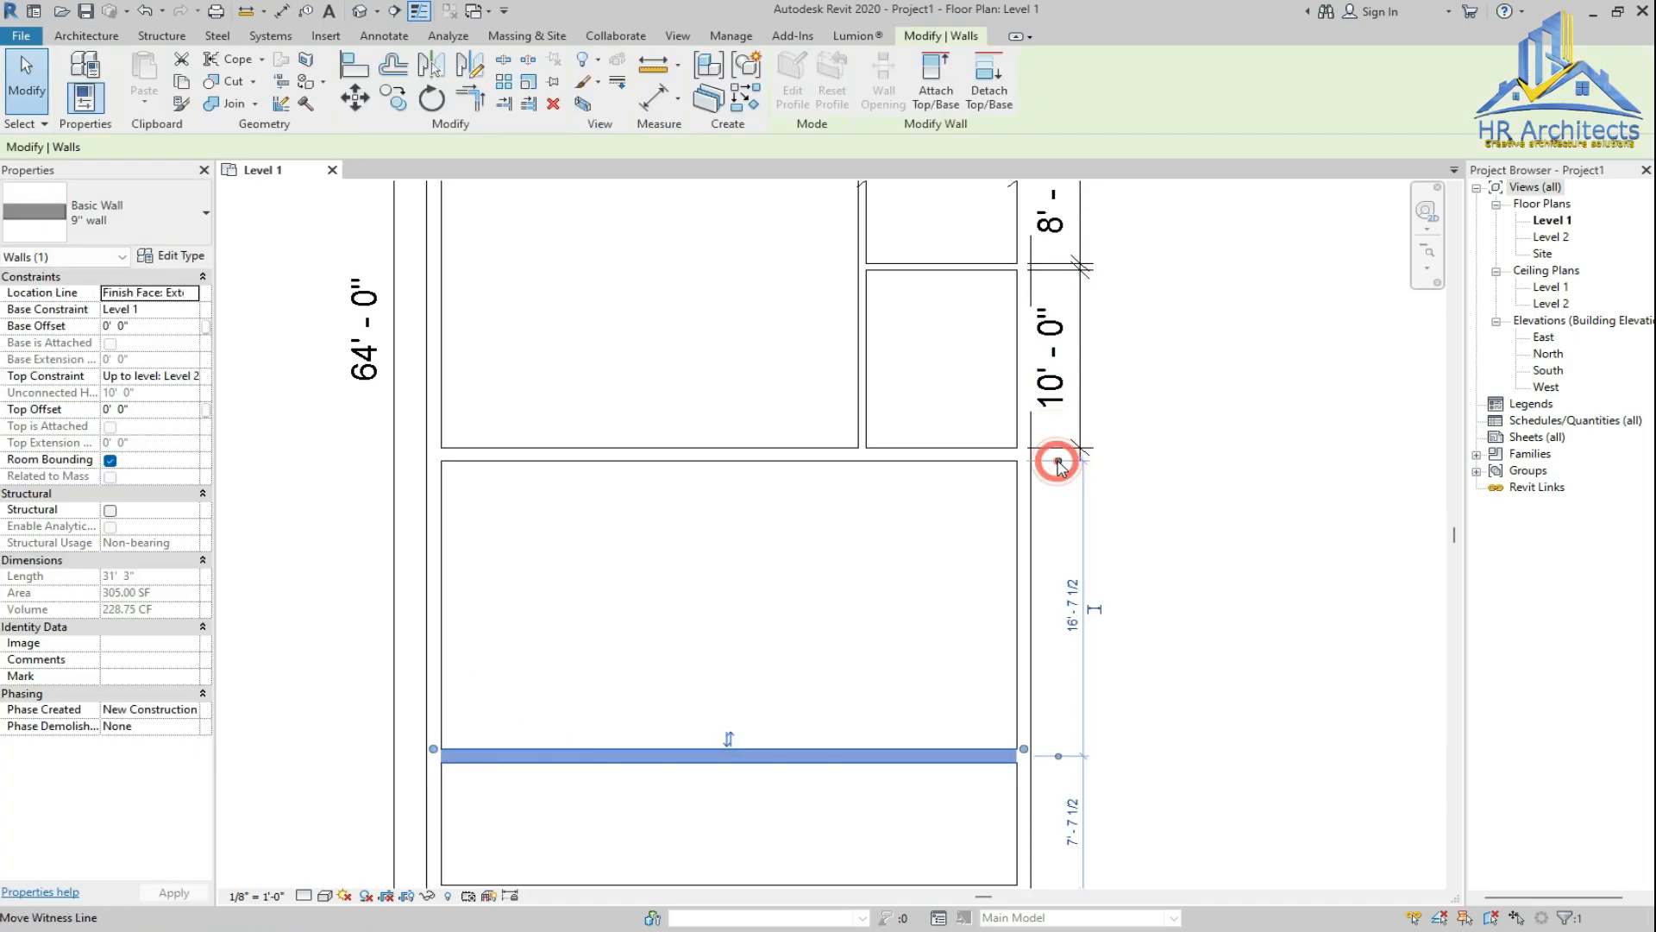
pyautogui.click(1058, 755)
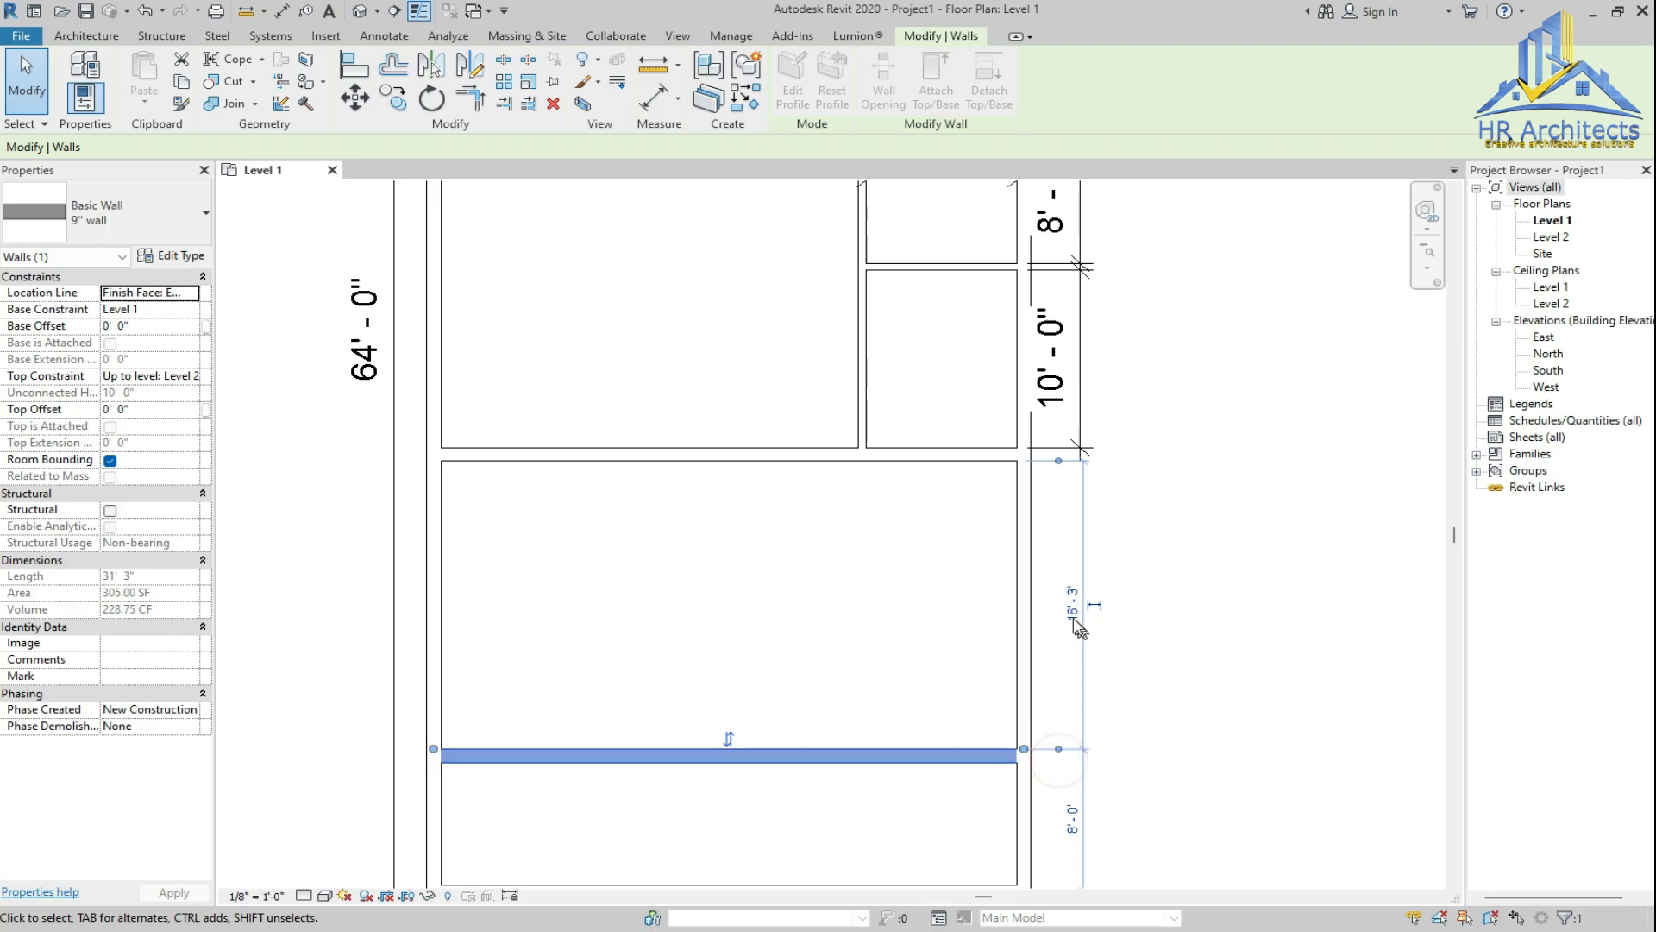
pyautogui.click(1074, 609)
pyautogui.write('17')
pyautogui.press('Return')
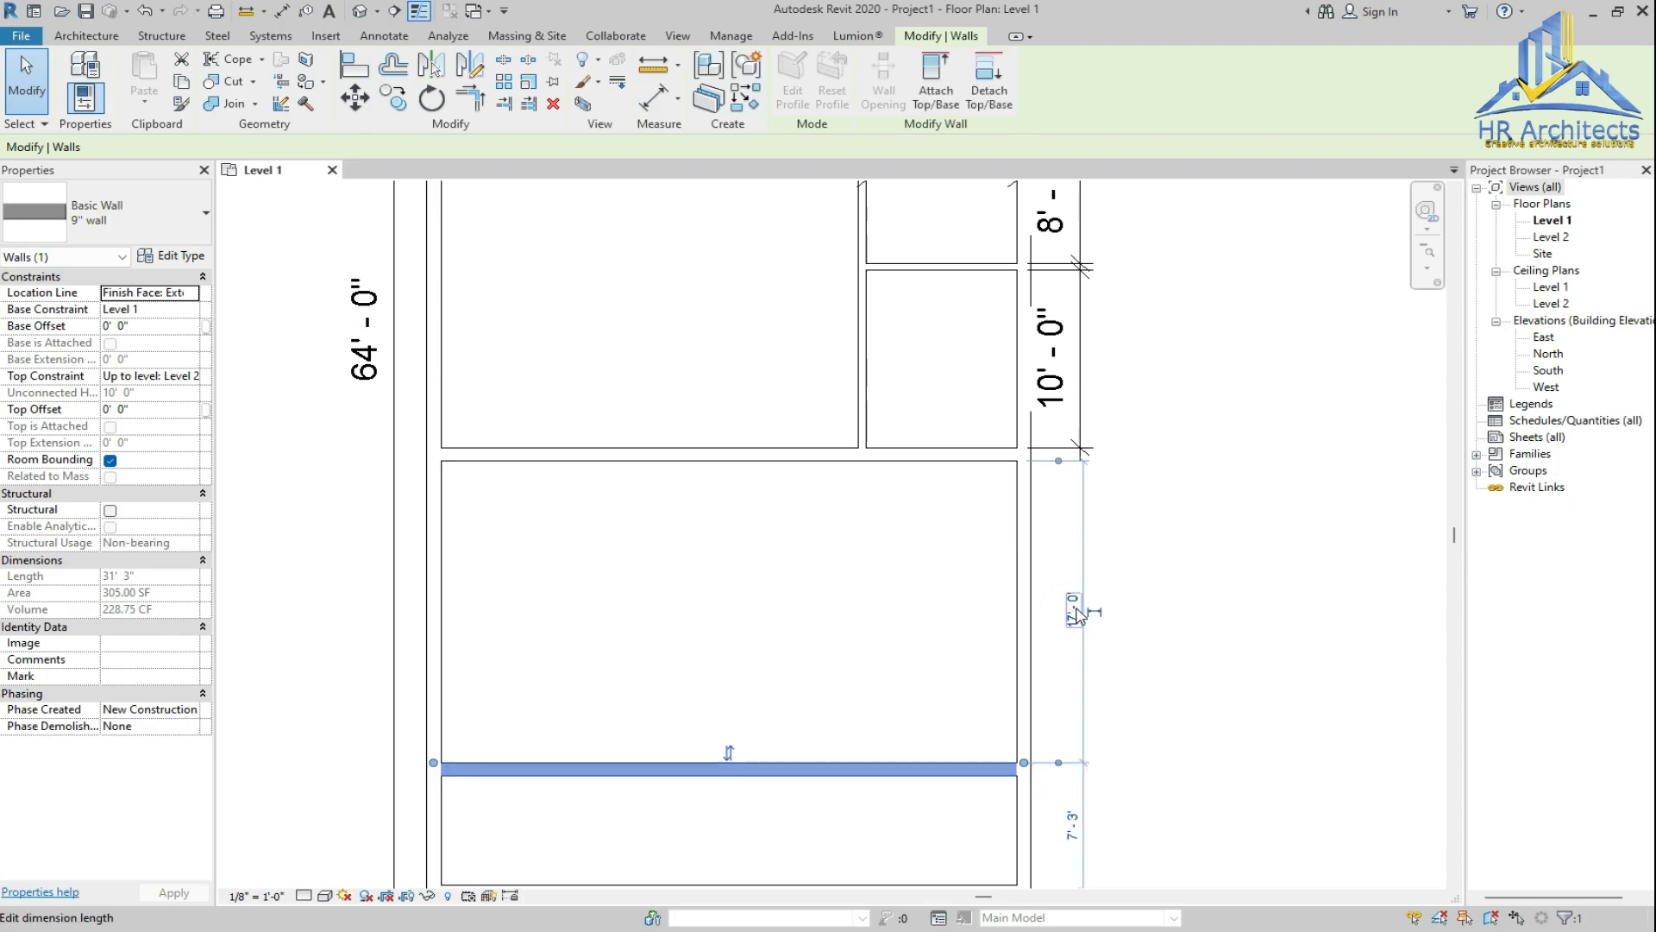
pyautogui.scroll(-1, 969, 565)
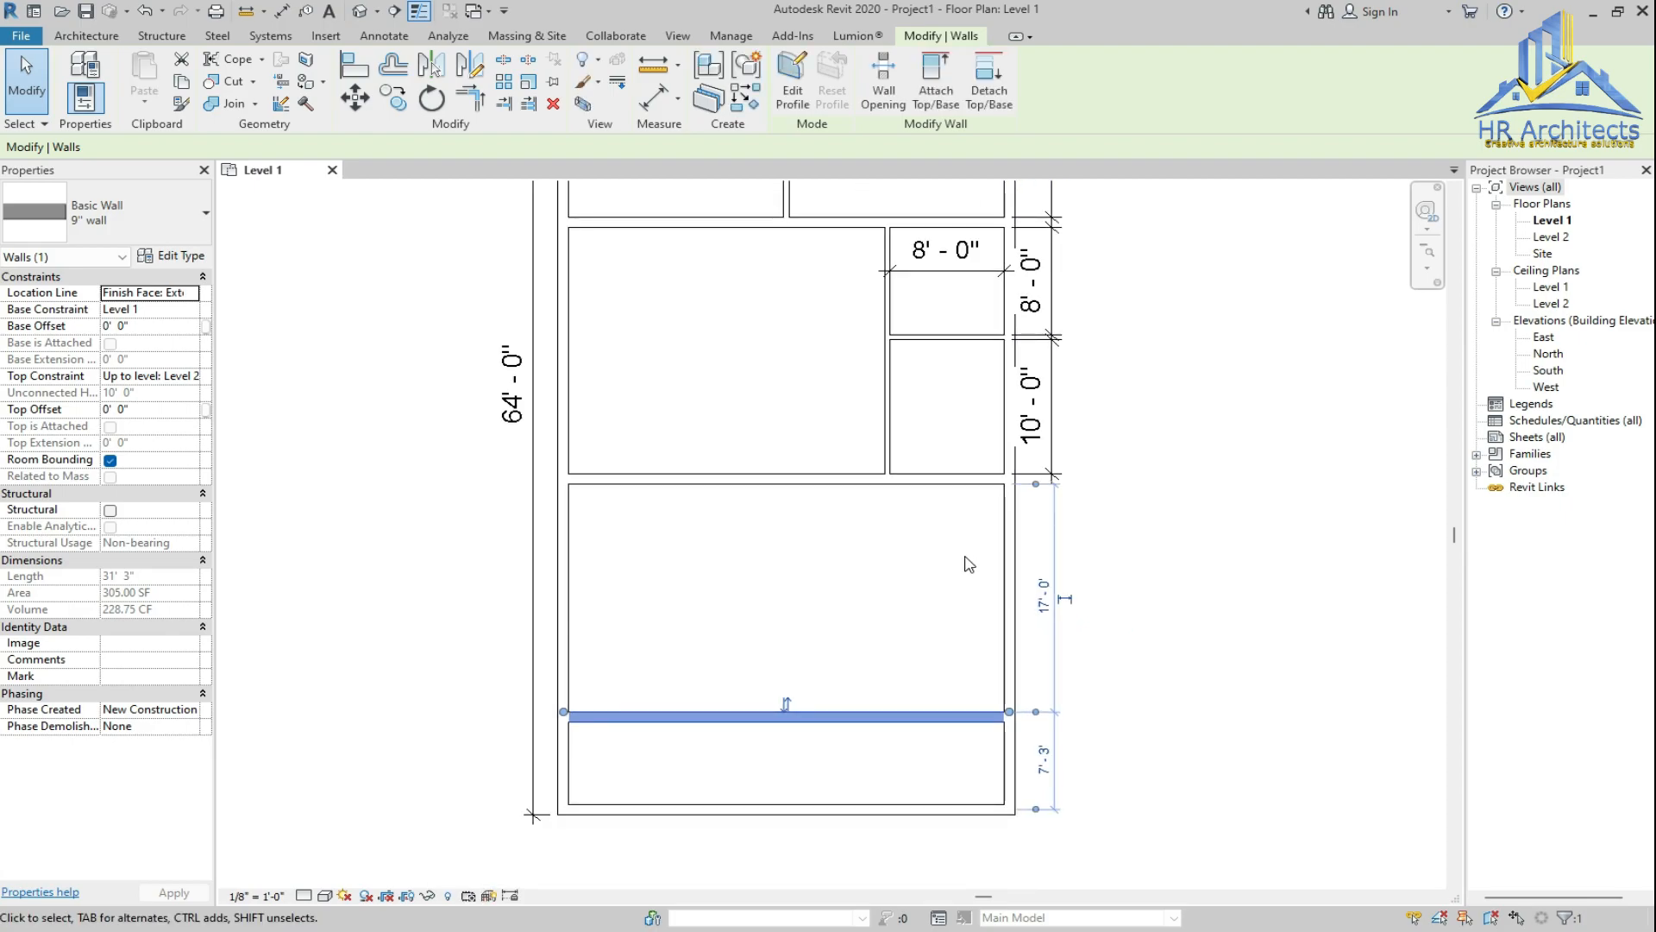
# Draw a vertical 4.5" wall between the two lower horizontal walls, dividing the 17' deep area into two rooms
pyautogui.scroll(1, 951, 600)
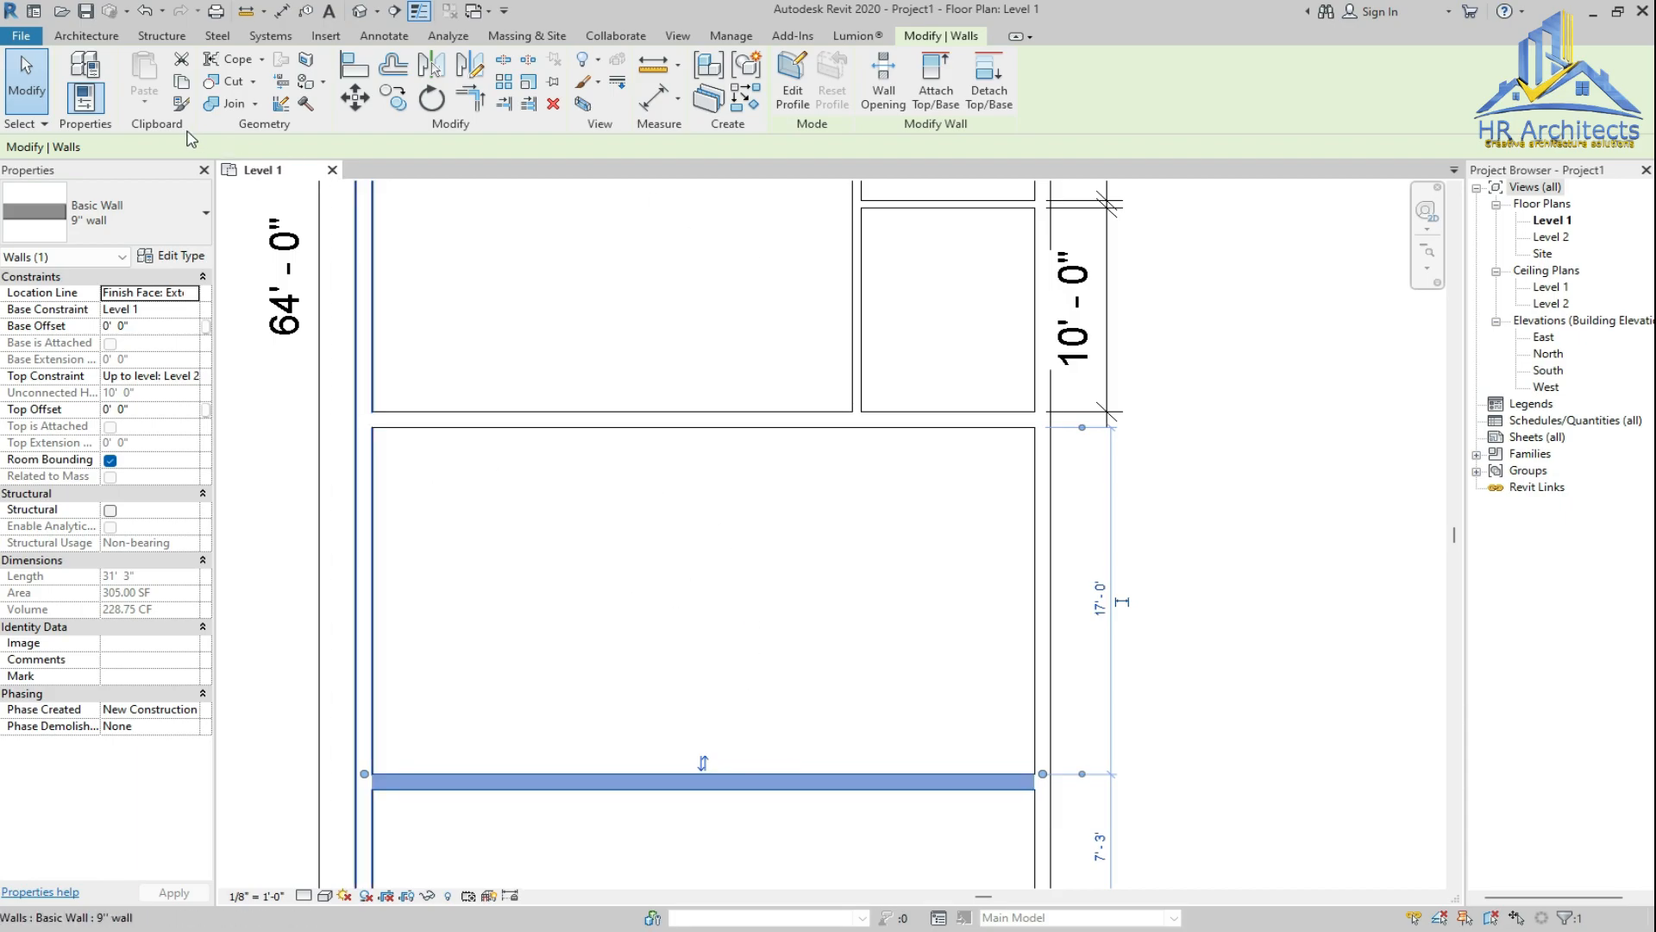
pyautogui.click(86, 36)
pyautogui.click(132, 226)
pyautogui.click(121, 221)
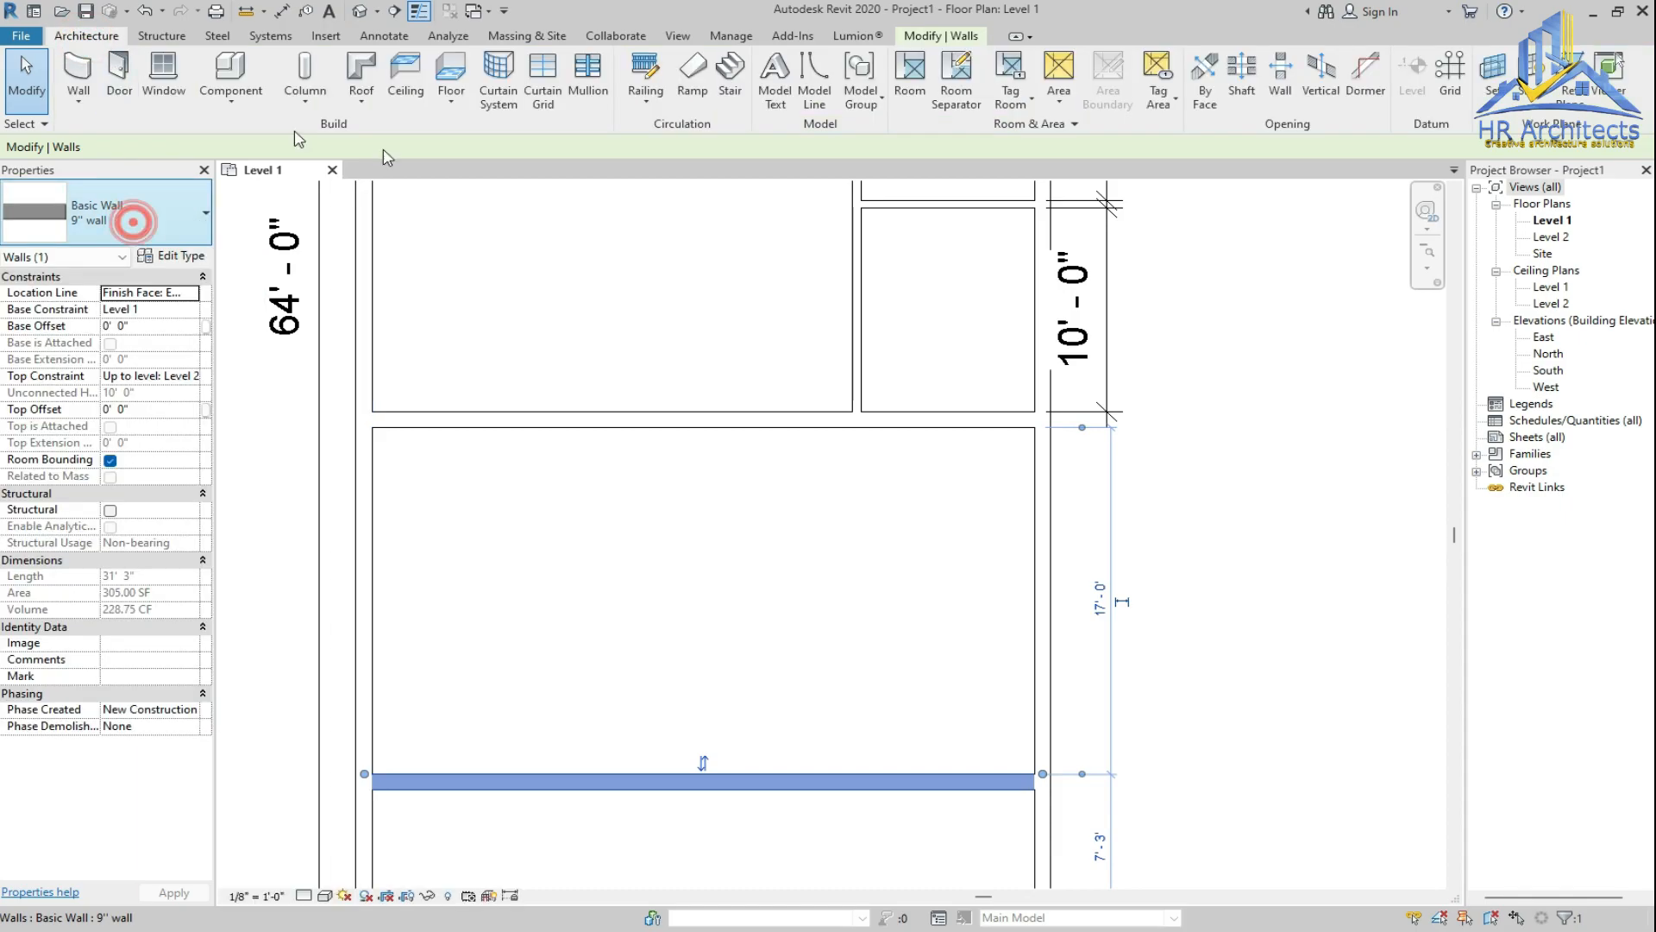
pyautogui.click(736, 492)
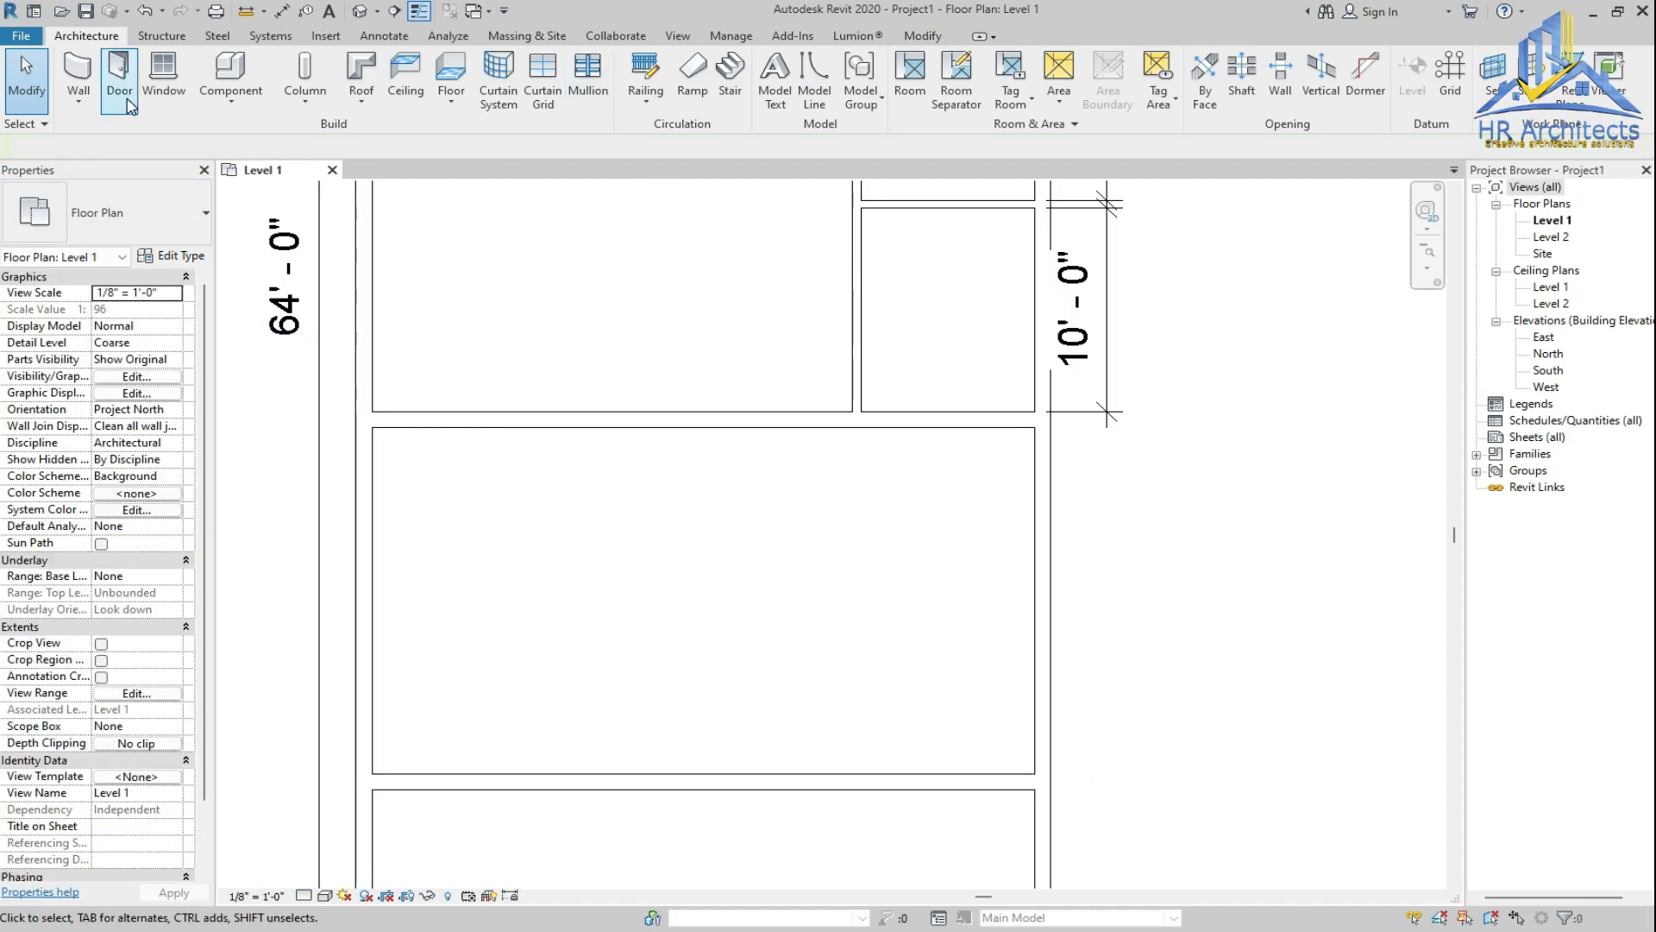
pyautogui.click(78, 81)
pyautogui.click(690, 427)
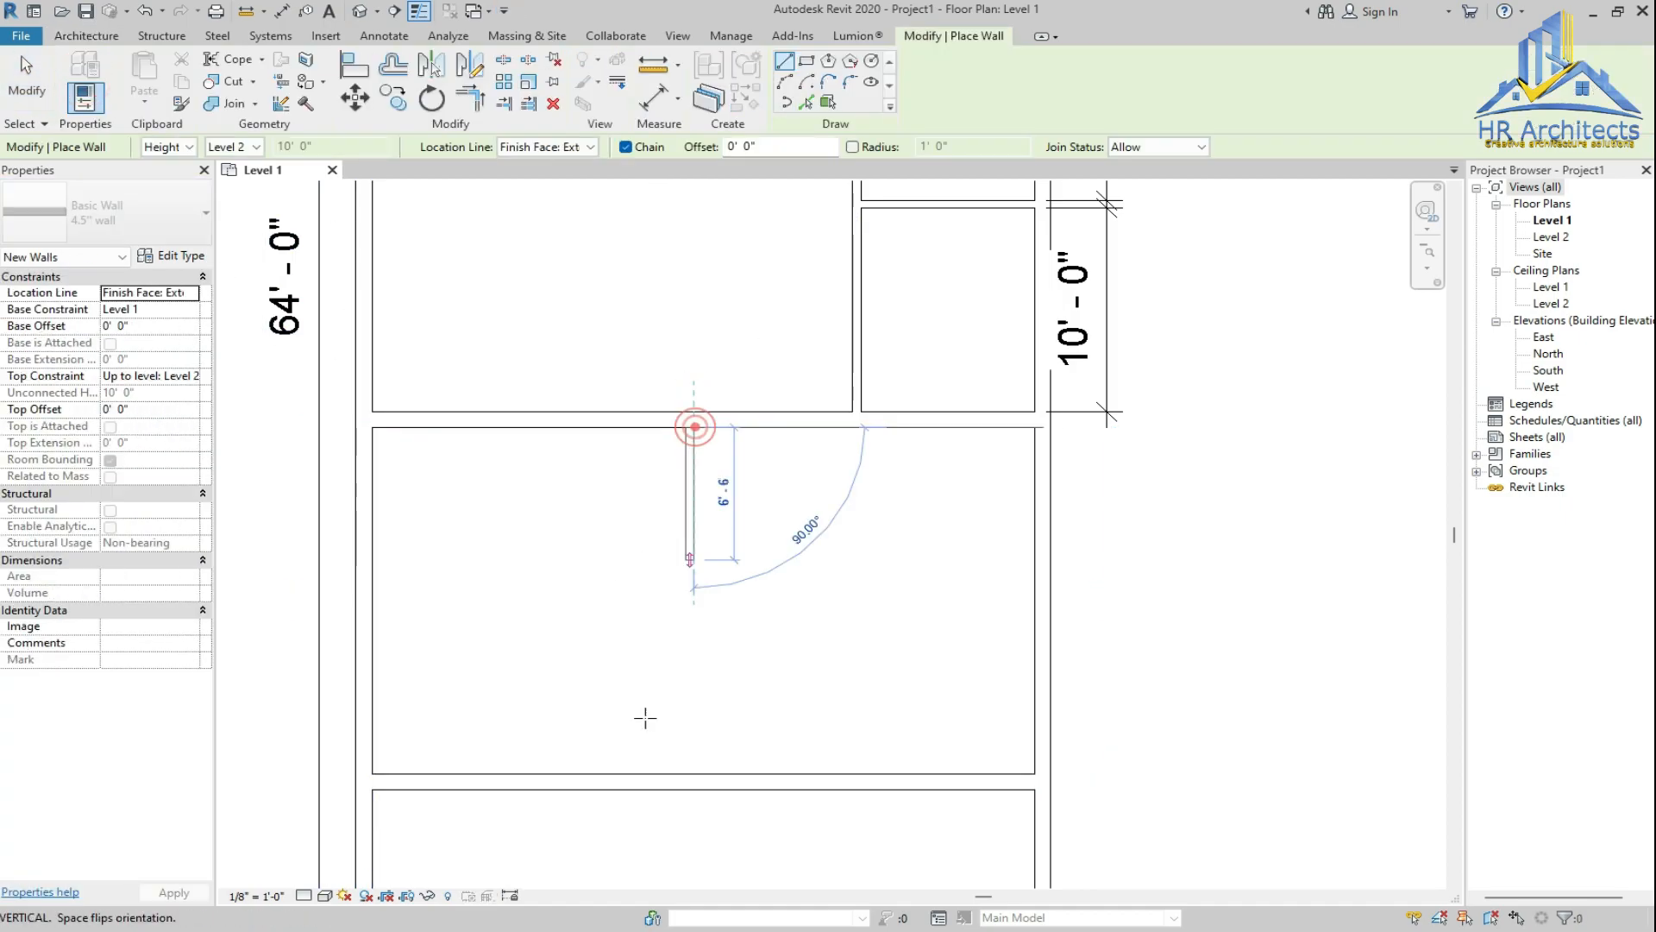
pyautogui.click(689, 778)
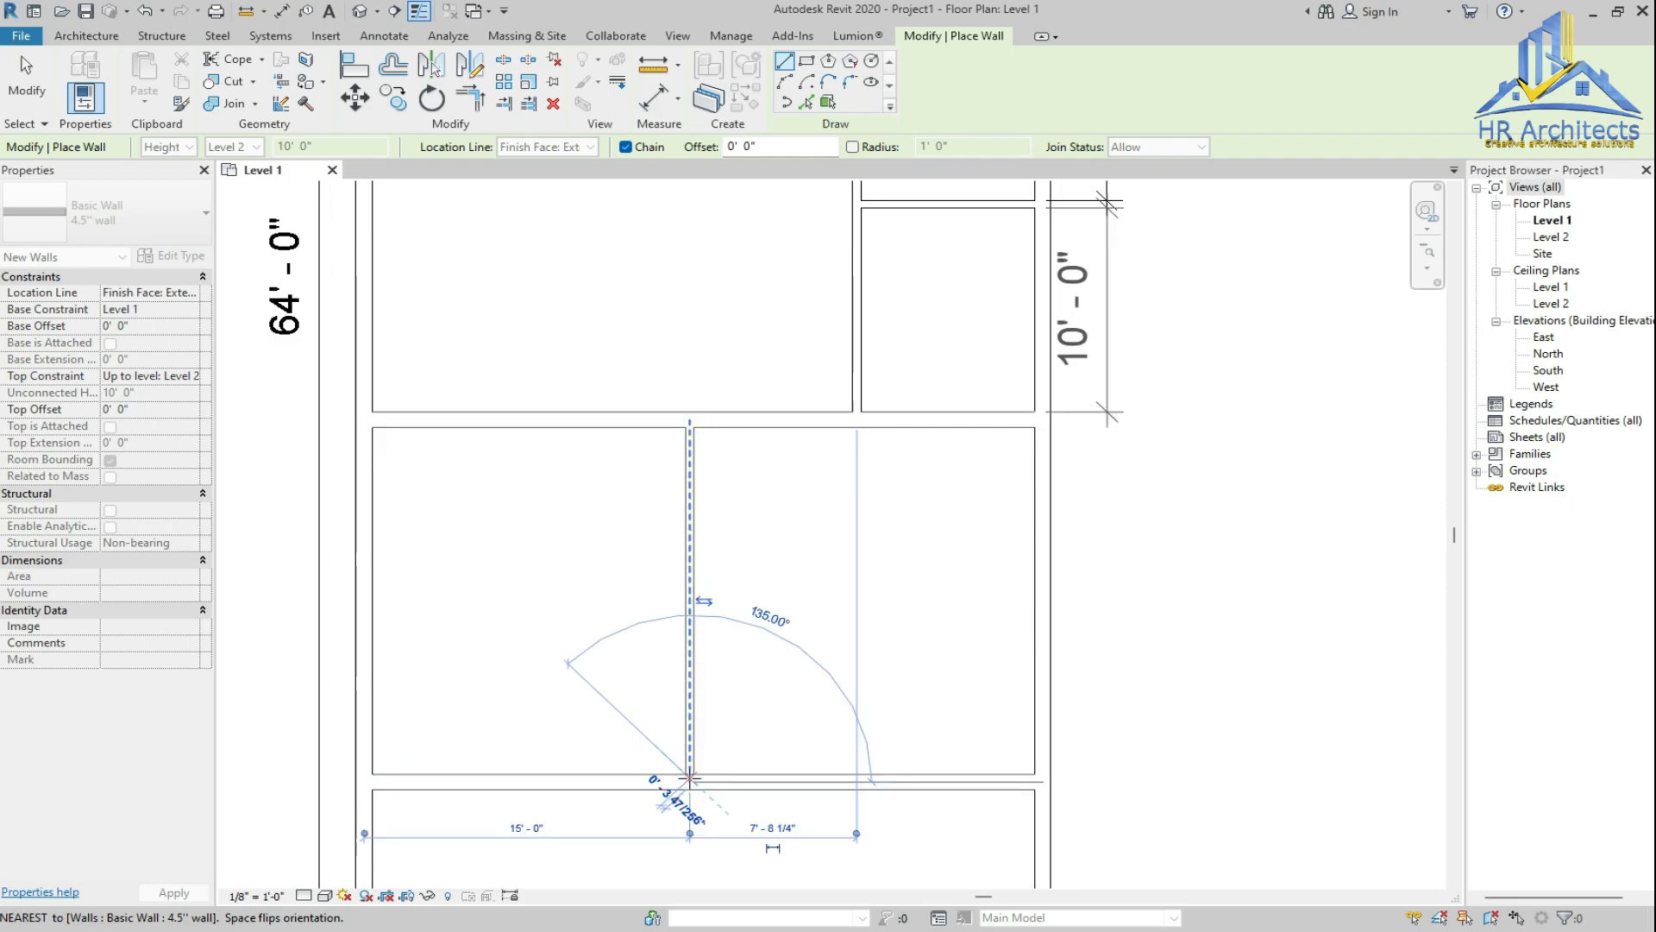
pyautogui.press('Escape')
pyautogui.press('Escape')
# Change the new vertical wall's type to 9" wall
pyautogui.click(689, 615)
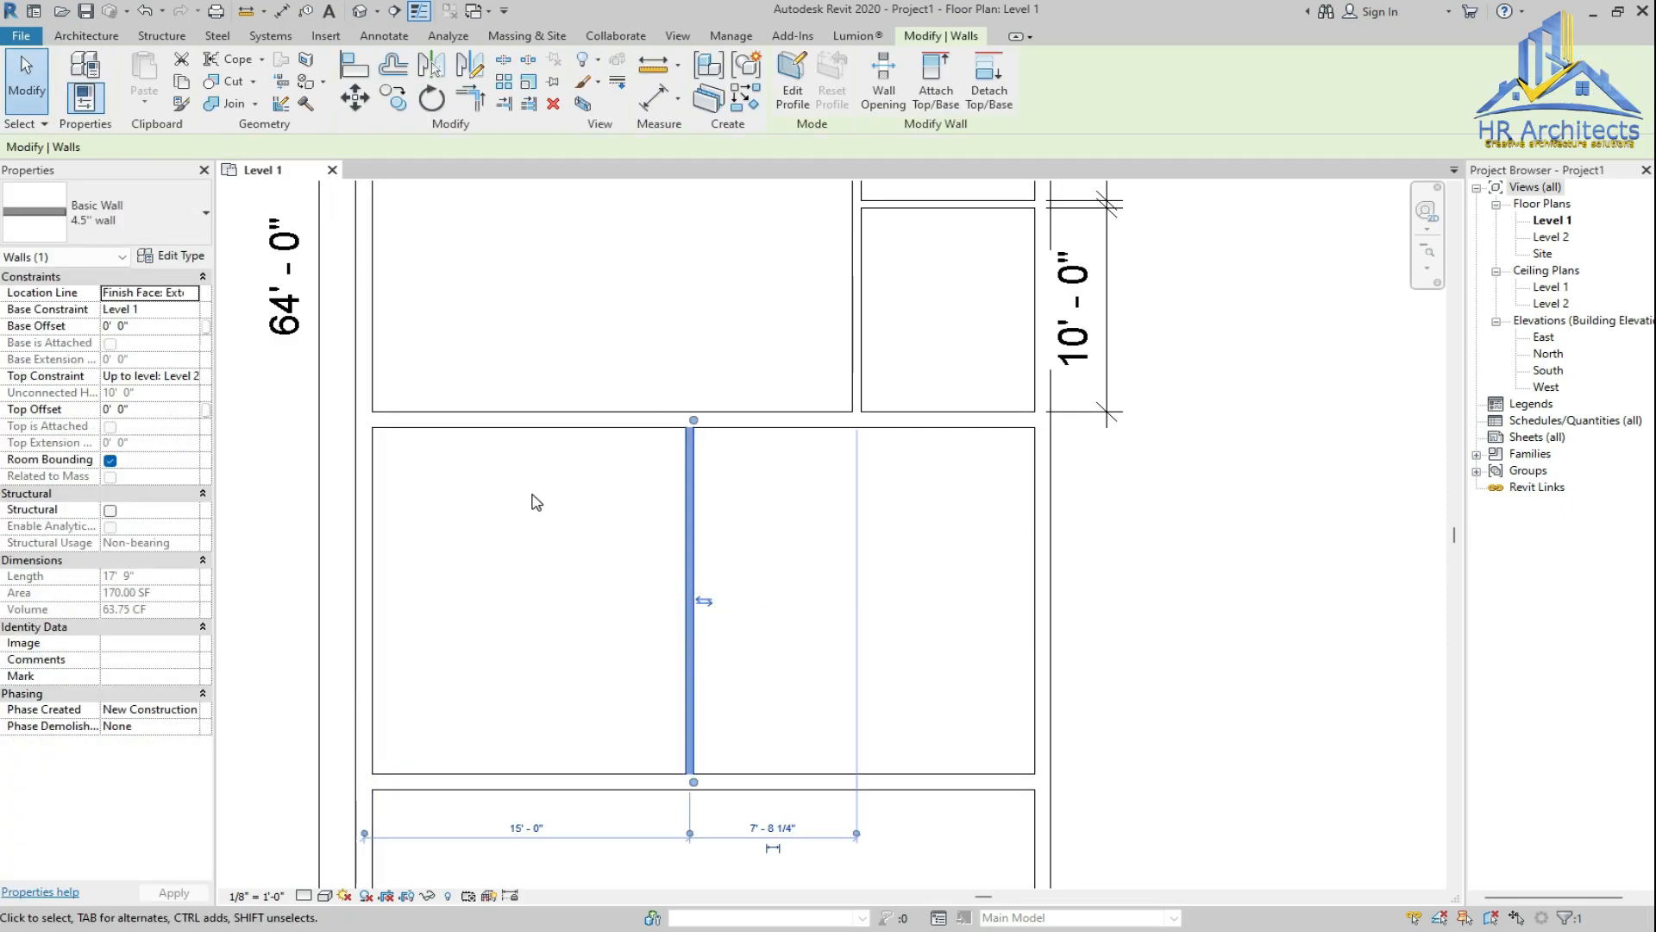
pyautogui.click(134, 224)
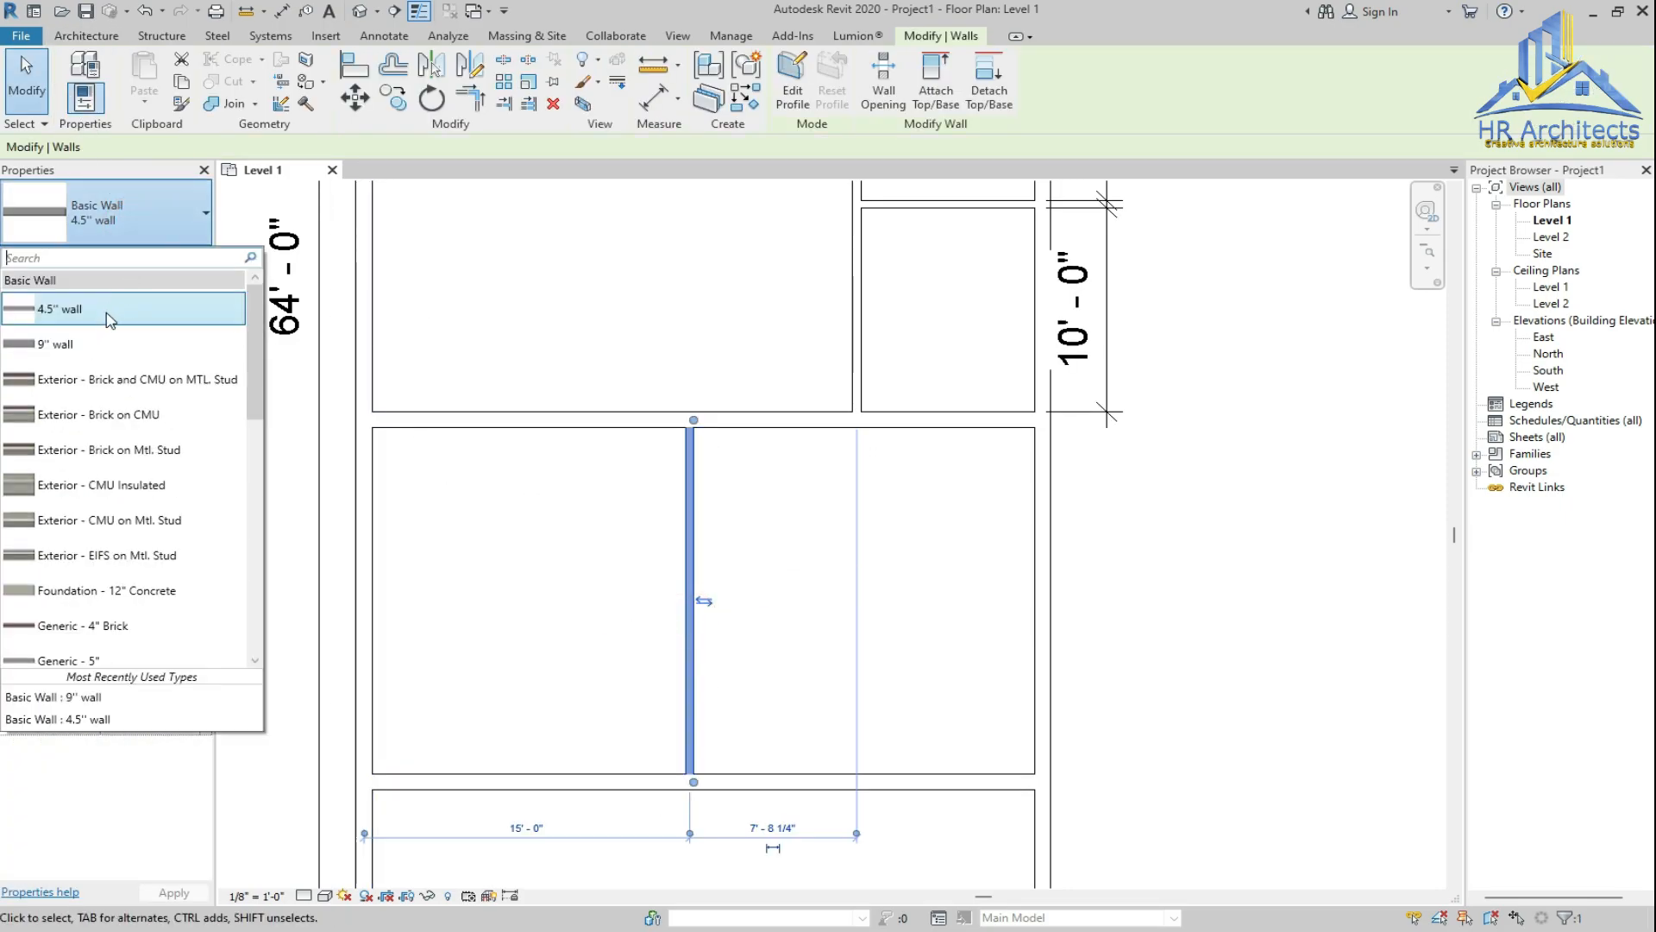
pyautogui.click(51, 340)
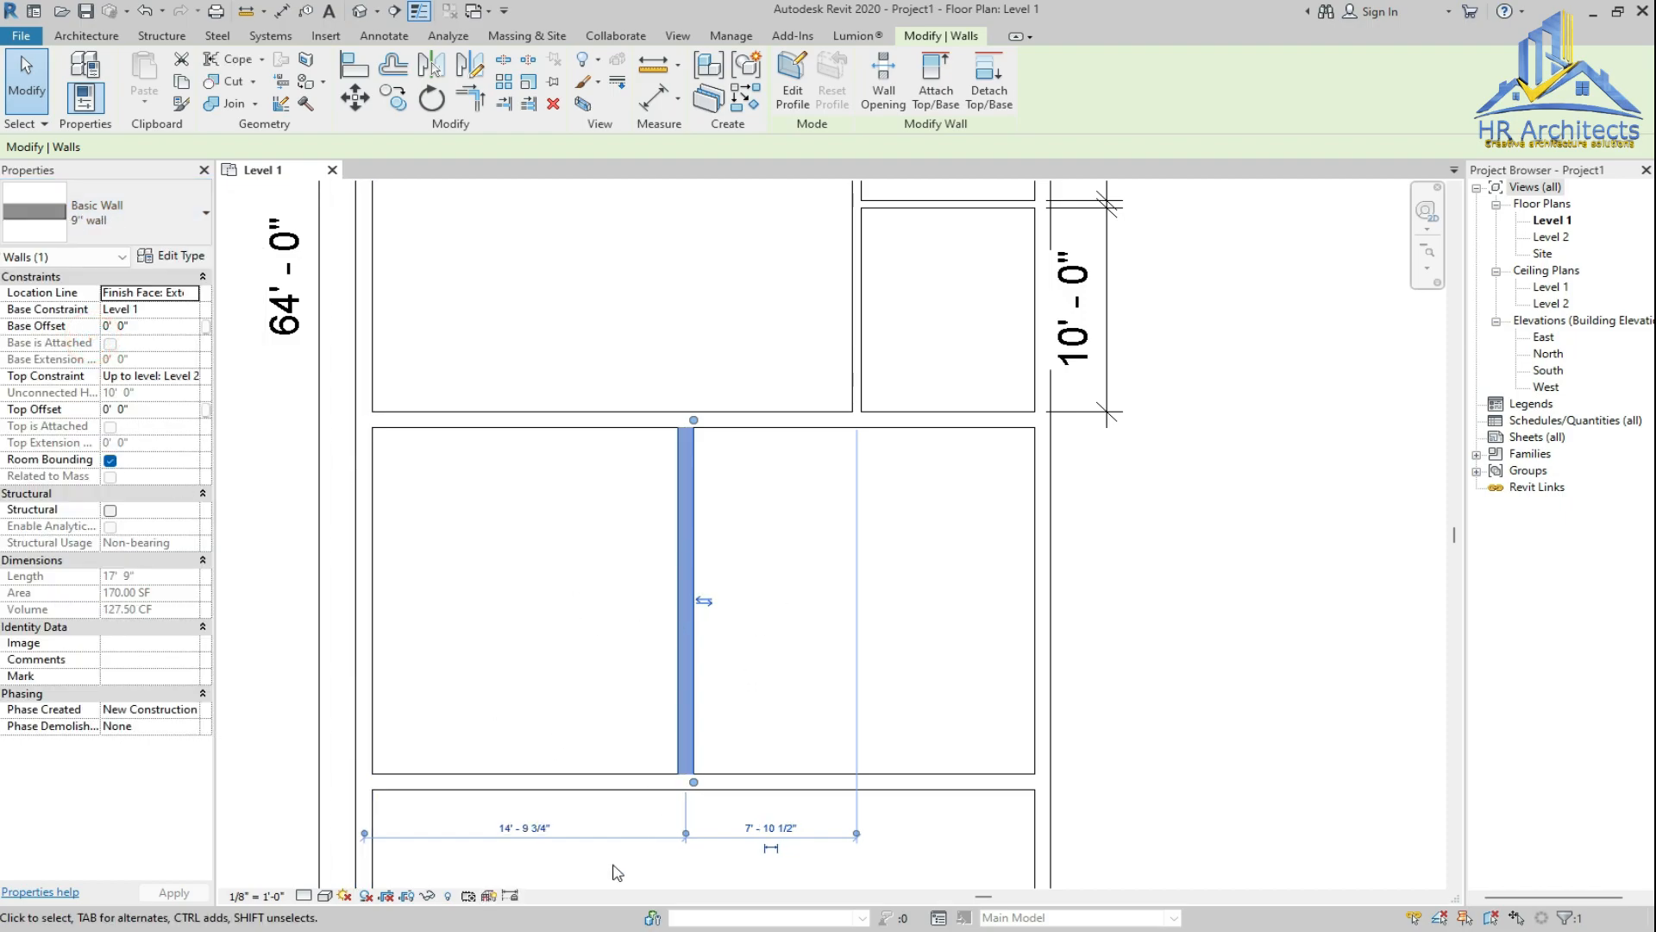
# Set the clear distance from the left exterior wall's inner face to the new vertical wall to 17'
pyautogui.scroll(-2, 565, 617)
pyautogui.scroll(4, 549, 751)
pyautogui.click(288, 708)
pyautogui.click(726, 706)
pyautogui.click(517, 700)
pyautogui.write('1')
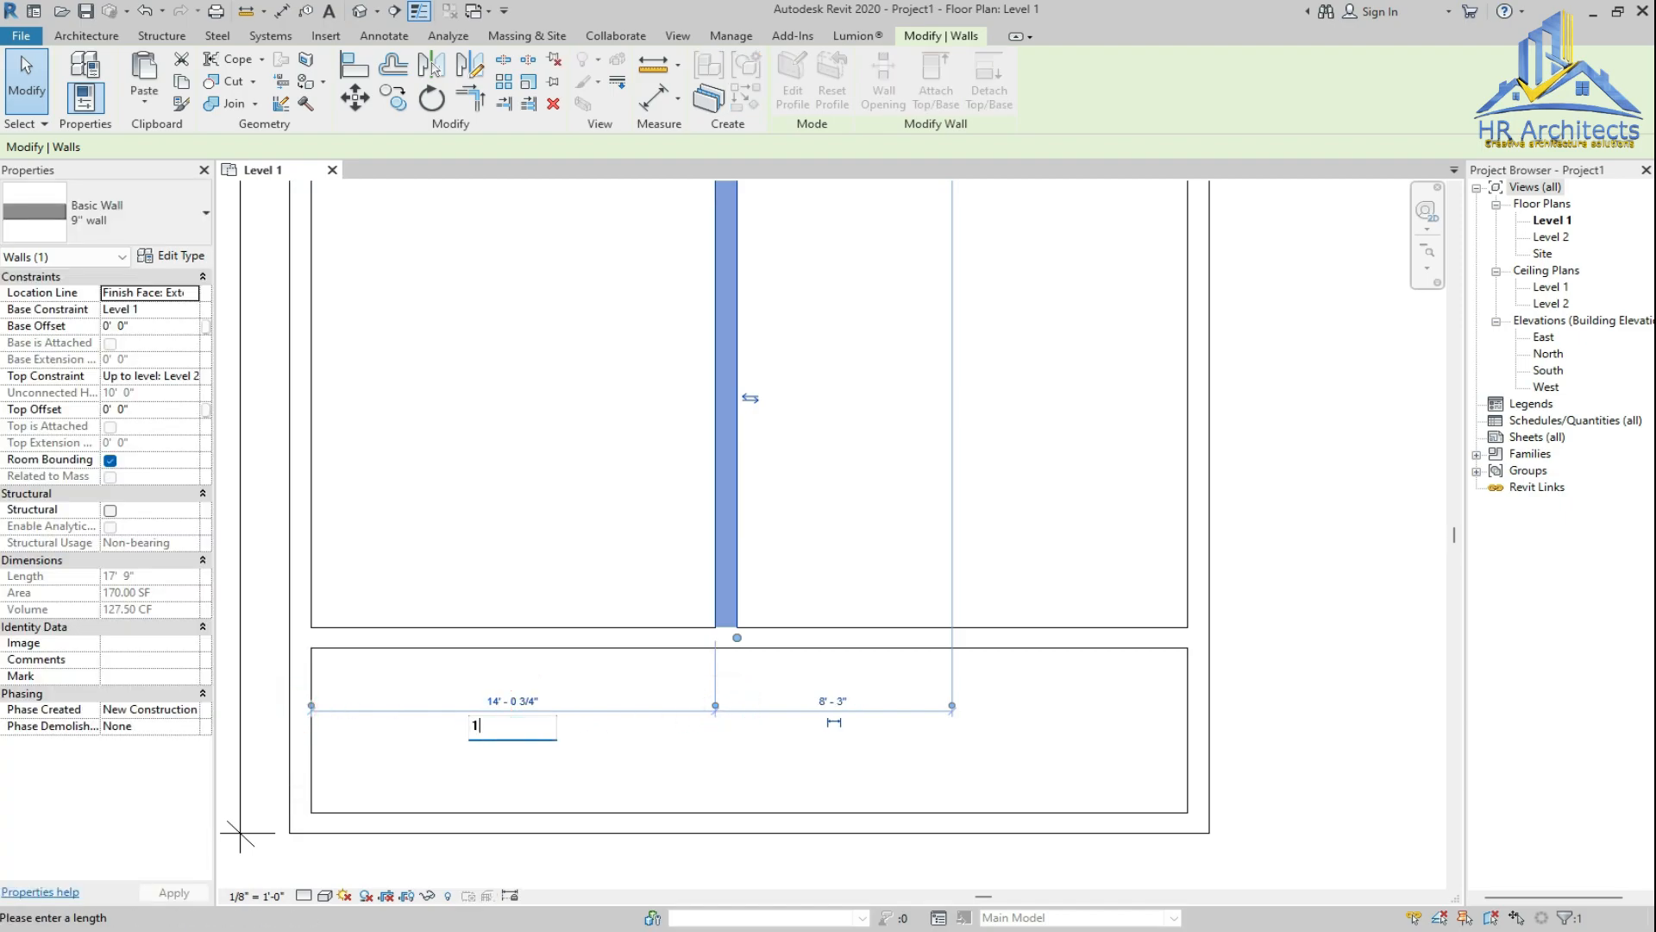
pyautogui.write('7')
pyautogui.press('Return')
pyautogui.scroll(-3, 622, 735)
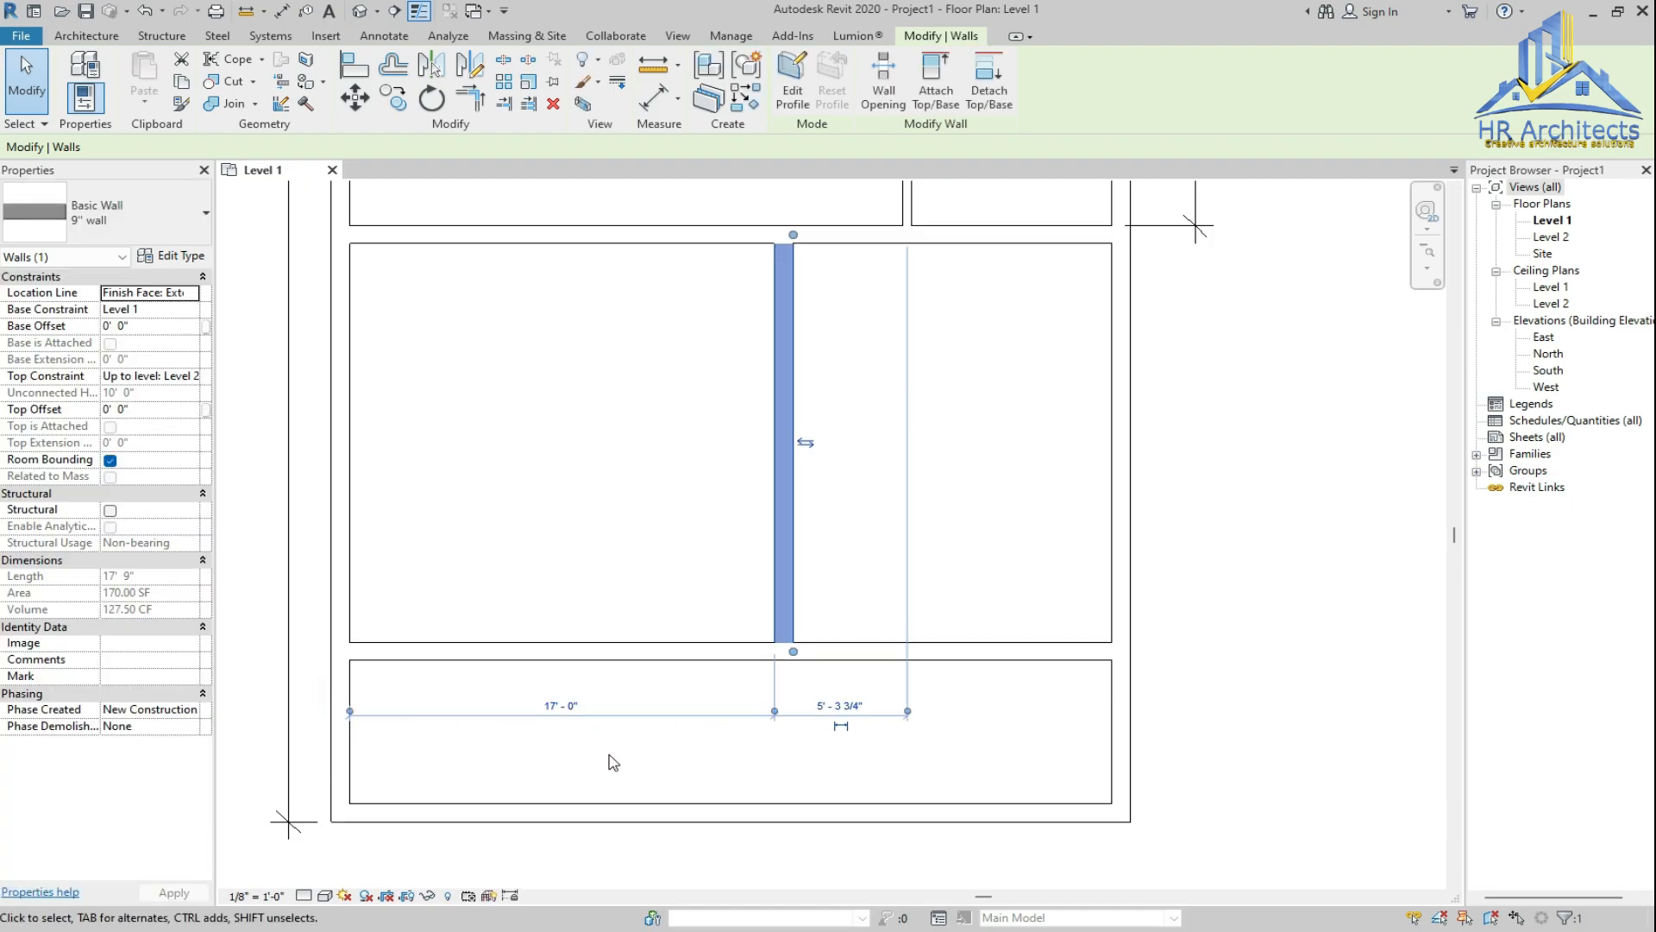
# Dimension the offset from the new vertical wall's right face to the left face of the small rooms' vertical wall above
pyautogui.scroll(5, 735, 413)
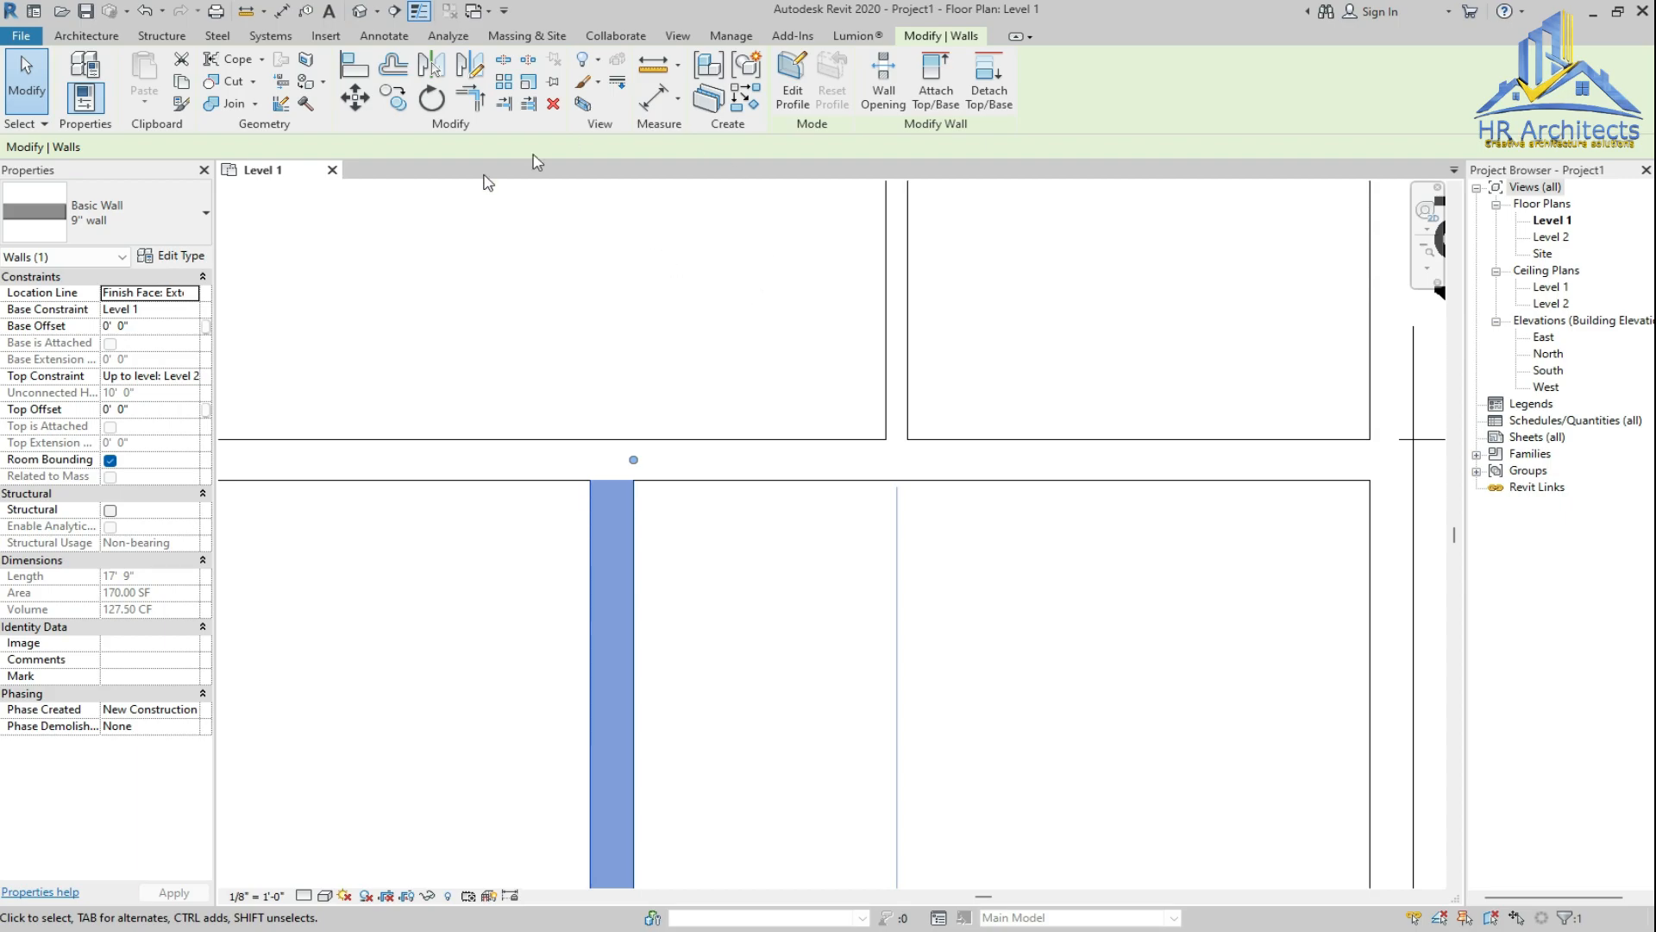
pyautogui.click(282, 10)
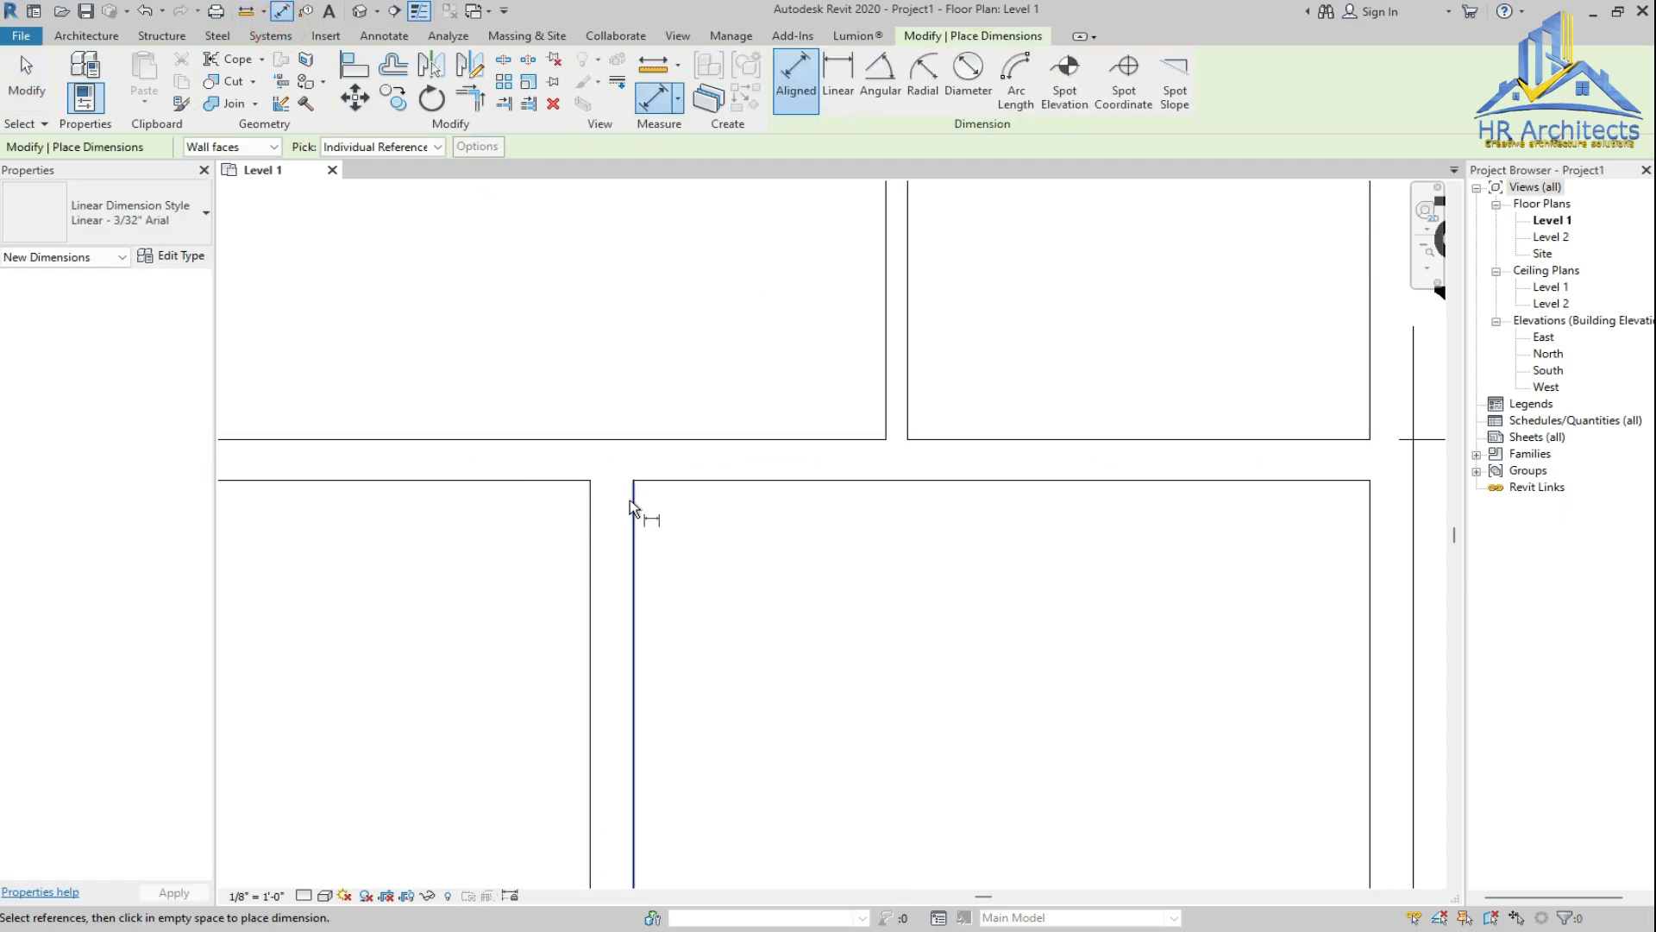
pyautogui.click(633, 501)
pyautogui.click(884, 404)
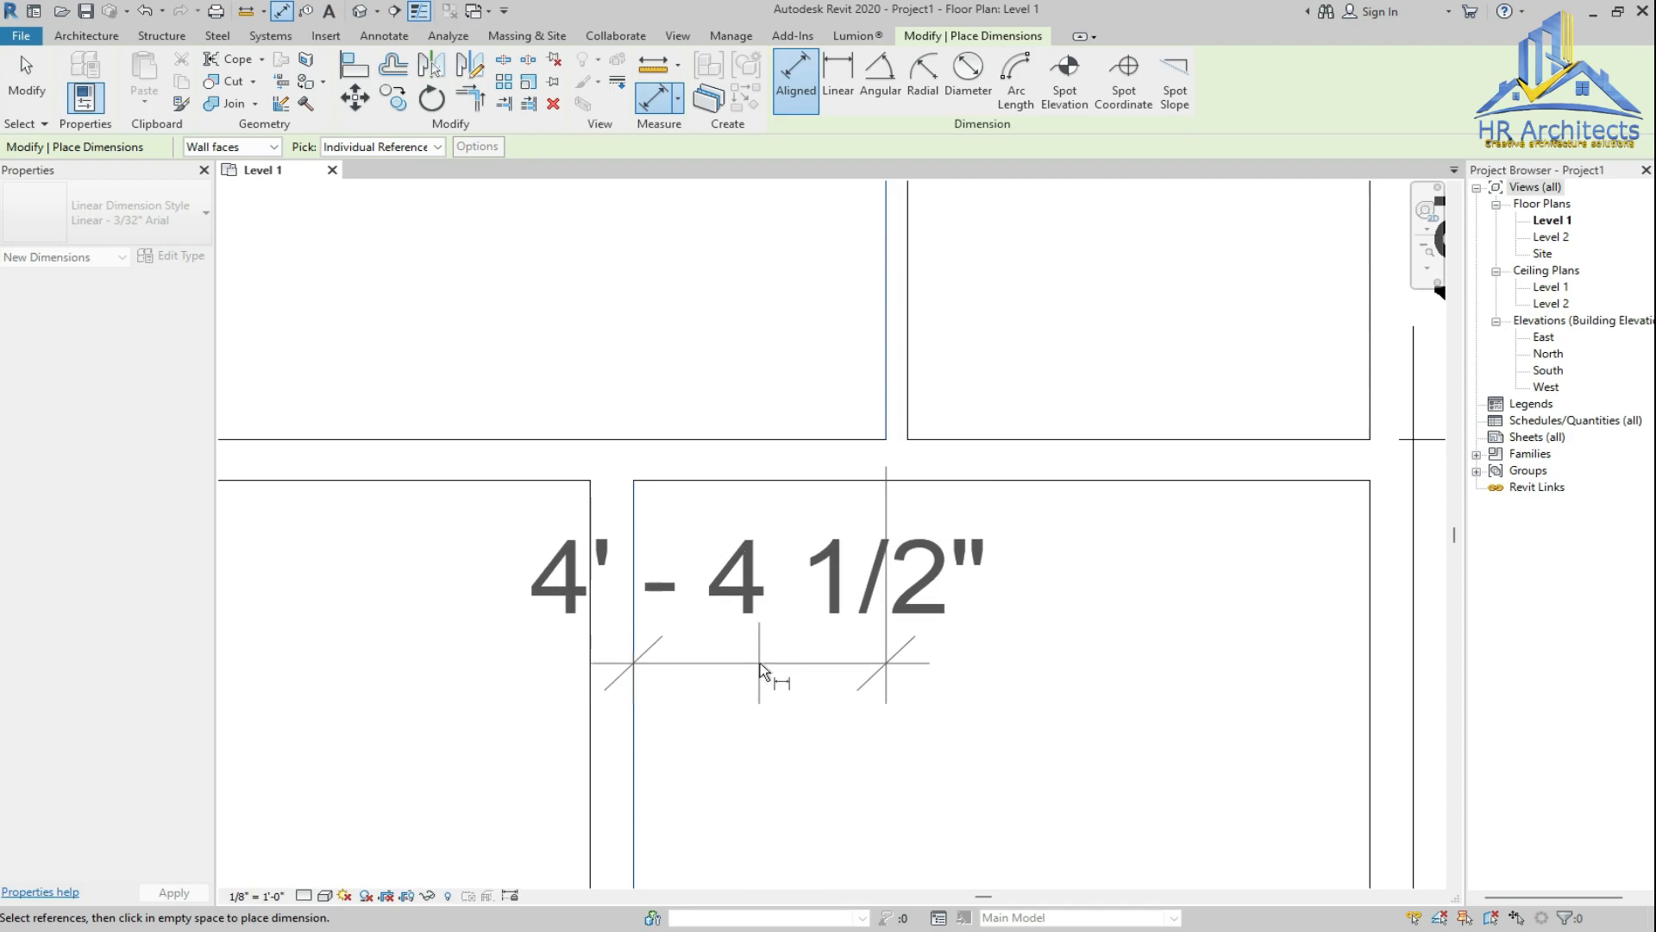
pyautogui.click(760, 662)
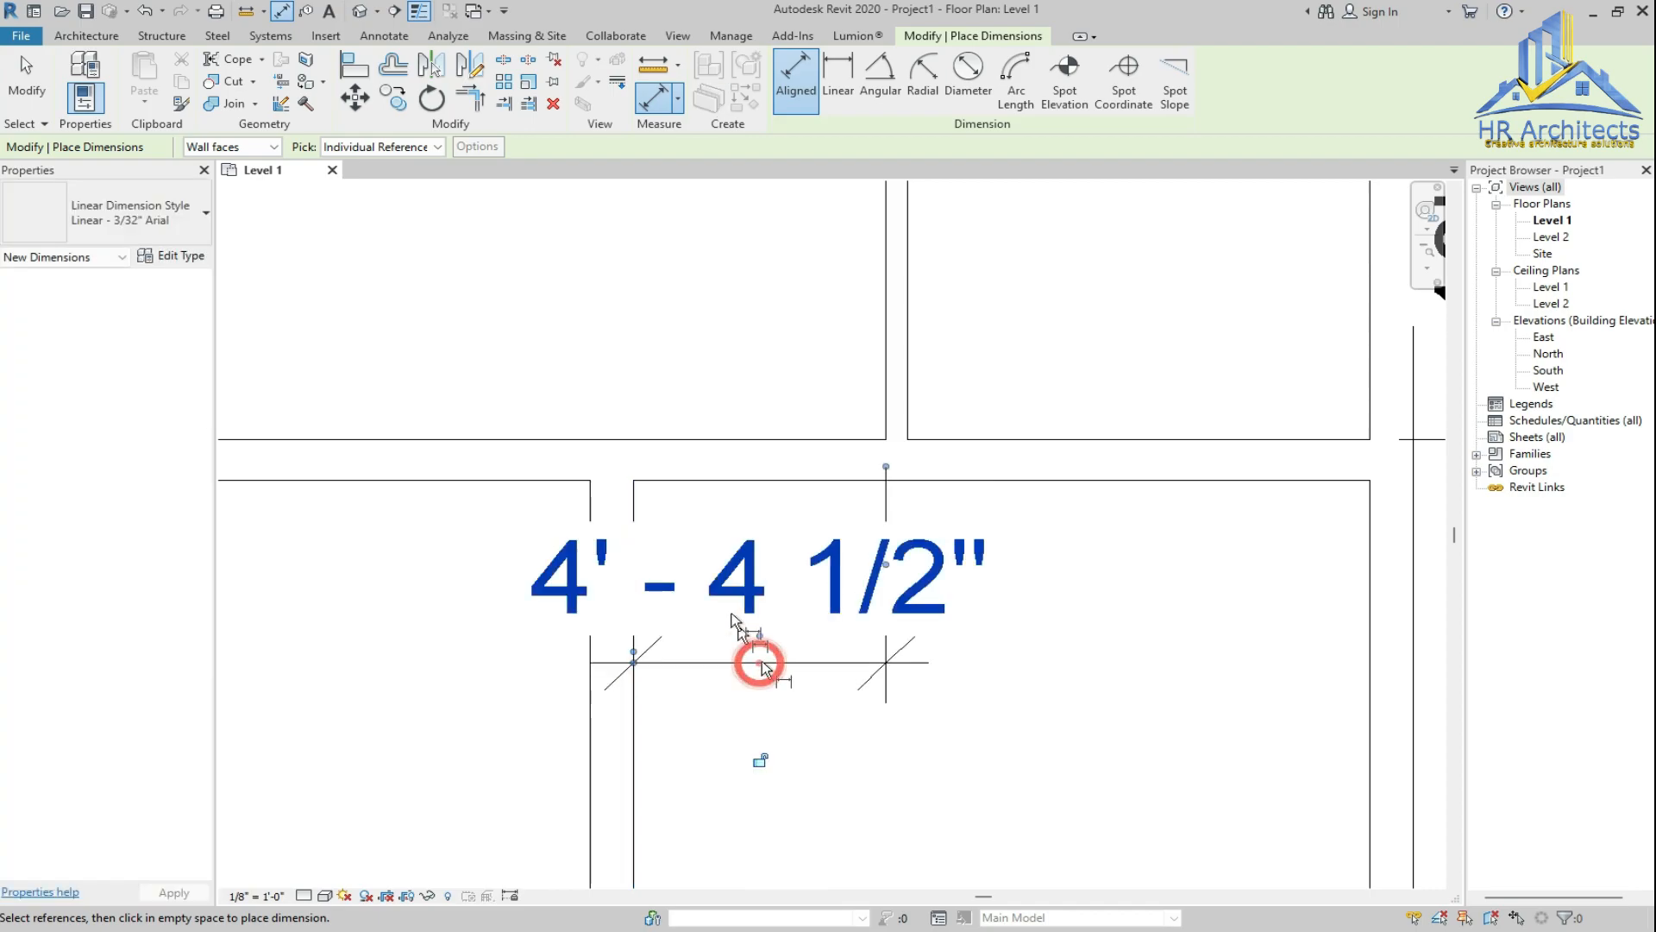
pyautogui.scroll(-3, 738, 364)
pyautogui.scroll(-2, 736, 359)
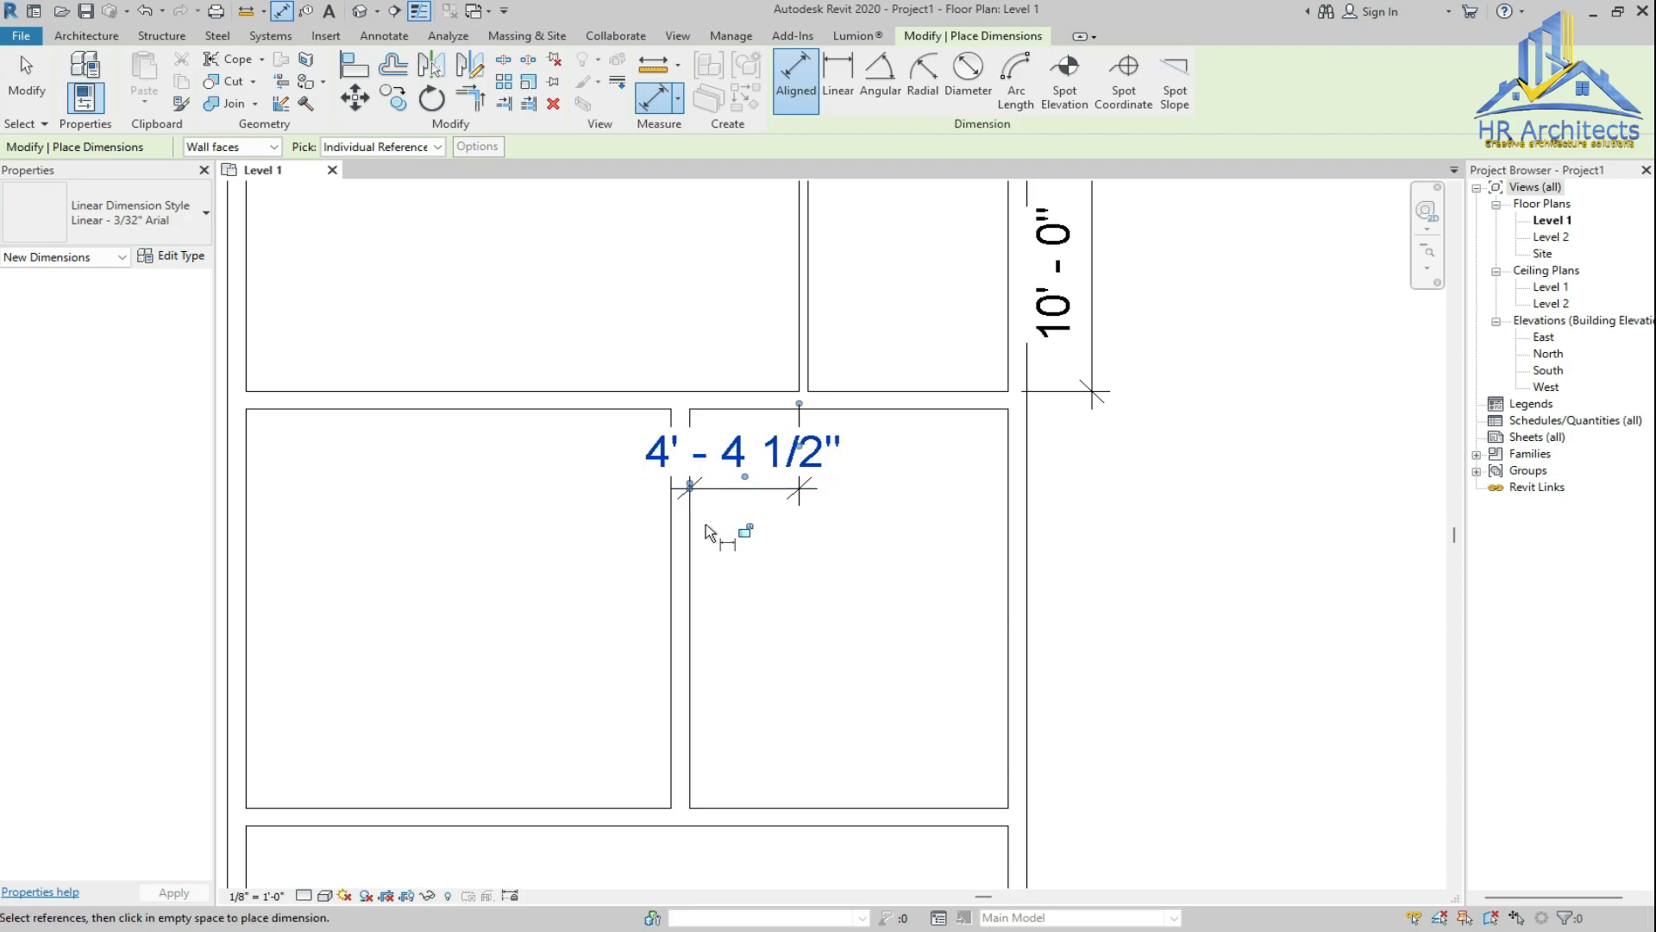
# Set the lower left room's clear width to 16' by moving its vertical 9" dividing wall
pyautogui.scroll(3, 682, 577)
pyautogui.click(682, 576)
pyautogui.press('Escape')
pyautogui.press('Escape')
pyautogui.click(682, 580)
pyautogui.scroll(-3, 685, 578)
pyautogui.scroll(3, 630, 656)
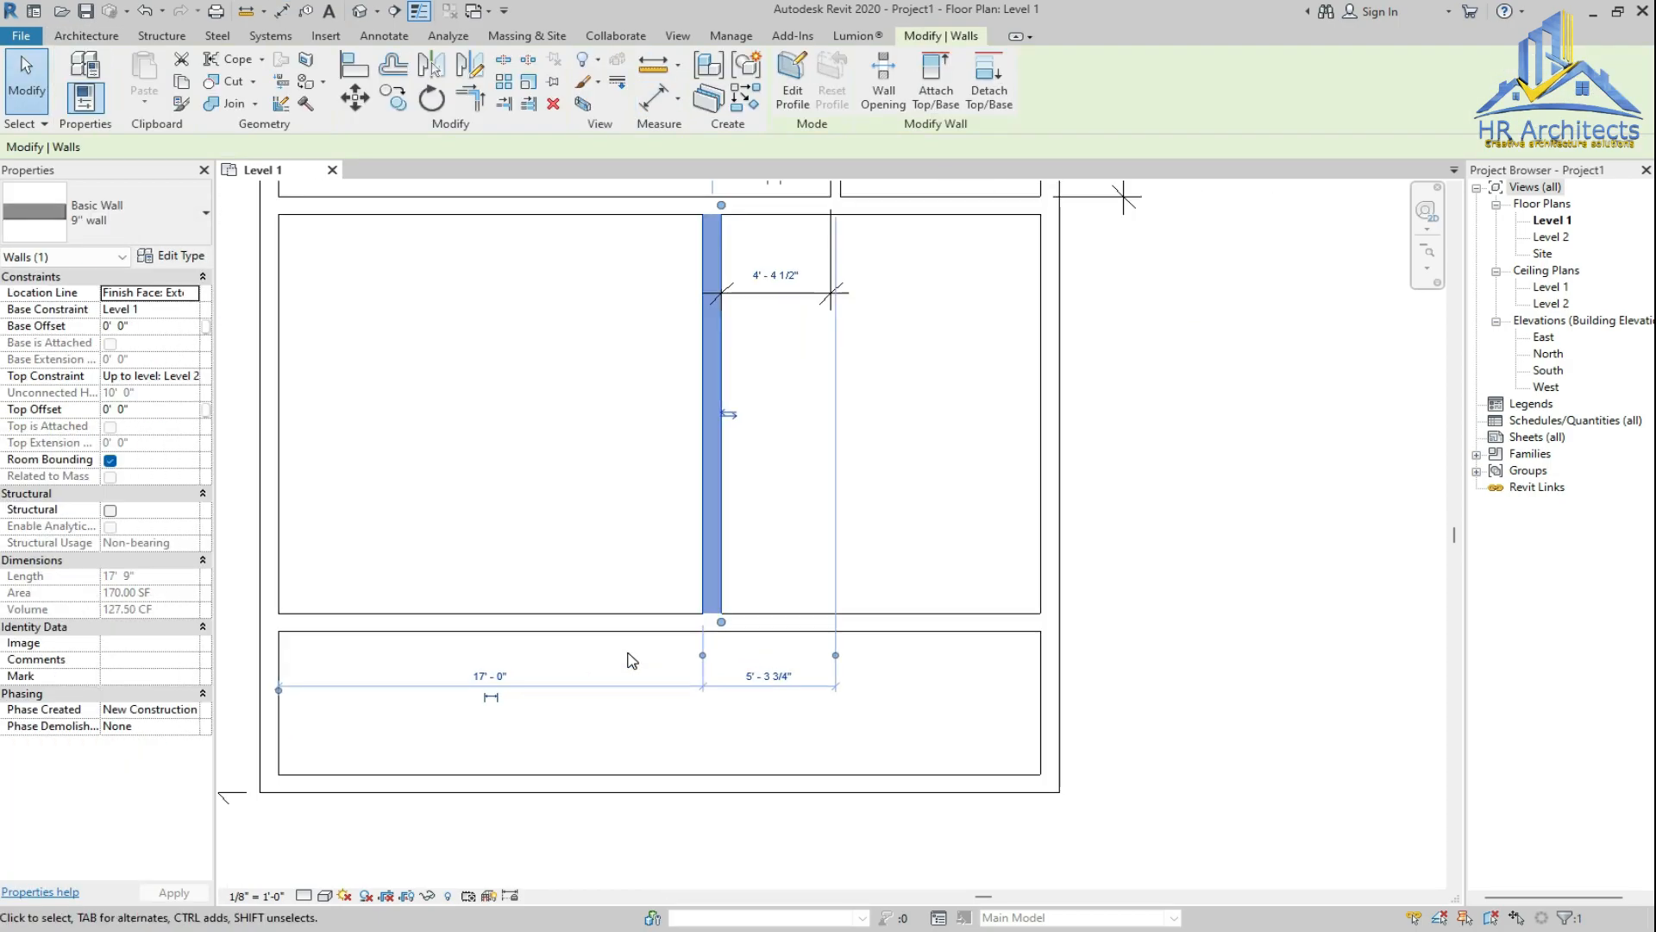
pyautogui.scroll(-2, 571, 752)
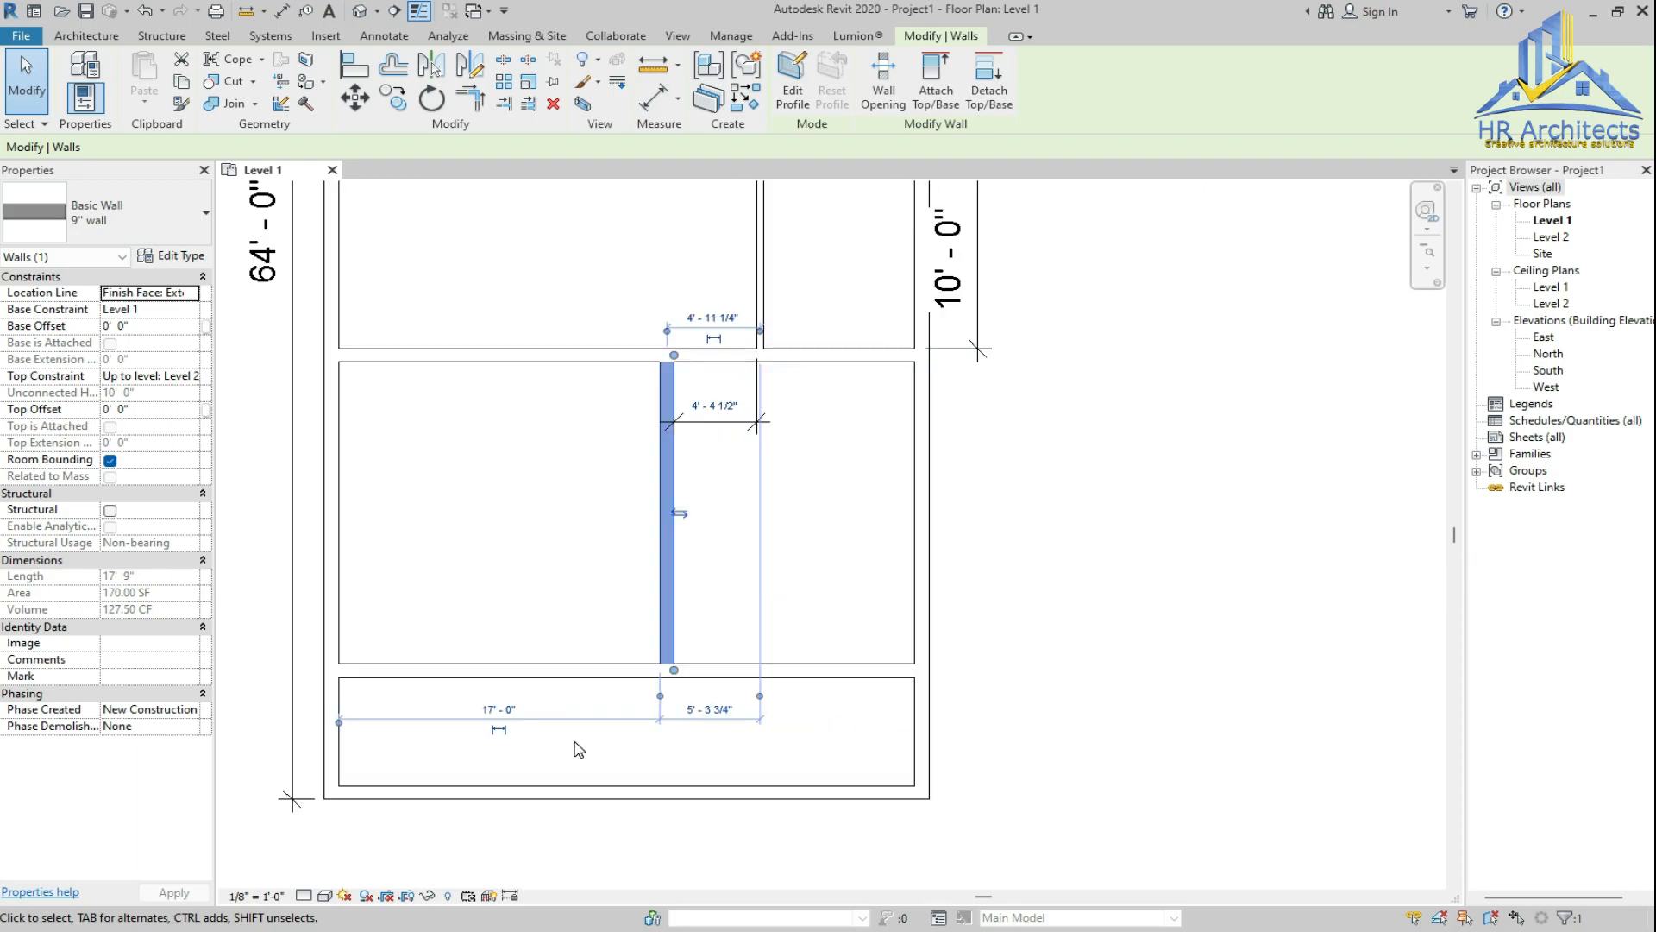
pyautogui.scroll(4, 515, 749)
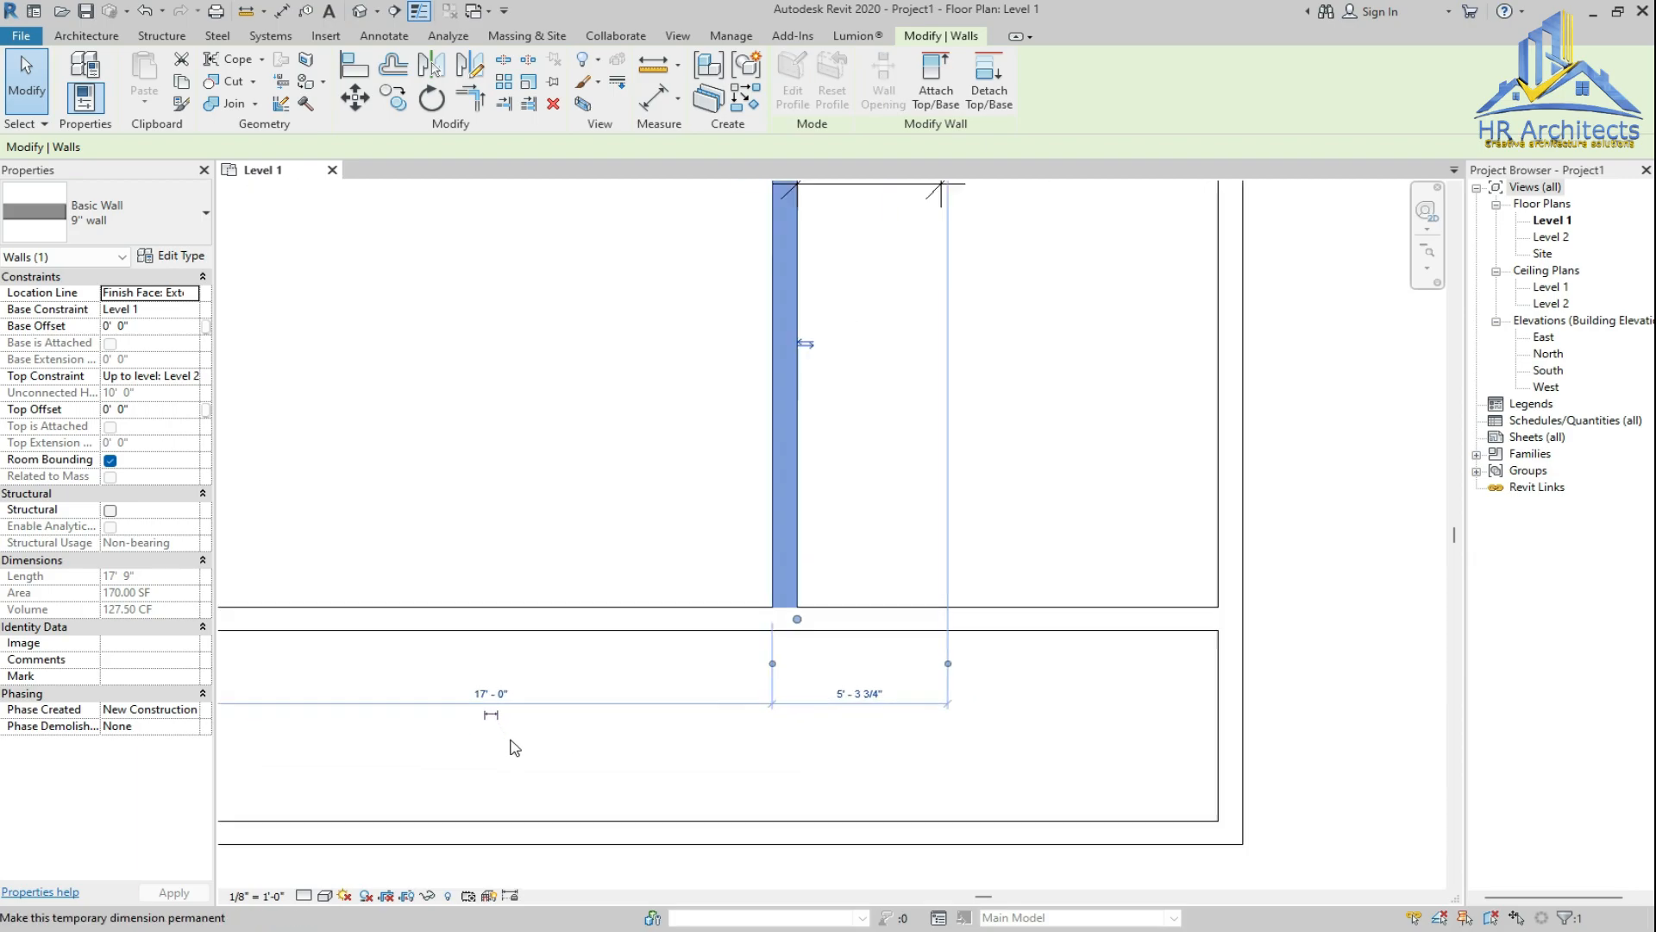
pyautogui.click(484, 683)
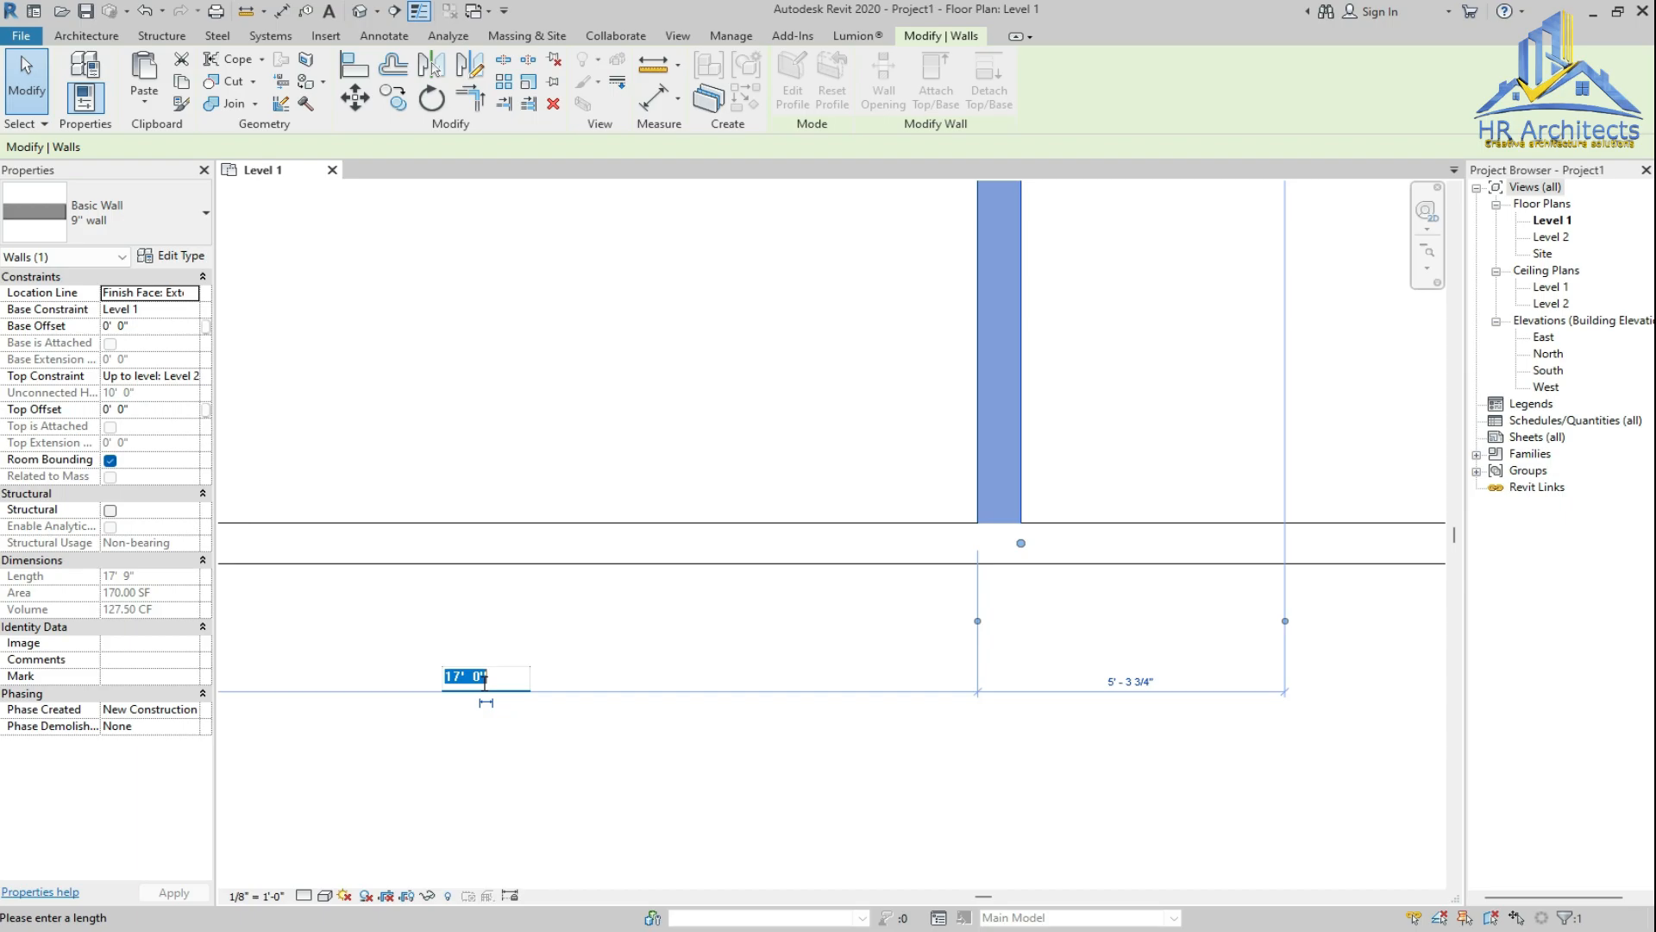
pyautogui.write("16'")
pyautogui.press('Return')
pyautogui.scroll(-4, 481, 692)
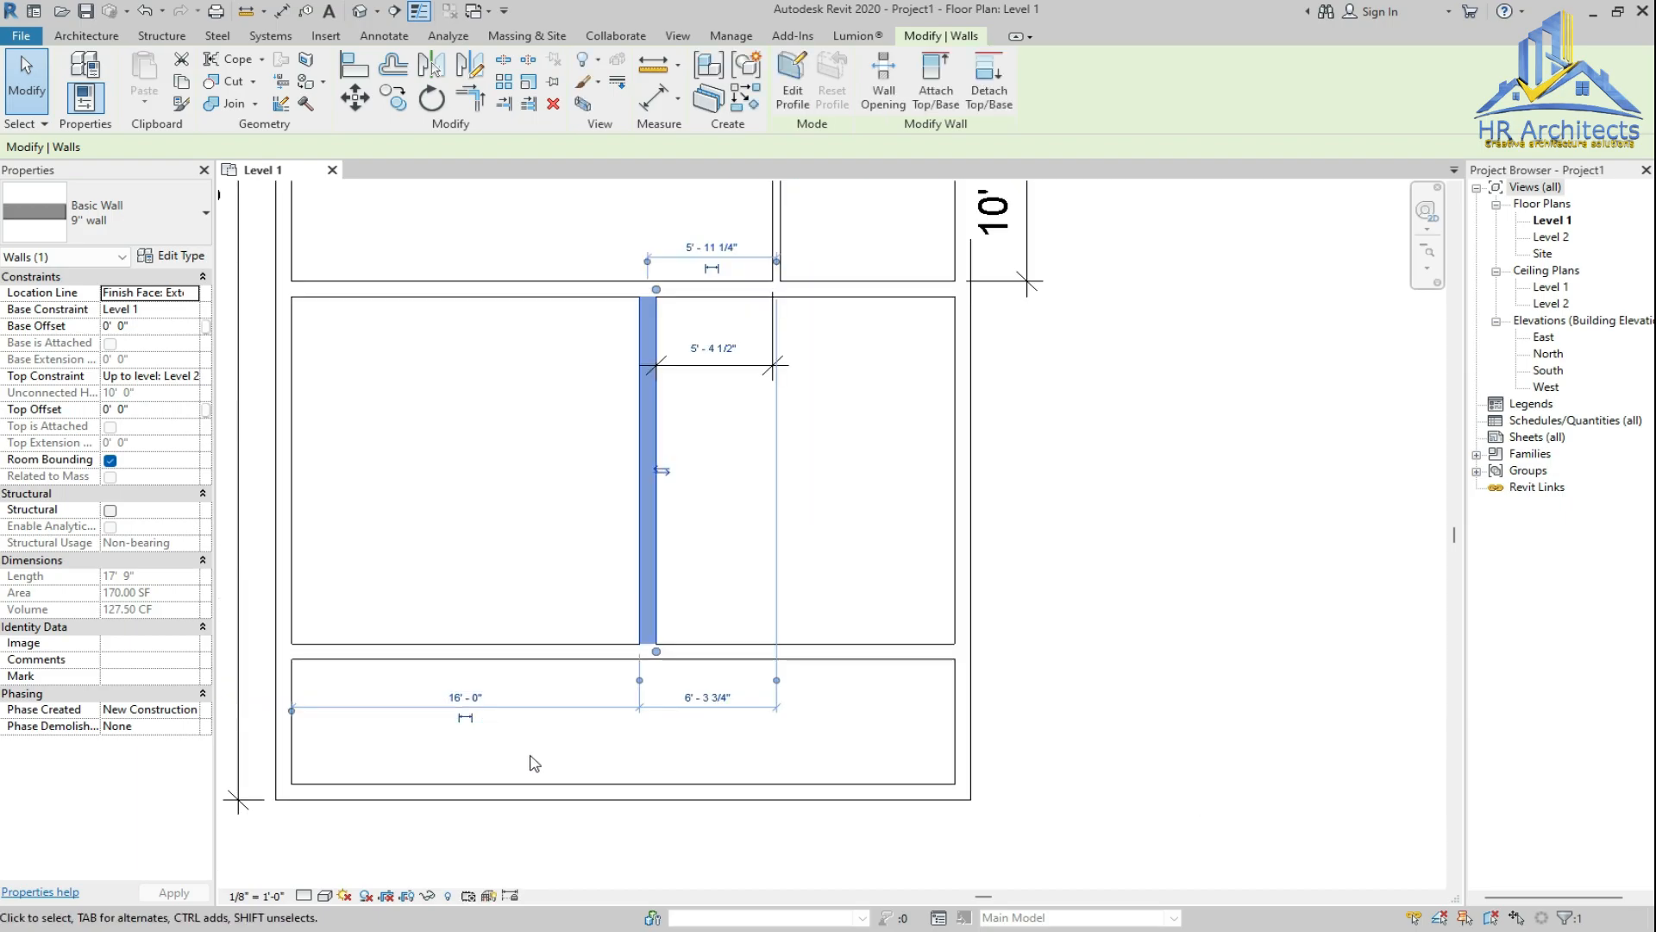
# Trim the lowest horizontal wall and the vertical 9" dividing wall to a corner, removing the horizontal part right of it
pyautogui.scroll(4, 681, 319)
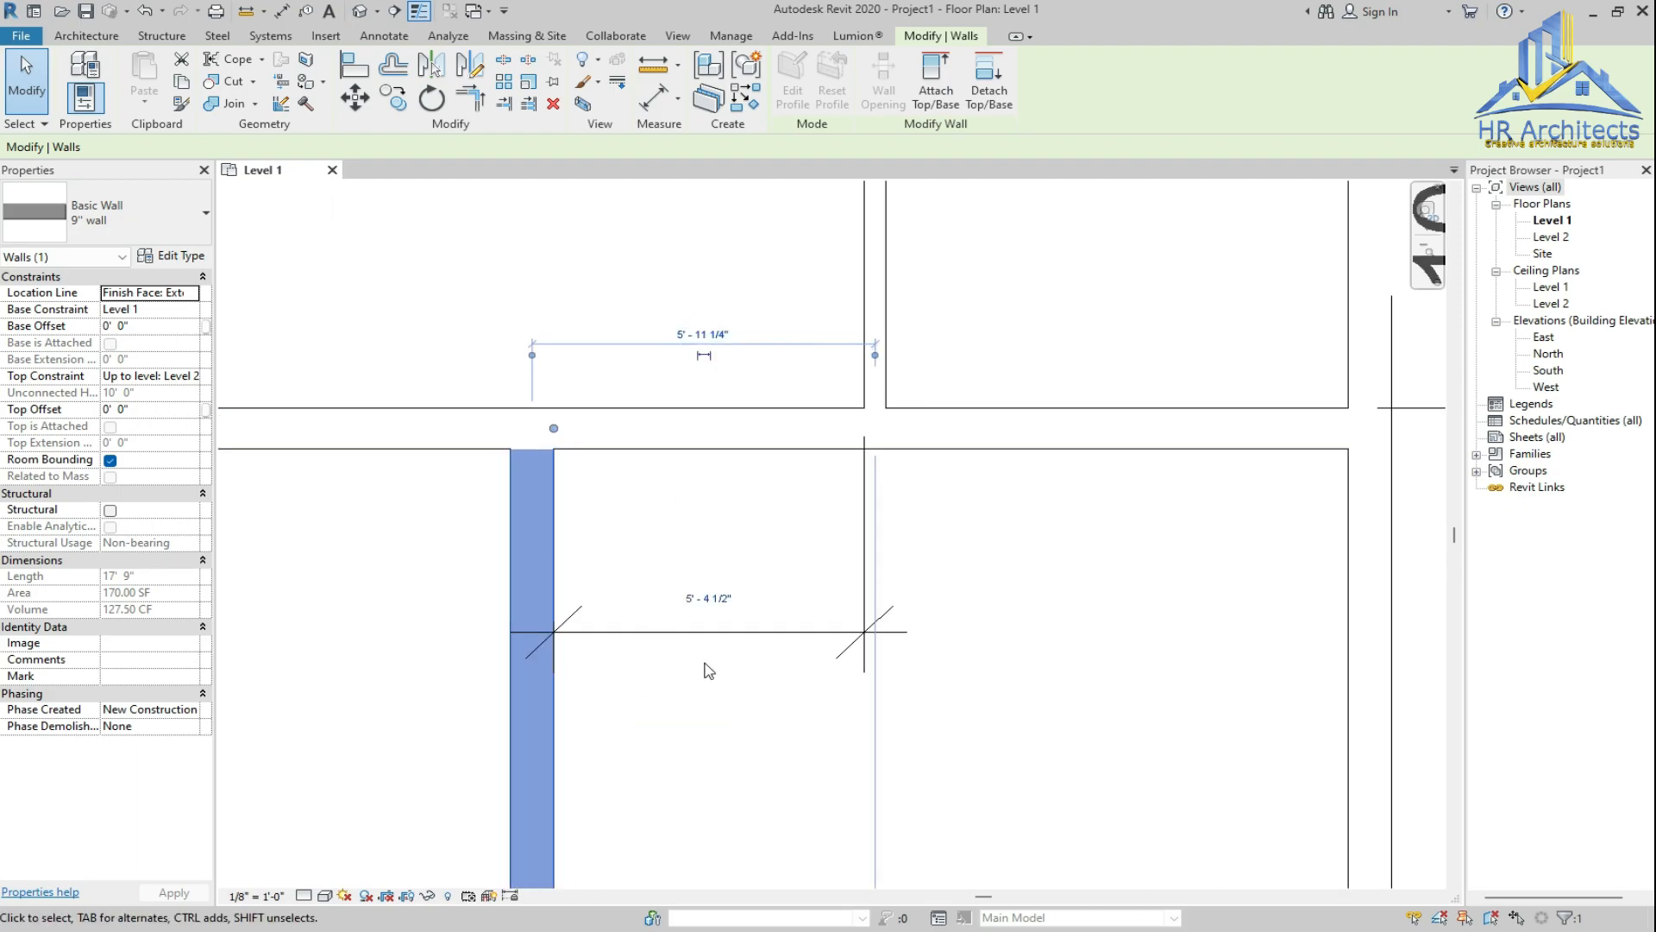
pyautogui.scroll(3, 701, 636)
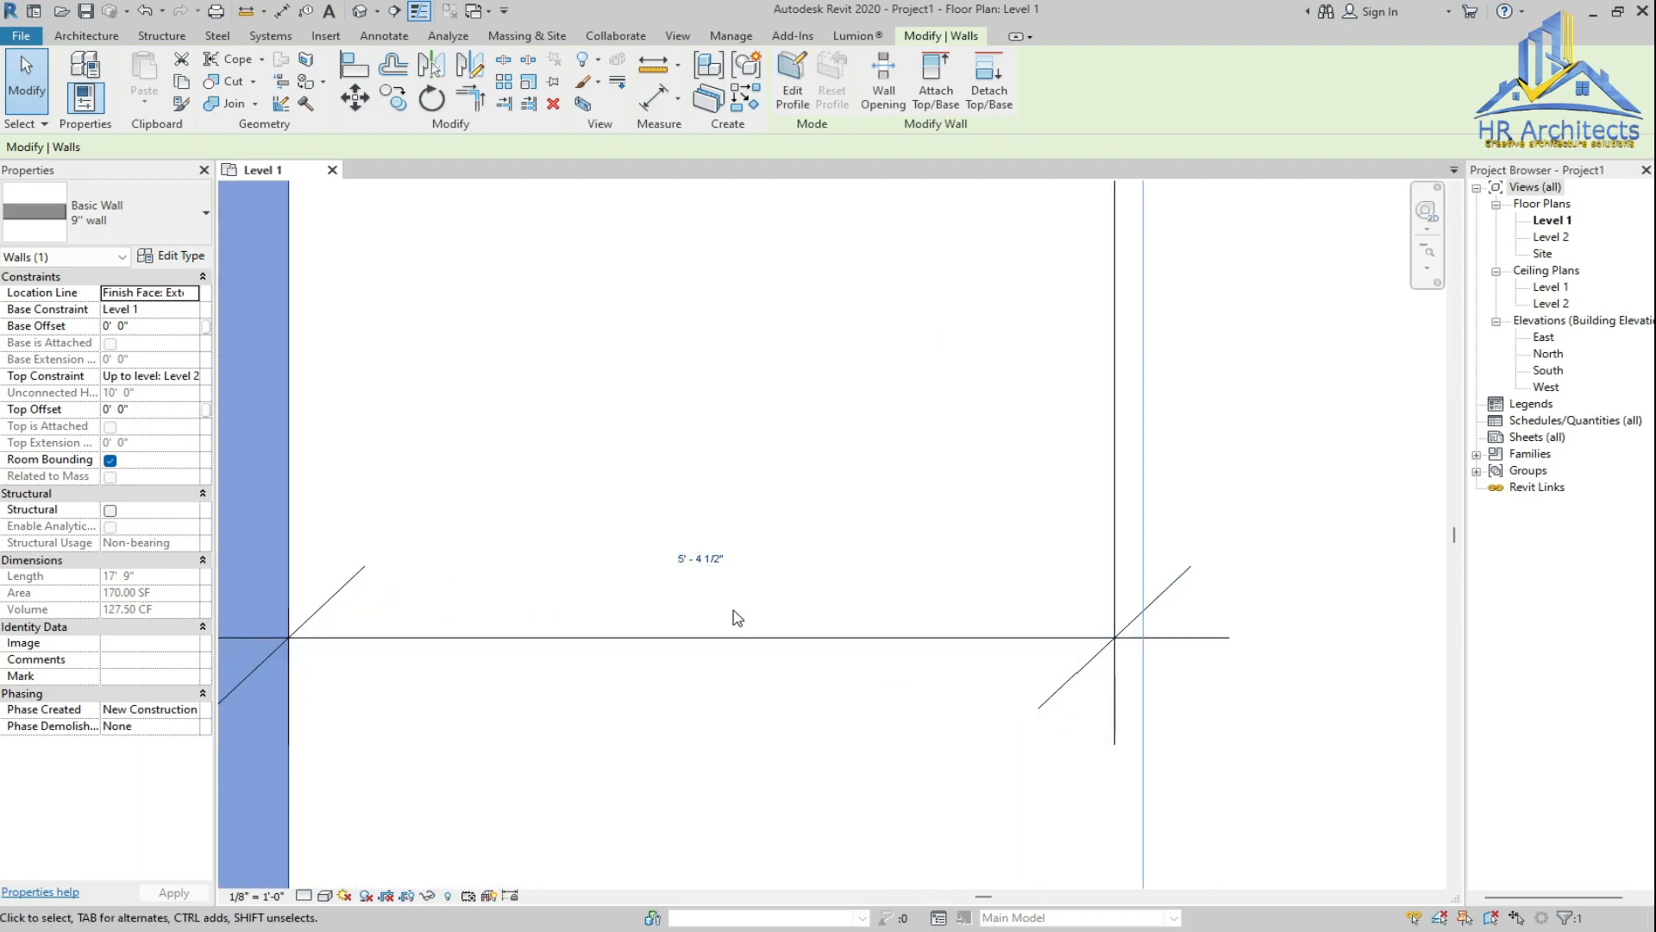
pyautogui.scroll(-5, 774, 542)
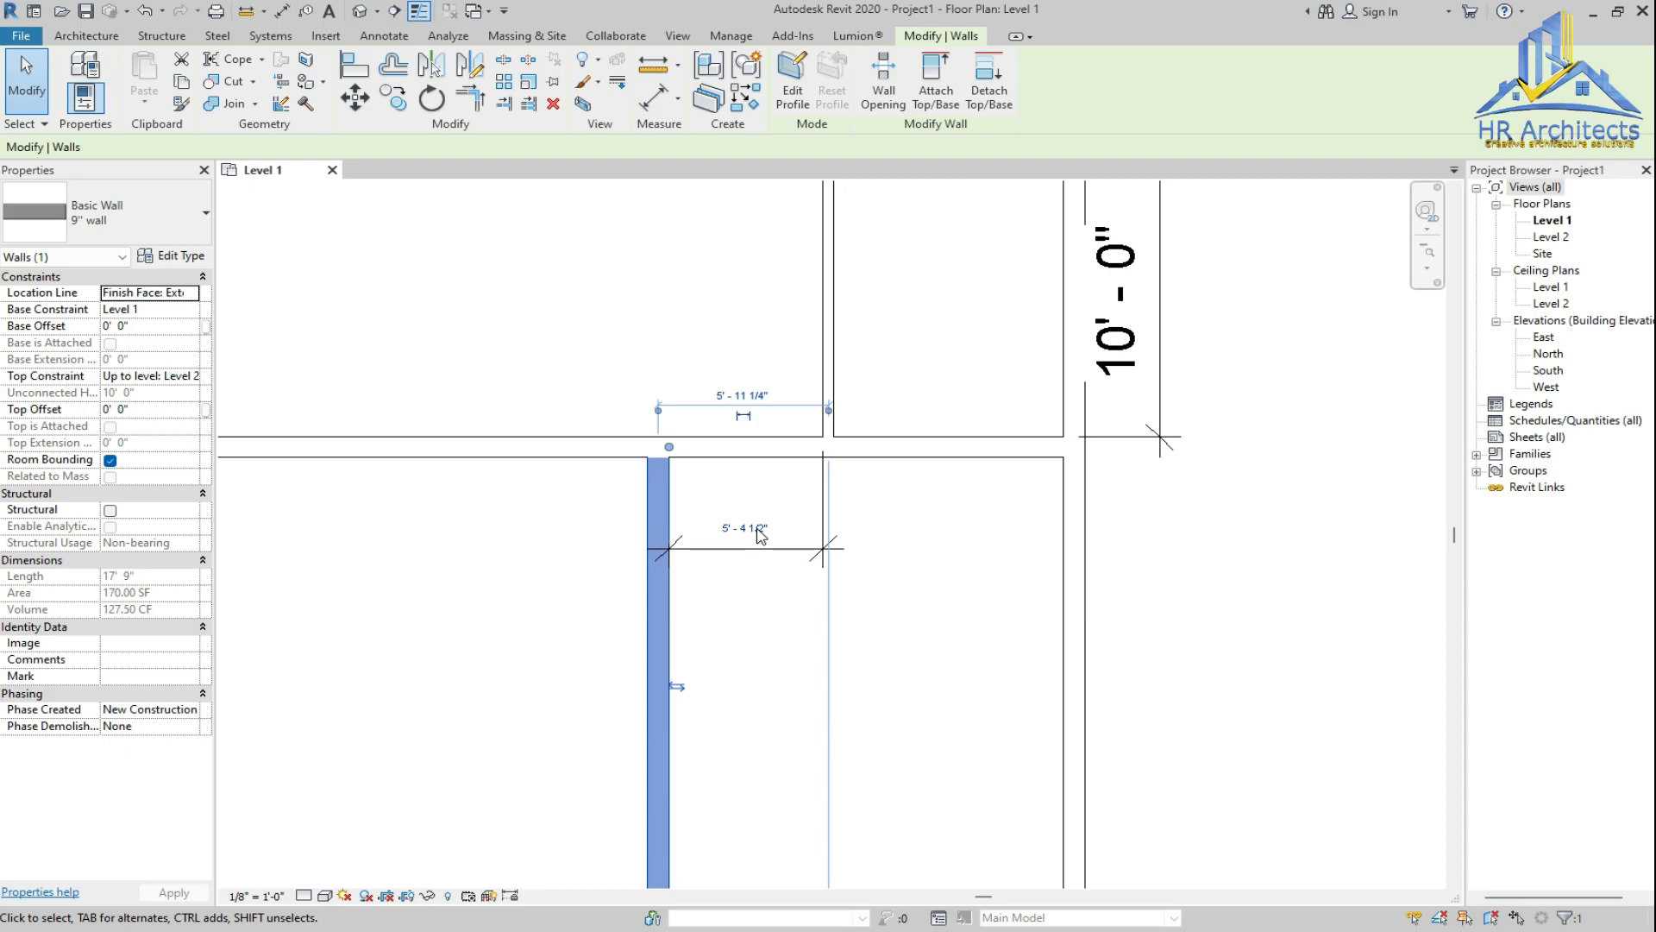
pyautogui.scroll(-1, 642, 512)
pyautogui.press('Escape')
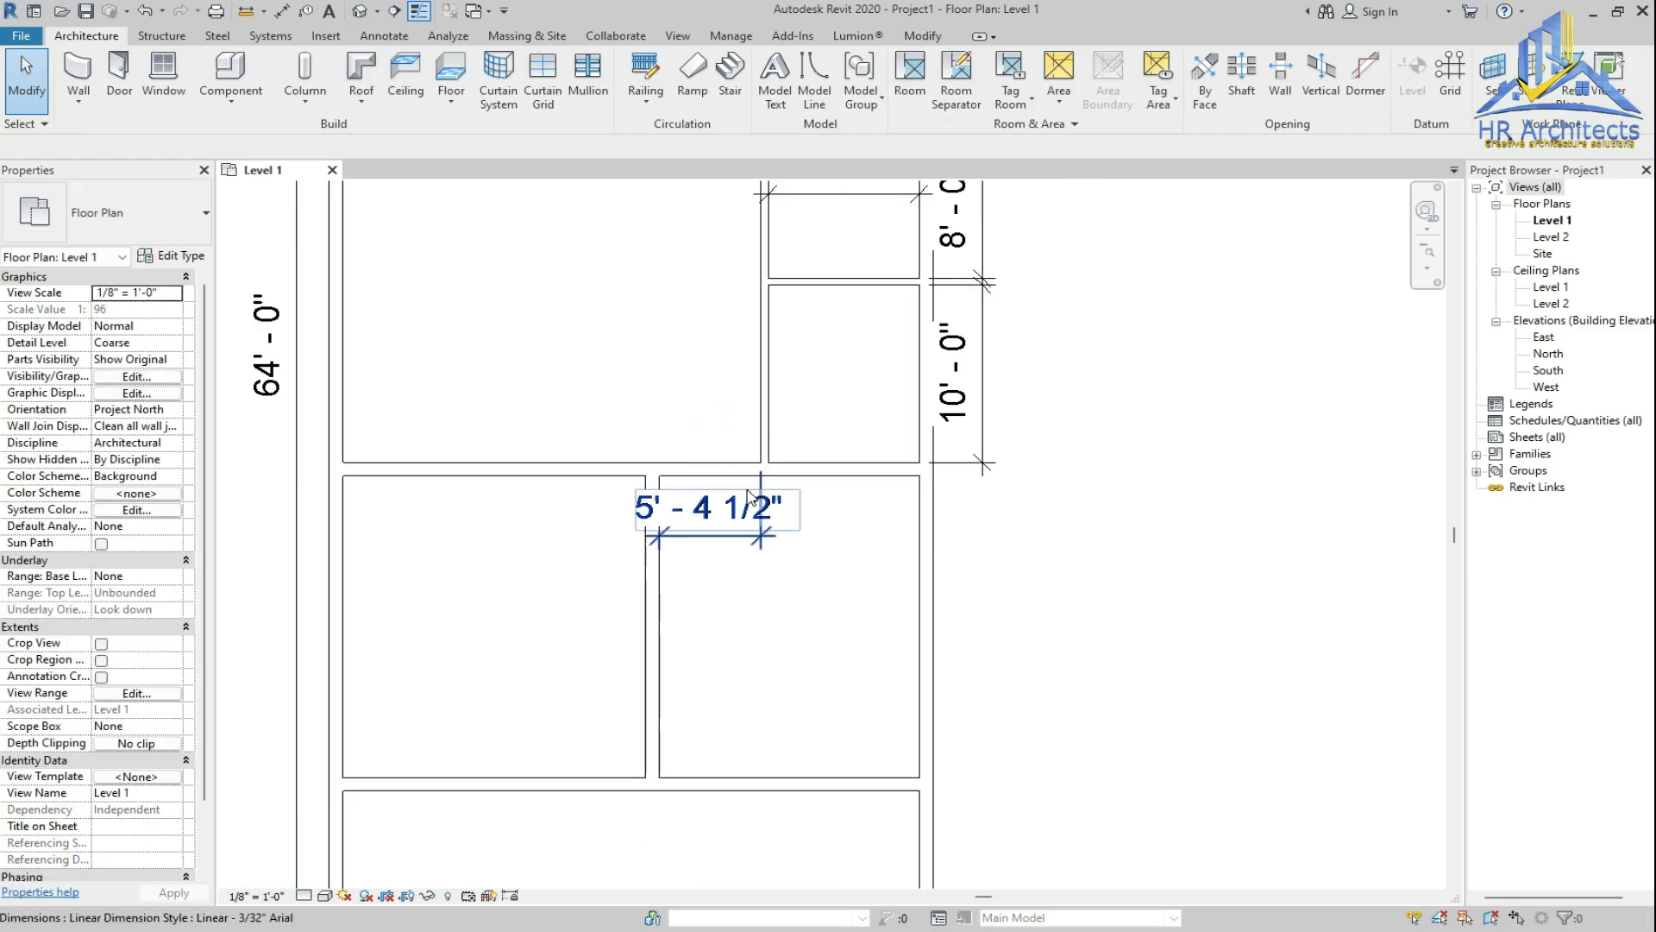
pyautogui.scroll(2, 757, 534)
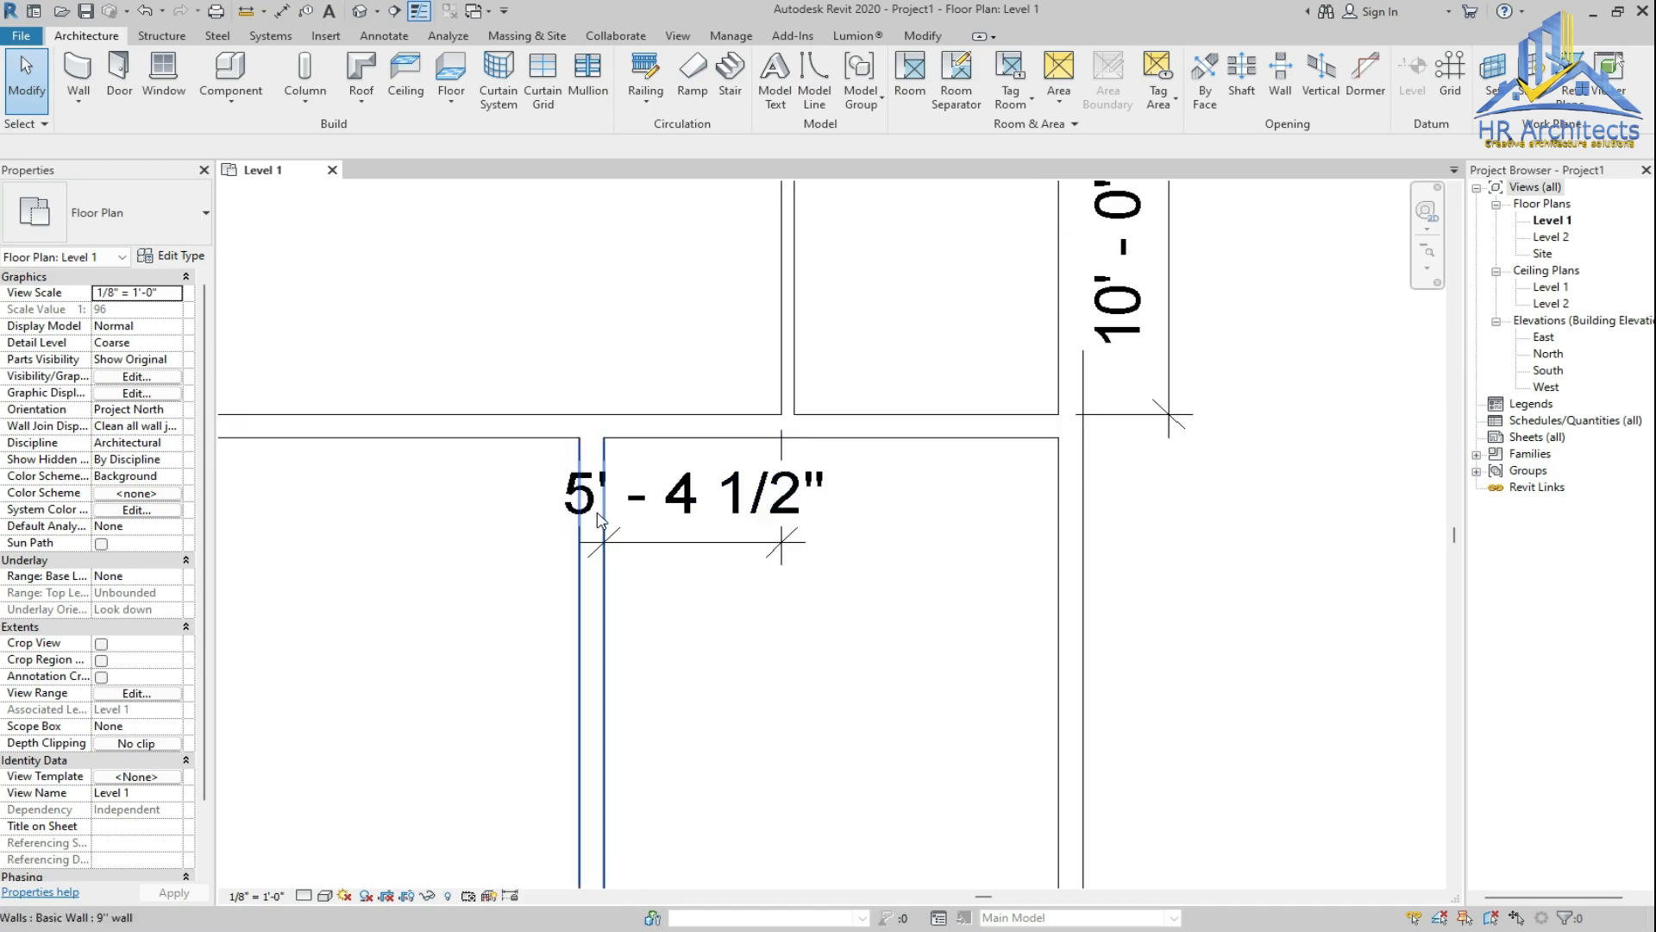
pyautogui.scroll(-5, 764, 507)
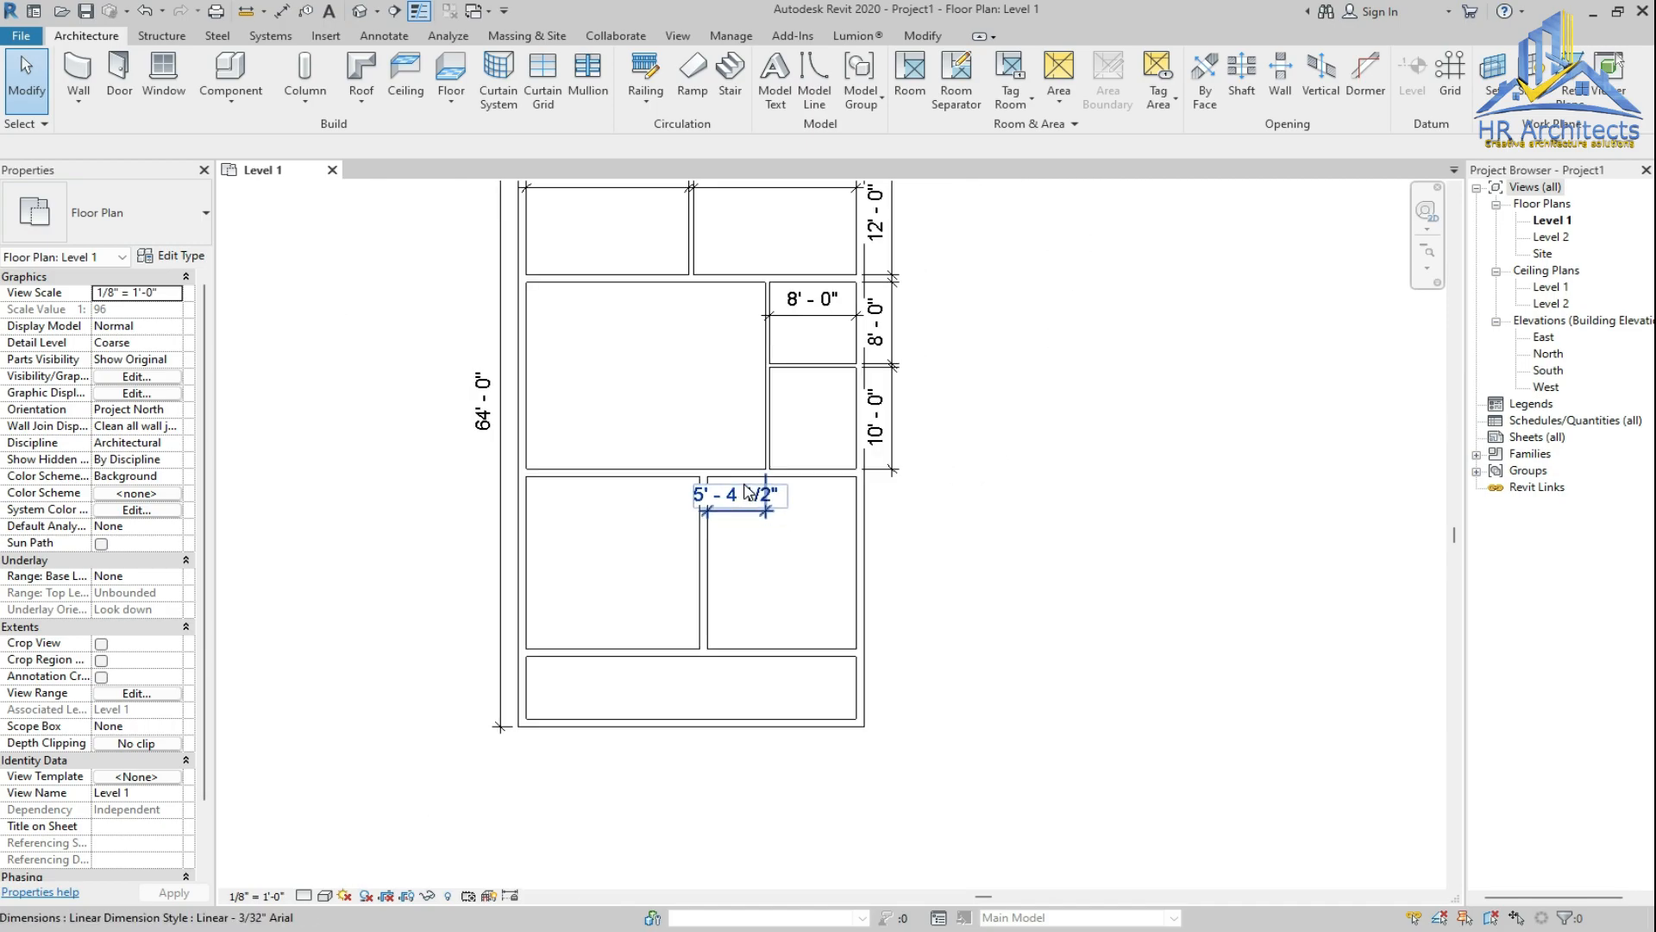
pyautogui.click(708, 604)
pyautogui.press('Escape')
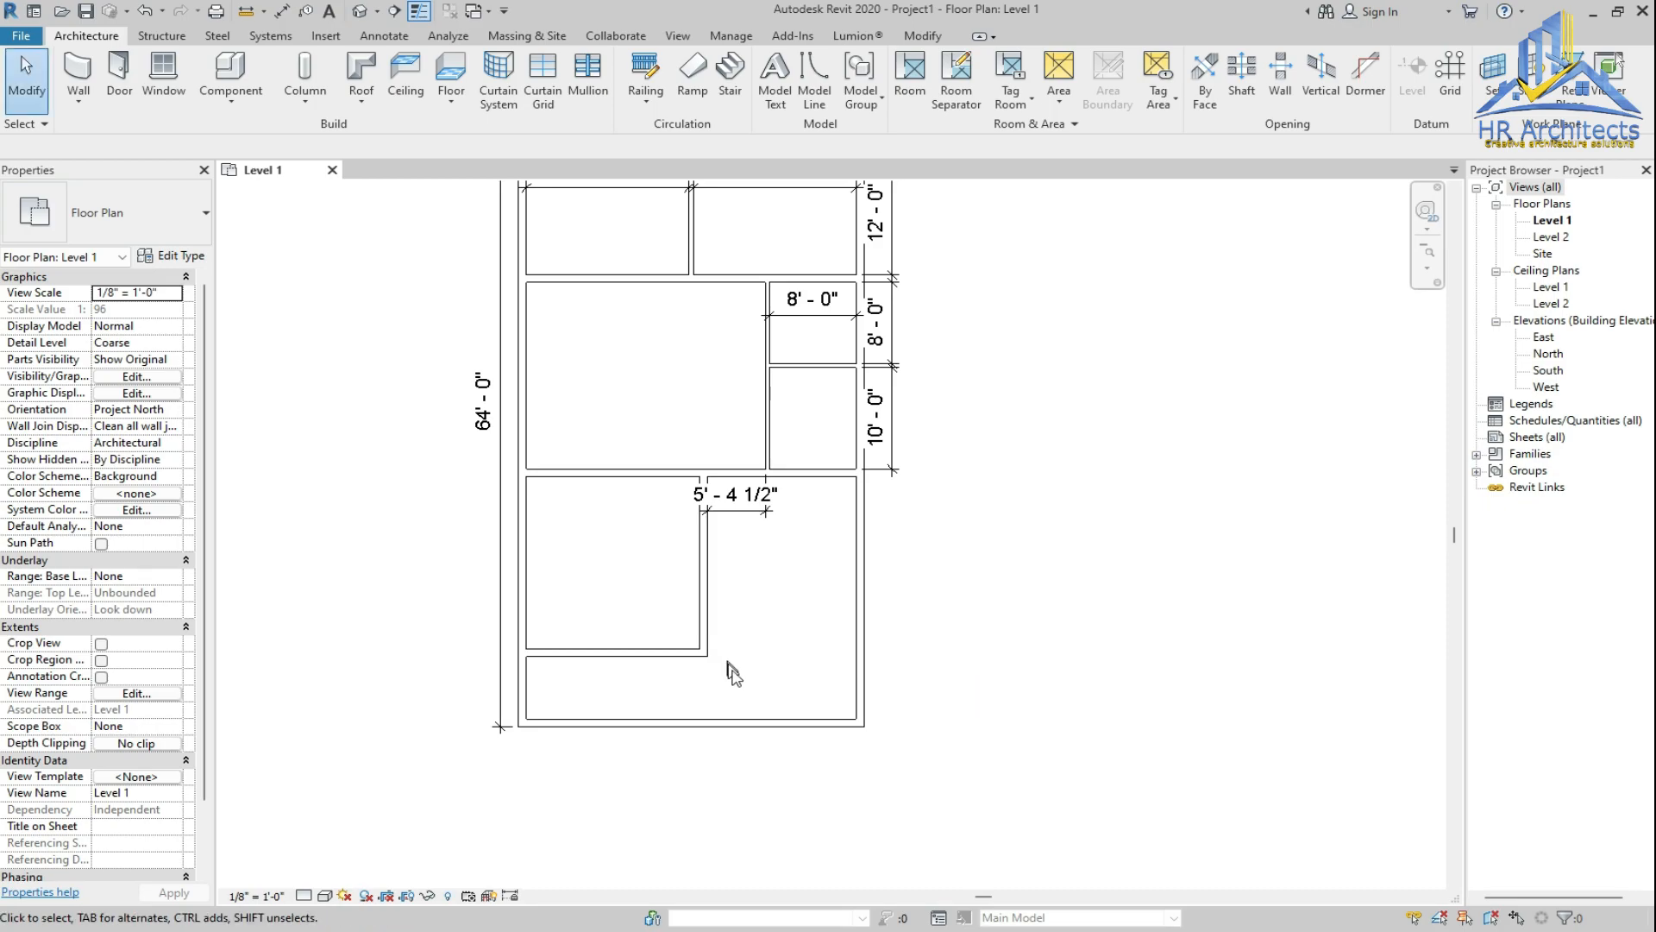
# Dimension the clear width between the lower vertical 9" dividing wall and the right exterior wall's inner face
pyautogui.scroll(2, 730, 671)
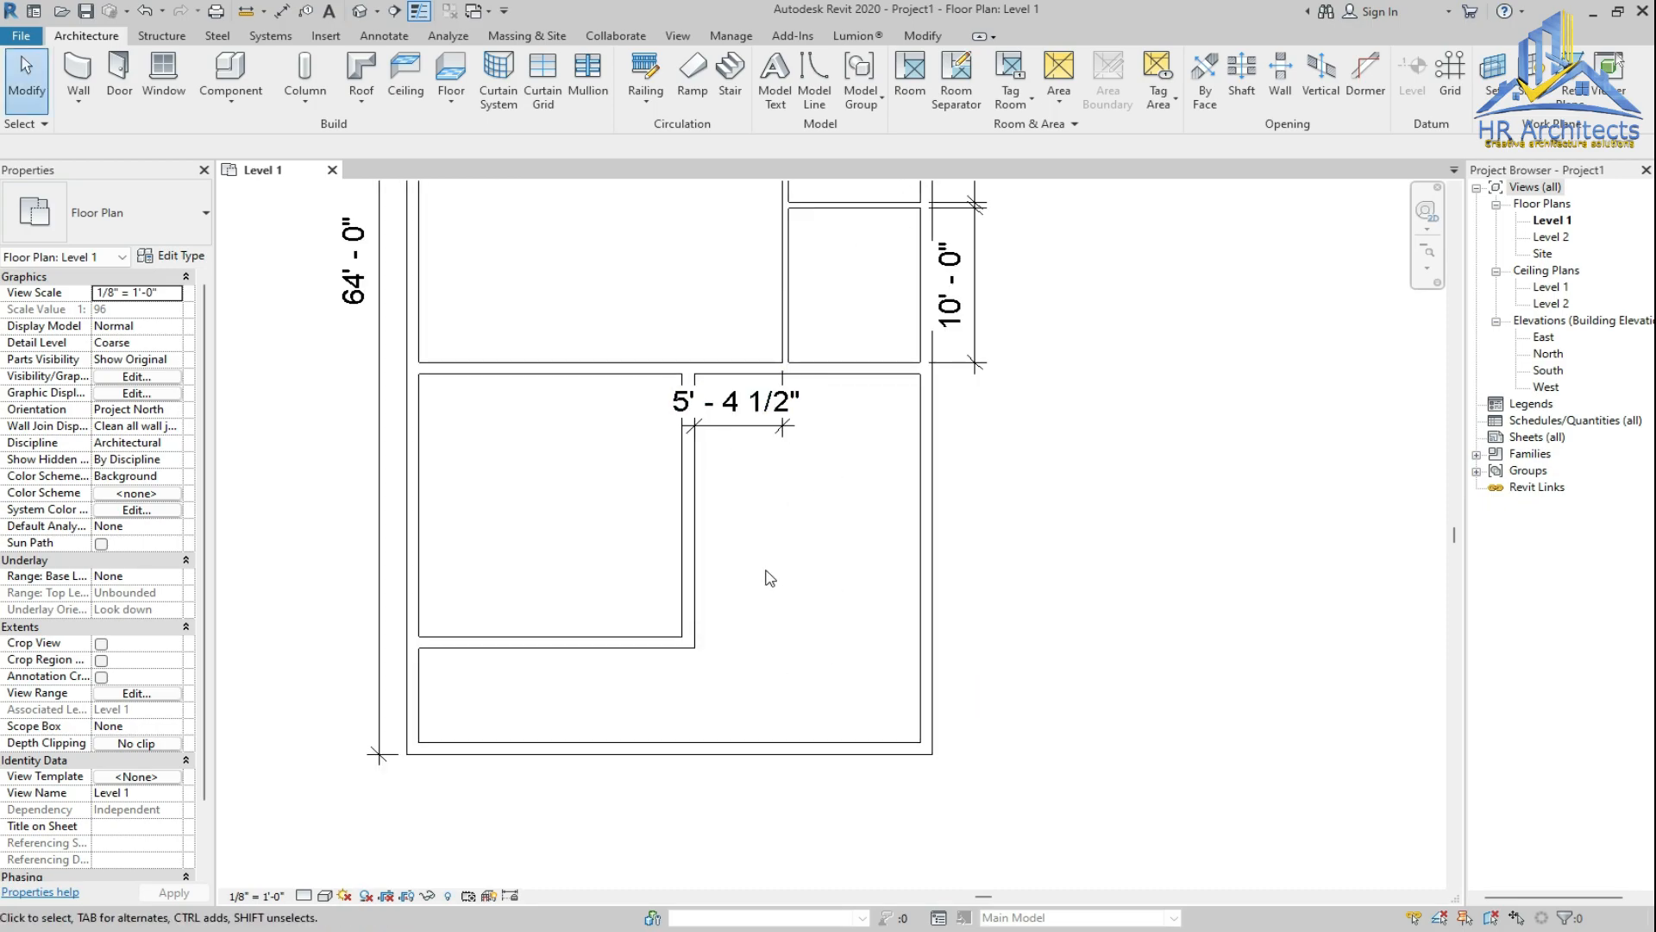
pyautogui.scroll(2, 770, 544)
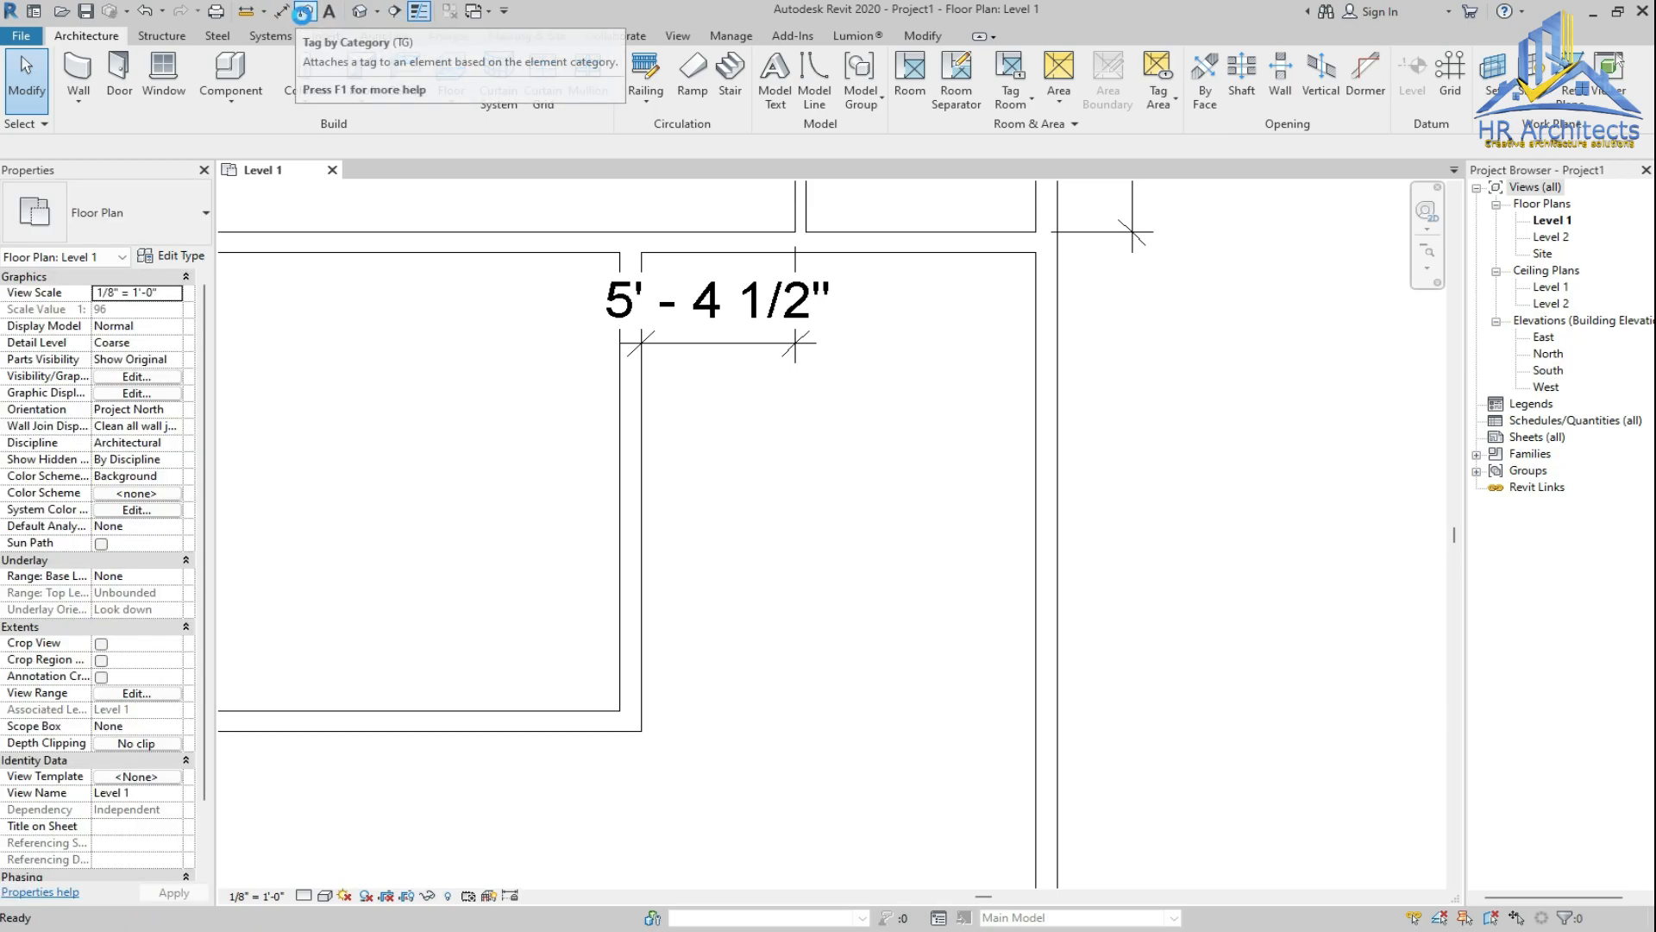
pyautogui.click(282, 12)
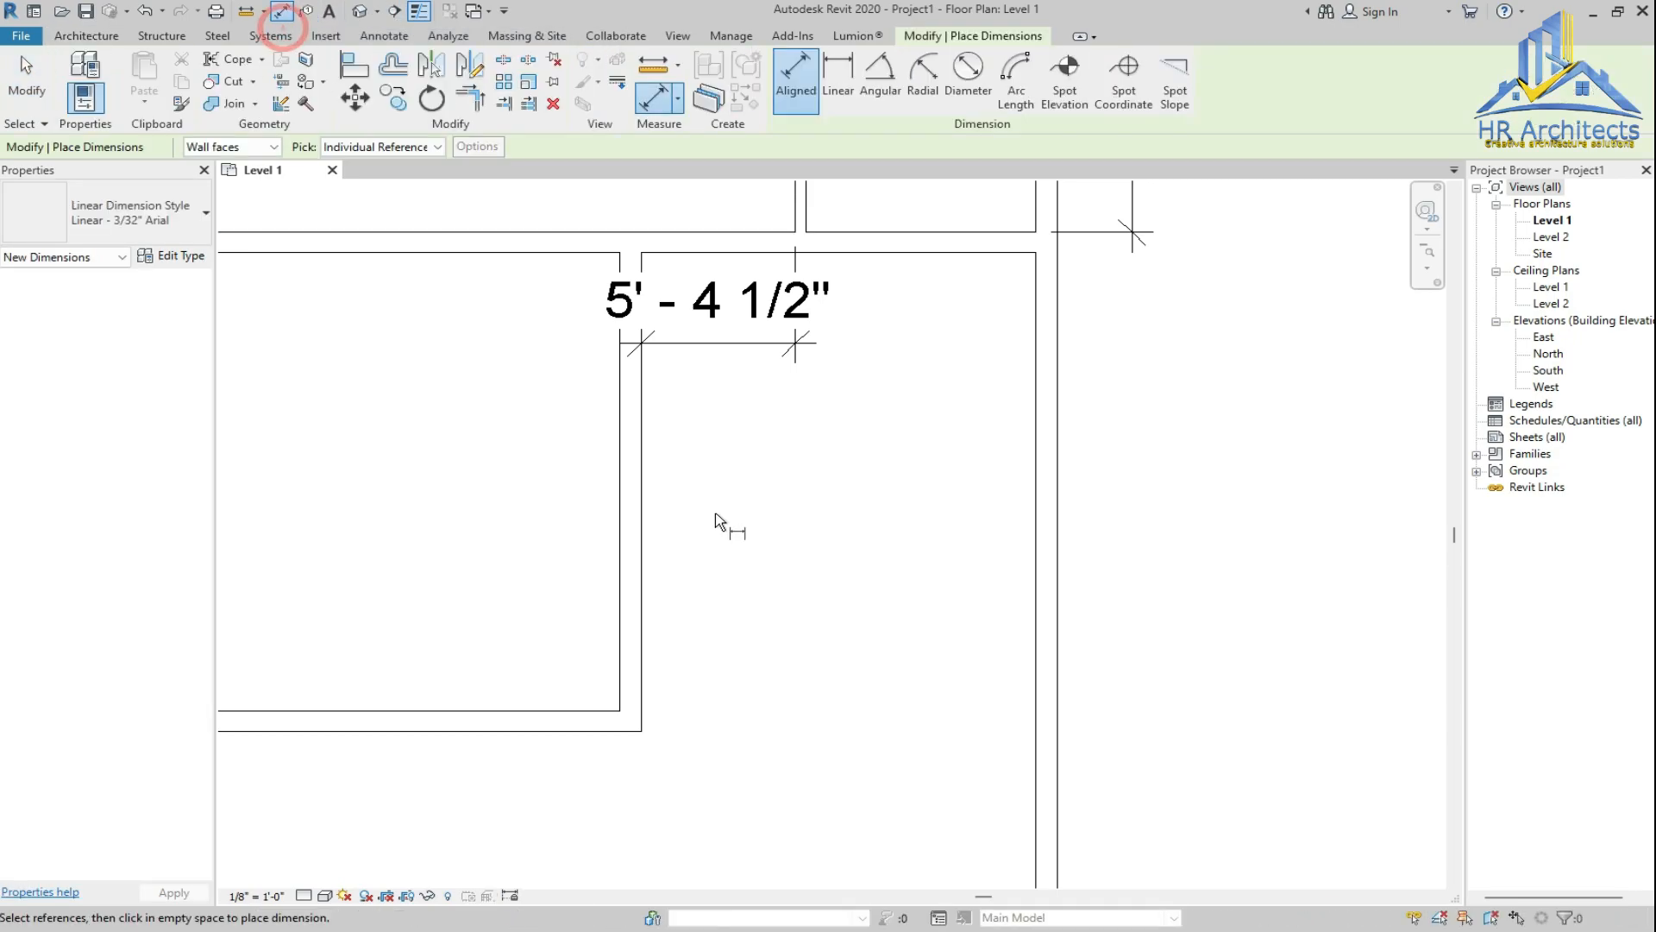
pyautogui.click(639, 454)
pyautogui.click(1037, 452)
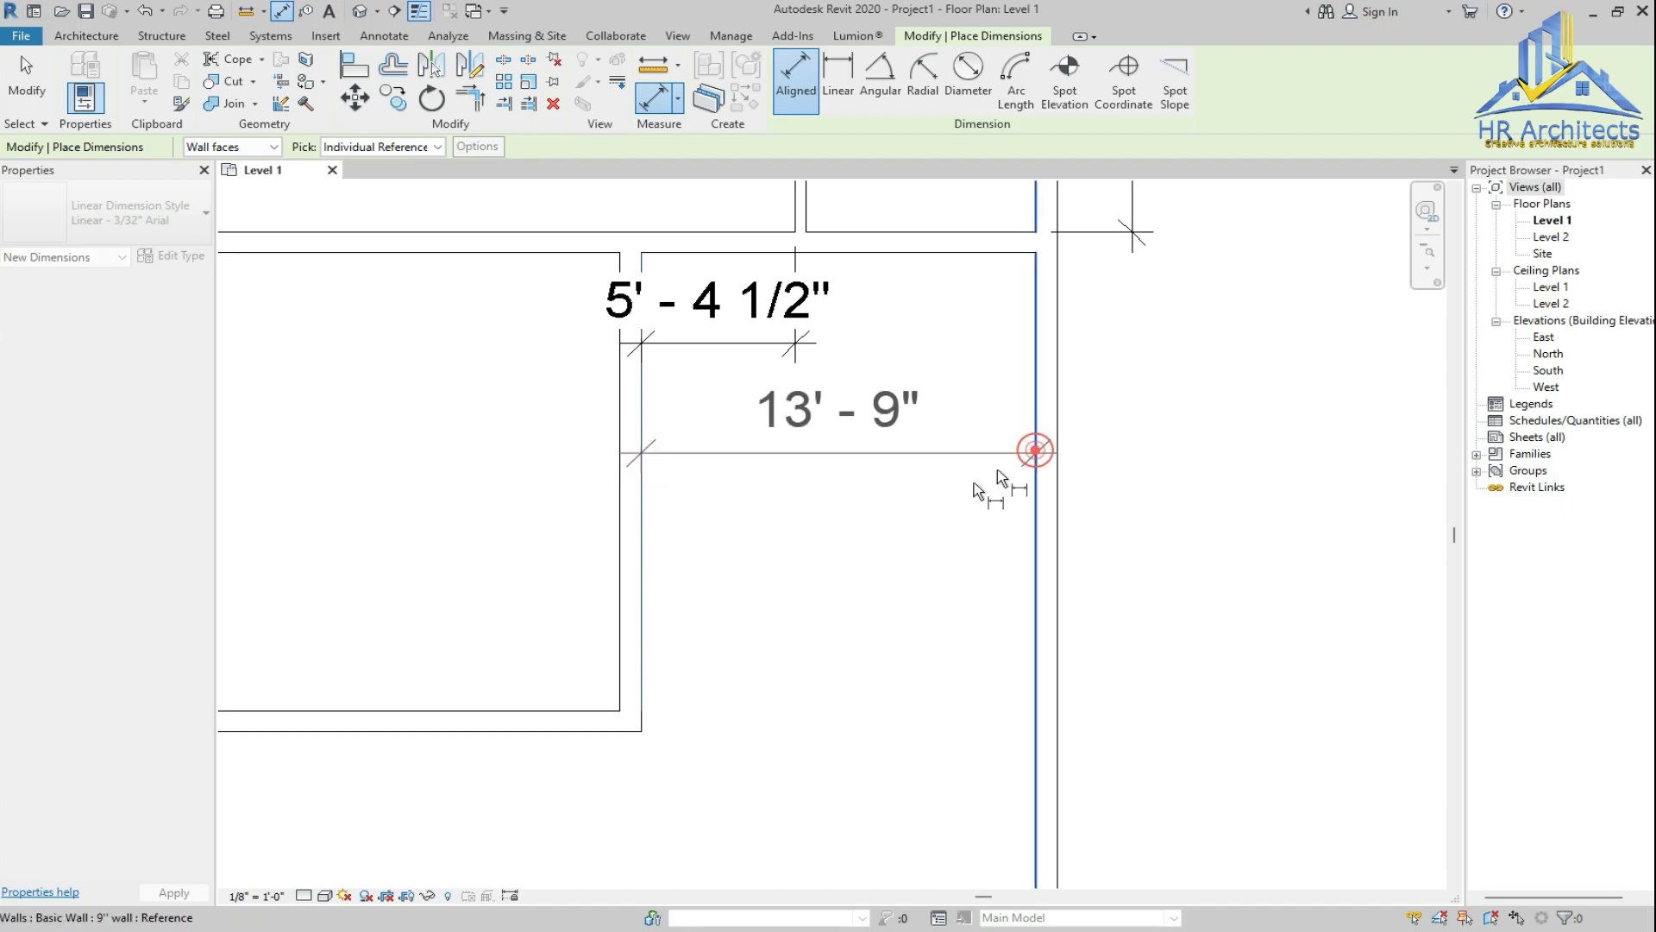
pyautogui.click(834, 593)
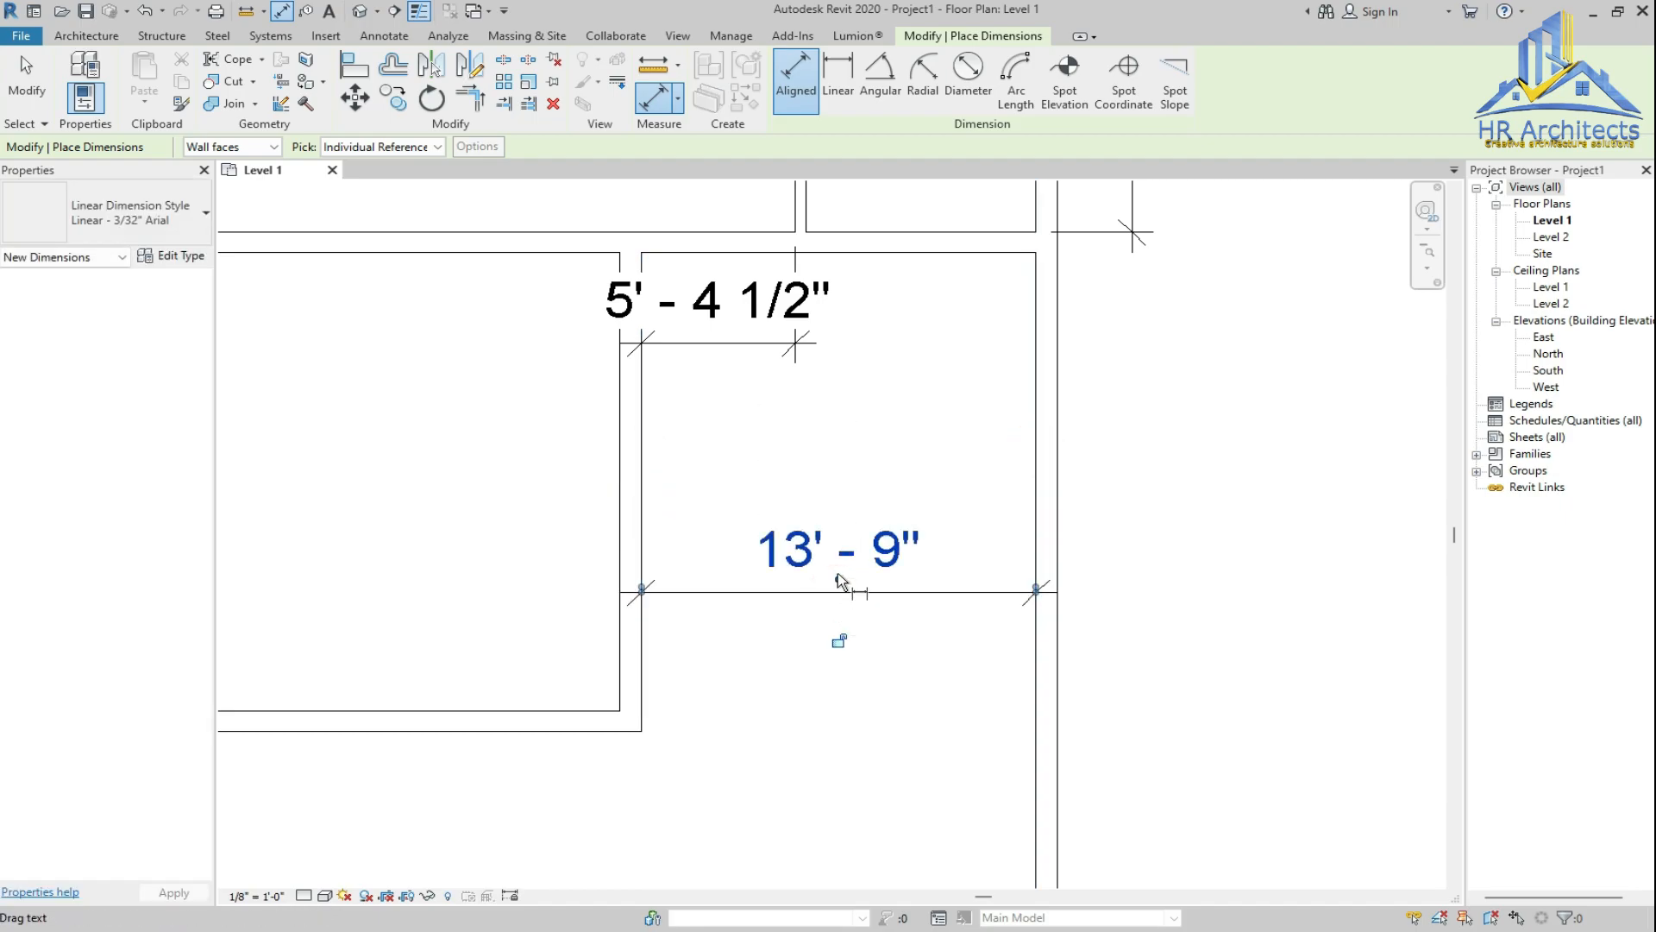
# Delete the 5' - 4 1/2" offset dimension beneath the small rooms' vertical wall
pyautogui.scroll(-2, 830, 522)
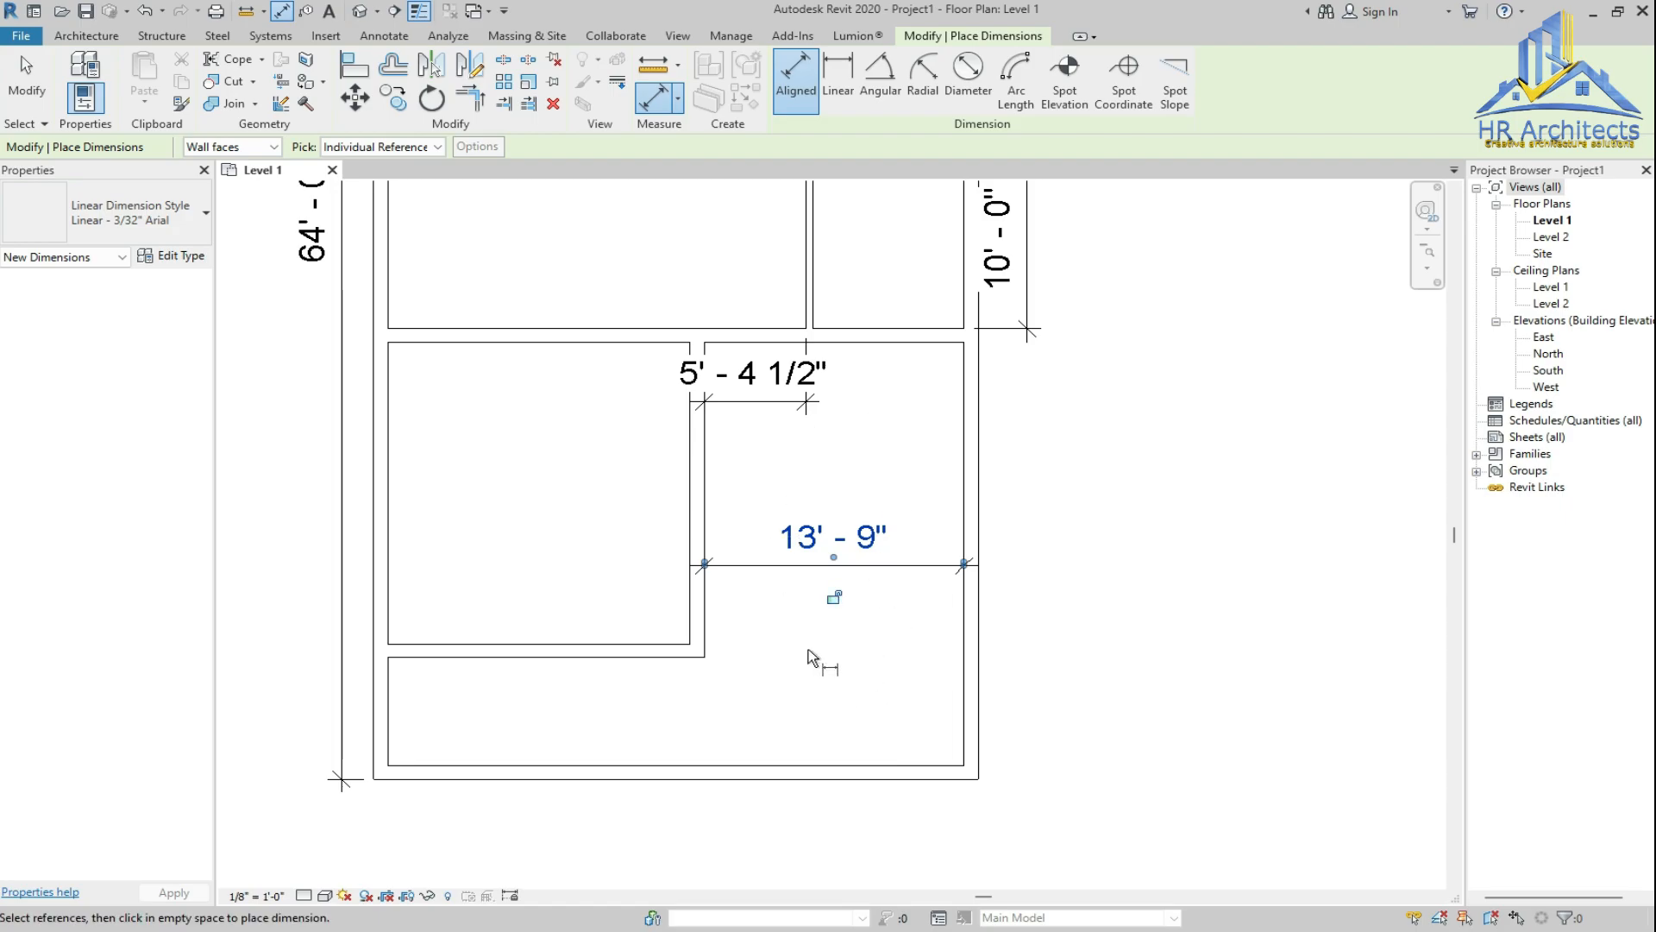
pyautogui.scroll(-2, 844, 643)
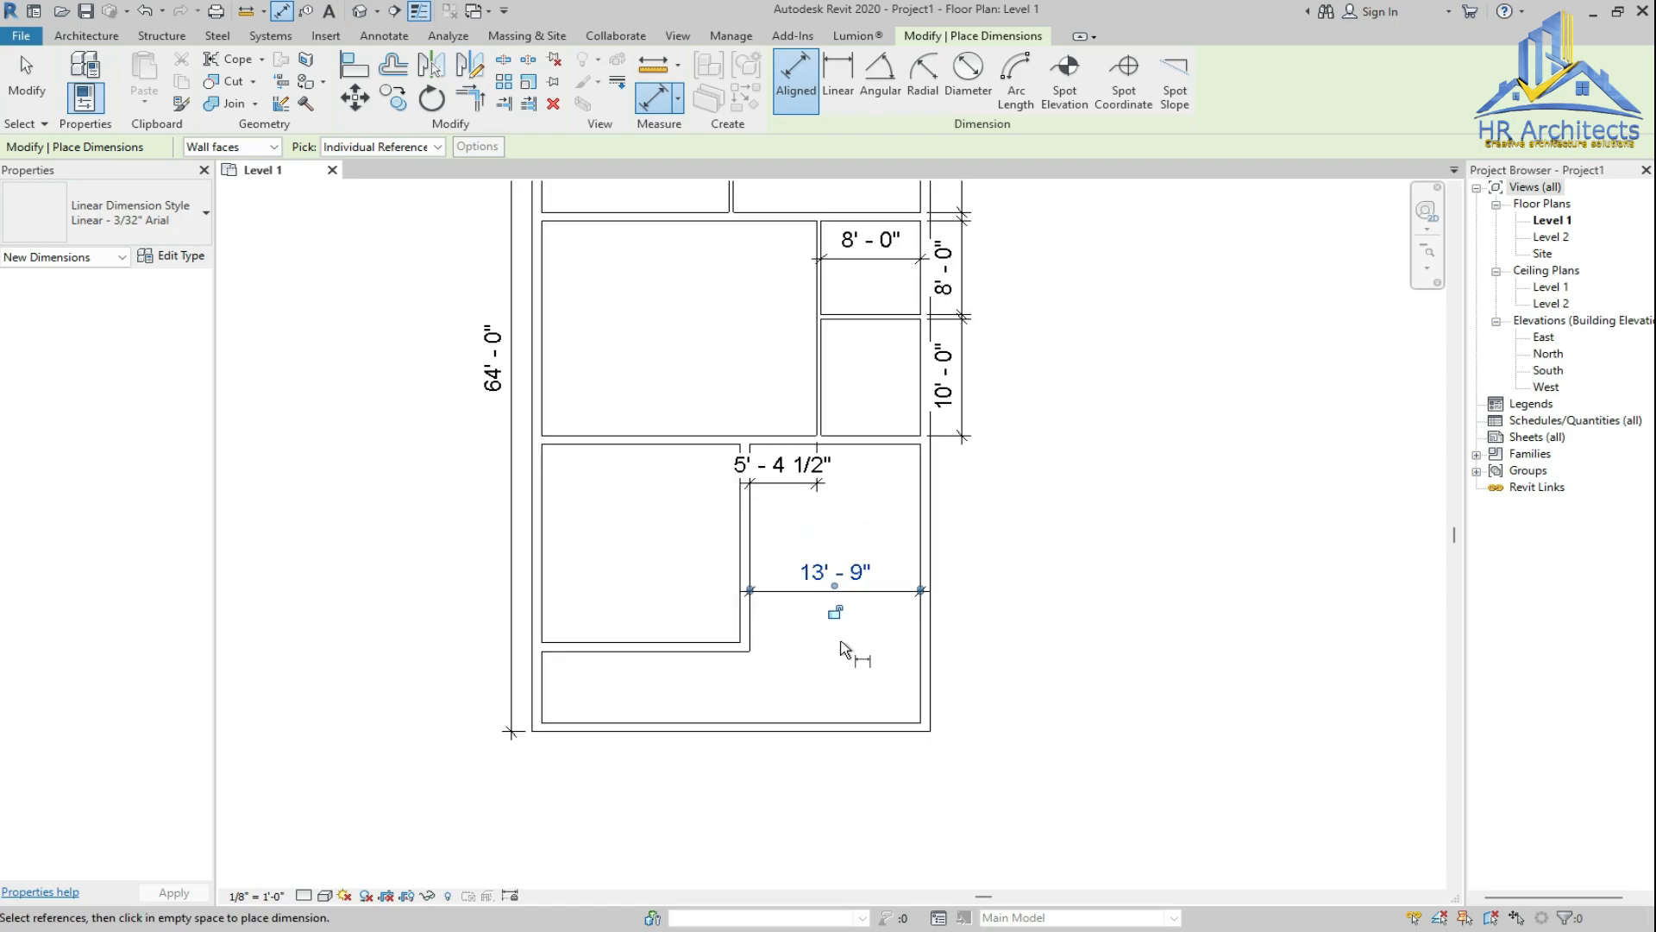
pyautogui.scroll(-1, 782, 675)
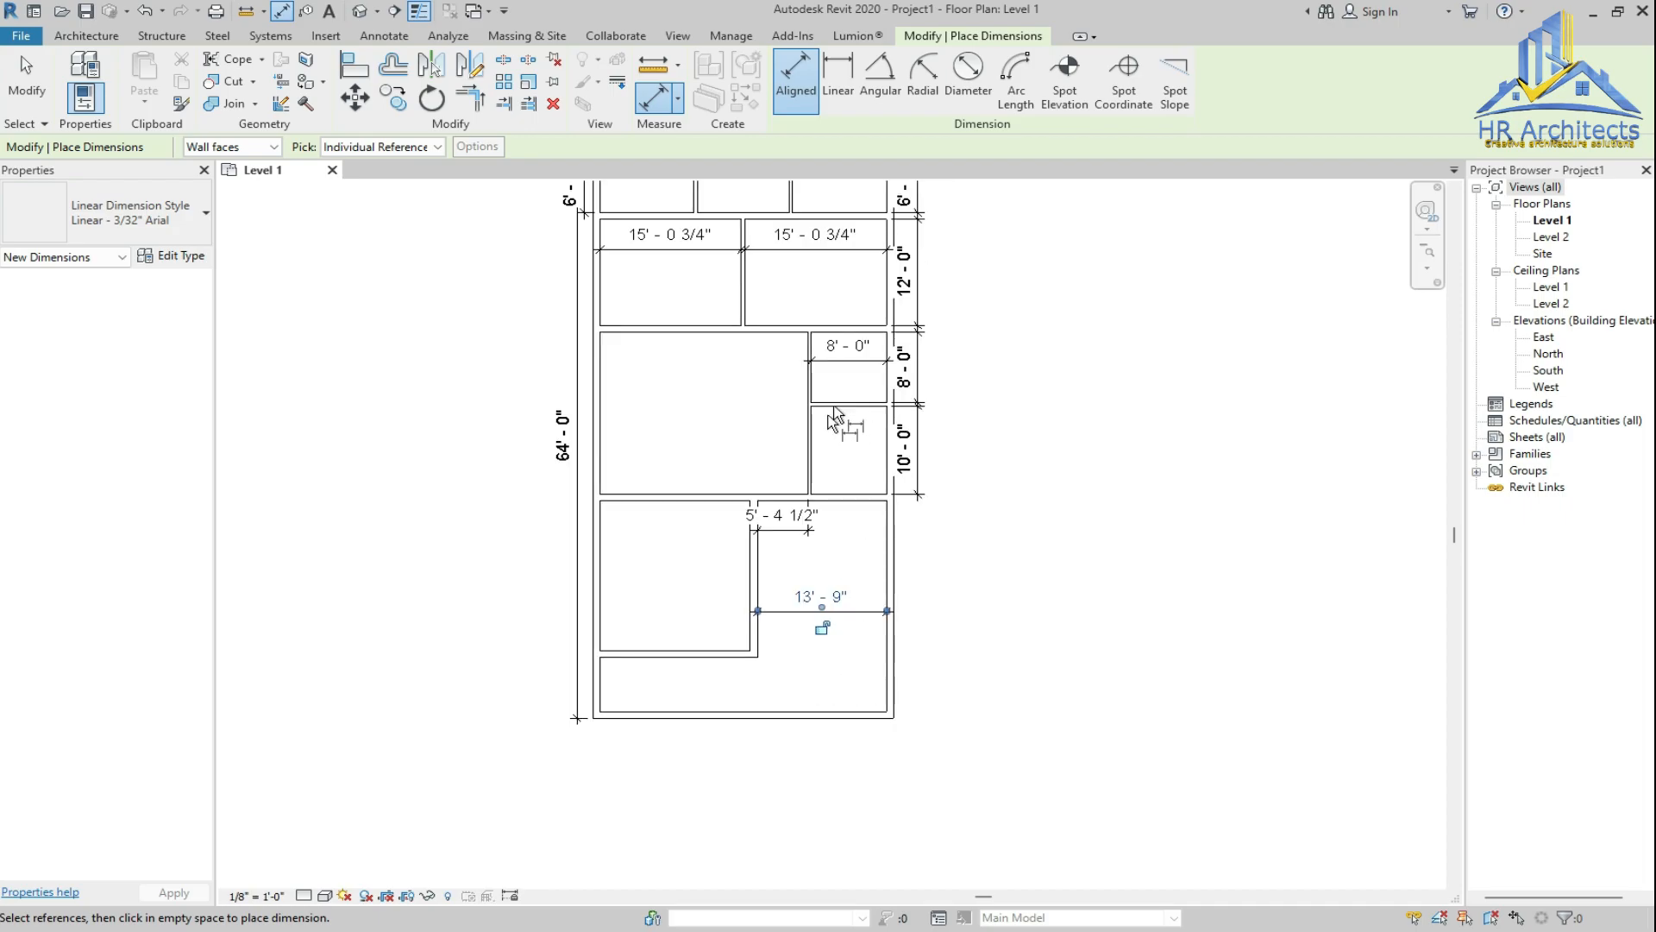
pyautogui.scroll(-1, 832, 587)
pyautogui.scroll(1, 834, 418)
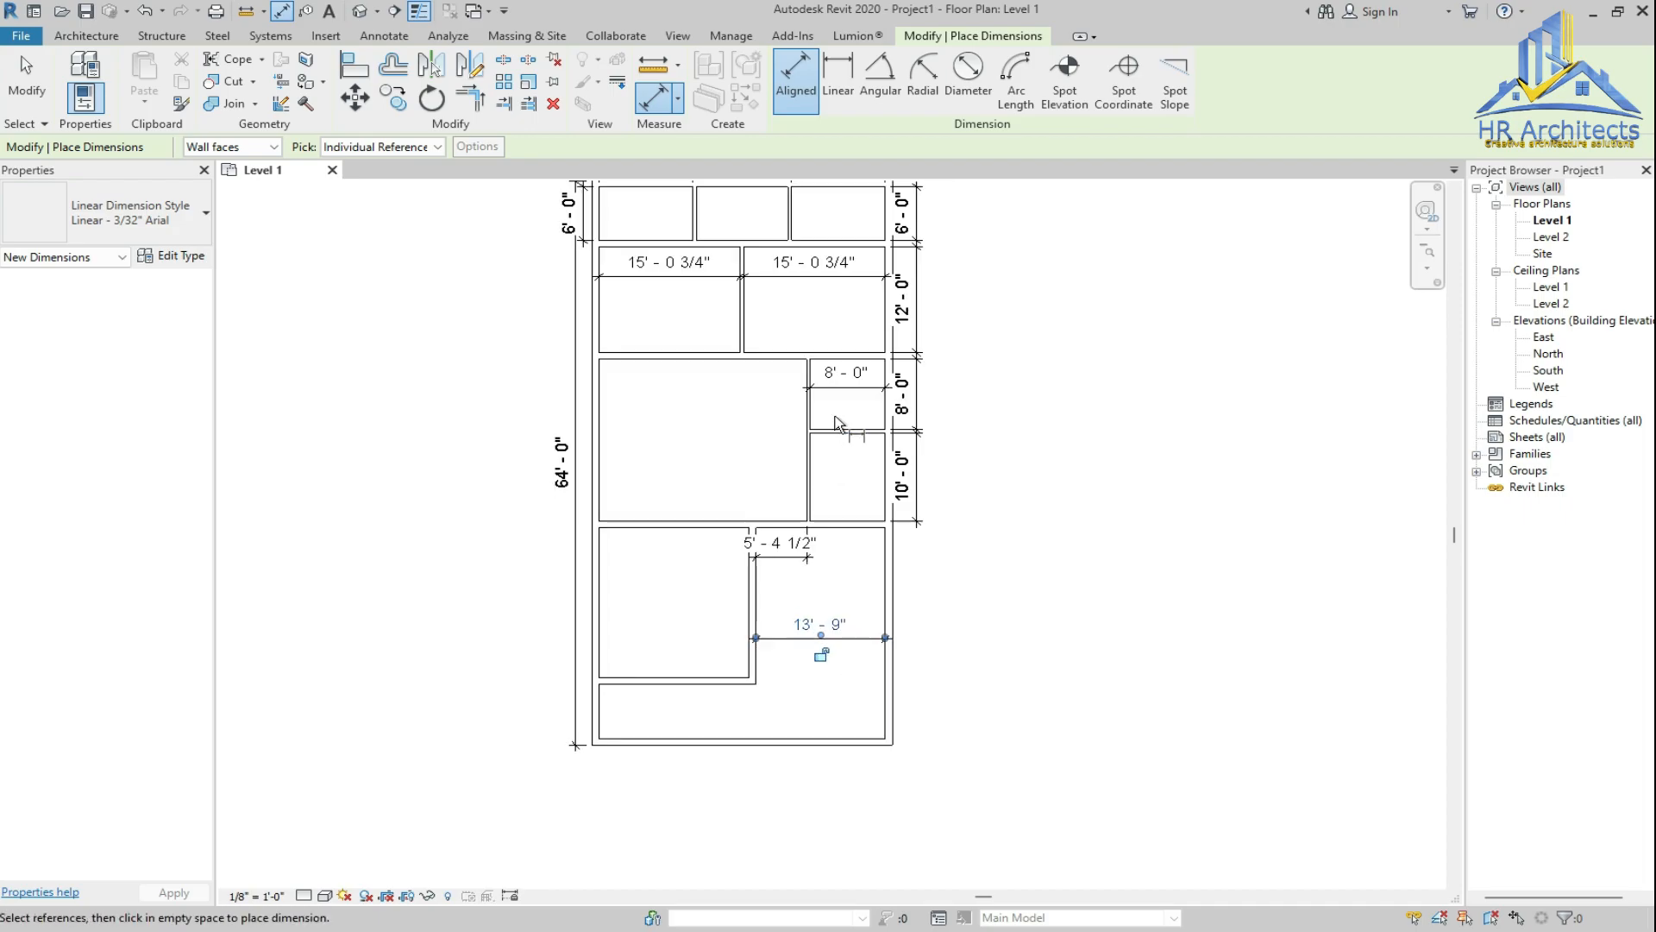
pyautogui.scroll(2, 815, 566)
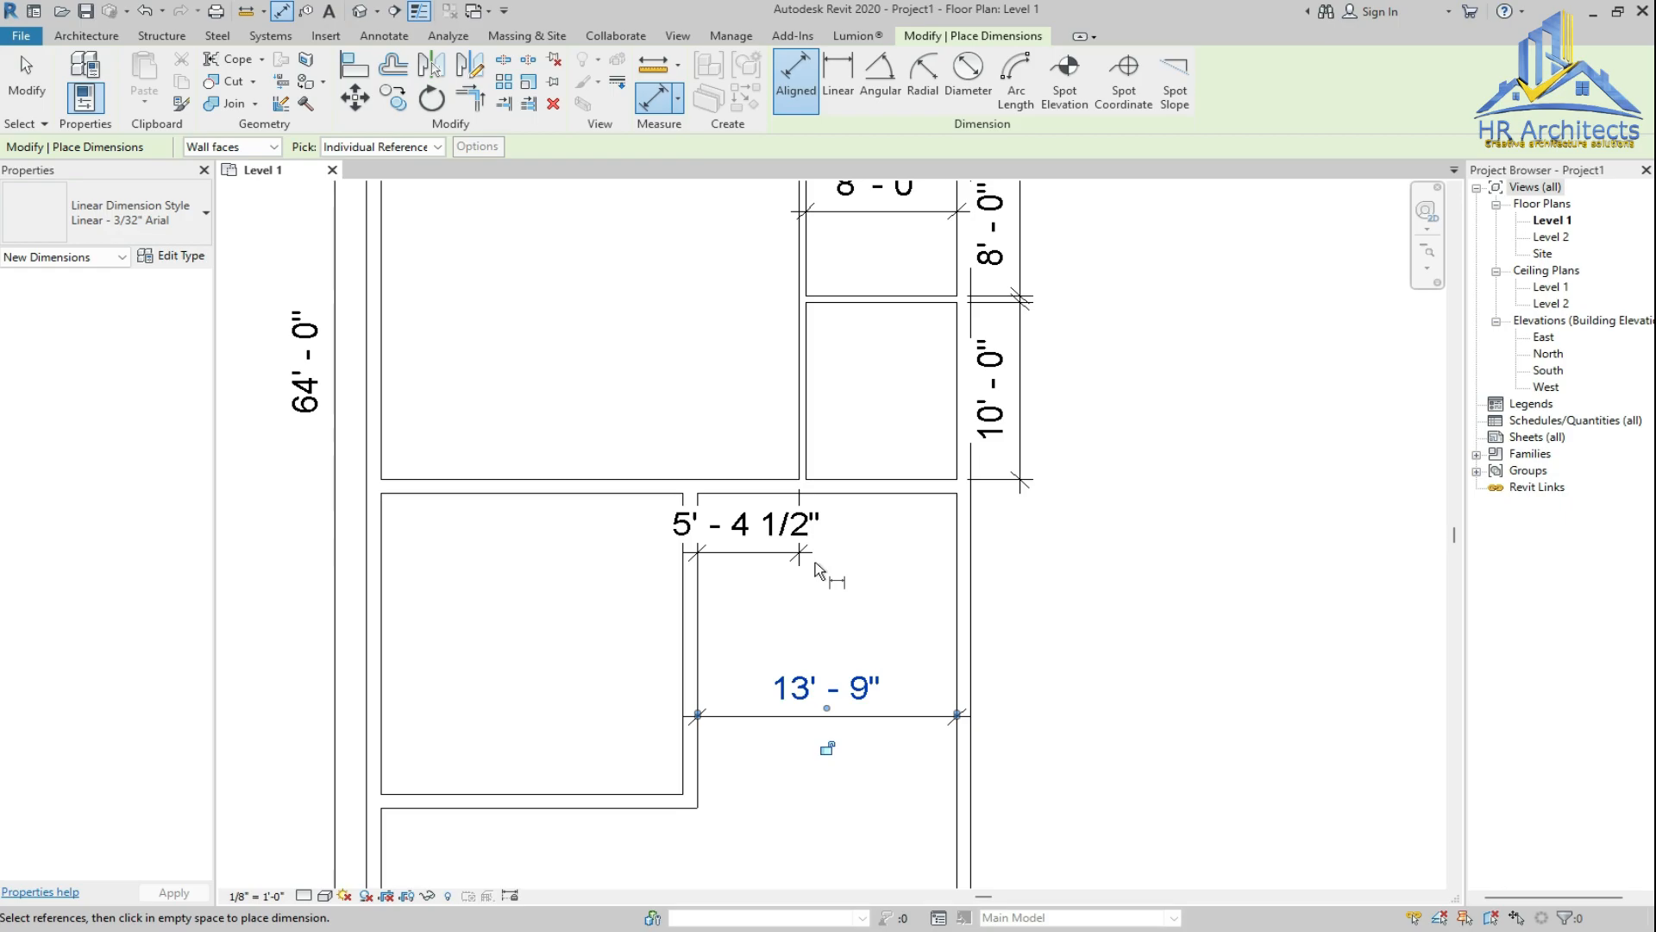
pyautogui.click(830, 787)
pyautogui.click(829, 767)
pyautogui.press('Escape')
pyautogui.press('Escape')
pyautogui.click(798, 717)
pyautogui.click(799, 553)
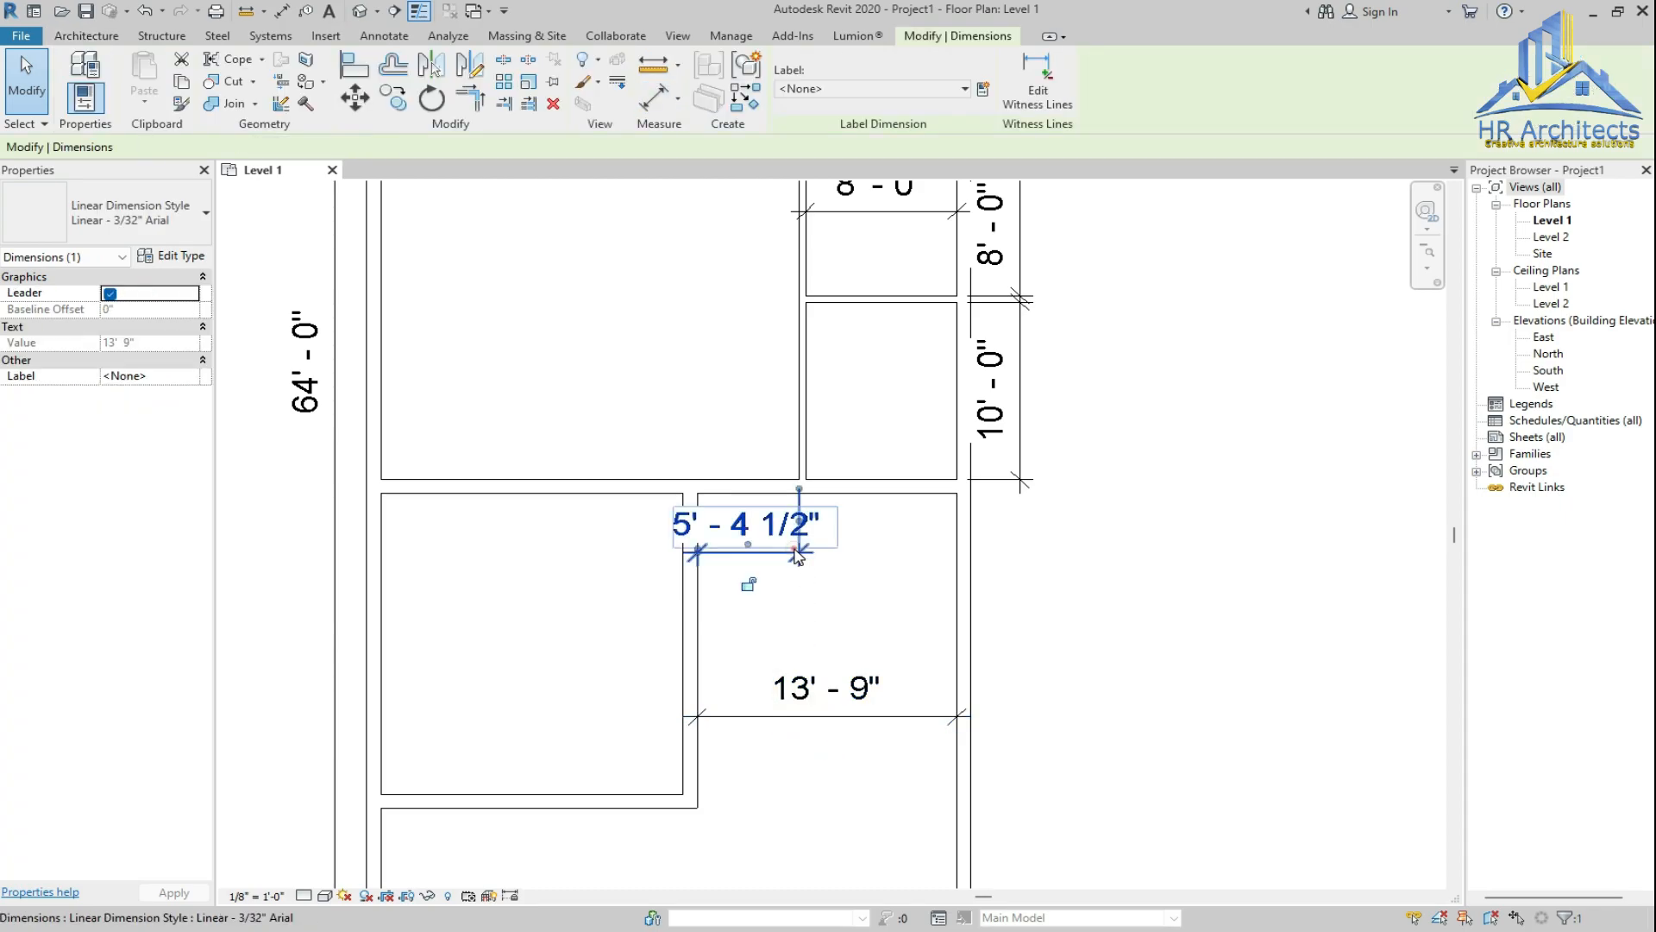
pyautogui.press('Delete')
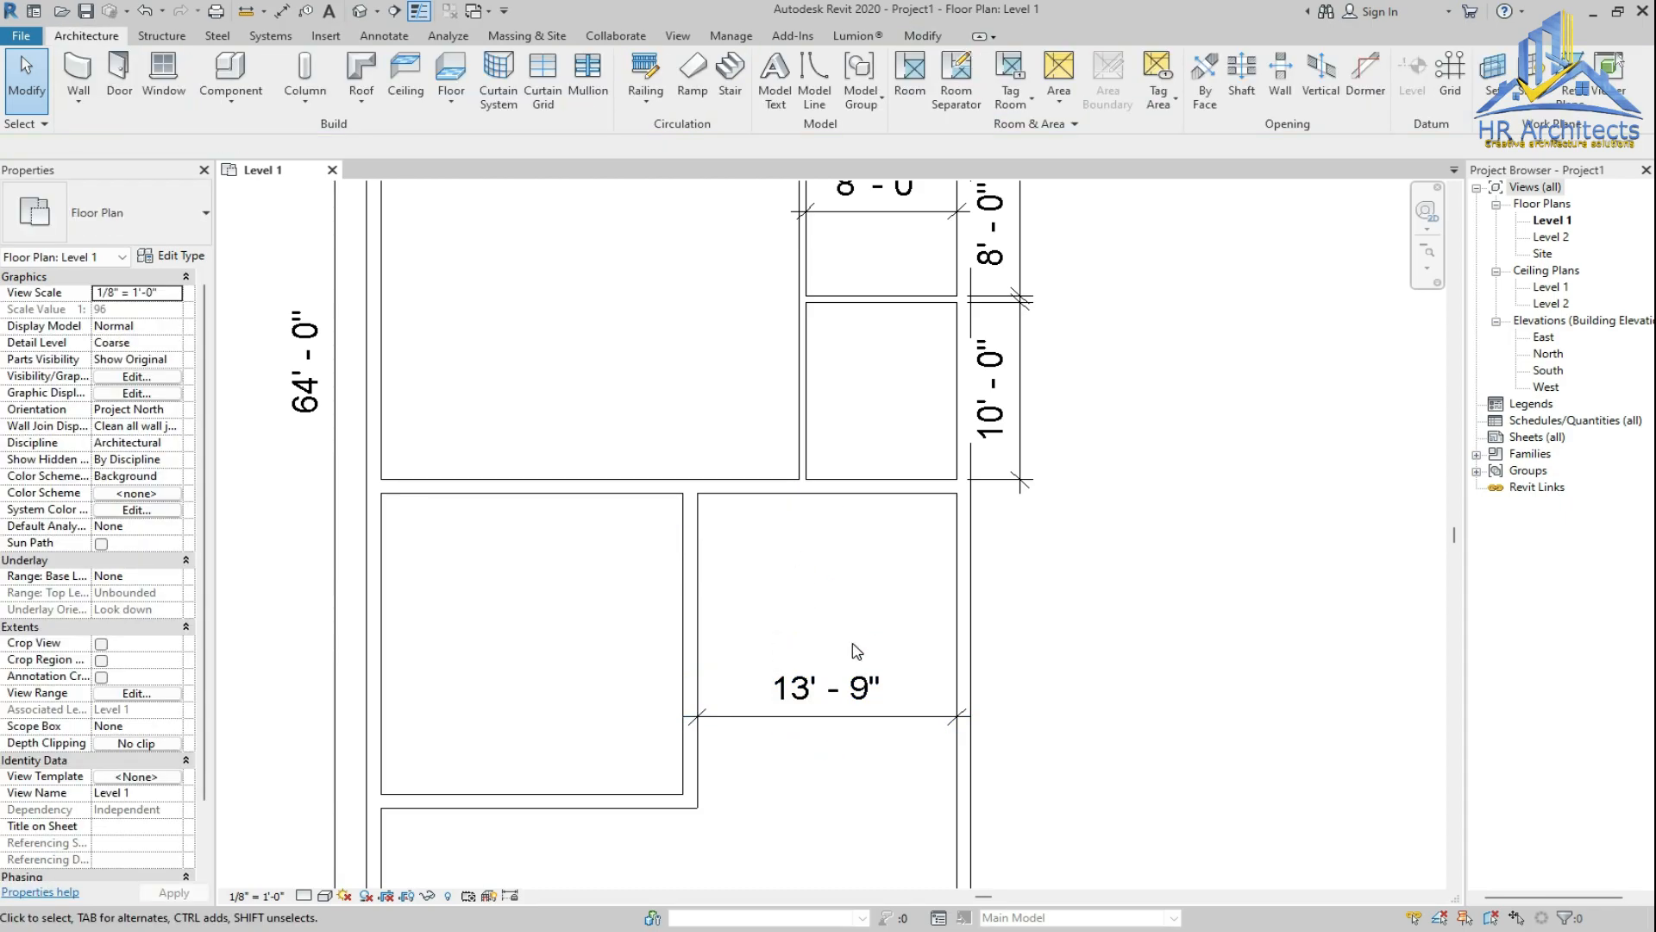
pyautogui.scroll(-3, 799, 565)
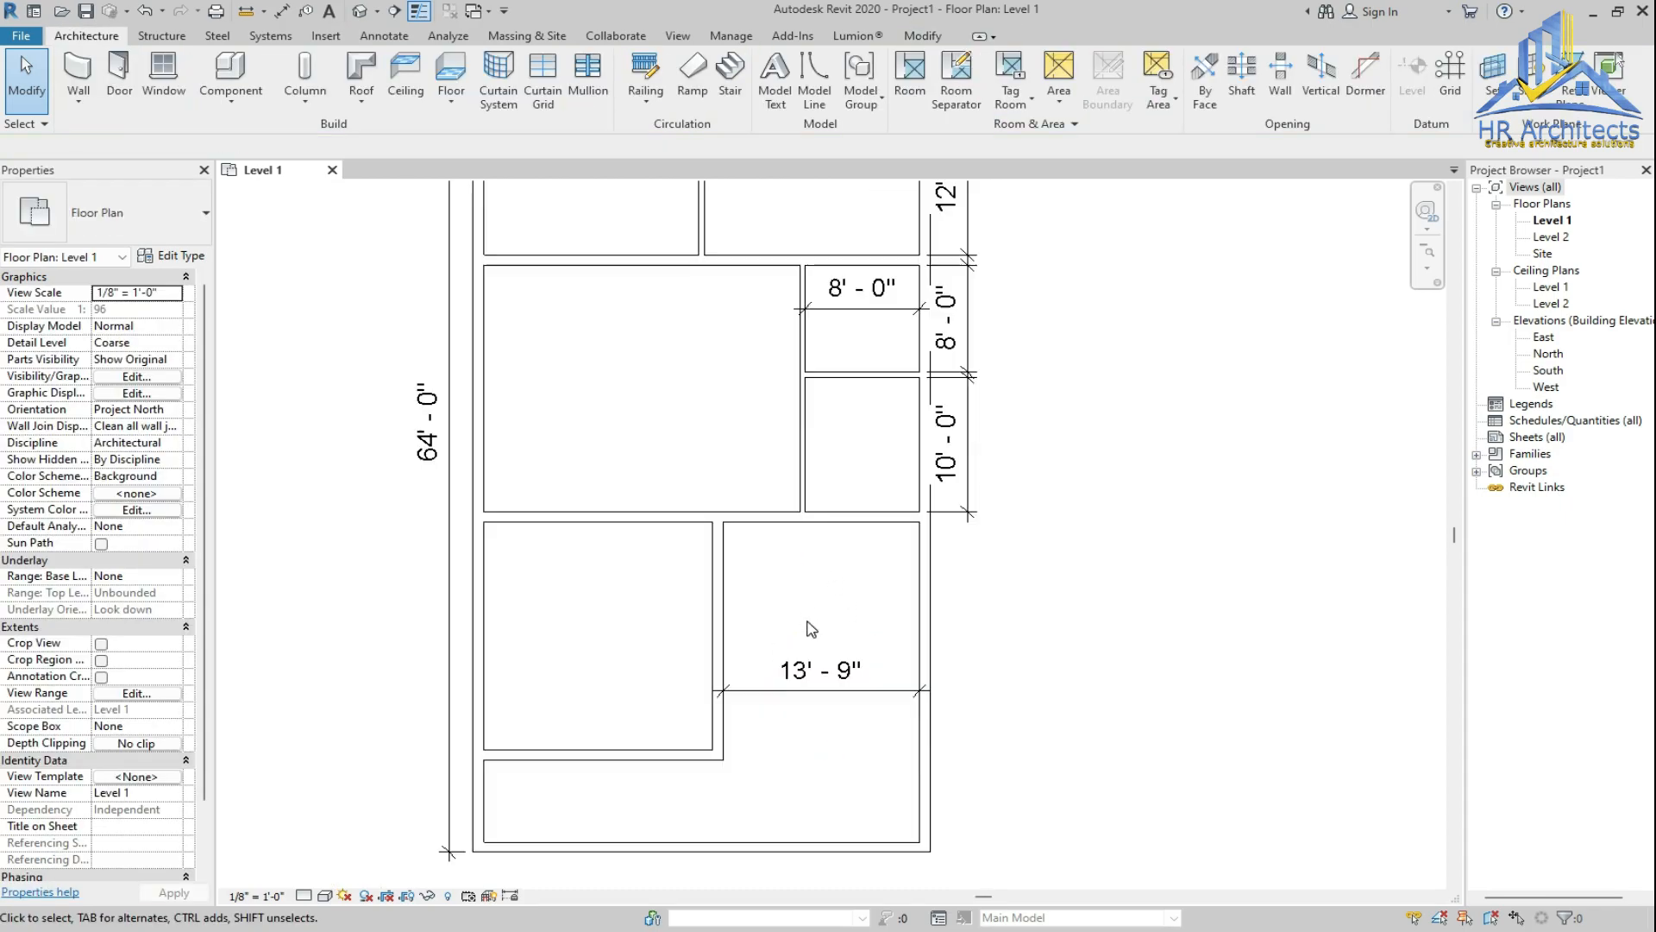
pyautogui.scroll(2, 818, 209)
pyautogui.scroll(1, 817, 209)
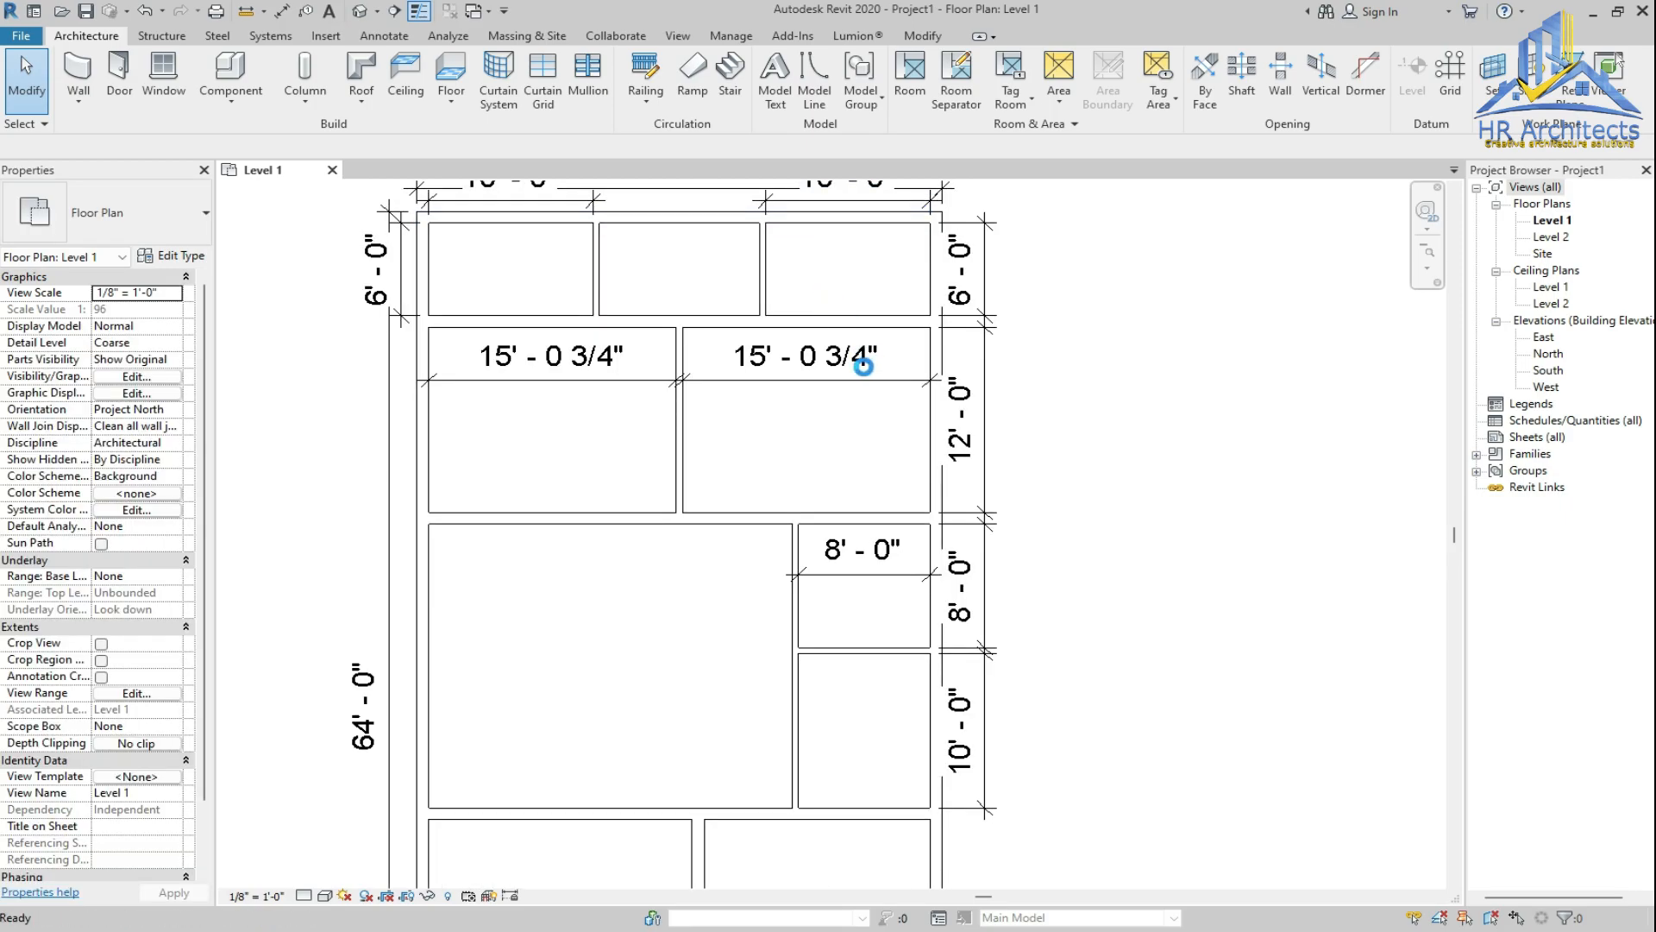
pyautogui.scroll(-3, 862, 359)
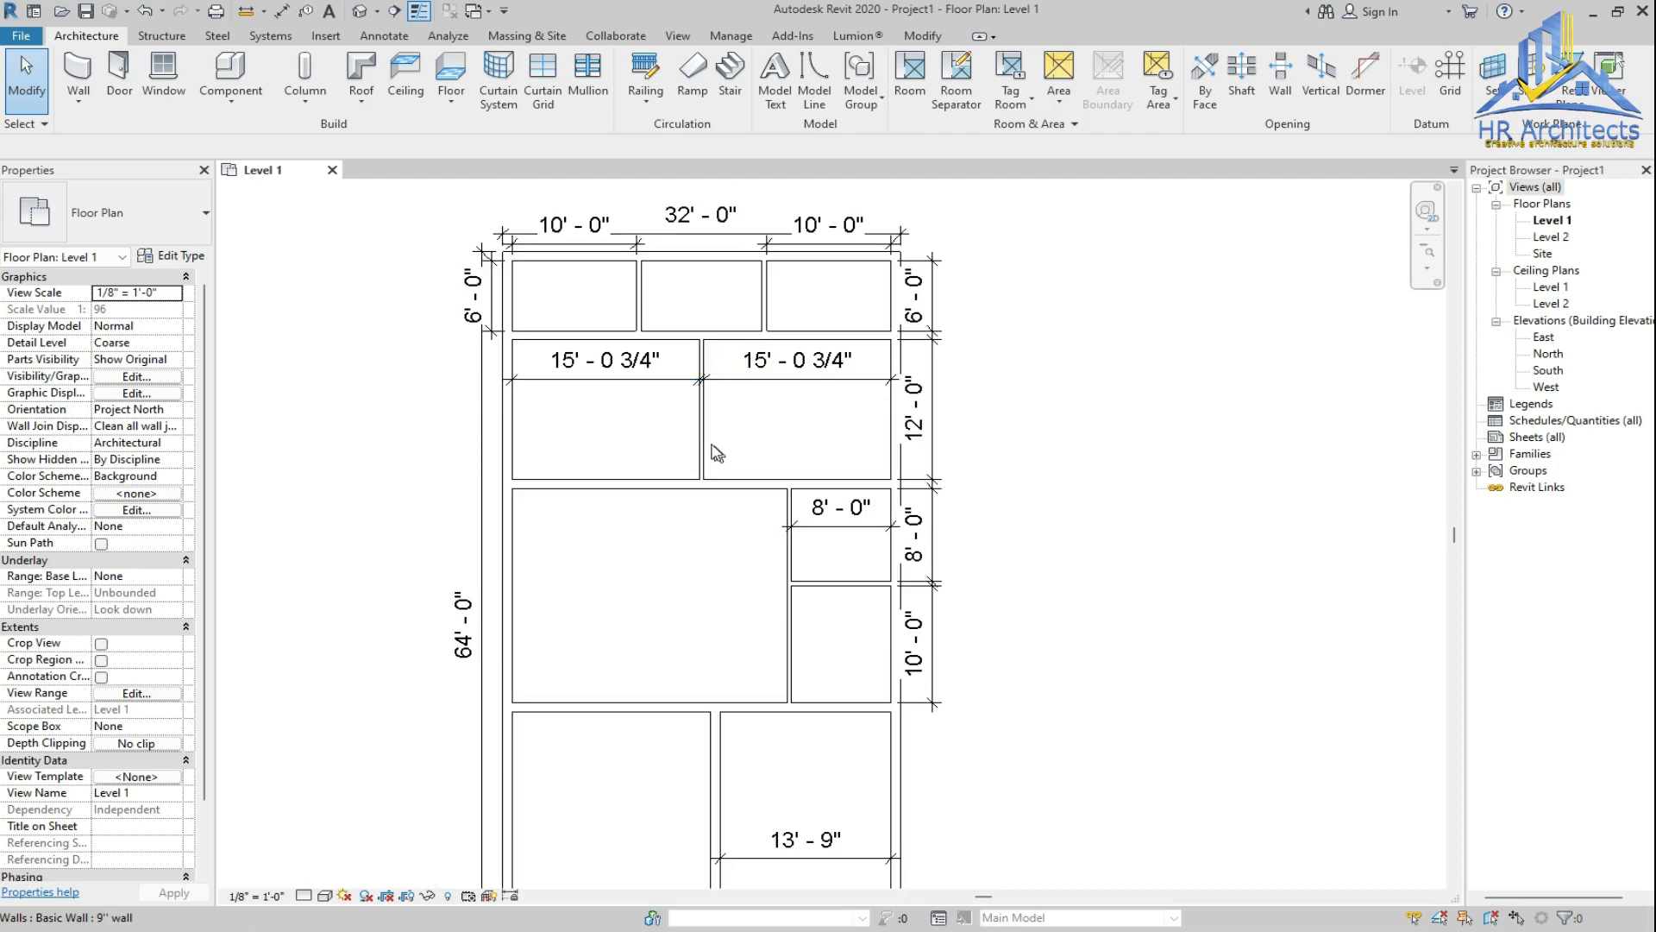
pyautogui.scroll(3, 713, 491)
pyautogui.scroll(-3, 621, 649)
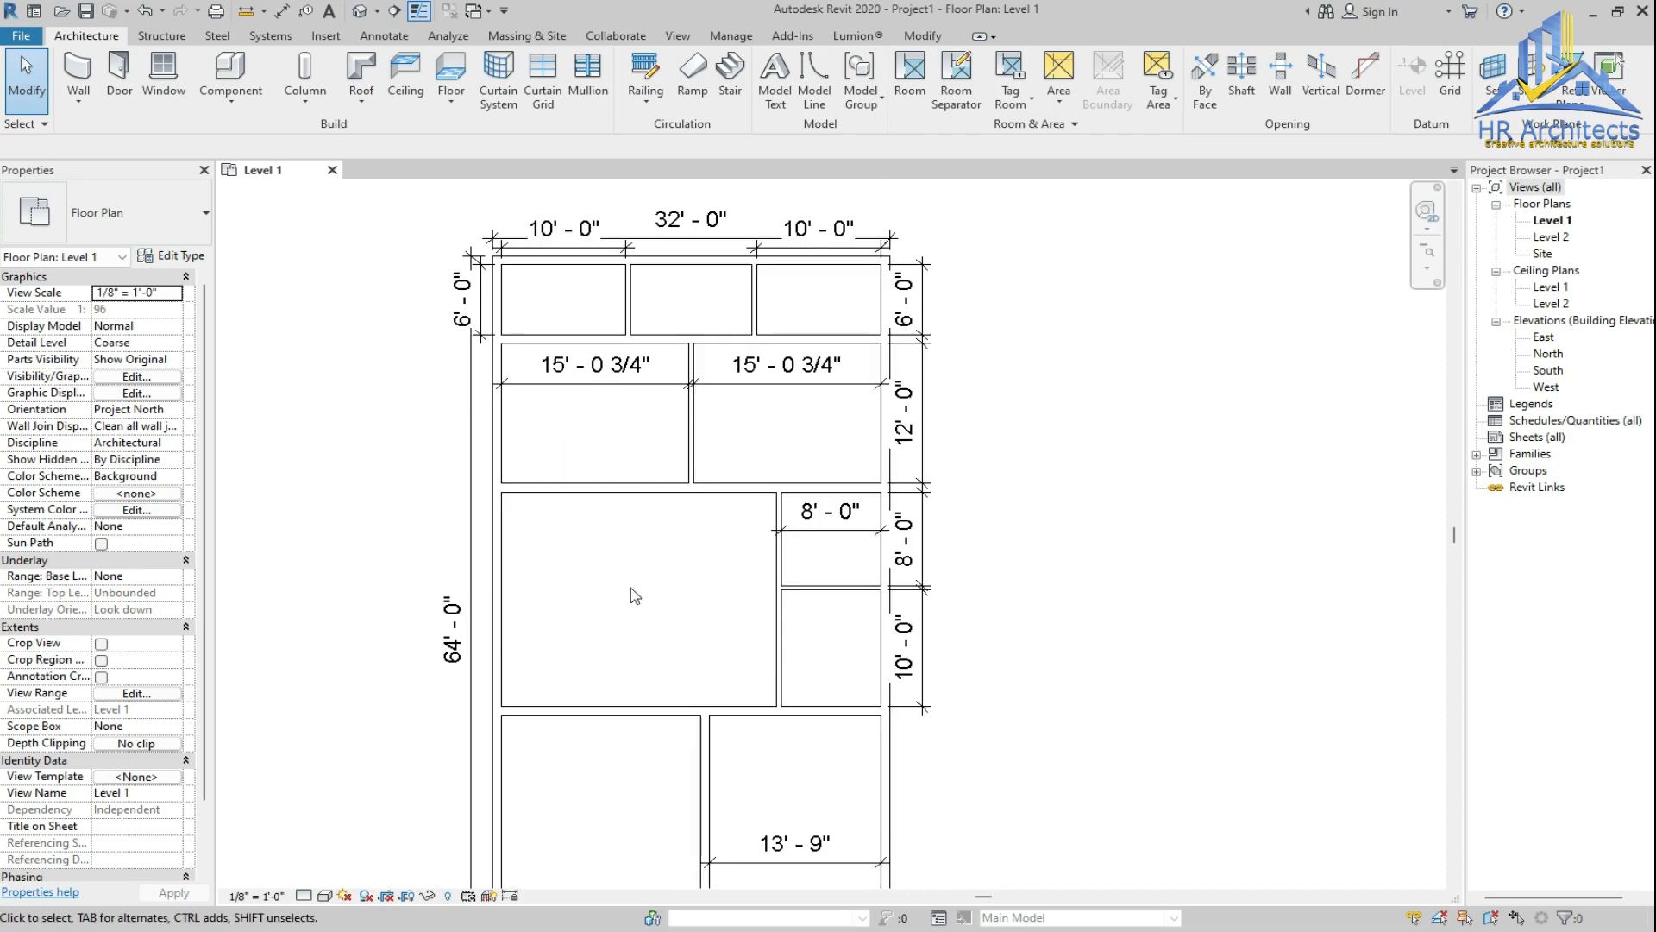
# Place two mirrored 36" x 84" Single-Flush doors in the 12' rooms' lower wall, one on each side of their dividing wall, swinging into the rooms
pyautogui.scroll(3, 668, 345)
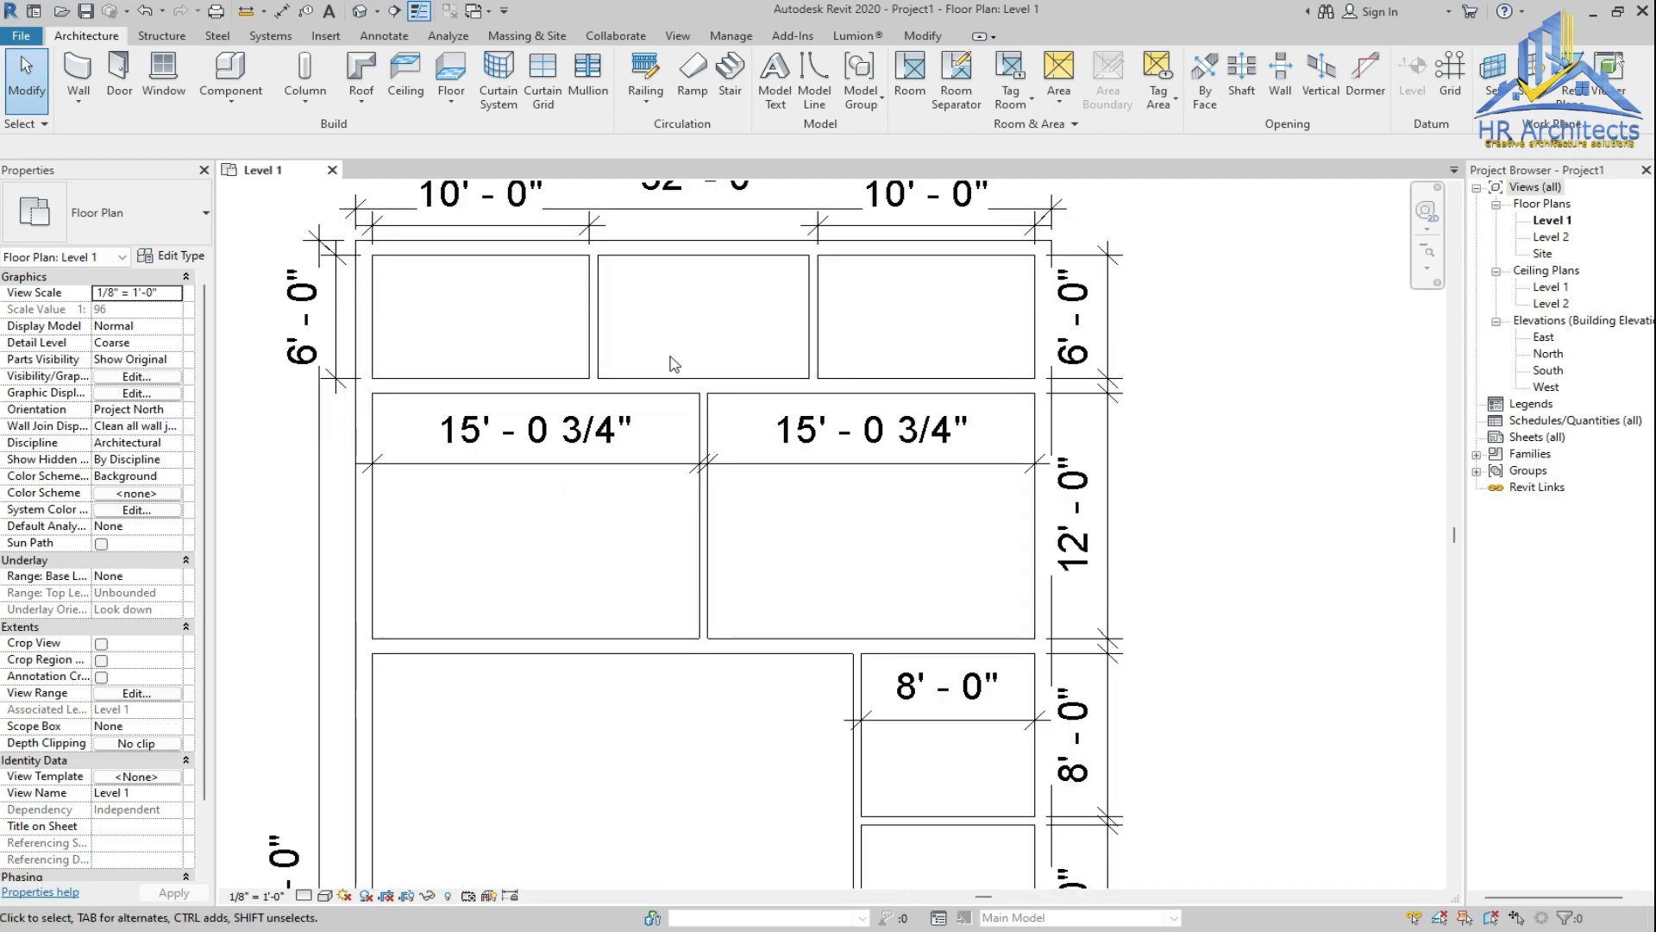
pyautogui.click(119, 76)
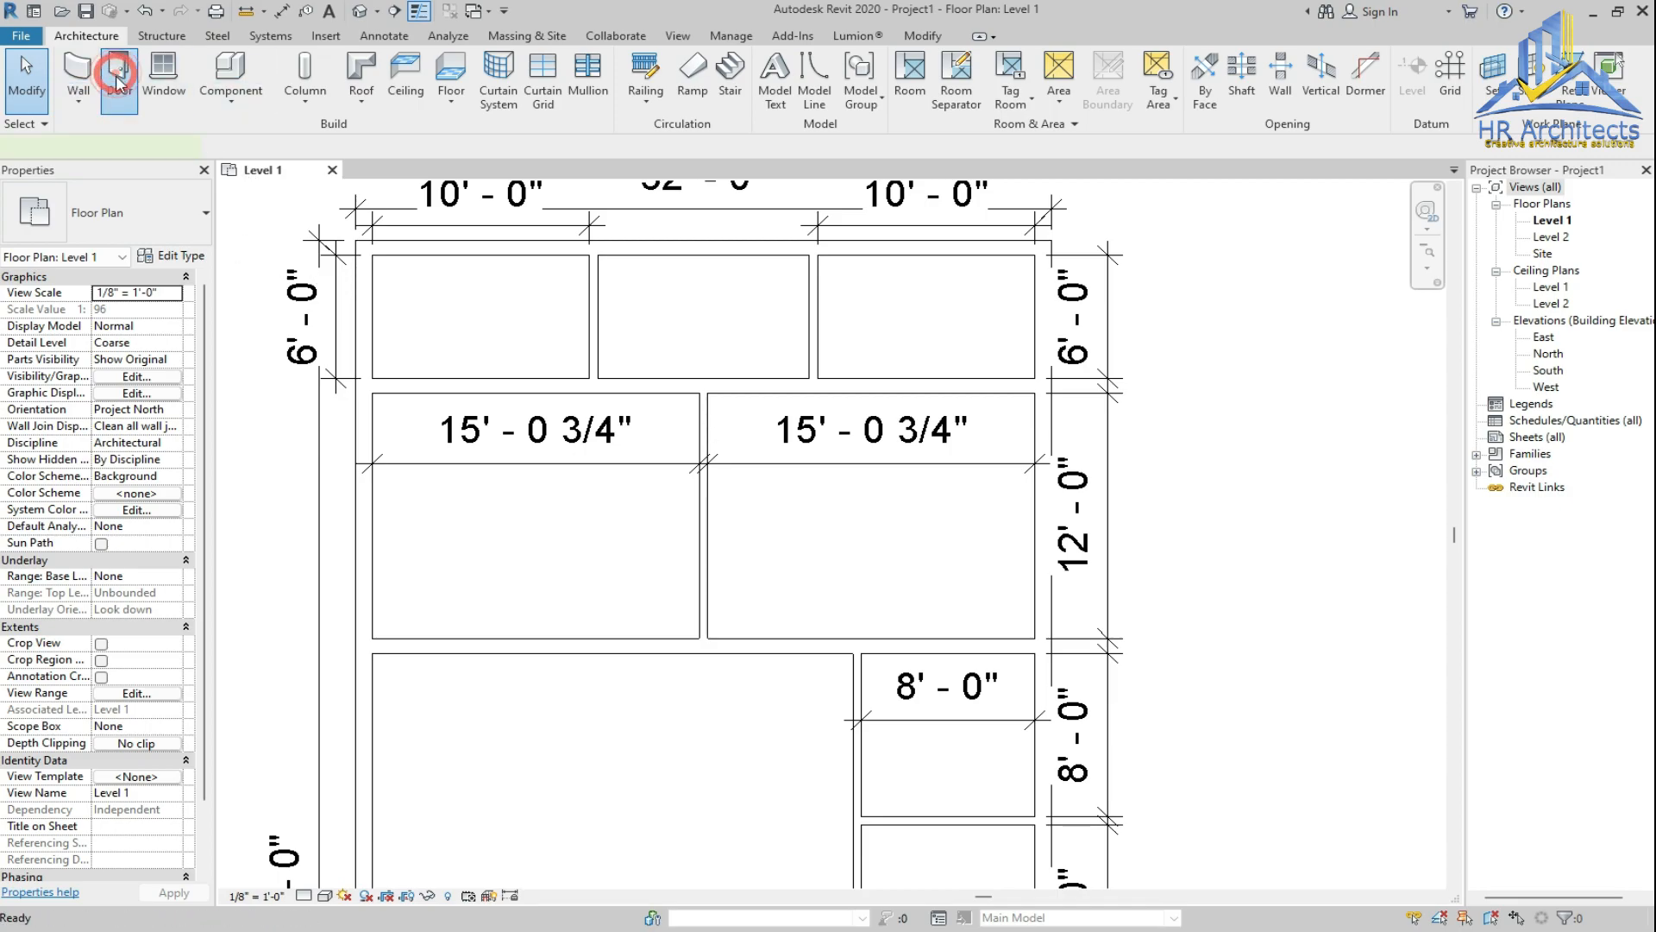
pyautogui.click(170, 255)
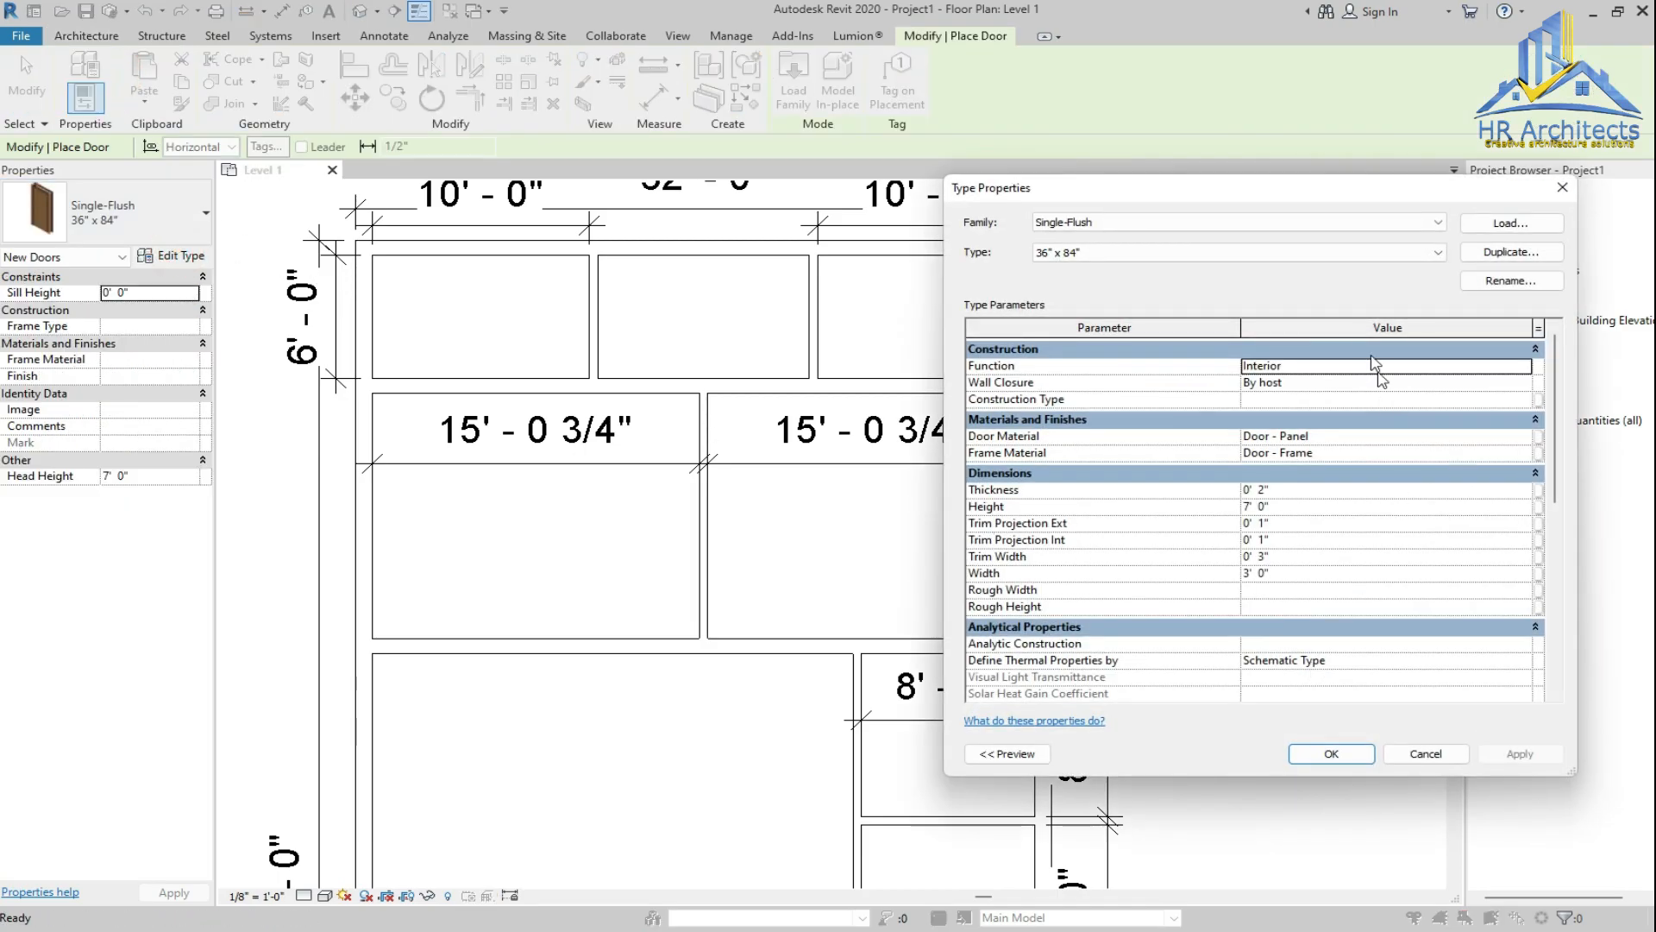
pyautogui.click(1334, 753)
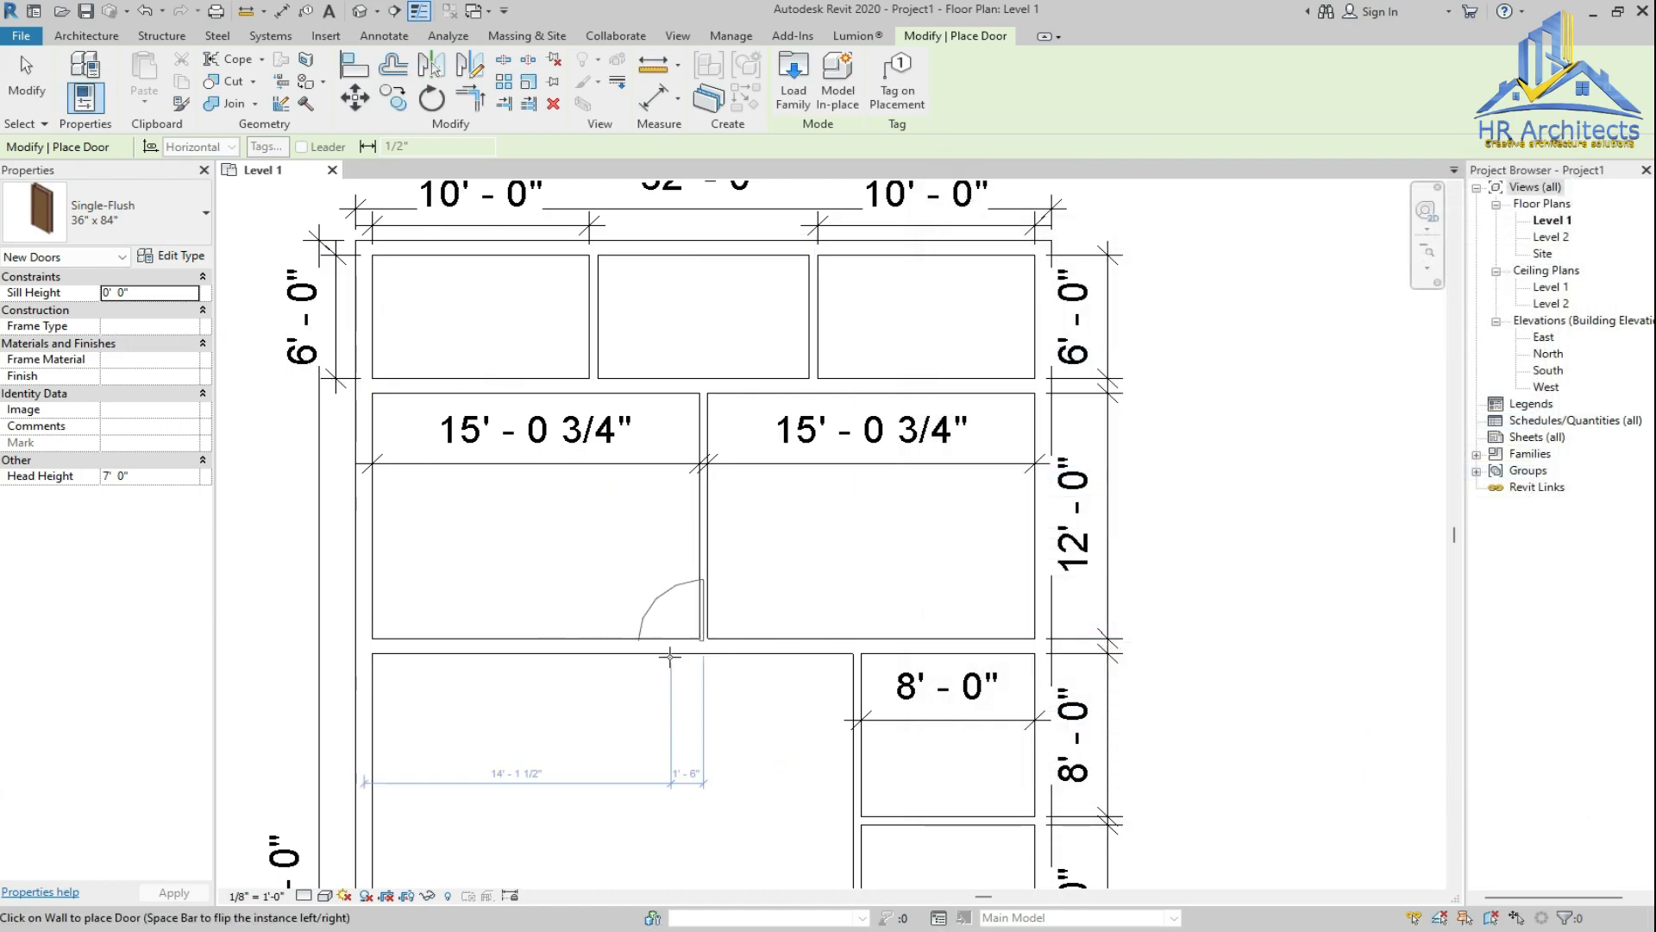
pyautogui.scroll(3, 672, 647)
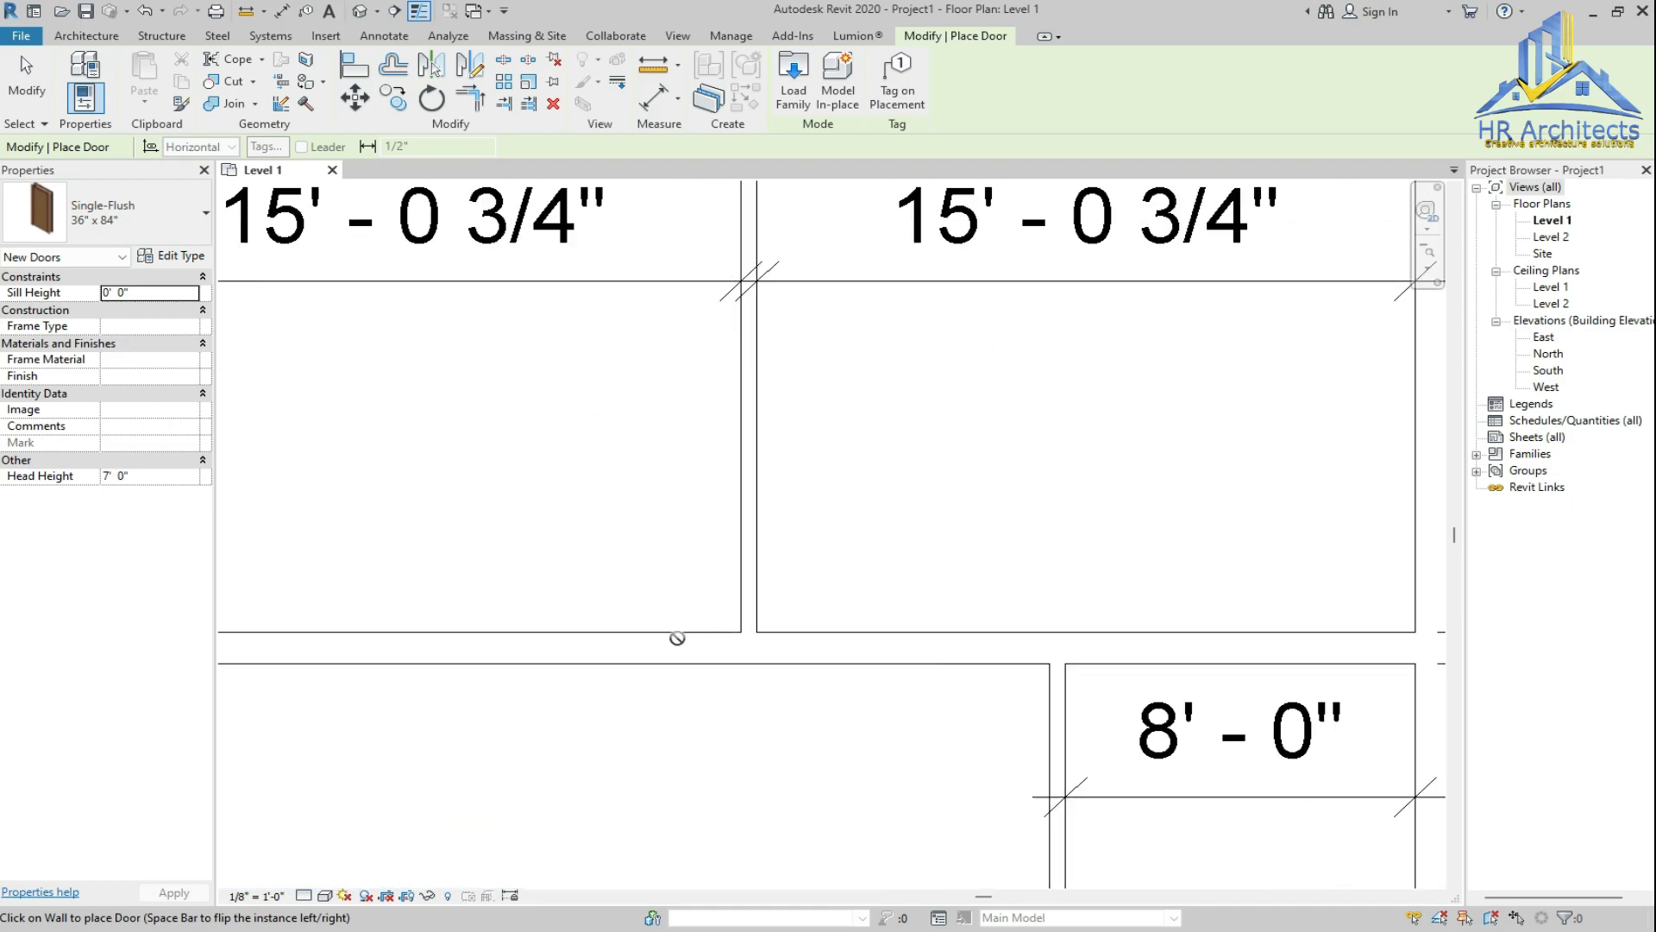
pyautogui.click(667, 637)
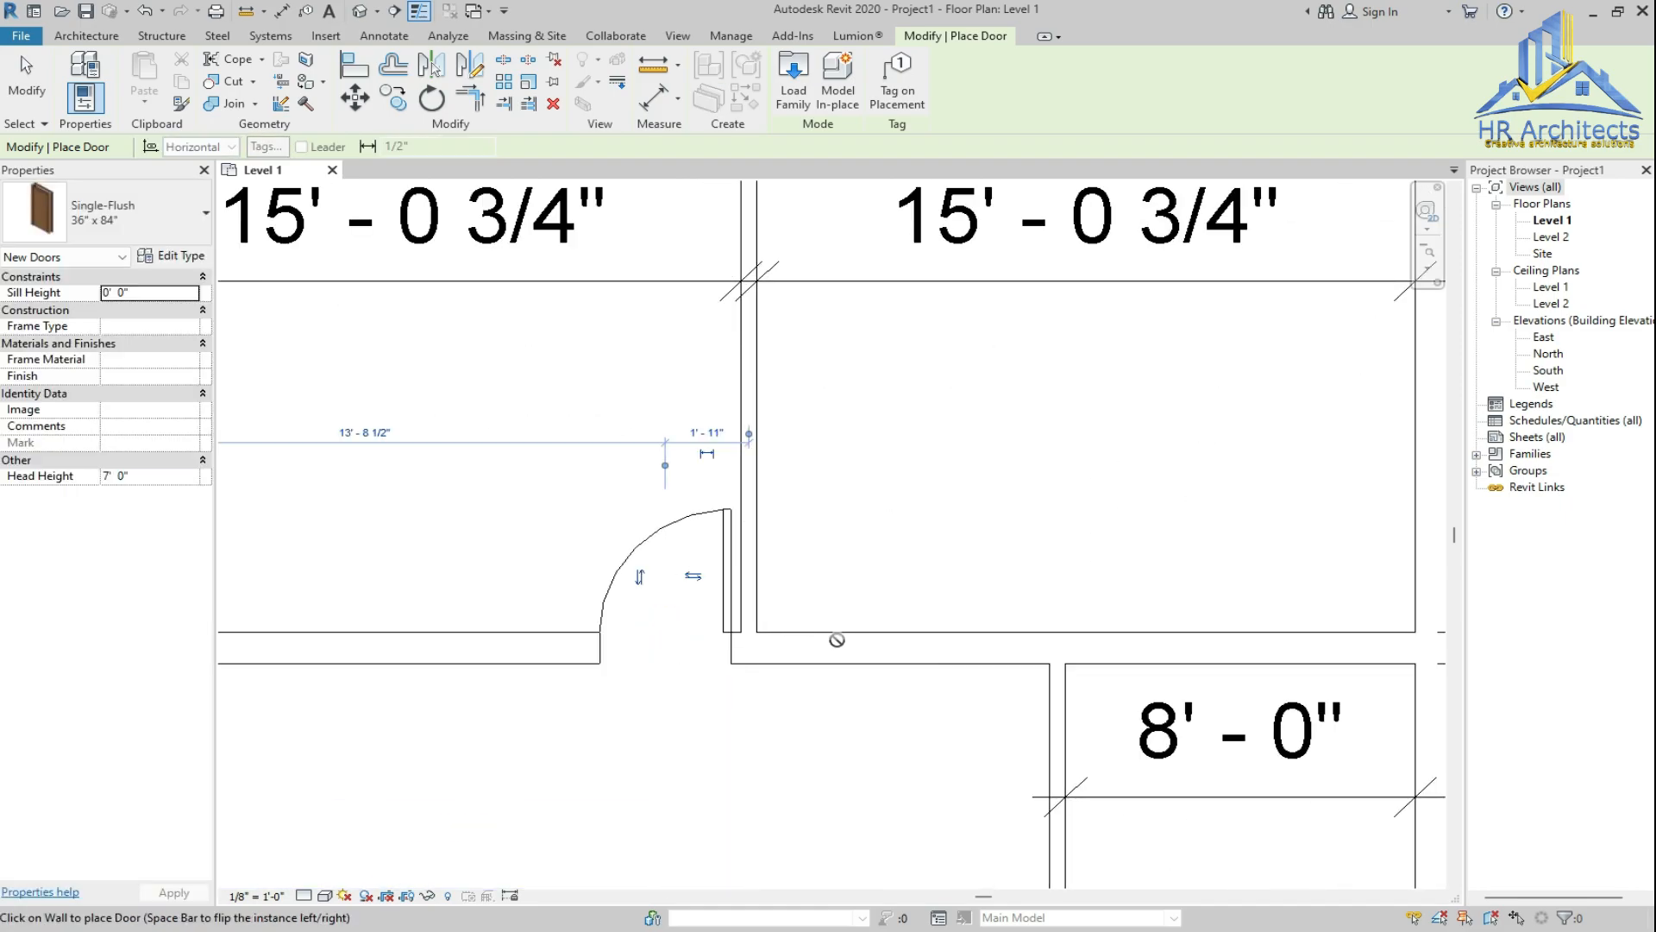
pyautogui.press('space')
pyautogui.click(832, 632)
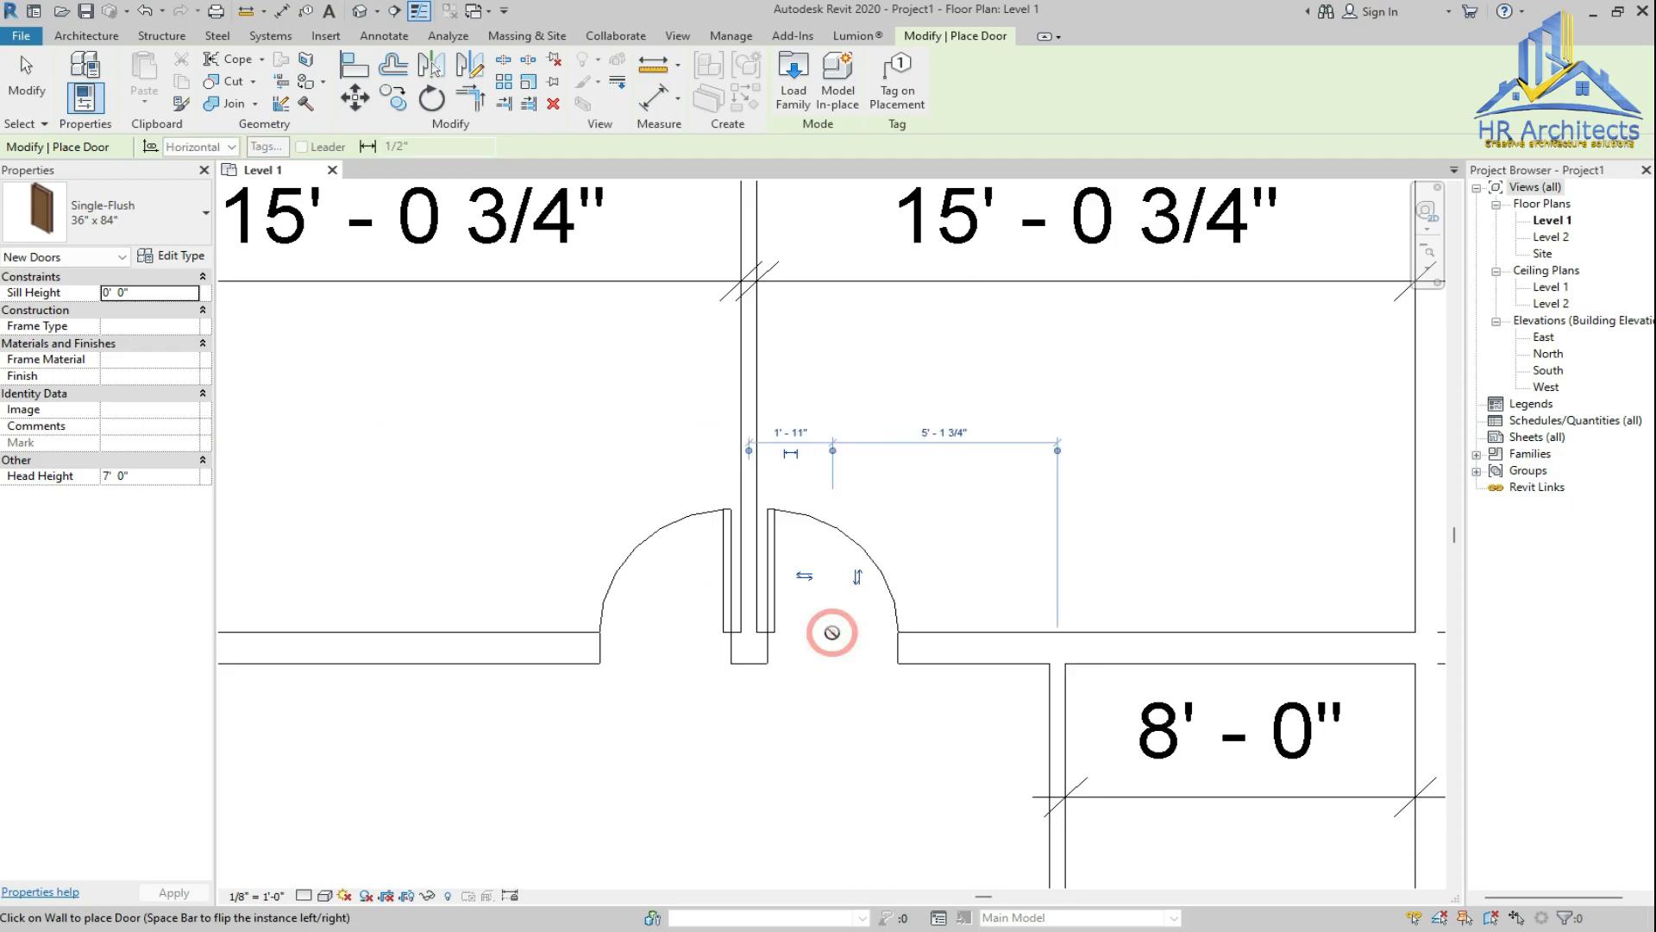
# Place a 36" x 84" door at the upper end of the 10' deep small room's left wall, swinging into that room
pyautogui.scroll(-5, 832, 638)
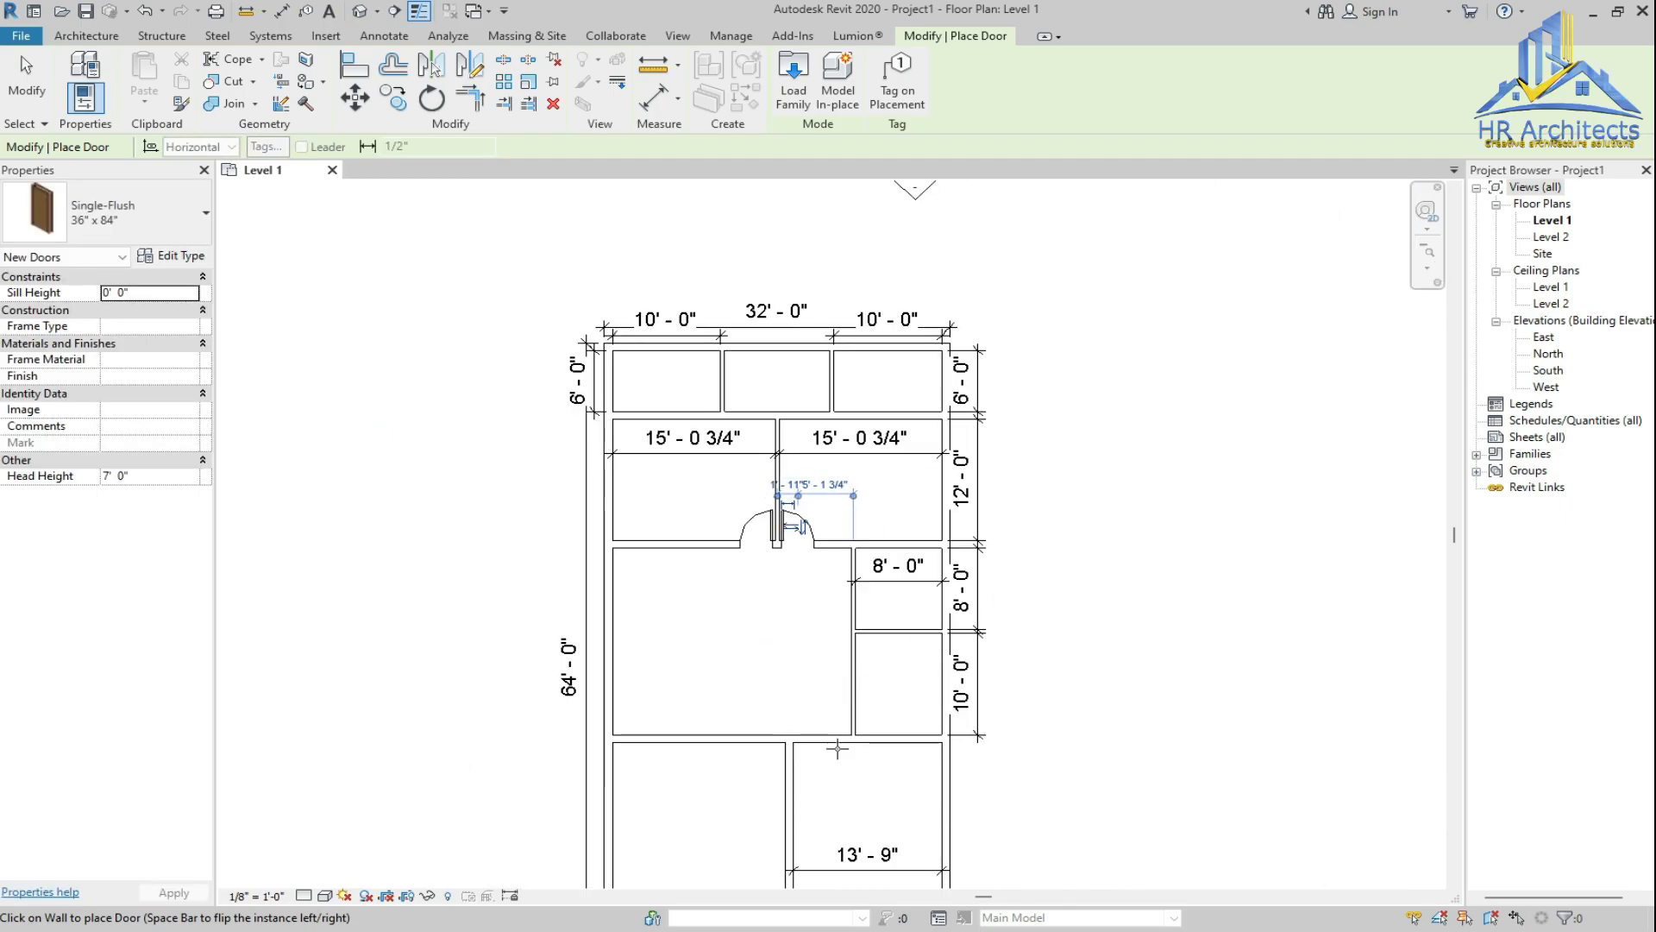
pyautogui.scroll(5, 874, 678)
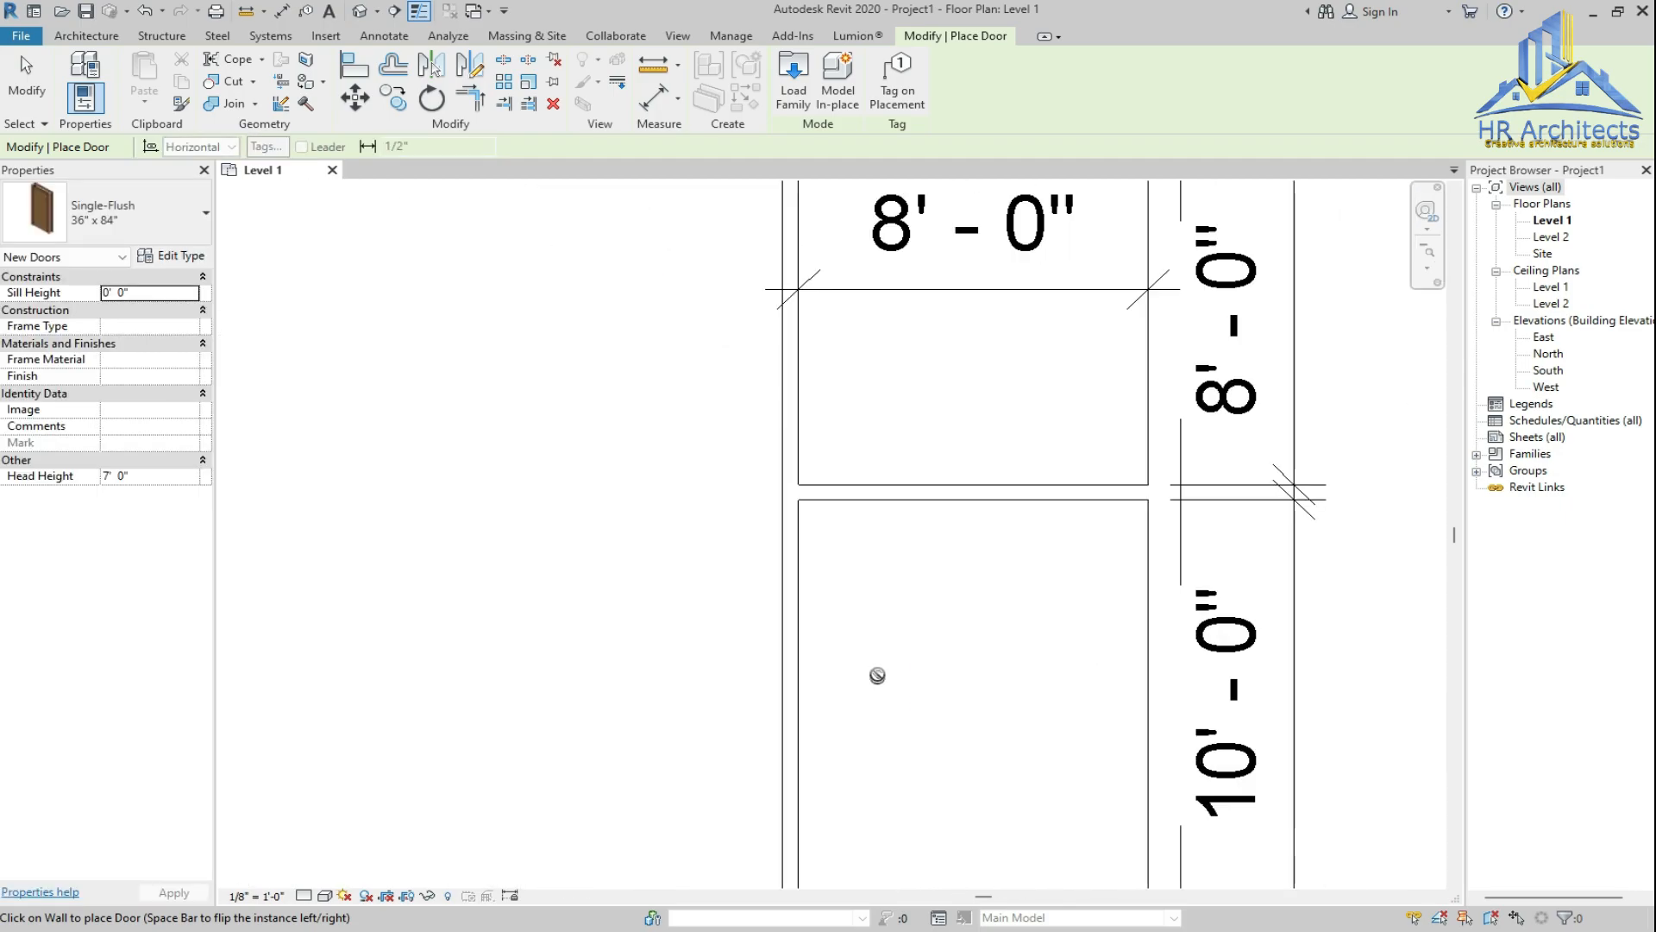
pyautogui.click(791, 573)
# Place two inward-swinging 36" x 84" doors in the lower left room: at its right wall's upper end and its upper wall's left end
pyautogui.scroll(-5, 792, 604)
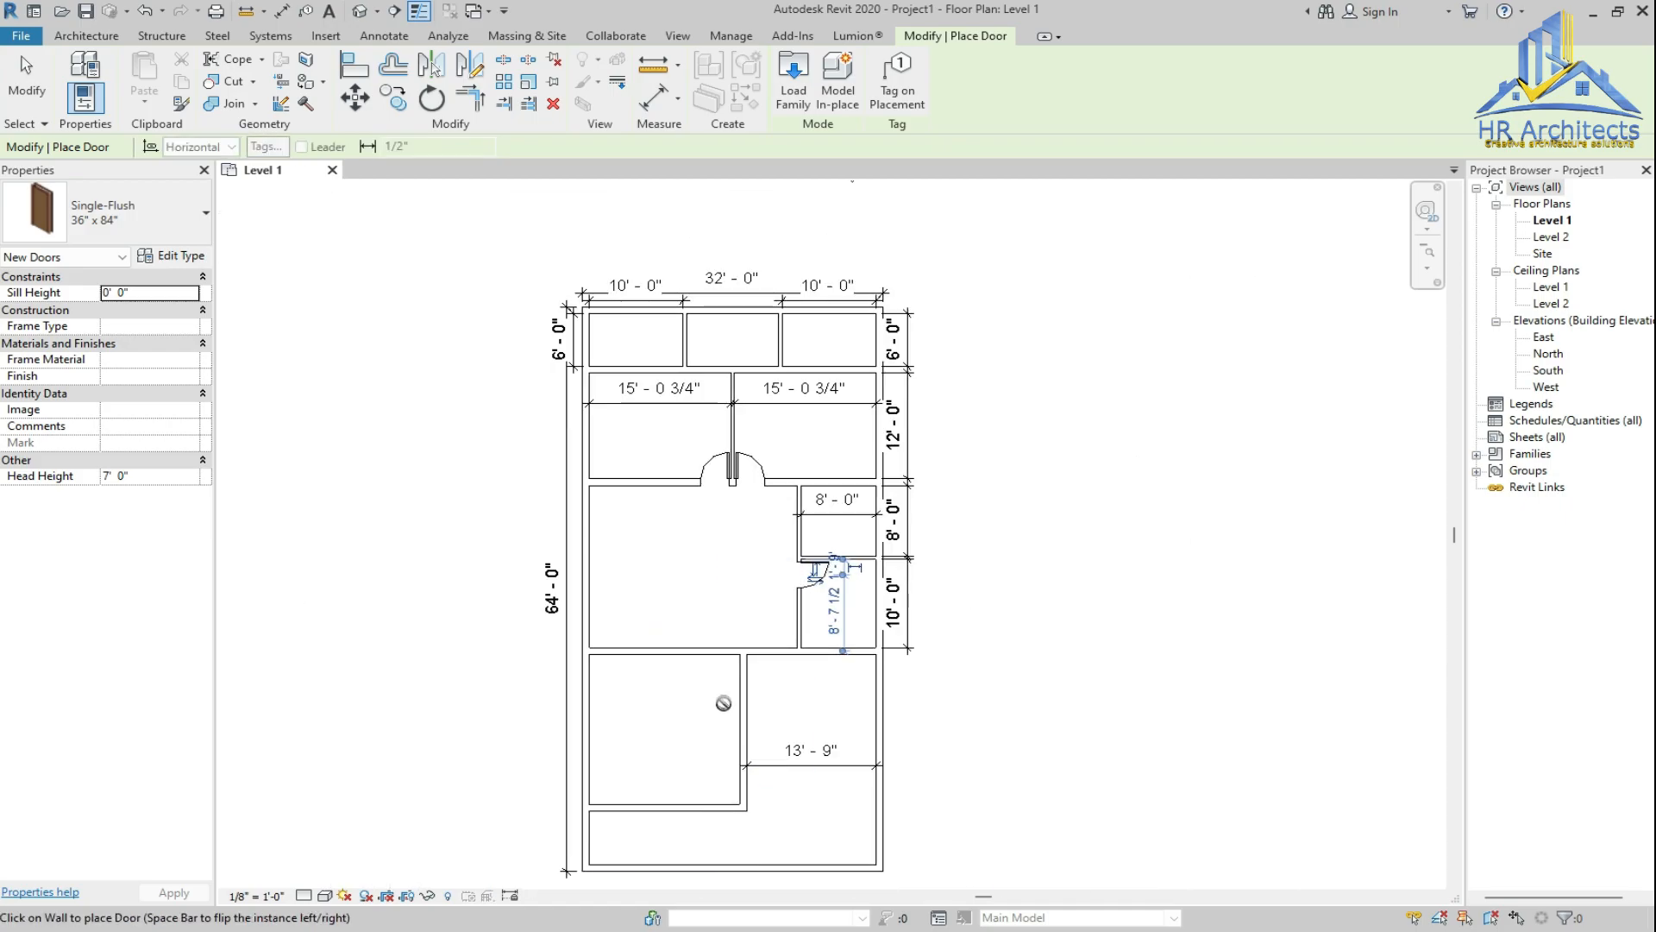
pyautogui.scroll(5, 736, 674)
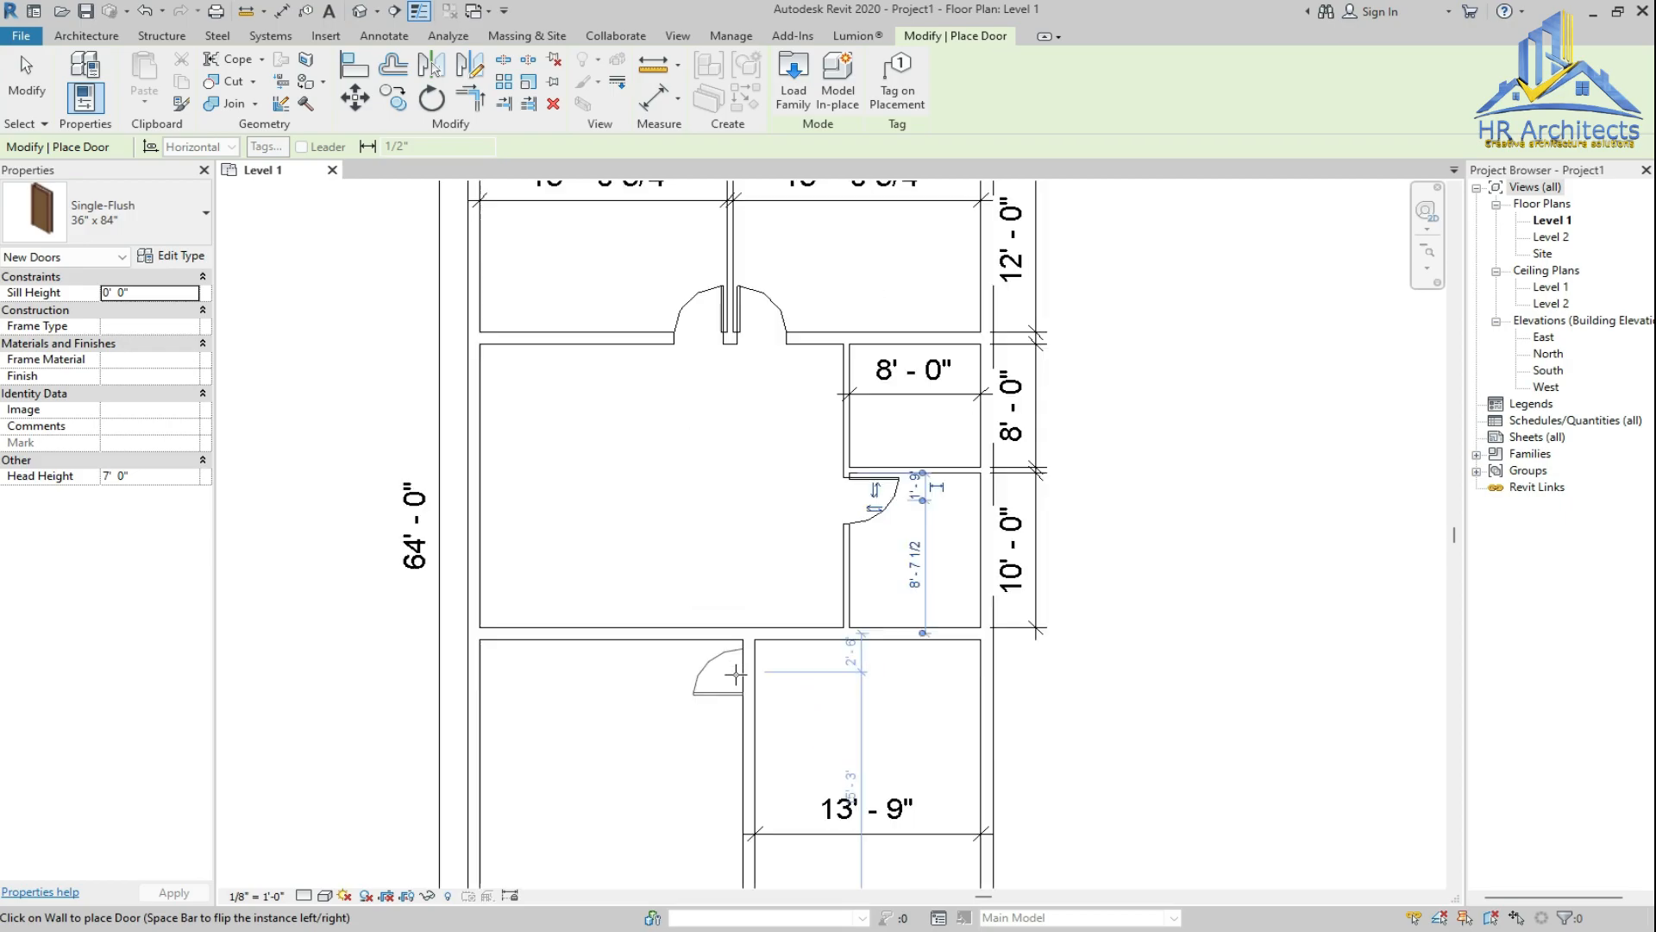
pyautogui.press('space')
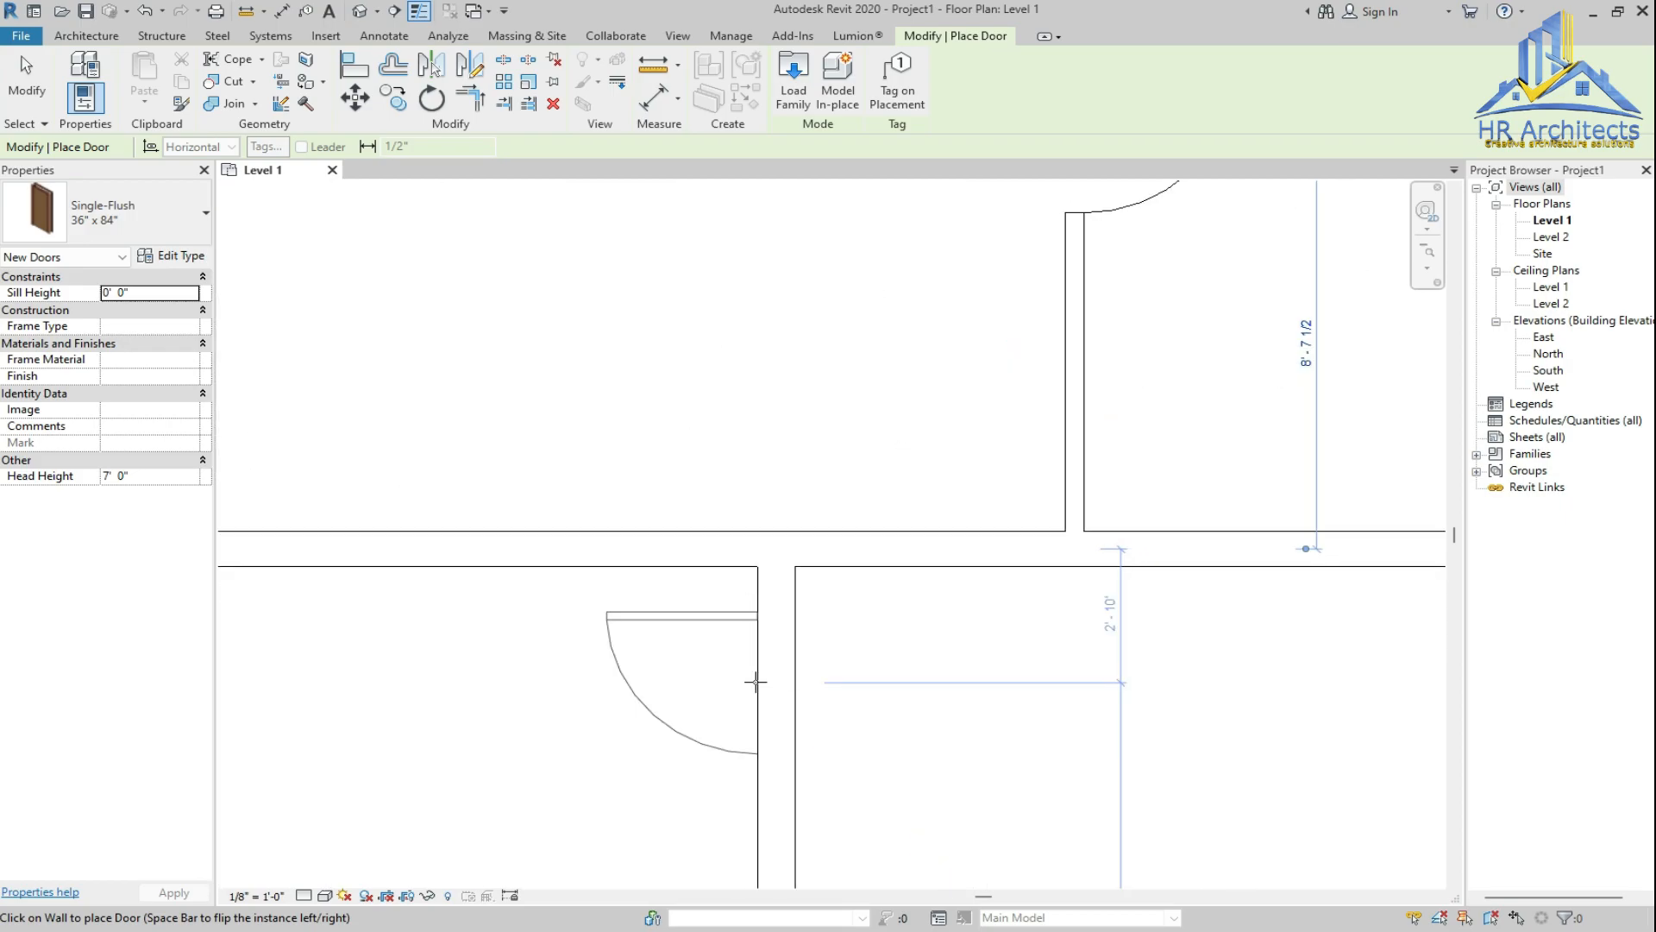
pyautogui.scroll(-5, 759, 653)
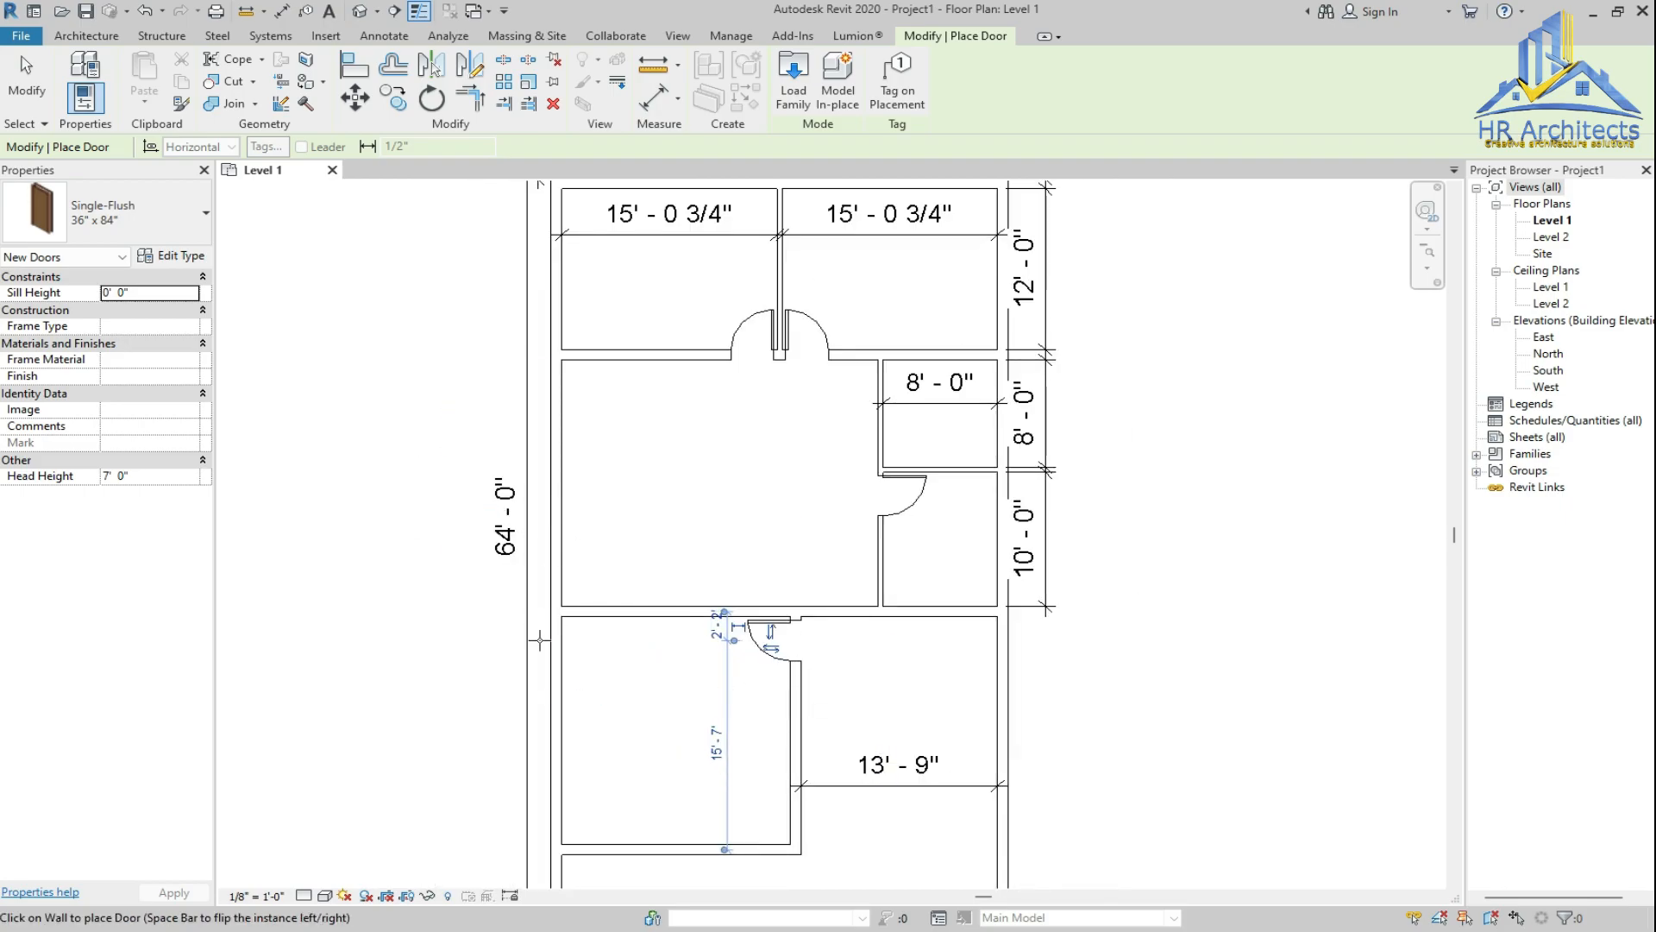
pyautogui.scroll(4, 630, 627)
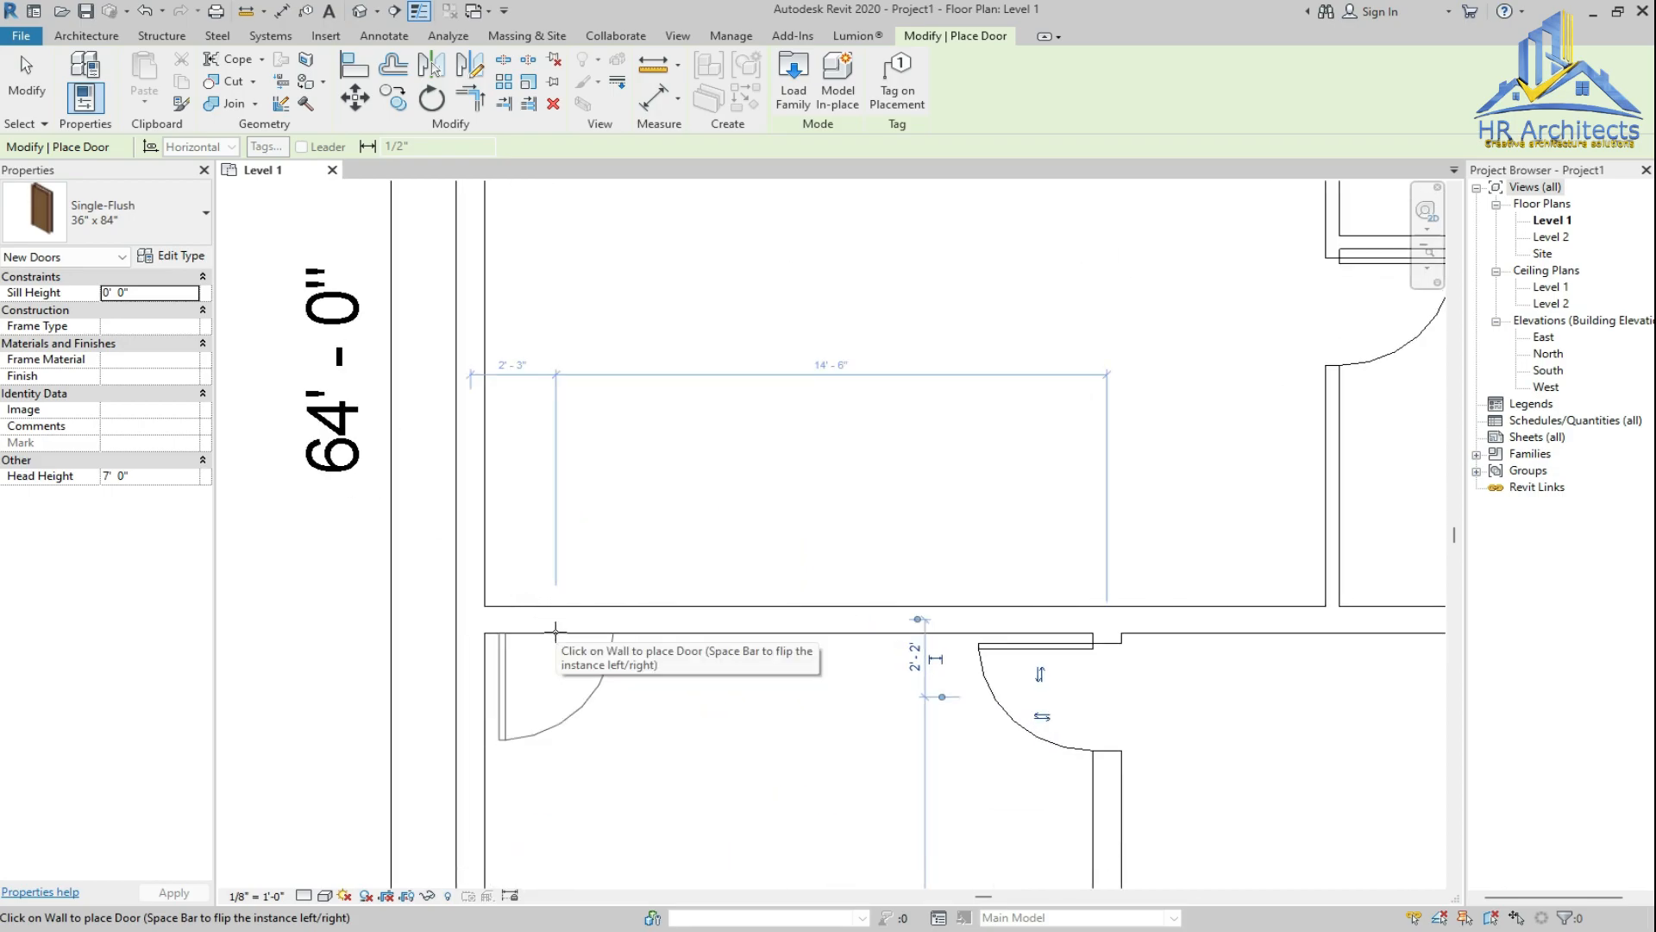
pyautogui.scroll(-3, 556, 633)
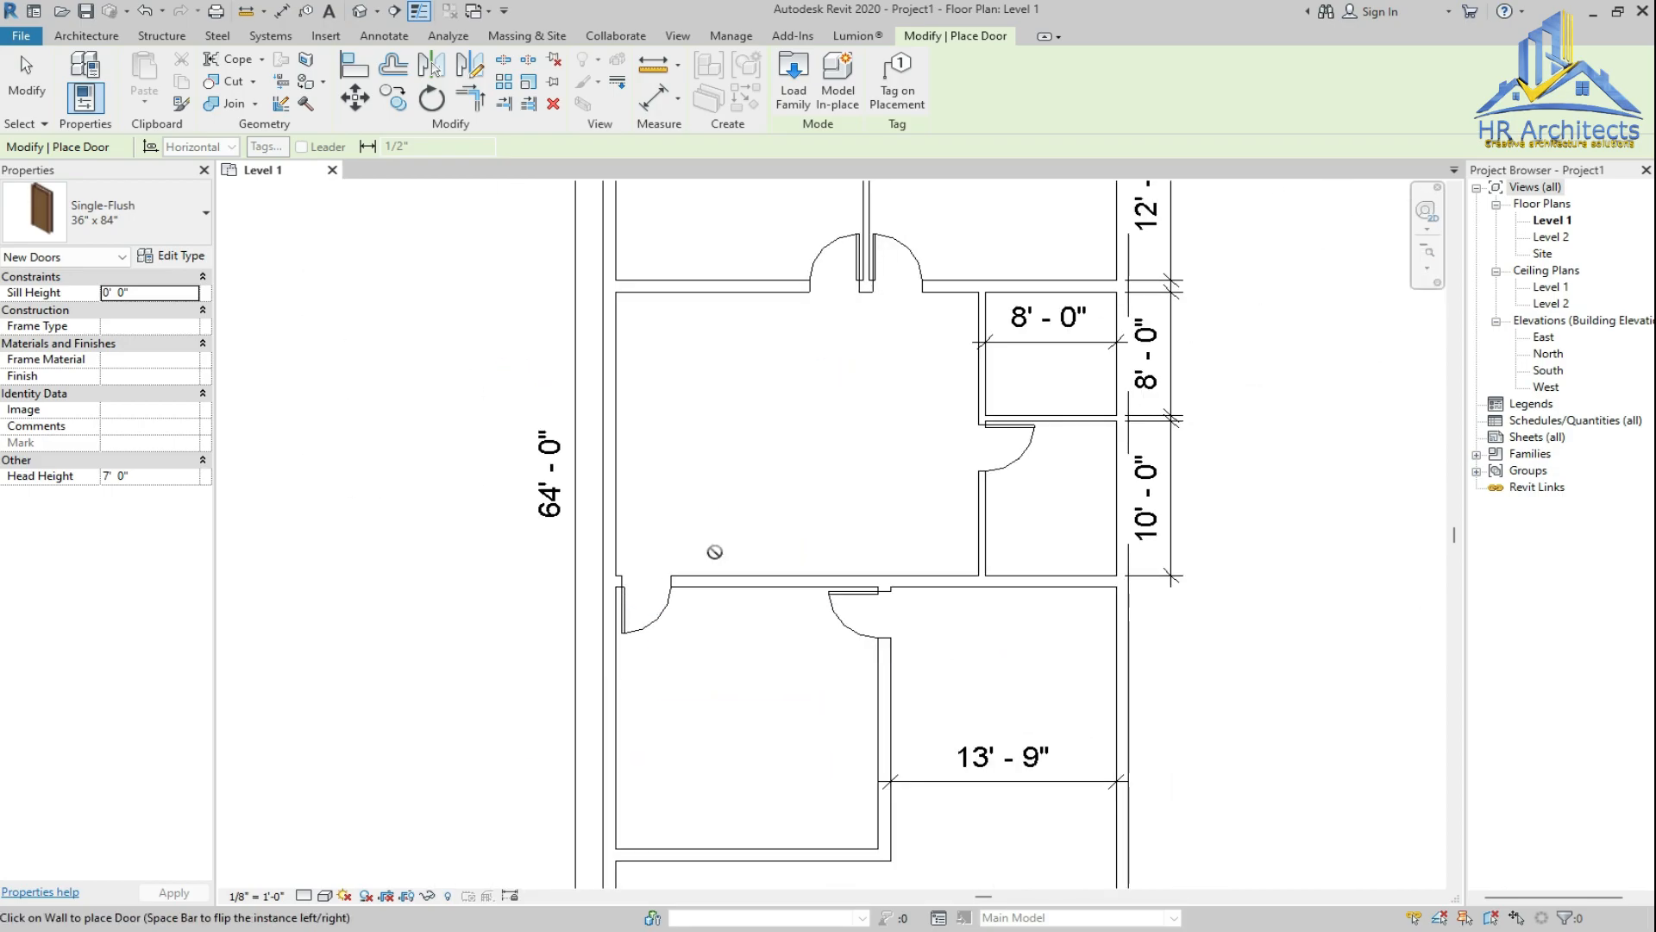
pyautogui.press('Escape')
# Place a 30" x 80" Single-Flush door at the upper end of the 8' x 8' small room's left wall, swinging into that room
pyautogui.scroll(-1, 689, 772)
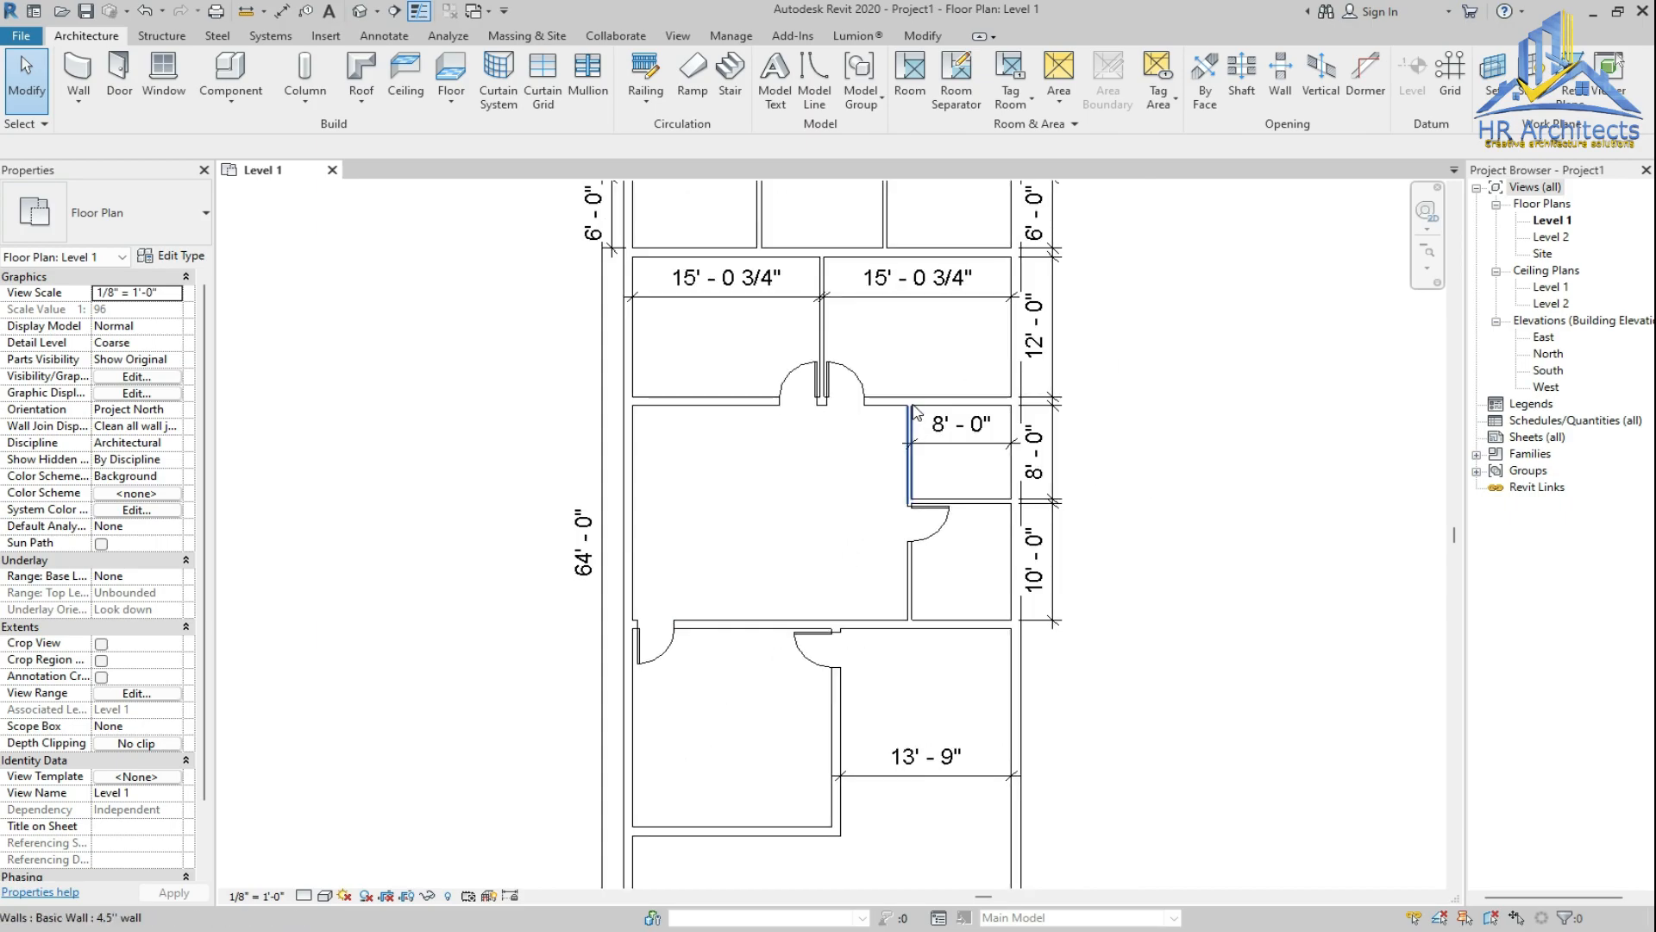
pyautogui.scroll(2, 933, 426)
pyautogui.scroll(-3, 725, 706)
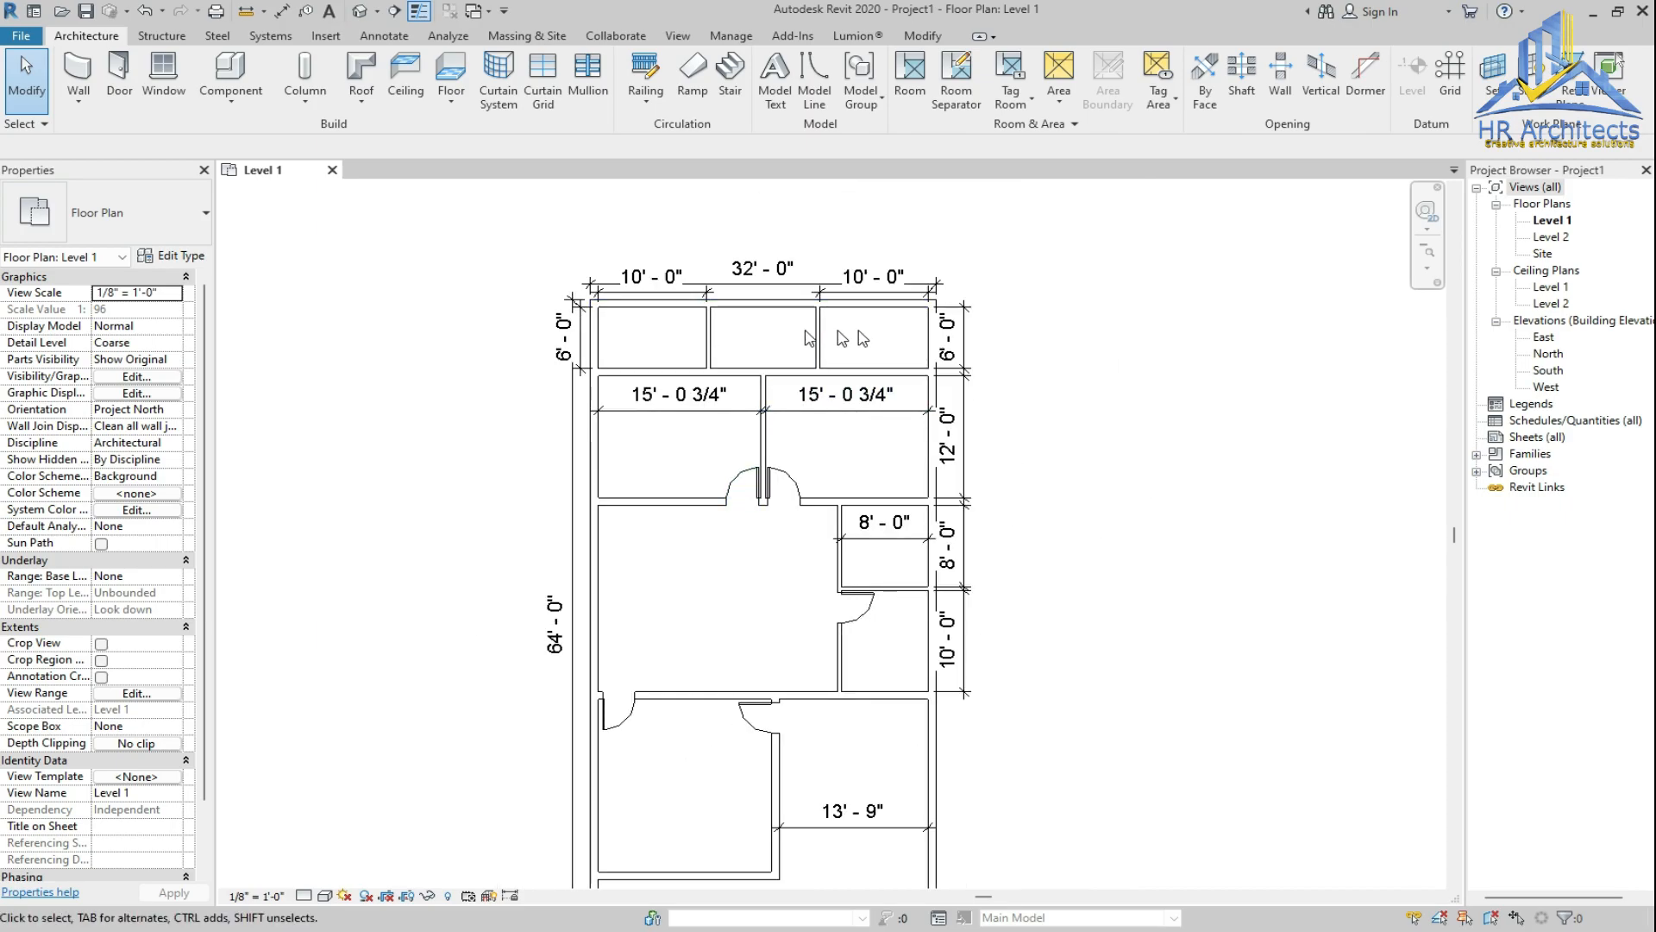
pyautogui.scroll(4, 865, 555)
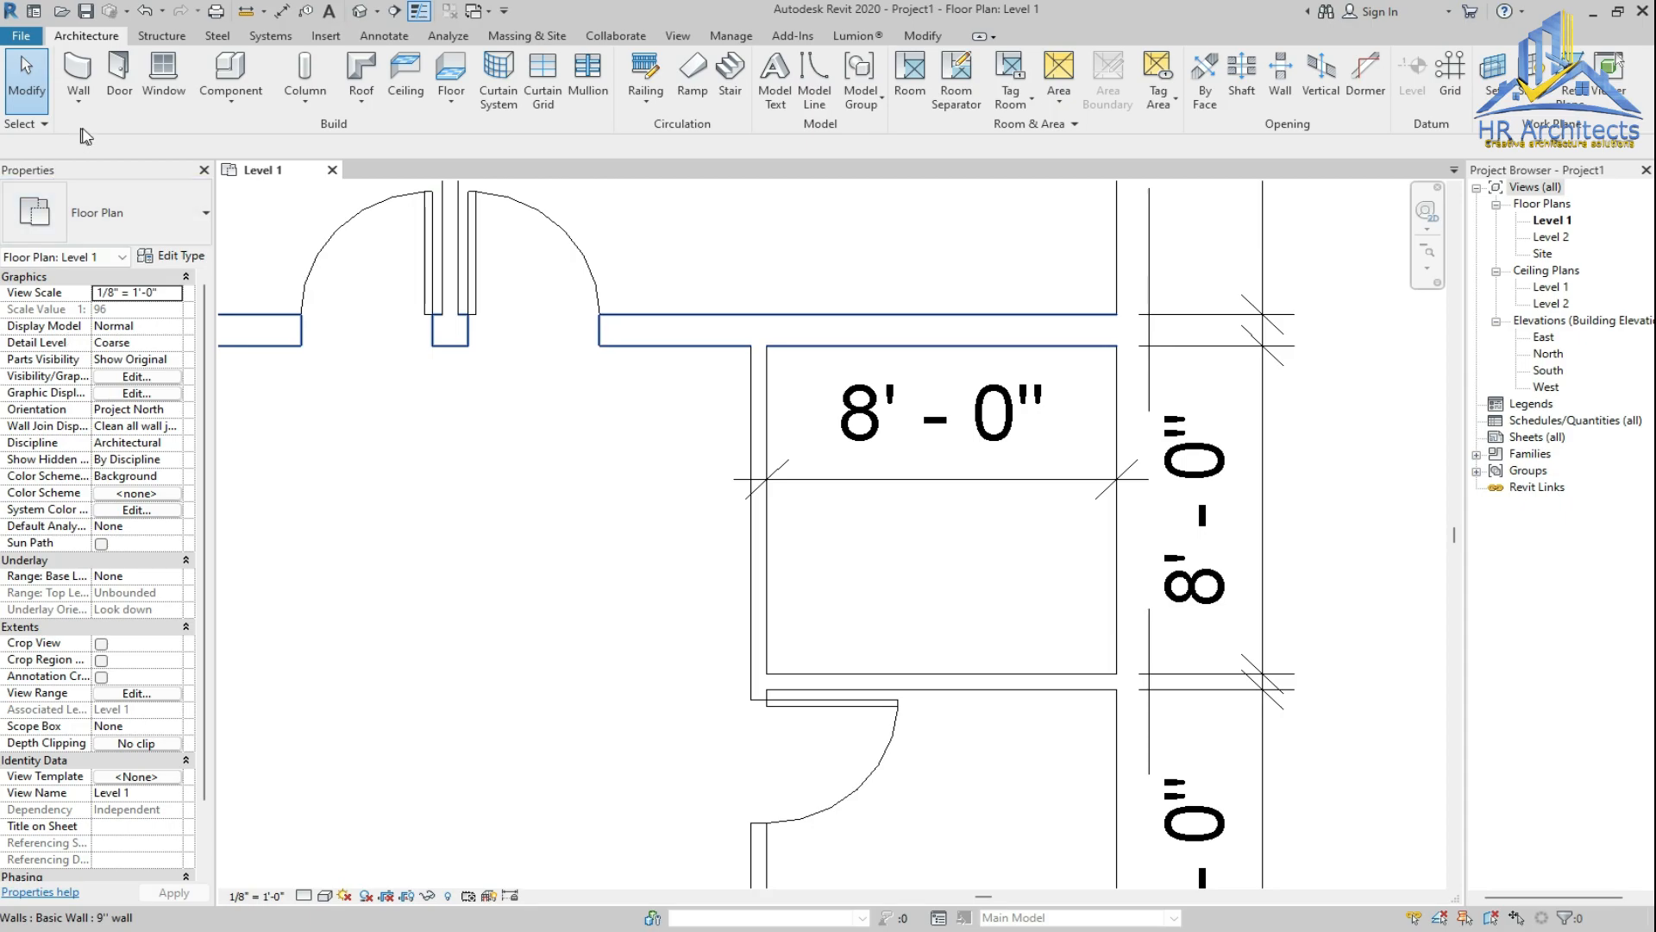
pyautogui.click(119, 76)
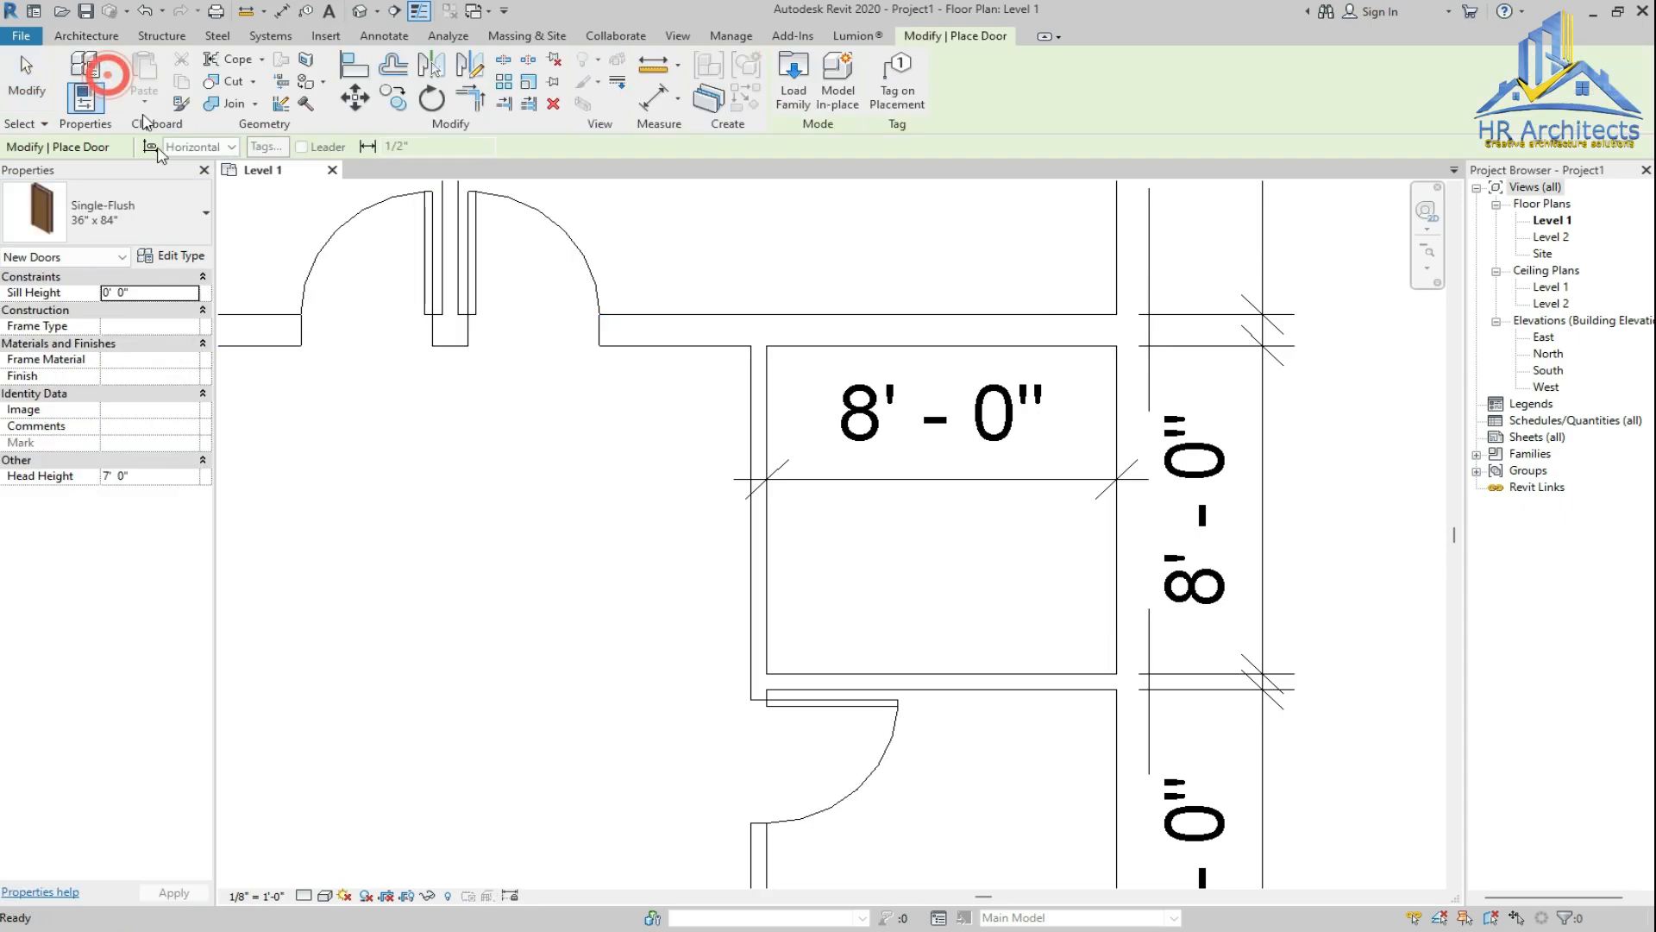
pyautogui.click(172, 214)
pyautogui.click(110, 317)
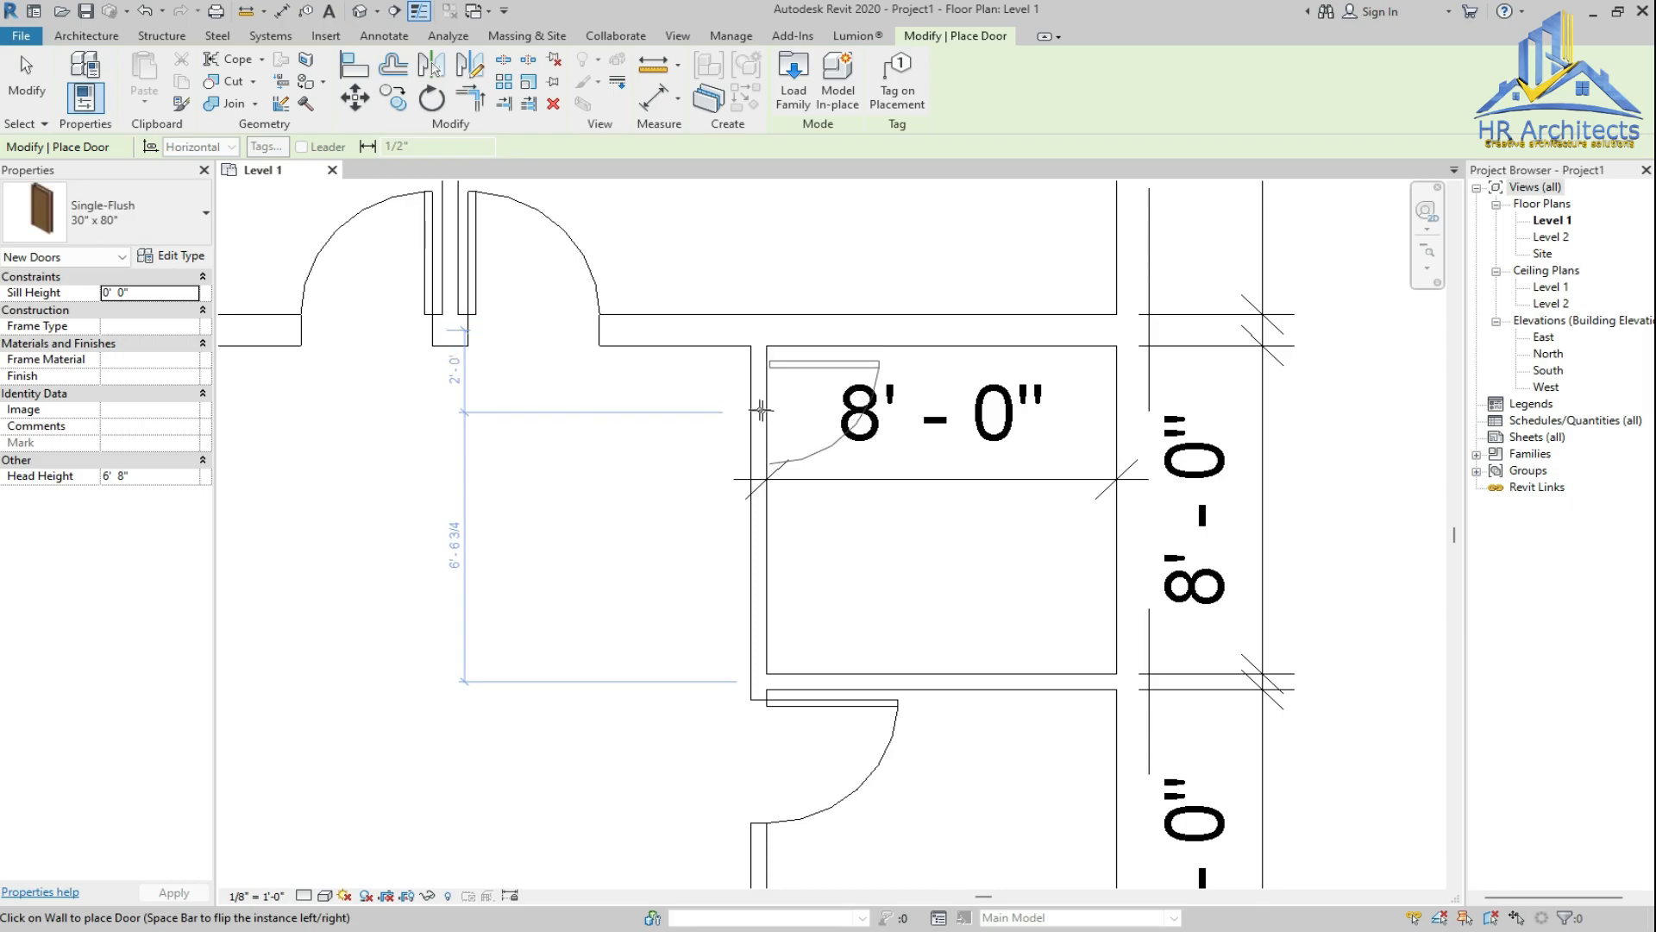
pyautogui.scroll(-3, 815, 632)
# Place 30" x 80" doors at the outer ends of the two 10' x 6' corner rooms' lower walls, swinging into the rooms
pyautogui.scroll(-2, 820, 653)
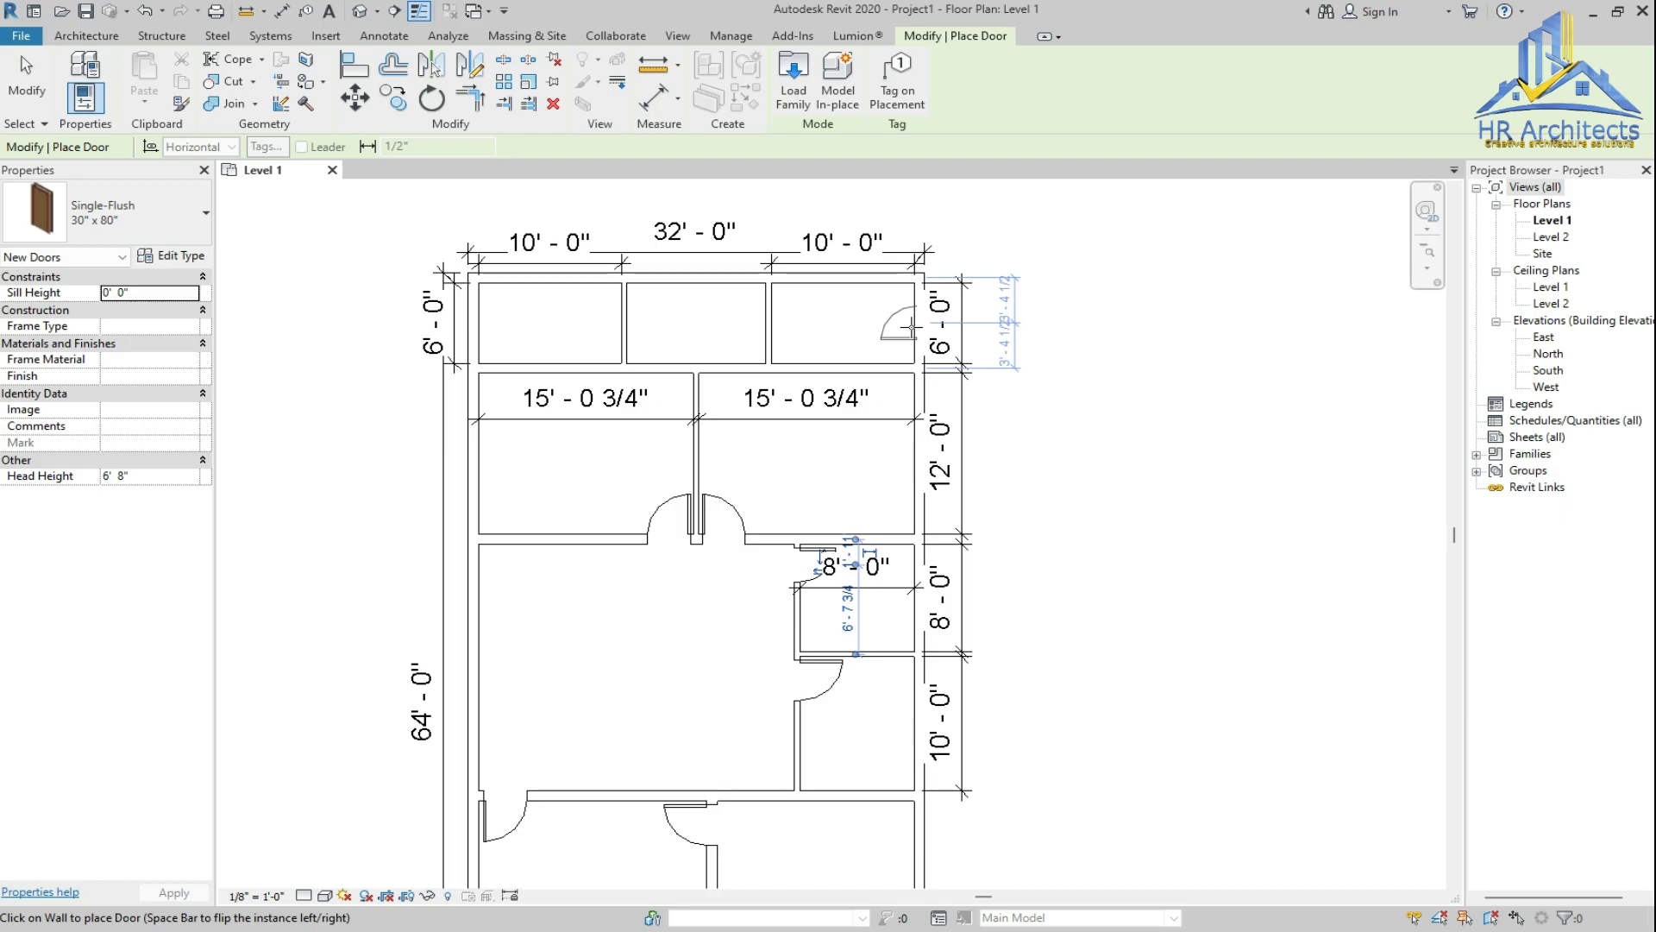
pyautogui.scroll(3, 901, 336)
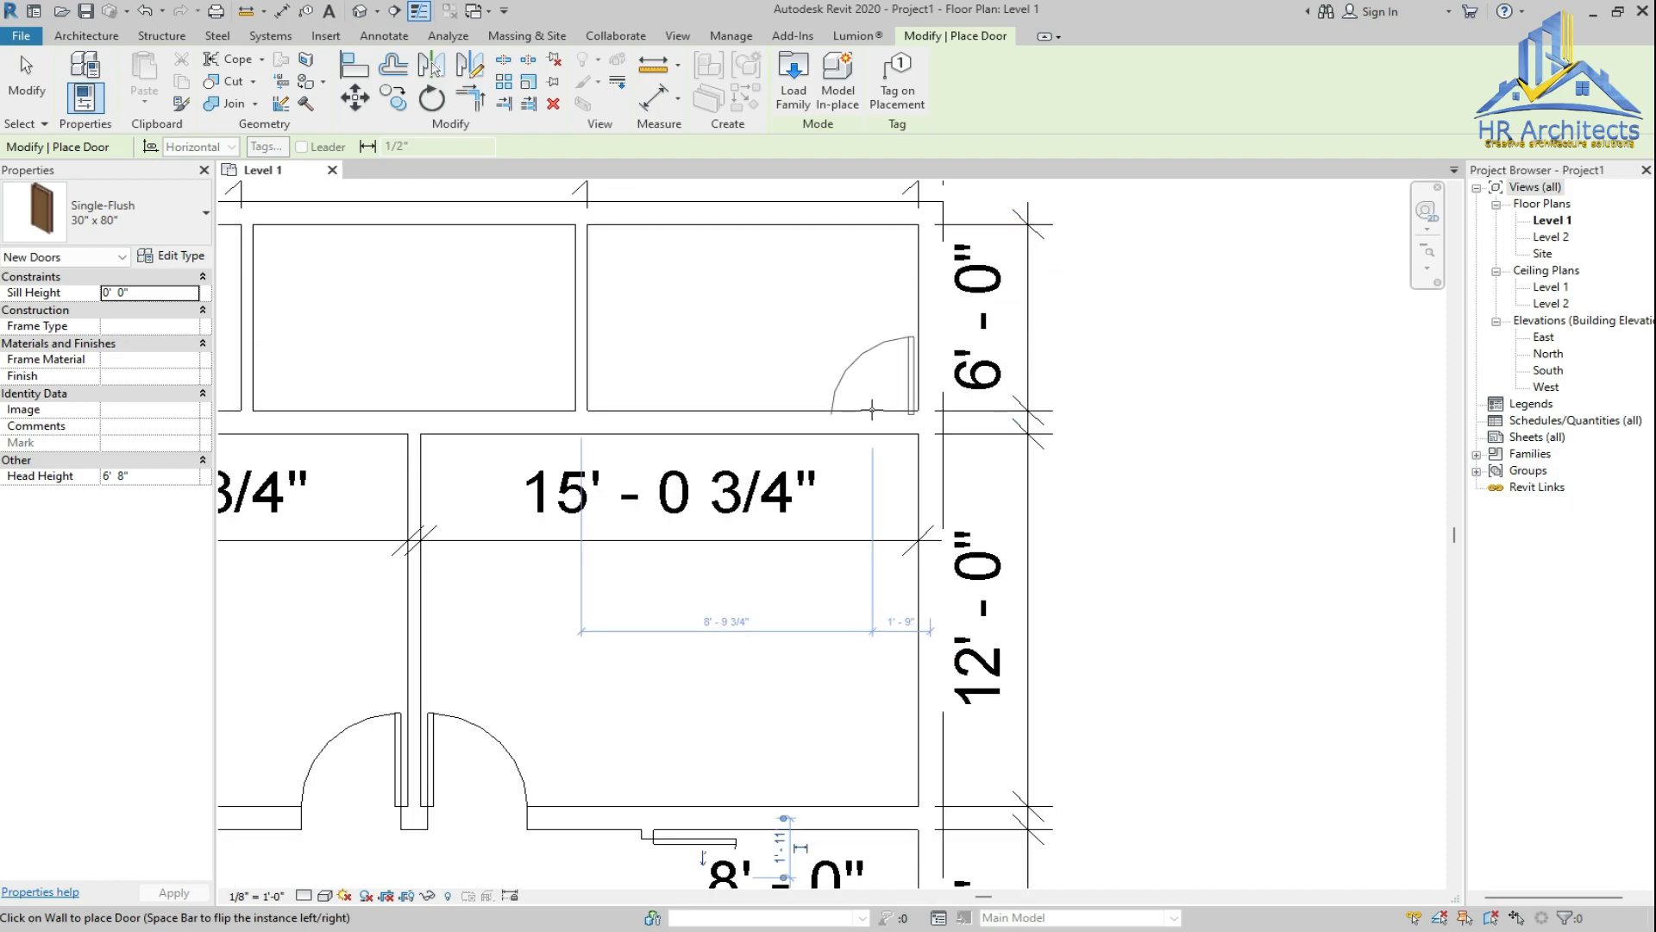
pyautogui.click(866, 406)
pyautogui.scroll(-3, 910, 487)
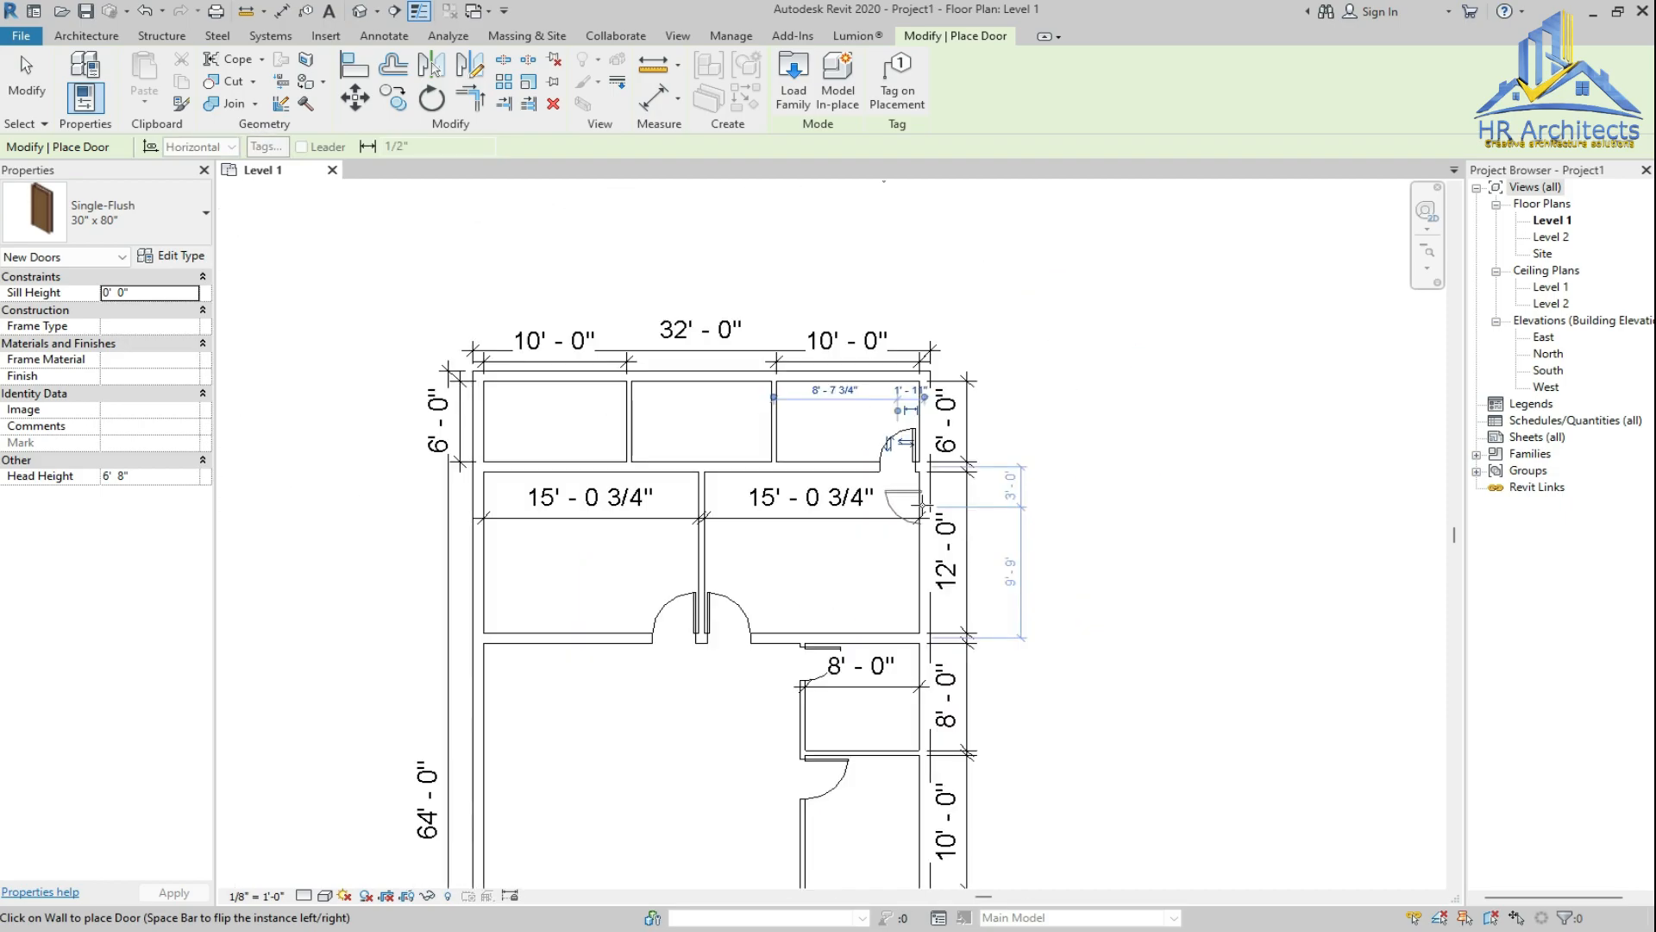
pyautogui.press('space')
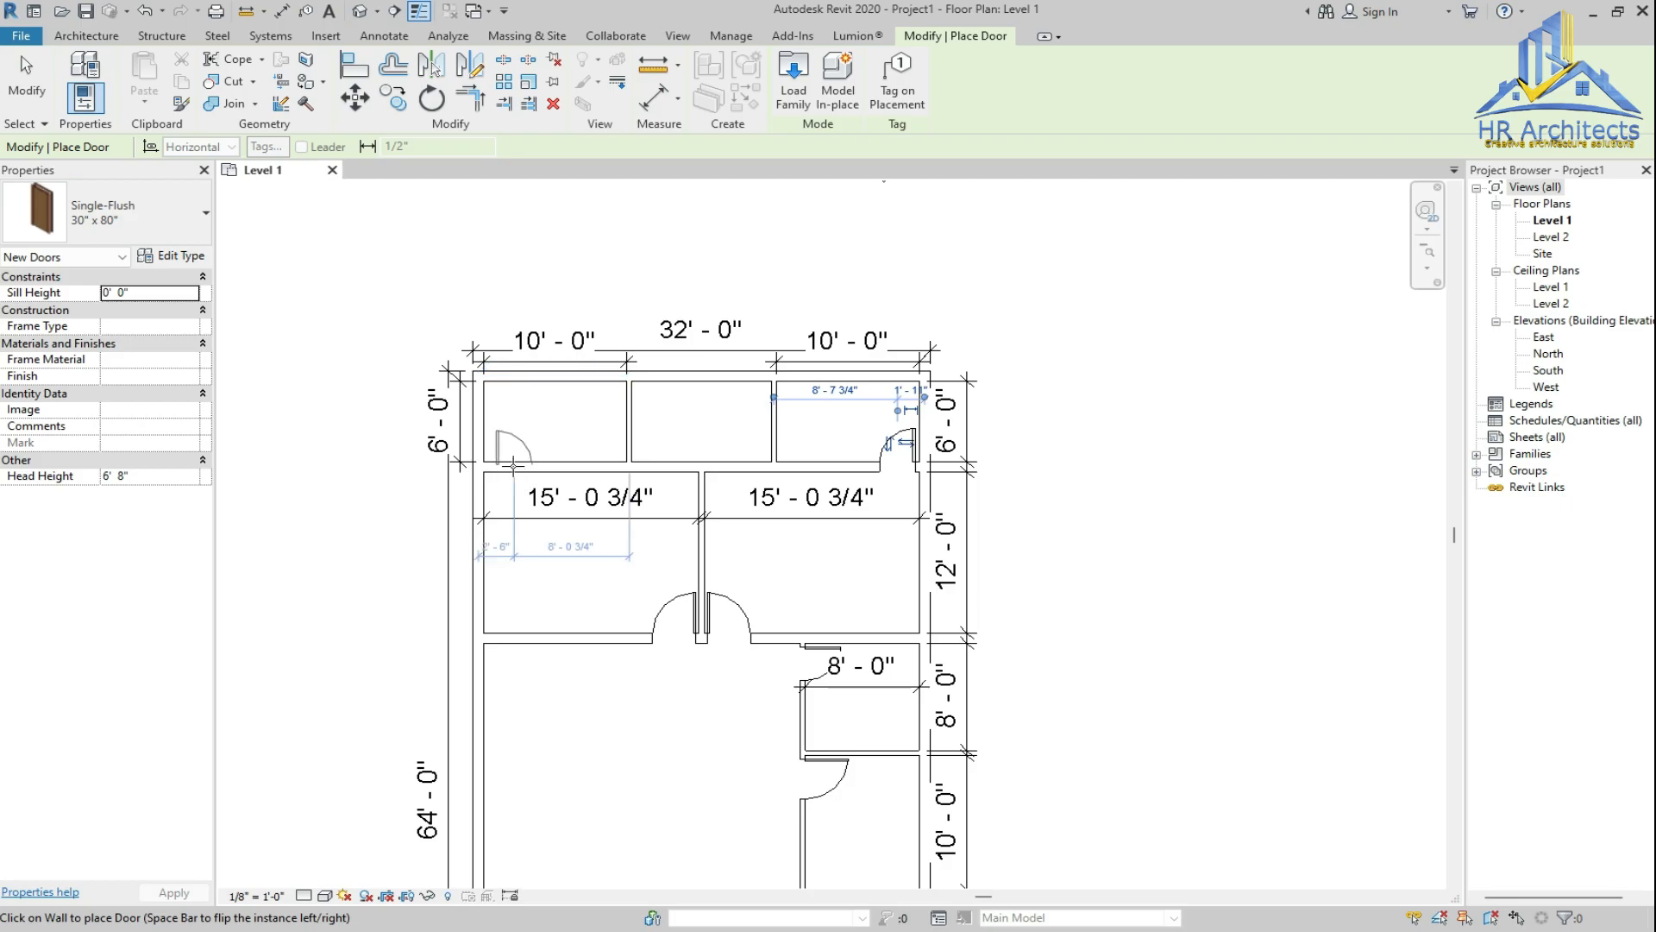
pyautogui.click(504, 463)
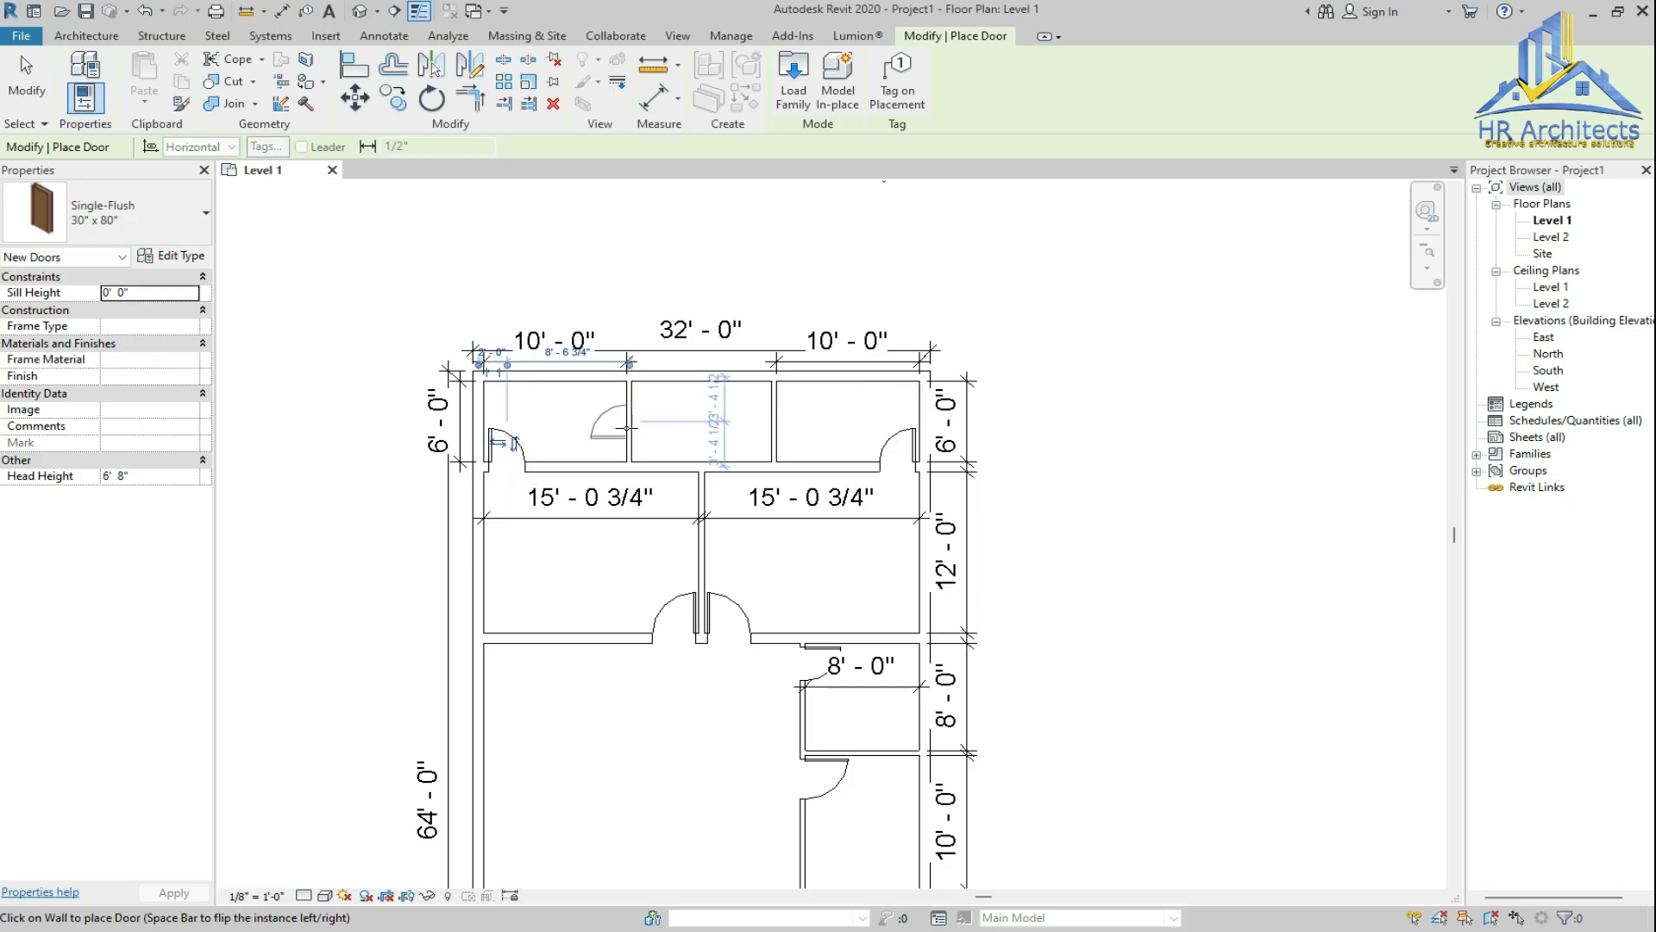
# End door placement without adding another door
pyautogui.press('Escape')
pyautogui.press('Escape')
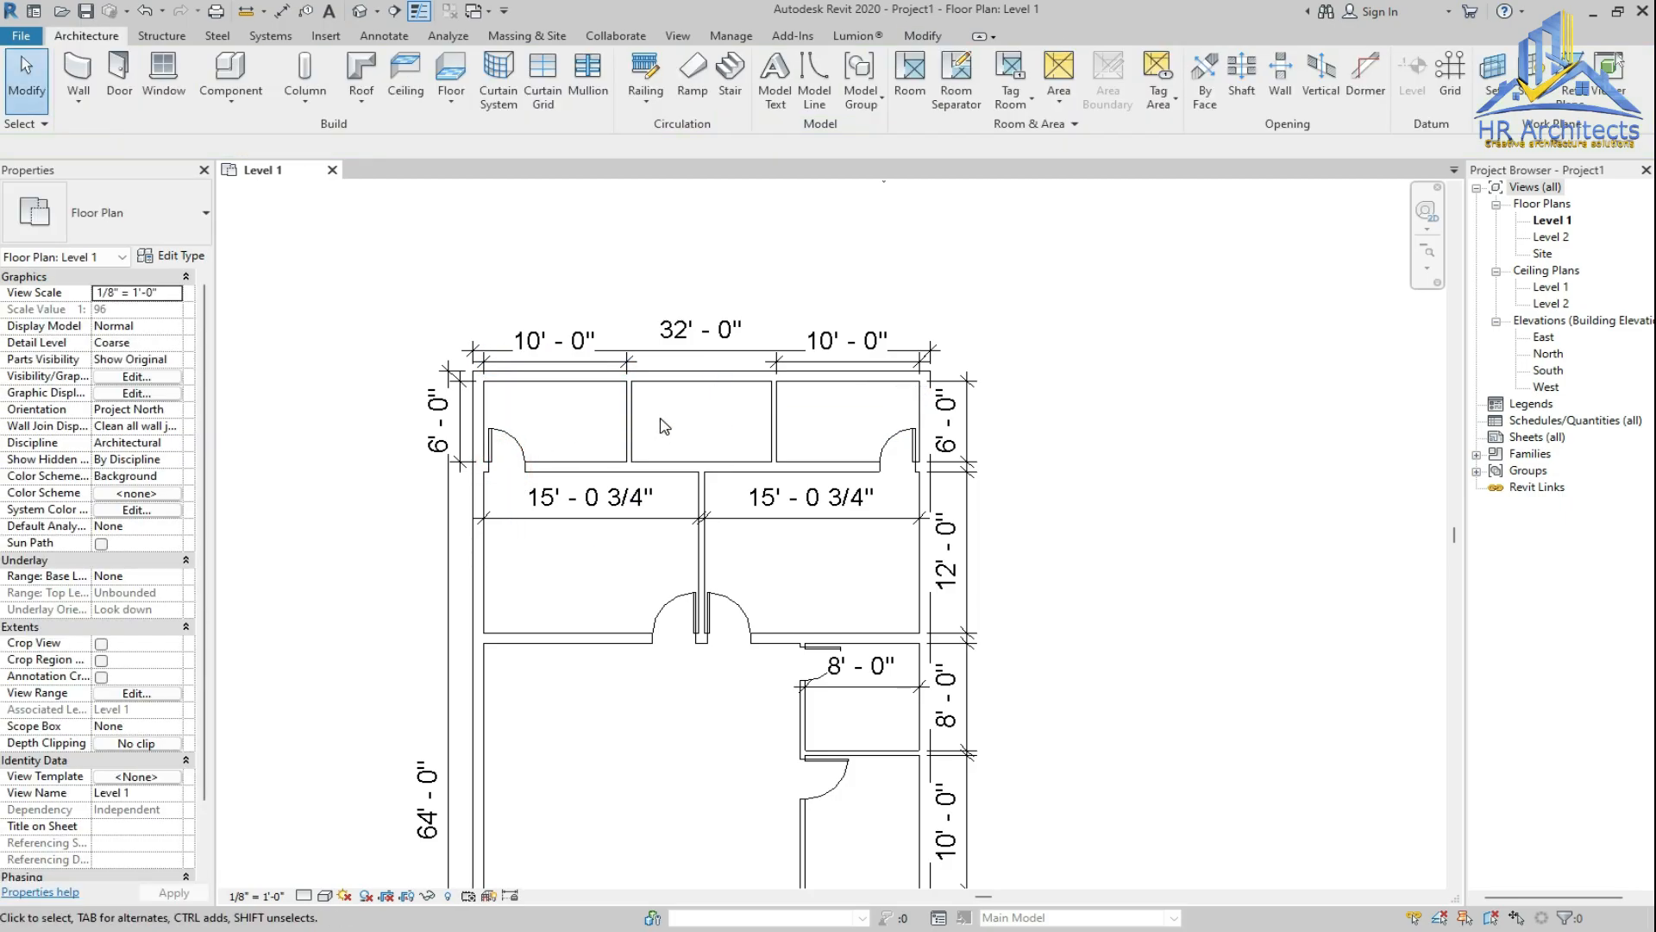
pyautogui.scroll(-2, 658, 419)
pyautogui.scroll(2, 700, 681)
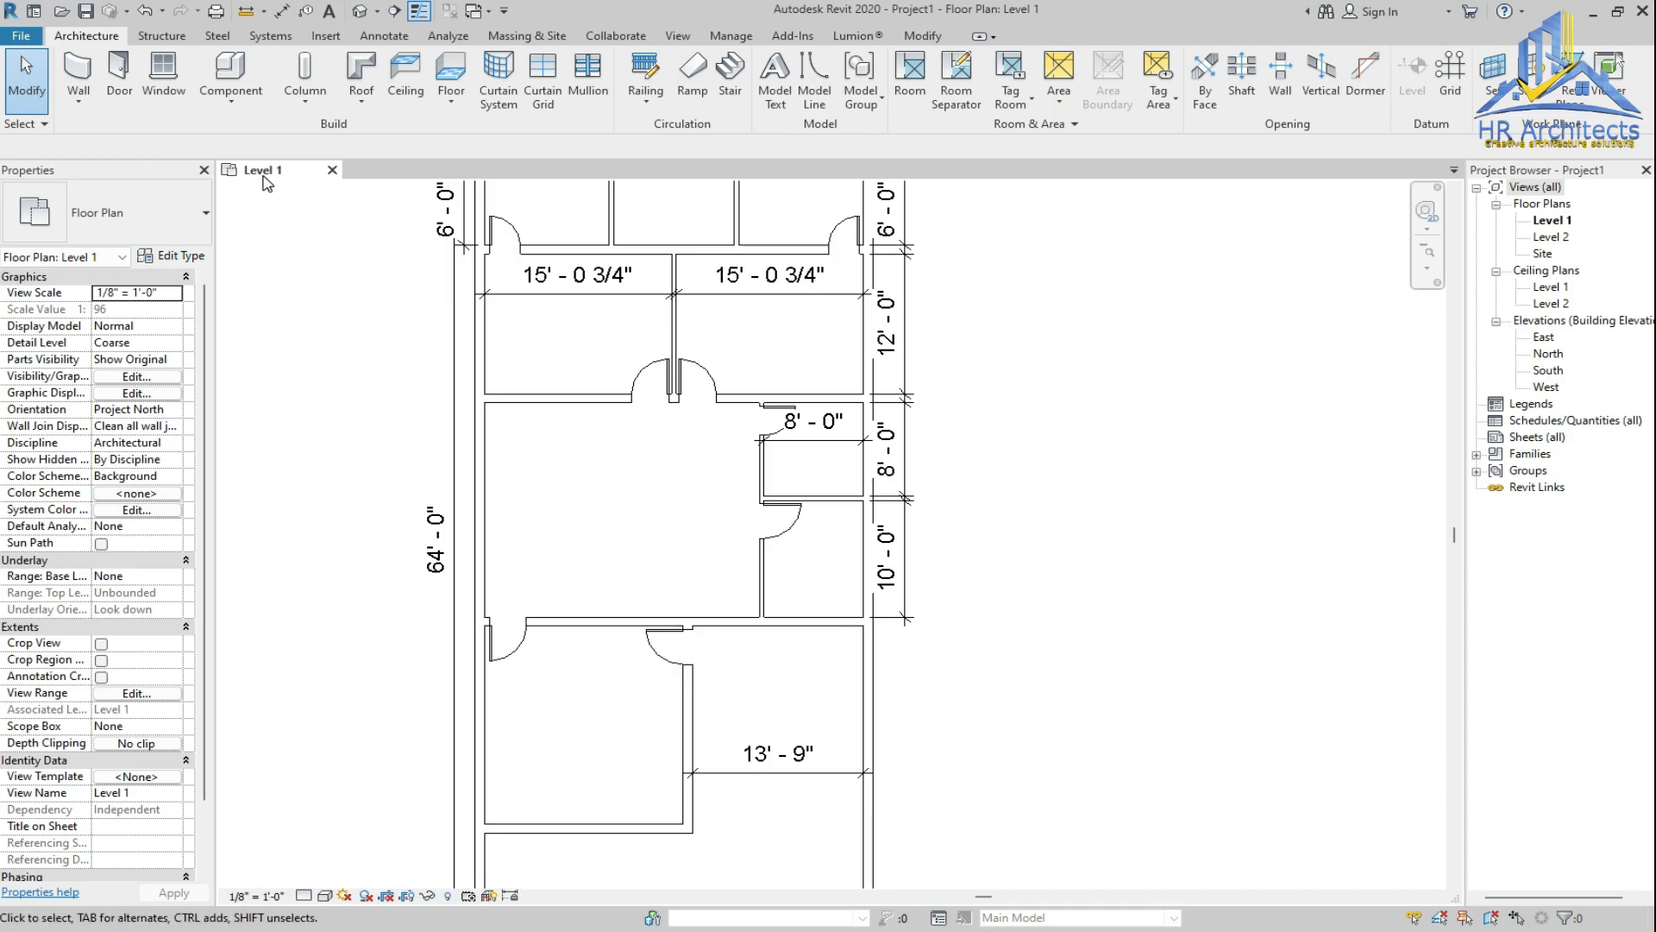
# Place one Fixed 16" x 24" window about midway along each of the two partitions flanking the middle room at the plan's upper end
pyautogui.click(176, 88)
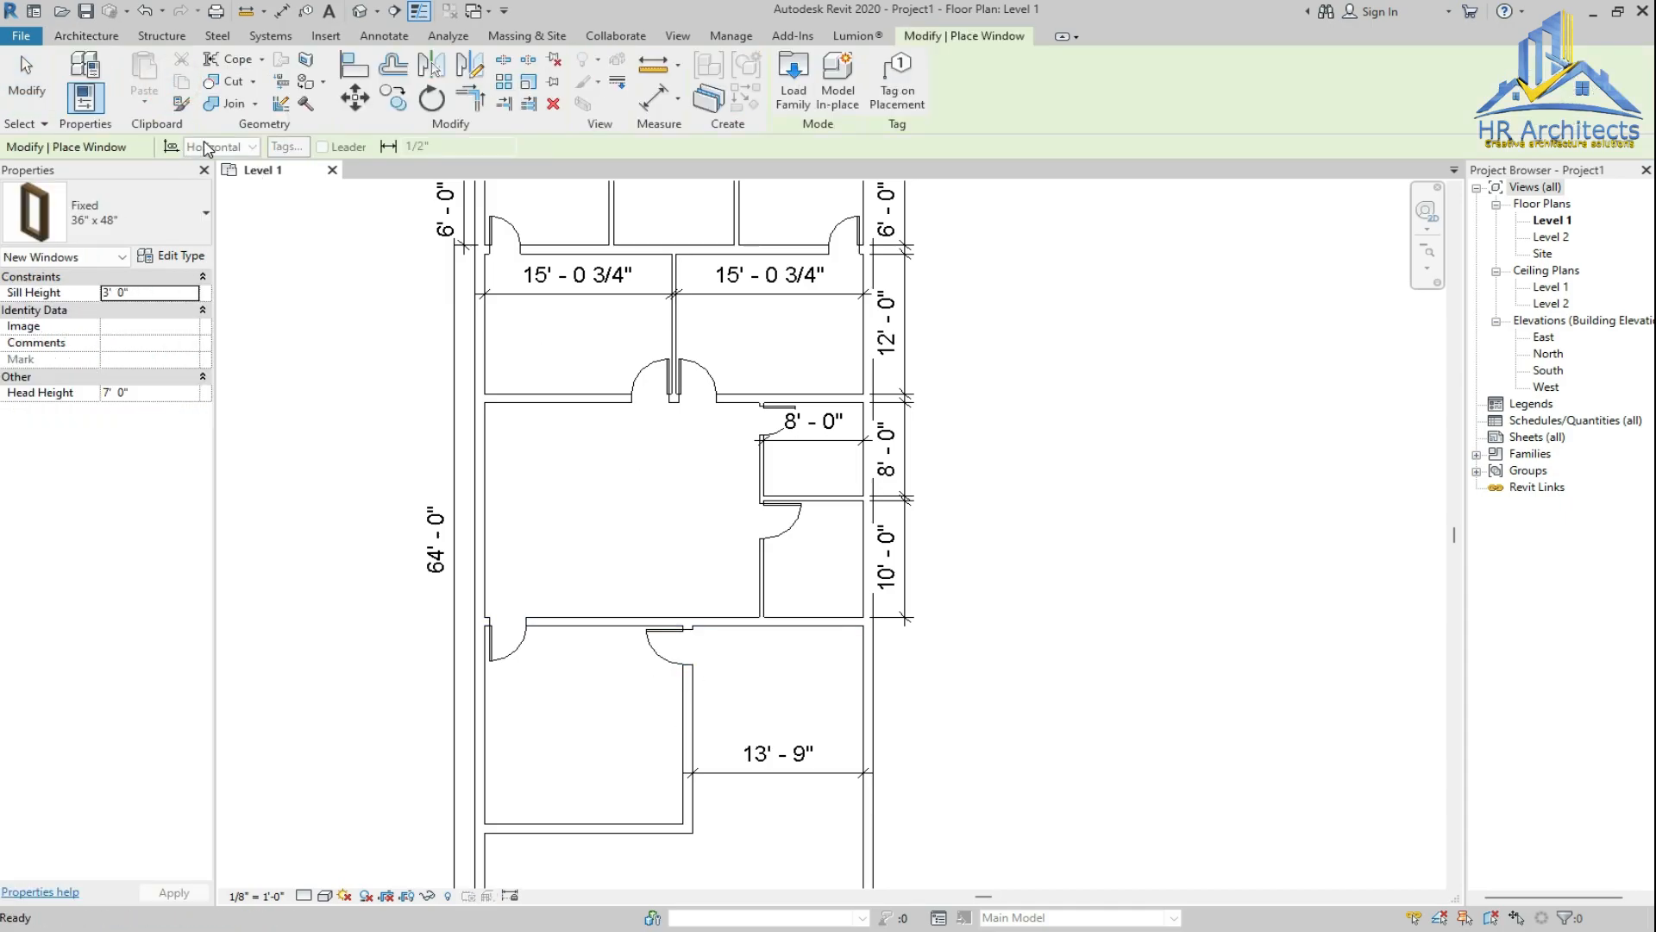
pyautogui.click(205, 214)
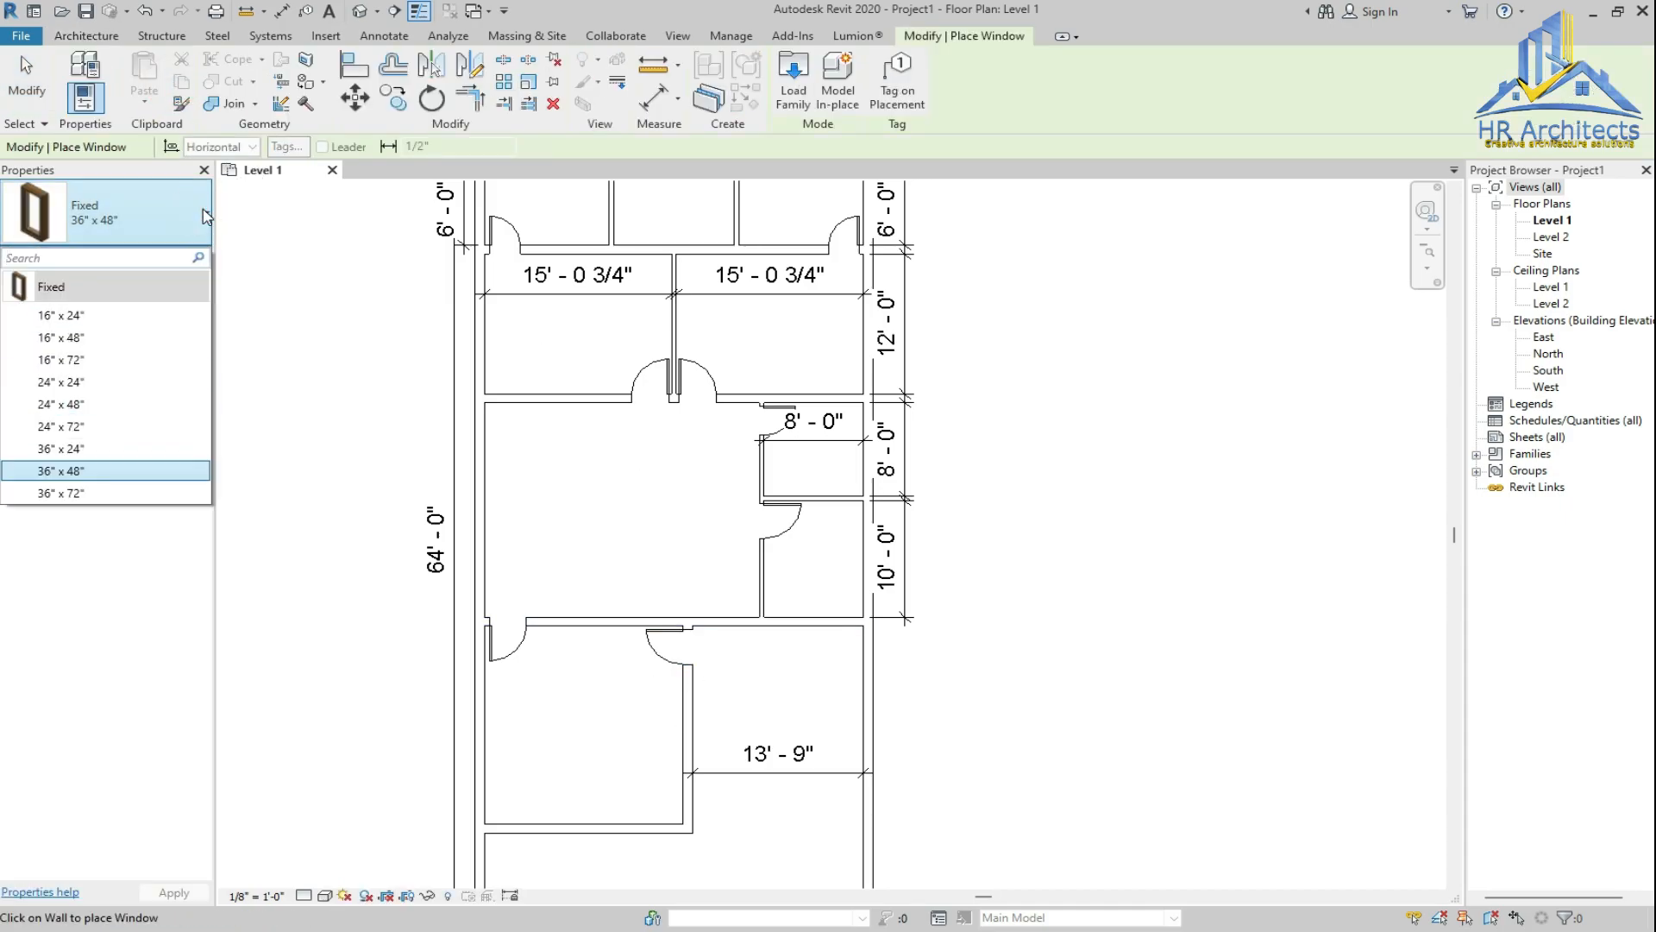
pyautogui.click(86, 316)
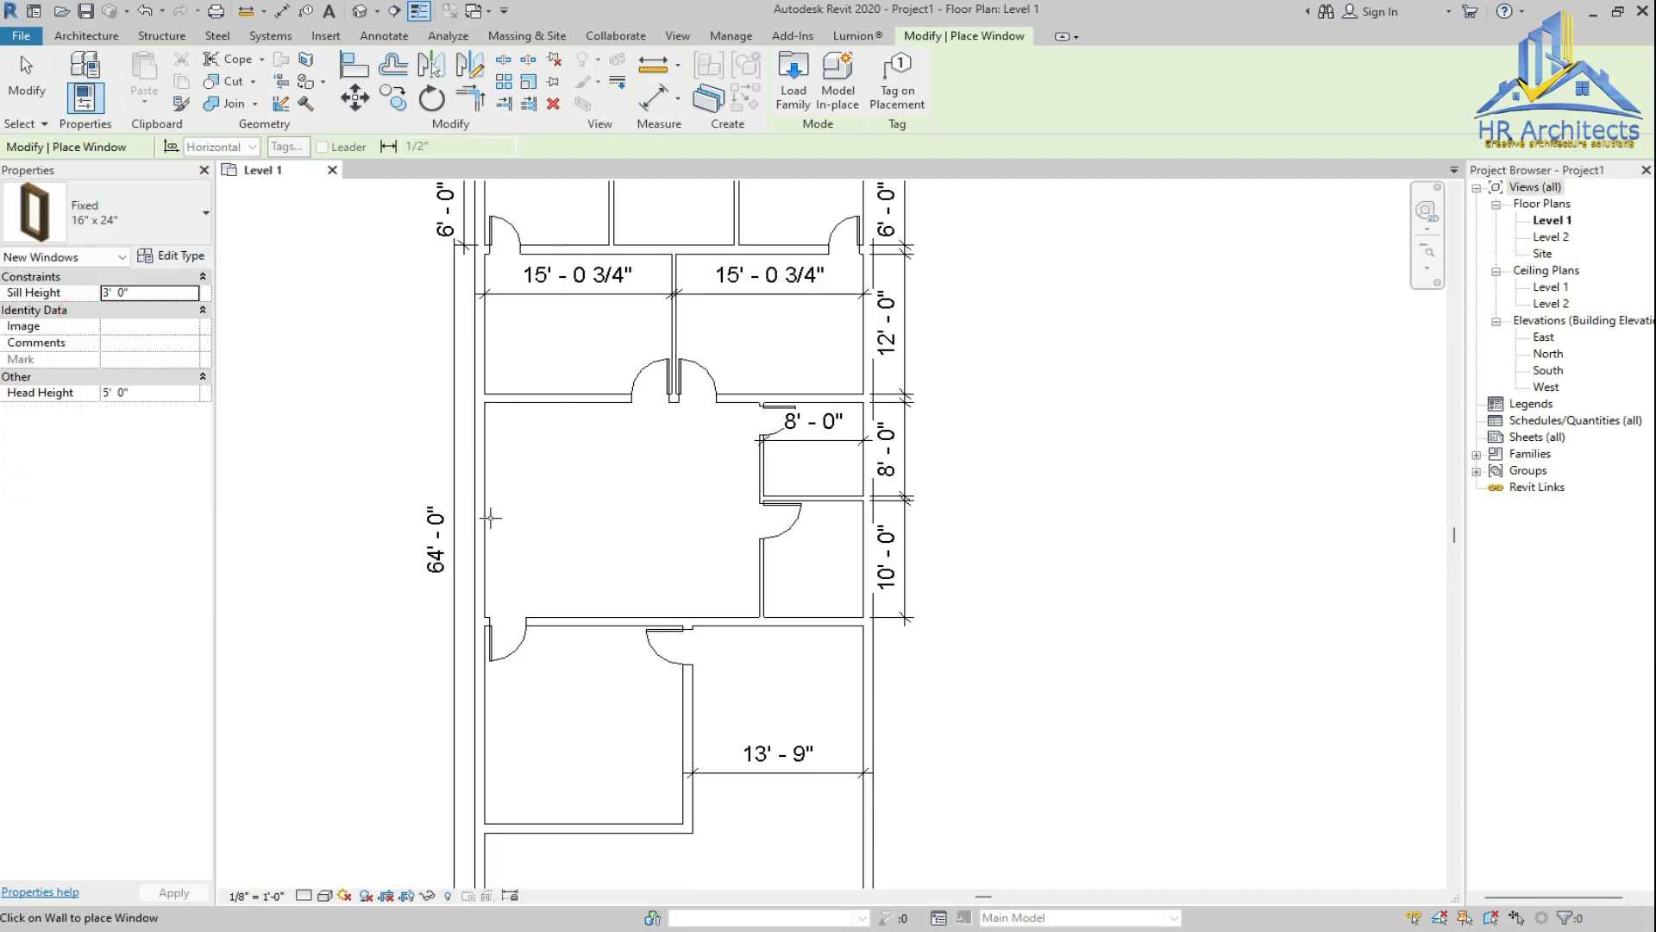
pyautogui.scroll(-2, 513, 569)
pyautogui.scroll(4, 609, 286)
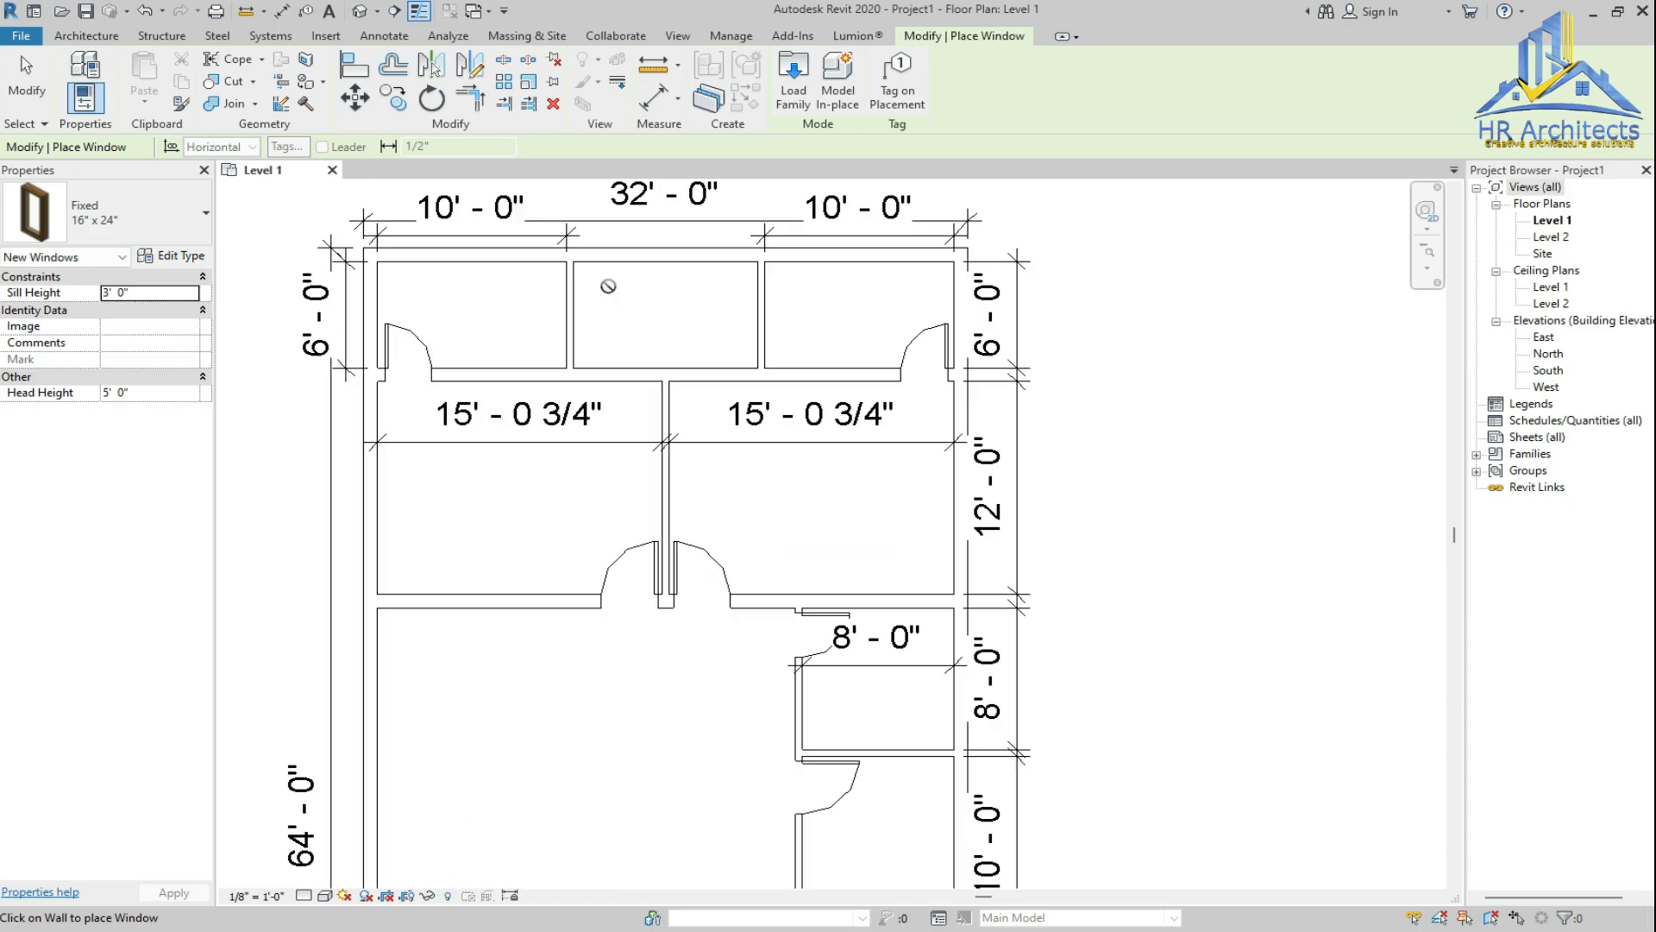
pyautogui.click(567, 311)
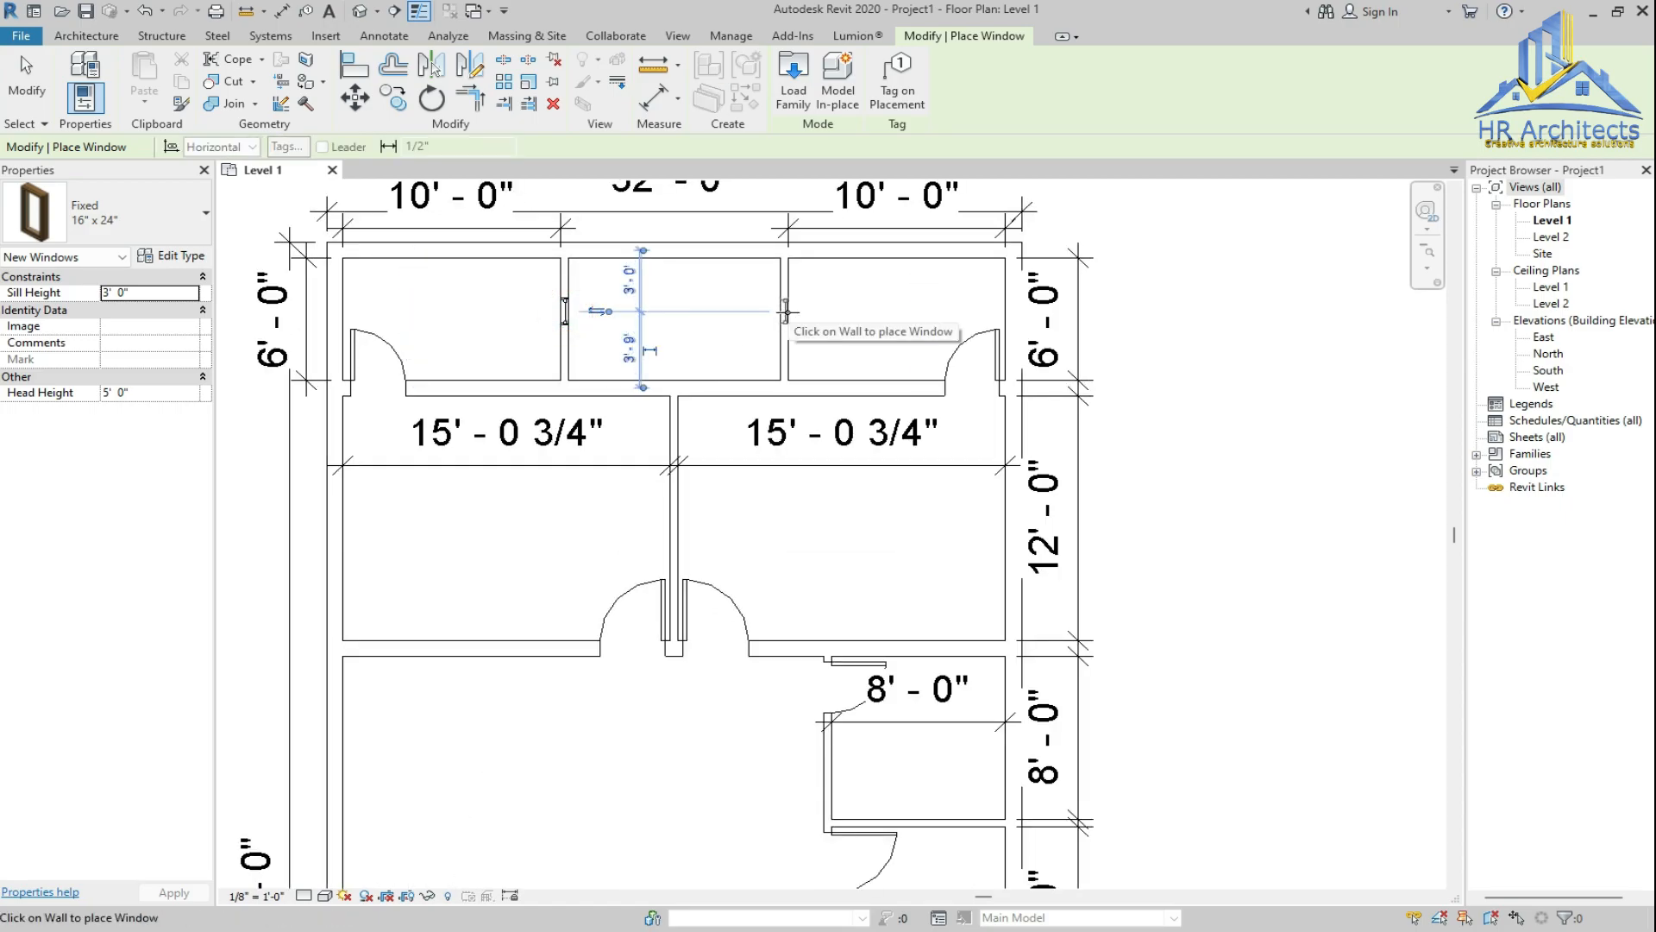
pyautogui.click(785, 317)
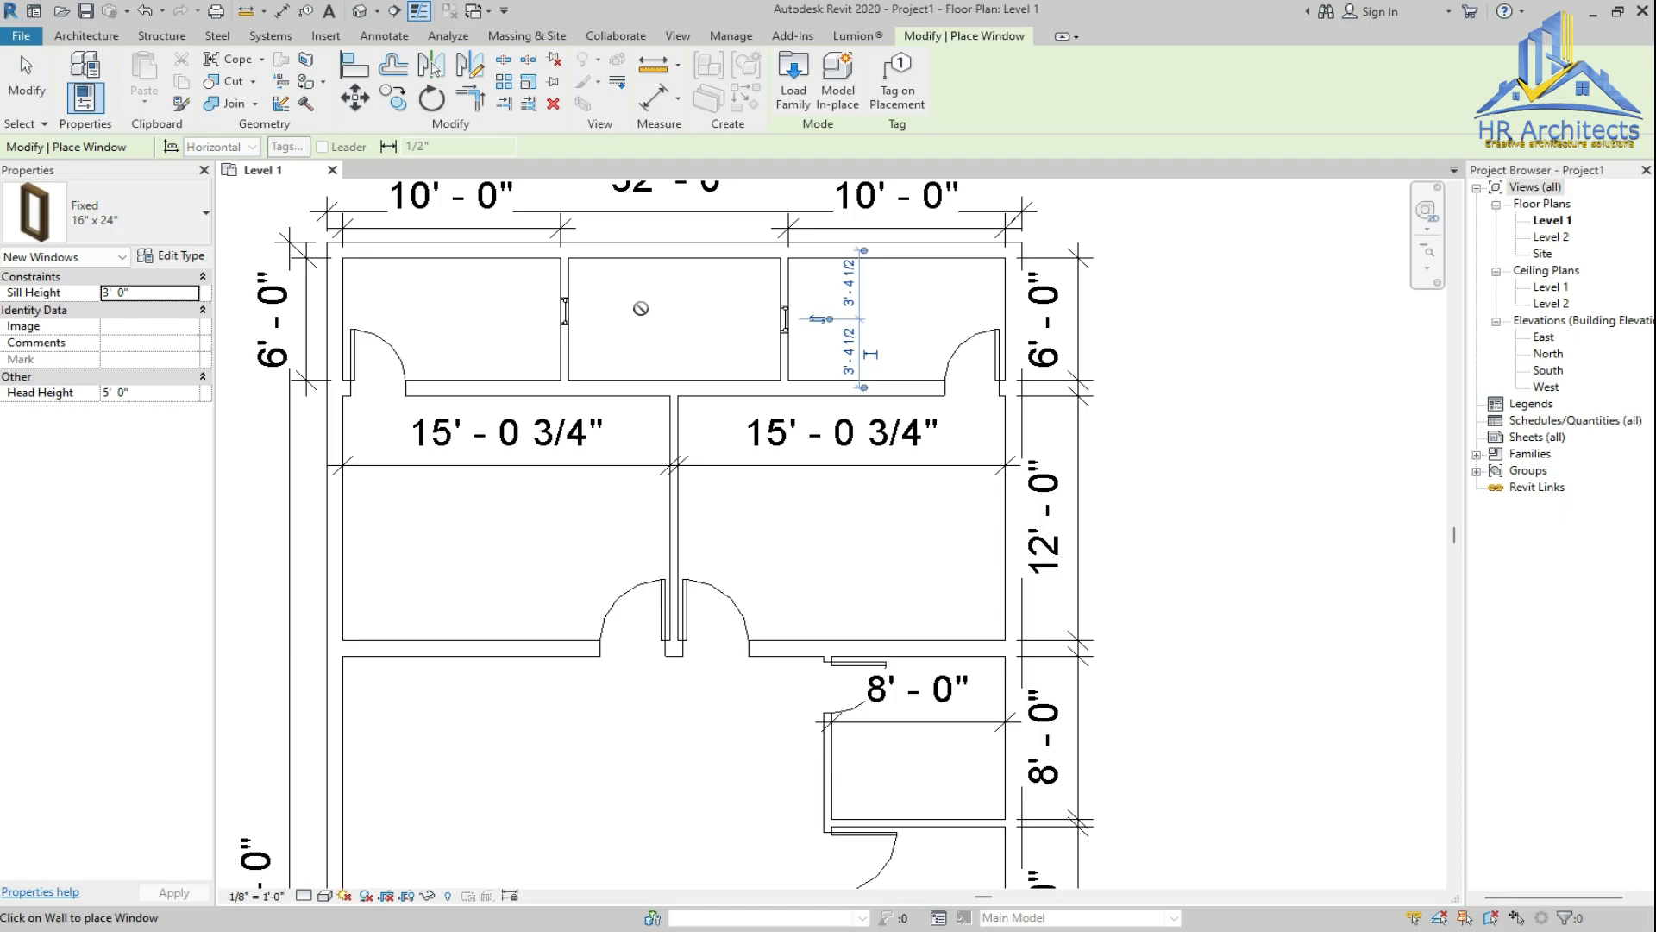
pyautogui.scroll(-4, 634, 384)
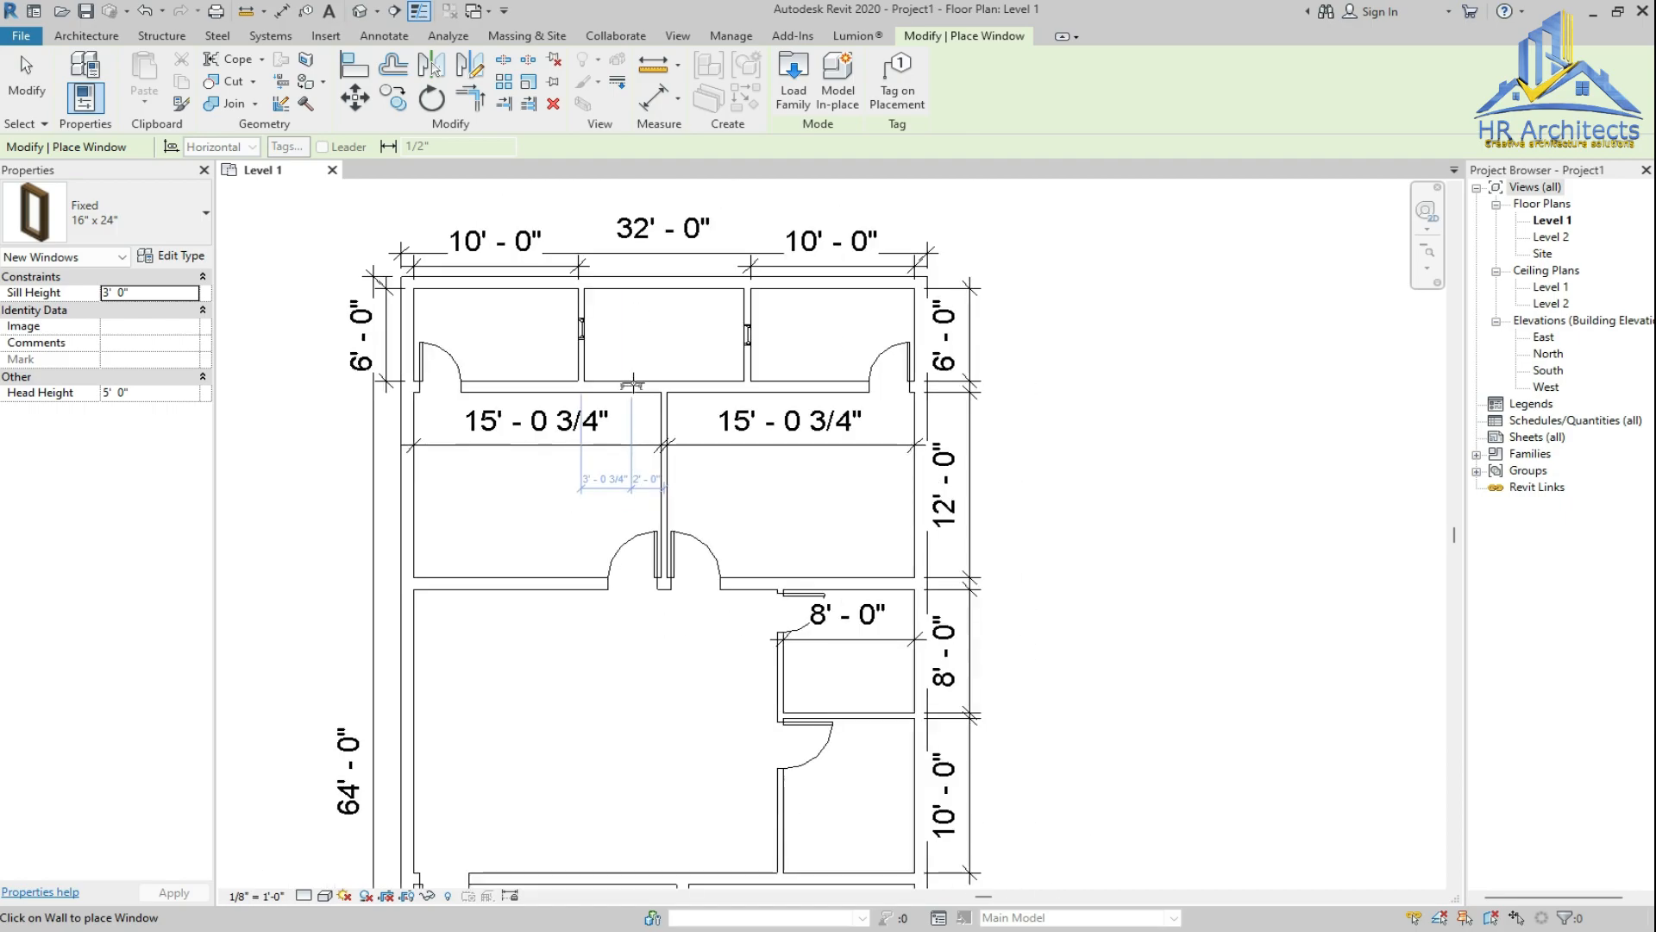
pyautogui.press('Escape')
pyautogui.press('Escape')
# Examine the Level 1 plan, especially the 8'-0" and 10'-0" deep side rooms and the upper rooms, for further window locations
pyautogui.click(683, 424)
pyautogui.scroll(-2, 684, 423)
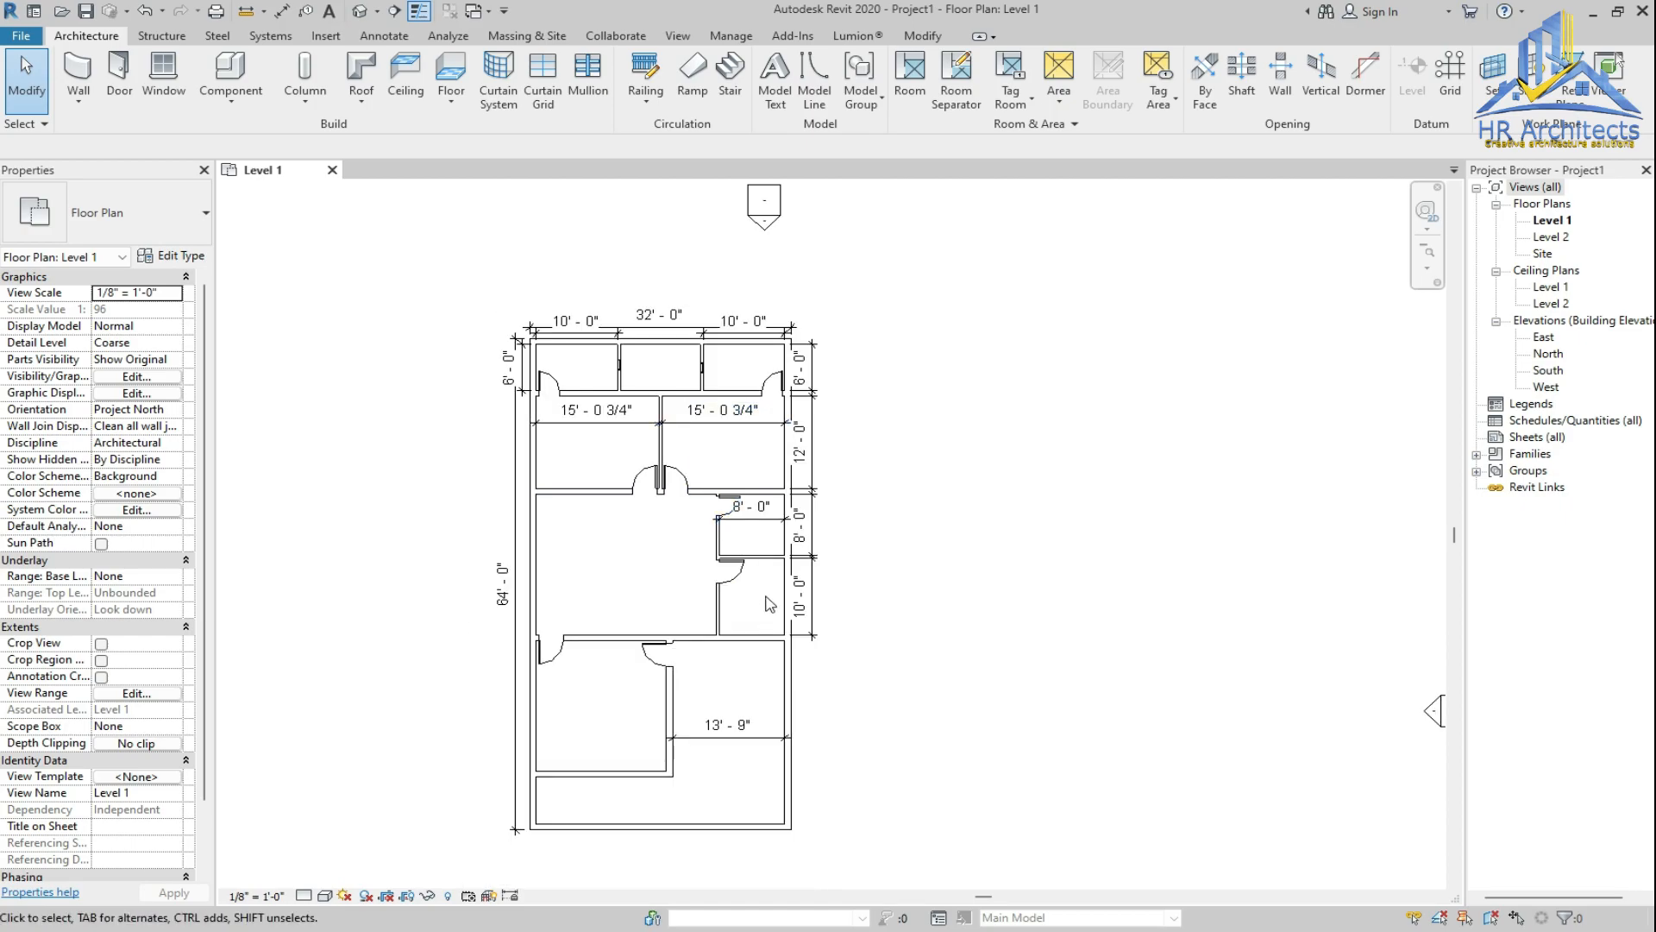
pyautogui.scroll(1, 771, 612)
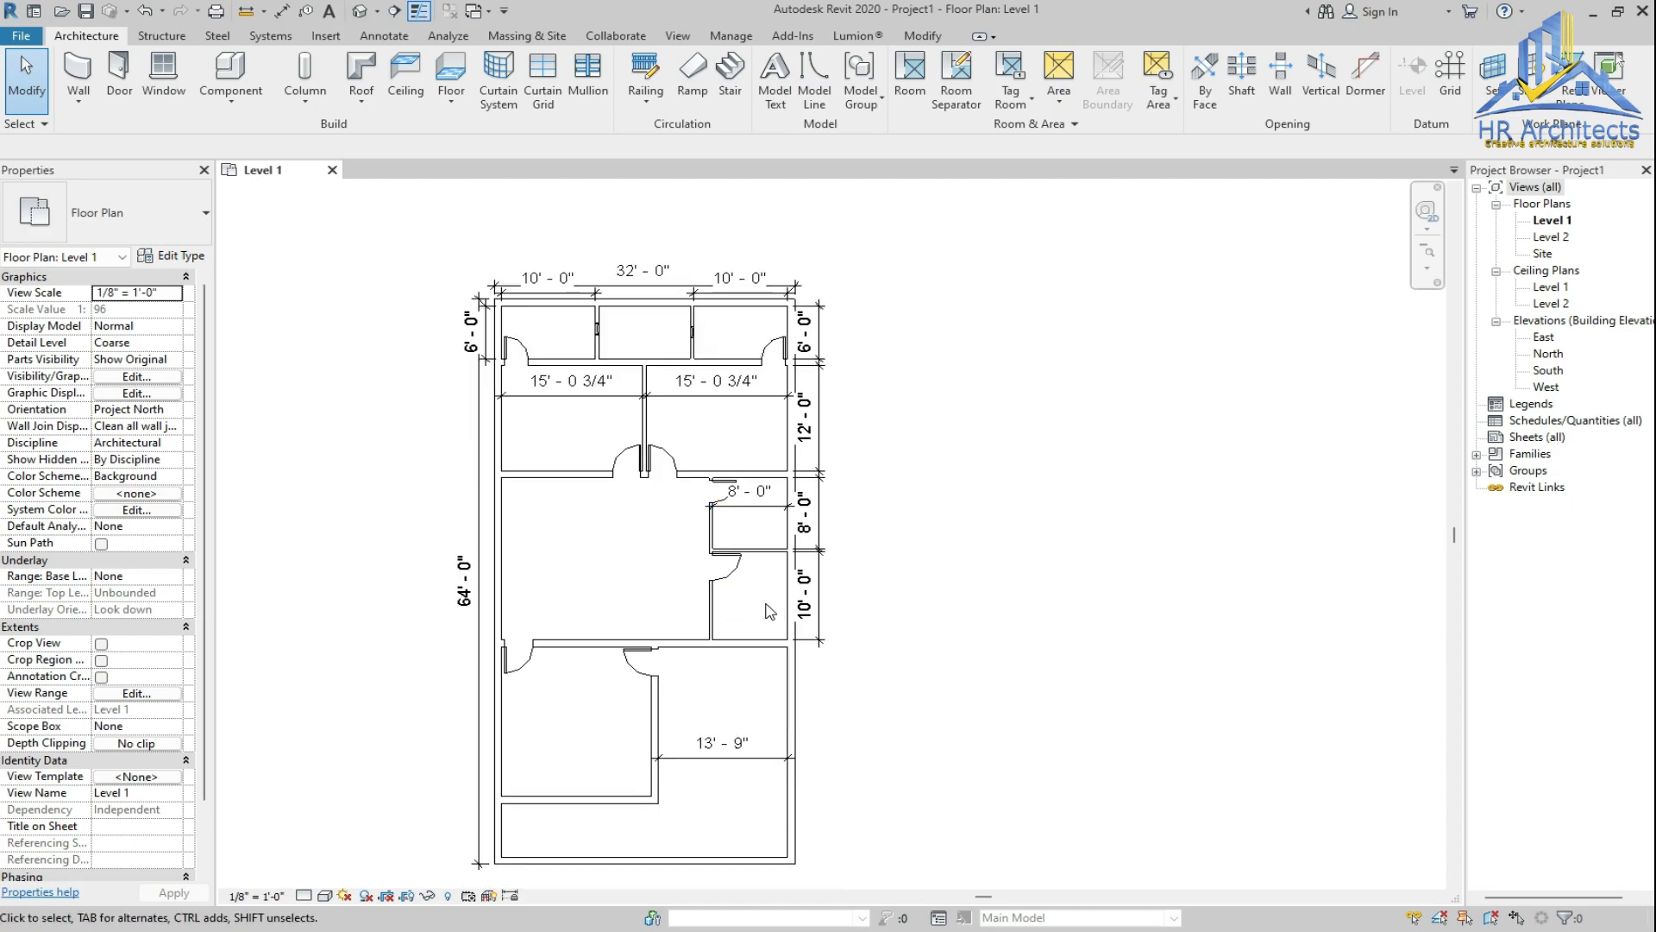
pyautogui.scroll(4, 760, 663)
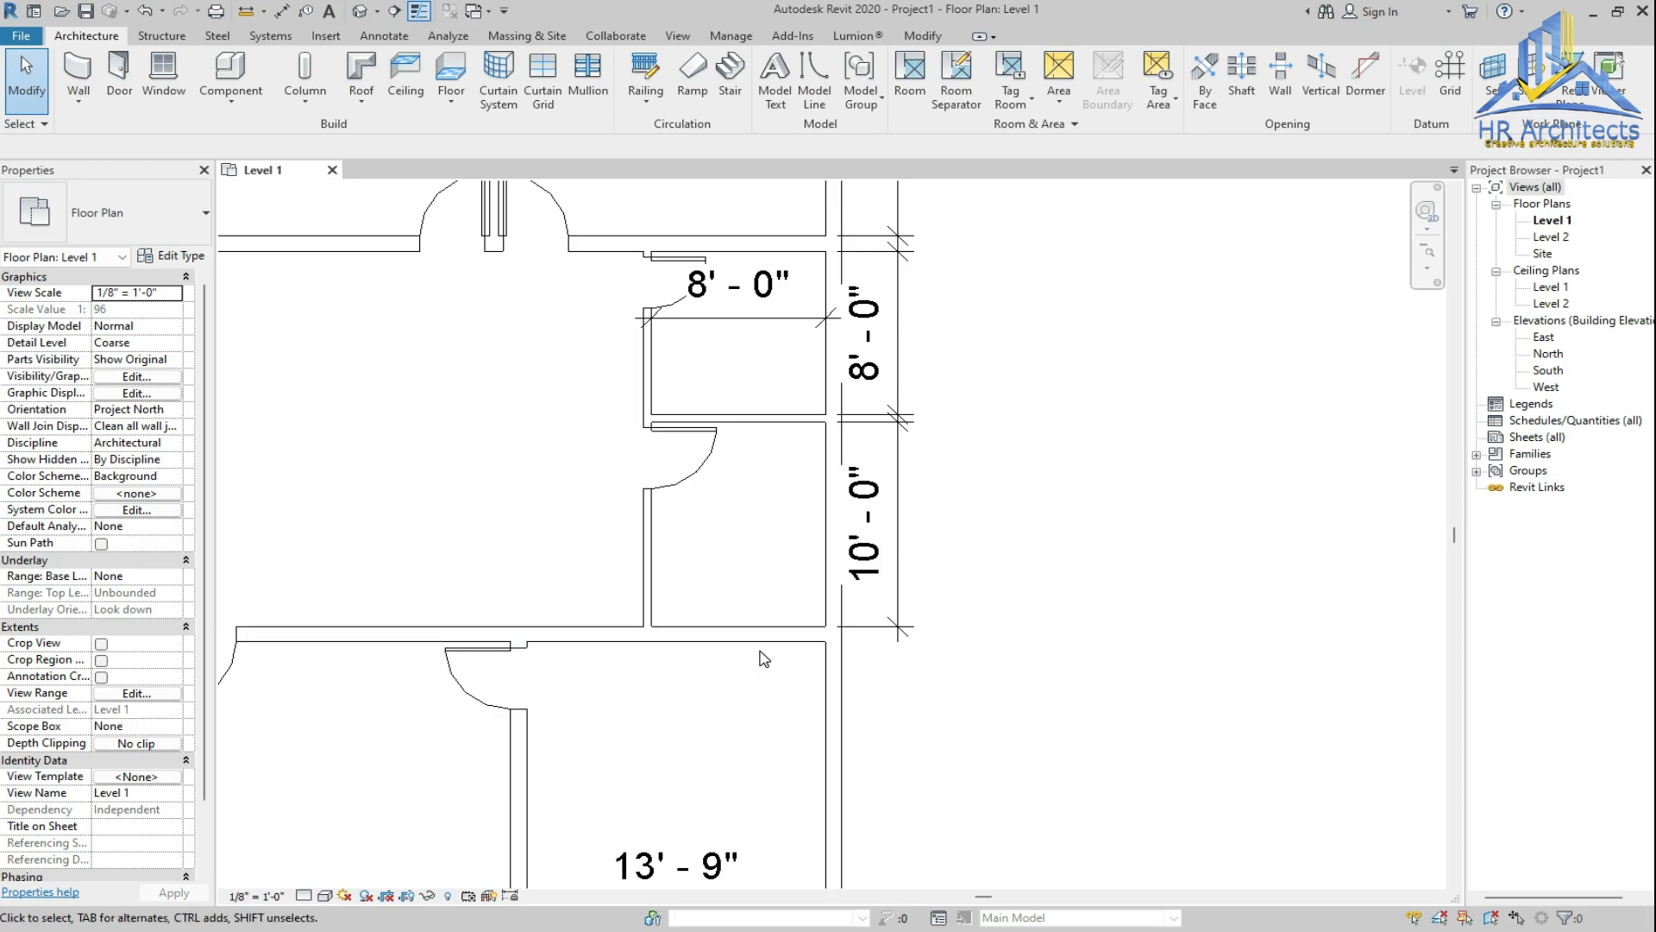
pyautogui.scroll(3, 784, 602)
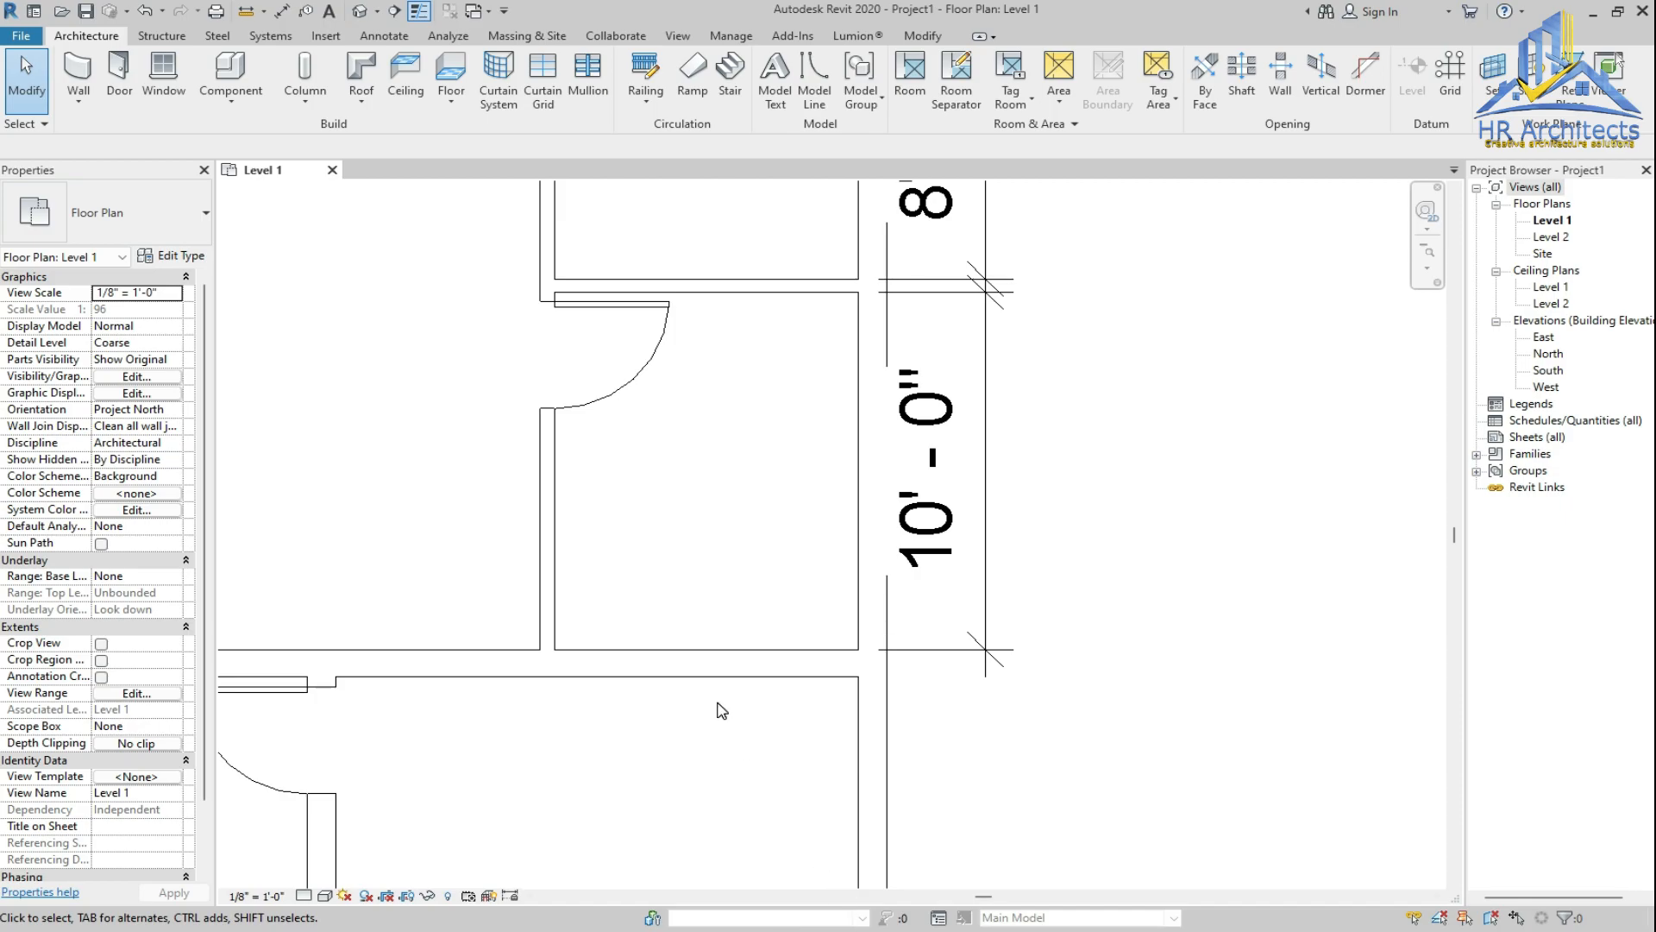
pyautogui.scroll(-3, 721, 710)
pyautogui.scroll(1, 877, 595)
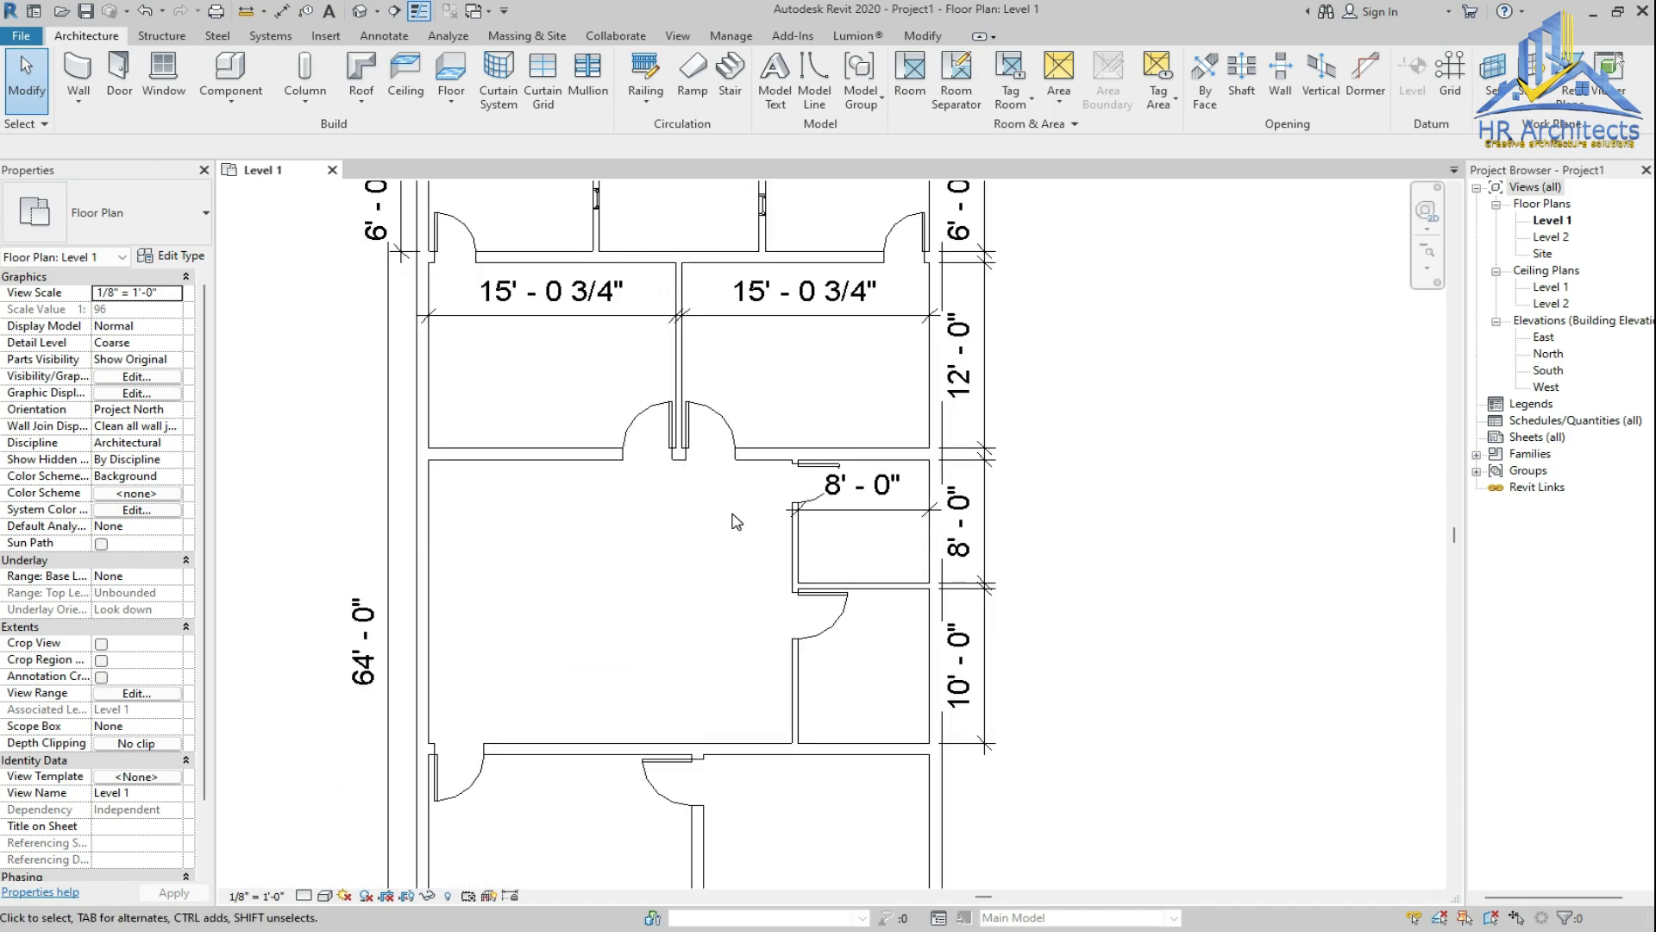
pyautogui.scroll(-2, 715, 692)
pyautogui.scroll(3, 768, 402)
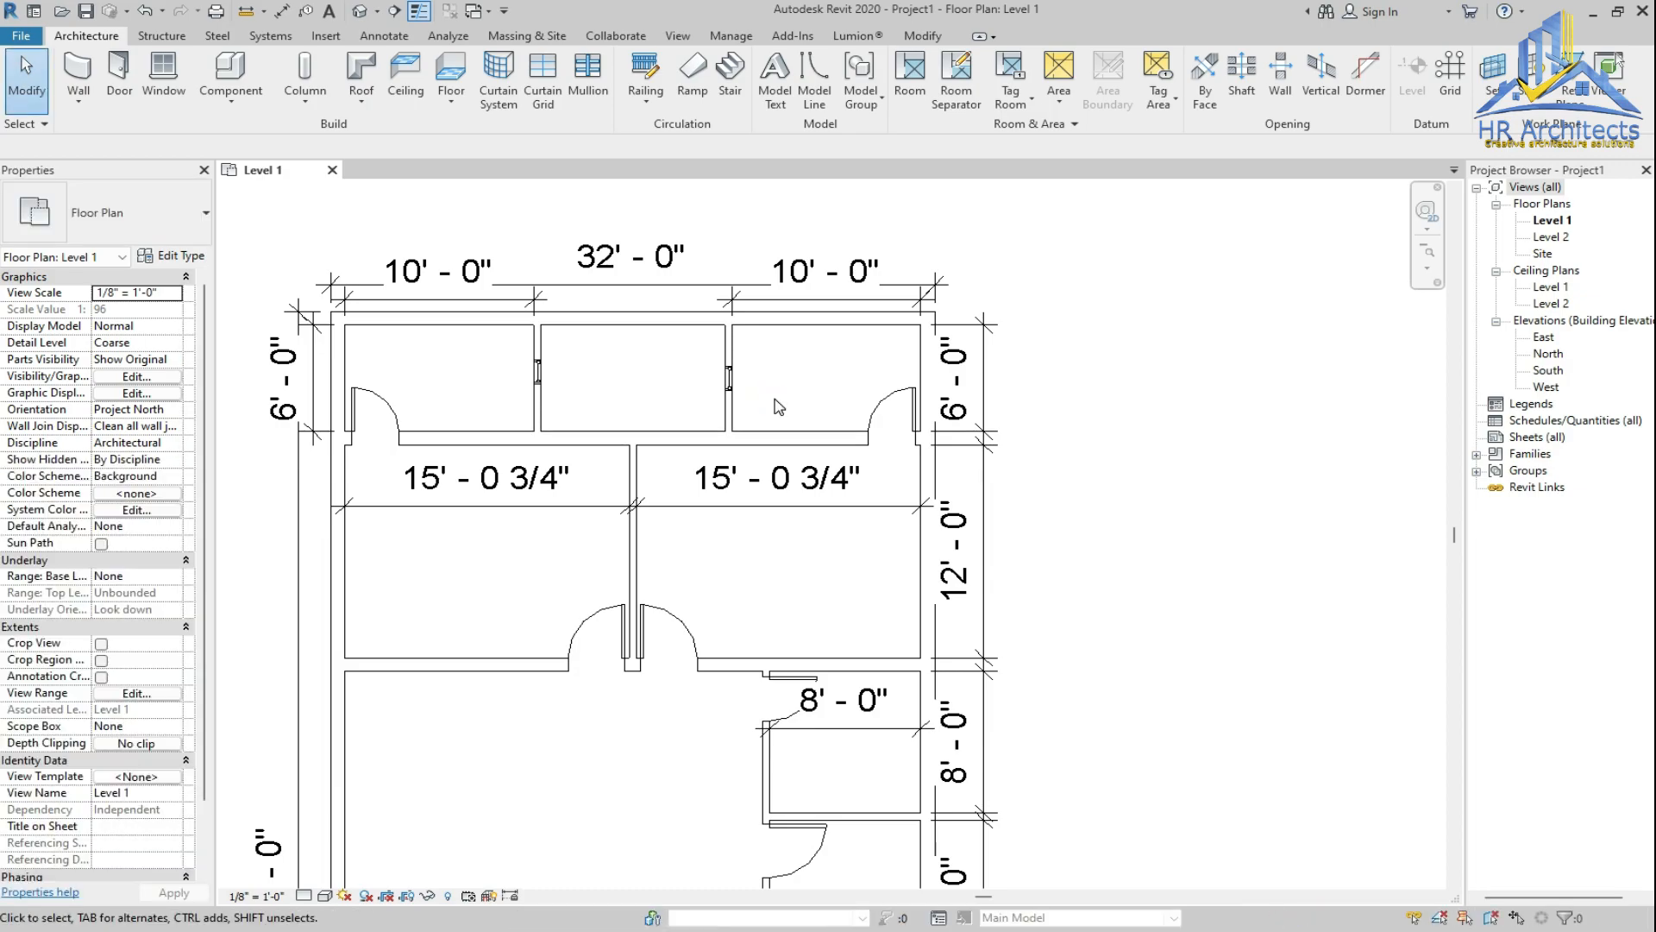
pyautogui.scroll(-1, 779, 390)
pyautogui.scroll(-1, 770, 376)
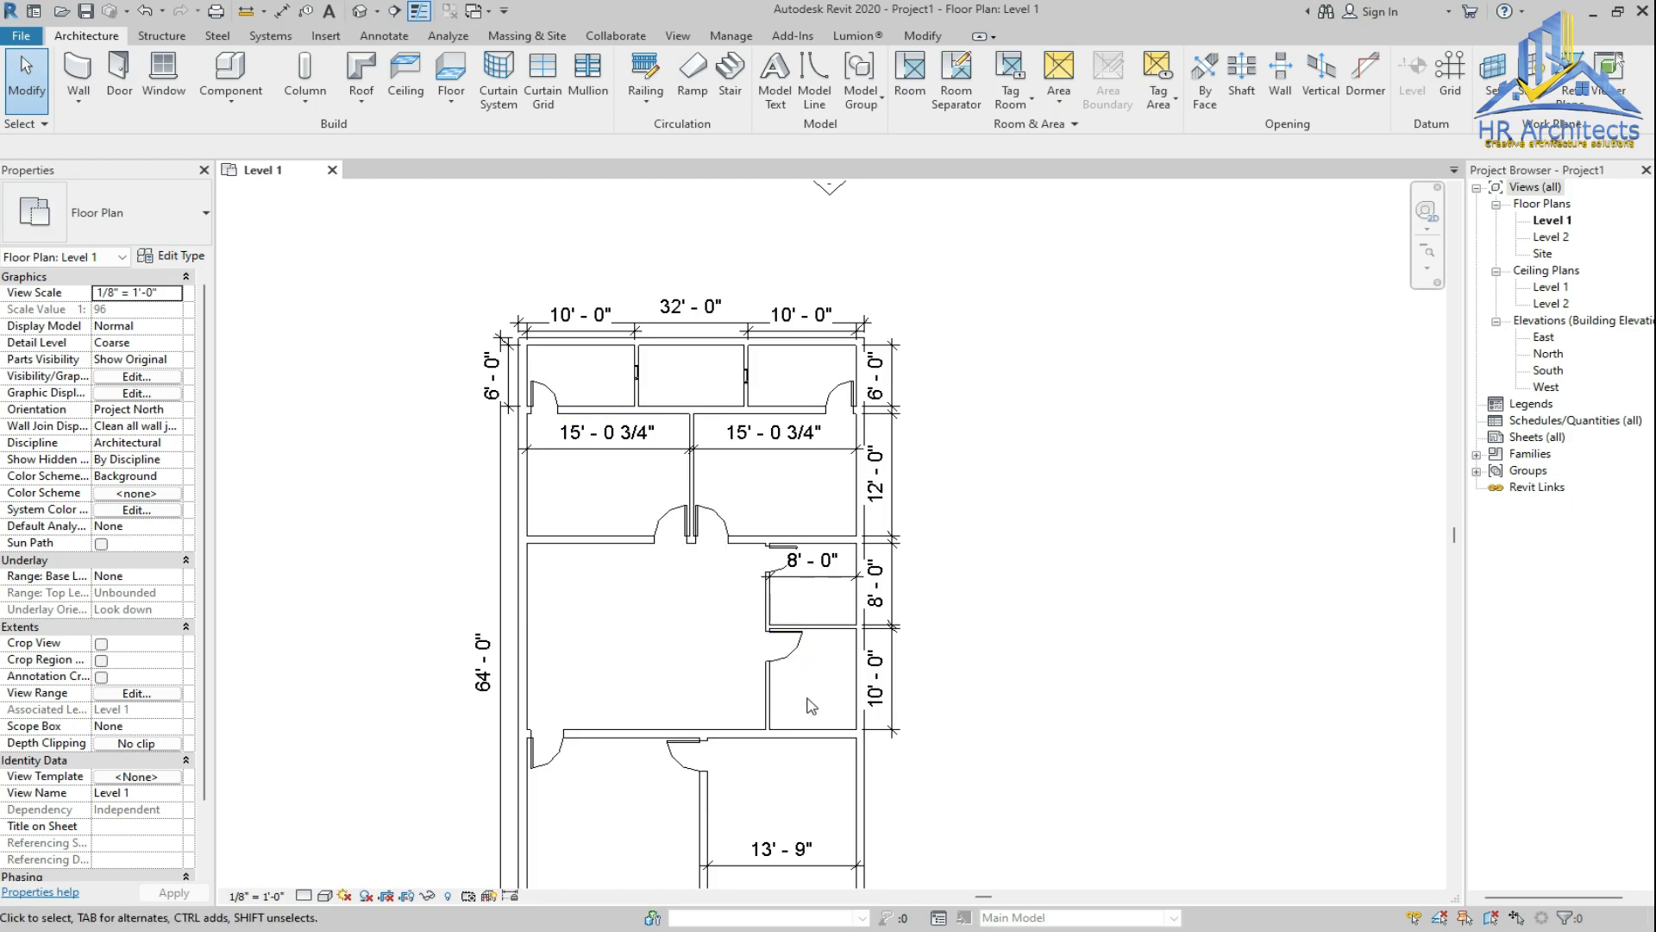
pyautogui.scroll(2, 808, 697)
pyautogui.scroll(2, 781, 697)
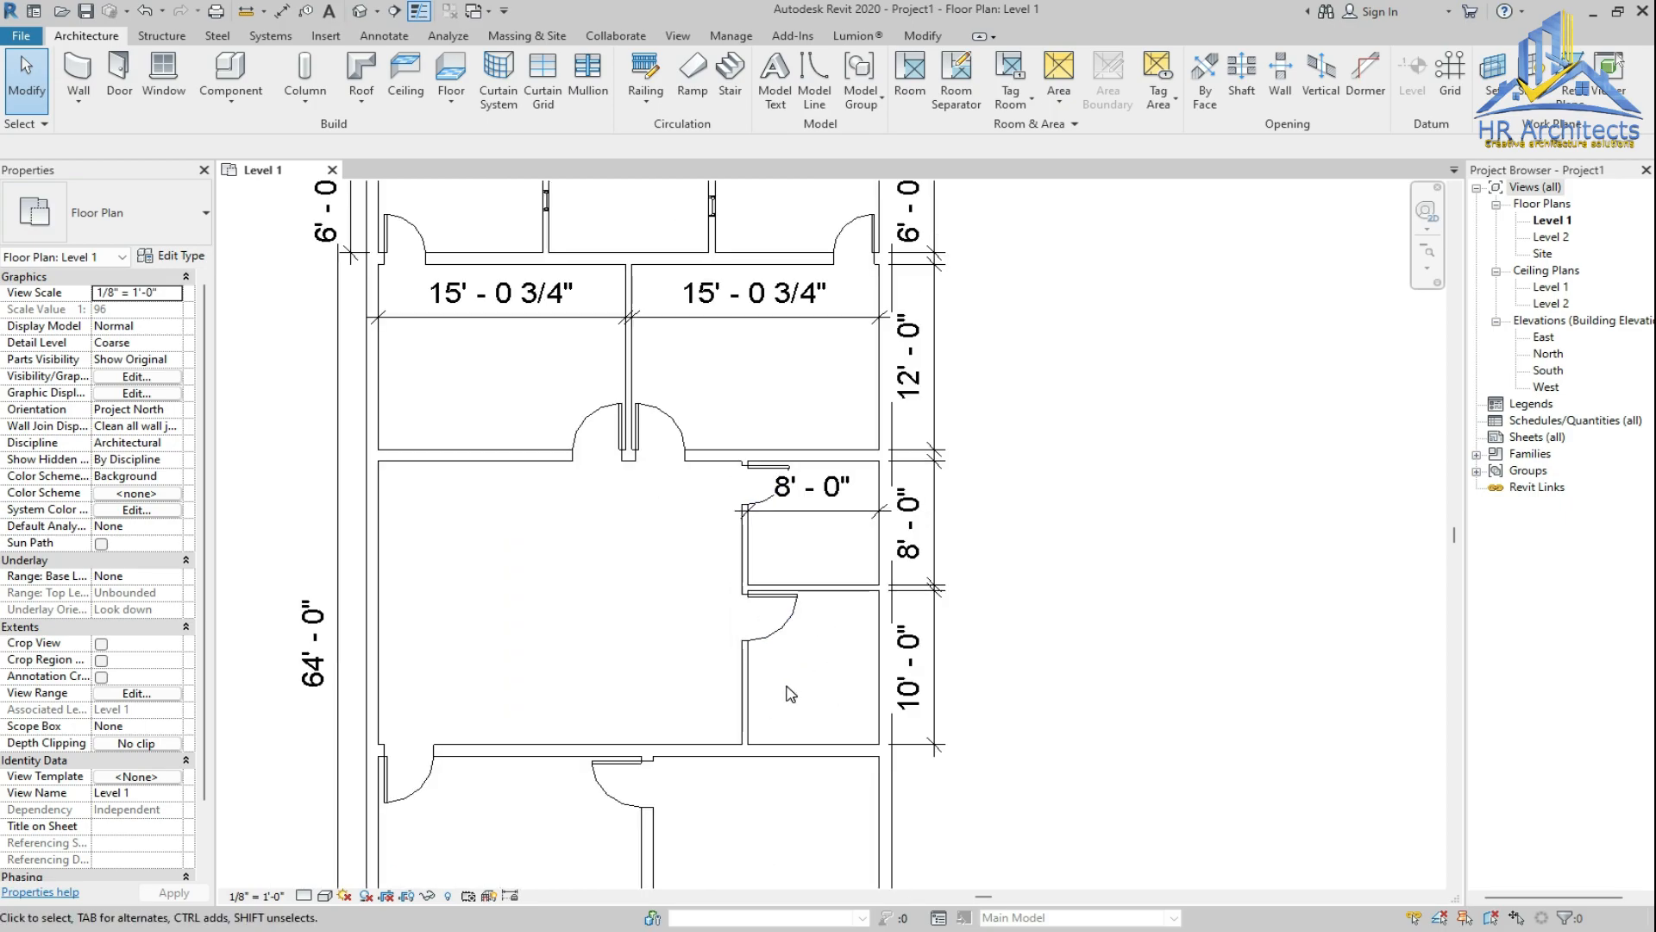
# Load the Dbl Casement w Vent window family from Blocks & Draw > Blocks on drive D:
pyautogui.click(167, 79)
pyautogui.click(793, 82)
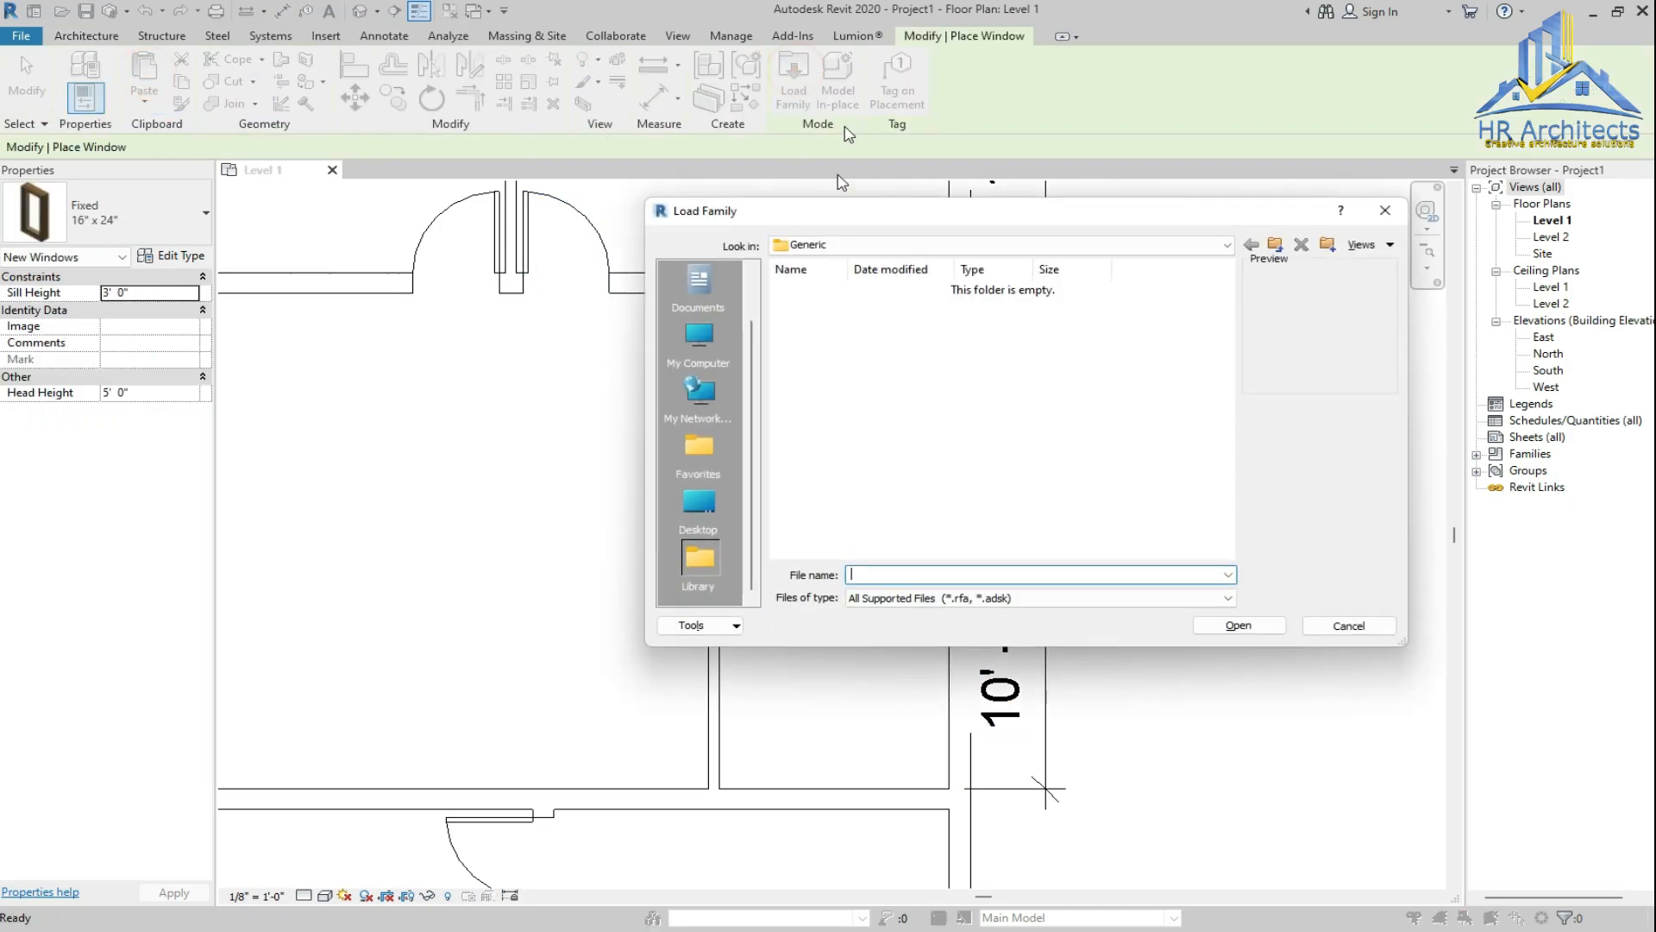
pyautogui.click(699, 338)
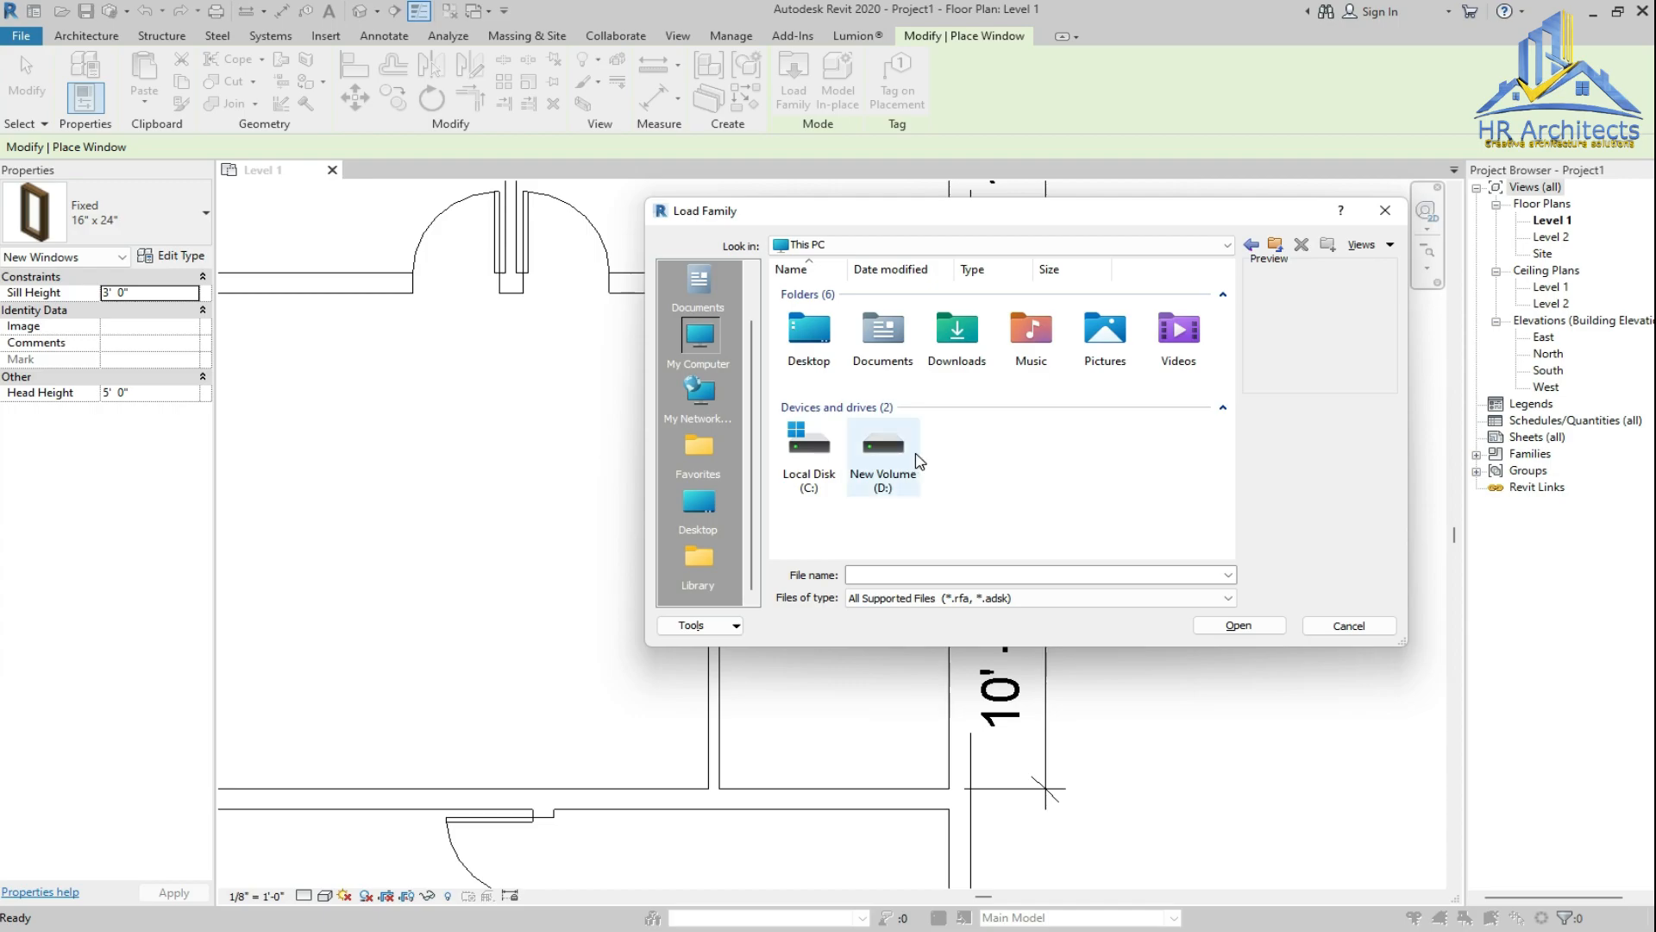
pyautogui.doubleClick(897, 452)
pyautogui.doubleClick(884, 315)
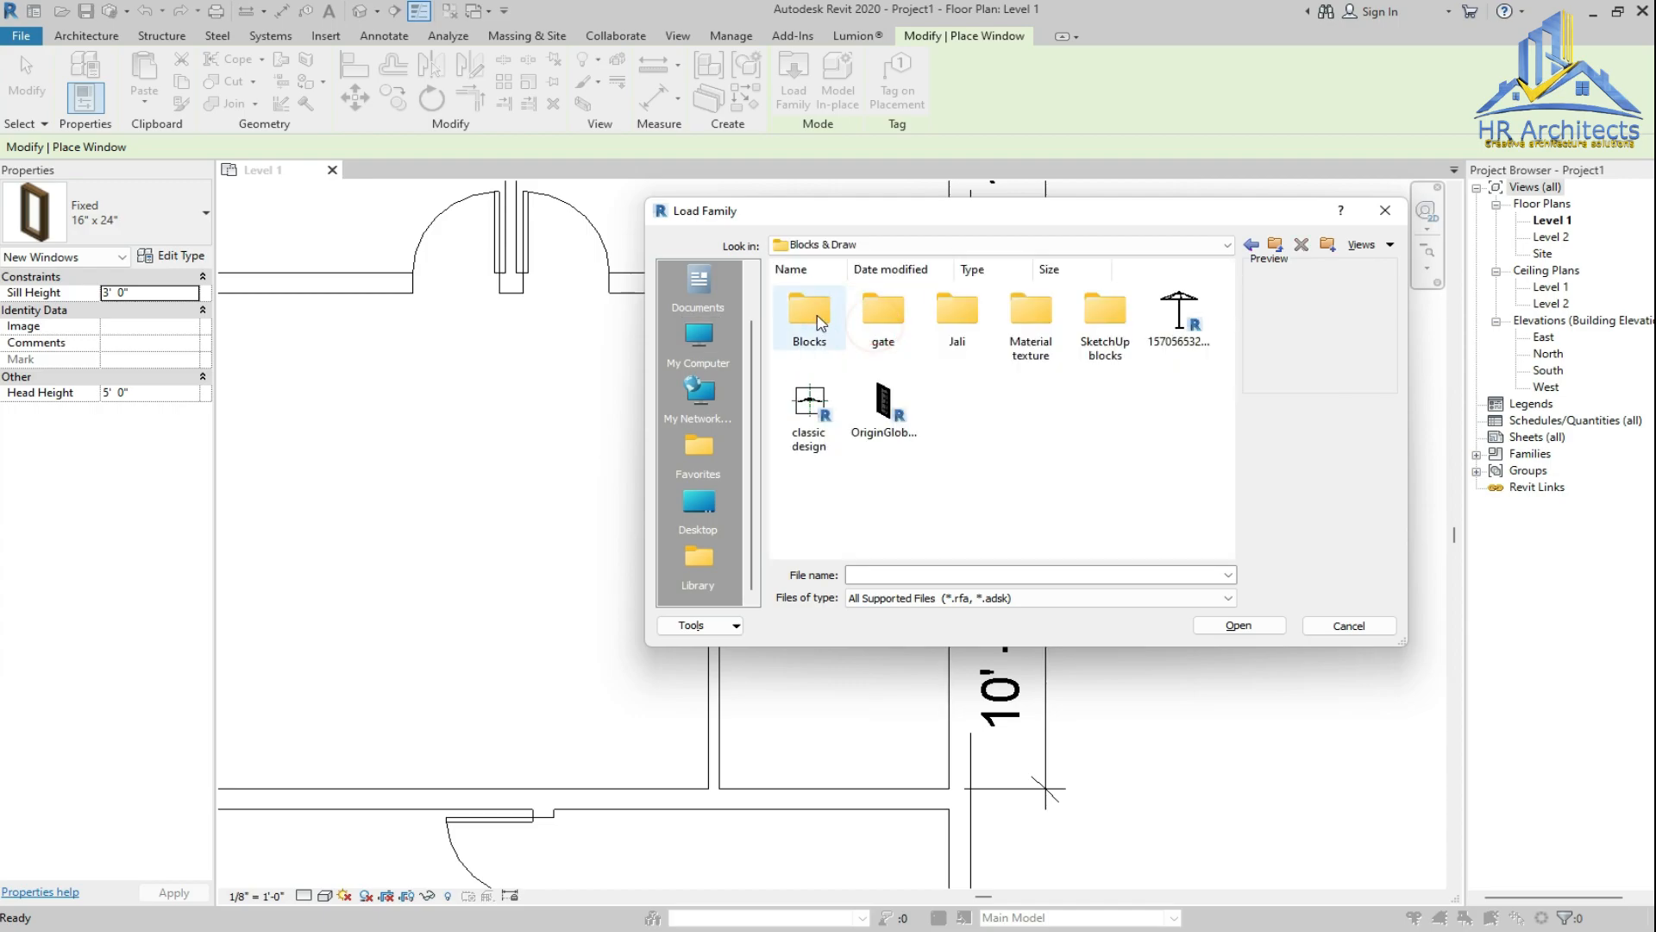
pyautogui.doubleClick(809, 315)
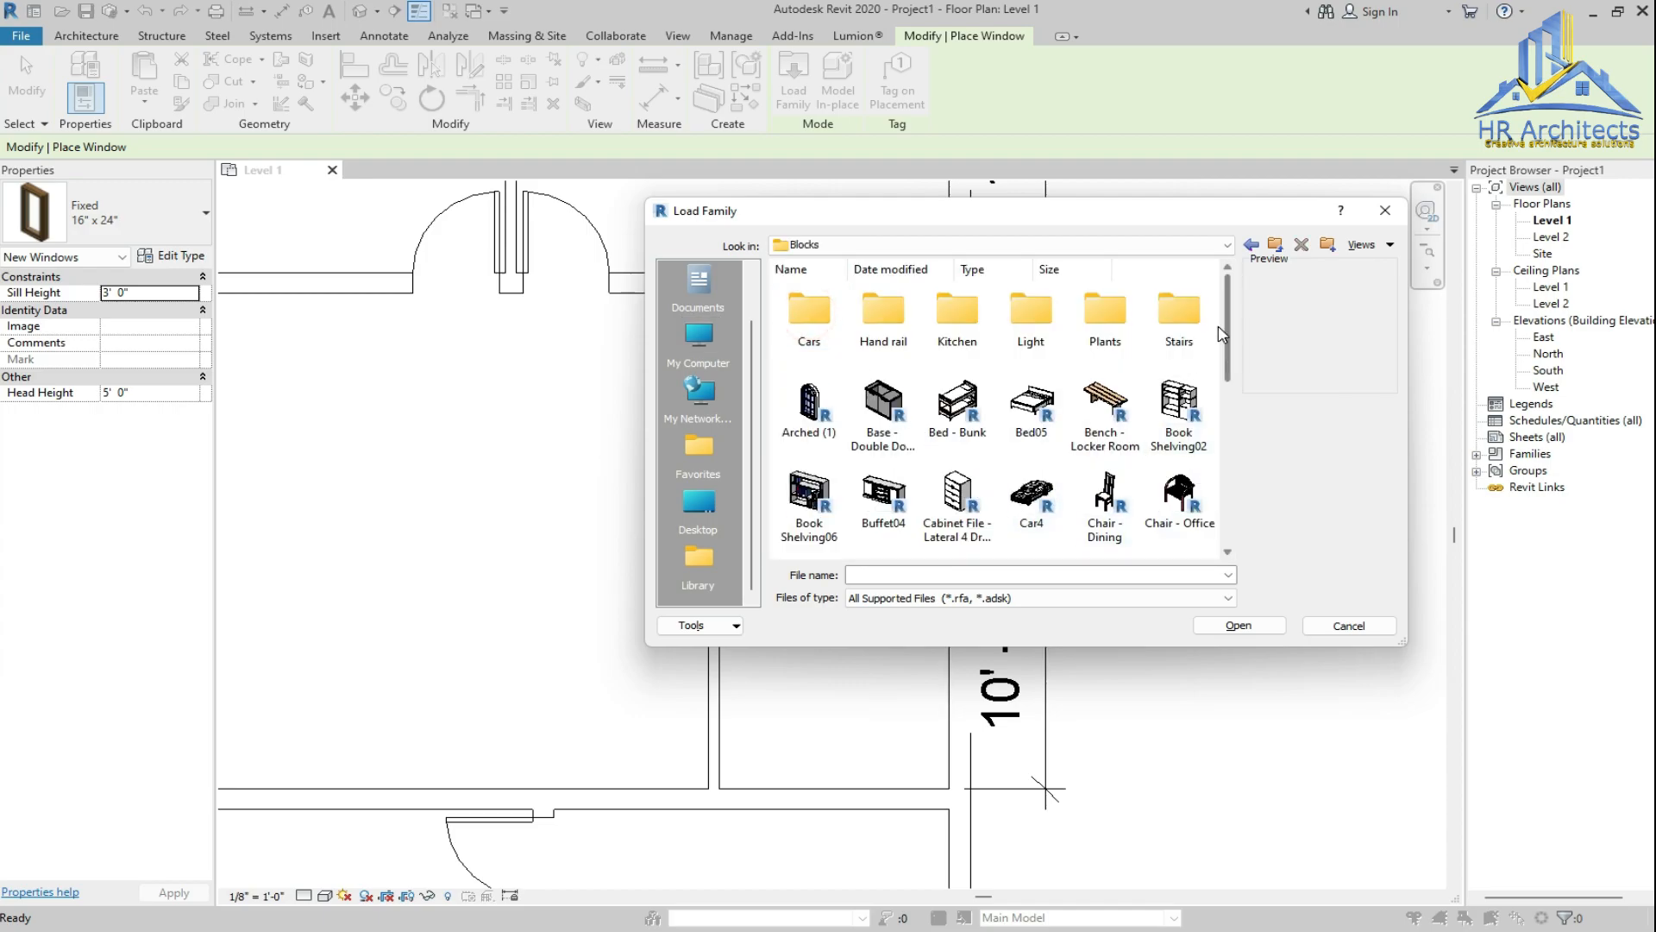
pyautogui.scroll(-5, 1228, 334)
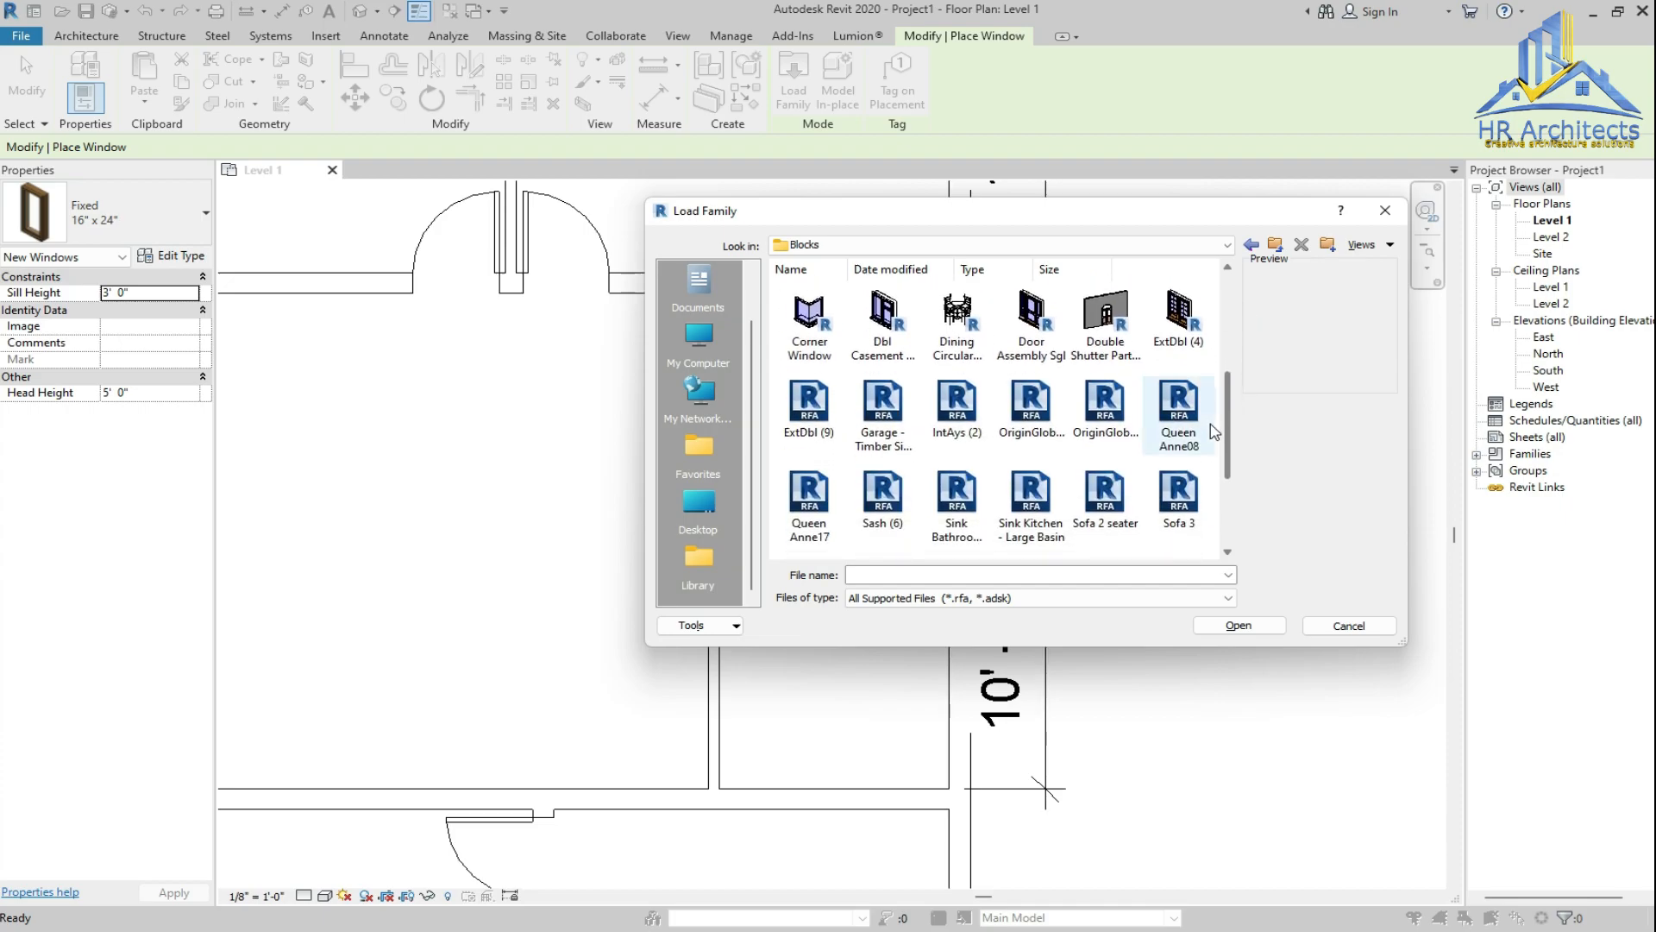
pyautogui.click(883, 319)
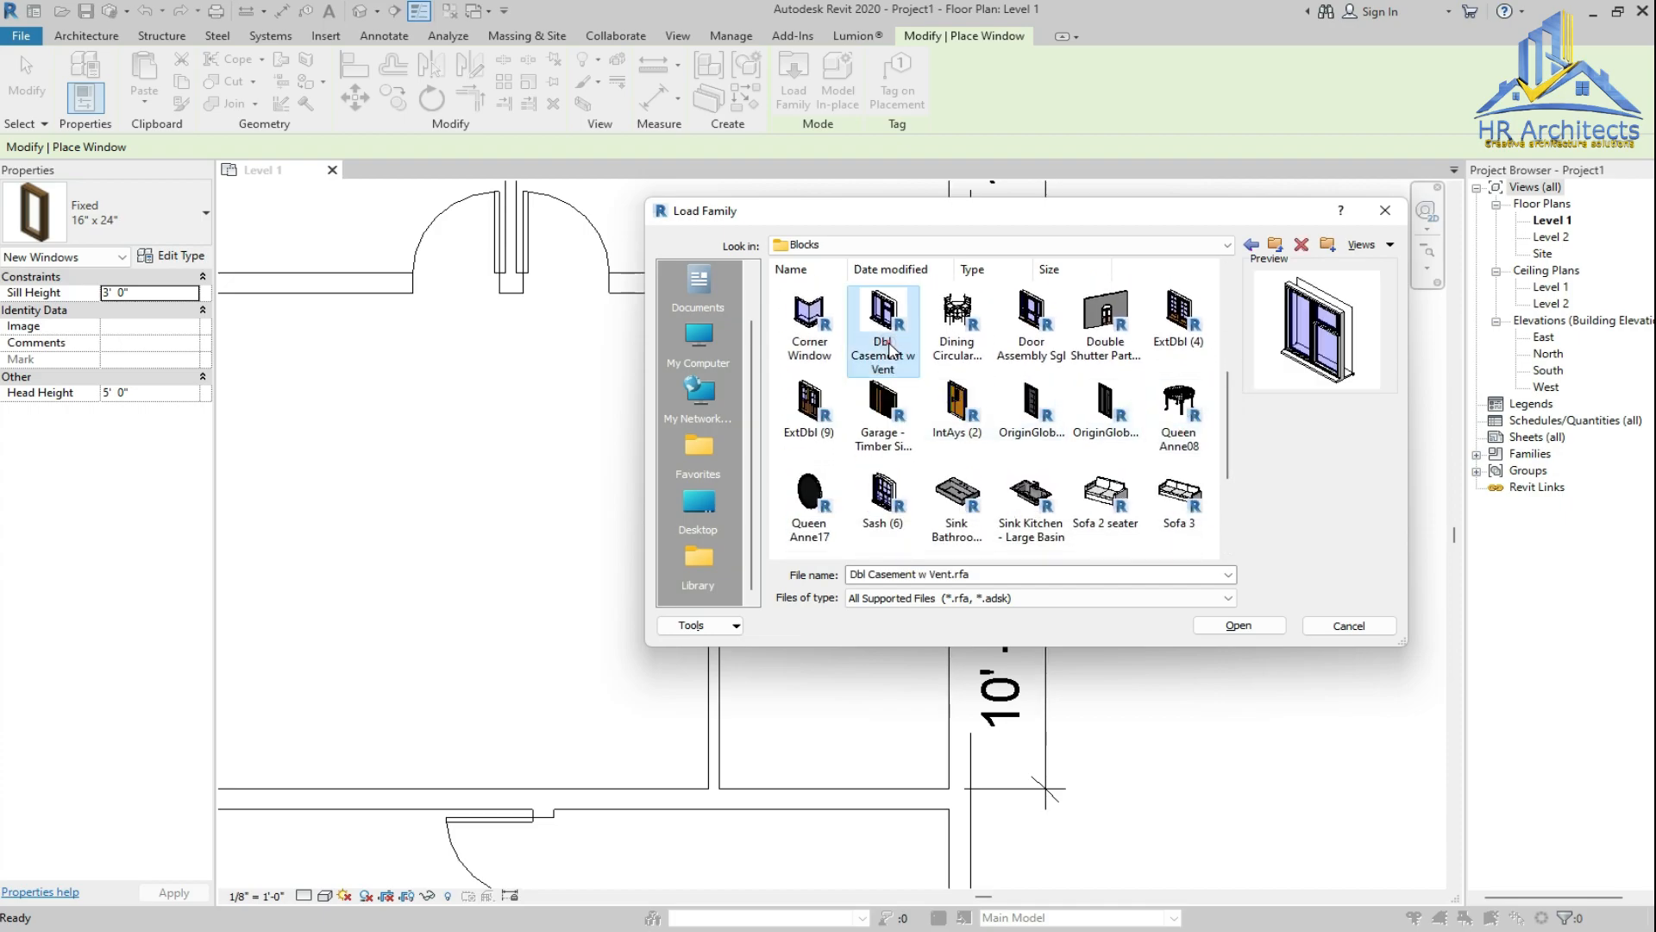
pyautogui.click(1238, 624)
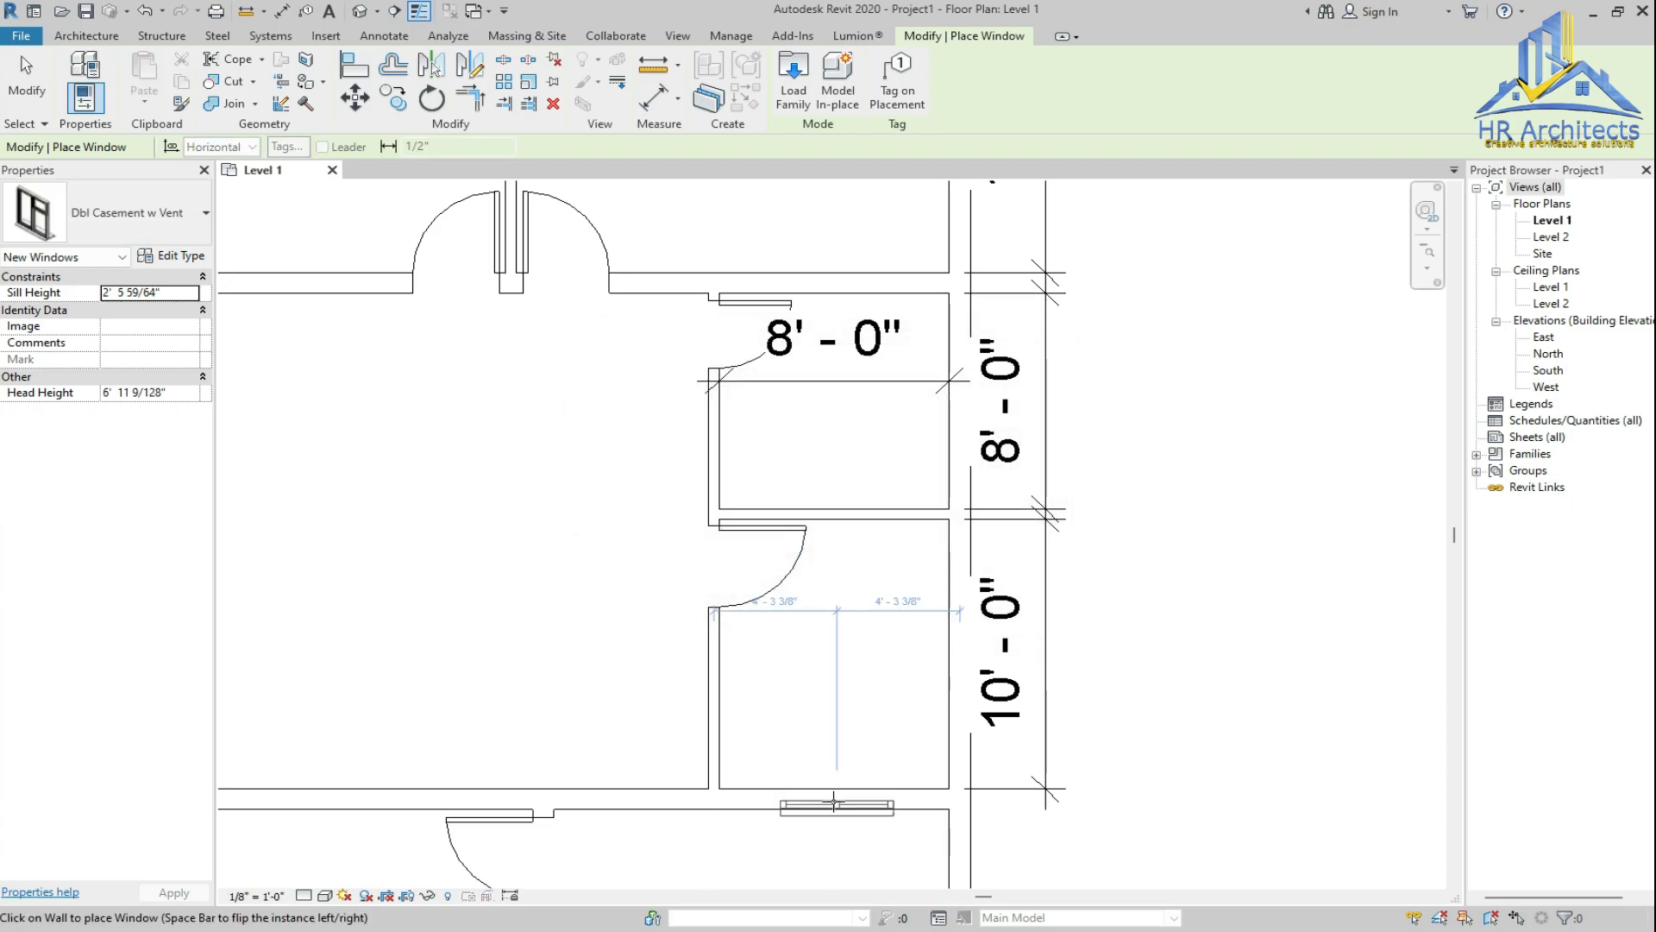
# Place a Dbl Casement w Vent window midway along the lower wall of the 10'-0" deep side room
pyautogui.scroll(-4, 817, 632)
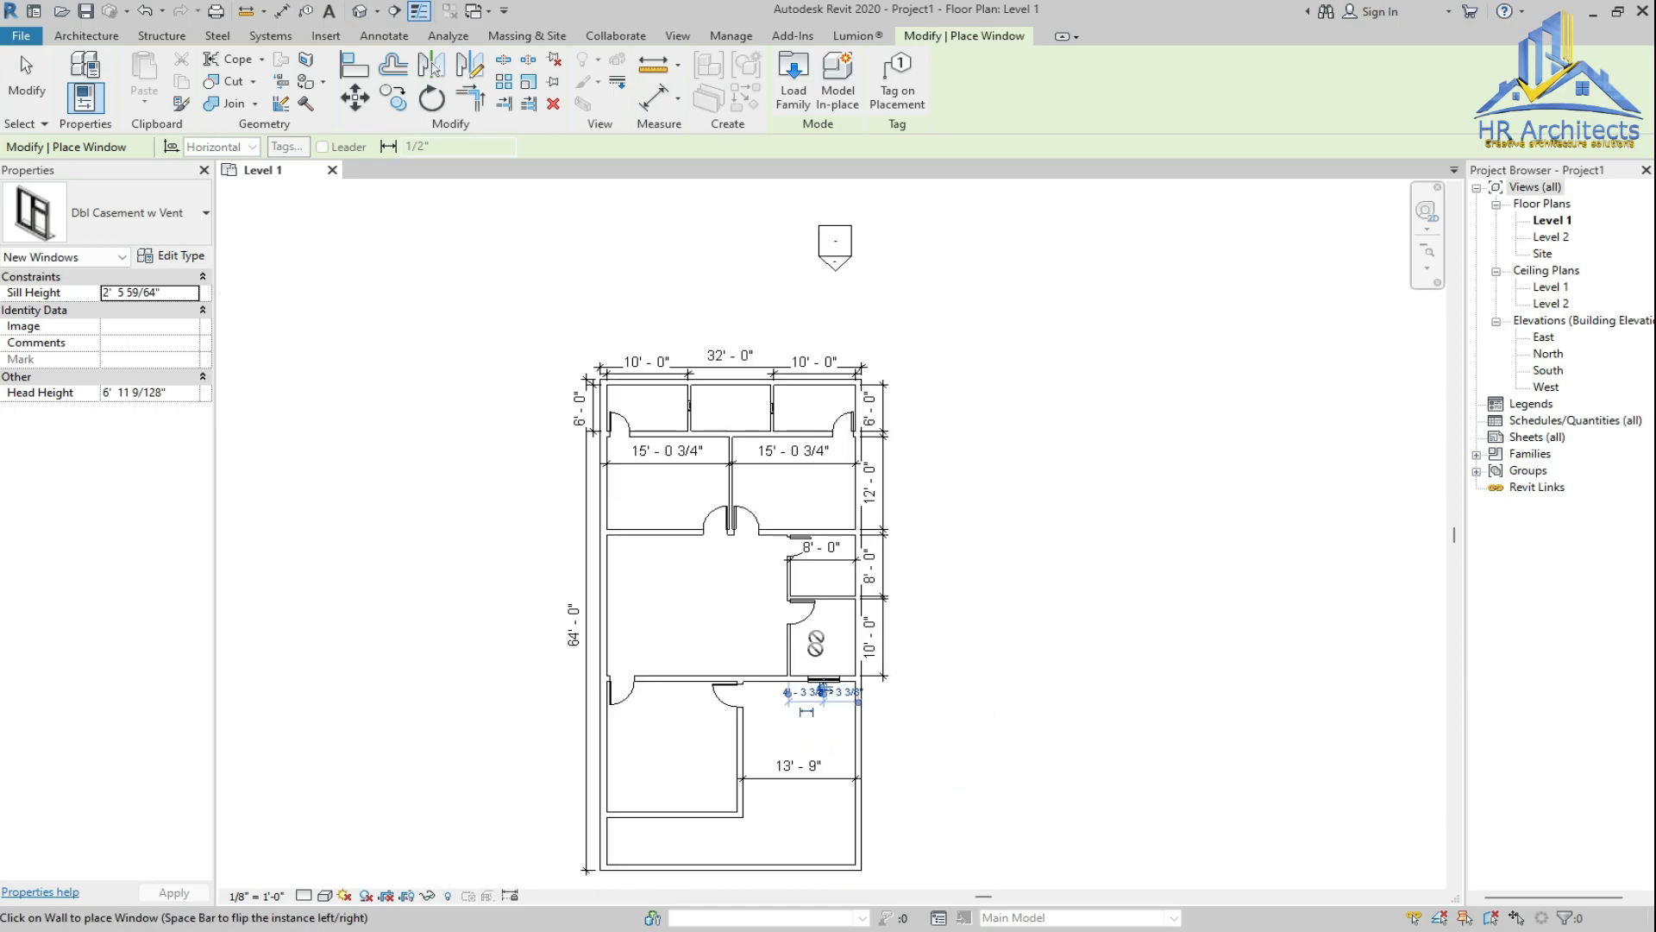
pyautogui.scroll(5, 815, 709)
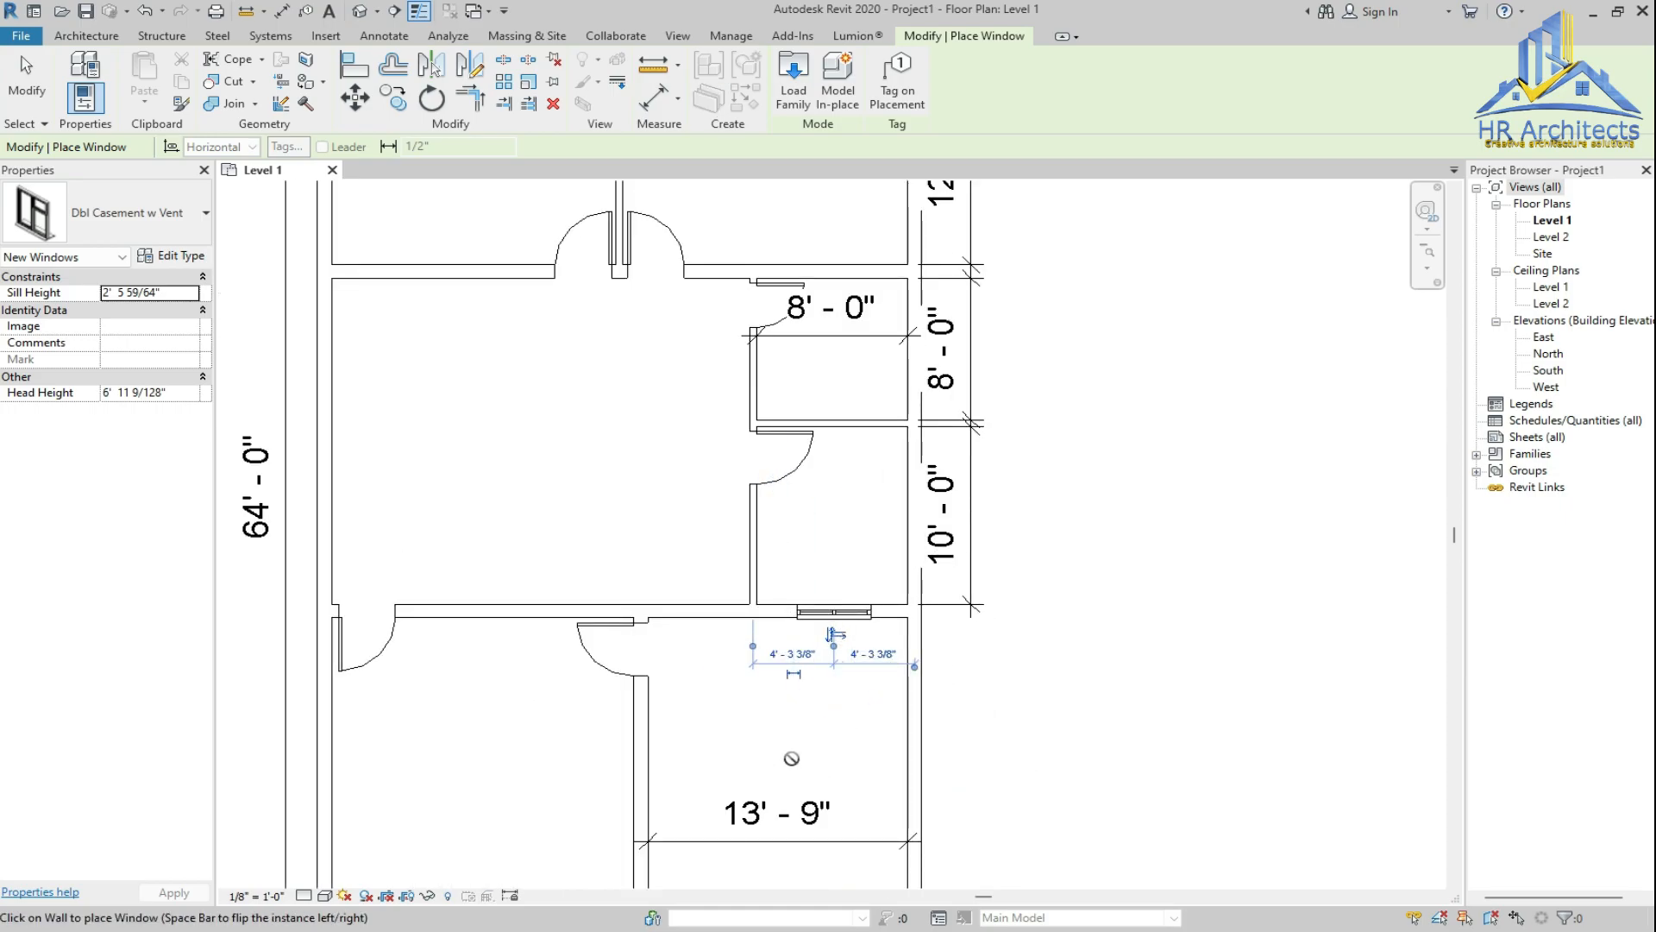
pyautogui.scroll(-2, 786, 788)
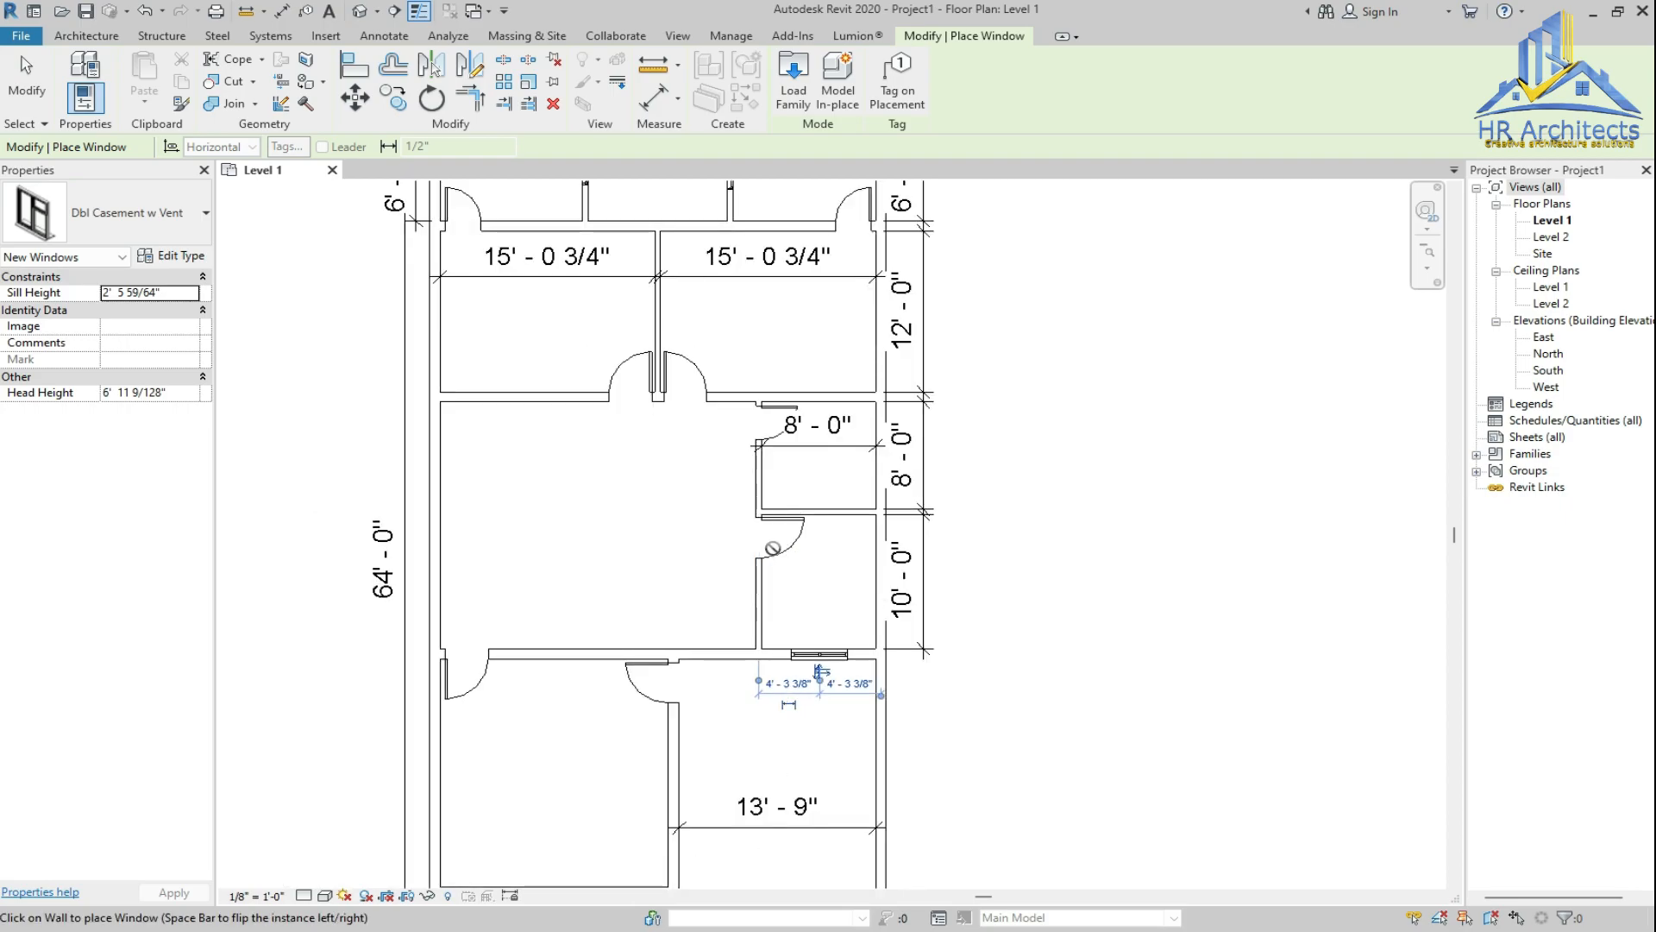
# Place two Dbl Casement w Vent windows in the upper middle room's lower wall, one on each side of the bedroom partition
pyautogui.scroll(-2, 772, 505)
pyautogui.scroll(3, 581, 453)
pyautogui.scroll(-3, 635, 658)
pyautogui.scroll(5, 699, 259)
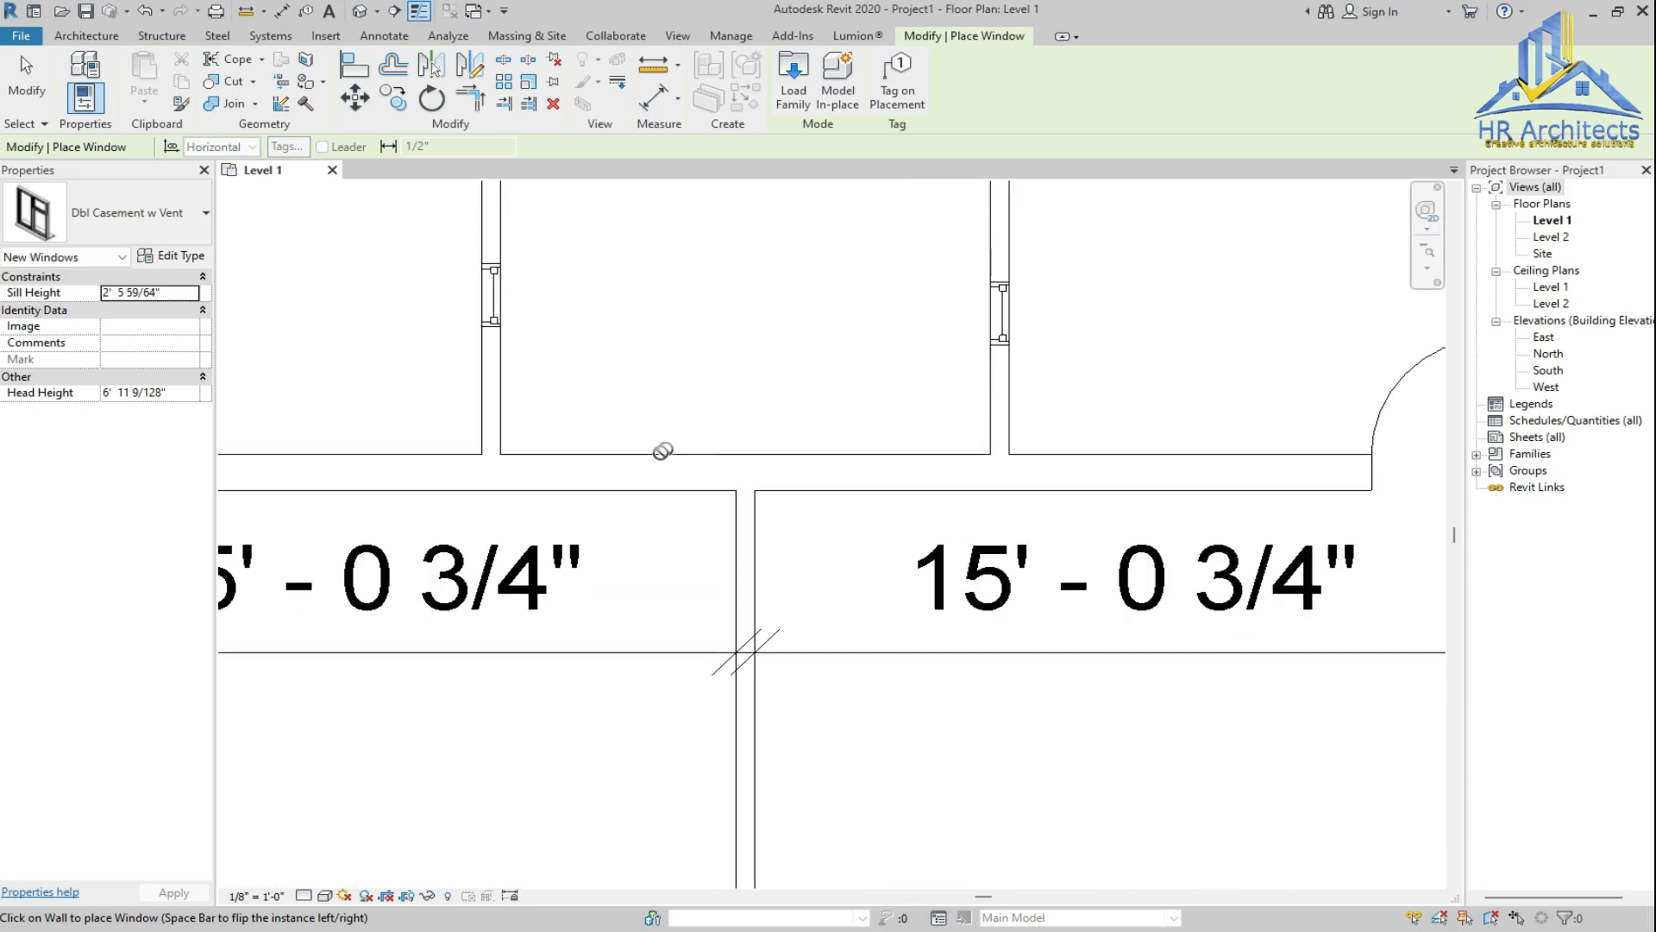
pyautogui.click(613, 486)
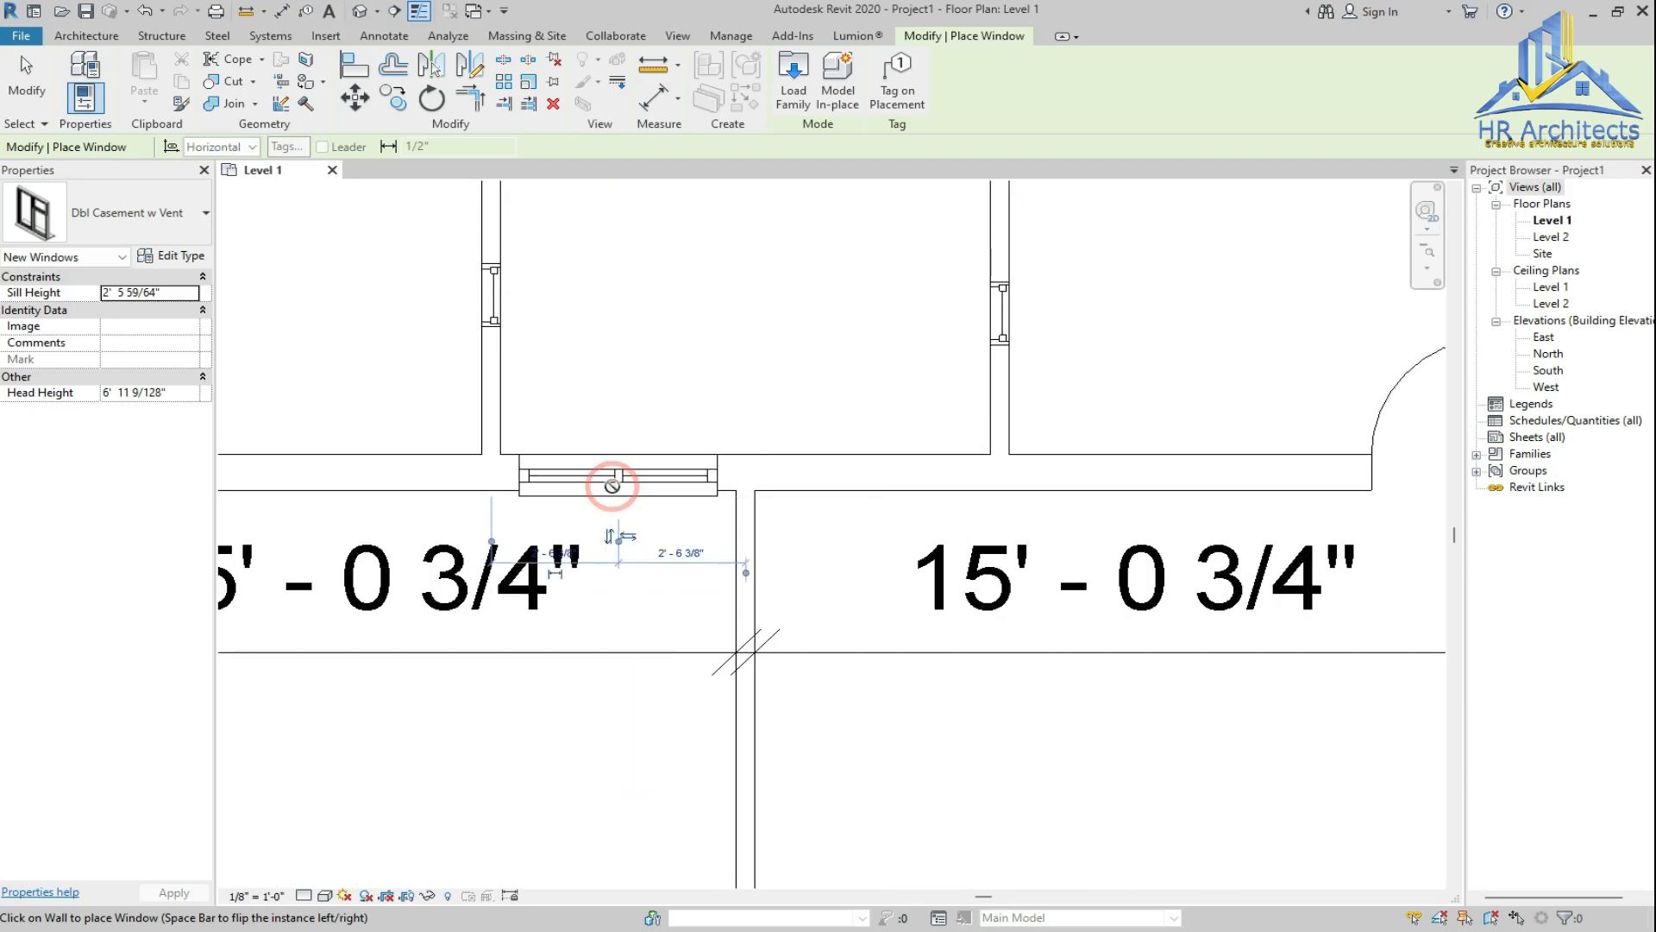
pyautogui.click(876, 486)
pyautogui.scroll(-4, 874, 479)
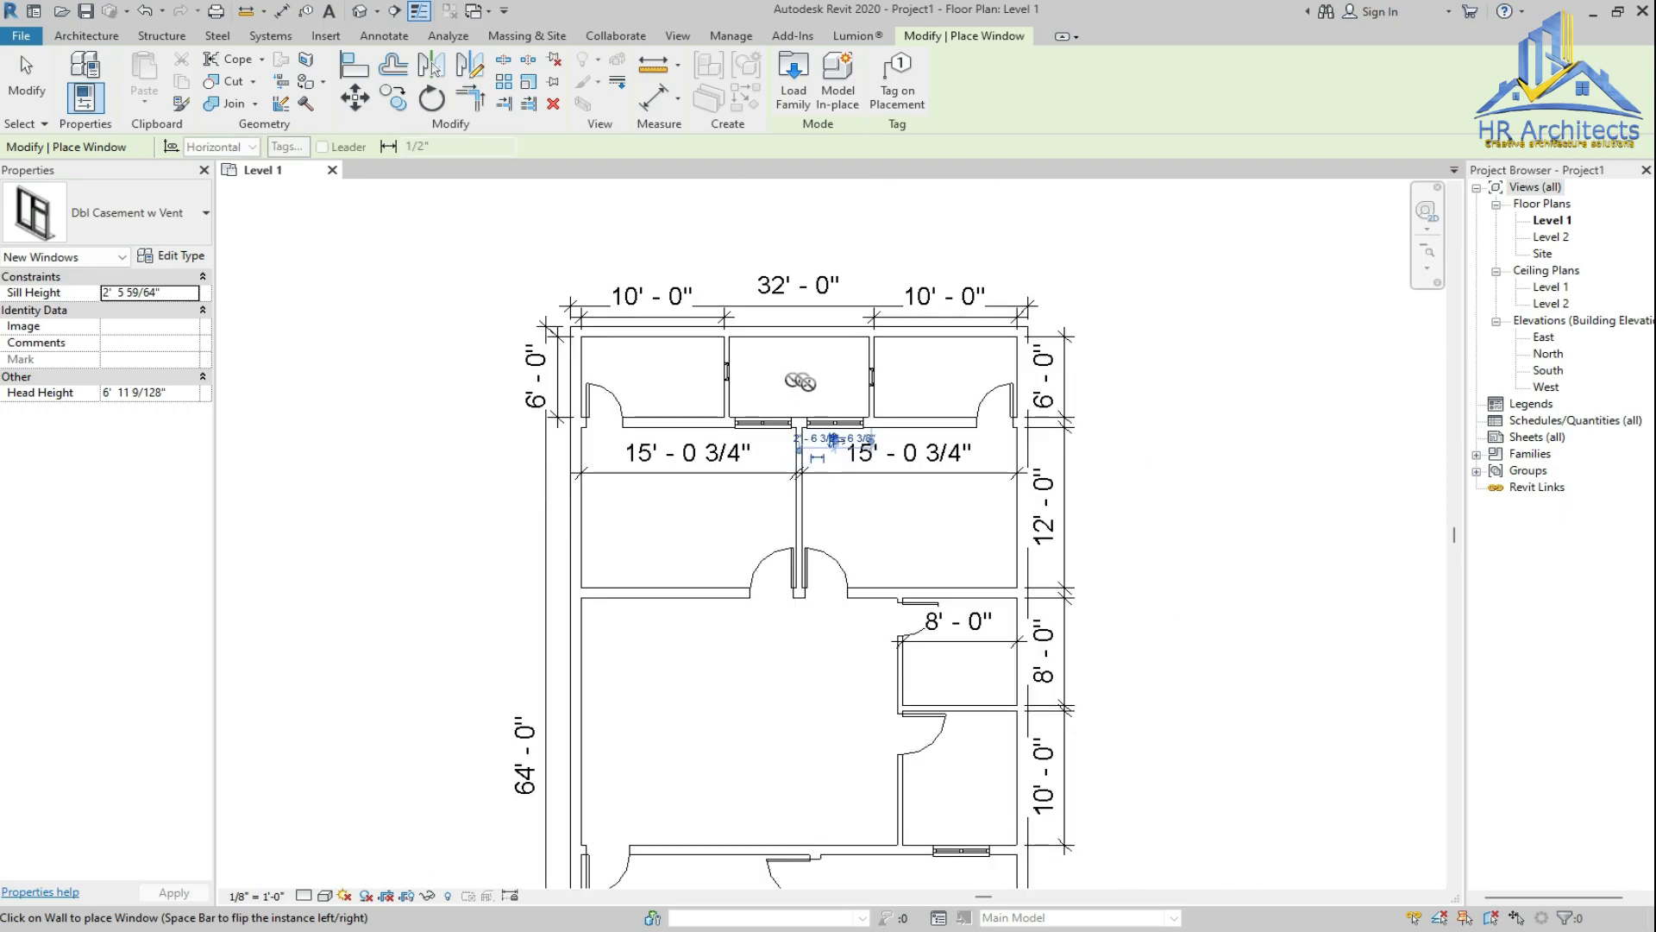
# Place two Dbl Casement w Vent windows in the lower-left room's bottom wall, about 12'-0" and 4'-5" from the left exterior wall
pyautogui.scroll(-2, 869, 521)
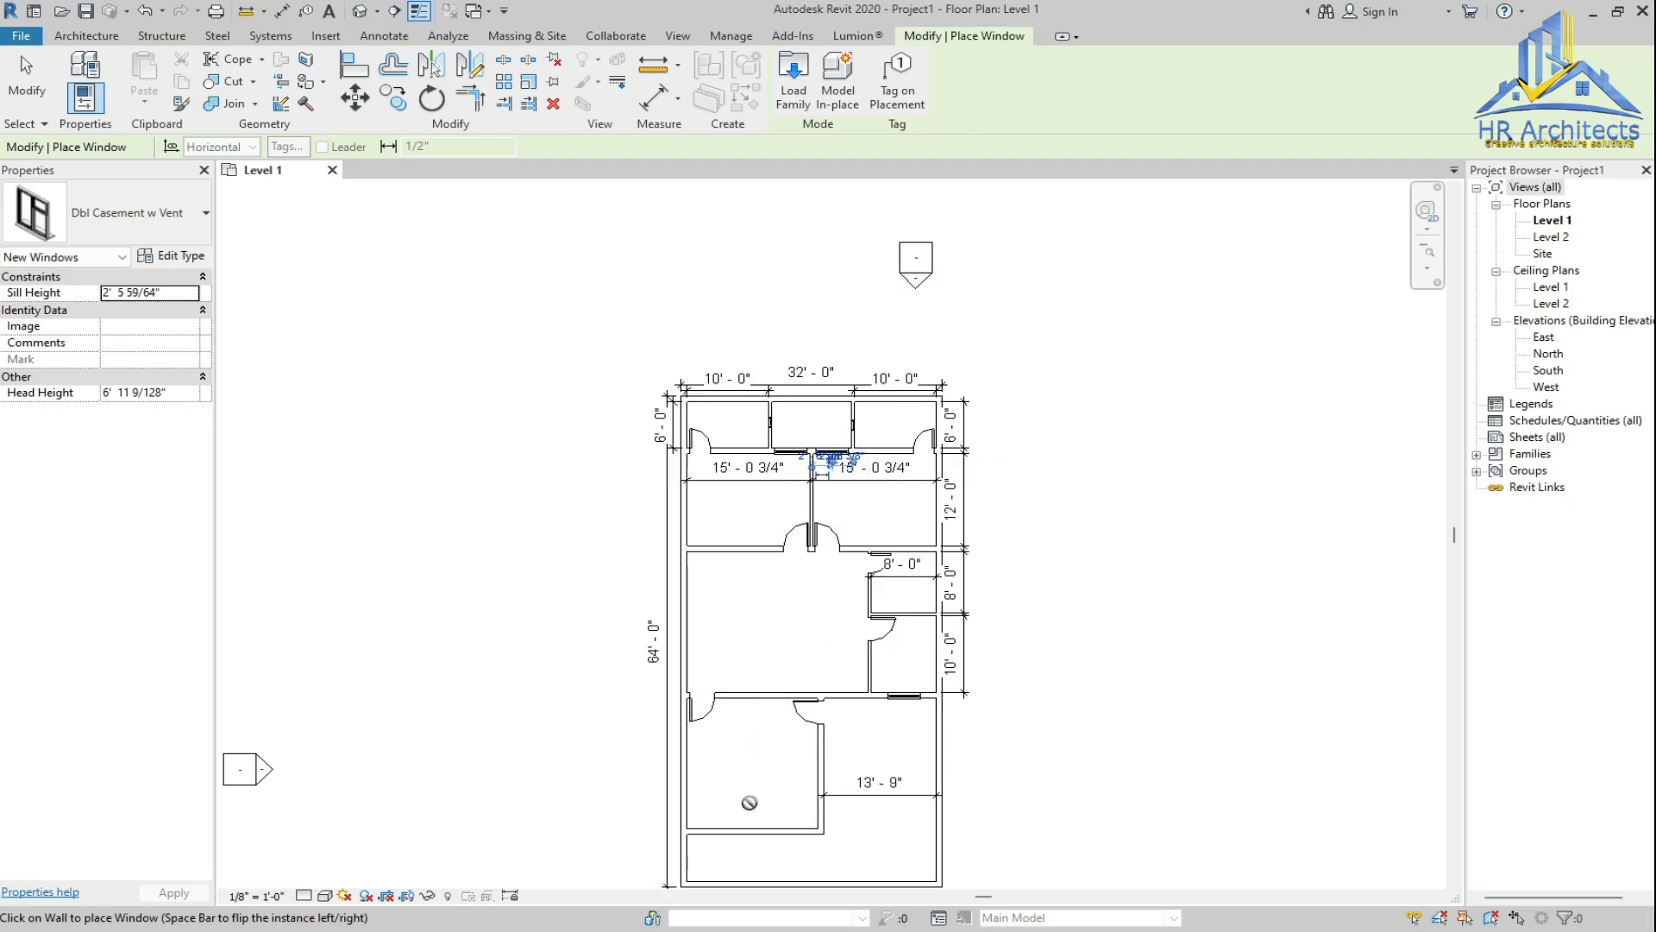
pyautogui.scroll(5, 768, 861)
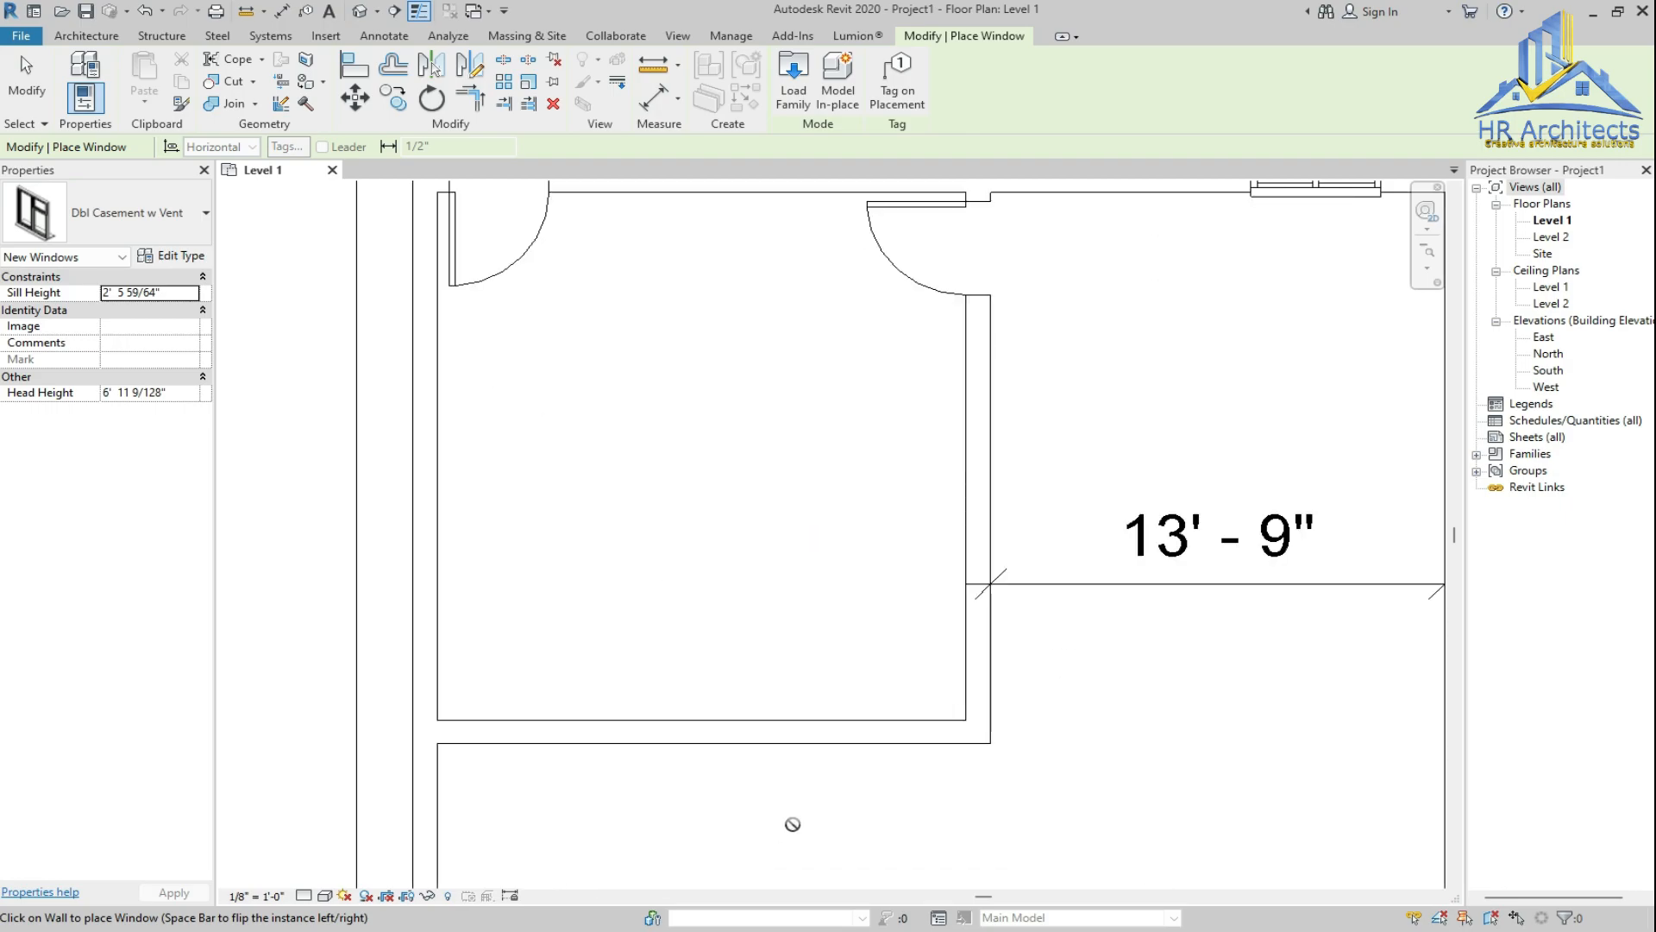
pyautogui.click(822, 735)
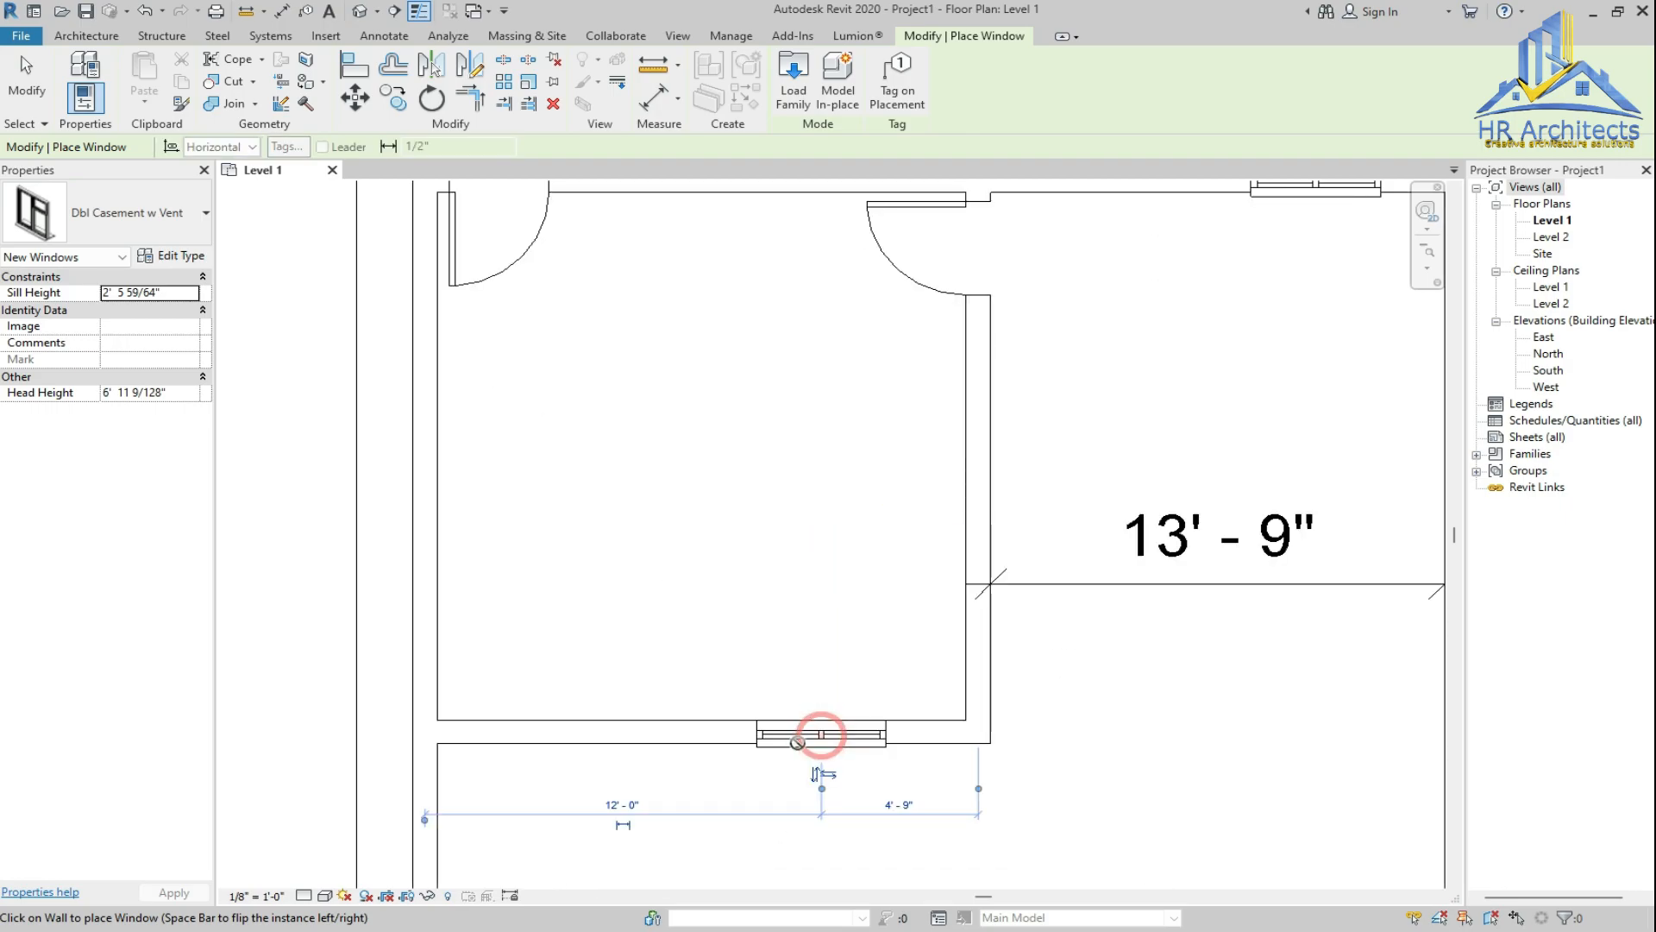
pyautogui.click(570, 734)
pyautogui.scroll(-3, 723, 742)
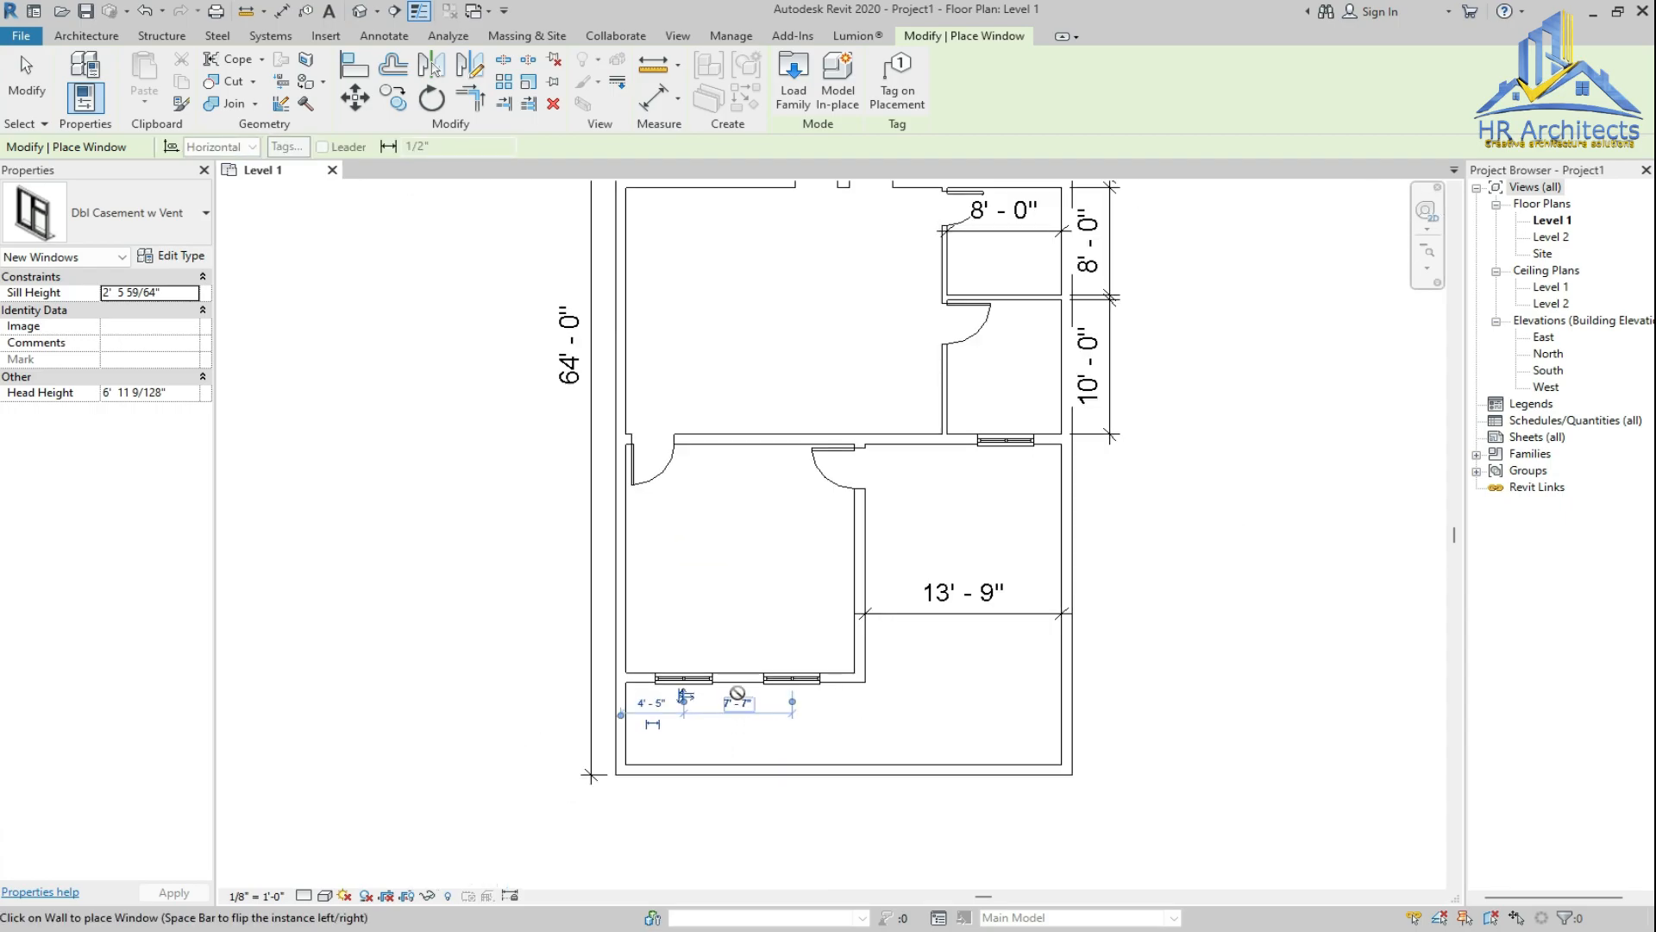
pyautogui.scroll(2, 760, 706)
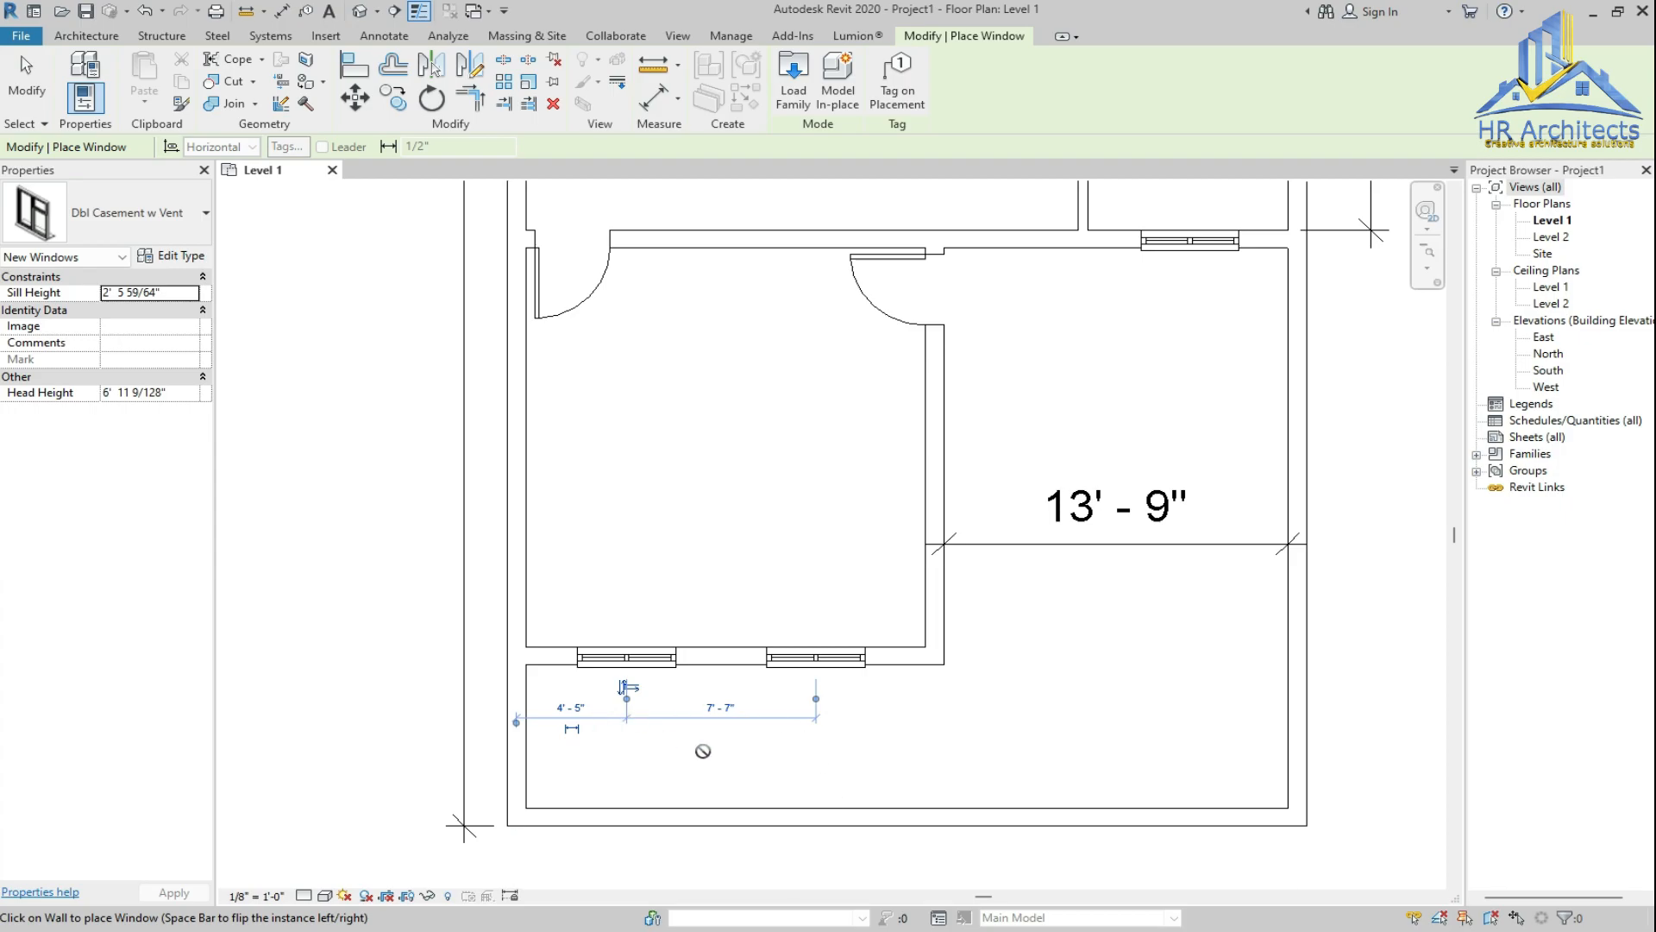
# Leave window placement and try to load the ExtDbl (4) family from the Blocks folder with the Component command
pyautogui.scroll(-1, 799, 710)
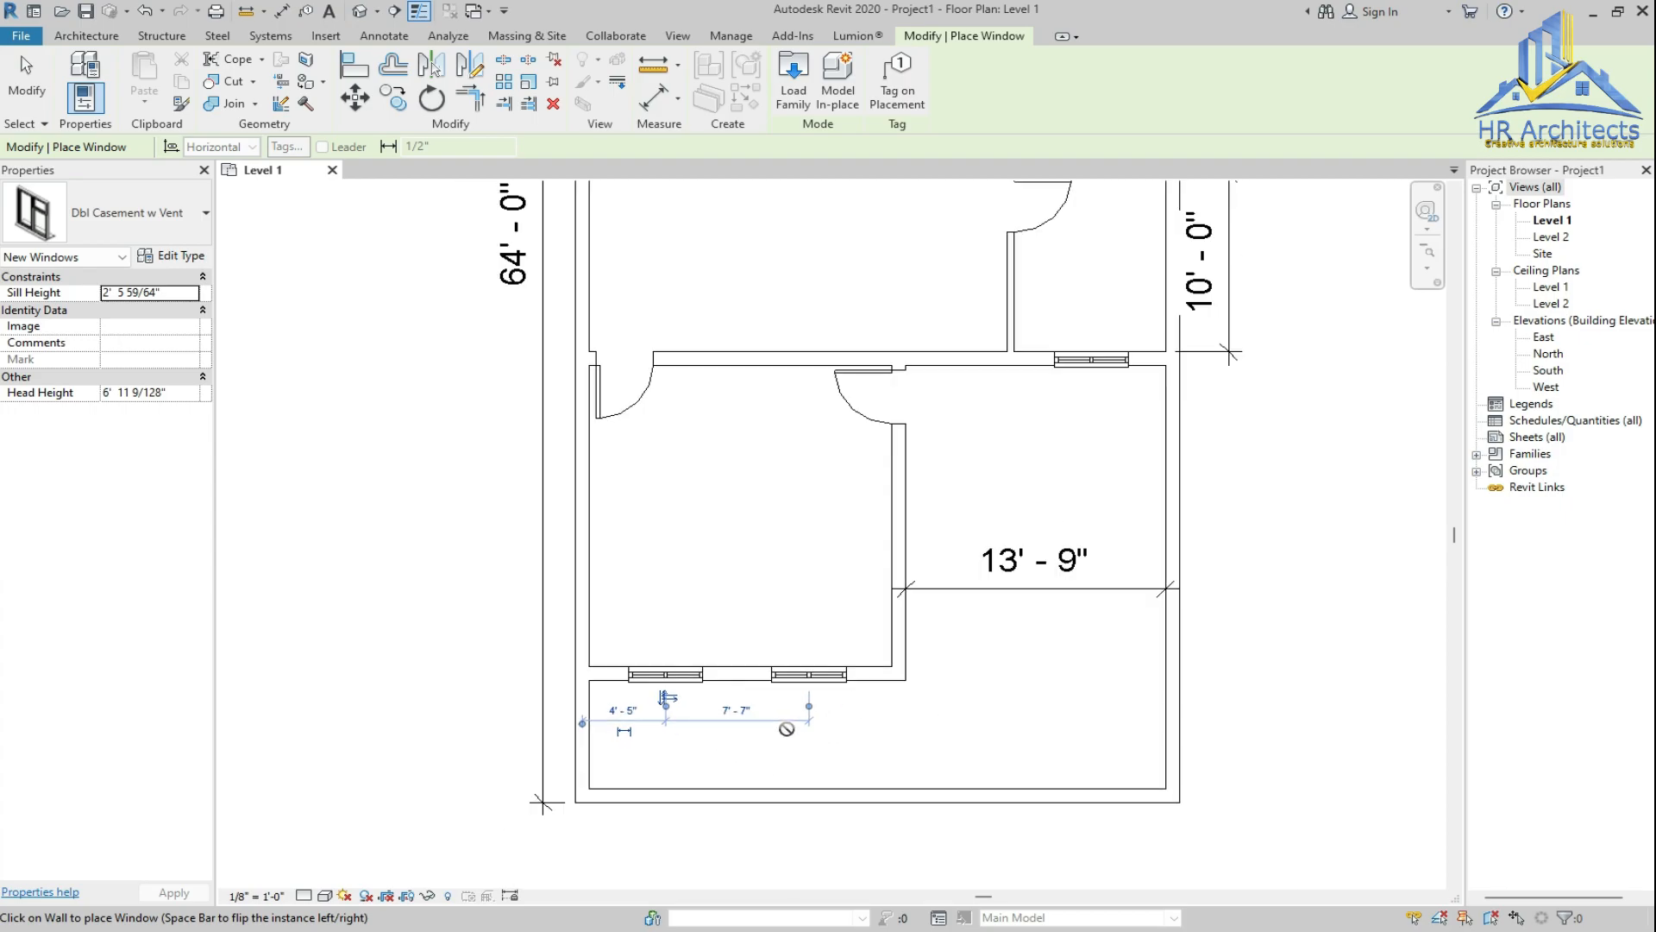
pyautogui.scroll(2, 953, 289)
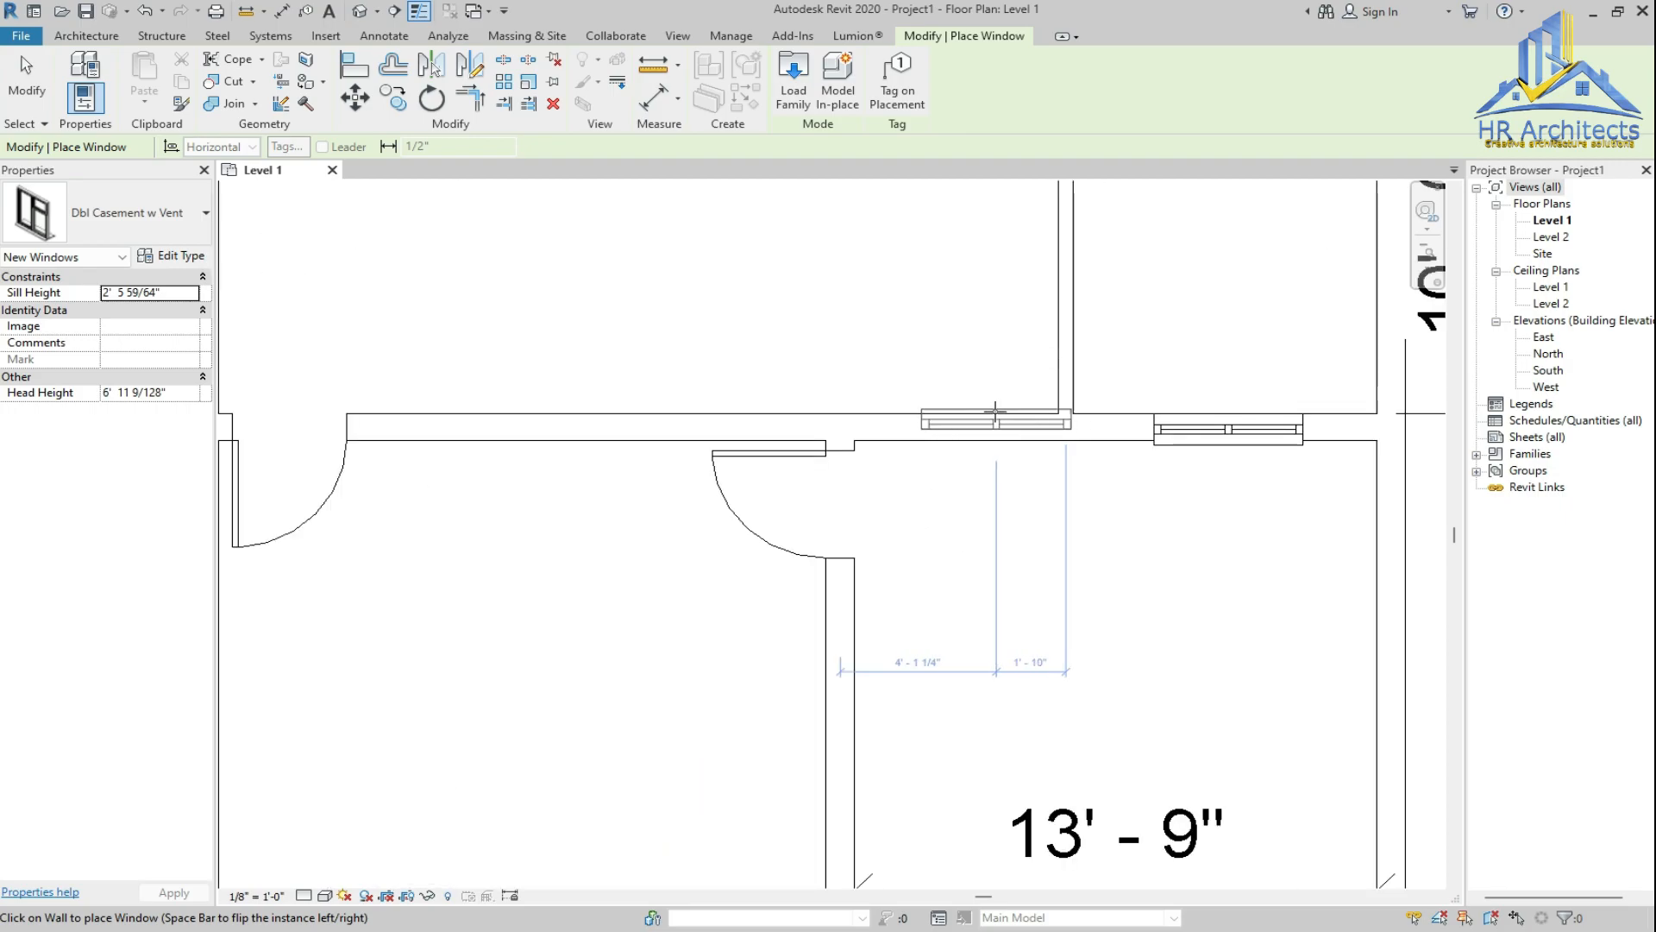
pyautogui.press('Escape')
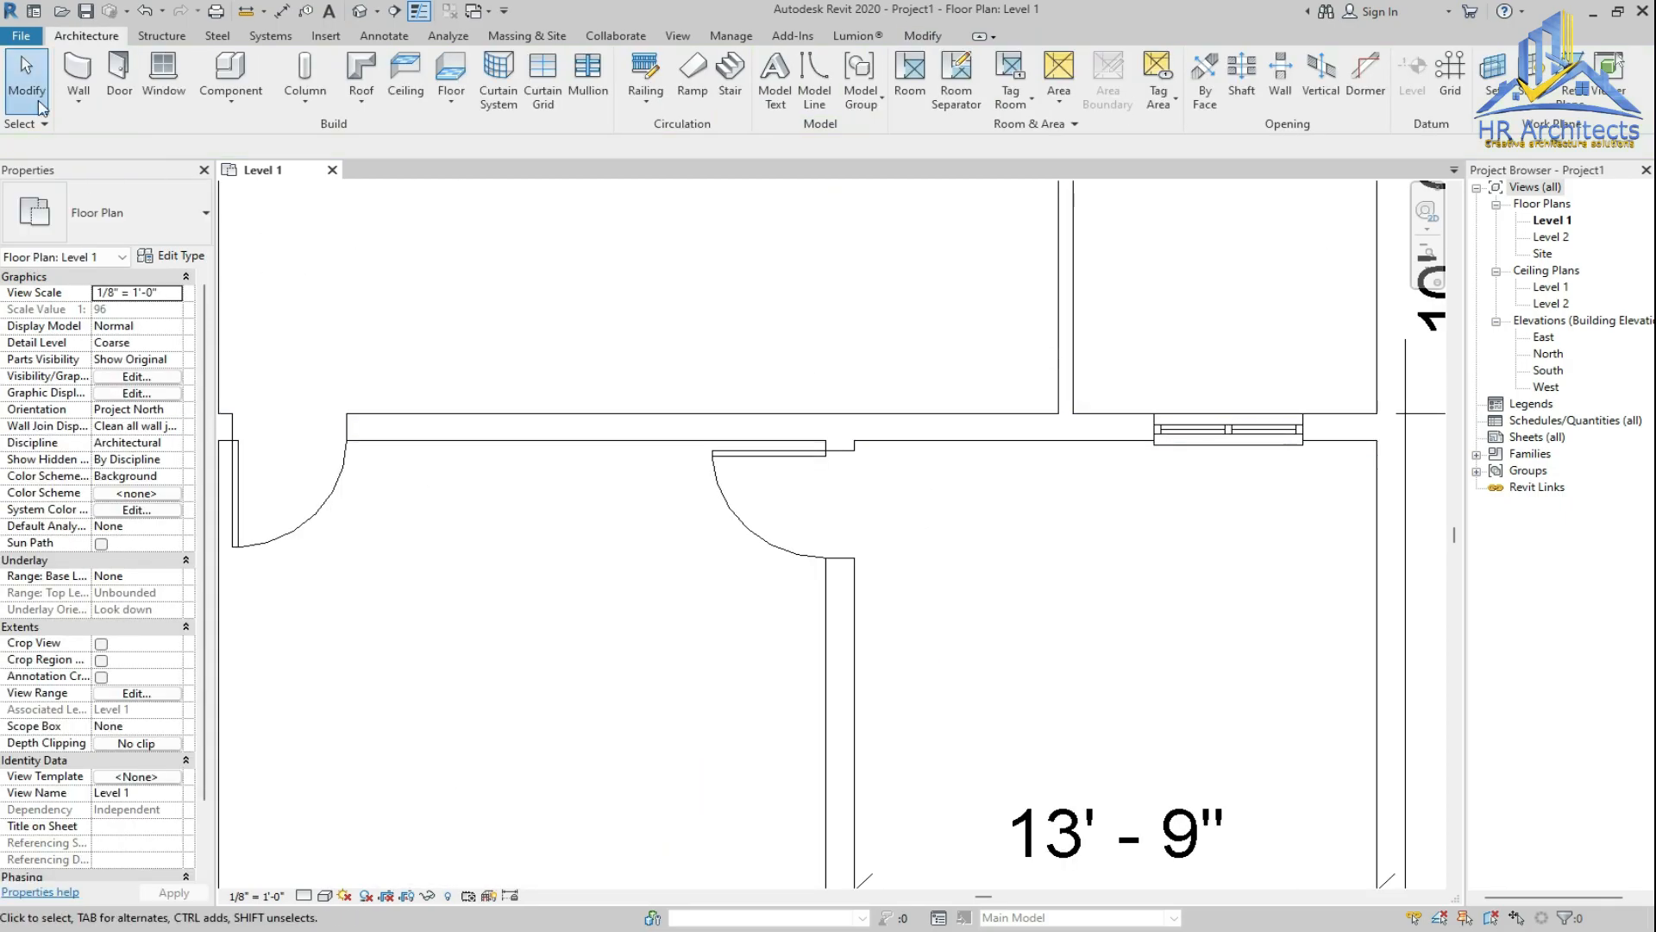
pyautogui.click(231, 75)
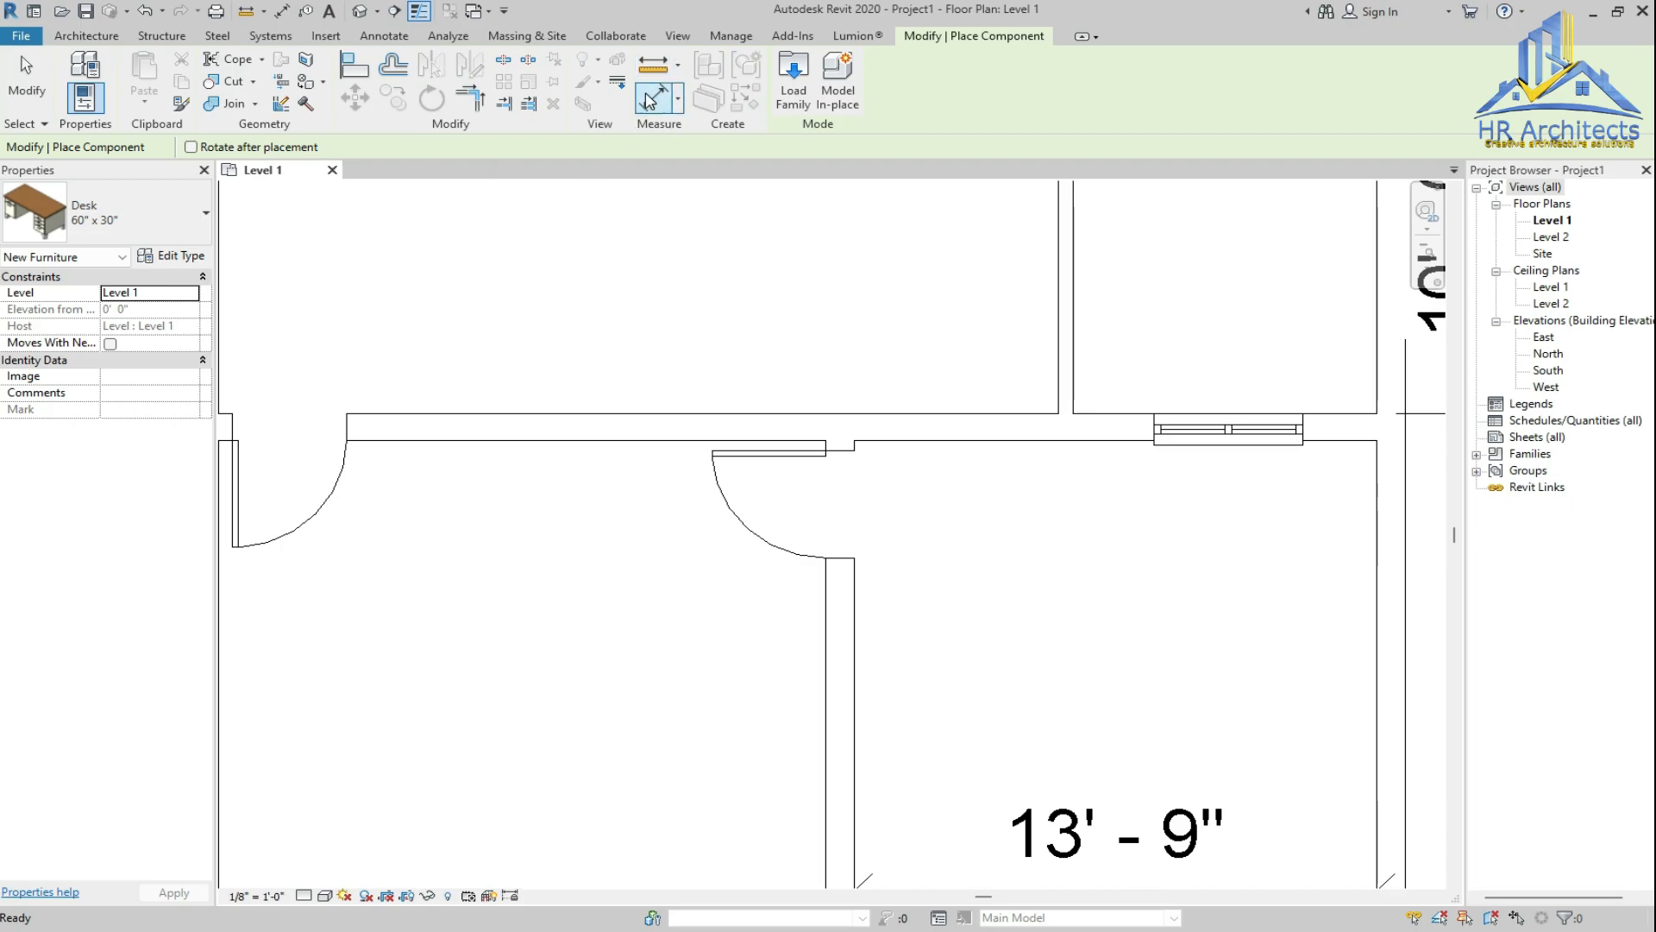
pyautogui.click(807, 95)
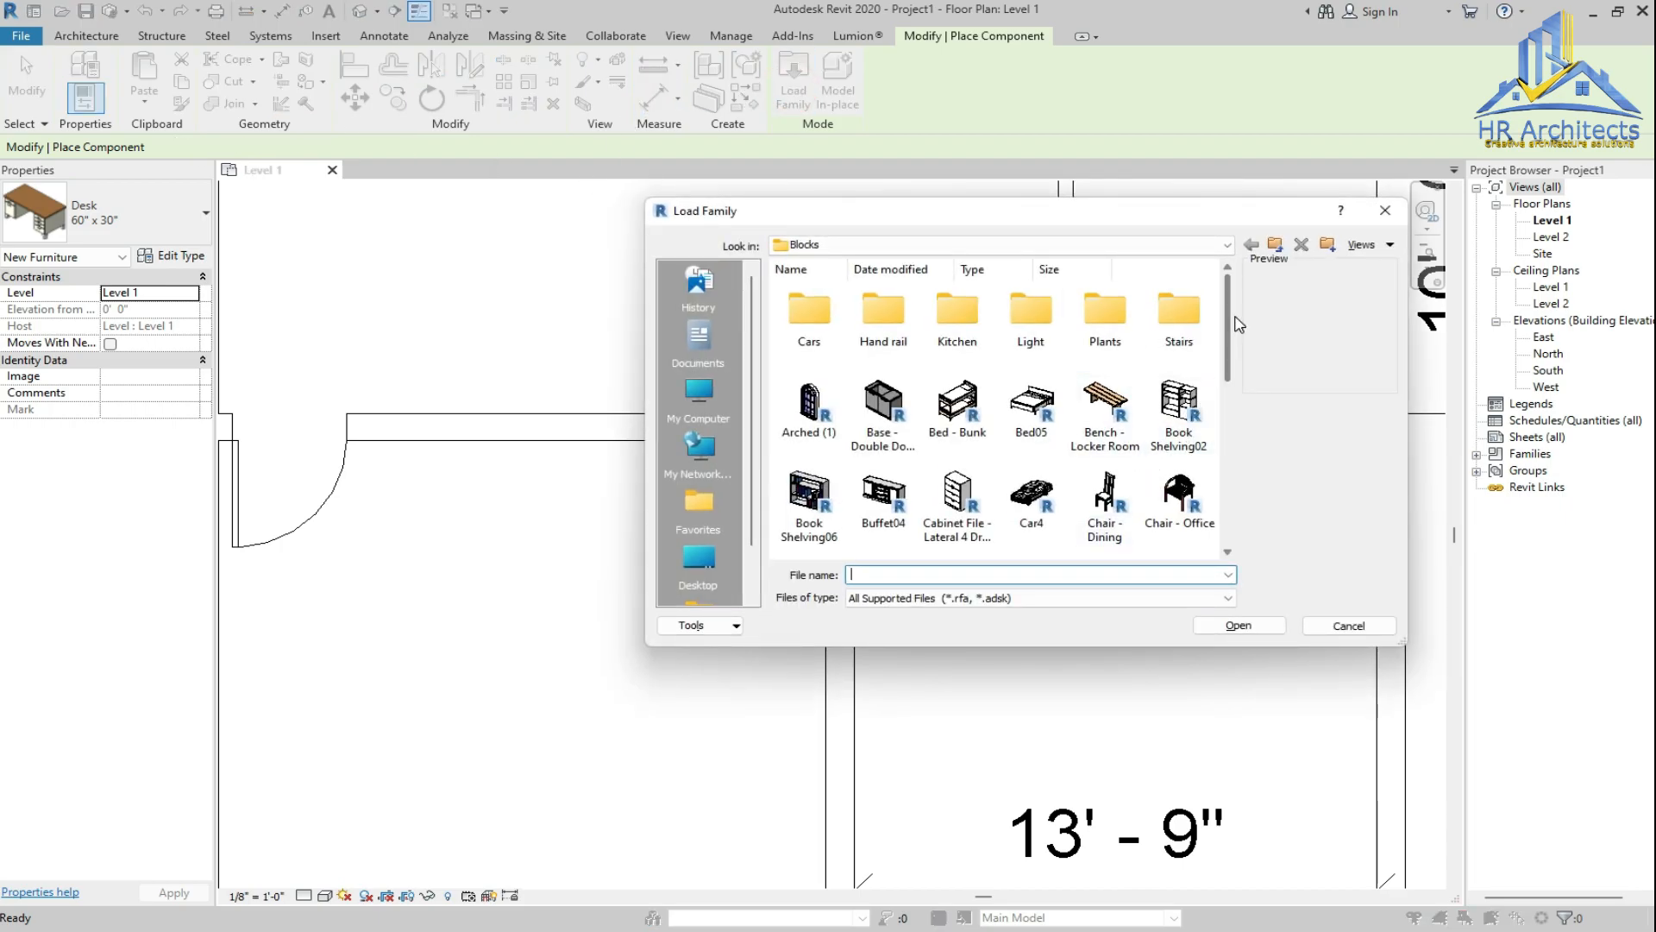
pyautogui.moveTo(1232, 321); pyautogui.dragTo(1219, 412)
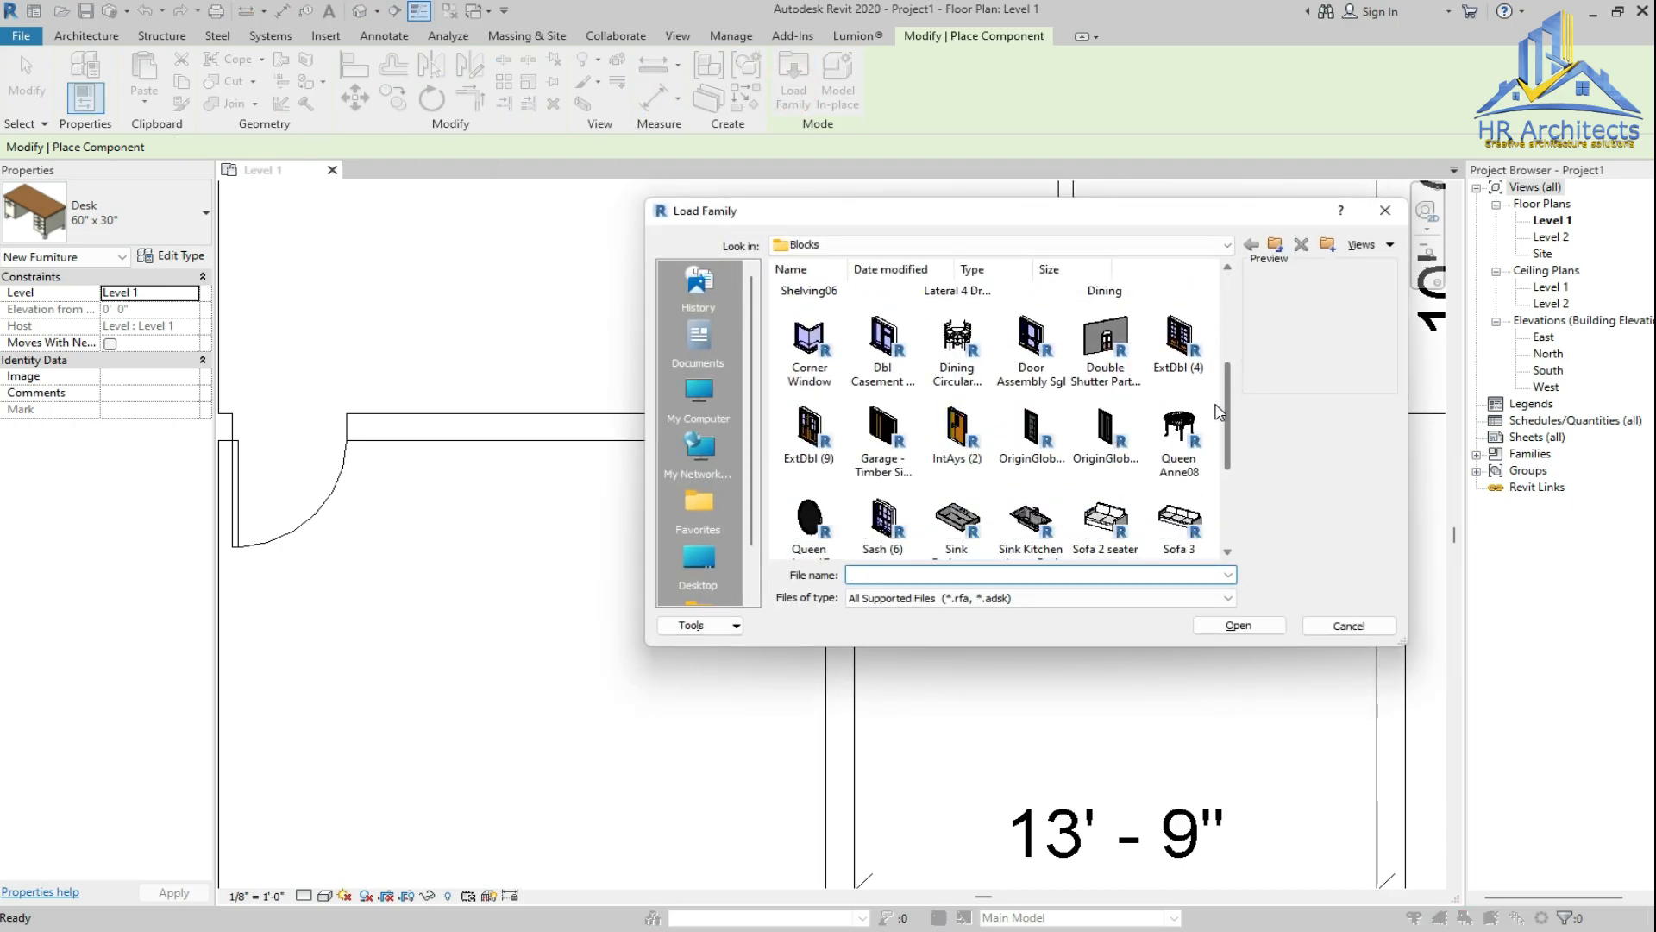
pyautogui.click(1177, 332)
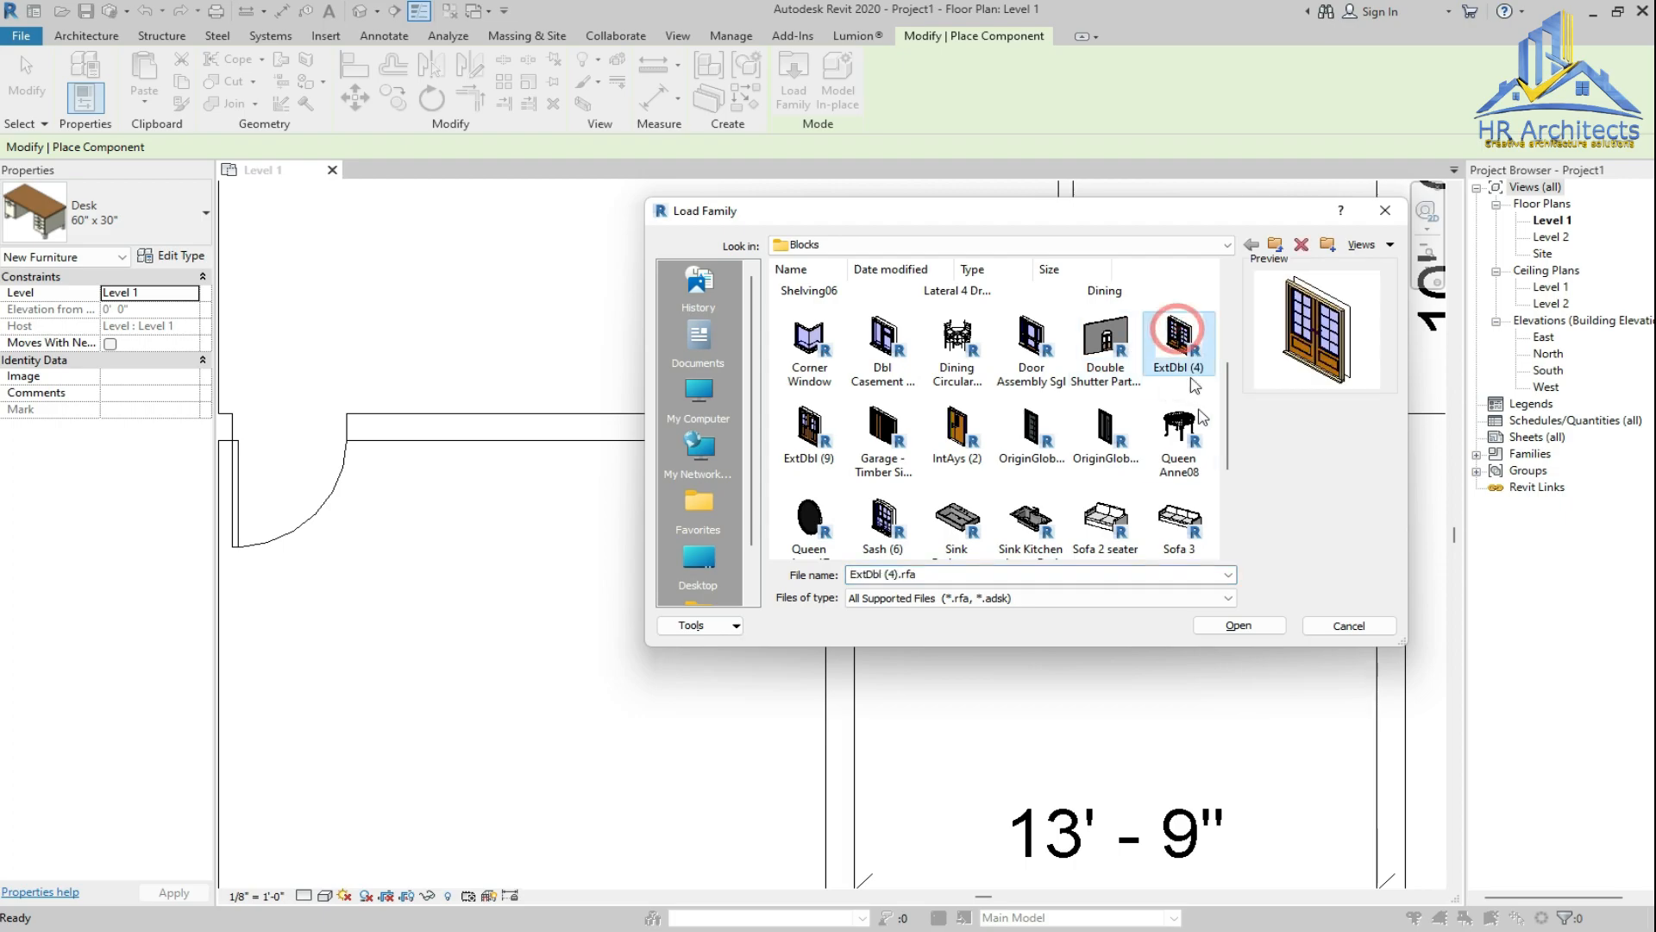
pyautogui.click(1239, 625)
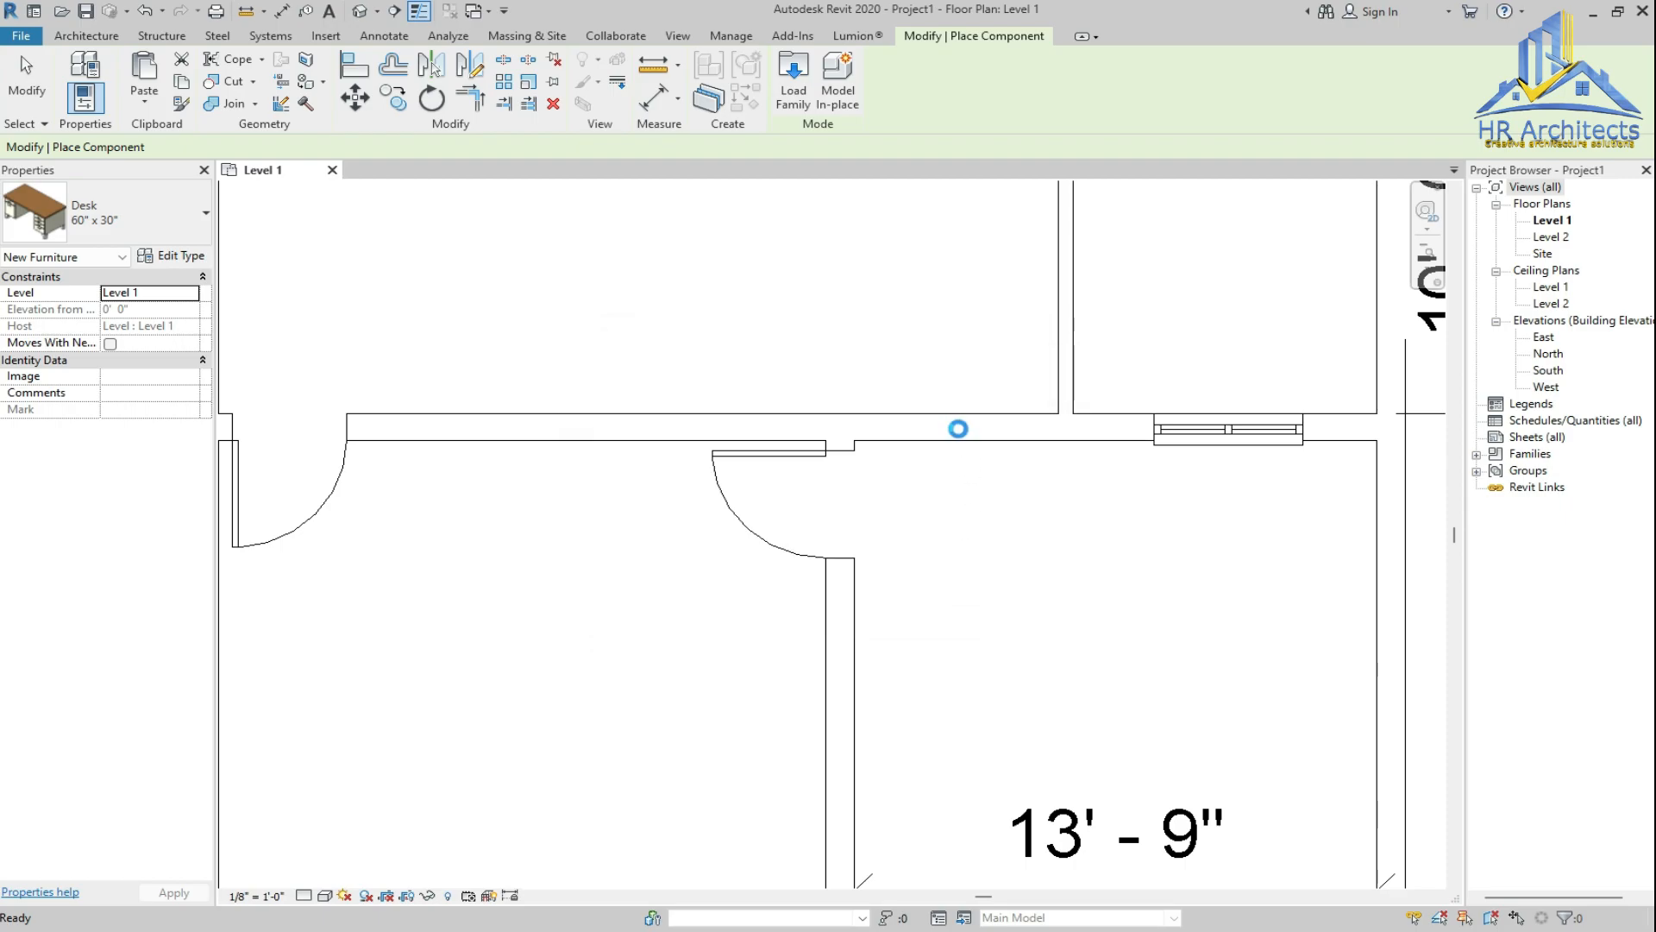
pyautogui.click(947, 524)
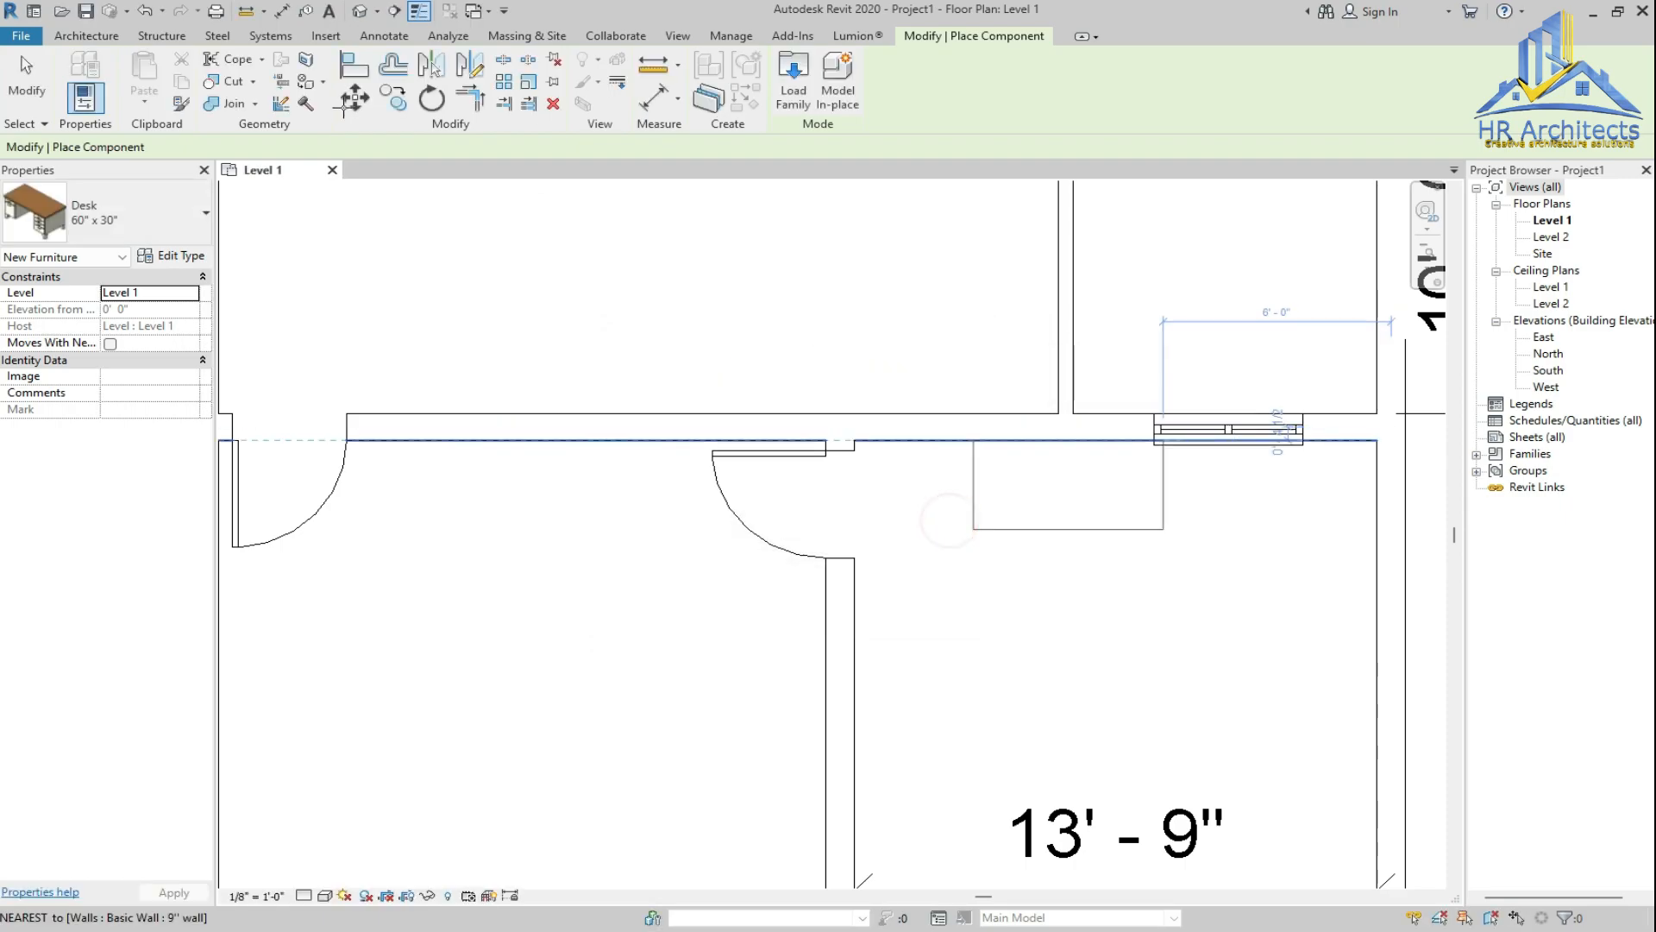
# Start the Door command and load the ExtDbl (4) double door family from the Blocks folder
pyautogui.click(68, 36)
pyautogui.click(130, 62)
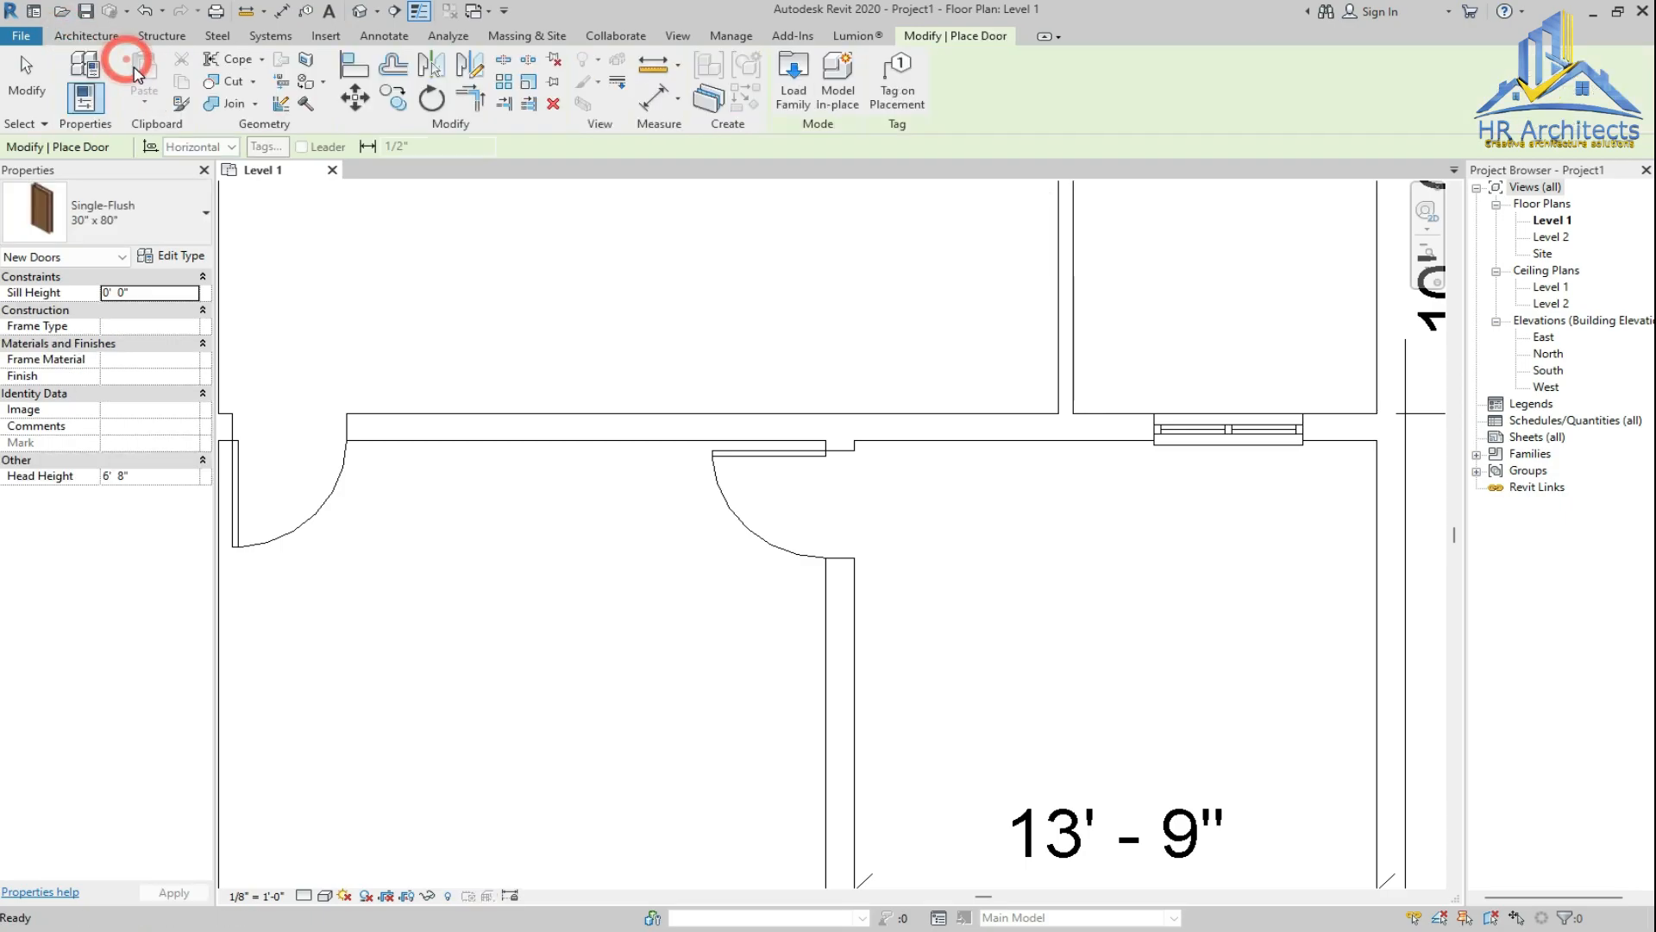
pyautogui.click(790, 82)
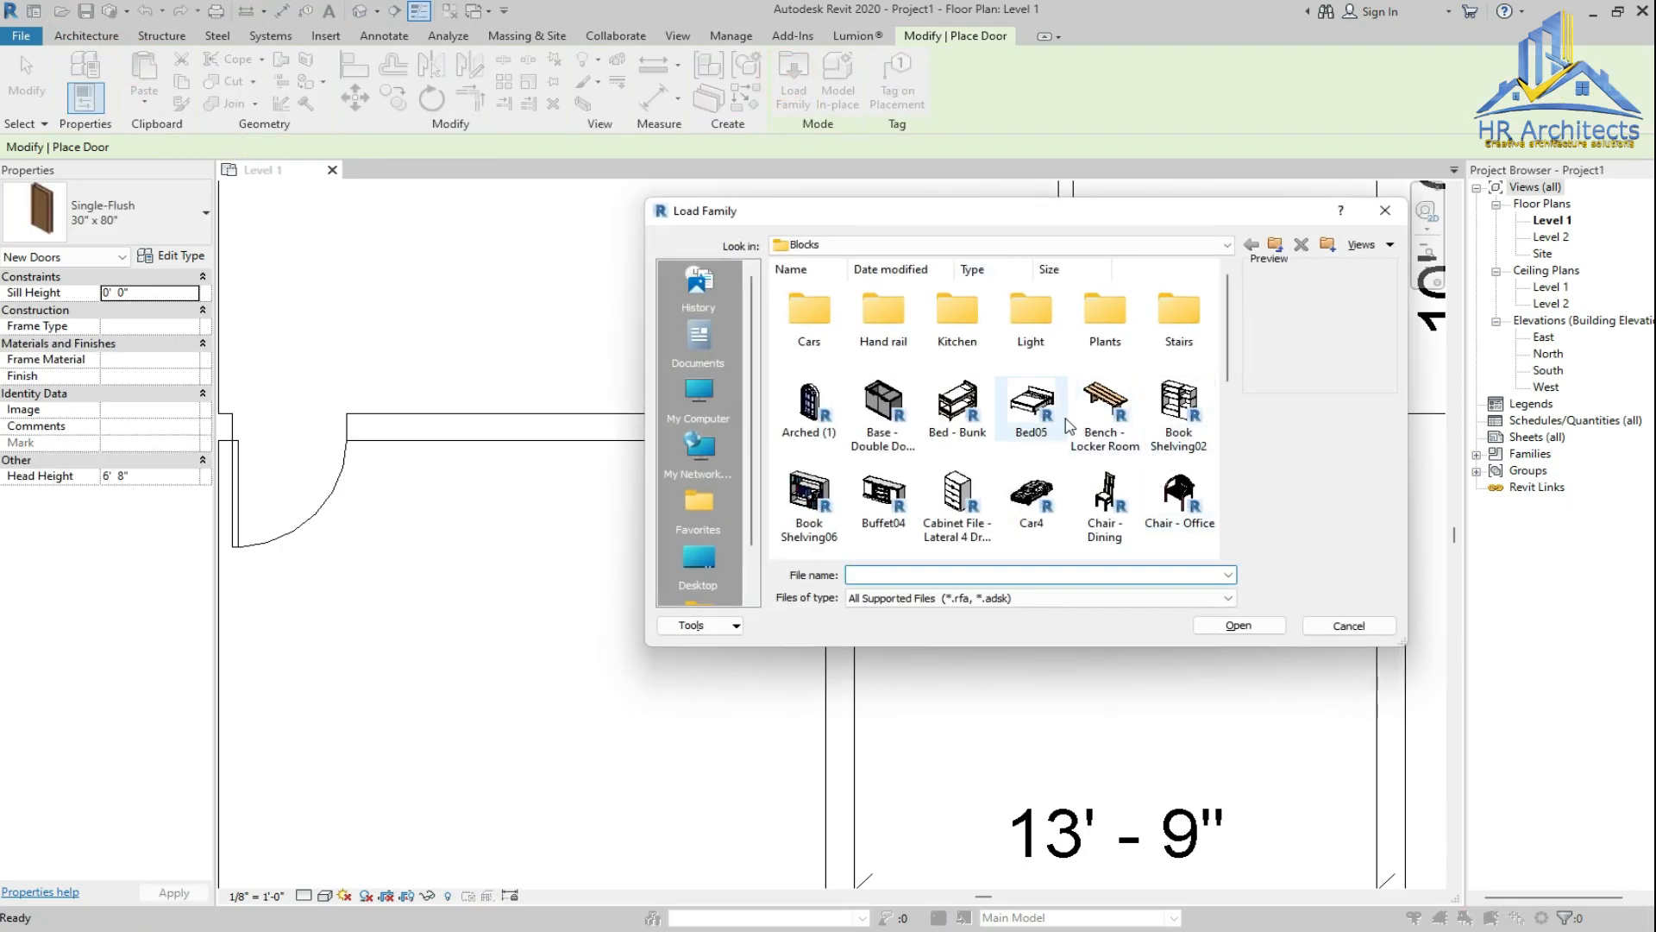
pyautogui.moveTo(1225, 324); pyautogui.dragTo(1228, 416)
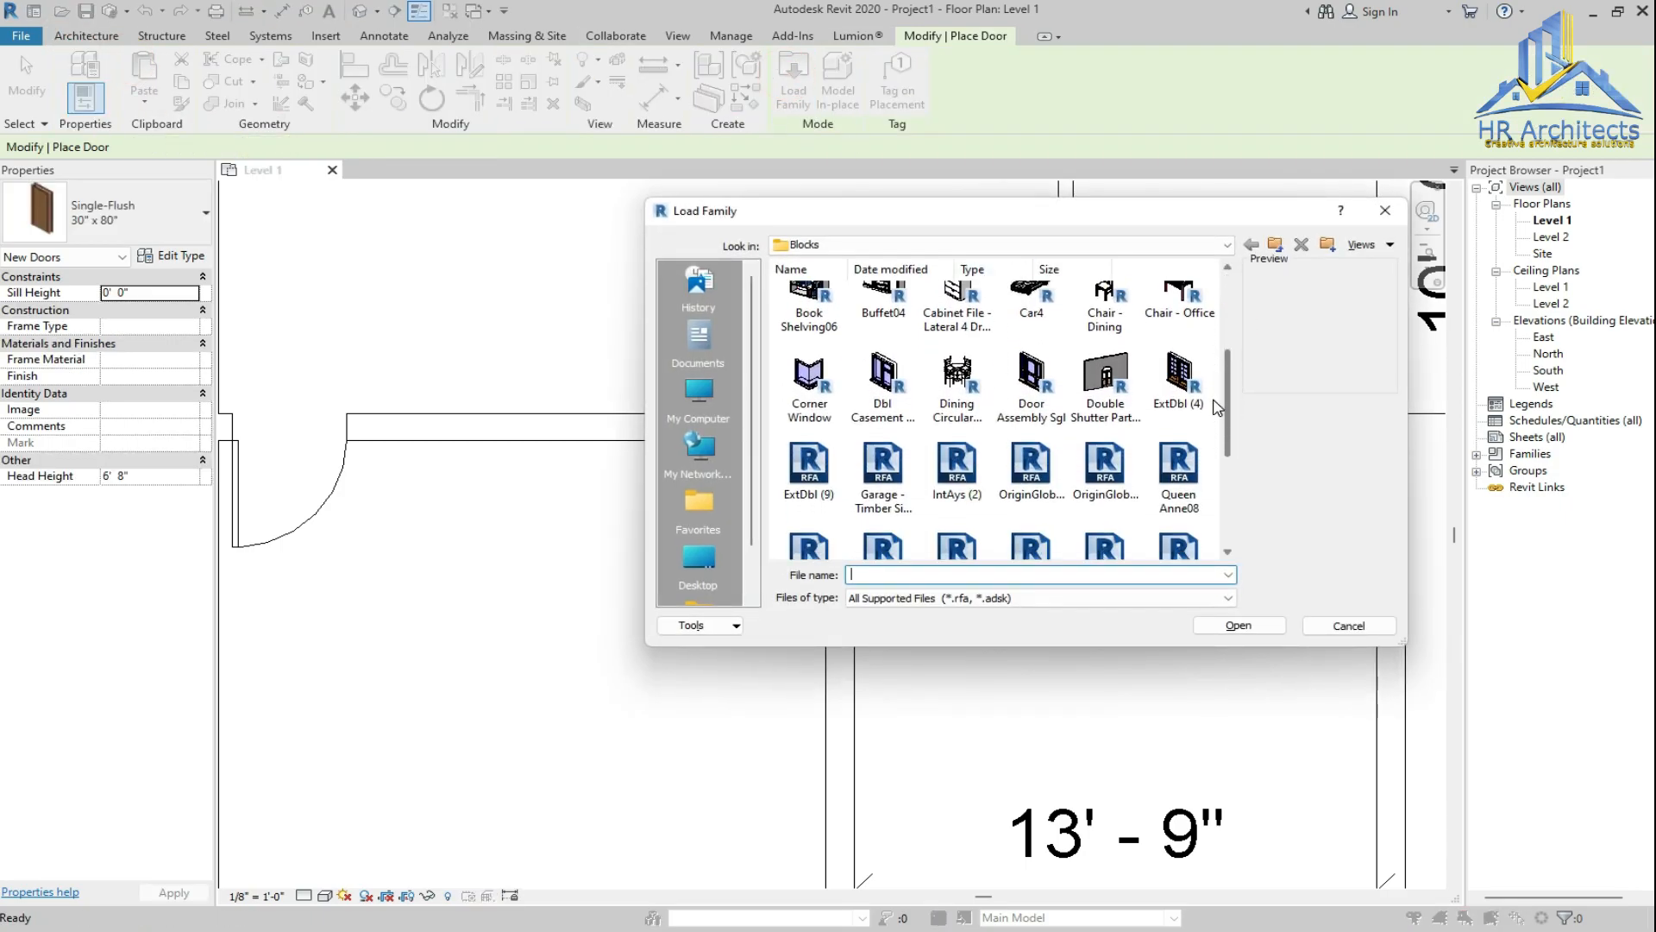
pyautogui.click(1178, 371)
pyautogui.click(1239, 627)
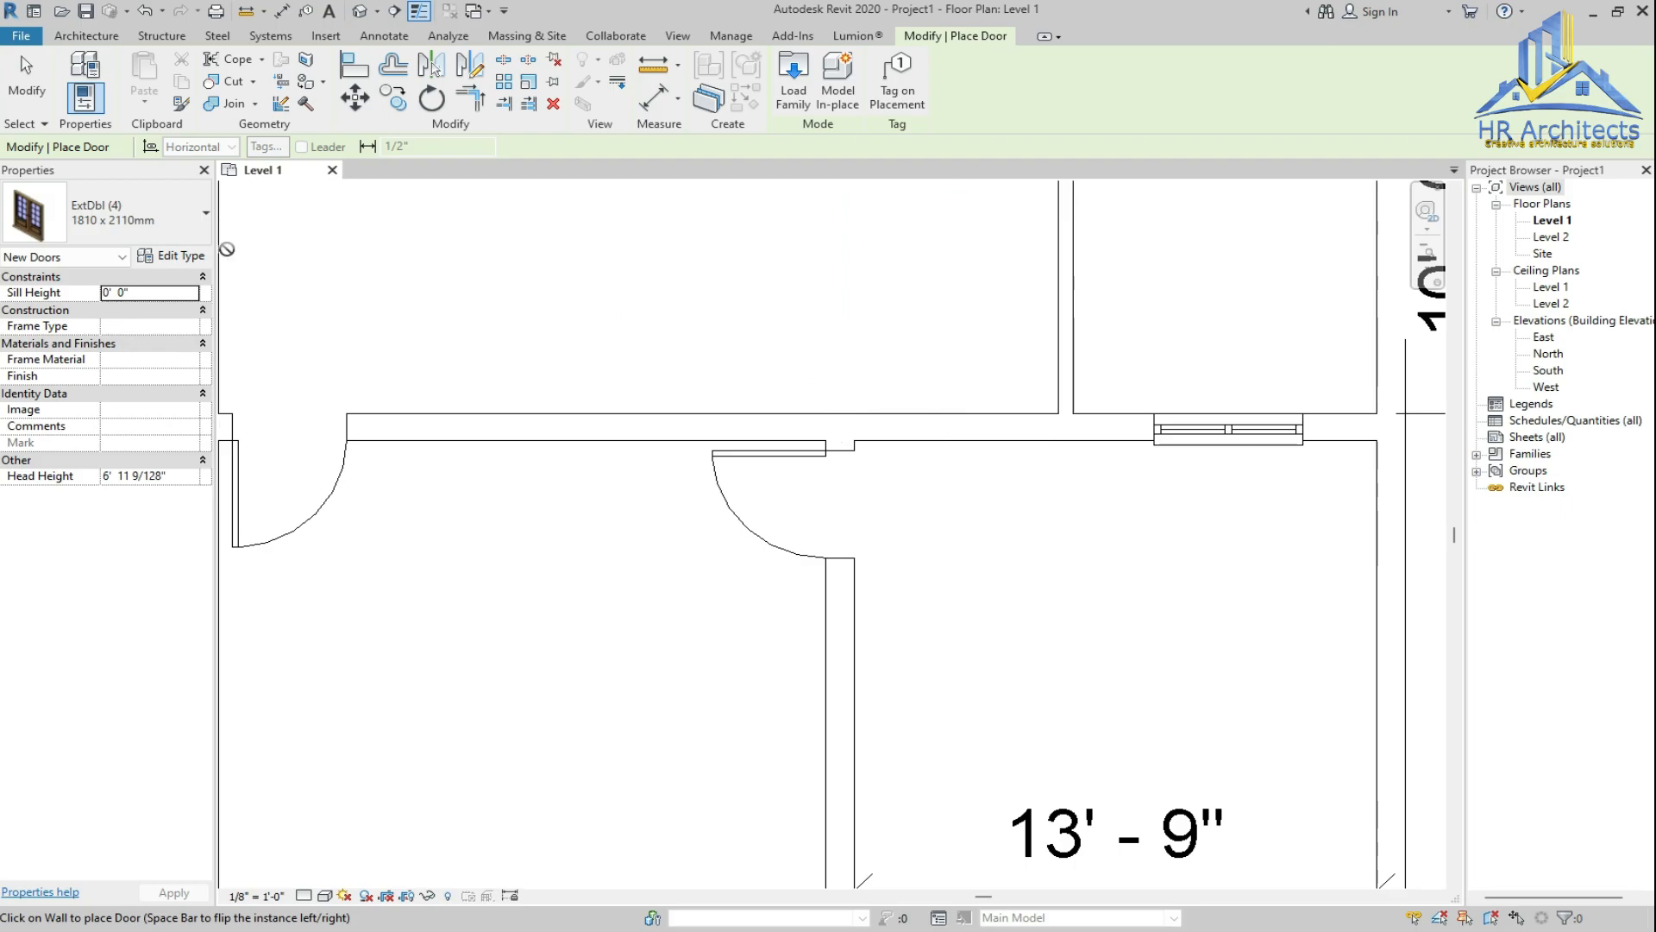
# Set the Rough Width of the ExtDbl (4) door type 1810 x 2110mm to 5' 0"
pyautogui.click(171, 255)
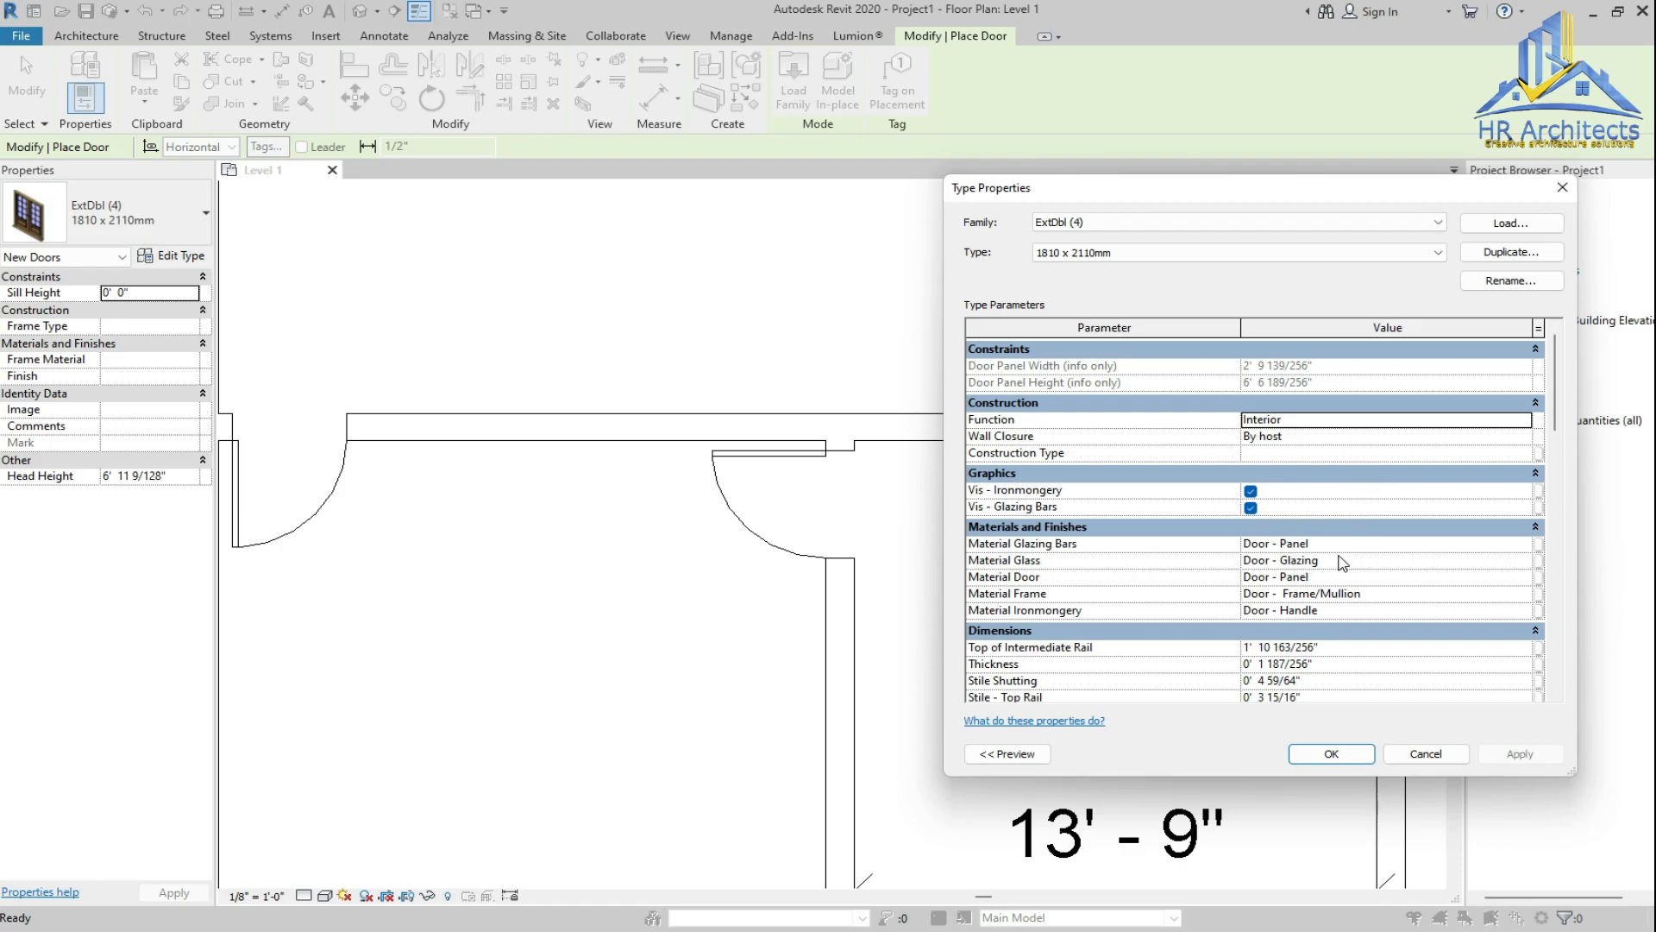
pyautogui.scroll(-4, 1343, 562)
pyautogui.click(1336, 567)
pyautogui.write('5\' 0"')
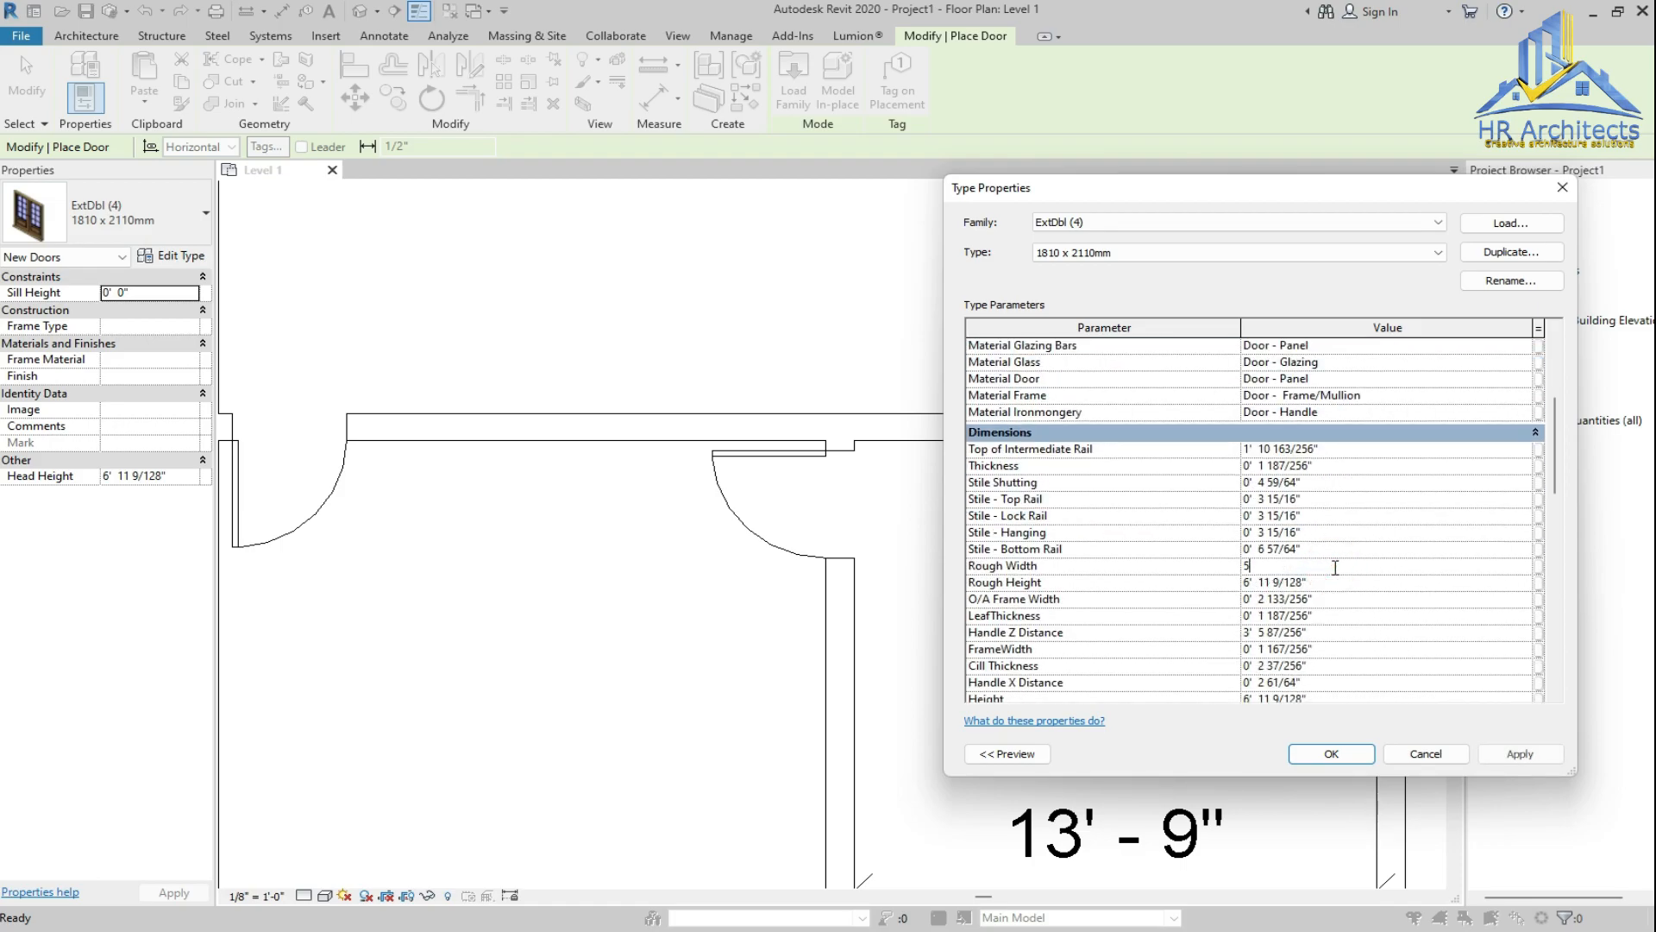
pyautogui.click(1324, 754)
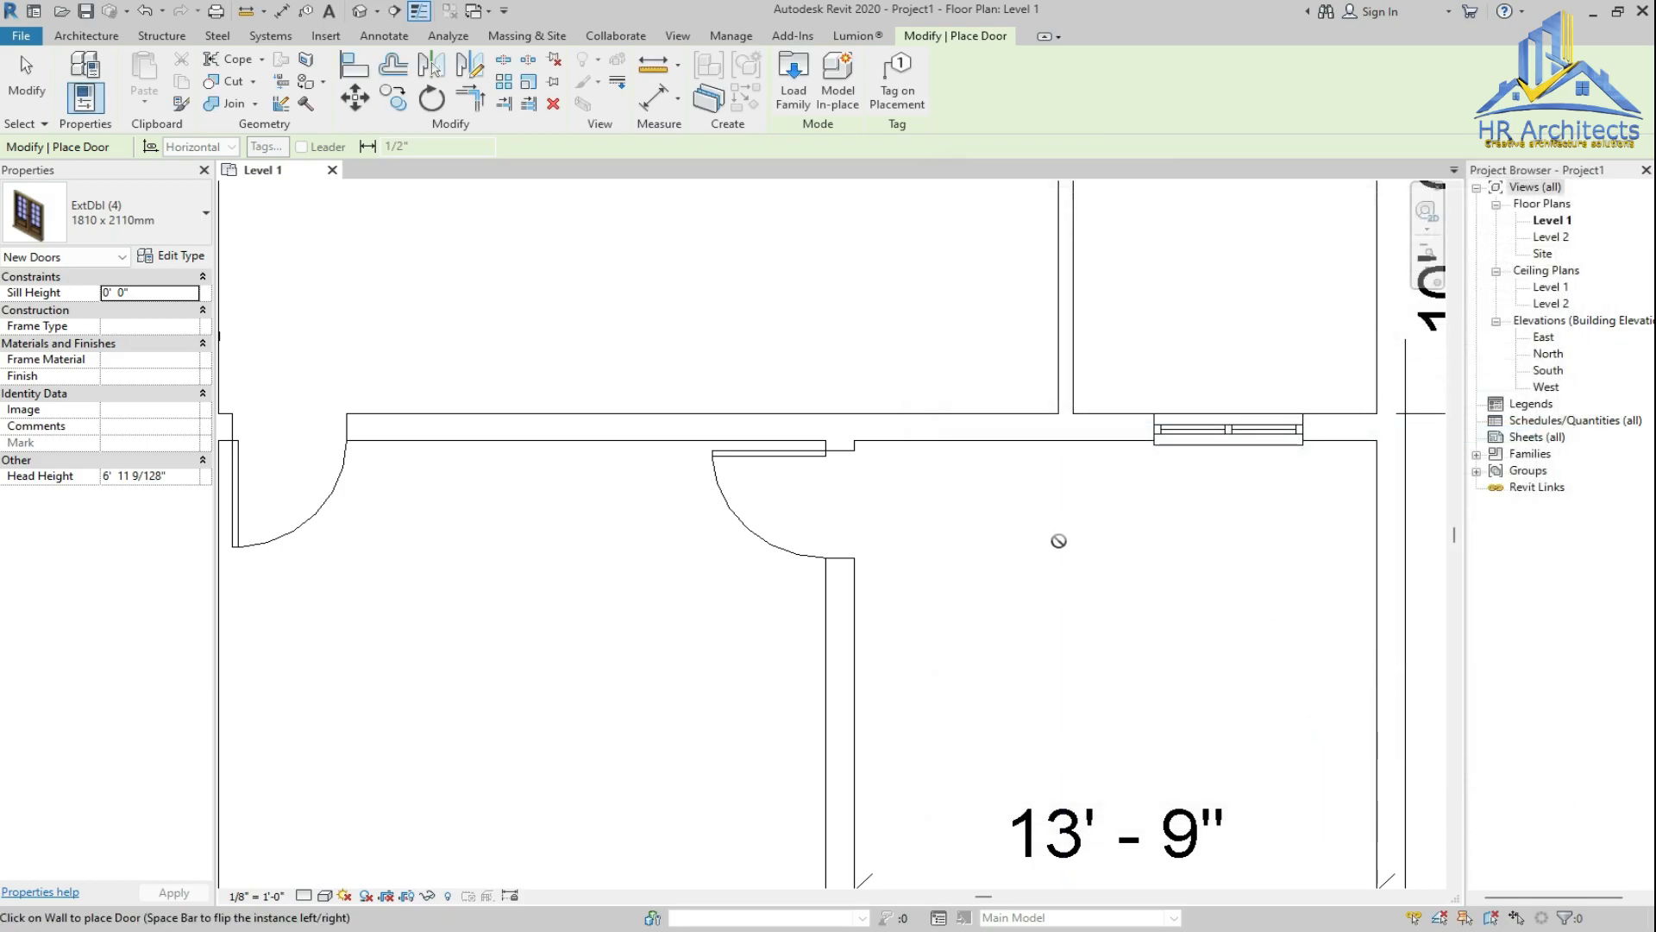
# Place the ExtDbl (4) double door in the central room's lower wall, just beside the 10'-0" deep side room's partition
pyautogui.click(964, 438)
pyautogui.press('Escape')
pyautogui.scroll(-6, 1000, 462)
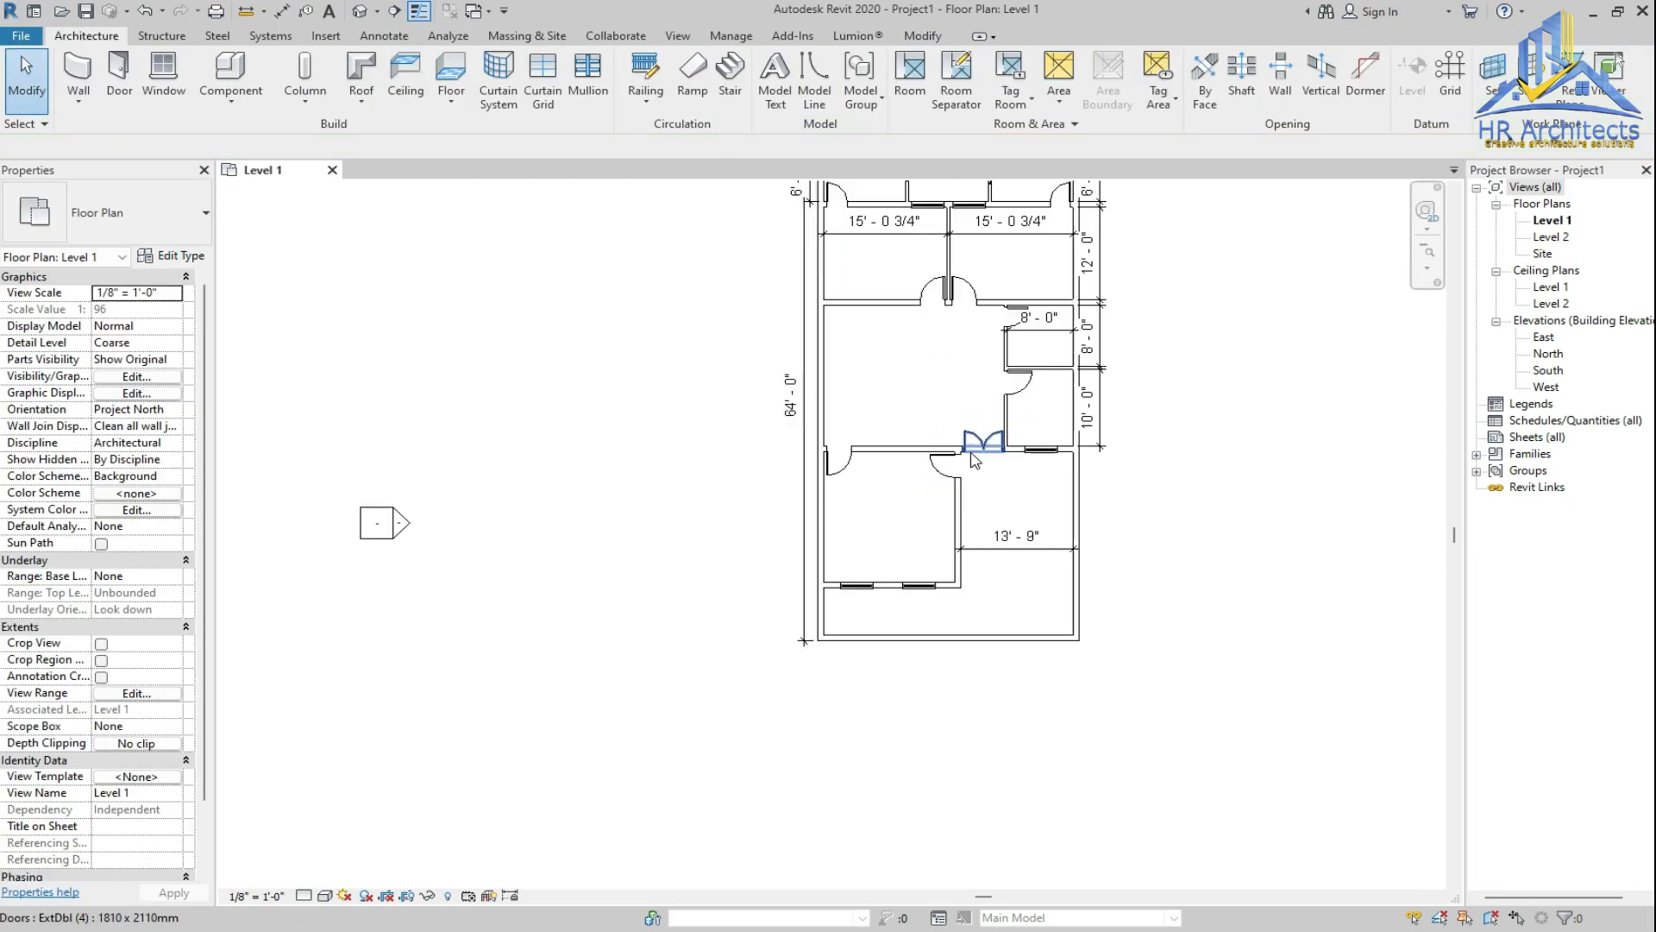
# Place a 3'-0" wide L-shape winder stair run along the central room's lower wall, rotated so it starts near the double door
pyautogui.scroll(2, 1015, 284)
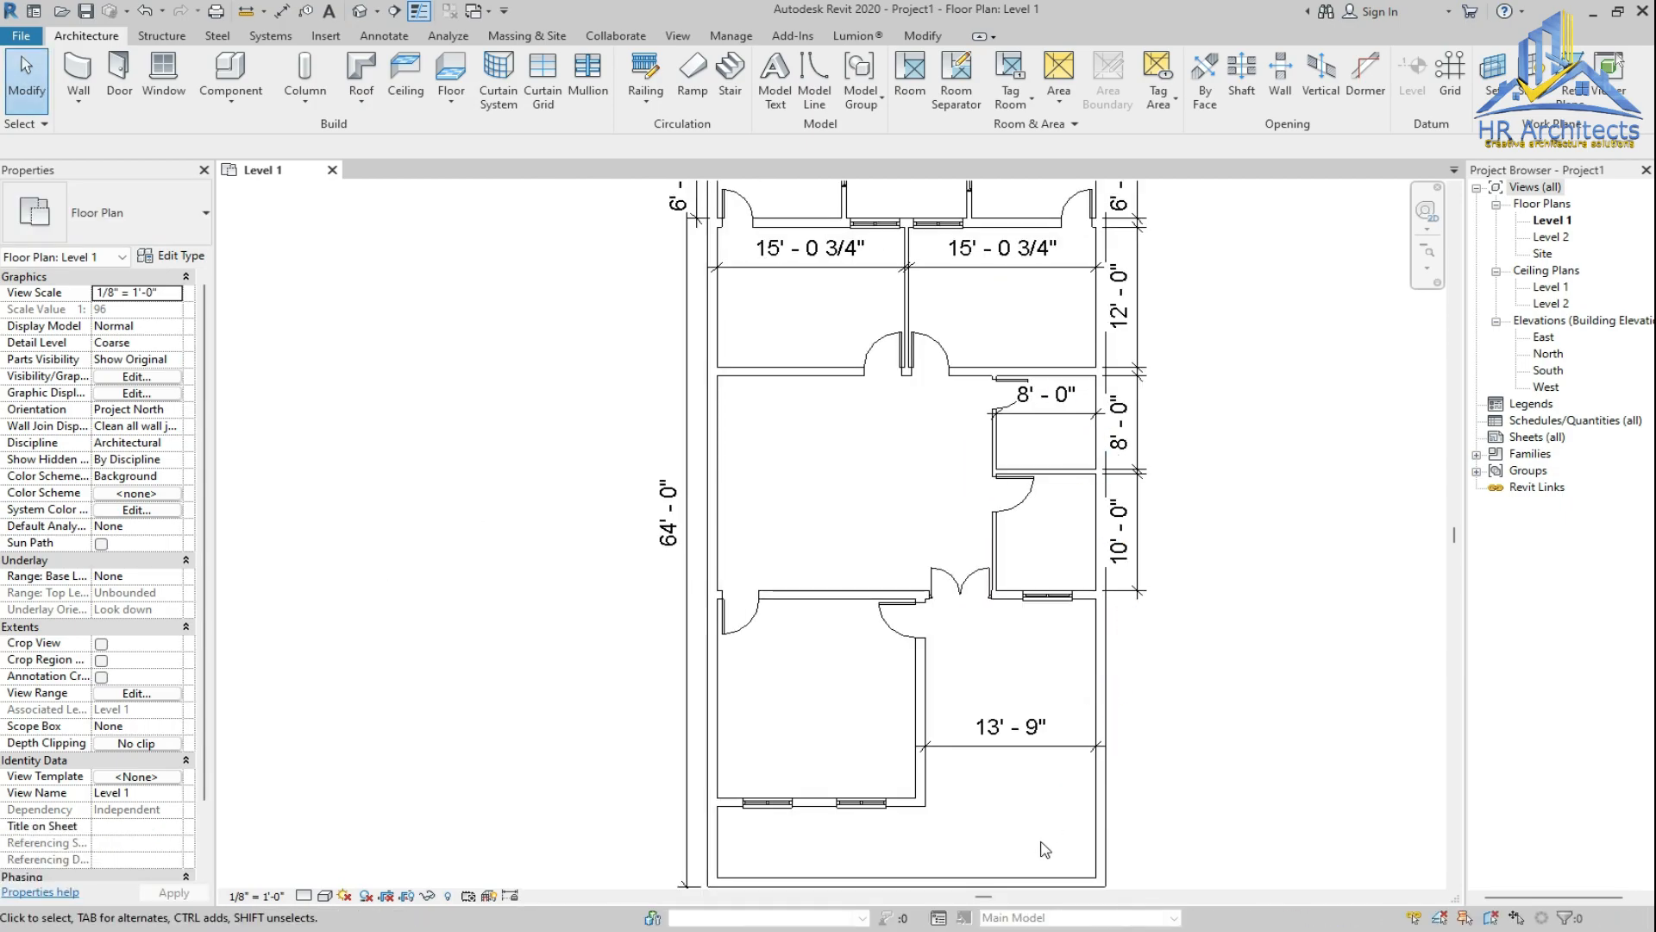
pyautogui.scroll(-2, 1031, 824)
pyautogui.scroll(5, 914, 845)
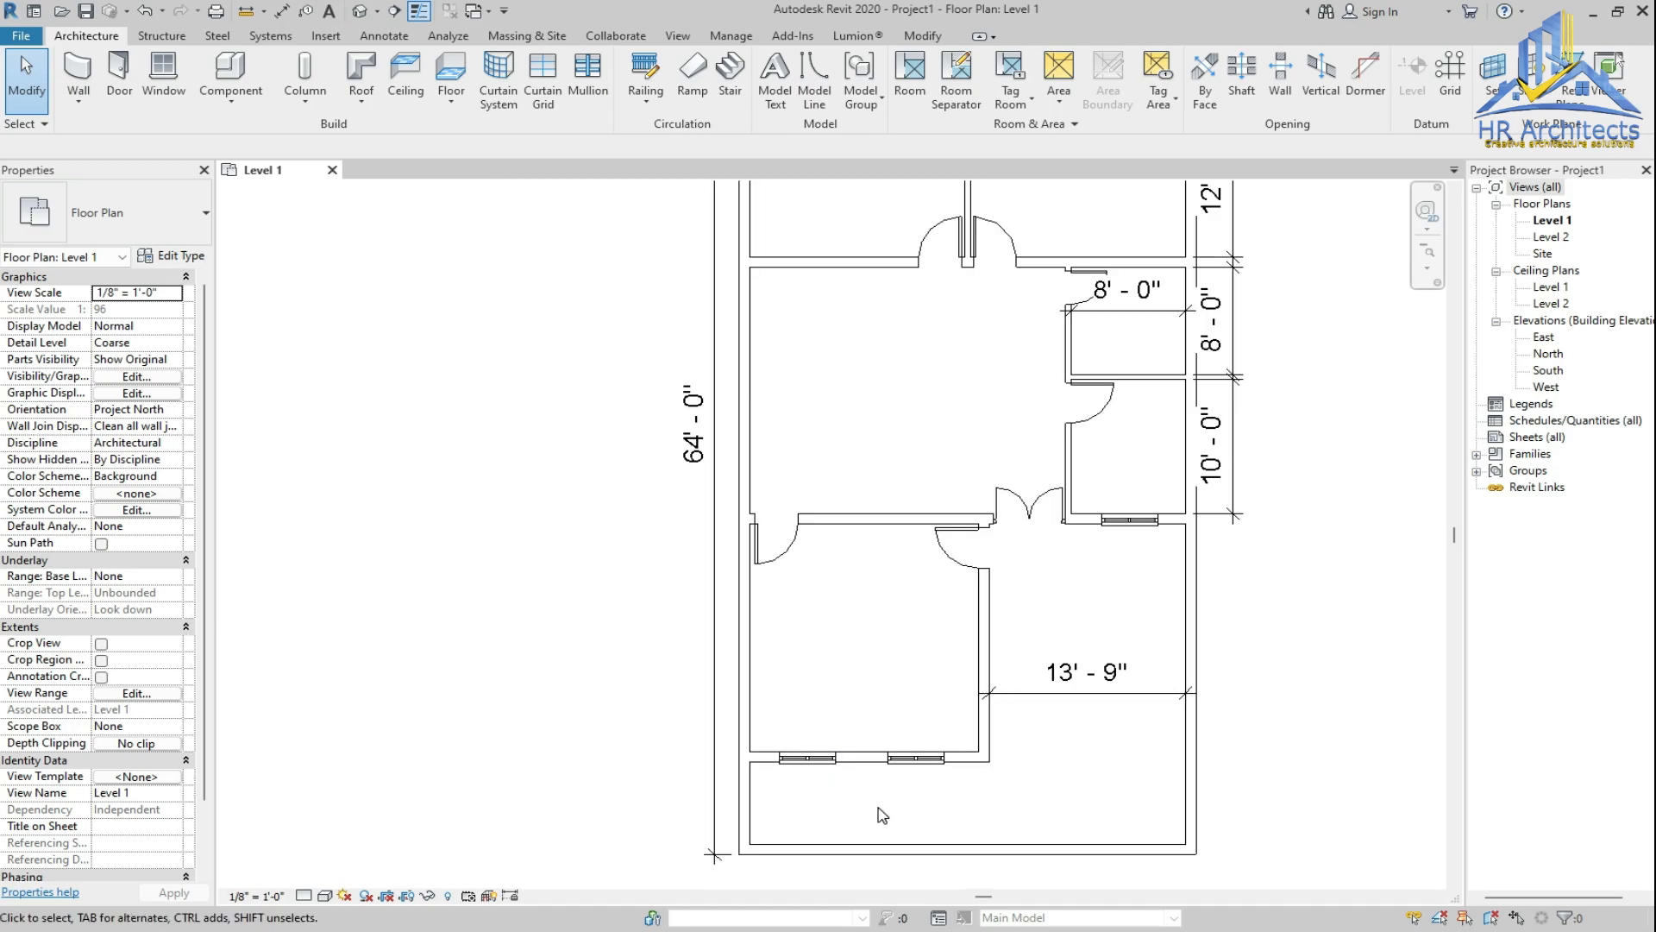
pyautogui.scroll(-4, 863, 760)
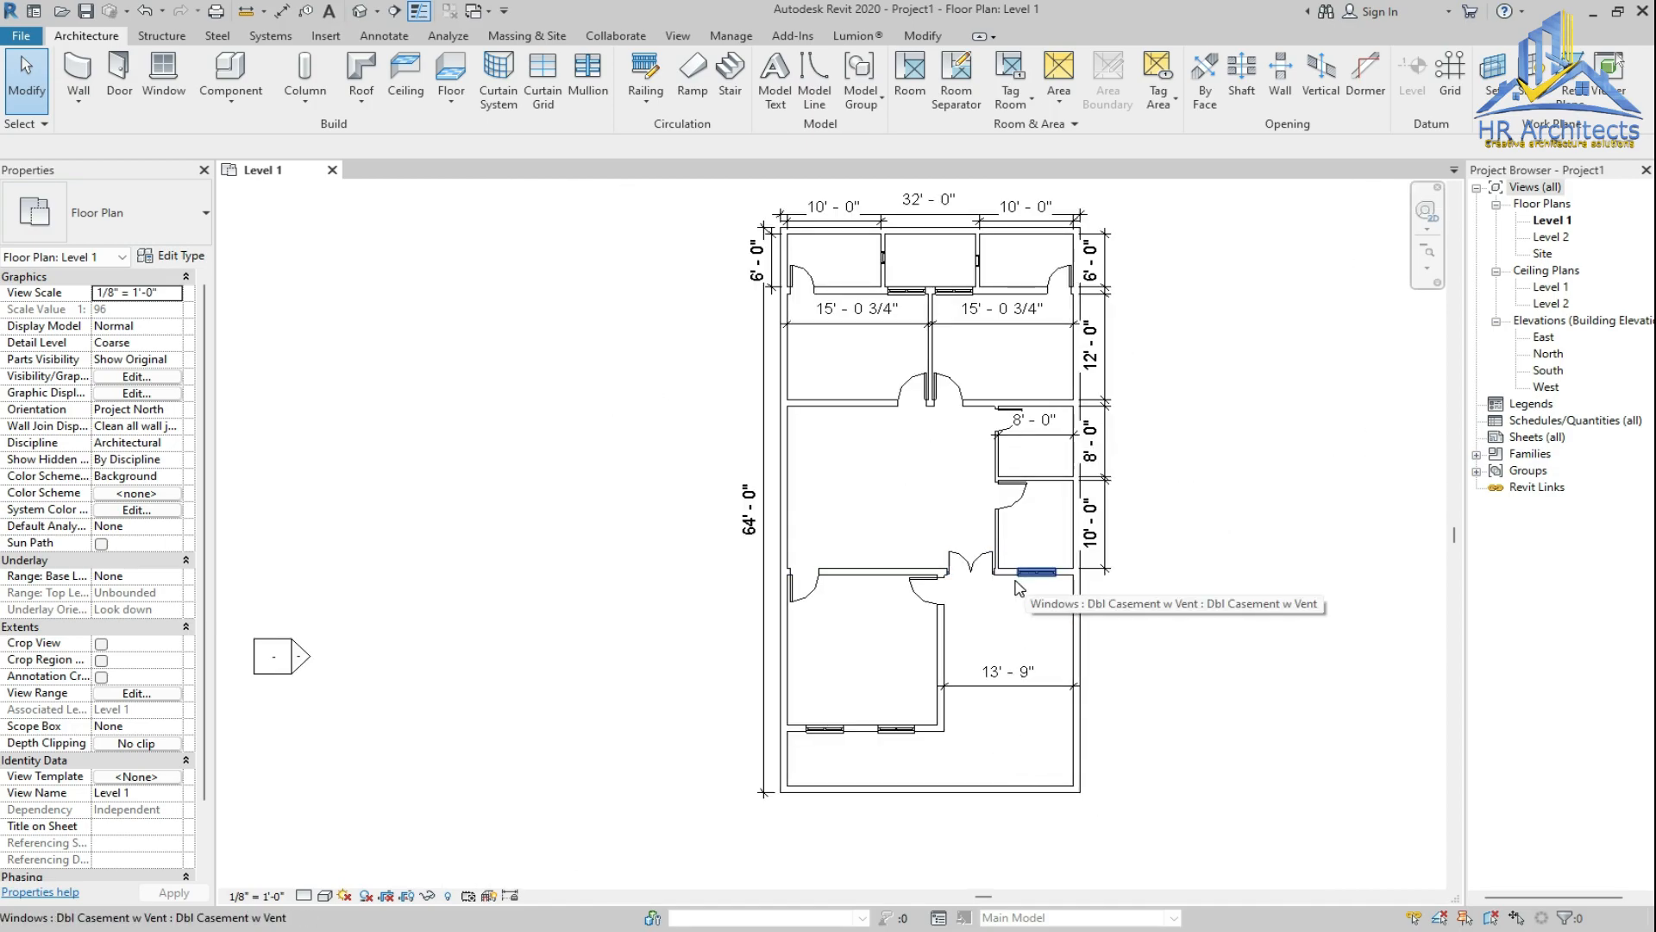
pyautogui.scroll(4, 918, 535)
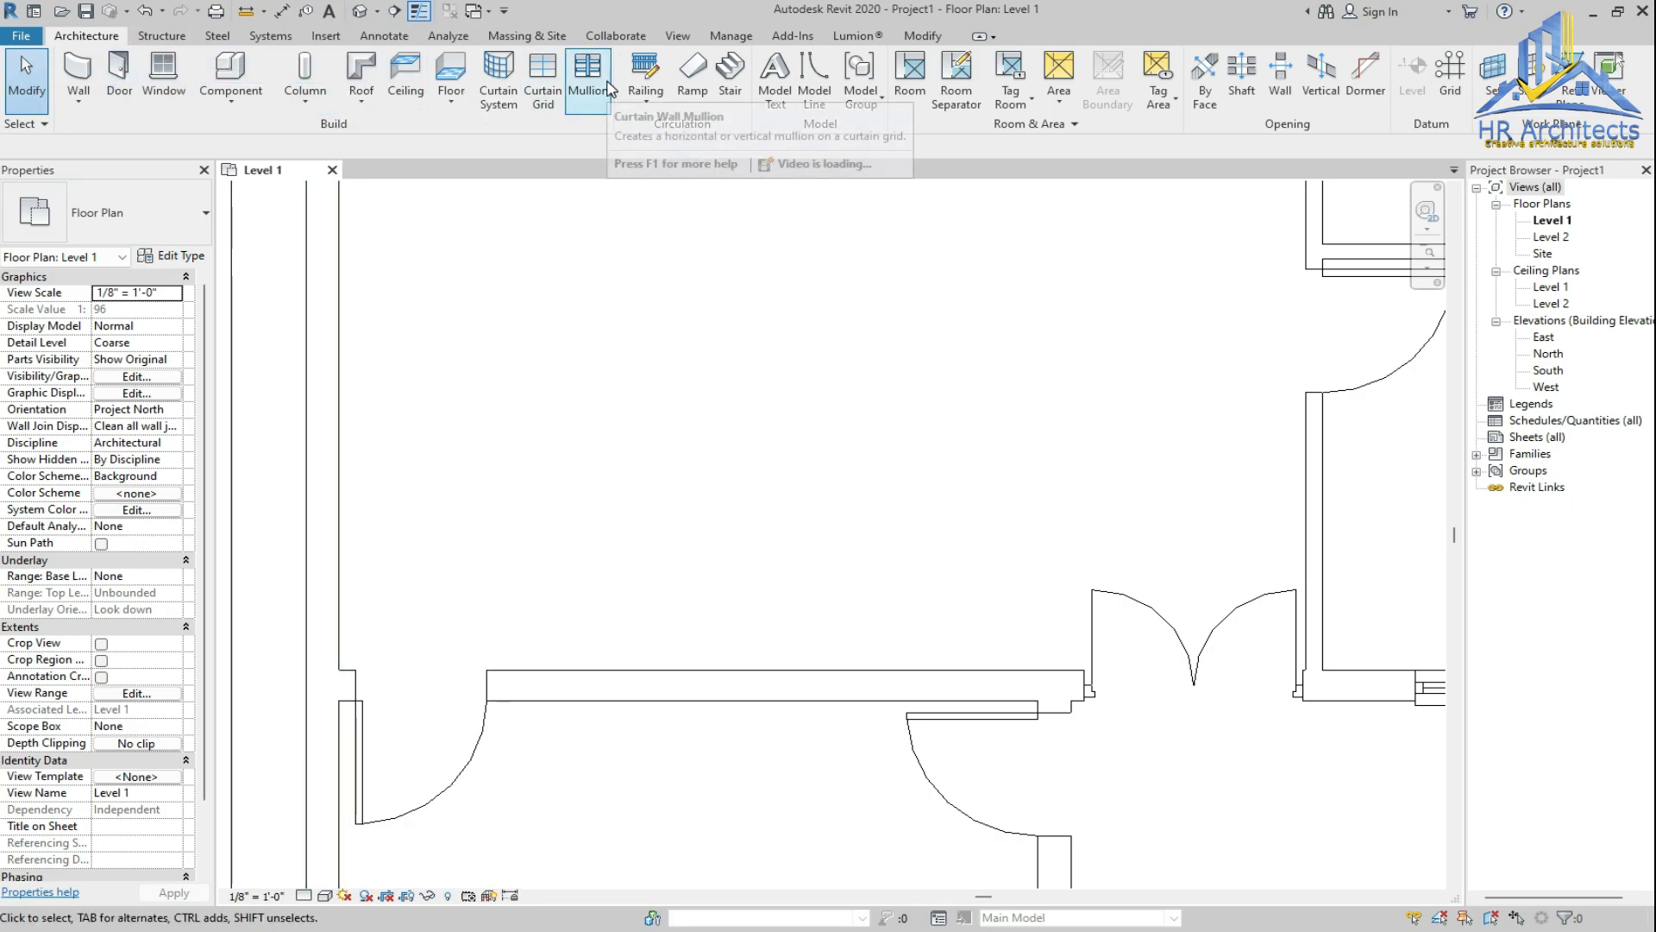
pyautogui.click(731, 67)
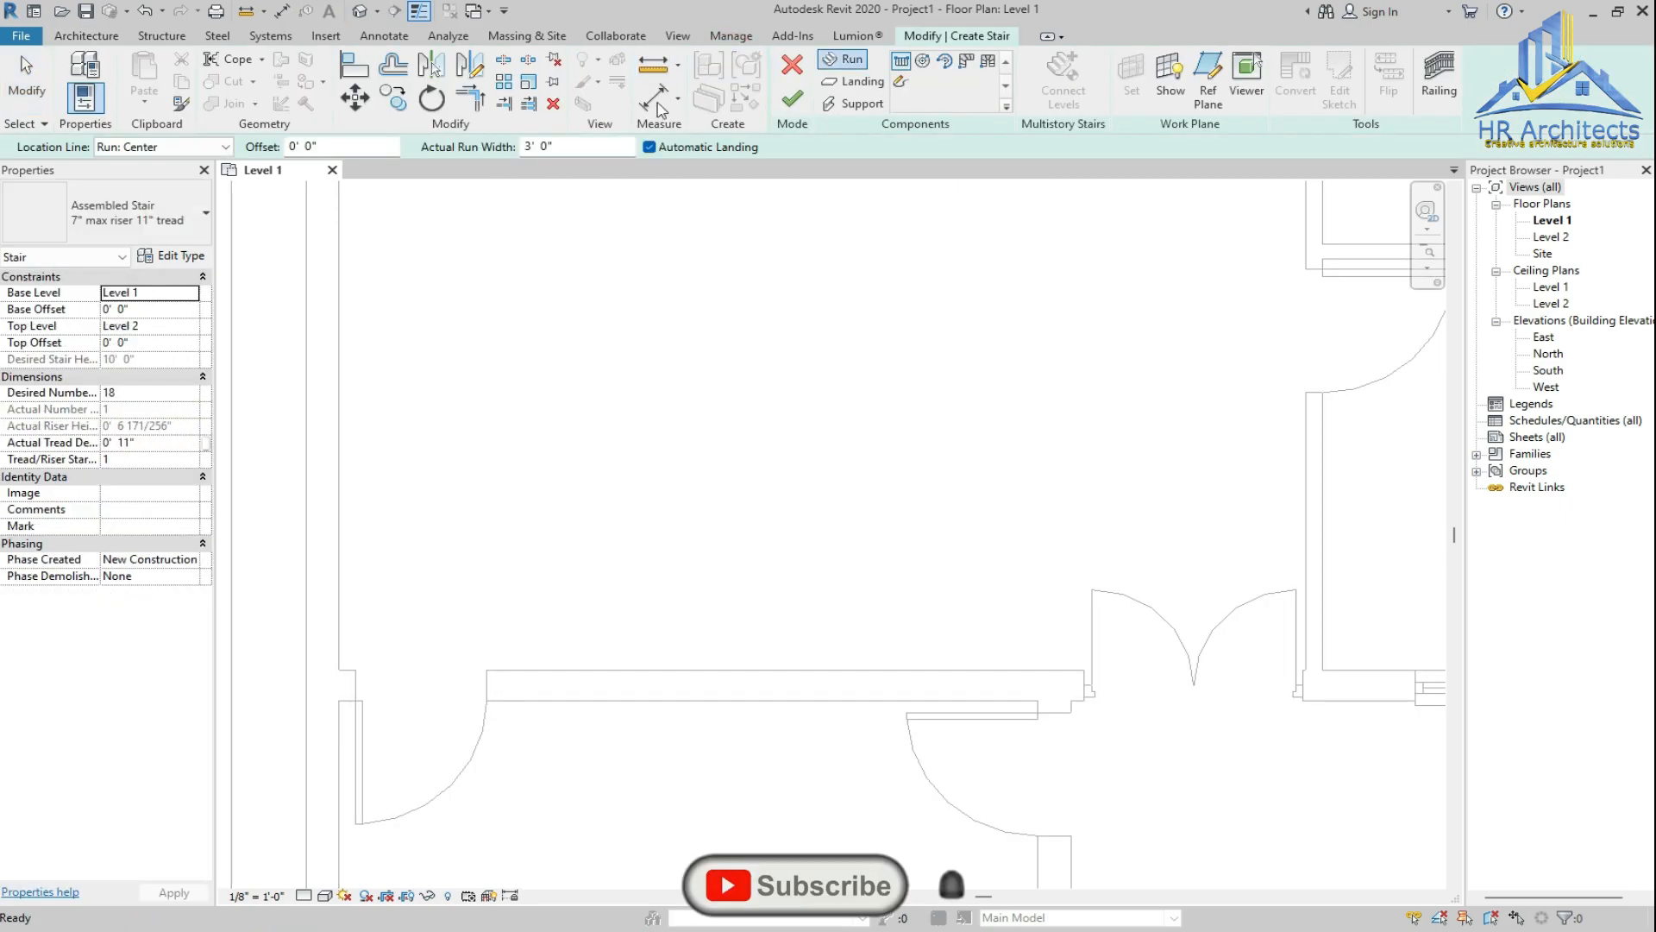
pyautogui.click(973, 61)
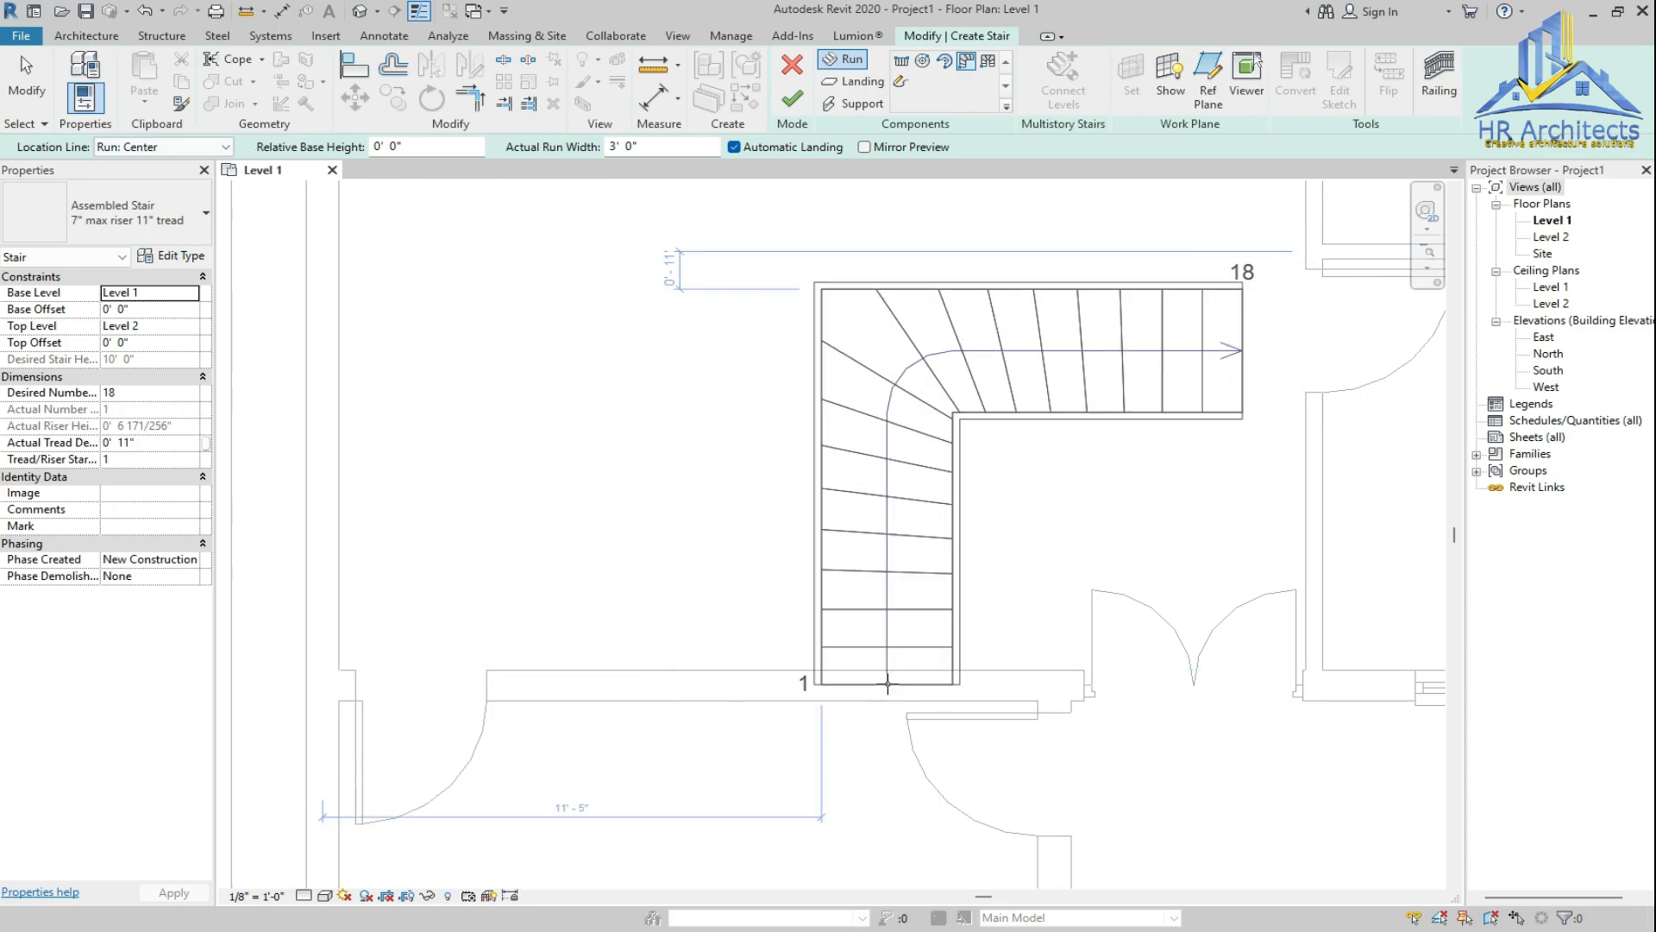
pyautogui.press('space')
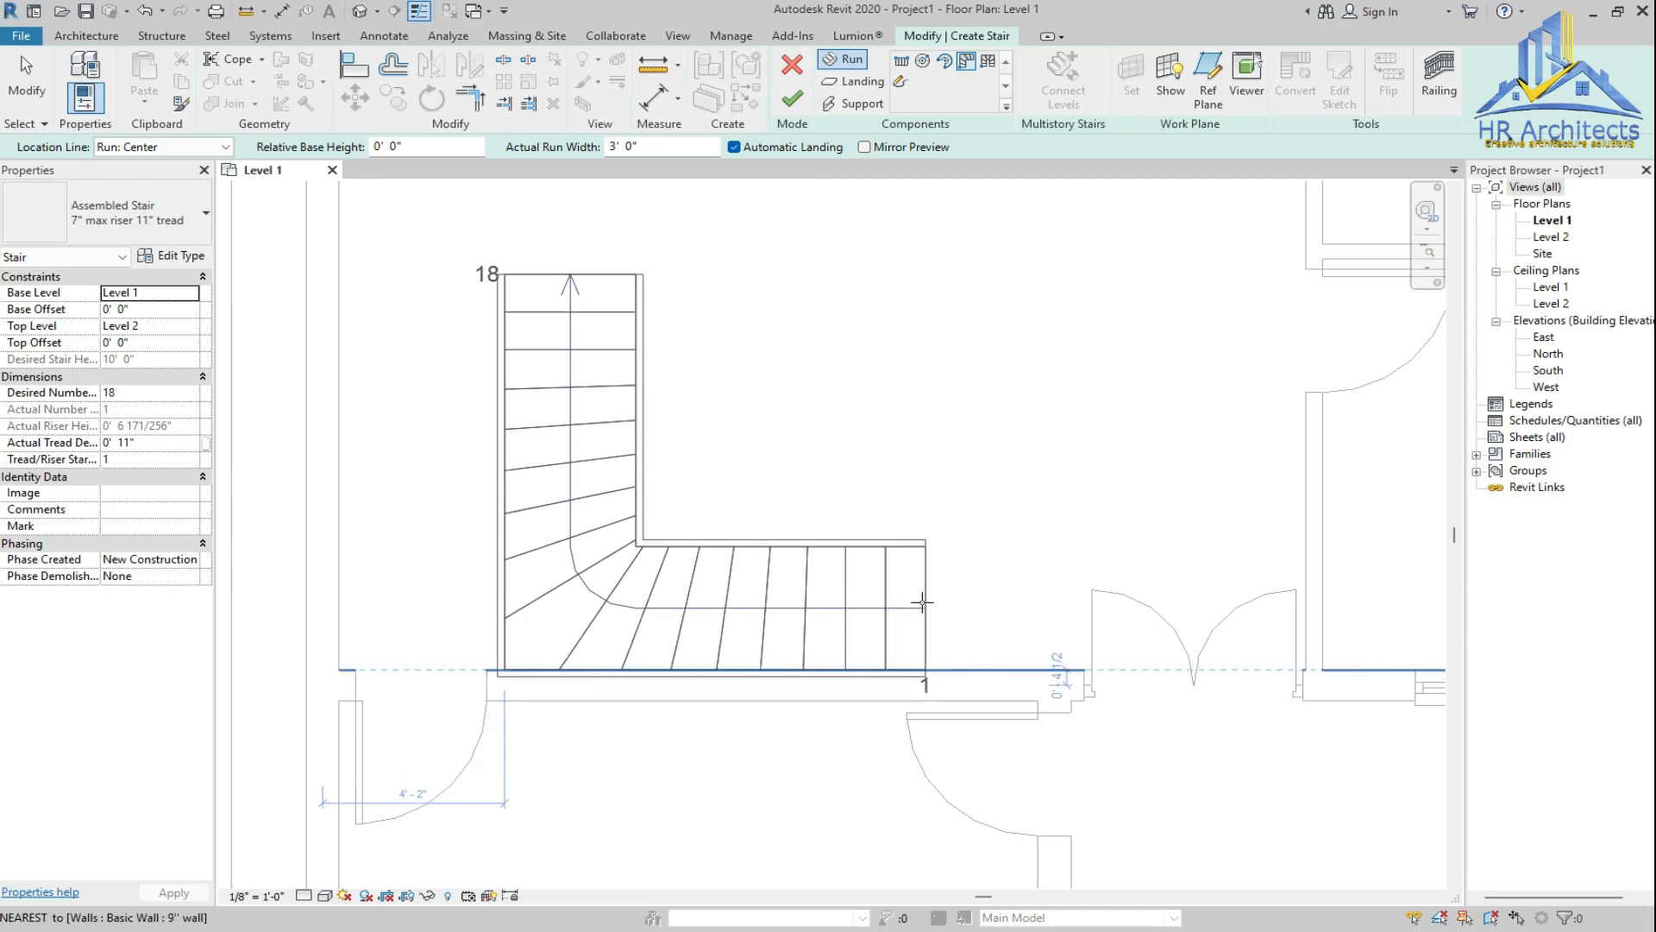
pyautogui.scroll(5, 925, 601)
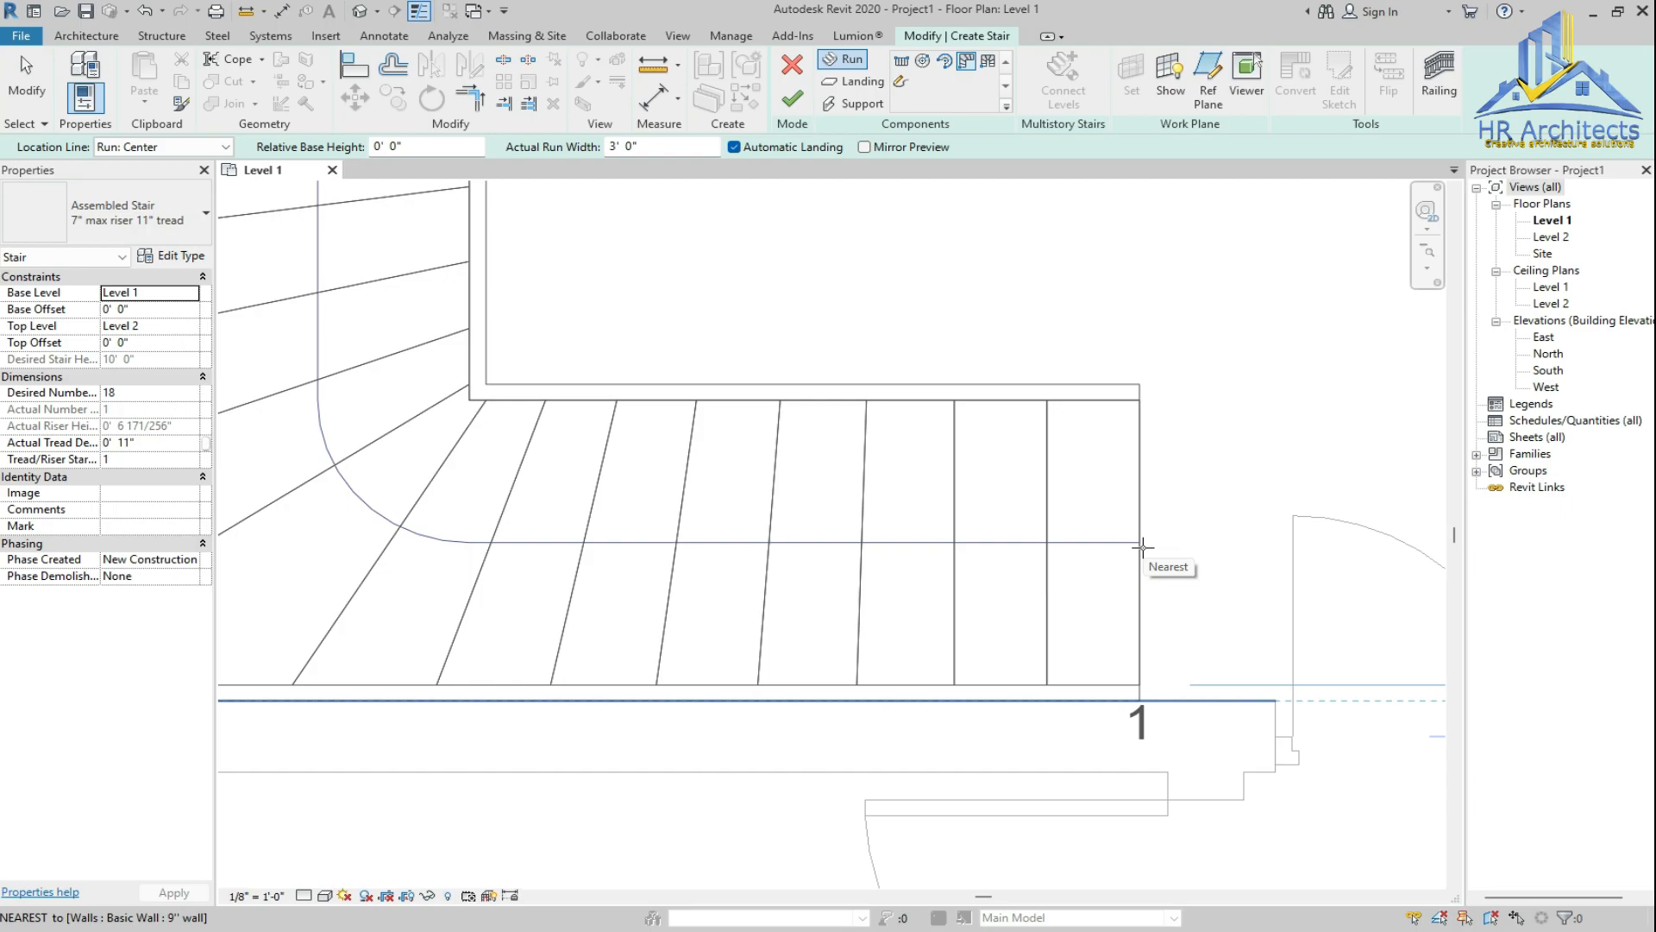
pyautogui.click(1141, 547)
pyautogui.press('Escape')
pyautogui.scroll(-4, 1024, 679)
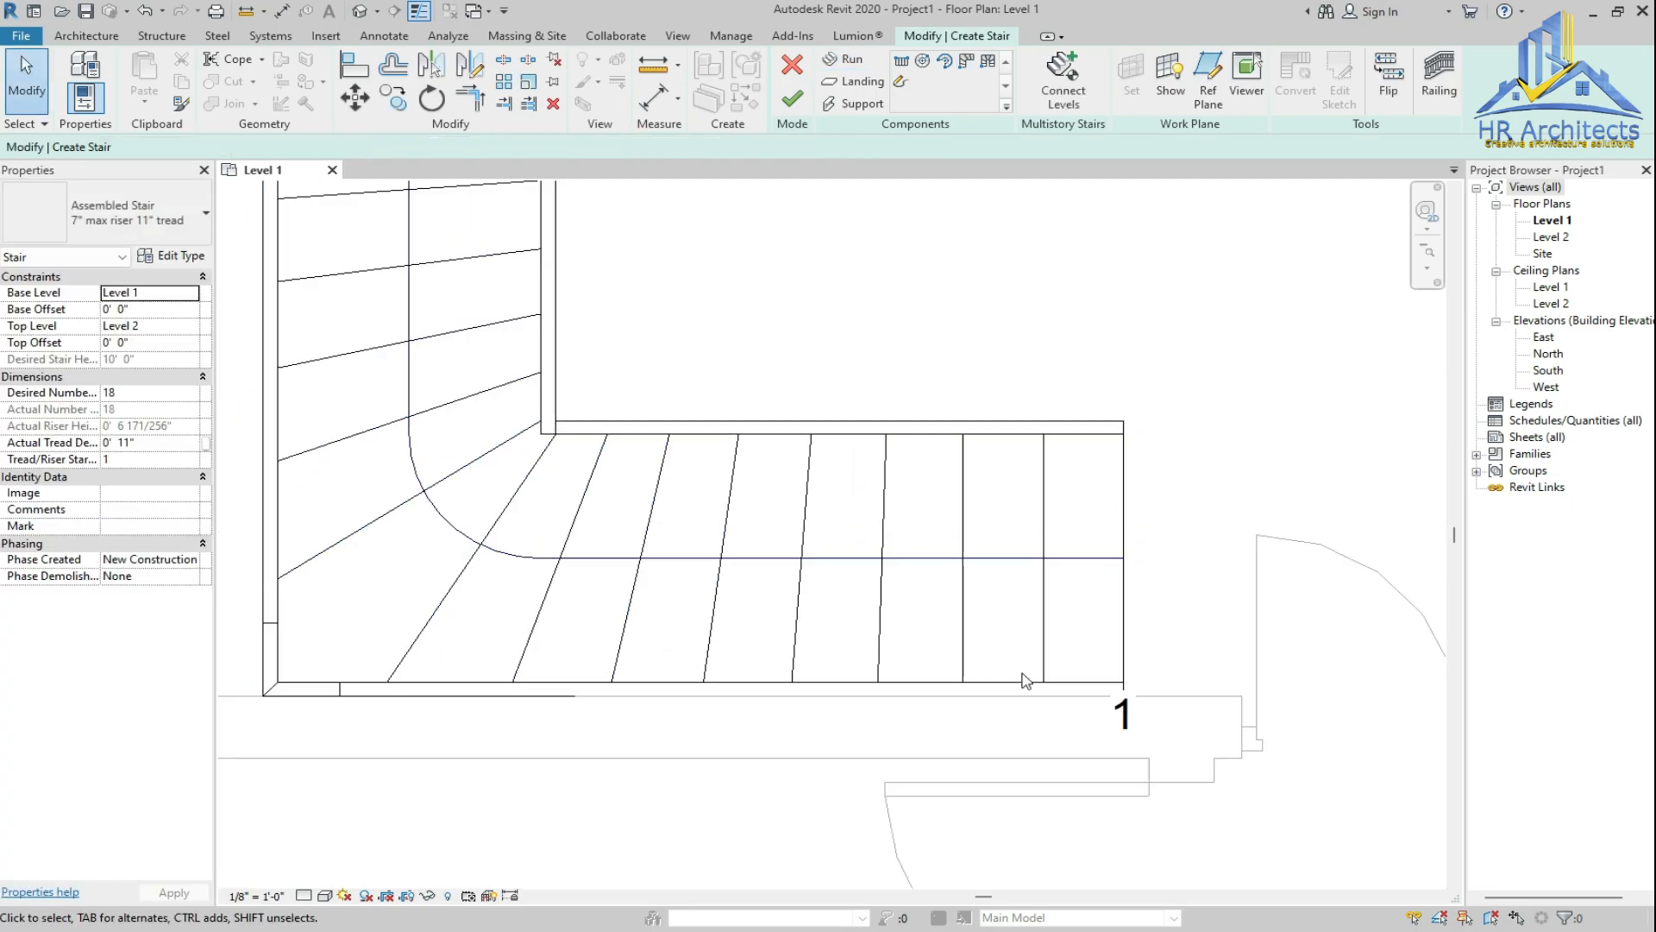
# Stretch the stair's lower leg to about 13'-11" and move the run into the central room's lower-left corner
pyautogui.click(758, 423)
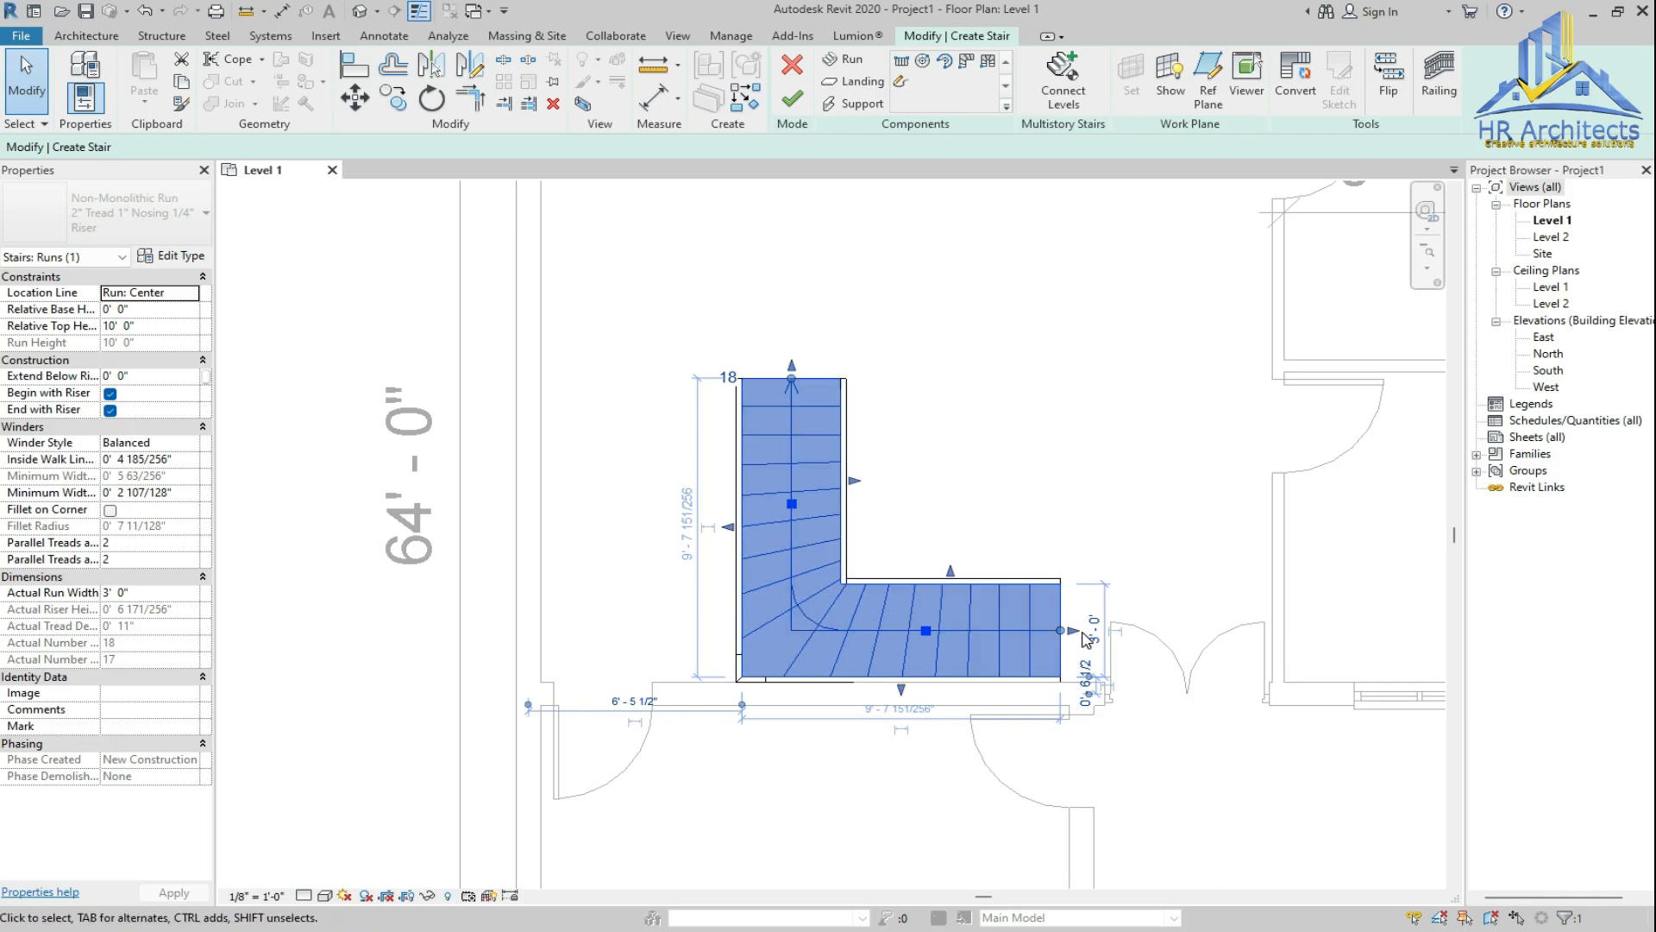
pyautogui.moveTo(1074, 631); pyautogui.dragTo(1175, 633)
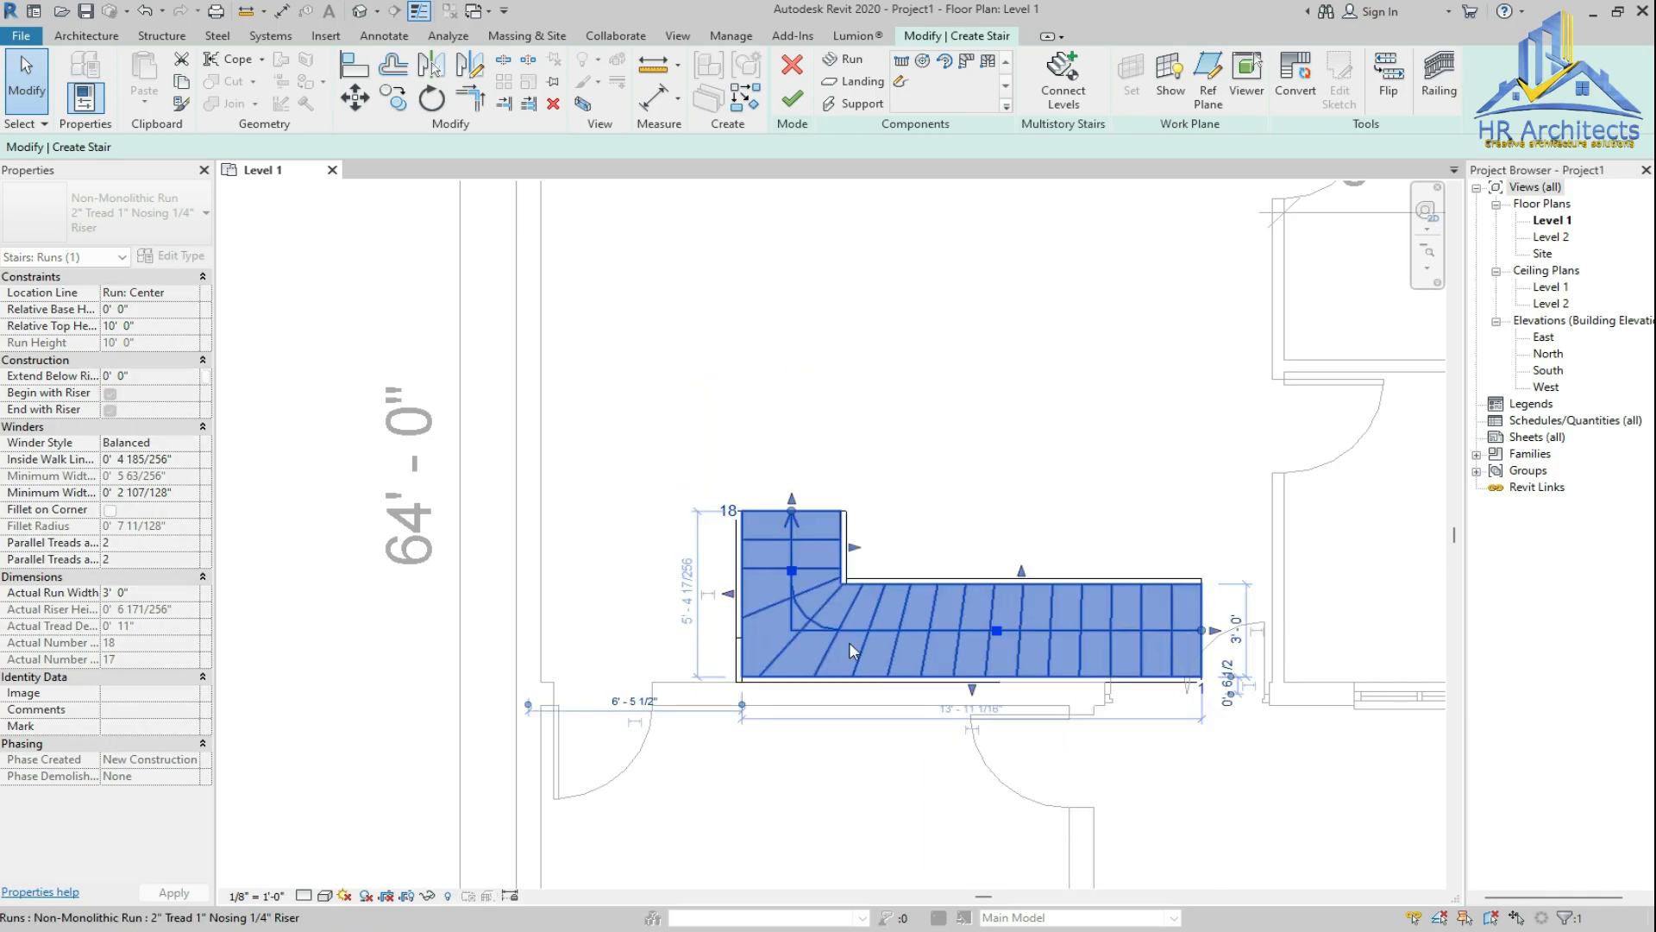
pyautogui.moveTo(860, 634); pyautogui.dragTo(677, 630)
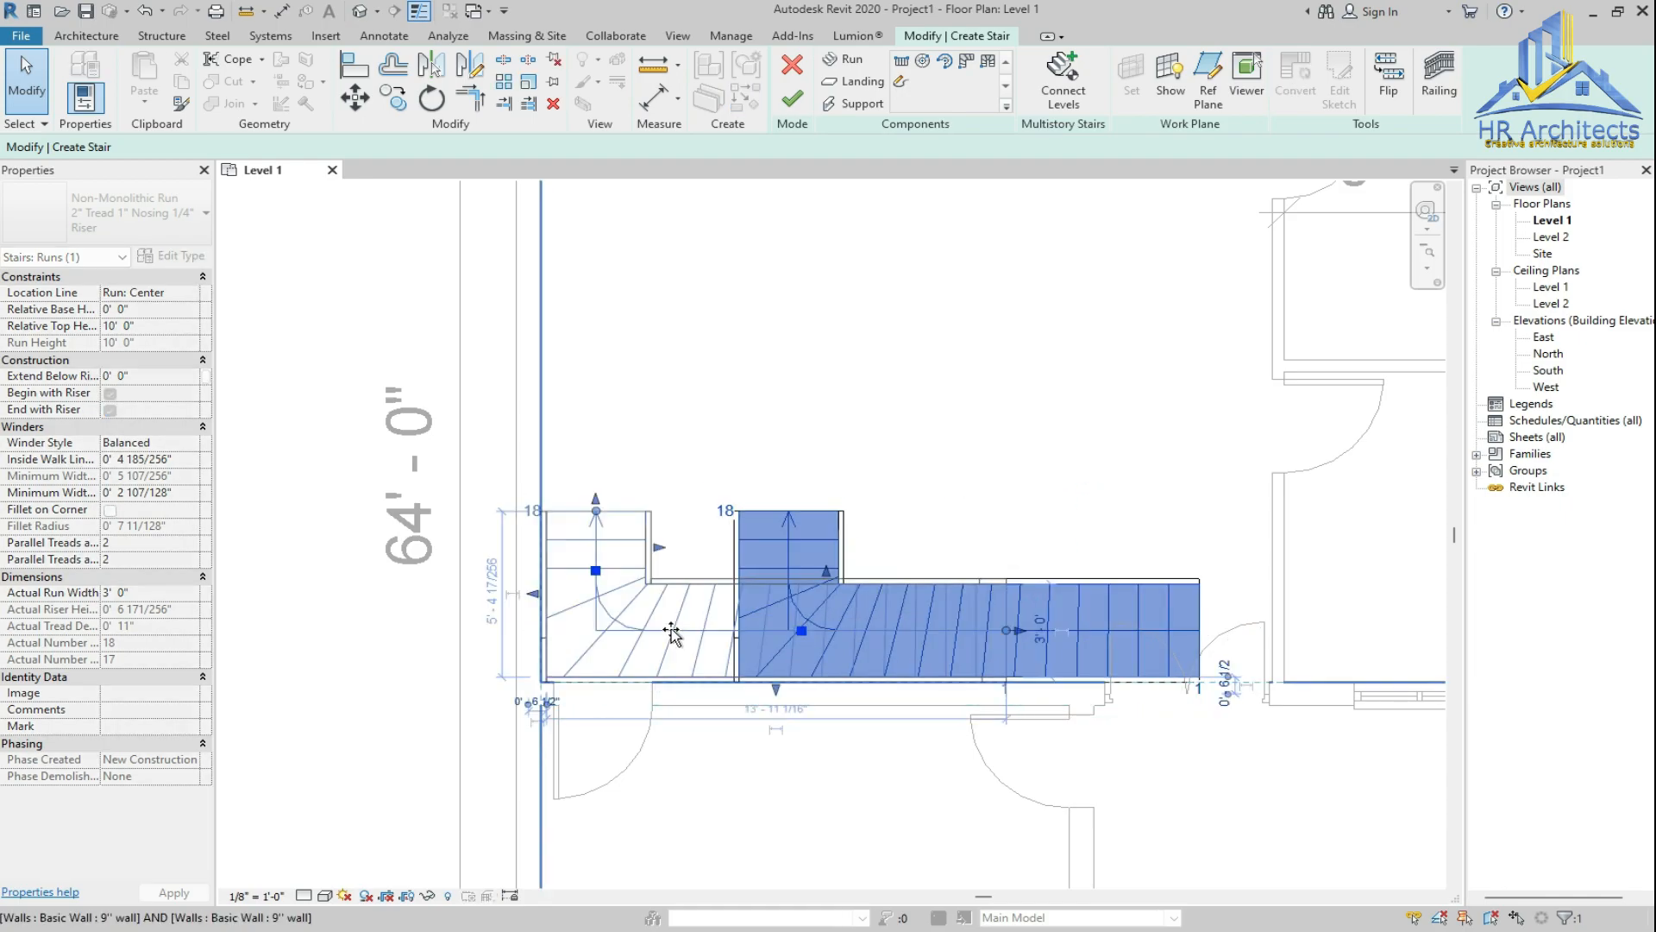
pyautogui.click(940, 731)
# Place a second 3'-0" wide L-shape winder run just below the 10'-0" deep side room's window, rotated to start beside the double door and turn downward
pyautogui.scroll(-3, 859, 629)
pyautogui.scroll(3, 926, 605)
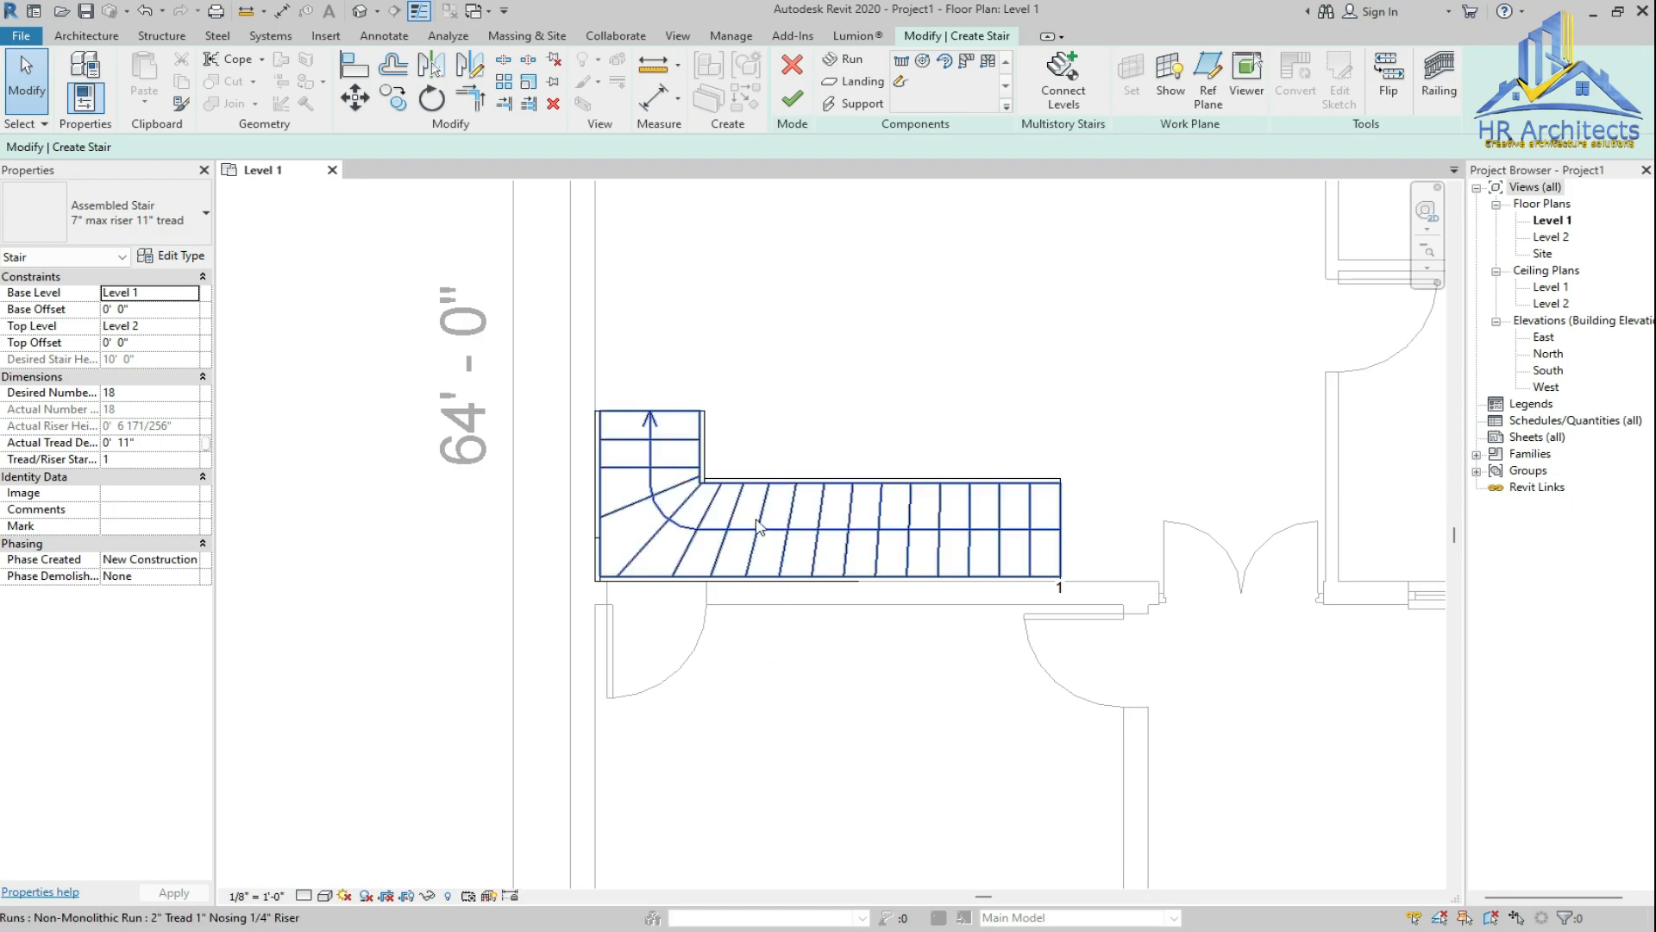
pyautogui.scroll(-2, 760, 539)
pyautogui.scroll(2, 953, 542)
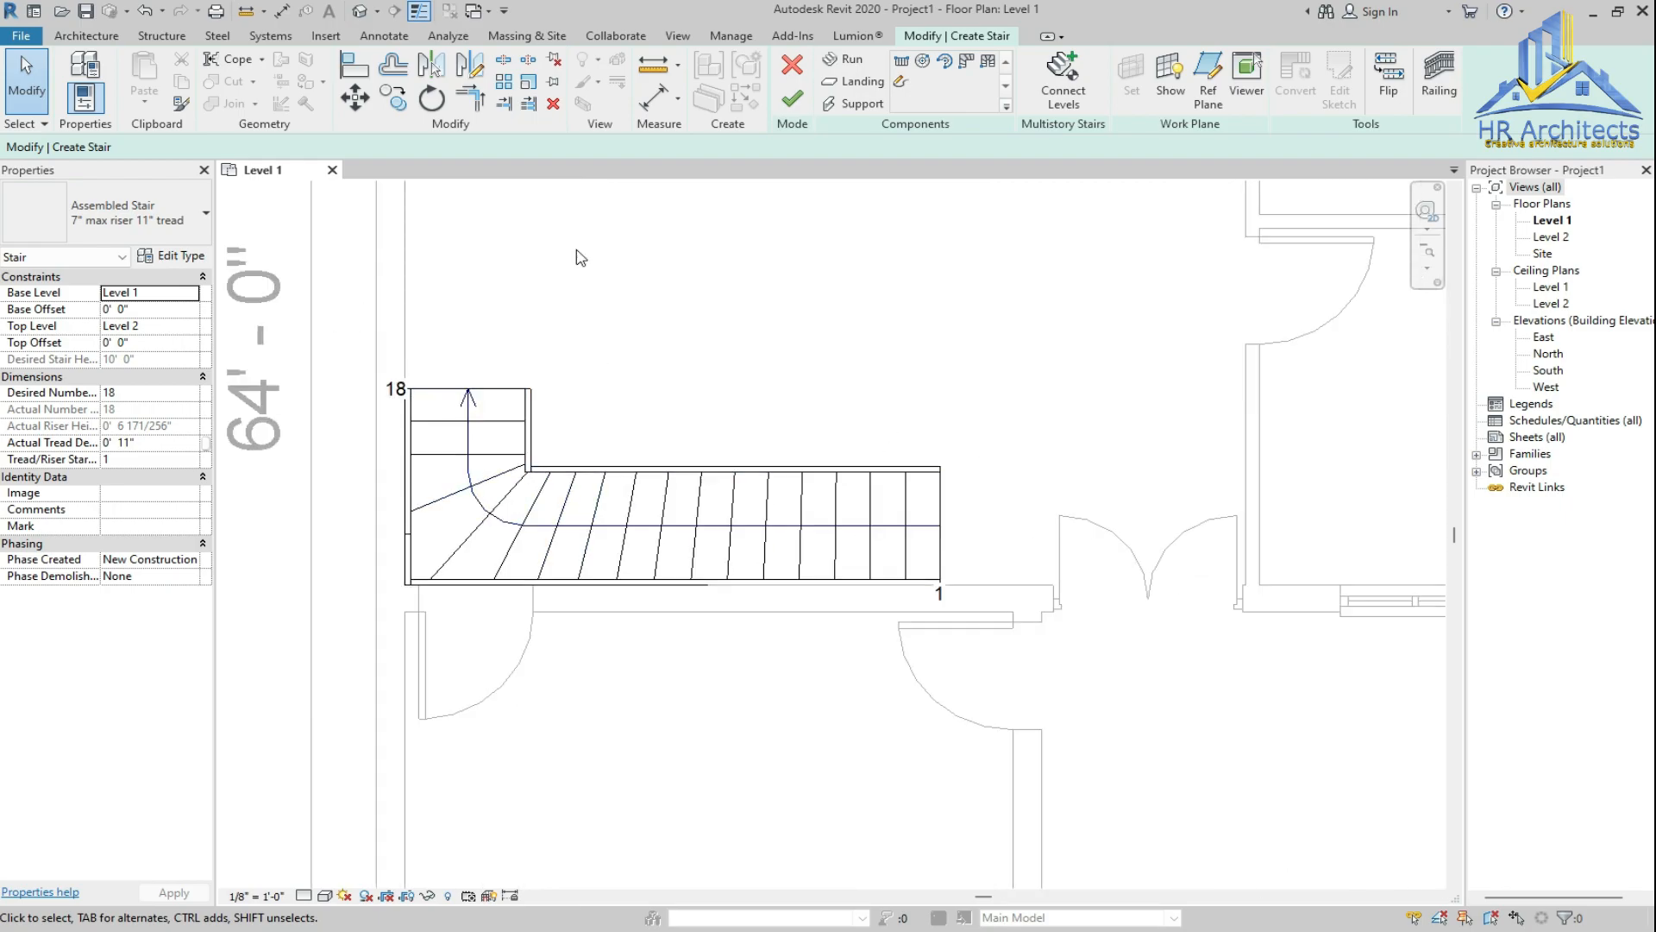
pyautogui.scroll(-4, 664, 285)
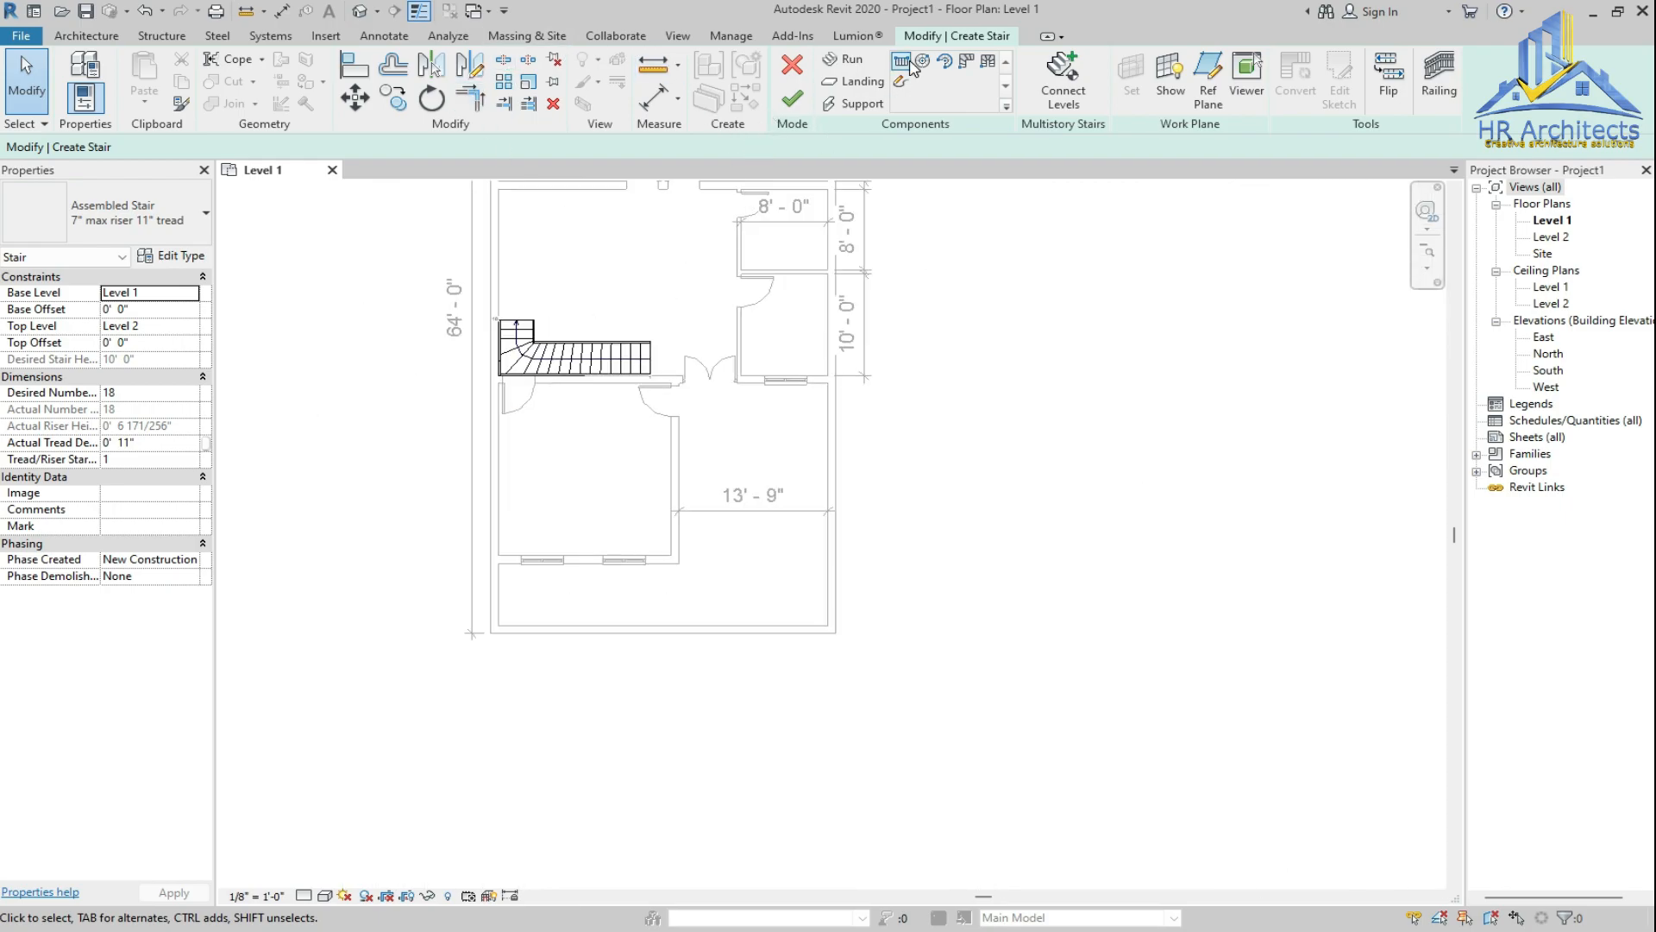
pyautogui.scroll(4, 681, 316)
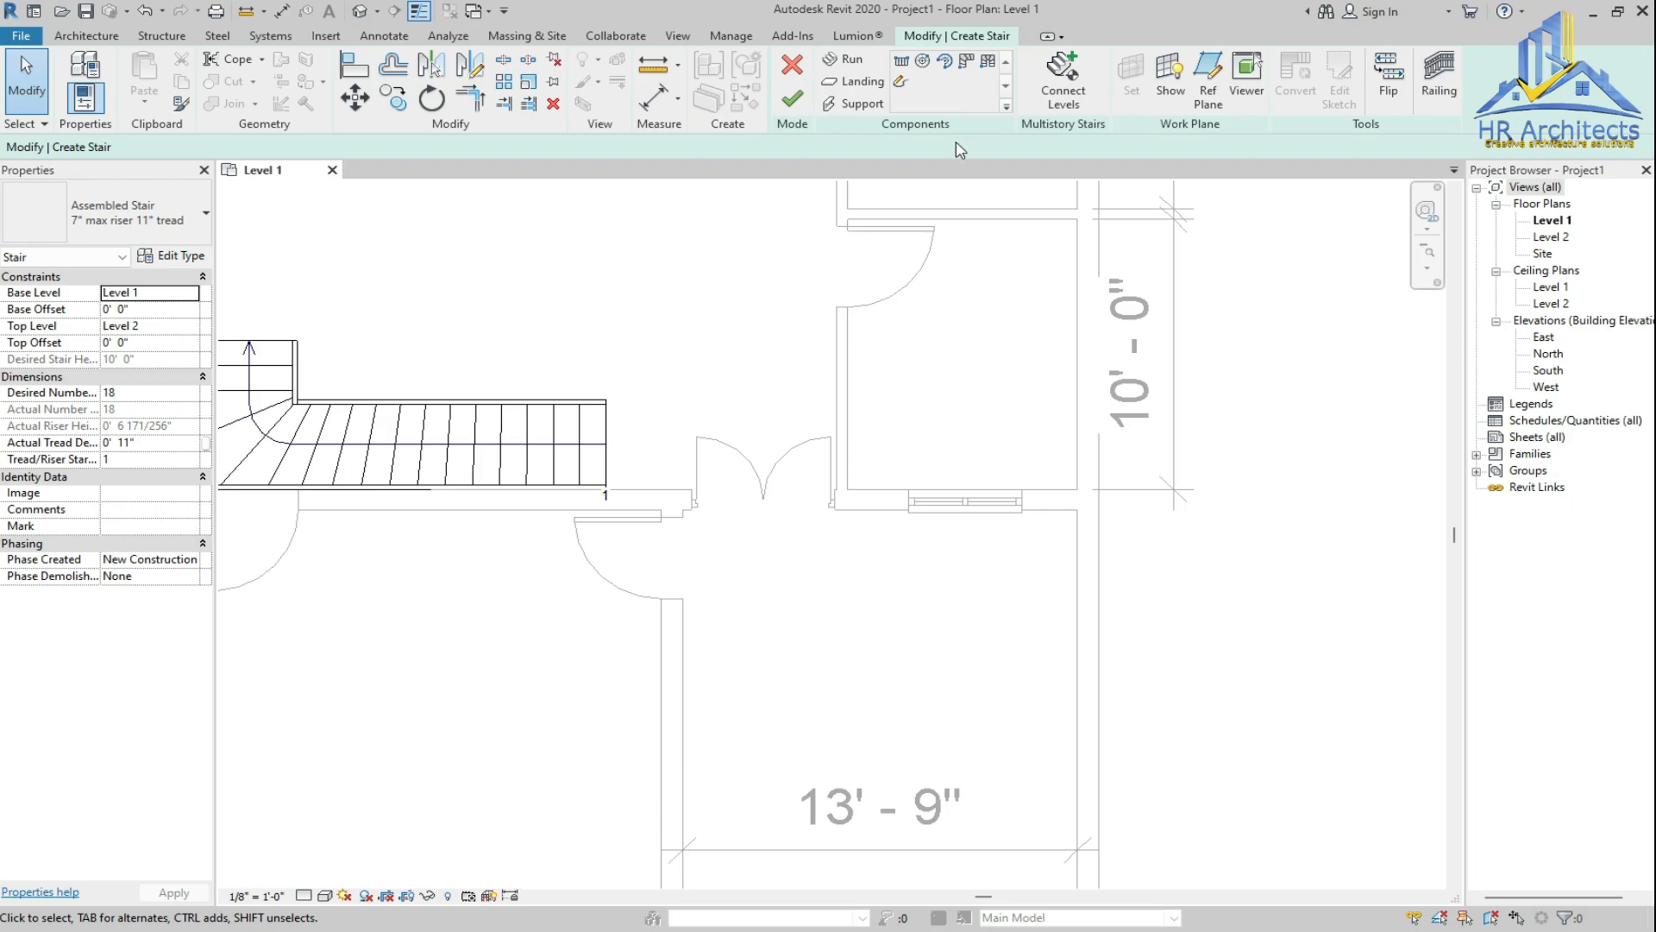
pyautogui.click(966, 63)
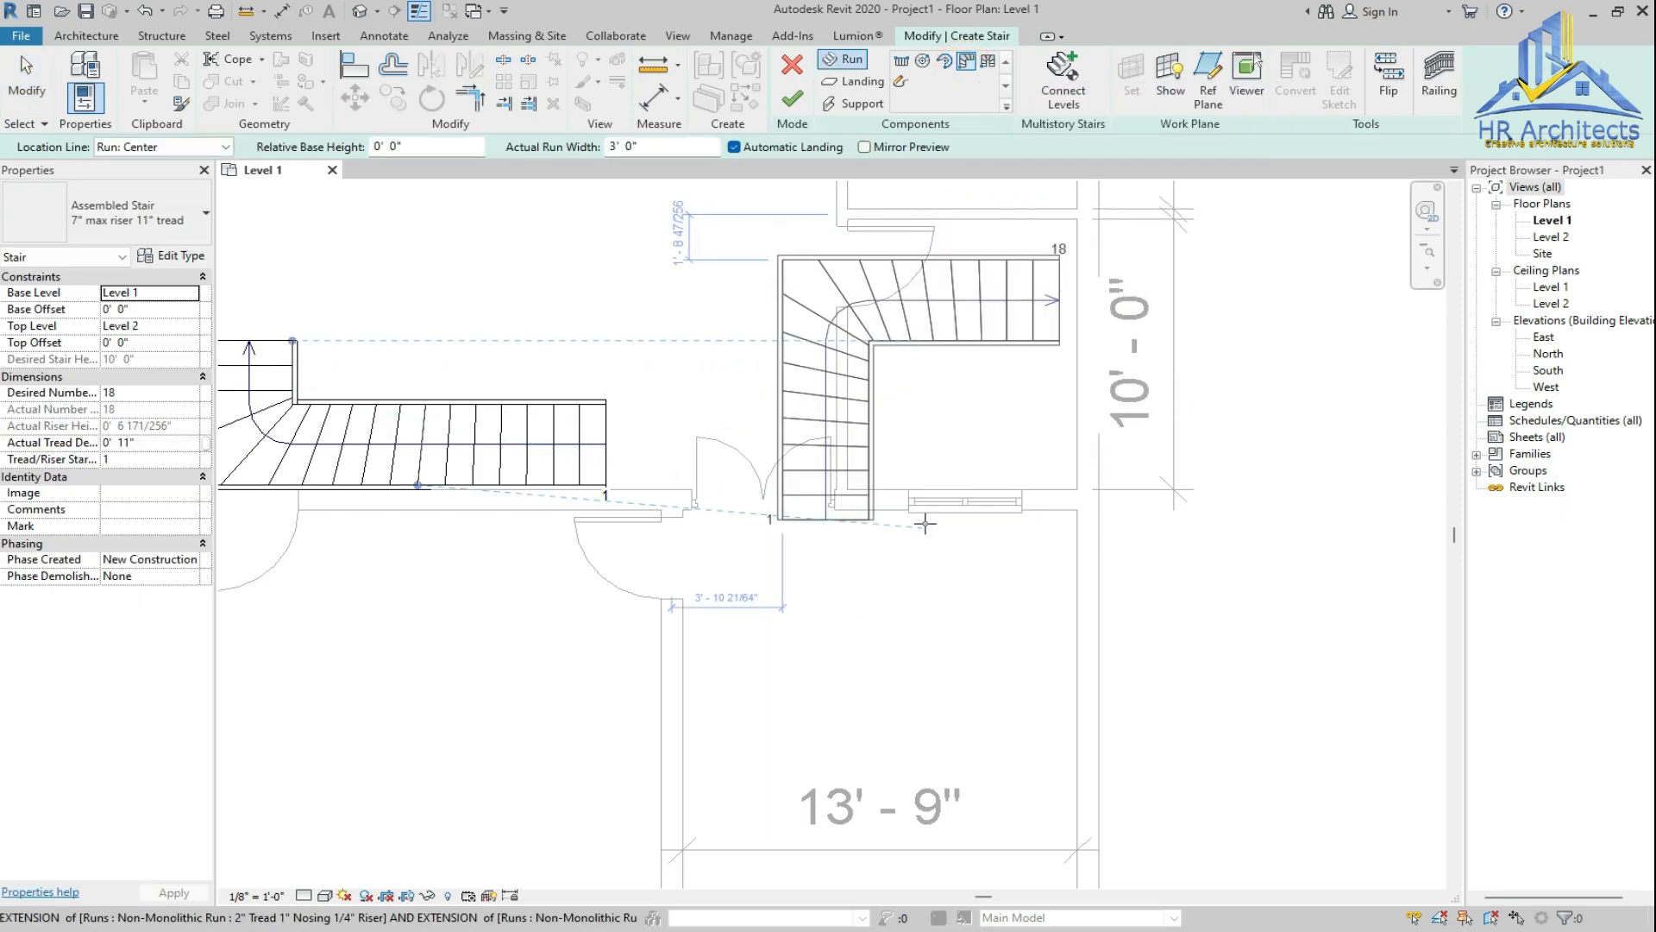
pyautogui.press('space')
pyautogui.press('space')
pyautogui.press('space')
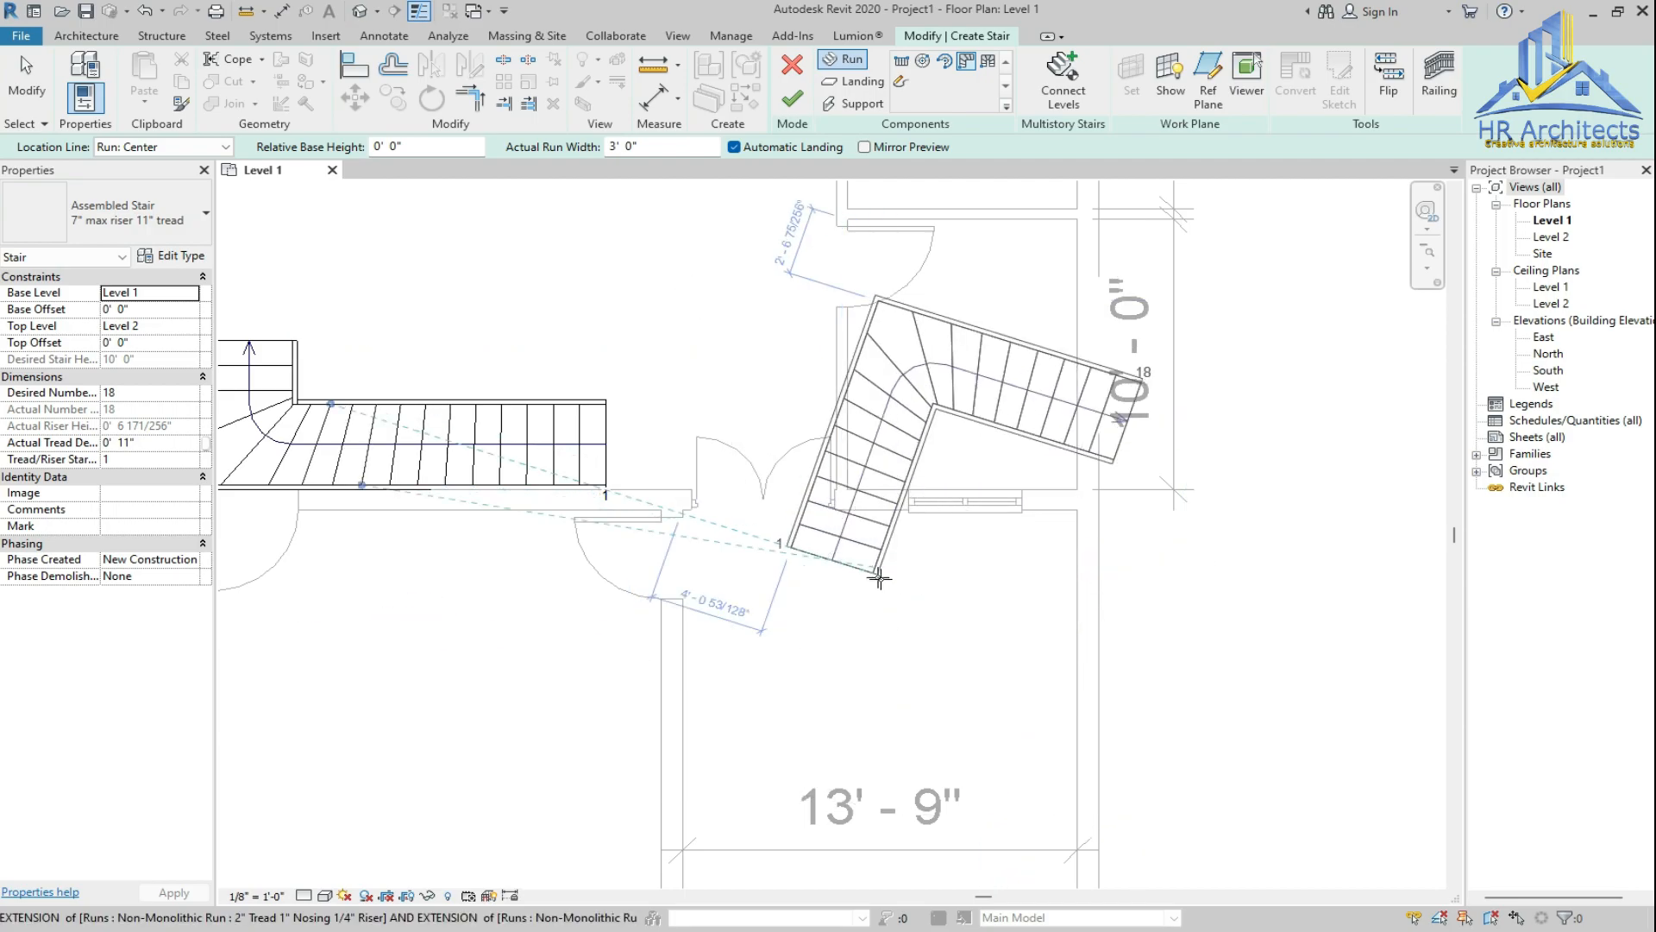
pyautogui.press('space')
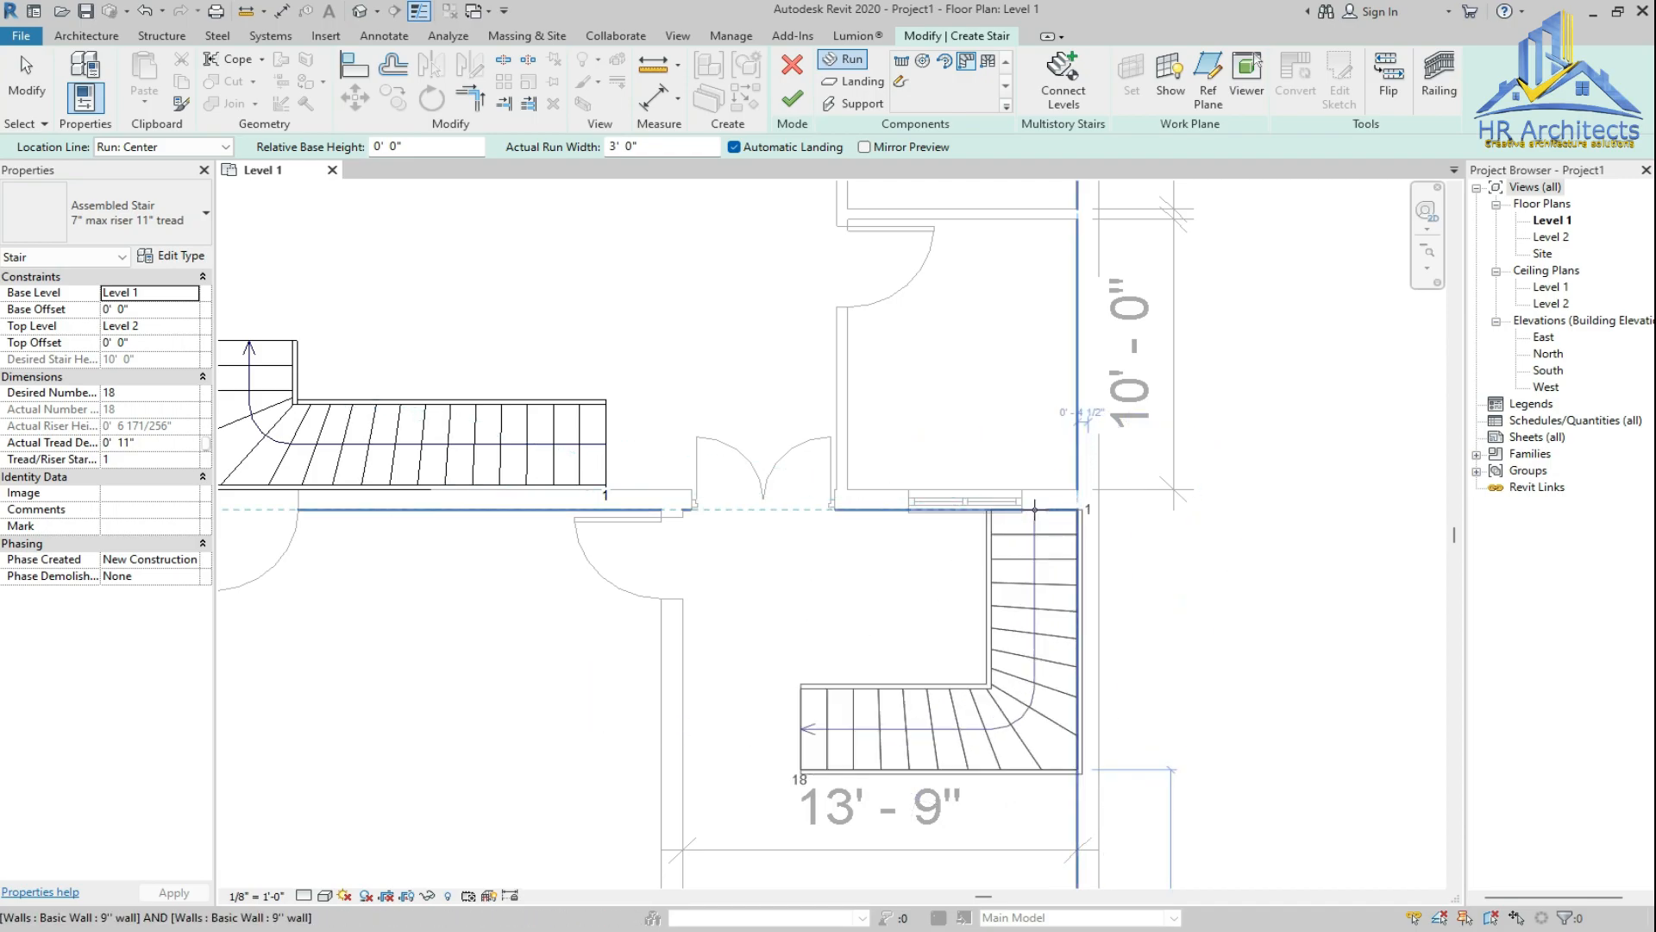
pyautogui.press('space')
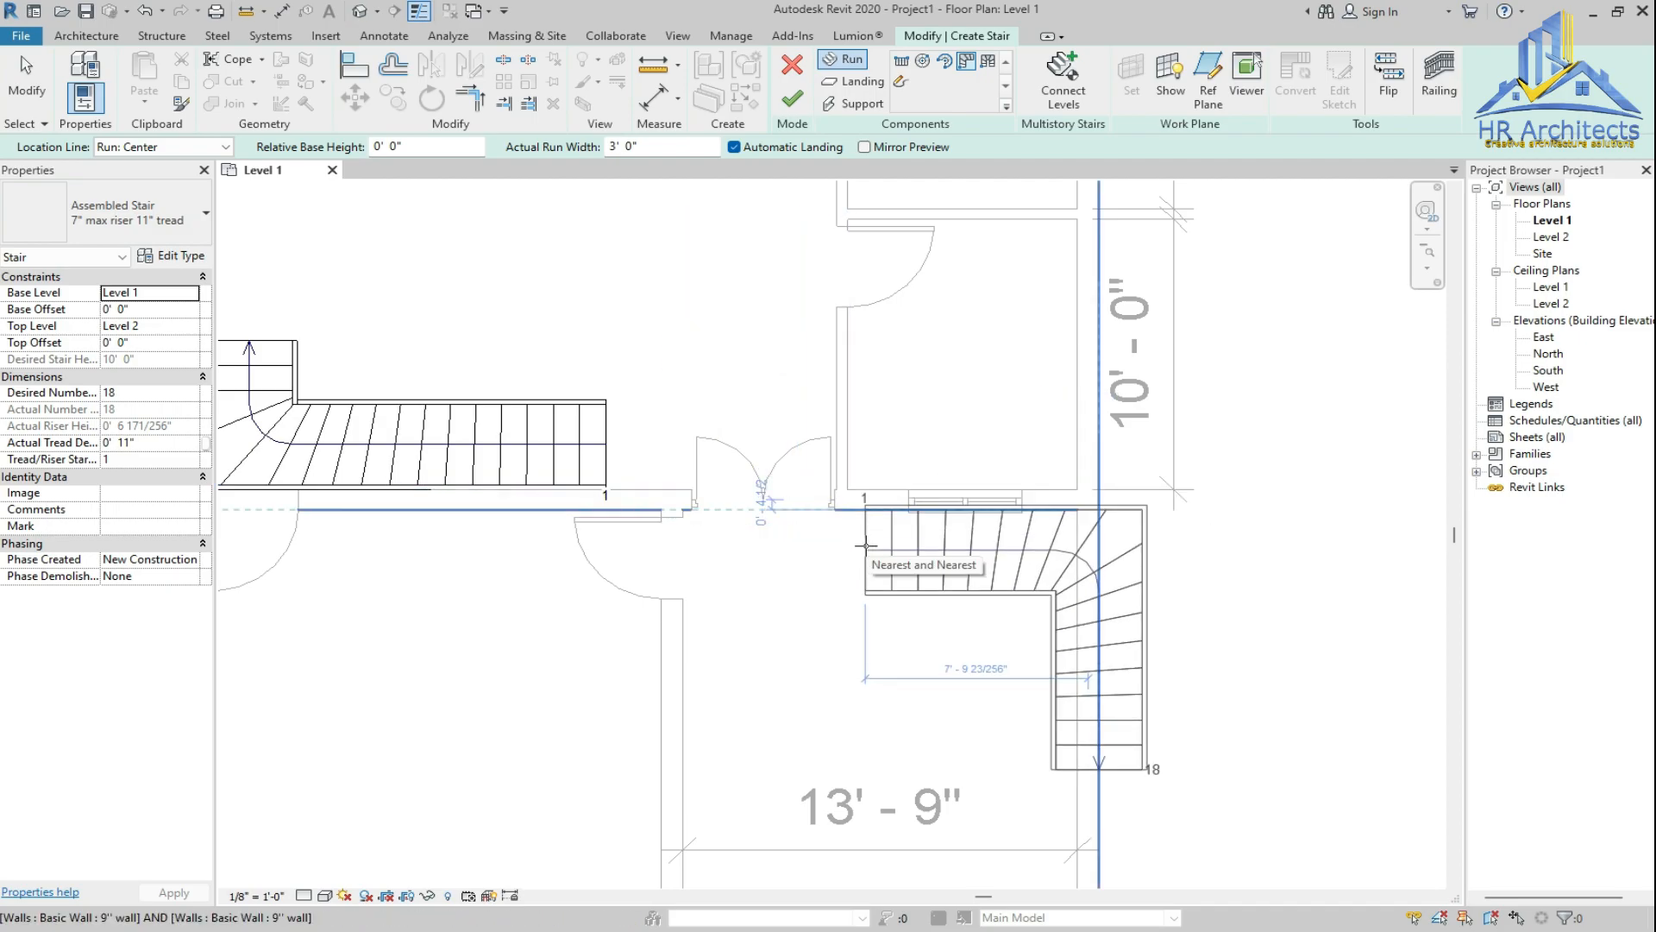
pyautogui.scroll(5, 865, 545)
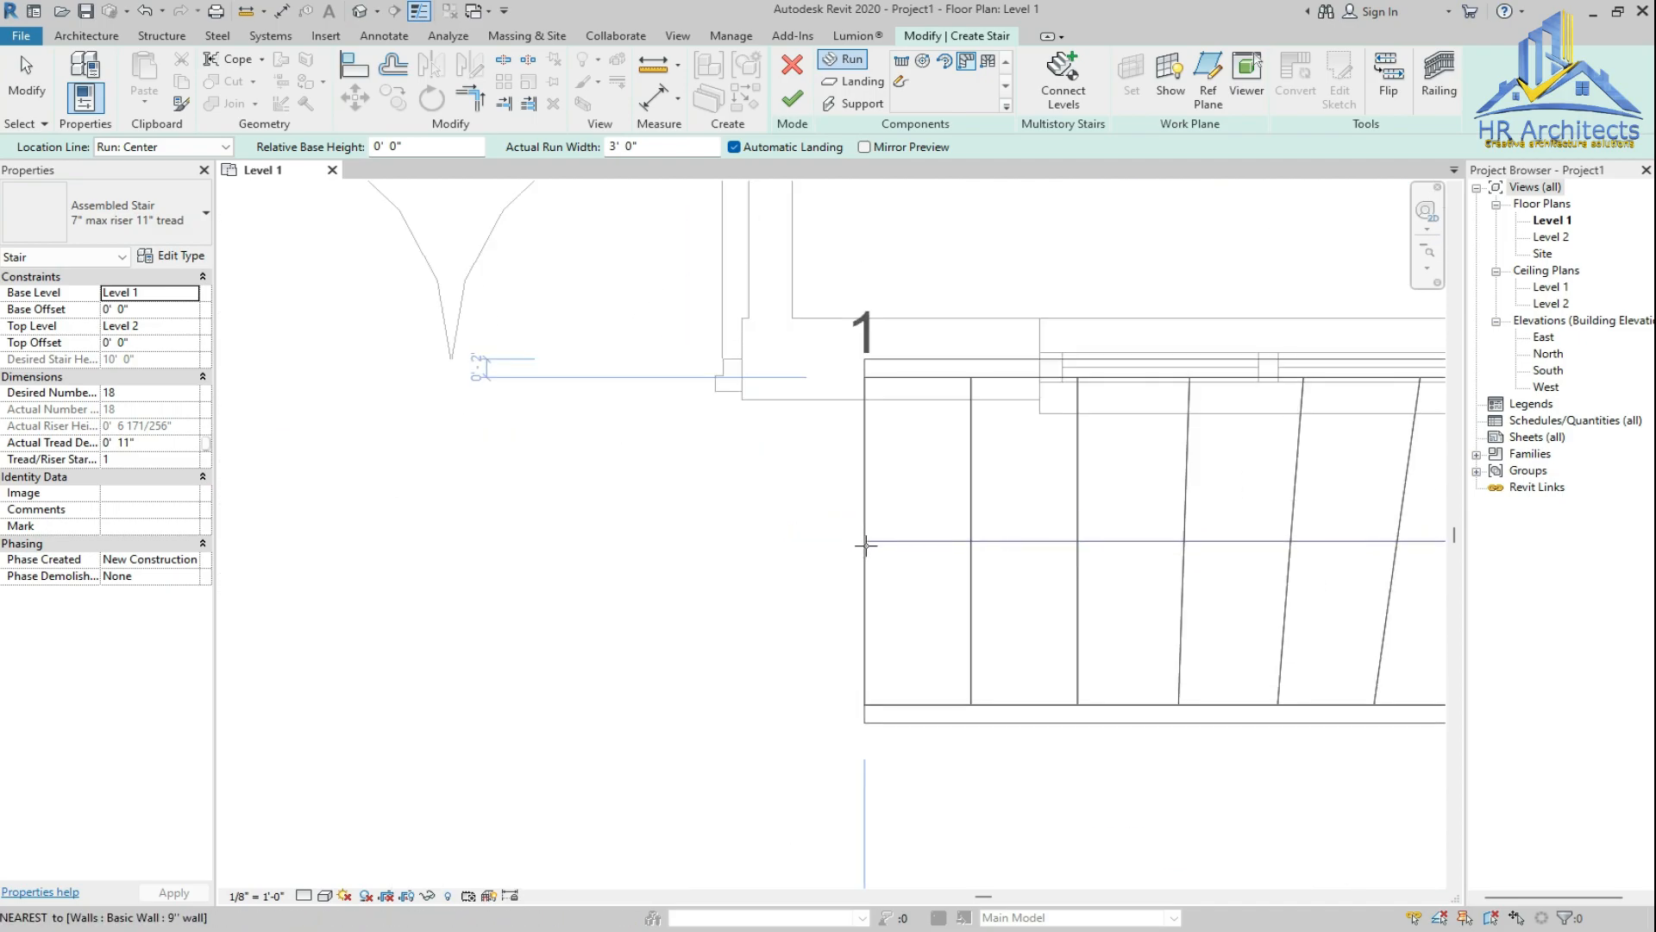
pyautogui.click(826, 581)
pyautogui.press('Escape')
# Stretch the second stair run's downward leg to about 12'-5"
pyautogui.scroll(-5, 803, 572)
pyautogui.scroll(3, 773, 565)
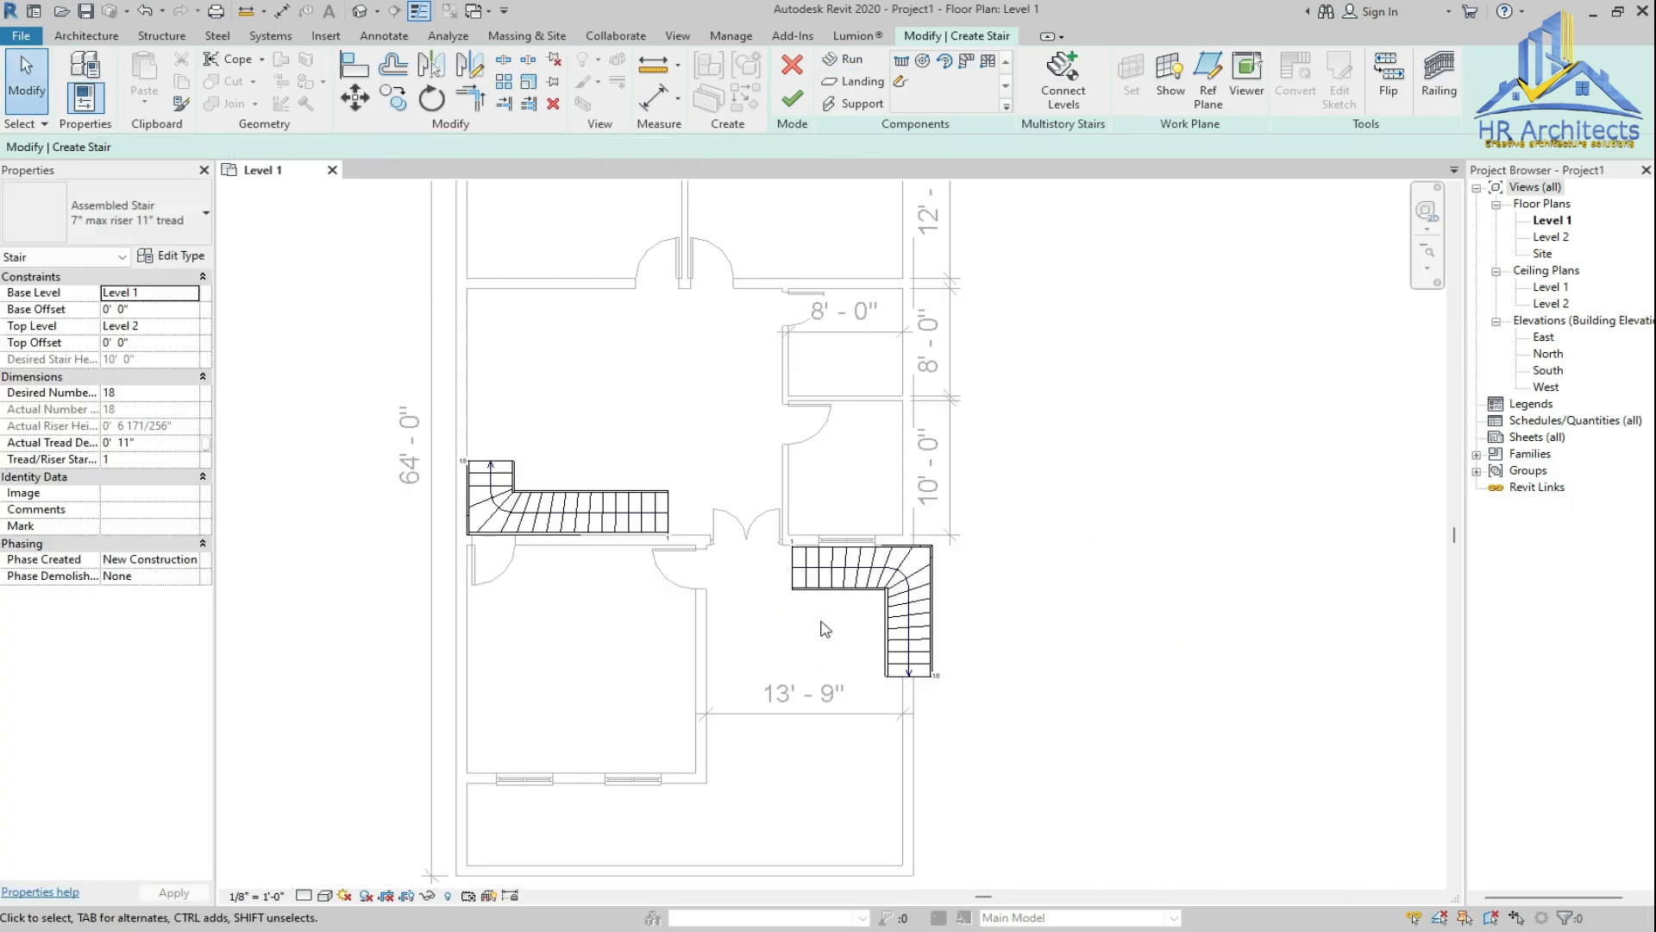
pyautogui.click(918, 667)
pyautogui.moveTo(892, 667); pyautogui.dragTo(892, 758)
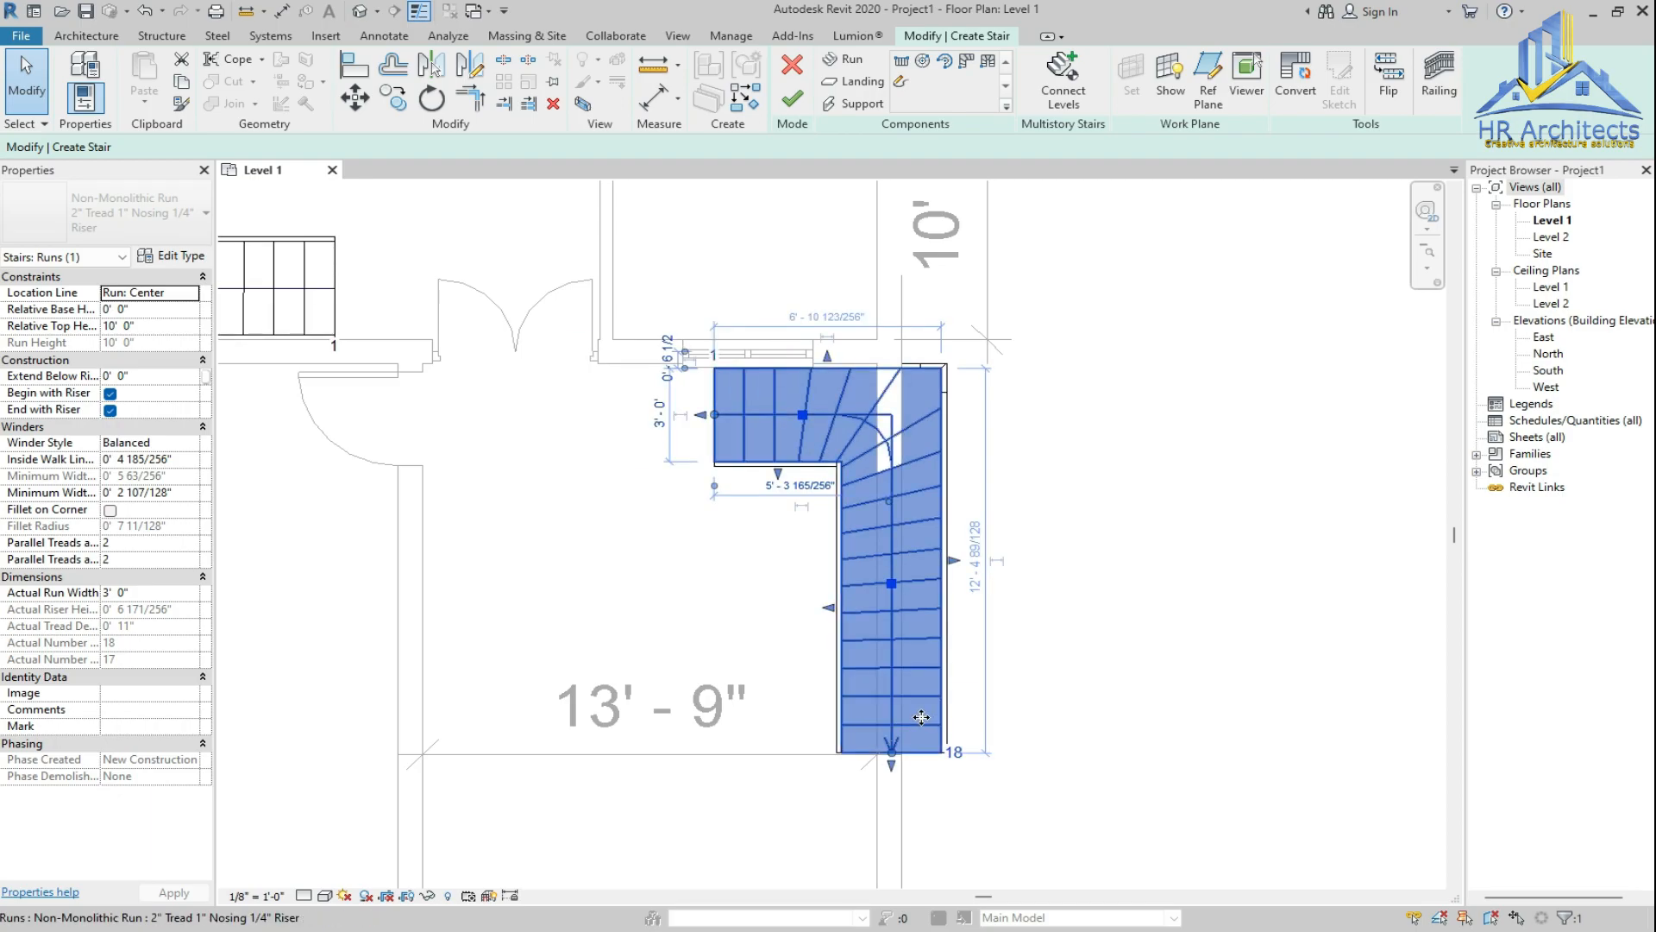
# Move the second stair run inward so its long leg sits against the inner face of the right exterior wall
pyautogui.press('Left')
pyautogui.moveTo(855, 474); pyautogui.dragTo(765, 477)
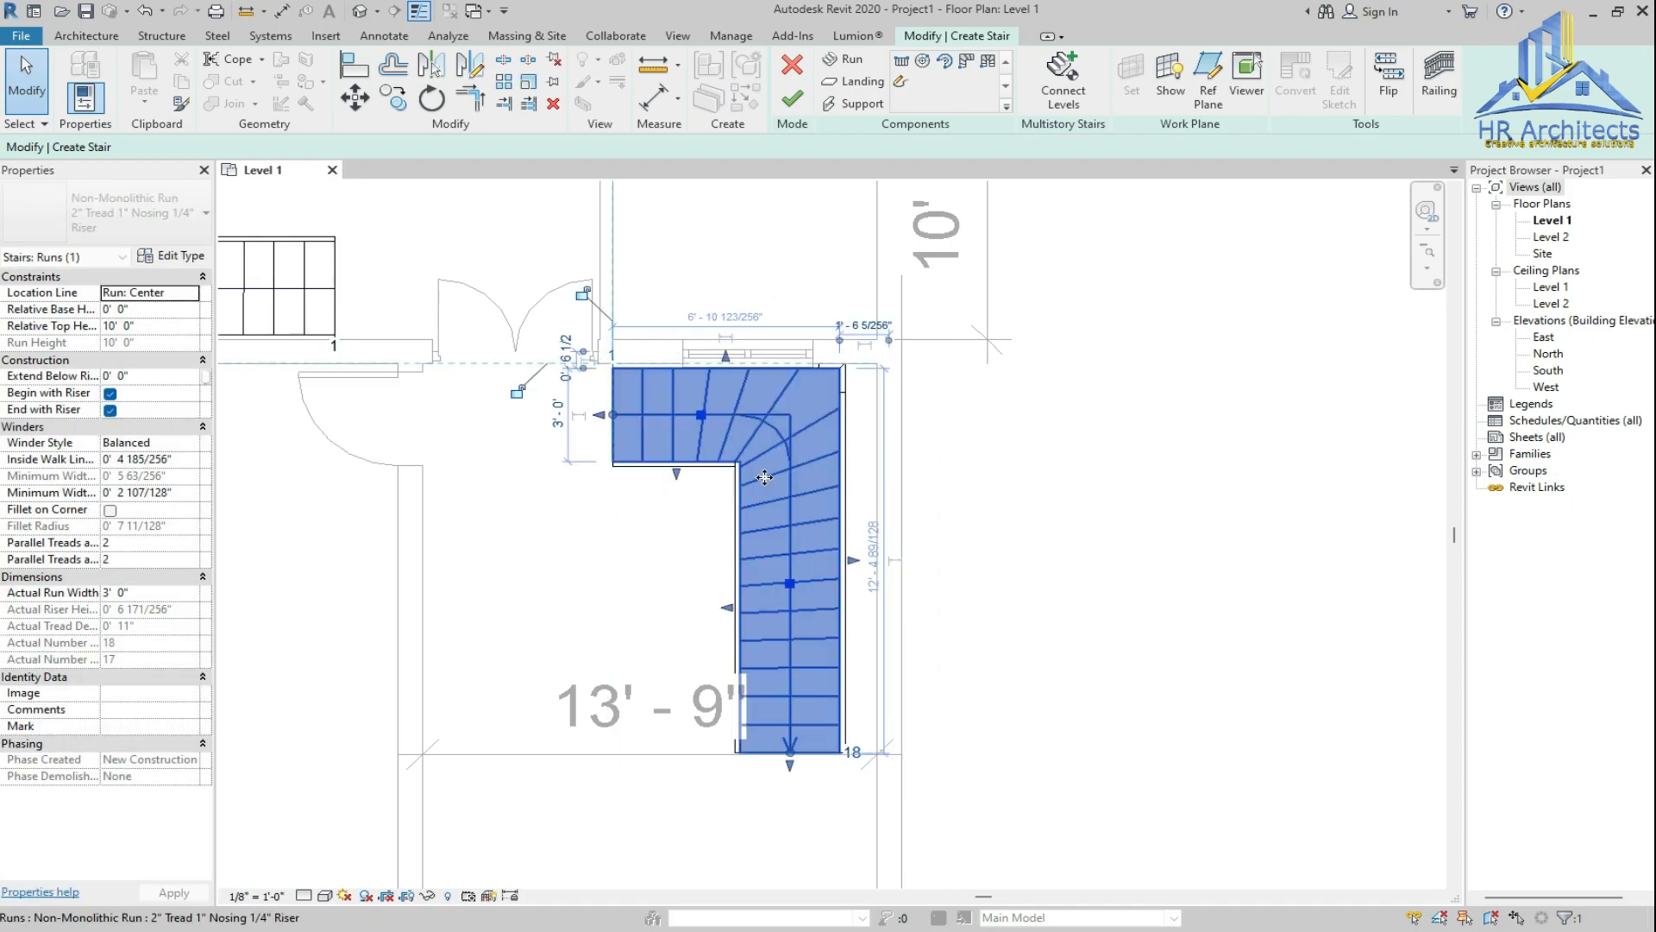
pyautogui.scroll(3, 863, 442)
pyautogui.press('Right')
pyautogui.press('Right')
pyautogui.press('Right')
pyautogui.press('Right')
pyautogui.press('Right')
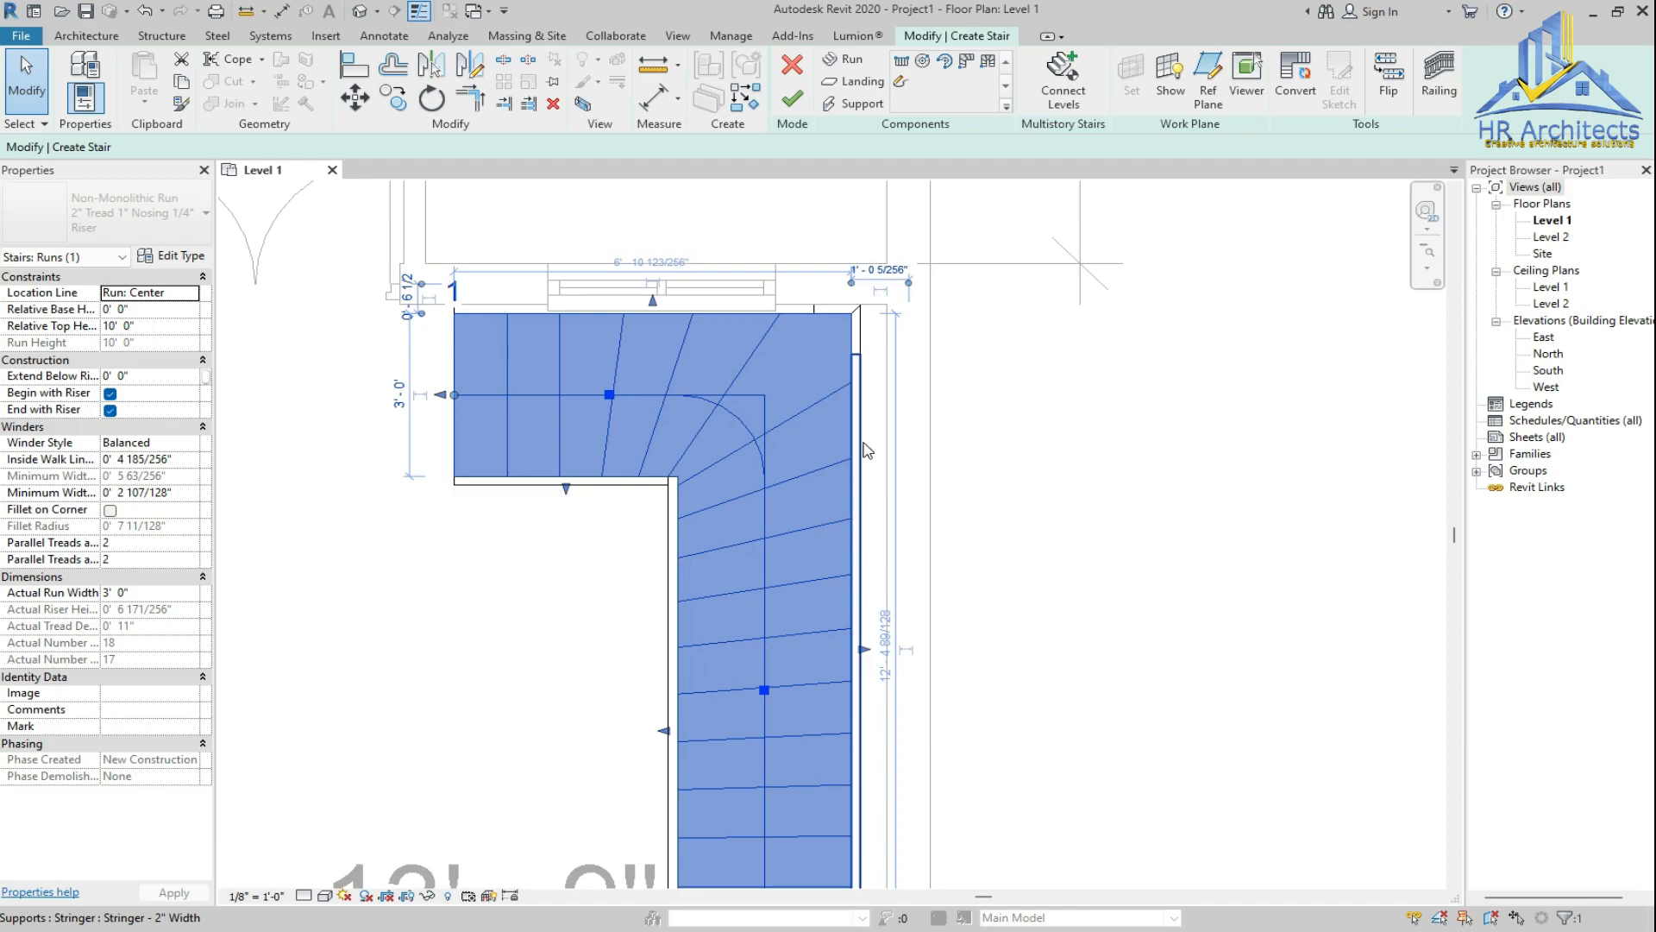
pyautogui.press('Right')
pyautogui.press('Right')
pyautogui.press('Right')
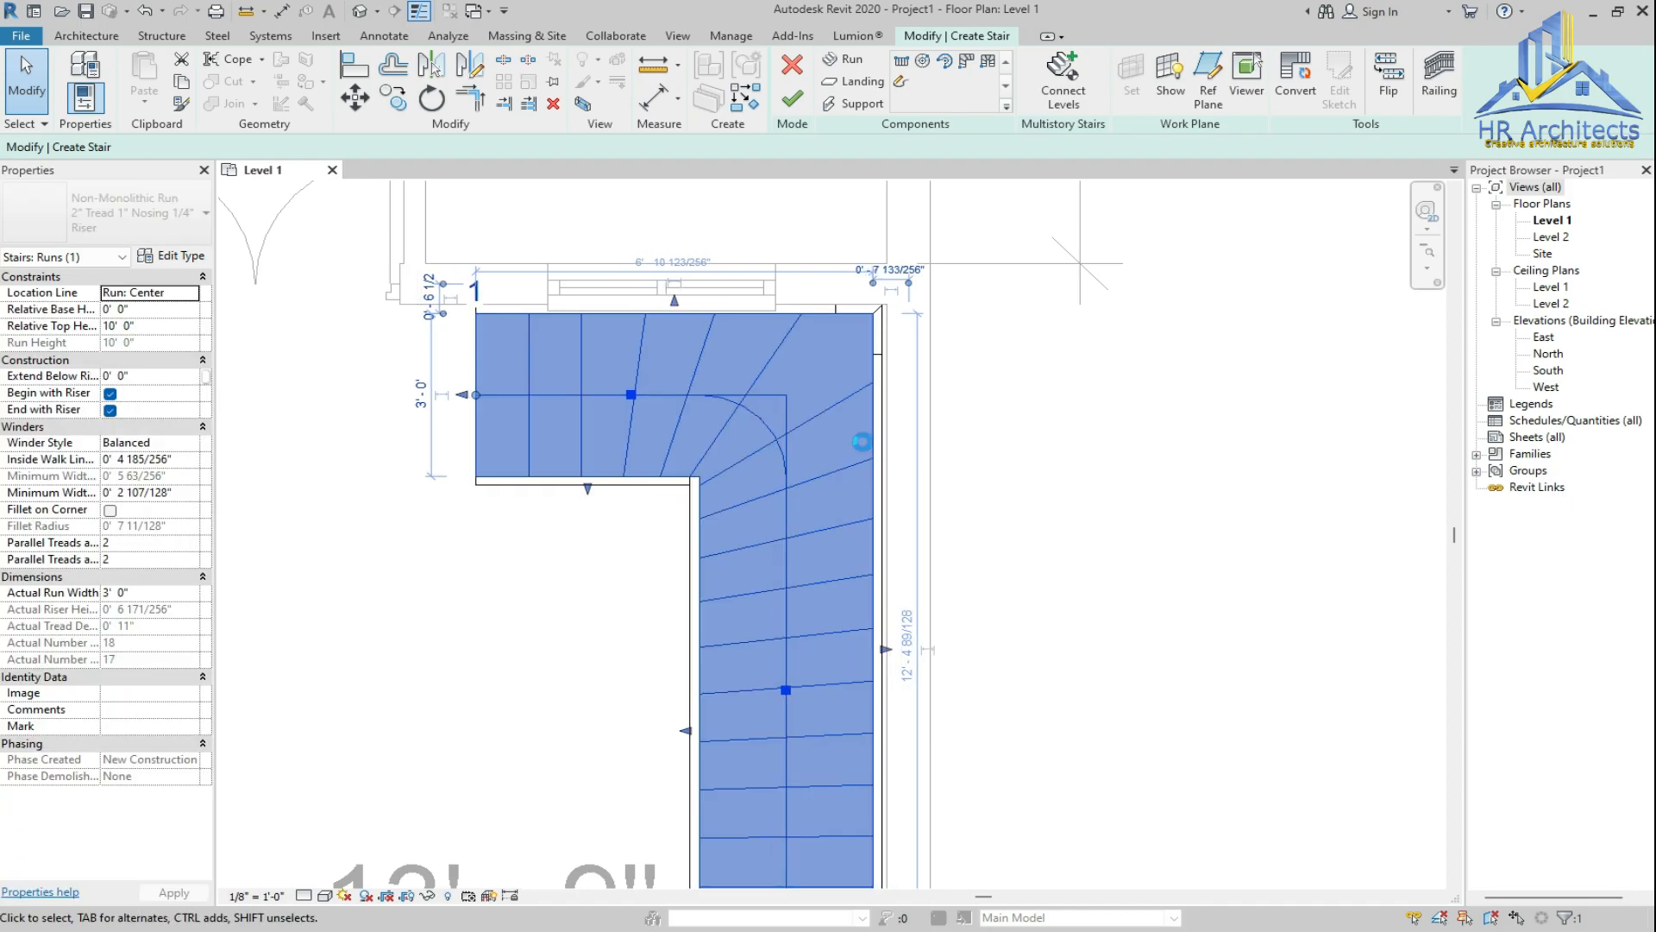
# Finish the stair edit so both L-shape winder runs are created
pyautogui.scroll(-3, 899, 379)
pyautogui.scroll(-2, 900, 380)
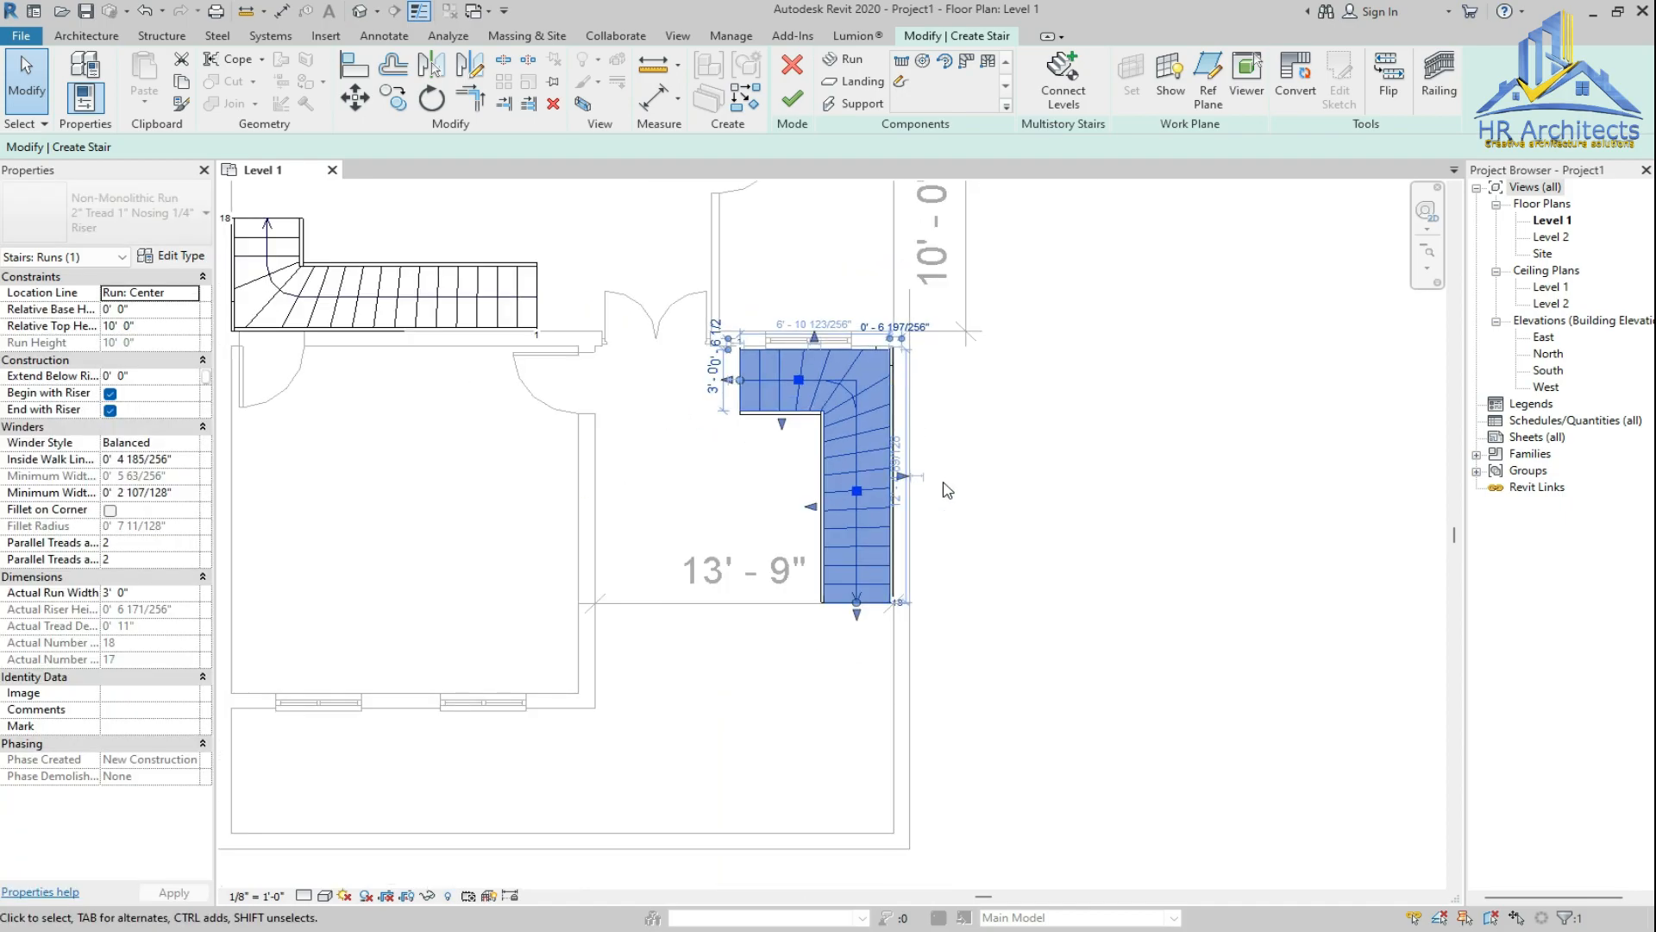
pyautogui.click(791, 97)
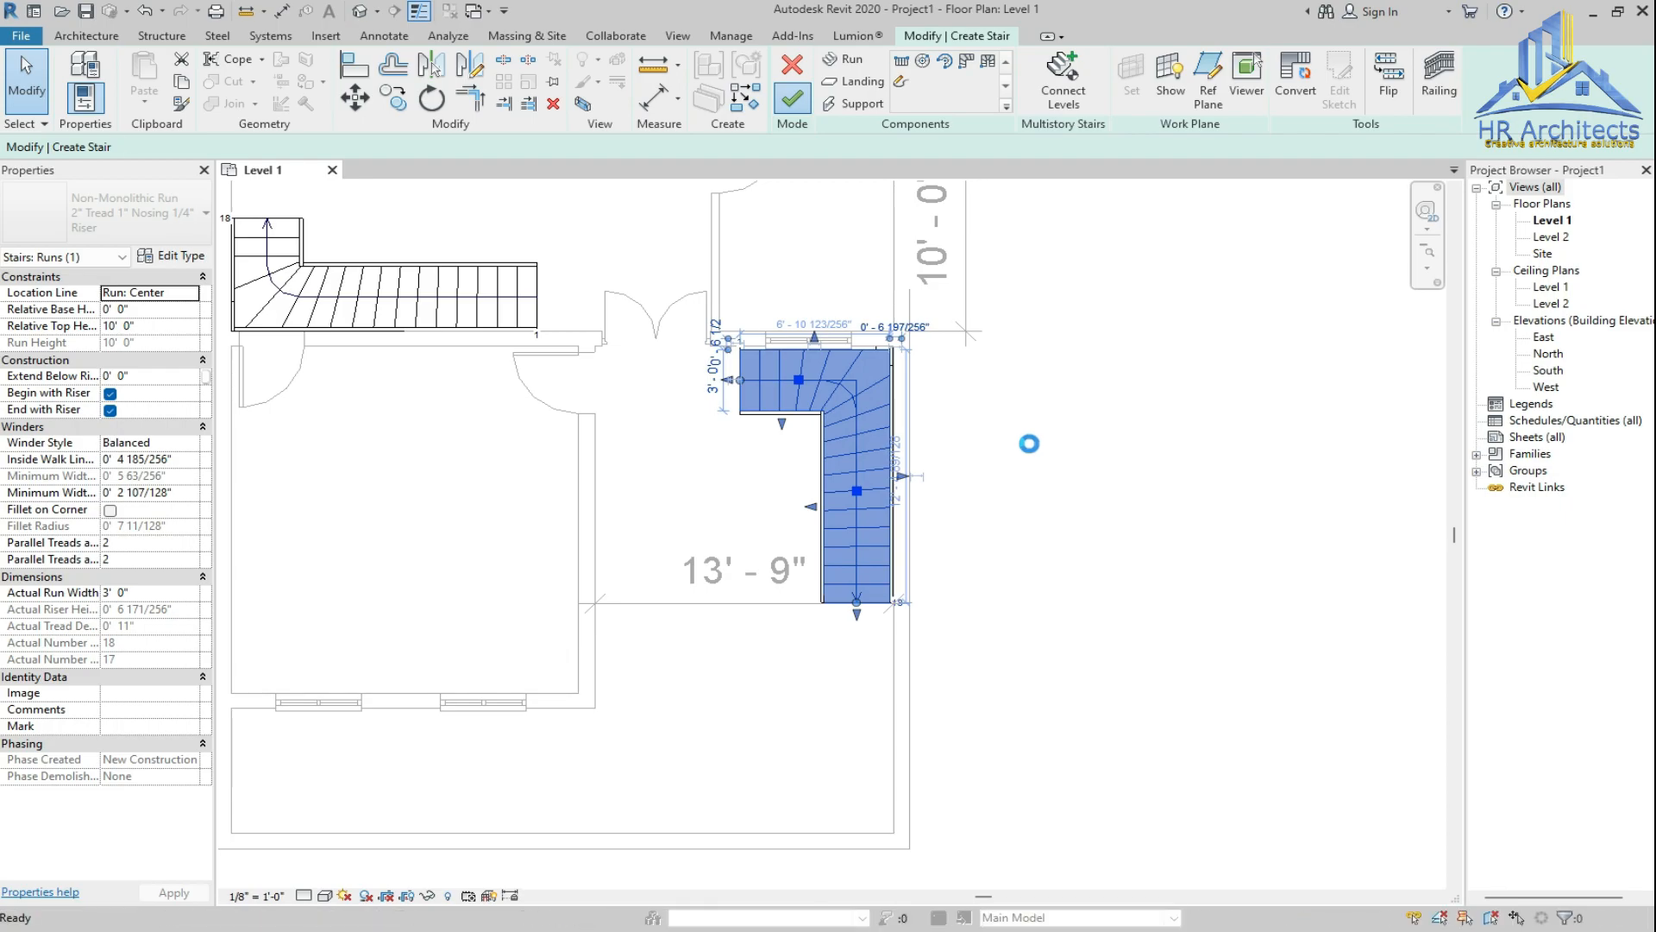
pyautogui.click(1030, 445)
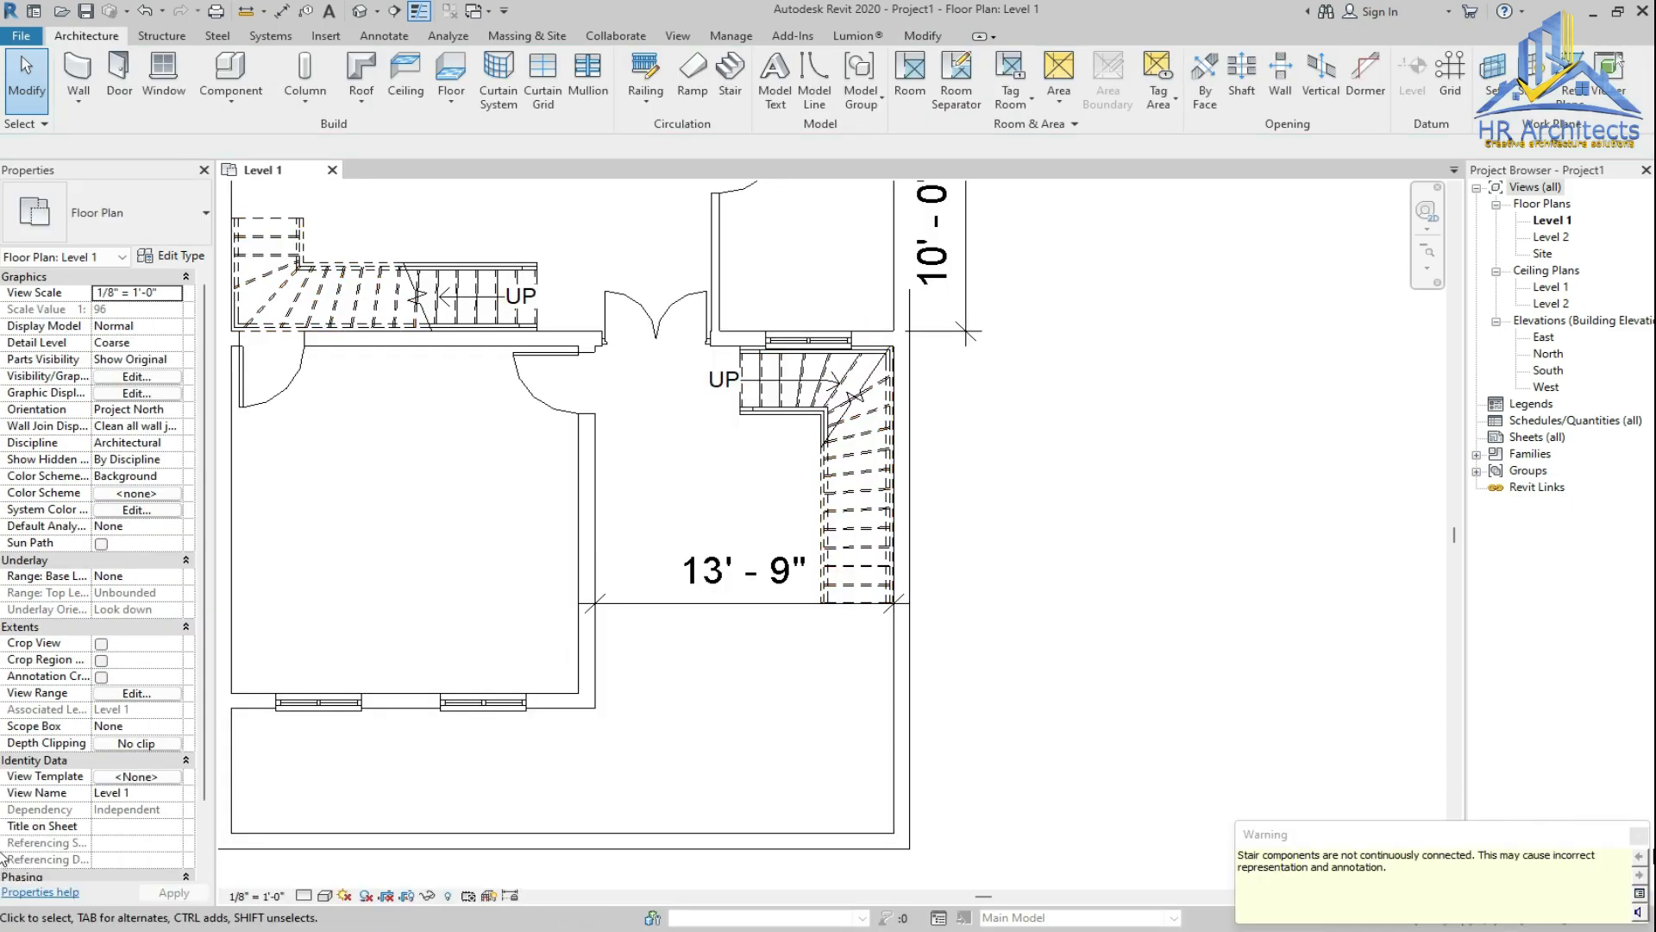
# Examine the Level 1 plan, from the upper rooms down to the two winder stairs and the double door
pyautogui.scroll(-5, 843, 728)
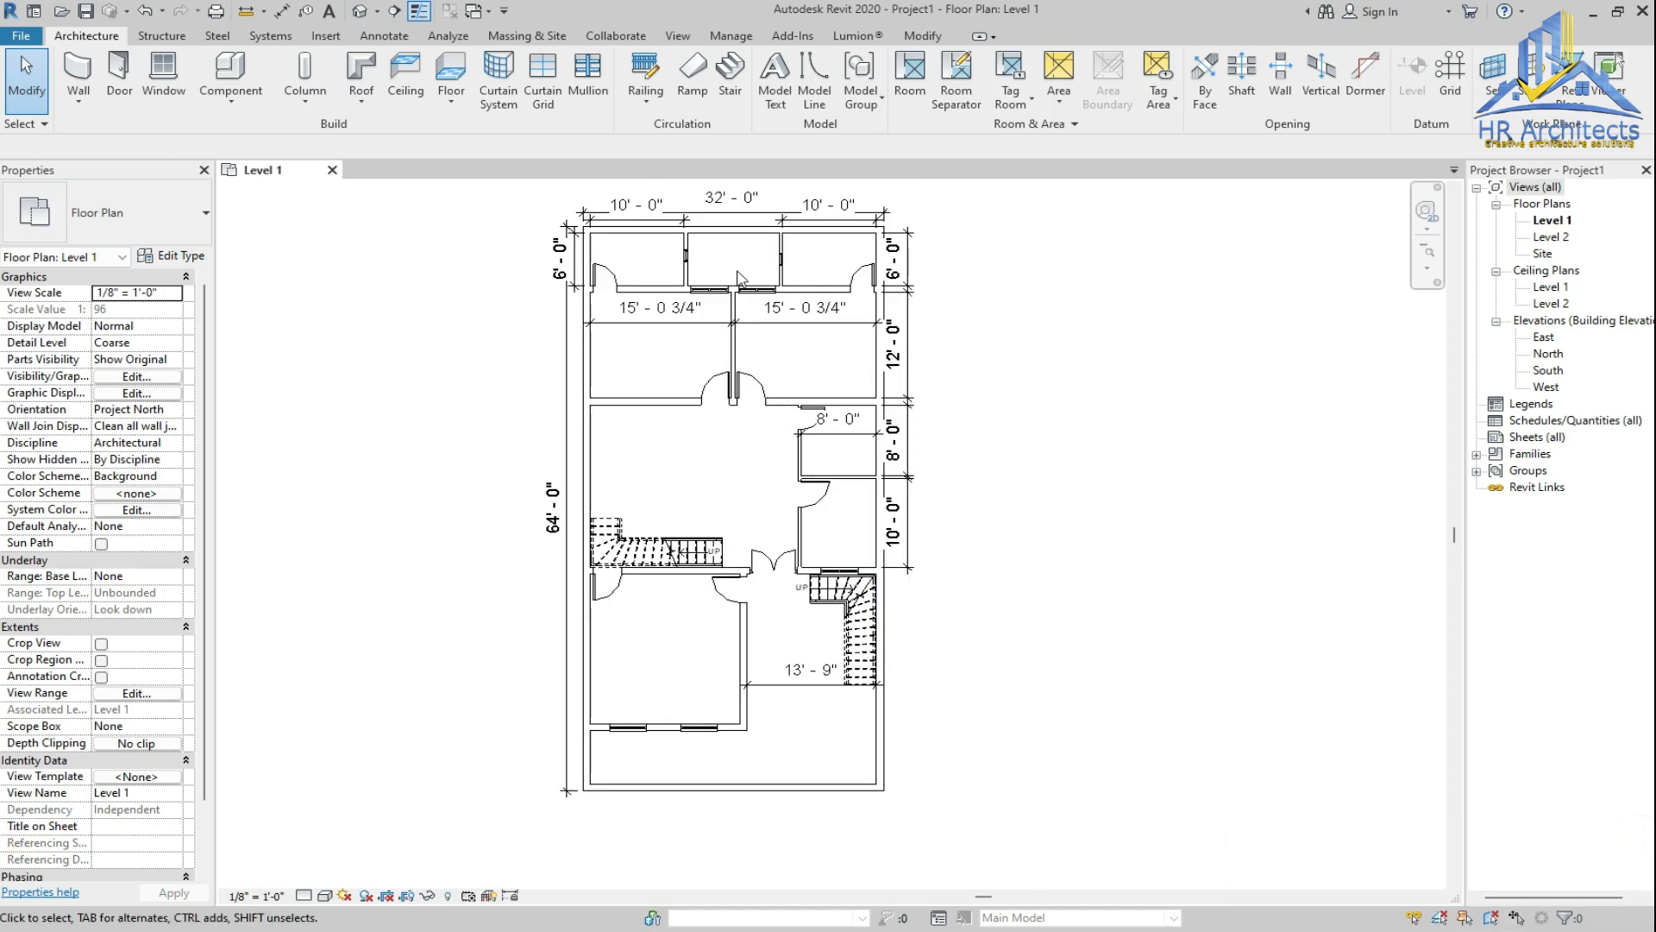
pyautogui.scroll(4, 767, 332)
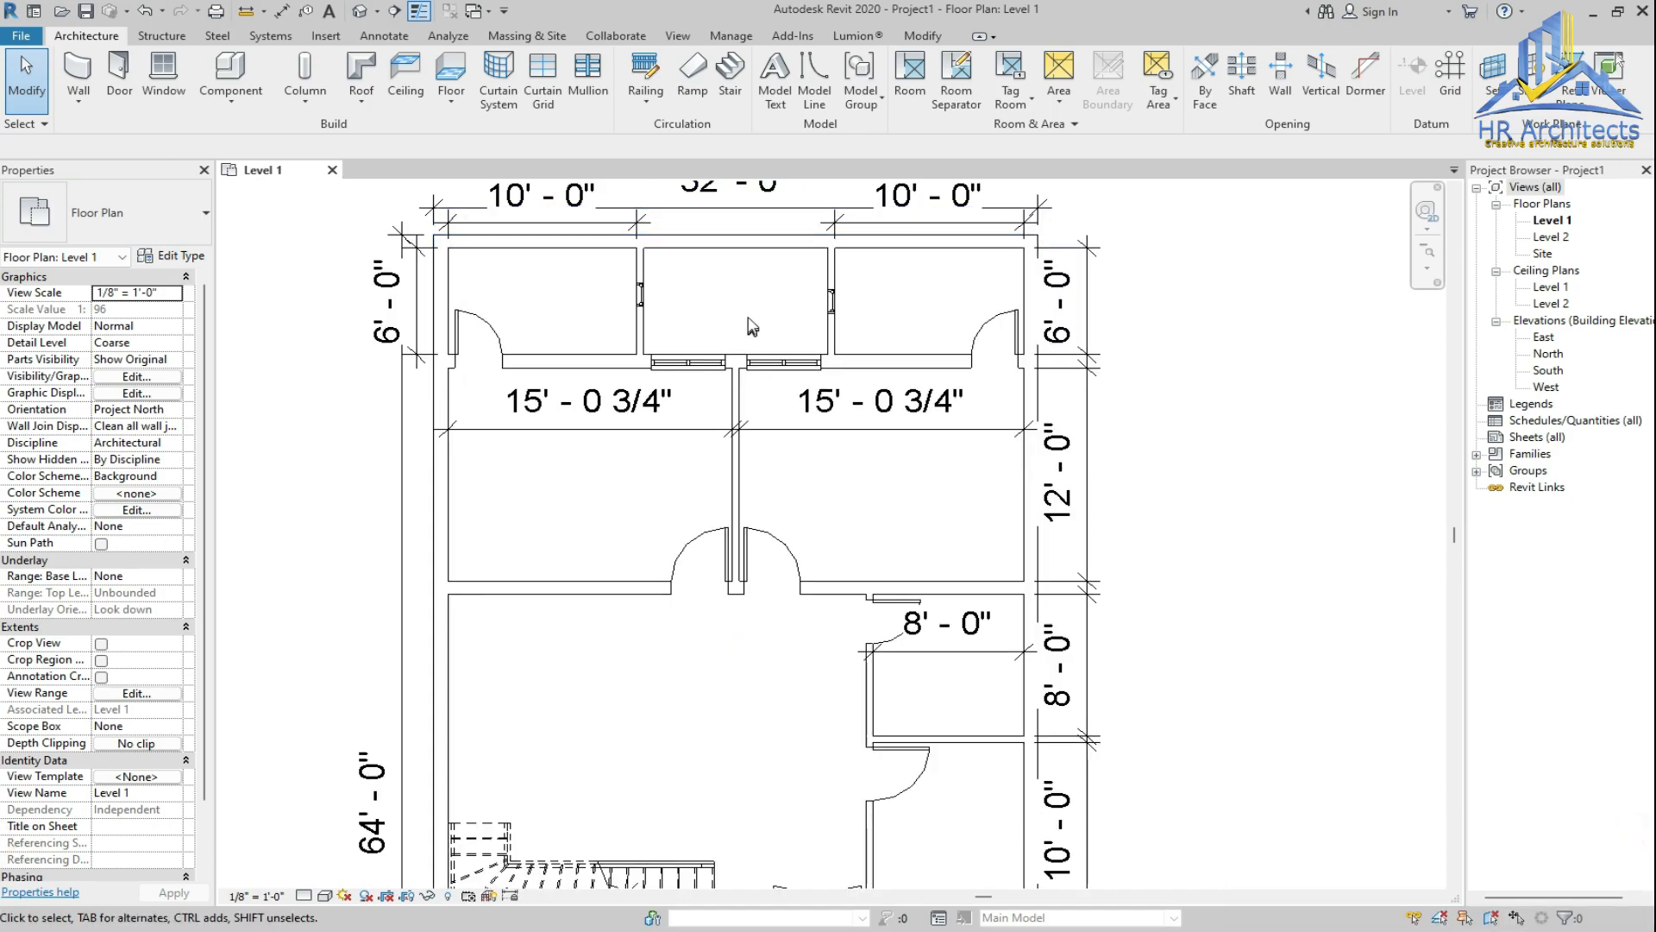
pyautogui.scroll(-3, 750, 327)
pyautogui.scroll(3, 783, 542)
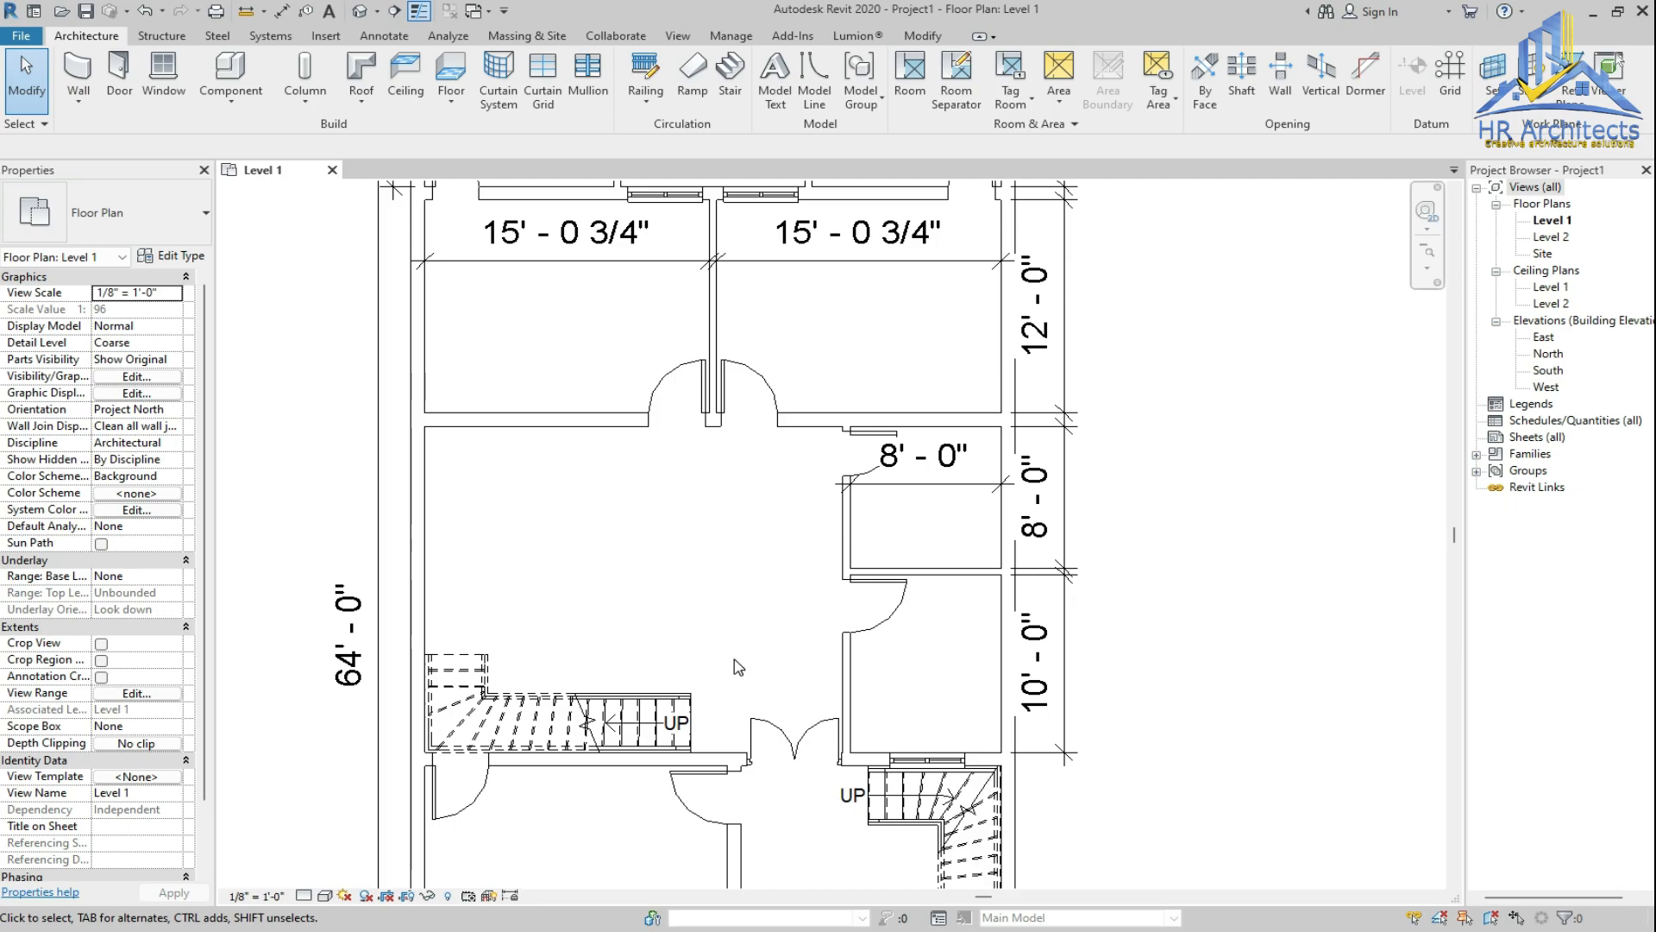
pyautogui.scroll(2, 734, 666)
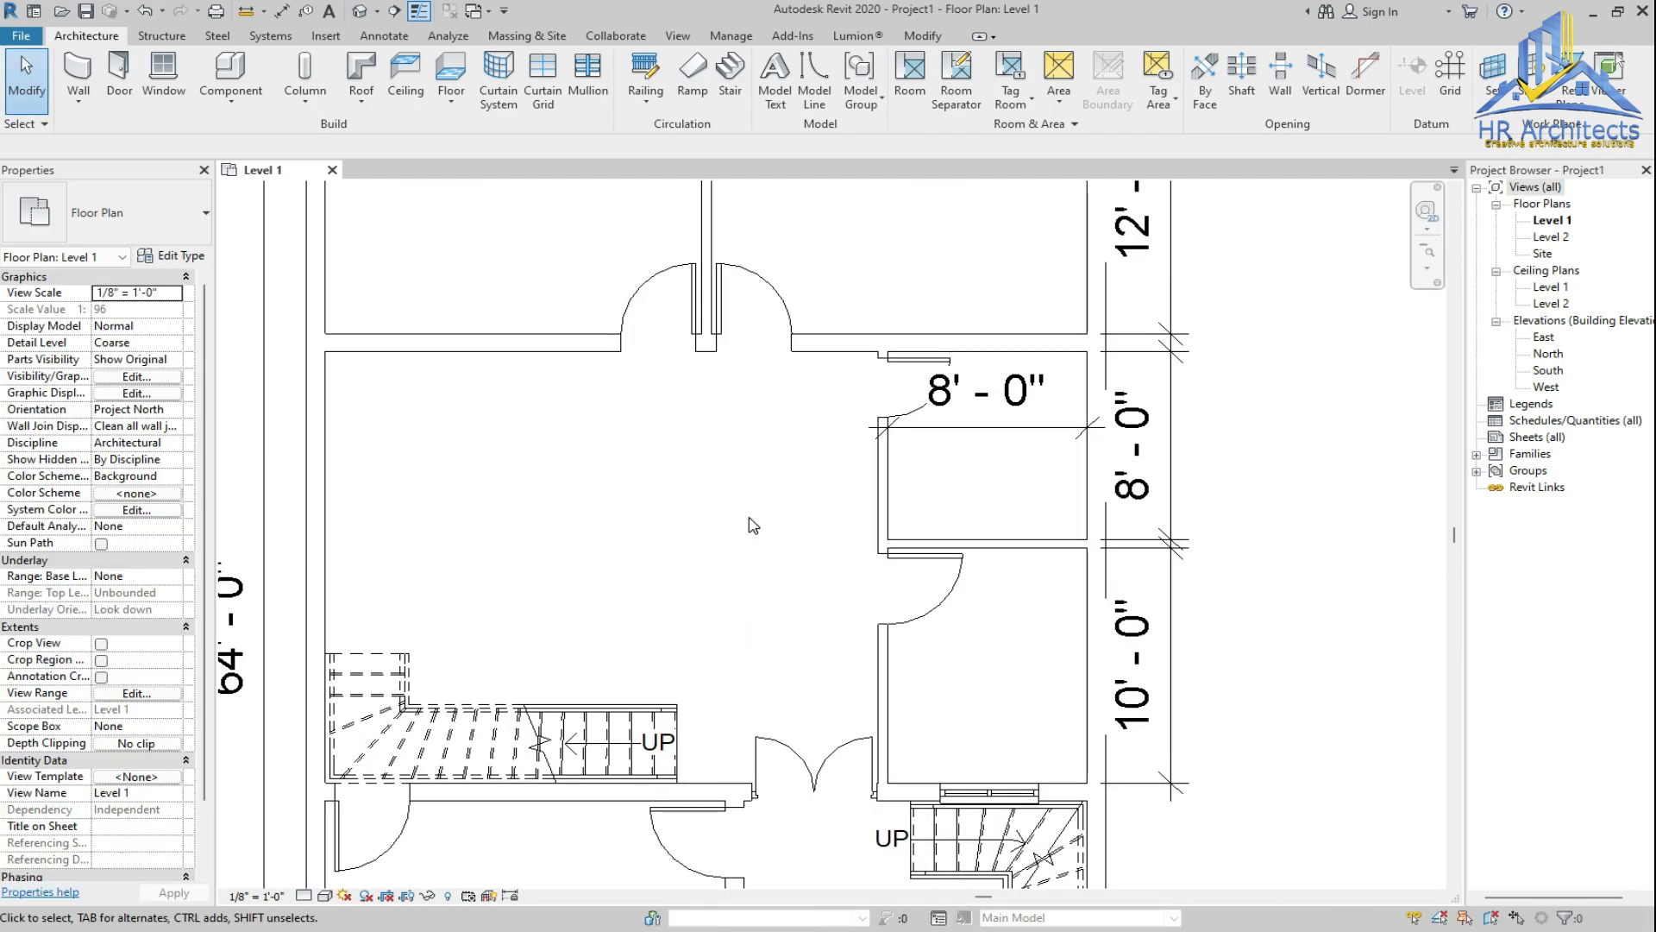
pyautogui.scroll(-3, 753, 525)
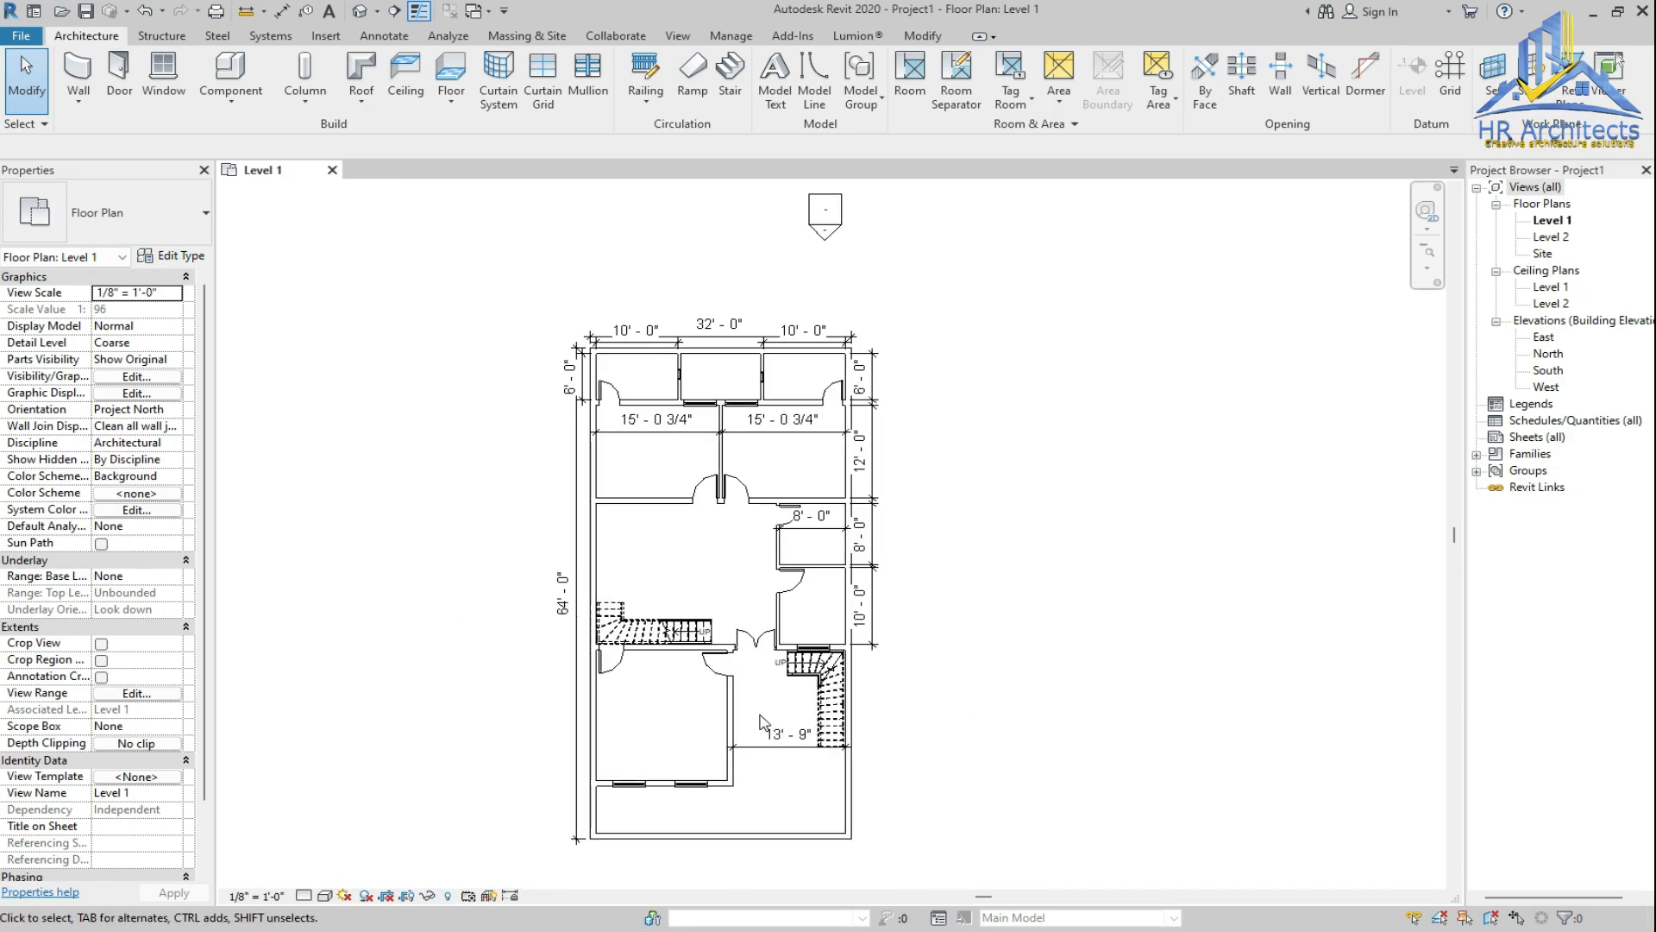
pyautogui.scroll(1, 802, 737)
pyautogui.scroll(1, 781, 712)
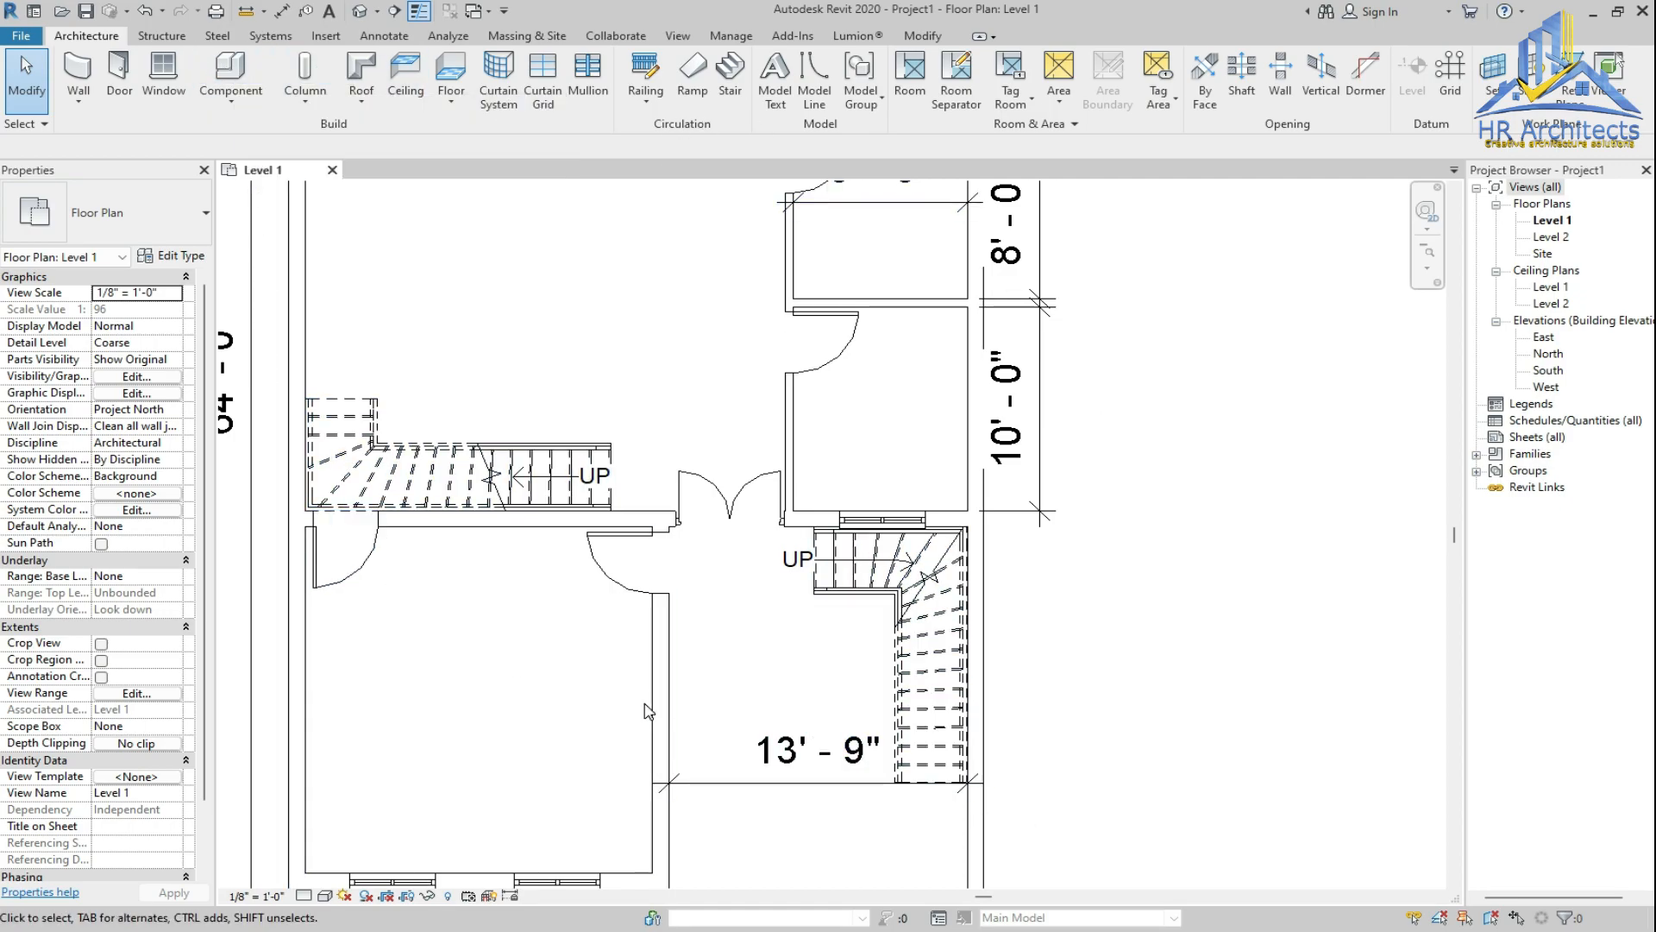
# Browse the bed, sofa and dining table families in the Blocks folder and load Bed05 as a component
pyautogui.click(230, 70)
pyautogui.click(794, 86)
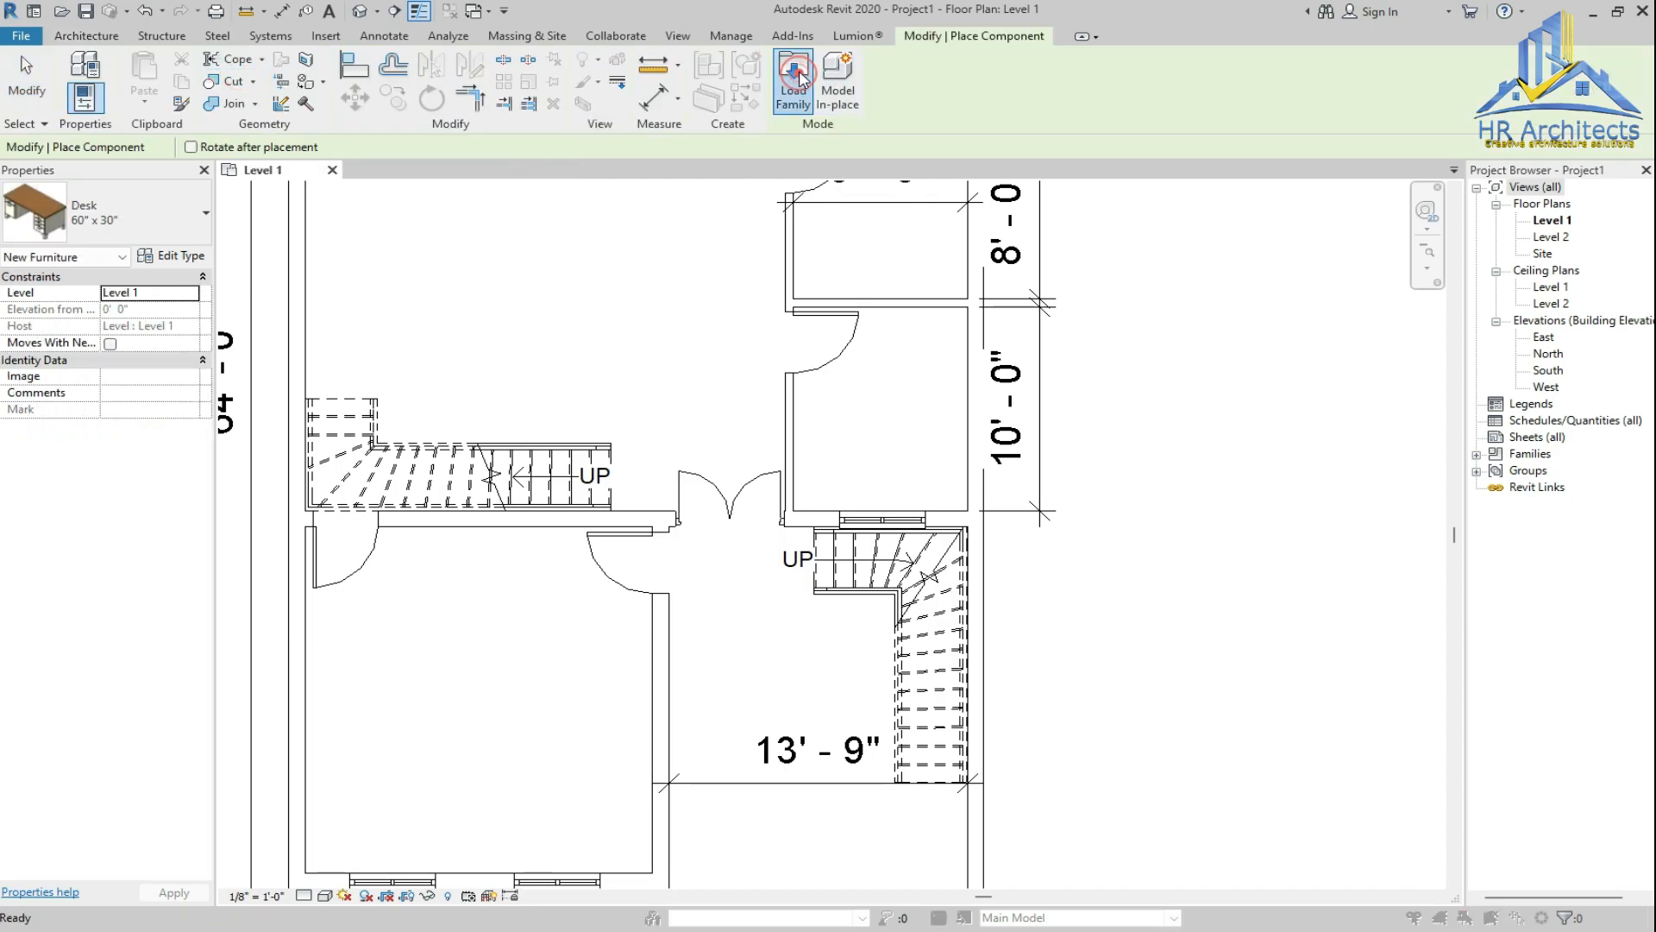
pyautogui.moveTo(1227, 332); pyautogui.dragTo(1221, 360)
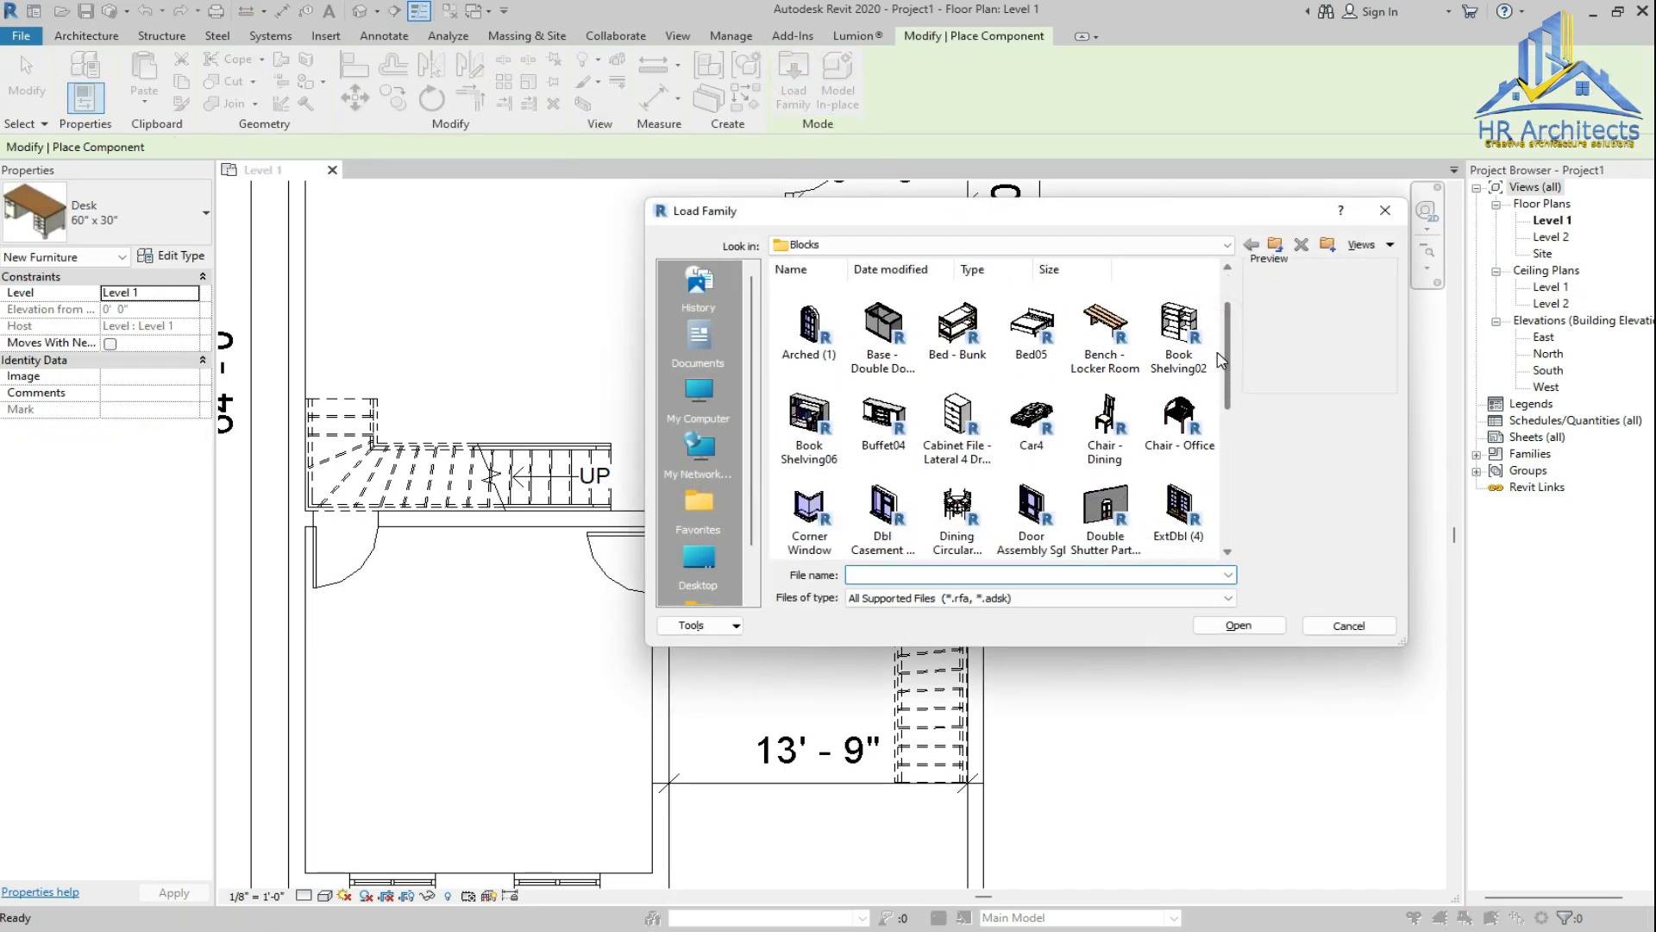
pyautogui.click(1047, 349)
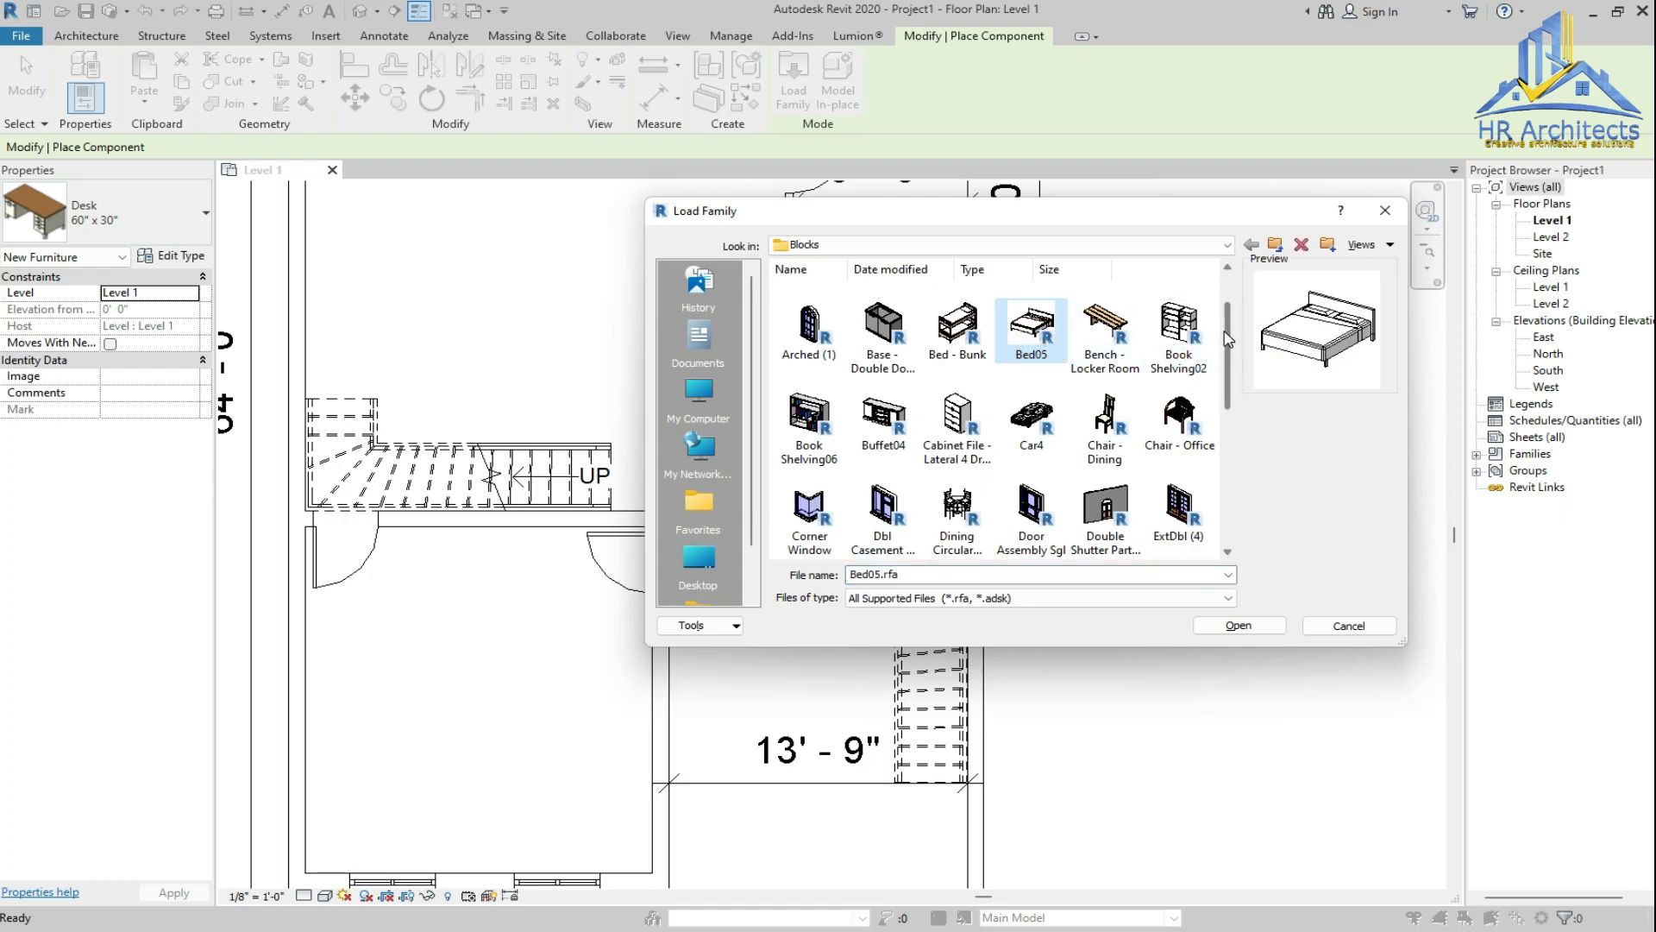
pyautogui.moveTo(1228, 338); pyautogui.dragTo(1220, 406)
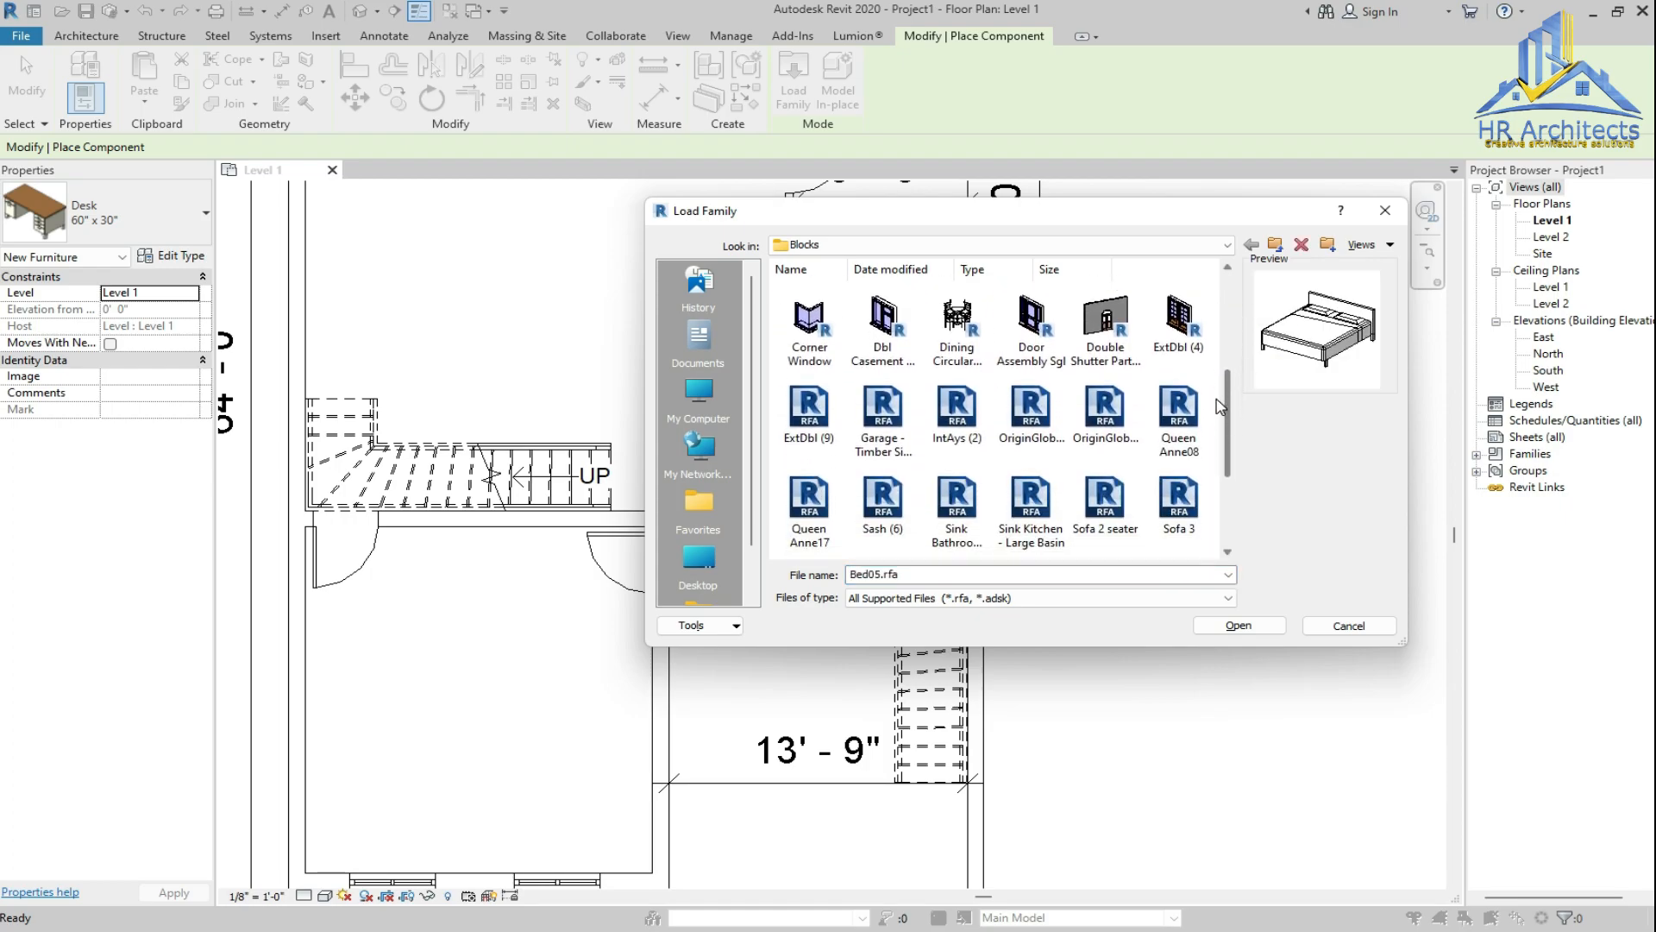
pyautogui.scroll(-1, 1220, 405)
pyautogui.click(1180, 418)
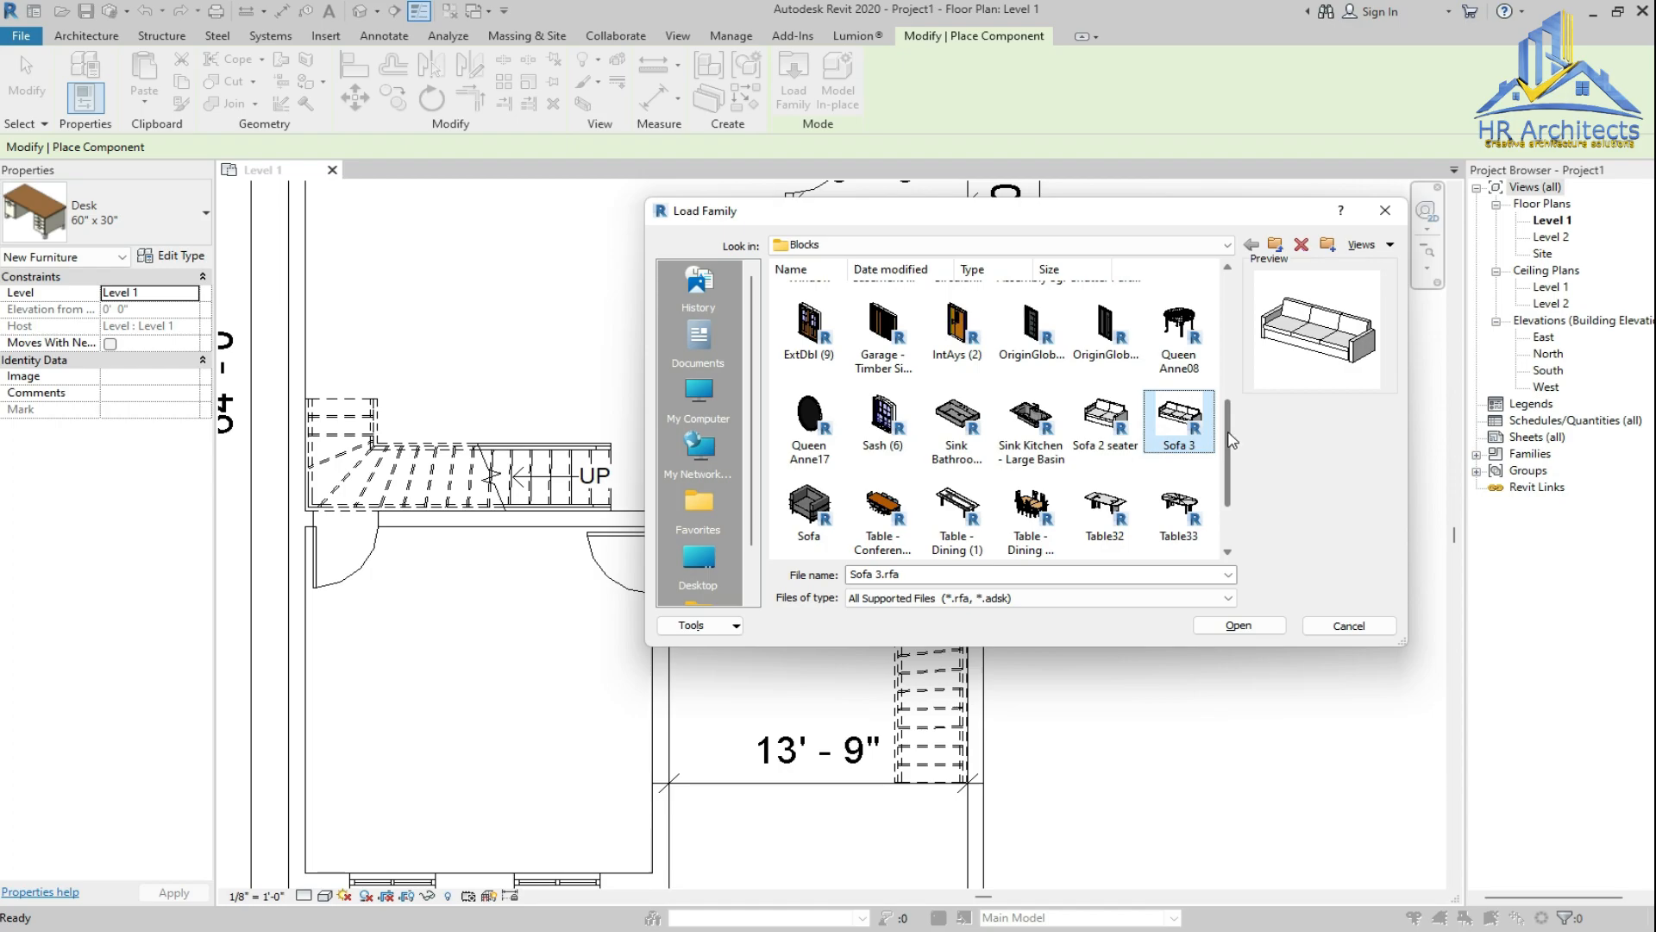
pyautogui.click(958, 509)
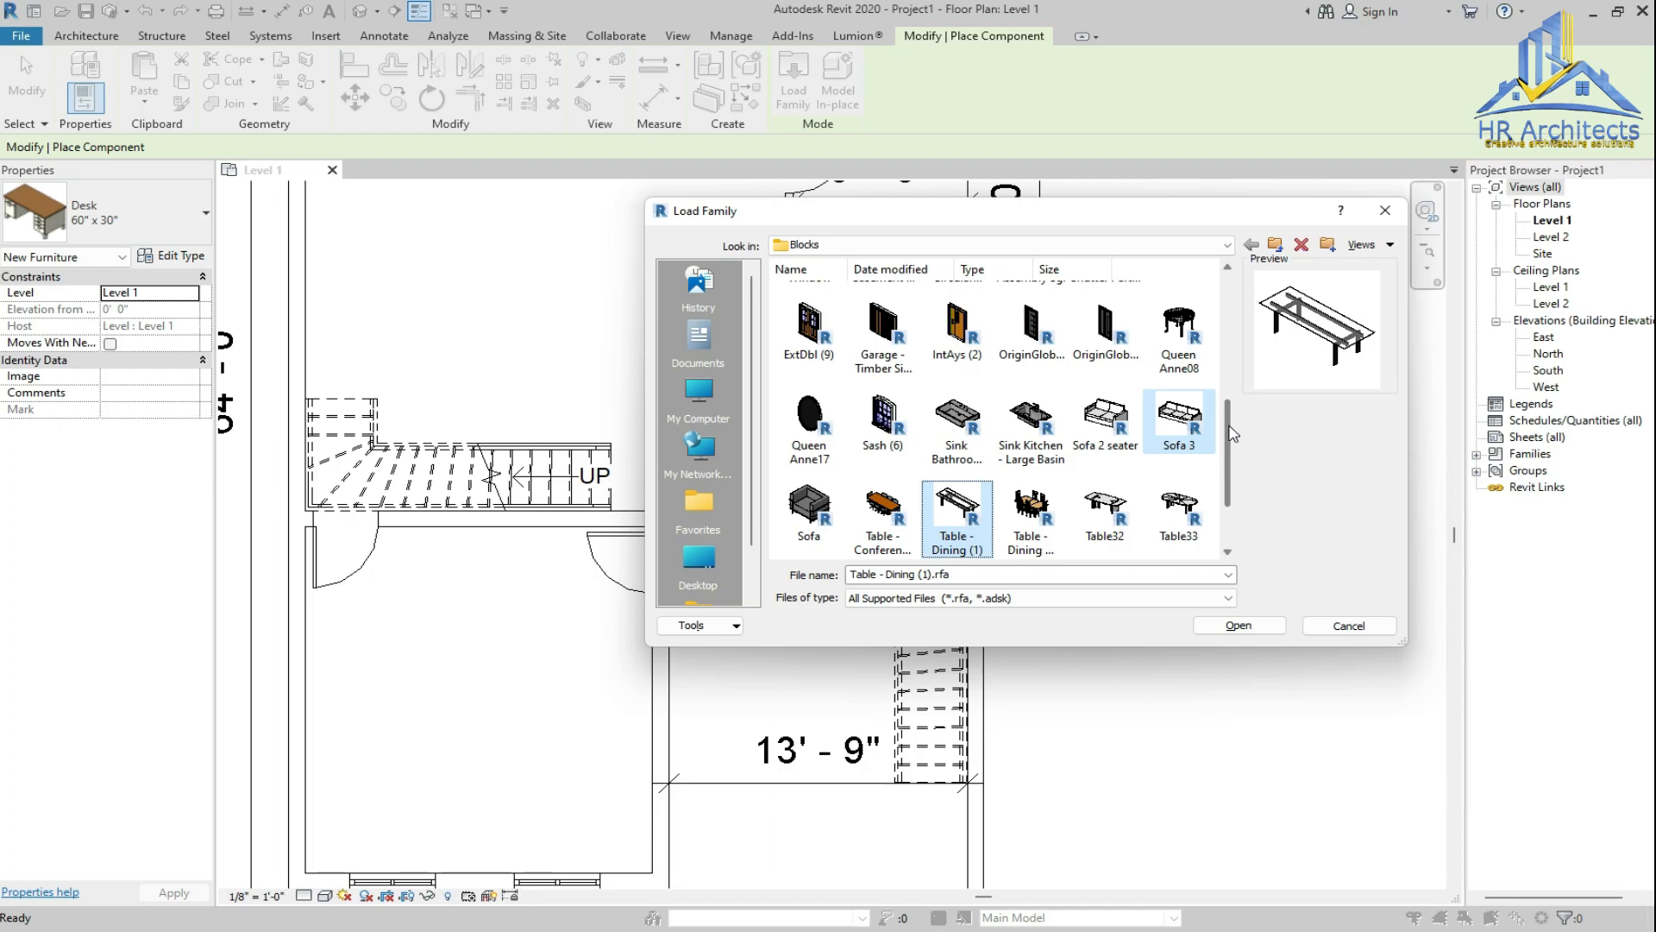
pyautogui.moveTo(1231, 431); pyautogui.dragTo(1217, 367)
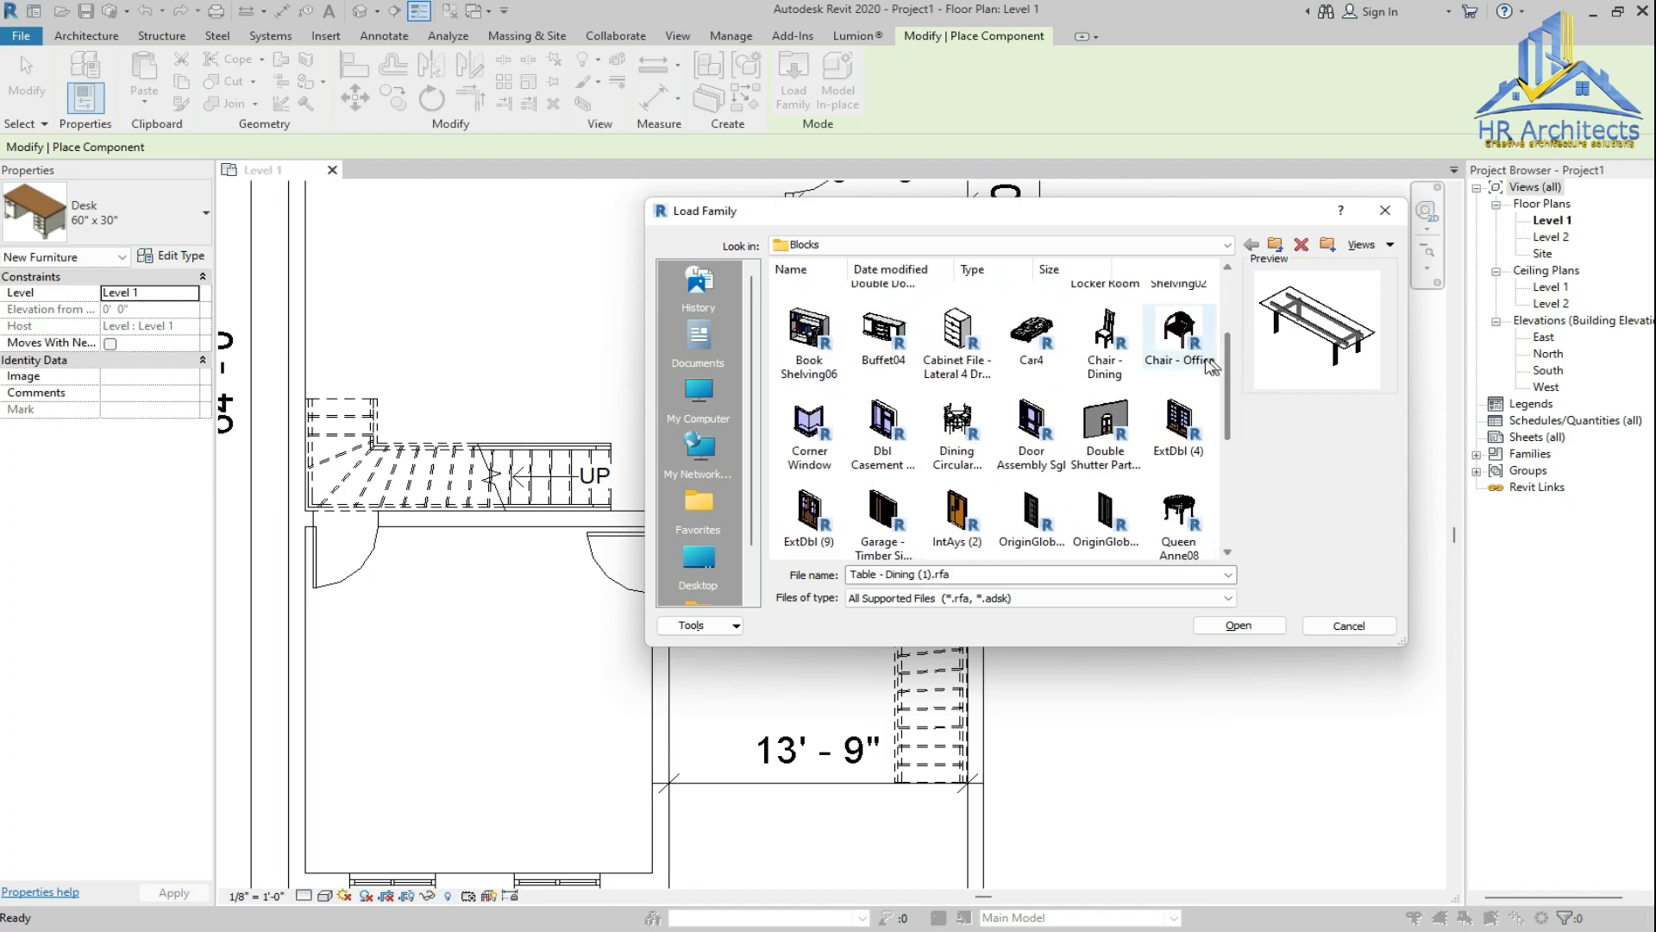
pyautogui.click(958, 421)
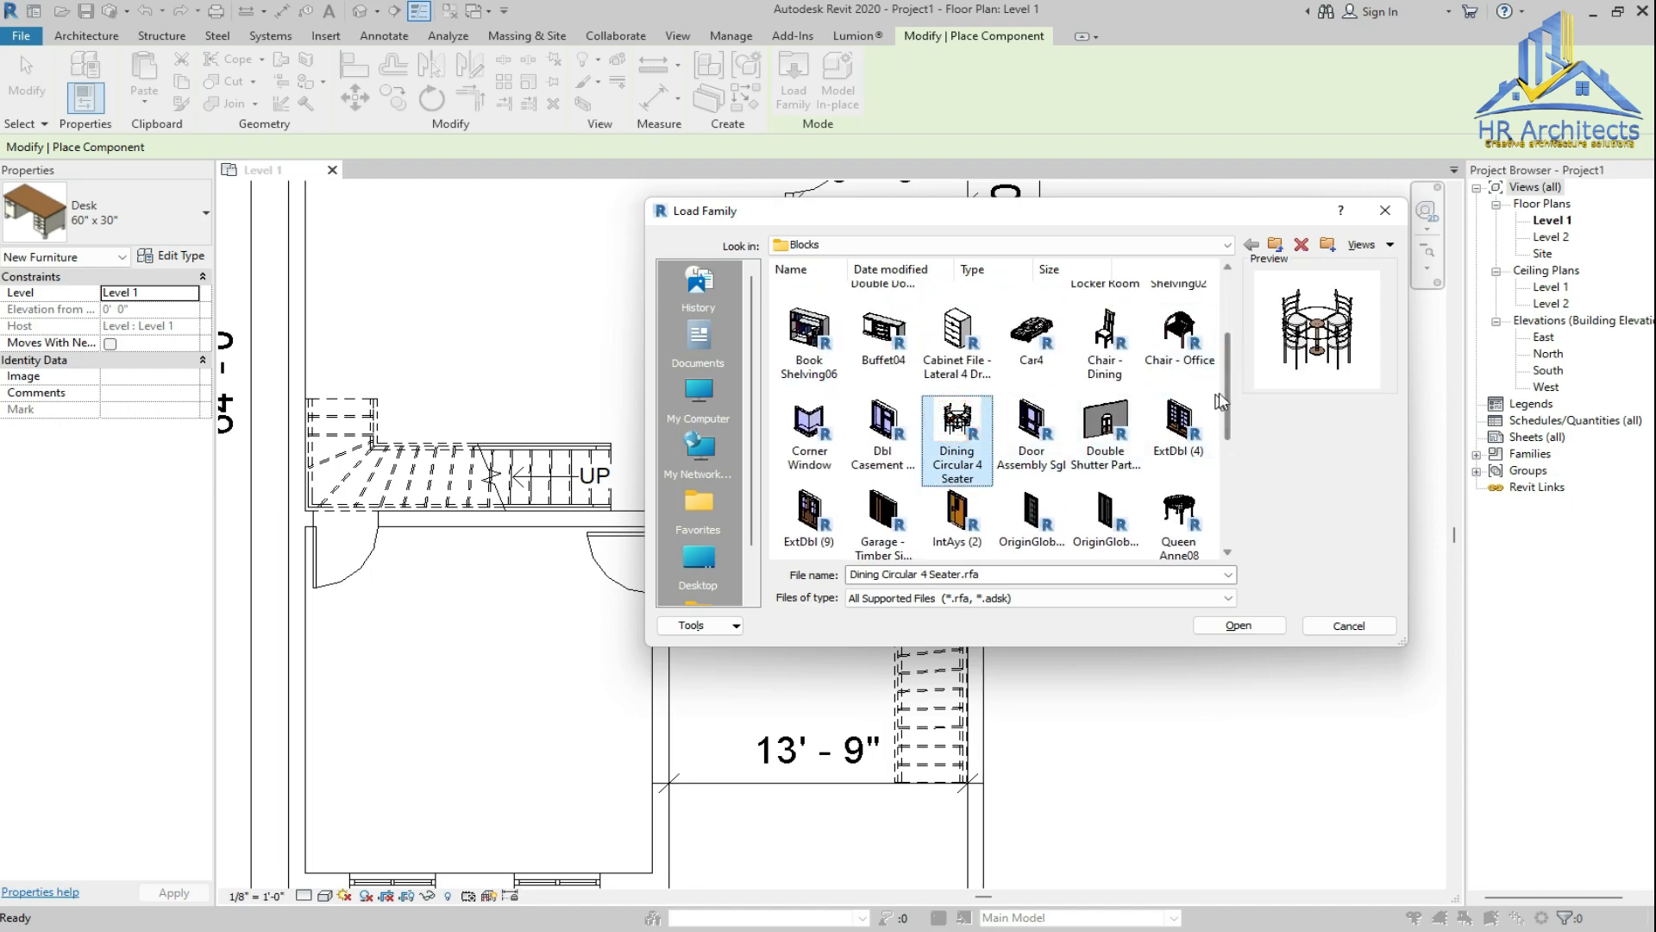
pyautogui.moveTo(1229, 384); pyautogui.dragTo(1227, 345)
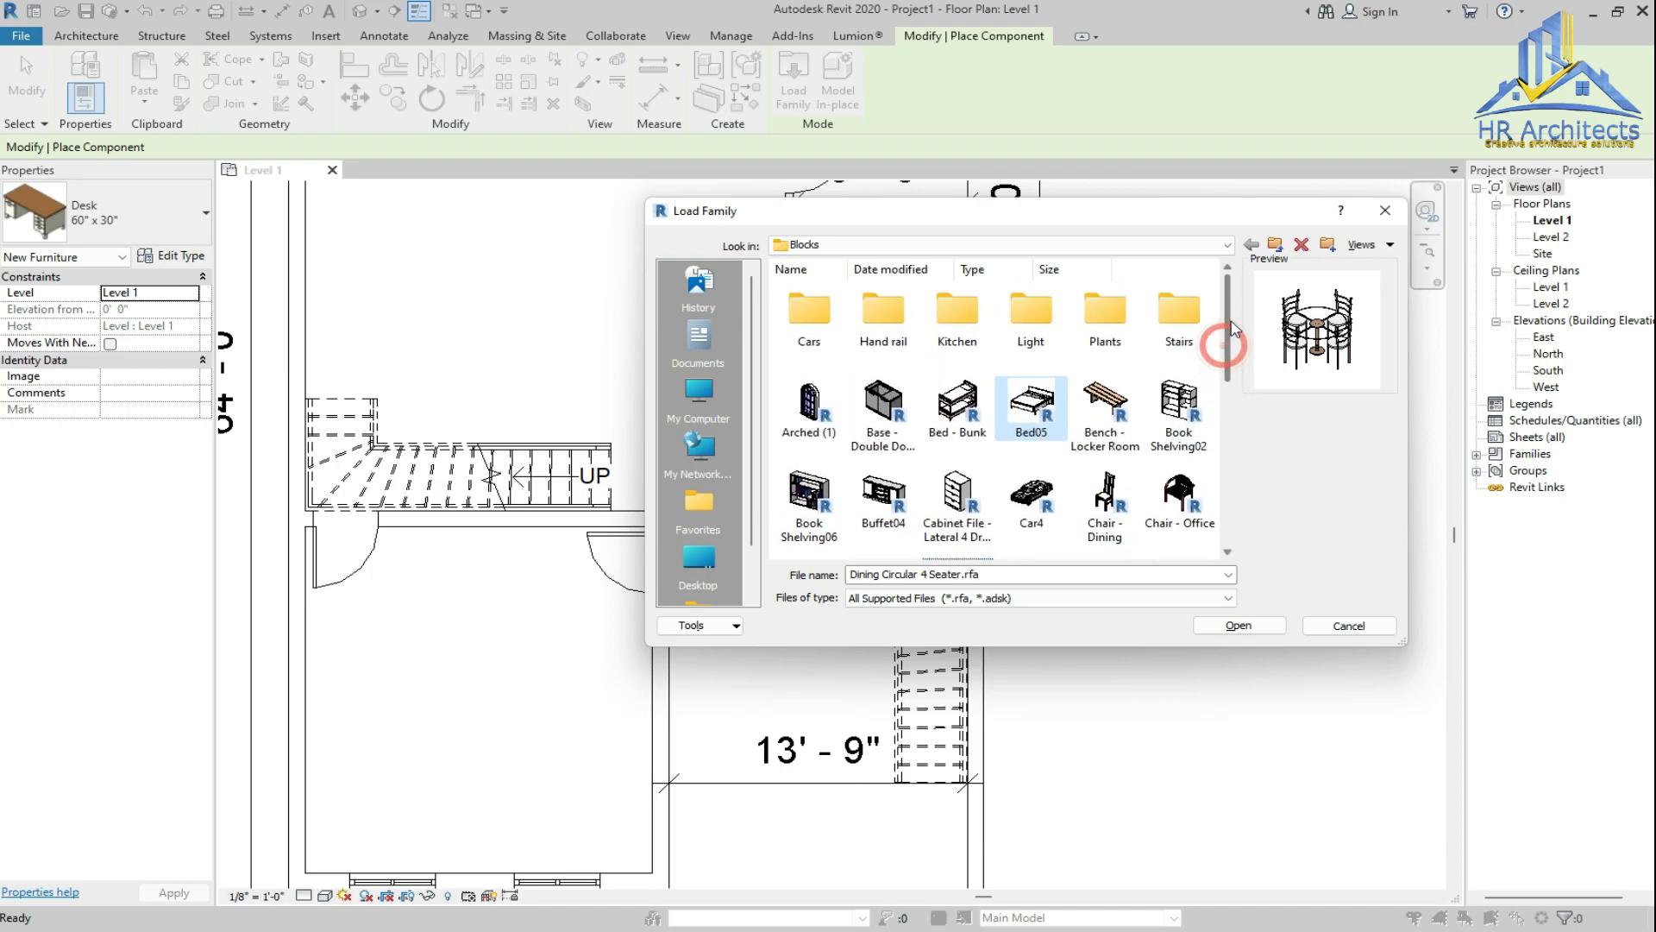
pyautogui.click(1262, 624)
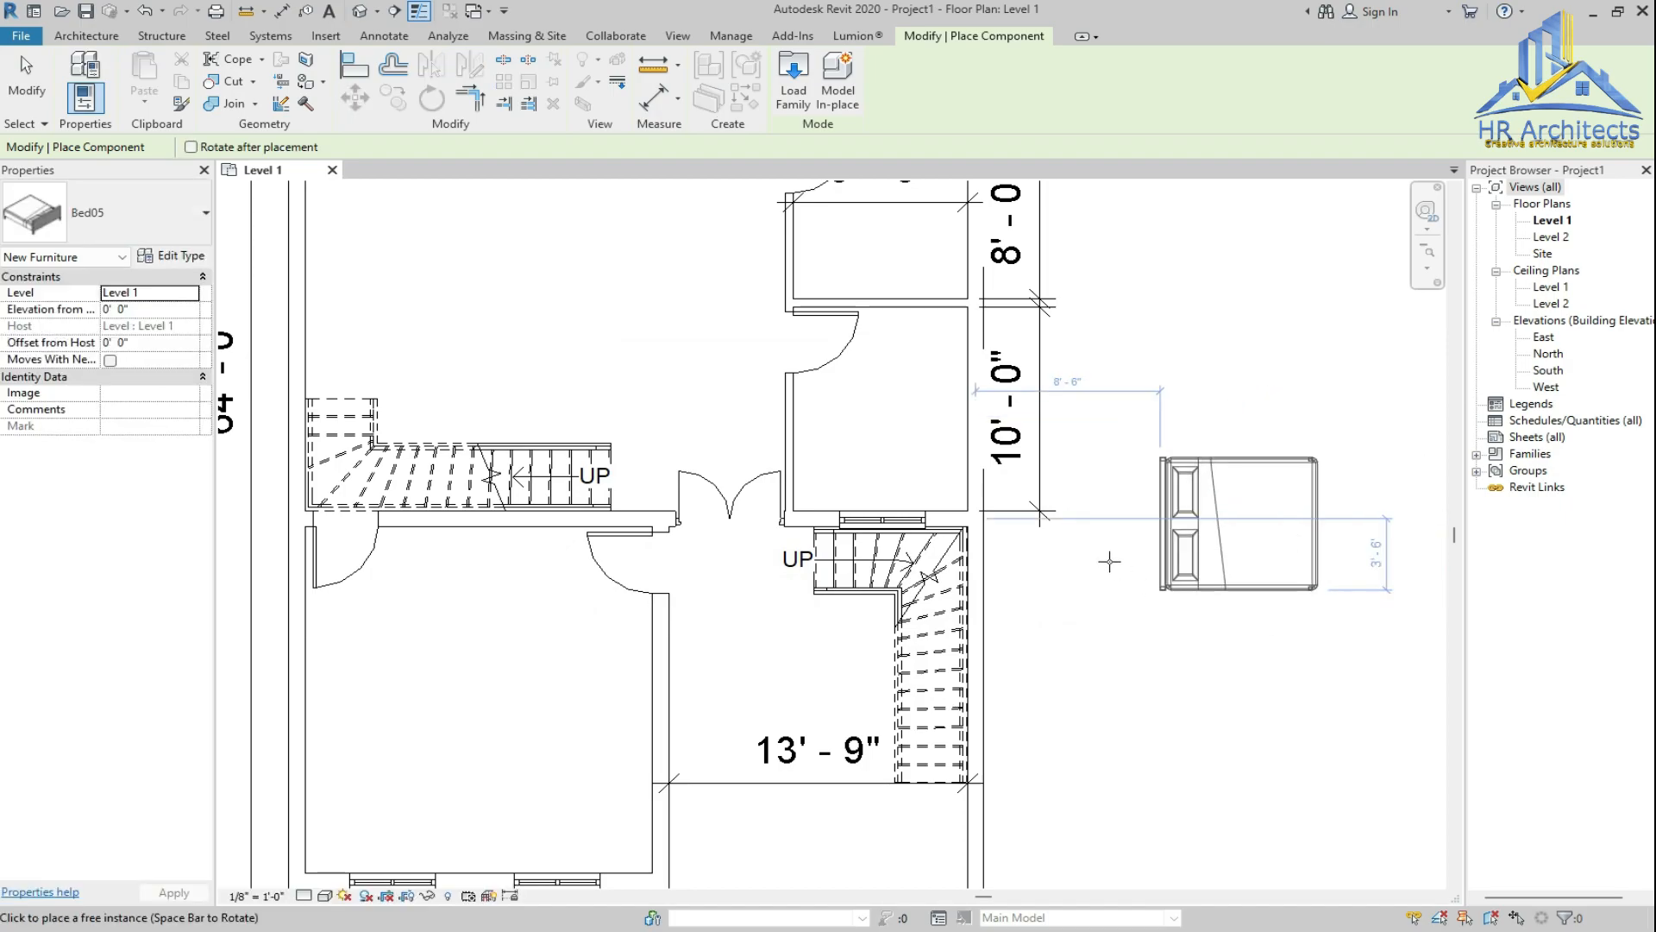
# Place a Bed05 bed in the left 12'-0" deep bedroom with its headboard against the left exterior wall
pyautogui.scroll(-2, 1113, 673)
pyautogui.scroll(-2, 761, 559)
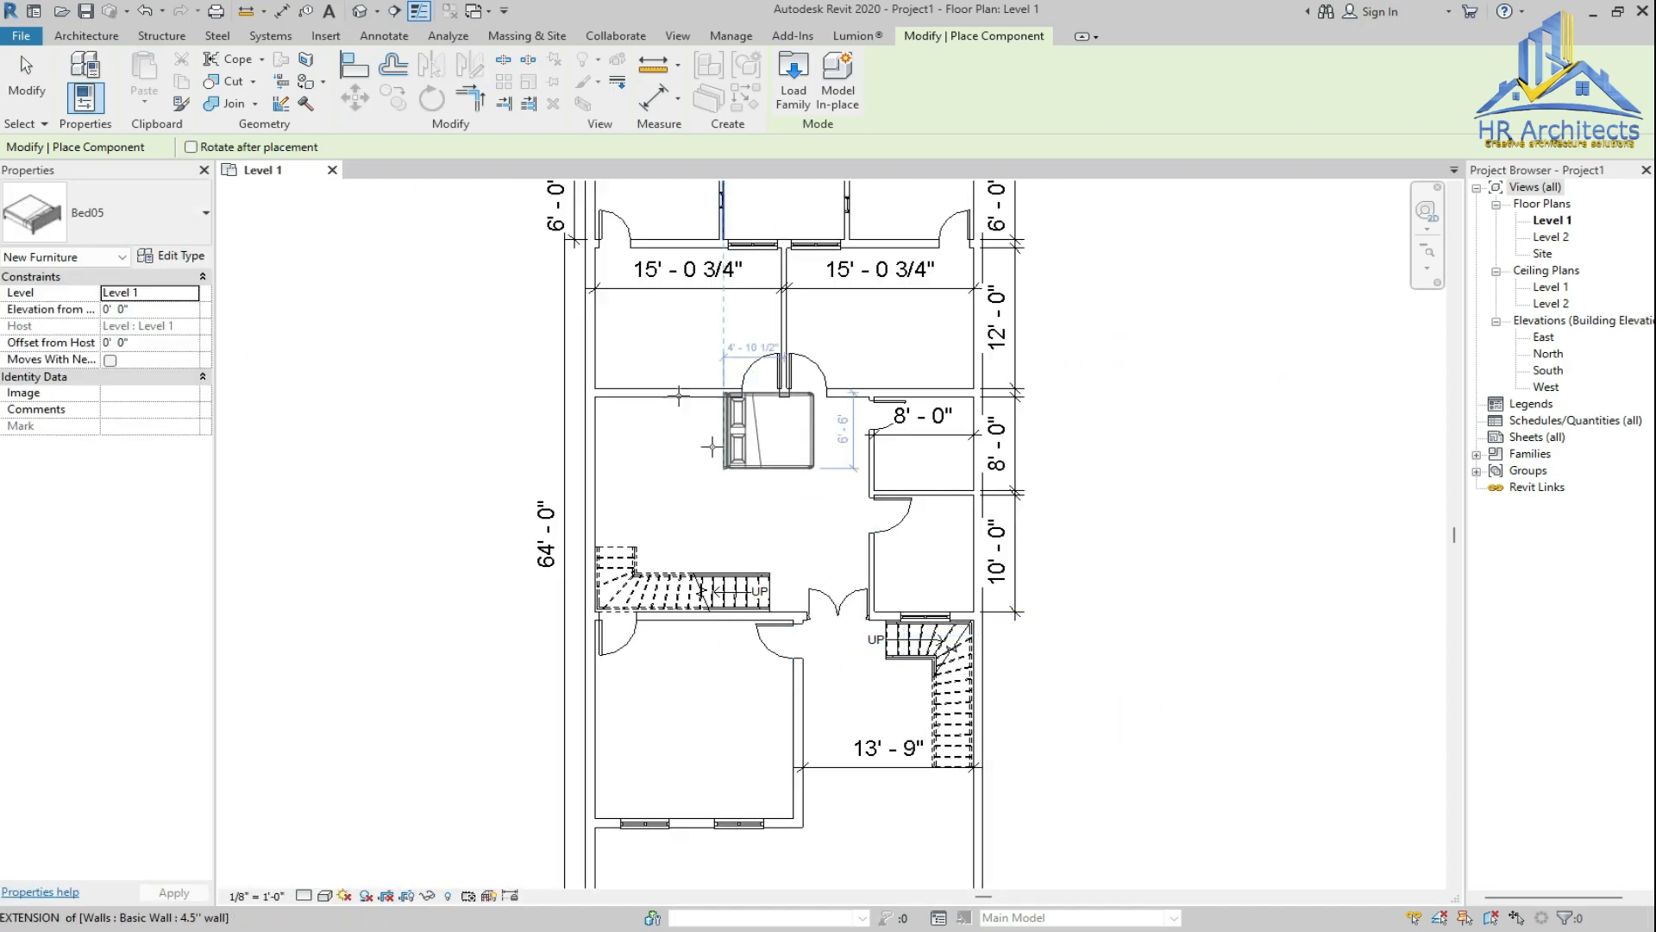
pyautogui.scroll(4, 651, 310)
pyautogui.click(559, 353)
pyautogui.scroll(-2, 863, 388)
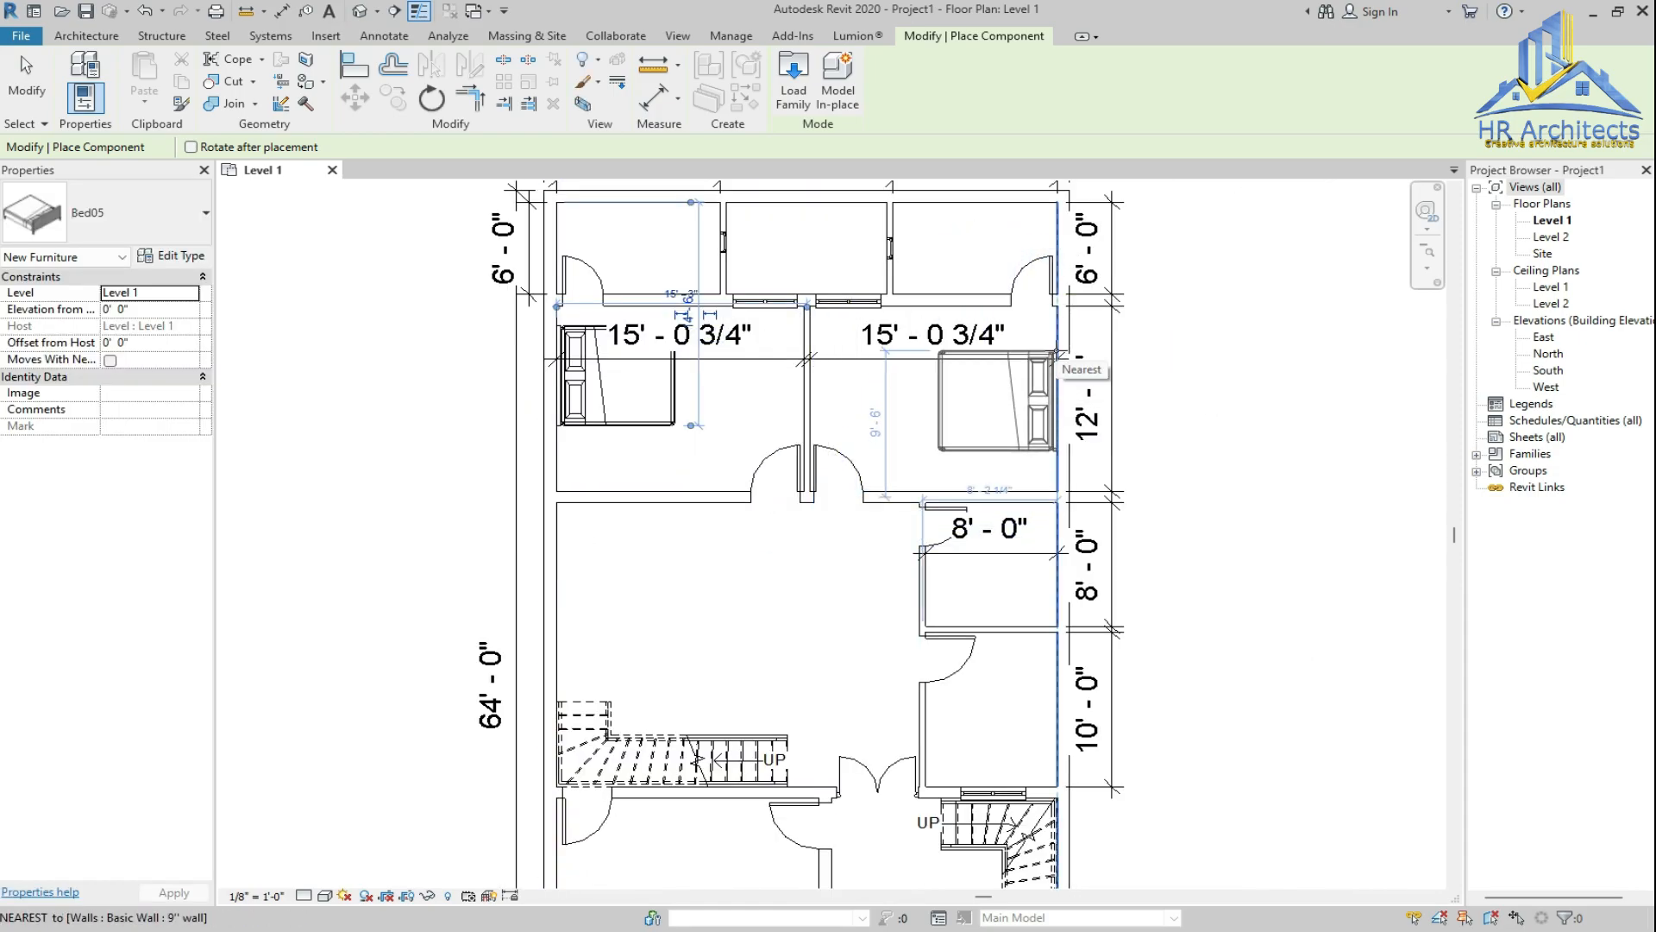
# Place a second Bed05 in the right 12'-0" deep bedroom with its headboard against the right exterior wall
pyautogui.click(1060, 349)
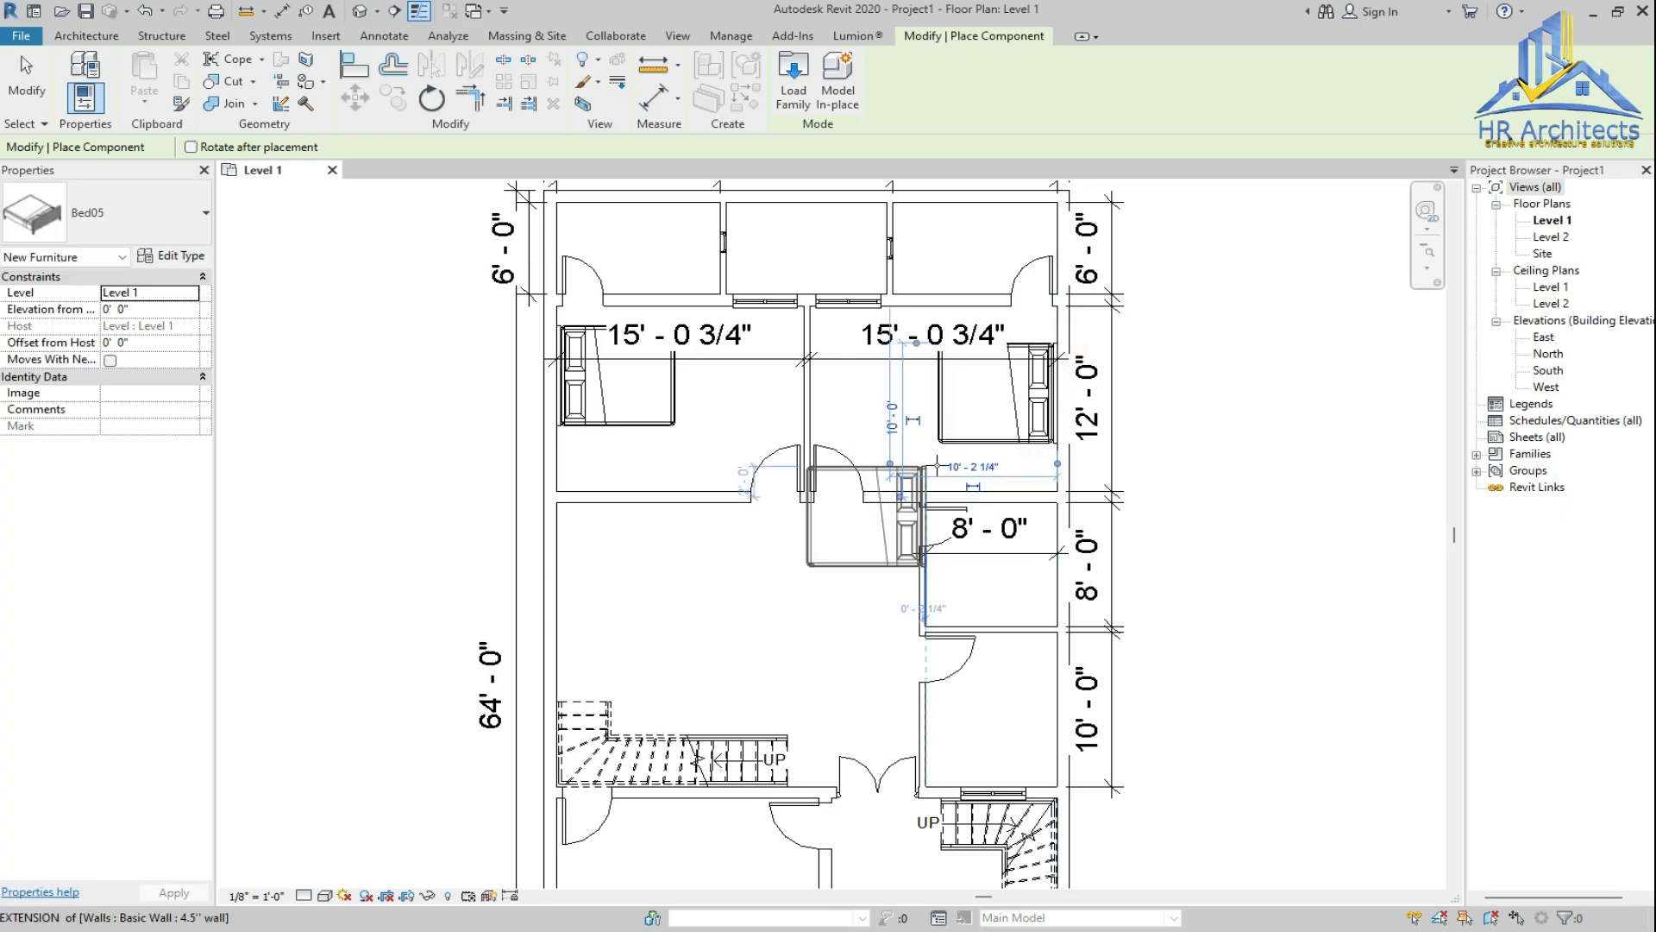
pyautogui.scroll(-3, 891, 446)
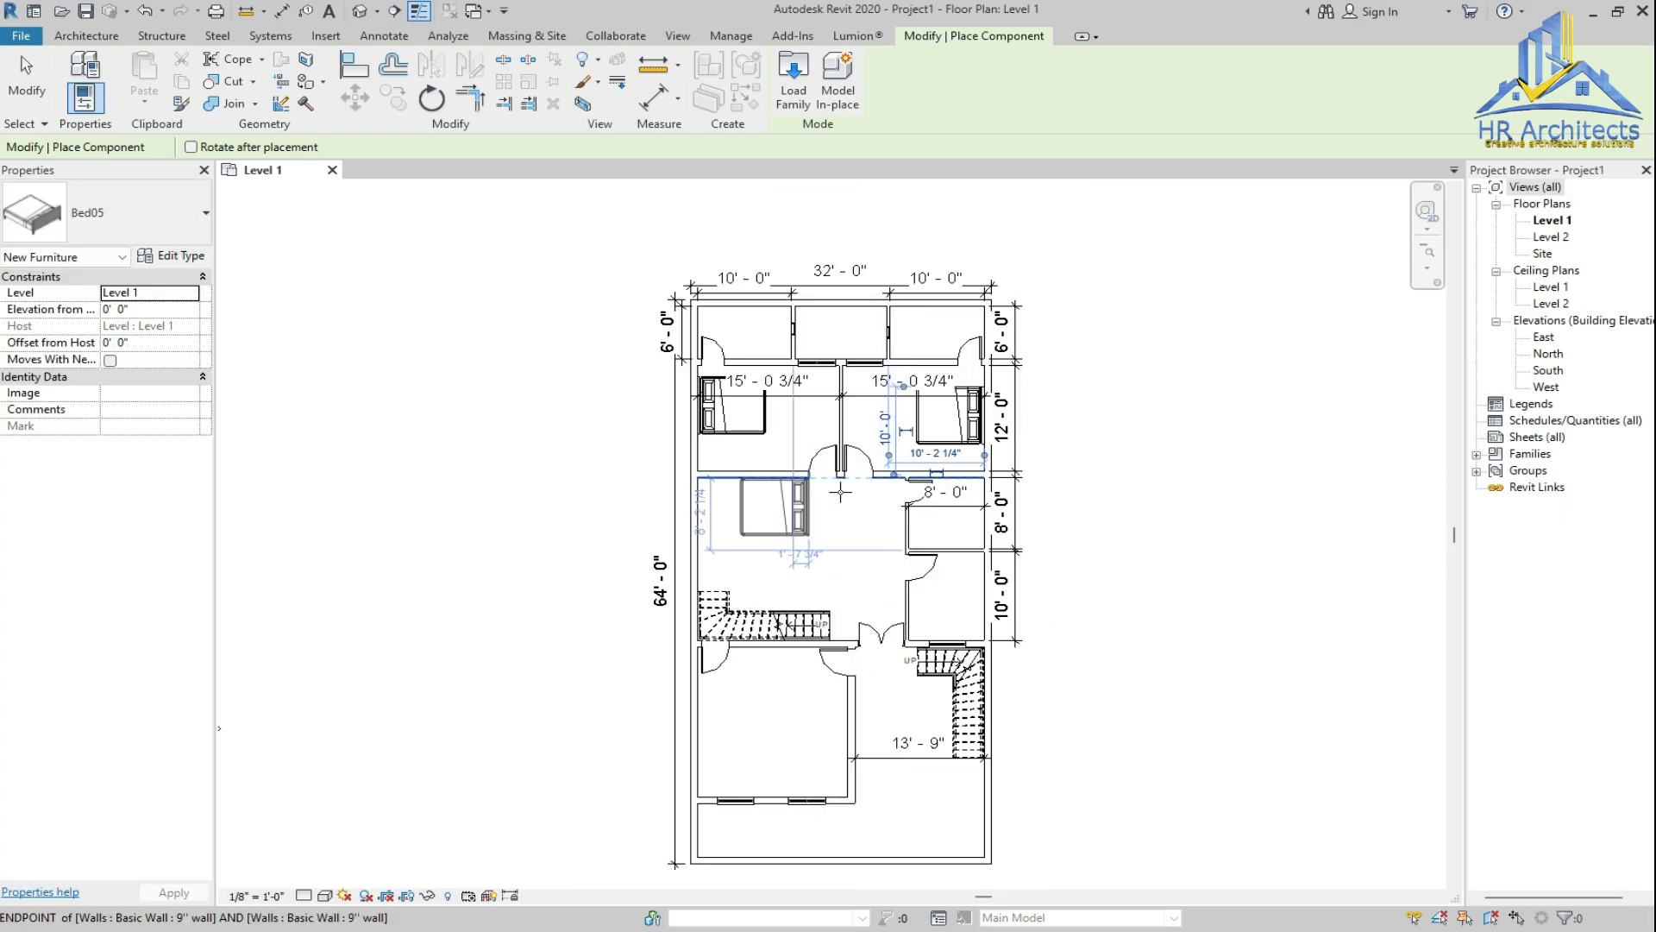
pyautogui.scroll(-1, 830, 493)
pyautogui.scroll(3, 830, 494)
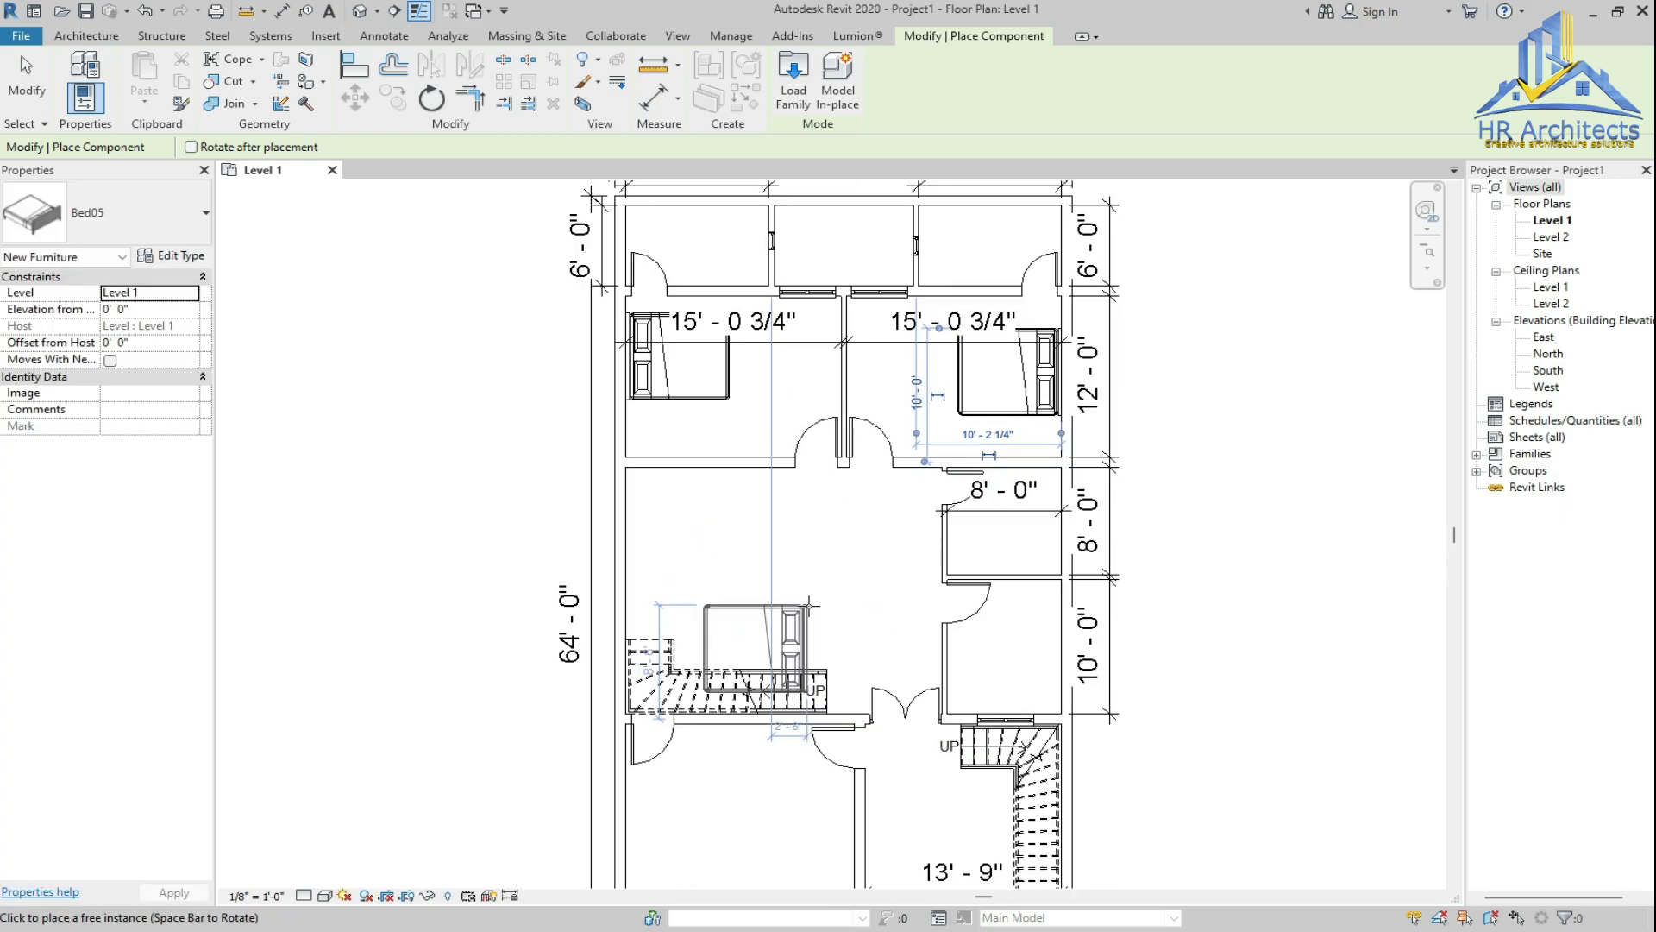
pyautogui.scroll(-3, 742, 483)
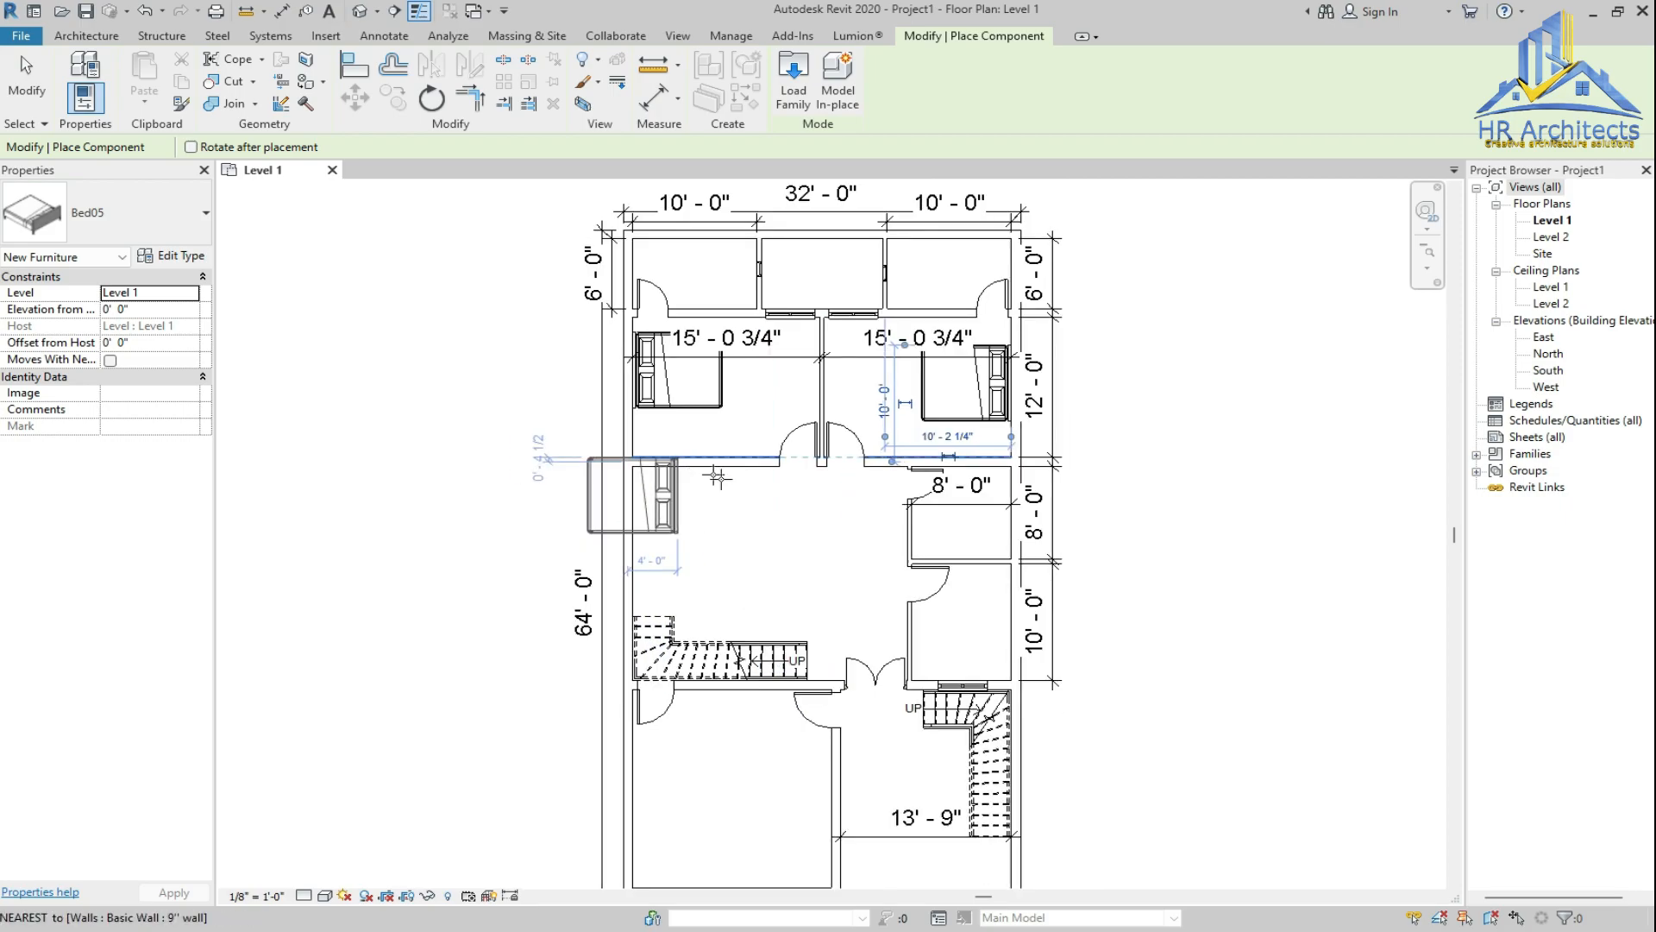
# Place a Dining Circular 4 Seater, 1200 mm dia, in the central hall between the left bedroom and the winder stair
pyautogui.click(138, 226)
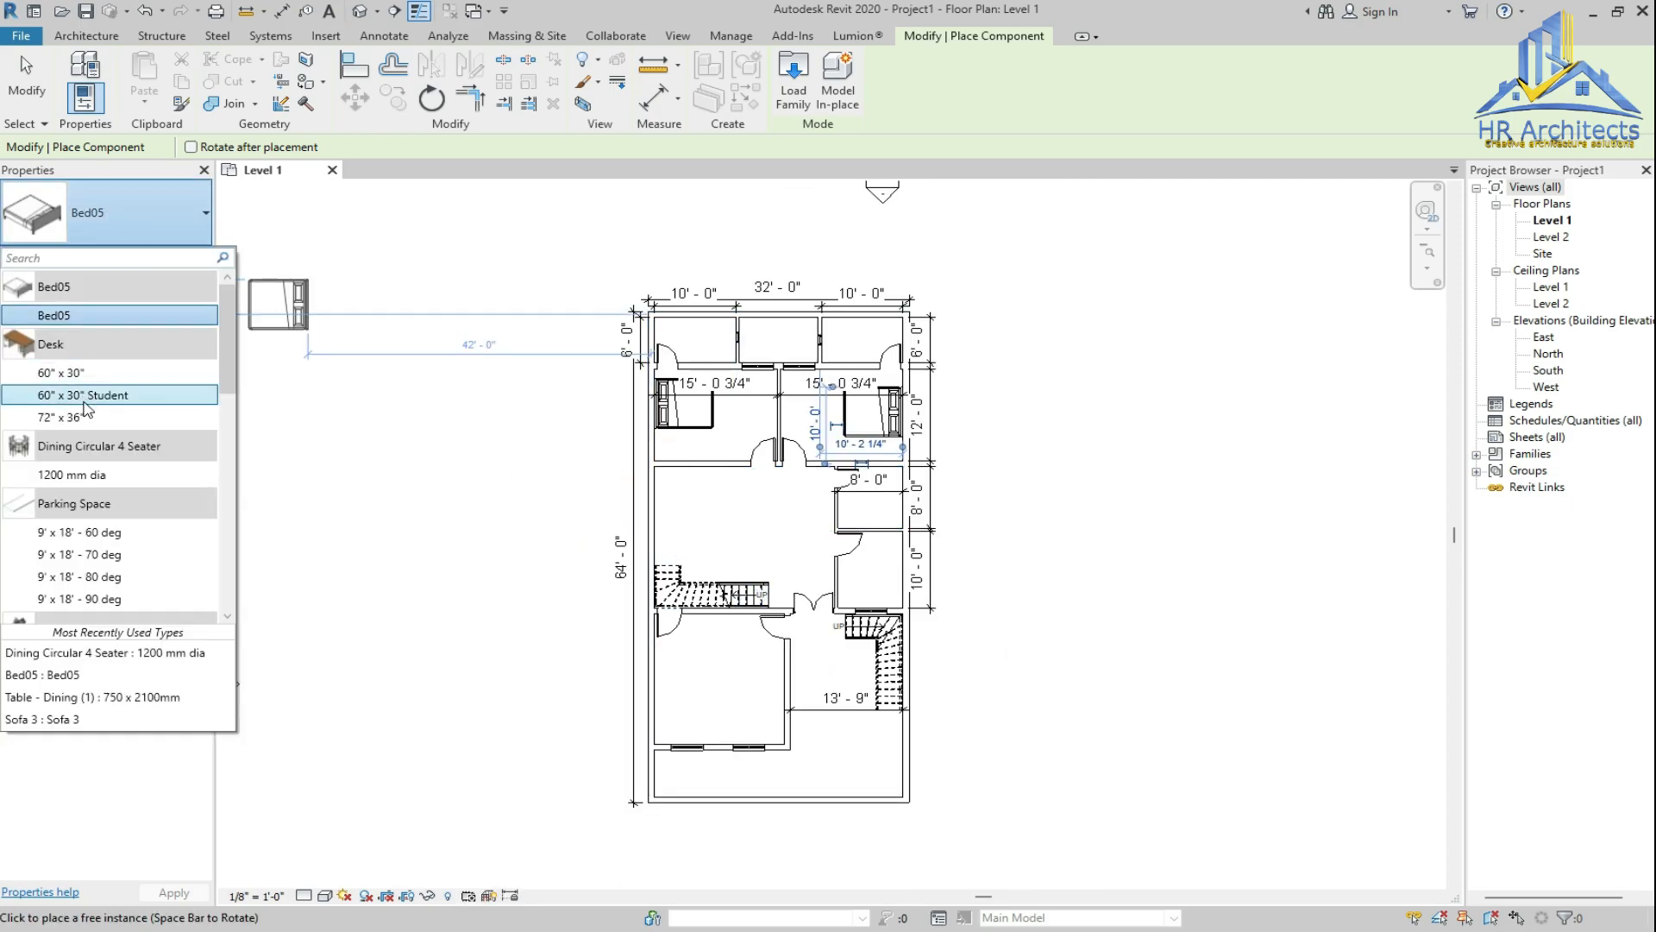
pyautogui.click(138, 474)
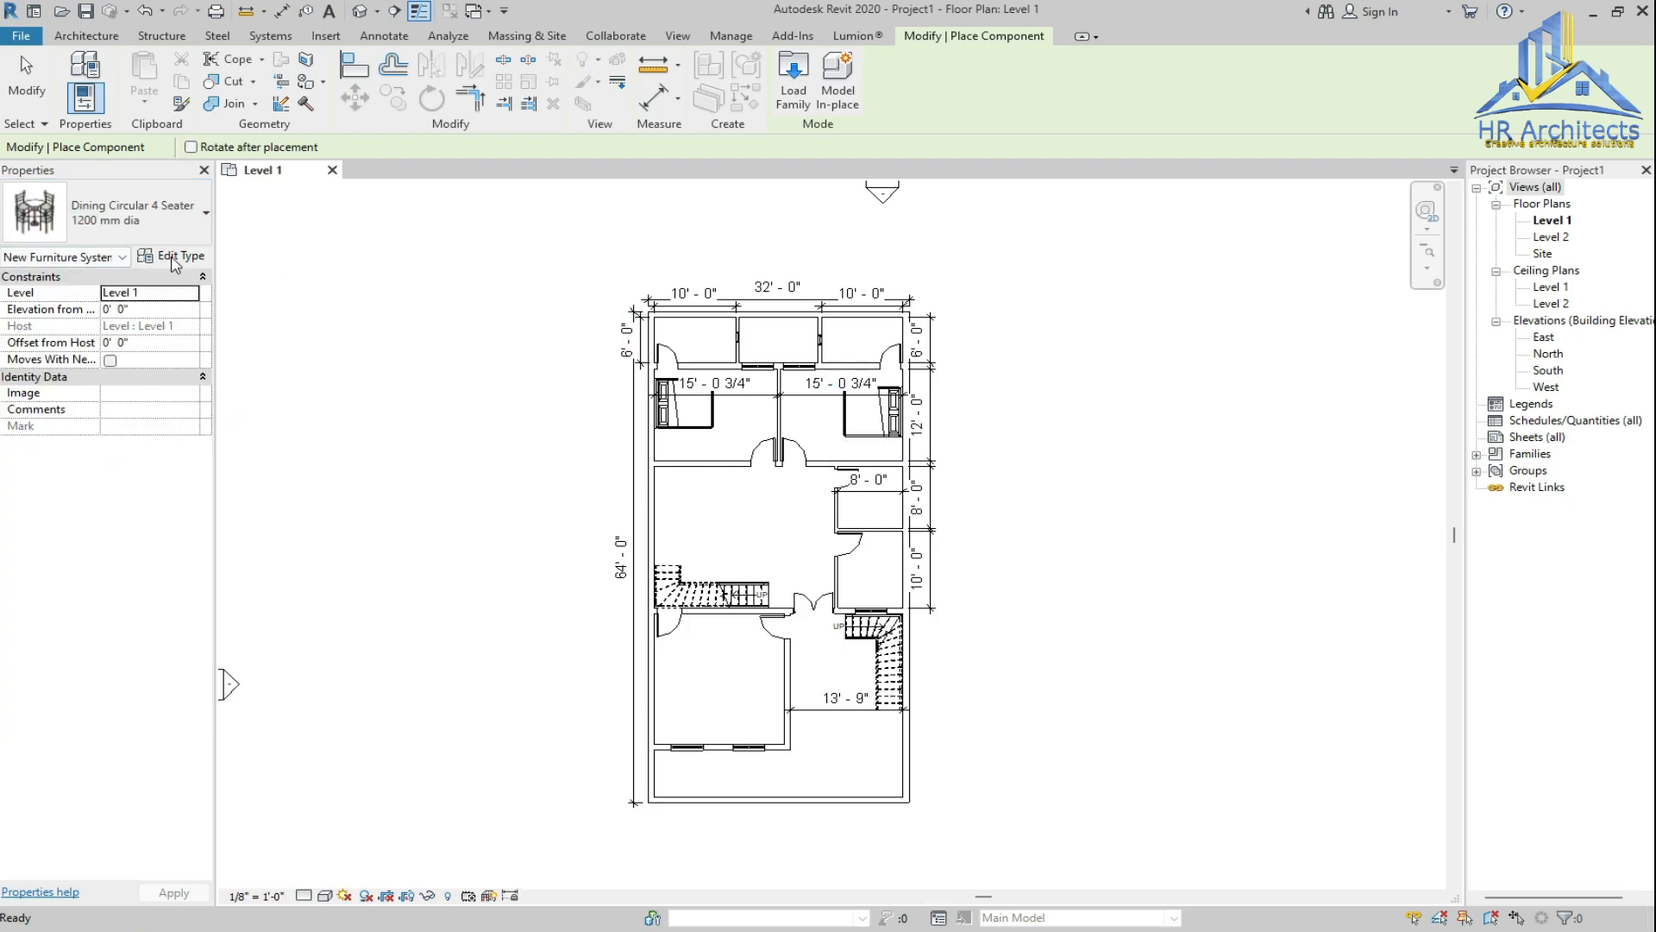
pyautogui.click(195, 226)
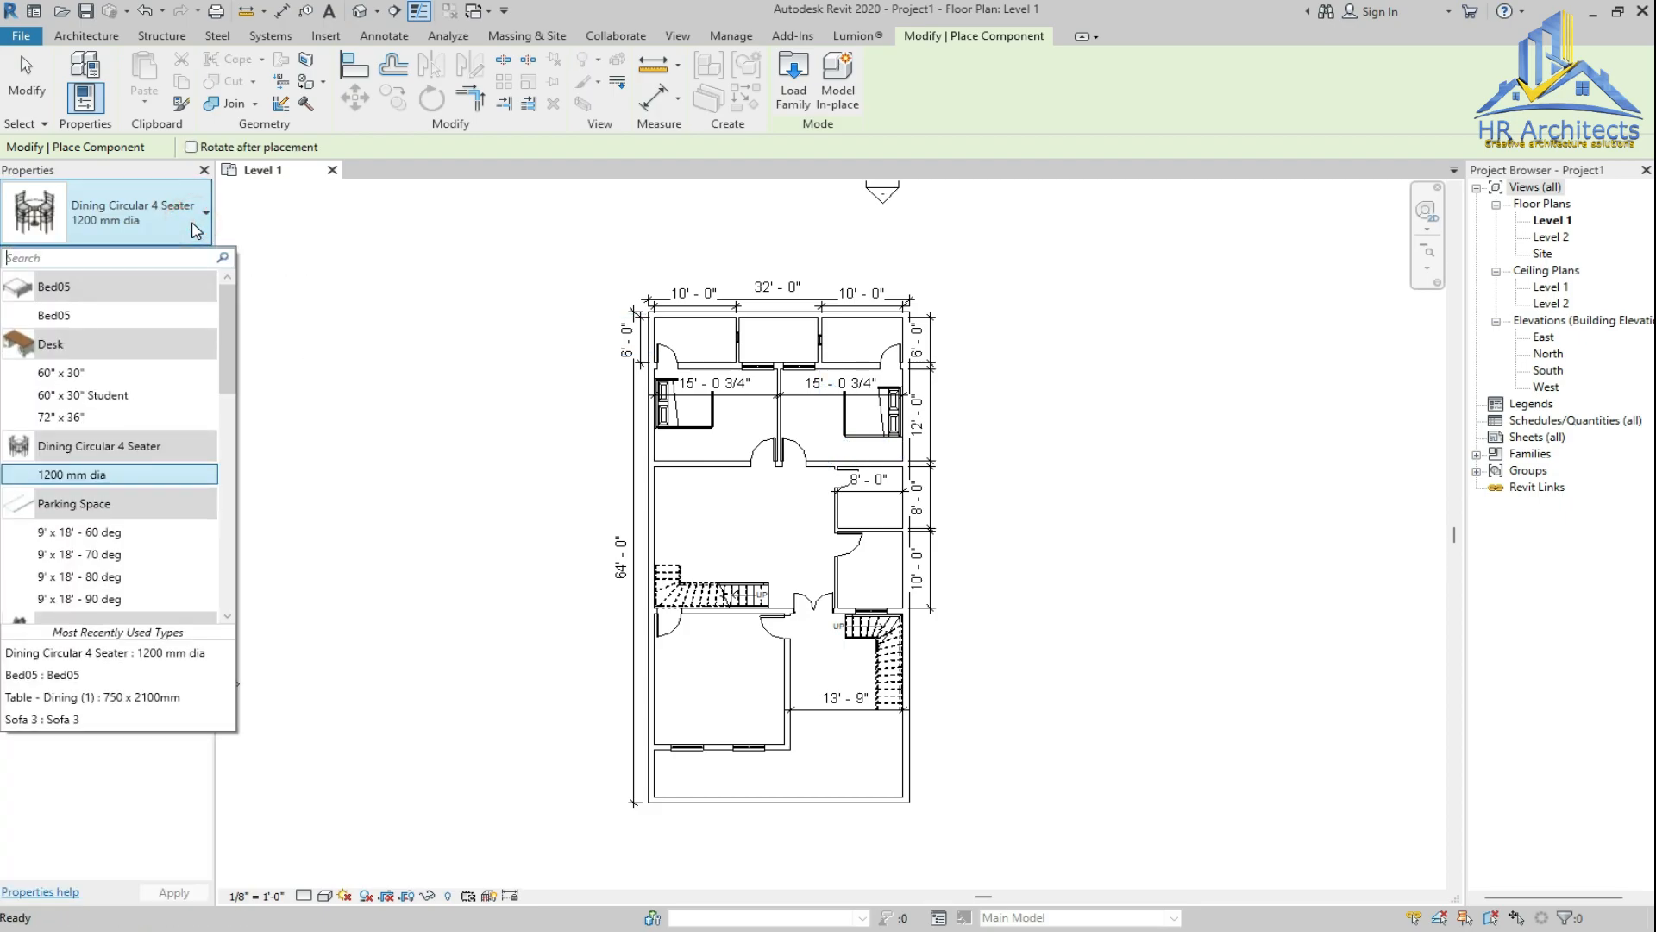
pyautogui.click(195, 228)
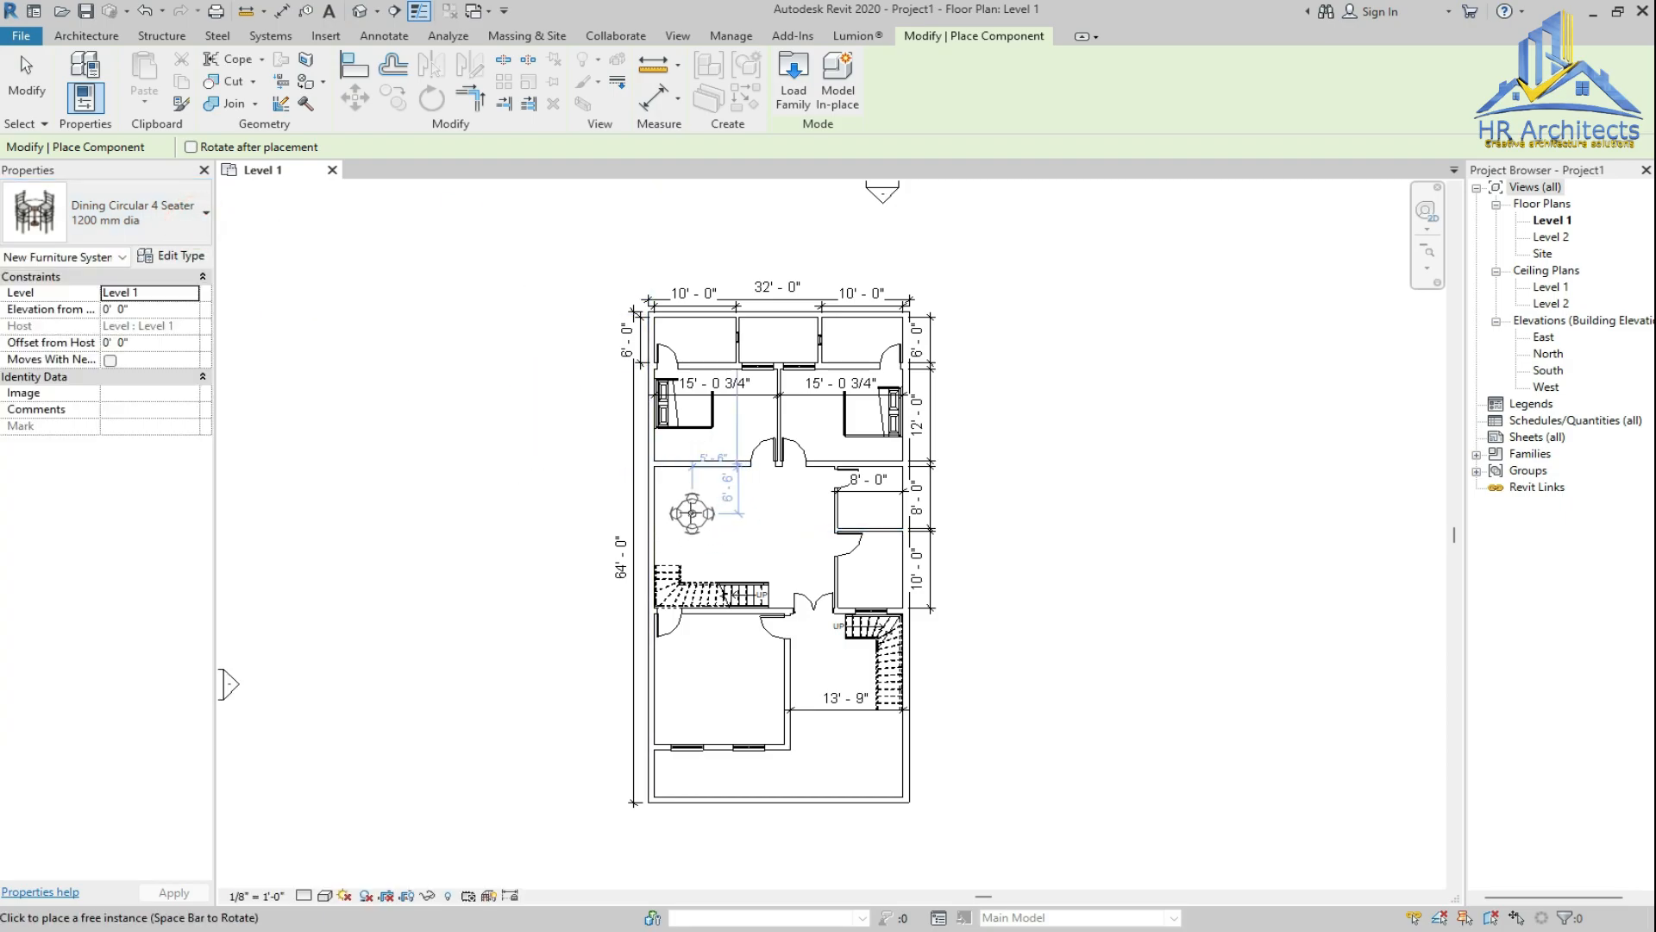
pyautogui.scroll(4, 692, 509)
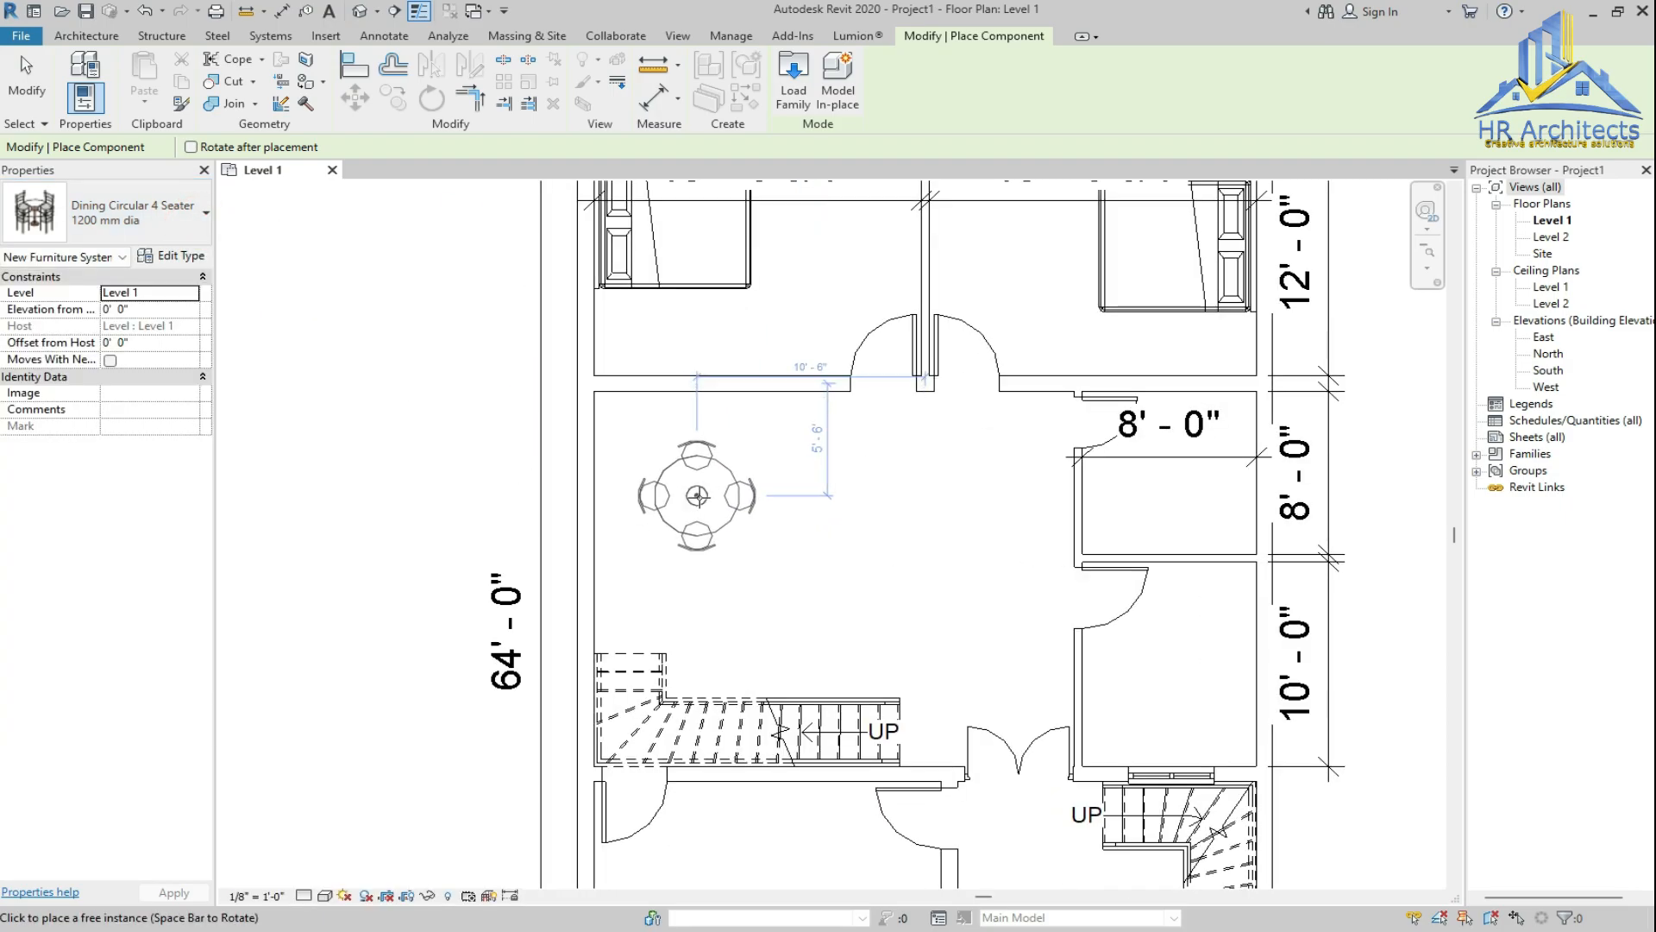
pyautogui.click(697, 496)
pyautogui.scroll(-4, 697, 496)
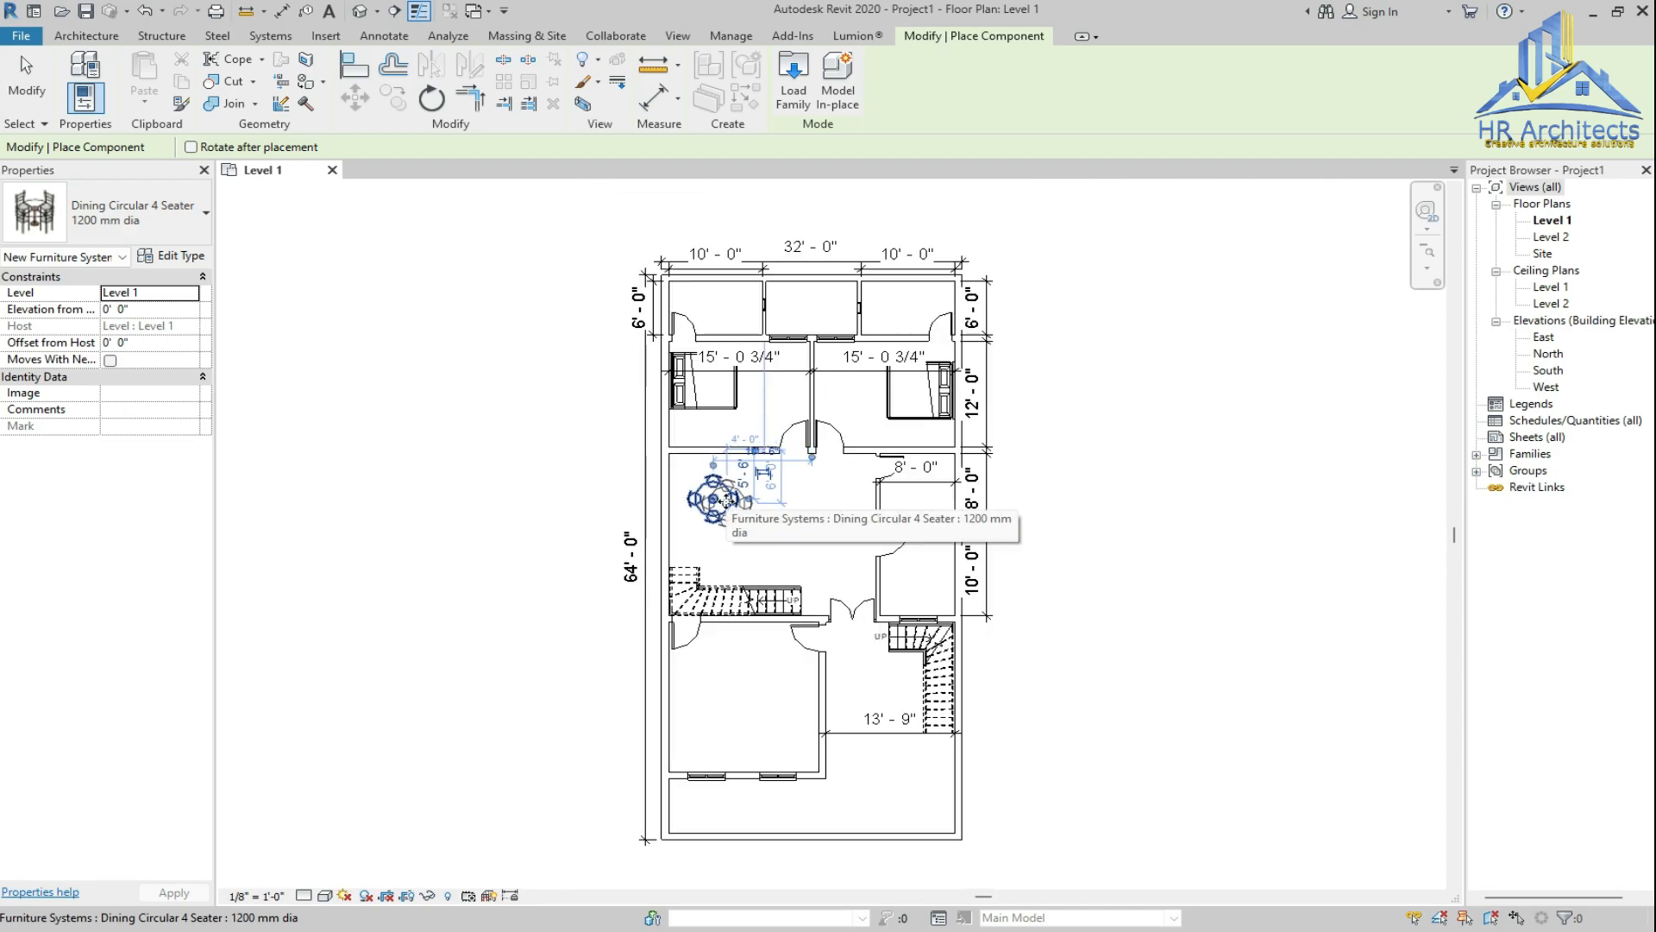
pyautogui.scroll(-2, 725, 499)
# Place three Sofa 3 sofas in the lower left room, against the left, right and window walls
pyautogui.click(121, 214)
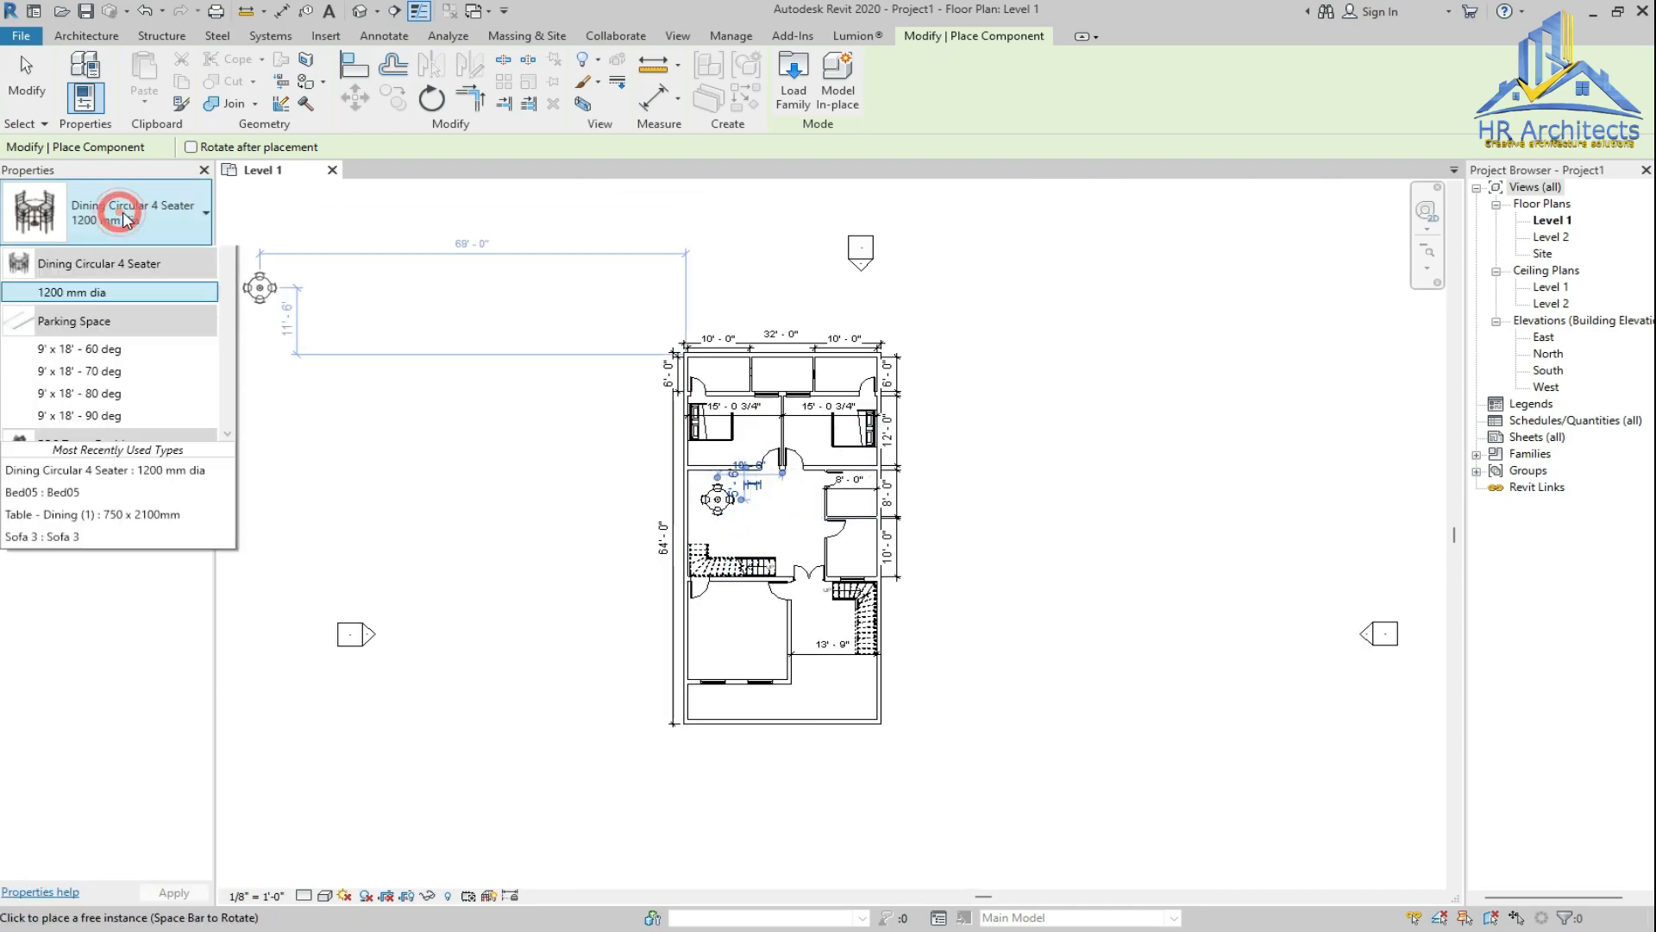
pyautogui.scroll(-10, 130, 474)
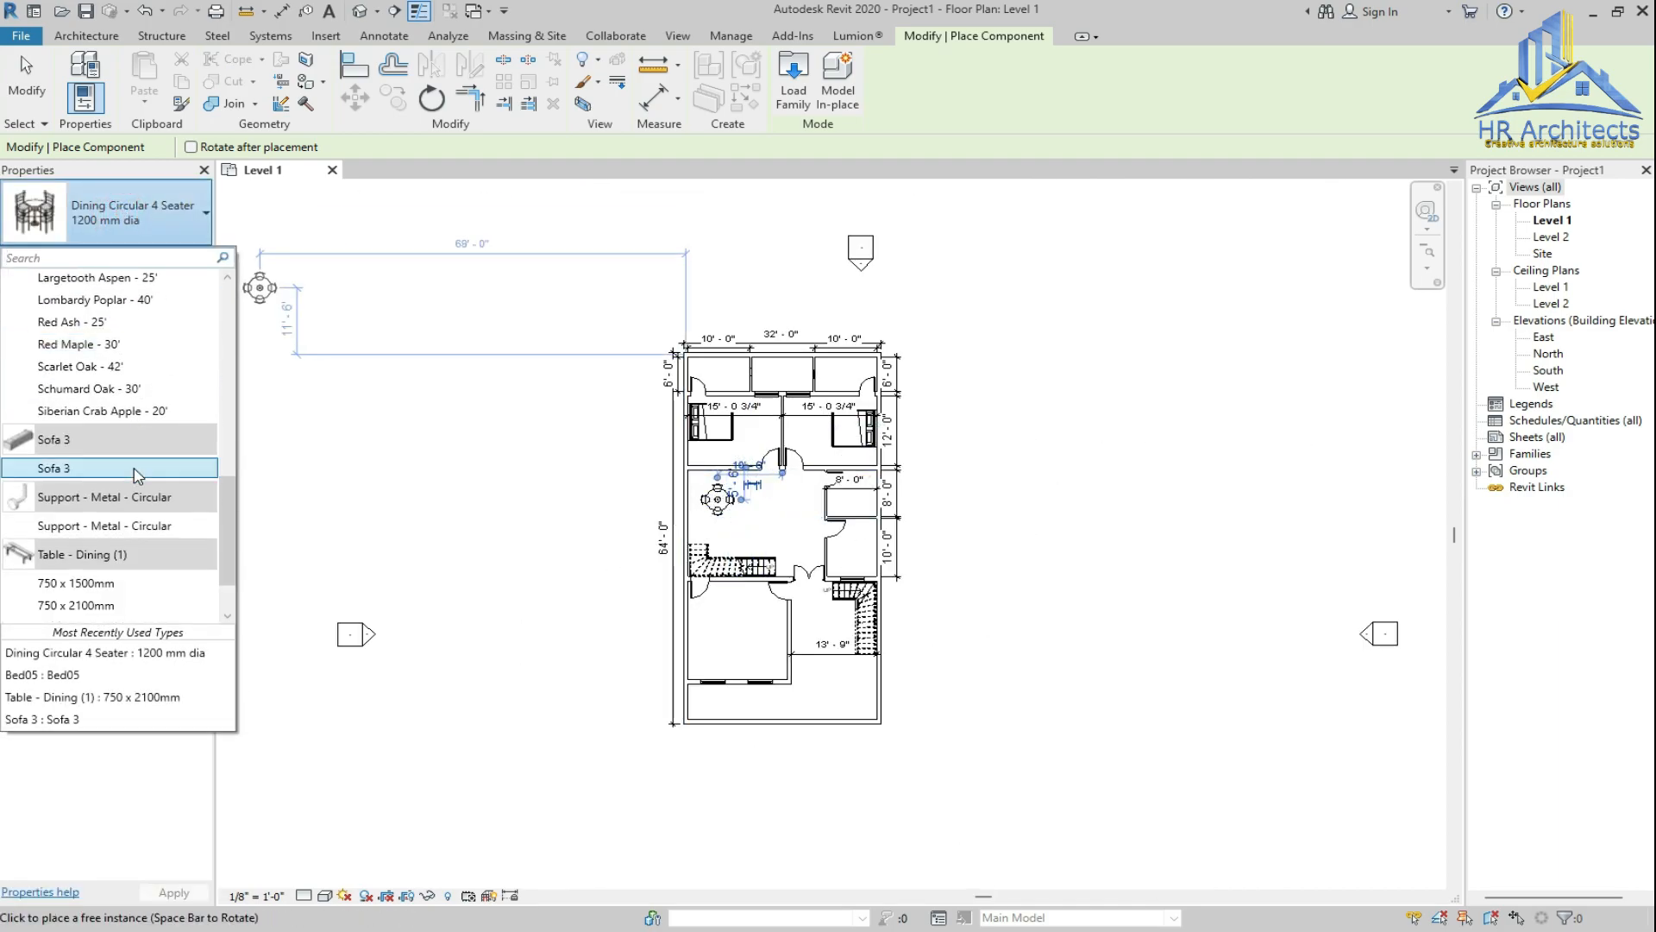
pyautogui.scroll(-2, 125, 517)
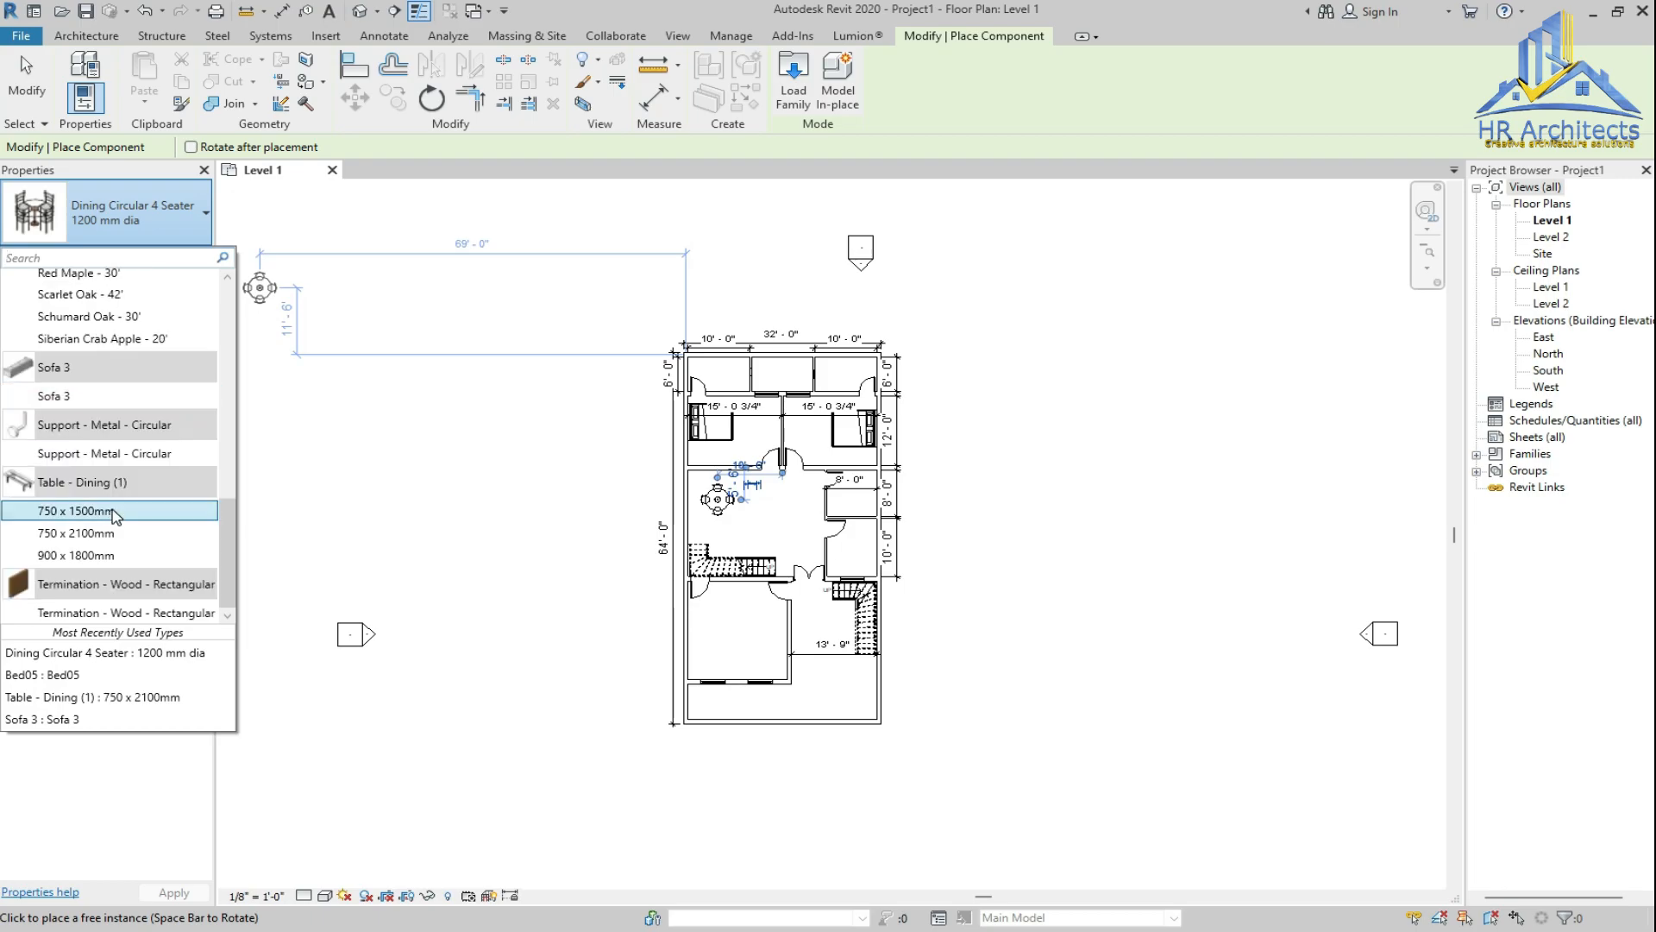
pyautogui.scroll(5, 140, 577)
pyautogui.click(138, 574)
pyautogui.scroll(5, 694, 636)
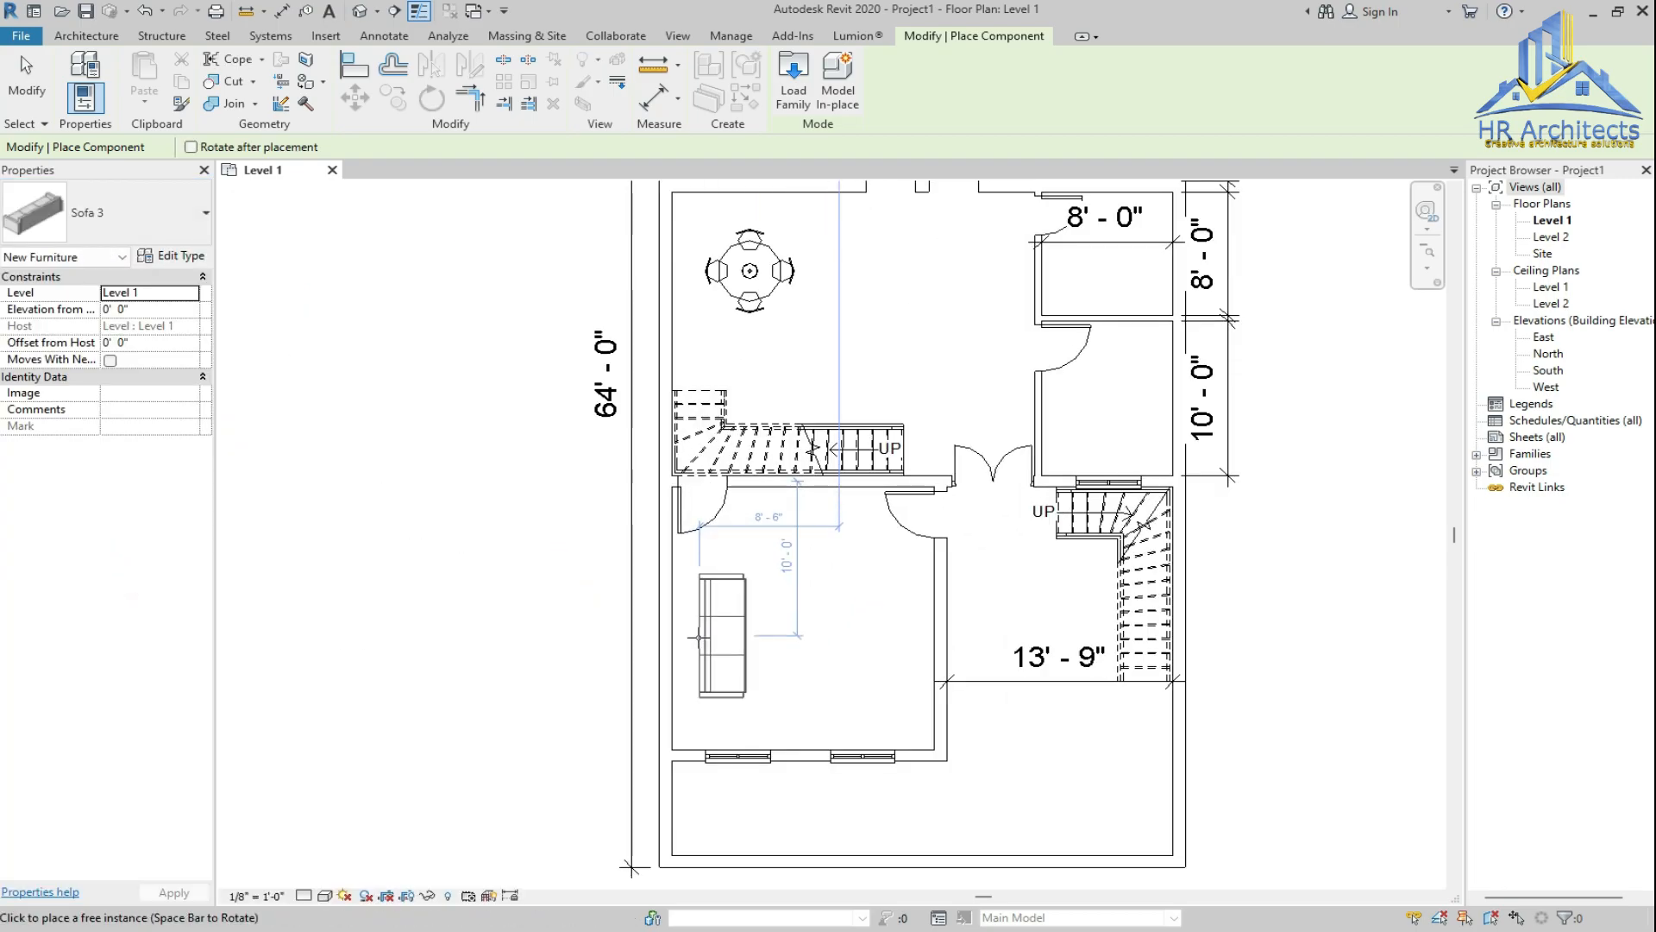
pyautogui.click(658, 611)
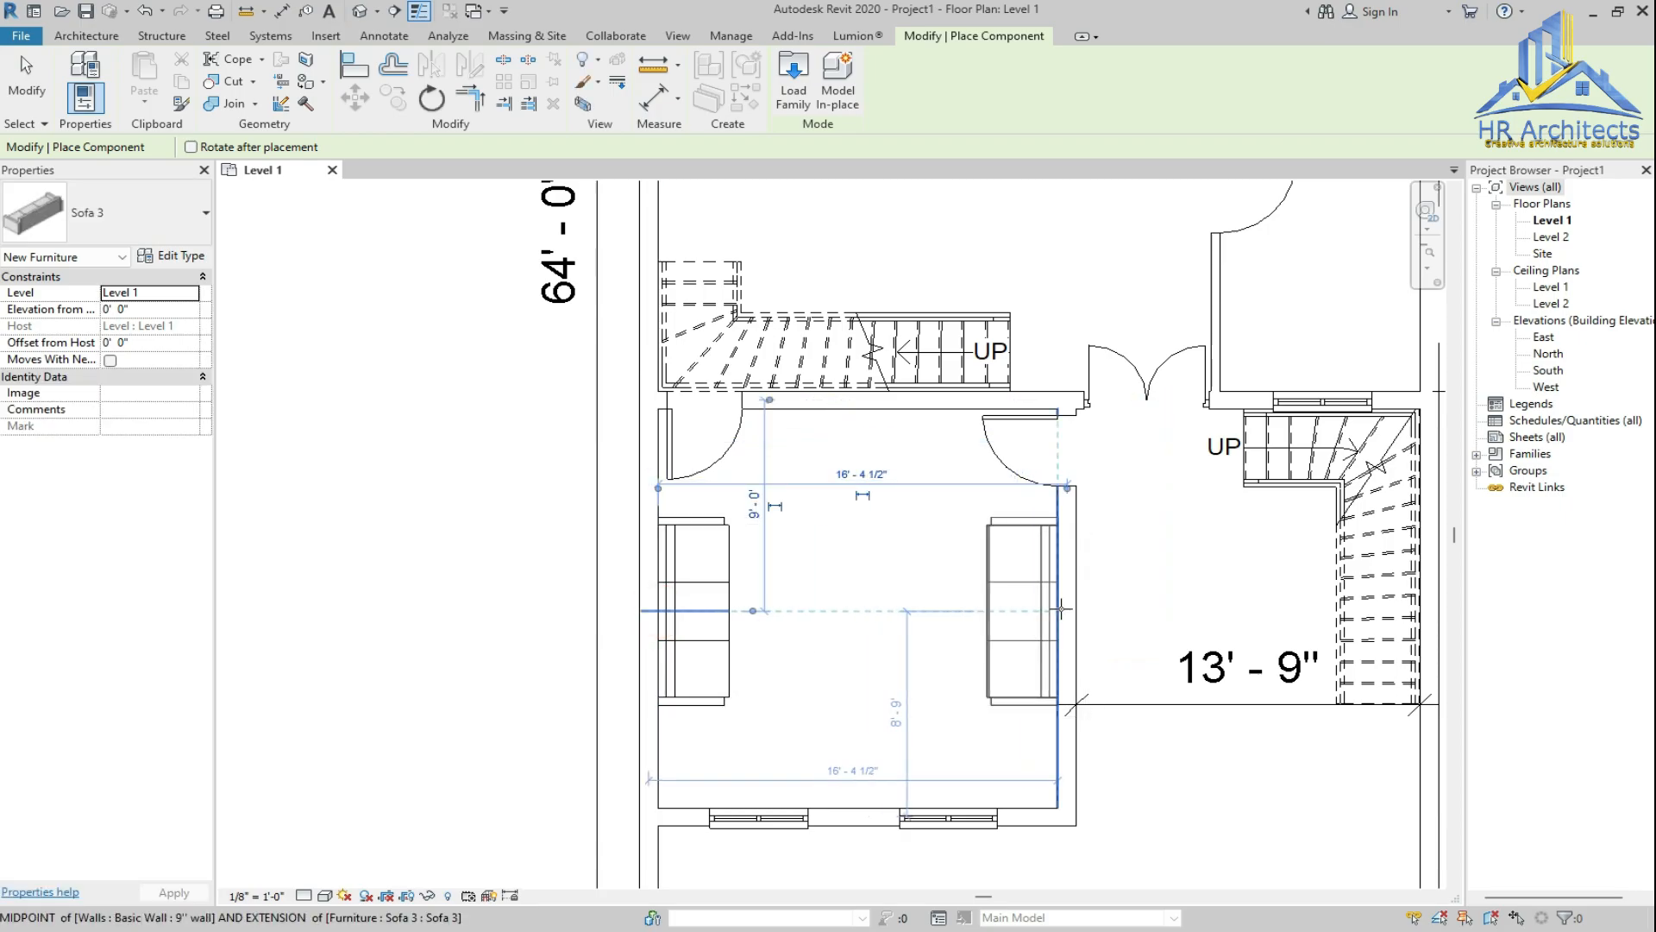
pyautogui.click(1062, 609)
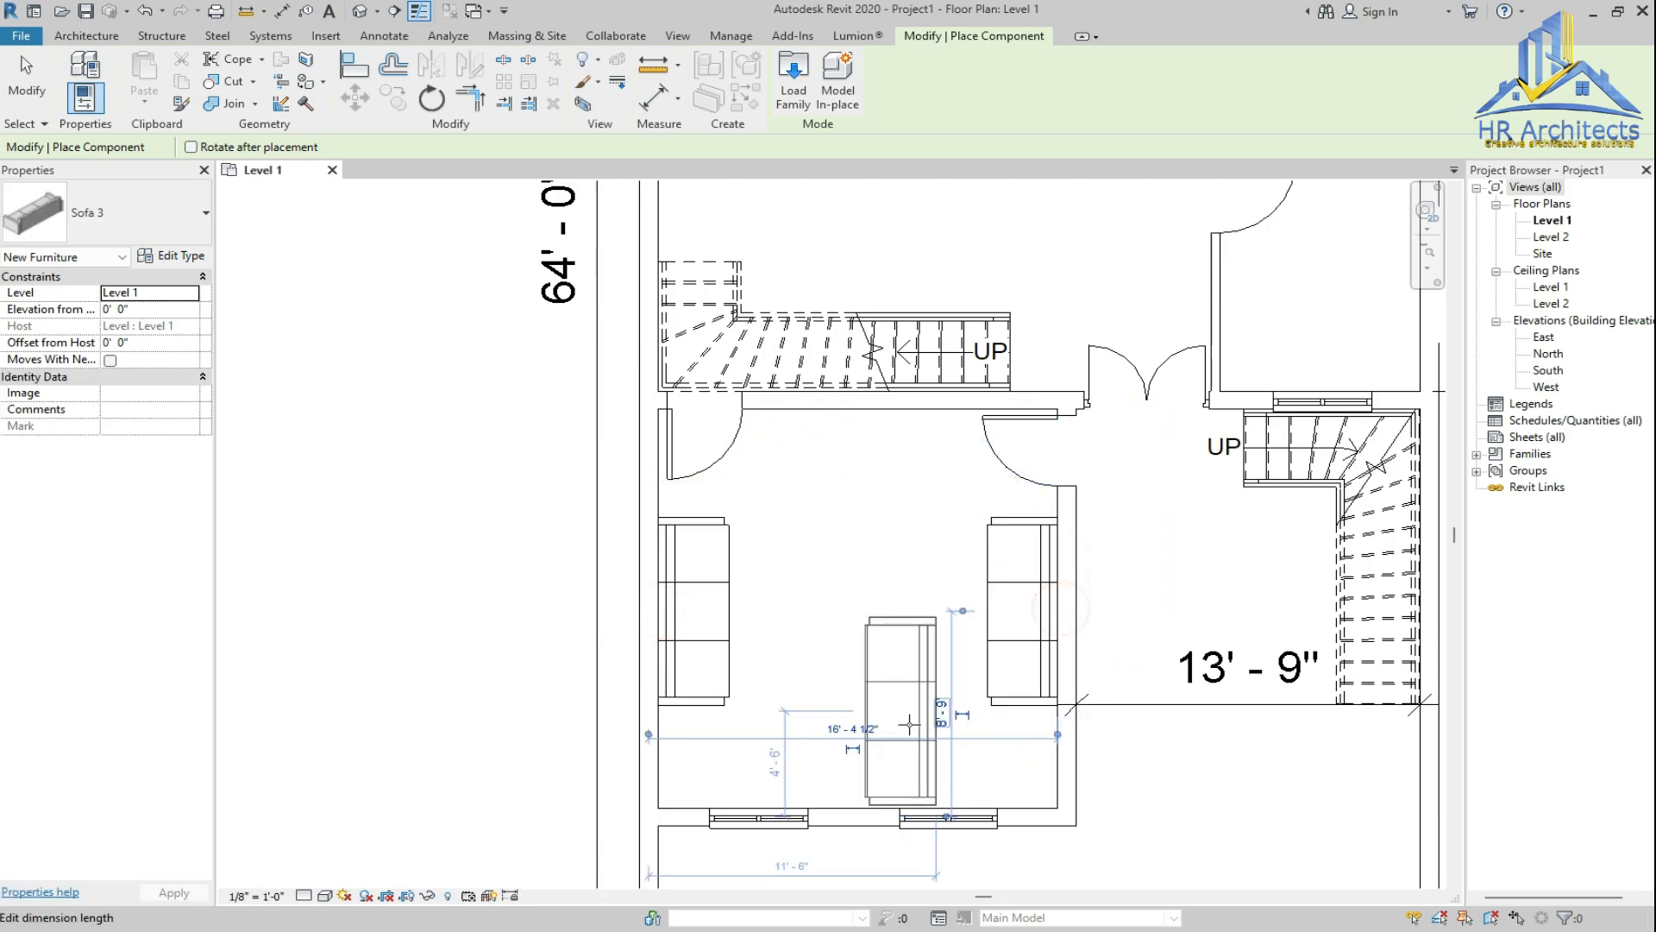
pyautogui.click(854, 809)
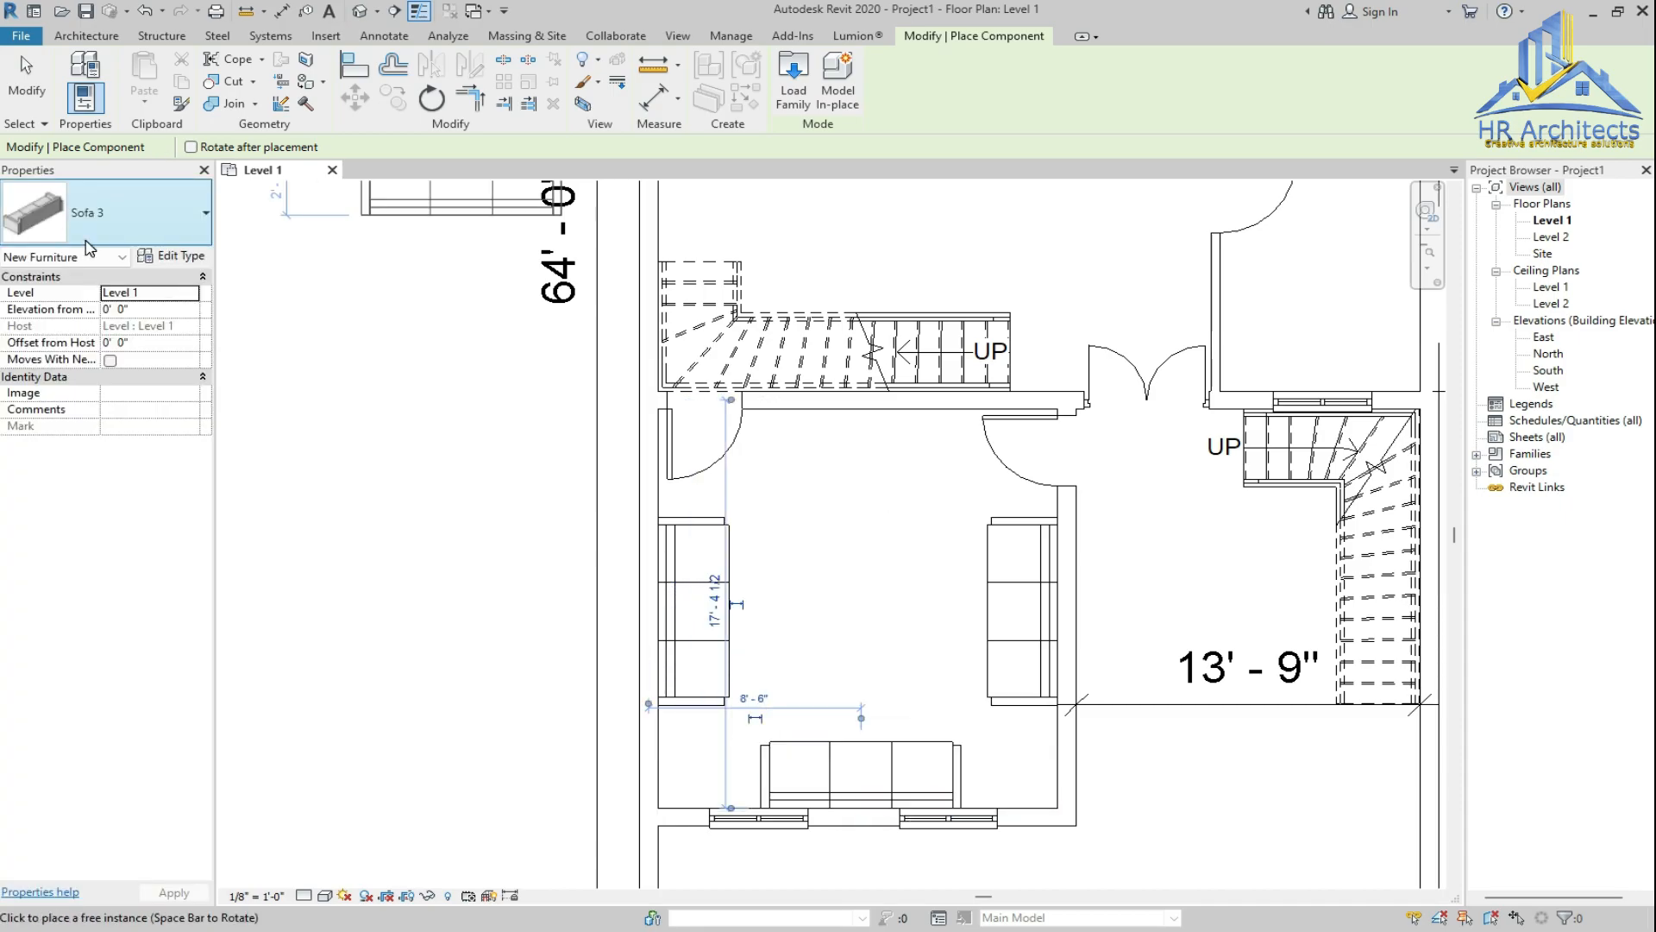
# Place a Table - Dining (1) of 750 x 1500mm in the middle of the three sofas and end component placement
pyautogui.click(86, 240)
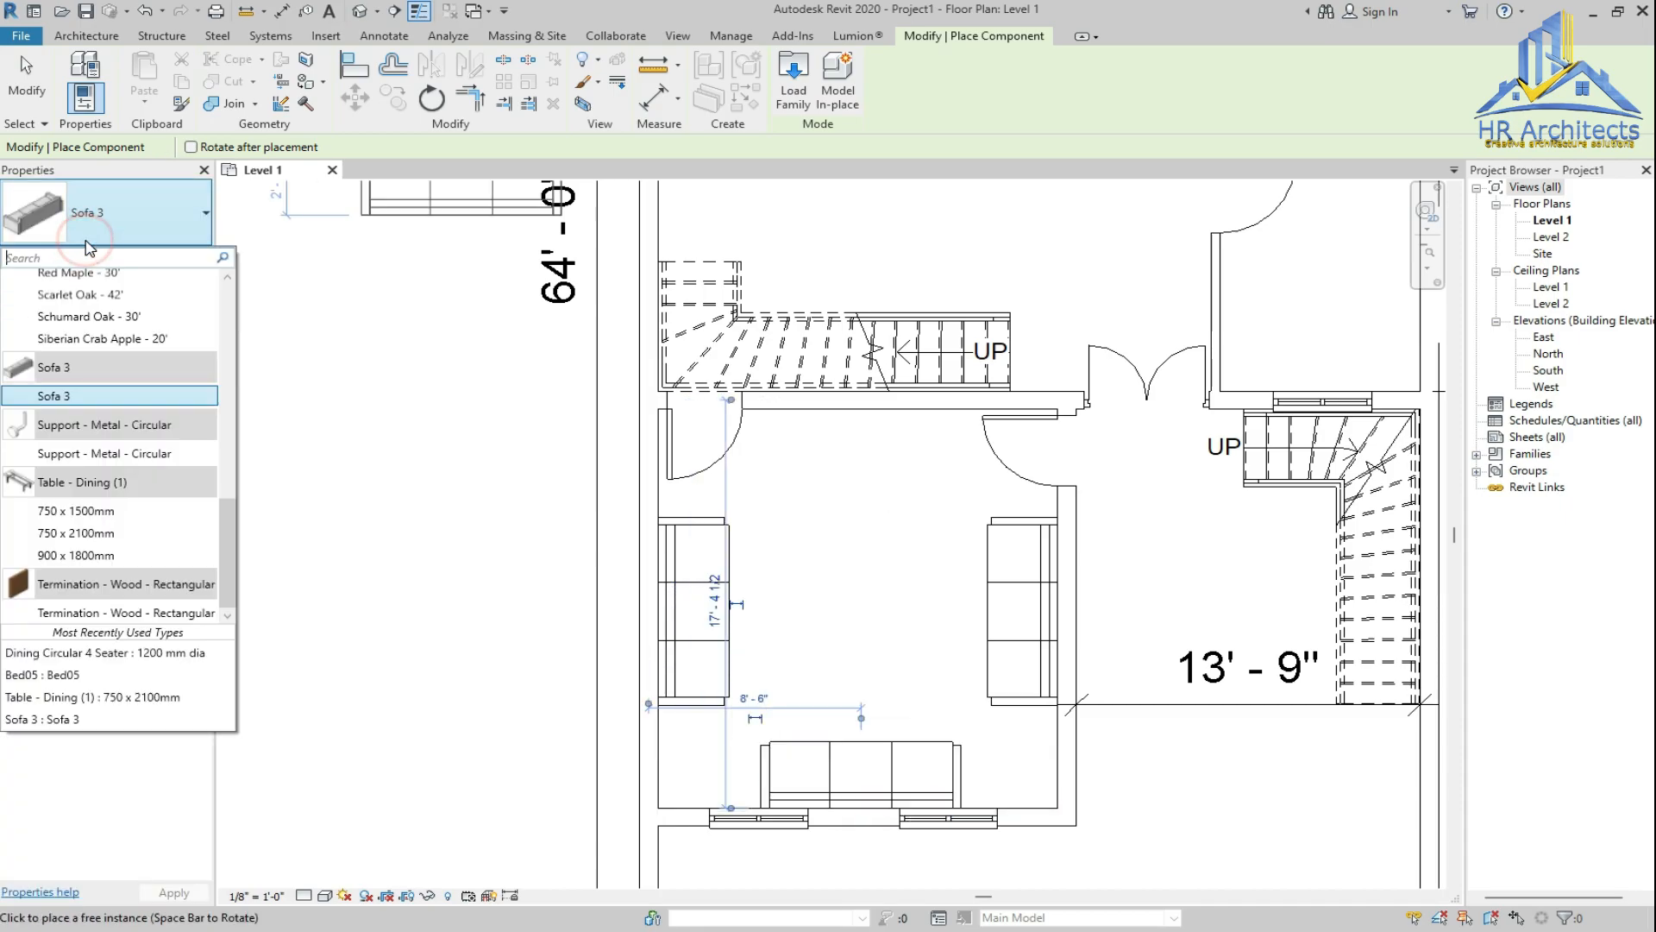
pyautogui.click(117, 546)
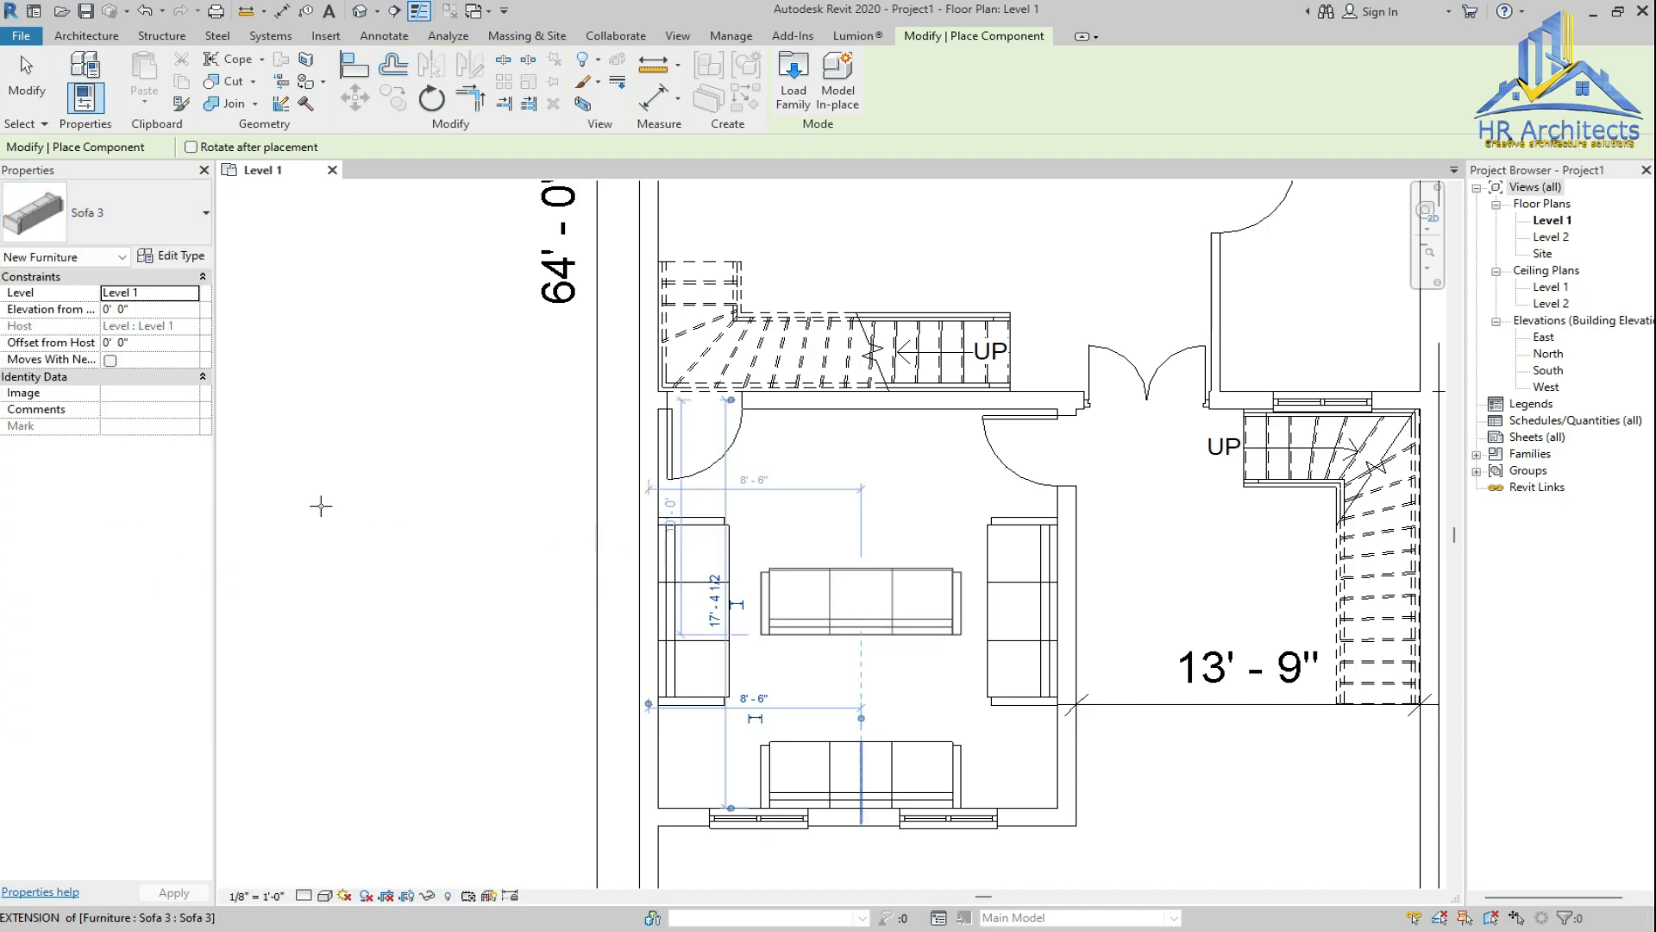
pyautogui.click(113, 227)
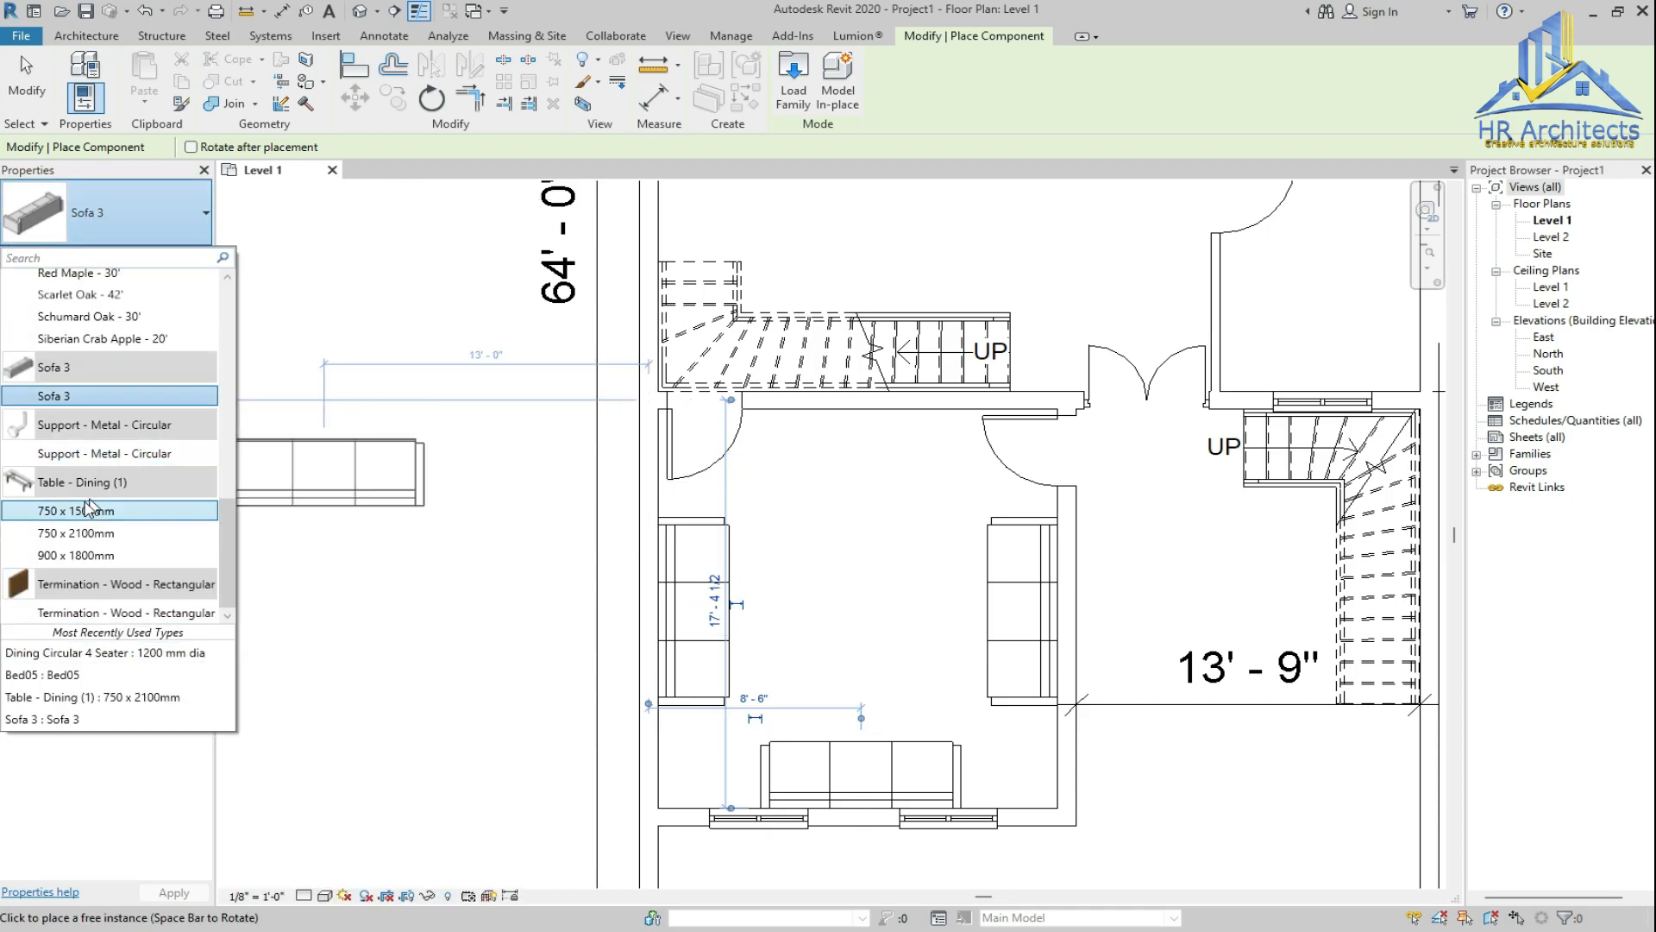
pyautogui.click(80, 521)
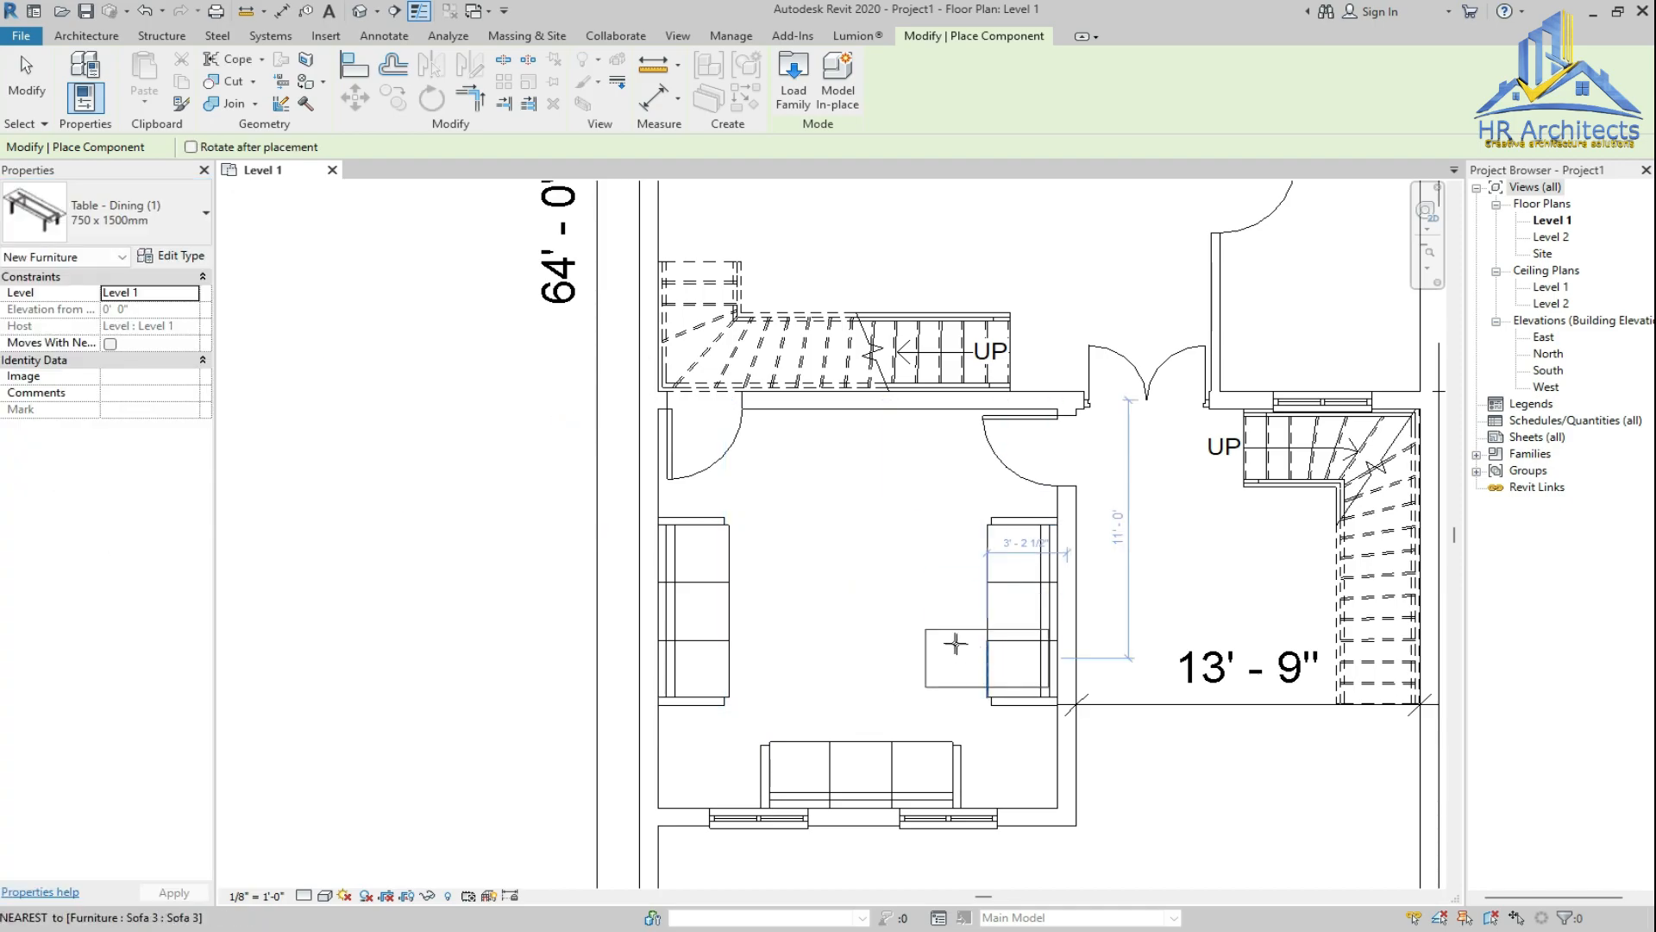
pyautogui.click(868, 617)
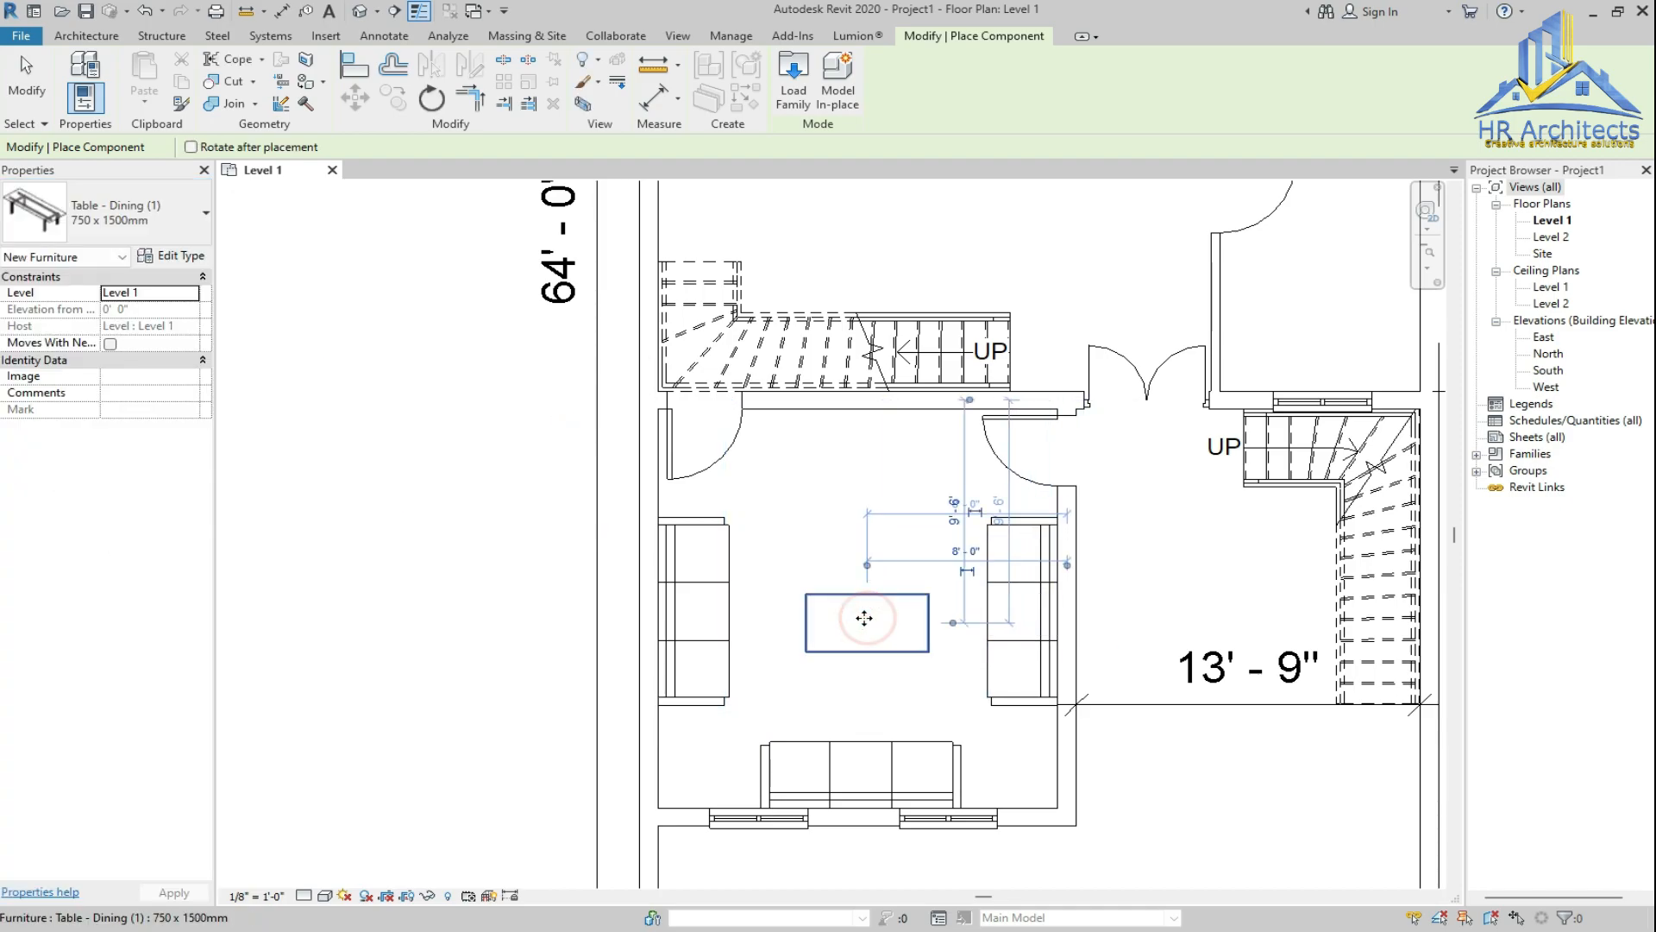
pyautogui.scroll(-3, 874, 714)
pyautogui.scroll(3, 913, 433)
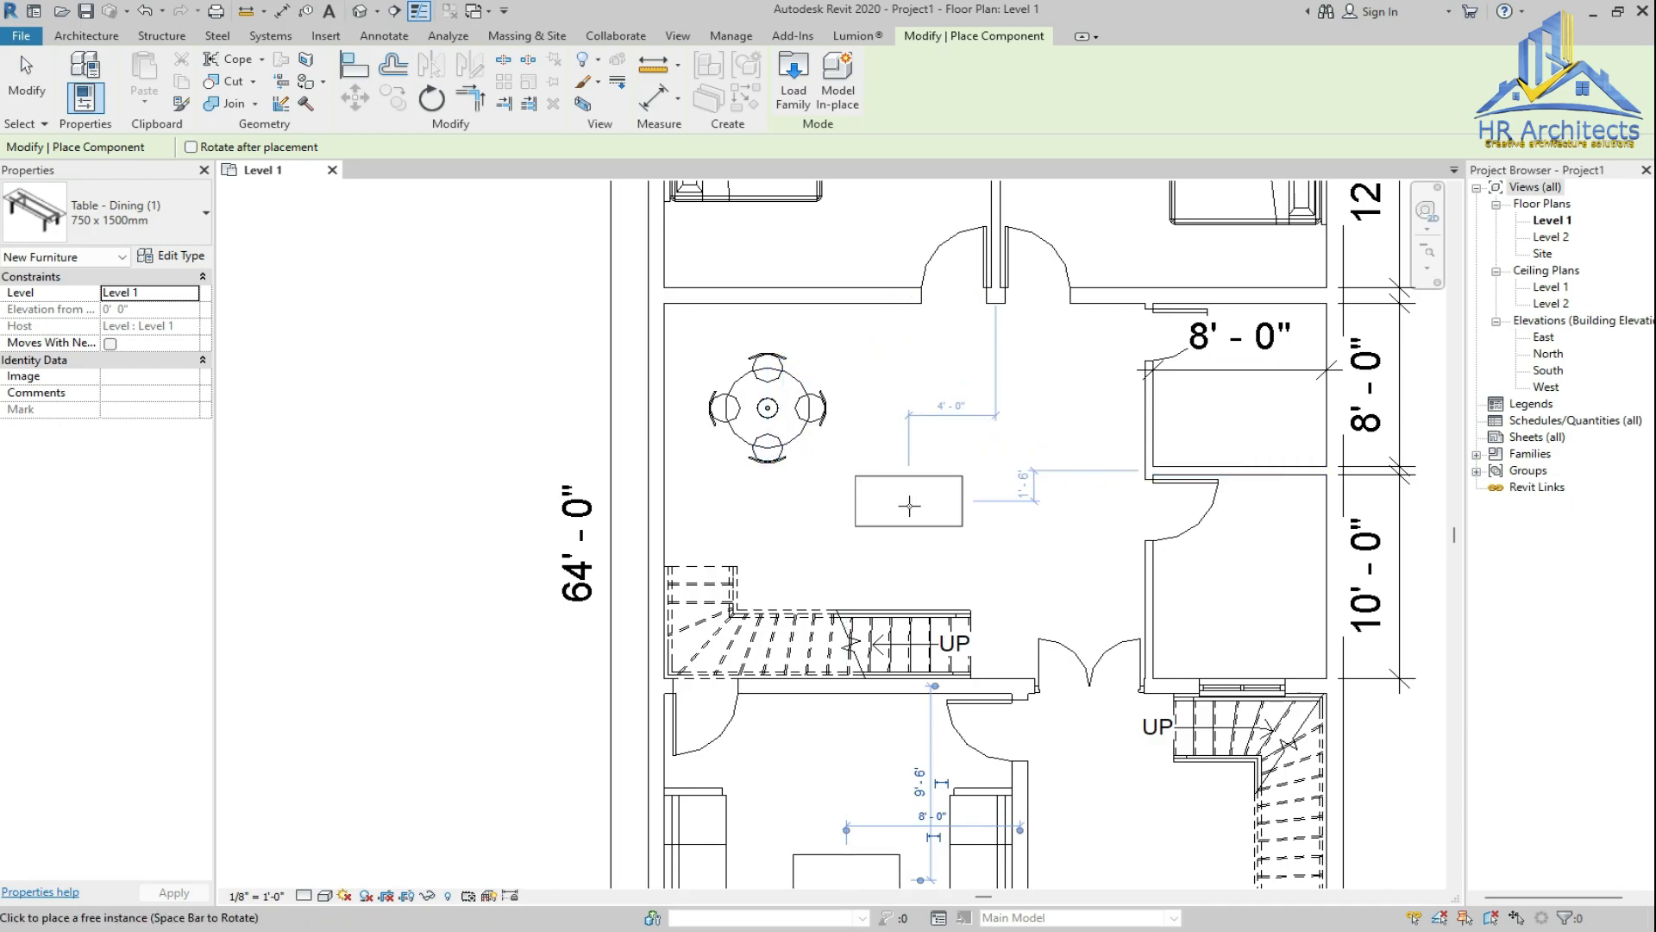
pyautogui.scroll(-3, 825, 591)
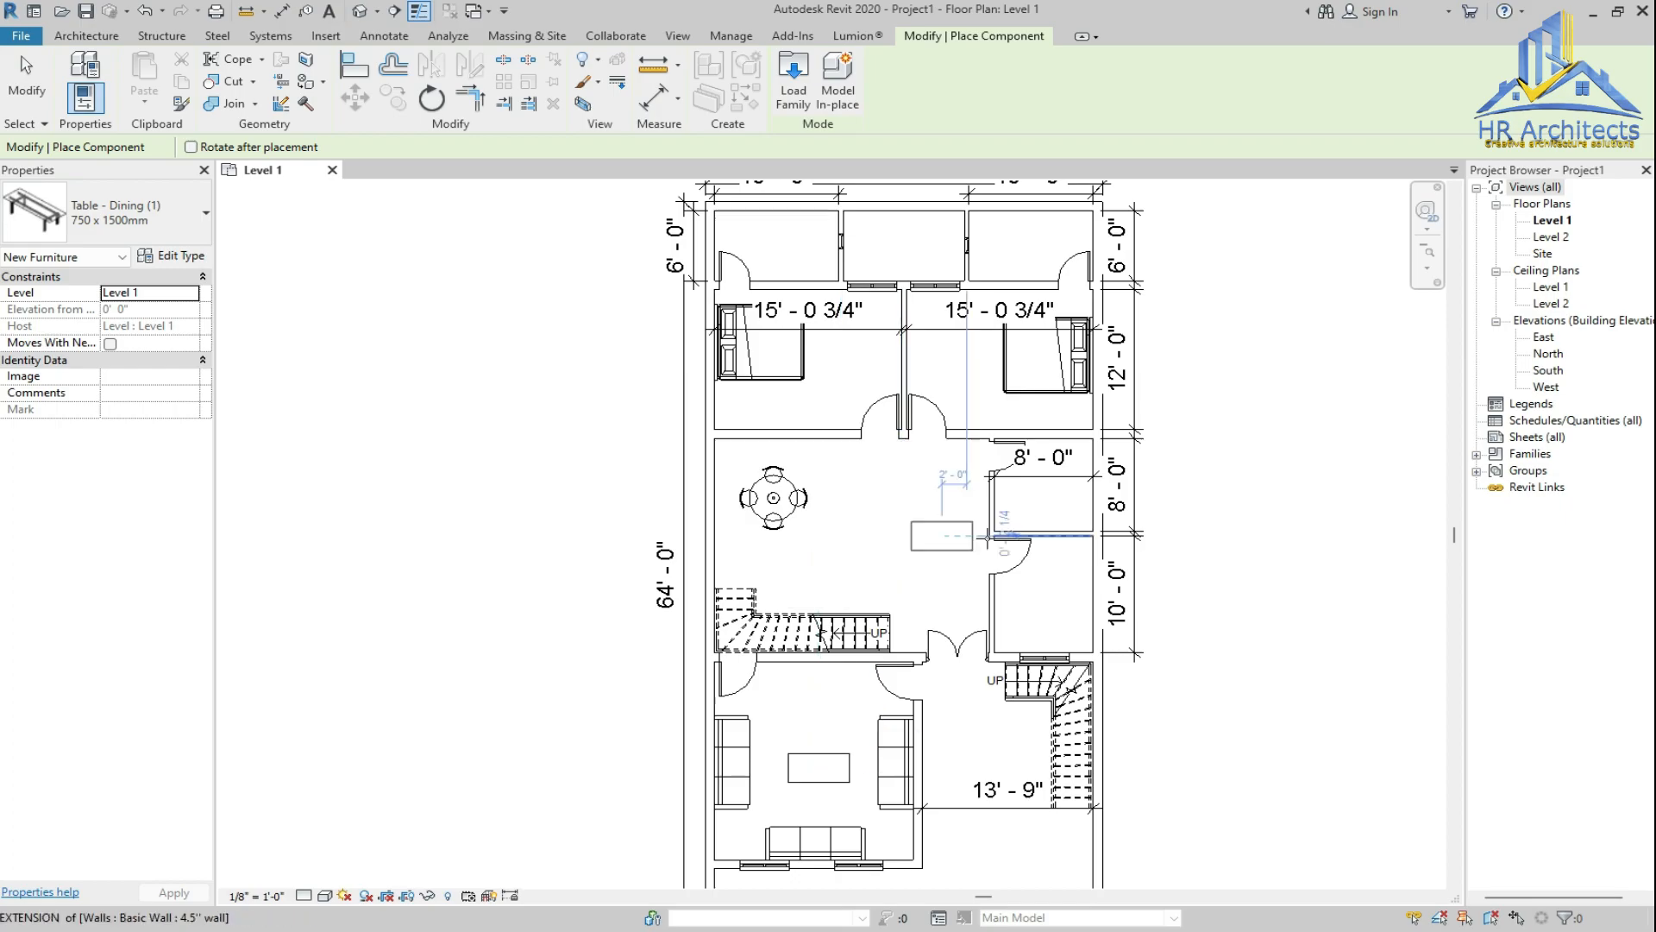
pyautogui.press('Escape')
pyautogui.press('Escape')
# Sketch an L-shaped filled region boundary about 2'-0" wide along the right and window walls of the 10'-0" deep room
pyautogui.scroll(5, 1057, 595)
pyautogui.scroll(2, 1108, 259)
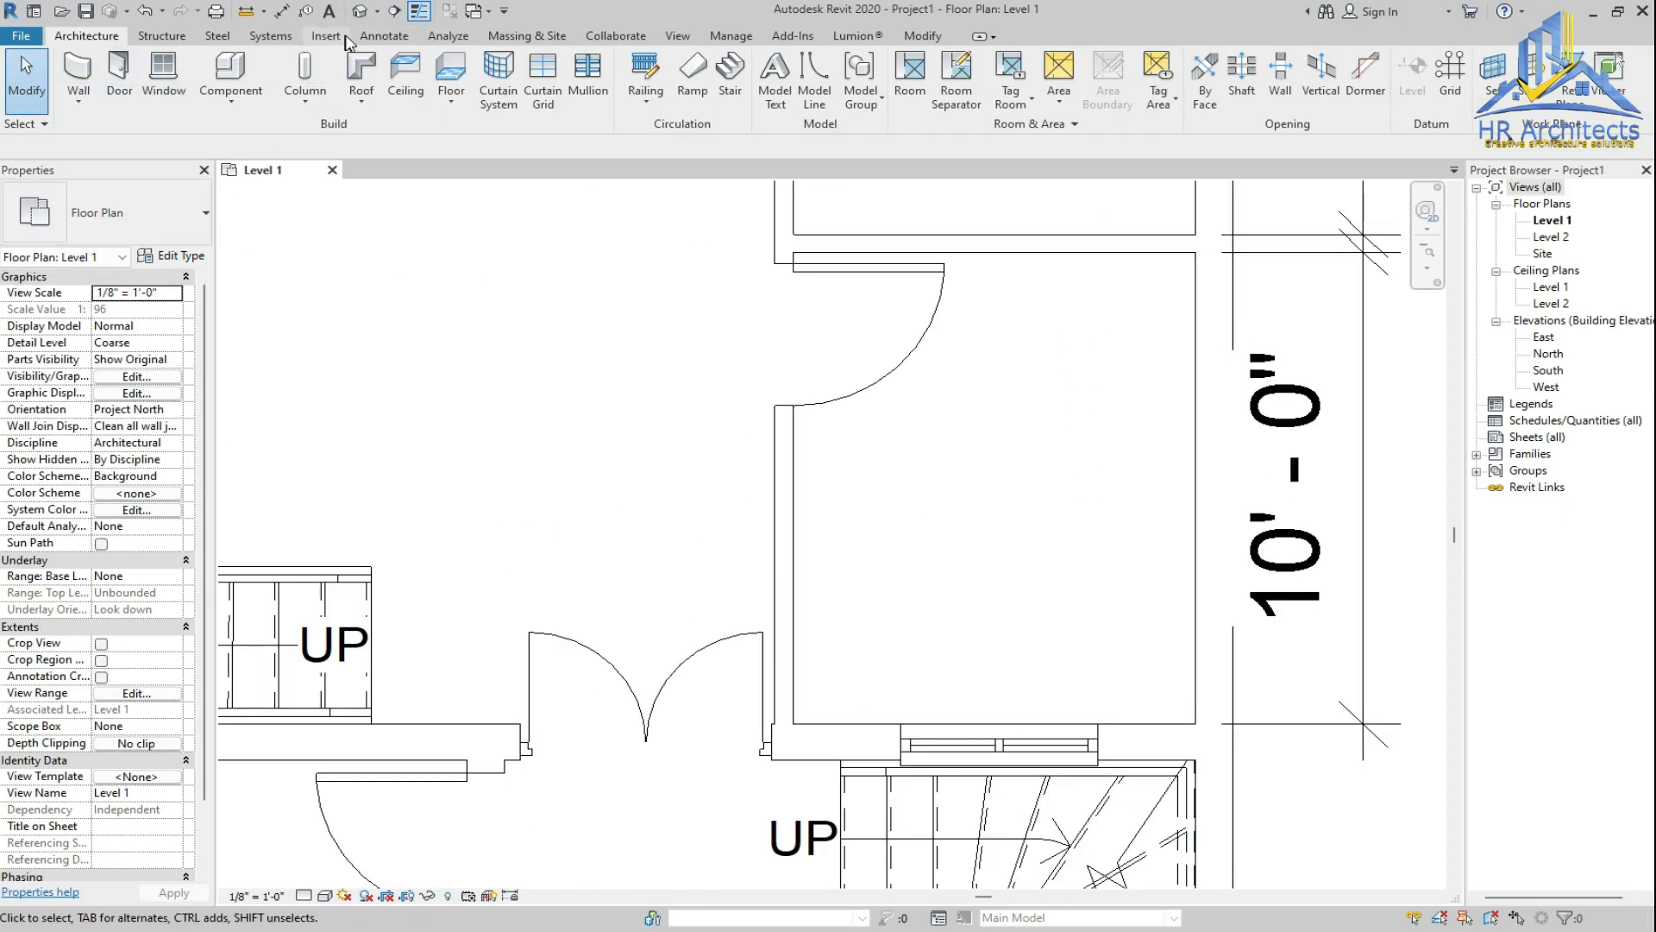
pyautogui.click(384, 38)
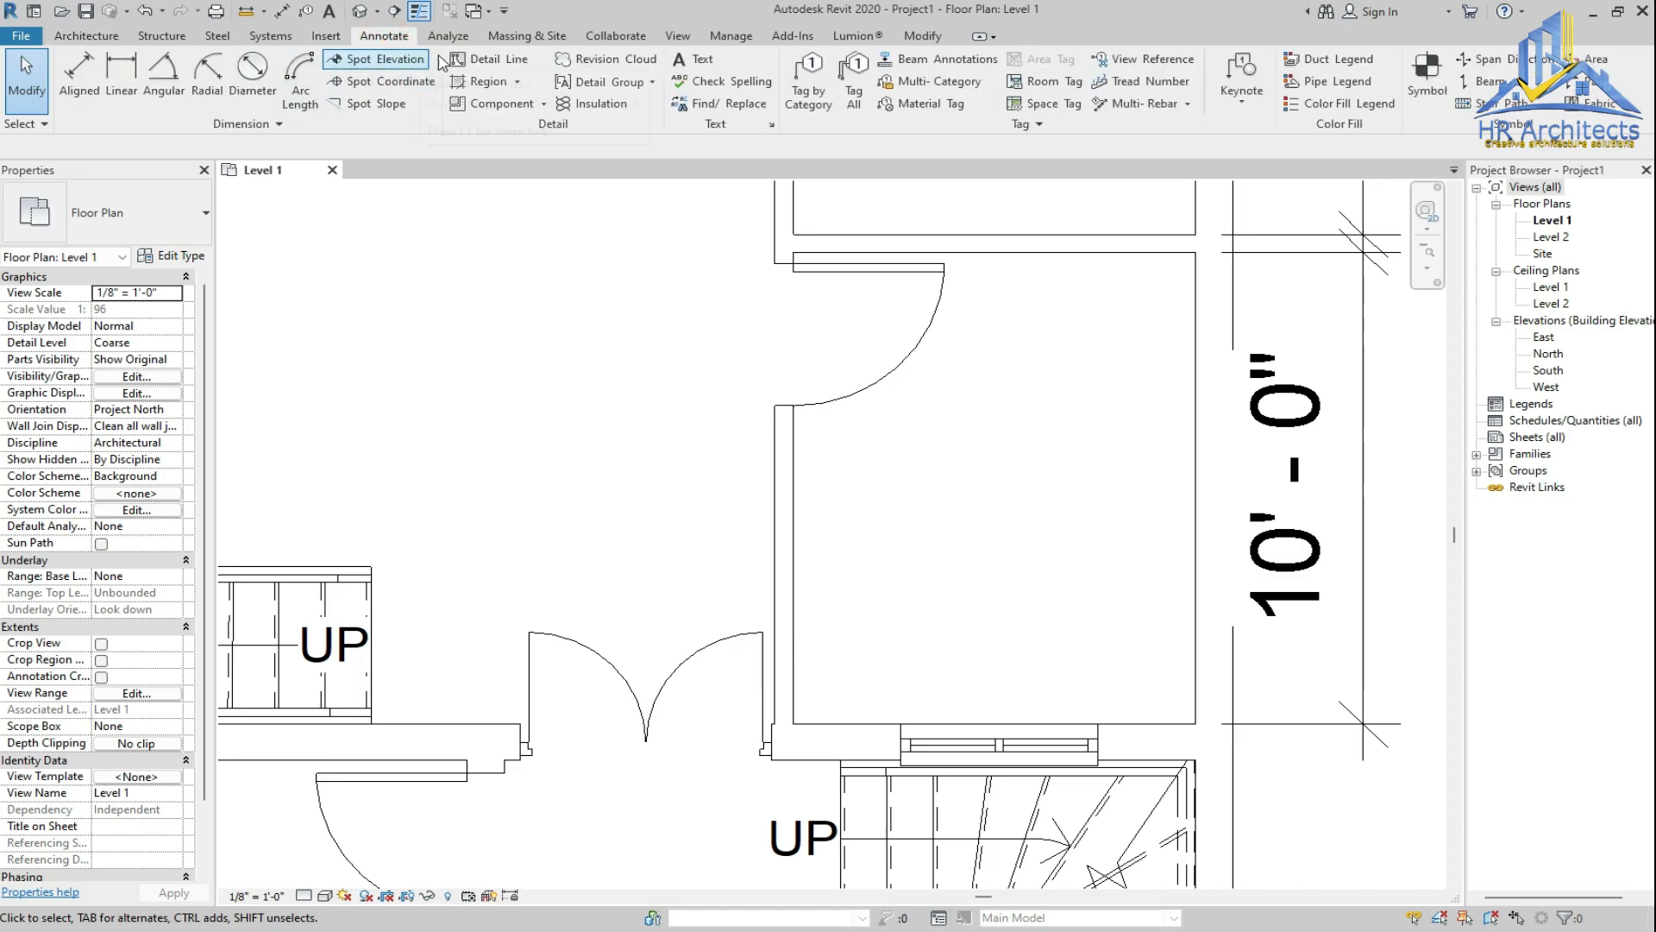
pyautogui.click(489, 82)
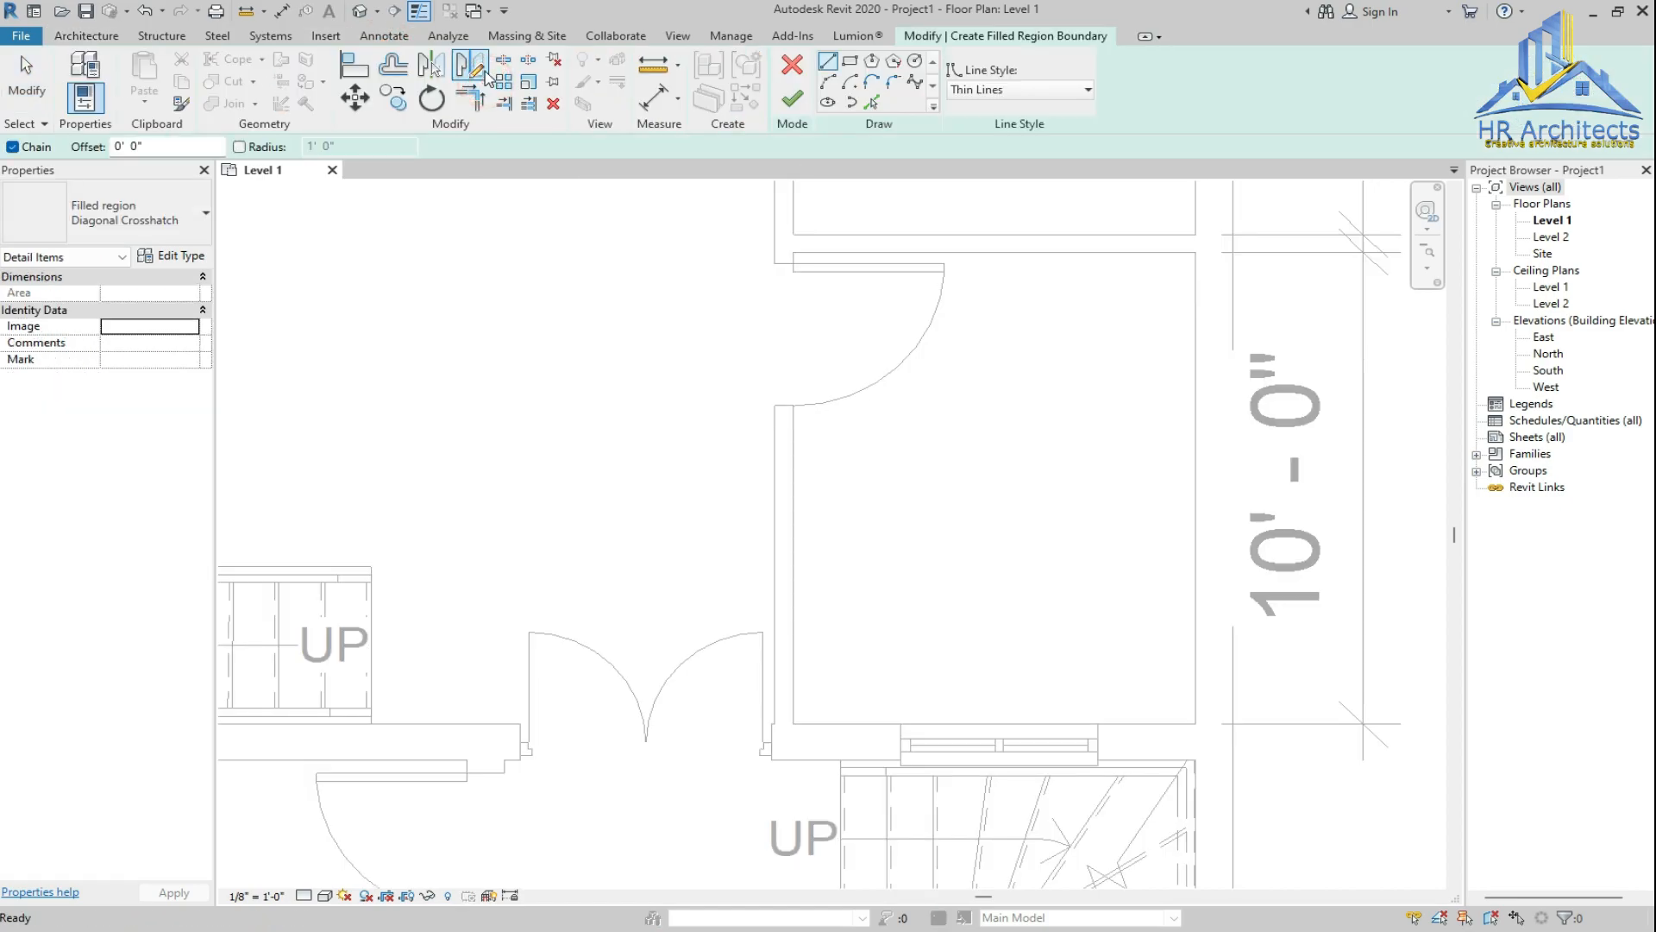
pyautogui.click(1084, 253)
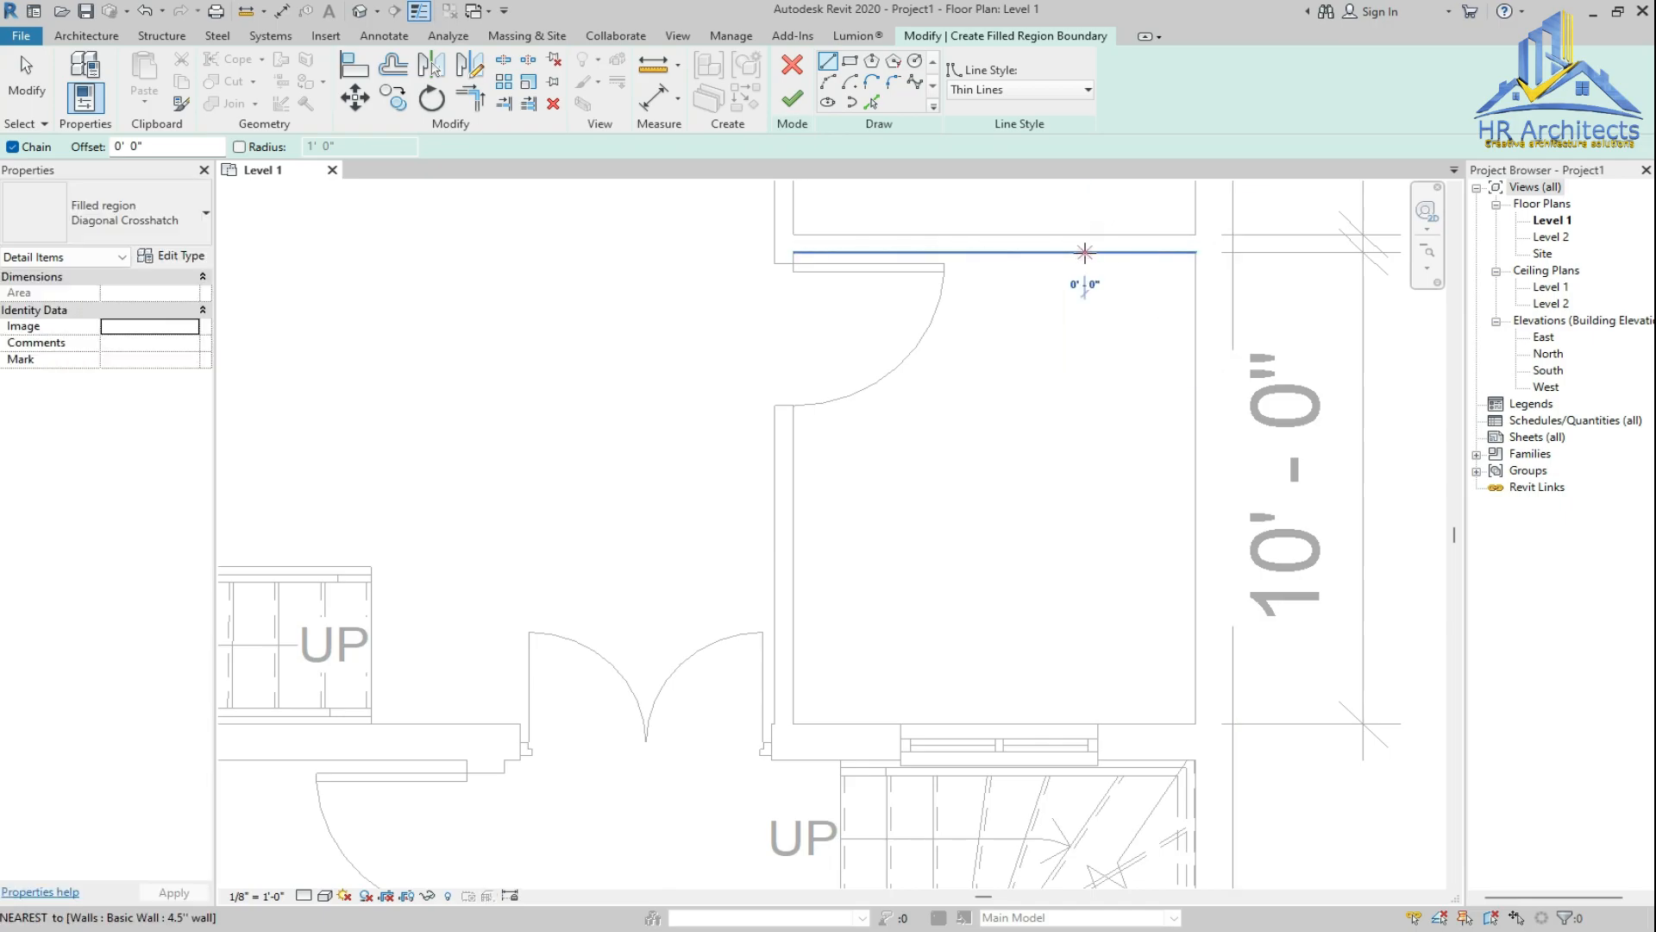
pyautogui.click(1195, 253)
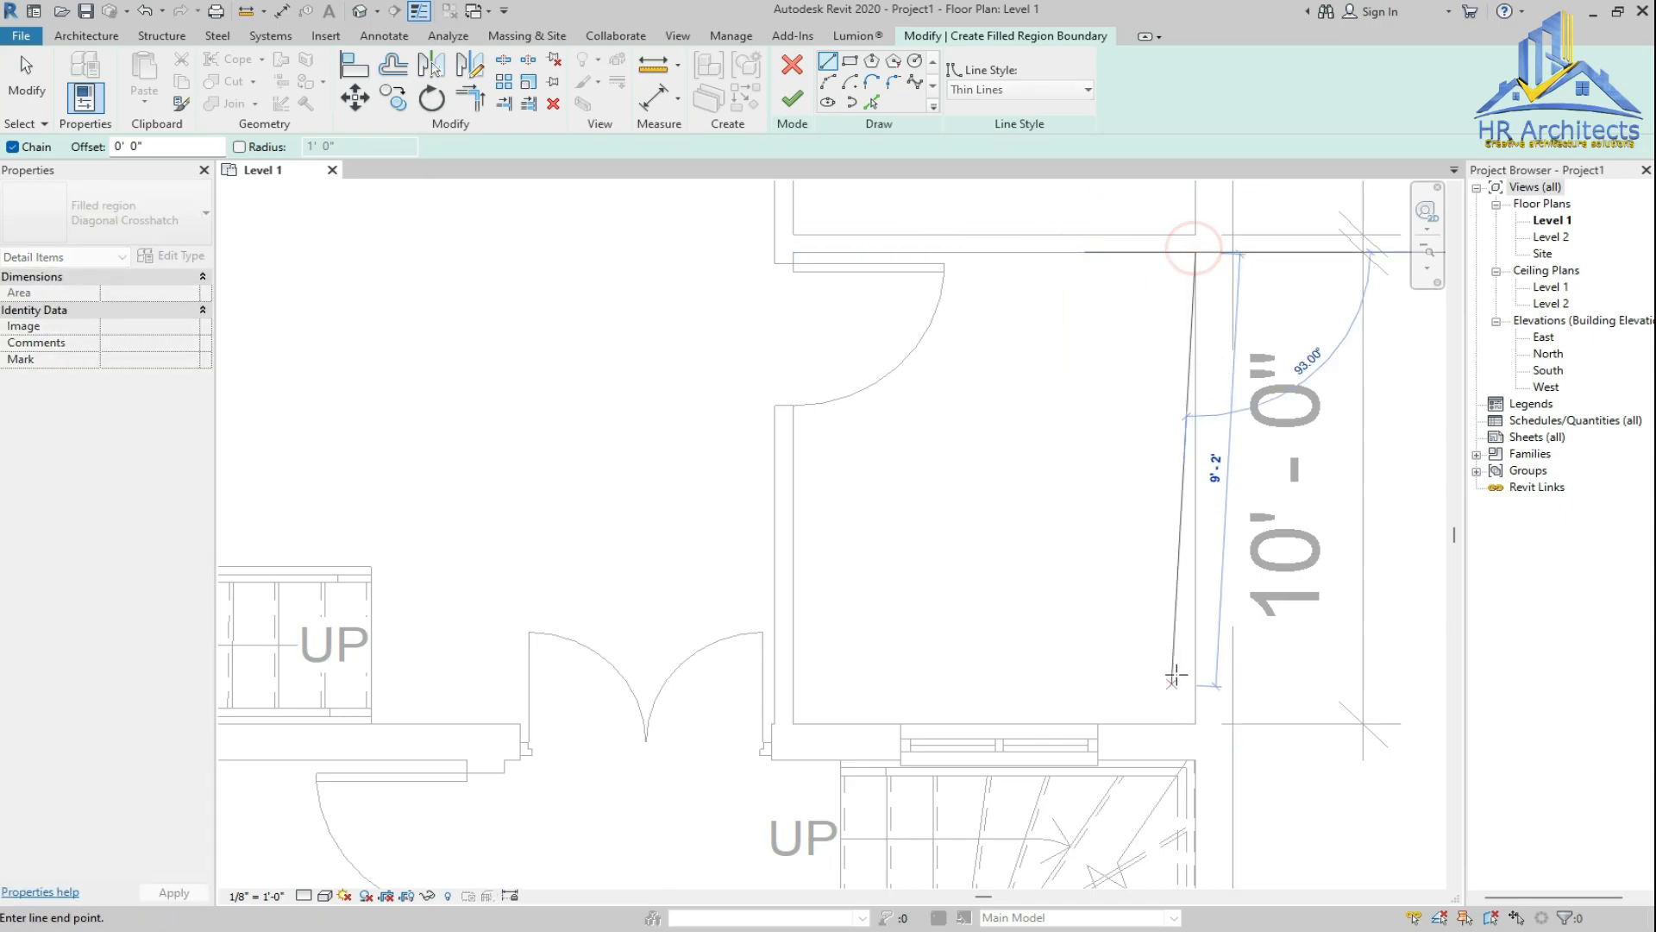
pyautogui.click(1195, 723)
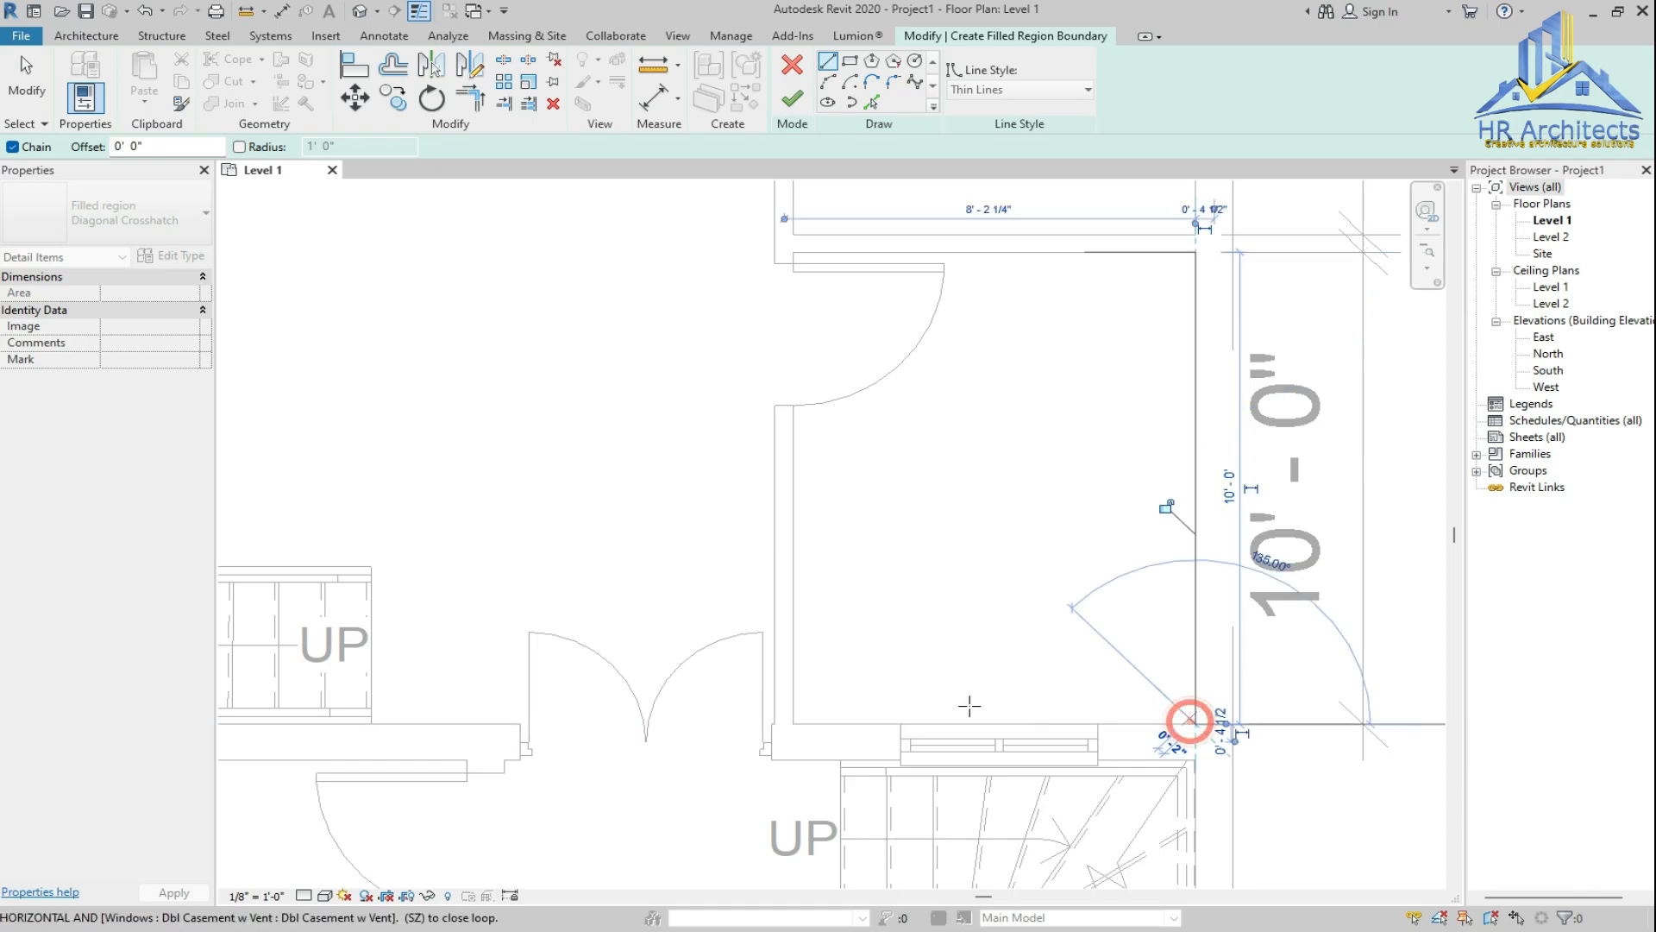
pyautogui.click(793, 723)
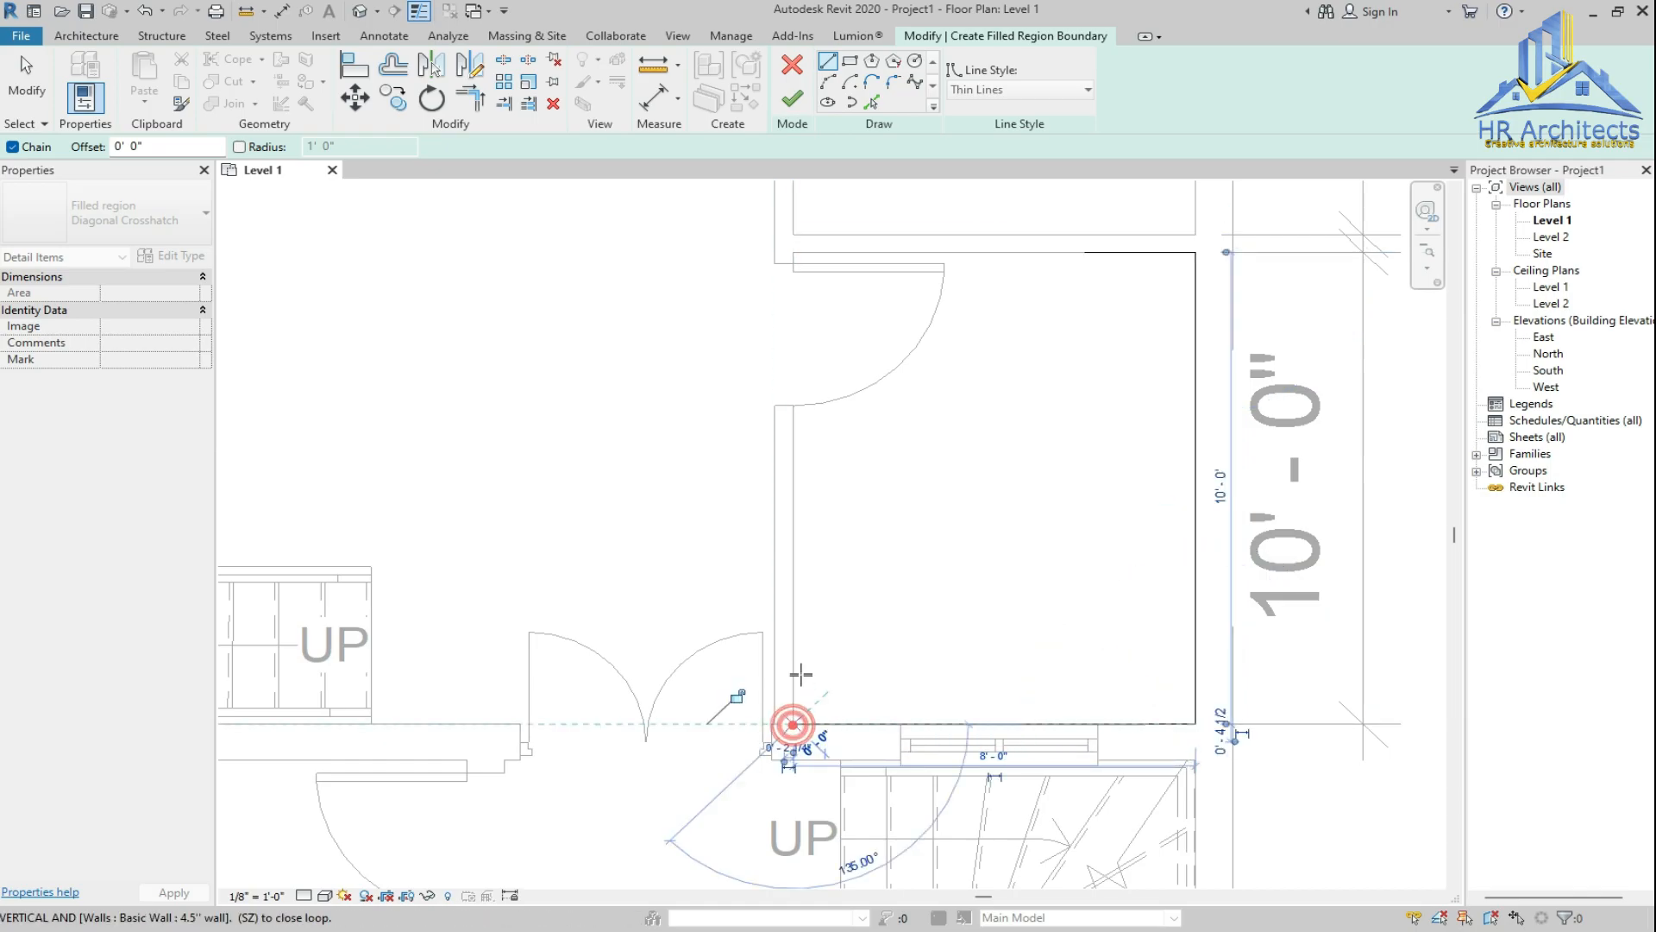
pyautogui.click(794, 629)
pyautogui.click(1099, 629)
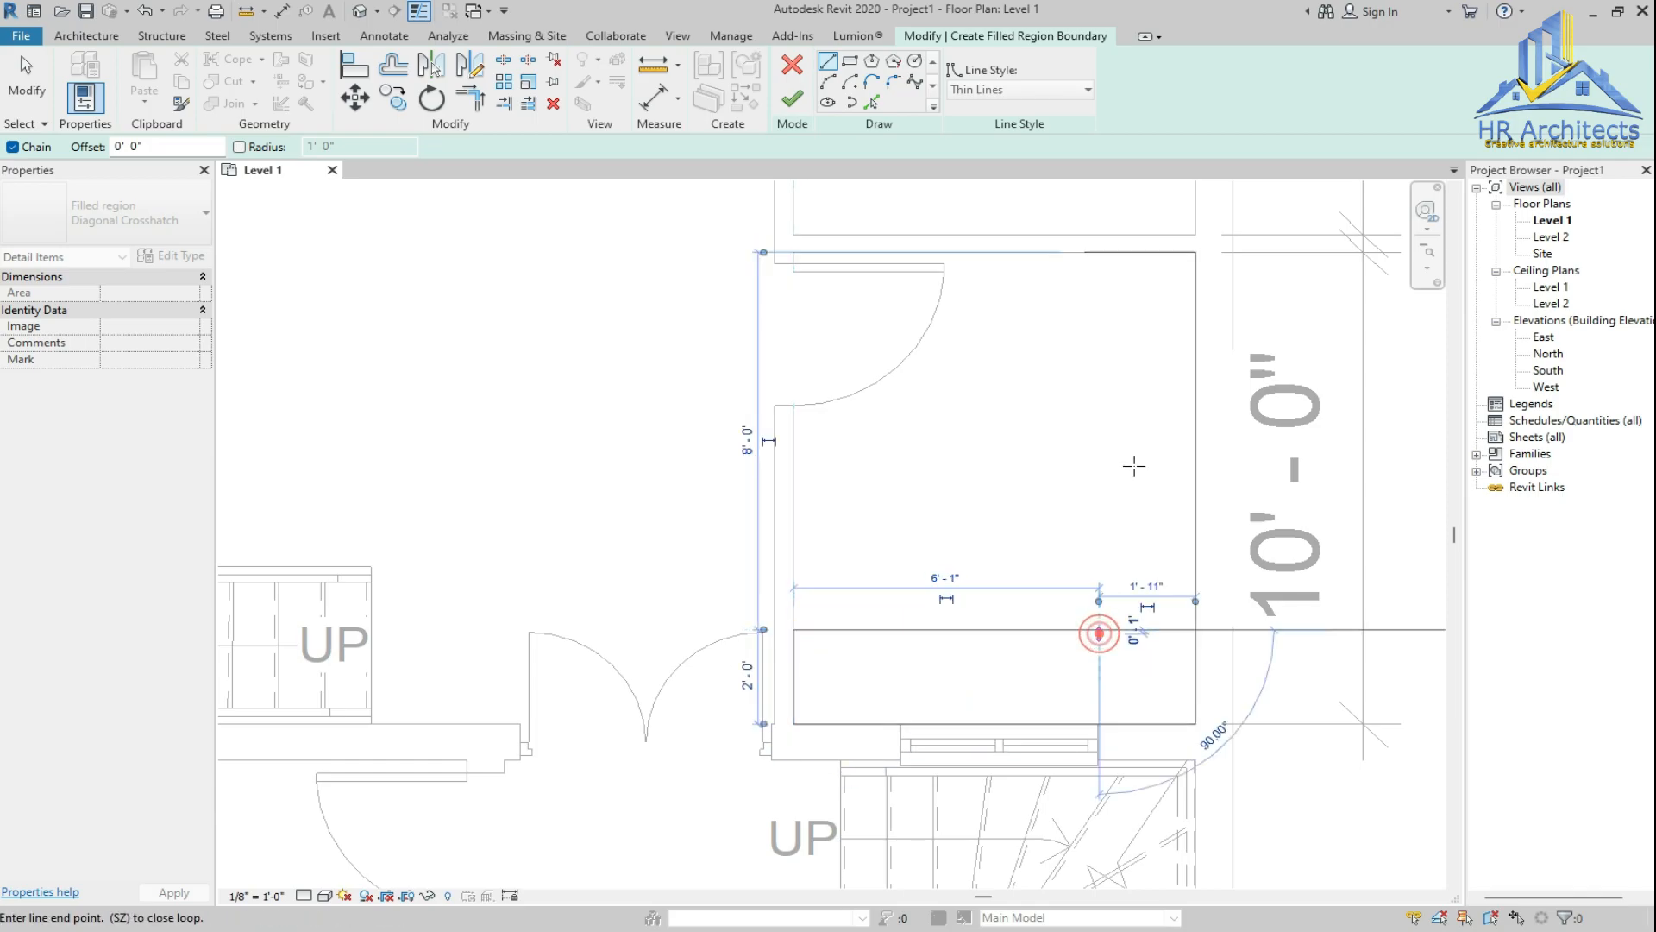
pyautogui.click(1085, 252)
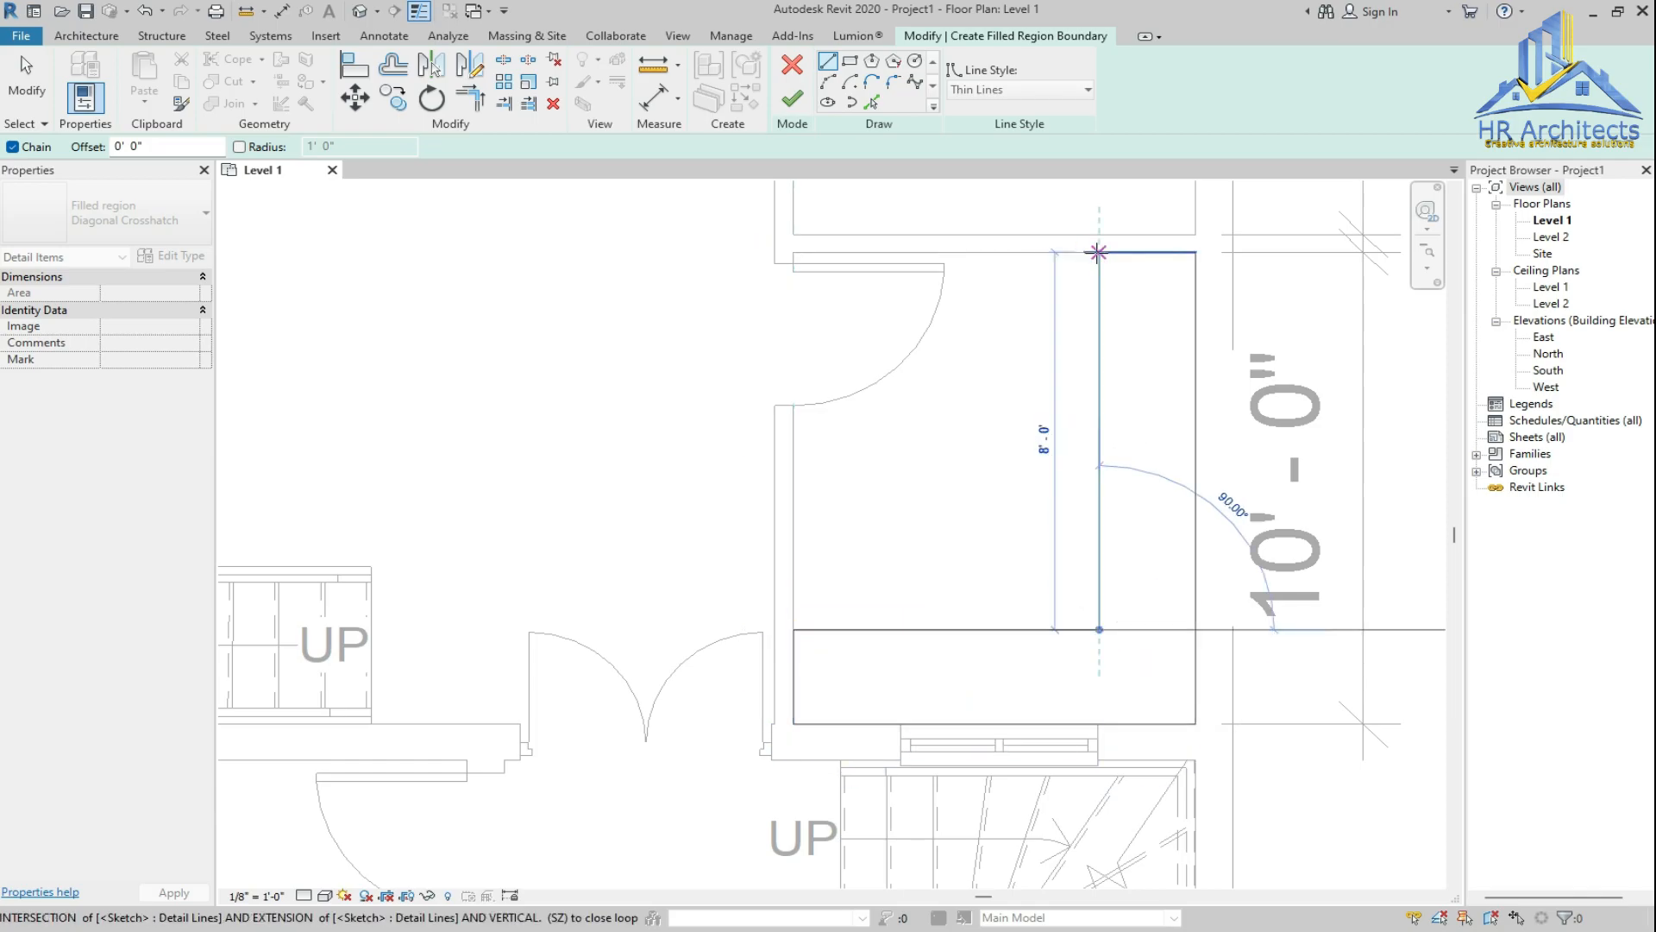
pyautogui.press('Escape')
pyautogui.press('Escape')
# Trim the overhanging upper boundary line back to the inner vertical edge so the L-shaped loop closes cleanly
pyautogui.scroll(3, 1104, 259)
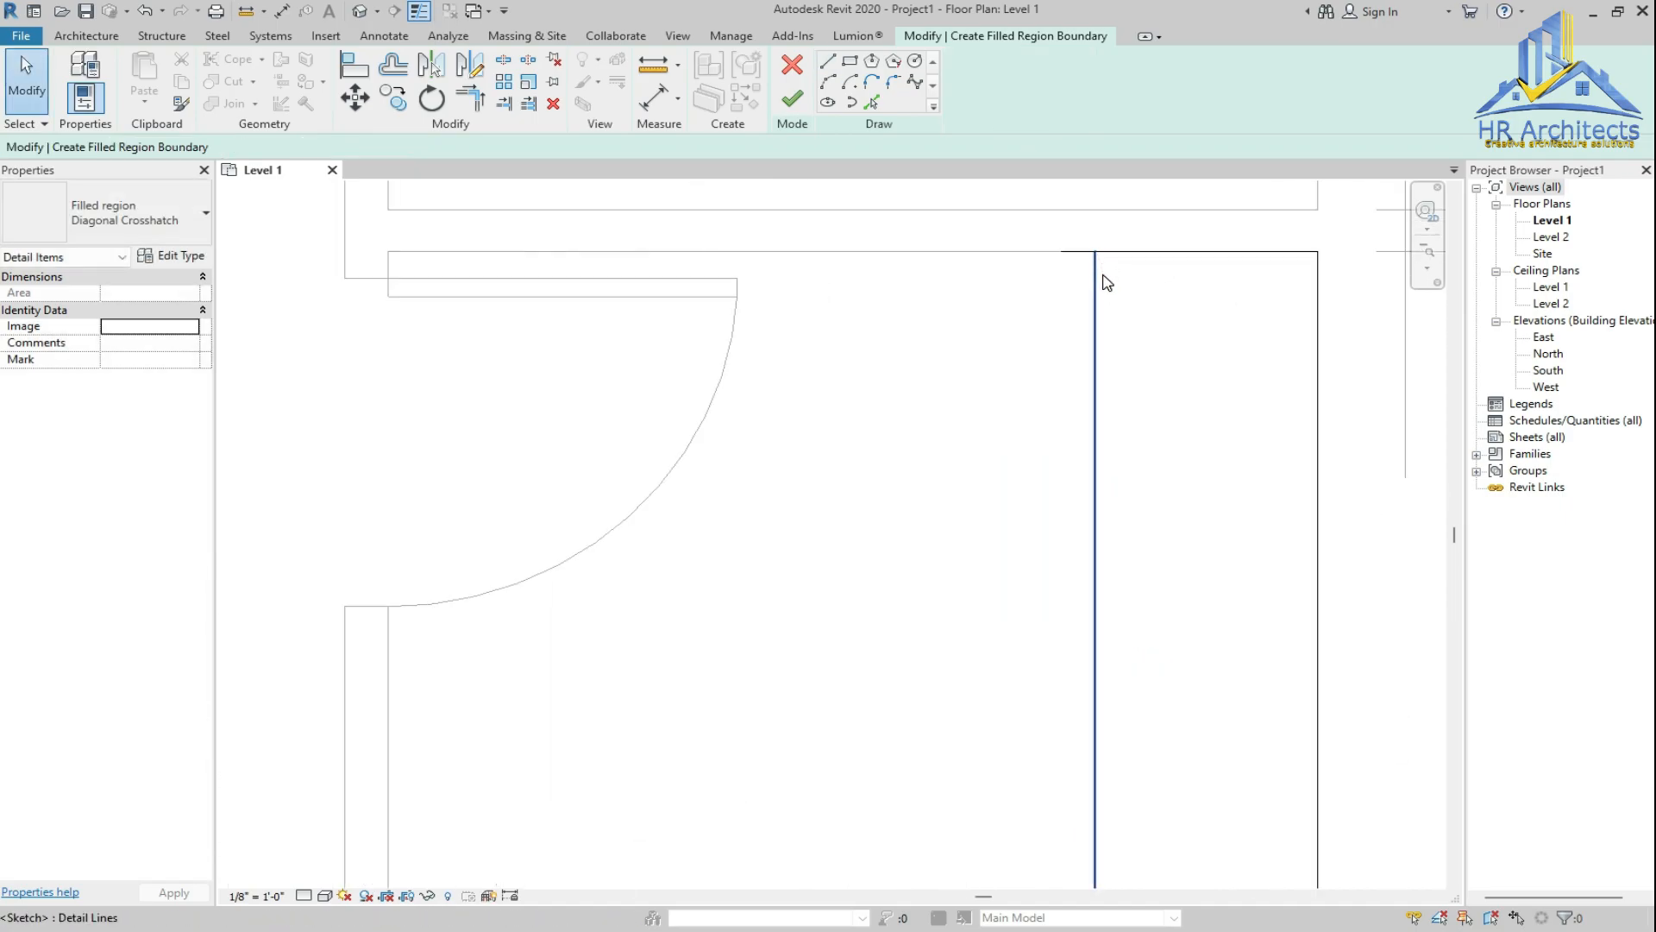
pyautogui.click(1094, 284)
pyautogui.moveTo(1071, 295); pyautogui.dragTo(1065, 297)
pyautogui.press('Escape')
pyautogui.scroll(-3, 1085, 305)
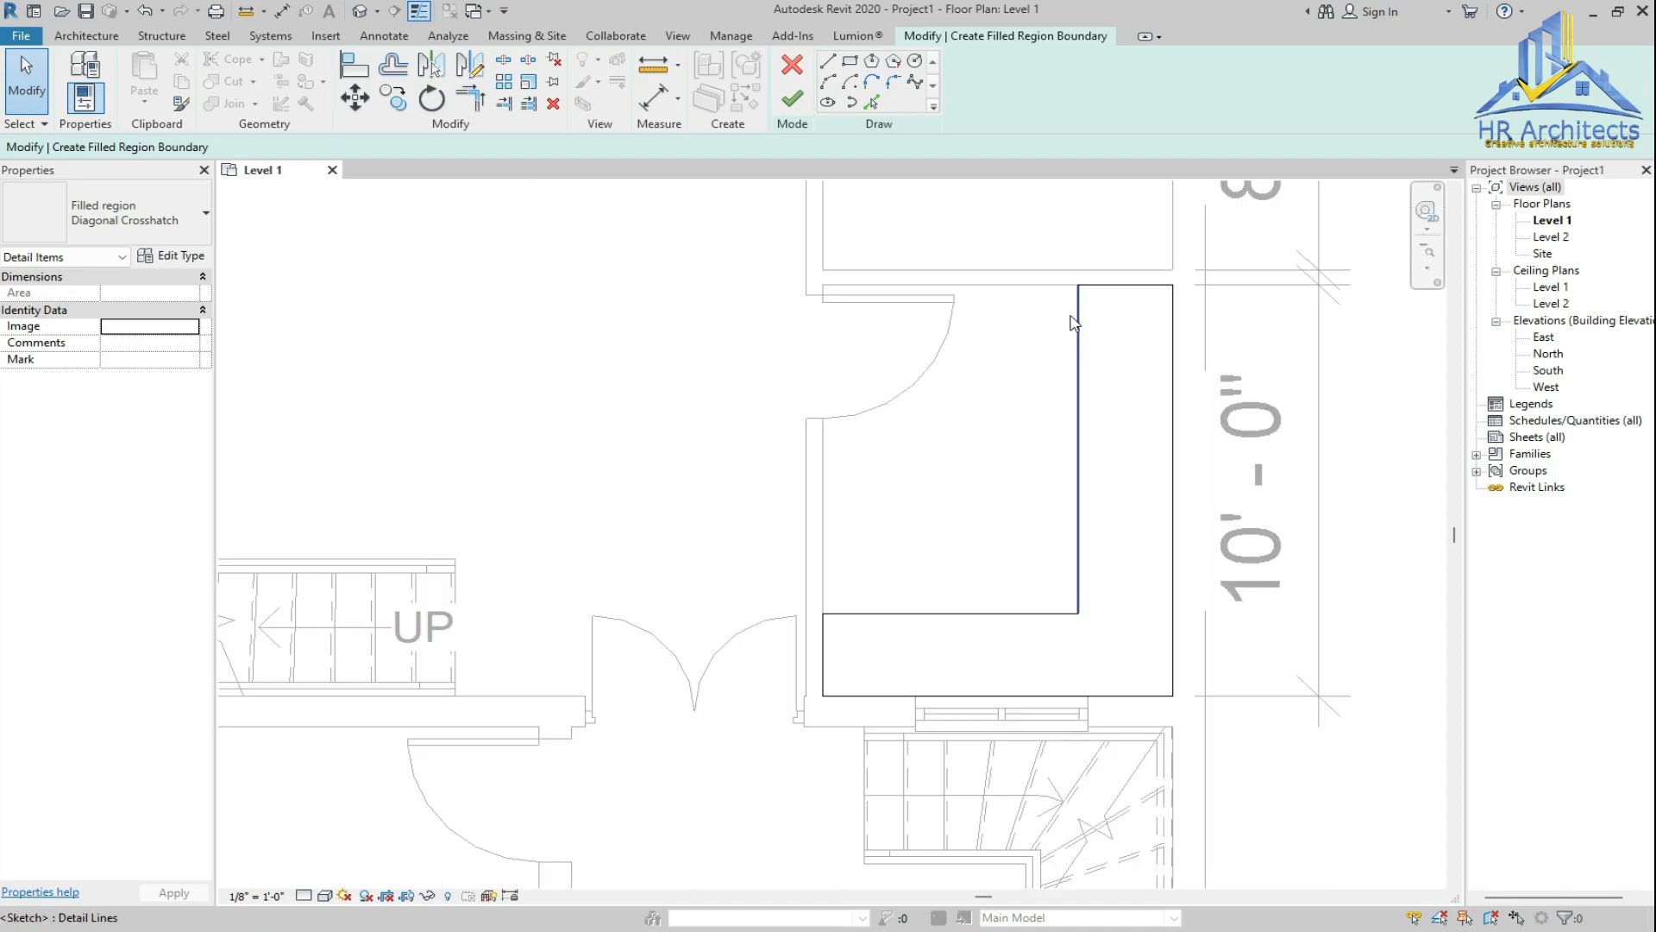
# Finish the L-shaped counter's filled region sketch and change its type to Diagonal Down
pyautogui.scroll(-1, 1044, 354)
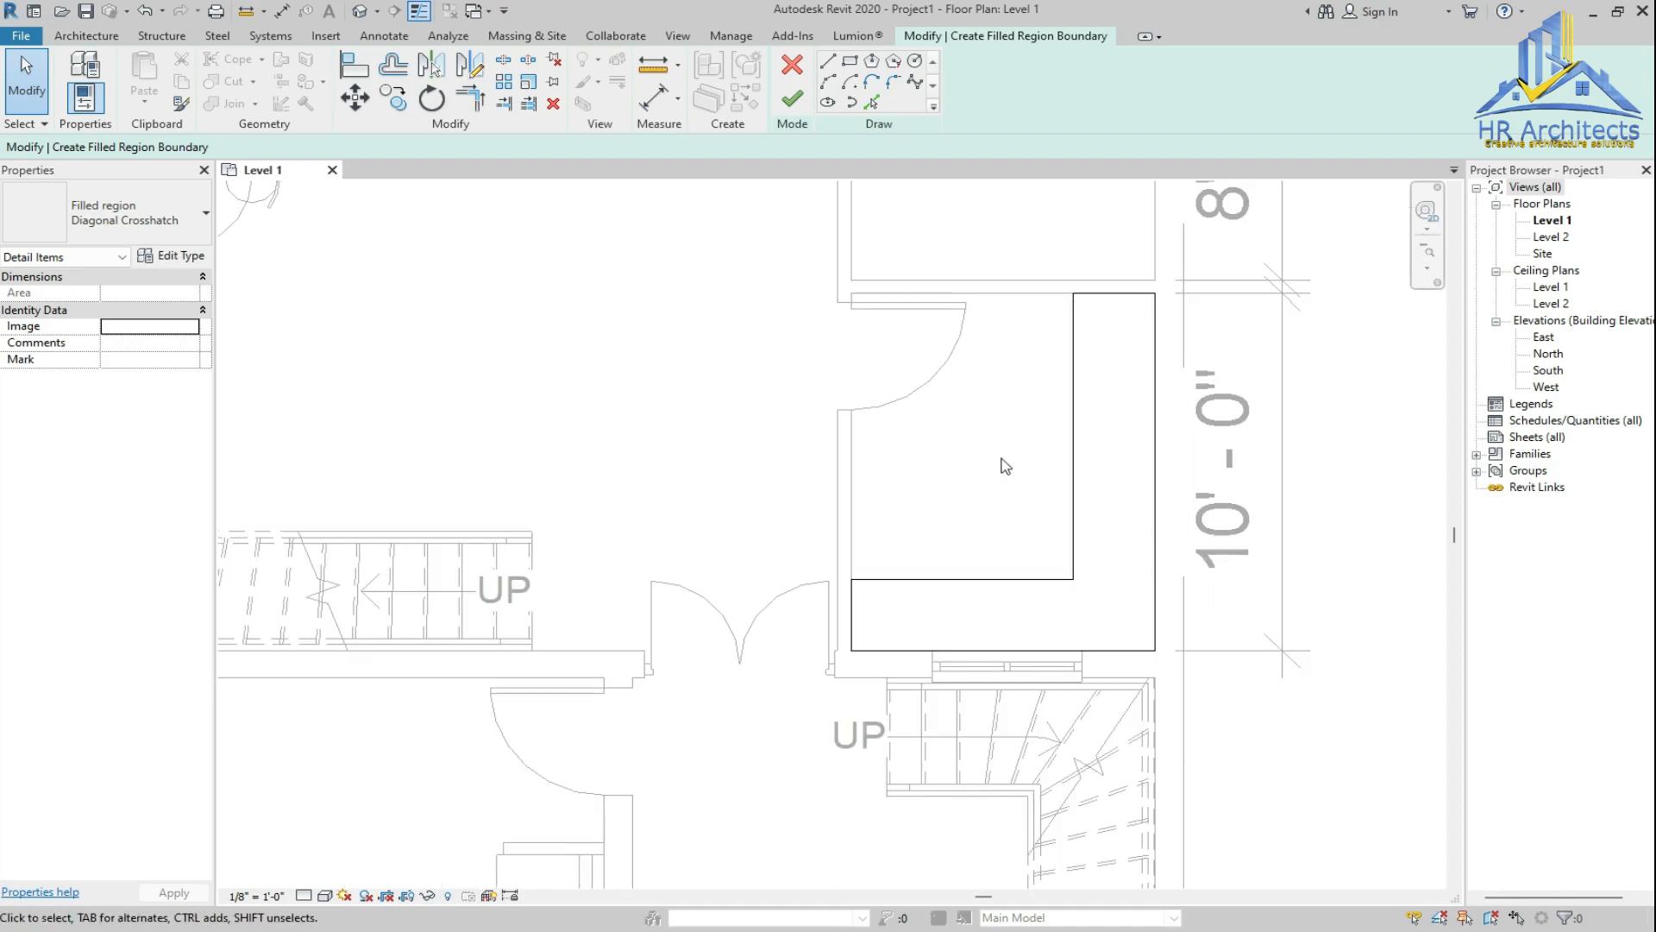
pyautogui.click(792, 102)
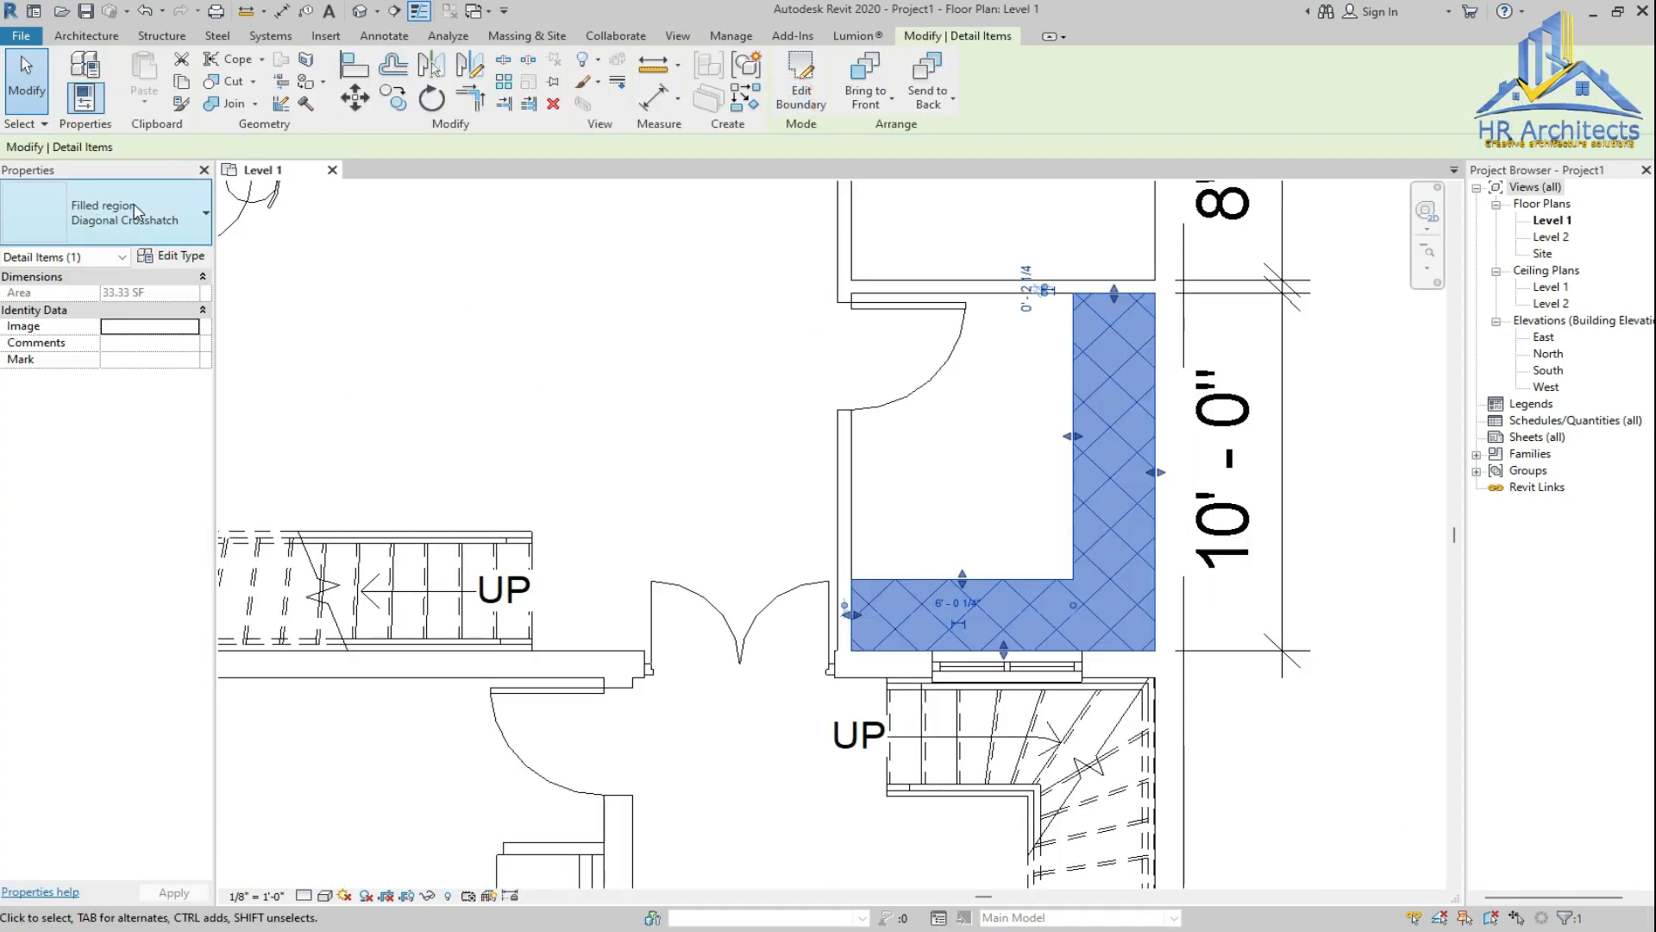
pyautogui.click(136, 211)
pyautogui.click(116, 354)
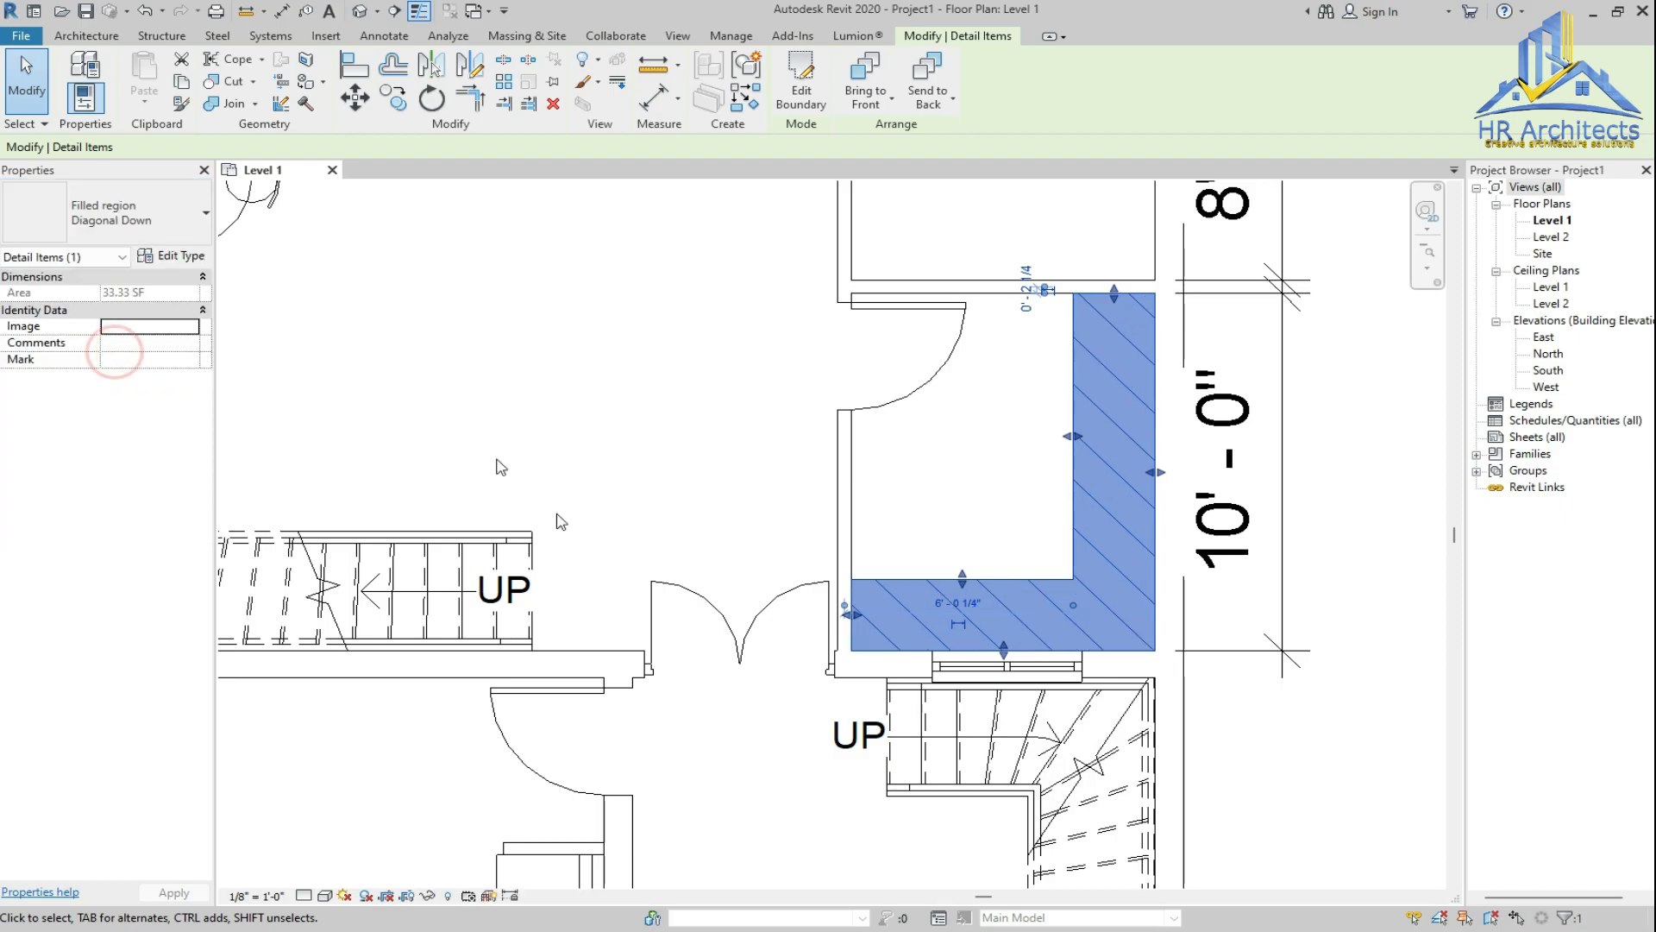
pyautogui.click(556, 496)
# Start placing a component and load the Toilet - Wall Based (1) family from the Blocks folder
pyautogui.scroll(-2, 659, 715)
pyautogui.scroll(-5, 754, 550)
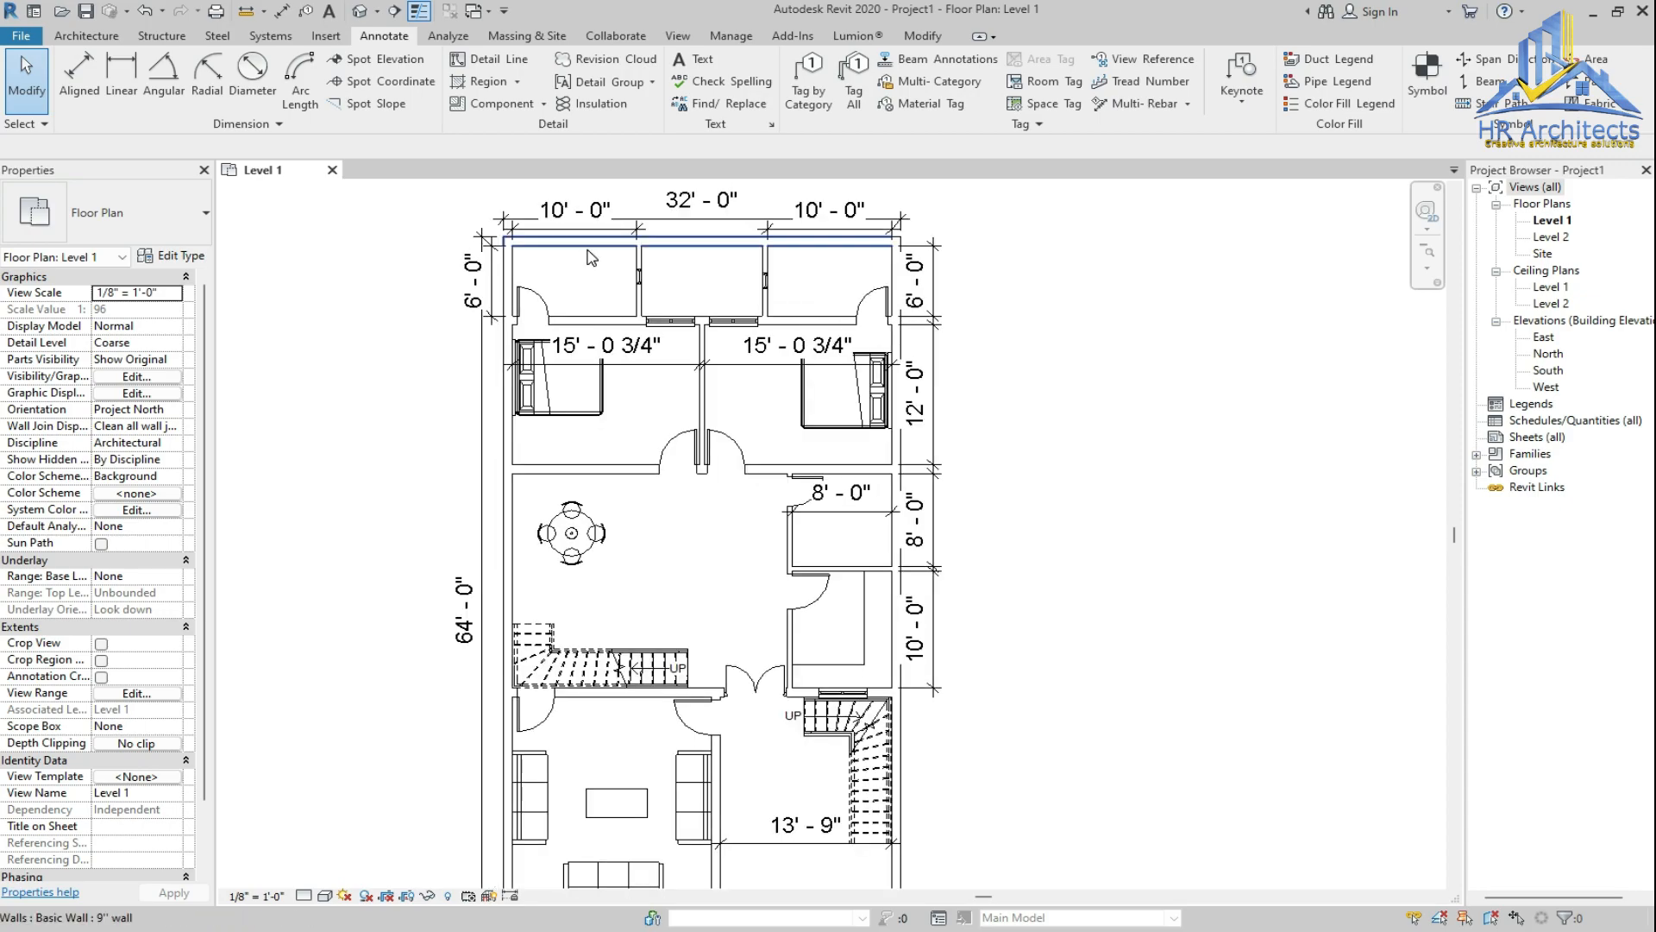
pyautogui.scroll(5, 595, 259)
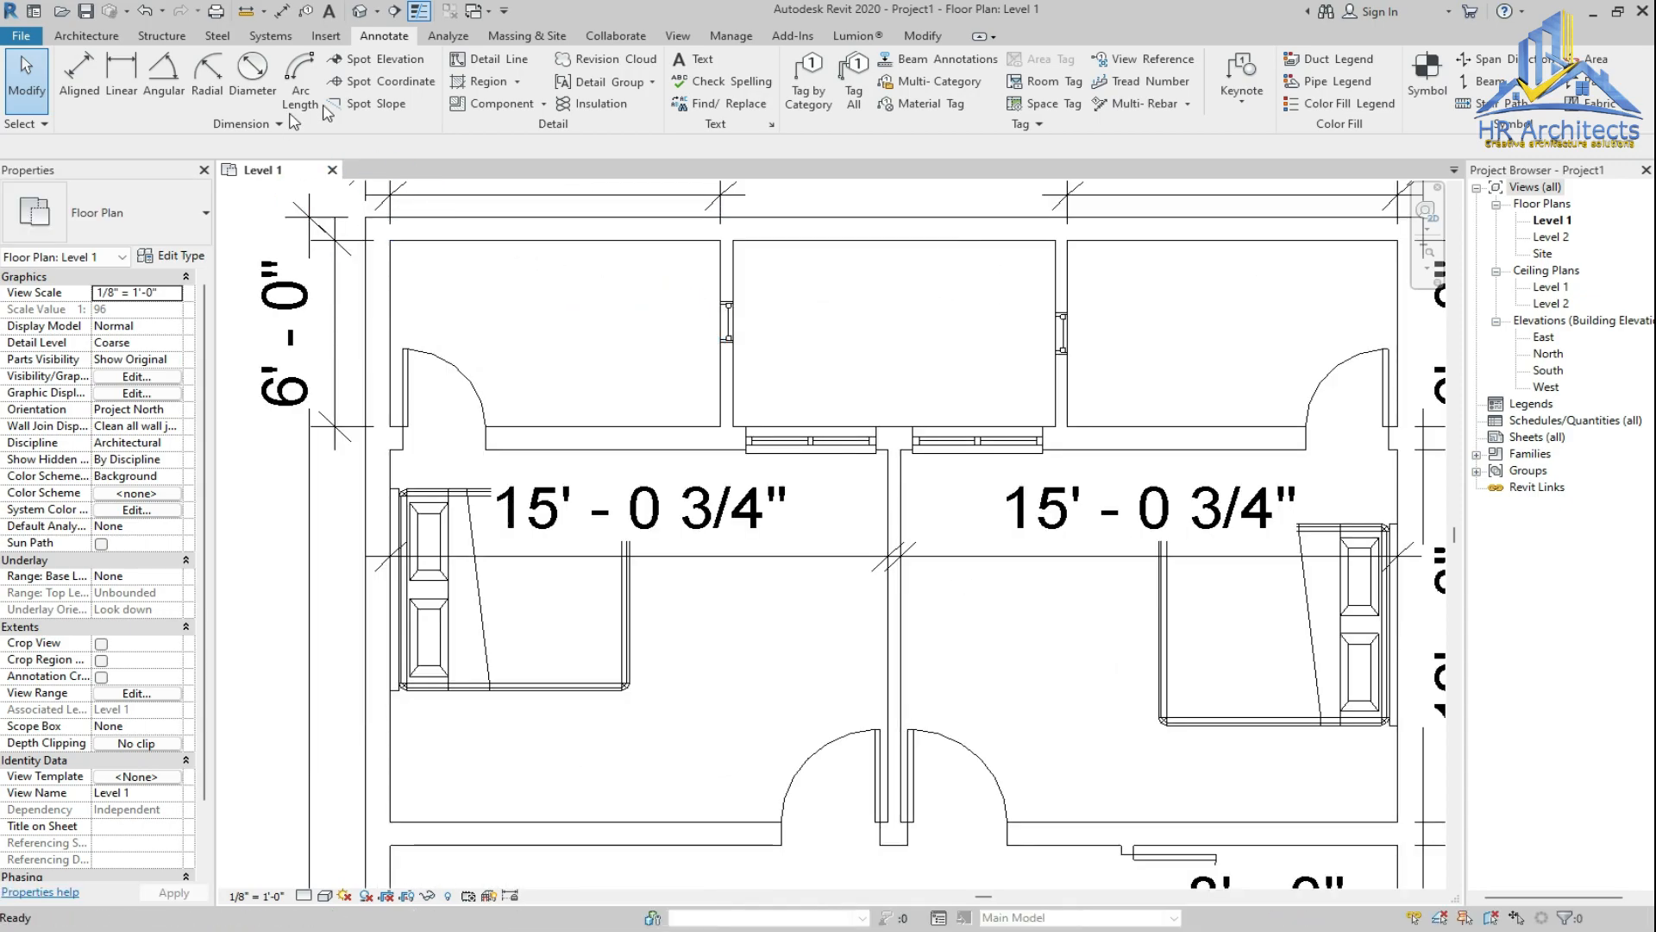
pyautogui.click(87, 36)
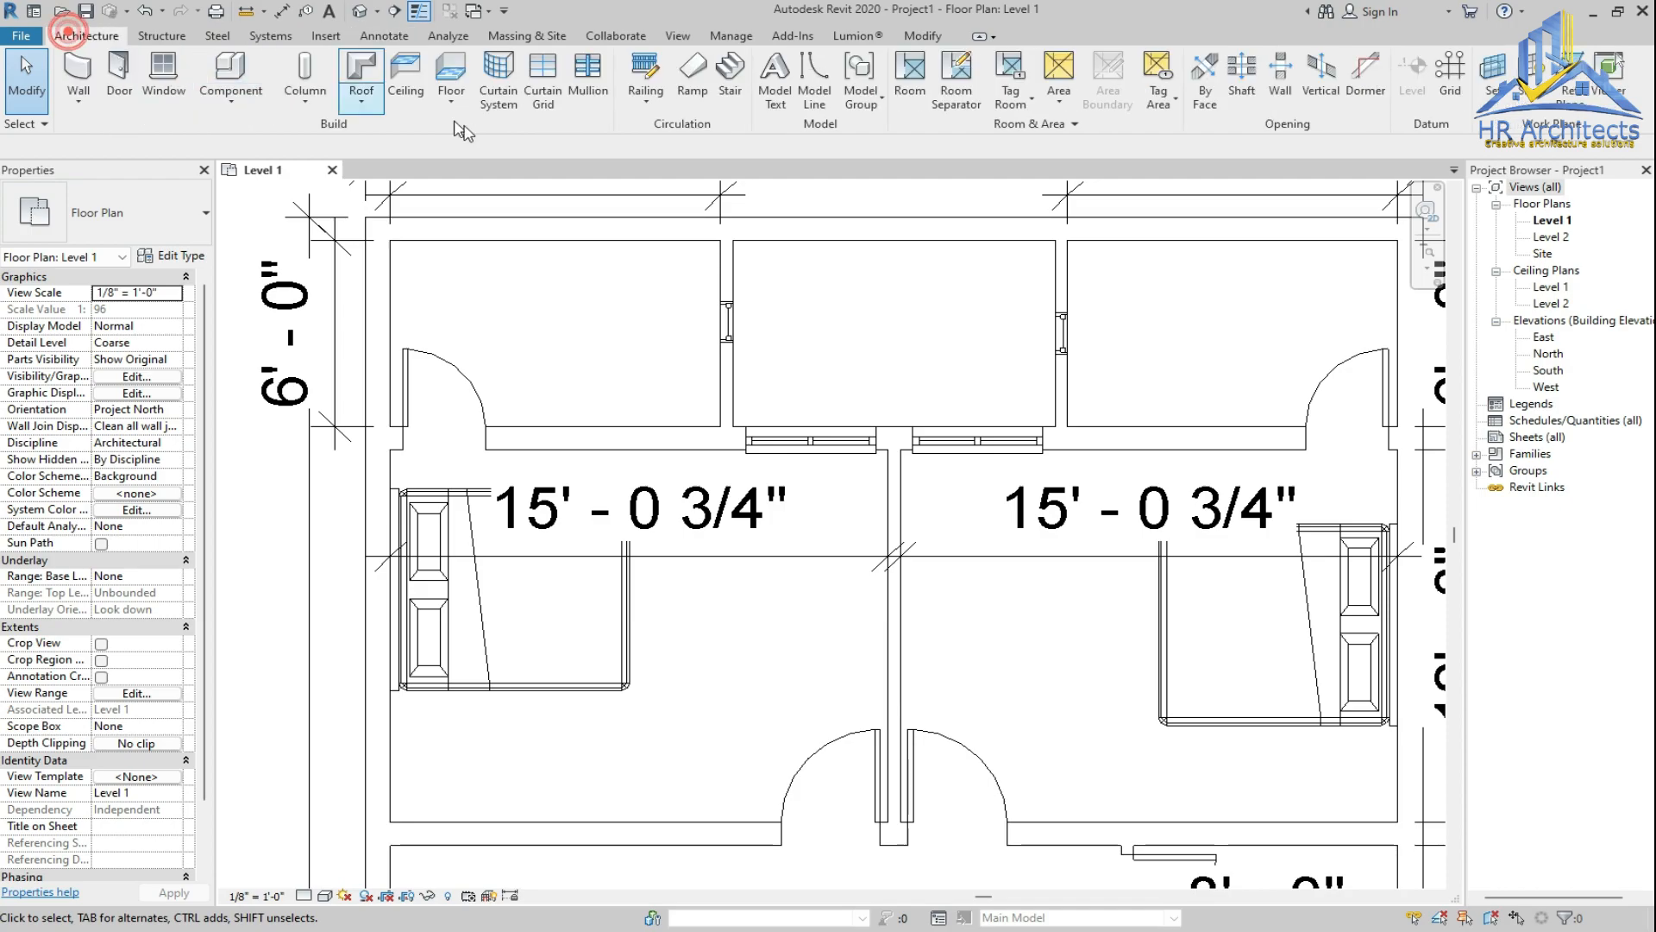
pyautogui.click(251, 78)
pyautogui.click(150, 211)
pyautogui.click(152, 213)
pyautogui.click(794, 93)
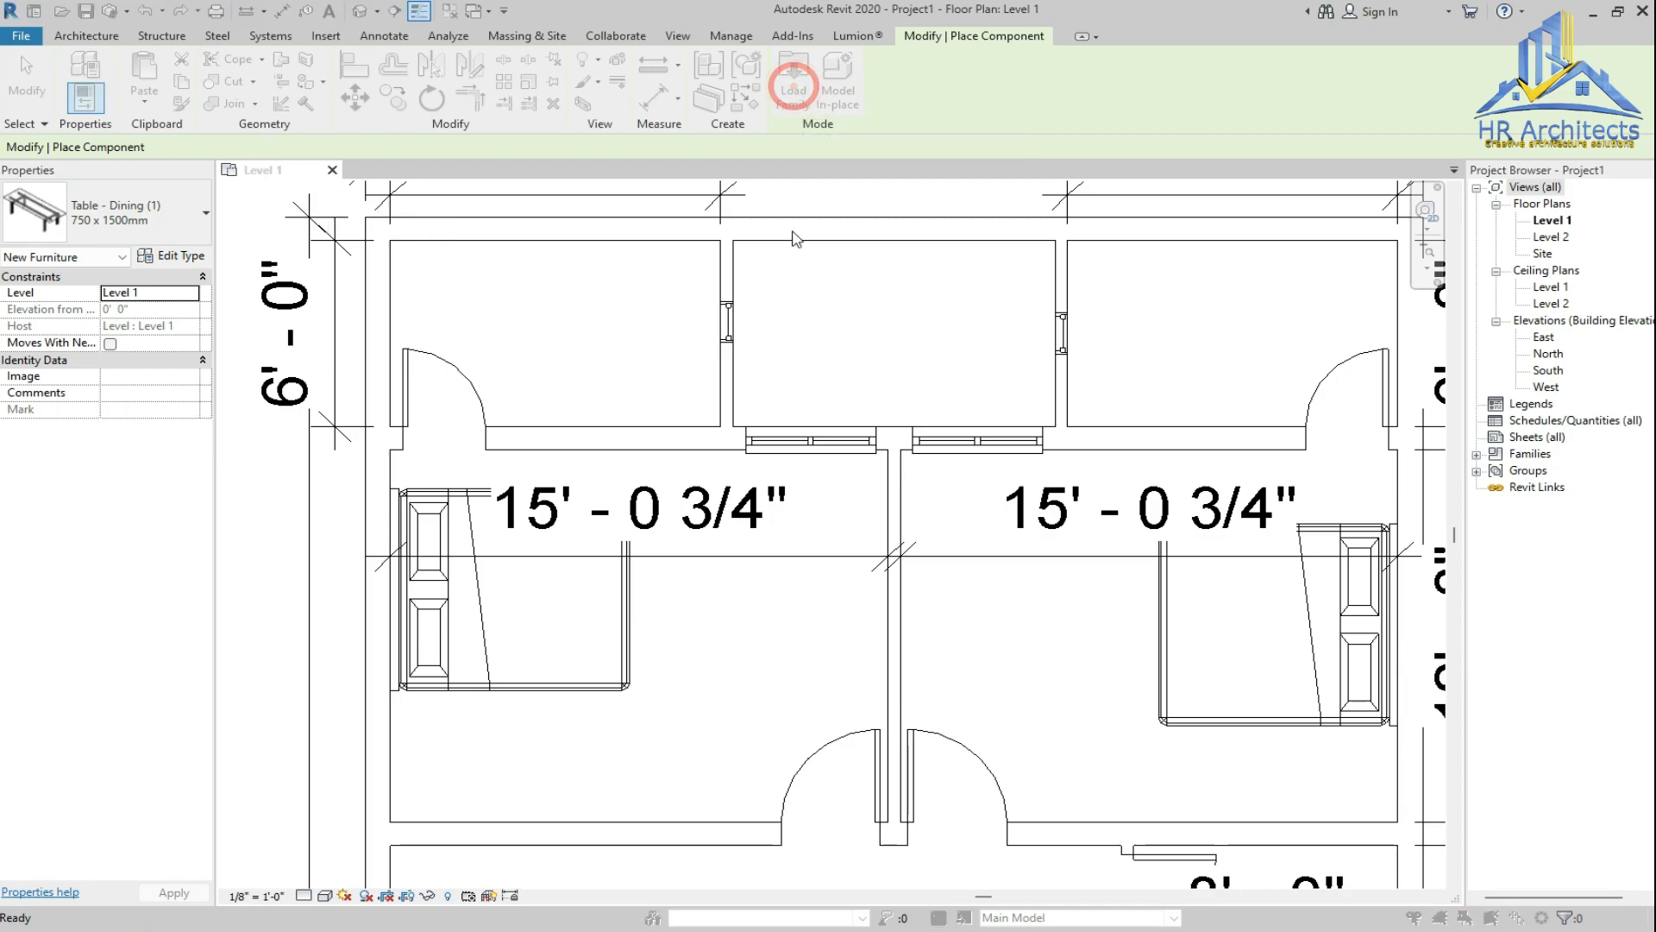
pyautogui.moveTo(1225, 349); pyautogui.dragTo(1226, 518)
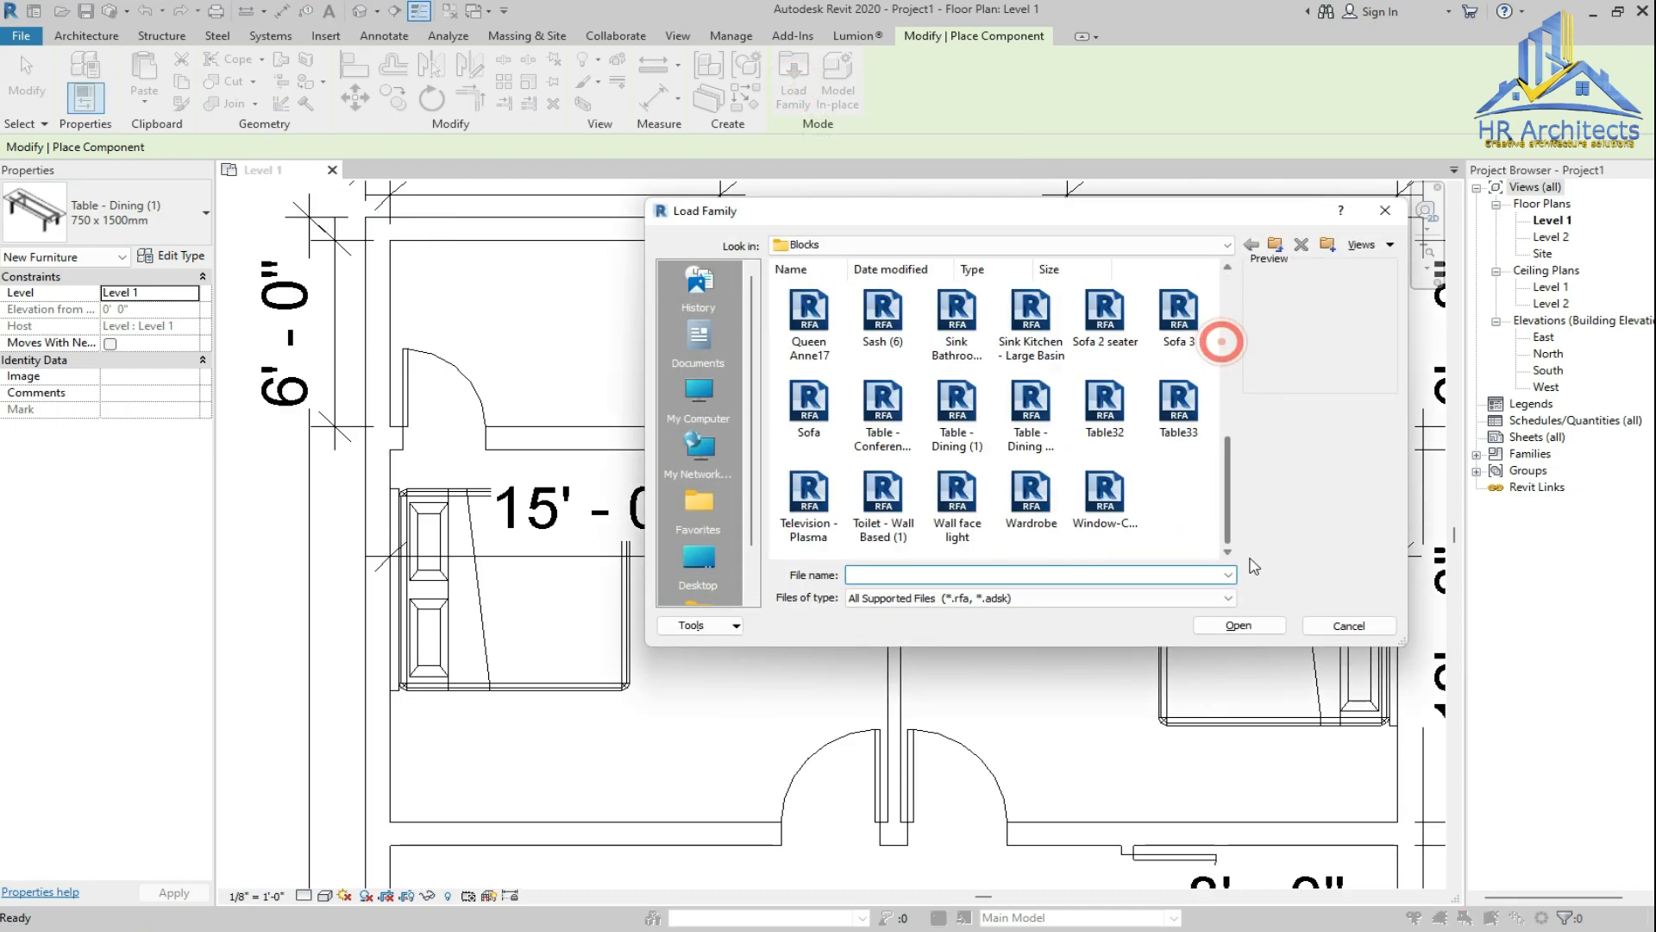
pyautogui.click(889, 501)
pyautogui.click(1237, 625)
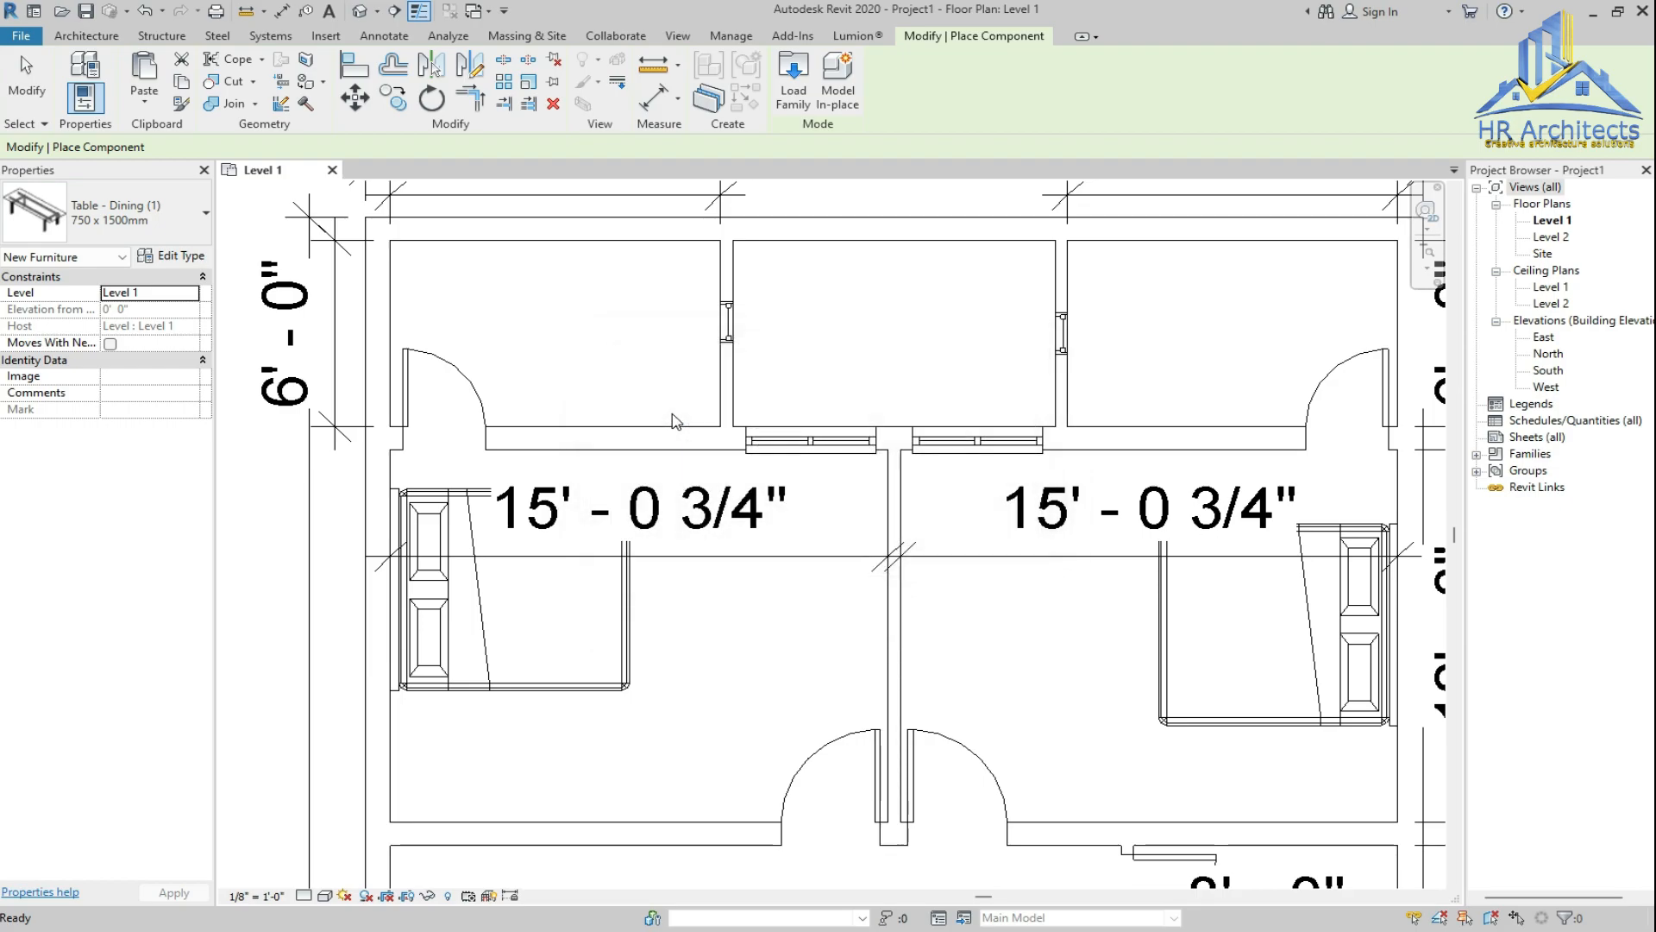
# Place a Back to Wall toilet in each of the two 10'-0" wide bathrooms, against the wall shared with the central shaft
pyautogui.click(717, 380)
pyautogui.scroll(-1, 819, 503)
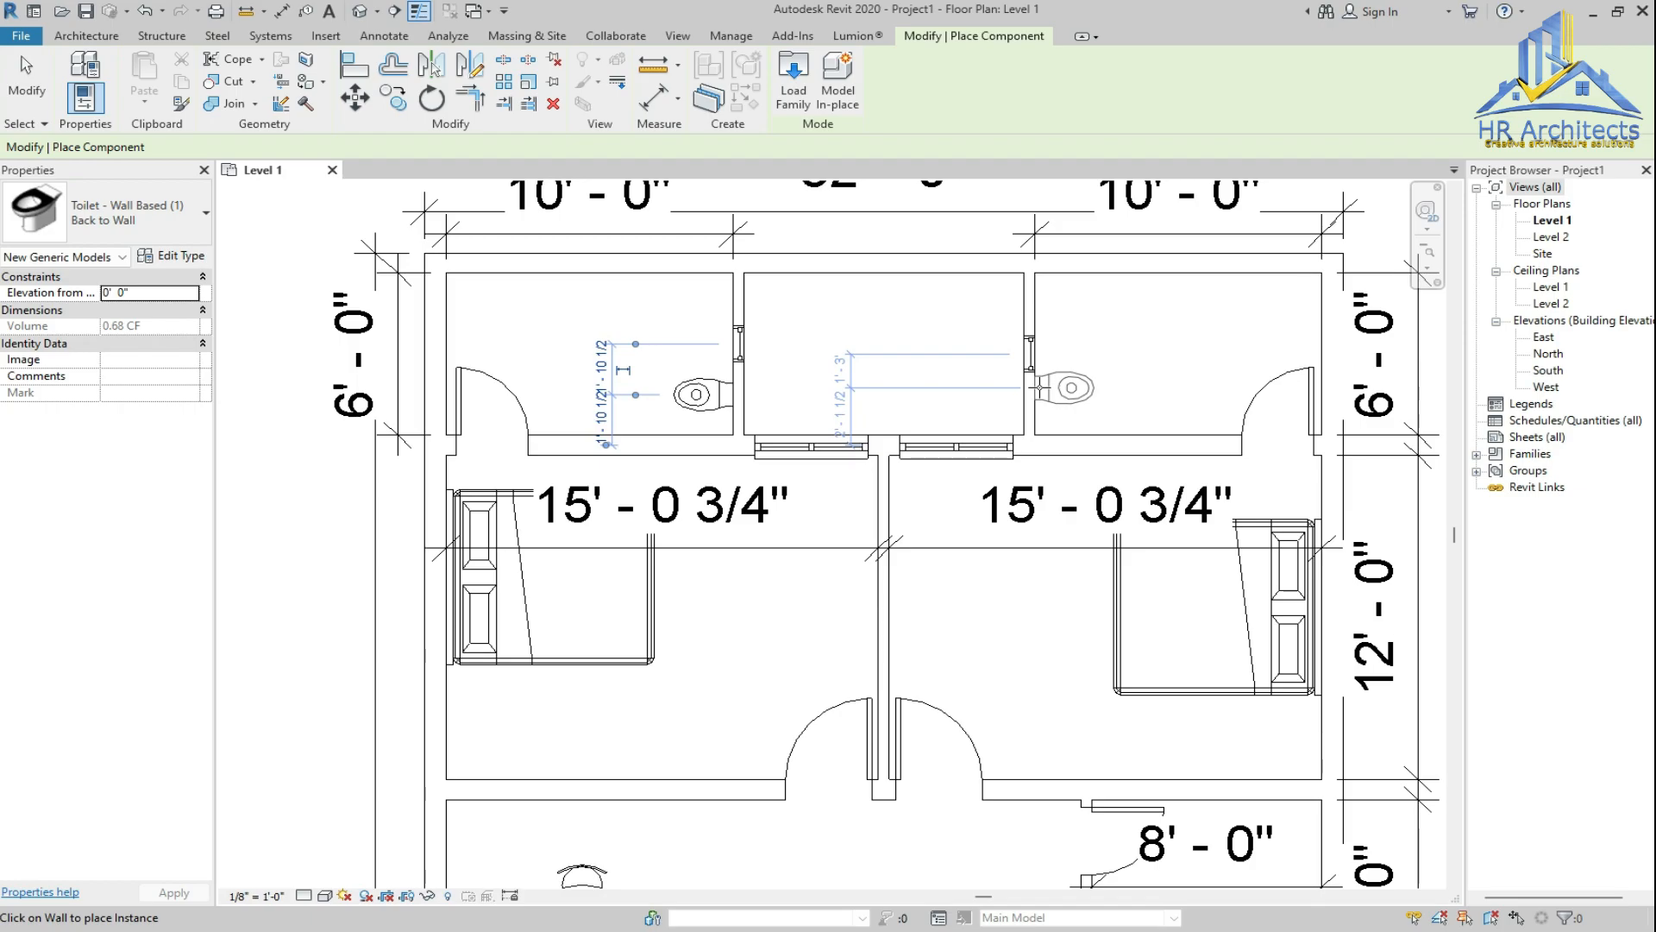
pyautogui.click(1040, 387)
pyautogui.scroll(-1, 830, 551)
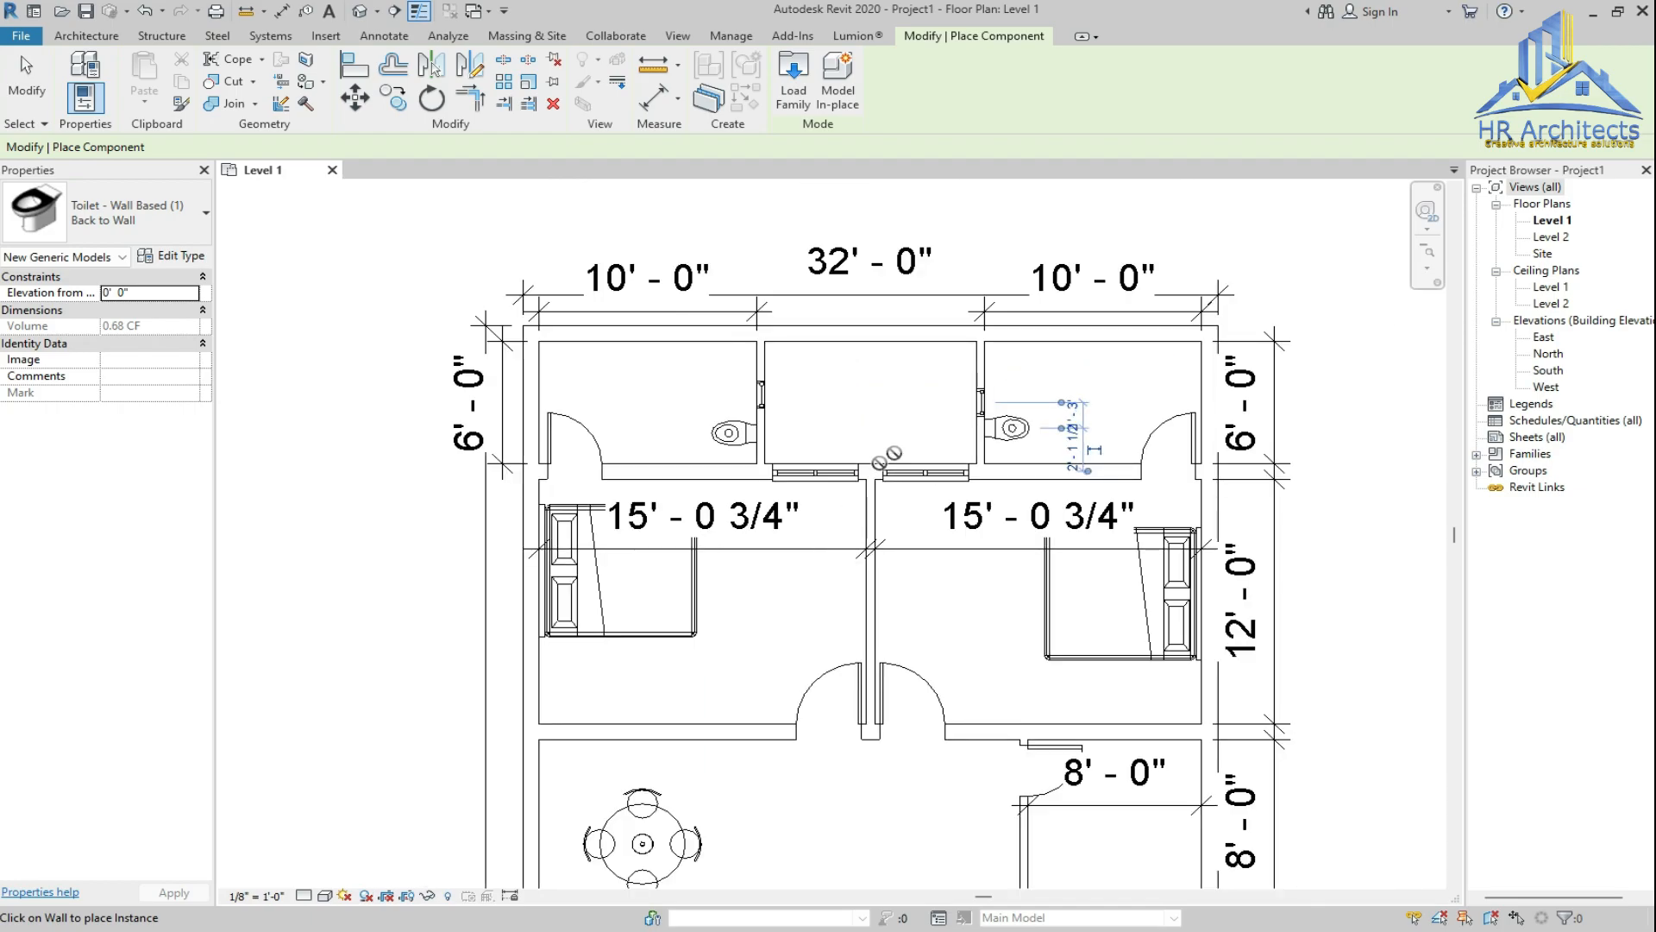
# Load the Television - Plasma family from the Blocks folder for placement
pyautogui.scroll(2, 1003, 362)
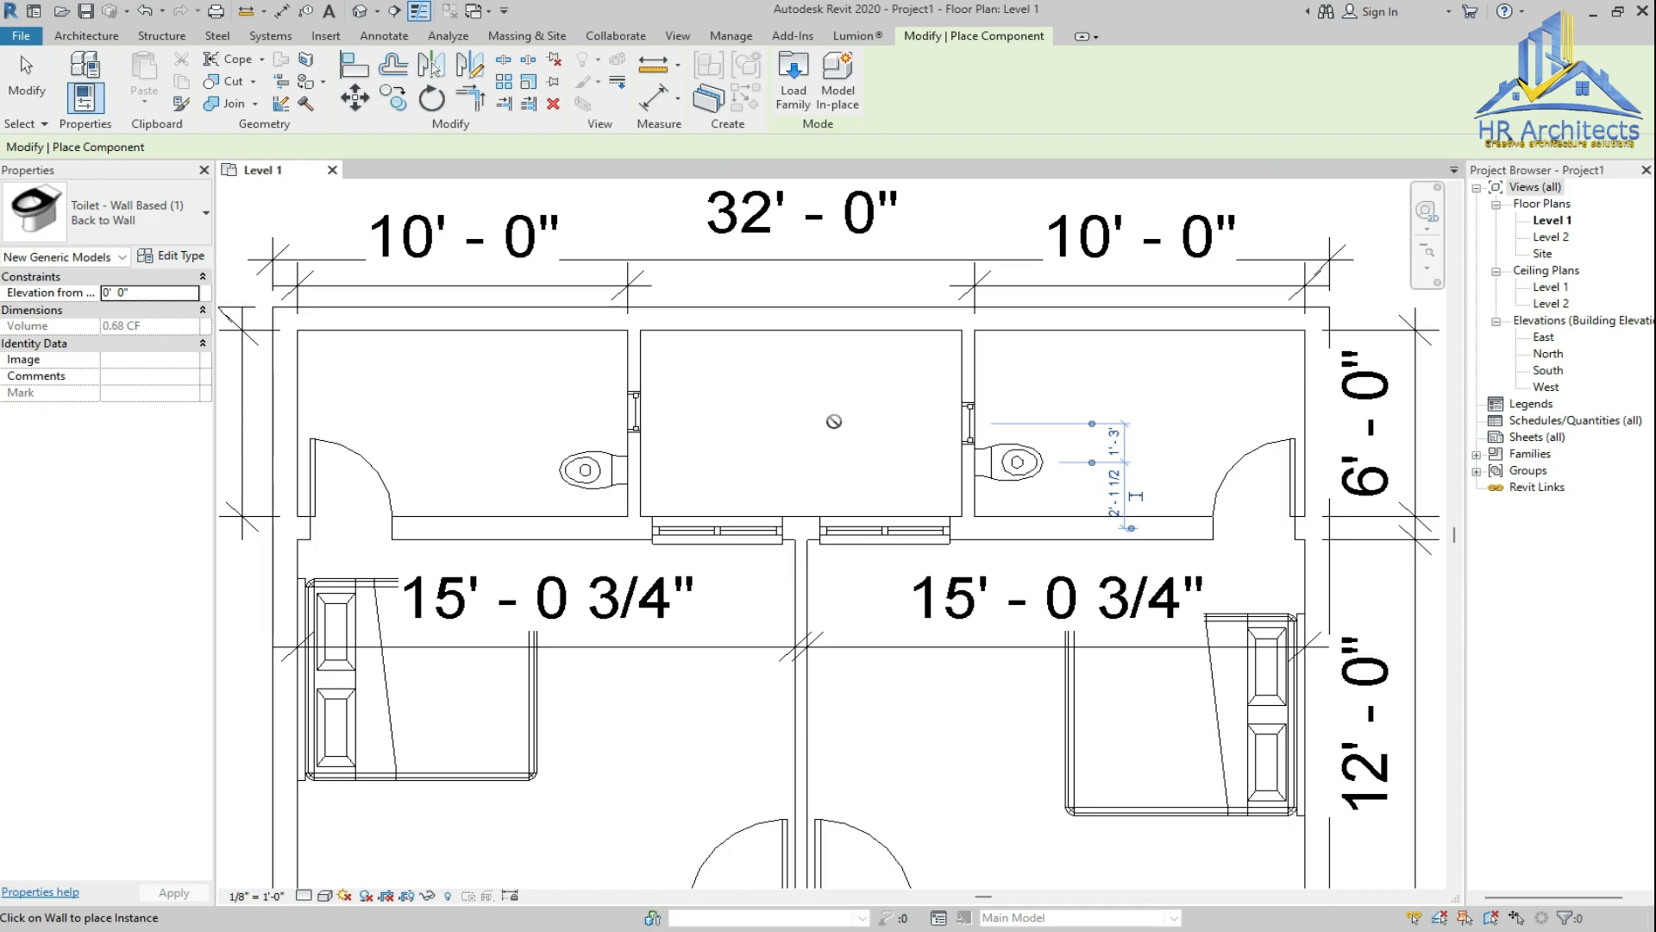
pyautogui.scroll(-2, 843, 400)
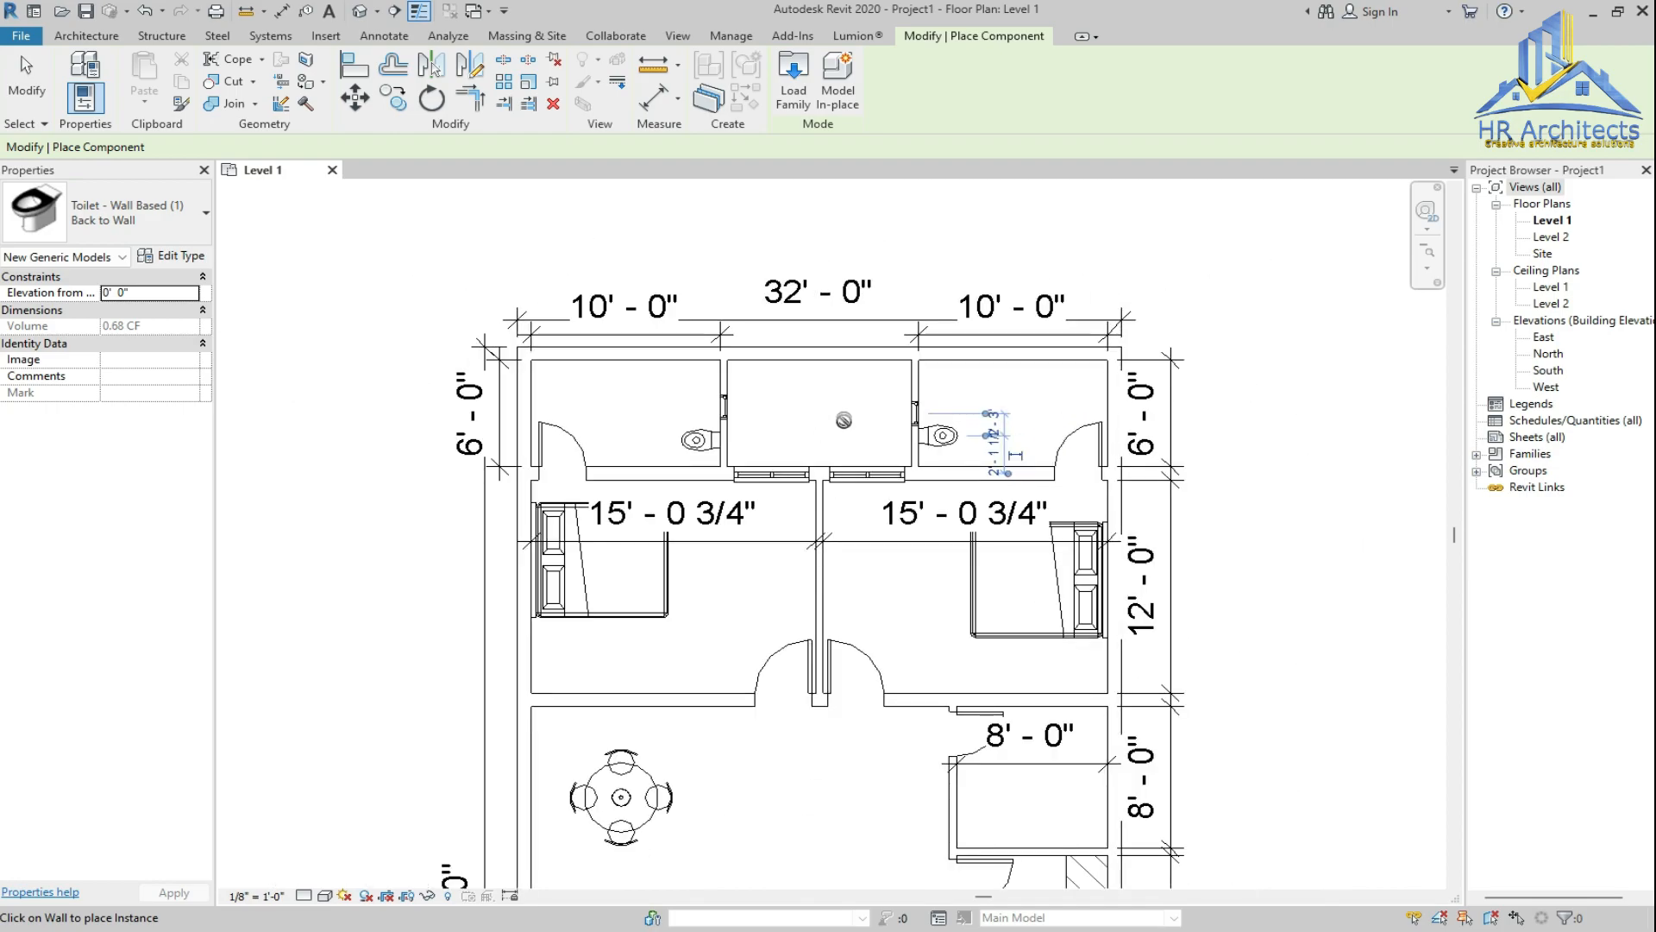
pyautogui.scroll(-3, 843, 419)
pyautogui.scroll(1, 871, 559)
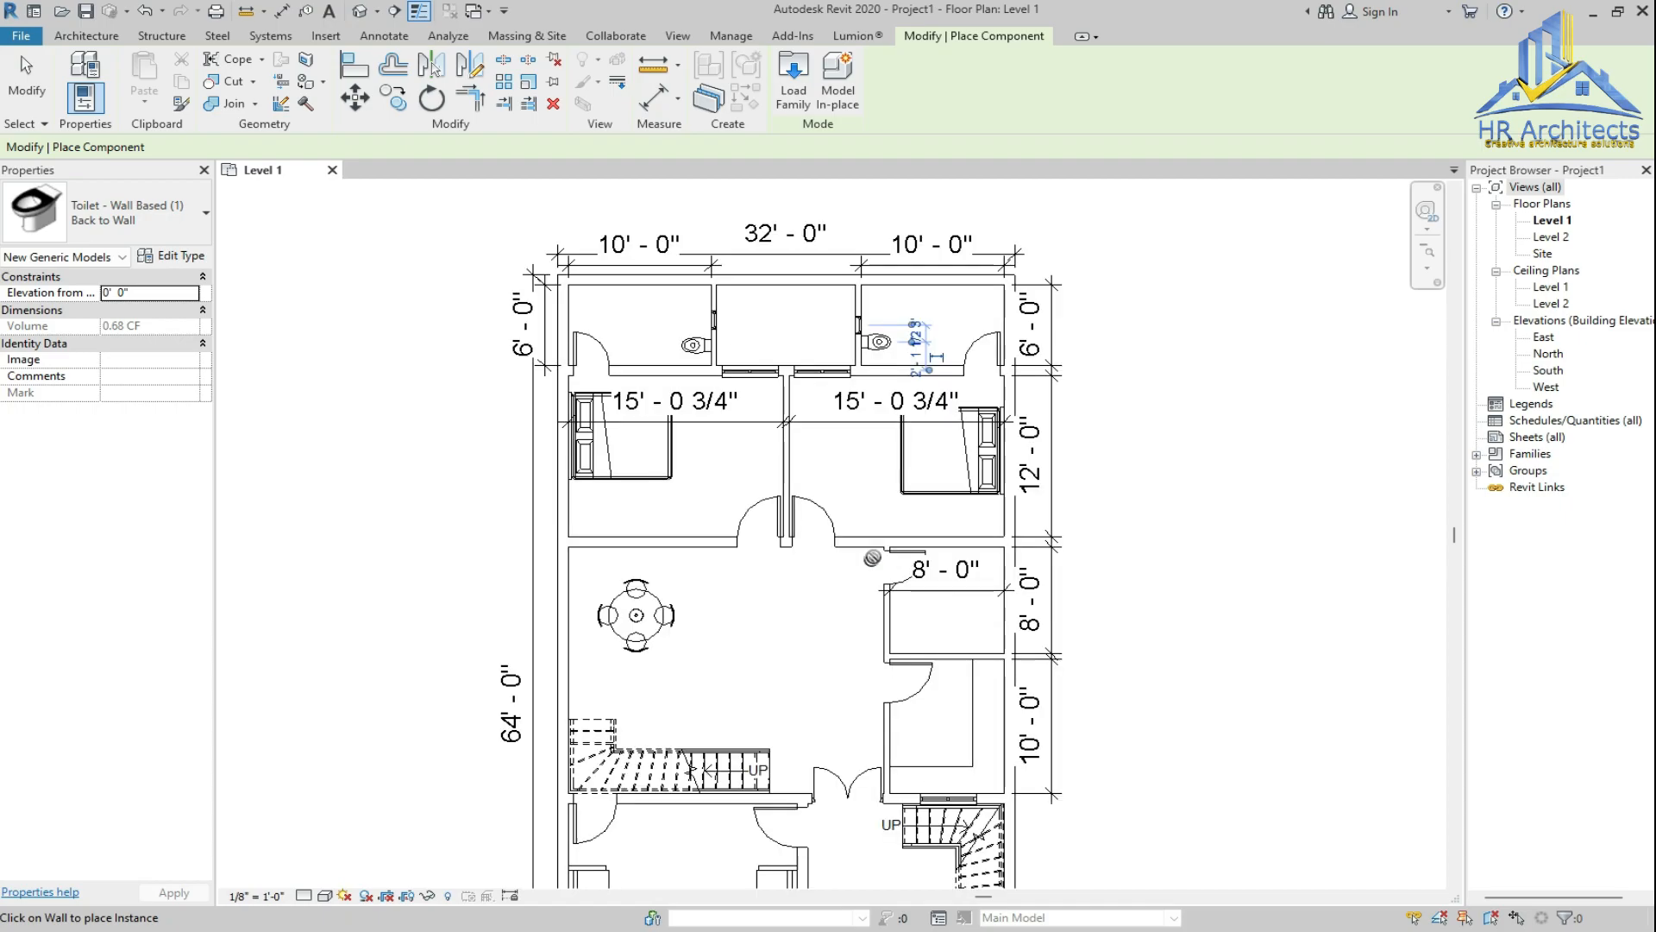
pyautogui.scroll(1, 871, 559)
pyautogui.click(793, 87)
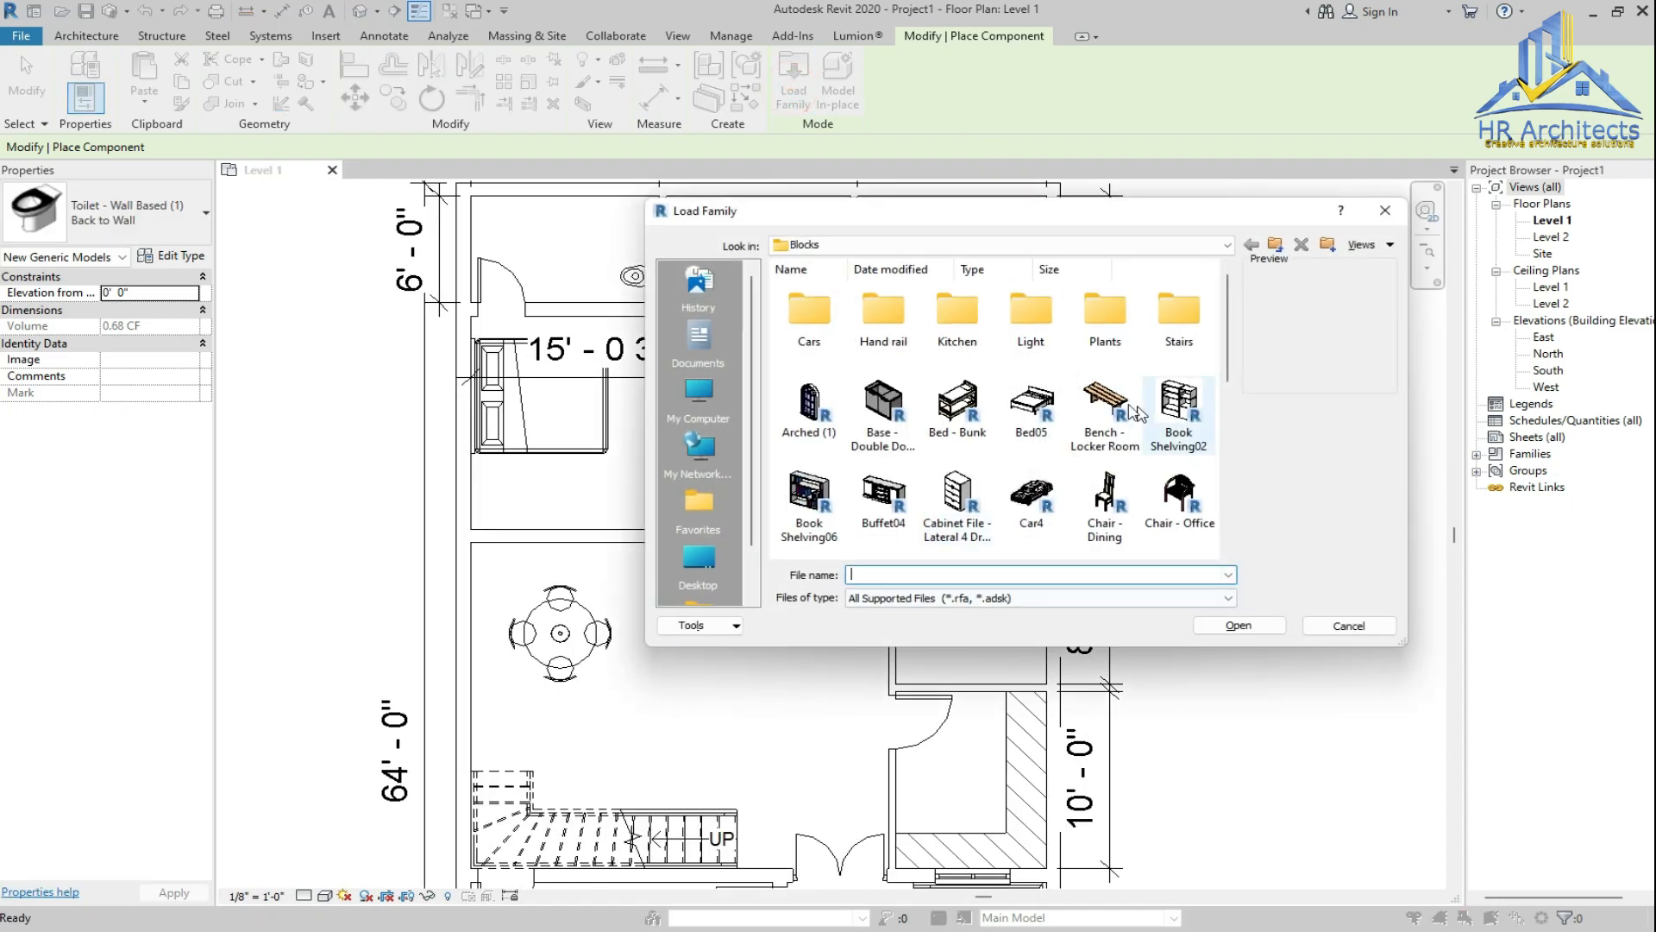
pyautogui.moveTo(1231, 343); pyautogui.dragTo(1219, 497)
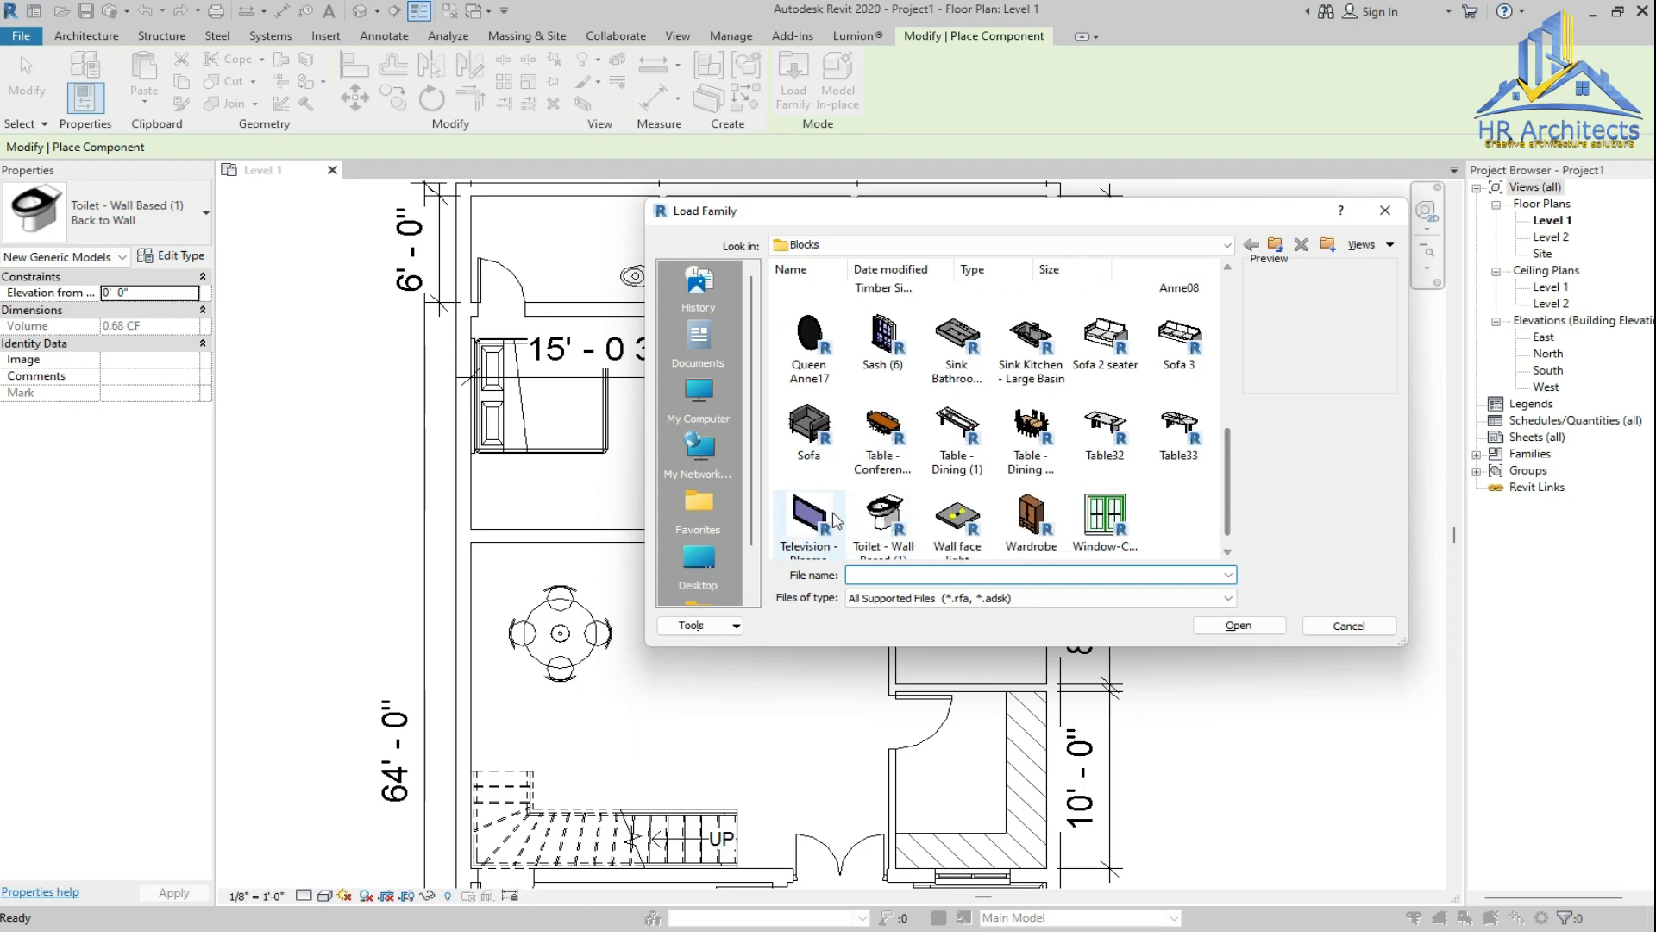
pyautogui.click(803, 522)
pyautogui.click(1229, 633)
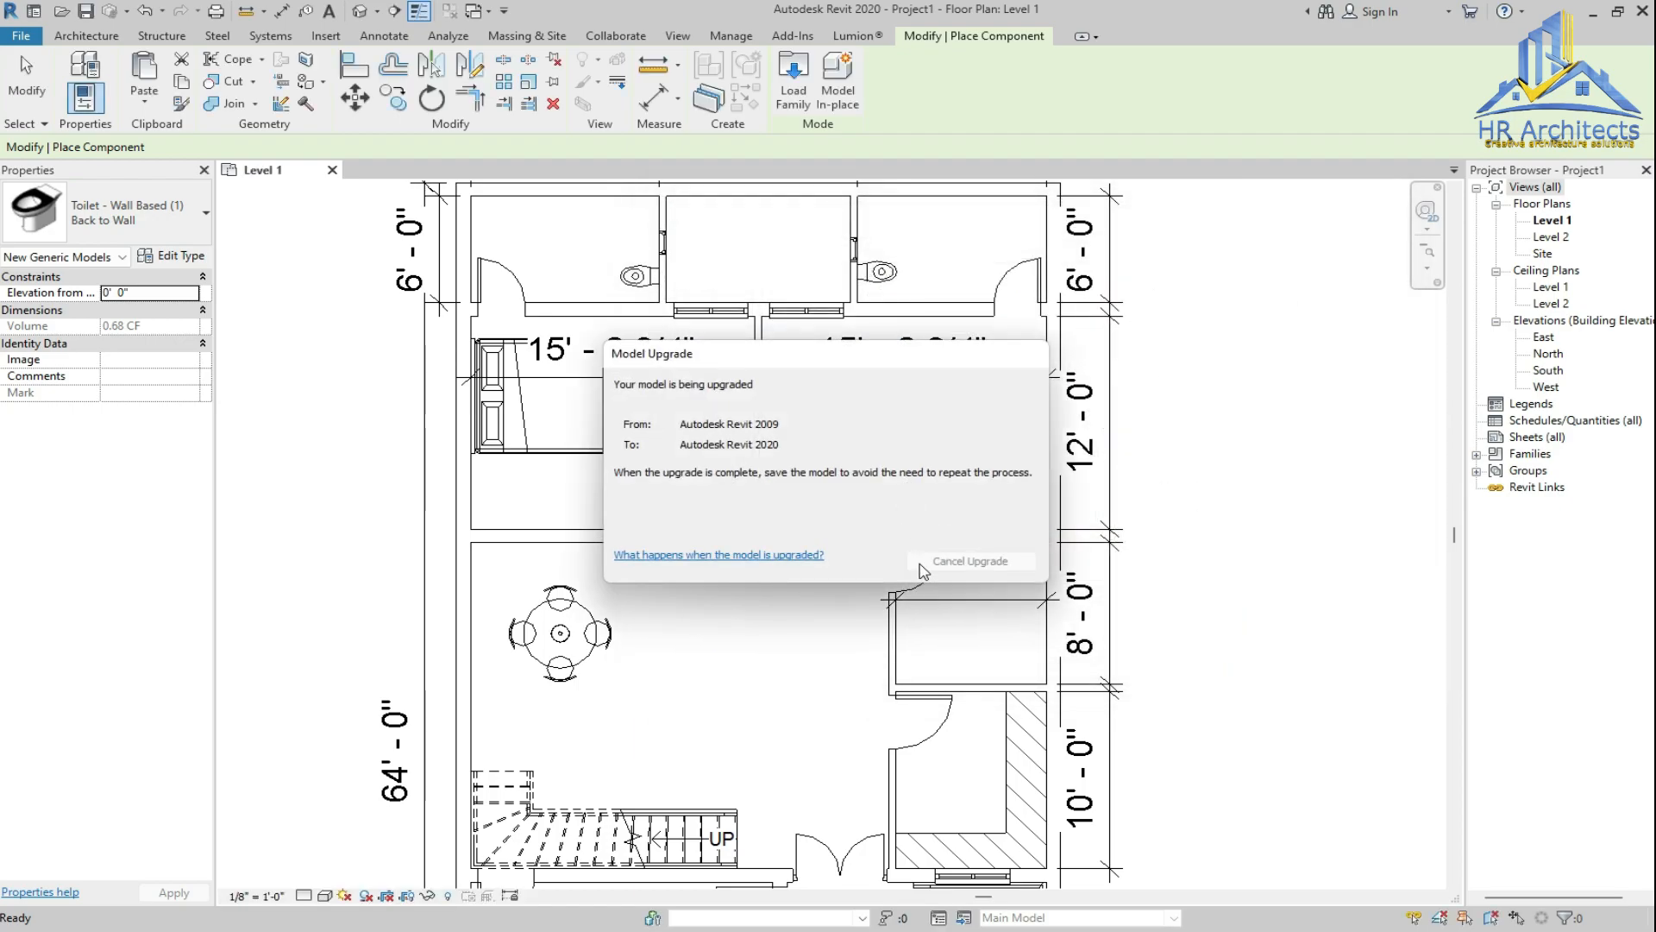
# Place a 42" plasma television on each side of the wall between the two bedrooms, facing the beds
pyautogui.scroll(3, 811, 517)
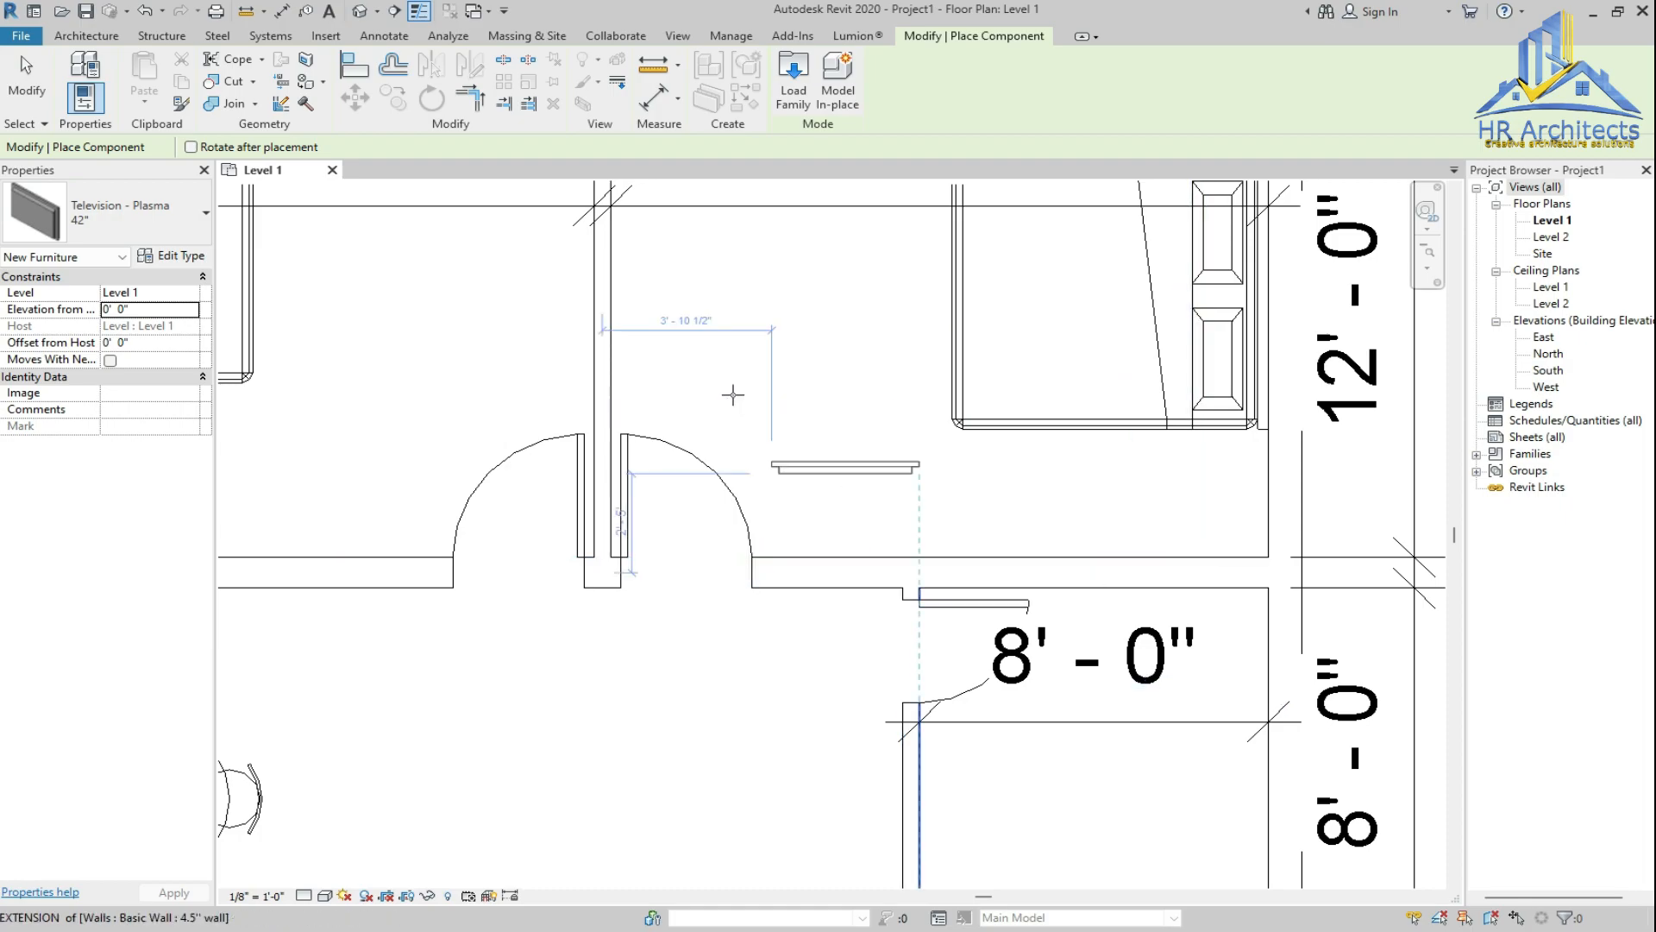
pyautogui.click(618, 298)
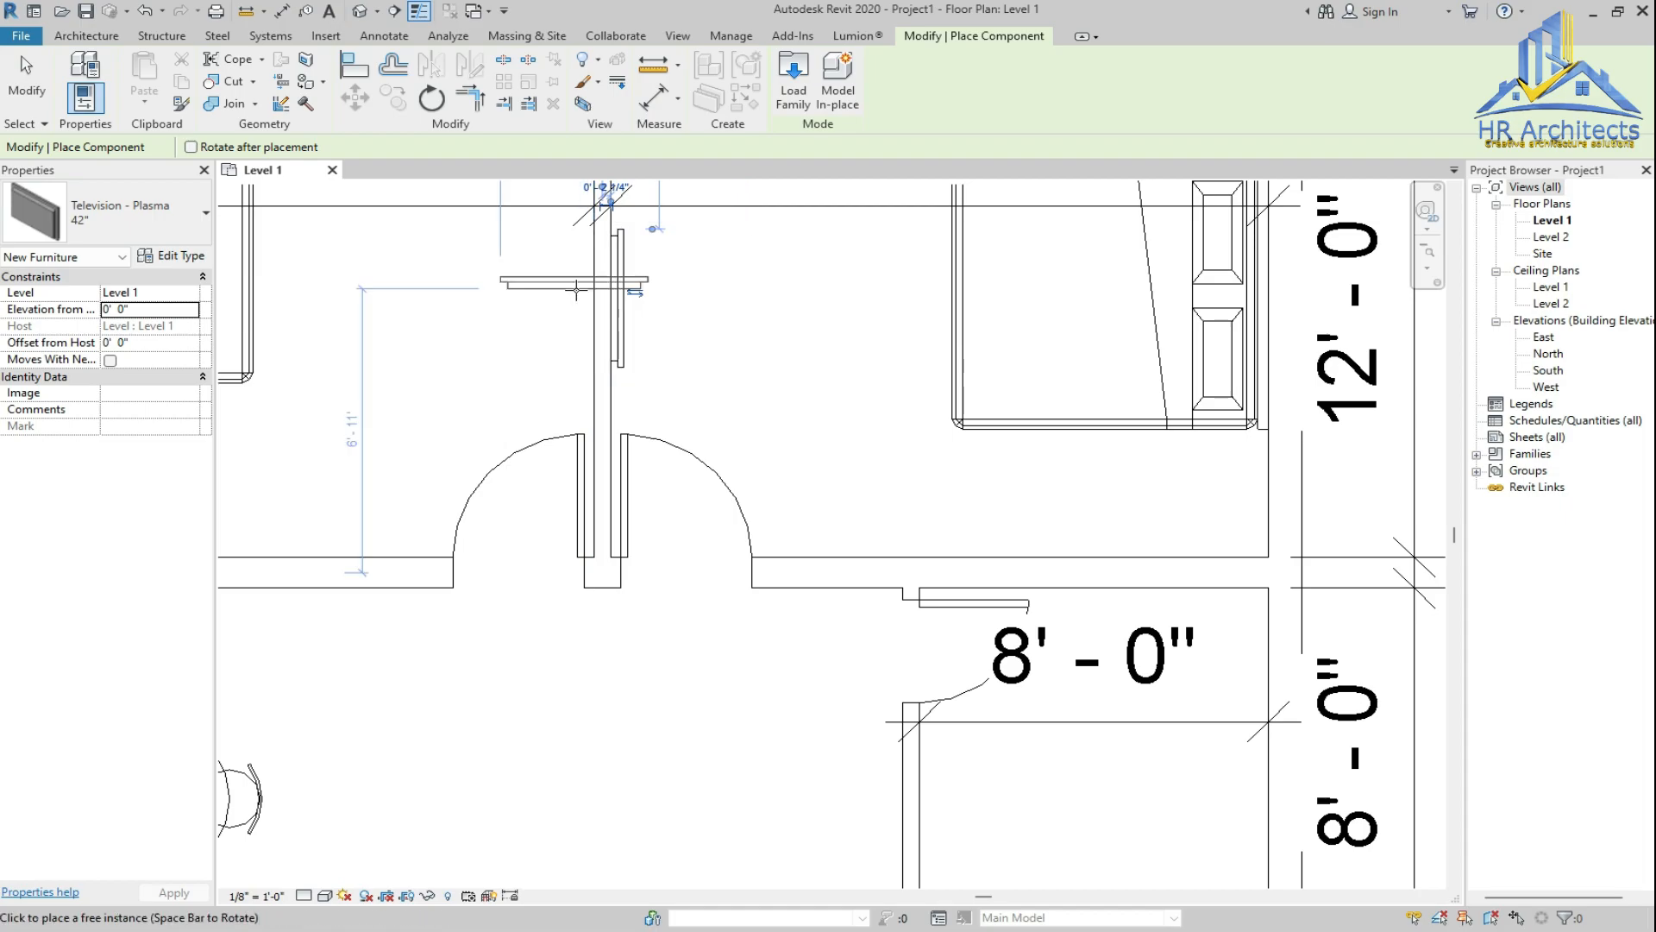
pyautogui.scroll(-6, 809, 378)
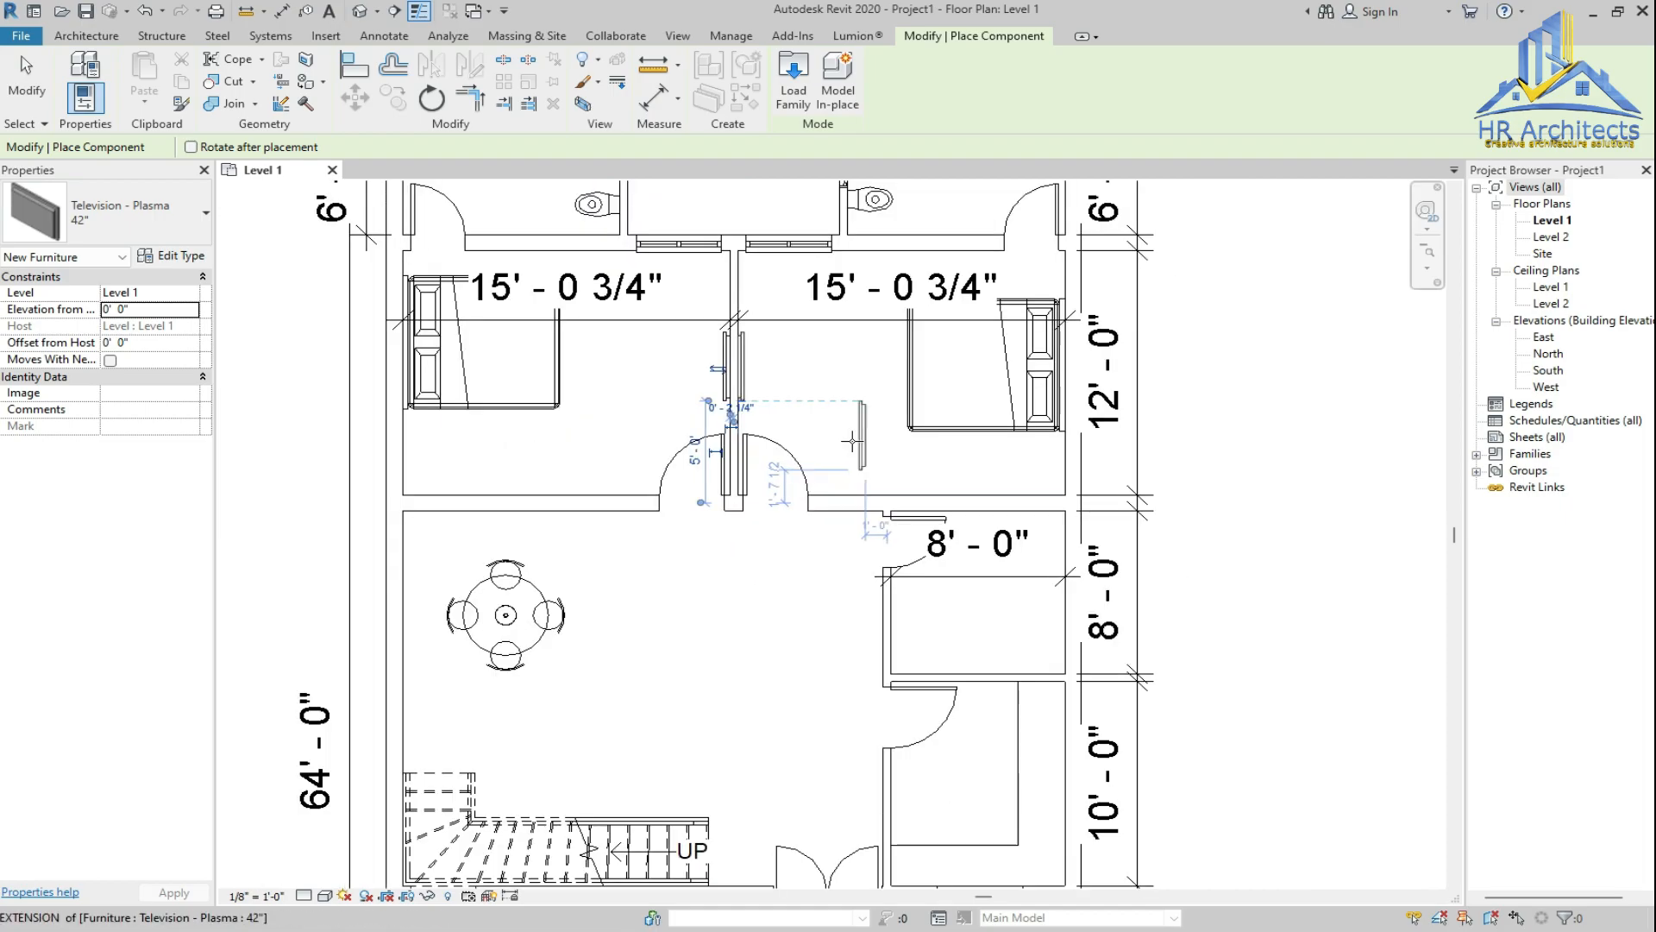
# Place a 42" plasma television on the sofa room's wall opposite the window-side sofa and end component placement
pyautogui.scroll(6, 784, 638)
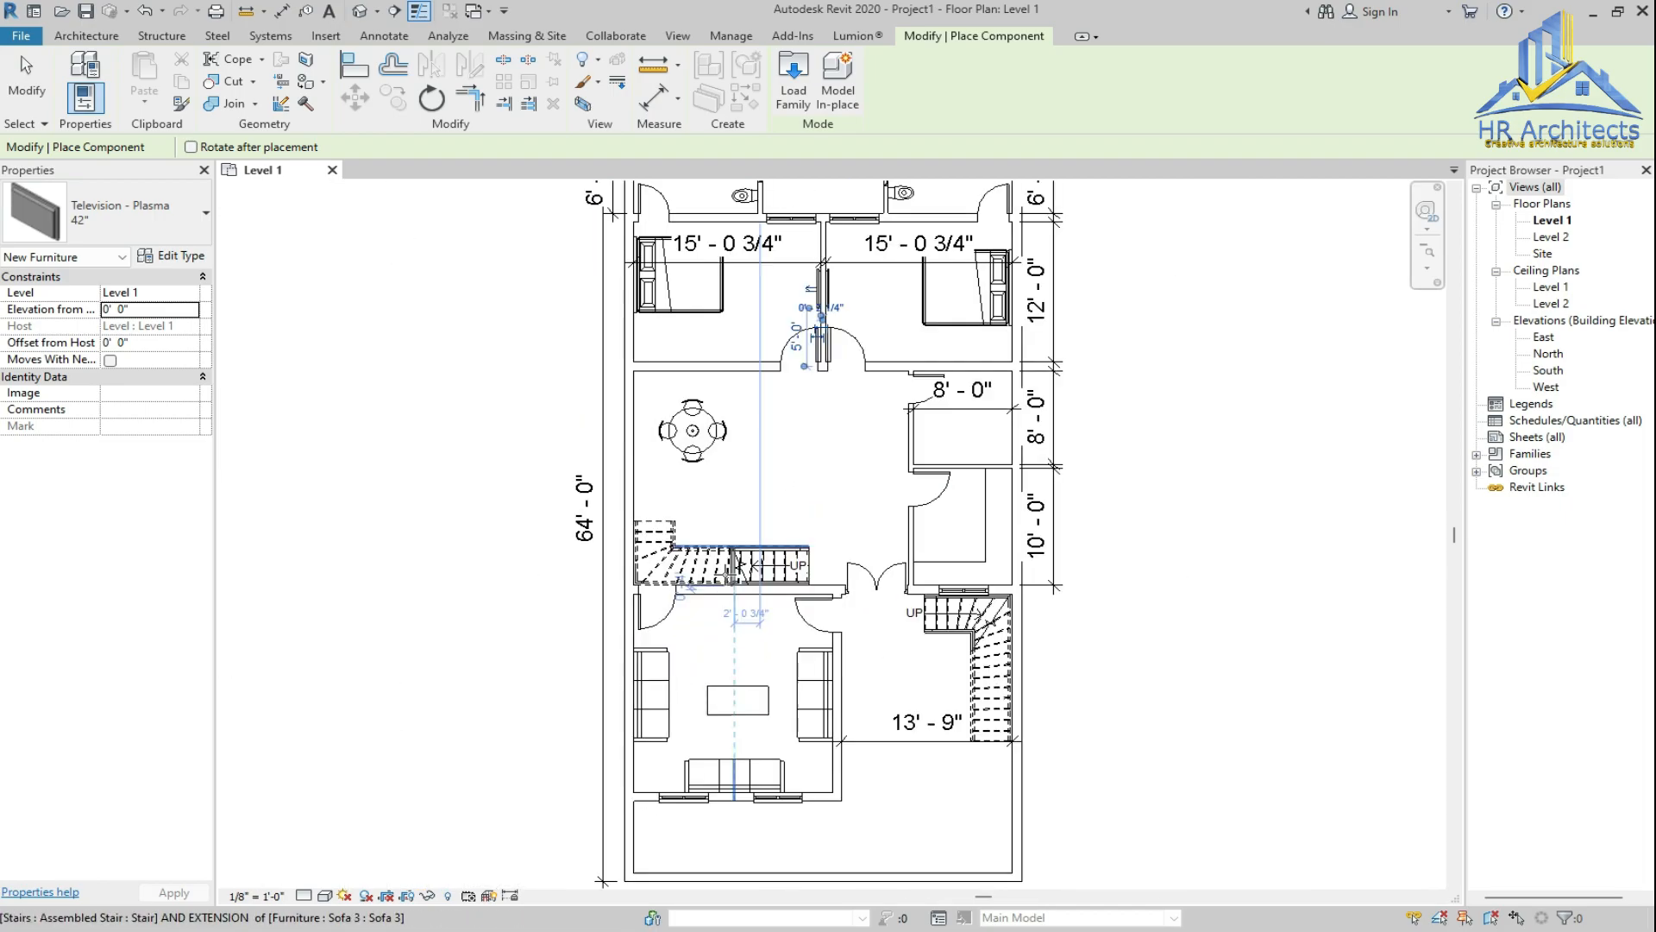
pyautogui.press('space')
pyautogui.click(763, 647)
pyautogui.scroll(-6, 759, 648)
pyautogui.press('Escape')
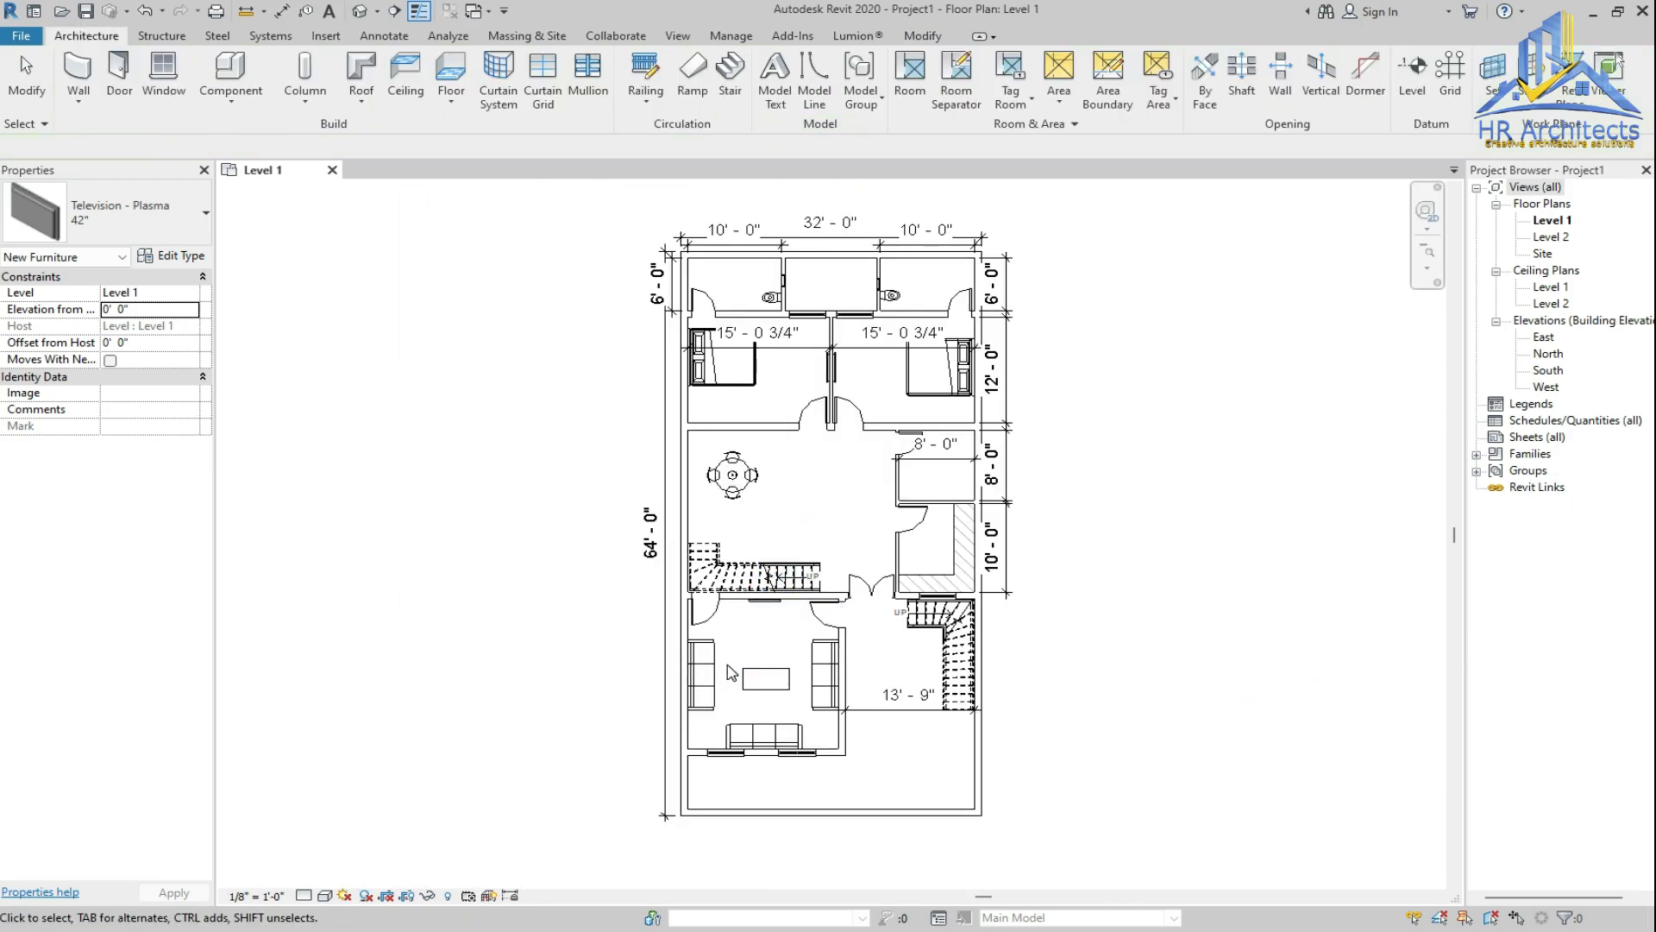
pyautogui.press('Escape')
# Start placing a component and load the alfa-brera car family from the Cars folder
pyautogui.scroll(-2, 695, 617)
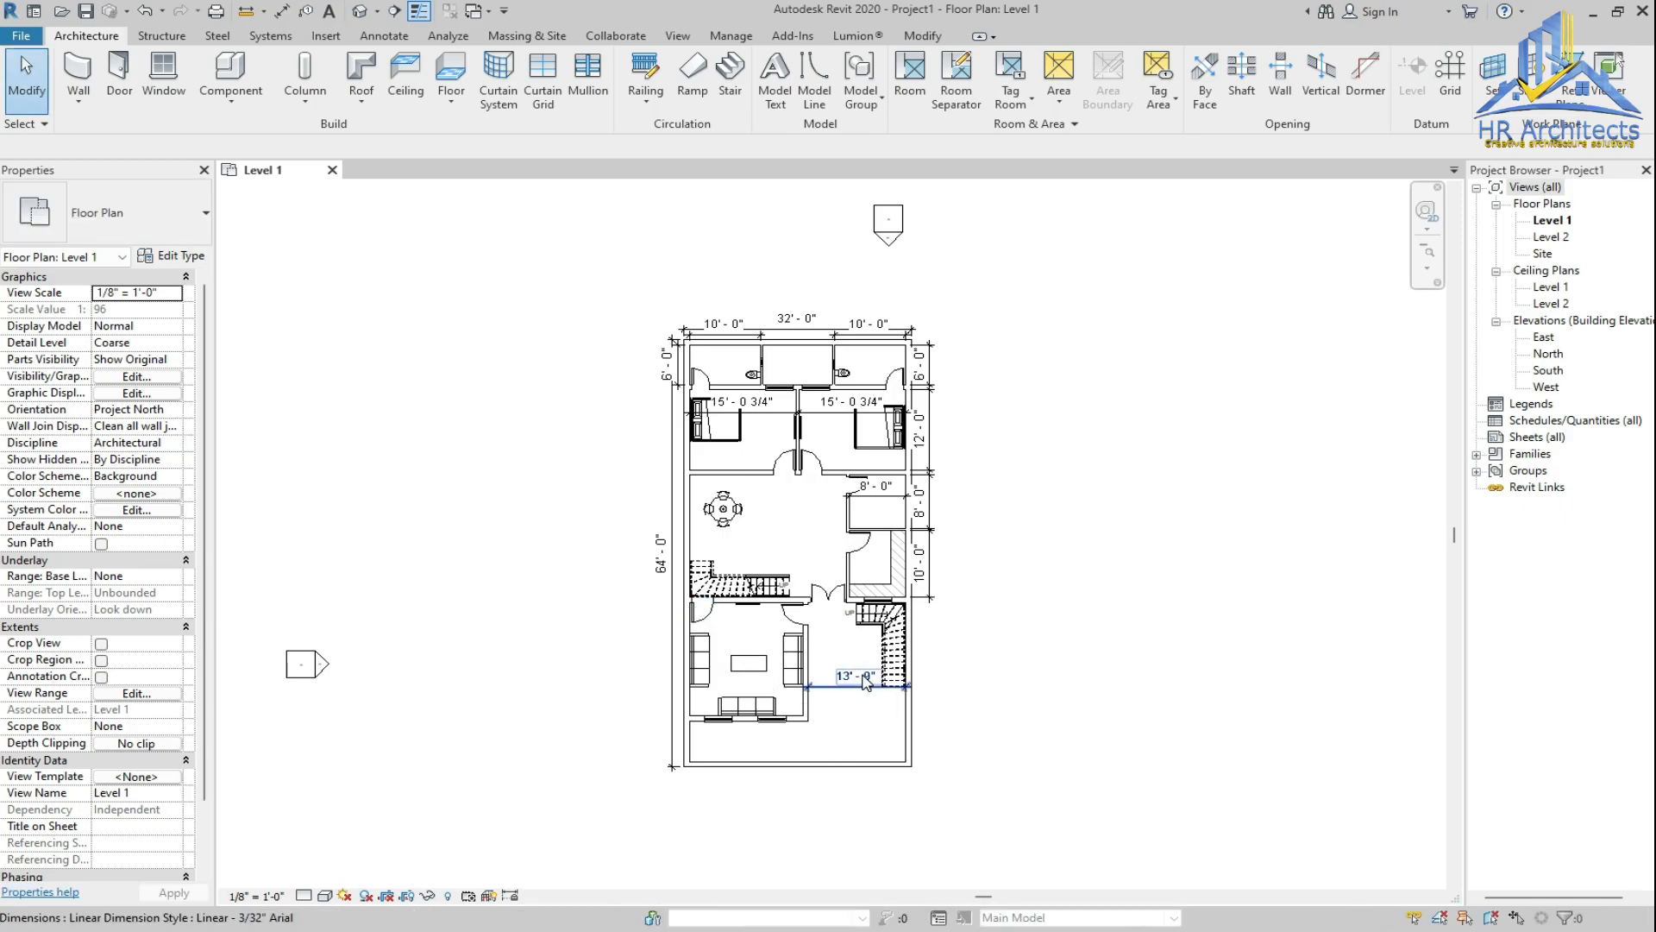
pyautogui.scroll(6, 867, 682)
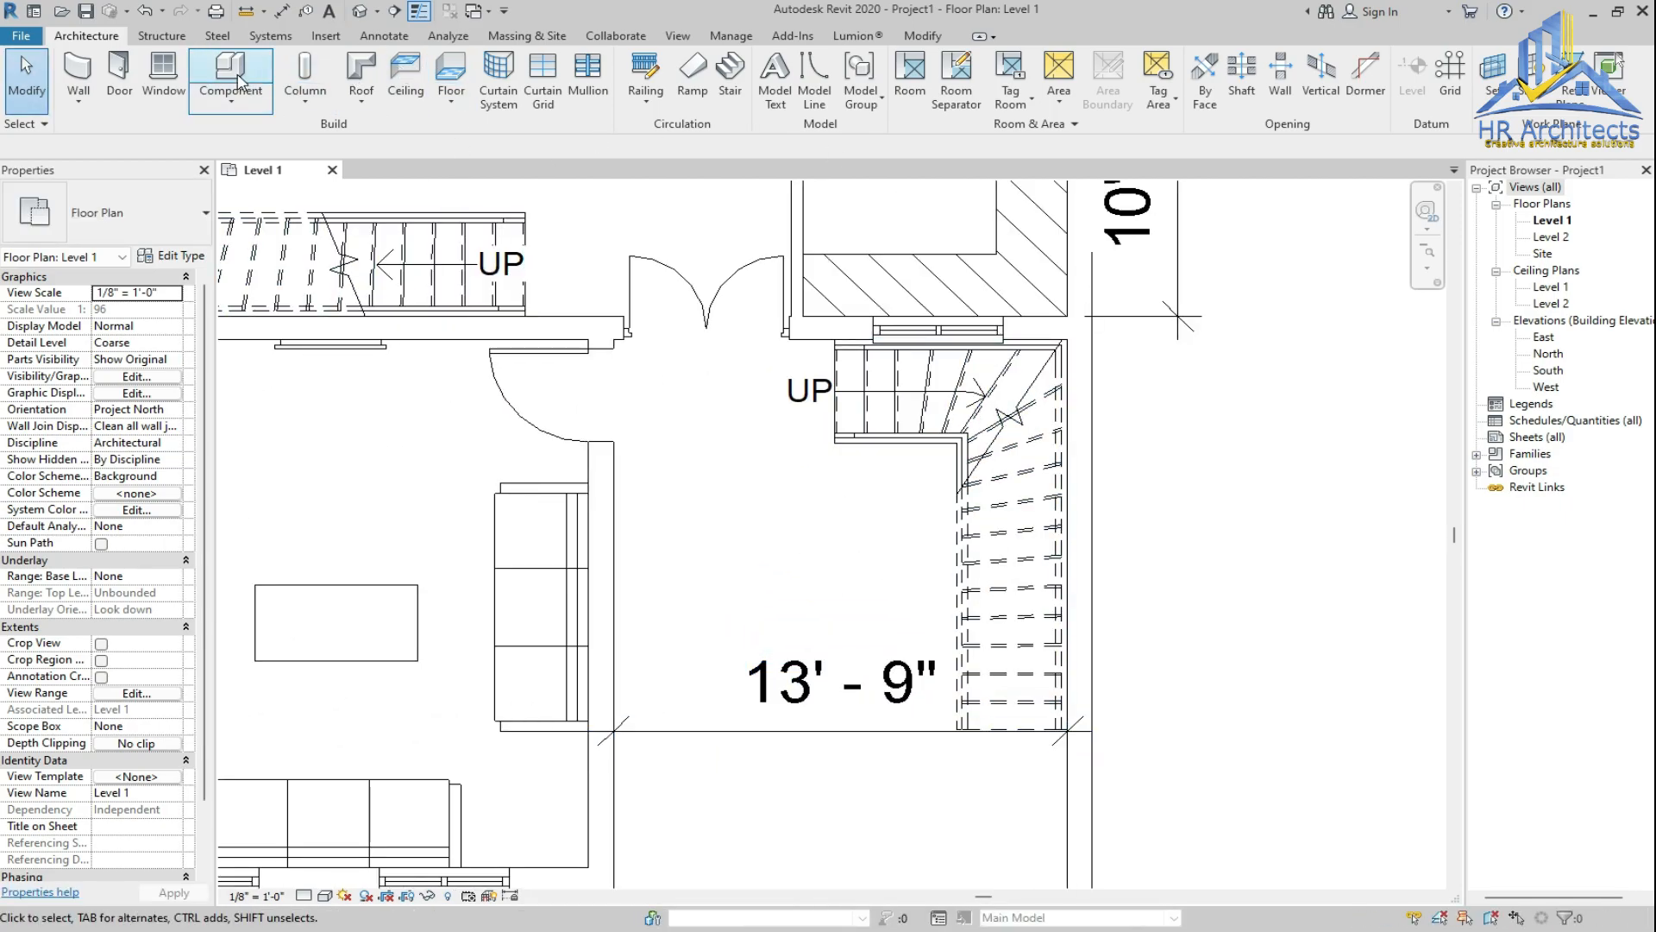
pyautogui.click(240, 82)
pyautogui.click(795, 84)
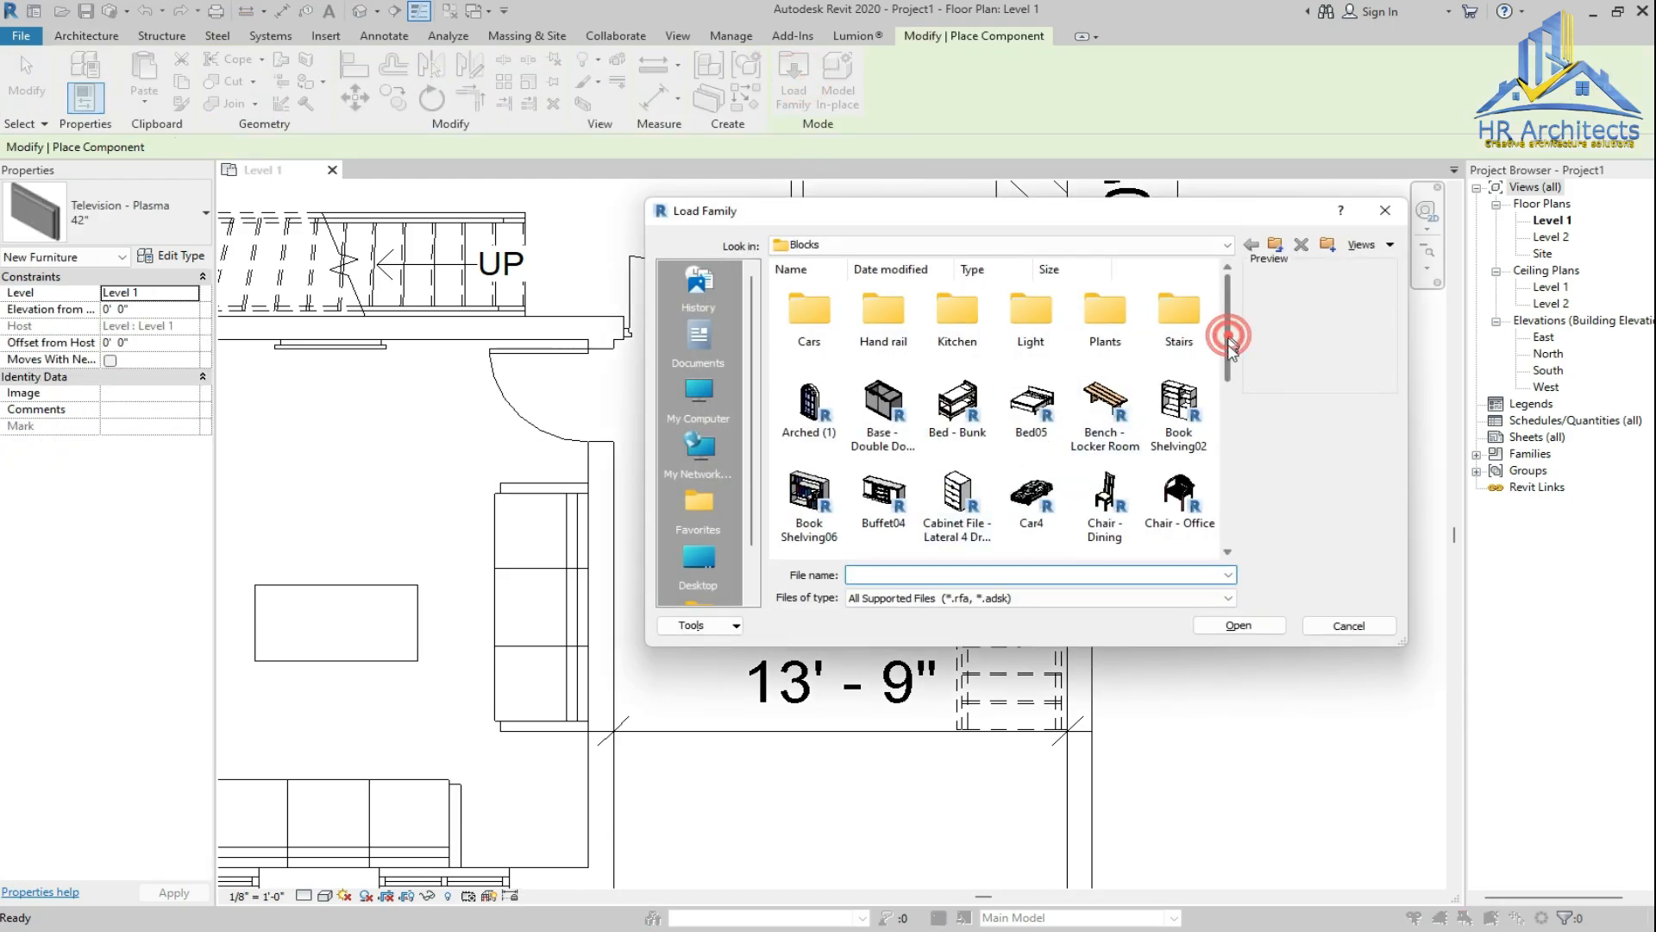
pyautogui.doubleClick(809, 311)
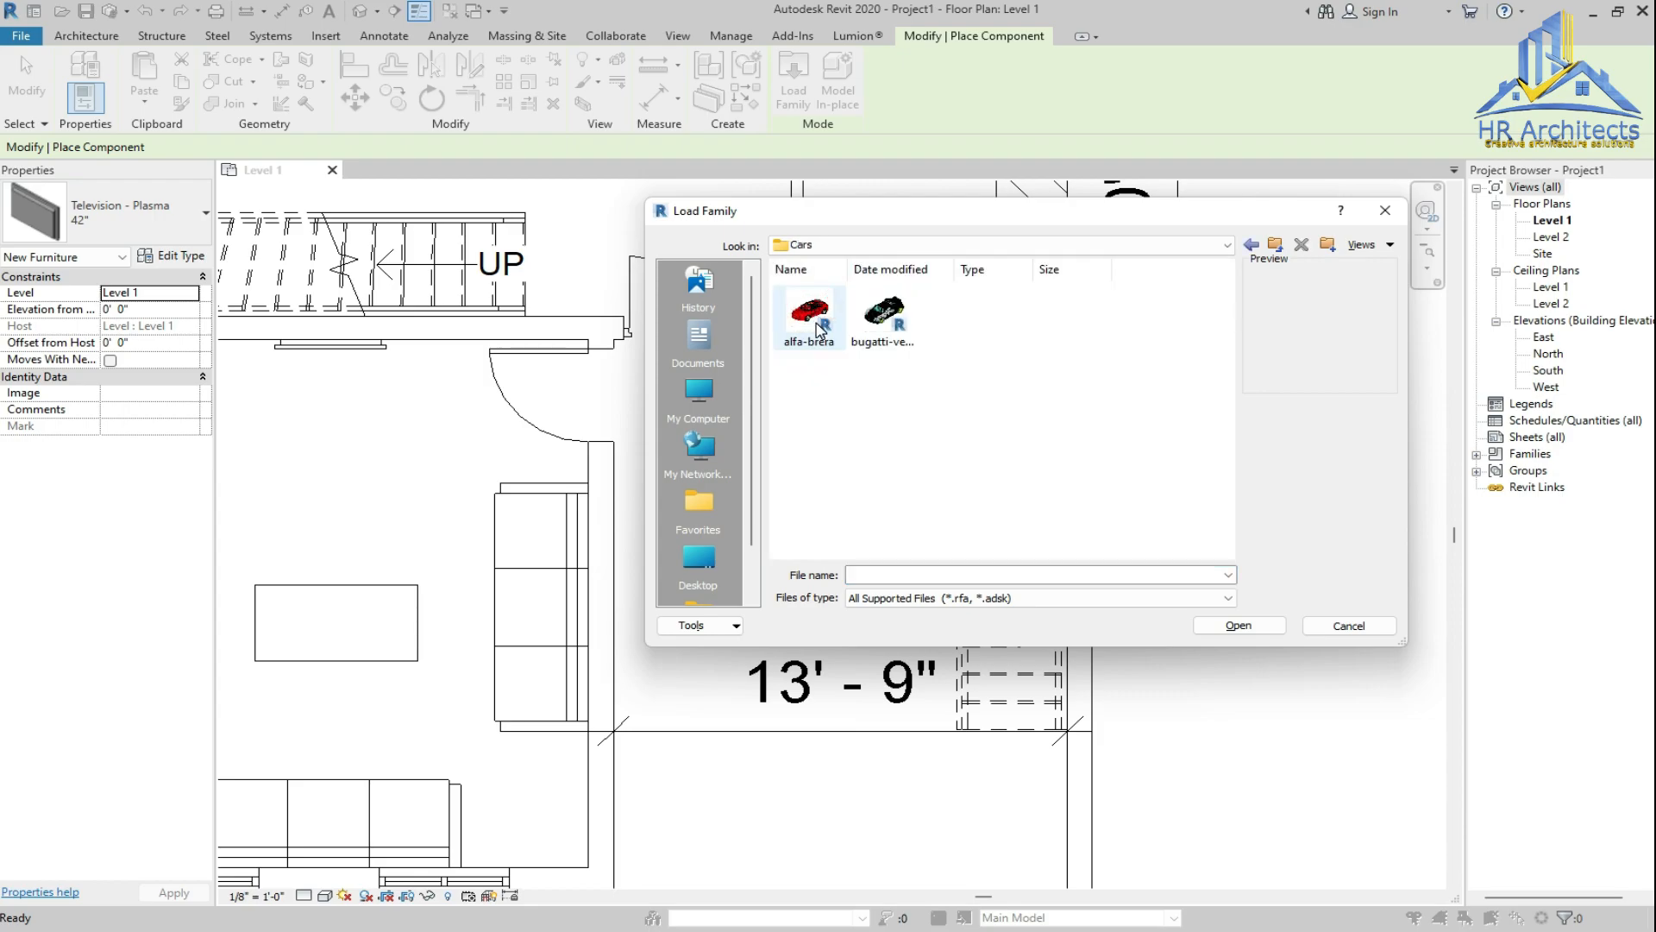
pyautogui.click(806, 312)
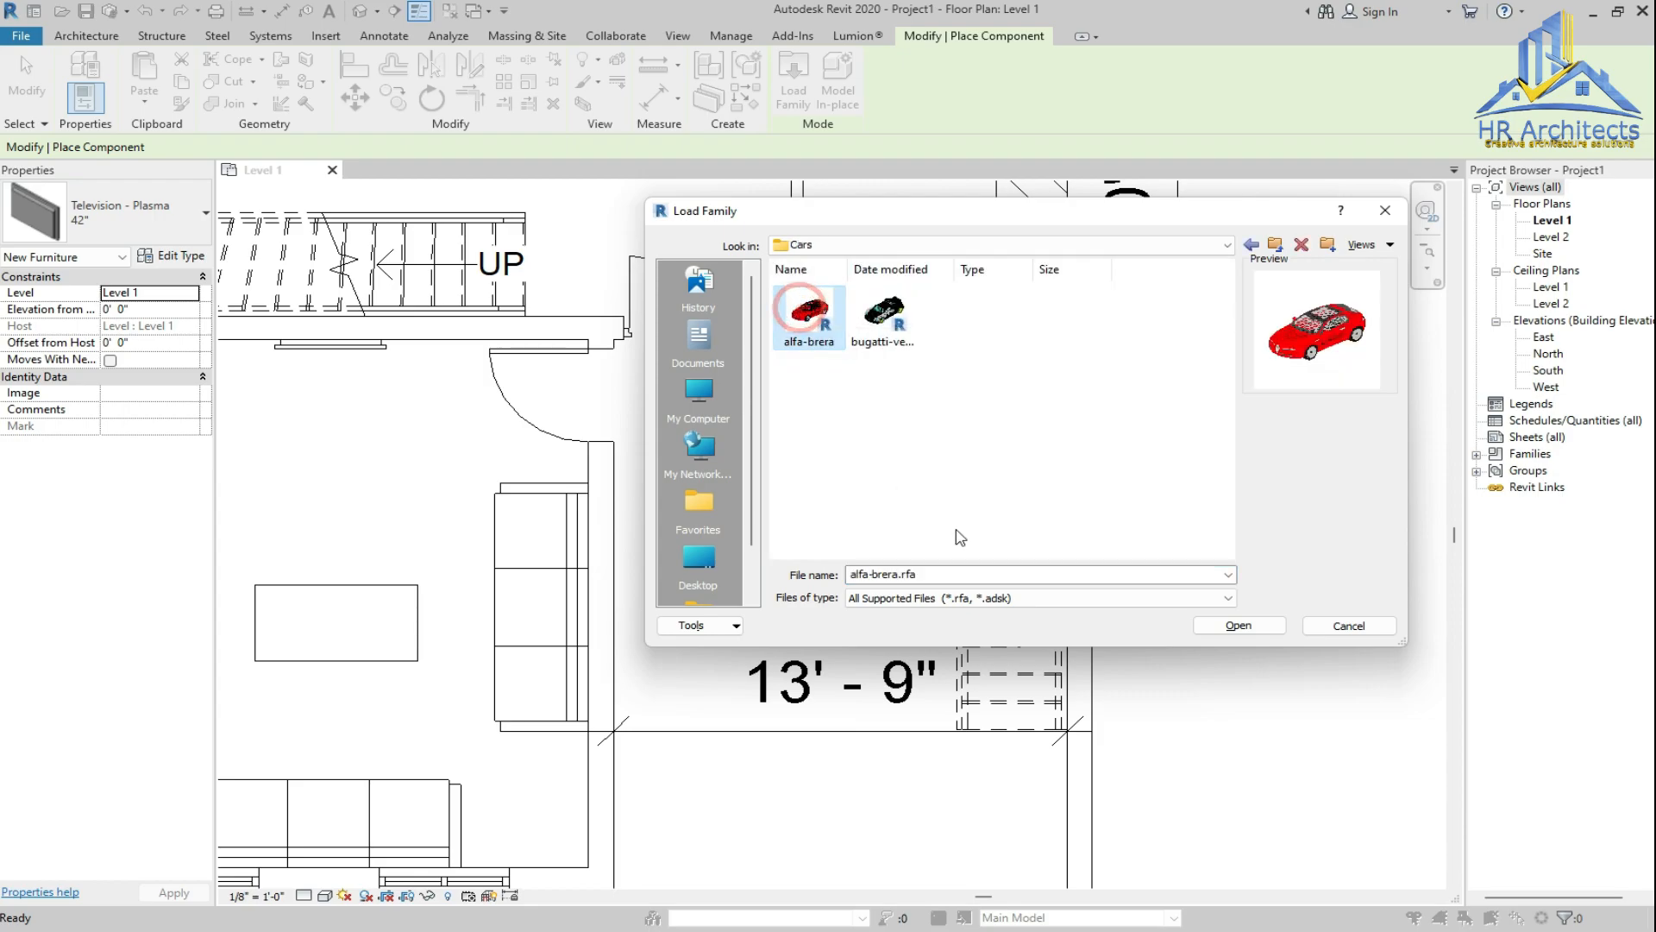
pyautogui.click(1237, 626)
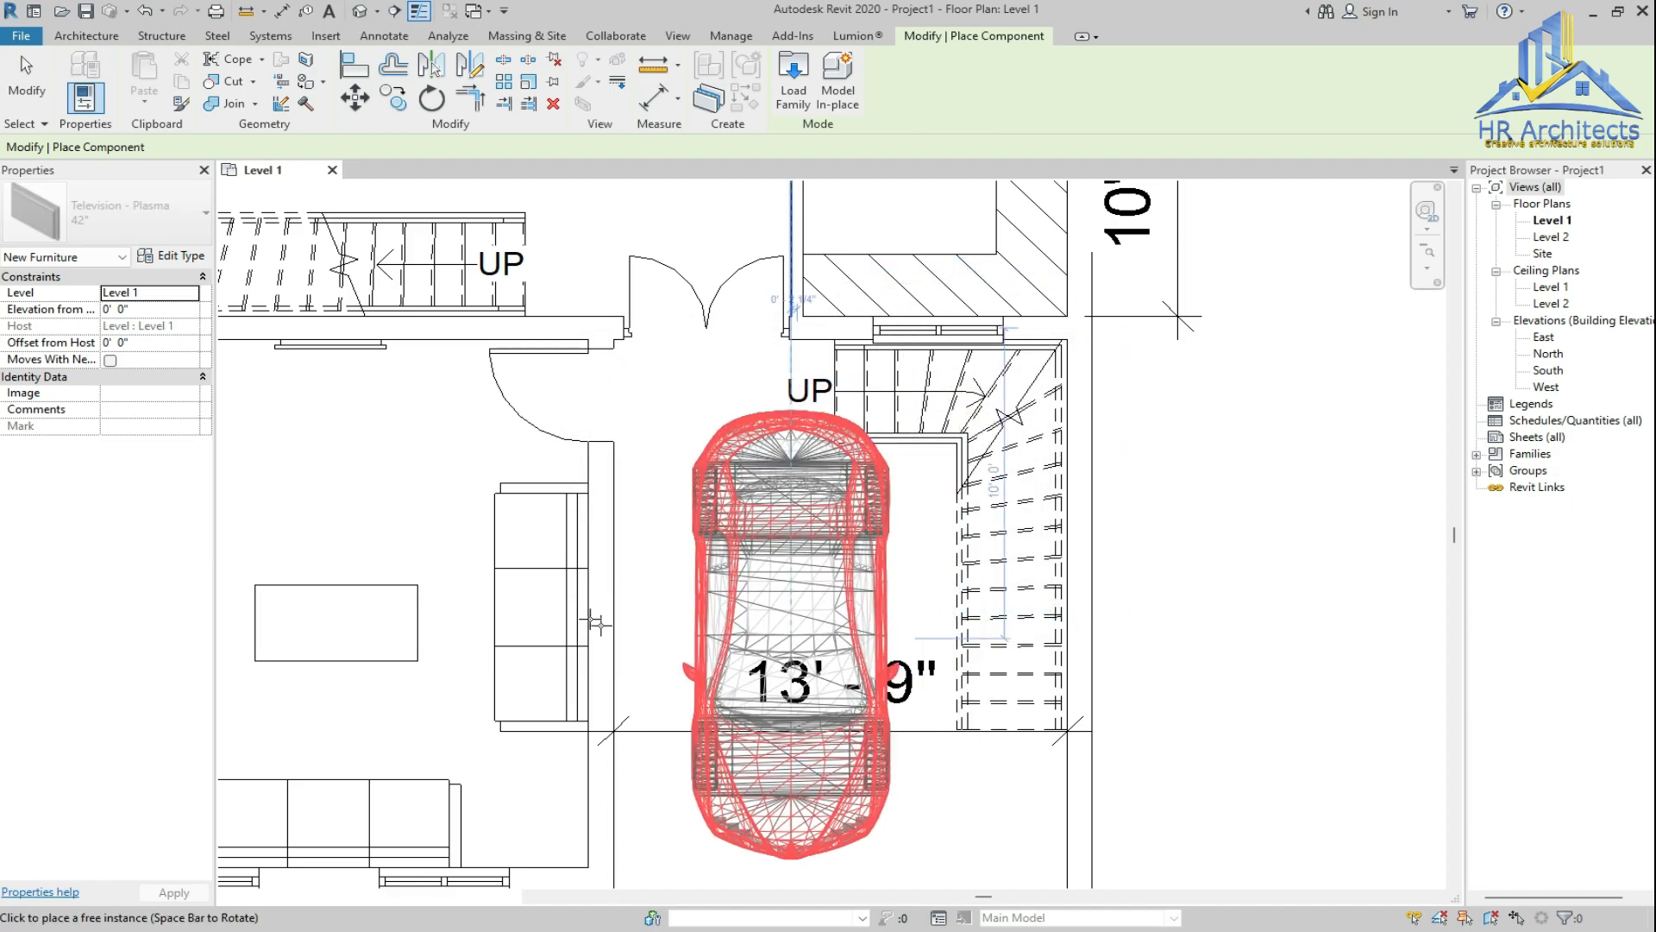
# Rotate the alfa-brera car 180 degrees, place it in the 13'-9" wide parking area beside the outer stair, and end placement
pyautogui.scroll(-2, 895, 645)
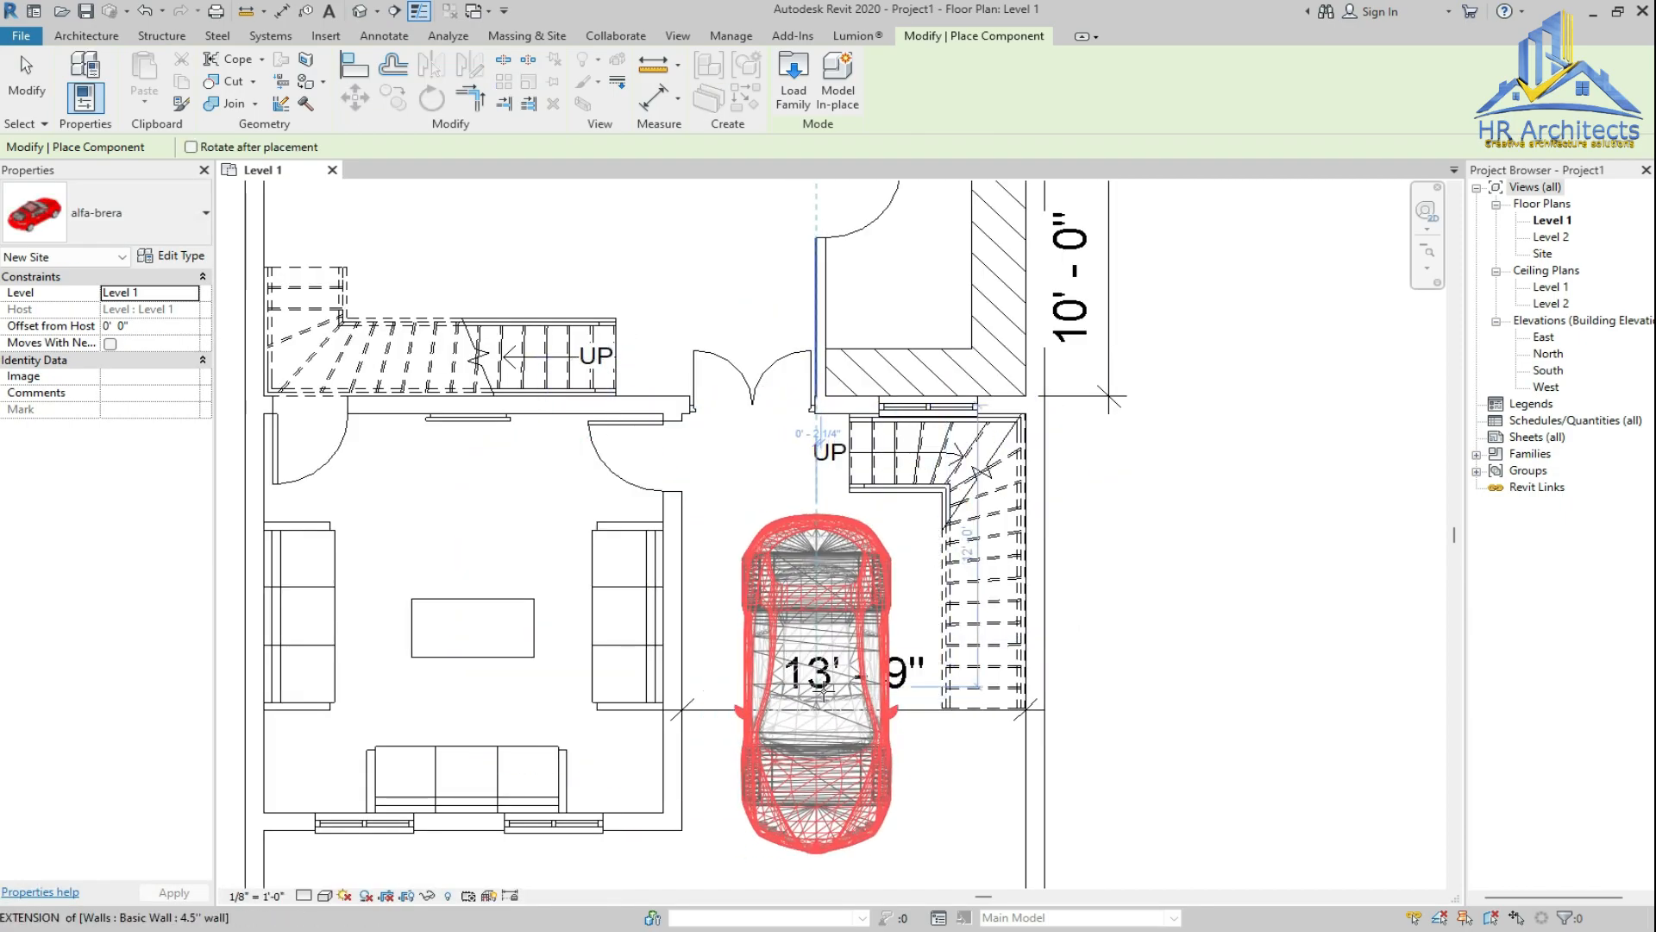
pyautogui.press('space')
pyautogui.press('space')
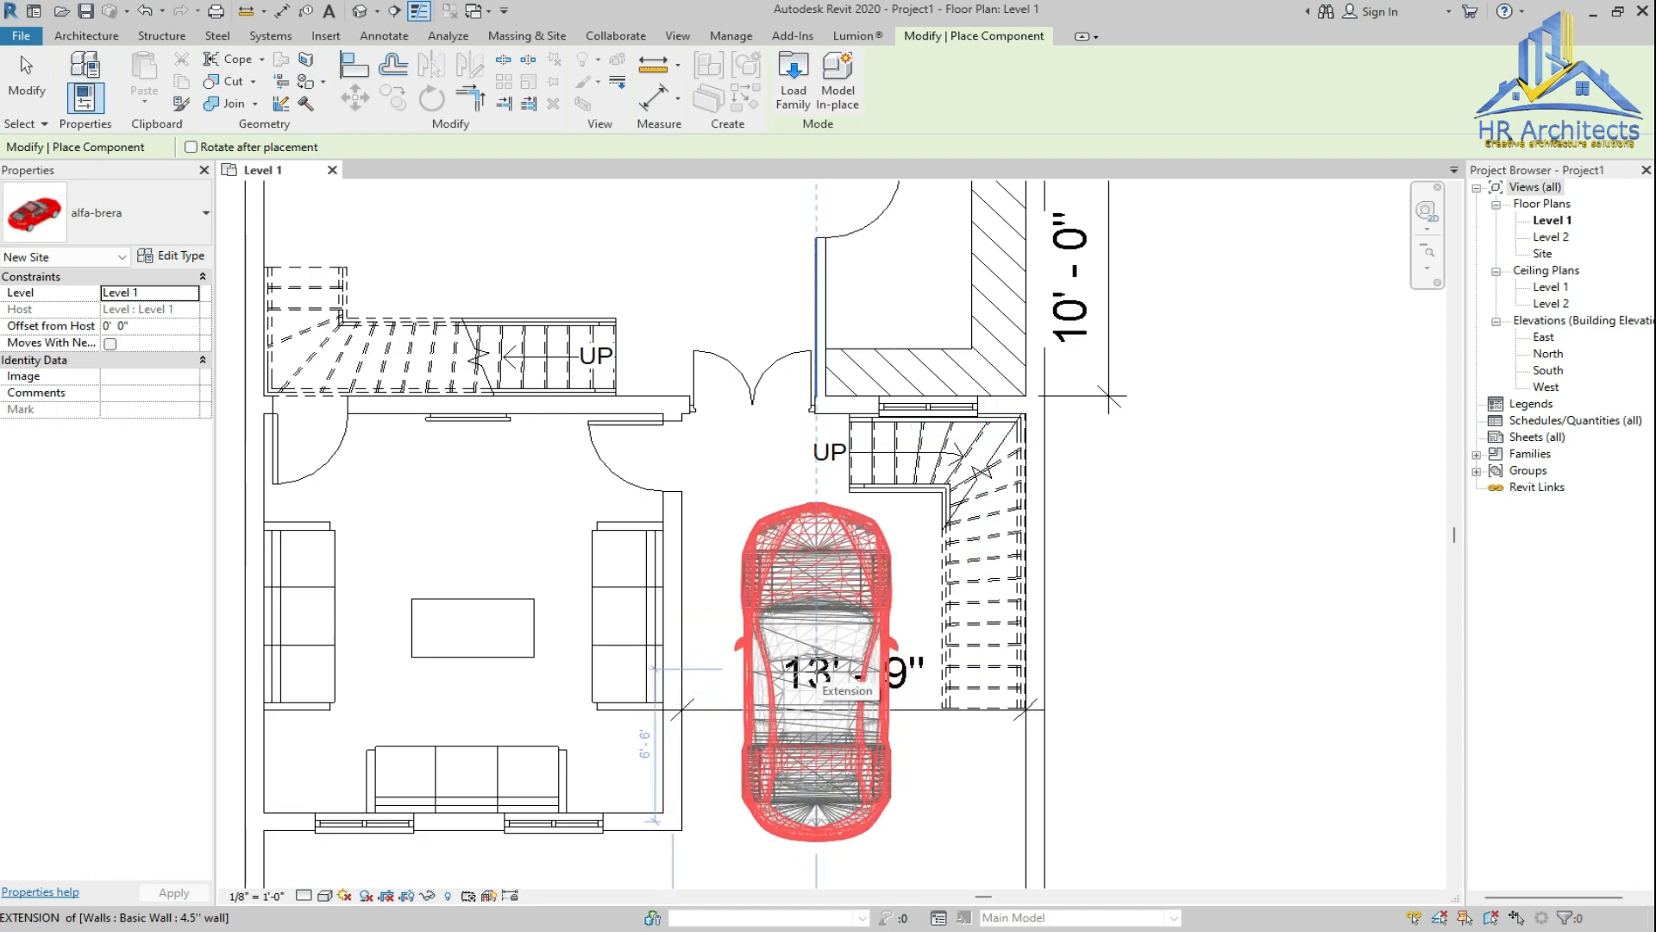
pyautogui.click(816, 673)
pyautogui.scroll(-3, 824, 660)
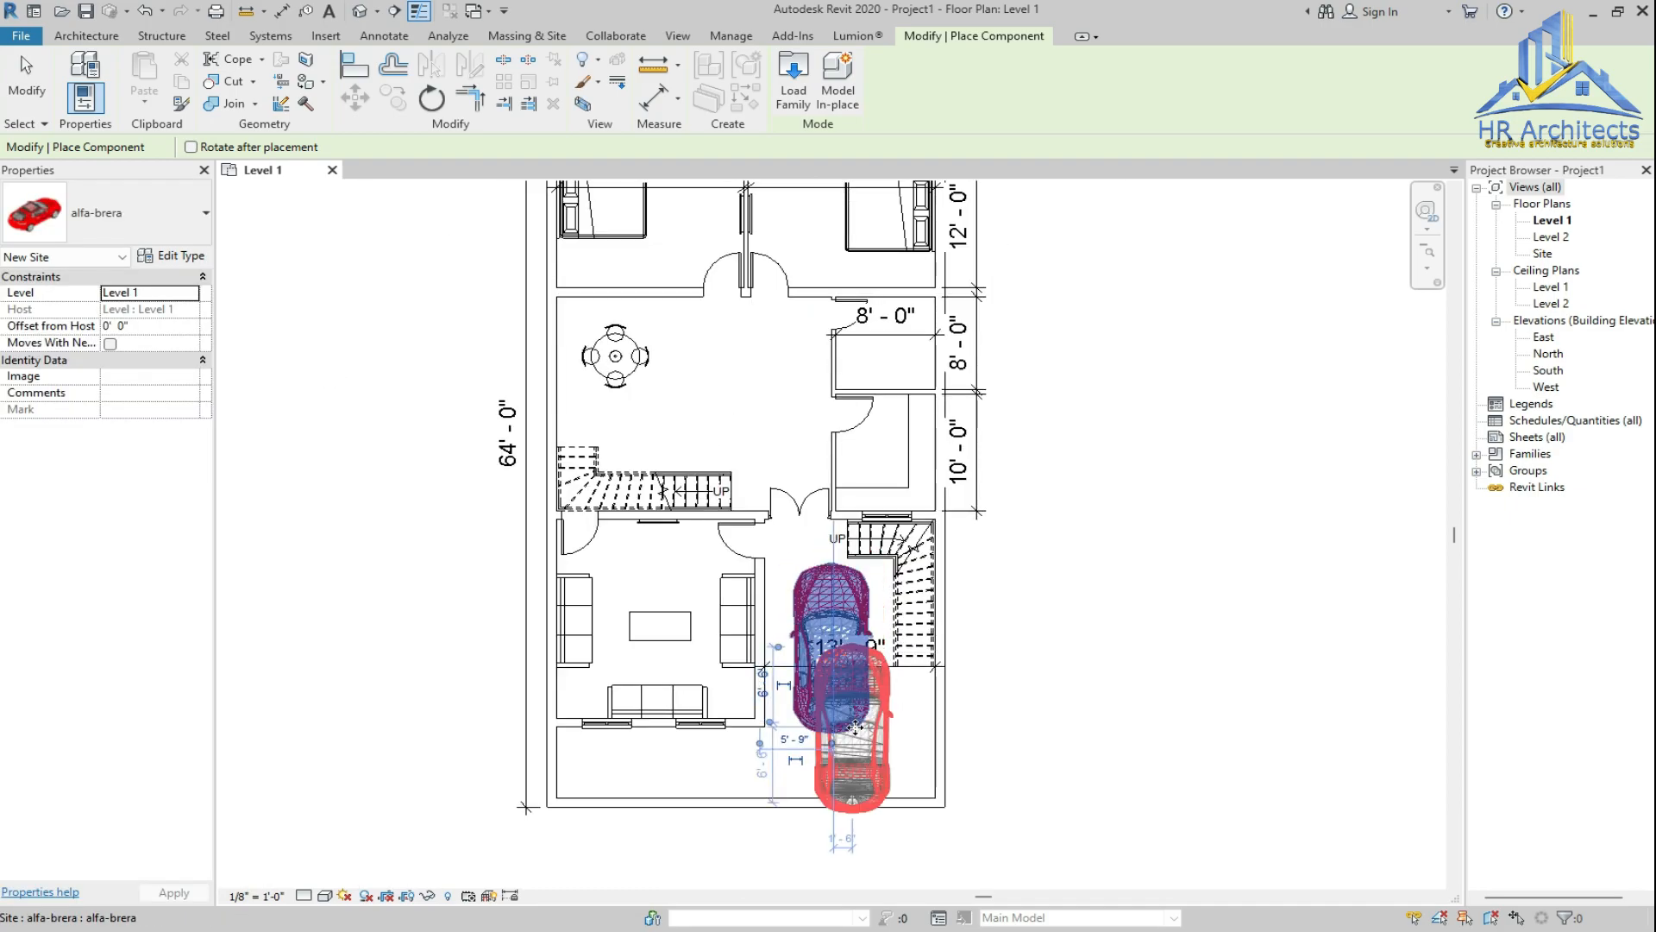
pyautogui.press('Escape')
pyautogui.press('Escape')
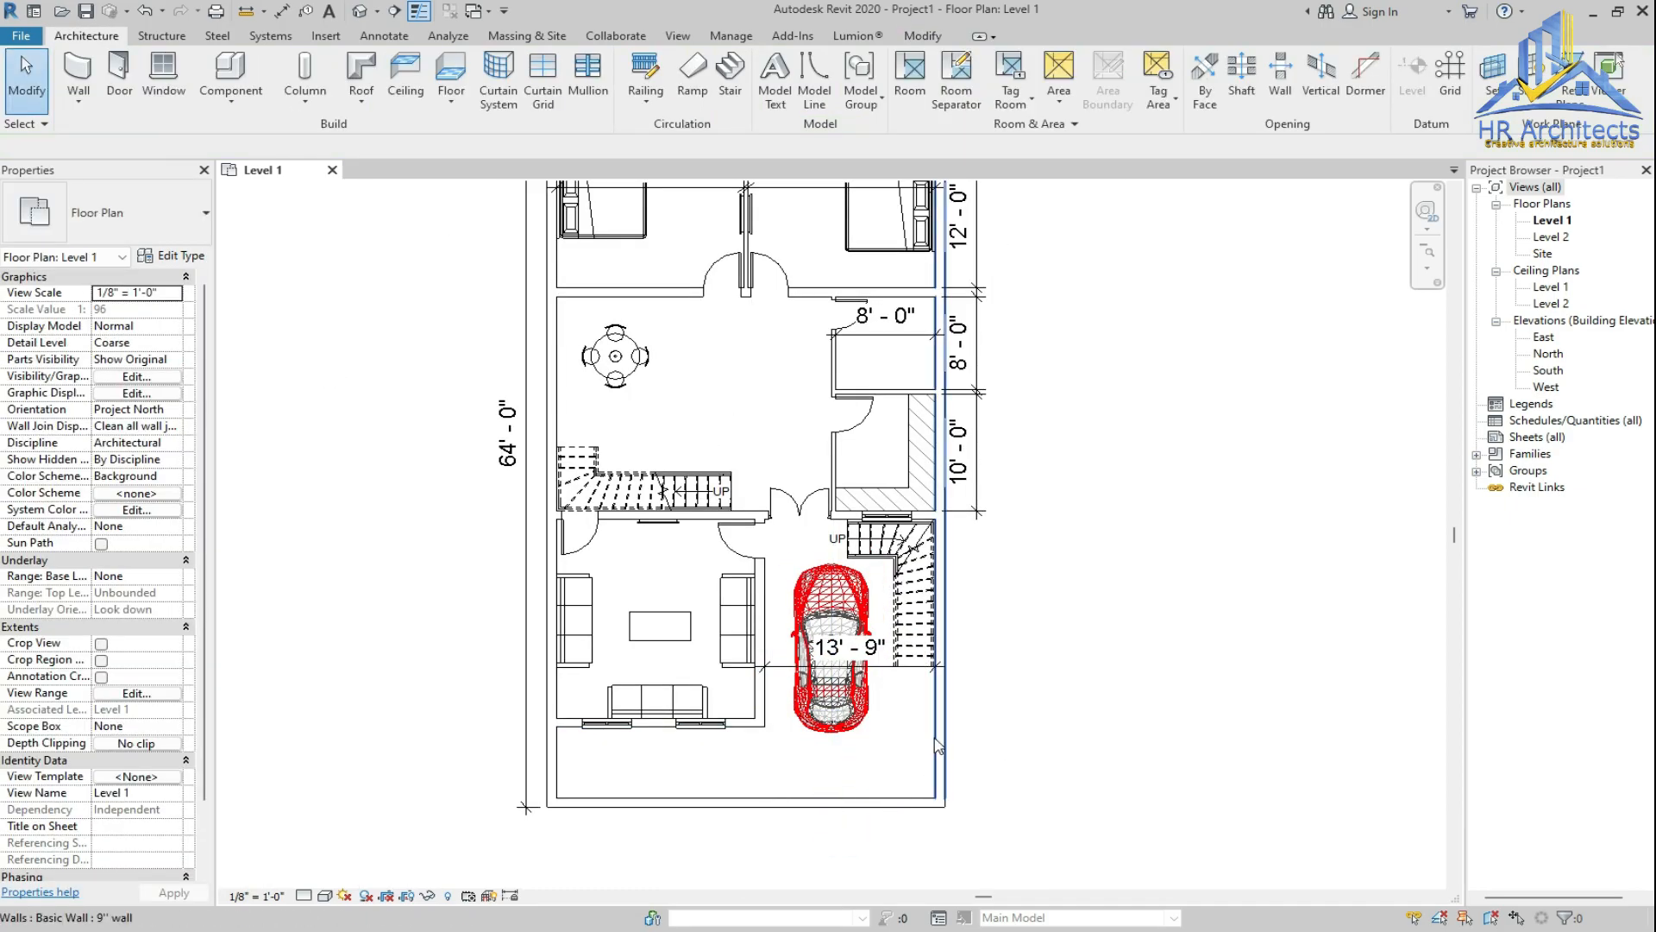
pyautogui.scroll(3, 772, 792)
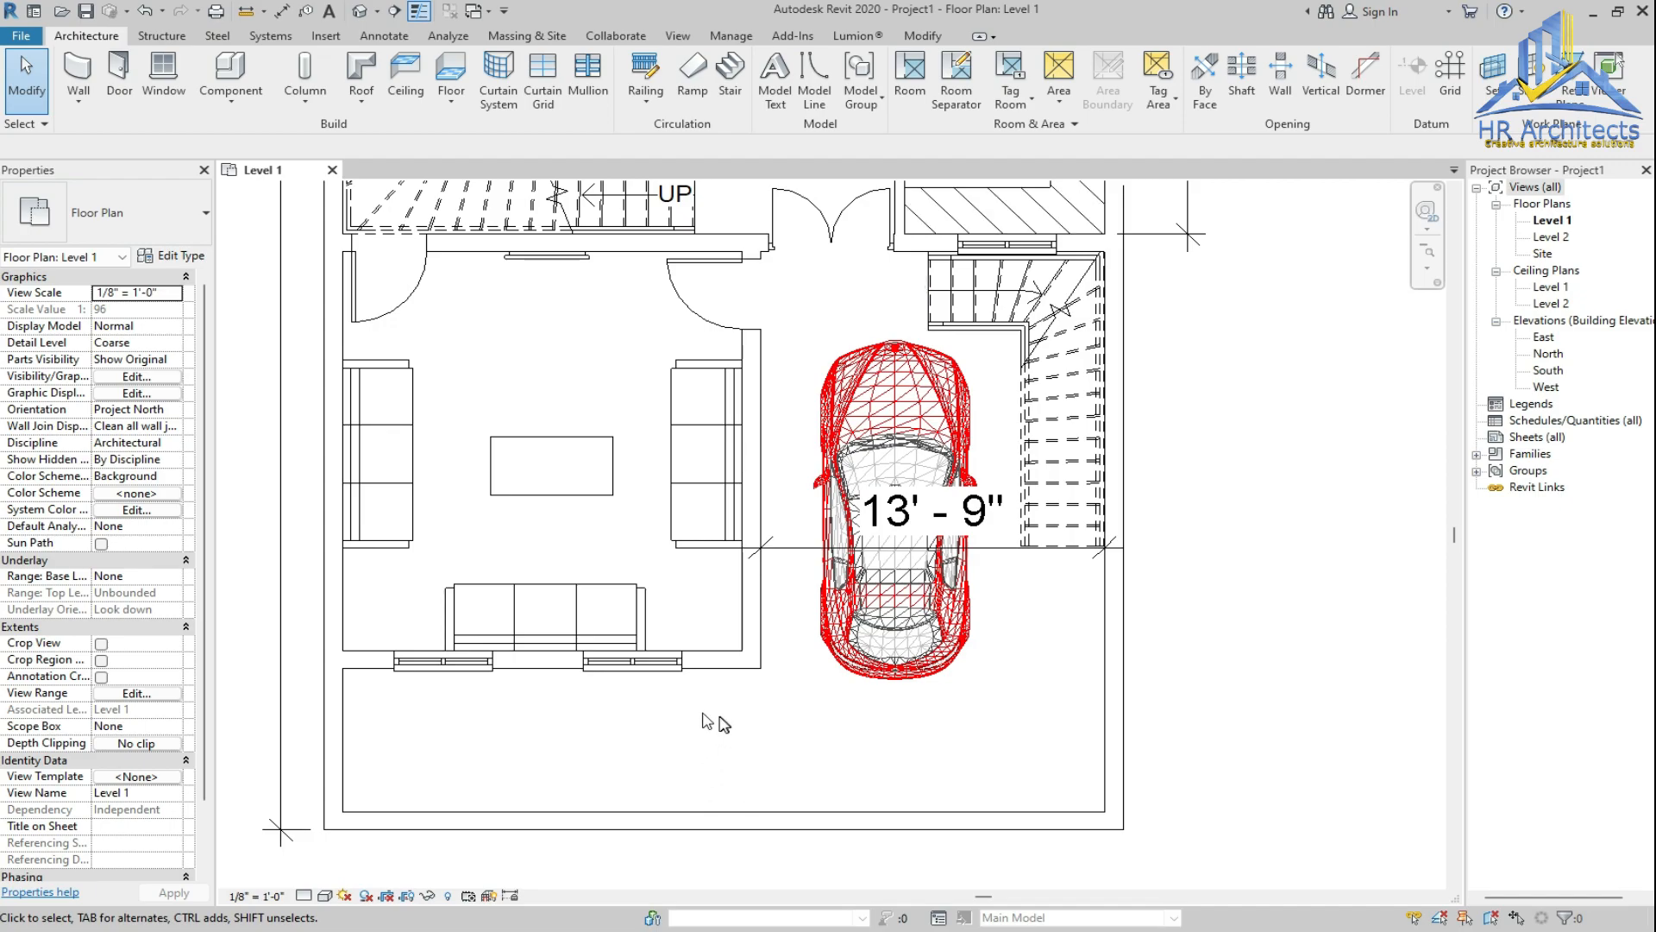
pyautogui.scroll(2, 599, 754)
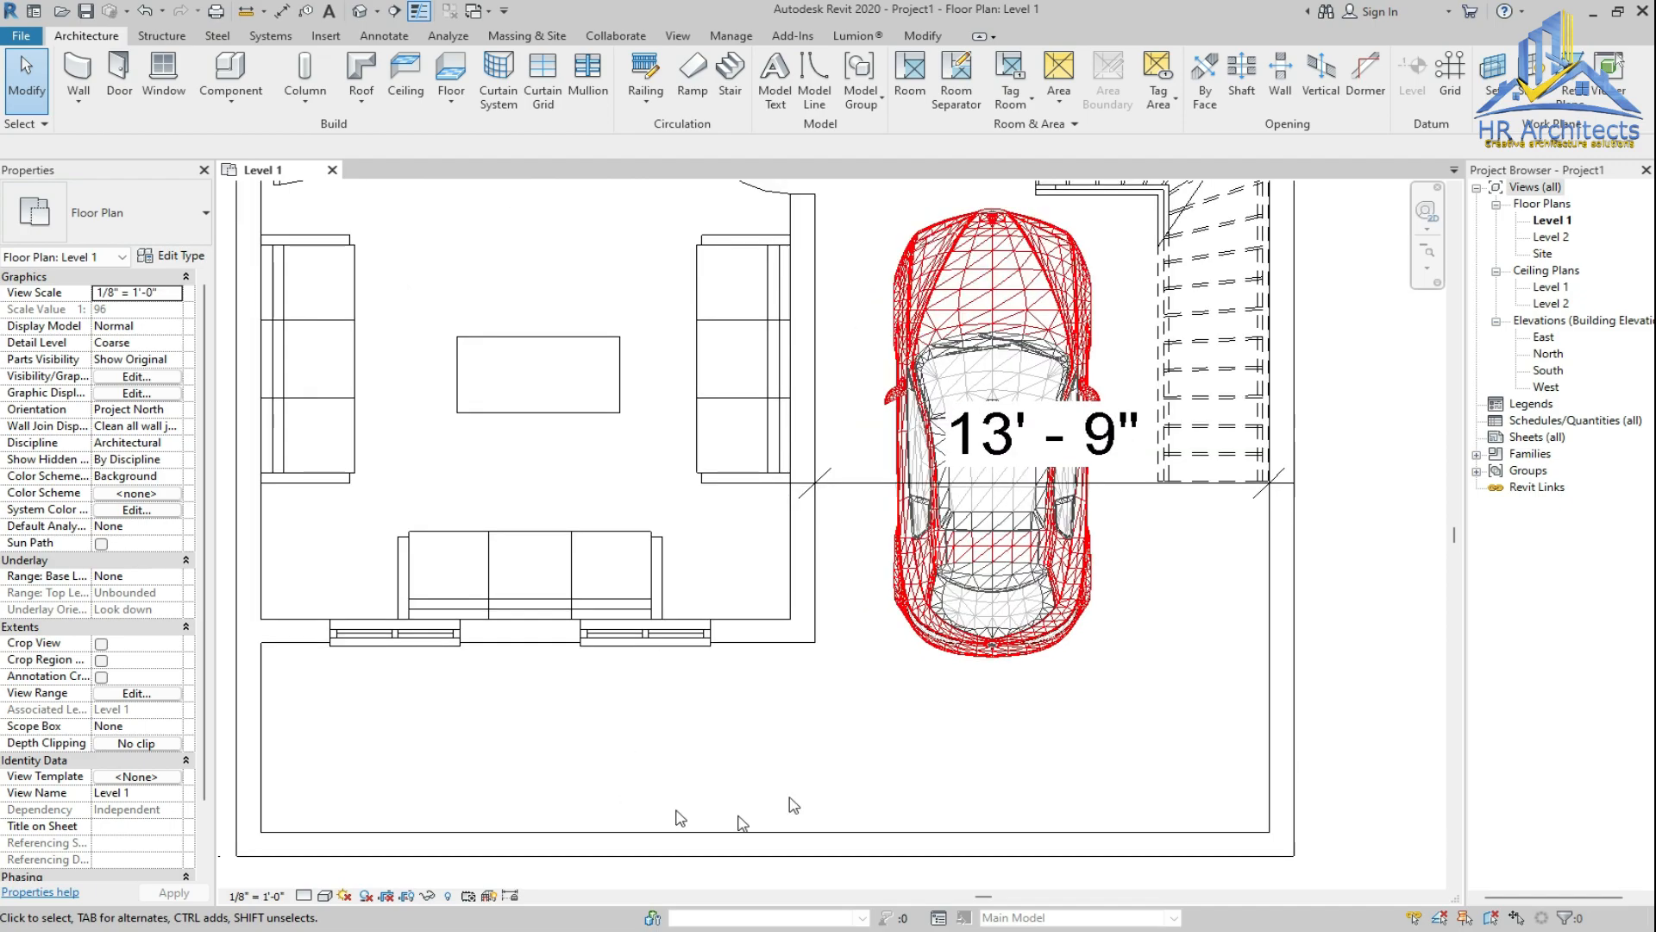
pyautogui.scroll(-3, 810, 801)
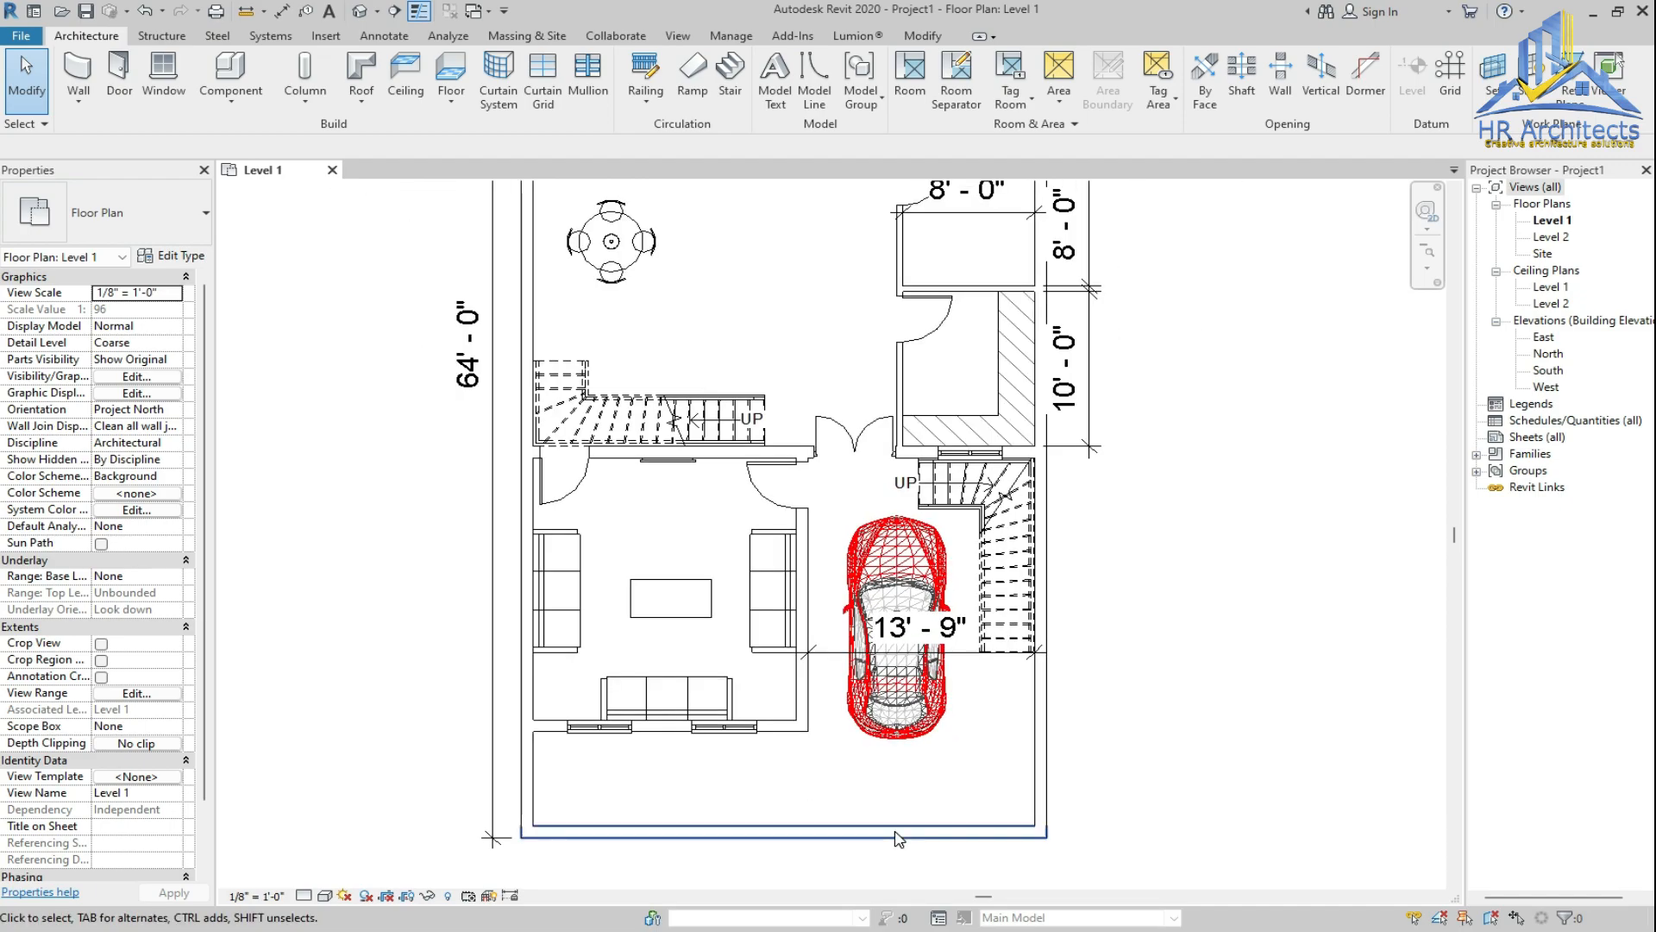
# Start placing a component and load the 3D_Flower basket family from the Plants folder
pyautogui.click(233, 55)
pyautogui.click(794, 78)
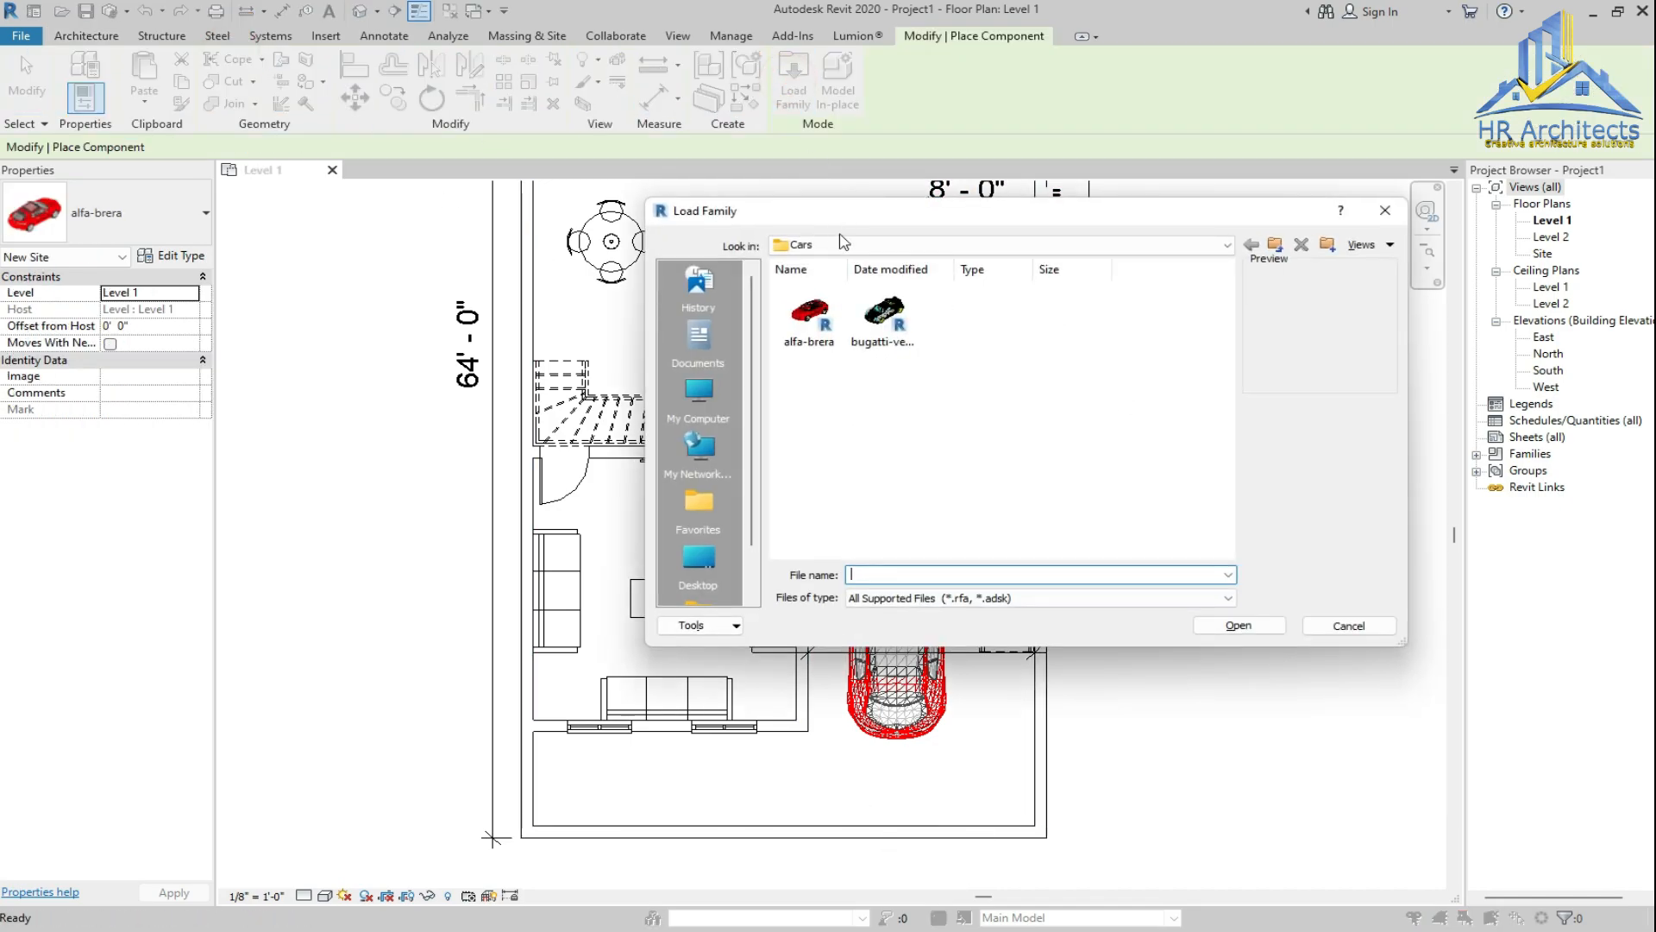
pyautogui.click(1275, 248)
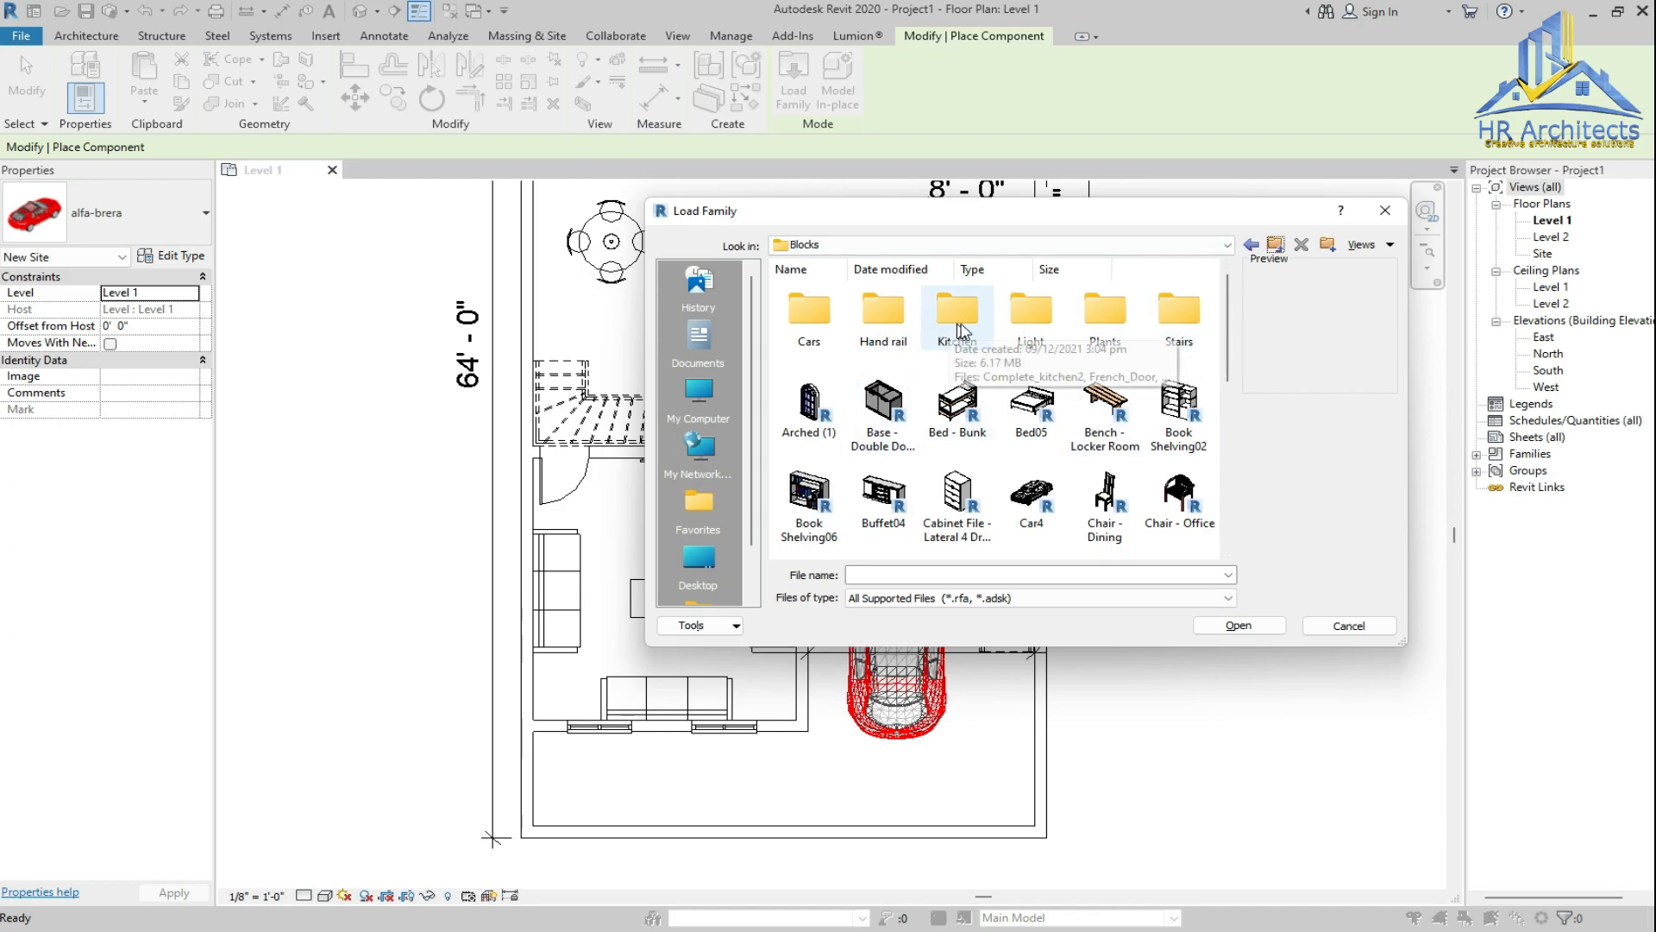
pyautogui.doubleClick(1105, 309)
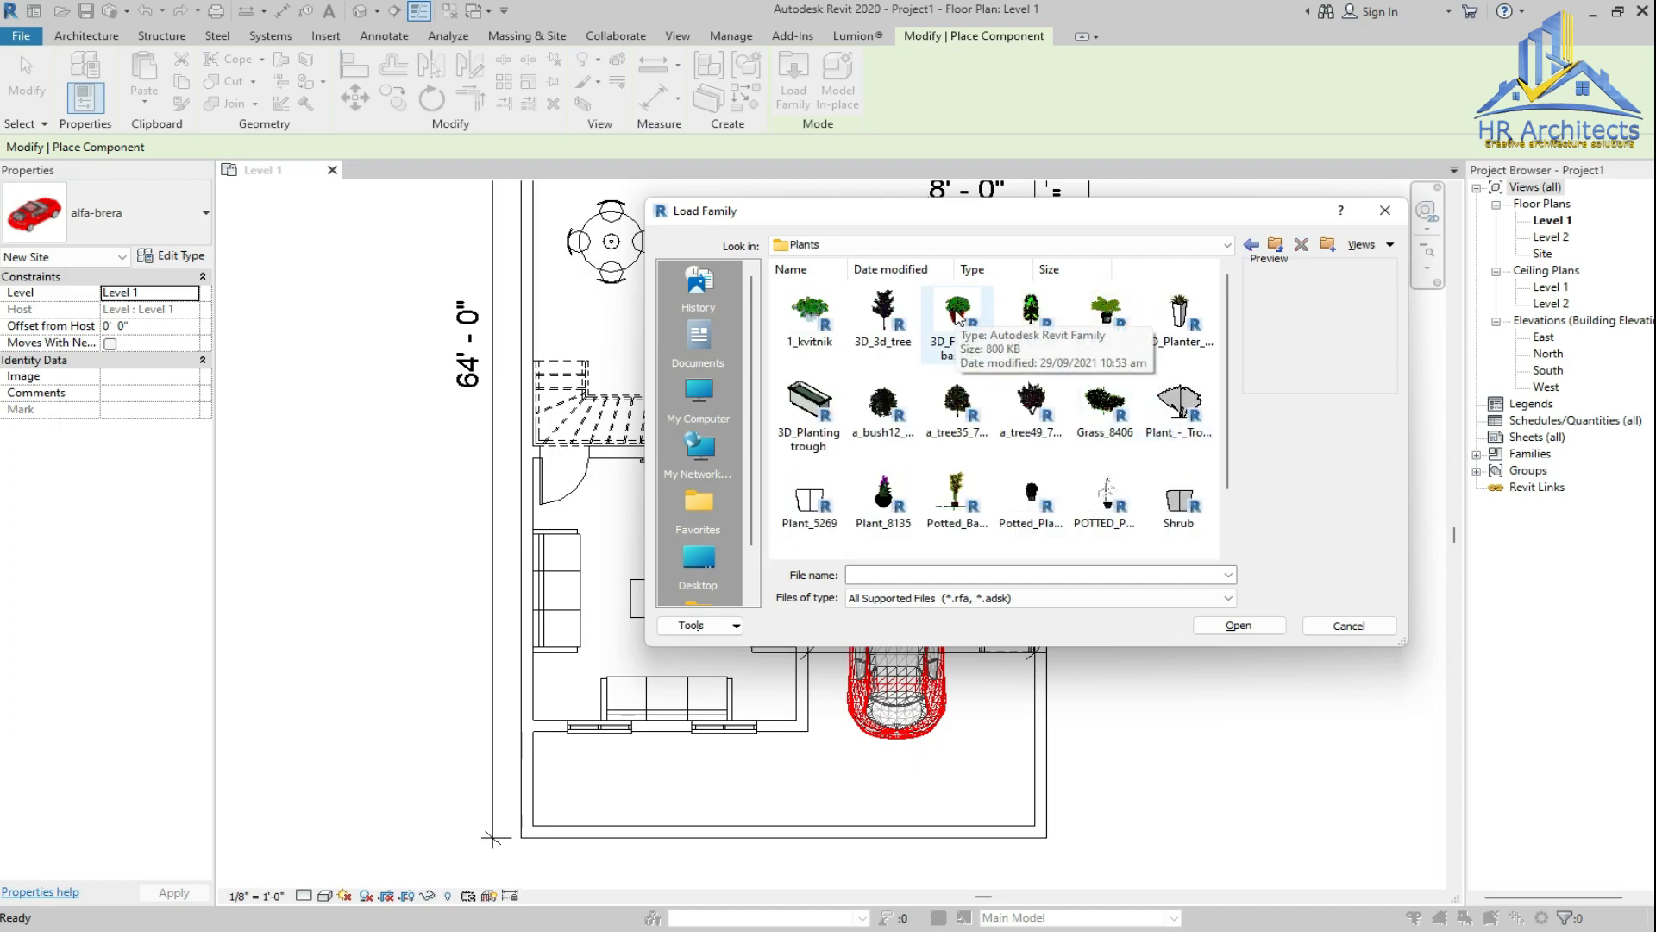
pyautogui.click(957, 317)
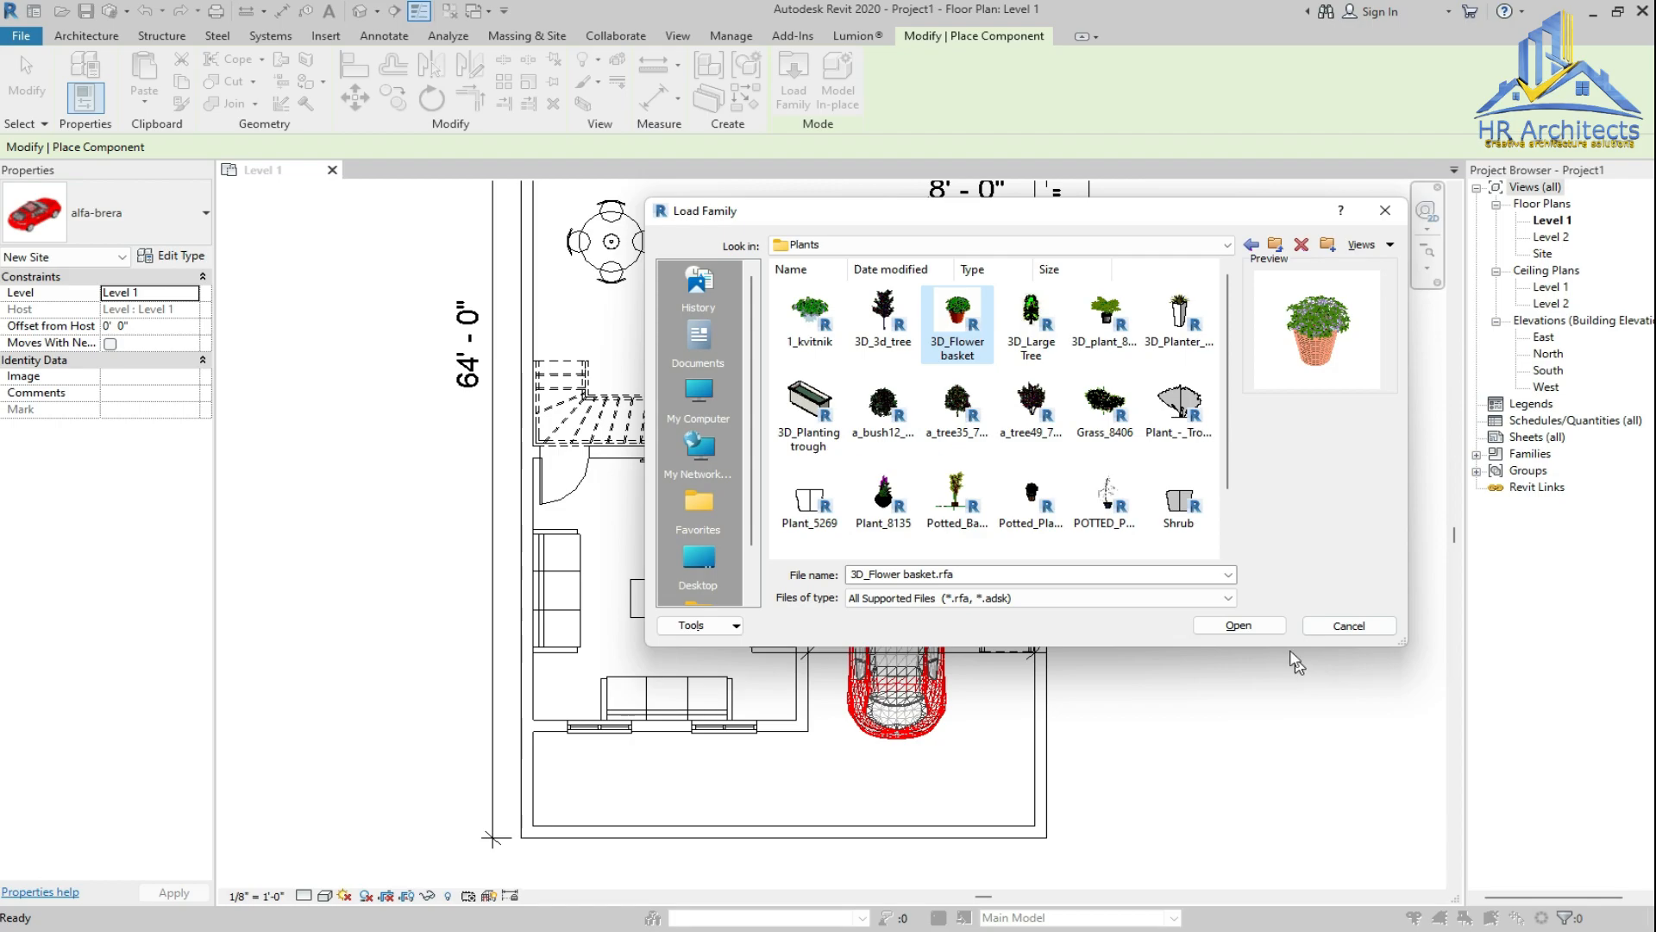
pyautogui.click(1241, 625)
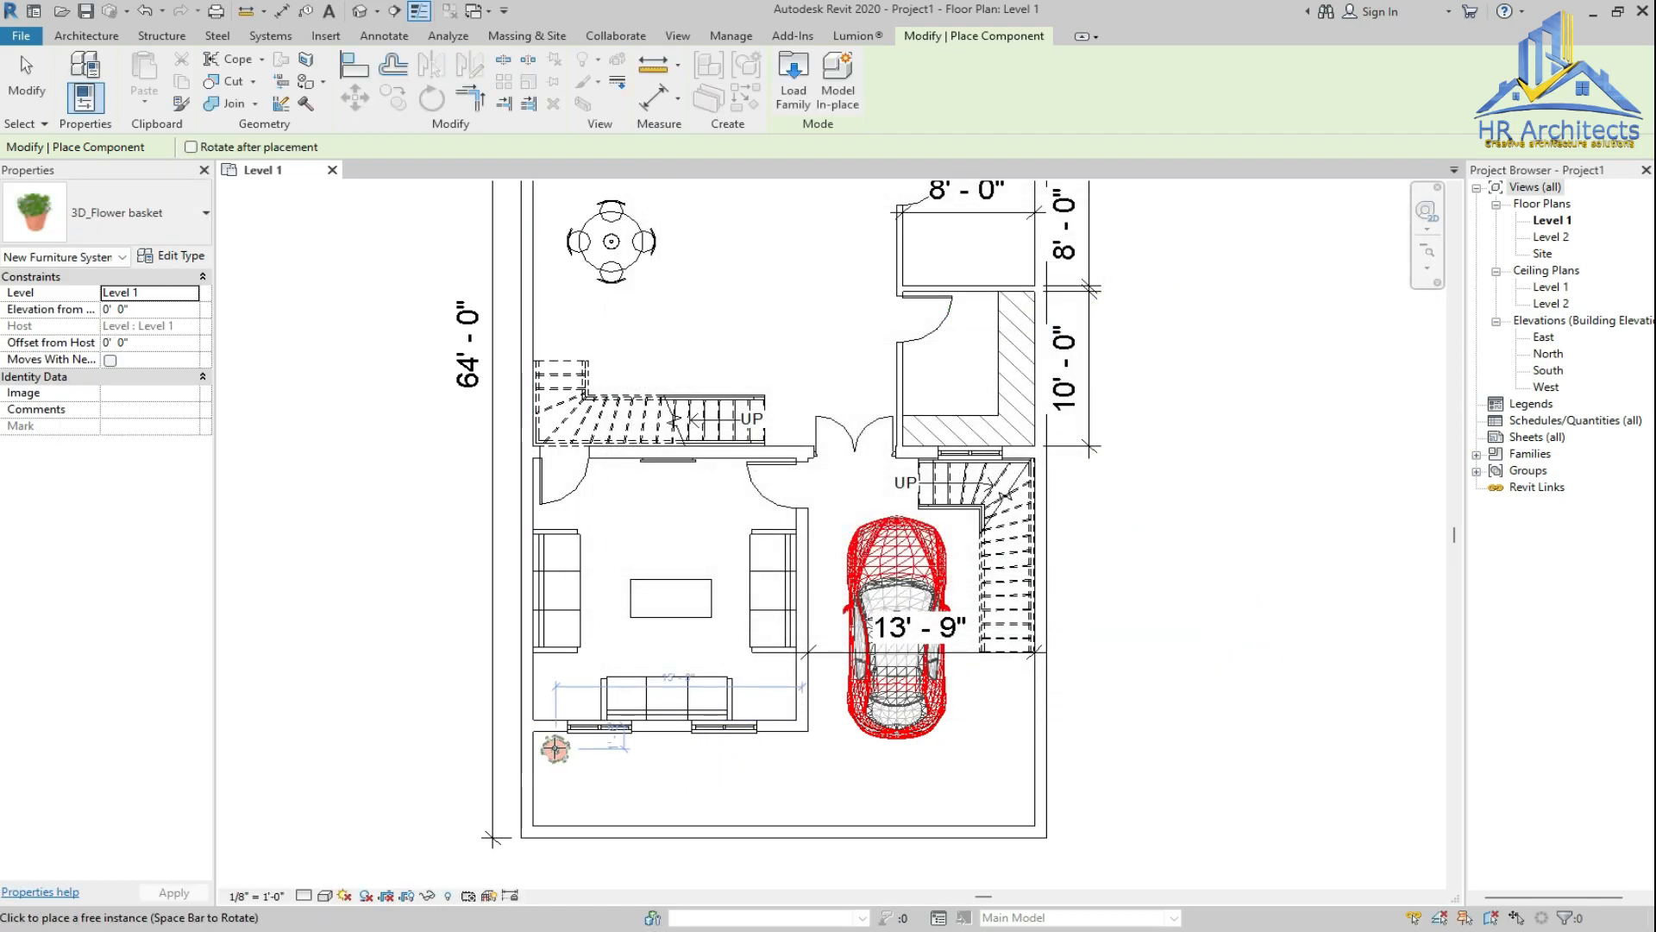
# Place a row of five aligned flower baskets outside the sofa room along its window wall
pyautogui.click(556, 748)
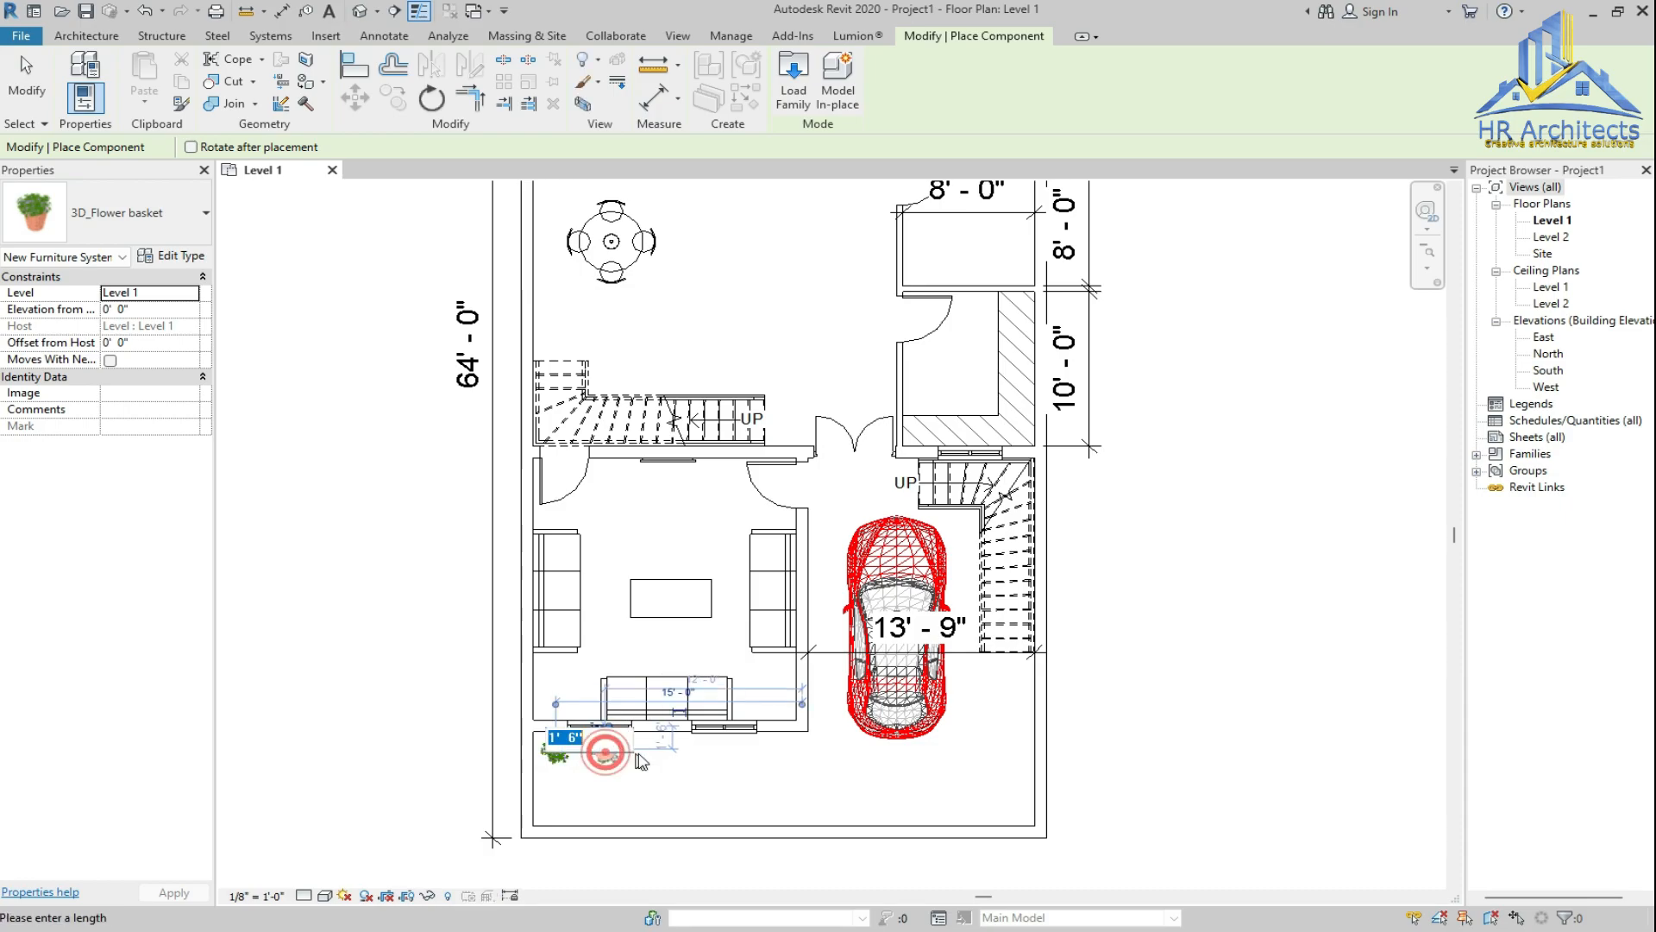
pyautogui.scroll(6, 610, 787)
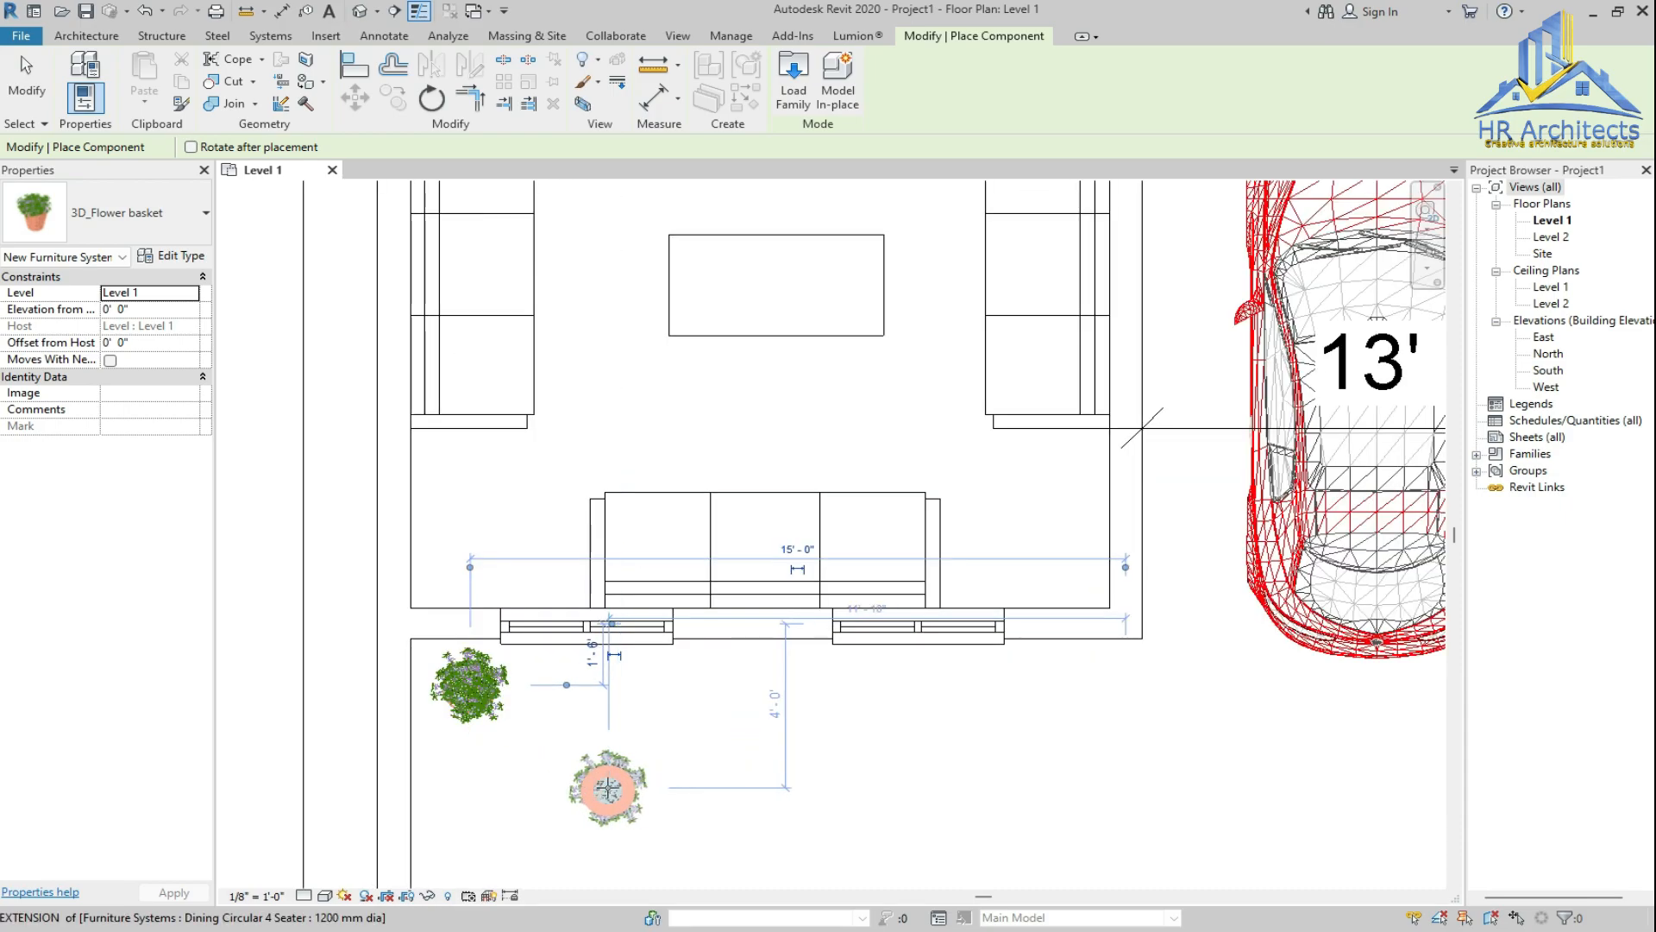
pyautogui.click(657, 631)
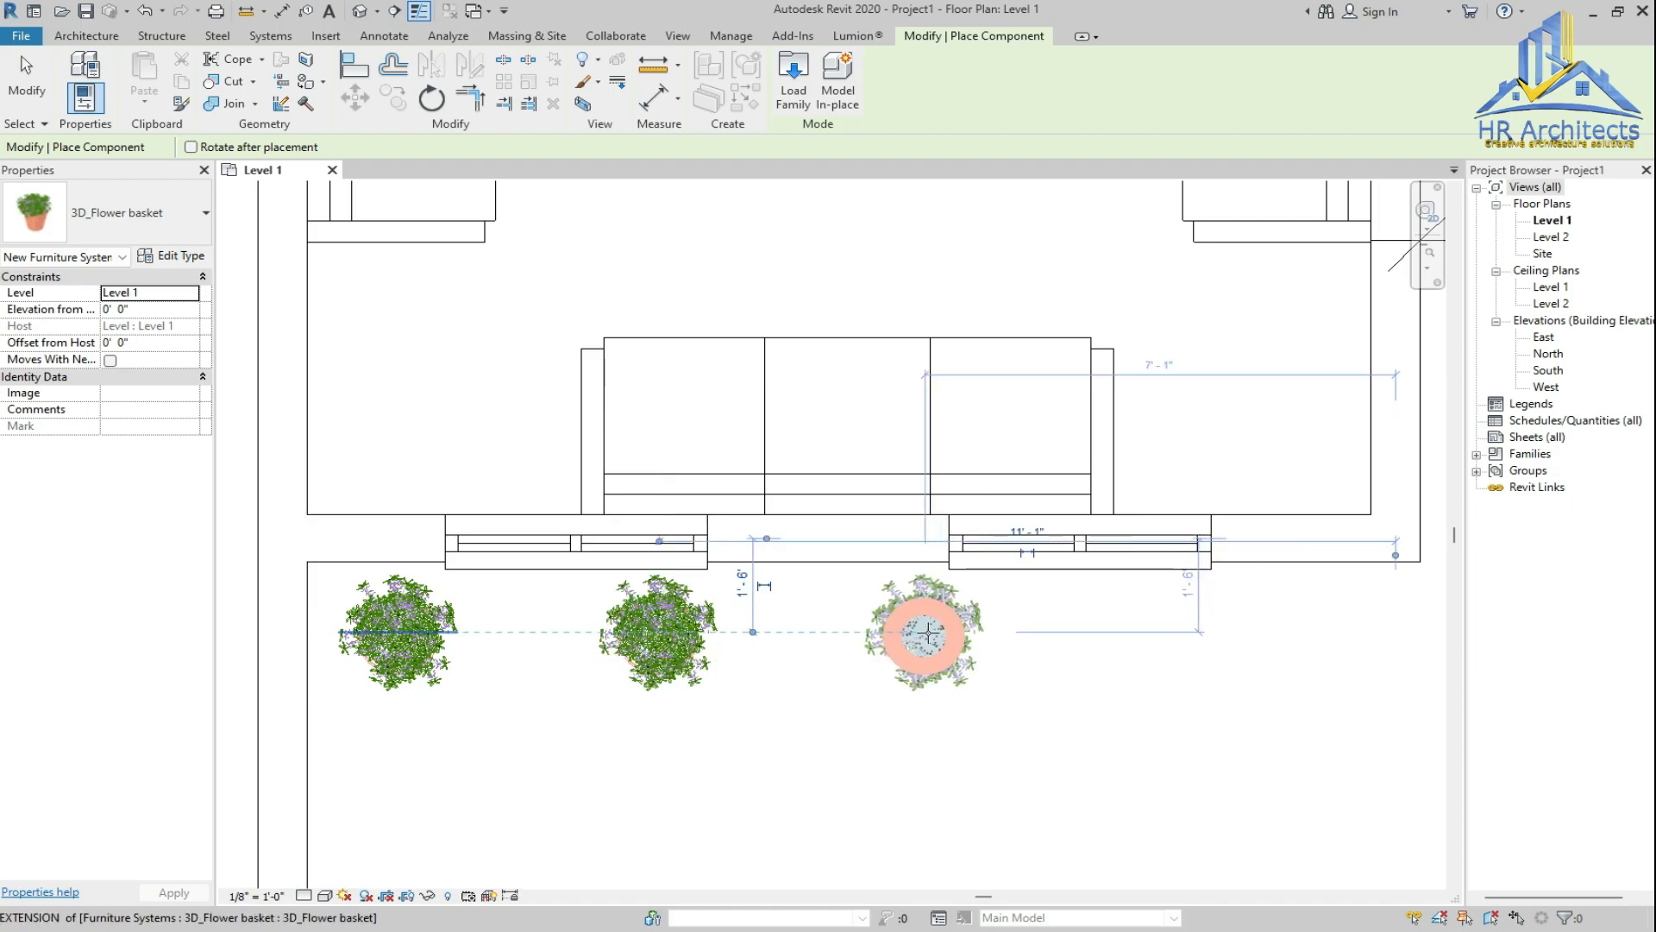
pyautogui.click(924, 632)
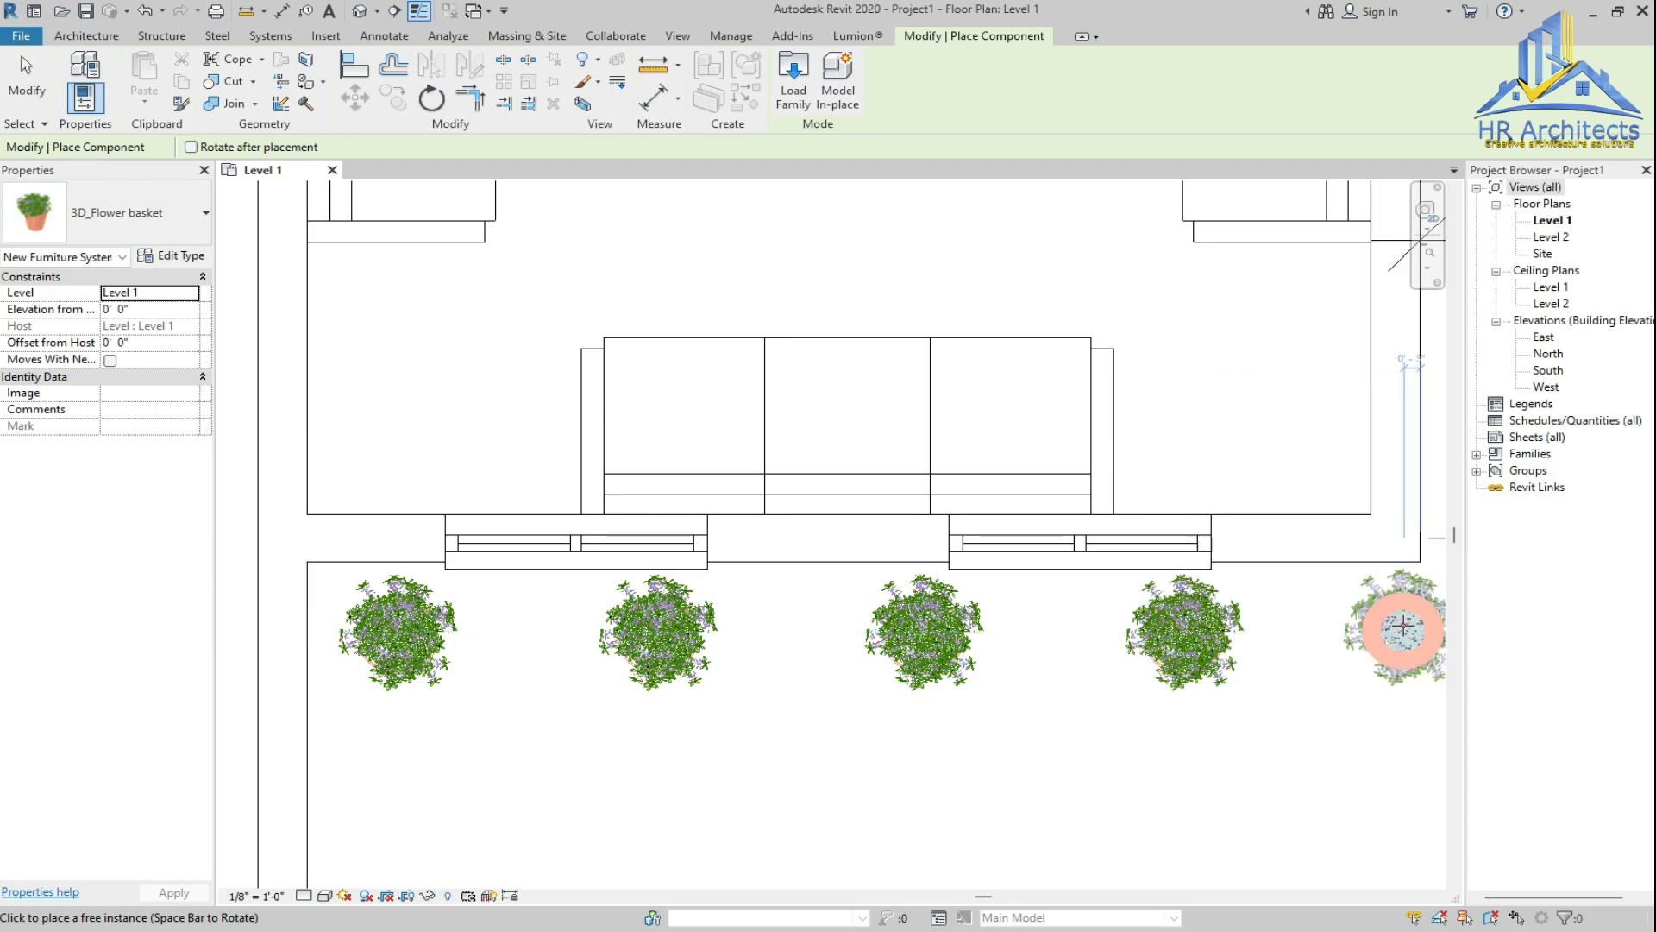
pyautogui.scroll(-3, 777, 594)
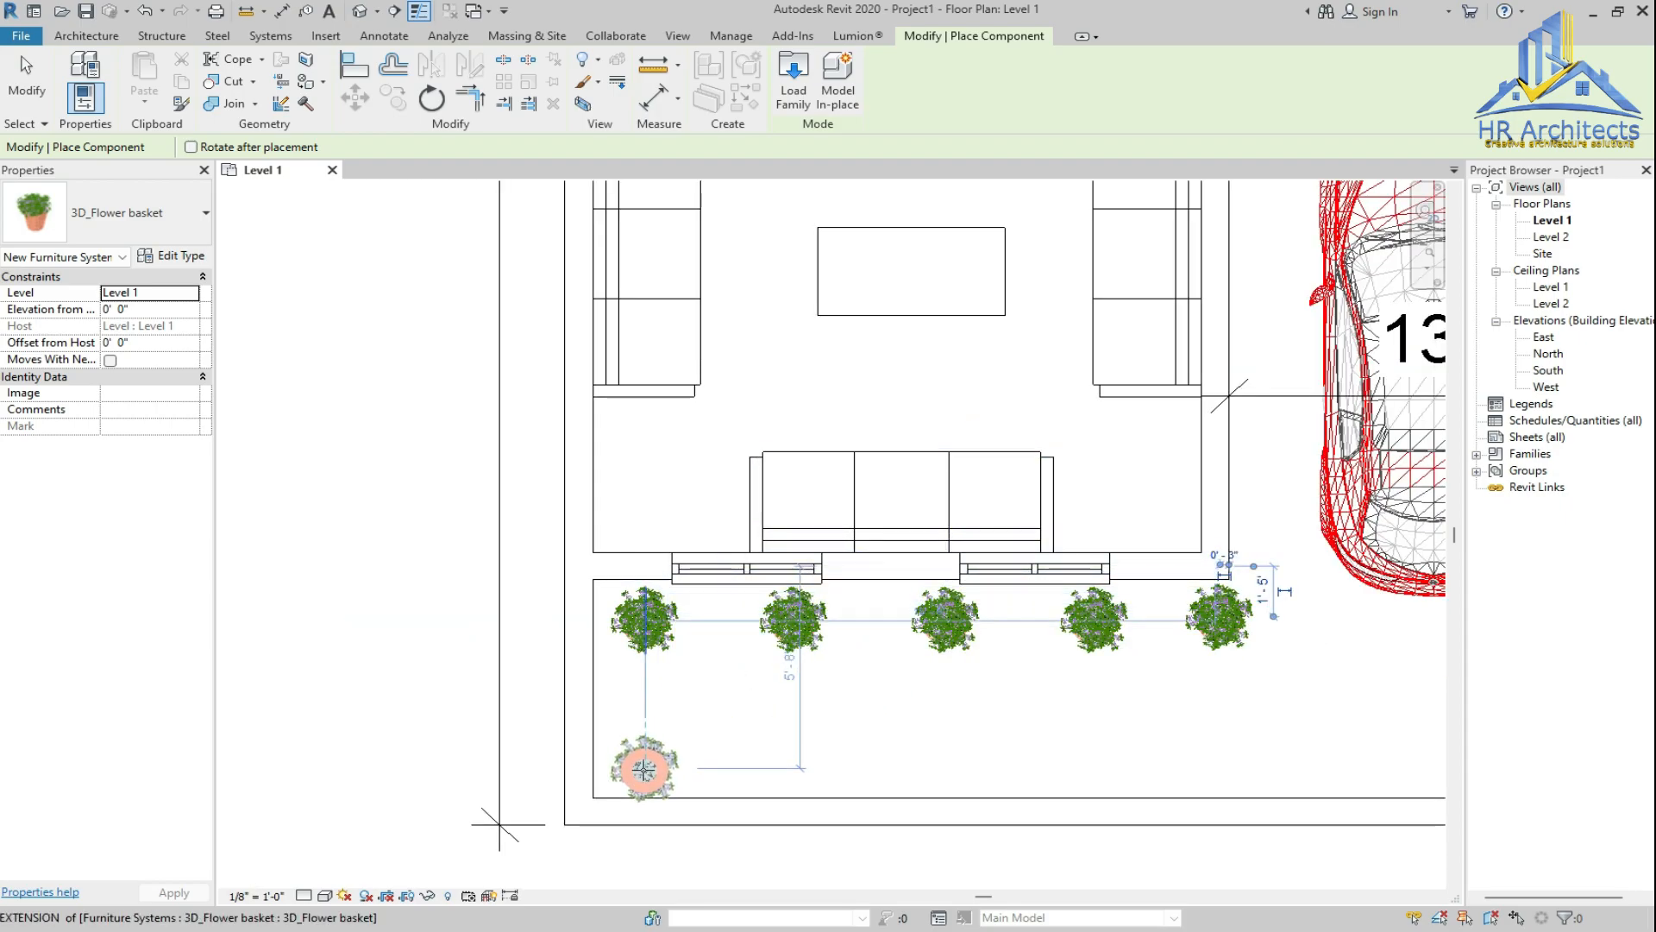
# Place a second row of five flower baskets along the front boundary wall, aligned with the first row, and end placement
pyautogui.click(788, 766)
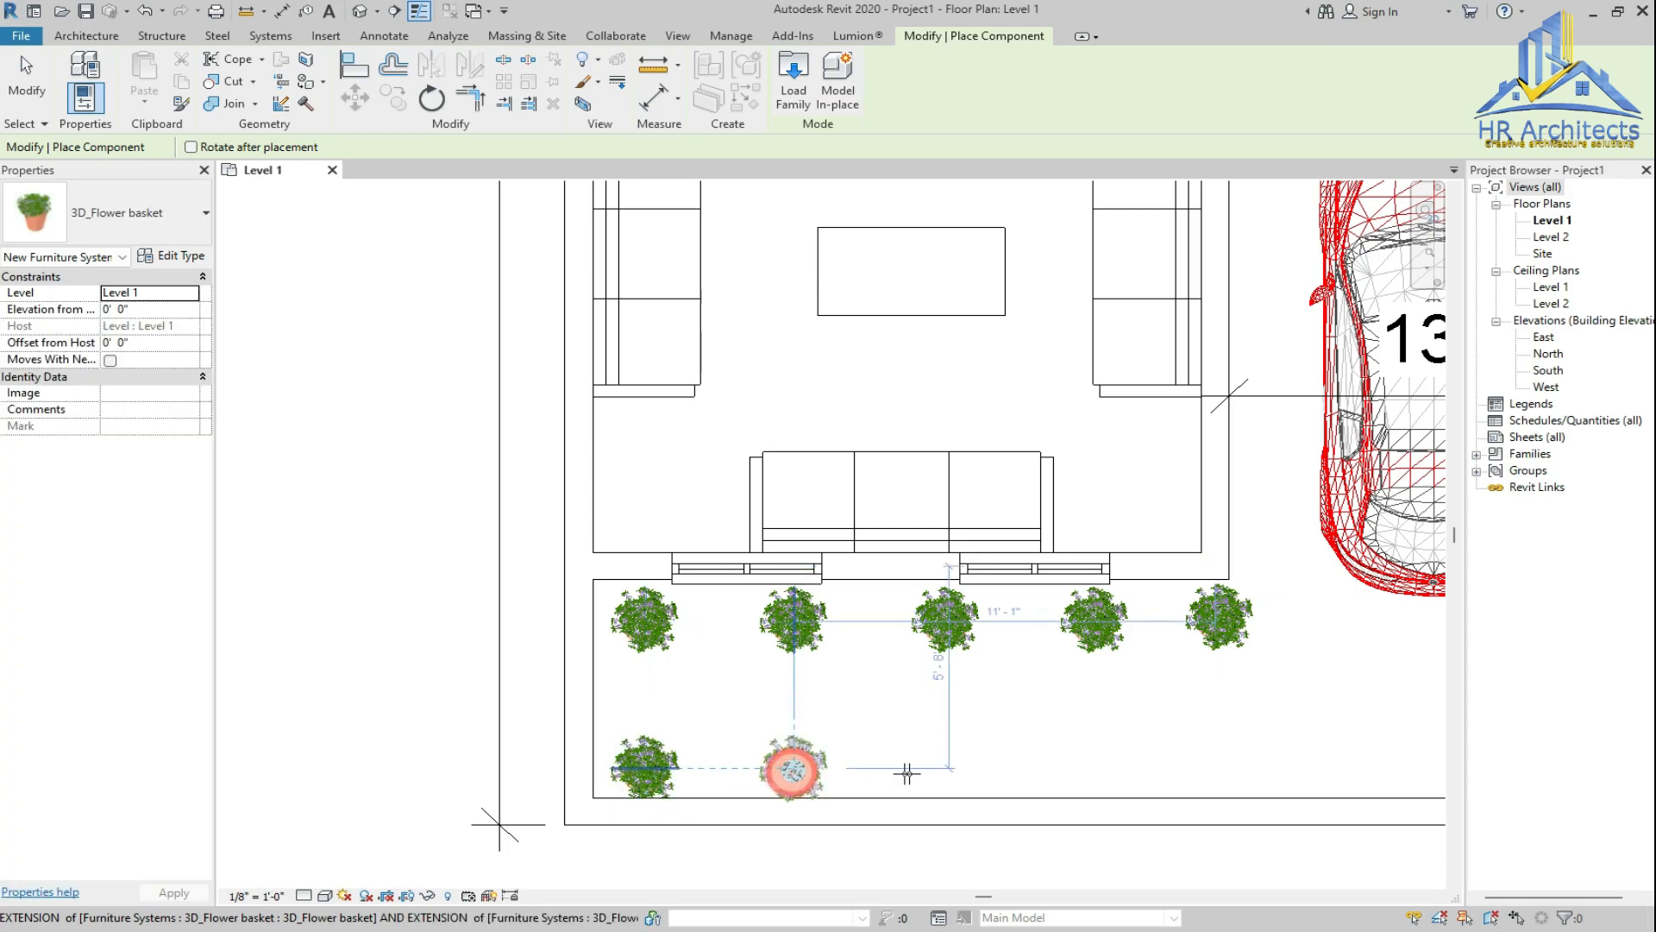
pyautogui.click(949, 770)
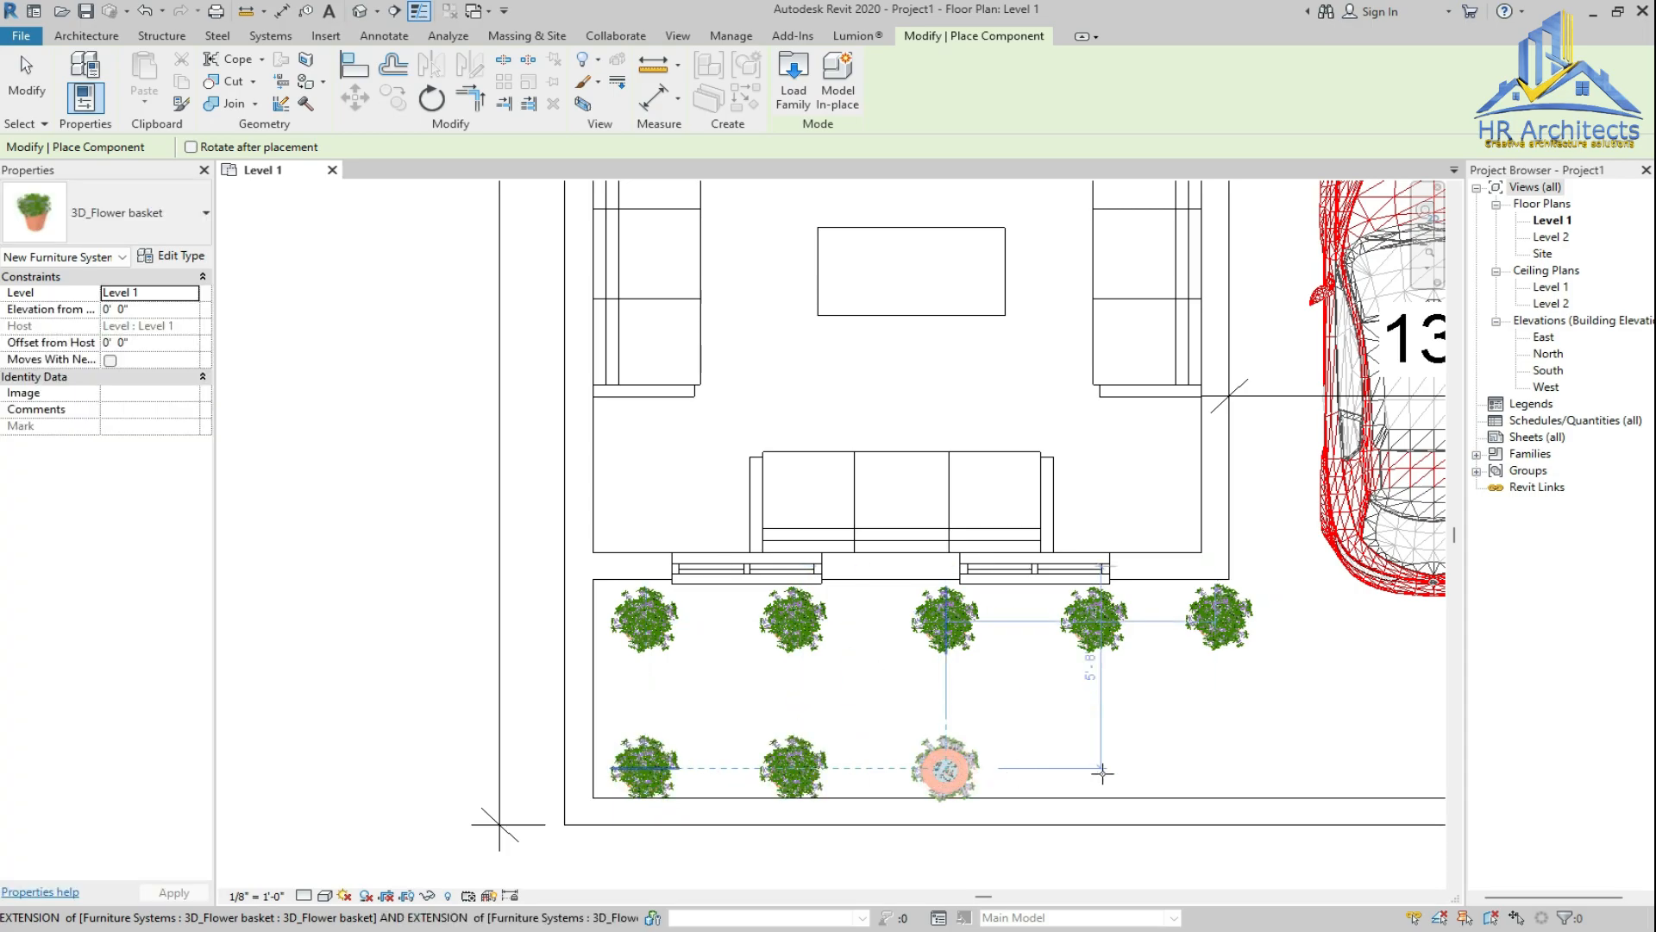
pyautogui.click(1101, 771)
pyautogui.click(1232, 770)
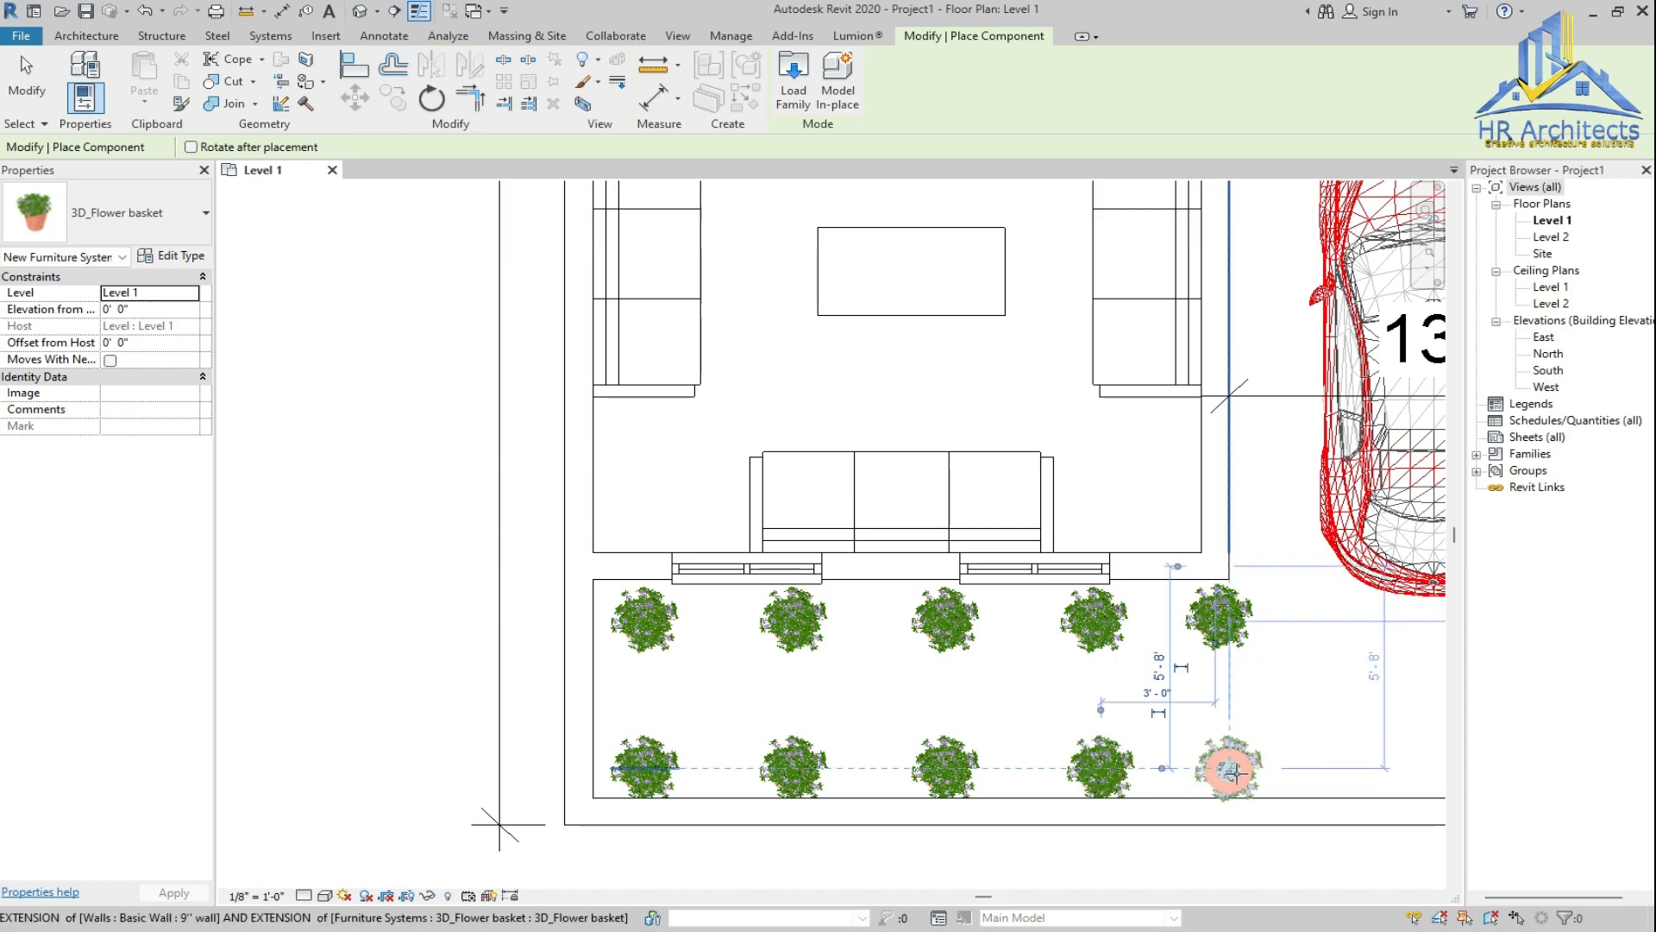
pyautogui.press('Escape')
pyautogui.press('Escape')
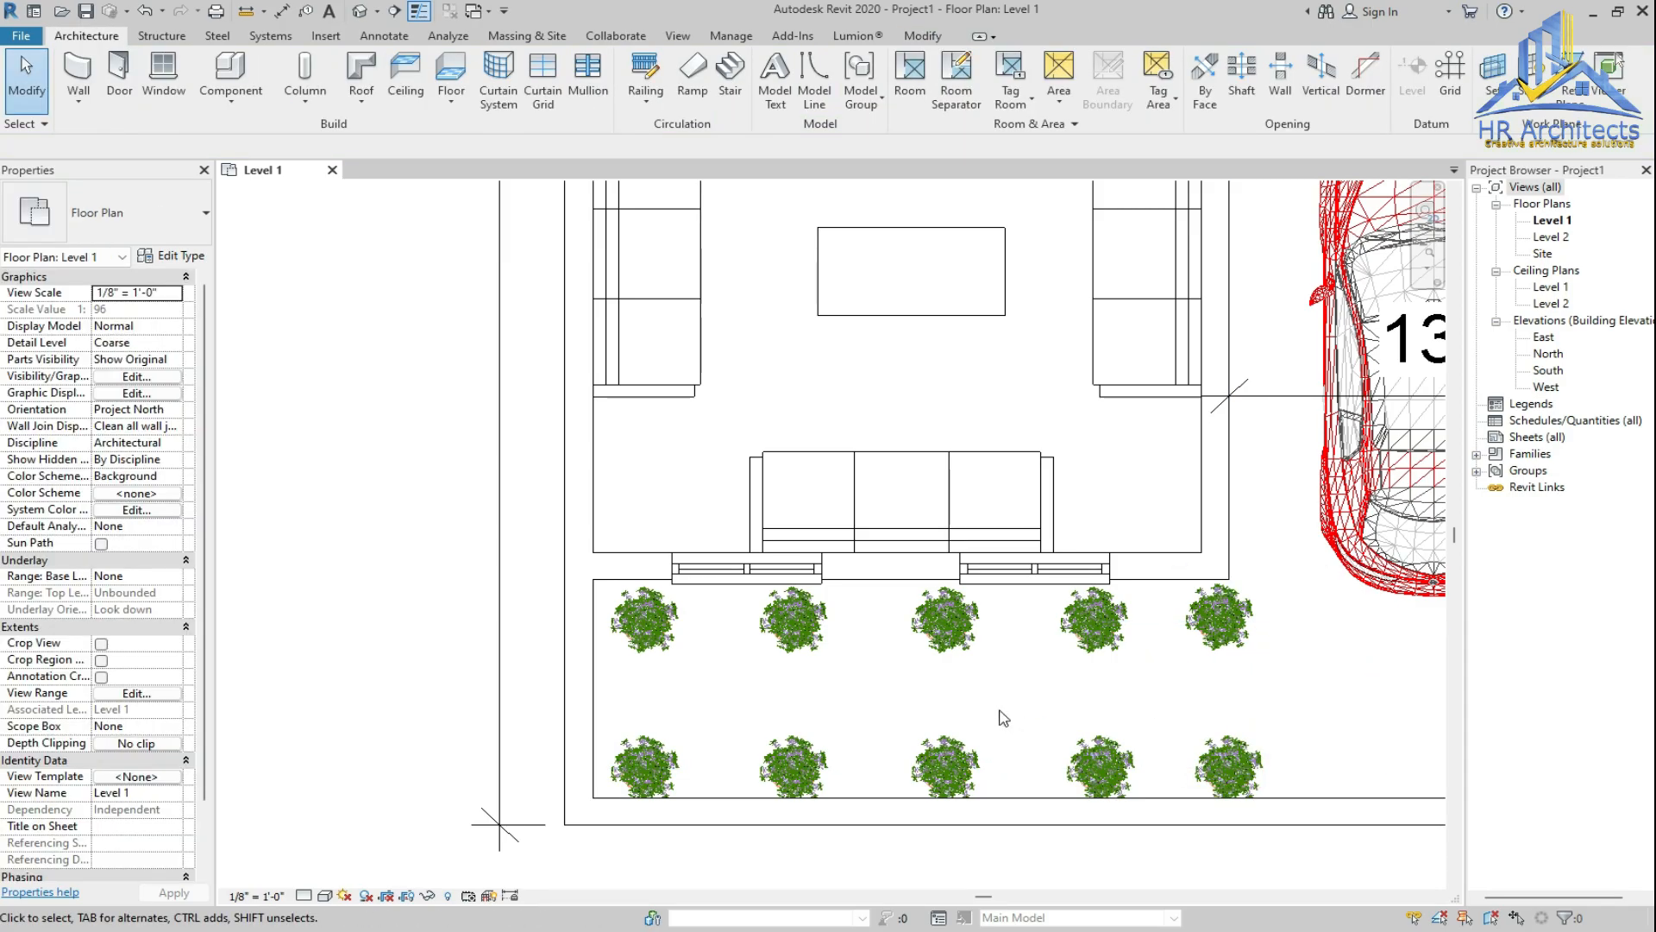
# Shorten the front boundary wall from its parking-side corner to about 17'-0" long, ending near the last flower basket
pyautogui.scroll(-5, 858, 724)
pyautogui.scroll(6, 958, 724)
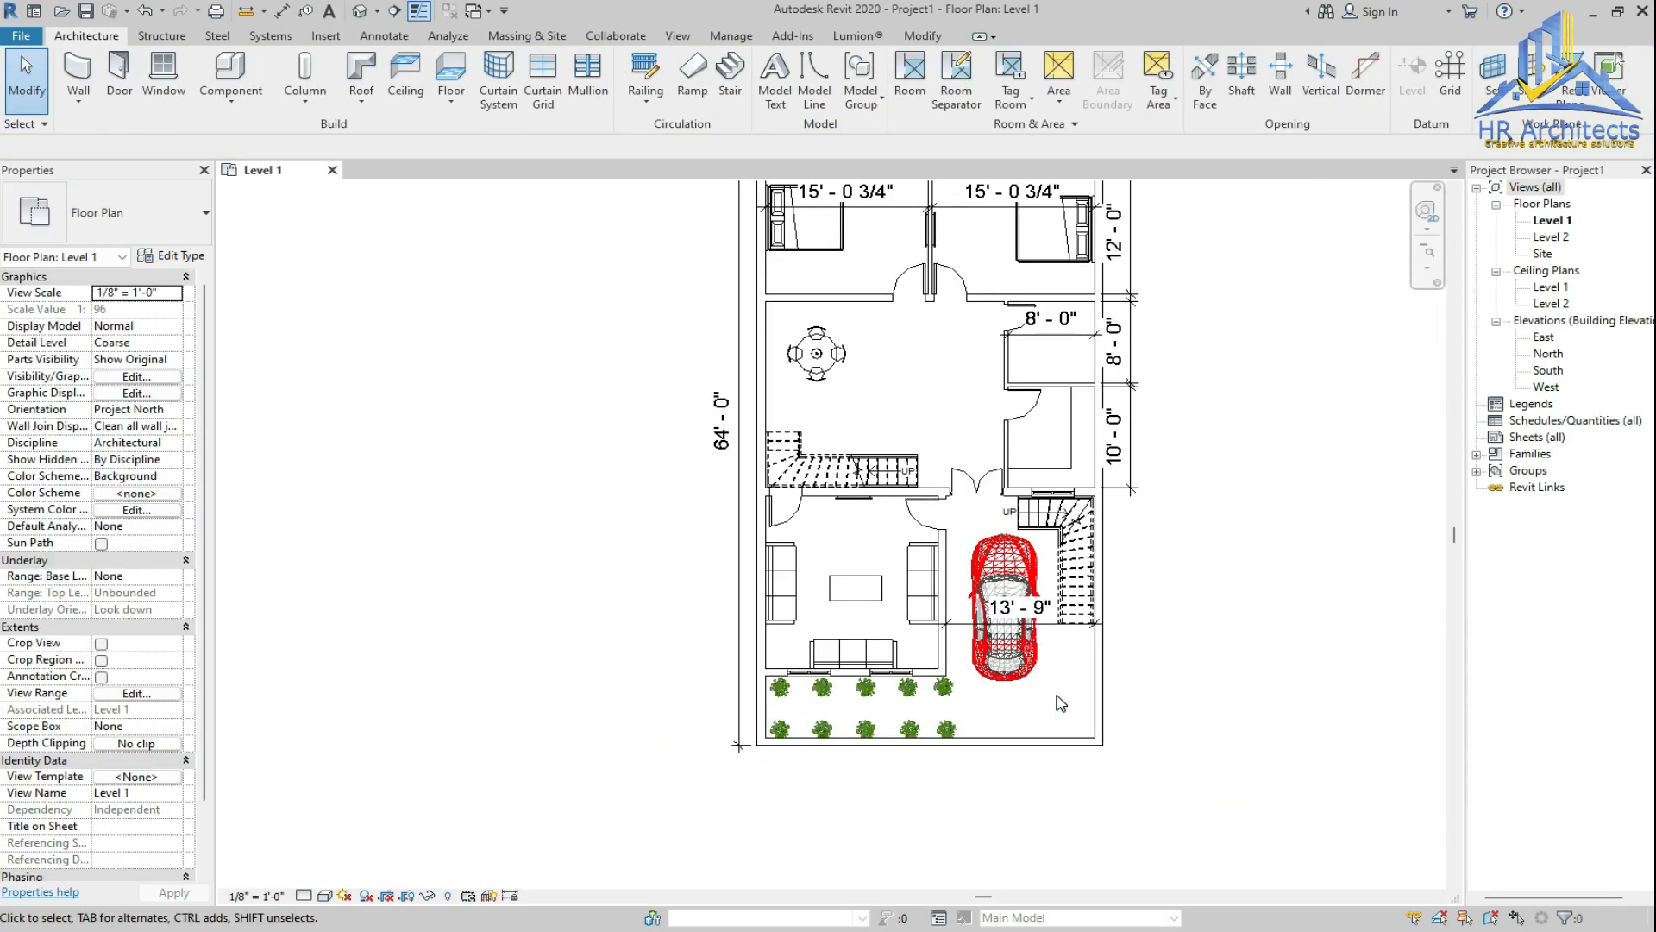
pyautogui.click(992, 765)
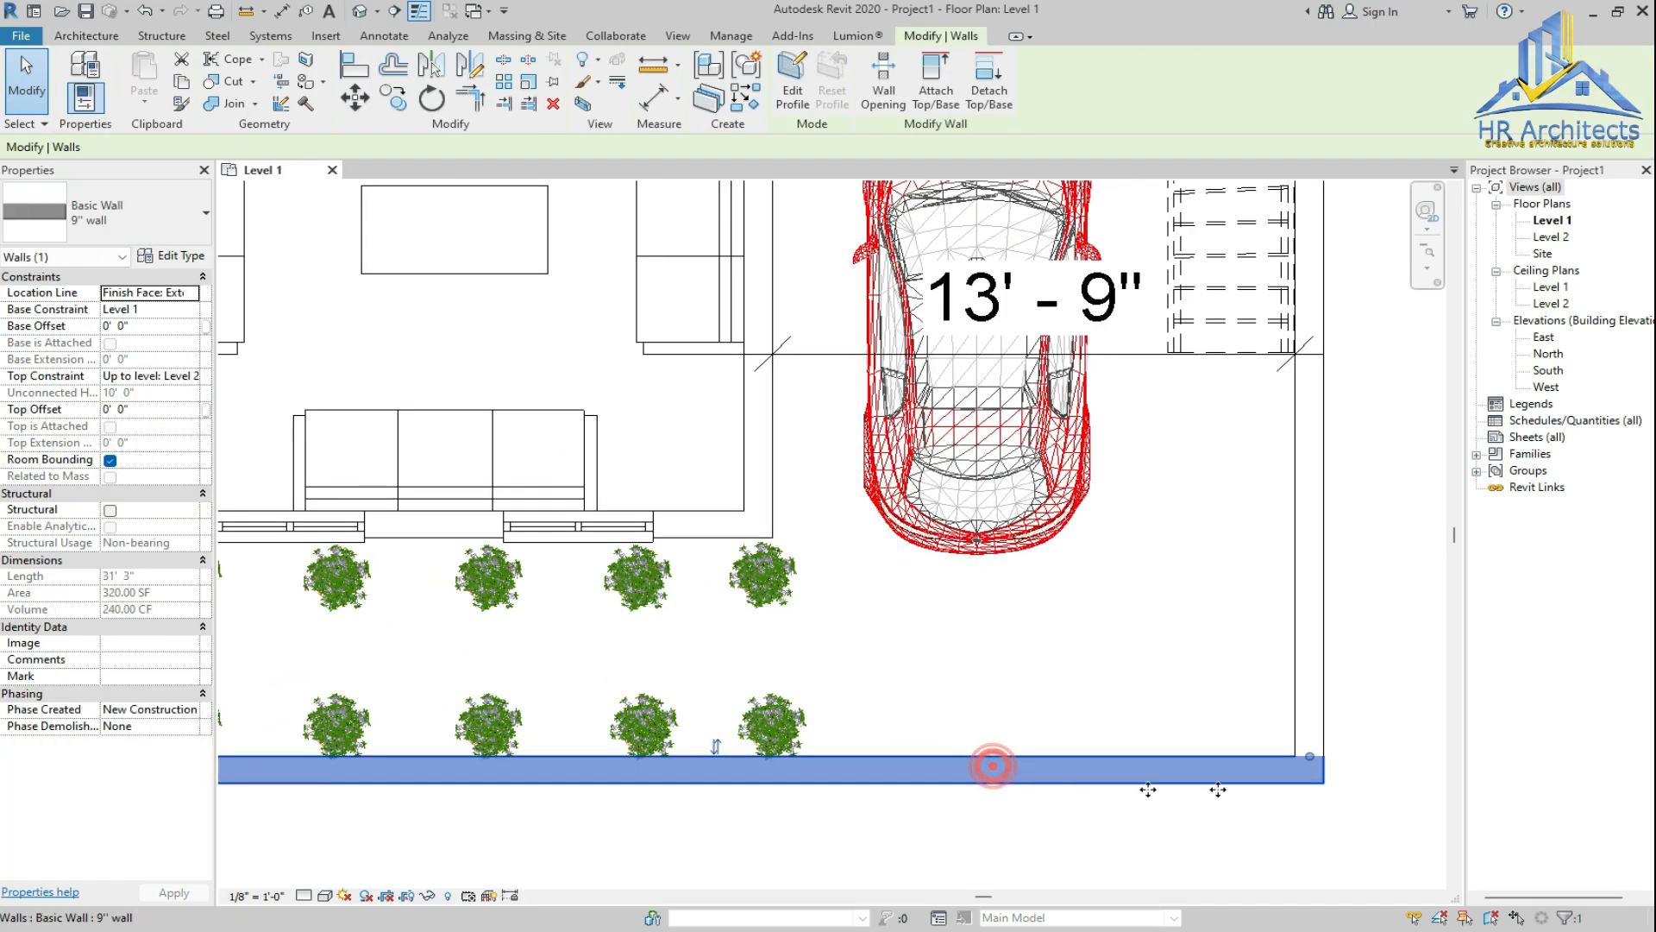
pyautogui.moveTo(1295, 762); pyautogui.dragTo(906, 757)
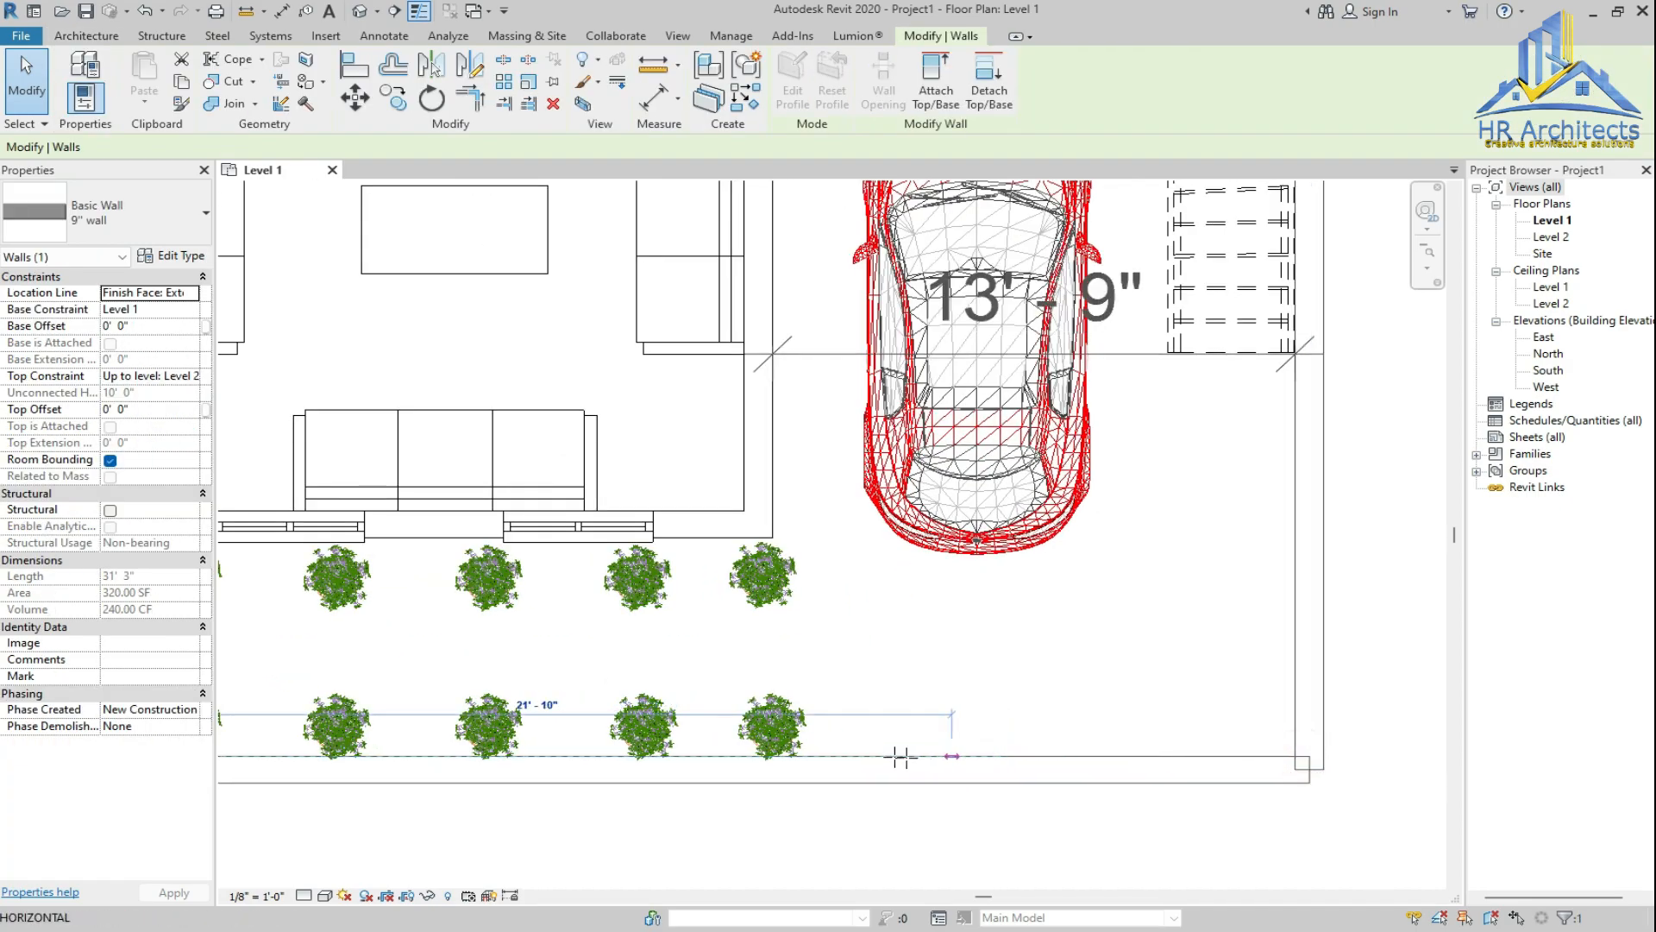
pyautogui.moveTo(801, 752); pyautogui.dragTo(767, 752)
pyautogui.scroll(3, 1034, 779)
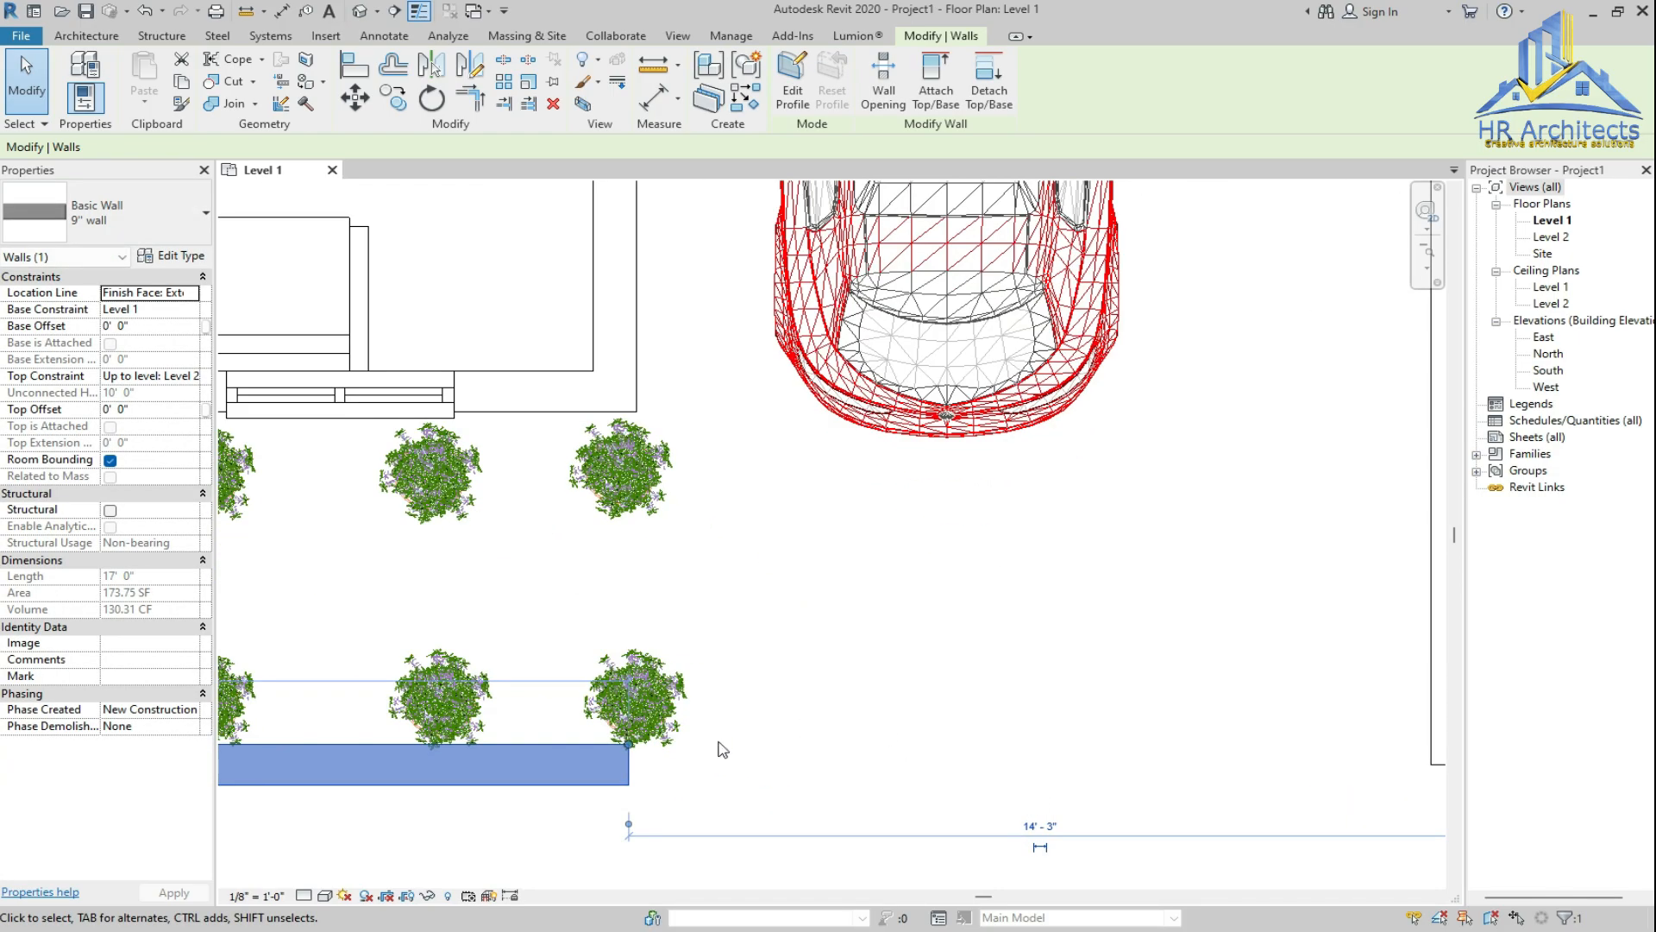
# Reference the gate opening's dimension to the side wall's inner face, set the opening to 12', and deselect the wall
pyautogui.scroll(-3, 720, 742)
pyautogui.click(1202, 795)
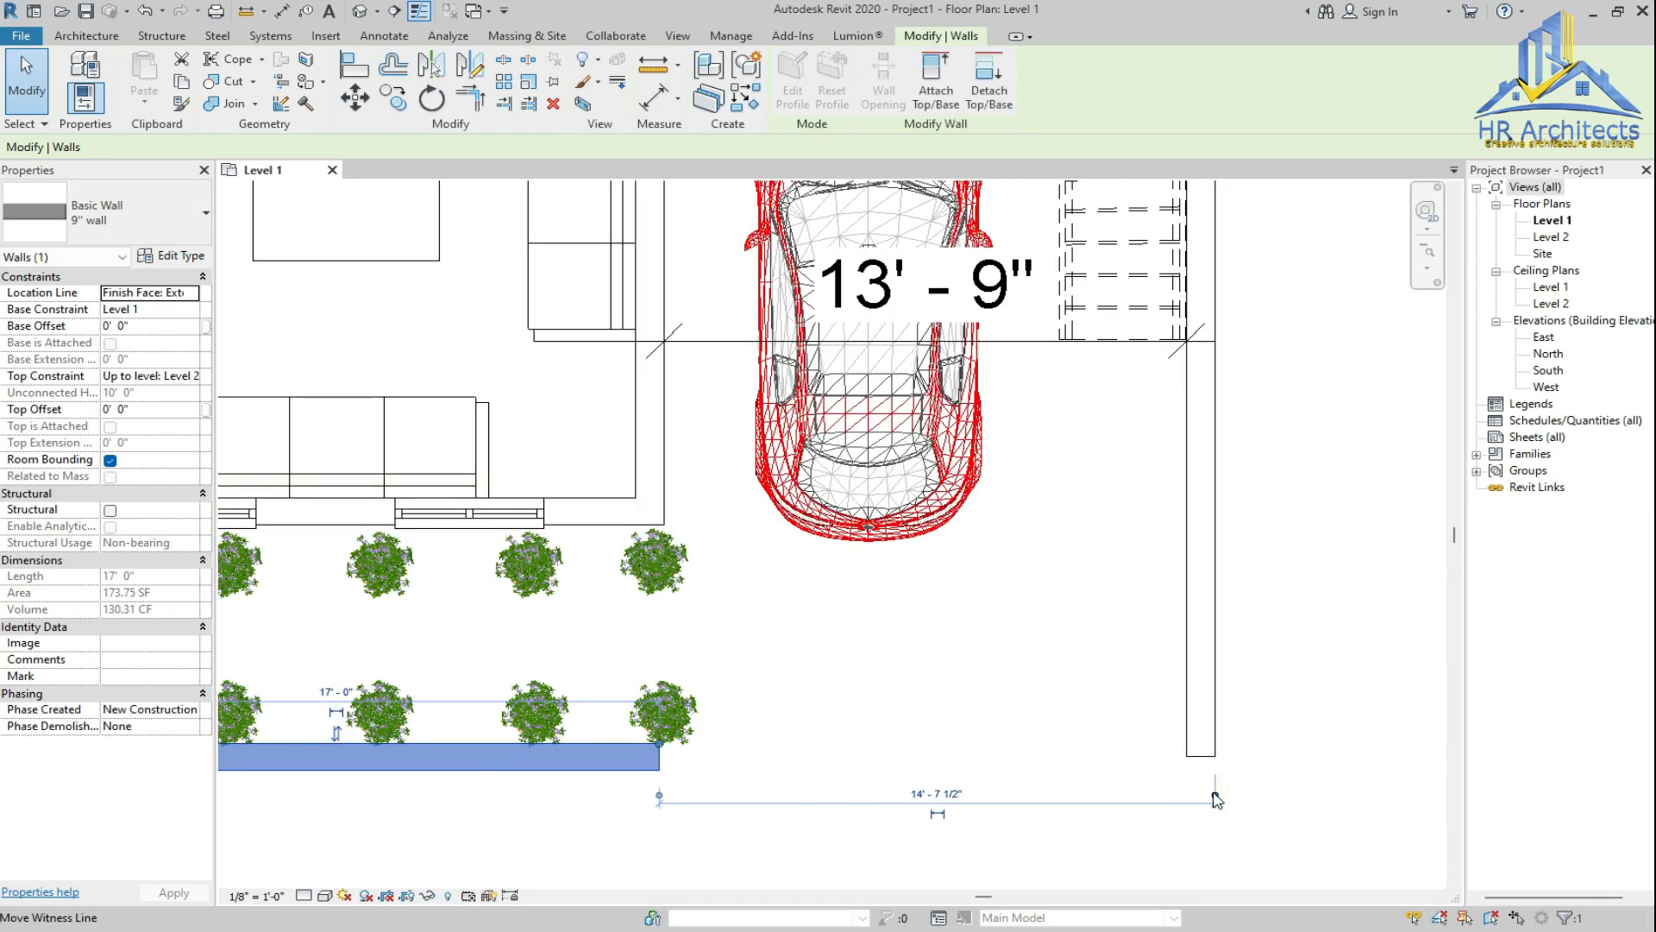
pyautogui.click(1213, 793)
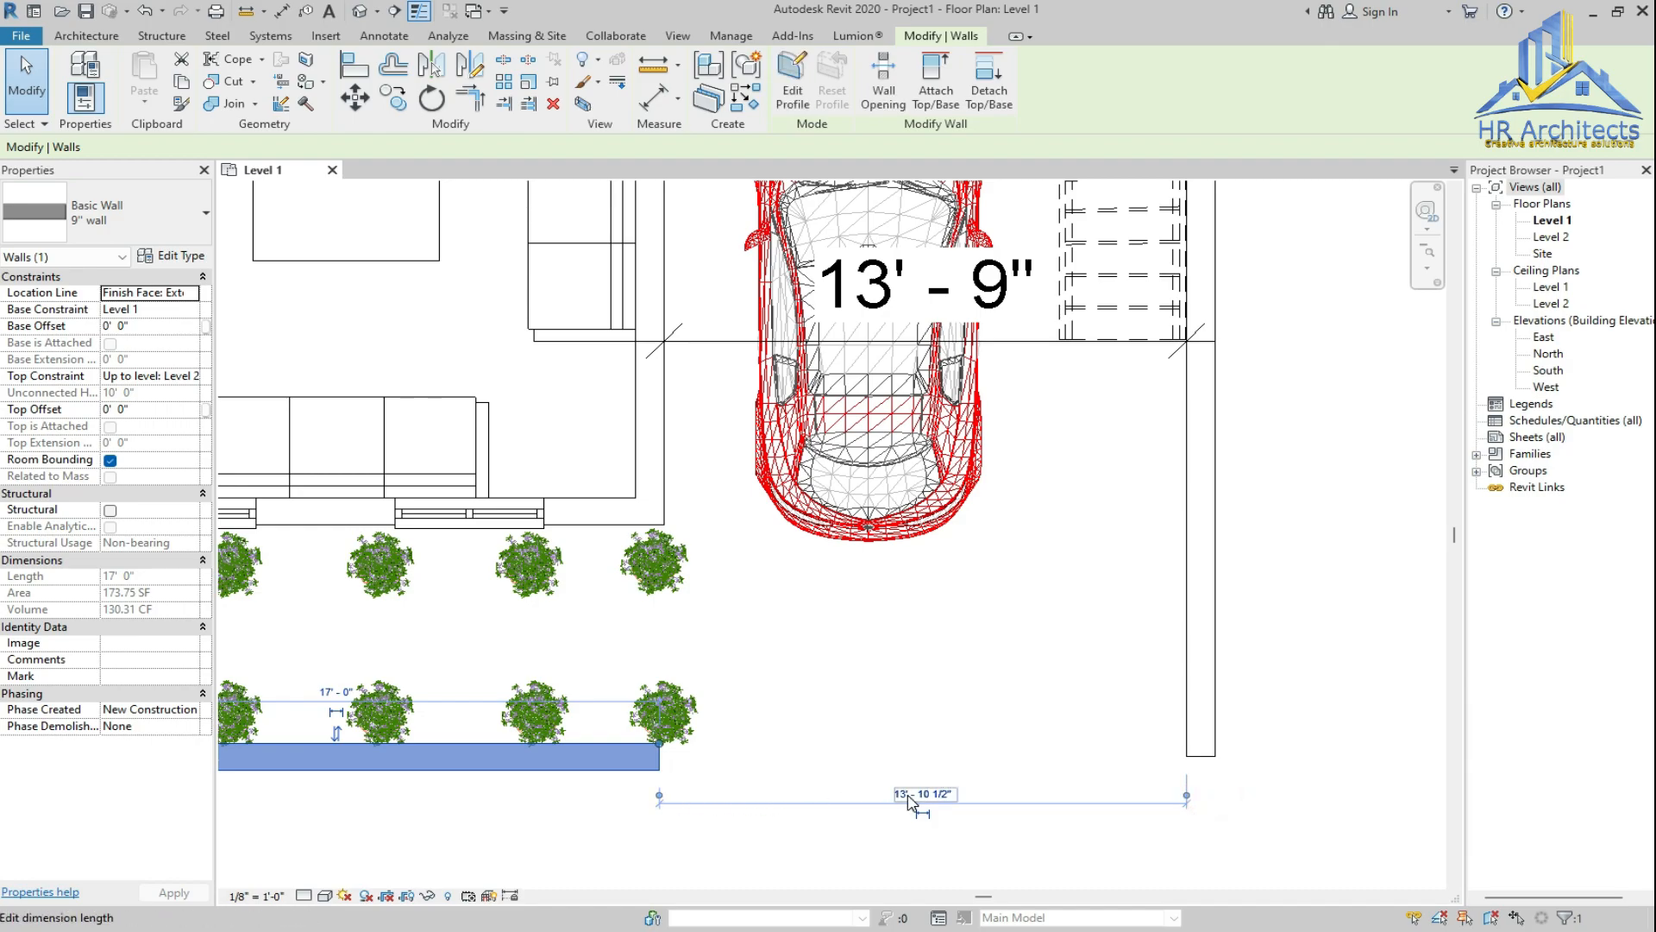
pyautogui.scroll(2, 910, 803)
pyautogui.click(916, 805)
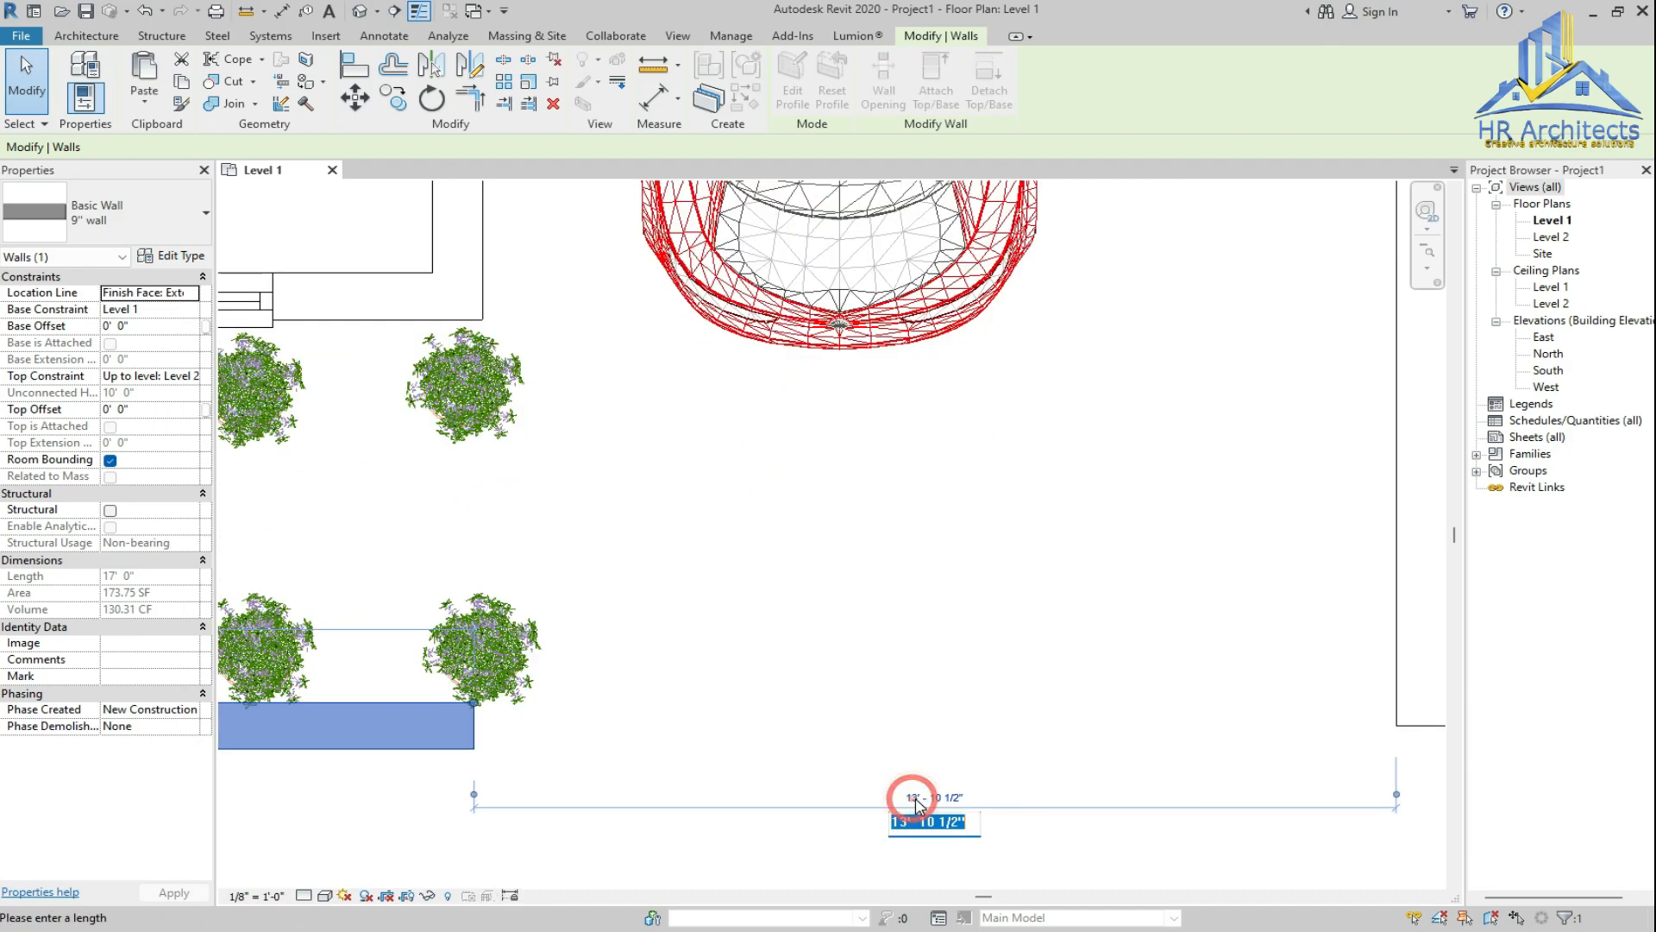
pyautogui.write("12'")
pyautogui.press('Return')
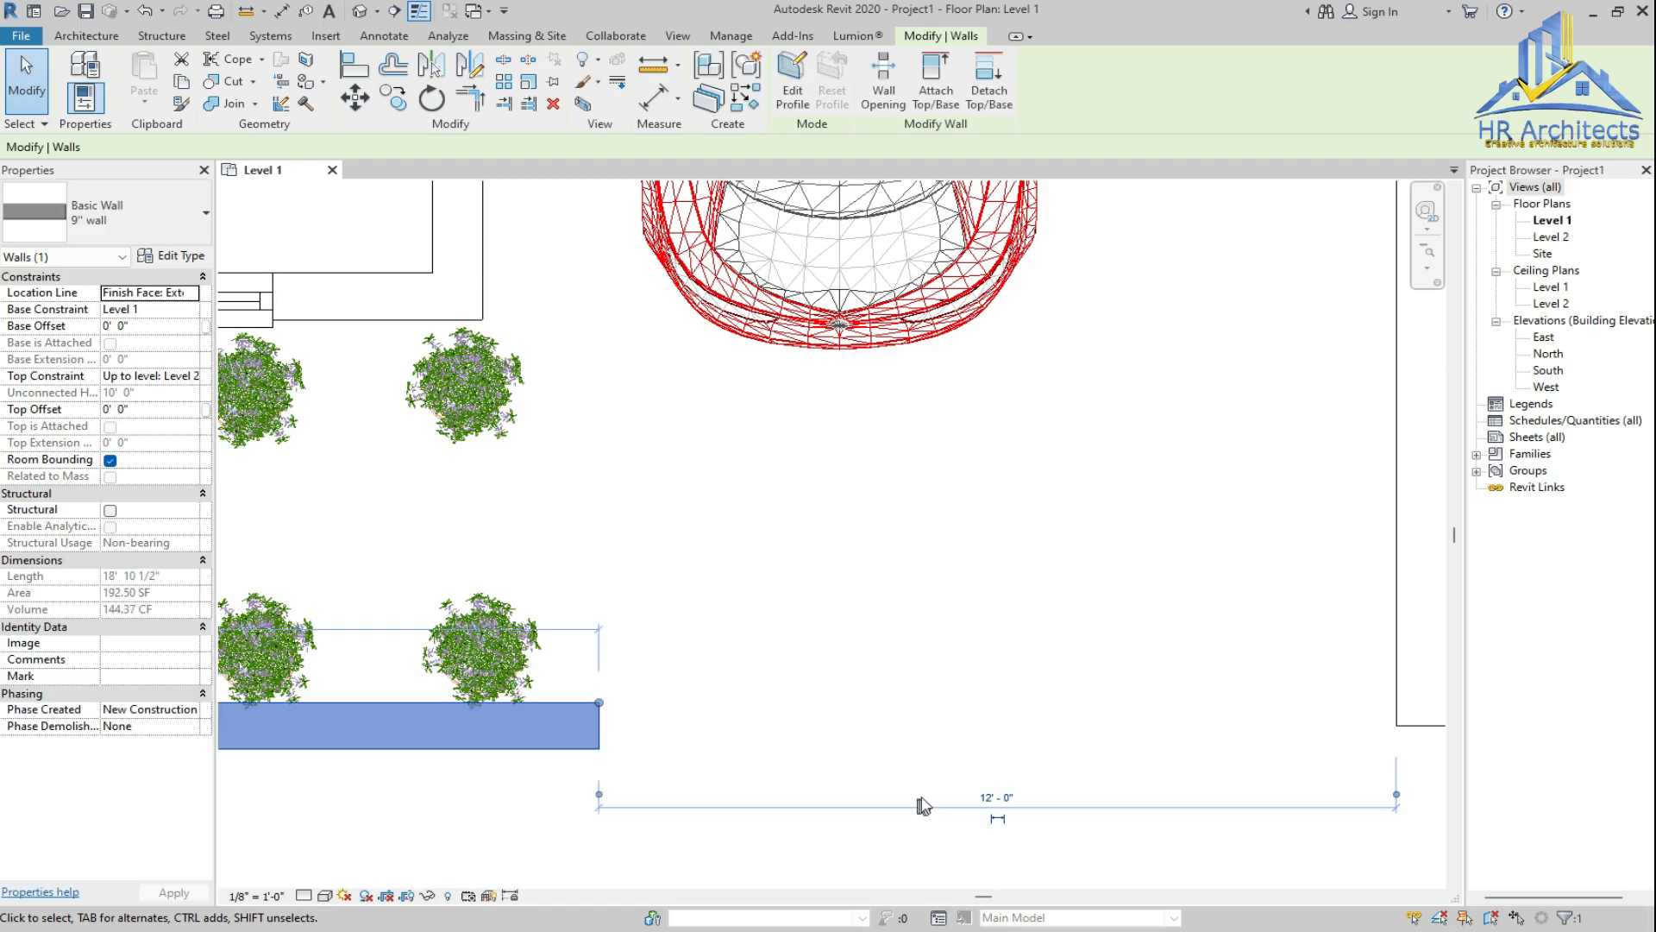
pyautogui.scroll(-3, 709, 827)
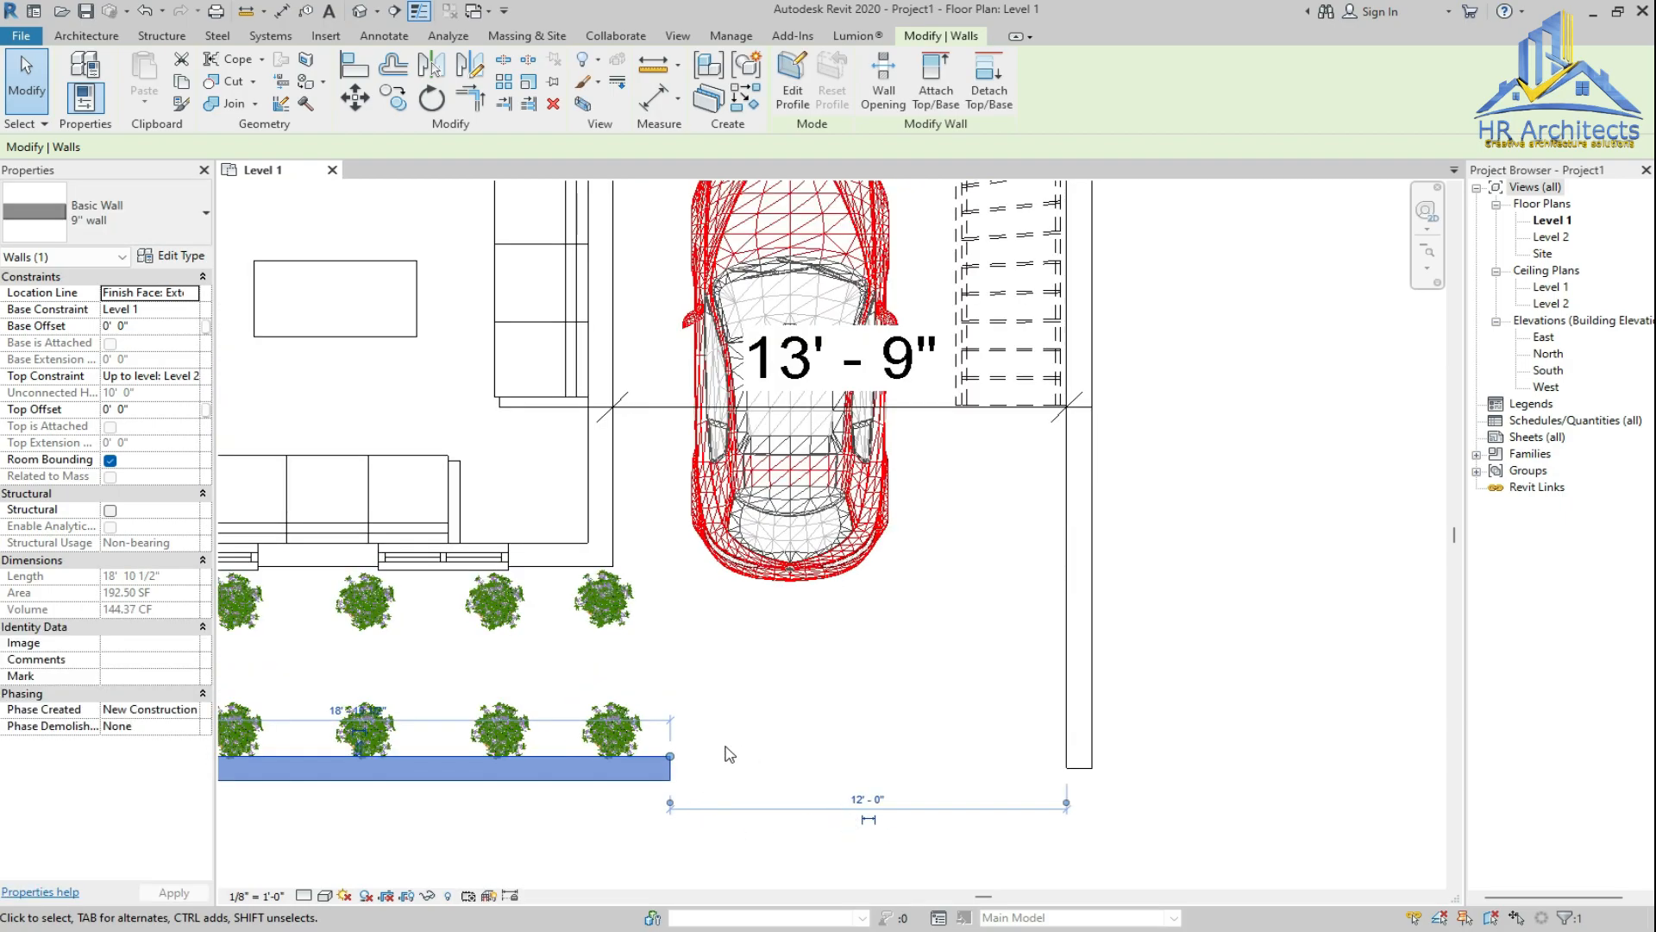
pyautogui.scroll(1, 729, 755)
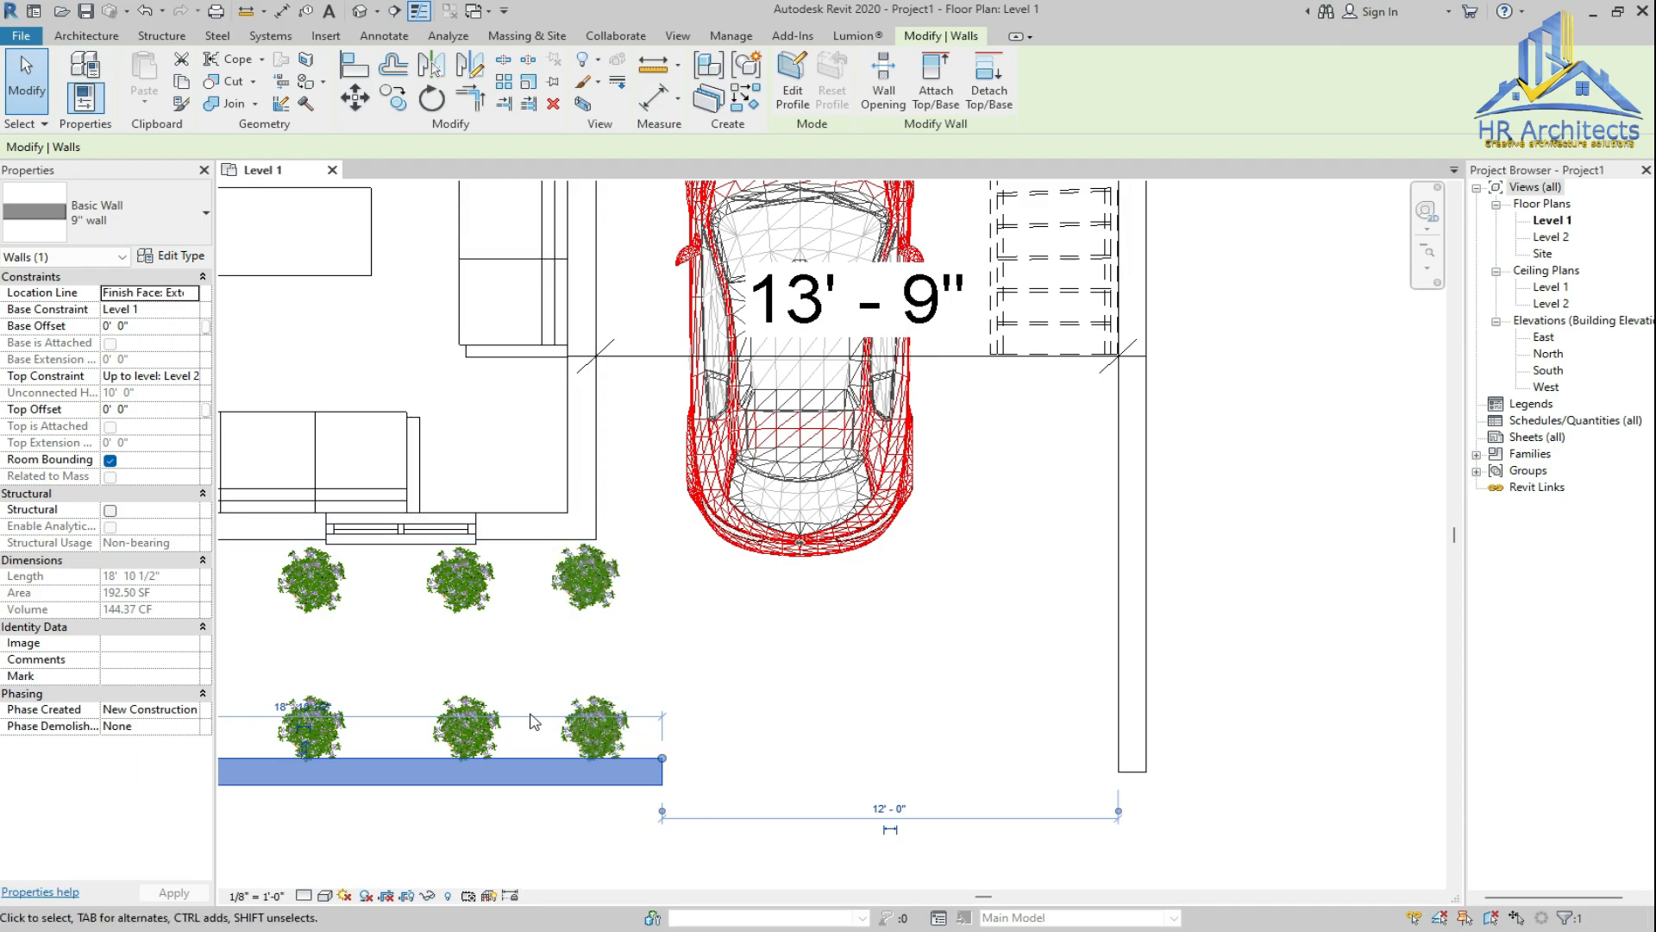
pyautogui.scroll(-5, 773, 795)
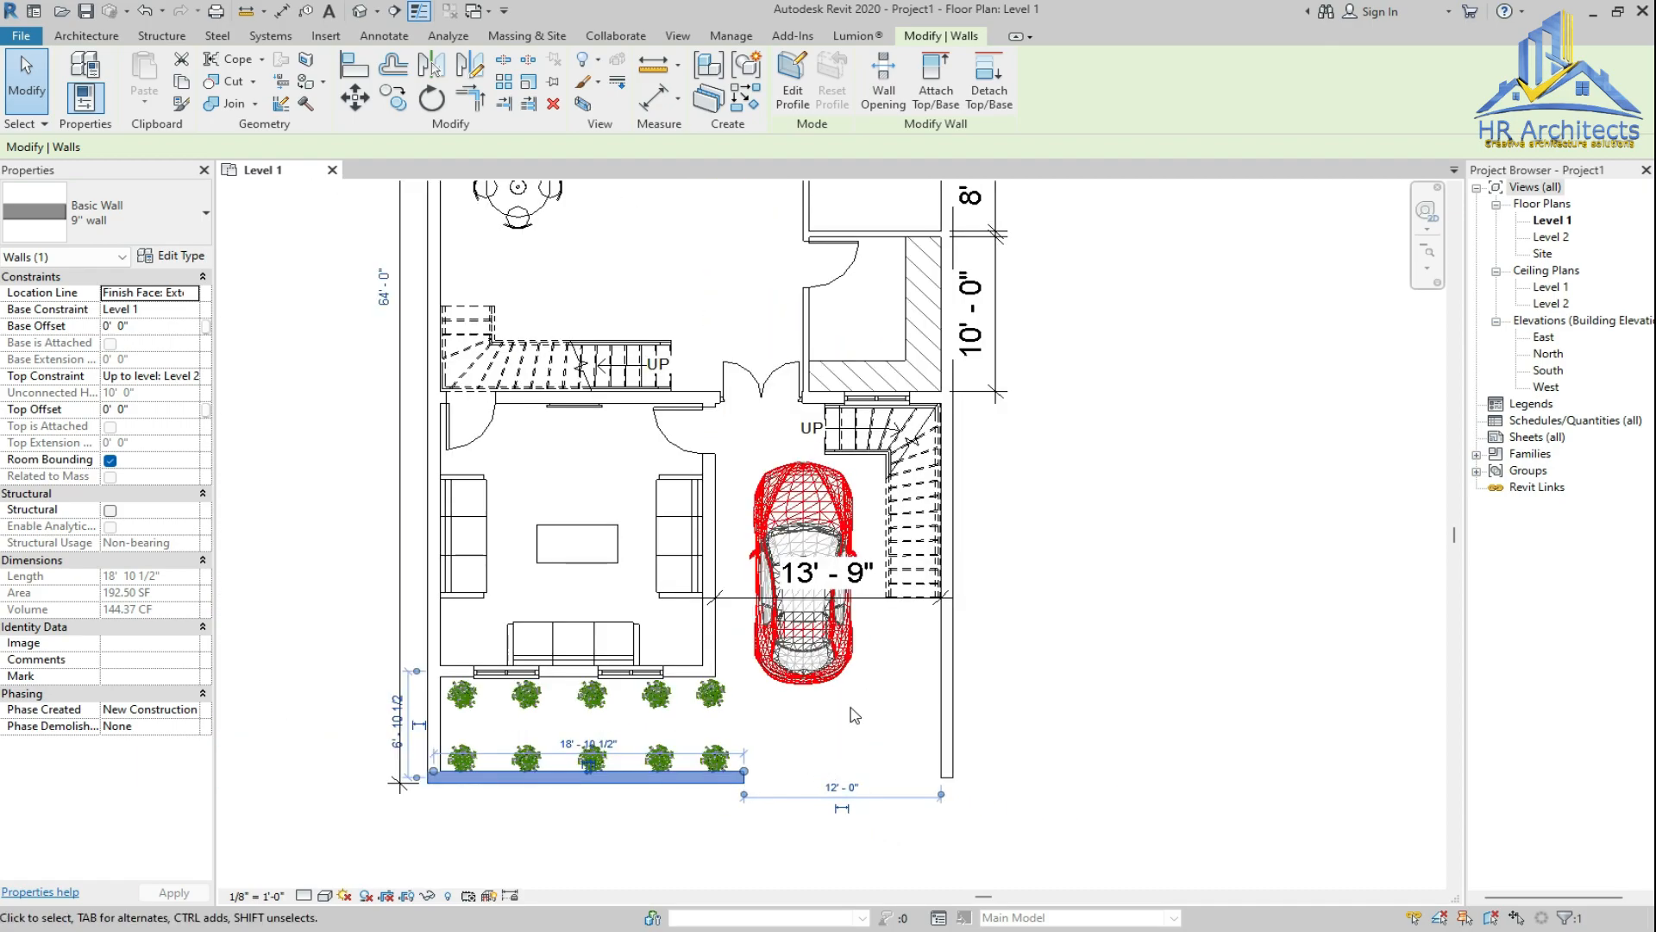
pyautogui.click(854, 719)
# Set the coarse scale fill pattern of the 9" wall type to solid fill and apply it
pyautogui.scroll(-3, 854, 802)
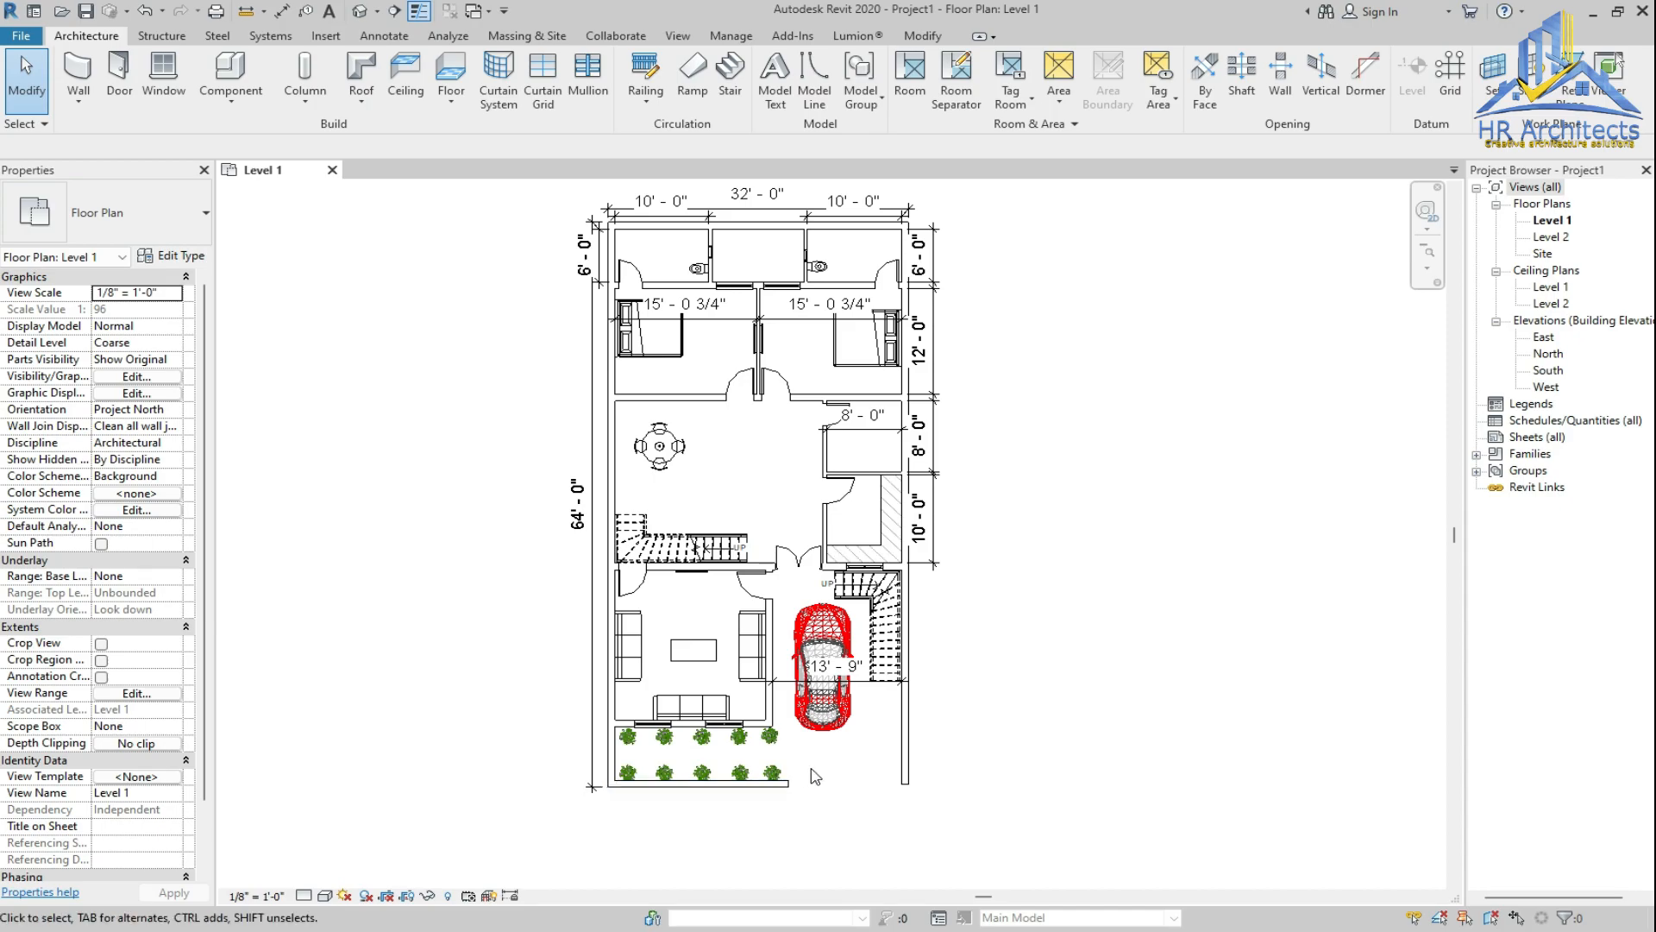
pyautogui.scroll(-1, 828, 787)
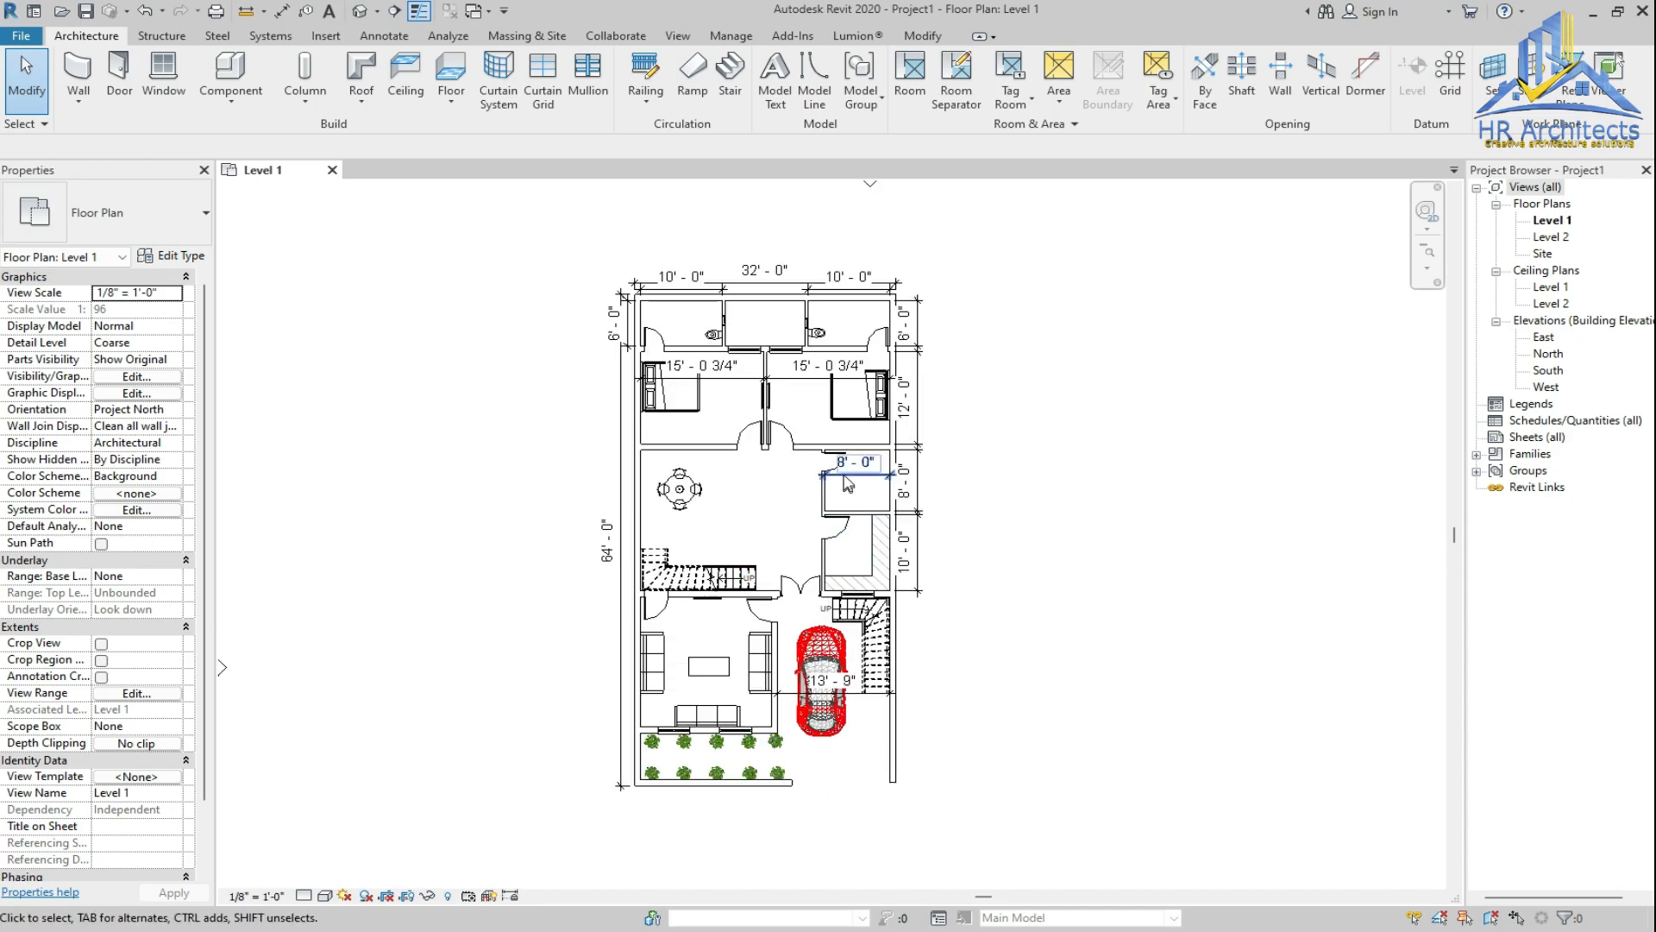
pyautogui.scroll(1, 757, 565)
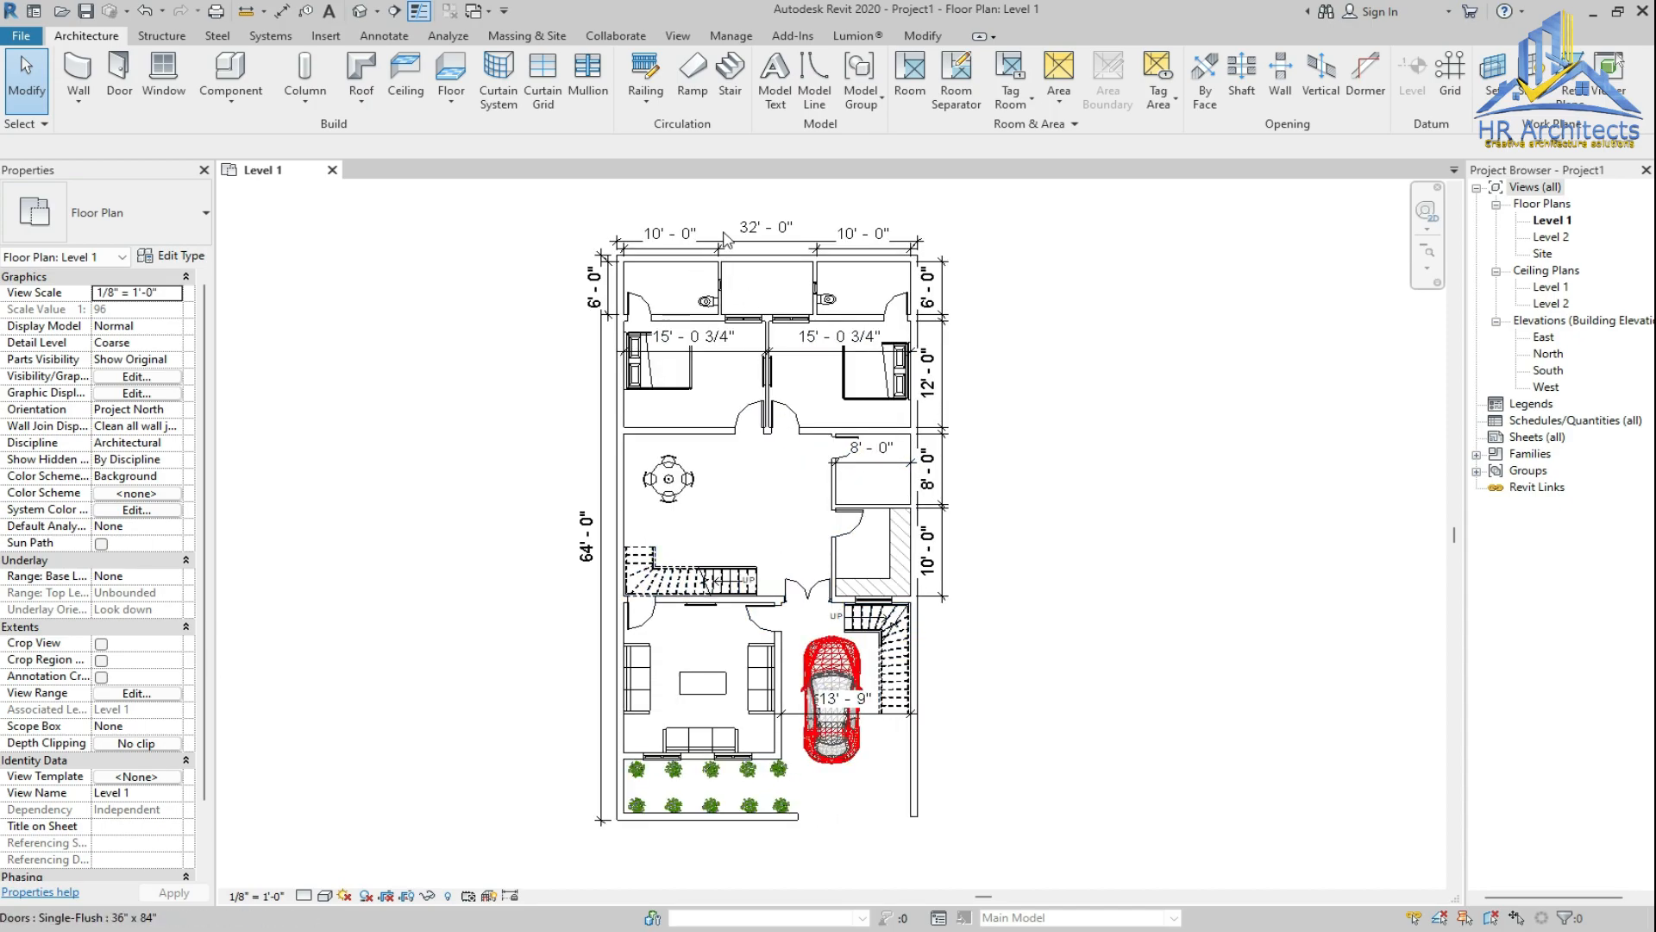
pyautogui.scroll(3, 754, 263)
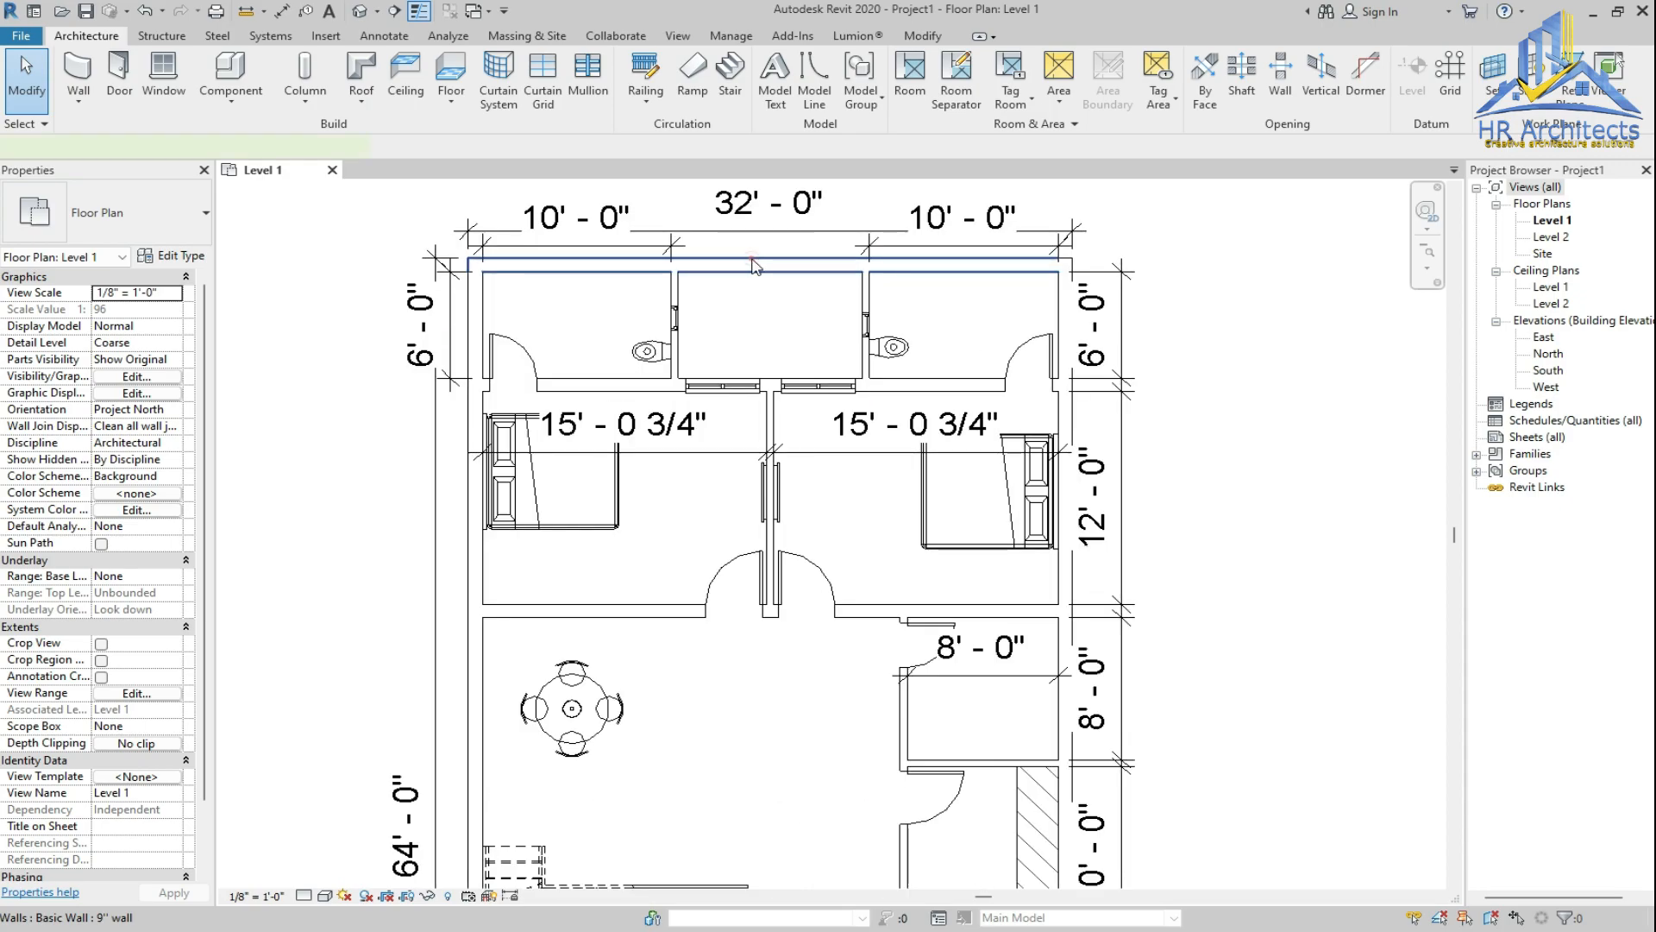
pyautogui.click(755, 264)
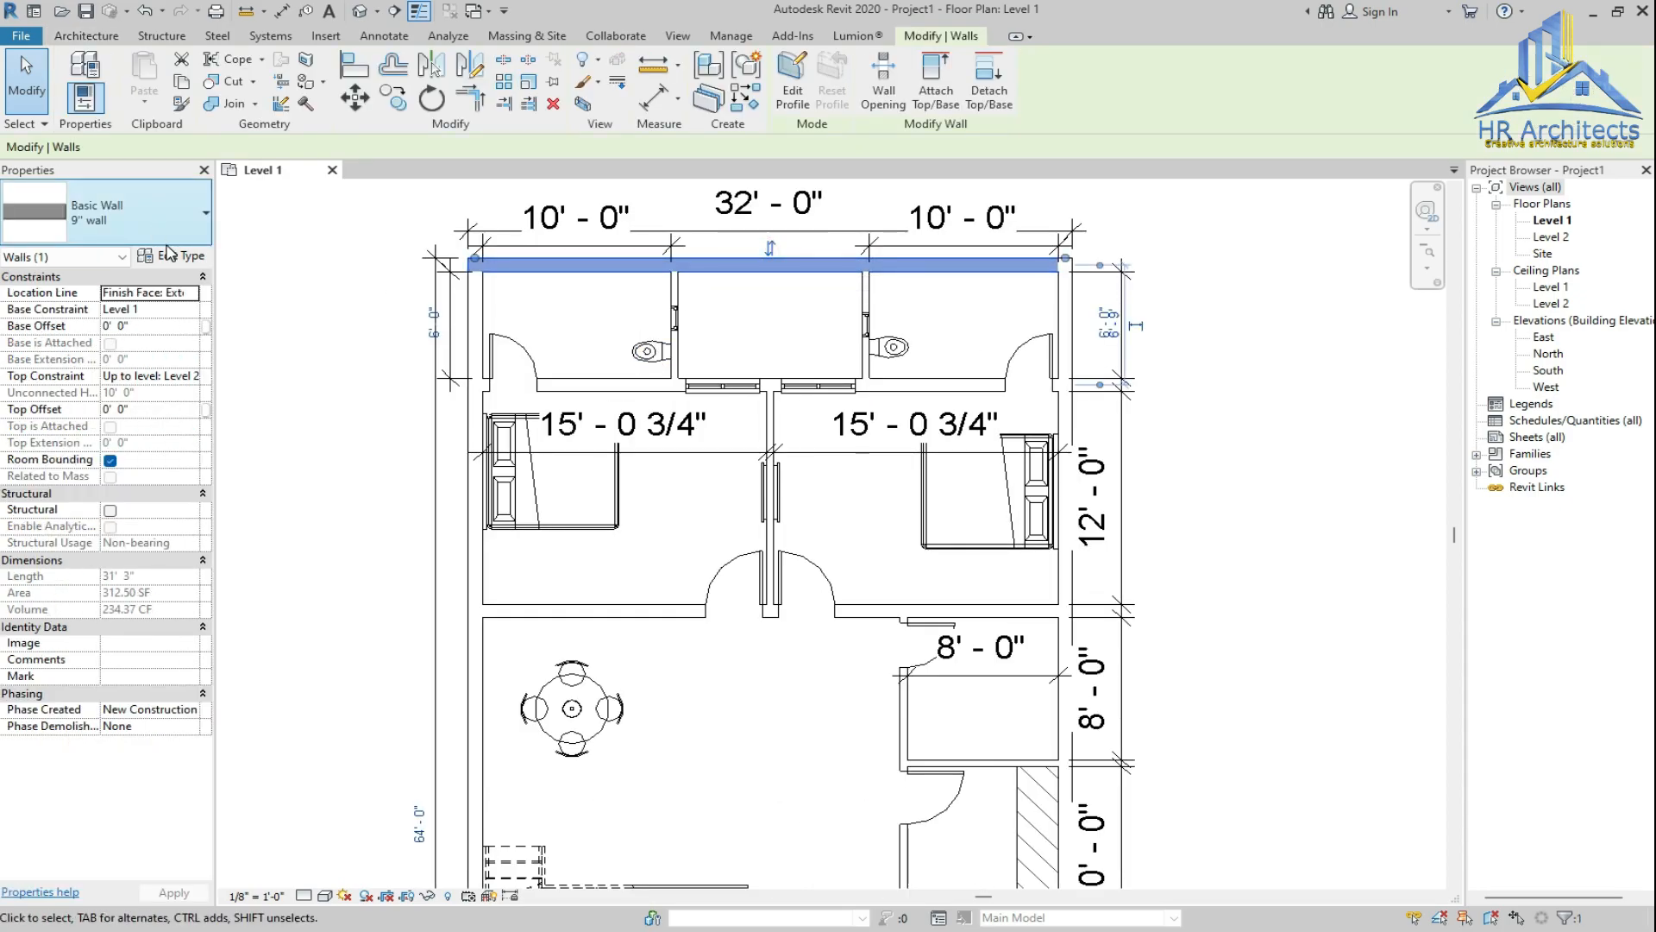
pyautogui.click(171, 255)
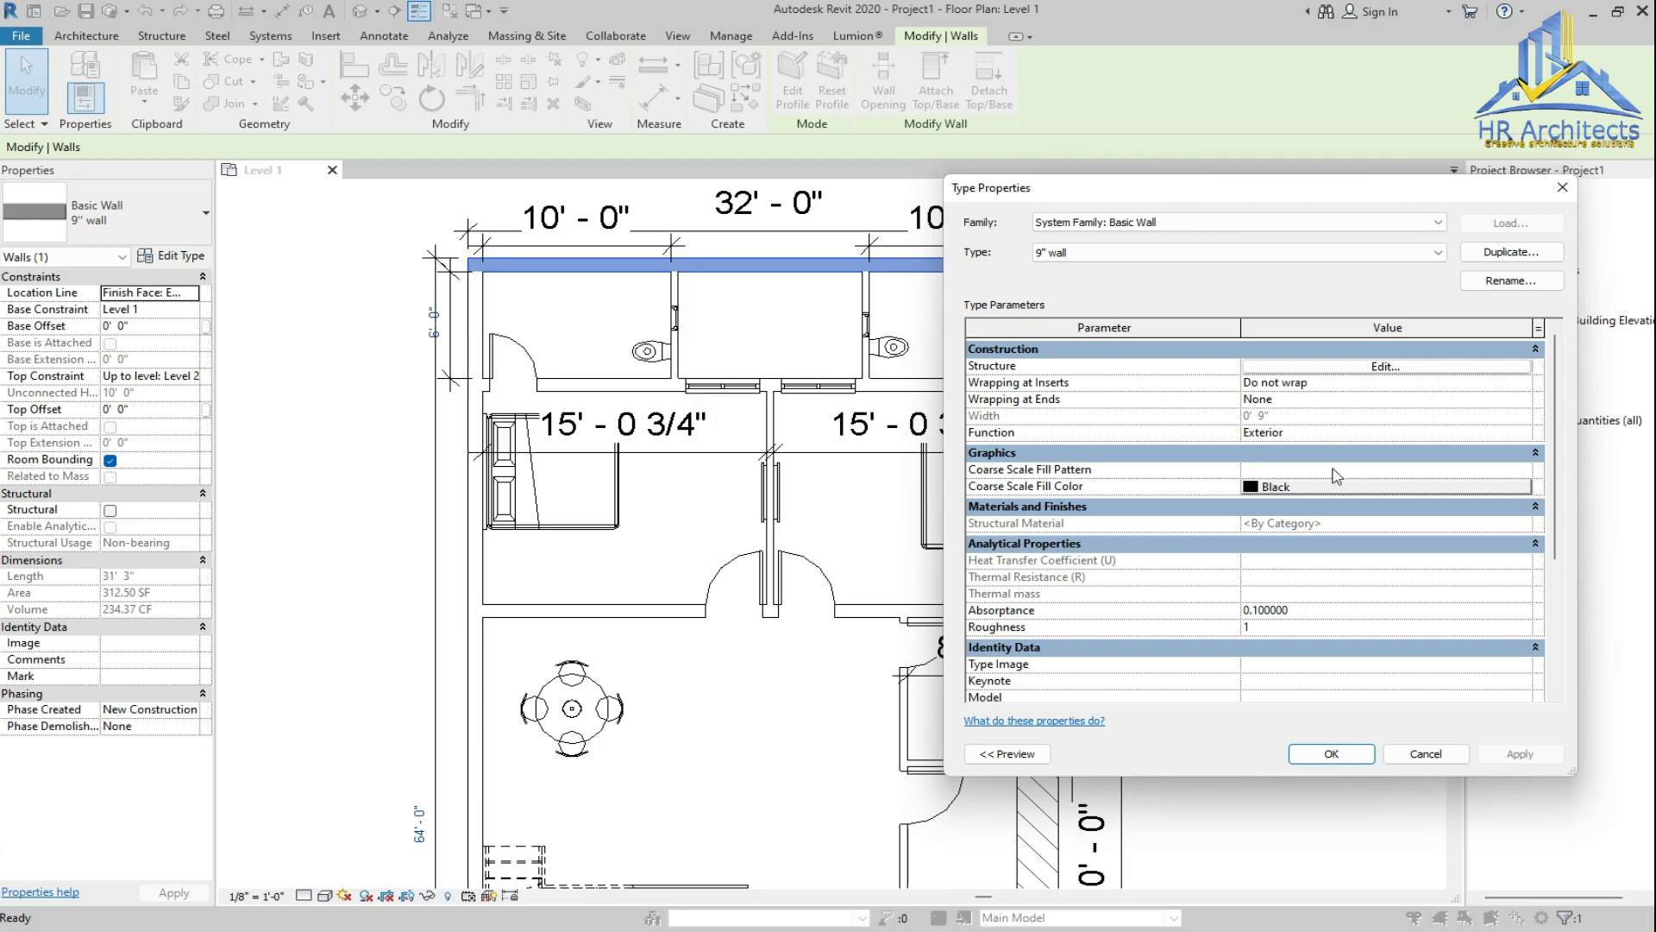
pyautogui.click(1530, 474)
pyautogui.click(1529, 474)
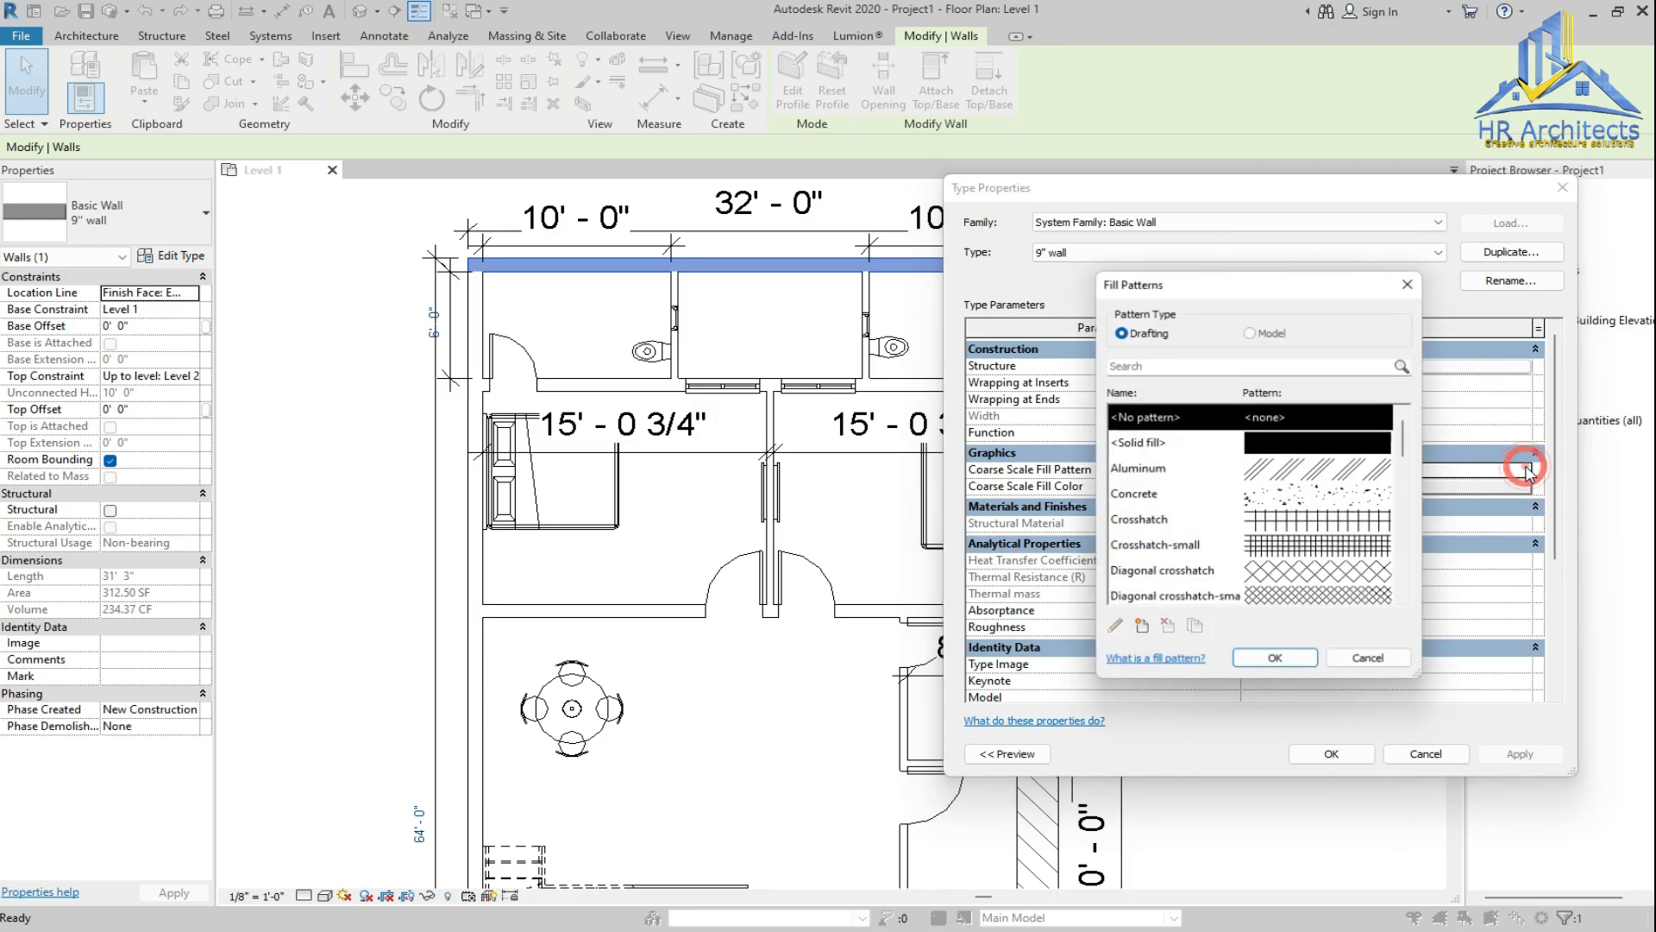
pyautogui.click(1328, 445)
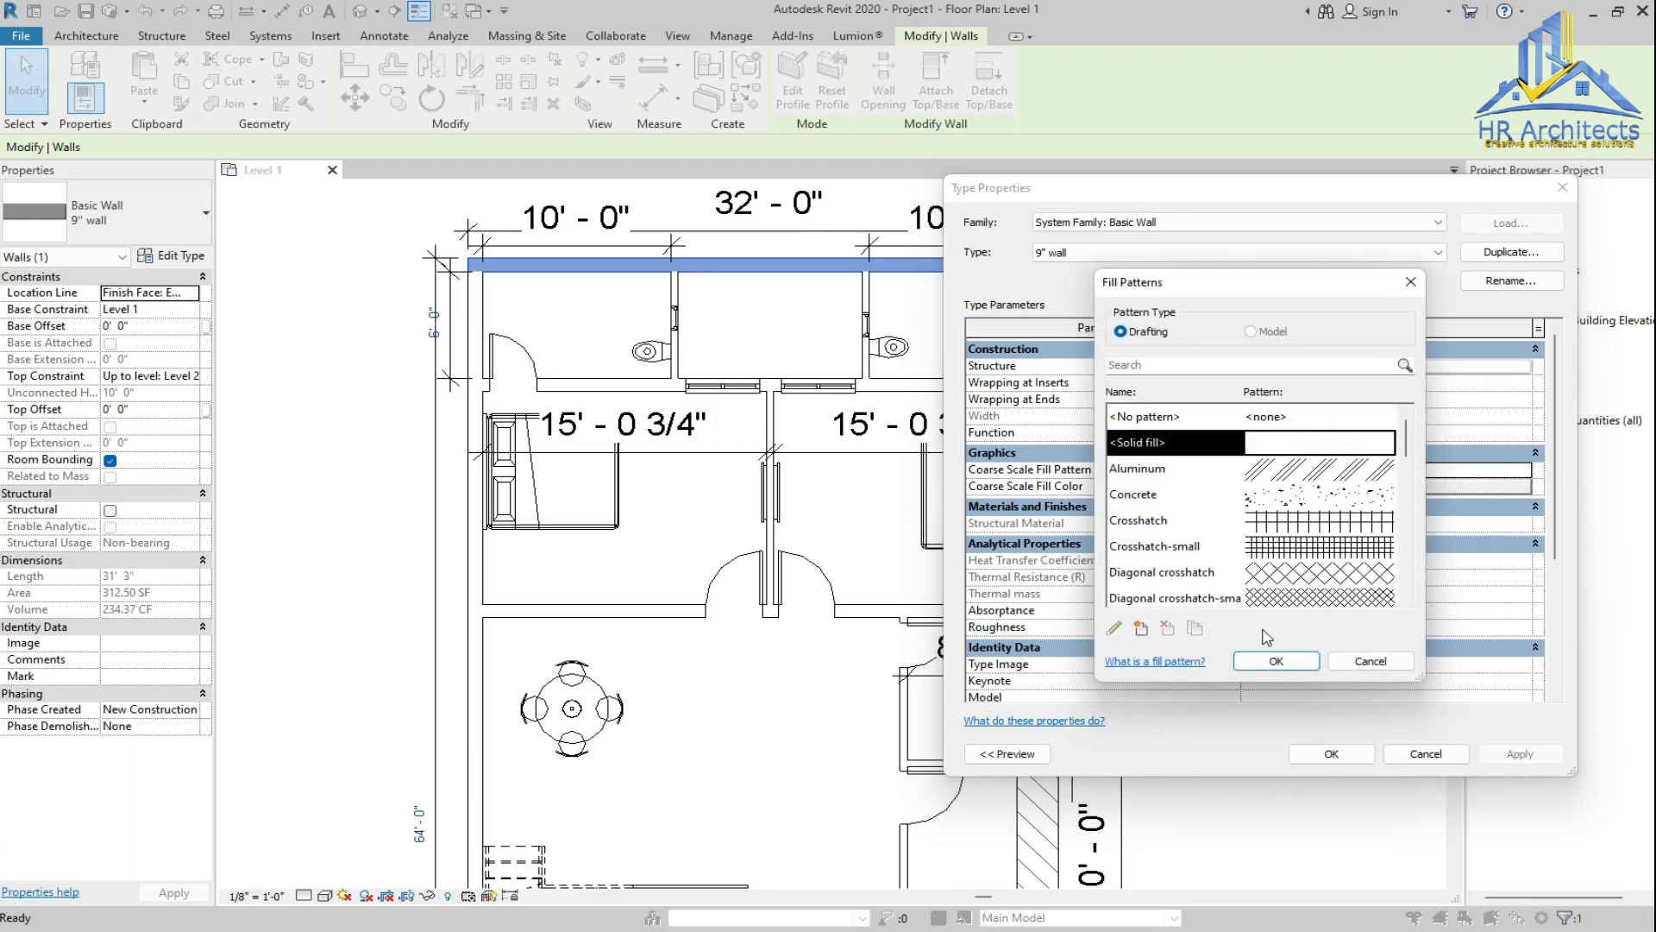
pyautogui.click(1264, 661)
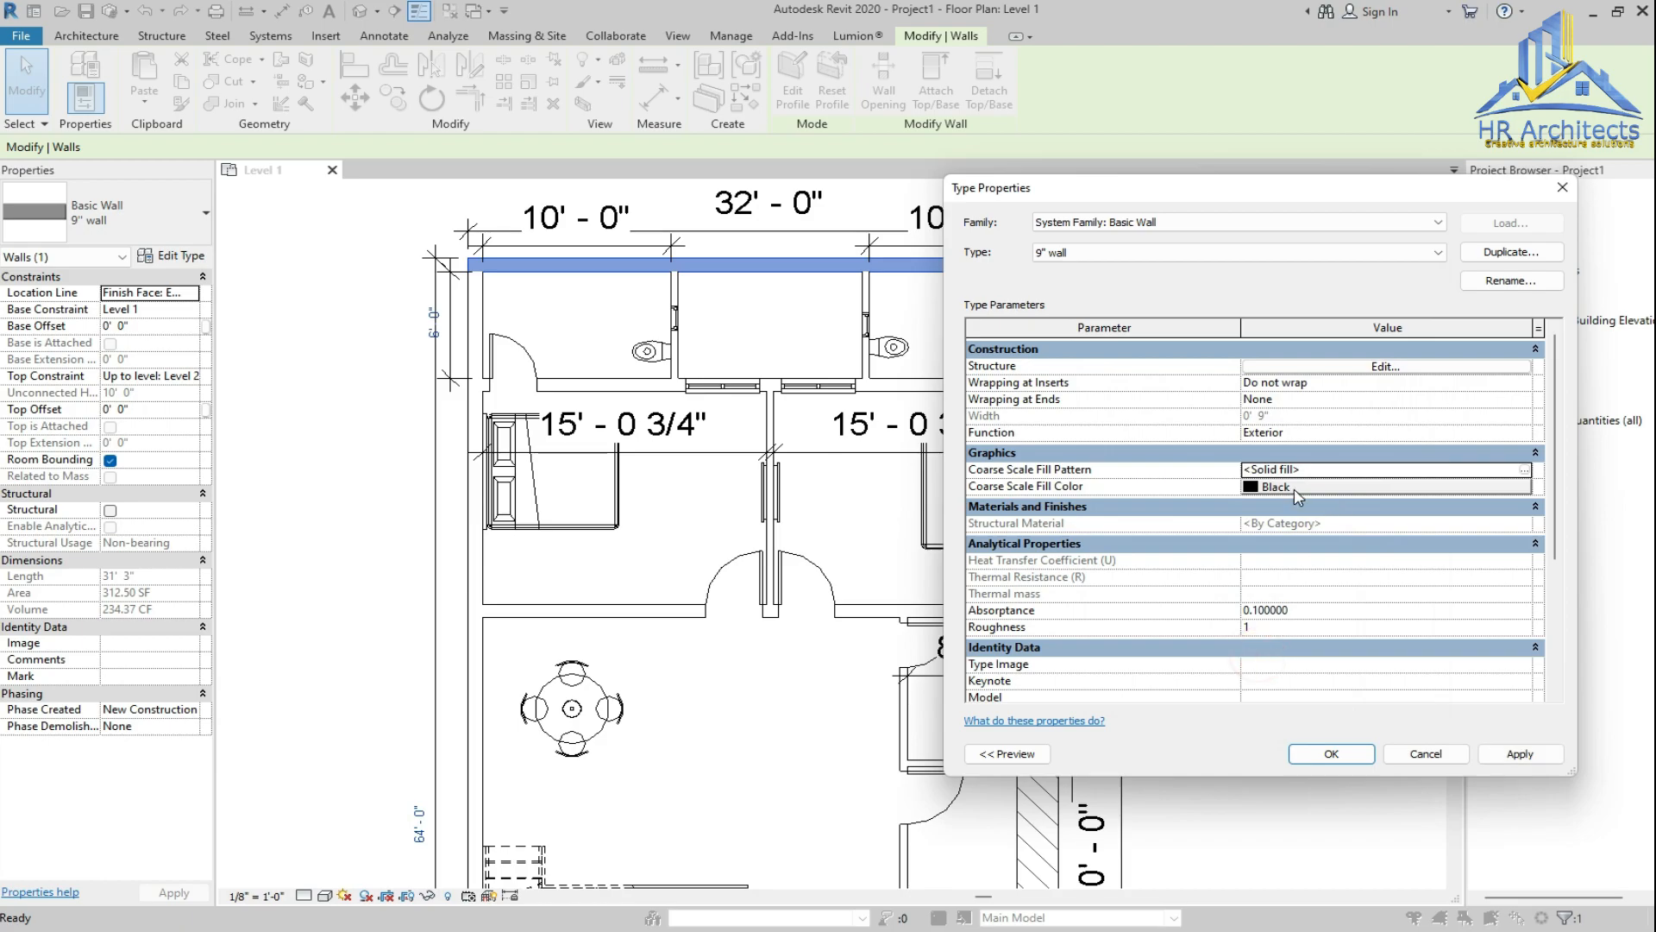
pyautogui.click(1520, 754)
pyautogui.click(1331, 754)
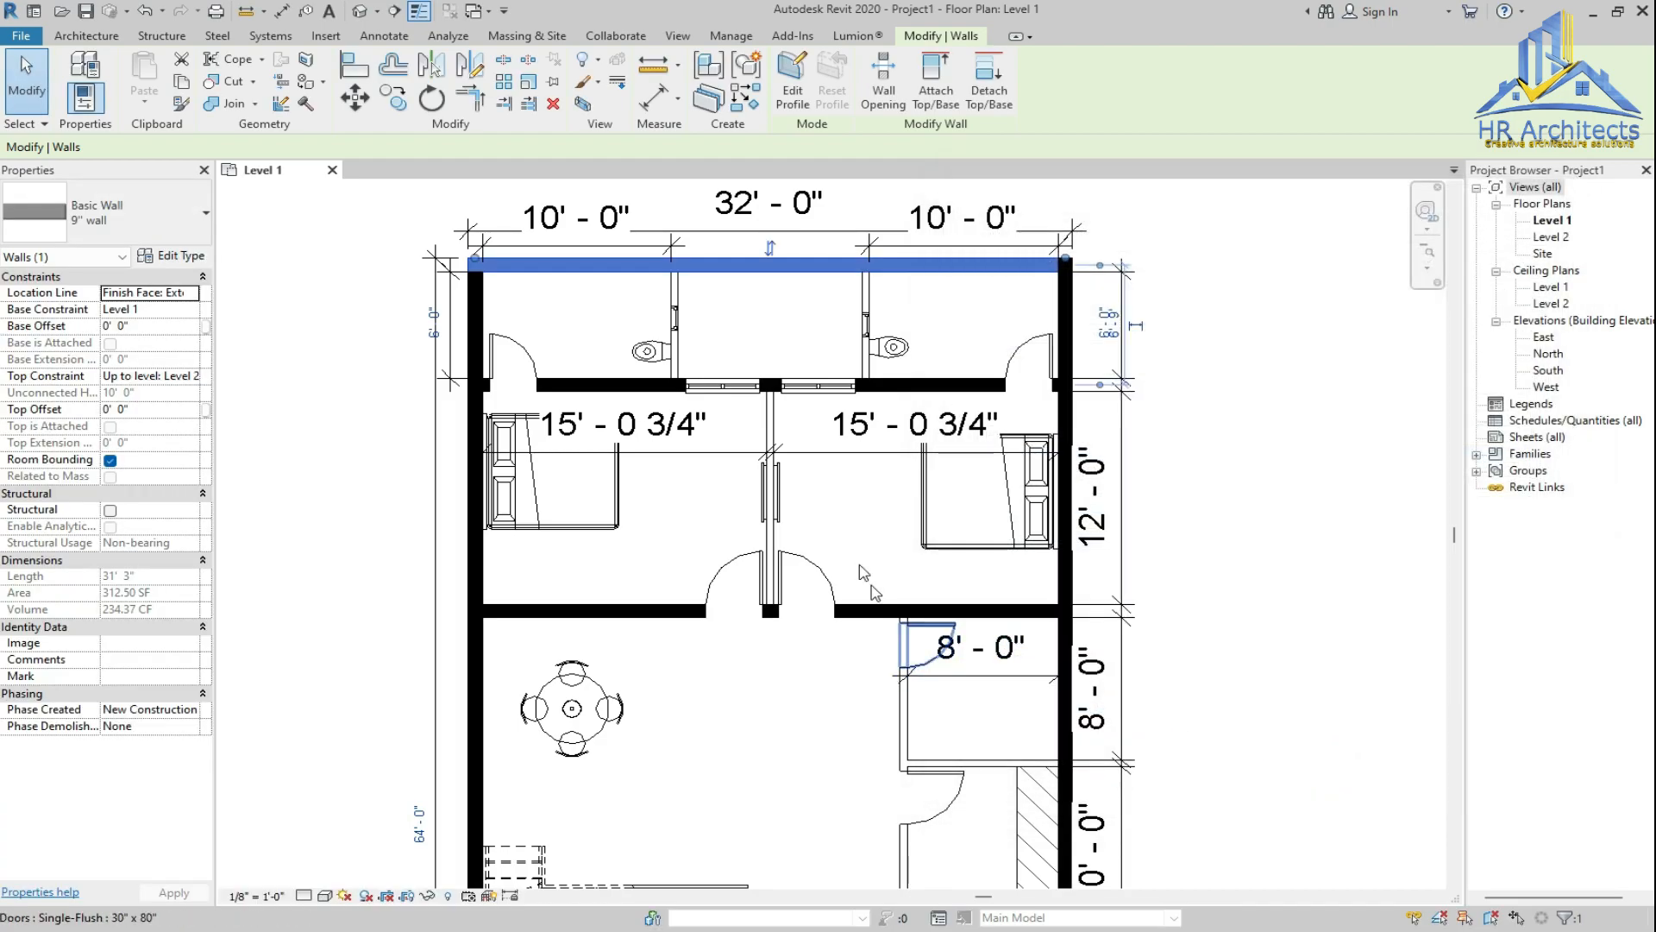
# Set the coarse scale fill pattern of the 4.5" wall type to solid fill, apply it, and deselect the wall
pyautogui.scroll(-1, 786, 463)
pyautogui.click(689, 327)
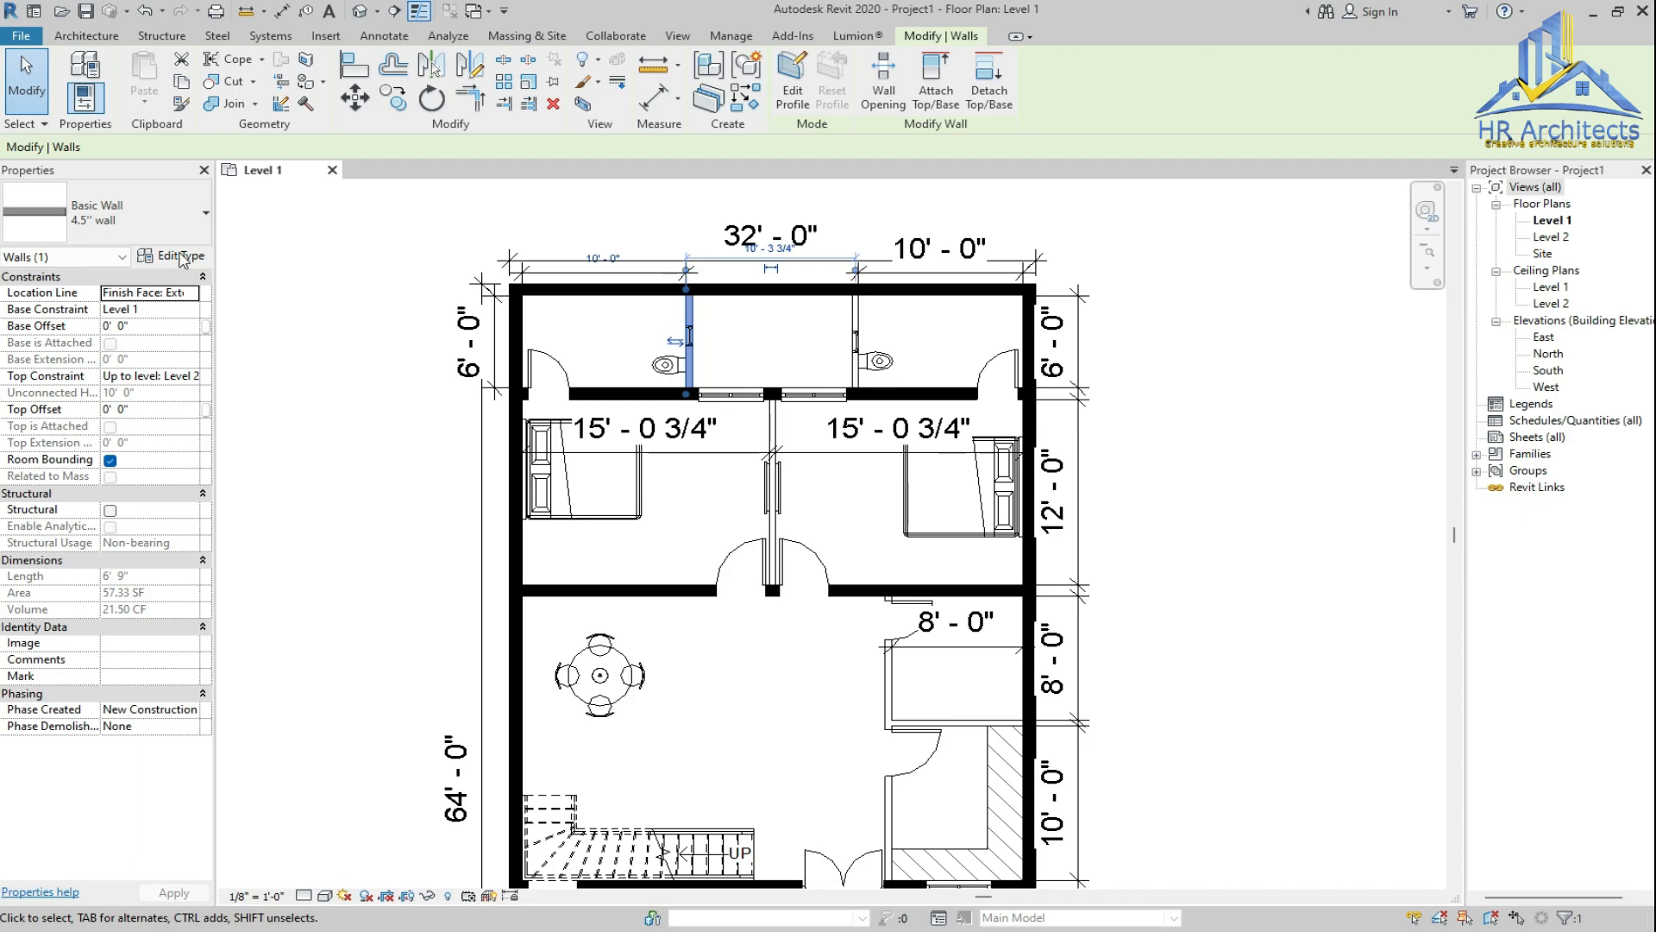
pyautogui.click(167, 257)
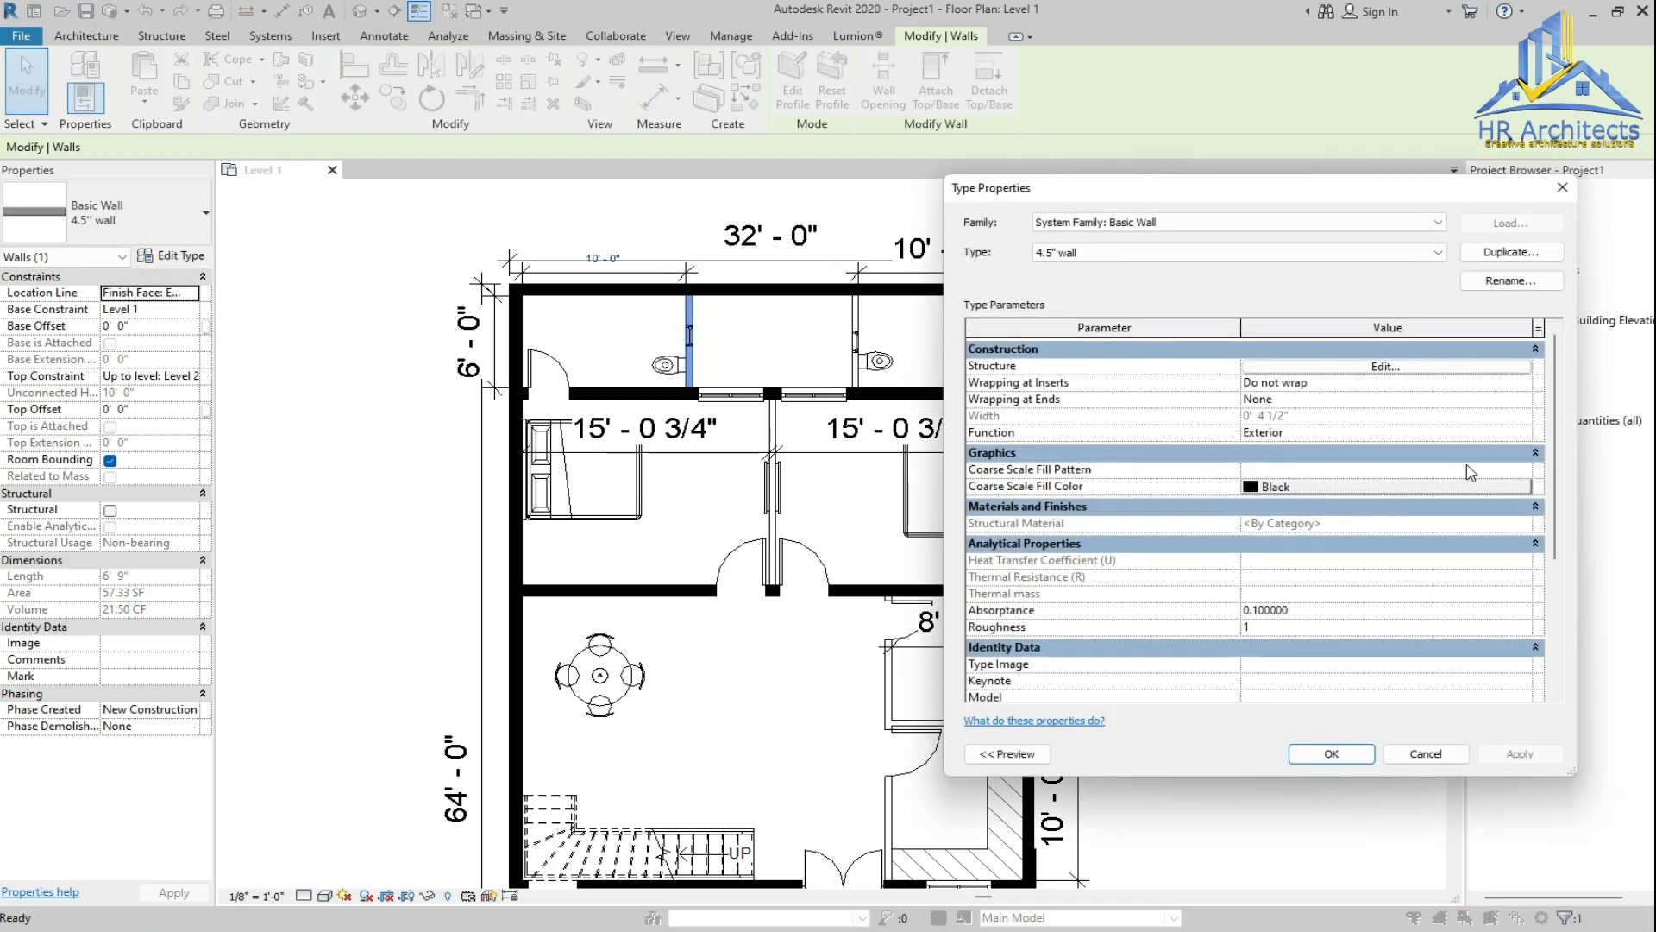
pyautogui.click(1521, 470)
pyautogui.click(1295, 442)
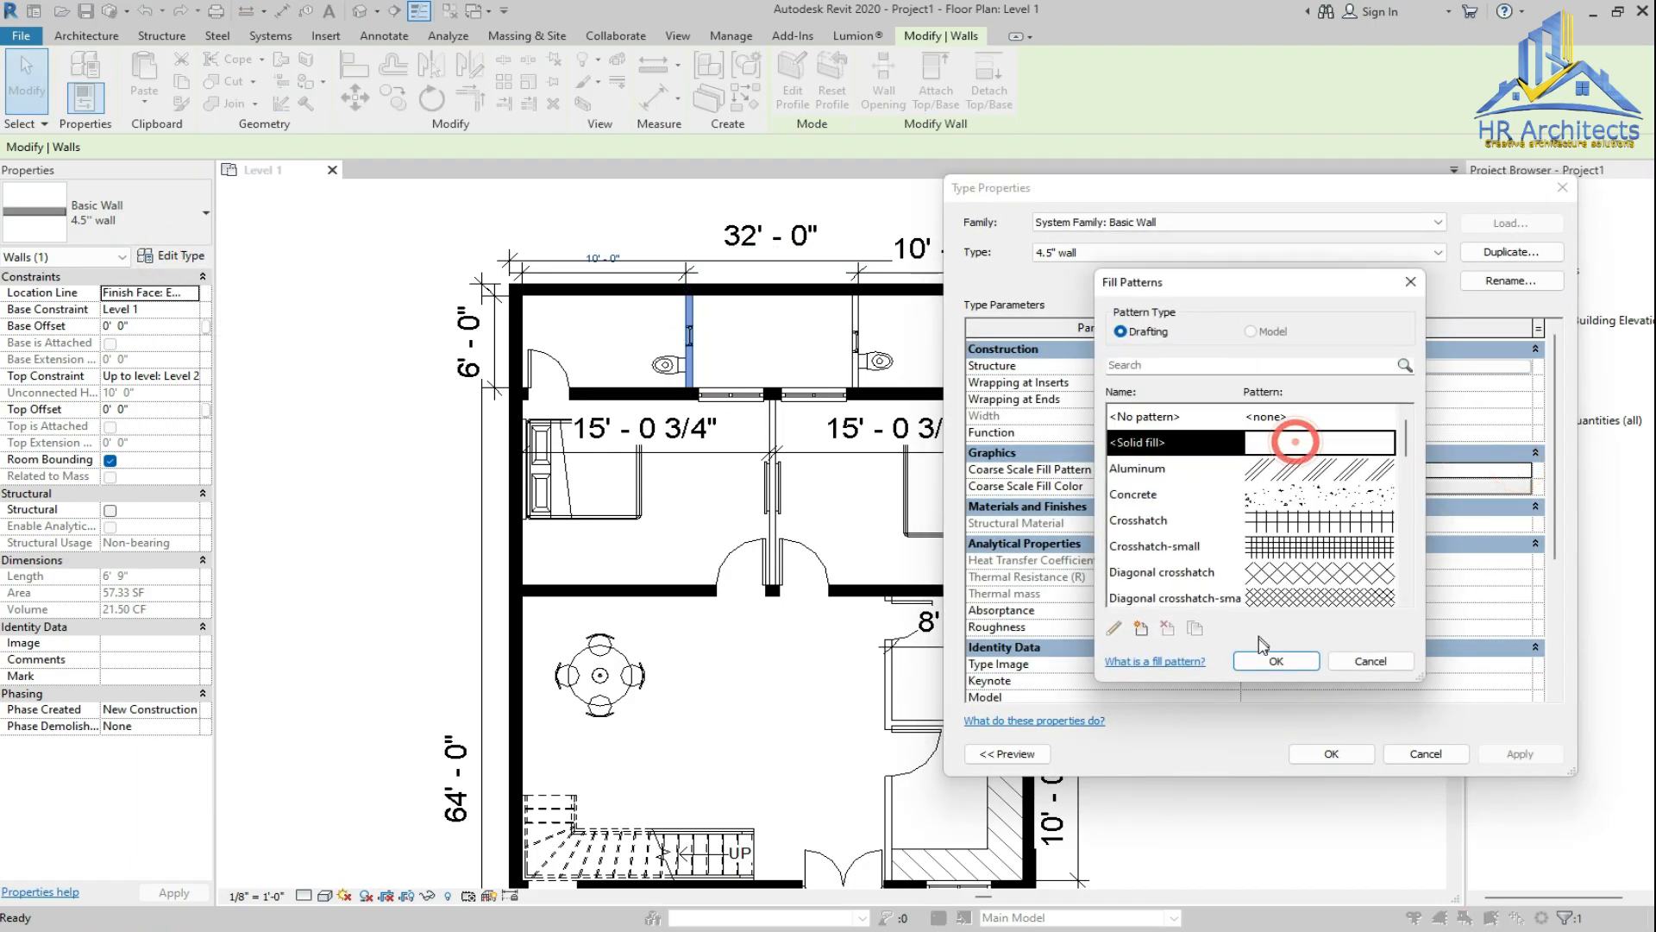
pyautogui.click(1261, 662)
pyautogui.click(1491, 753)
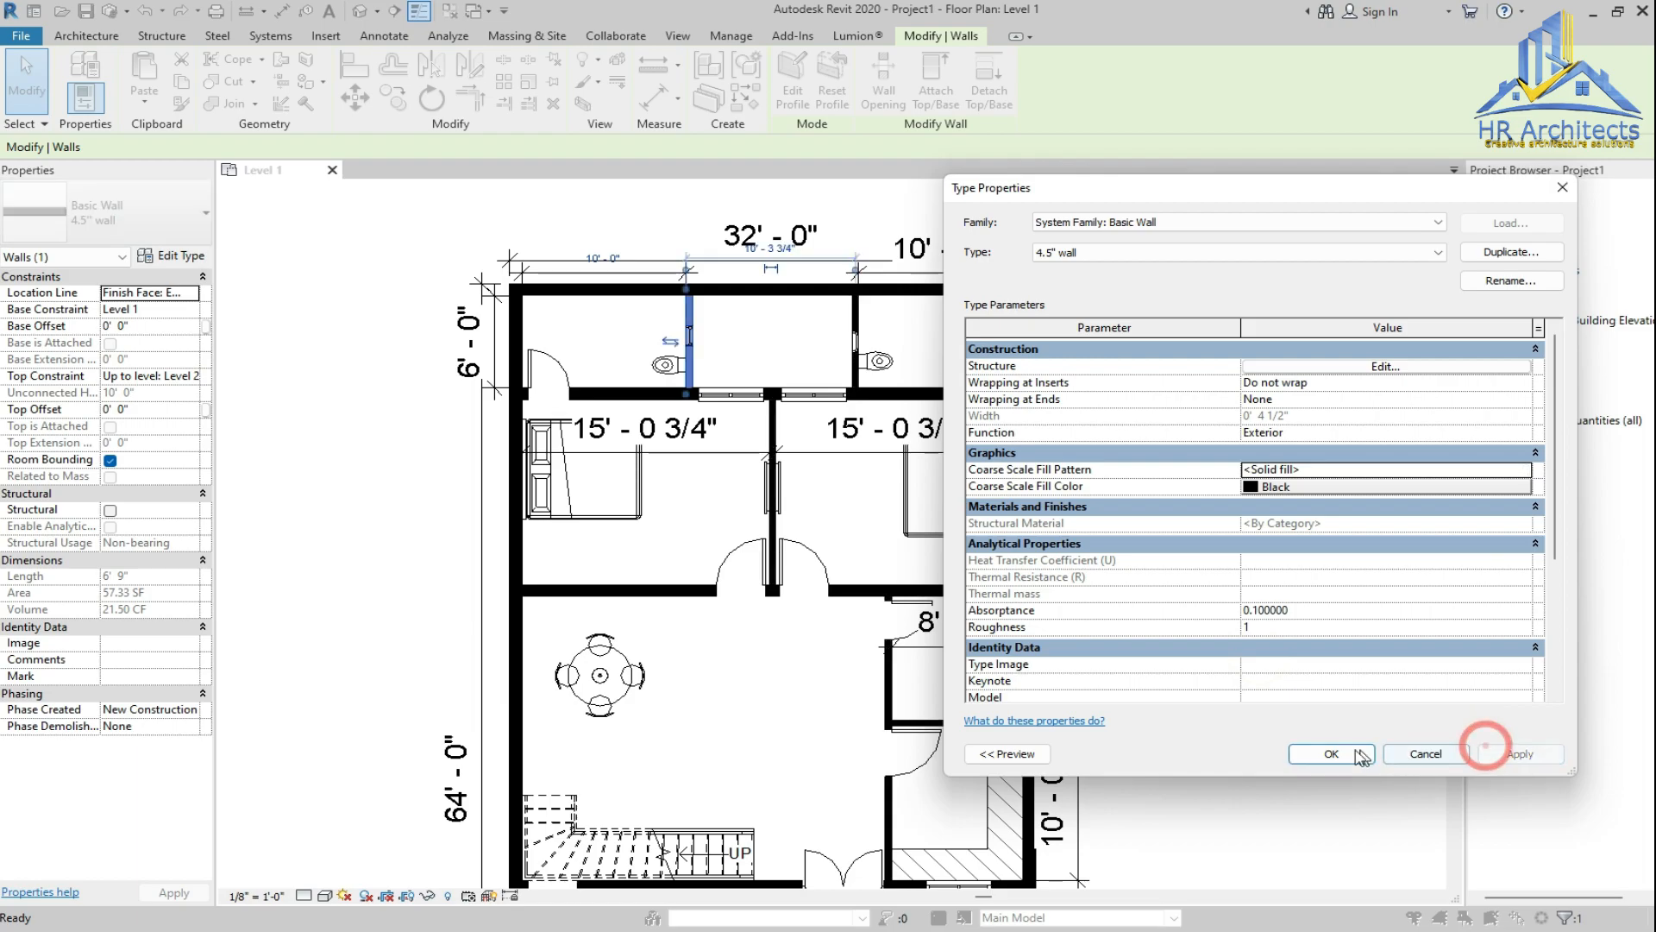
pyautogui.click(1331, 753)
pyautogui.press('Escape')
# Dimension the parking area's depth from the kitchen's front wall to the front boundary wall, placing the dimension outside the side wall
pyautogui.scroll(-5, 973, 473)
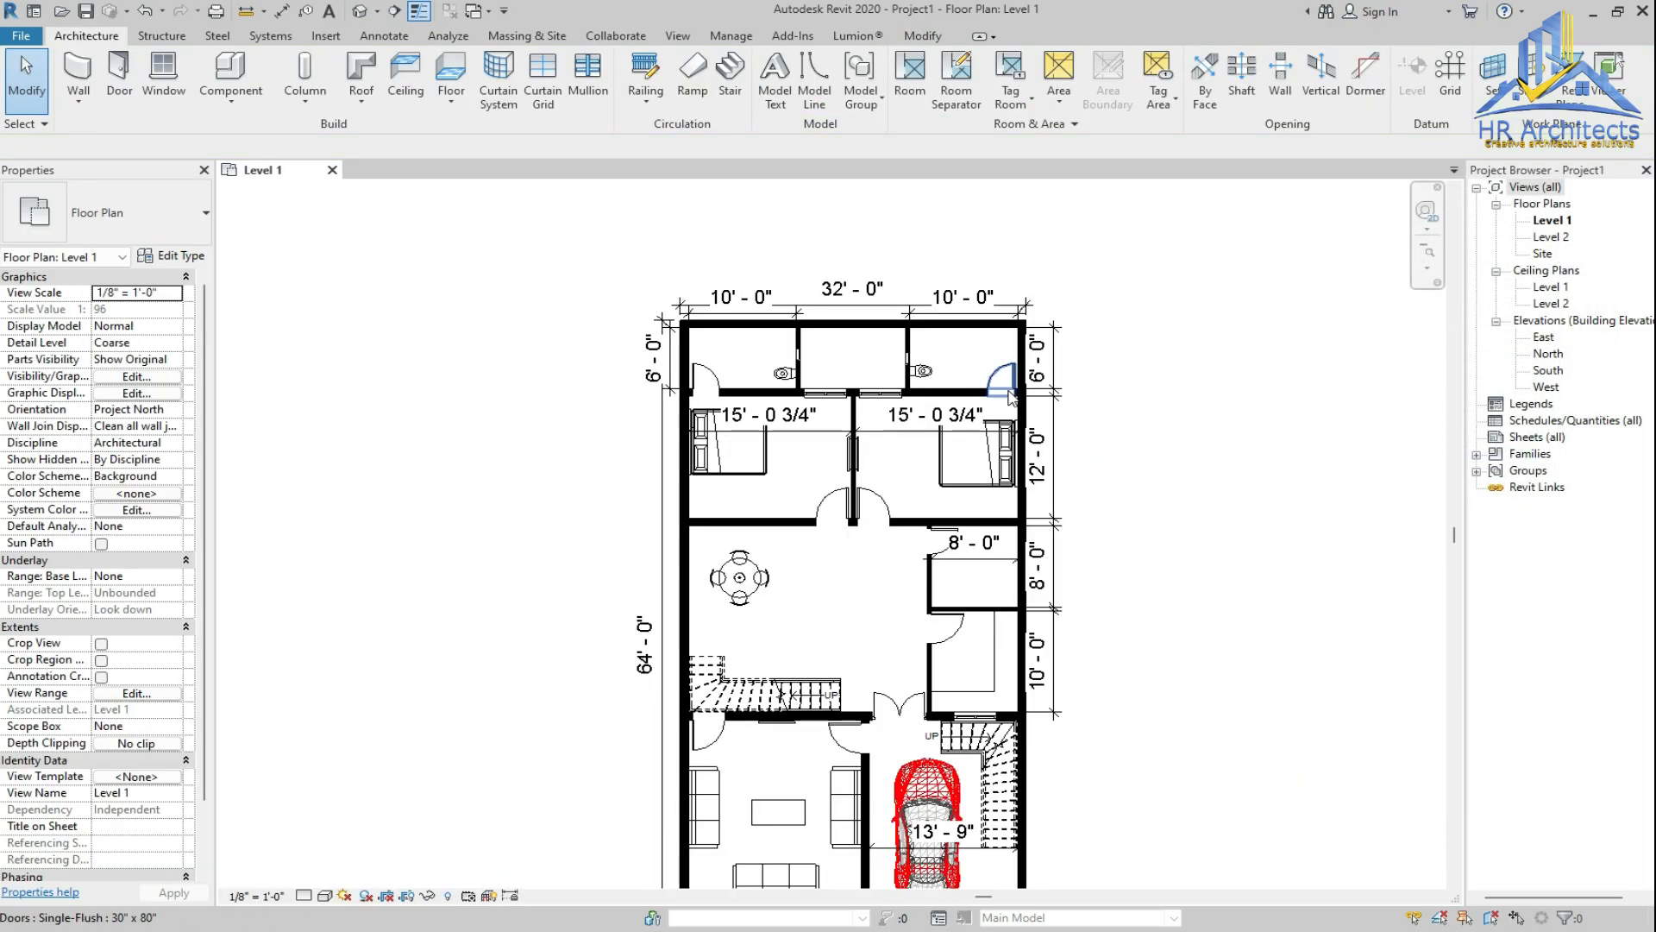
pyautogui.scroll(4, 1016, 490)
pyautogui.scroll(-2, 1016, 490)
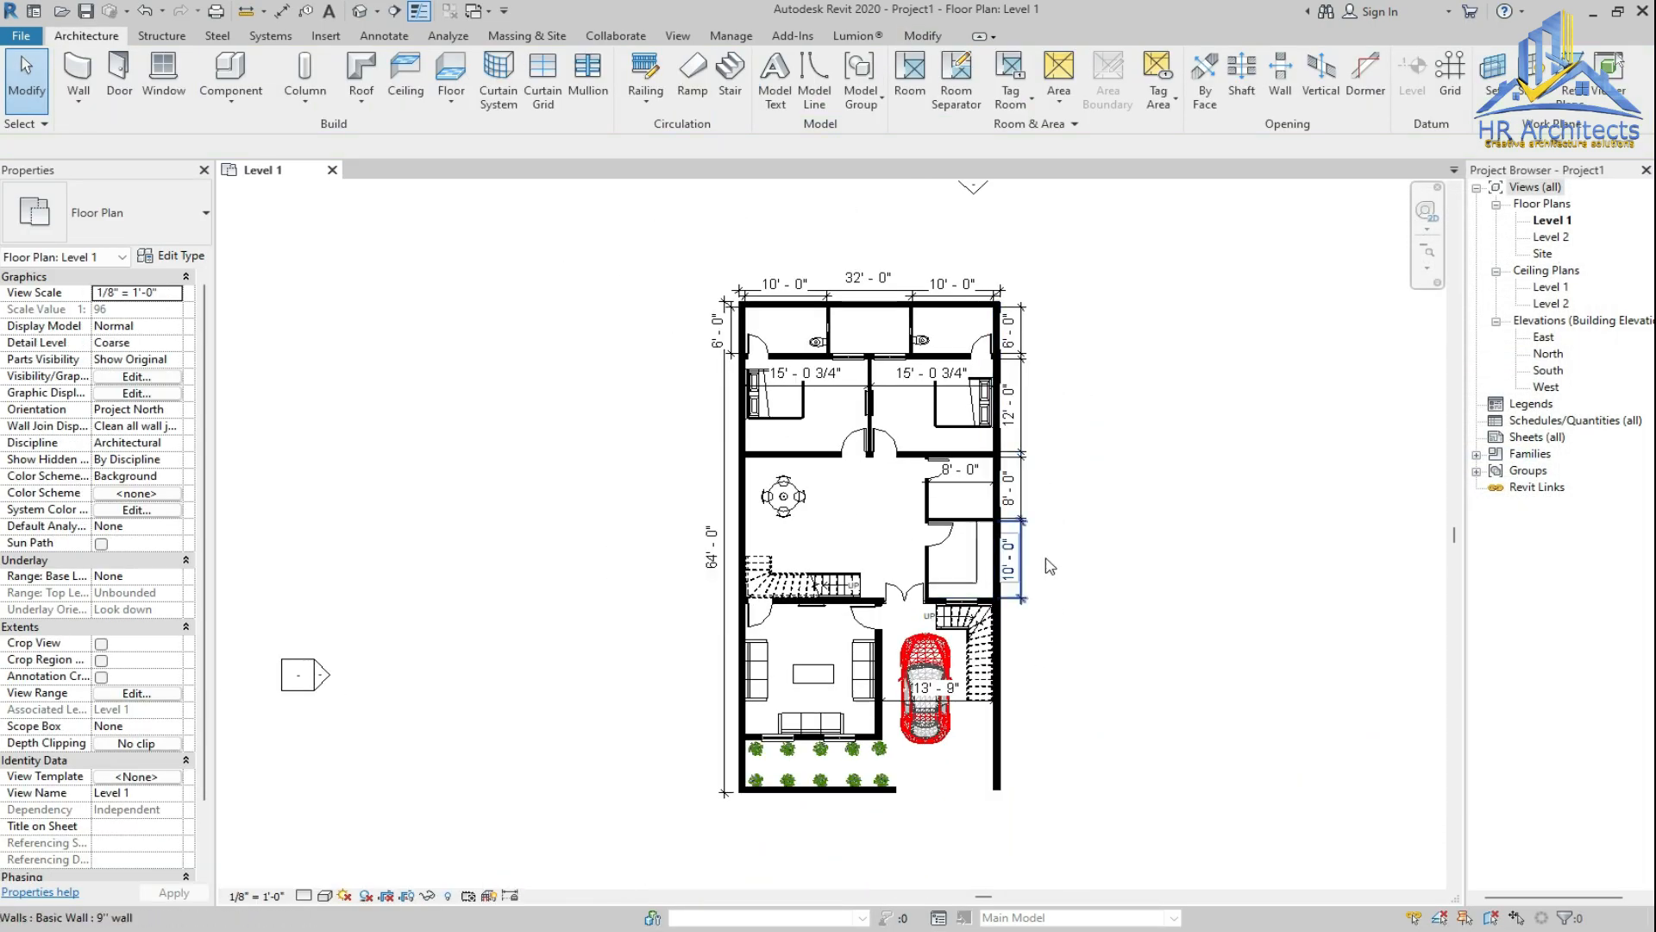
pyautogui.scroll(3, 1031, 500)
pyautogui.click(1043, 507)
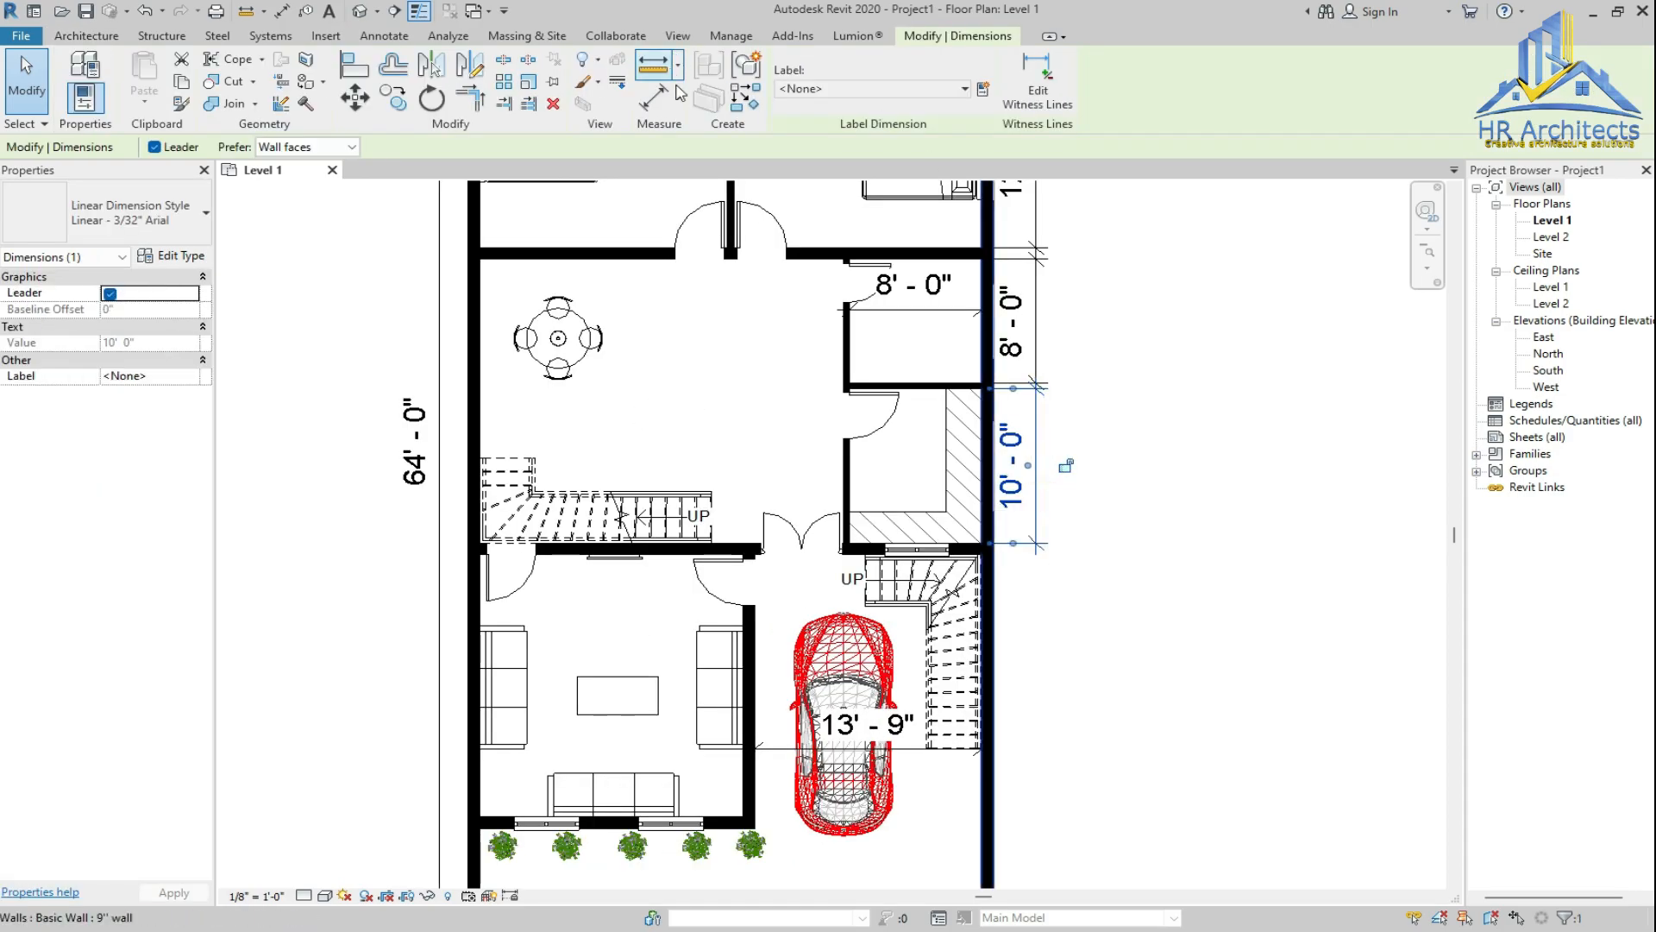
pyautogui.press('d')
pyautogui.press('i')
pyautogui.scroll(4, 854, 589)
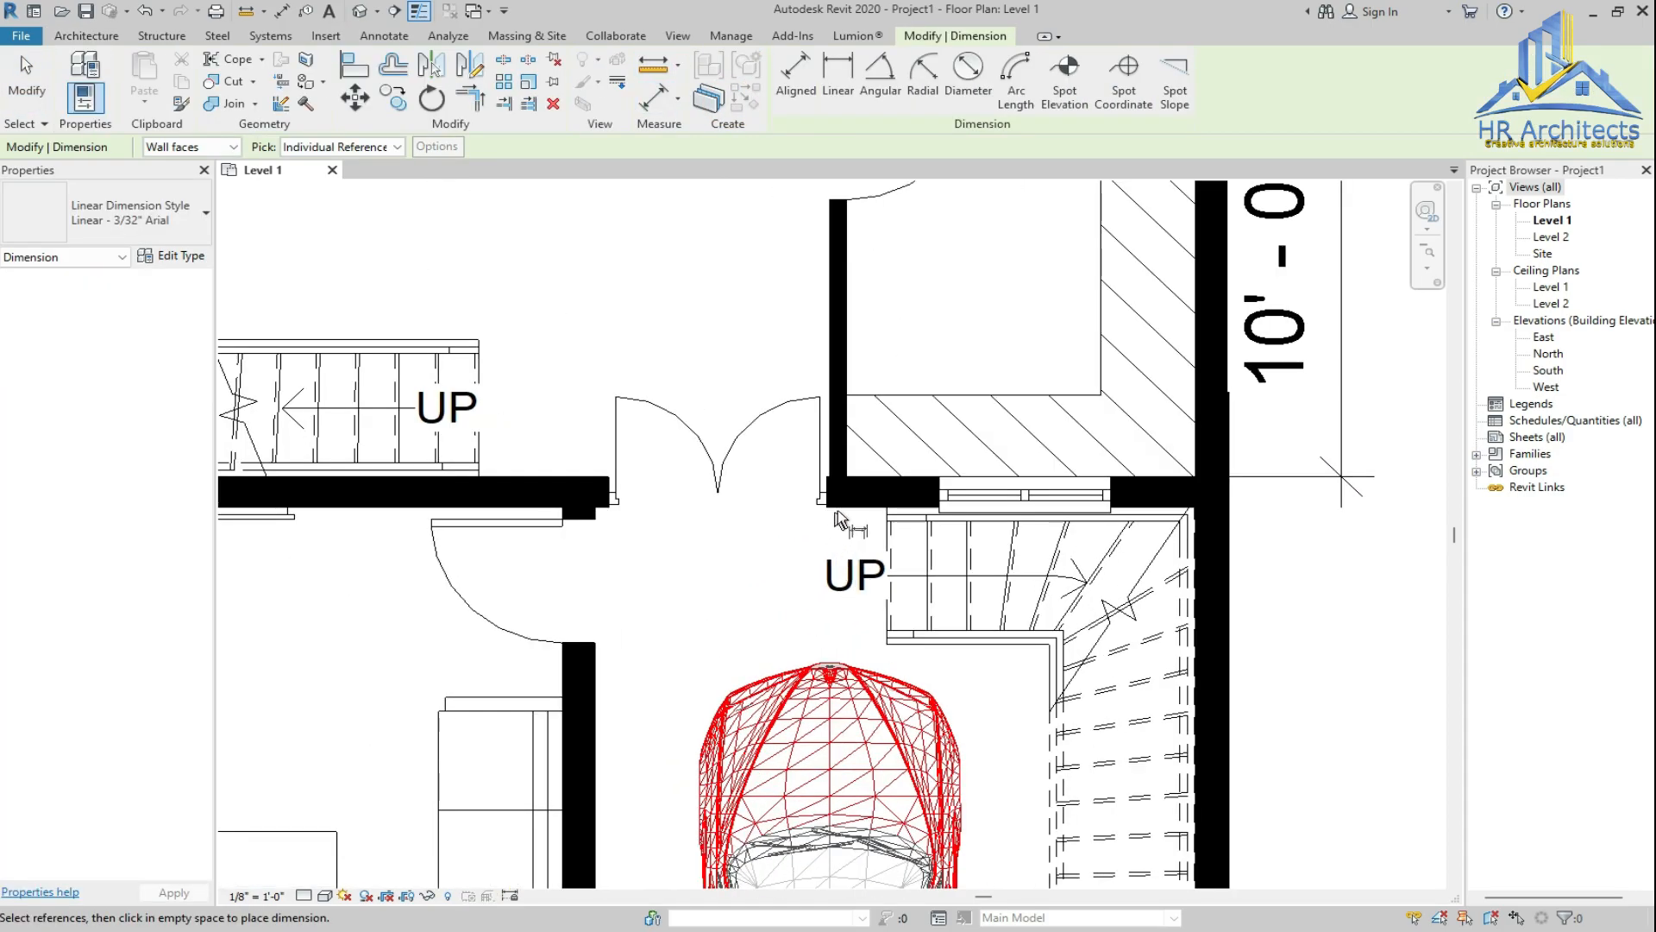
pyautogui.scroll(-4, 935, 589)
pyautogui.scroll(-2, 934, 590)
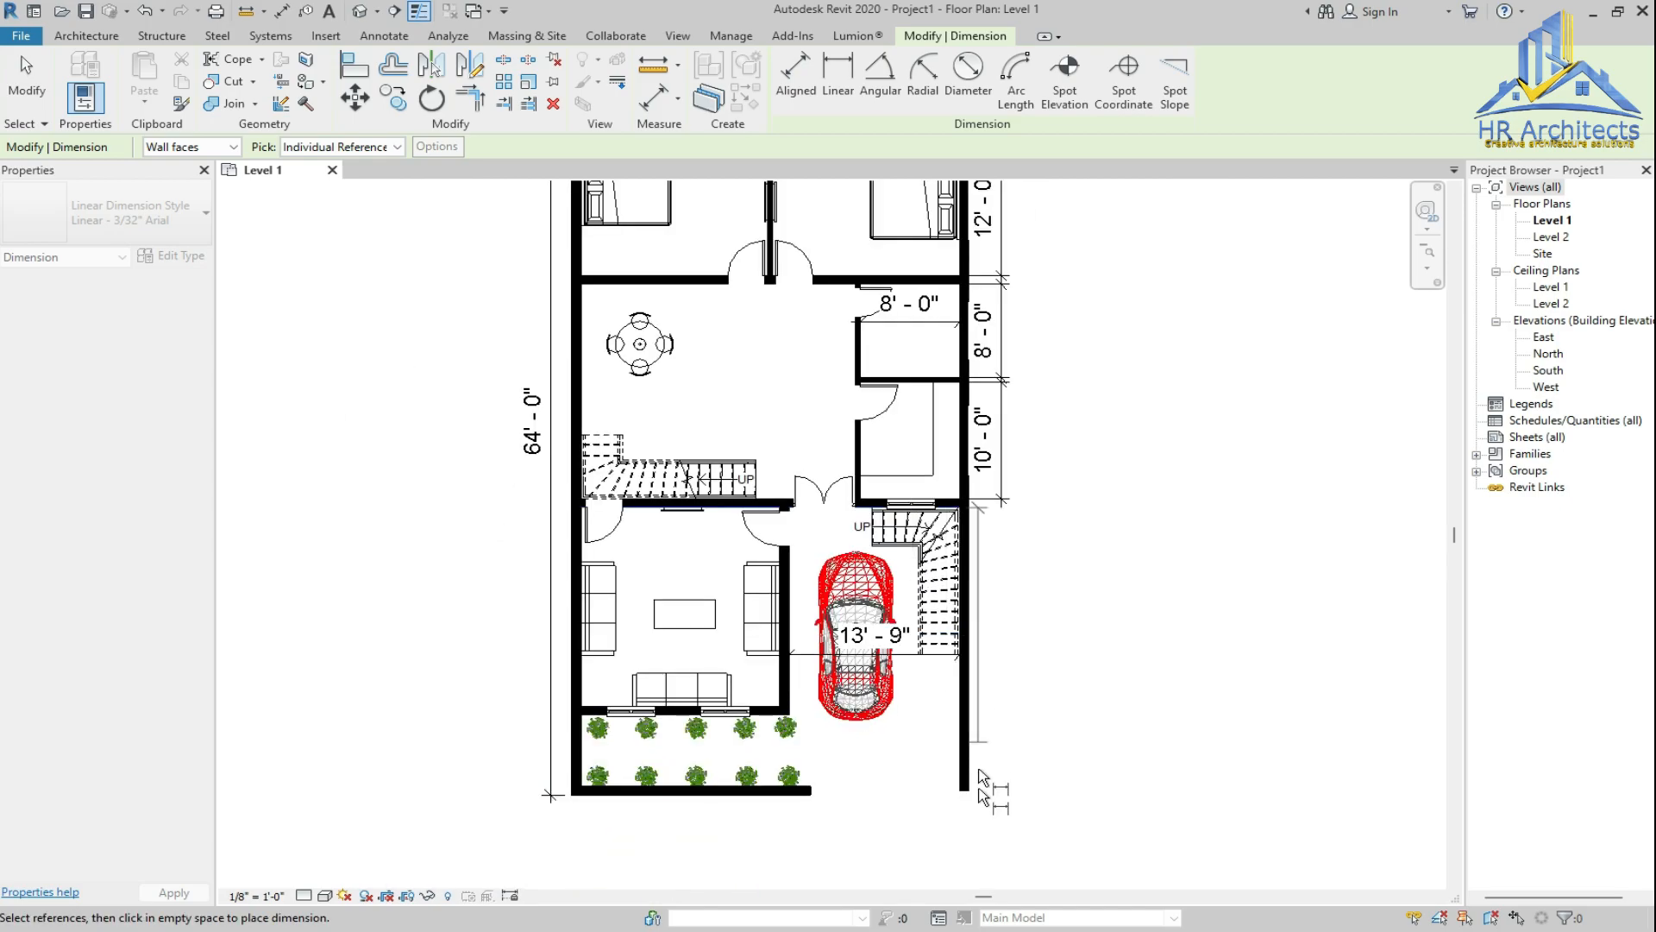
pyautogui.scroll(4, 621, 789)
pyautogui.click(621, 789)
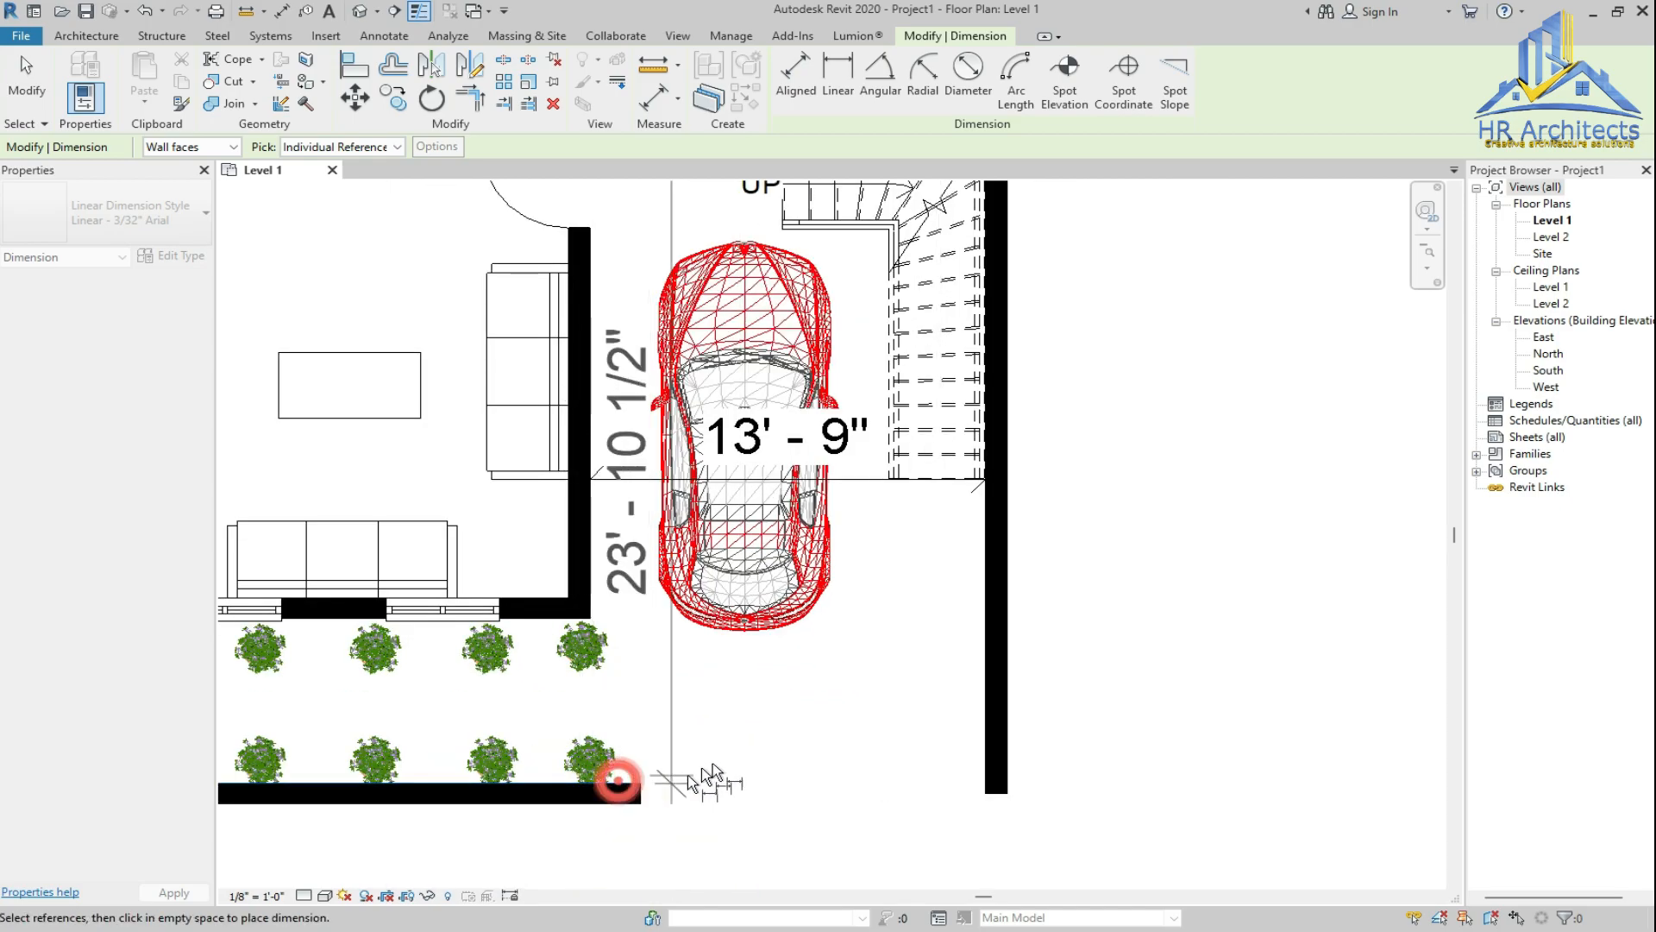
pyautogui.scroll(-2, 1070, 716)
pyautogui.click(1080, 753)
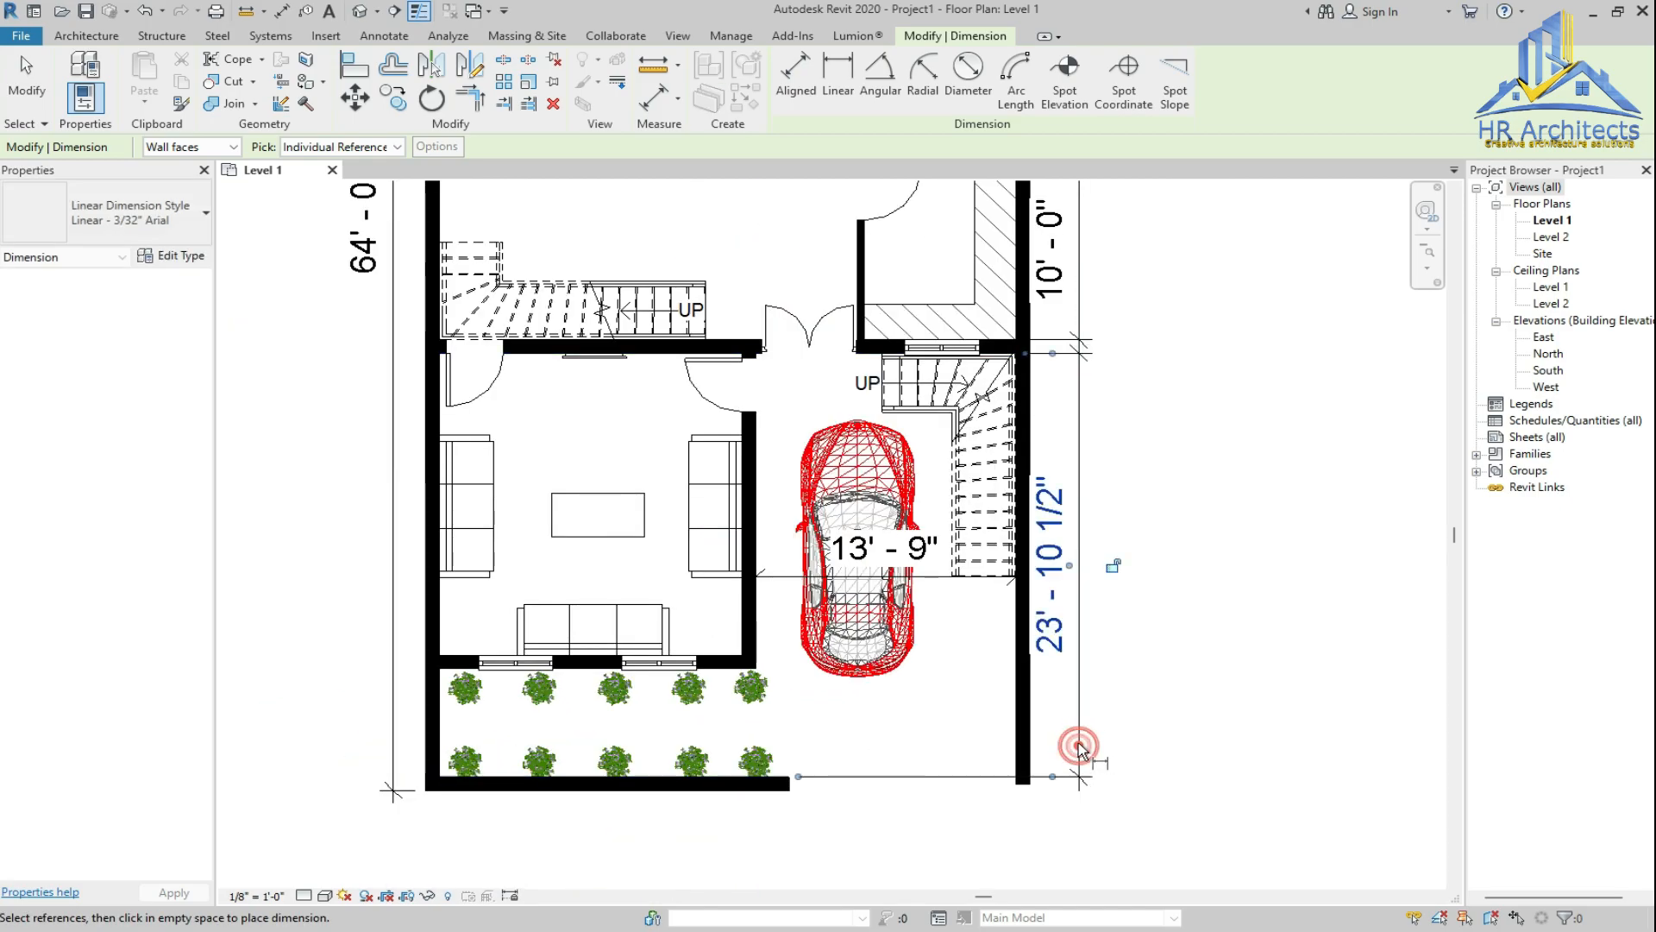
# Dimension the flower strip's depth between the living room's front wall and the boundary wall, outside the side wall
pyautogui.scroll(2, 539, 777)
pyautogui.click(430, 630)
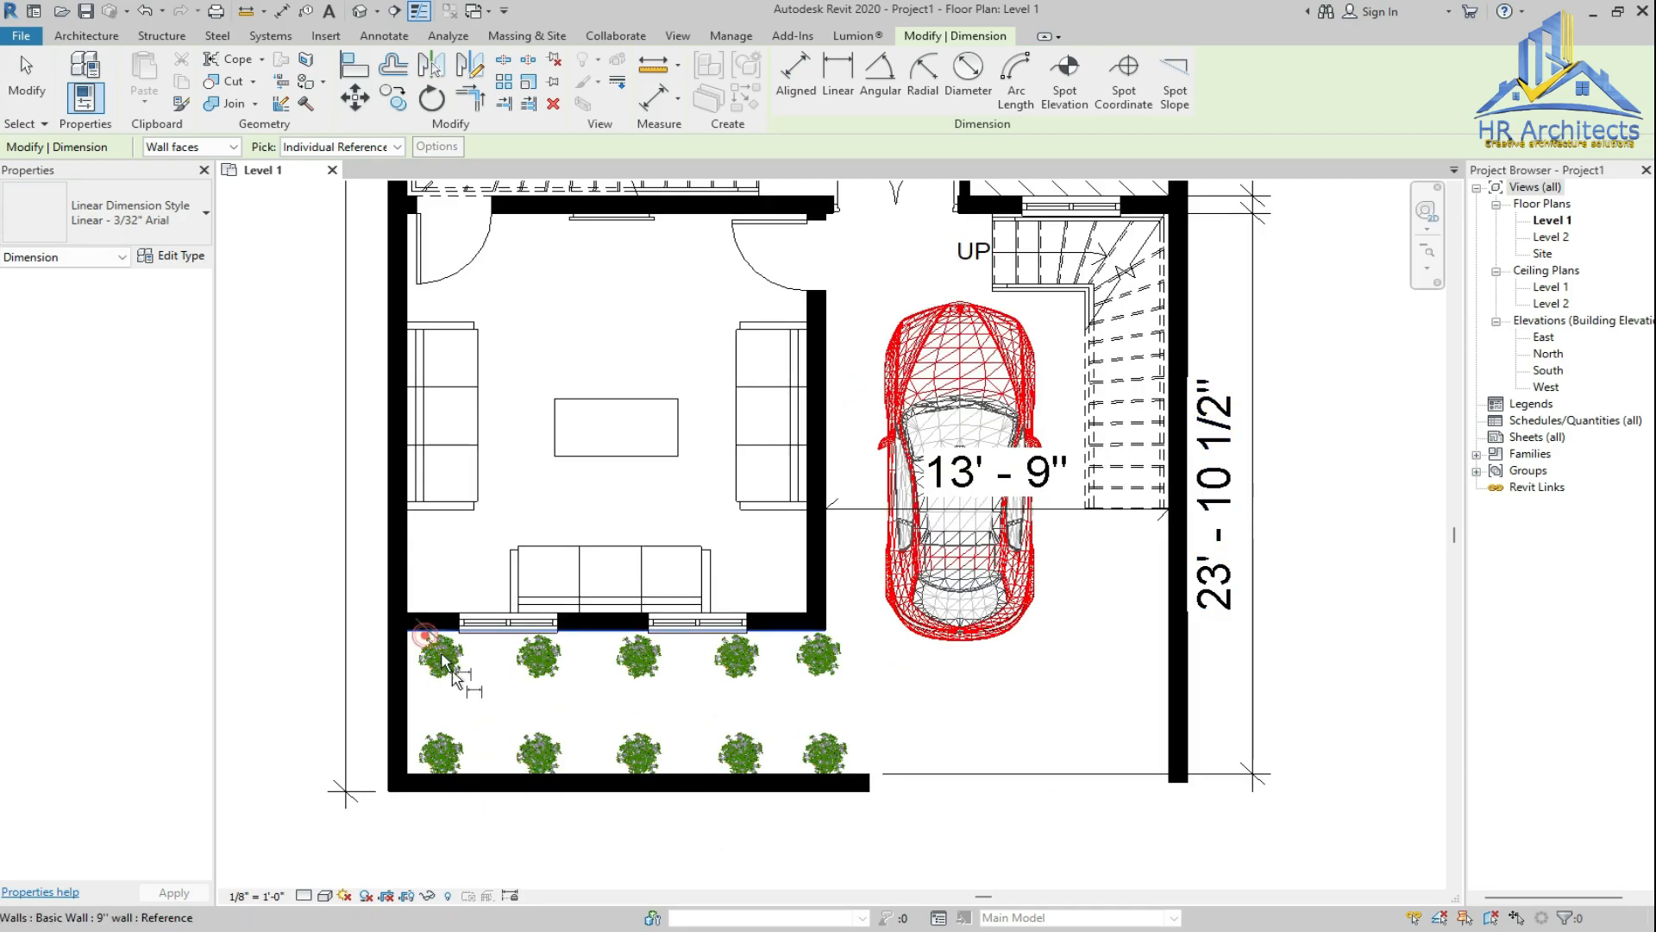
pyautogui.click(493, 771)
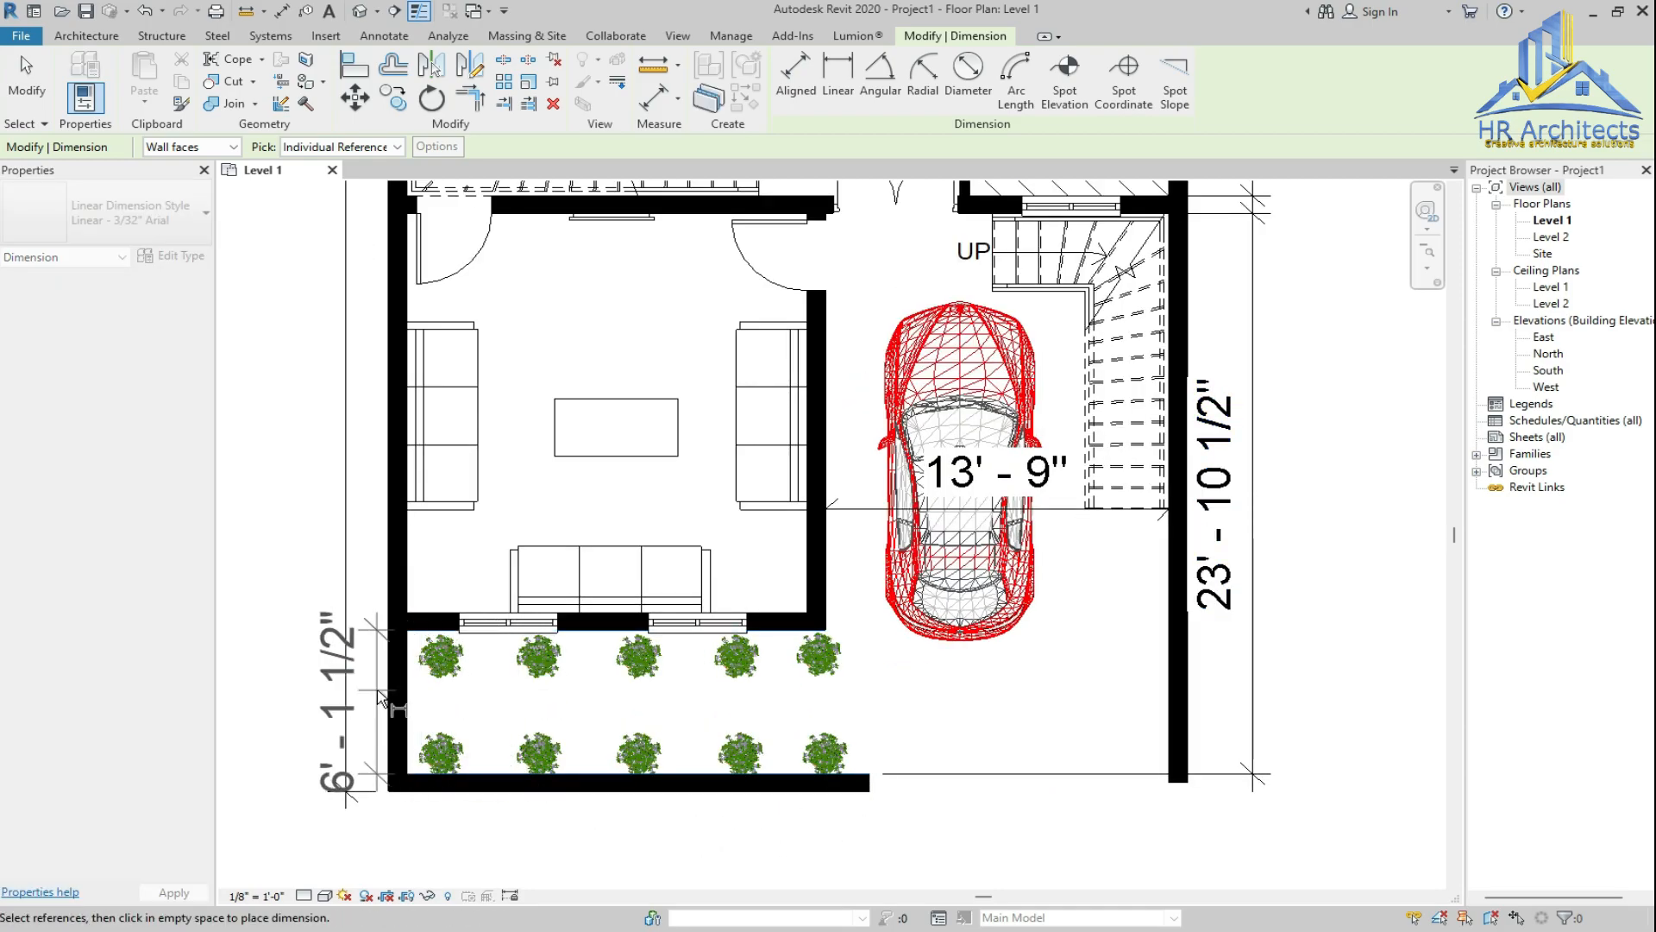
pyautogui.click(319, 703)
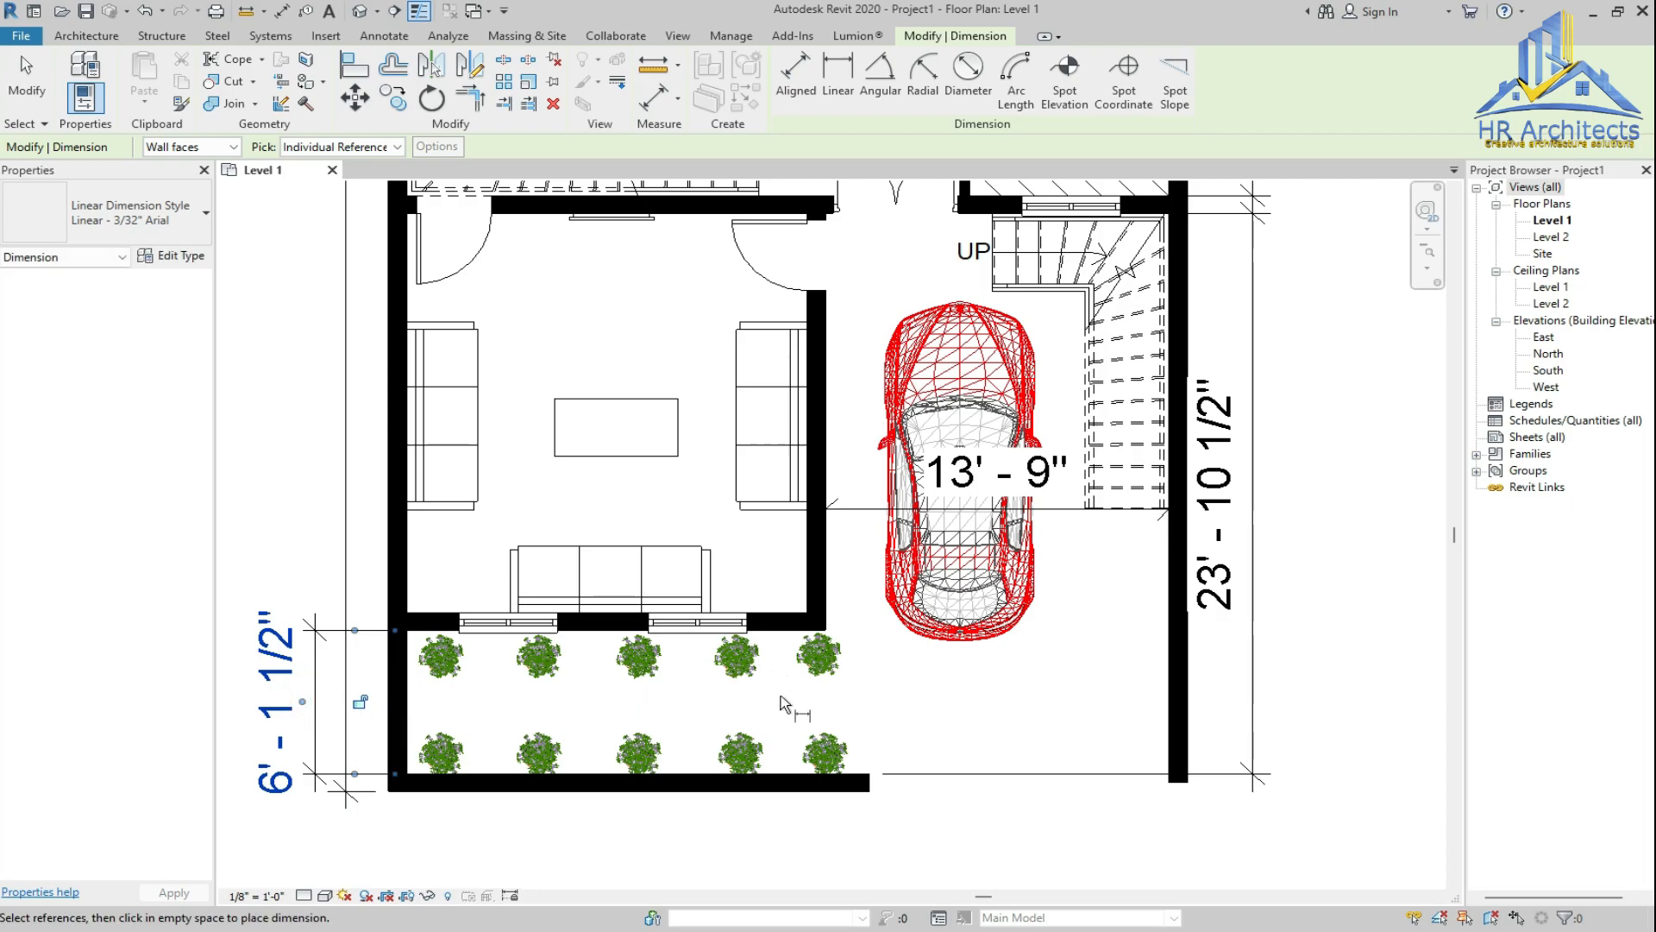
# Dimension the living room's depth outside the side wall and its width in front of the boundary wall
pyautogui.scroll(-2, 801, 759)
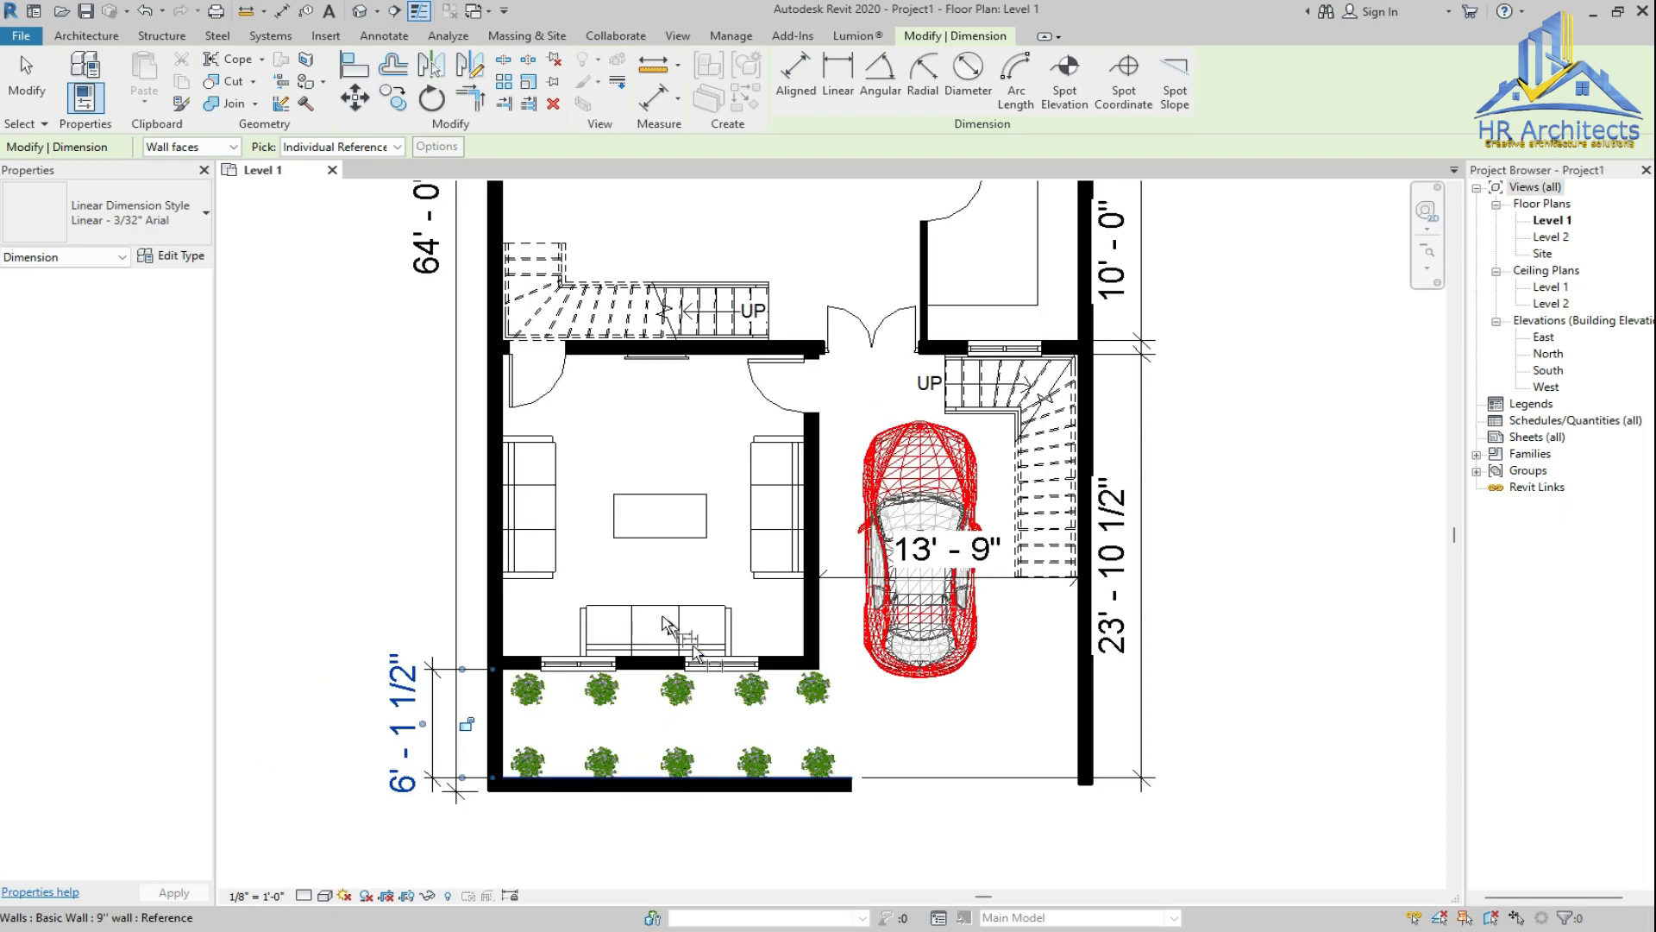
pyautogui.click(593, 357)
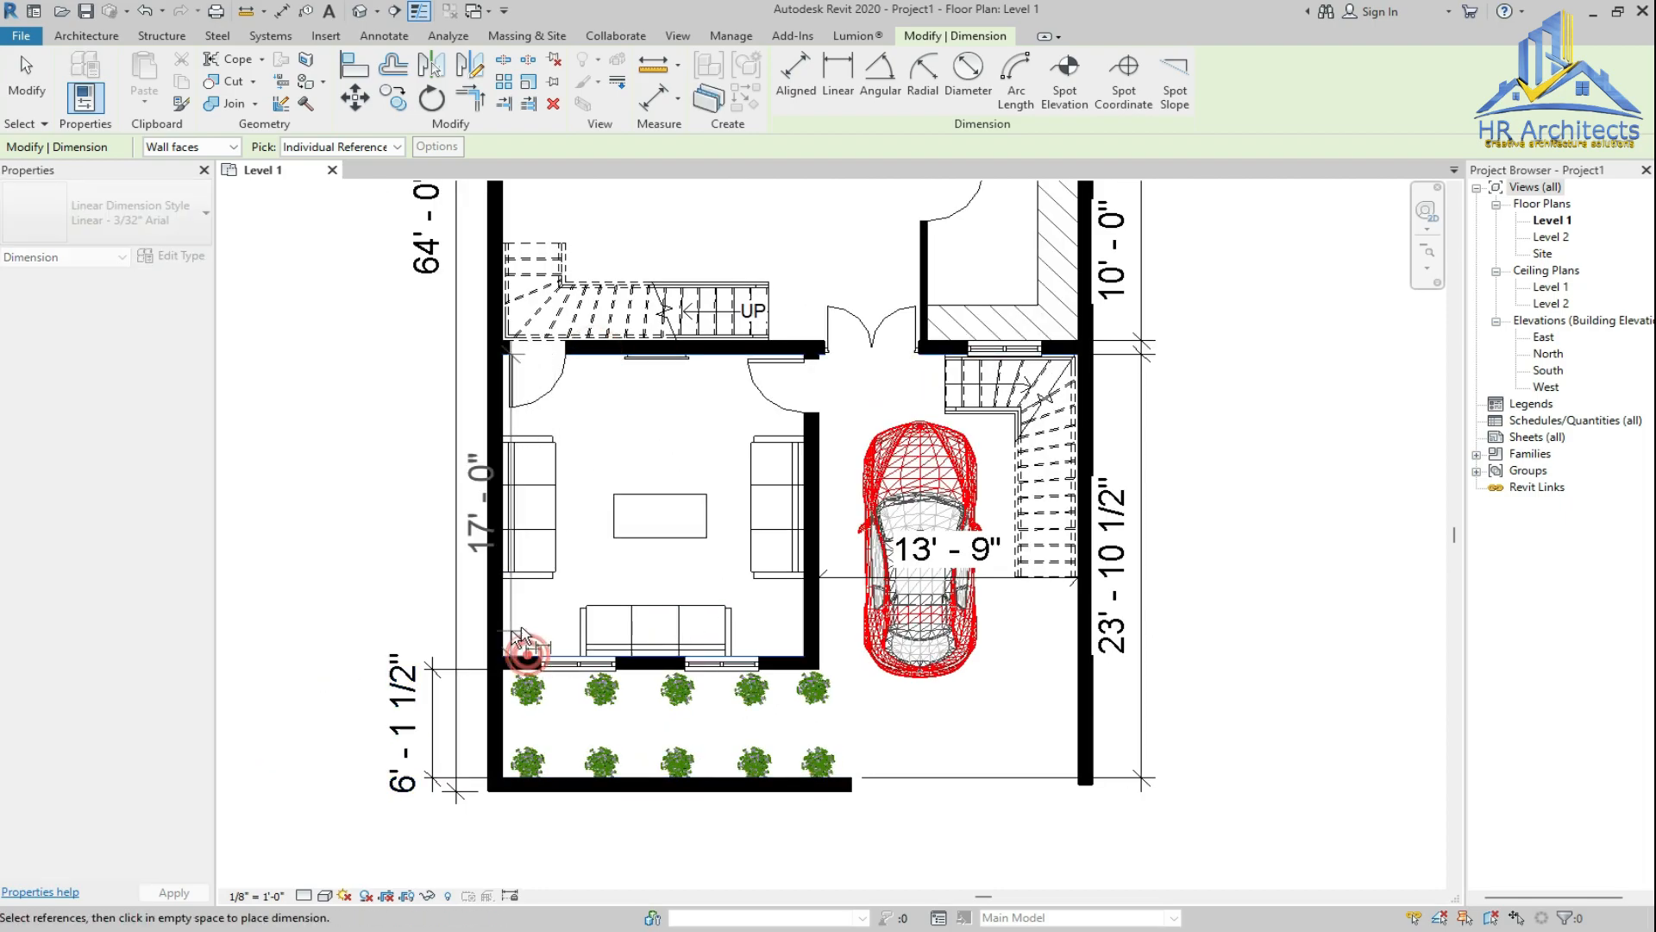
pyautogui.click(438, 565)
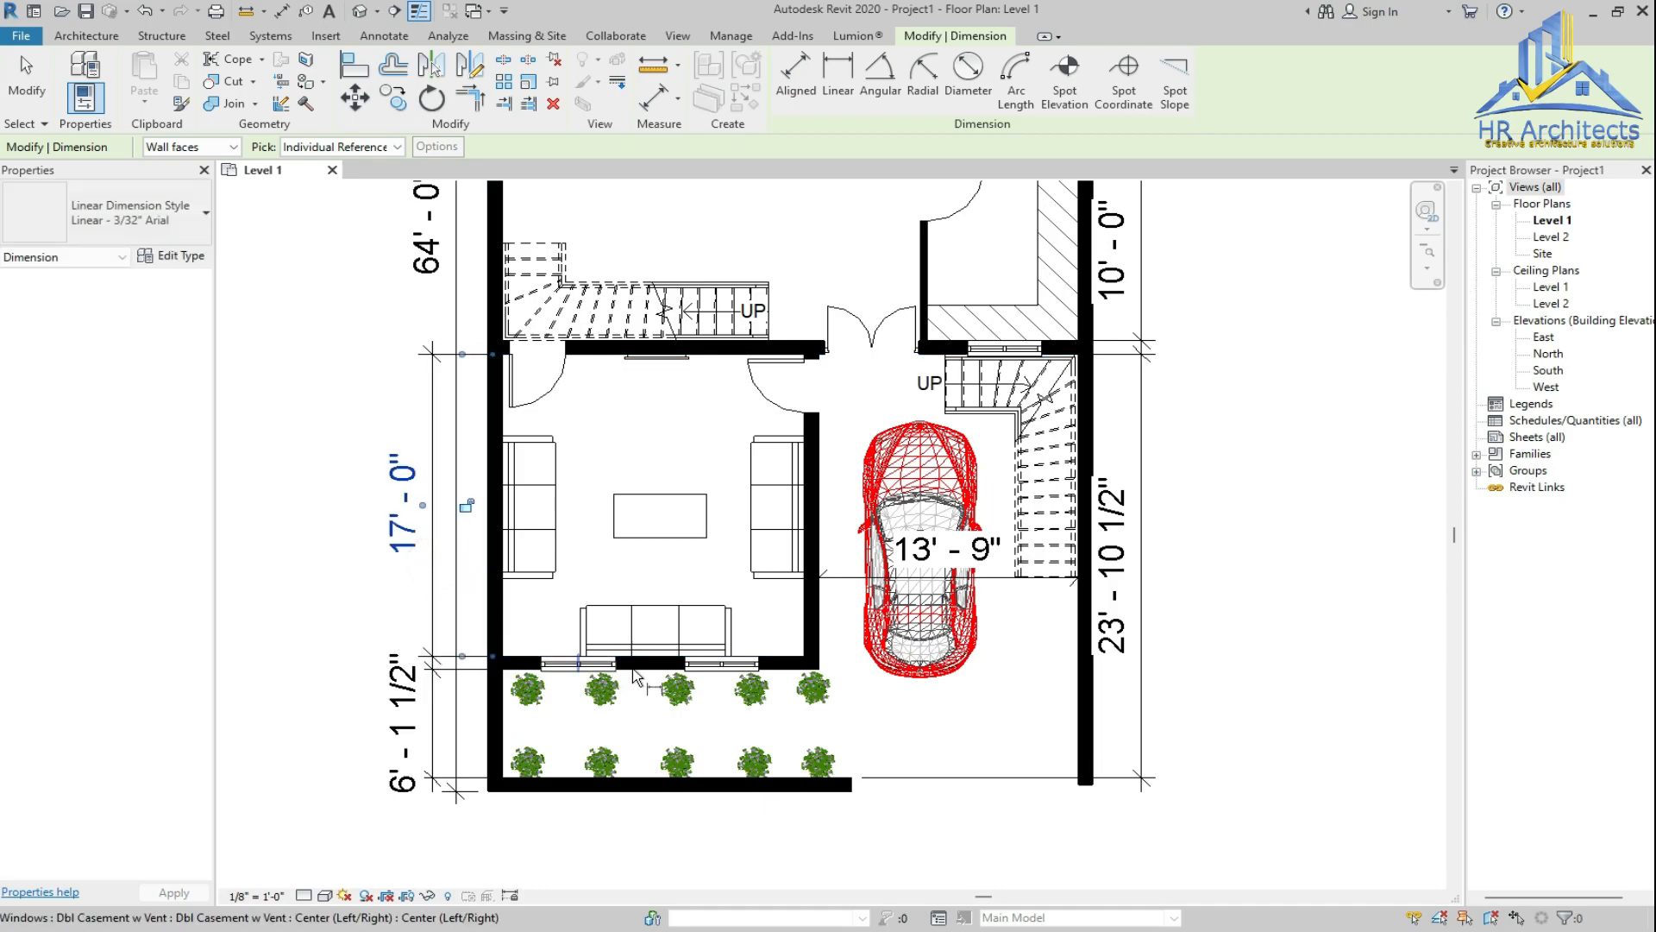
pyautogui.click(505, 608)
pyautogui.click(807, 606)
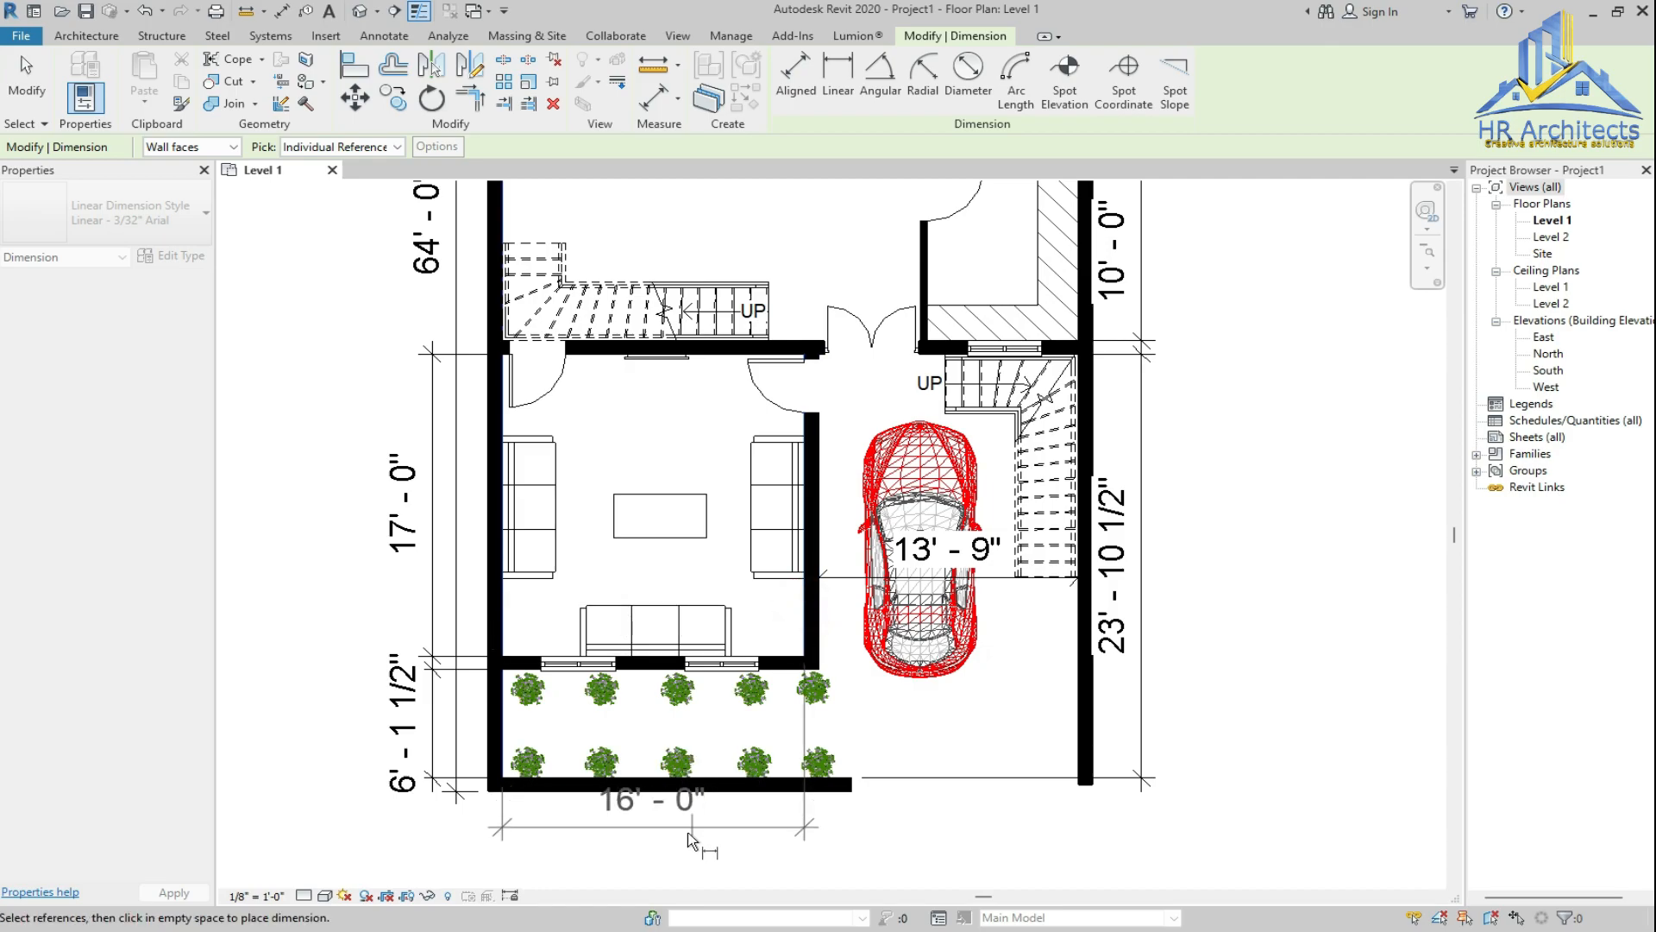
pyautogui.click(682, 843)
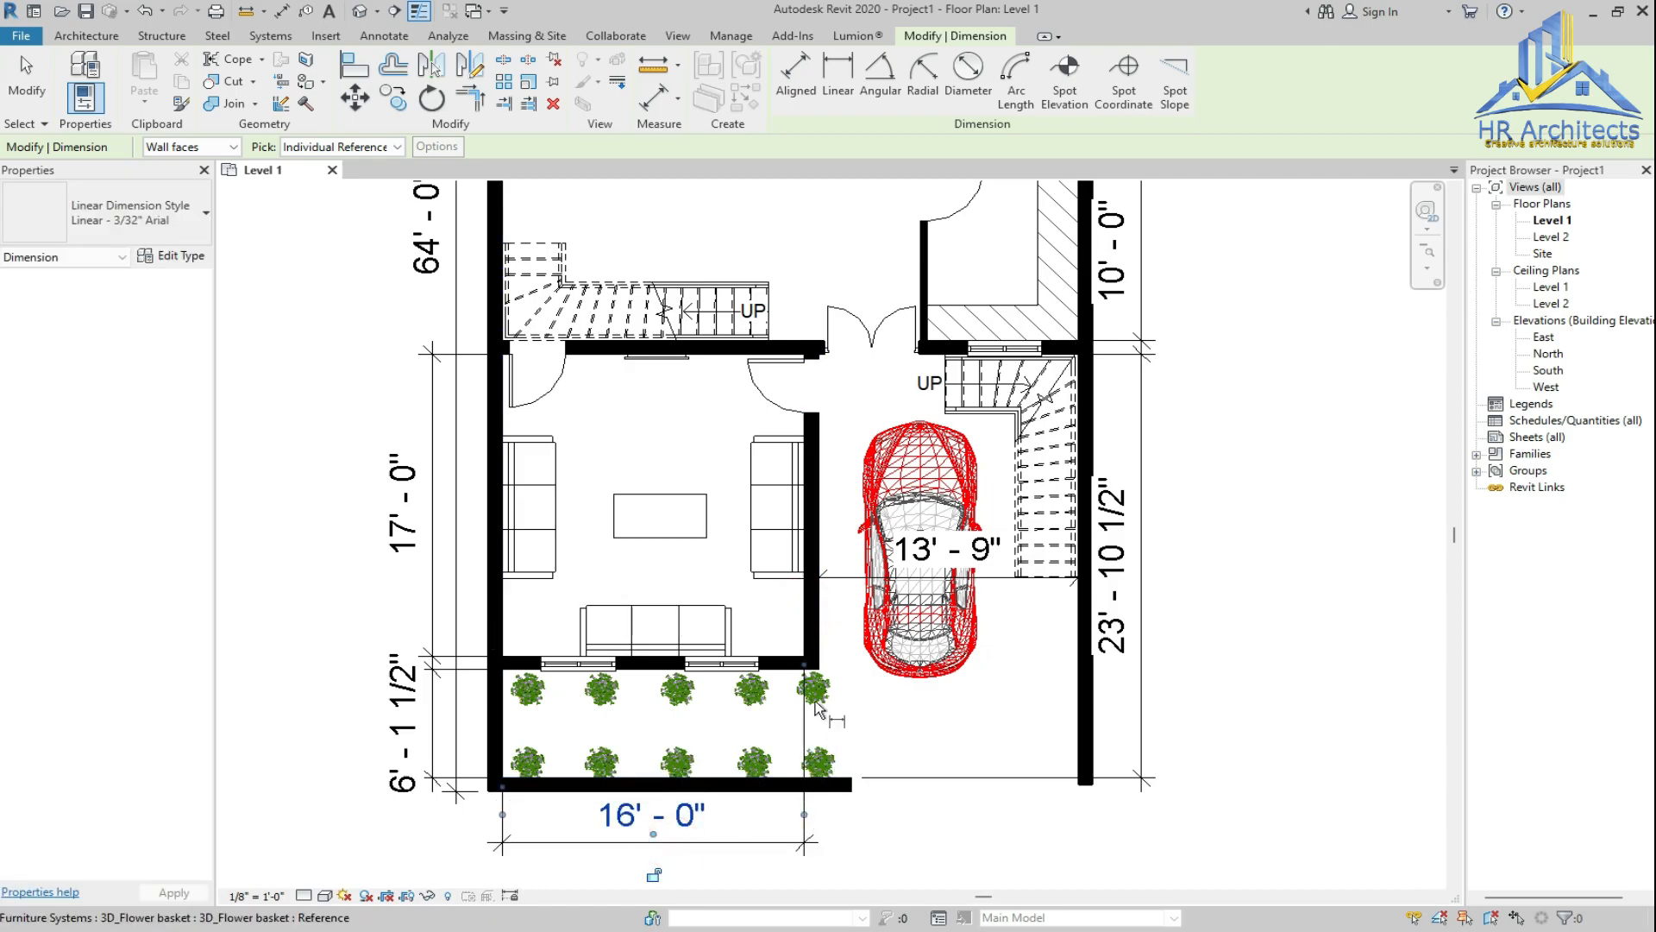
# Dimension the gate opening from the boundary wall's end to the side wall's inner face, in line with the living room width dimension
pyautogui.scroll(4, 857, 796)
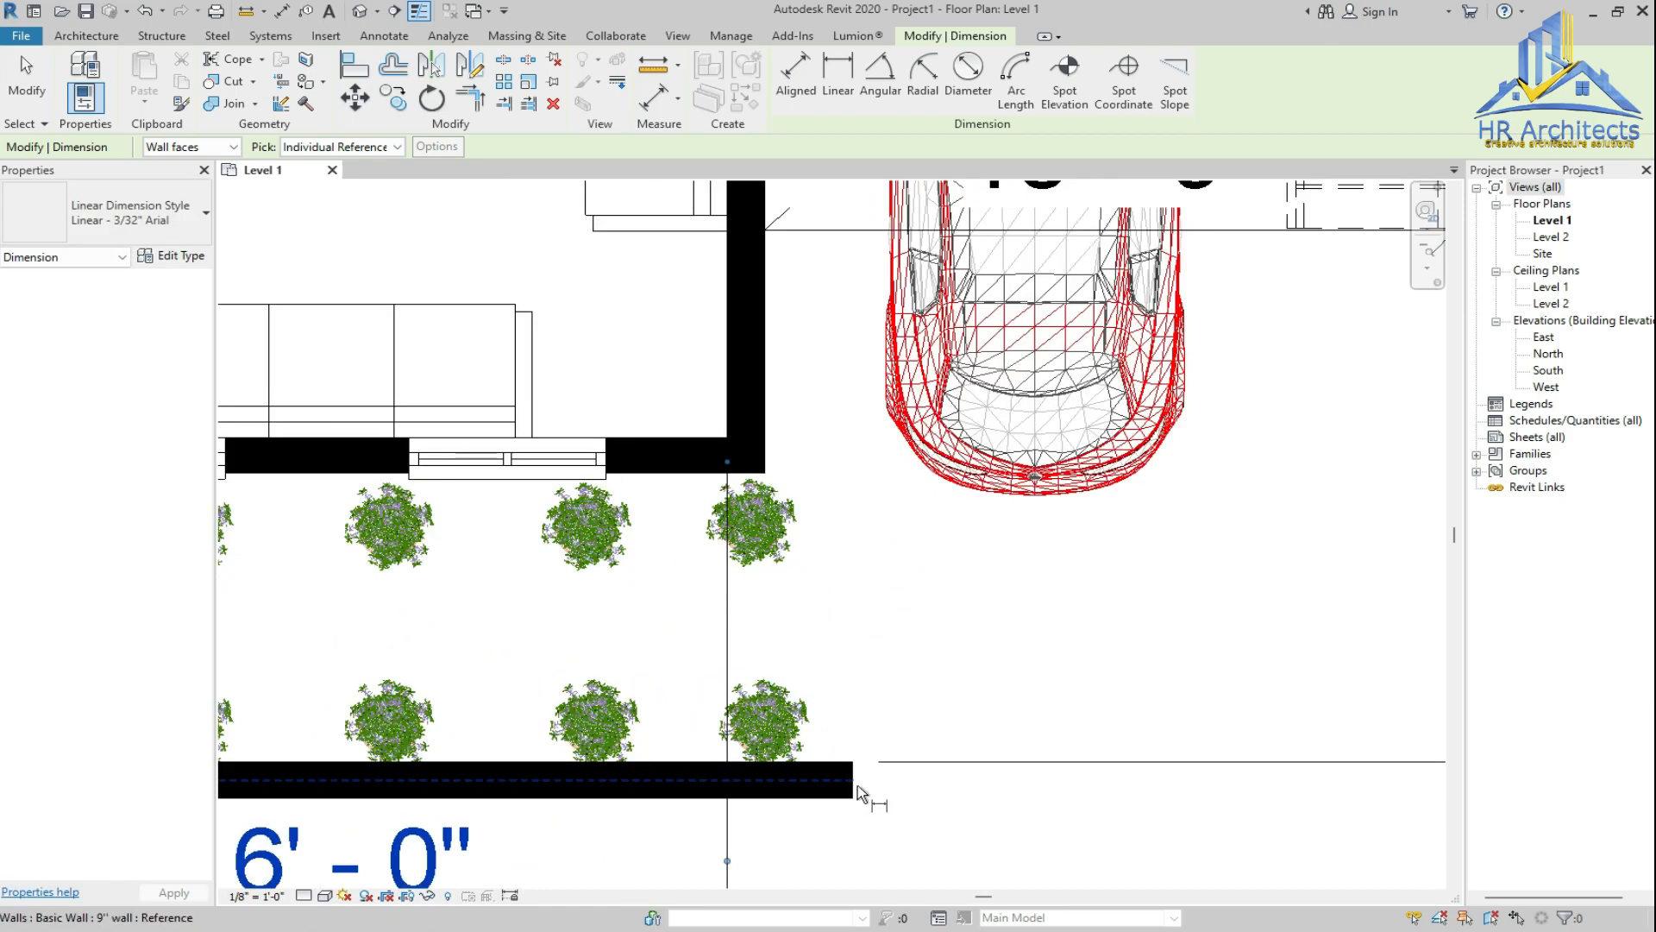
pyautogui.click(853, 792)
pyautogui.scroll(-4, 852, 792)
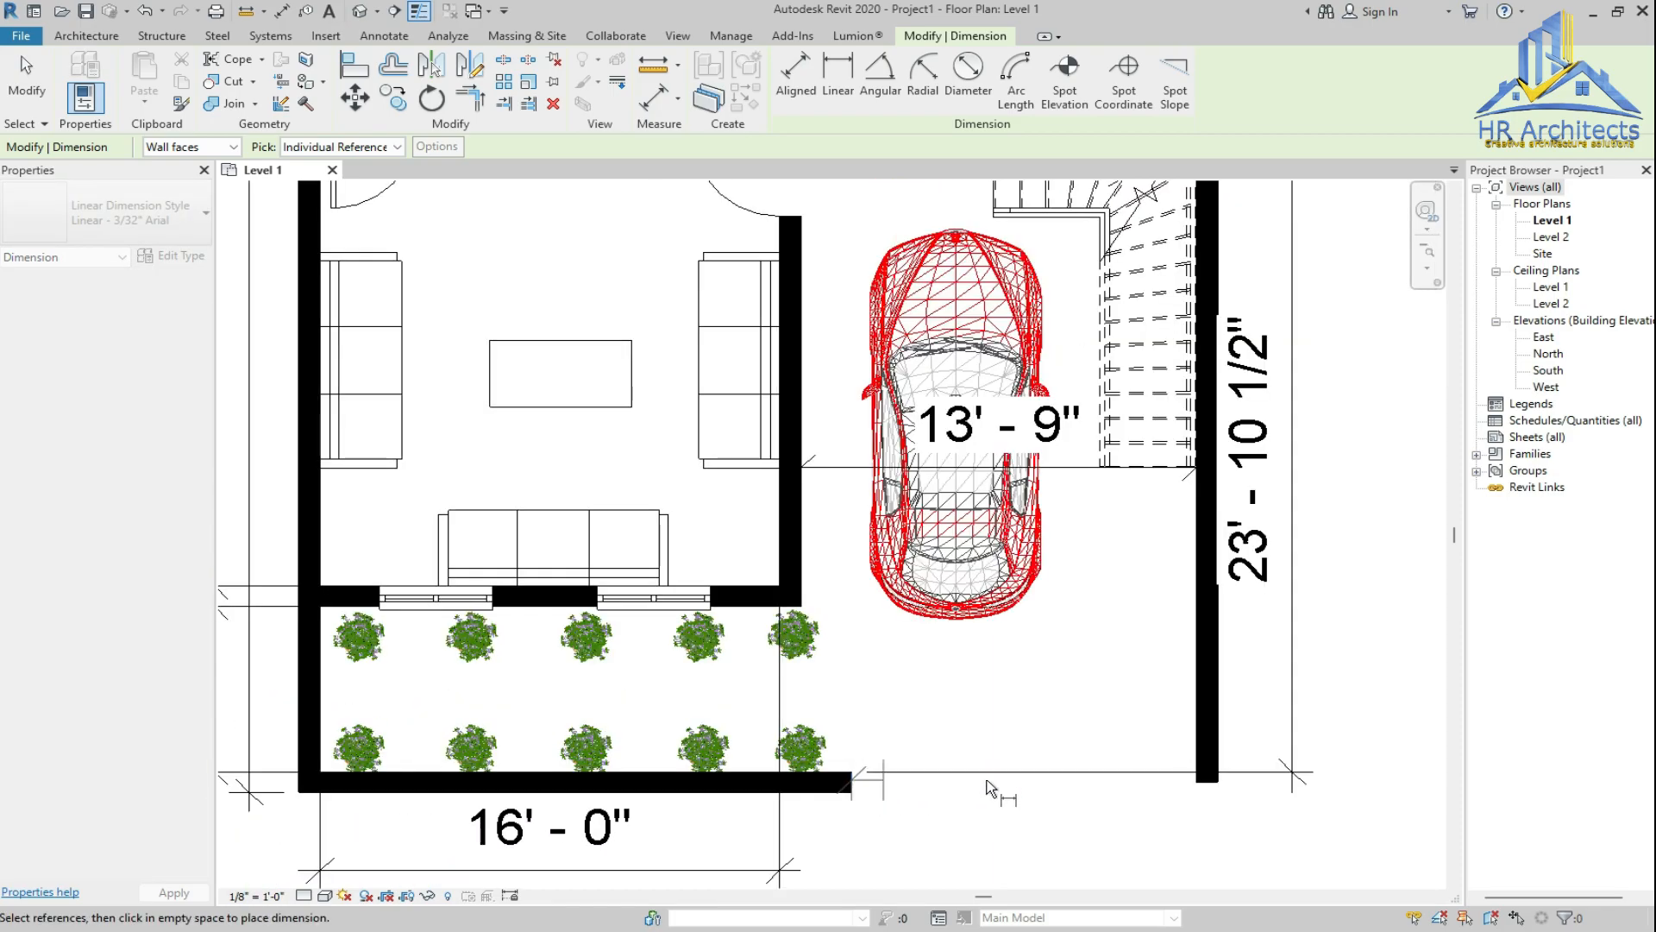
pyautogui.click(1198, 785)
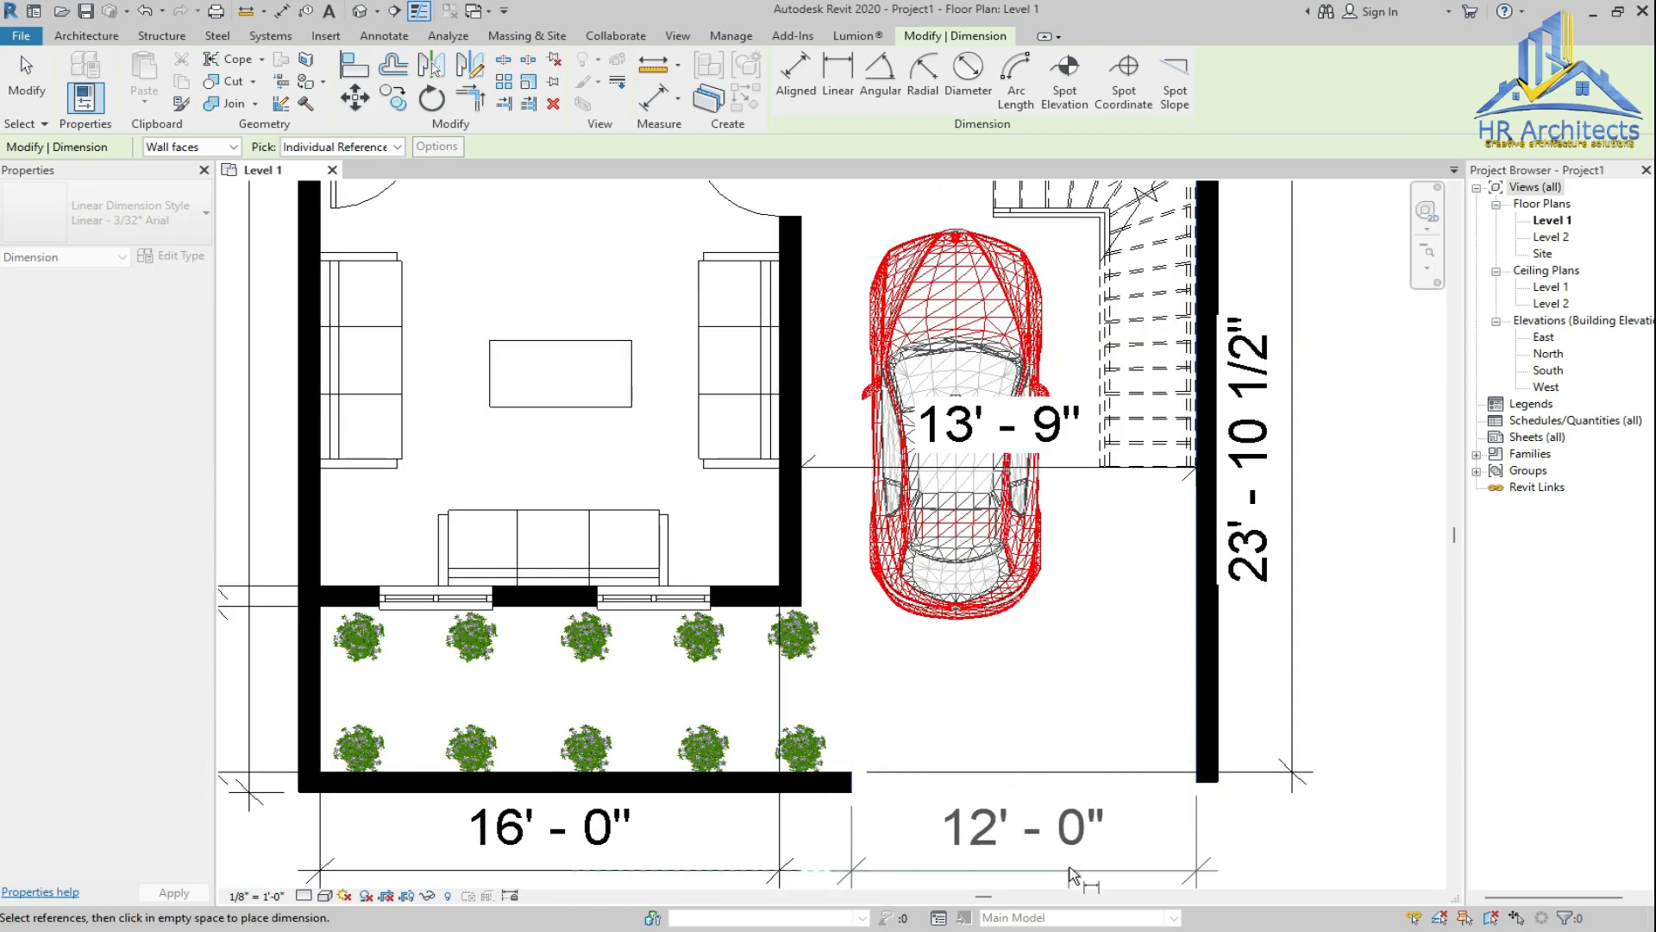
pyautogui.click(1069, 874)
# Dimension the dining hall's depth between its front and rear walls, beside the dining table, and end dimensioning
pyautogui.scroll(-5, 1018, 824)
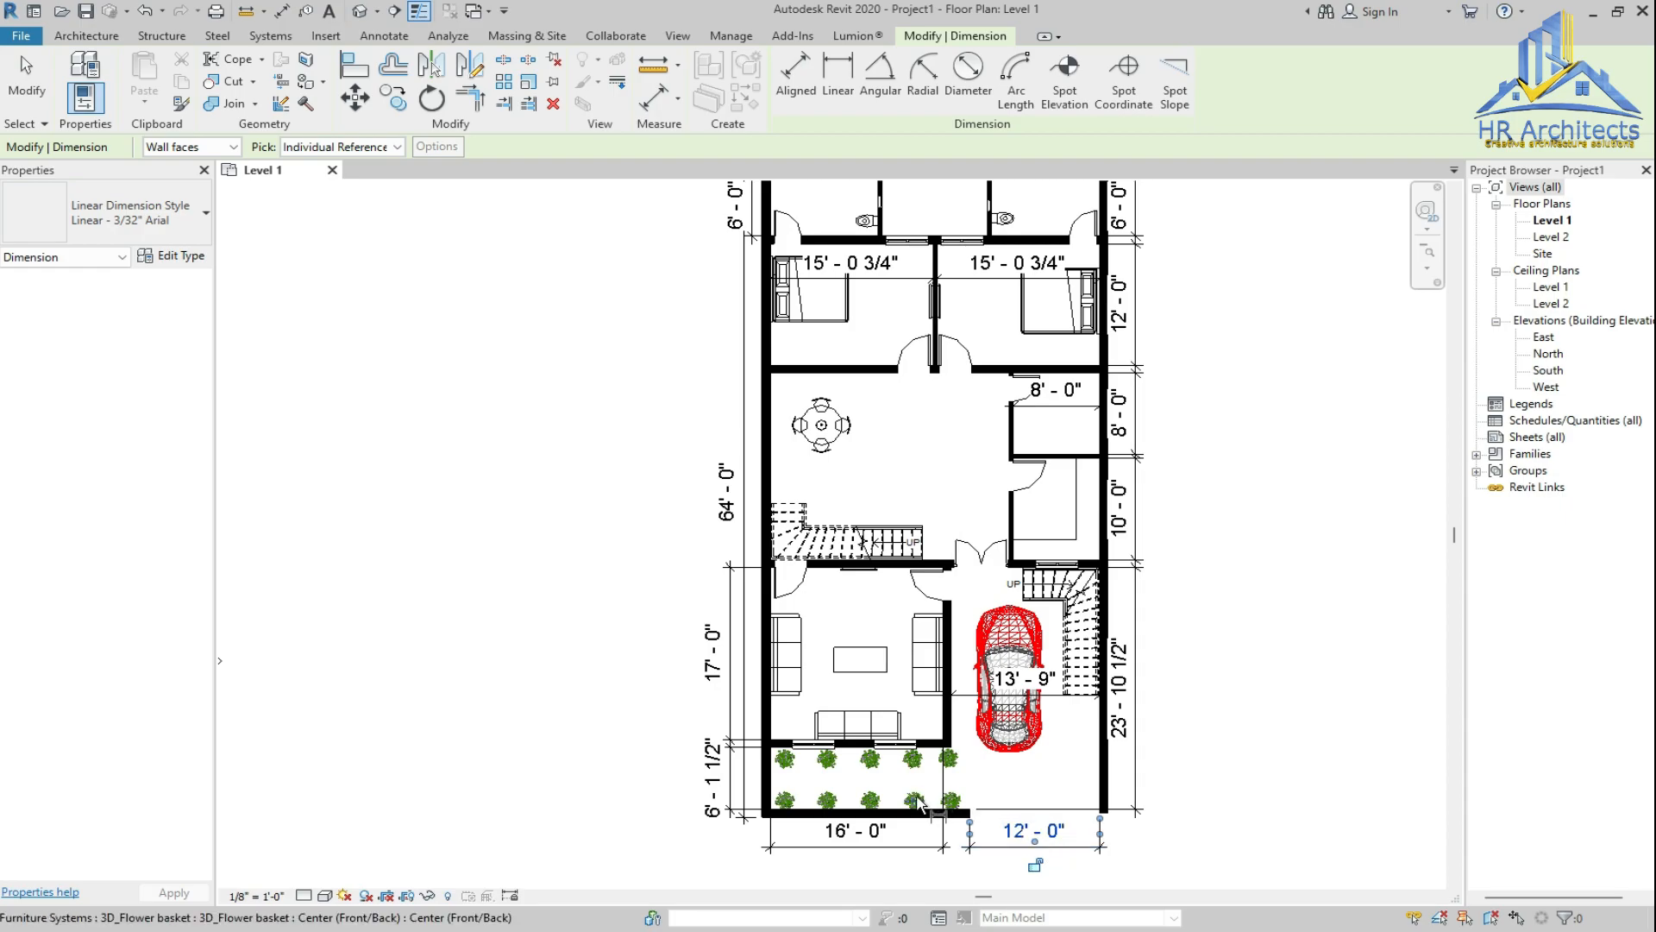
pyautogui.scroll(4, 905, 452)
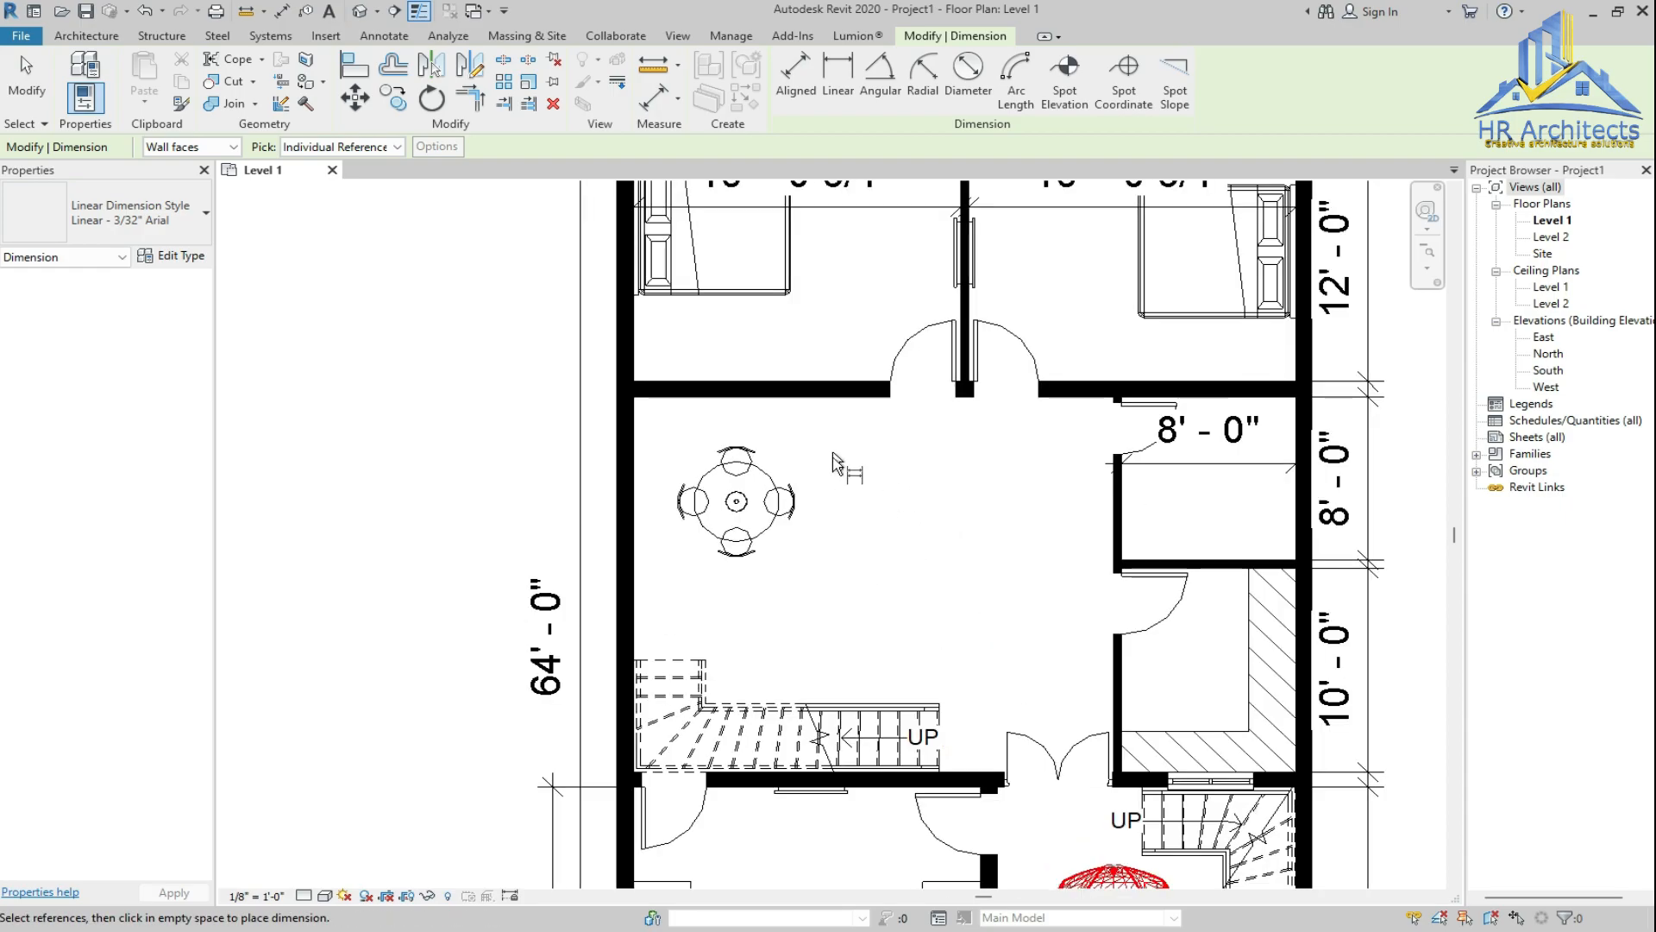
pyautogui.click(975, 775)
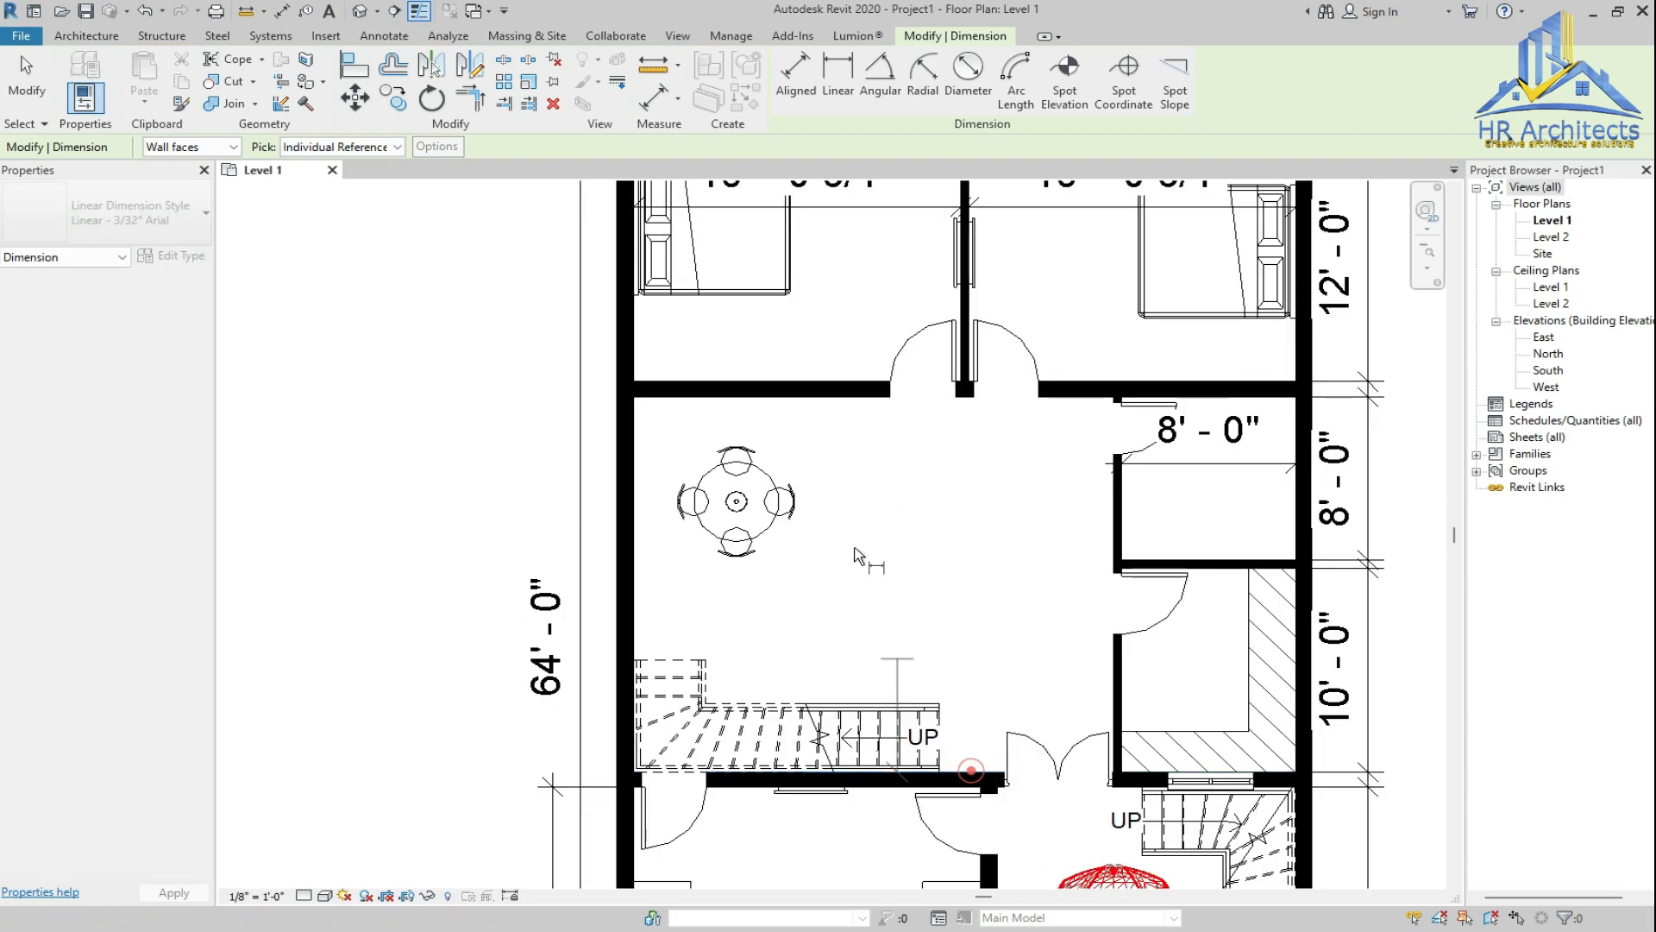
pyautogui.click(835, 397)
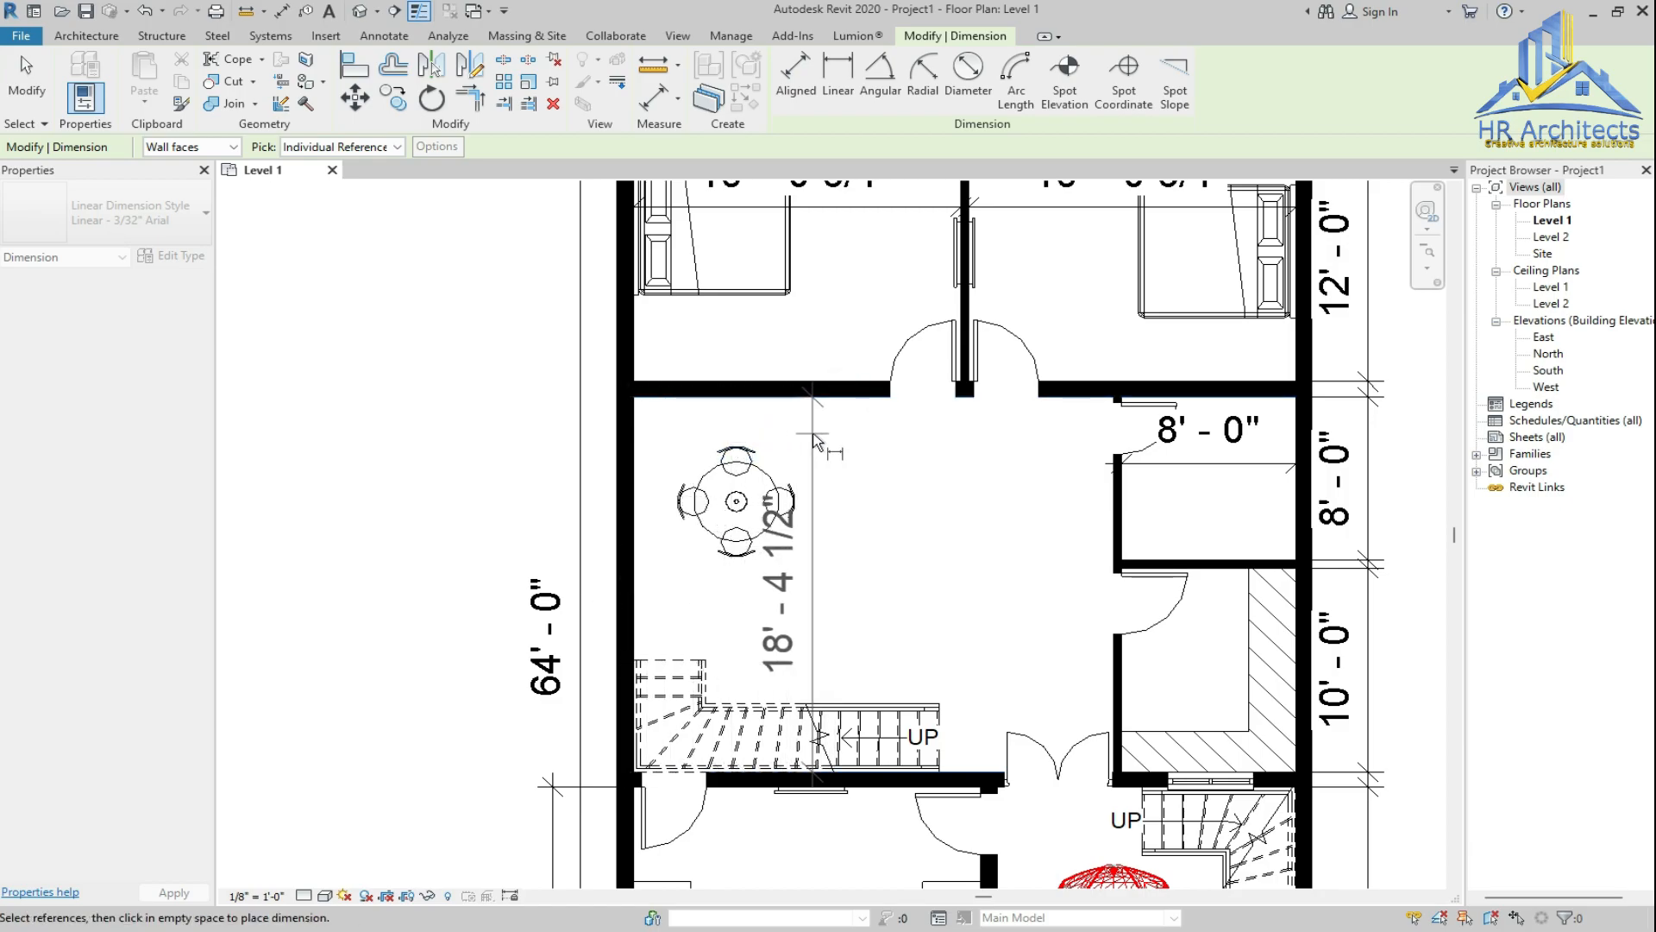
pyautogui.click(861, 436)
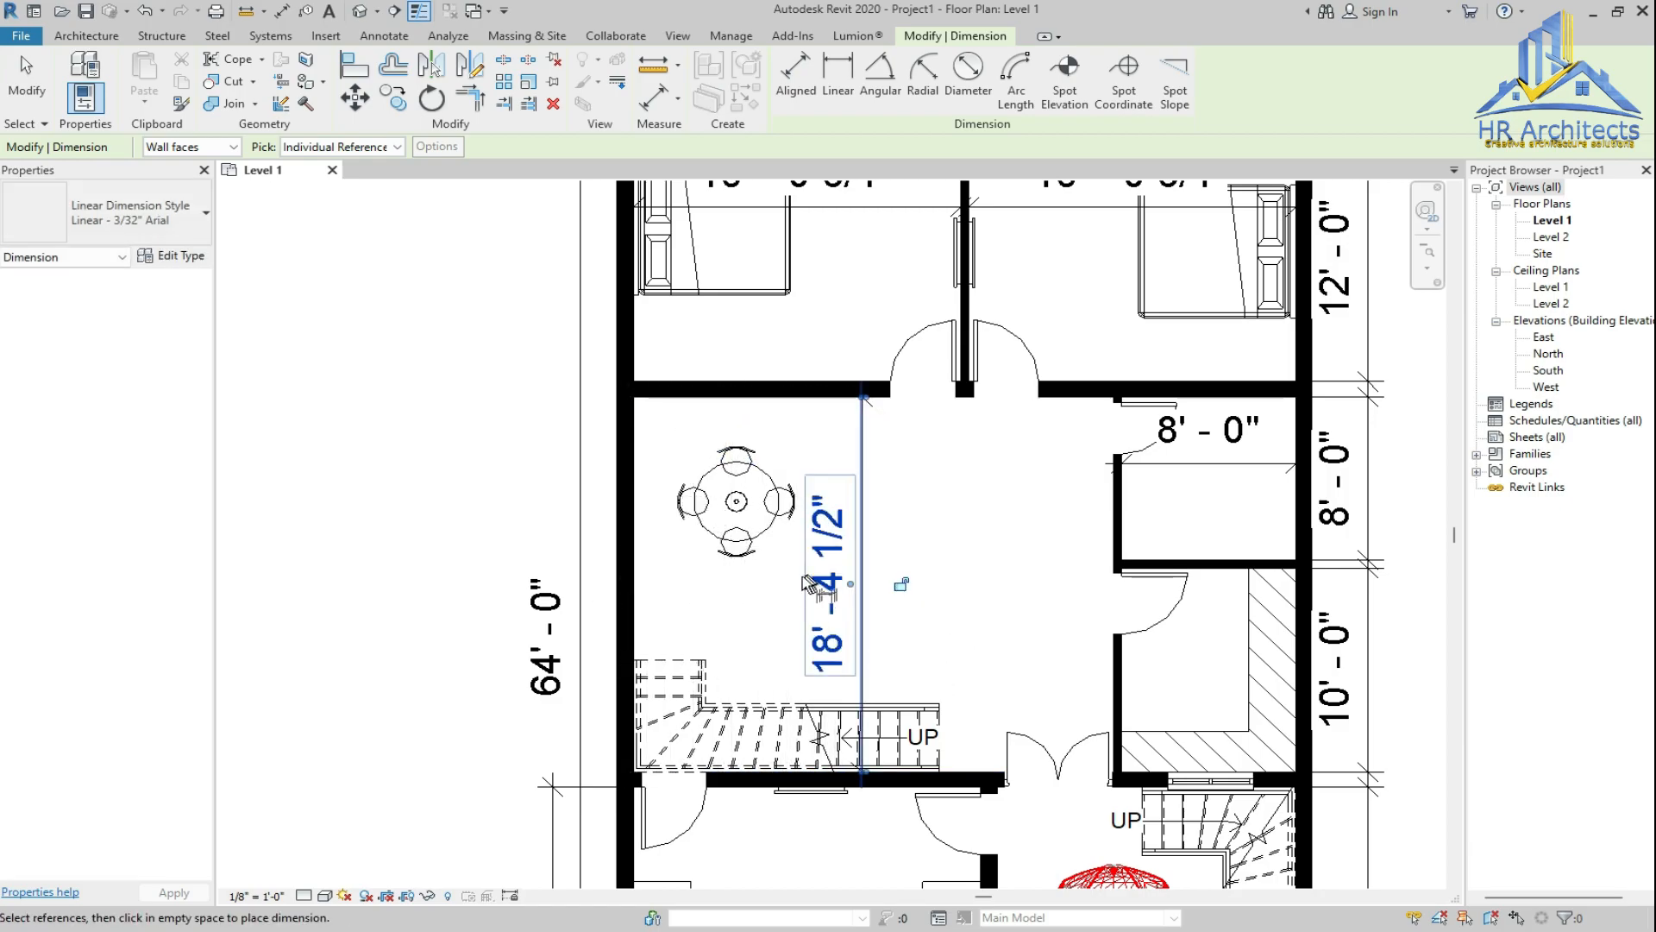
pyautogui.scroll(-4, 798, 578)
pyautogui.scroll(4, 938, 629)
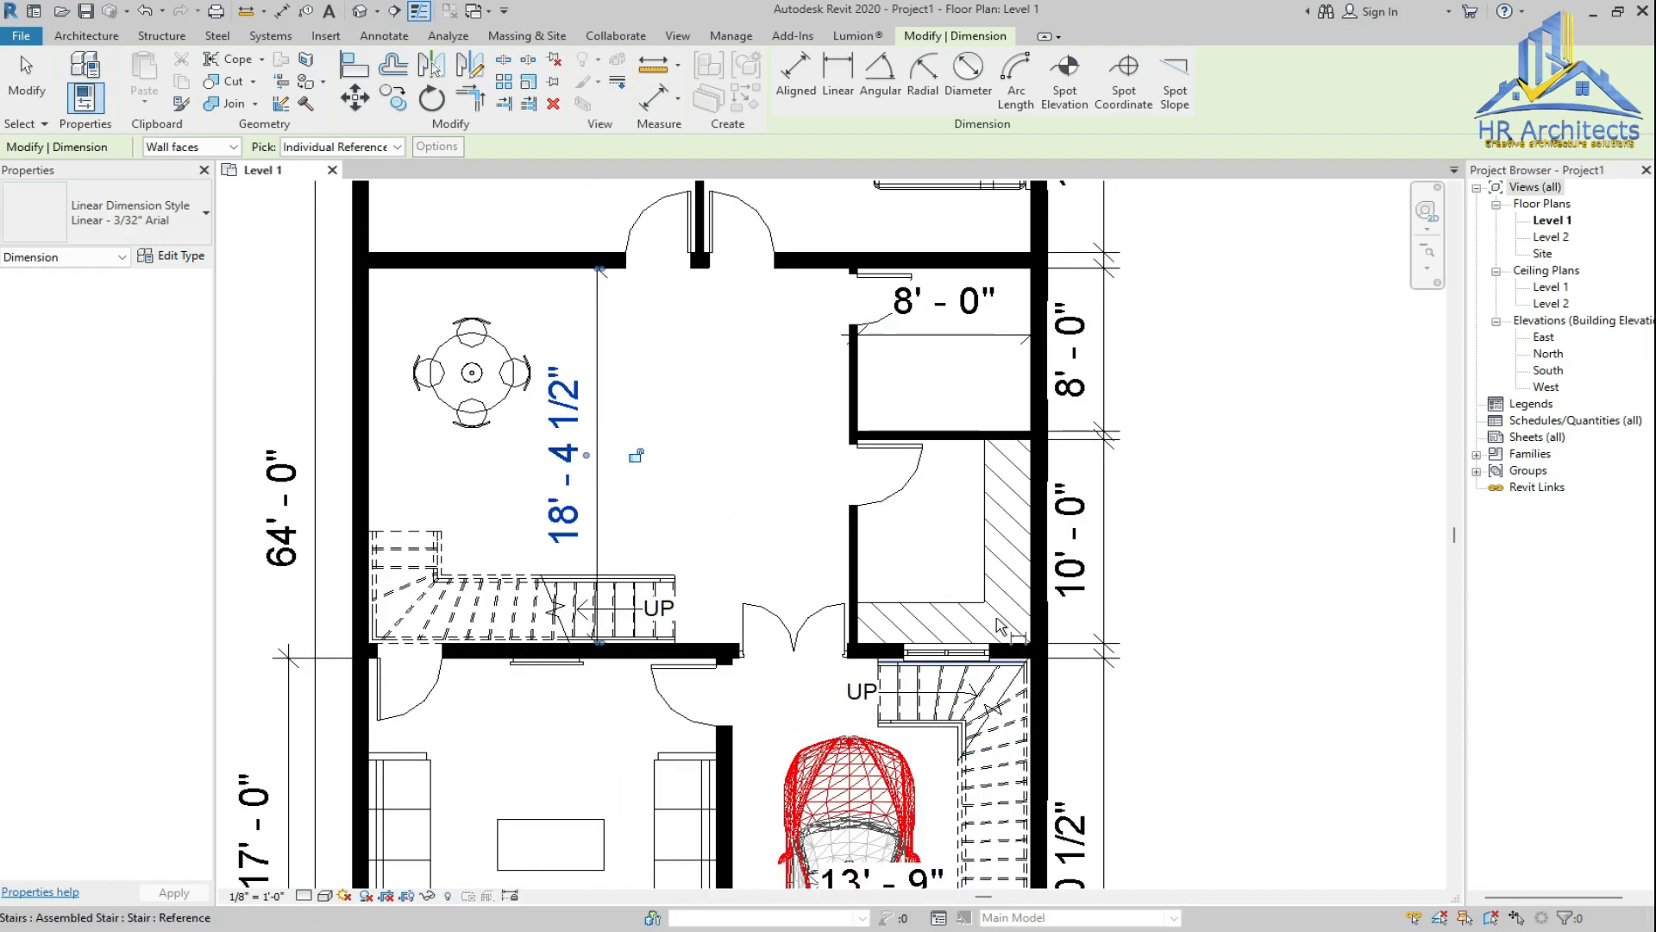
pyautogui.scroll(-4, 949, 703)
pyautogui.scroll(4, 663, 704)
pyautogui.press('Escape')
pyautogui.press('Escape')
# Set the Linear - 3/32" Arial dimension type's witness line control to Fixed to Dimension Line, apply it, and clear the selection
pyautogui.click(687, 668)
pyautogui.click(671, 664)
pyautogui.click(170, 256)
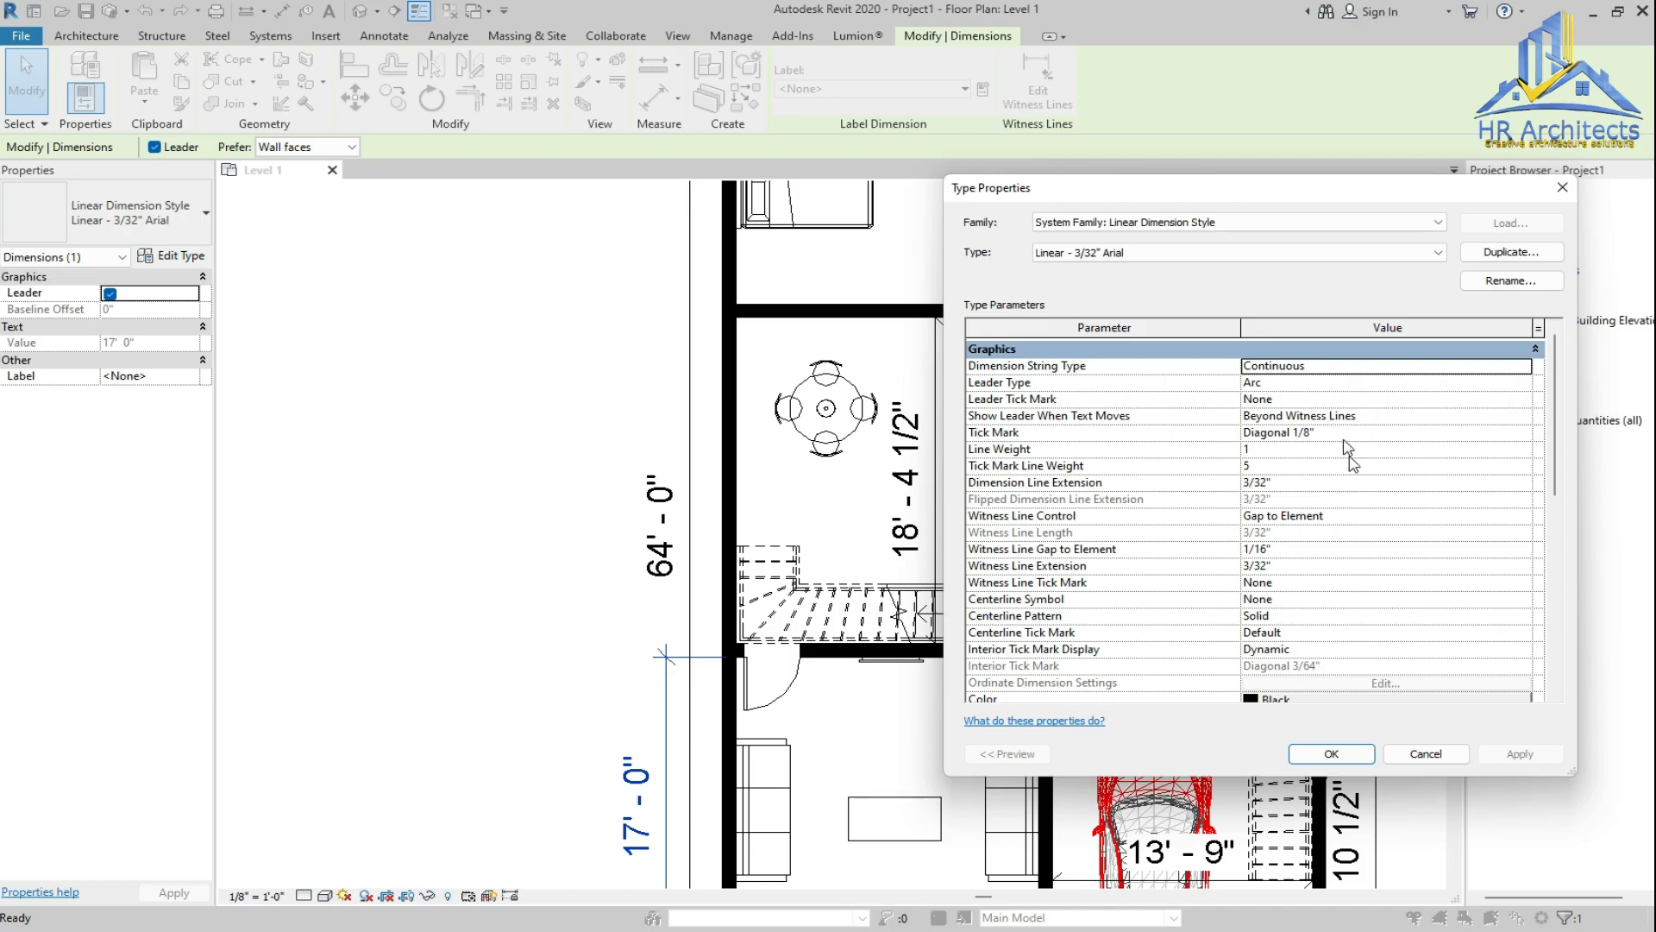
pyautogui.click(1523, 517)
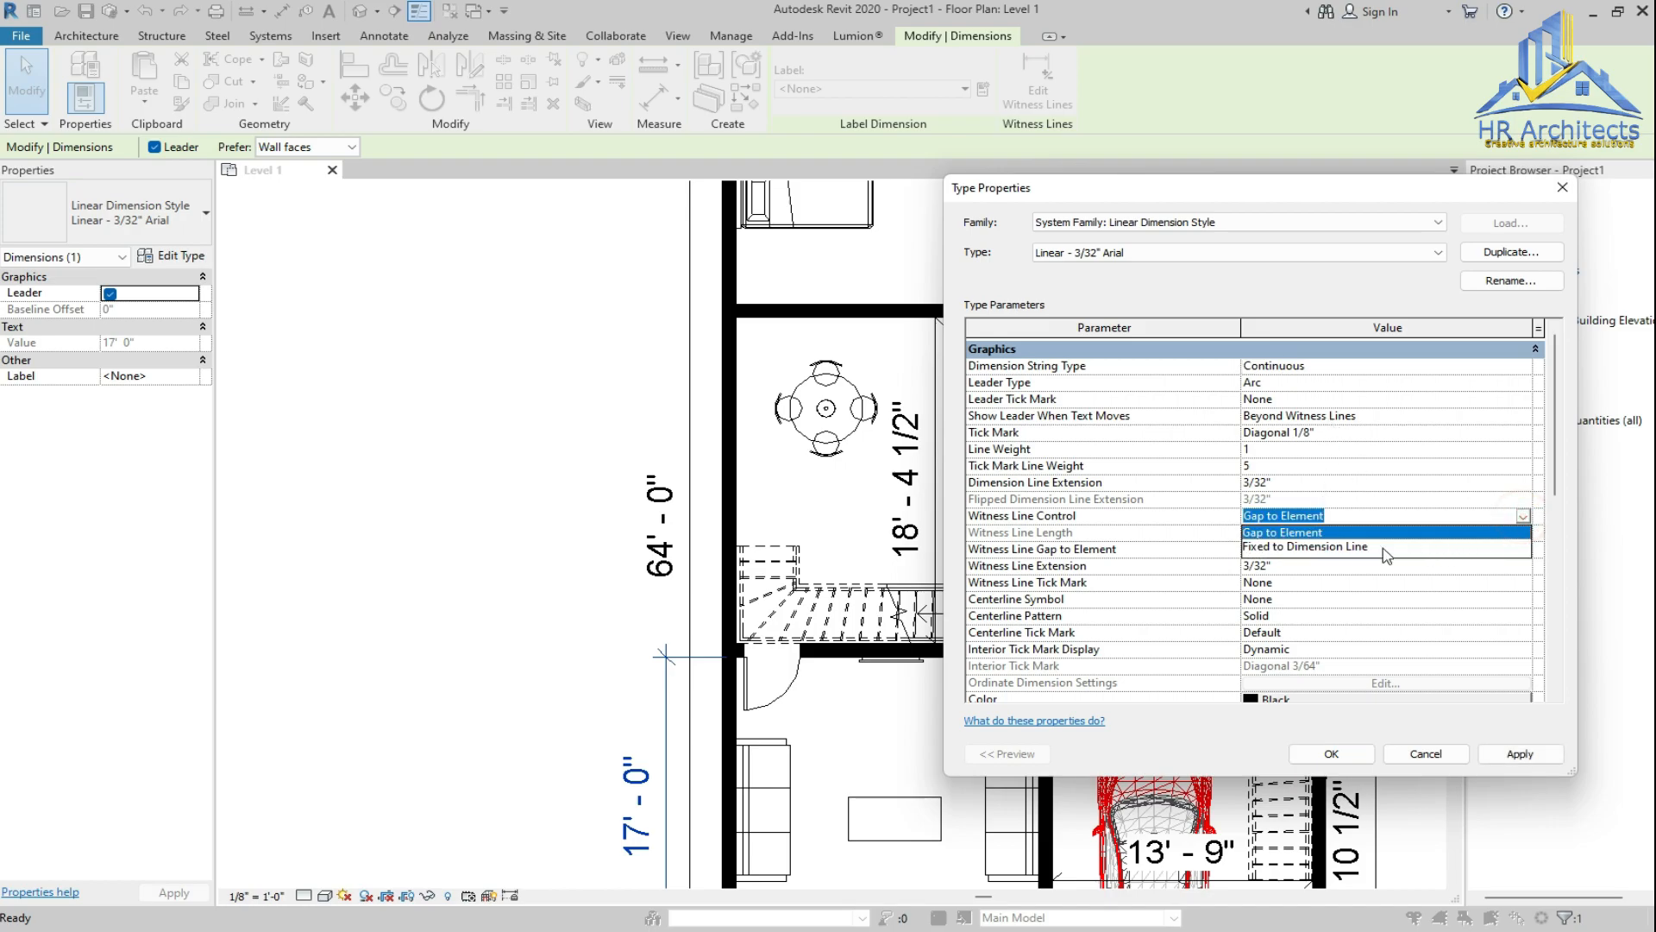
pyautogui.click(1372, 549)
pyautogui.click(1519, 754)
pyautogui.click(1331, 754)
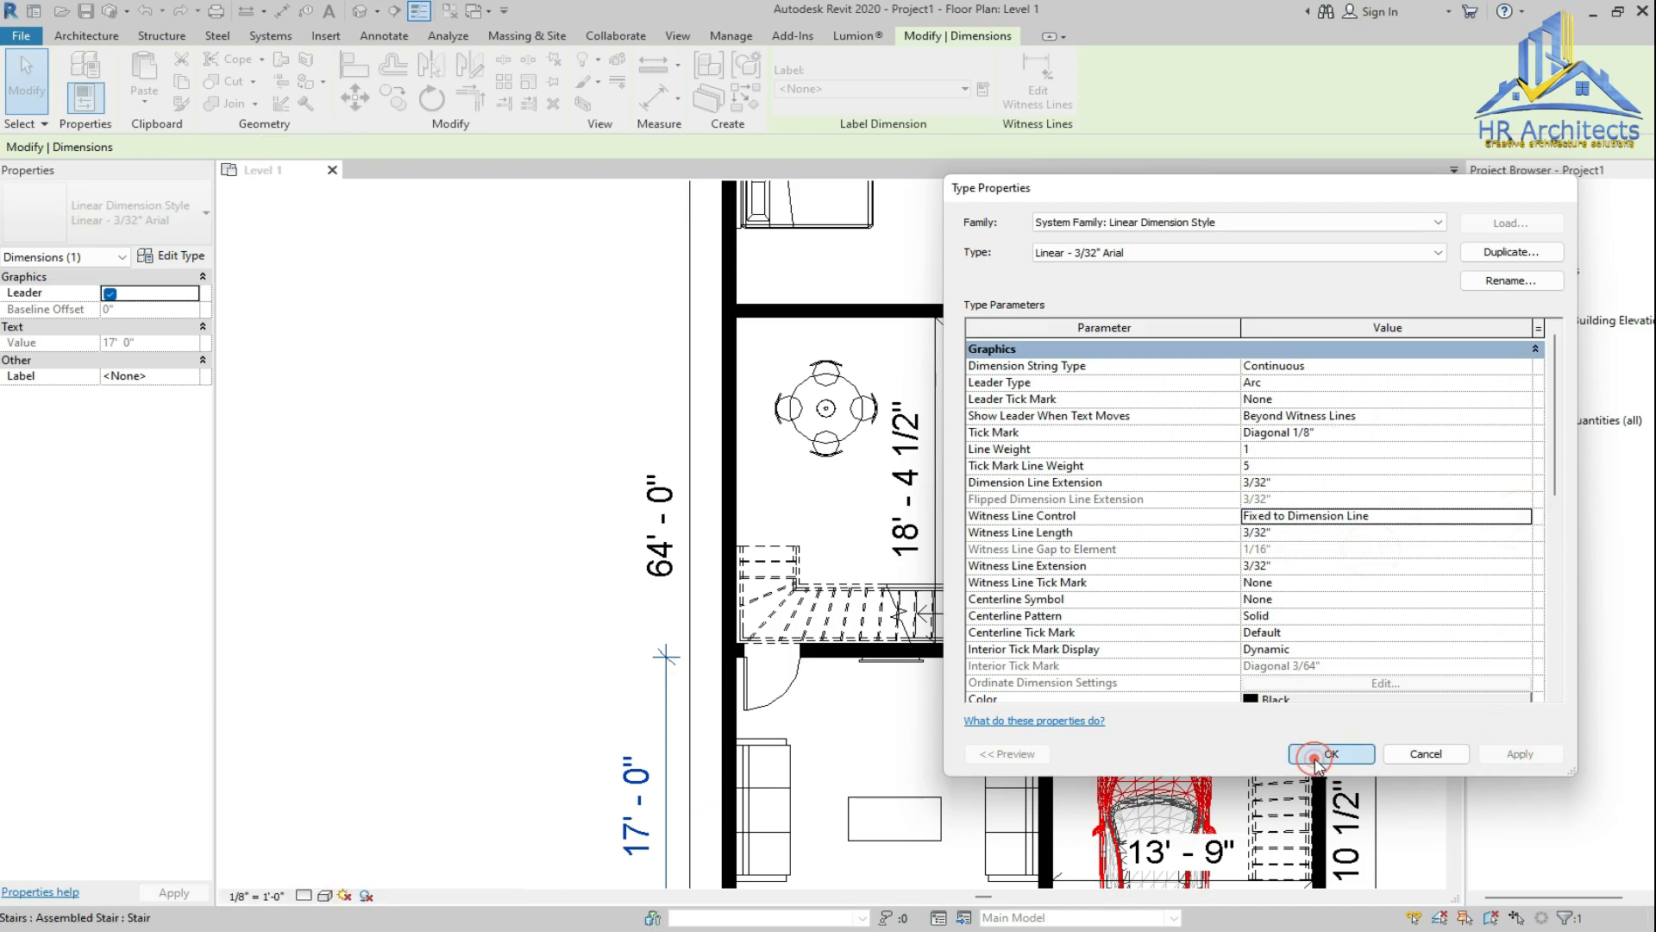
pyautogui.scroll(-4, 838, 639)
pyautogui.scroll(-1, 837, 632)
pyautogui.click(904, 811)
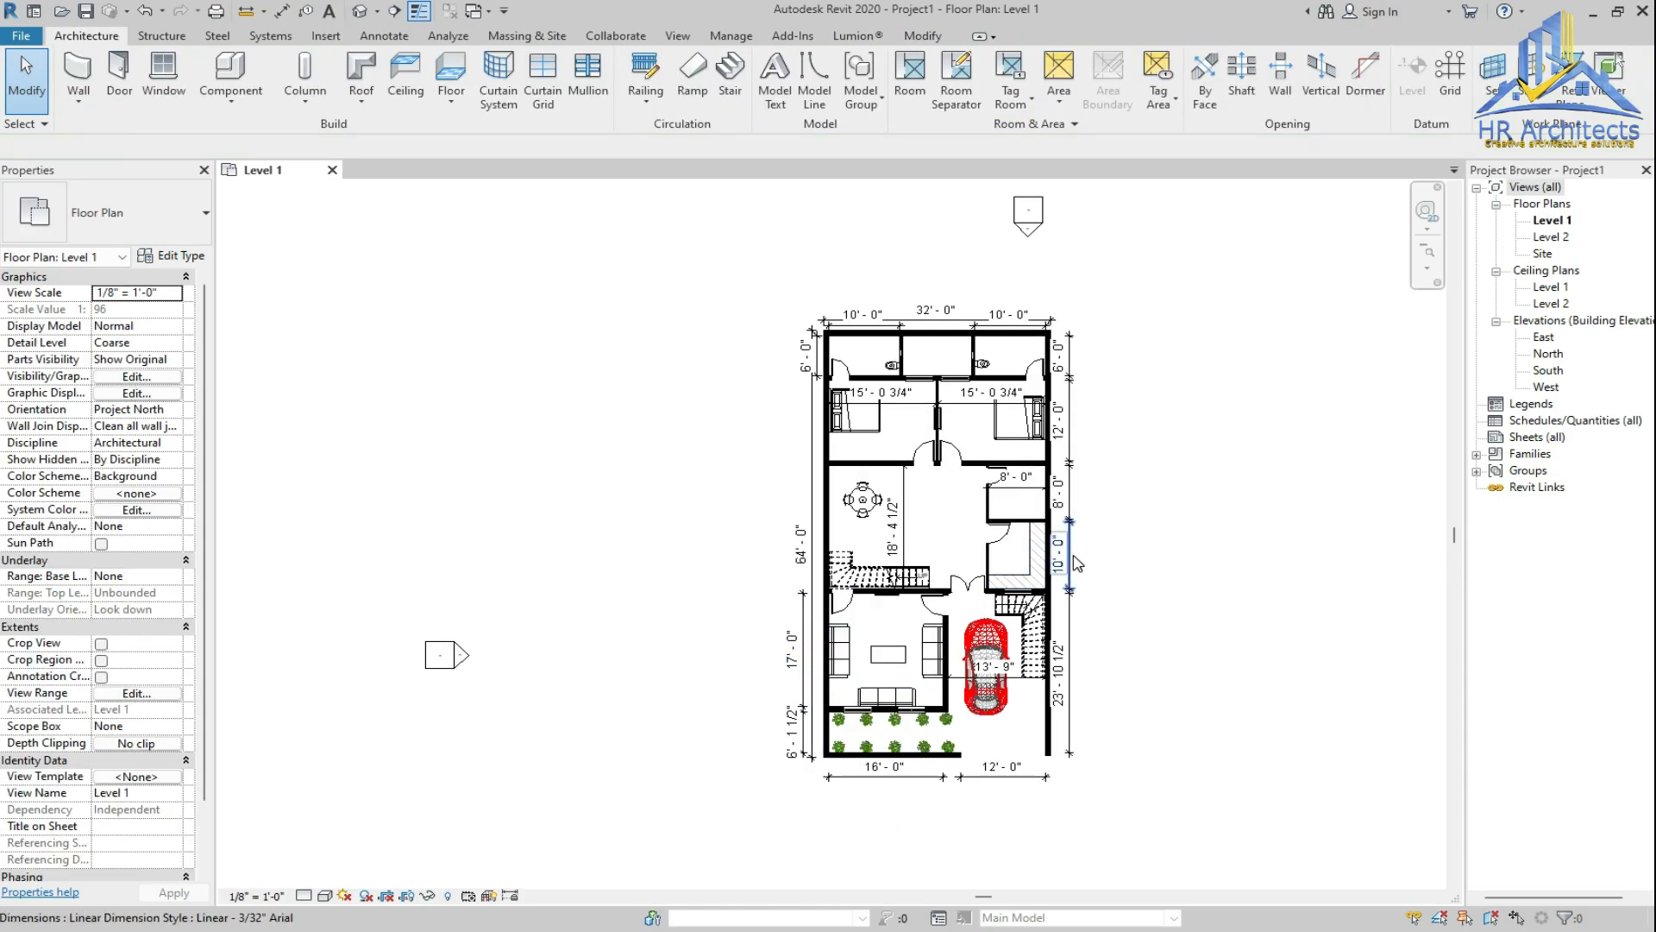
# Move the text of the upper-left bathroom's 10' width dimension down inside the room
pyautogui.scroll(1, 1089, 539)
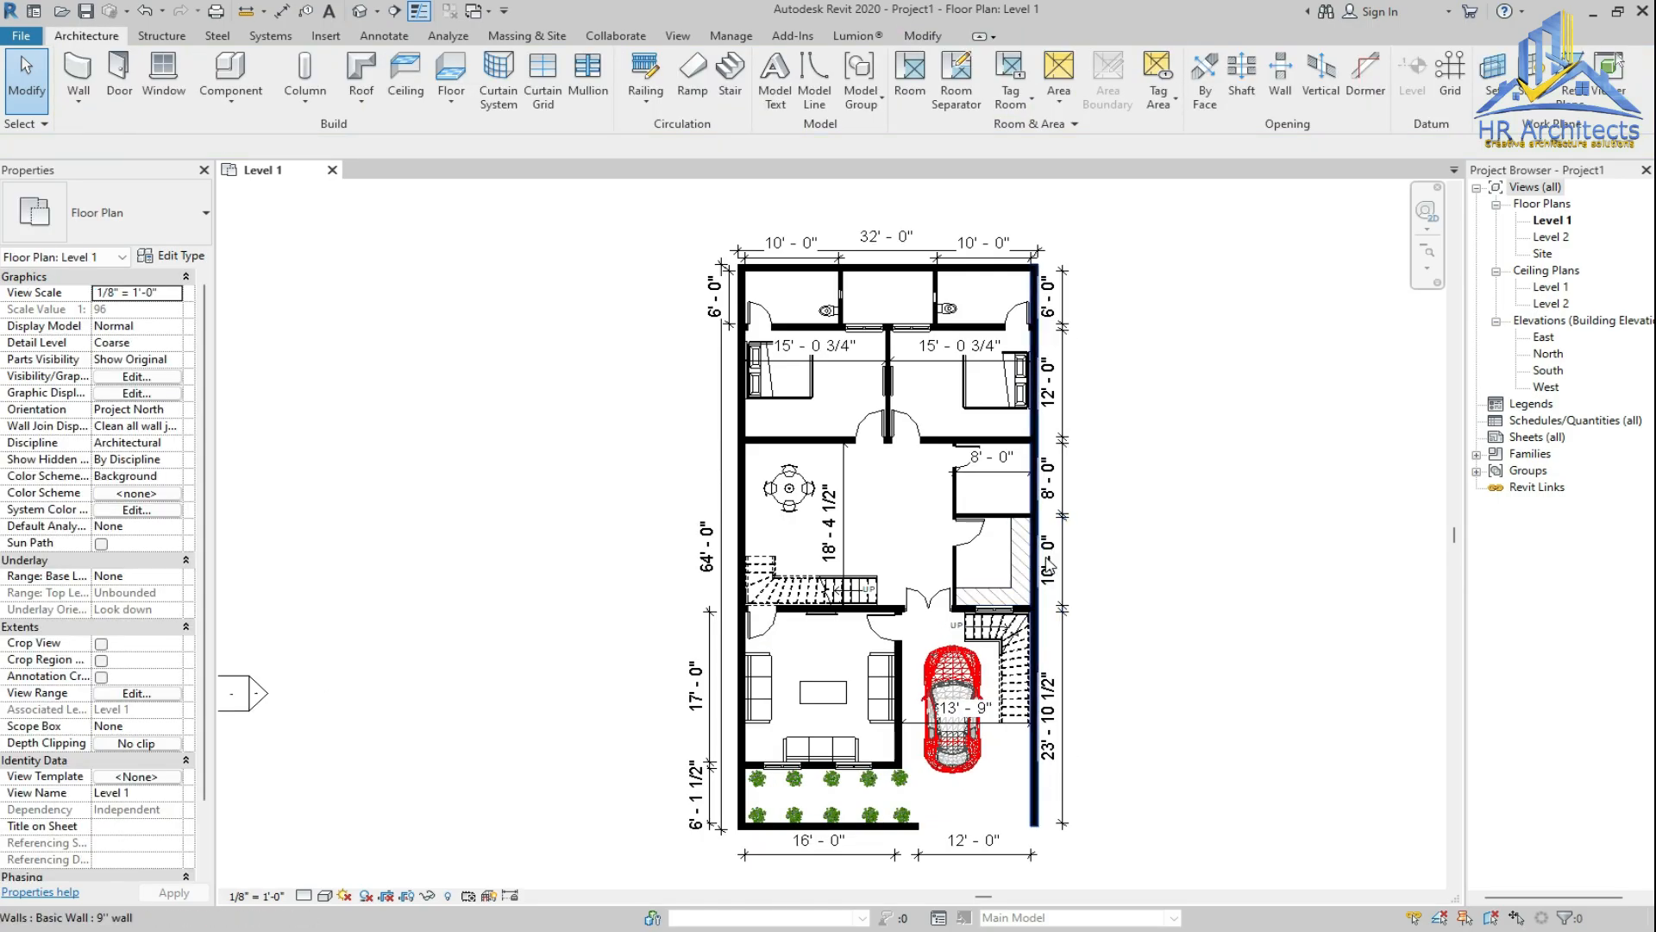
pyautogui.scroll(2, 833, 259)
pyautogui.click(765, 263)
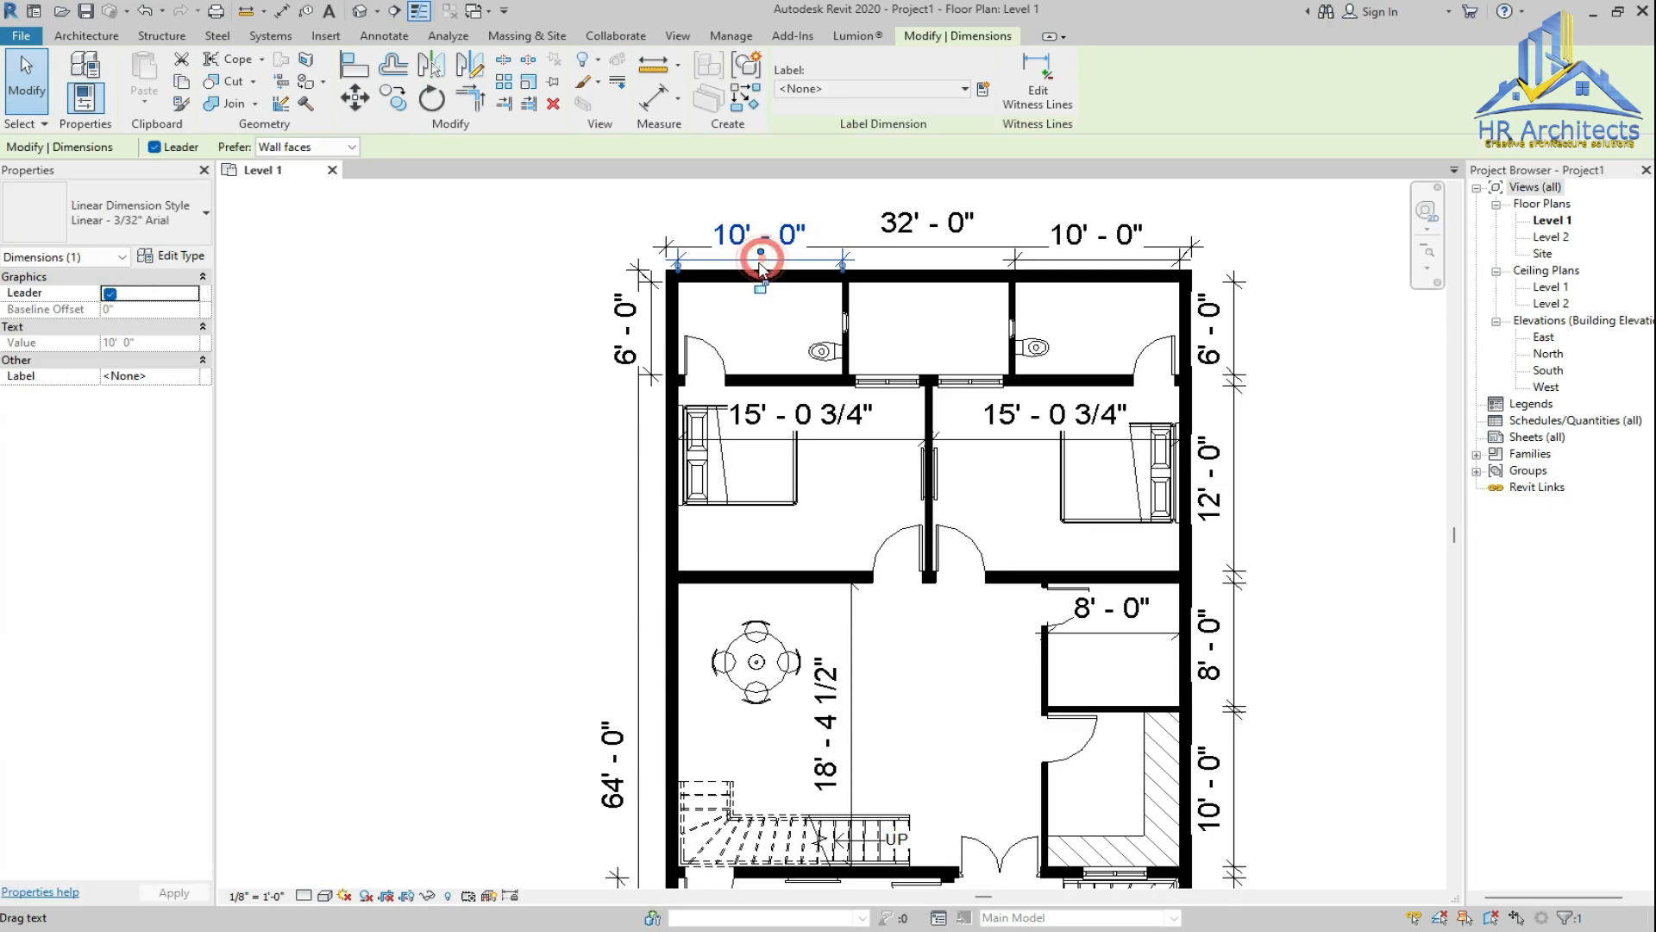
pyautogui.moveTo(763, 255); pyautogui.dragTo(761, 316)
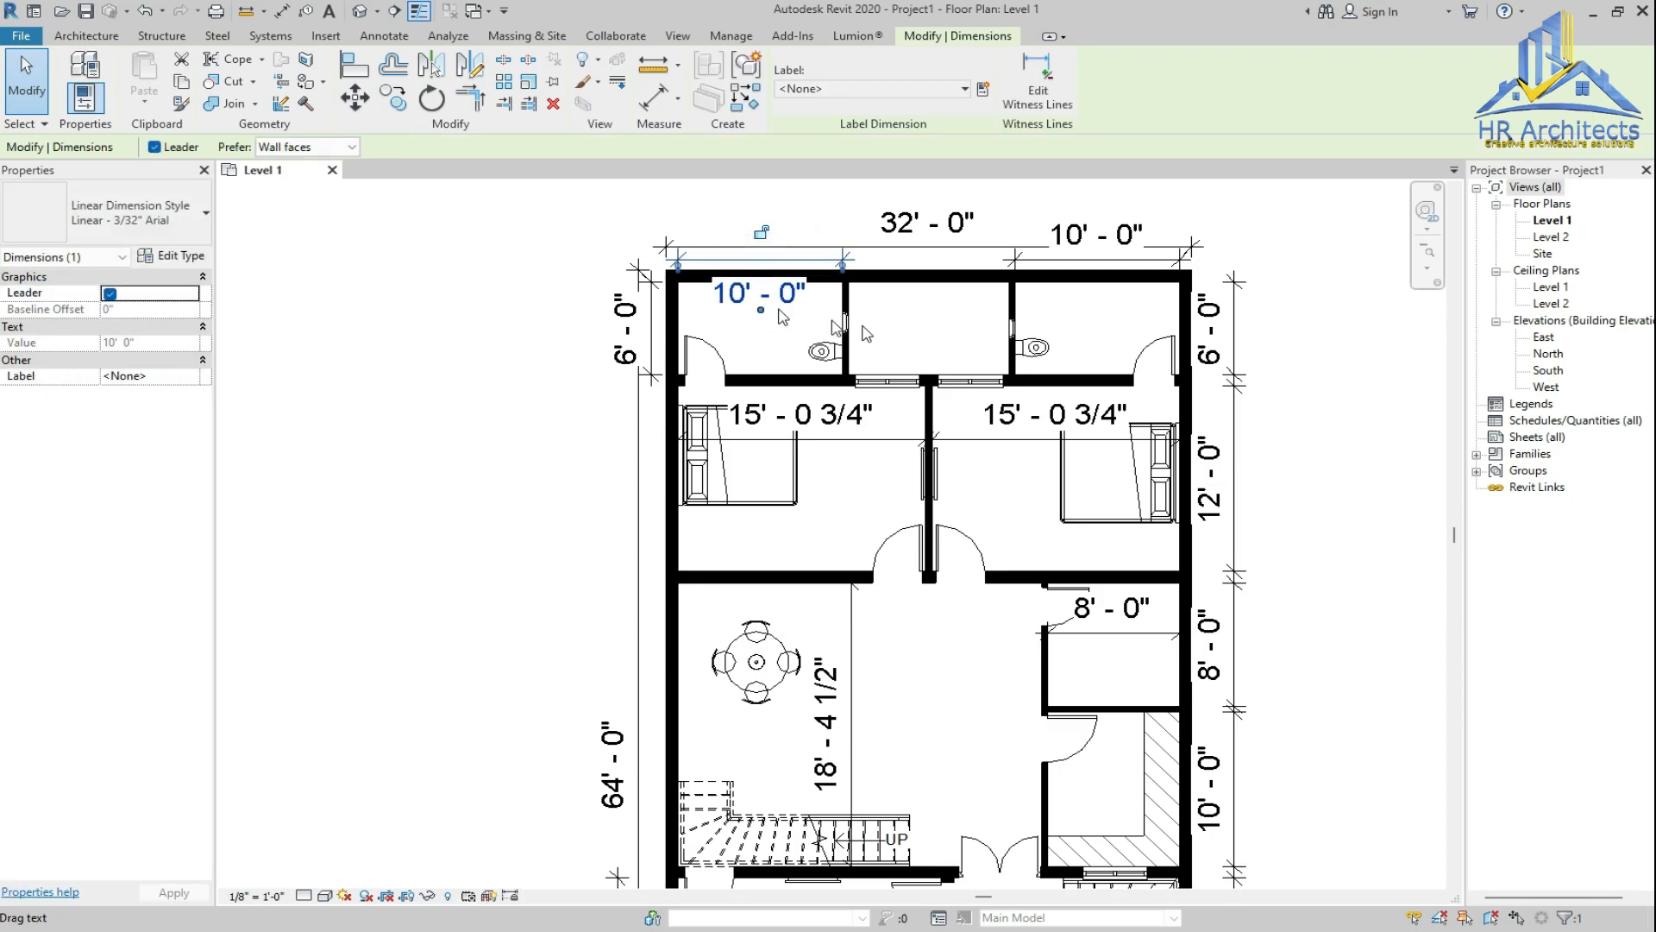
# Move the text of the upper-right bathroom's 10' width dimension down inside the room and clear the selection
pyautogui.click(1092, 267)
pyautogui.moveTo(1091, 266); pyautogui.dragTo(1096, 309)
pyautogui.press('Escape')
# Review the whole Level 1 plan, checking the room, parking and gate dimensions from the rear bathrooms to the front planting strip
pyautogui.scroll(-3, 949, 246)
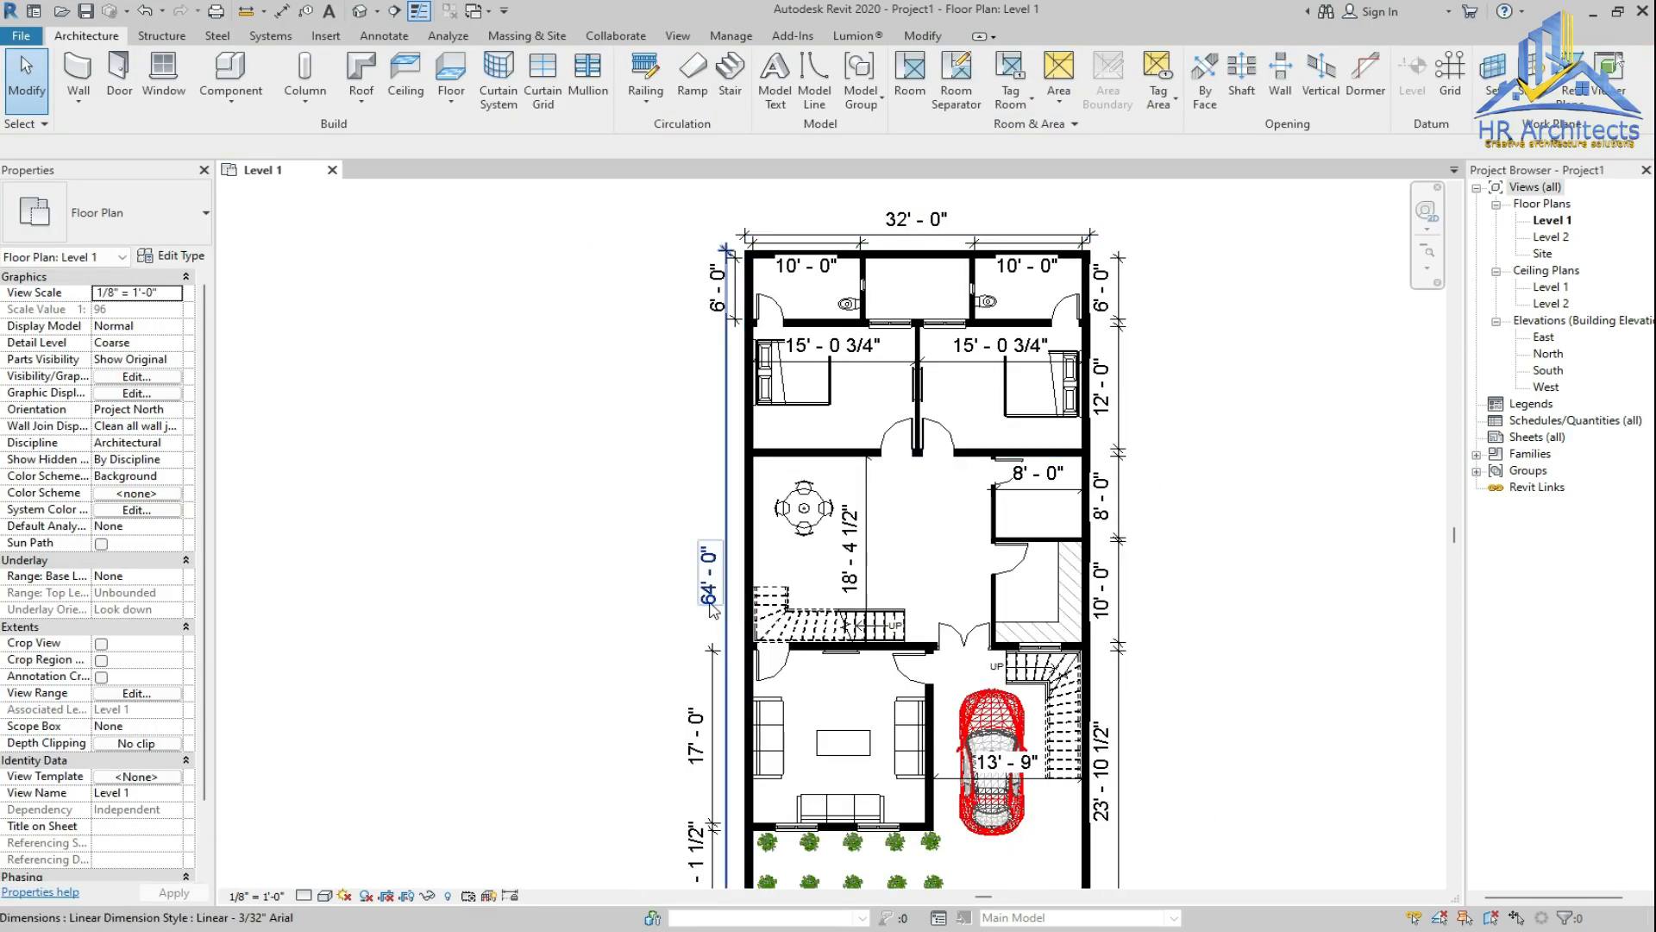
pyautogui.scroll(3, 690, 574)
pyautogui.scroll(-3, 675, 576)
pyautogui.scroll(-2, 676, 576)
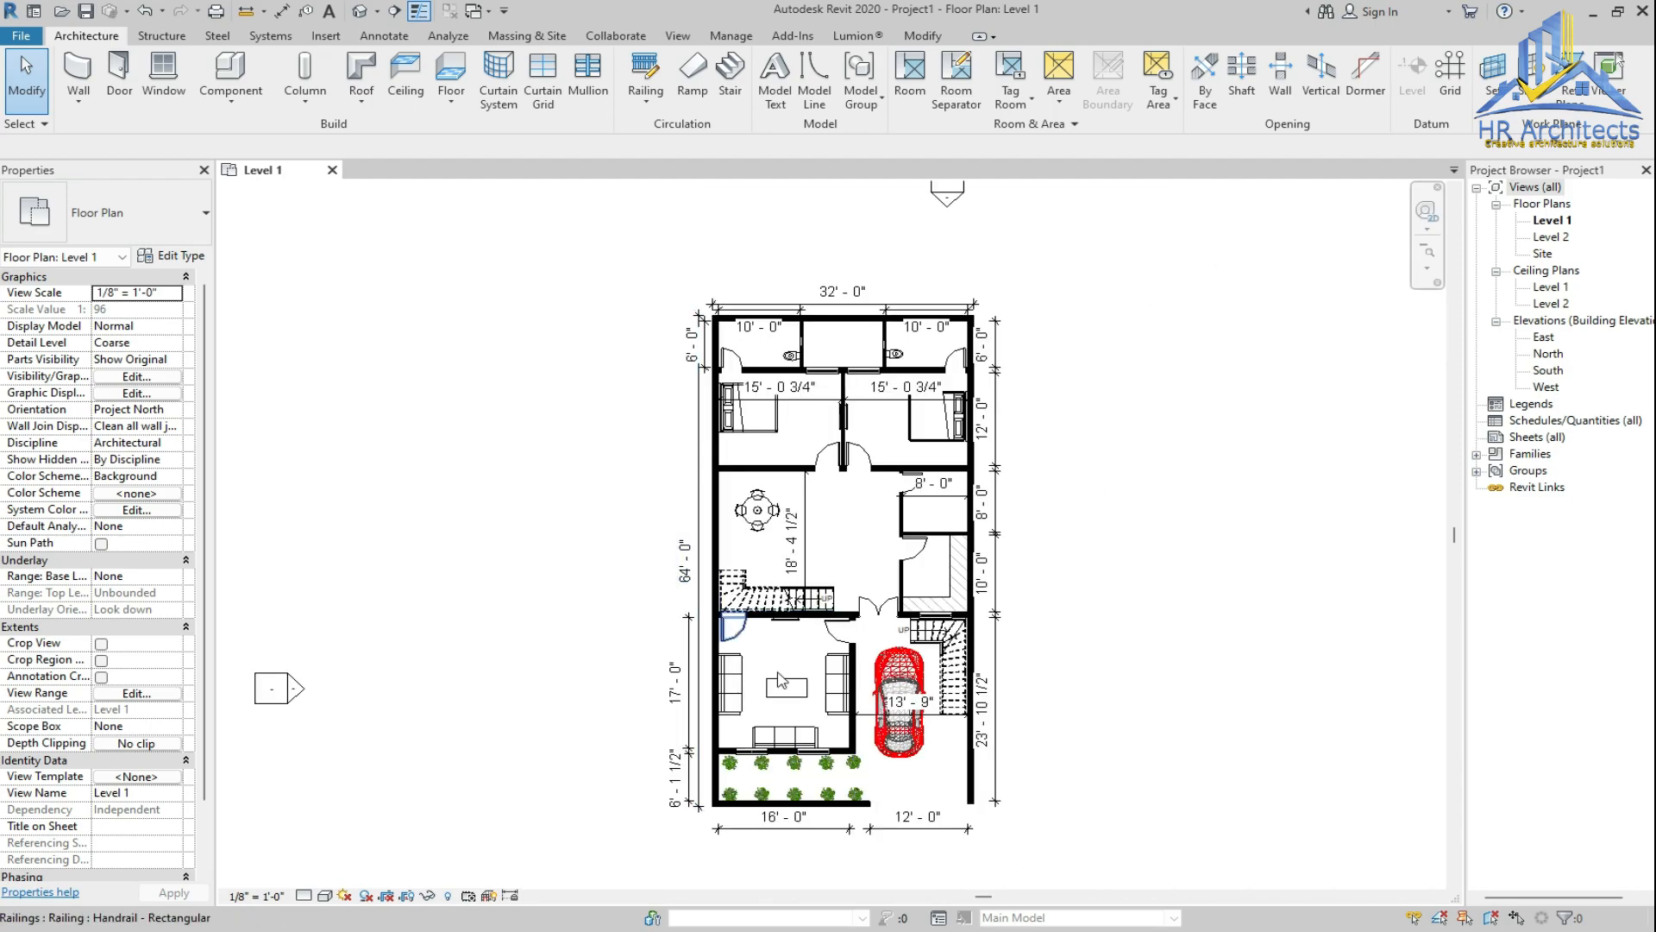
pyautogui.scroll(1, 888, 619)
pyautogui.scroll(1, 882, 367)
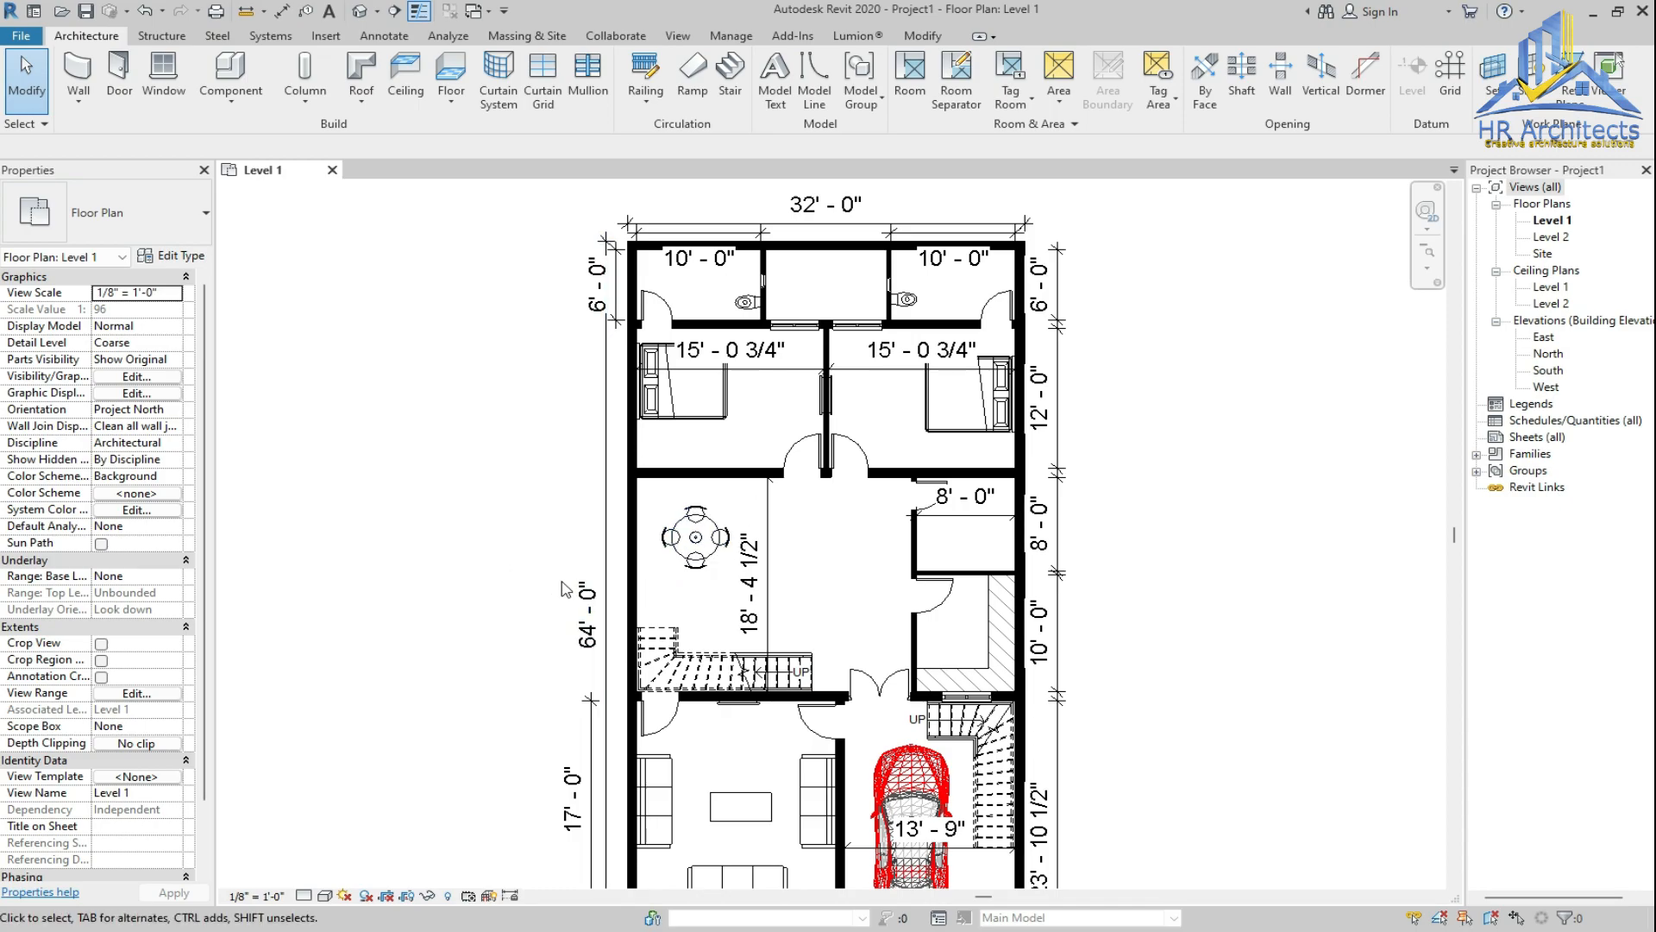
pyautogui.scroll(-3, 562, 568)
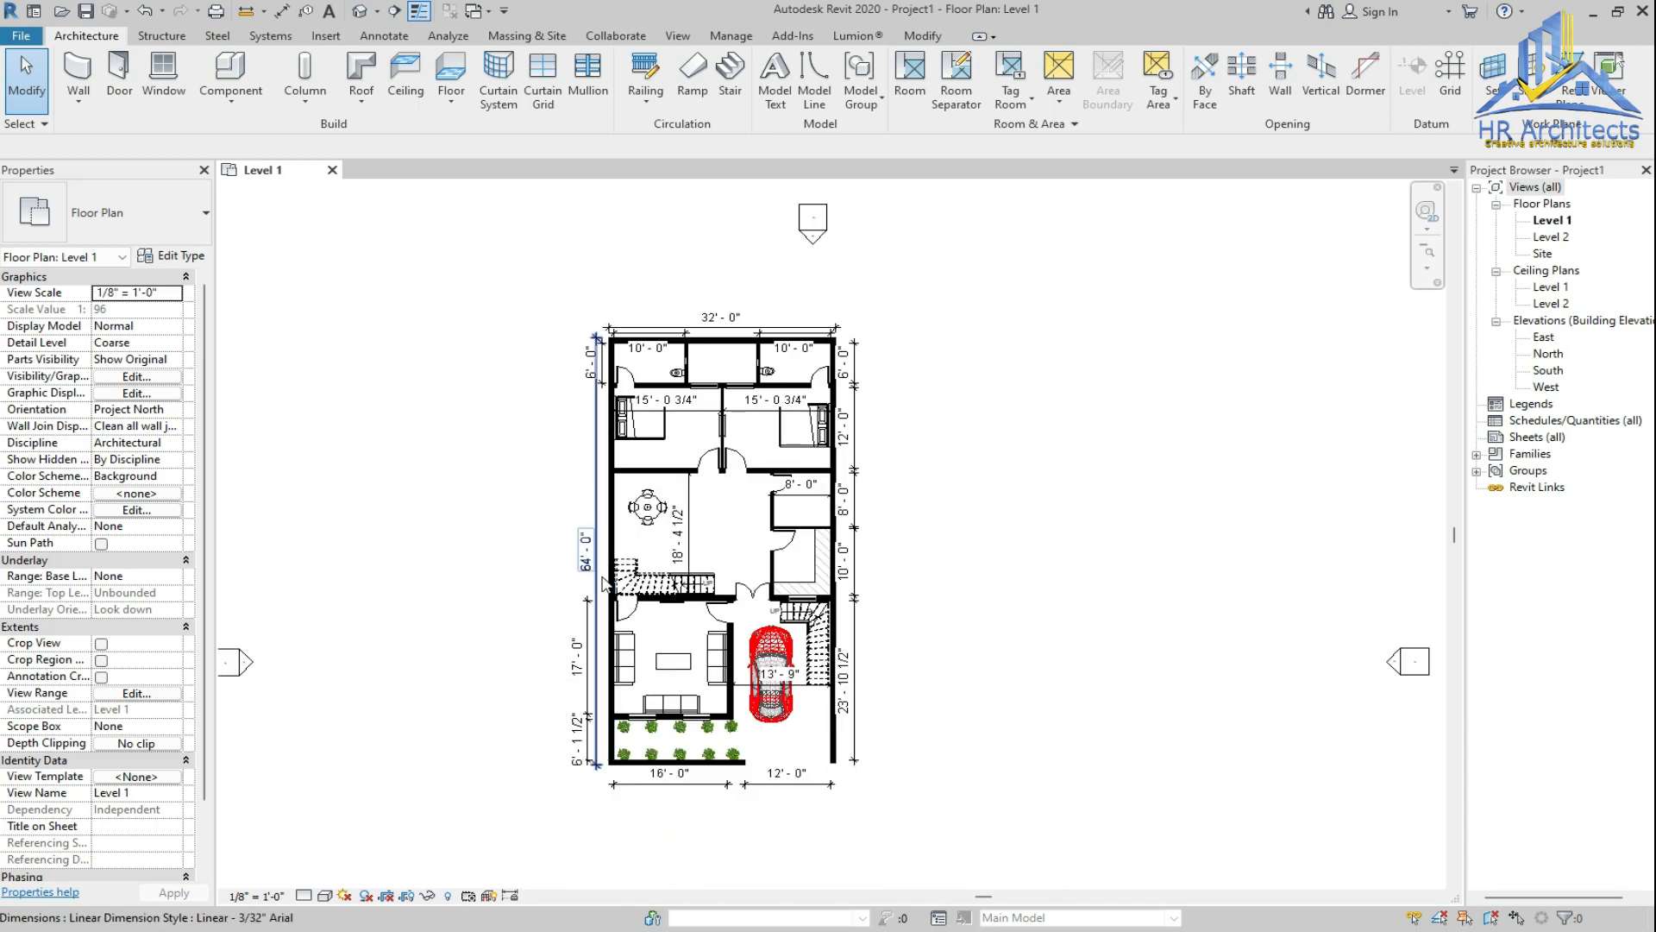
pyautogui.scroll(1, 599, 580)
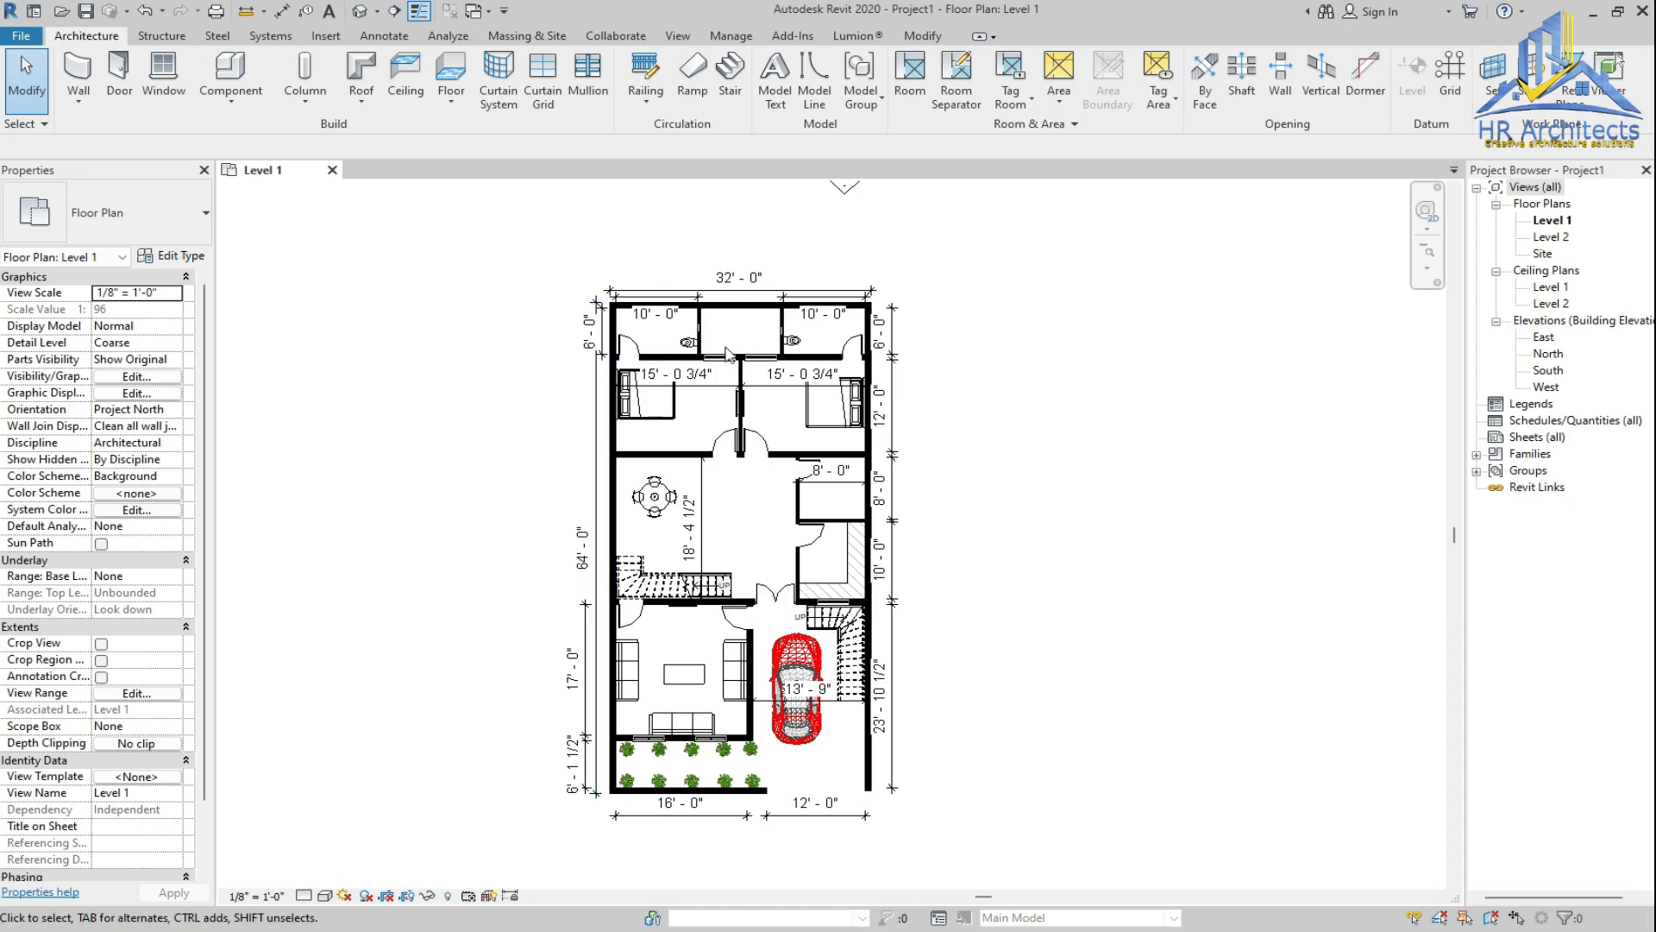
pyautogui.scroll(2, 723, 358)
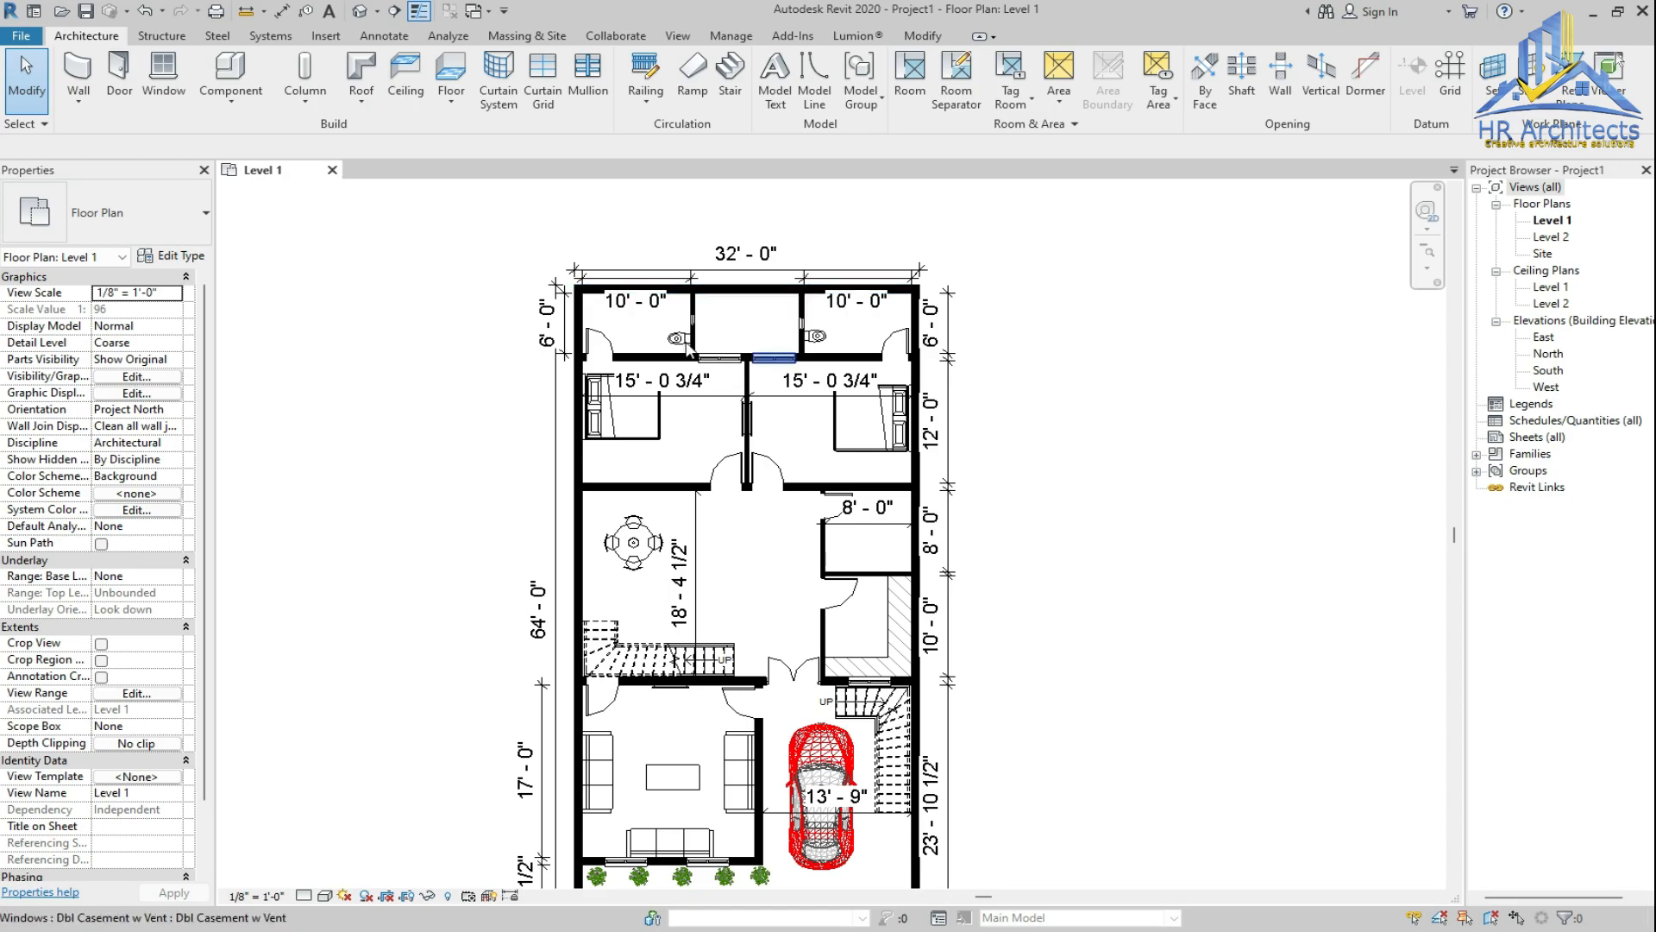
pyautogui.scroll(-2, 755, 457)
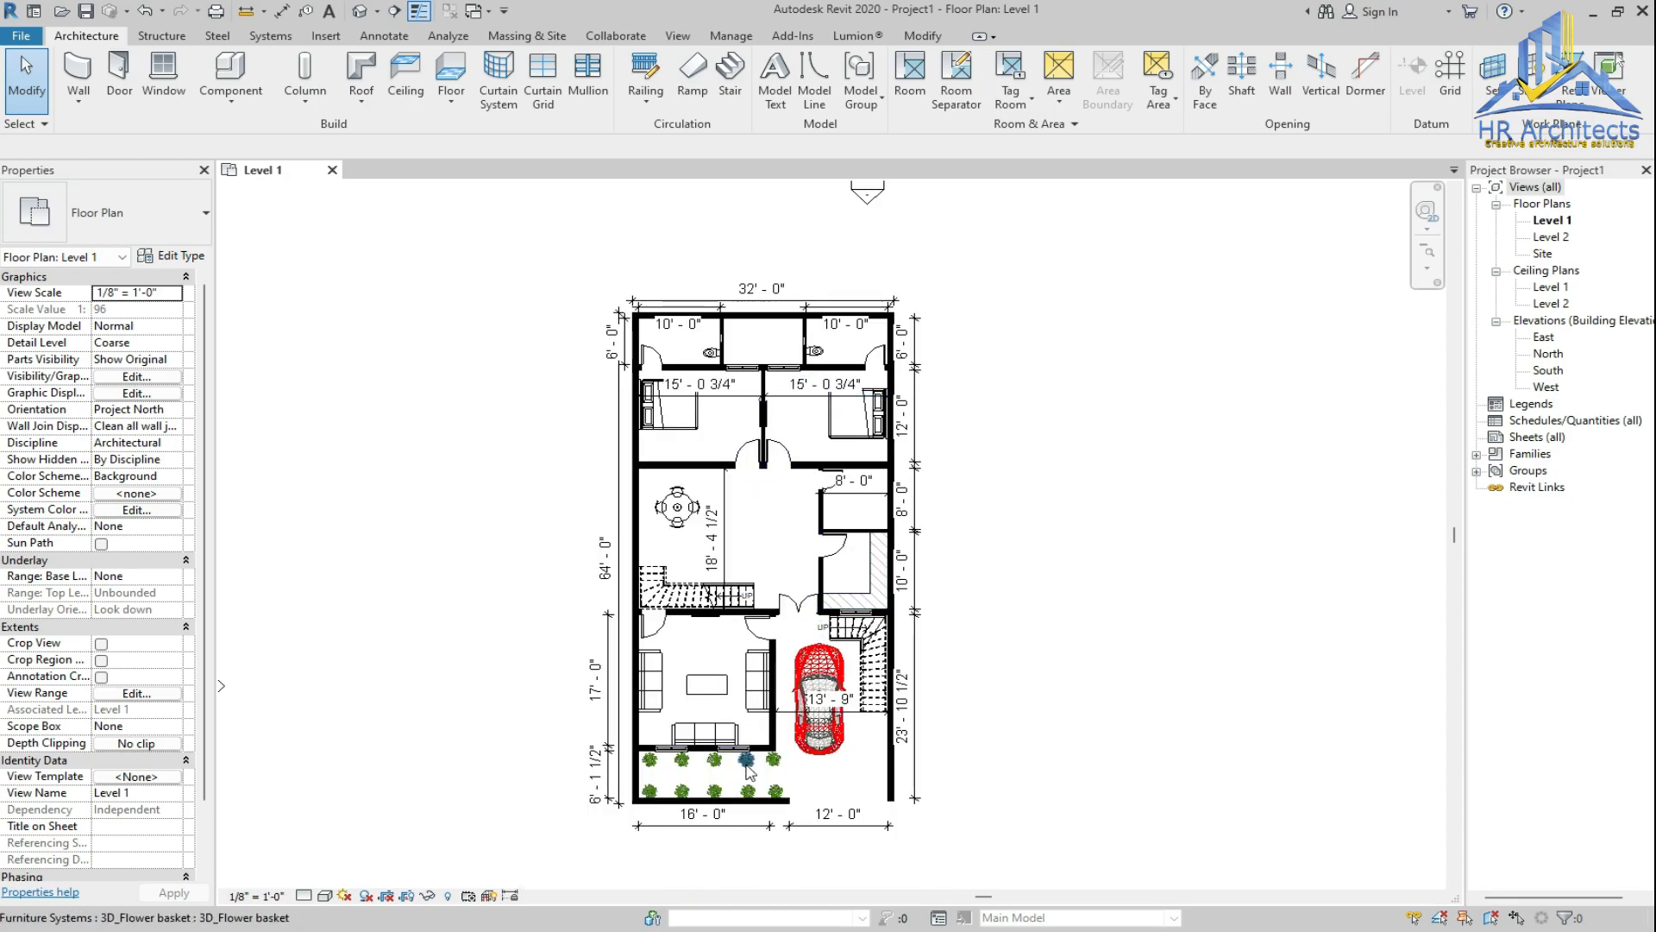
pyautogui.scroll(1, 753, 811)
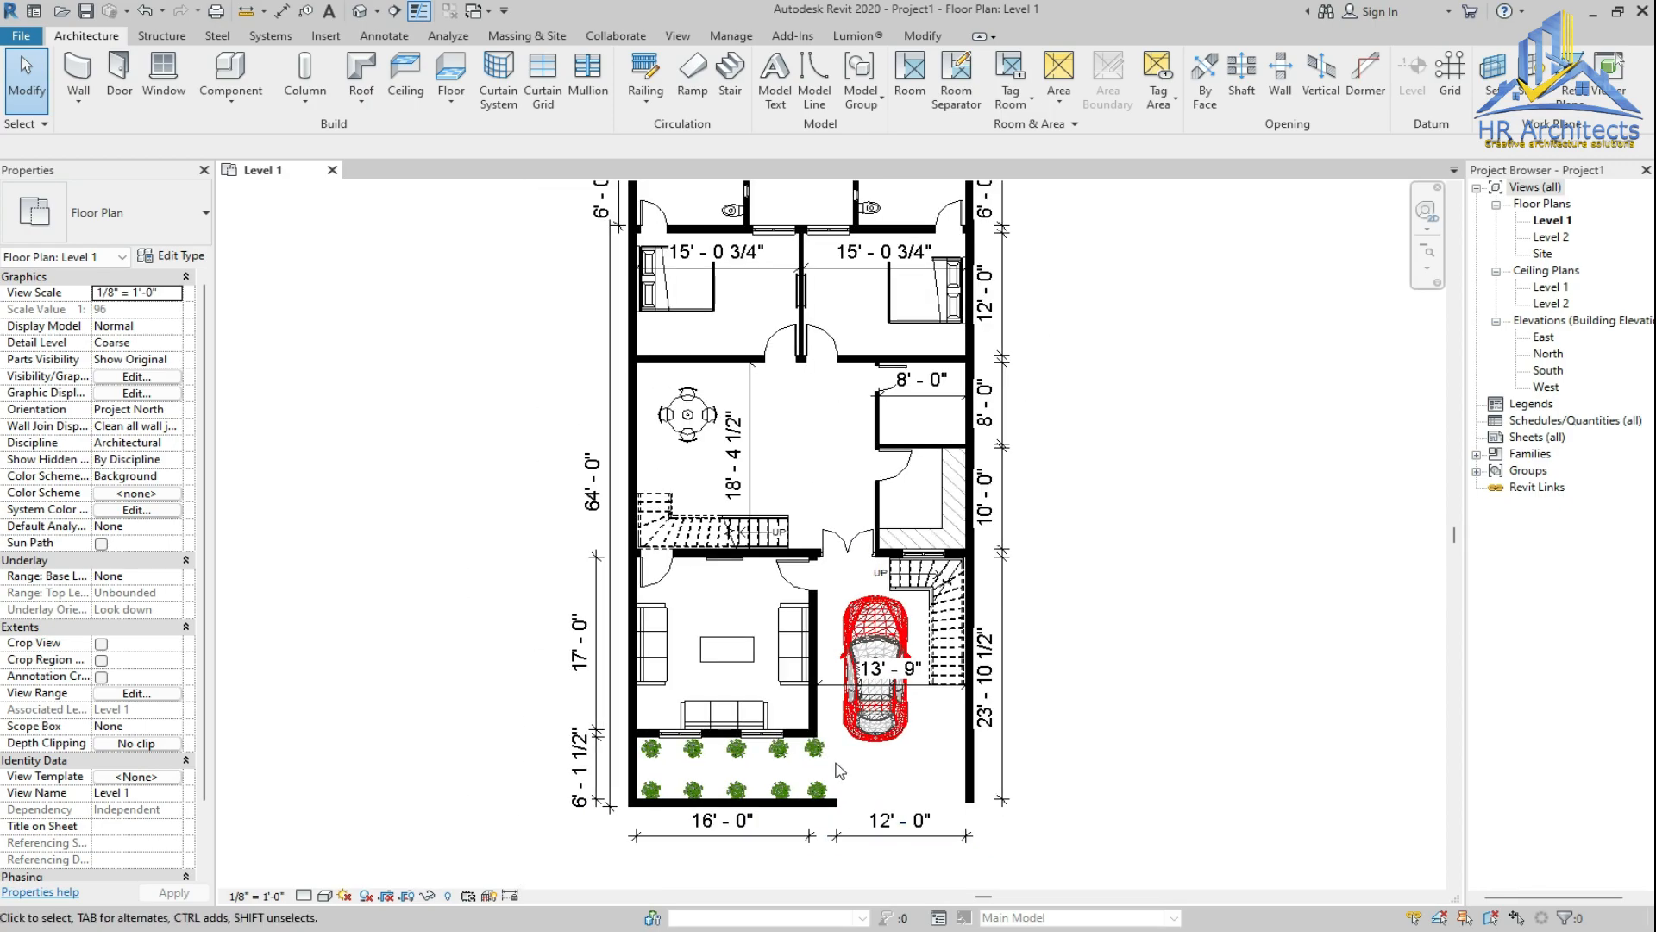